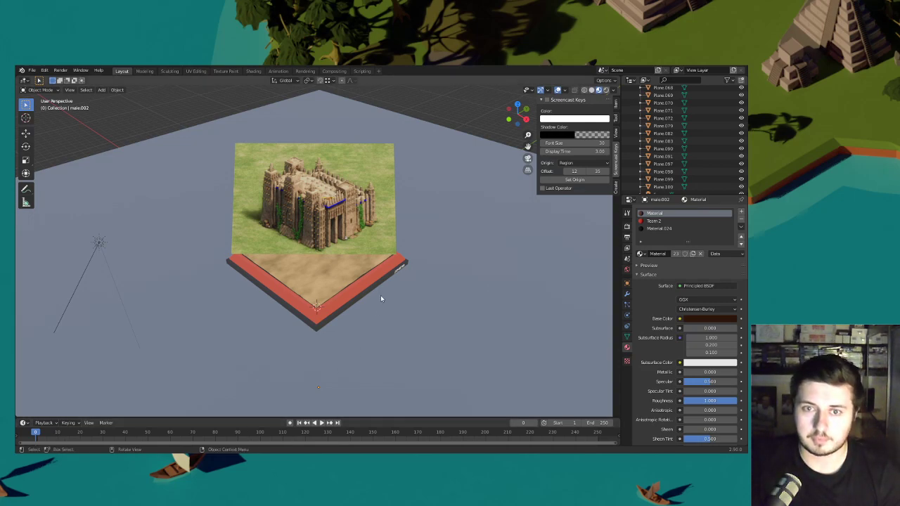
- Select the castle reference image and raise it vertically above the square base
middle_click_drag(379, 265, 392, 282, "shift")
left_click(389, 217)
middle_click_drag(389, 217, 359, 231)
key("g")
key("z")
left_click(431, 258)
key("g")
key("z")
left_click(374, 260)
key("g")
key("z")
left_click(360, 236)
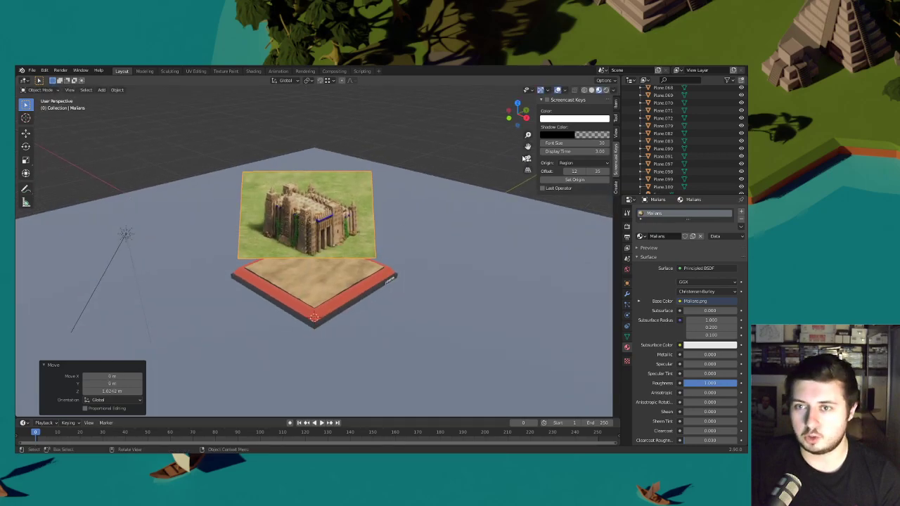
- From the camera view, move the reference image horizontally about 0.17 m in X and 0.68 m in Y
key("KP_0")
left_click(358, 202)
scroll(379, 226, "up", 3)
key("g")
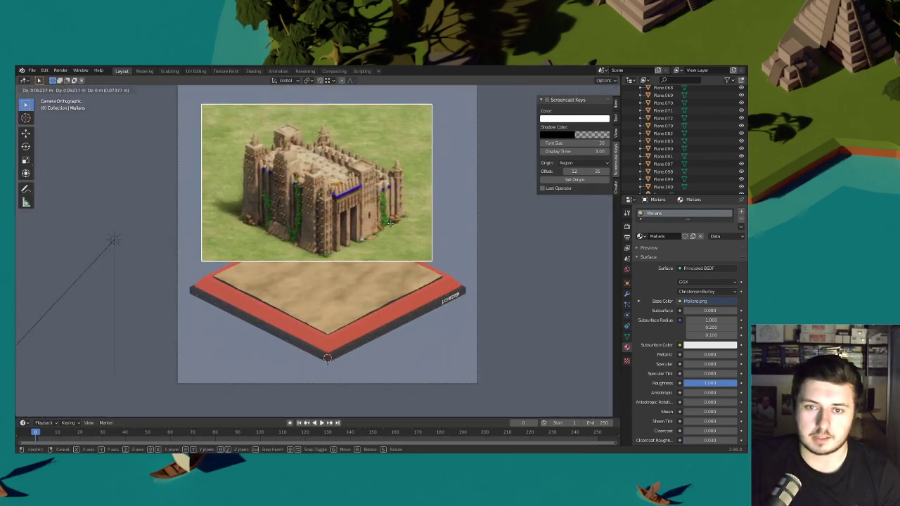
key("shift+z")
left_click(403, 222)
middle_click_drag(403, 212, 400, 219, "shift")
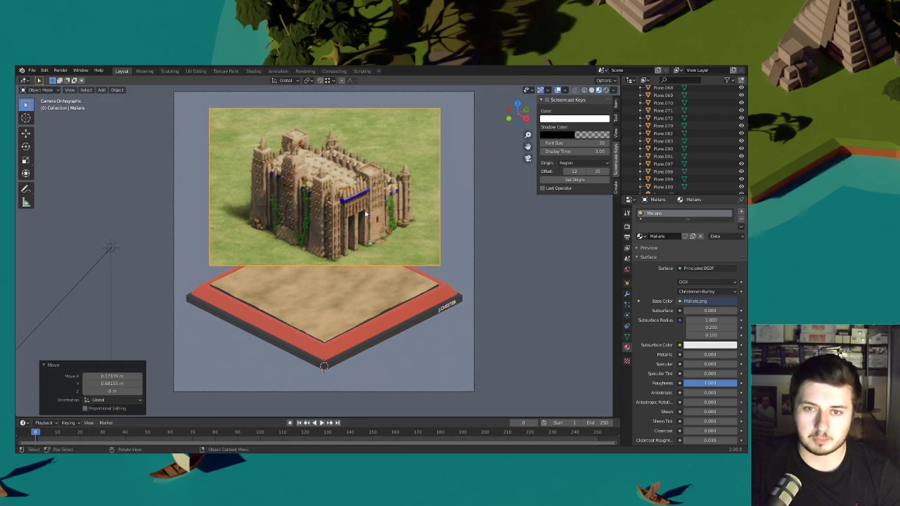
- Add a cube and, in Edit Mode, raise its mesh onto the castle in the reference image
key("shift+a")
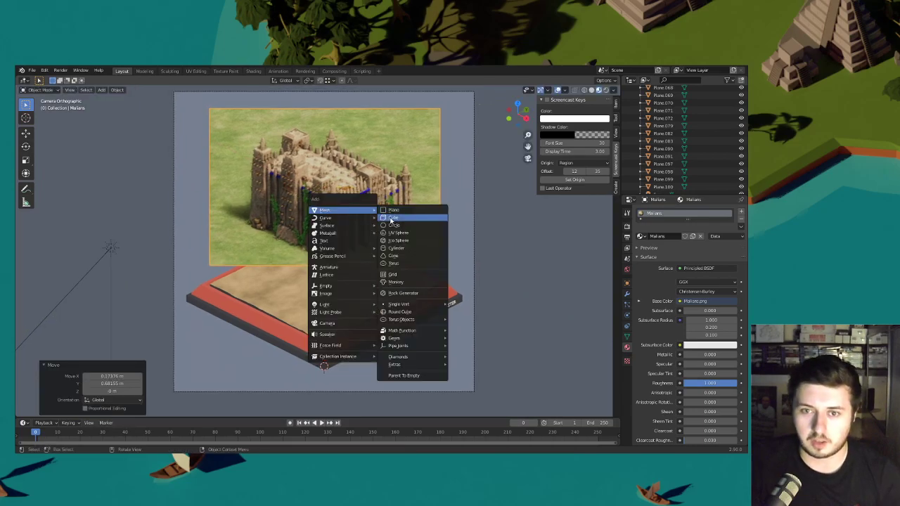
left_click(390, 211)
key("g")
key("z")
left_click(232, 148)
left_click(41, 90)
left_click(52, 108)
key("g")
key("z")
left_click(340, 212)
- Scale the cube about 1.25 times along Y and reposition it over the castle's front section
middle_click_drag(351, 143, 349, 160, "shift")
scroll(349, 160, "up", 3)
key("s")
key("y")
left_click(357, 247)
key("g")
key("y")
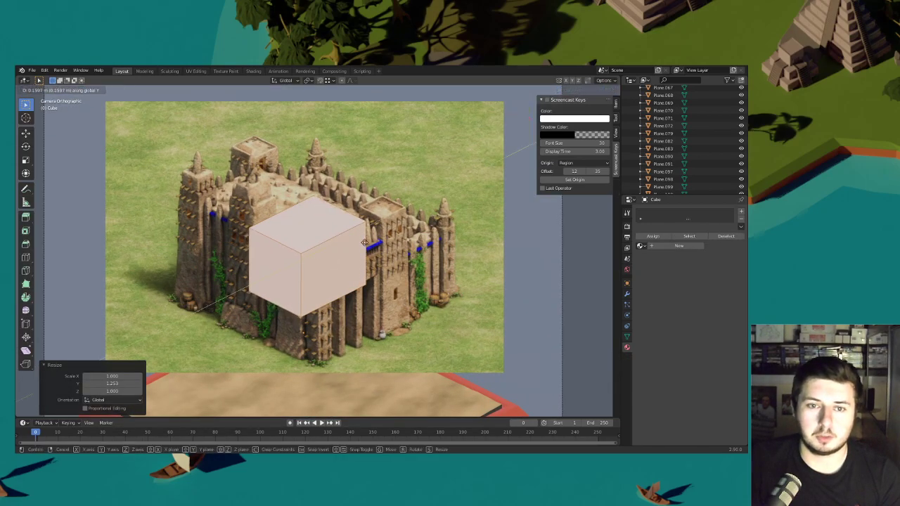
key("z")
left_click(365, 242)
- Stretch the cube along X and shift it along X to match the castle's long side
key("x")
key("Escape")
key("s")
key("x")
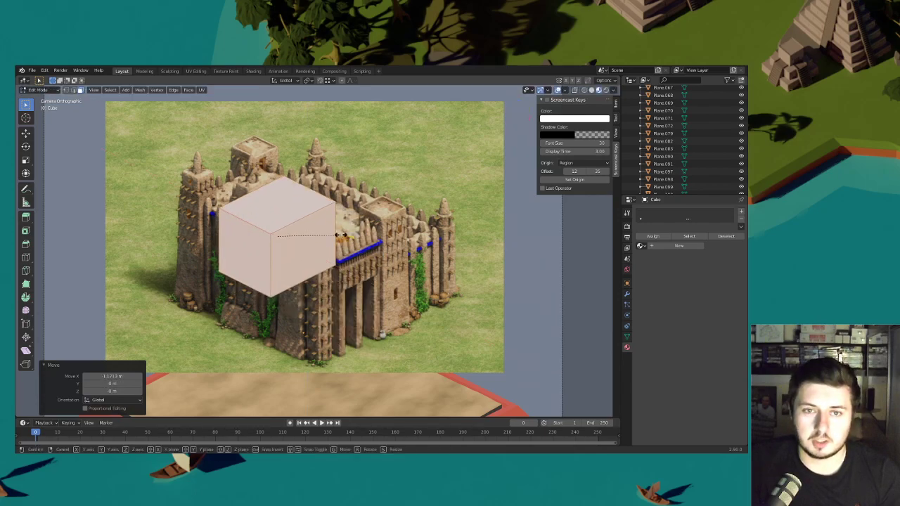
left_click(384, 249)
key("g")
key("x")
left_click(368, 251)
key("s")
key("x")
left_click(376, 255)
key("g")
key("x")
left_click(379, 257)
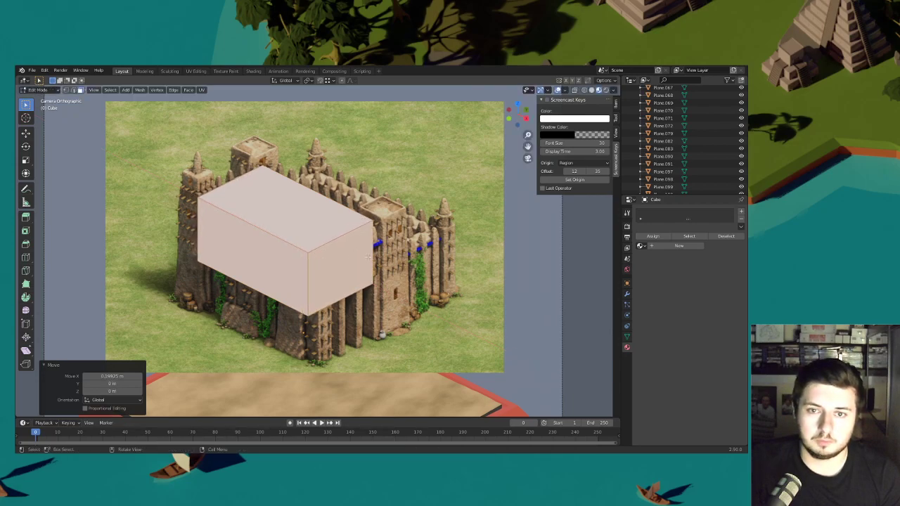
- Scale the box about 1.3 times along Z and adjust its vertical position against the castle walls
key("g")
key("z")
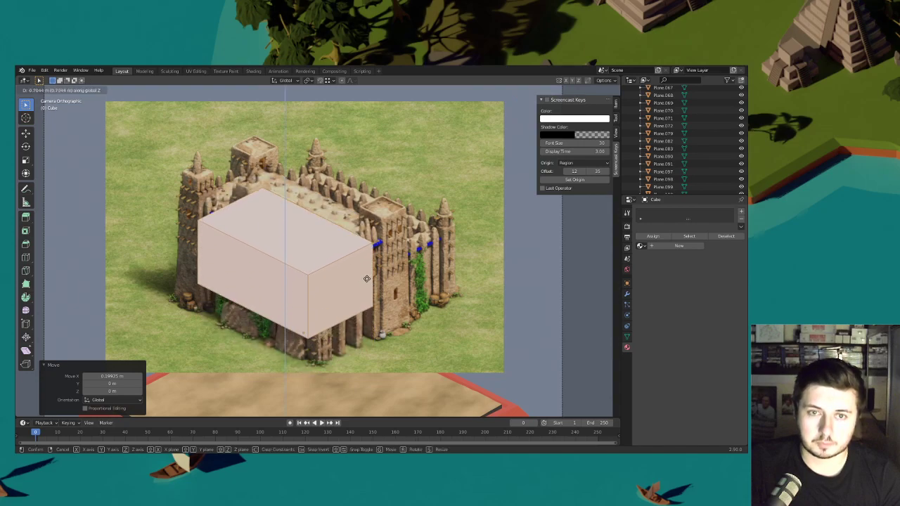
left_click(367, 262)
key("s")
key("z")
left_click(391, 264)
key("g")
key("z")
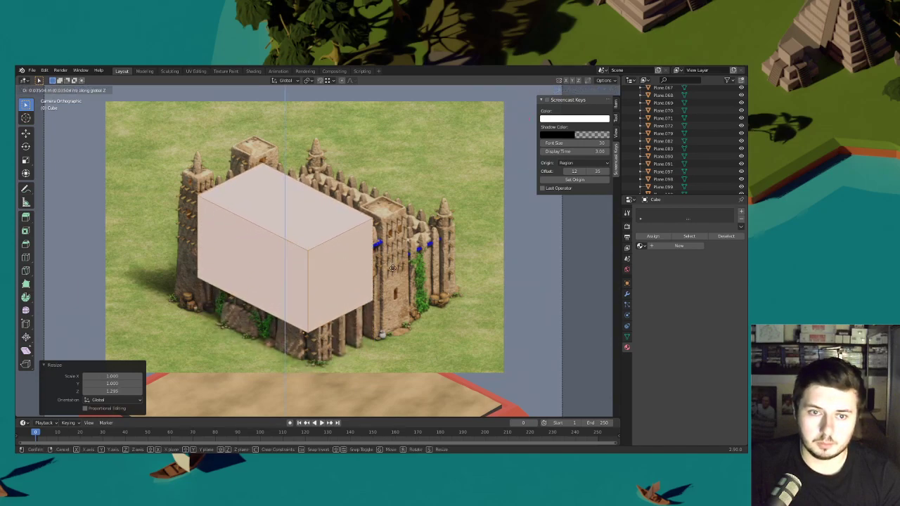
left_click(392, 282)
- Keep stretching and shifting the box along Z until it spans the castle walls from roof to ground
key("s")
key("z")
left_click(410, 272)
key("g")
key("z")
left_click(410, 272)
key("s")
key("z")
left_click(416, 269)
key("g")
key("z")
left_click(421, 267)
key("s")
key("z")
left_click(424, 267)
key("g")
key("z")
left_click(425, 267)
key("s")
key("z")
left_click(372, 258)
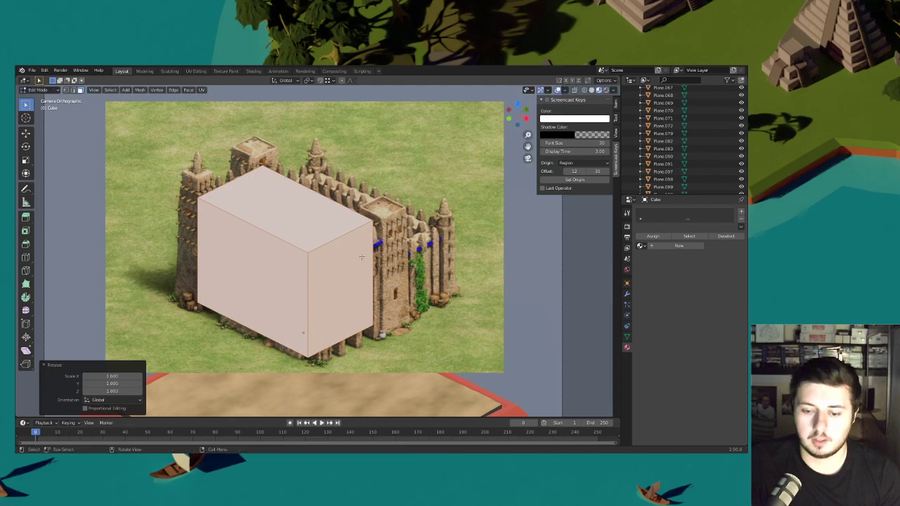
- Return to the camera view and lower the box about 3.7 m to uncover the castle reference
mouse_move(364, 242)
middle_mouse_down()
mouse_move(278, 225)
mouse_move(356, 241)
middle_mouse_up()
scroll(321, 238, "up", 4)
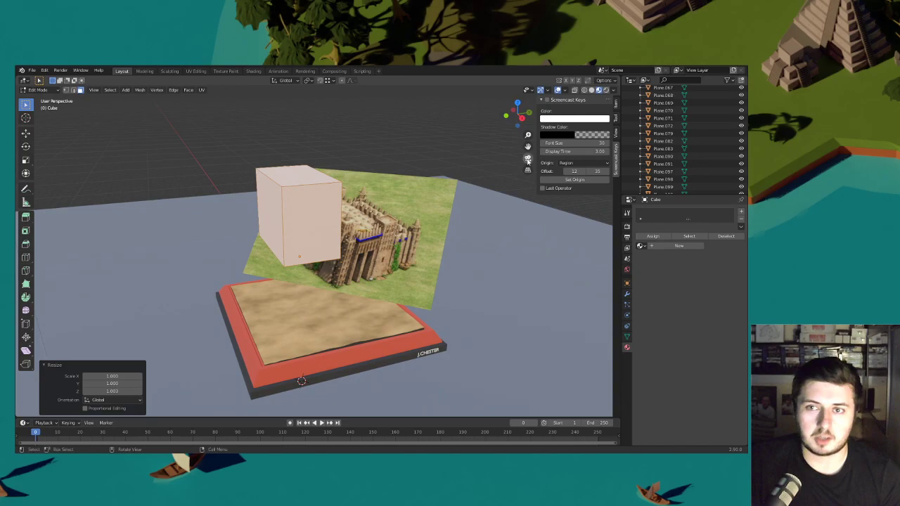
left_click(527, 159)
scroll(386, 215, "down", 2)
key("g")
key("z")
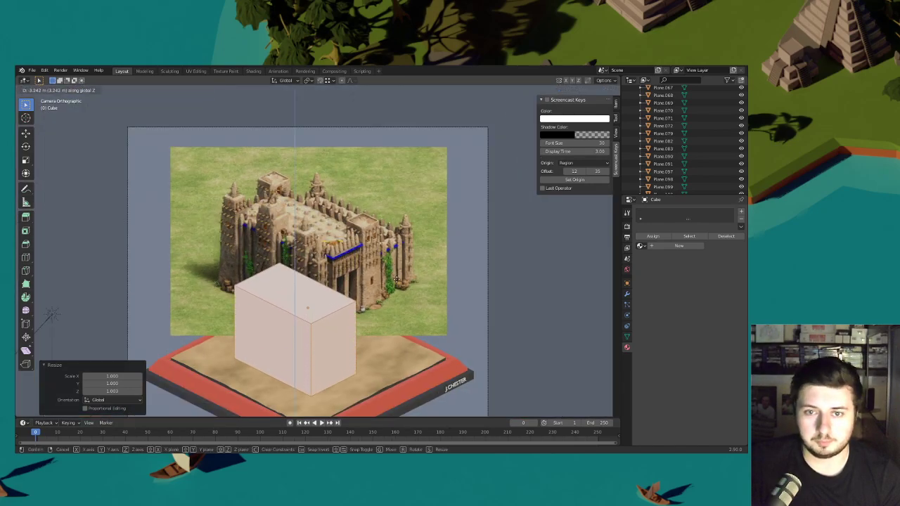
right_click(407, 229)
key("g")
key("z")
left_click(390, 322)
- Raise the box vertically until it overlays the castle in the reference image
scroll(380, 270, "up", 3)
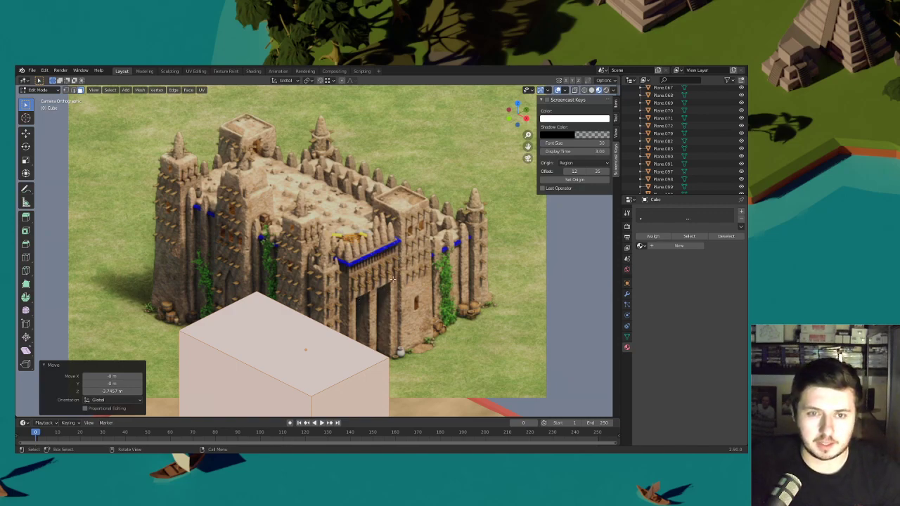
scroll(405, 278, "down", 2)
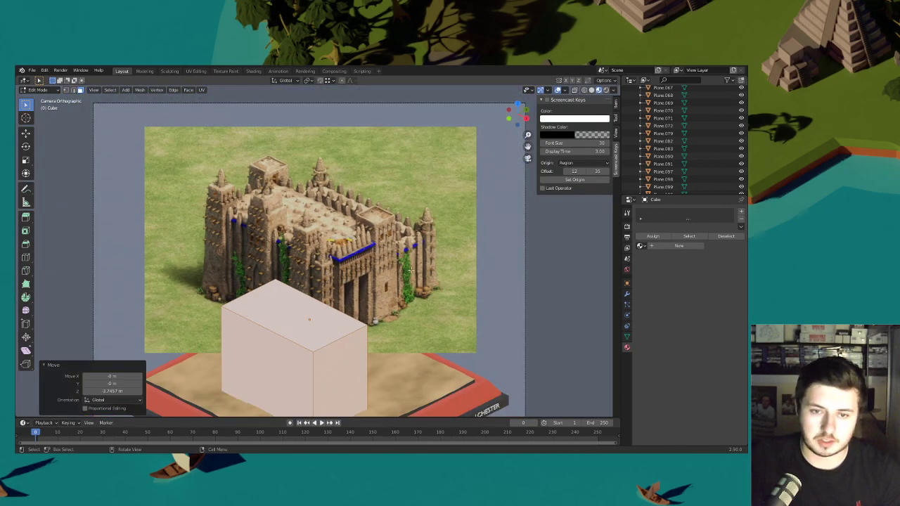
key("g")
key("z")
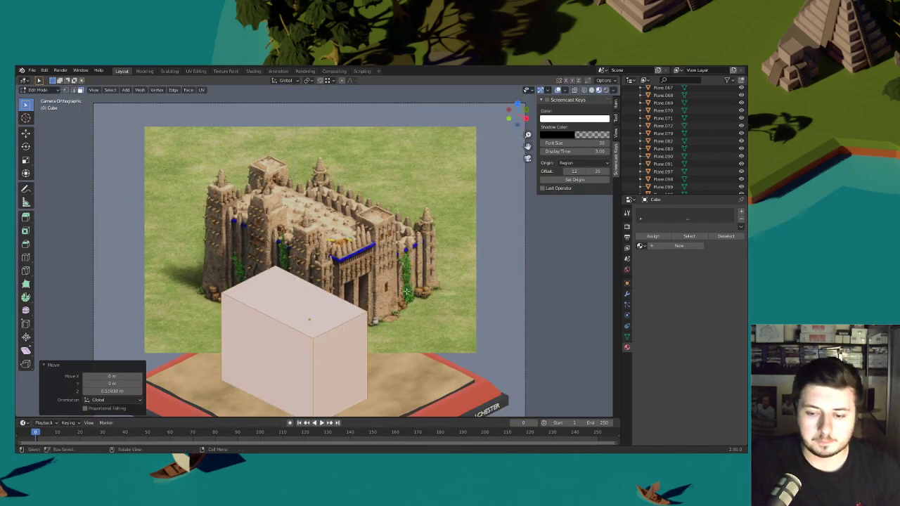
scroll(414, 260, "up", 1)
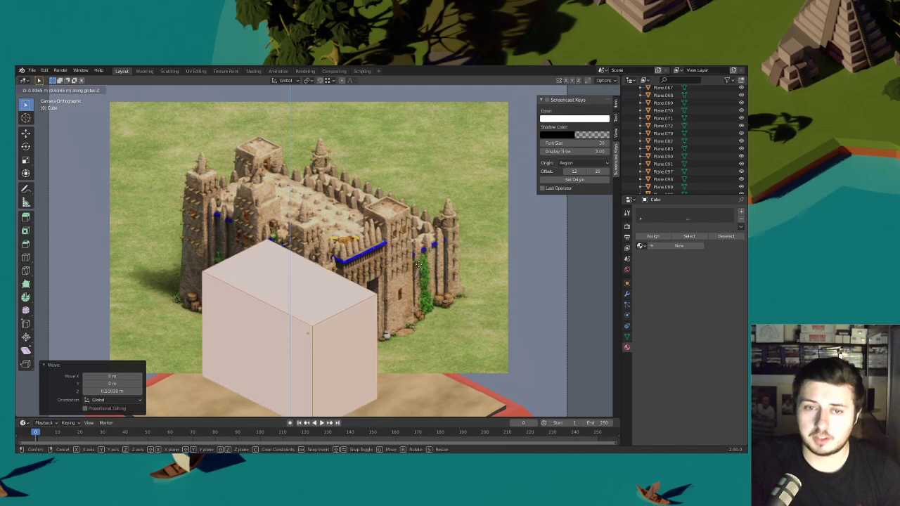
left_click(418, 264)
key("Tab")
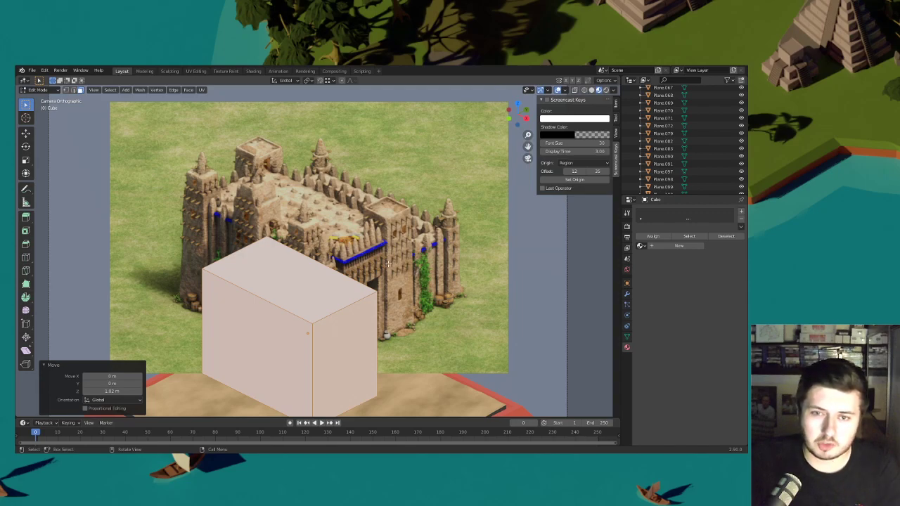
key("g")
key("z")
left_click(408, 212)
key("g")
key("z")
left_click(411, 182)
- Lower the box along Z below the castle walls to compare it with the reference
key("g")
key("z")
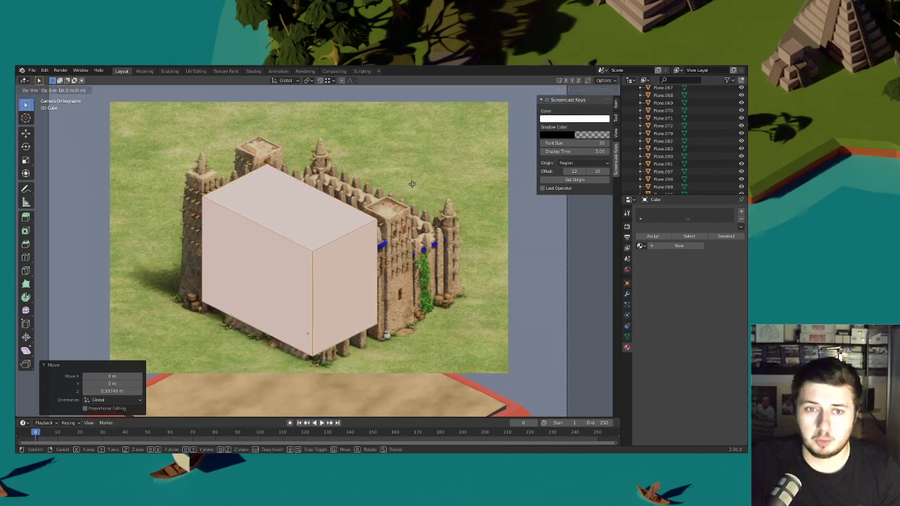
left_click(418, 286)
key("g")
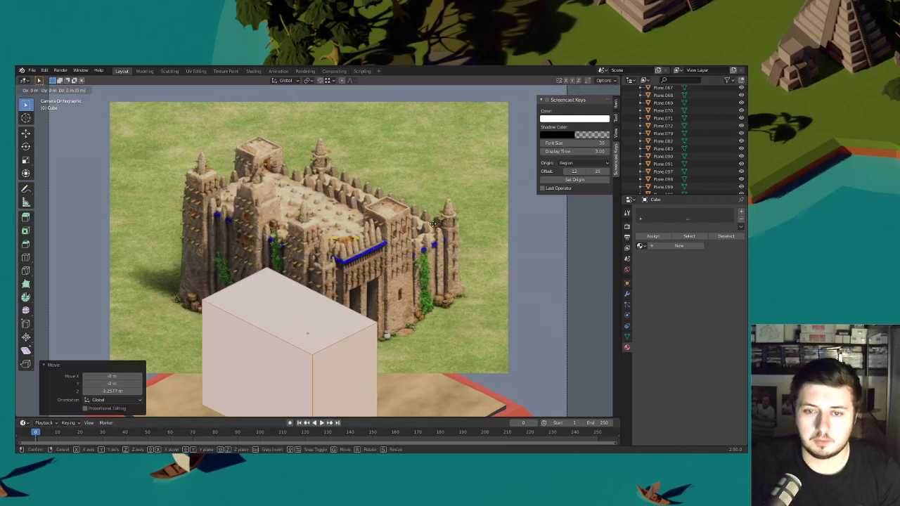
key("z")
left_click(434, 255)
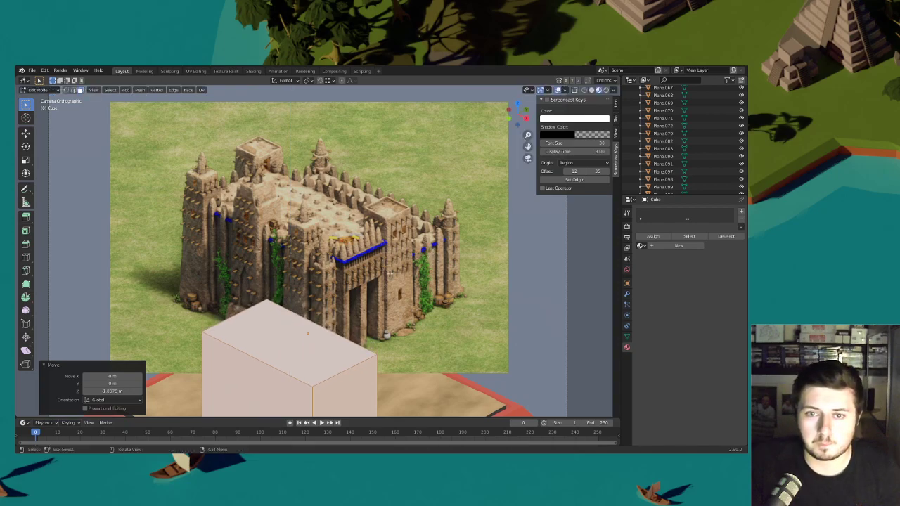
- Move the box back up along Z so it covers the castle's main body
key("g")
key("z")
left_click(410, 236)
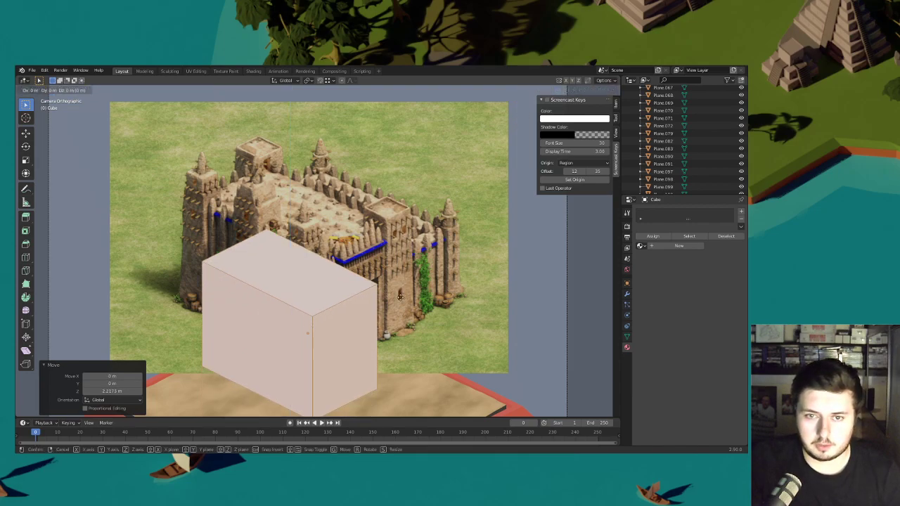
key("g")
key("z")
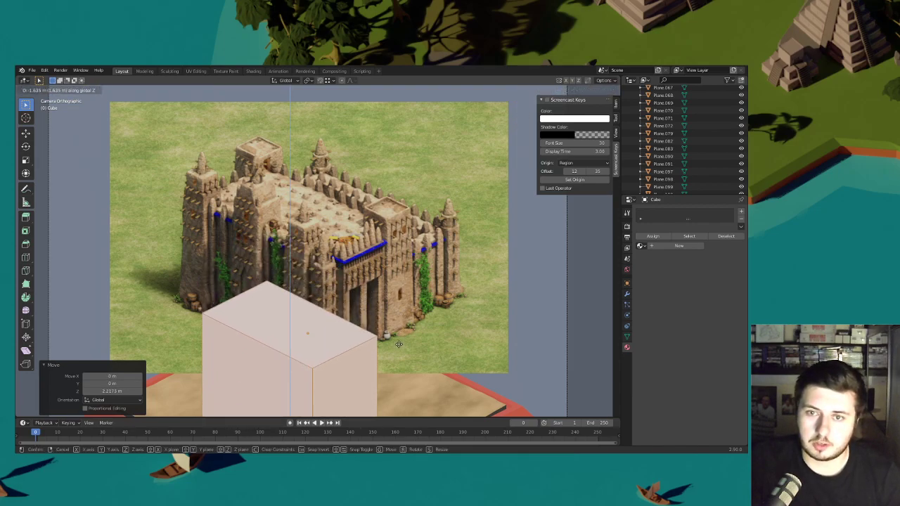
left_click(363, 235)
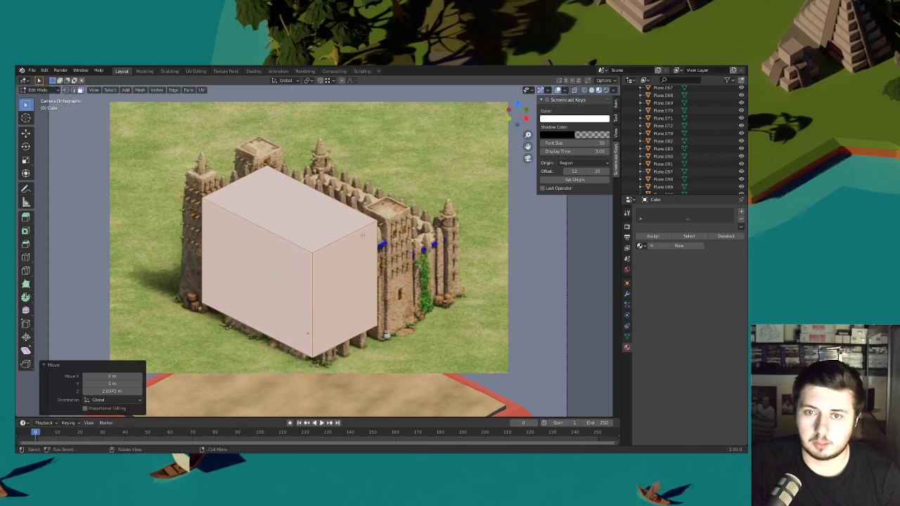
key("ctrl+r")
left_click(371, 236)
left_click(370, 235)
key("ctrl+z")
- Add a loop cut along the box's length, slid towards its far long side
key("ctrl+r")
left_click(357, 231)
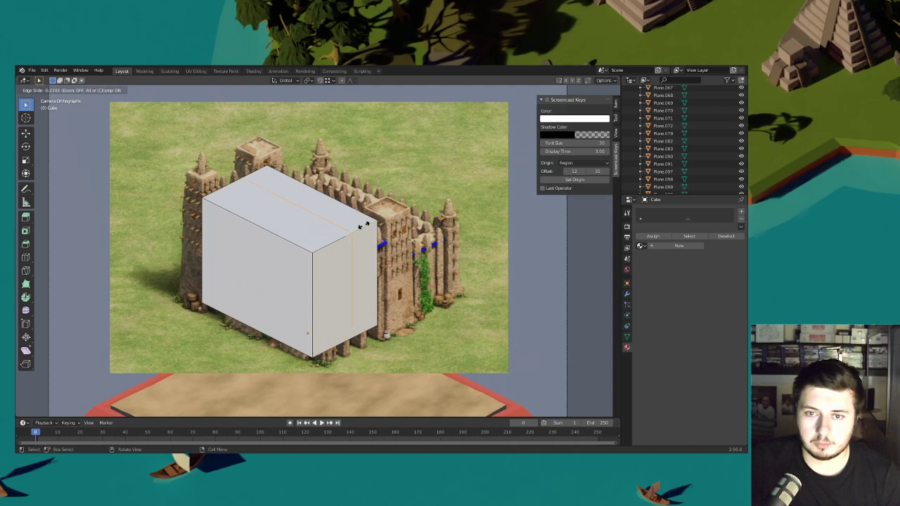
left_click(374, 227)
- Lower the whole box about 0.9 m to expose the reference, and move the lengthwise edge loop about 0.2 m along Y
key("l")
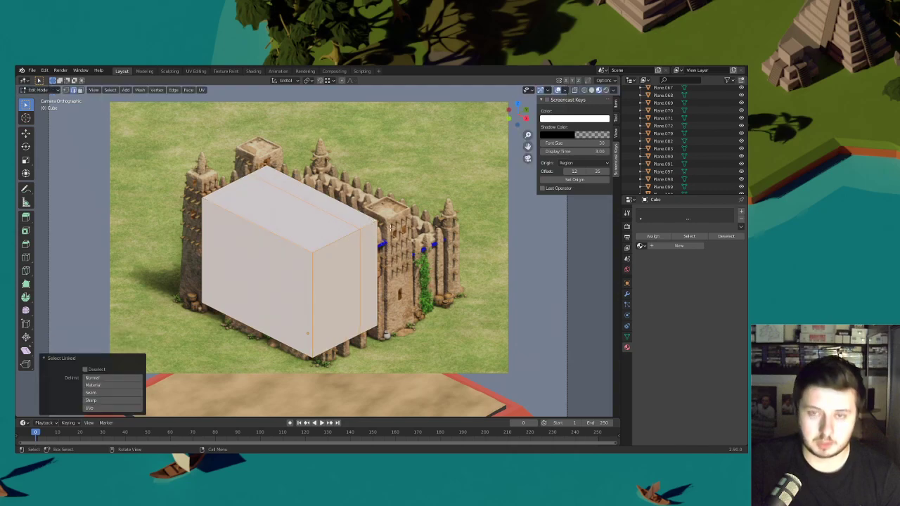
key("g")
key("z")
left_click(406, 255)
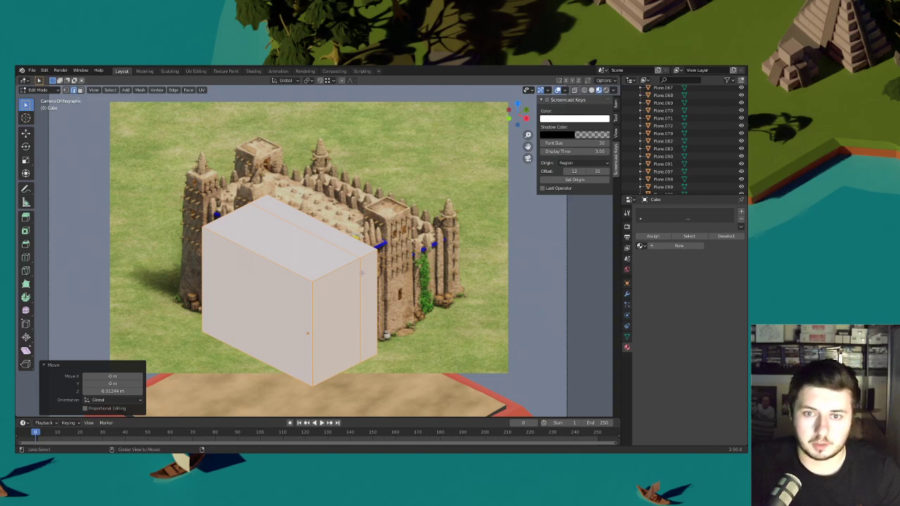
left_click(330, 242, "alt")
key("g")
key("y")
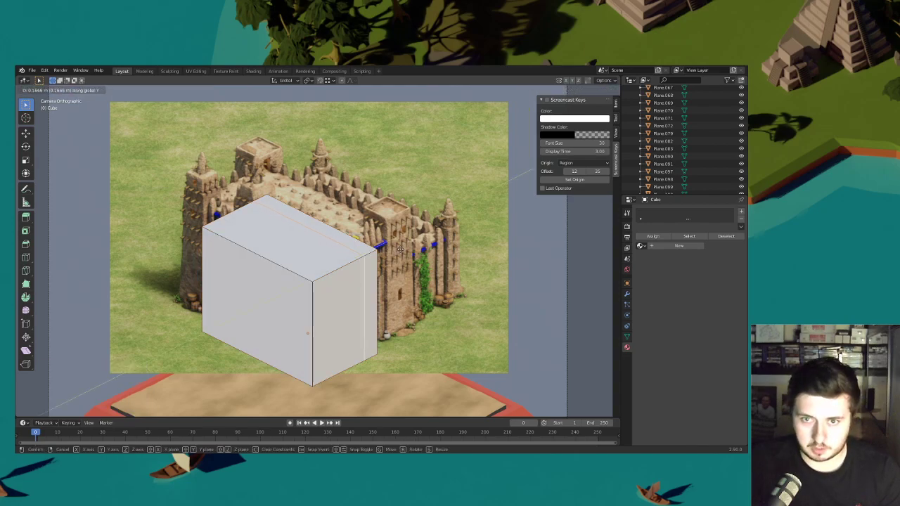
left_click(378, 262)
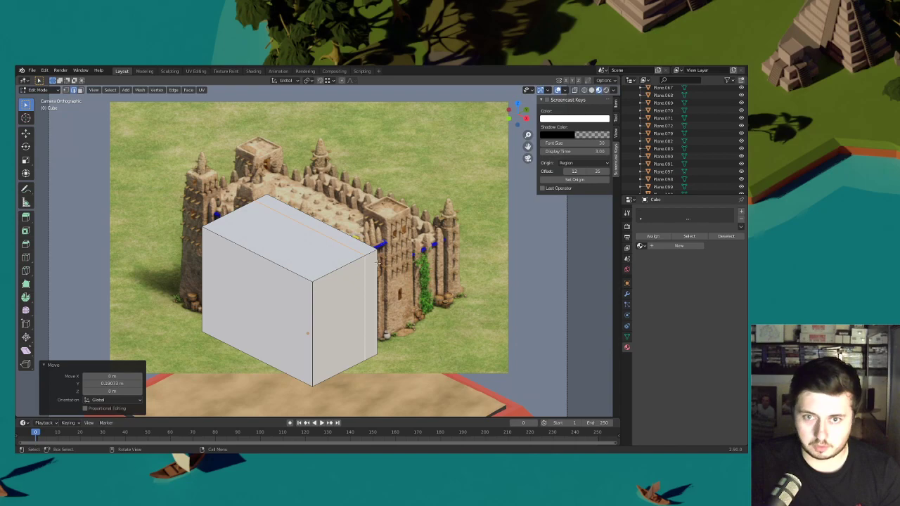
- In face selection, select the whole box and raise it about 0.9 m over the castle
left_click(80, 90)
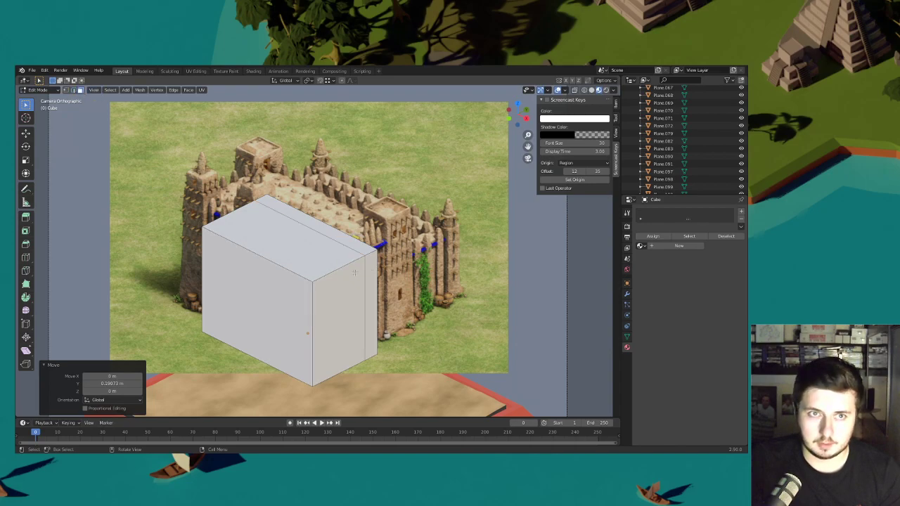
key("l")
key("g")
key("z")
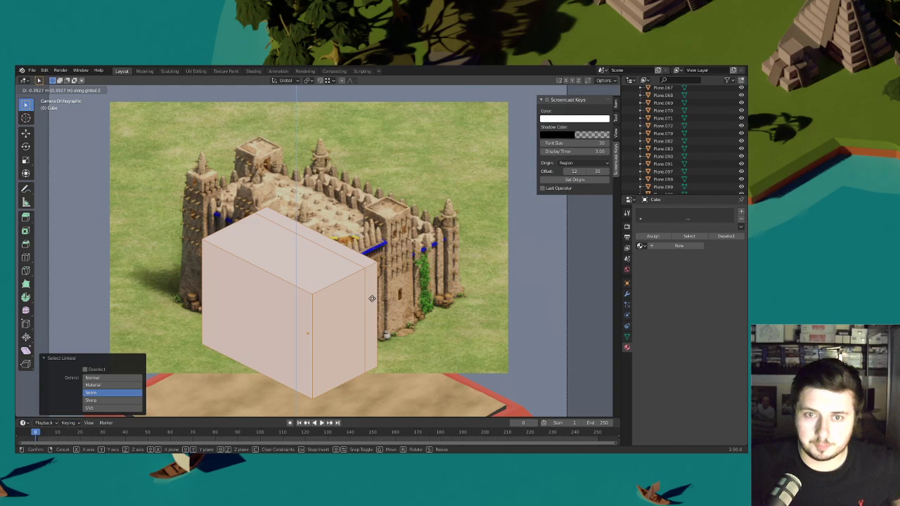
left_click(376, 258)
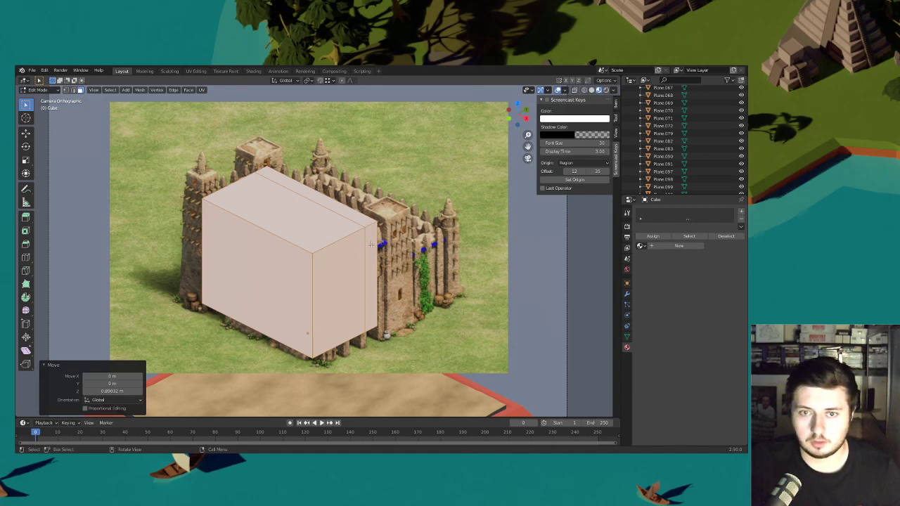
- Lower the box and add a second lengthwise loop cut, moved about -0.49 m along Y towards the near long side
key("g")
key("z")
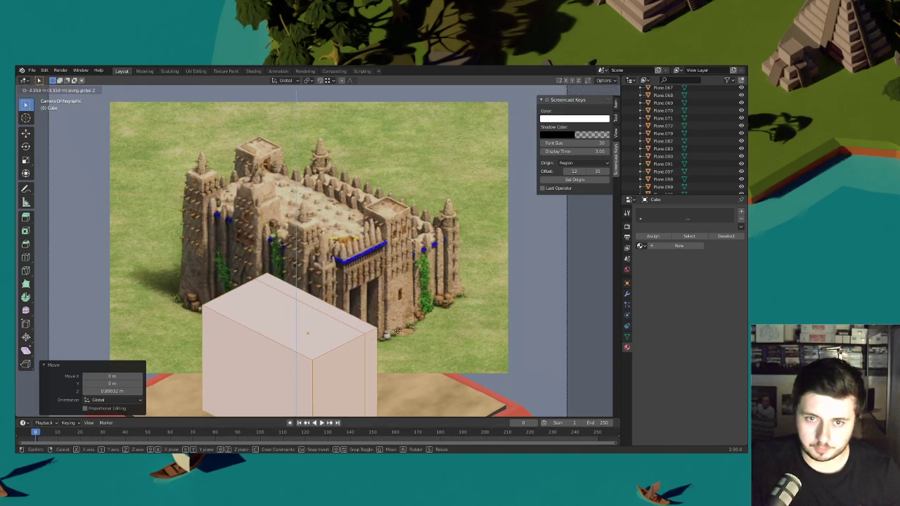
left_click(401, 303)
key("ctrl+r")
left_click(327, 321)
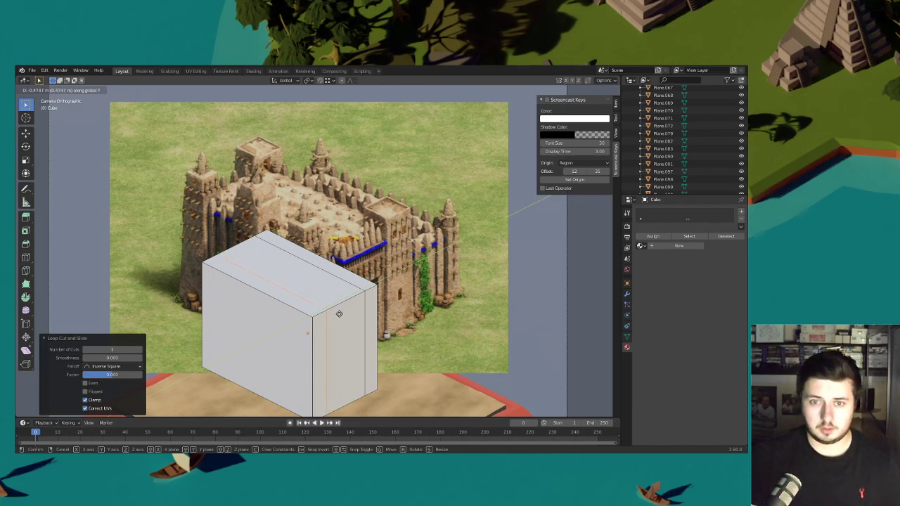
left_click(338, 313)
- In face selection, select the whole box and raise it about 2 m over the castle
left_click(81, 90)
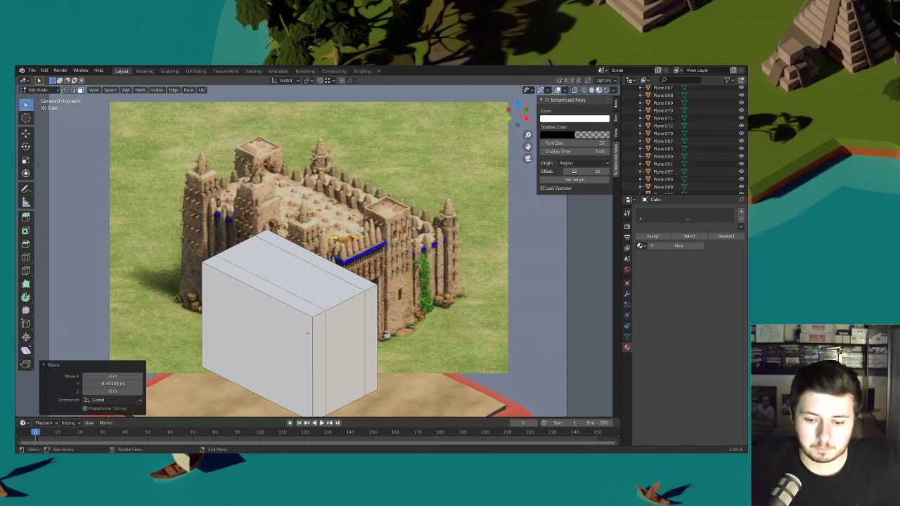
key("l")
key("g")
key("z")
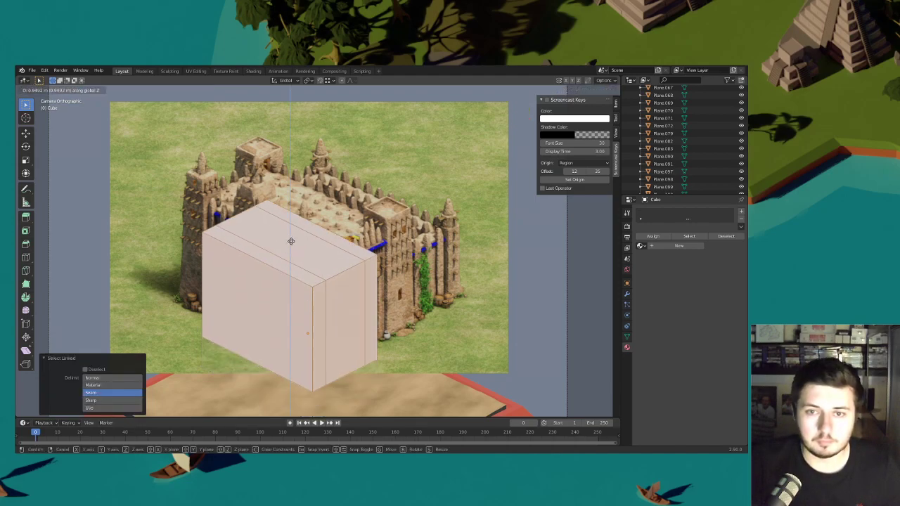
left_click(294, 203)
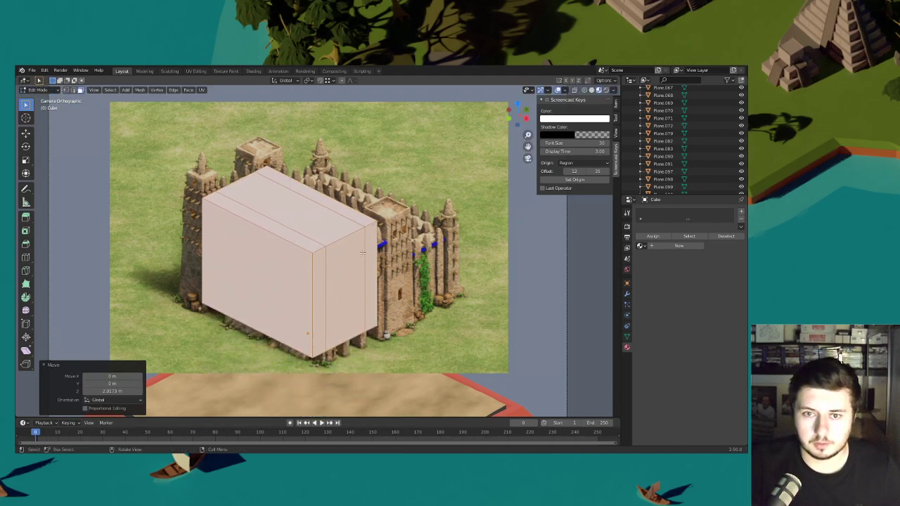
- Extrude the middle face of the box's short end outward about 0.7 m
left_click(389, 265)
key("e")
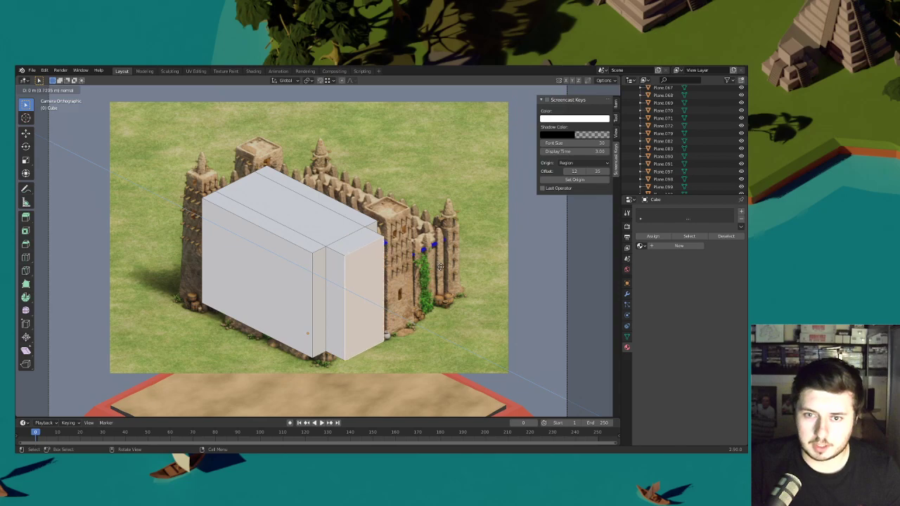
left_click(441, 265)
- Select the whole box, scale it very slightly along Z and lower it about 5 m to expose the reference
key("l")
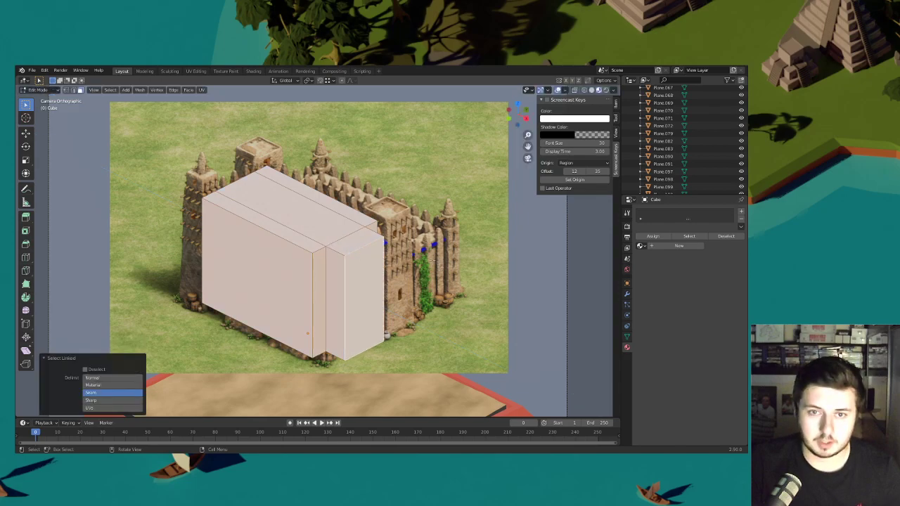
key("s")
key("z")
left_click(434, 260)
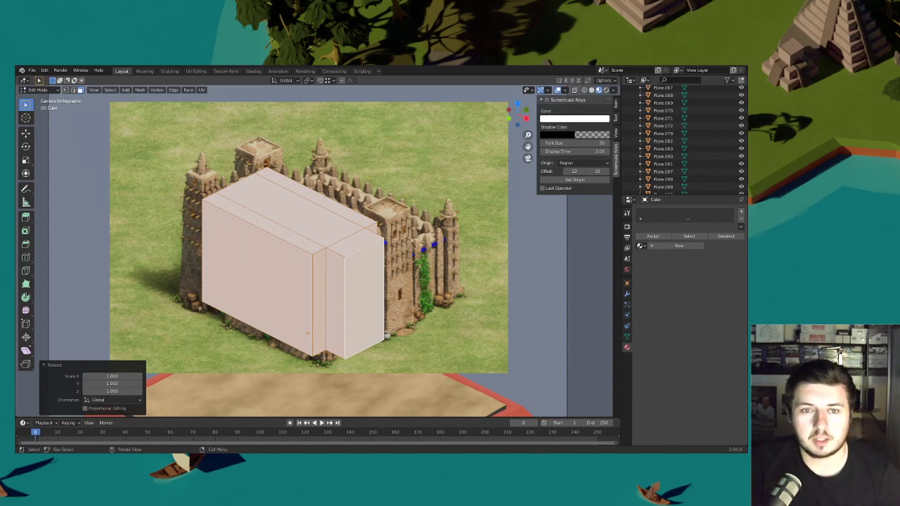
key("g")
key("z")
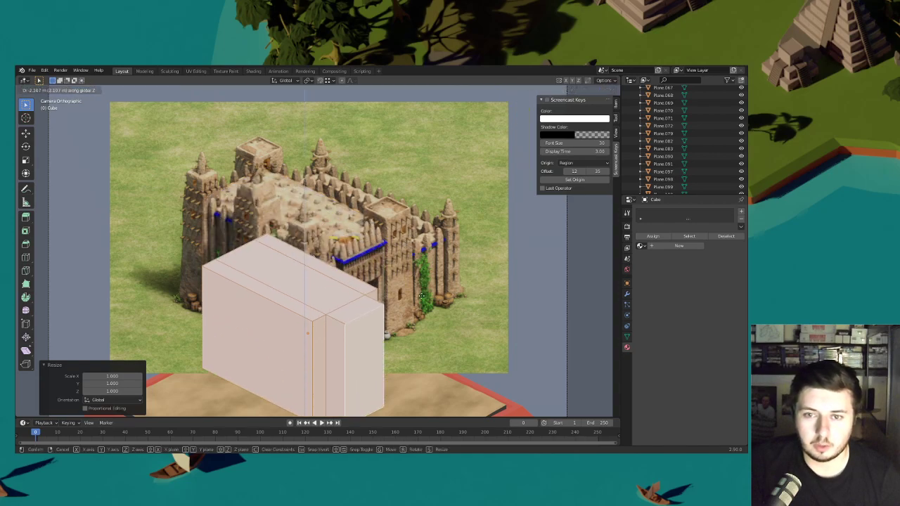
left_click(380, 385)
key("g")
key("z")
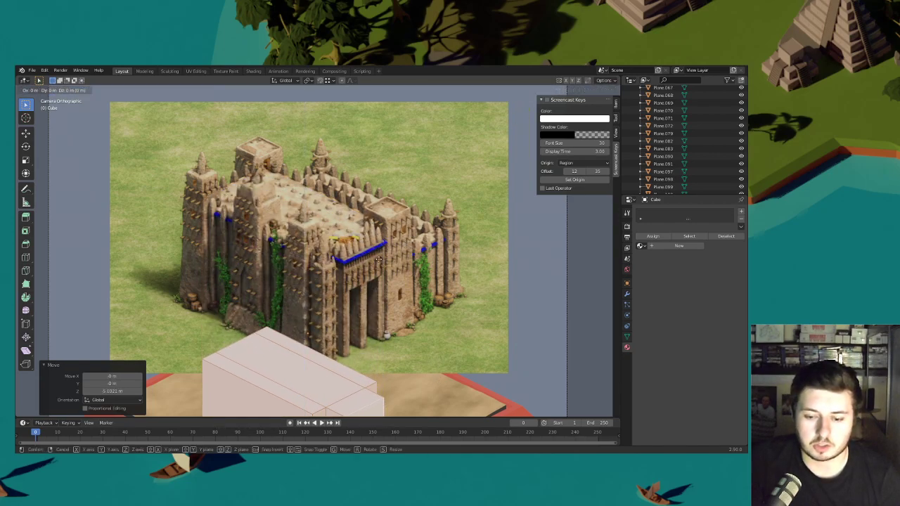
right_click(393, 154)
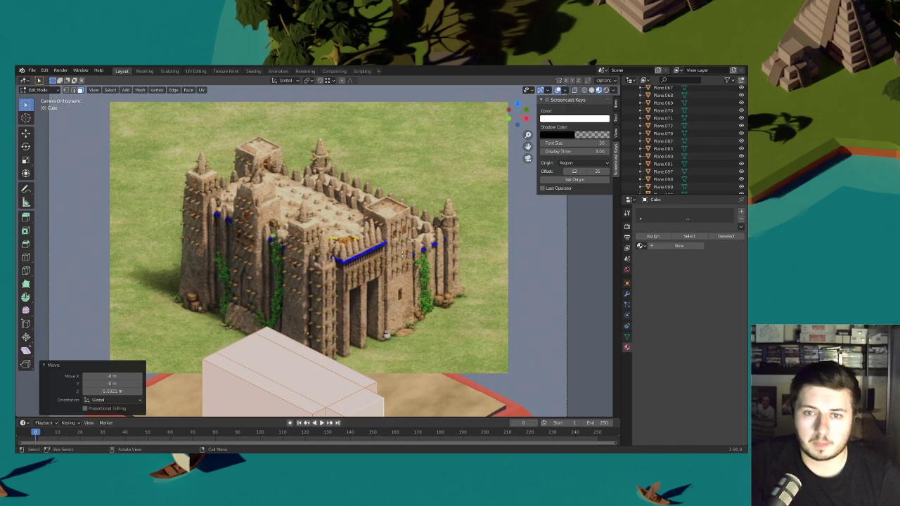
- Raise the whole box about 3 m so it stands above the sand base
scroll(368, 248, "down", 2)
scroll(316, 217, "up", 4)
middle_click_drag(369, 248, 392, 256, "shift")
scroll(392, 255, "up", 3)
scroll(392, 256, "down", 5)
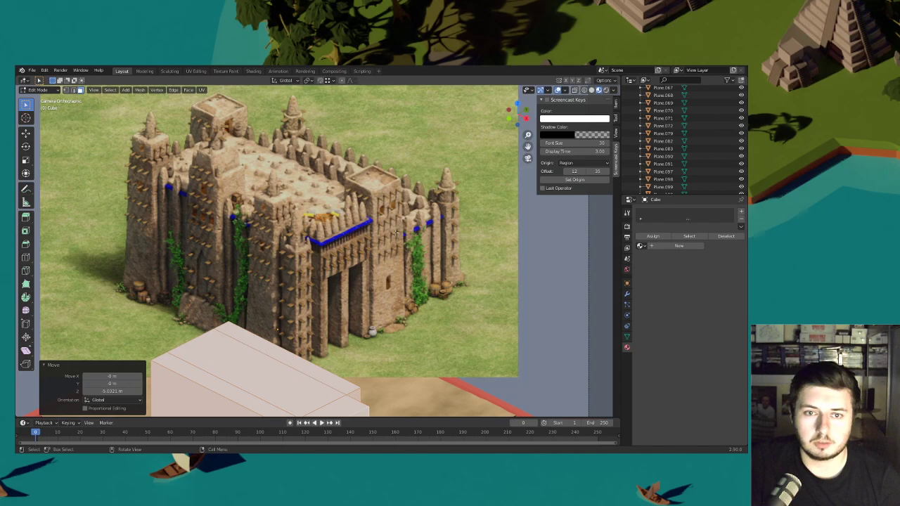
scroll(387, 253, "down", 3)
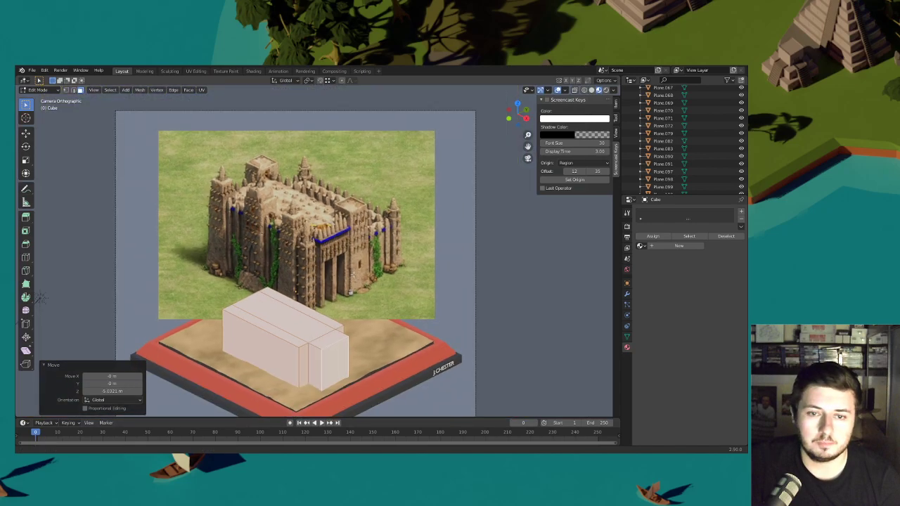
key("g")
key("z")
left_click(355, 210)
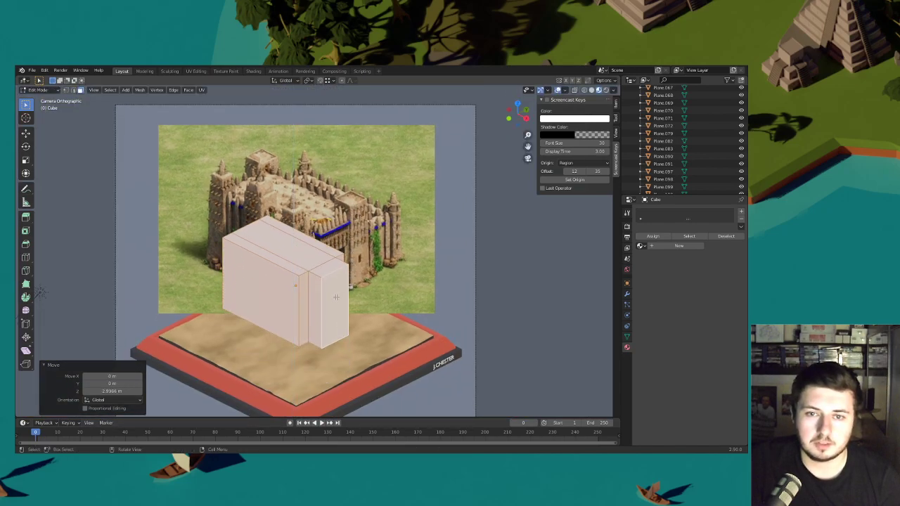
- Add two closely spaced horizontal loop cuts just below the box's top edge and select the band of faces between them
scroll(336, 298, "up", 3)
scroll(322, 301, "up", 2)
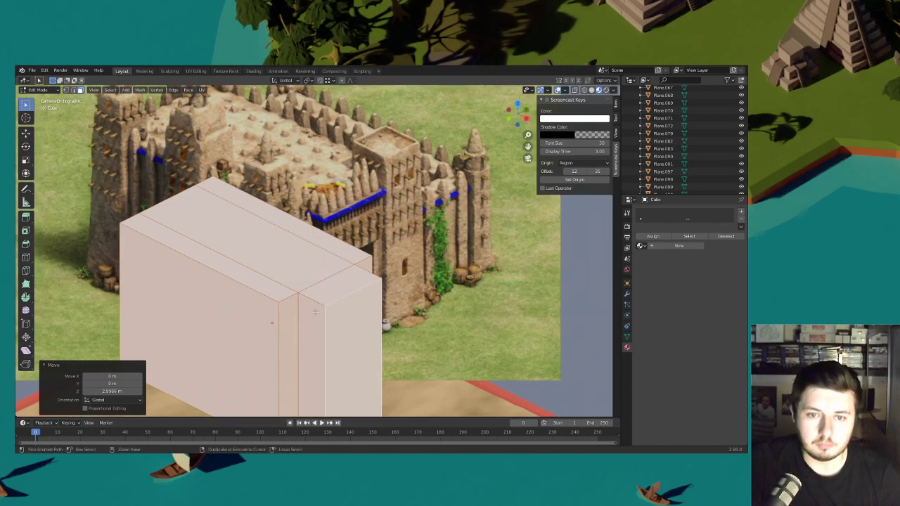
key("ctrl+r")
left_click(323, 297)
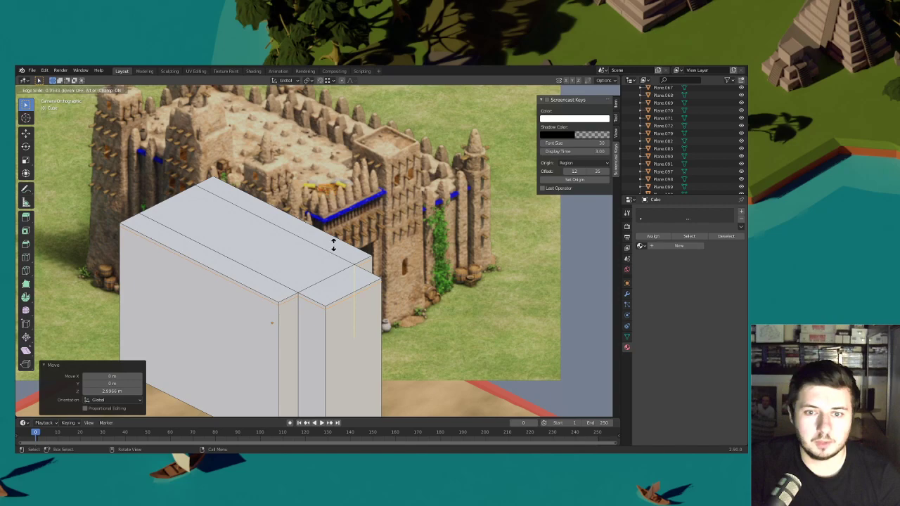
left_click(333, 244)
key("ctrl+r")
left_click(334, 293)
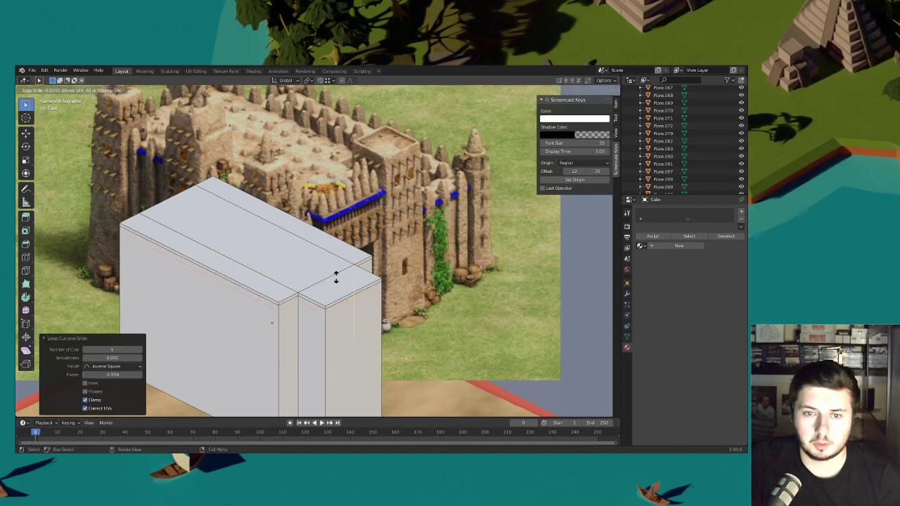
left_click(336, 274)
left_click(81, 90)
left_click(297, 298, "alt")
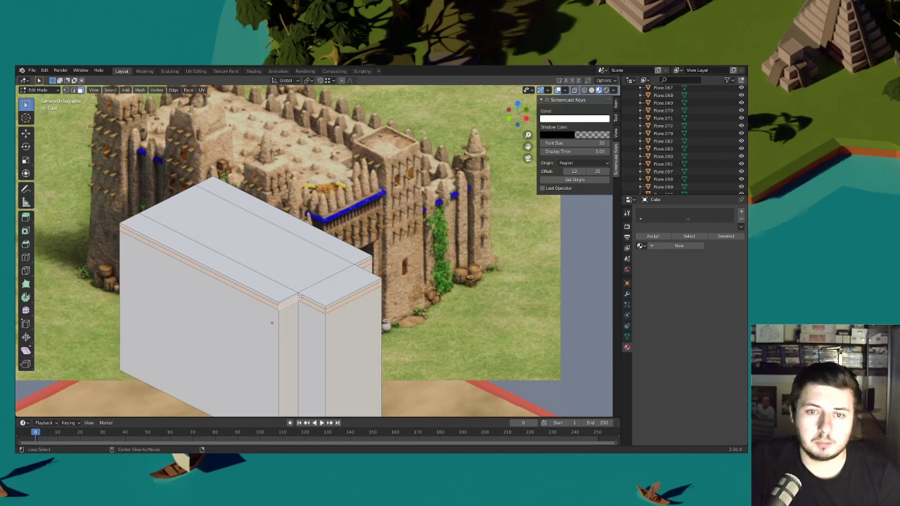
- Try extruding the band about 0.11 m along its normals and scaling it slightly on Z and horizontally
right_click(301, 251)
left_click(292, 274)
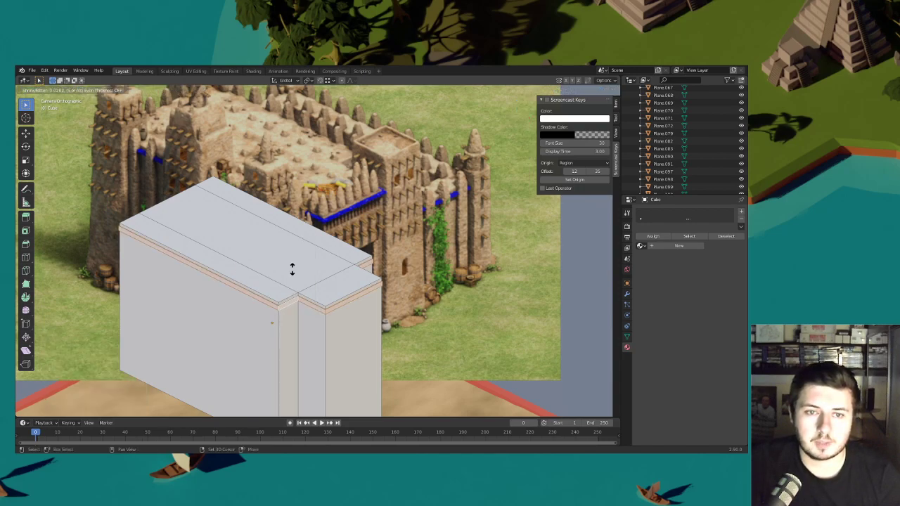
left_click(301, 244)
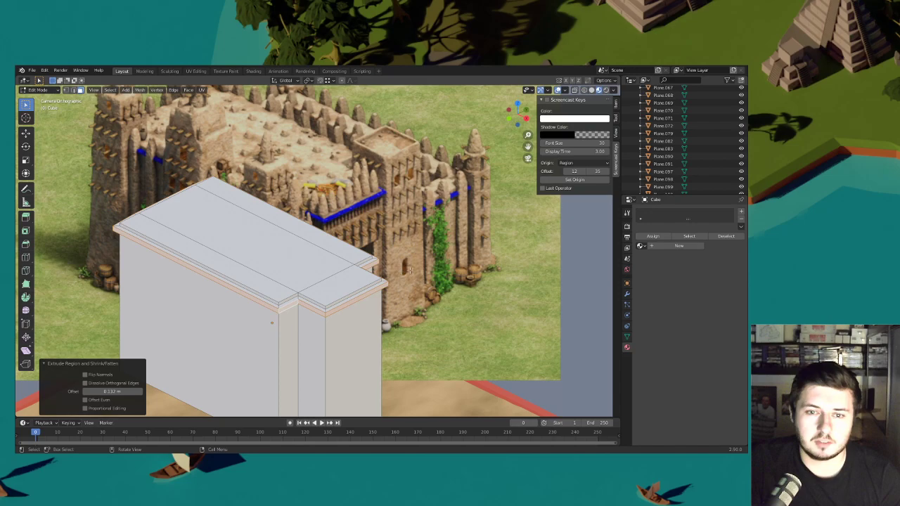
key("s")
key("z")
left_click(390, 267)
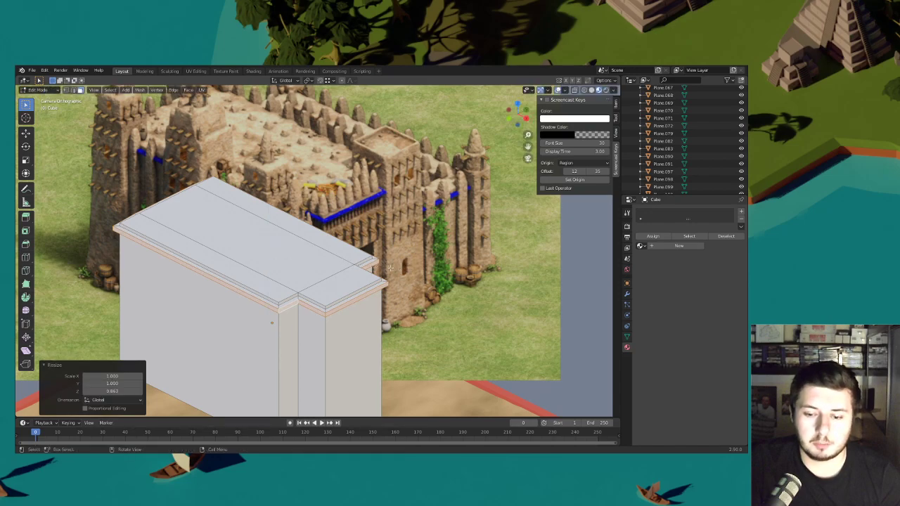
key("s")
key("shift+z")
left_click(427, 279)
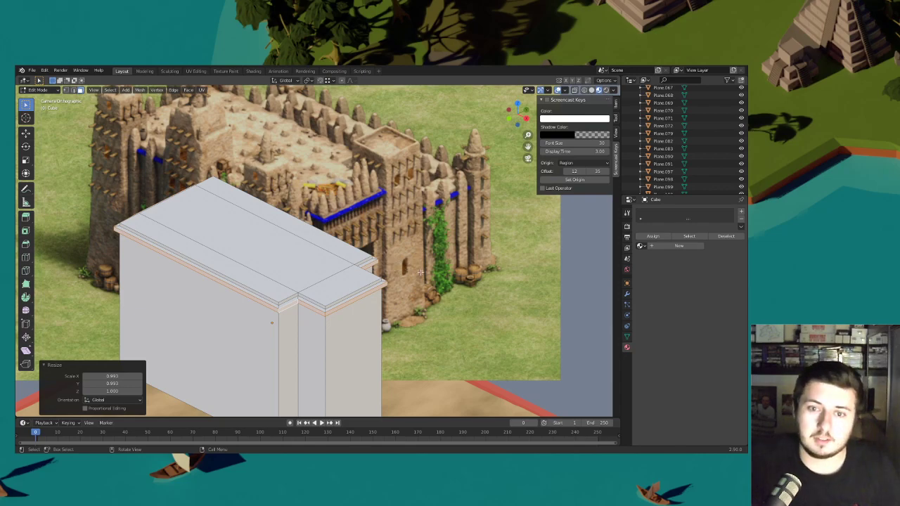
key("ctrl+z")
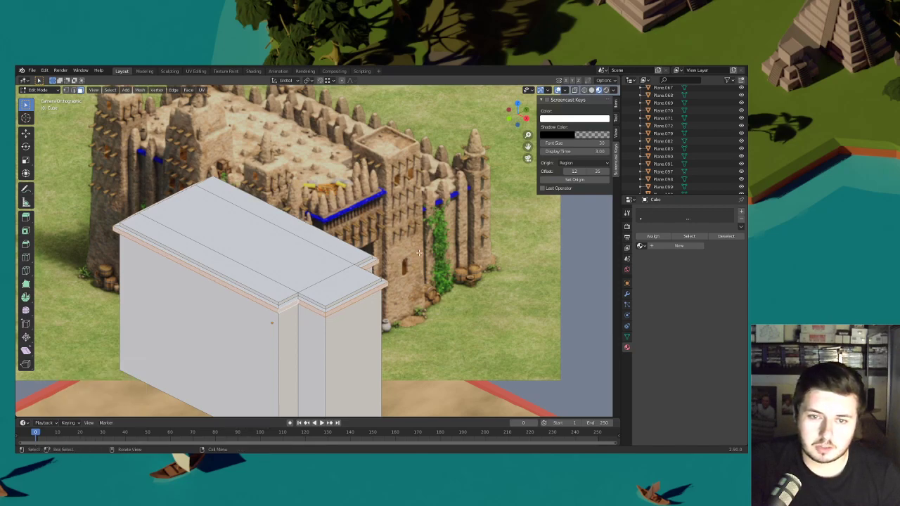
- Extrude the selected band about 0.09 m along its normals and bevel its edges about 0.02 m wide
right_click(402, 250)
left_click(402, 250)
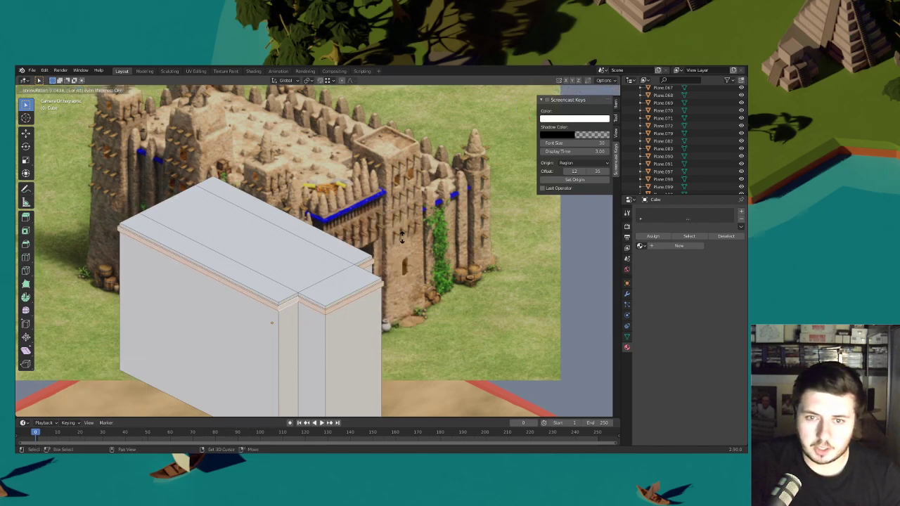
left_click(399, 246)
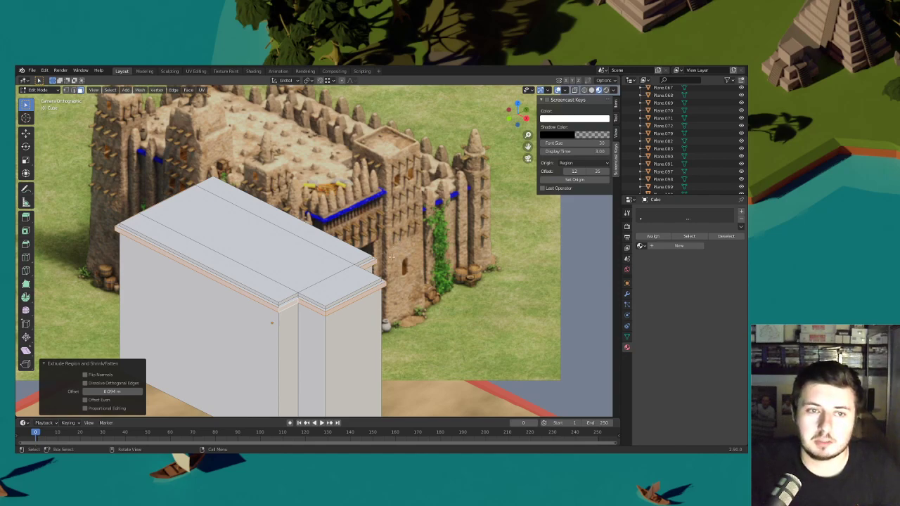
key("ctrl+b")
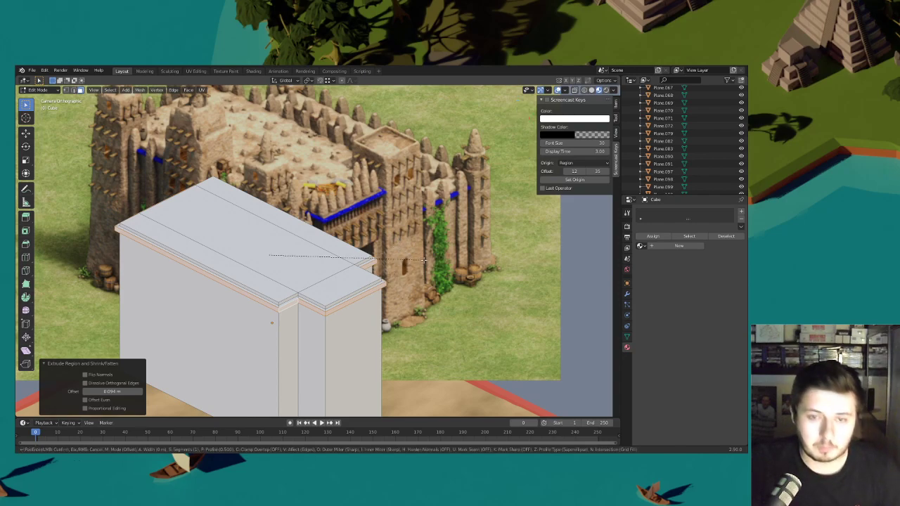
left_click(425, 260)
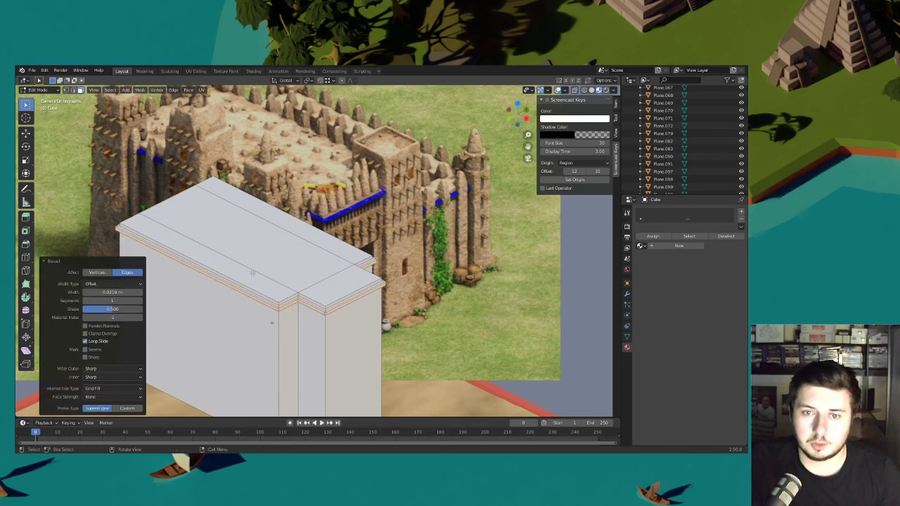
scroll(264, 267, "up", 5)
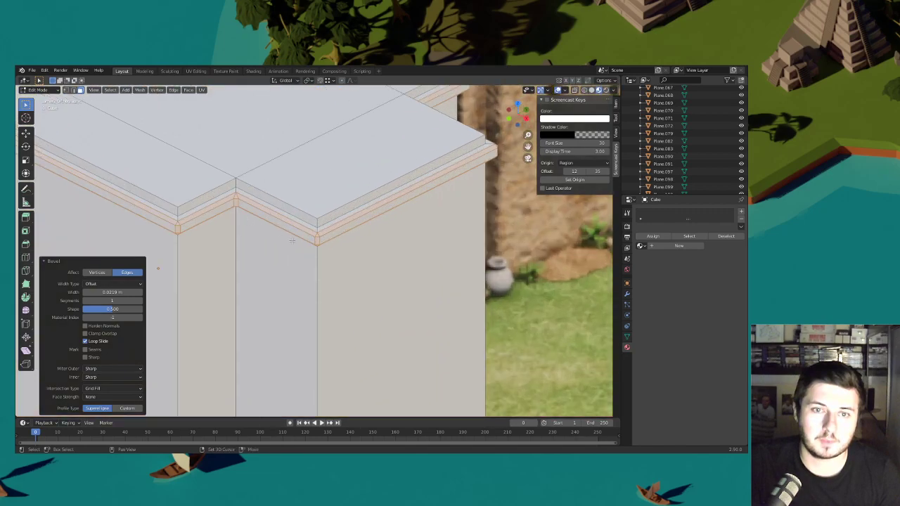
scroll(347, 261, "up", 1)
left_click(276, 197, "alt")
left_click(276, 213, "alt+shift")
left_click(277, 207, "alt+shift")
key("ctrl+z")
key("ctrl+z")
key("ctrl+z")
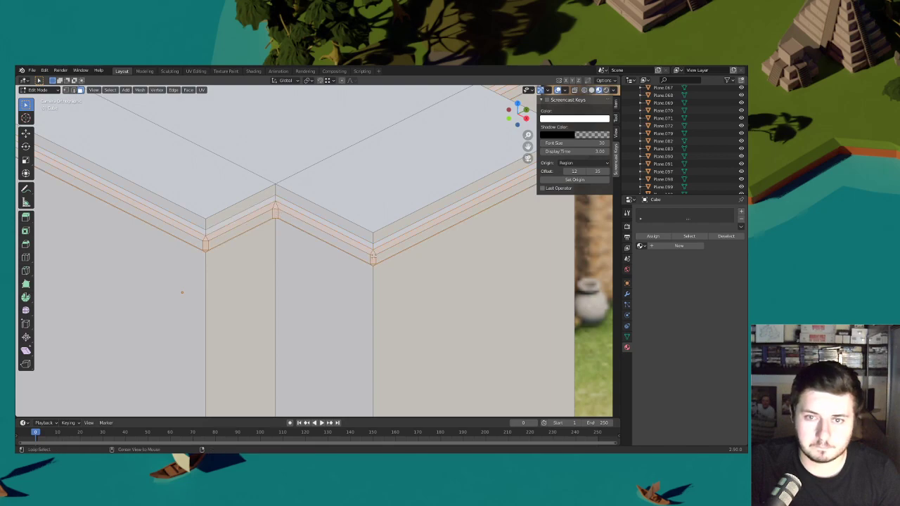
- Extend the selection to the adjoining face loop of the trim and raise the selected trim about 0.02 m
left_click(277, 200, "alt+shift")
key("g")
key("z")
left_click(327, 257)
- Give the box a new material with a light orange base color and a roughness of 1.000
scroll(327, 257, "down", 3)
scroll(329, 246, "down", 5)
middle_click_drag(331, 233, 362, 263, "shift")
scroll(362, 264, "down", 2)
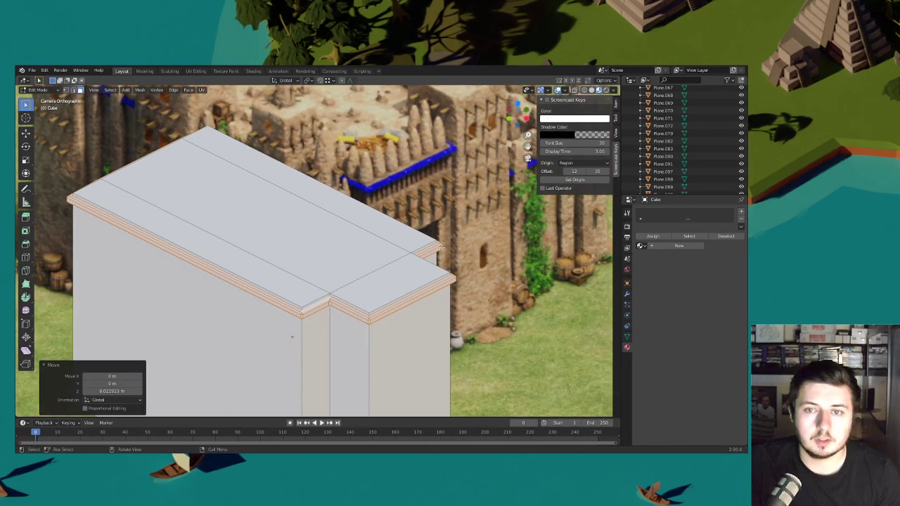
left_click(676, 245)
left_click(709, 310)
left_click_drag(688, 242, 690, 238)
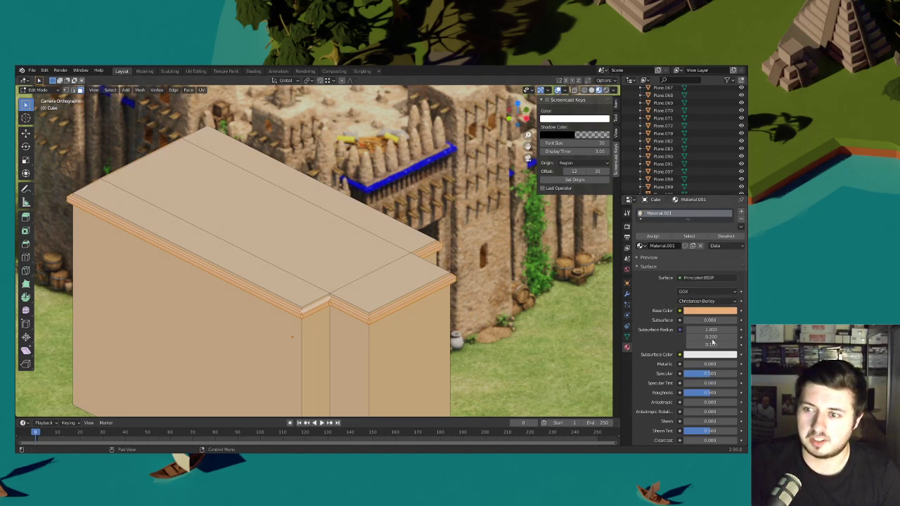
left_click_drag(712, 393, 736, 393)
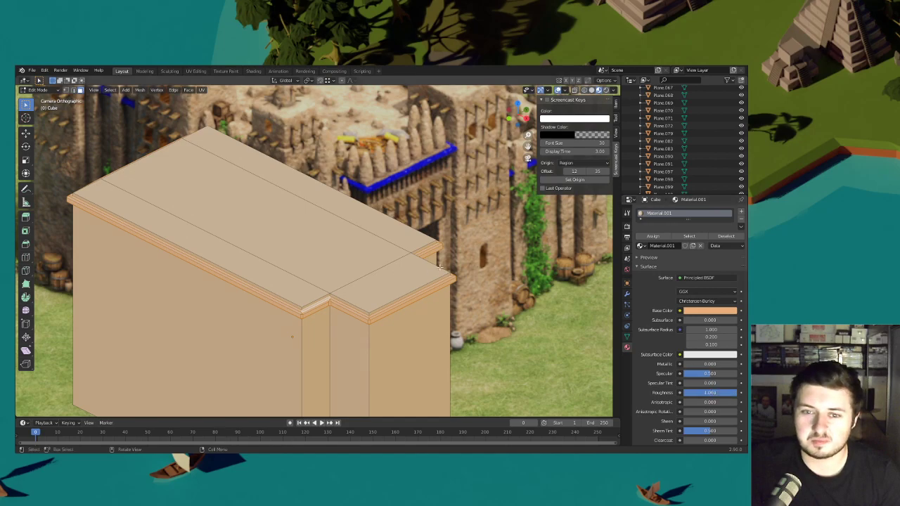
- Add a second material slot for the selected trim and give it the existing TEAM 4 material
left_click(740, 211)
left_click(640, 263)
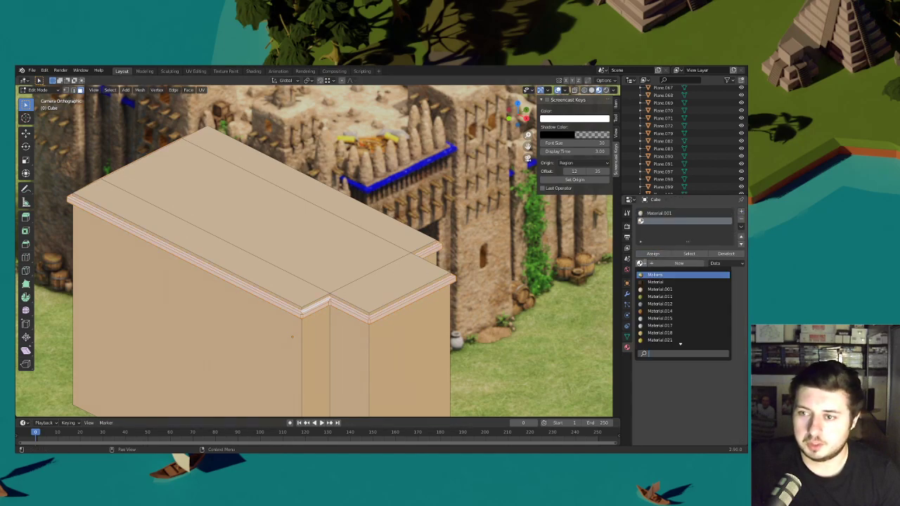
type("tea")
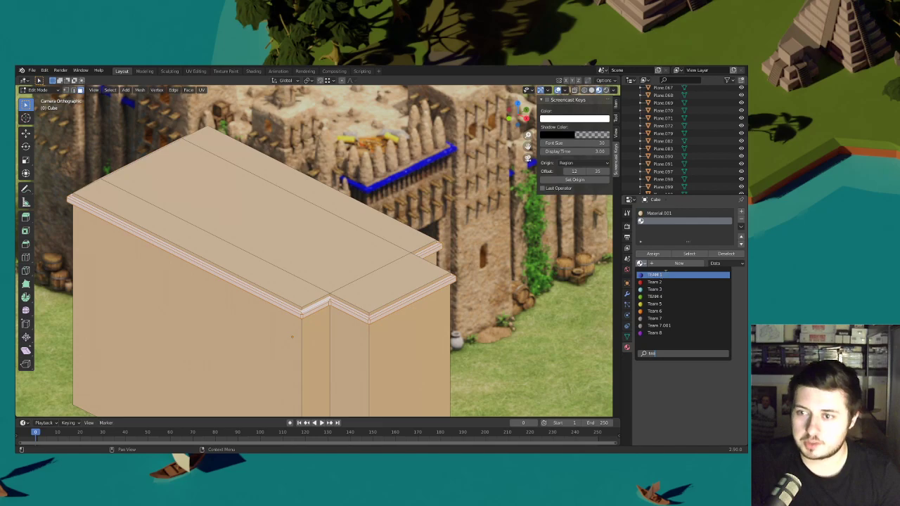
key("Down")
key("Down")
key("Down")
key("Down")
key("Up")
key("Return")
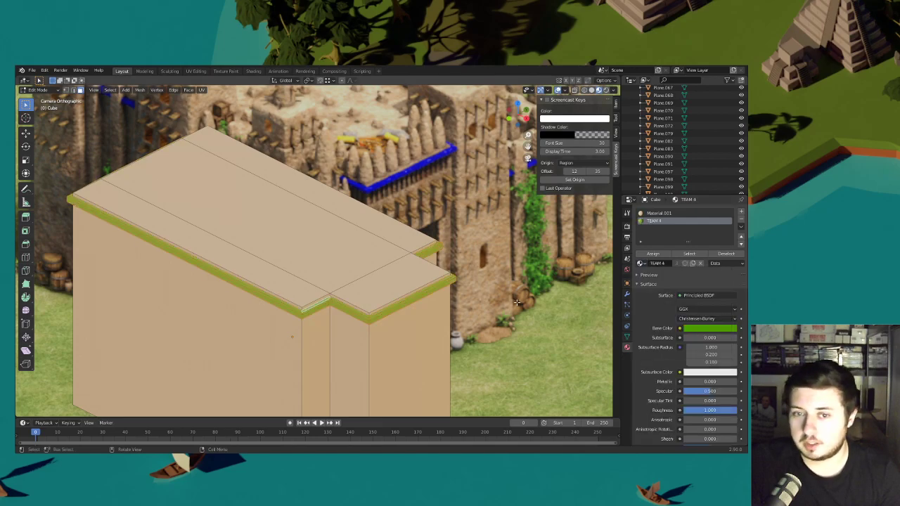
scroll(496, 268, "down", 5)
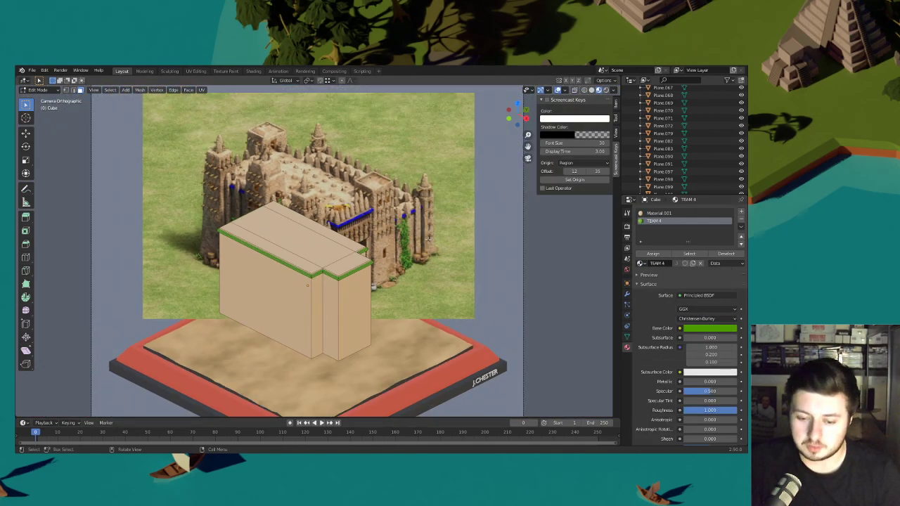
scroll(327, 218, "up", 2)
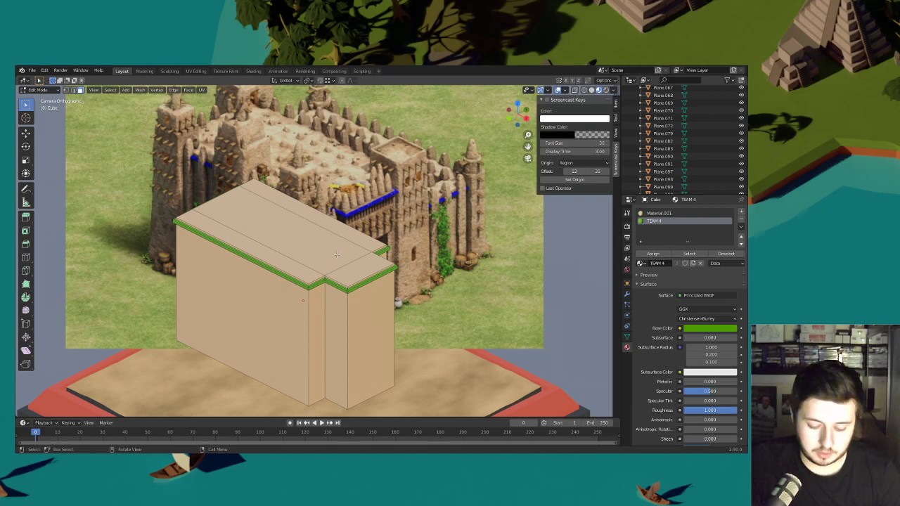
- Select the whole linked building mesh and lower it about 3.21 m along the Z axis
key("l")
key("g")
key("z")
left_click(384, 335)
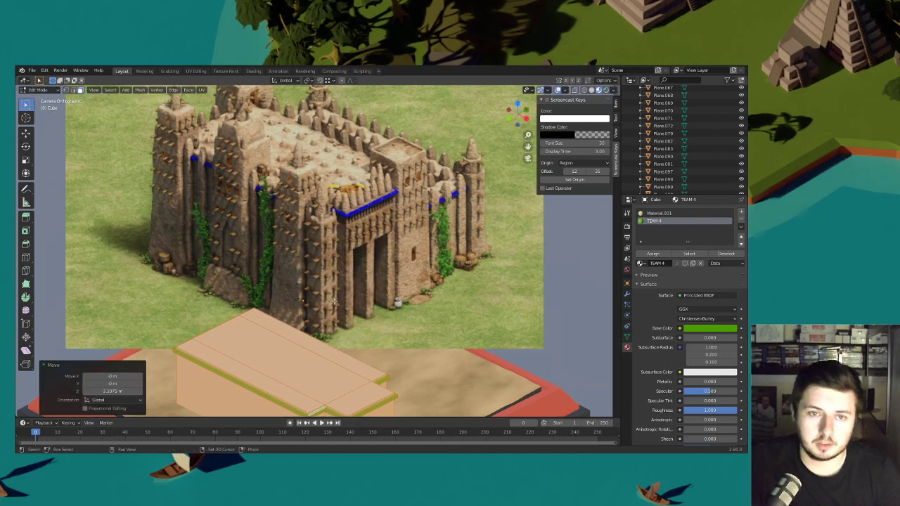
scroll(334, 302, "down", 3, "shift")
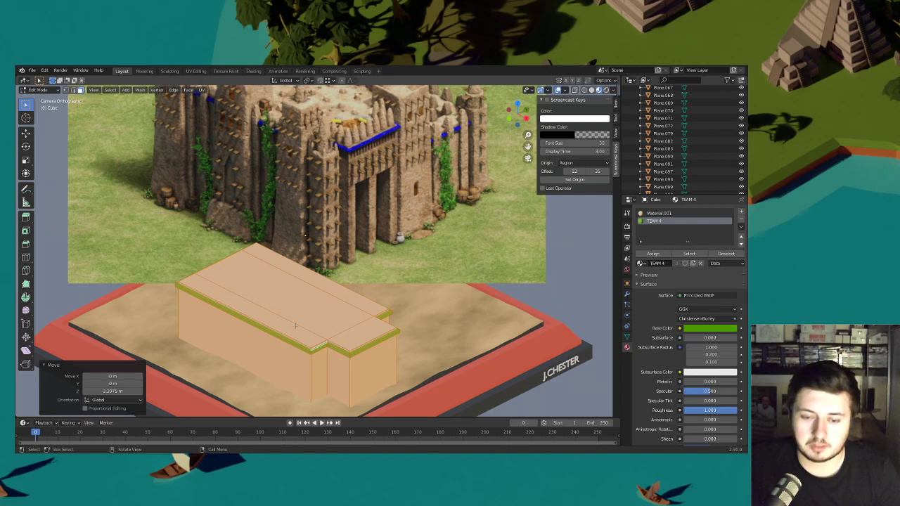
middle_click_drag(352, 262, 364, 288, "shift")
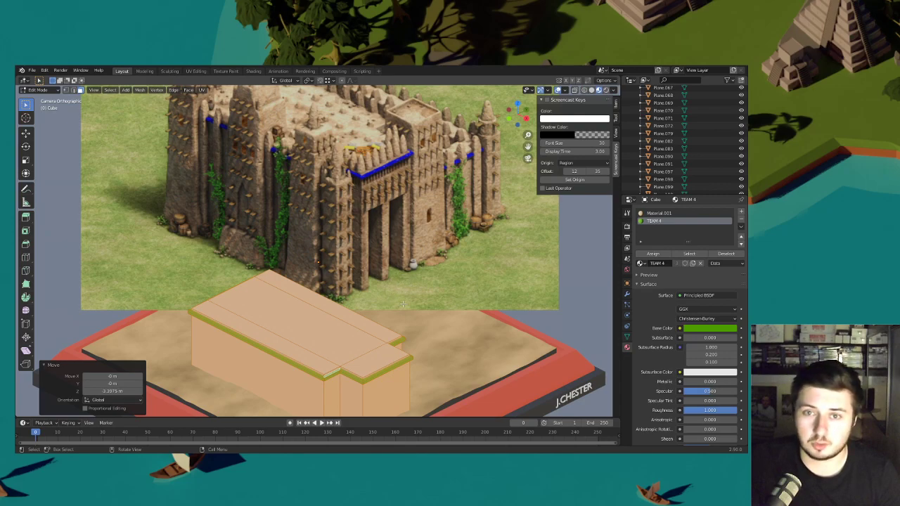
middle_click_drag(318, 123, 325, 162, "shift")
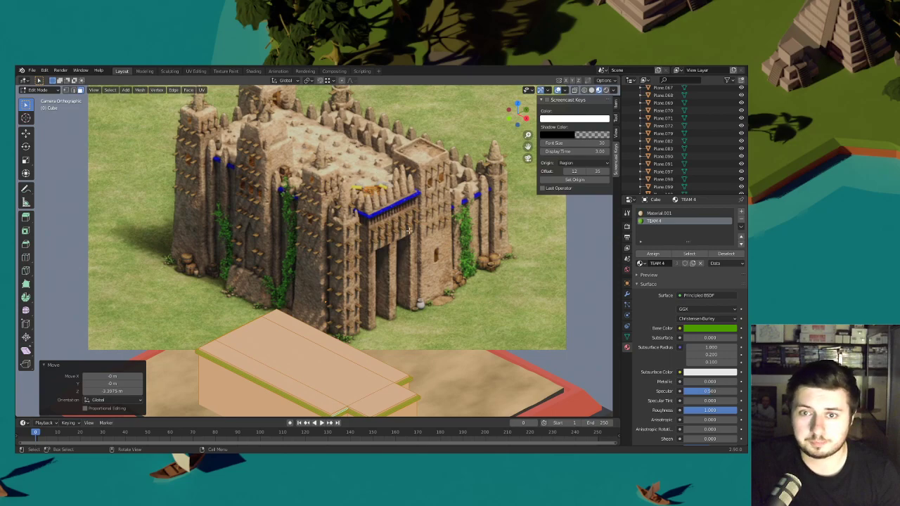
- Raise the selected building about 7.08 m along Z so the castle's entrance in the reference image is uncovered
key("g")
key("z")
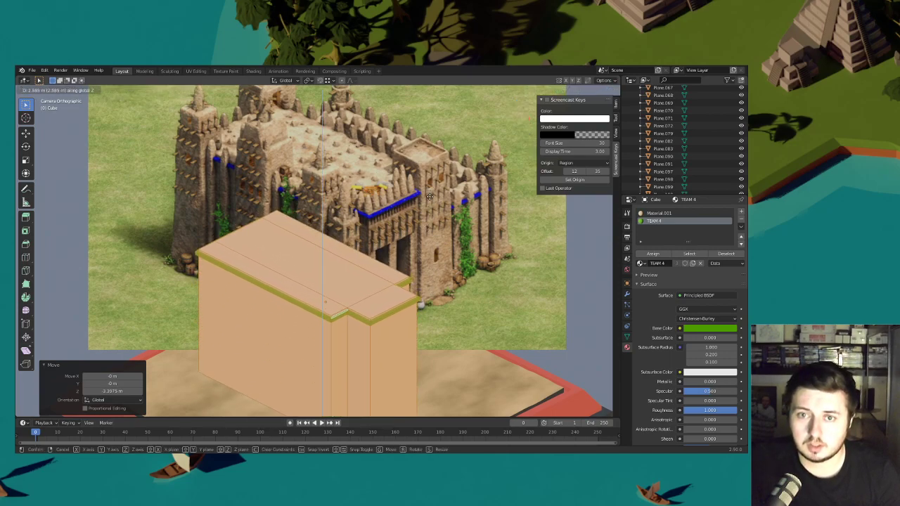
scroll(411, 260, "down", 4)
left_click(387, 219)
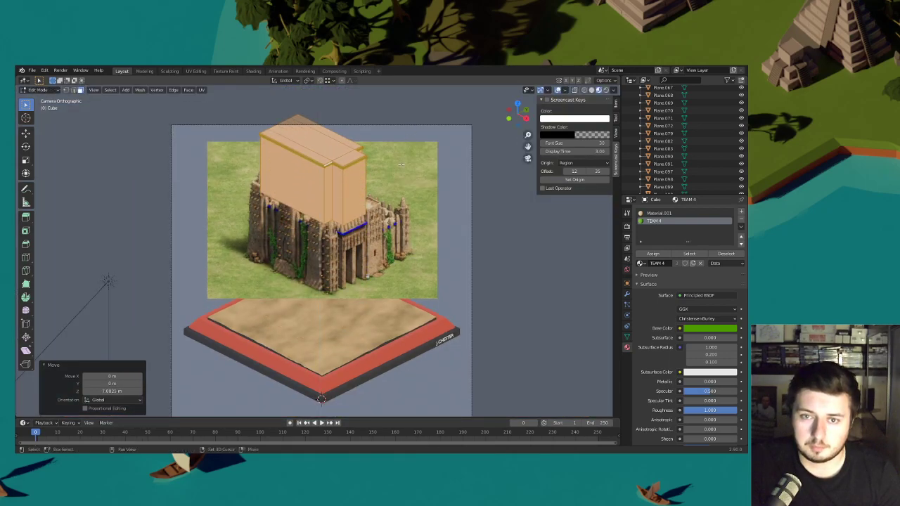
scroll(385, 215, "up", 5)
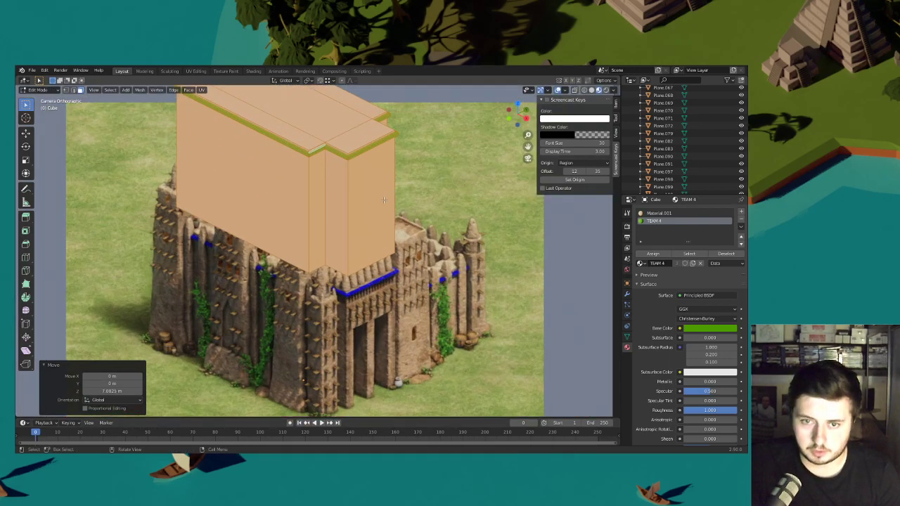
- Add a vertical centre loop cut through the entrance block's front and two horizontal loop cuts below the green trim
key("ctrl+r")
left_click(356, 156)
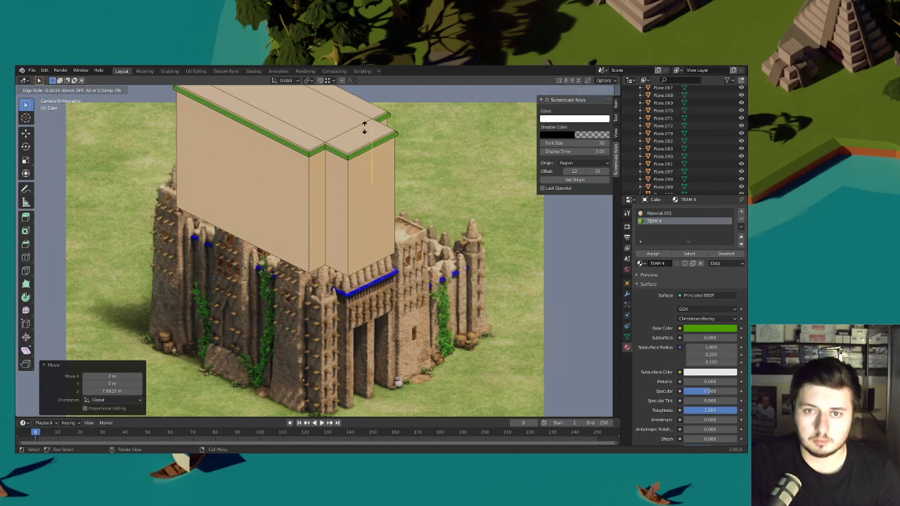
left_click(367, 150)
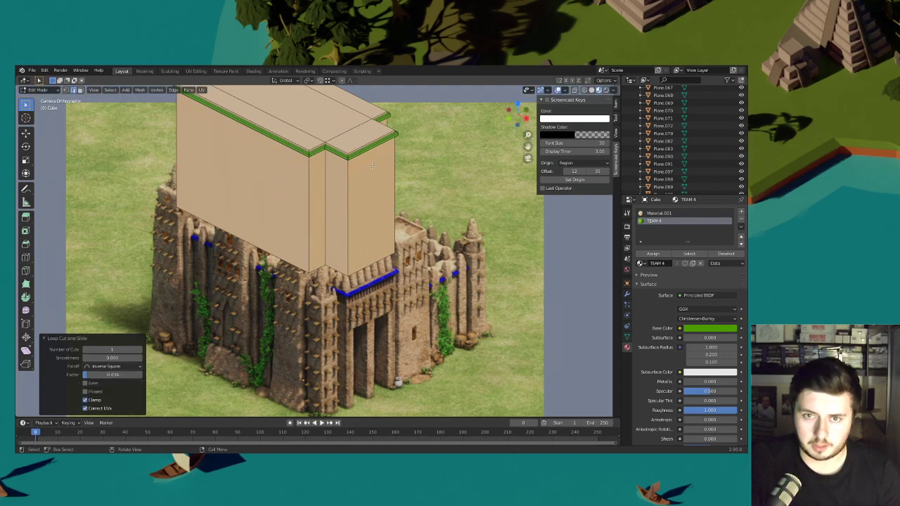
key("ctrl+r")
left_click(350, 200)
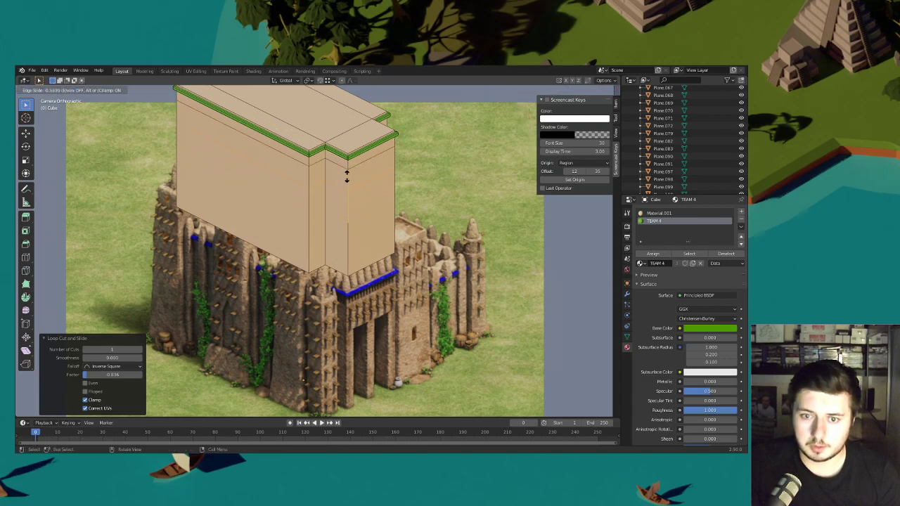
left_click(346, 178)
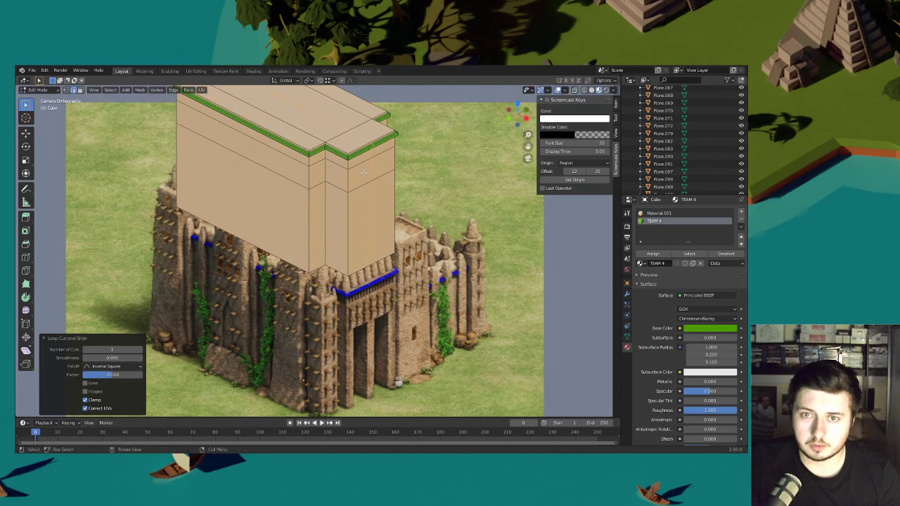
- Select the two front faces below the lower horizontal cut and inset them individually by about 0.11 m
left_click(73, 91)
left_click(375, 208)
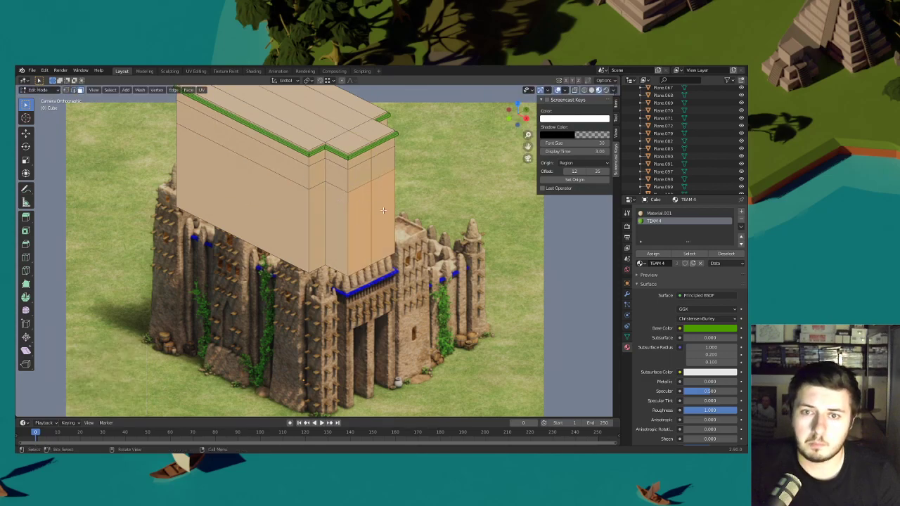
key("i")
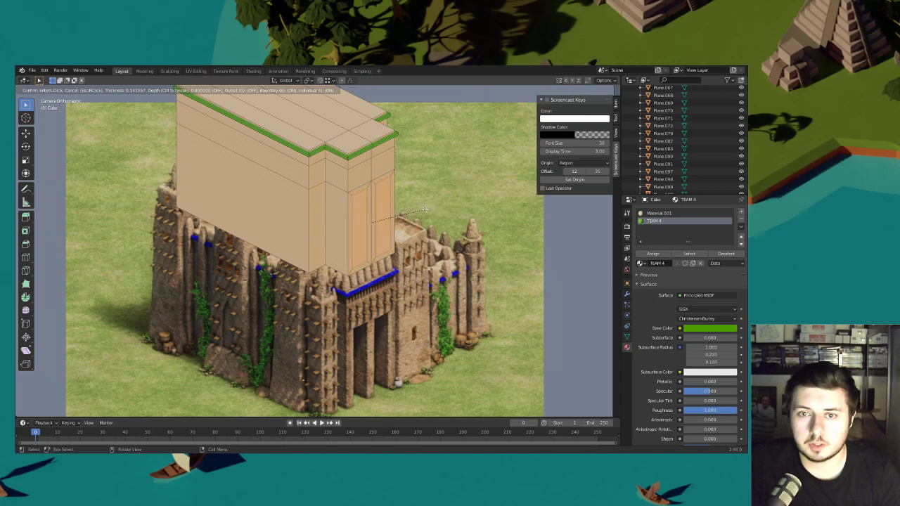
left_click(425, 204)
- Stretch the two inset doorway faces along Z and adjust their height on the entrance block
key("s")
key("z")
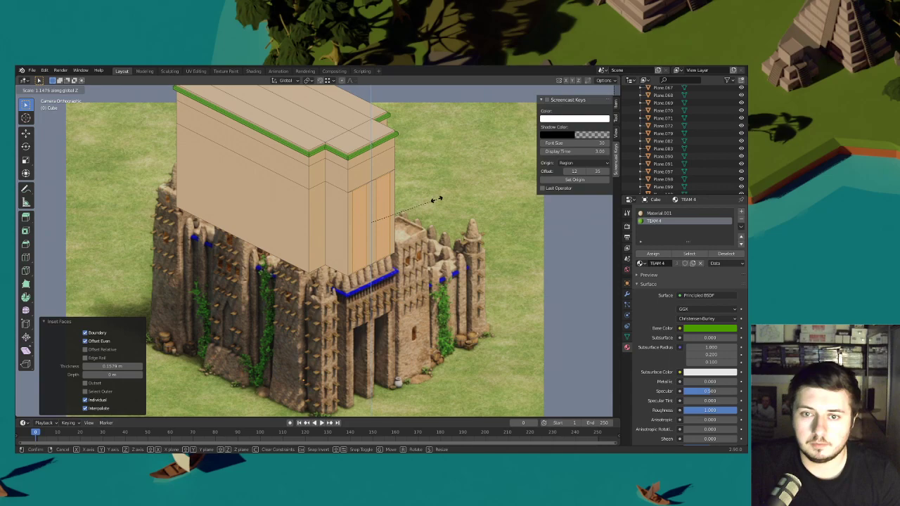
left_click(436, 200)
key("g")
key("z")
left_click(436, 201)
key("s")
key("z")
left_click(436, 200)
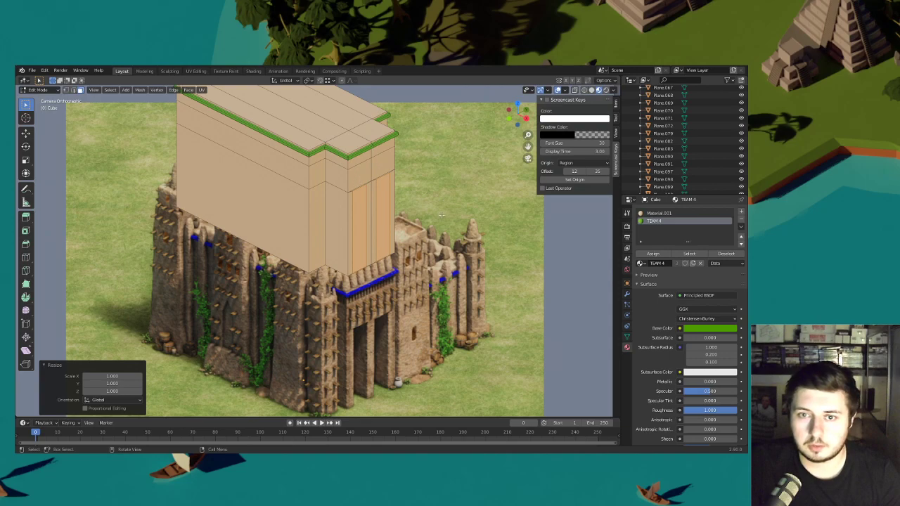
- Fine-tune the doorway faces' vertical scale and position, and extrude them about 0.61 m inward
key("s")
key("z")
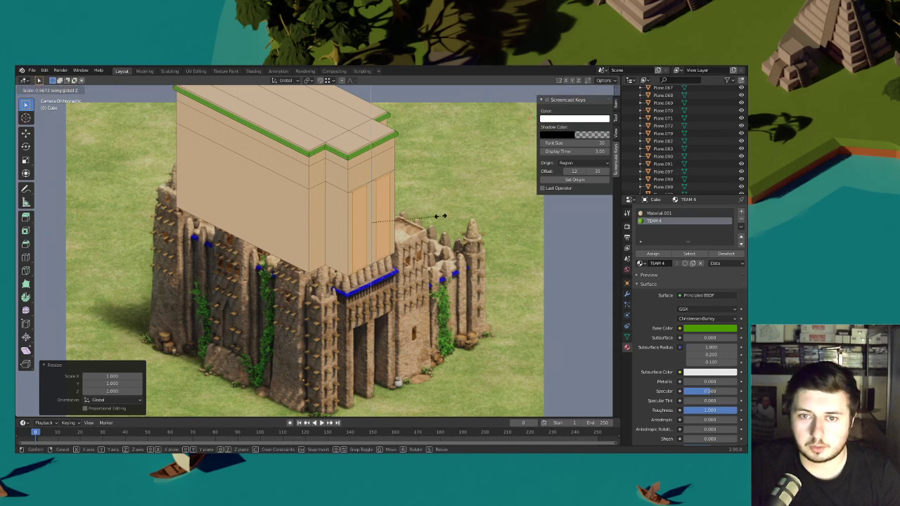
left_click(439, 216)
key("g")
key("z")
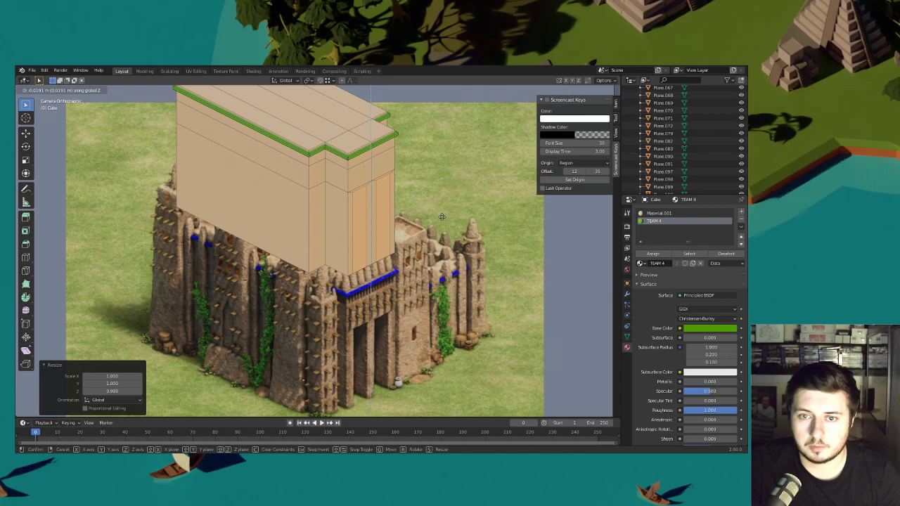
left_click(441, 215)
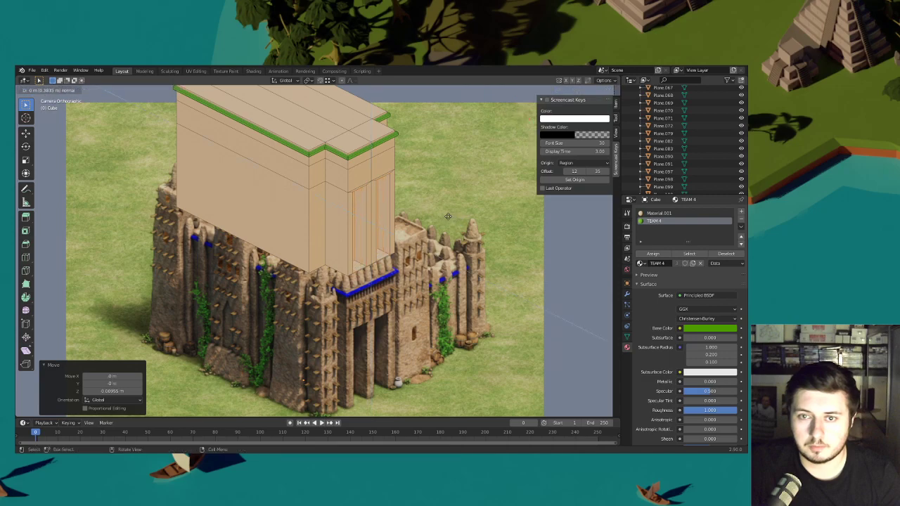
left_click(442, 215)
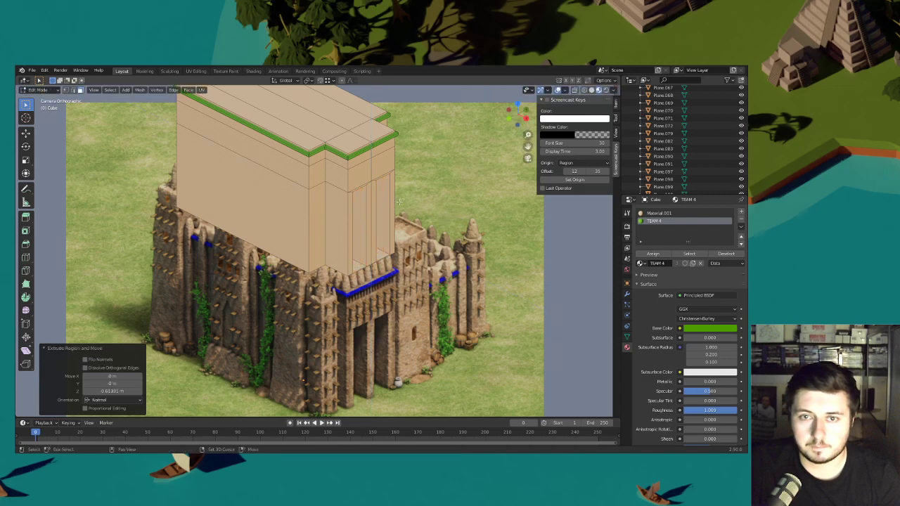
- Add seven evenly spaced vertical loop cuts across the narrow side of the entrance block
middle_click_drag(378, 169, 363, 223, "shift")
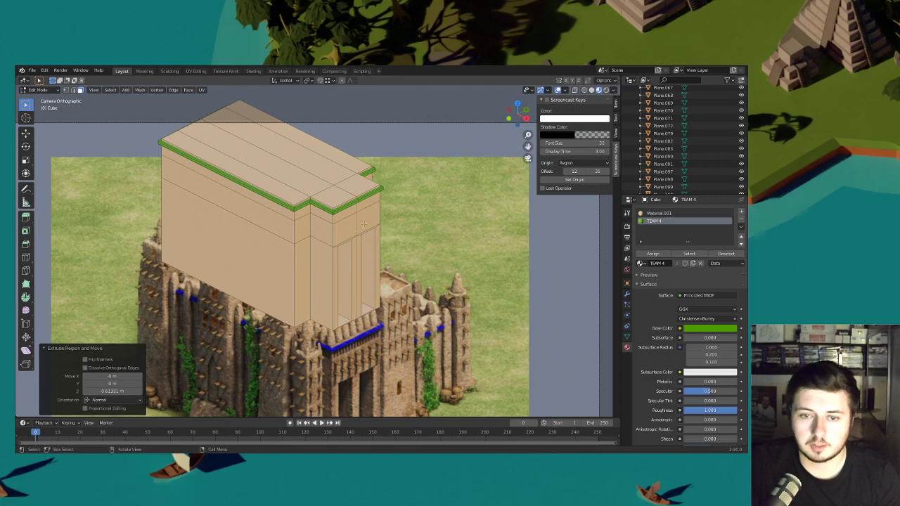
scroll(362, 204, "up", 5)
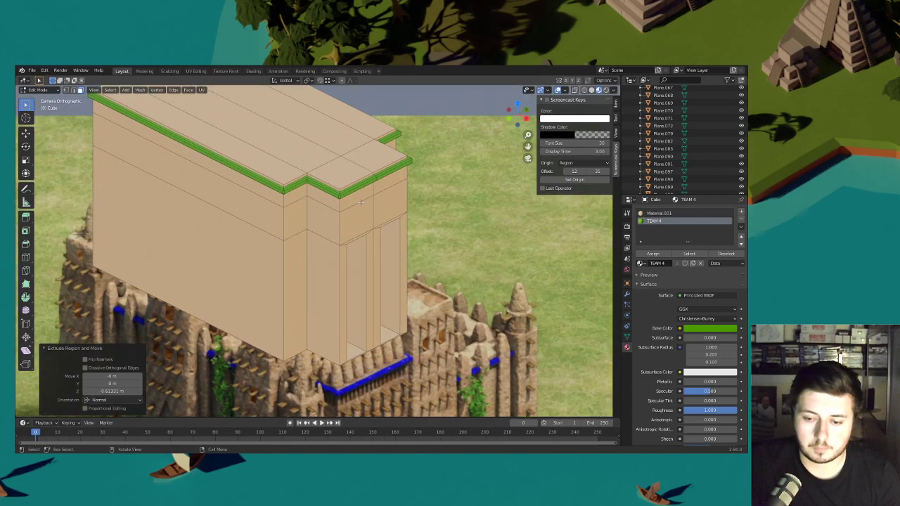
scroll(327, 230, "up", 2)
key("ctrl+r")
scroll(326, 230, "up", 7)
key("ctrl+r")
scroll(351, 182, "up", 6)
left_click(353, 180)
right_click(353, 180)
key("ctrl+r")
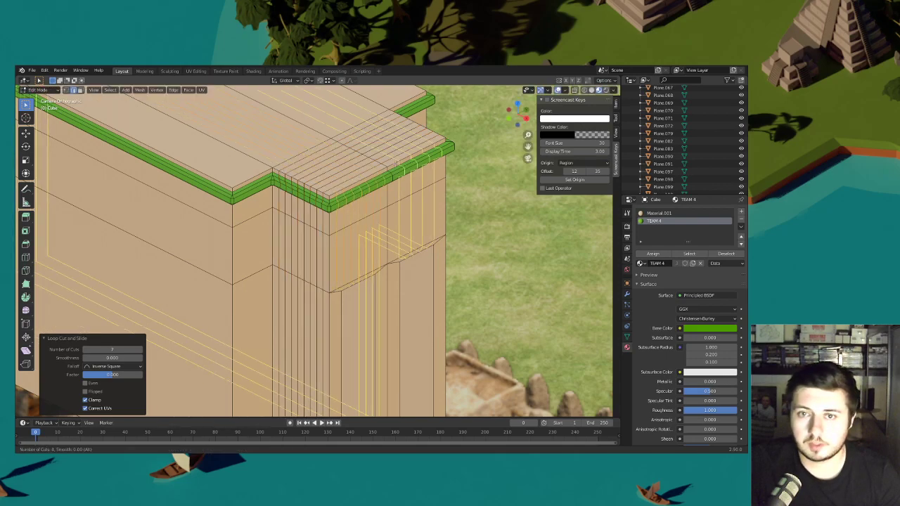
left_click(369, 163)
right_click(369, 163)
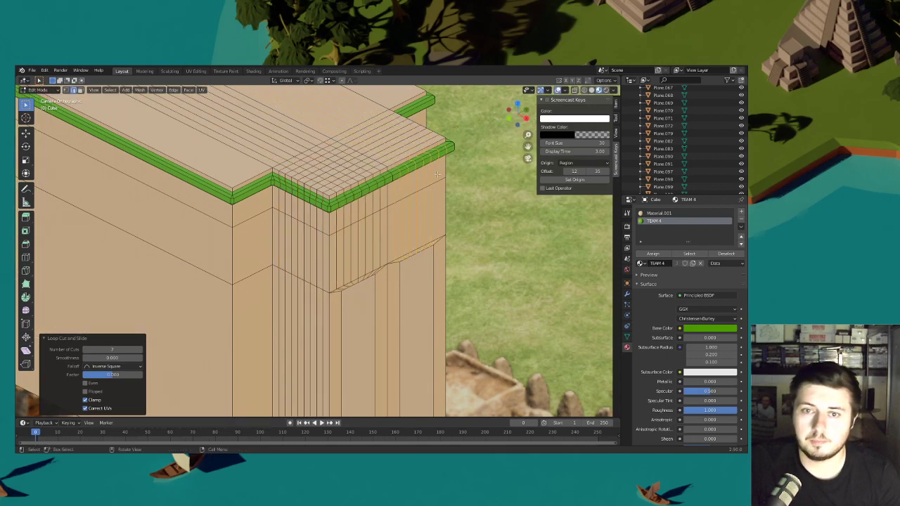
key("ctrl+z")
key("ctrl+z")
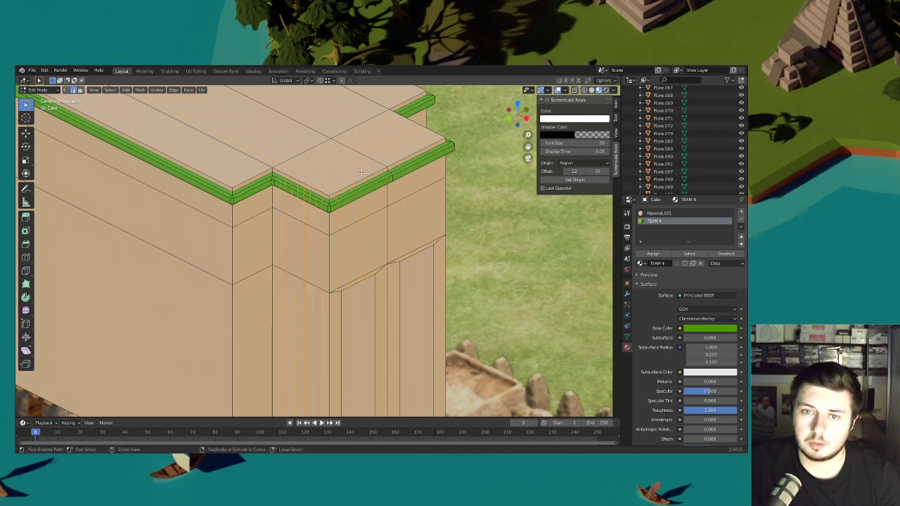
- Add seven evenly spaced vertical loop cuts to each half of the entrance block's front
key("ctrl+r")
left_click(361, 172)
right_click(360, 173)
key("ctrl+r")
key("7")
left_click(407, 161)
right_click(407, 160)
- Select the row of narrow faces directly below the green trim around the entrance block
left_click(80, 89)
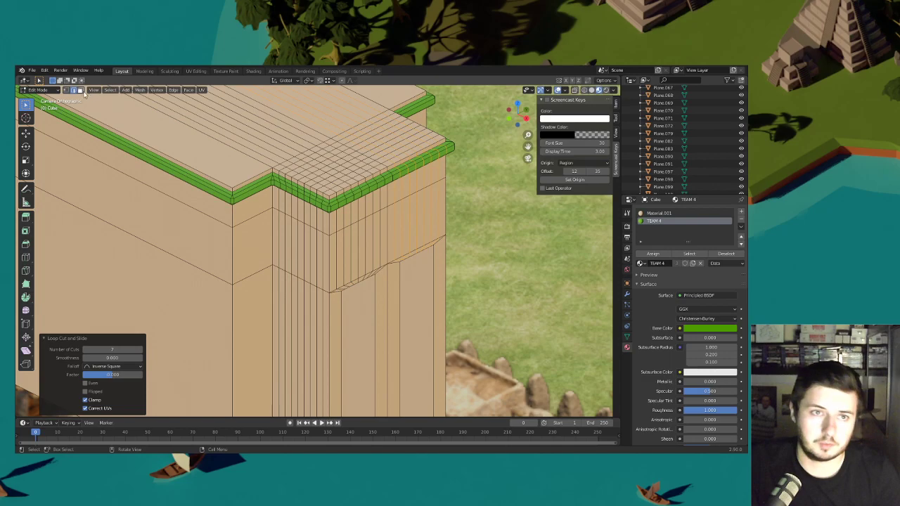
left_click(276, 196)
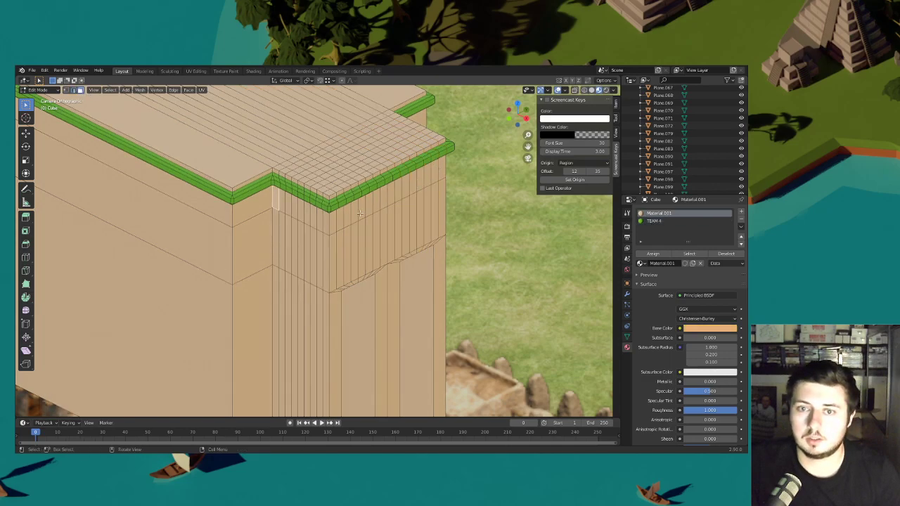
left_click(326, 222, "alt")
left_click(252, 206, "shift")
left_click(219, 211, "shift")
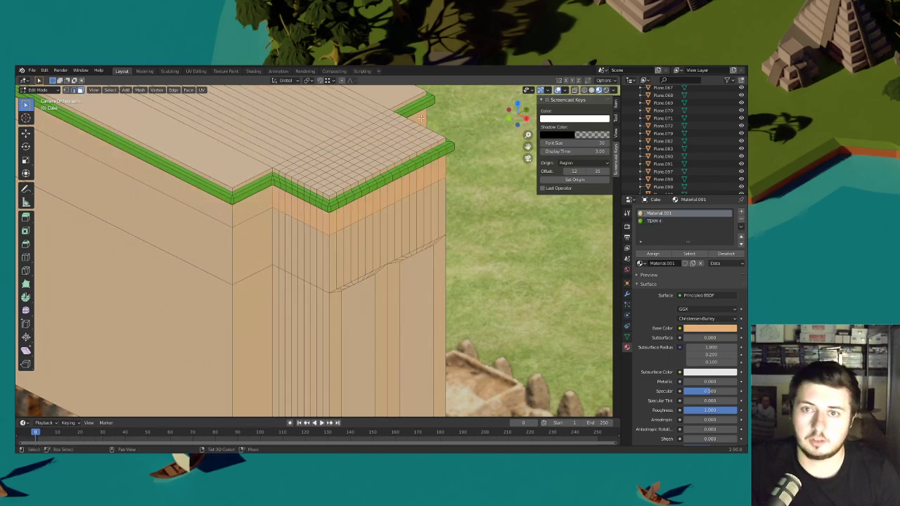
scroll(422, 132, "down", 5)
middle_click_drag(422, 133, 449, 218, "shift")
scroll(289, 201, "up", 4)
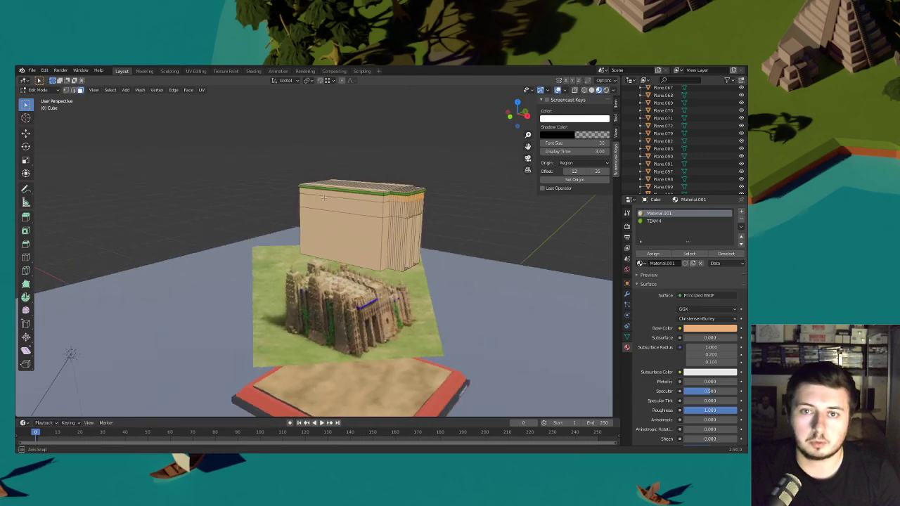
scroll(380, 211, "up", 4)
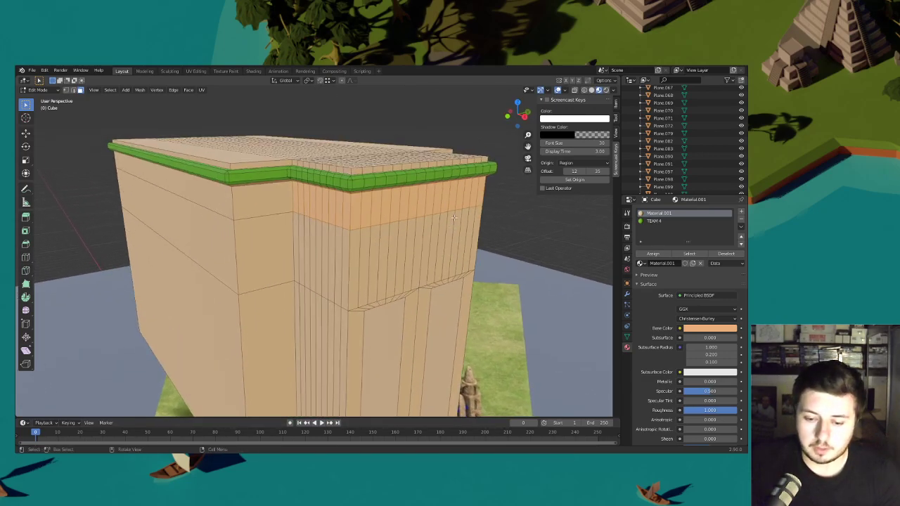
scroll(437, 223, "down", 2)
left_click(528, 158)
middle_click_drag(466, 362, 456, 238, "shift")
scroll(465, 240, "up", 3)
key("i")
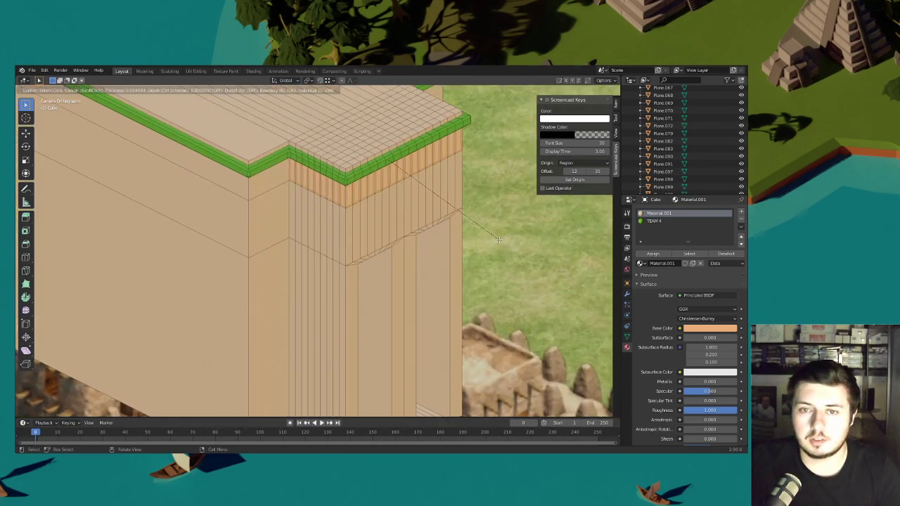
left_click(497, 240)
scroll(433, 207, "up", 2)
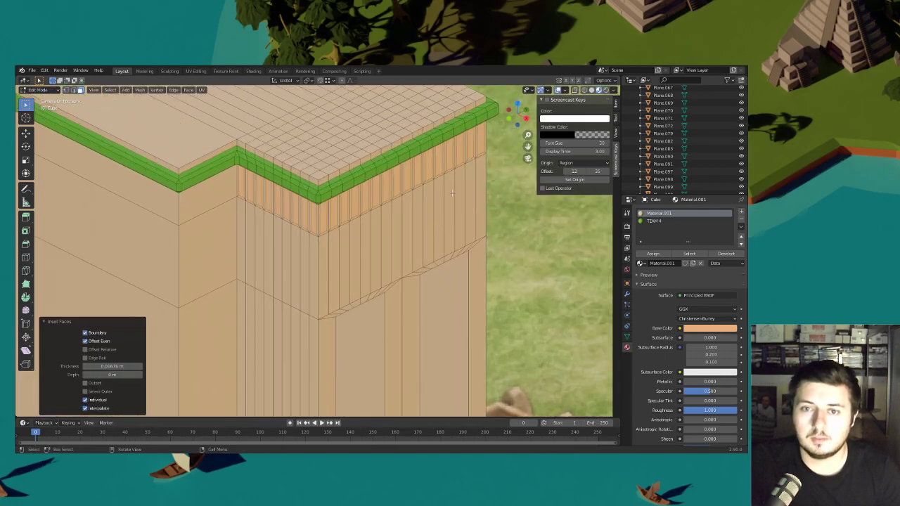
key("ctrl+z")
- Inset the selected faces individually by about 0.02 m and extrude them slightly inward along their normals
key("i")
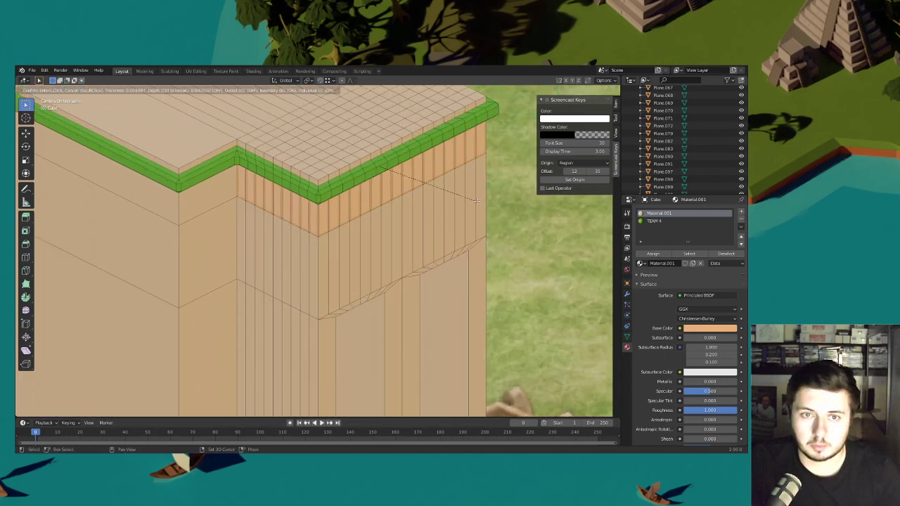
left_click(464, 199)
right_click(462, 192)
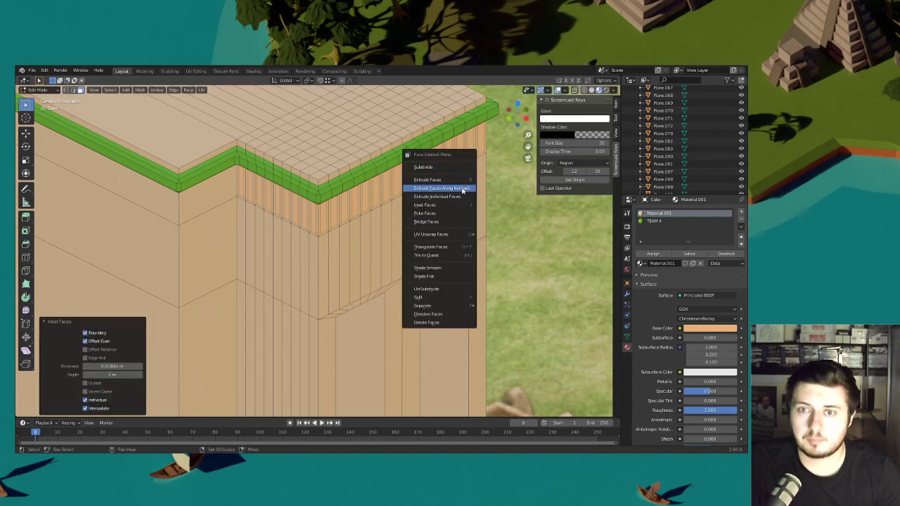
left_click(462, 190)
left_click(461, 190)
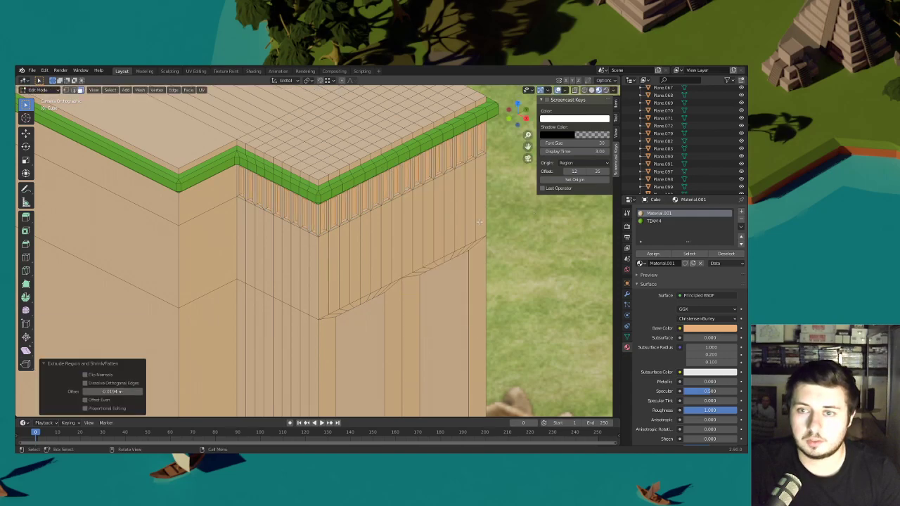
- Scale the recessed faces below the trim to about 0.956 along the Z axis
key("s")
key("z")
left_click(521, 230)
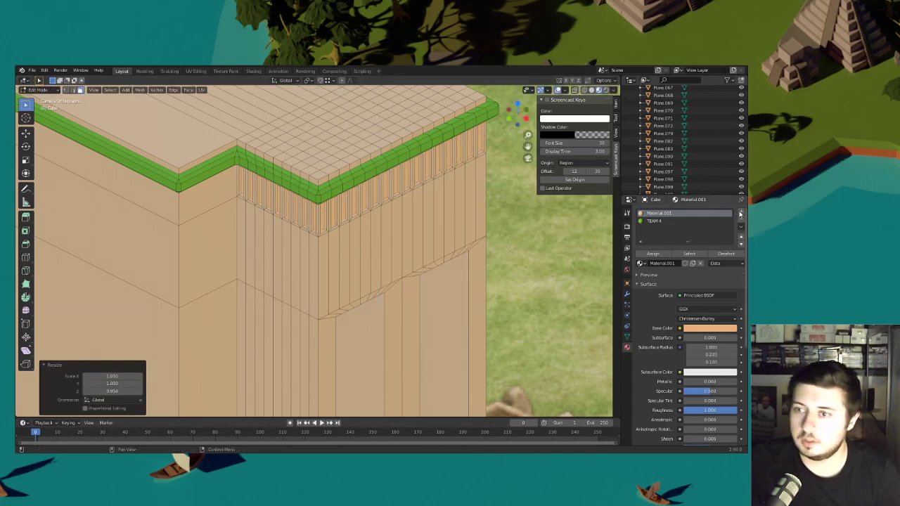
- Create a third material for the recessed slot faces below the trim, with a dark brown base colour and roughness raised close to 1
left_click(741, 211)
left_click(679, 263)
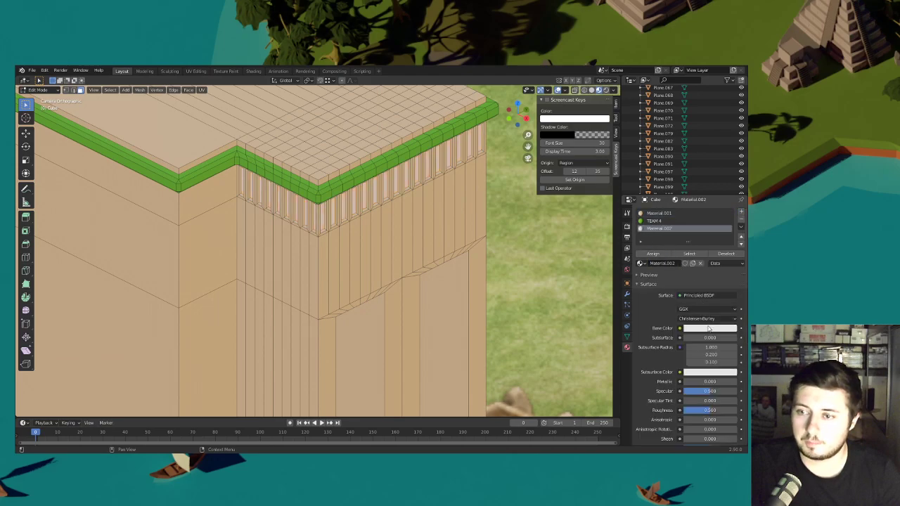
left_click(709, 329)
left_click(693, 258)
left_click_drag(732, 229, 732, 236)
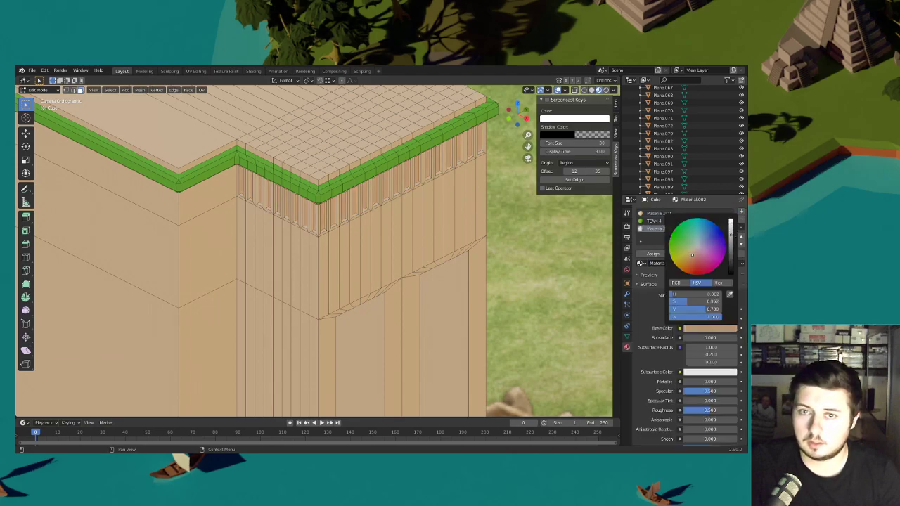
left_click_drag(710, 410, 735, 409)
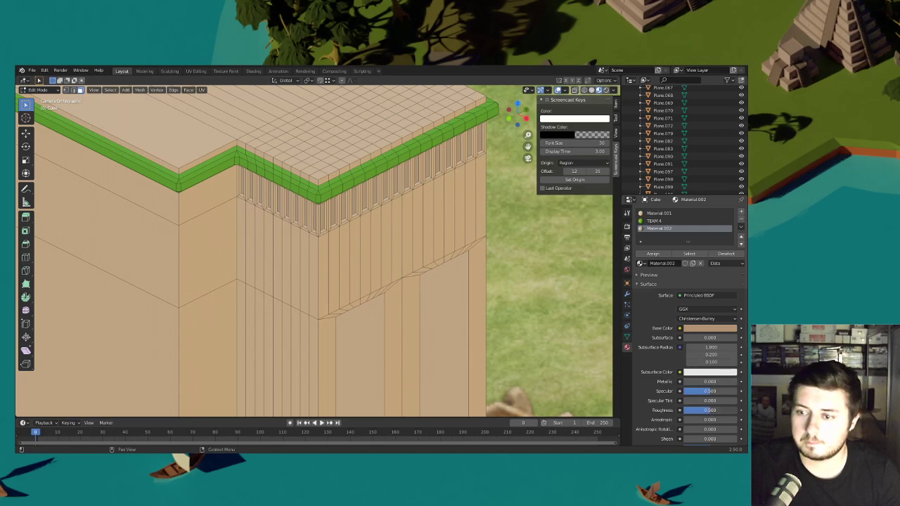
left_click(709, 328)
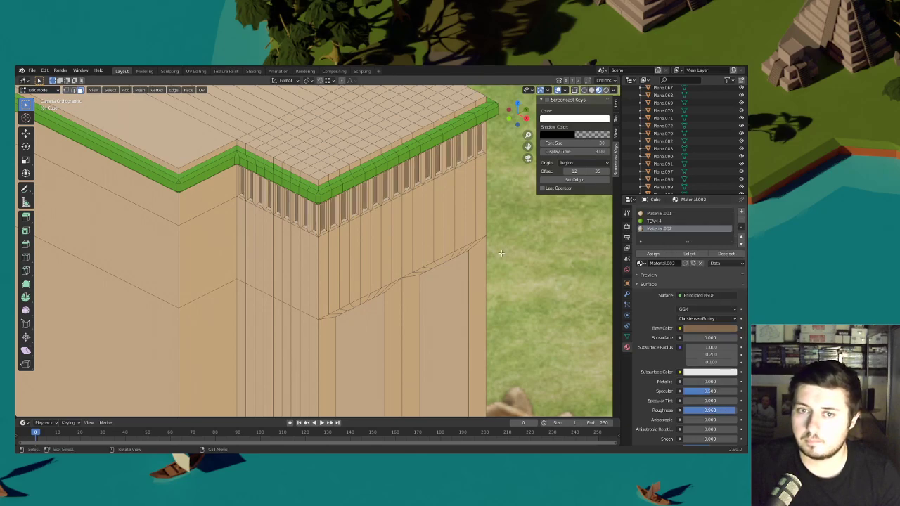
- Replace the trim's green TEAM 4 material with the blue TEAM 1 material
scroll(444, 217, "down", 6)
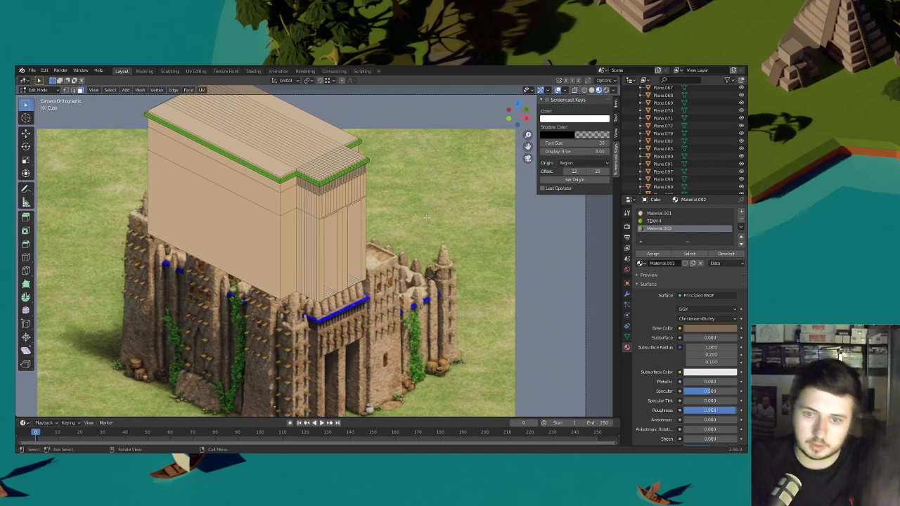
middle_click_drag(351, 226, 373, 231, "shift")
scroll(373, 231, "up", 3)
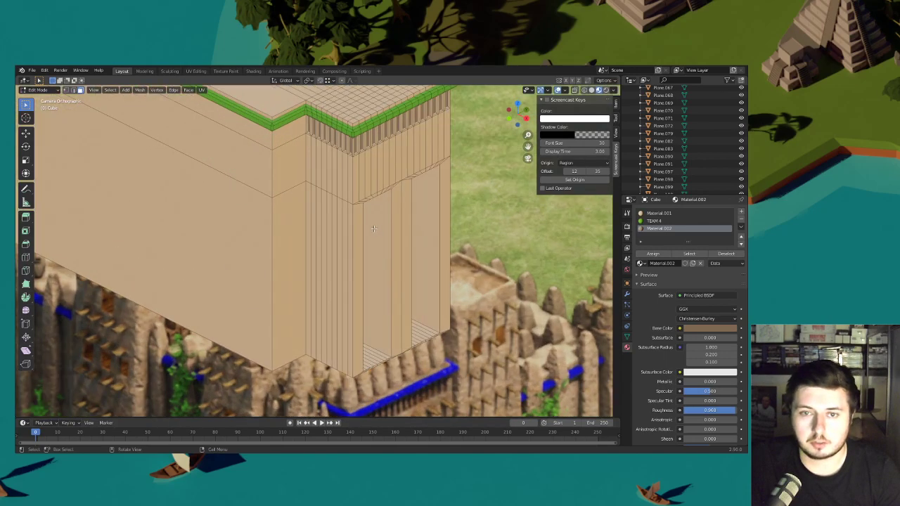
scroll(375, 226, "down", 1)
mouse_move(368, 227)
middle_mouse_down("shift")
mouse_move(388, 206)
mouse_move(378, 223)
middle_mouse_up("shift")
left_click(654, 220)
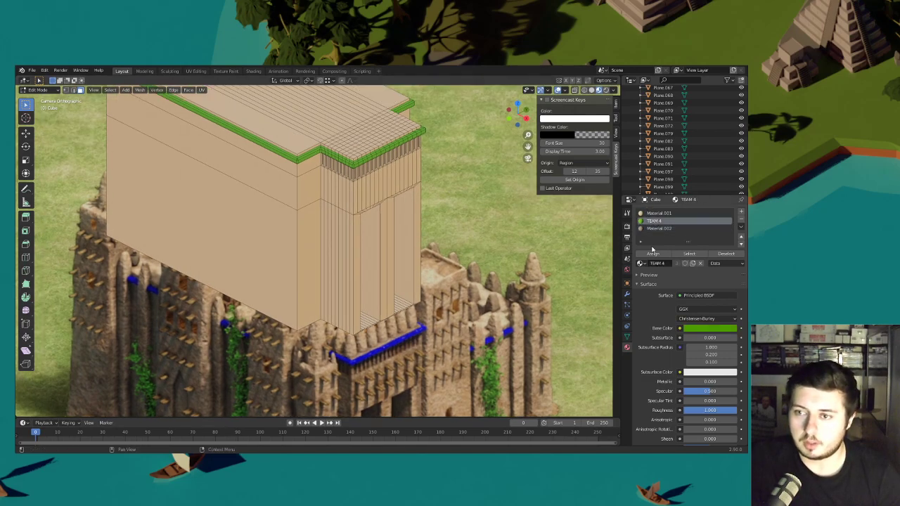
left_click(641, 262)
left_click(660, 279)
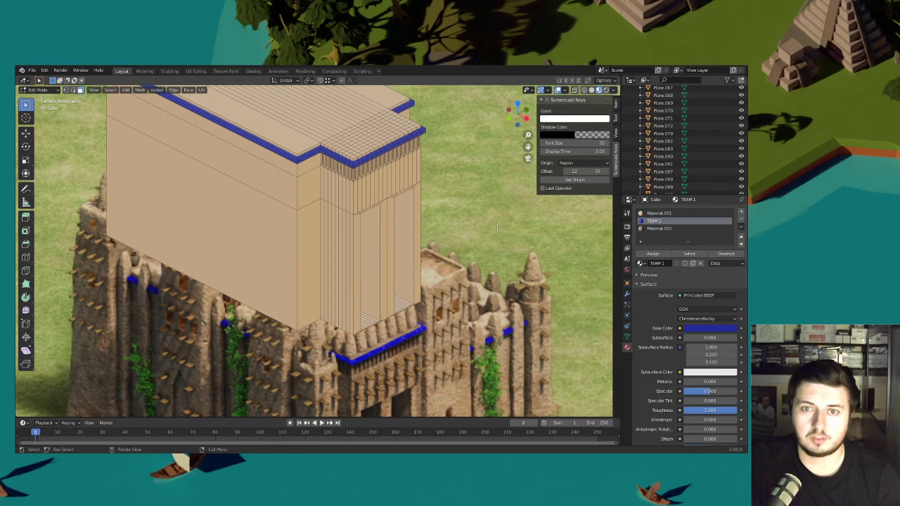
- Darken the base colour of the wall material, Material.001, to an HSV value of about 0.77
left_click(665, 214)
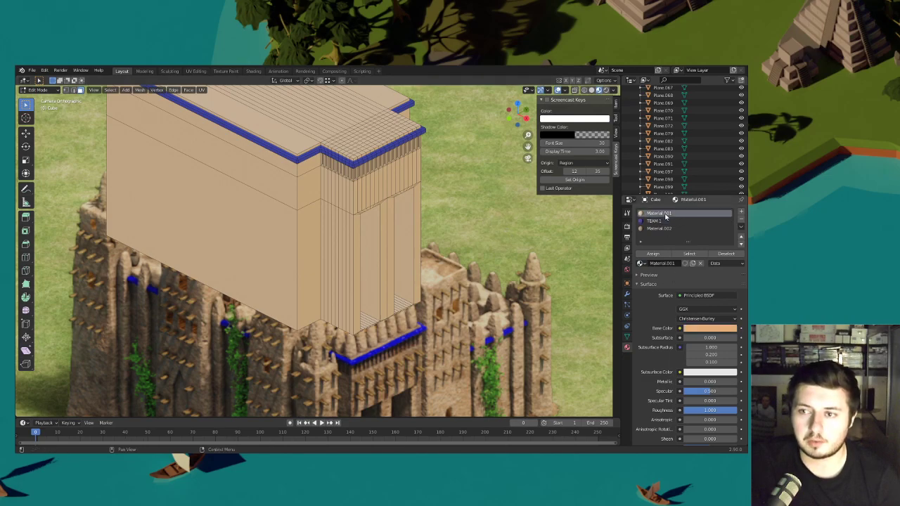
left_click(717, 328)
left_click_drag(731, 236, 731, 237)
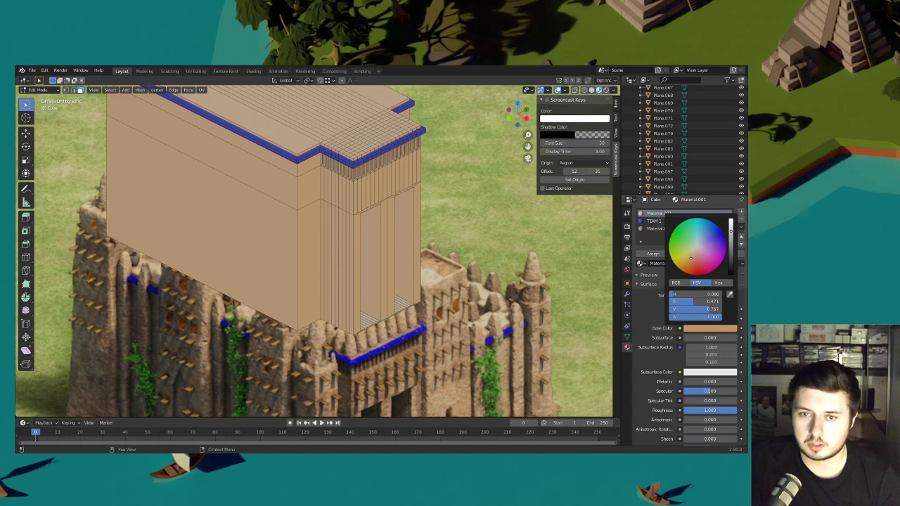
- Select the whole linked castle body mesh and move it down along the Z axis over the reference castle
scroll(510, 232, "down", 4)
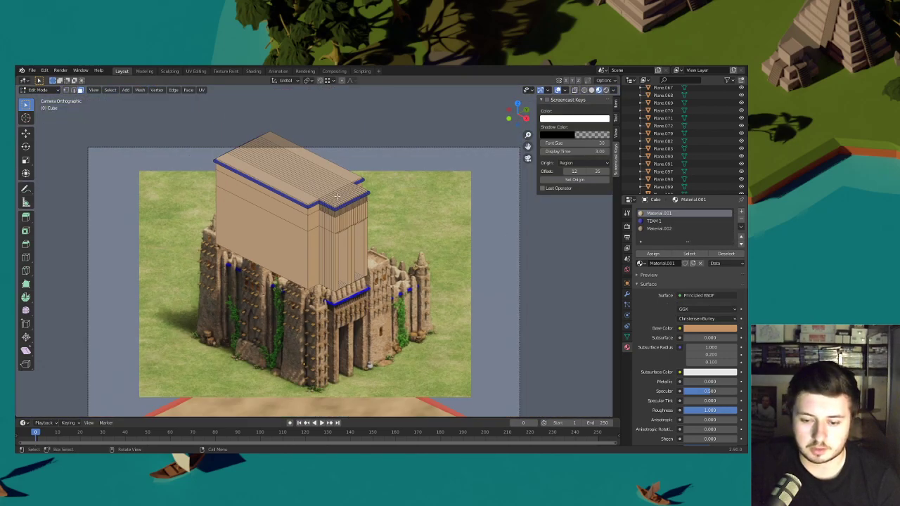
middle_click_drag(337, 196, 334, 209, "shift")
key("l")
key("g")
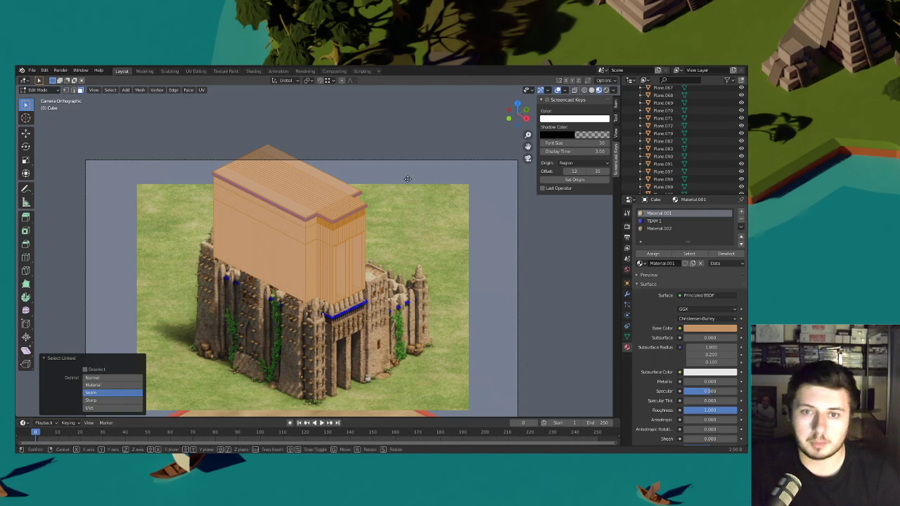
key("z")
left_click(406, 275)
middle_click_drag(402, 313, 376, 250, "shift")
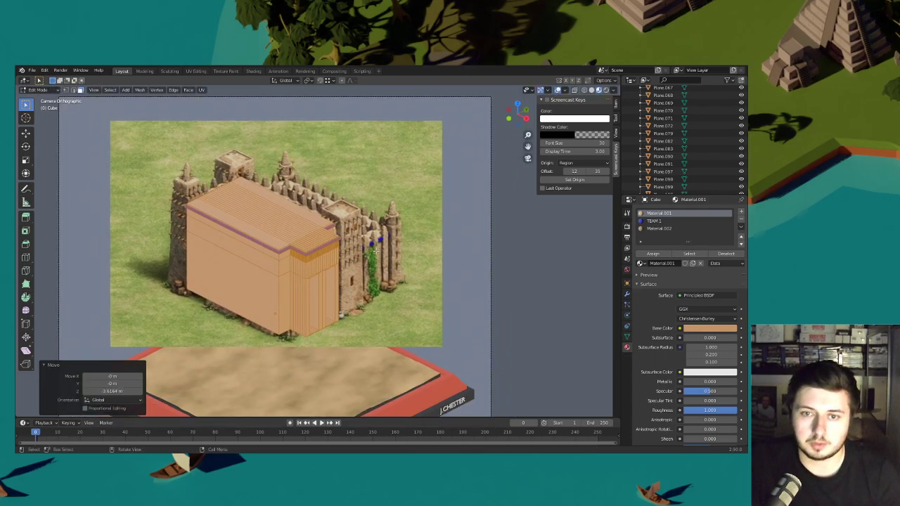
- Nudge the castle body along the Z axis by about 0.007 m to fine-tune its height against the reference
scroll(376, 250, "up", 4)
key("g")
key("z")
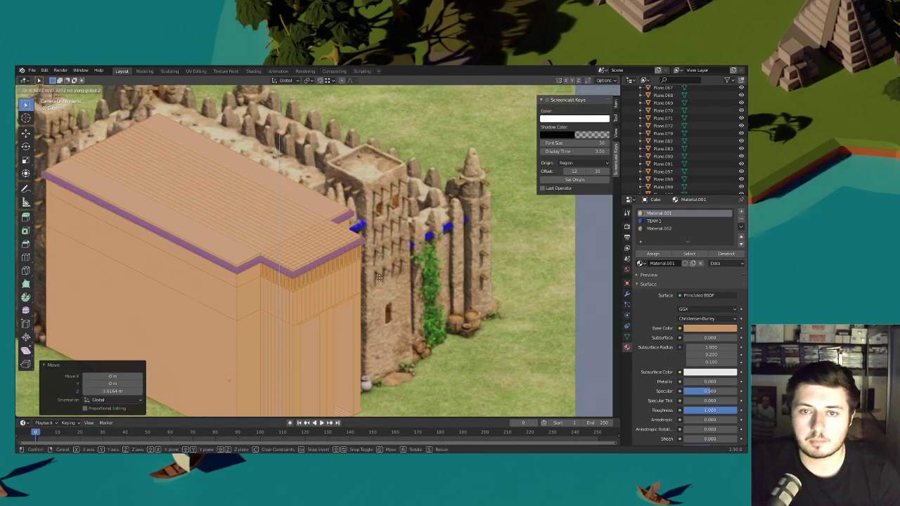
left_click(379, 260)
scroll(379, 260, "down", 4)
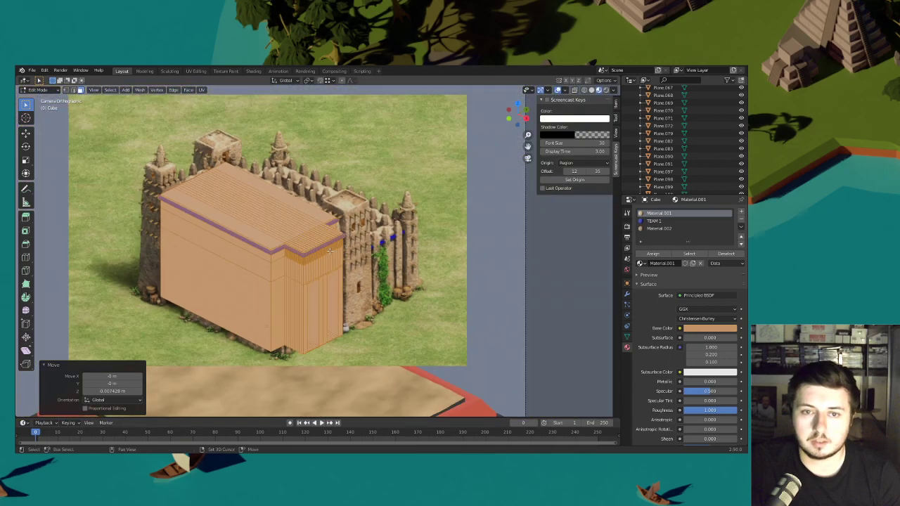
scroll(398, 241, "up", 2)
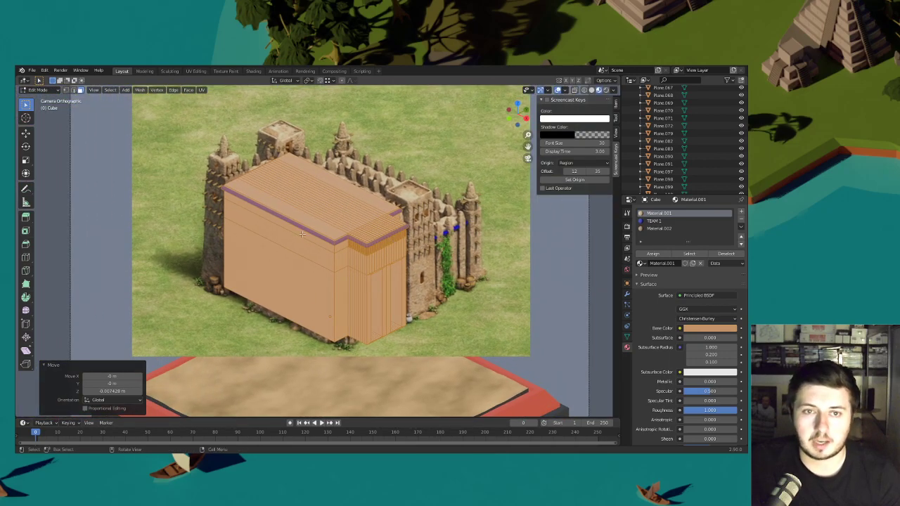
- Lower the castle body along the Z axis in two moves into the sand base, the second about 1.45 m
key("g")
key("z")
left_click(379, 383)
middle_click_drag(402, 297, 405, 229, "shift")
key("g")
key("z")
left_click(405, 279)
- Select the middle of the castle's roof and snap the 3D cursor to that selection
middle_click_drag(347, 166, 368, 198, "shift")
scroll(362, 184, "up", 1)
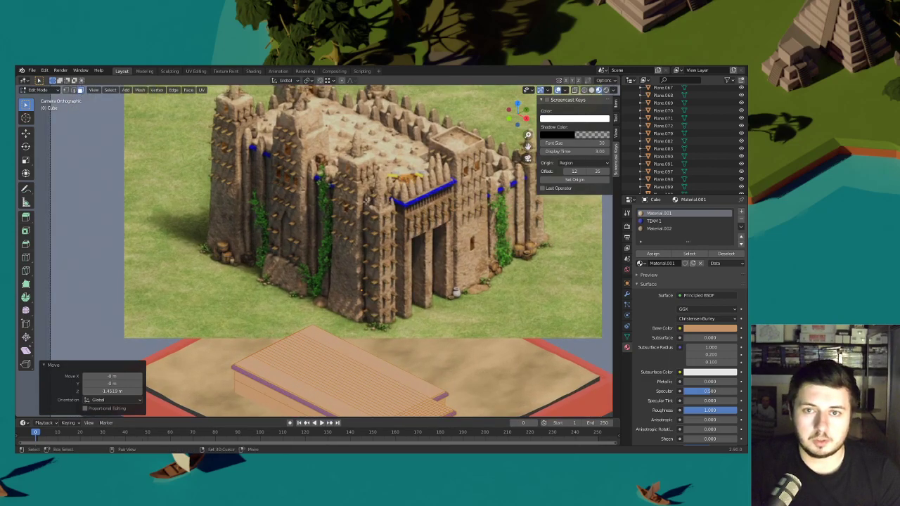
middle_click_drag(352, 165, 351, 206, "shift")
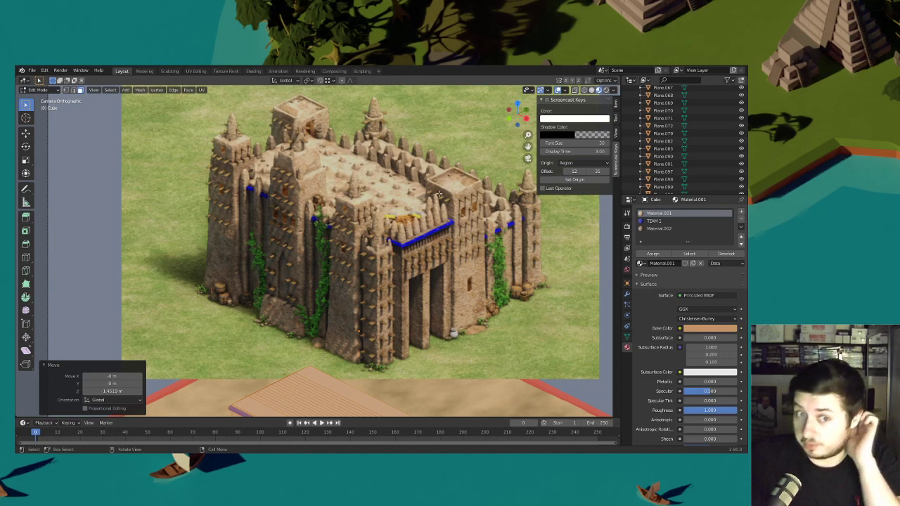
scroll(431, 192, "down", 4)
middle_click_drag(431, 267, 314, 217)
scroll(320, 287, "up", 5)
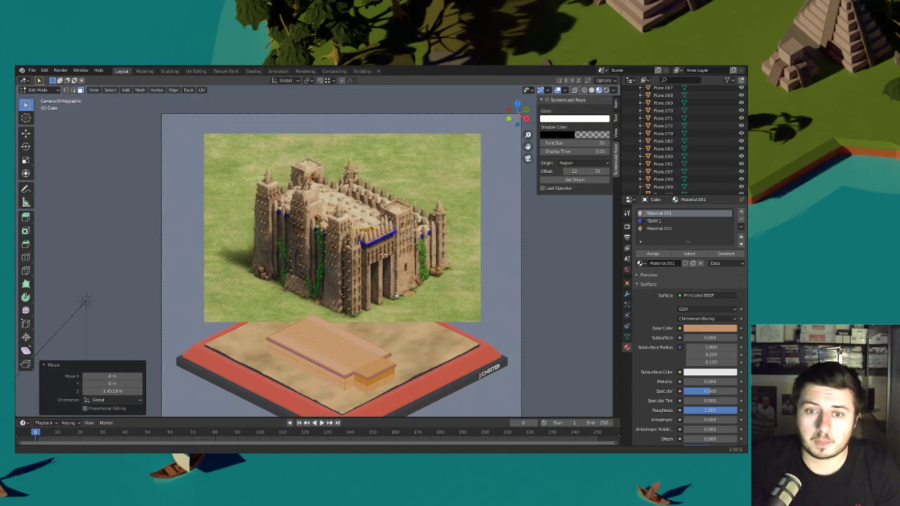
scroll(329, 230, "up", 2)
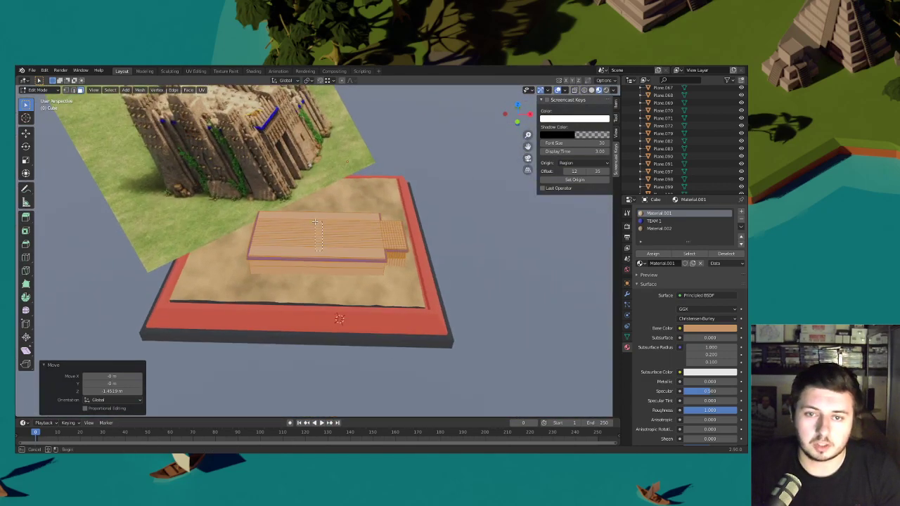
left_click(342, 227)
key("shift+s")
key("2")
key("shift+a")
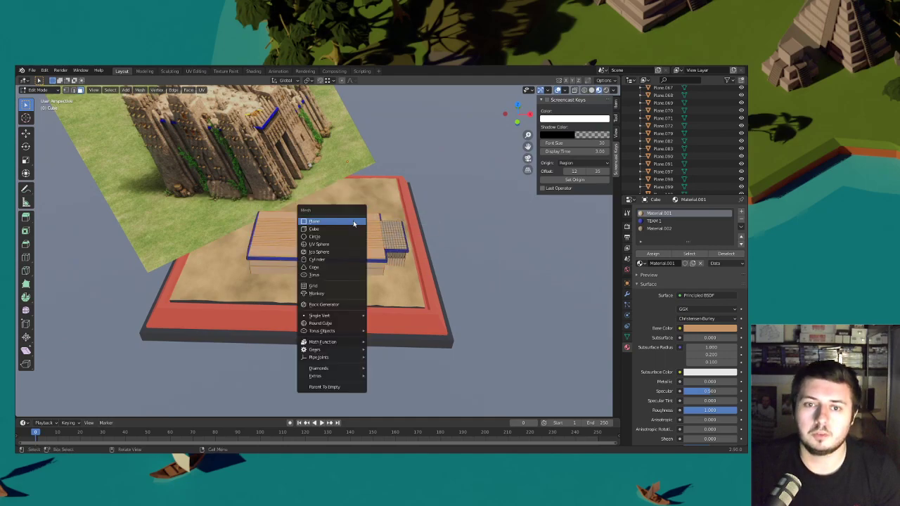
- Switch to Object Mode and set the castle body's origin to the 3D cursor
left_click(39, 90)
left_click(42, 98)
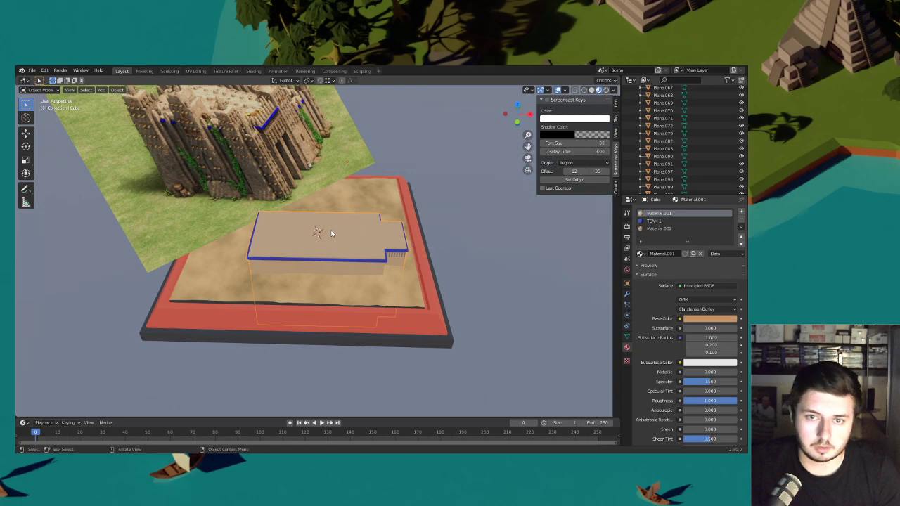
right_click(344, 236)
mouse_move(347, 252)
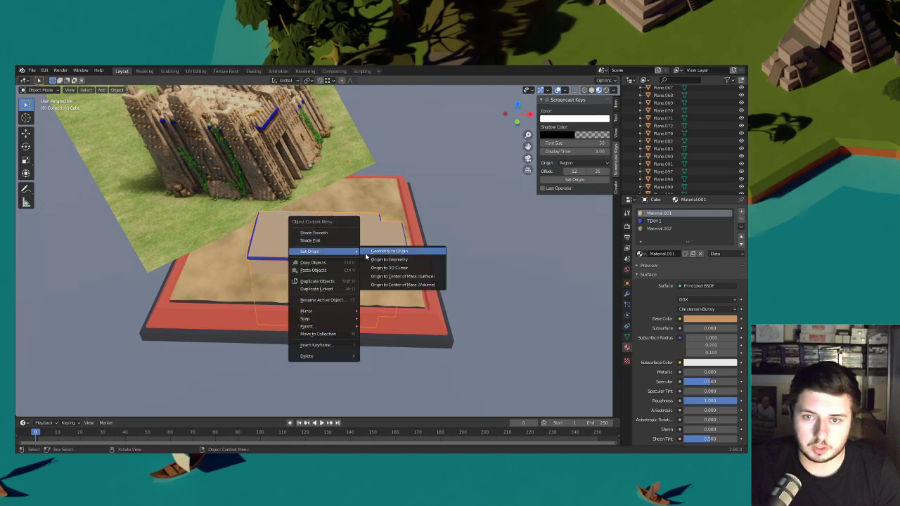
left_click(390, 268)
middle_click_drag(391, 269, 351, 236)
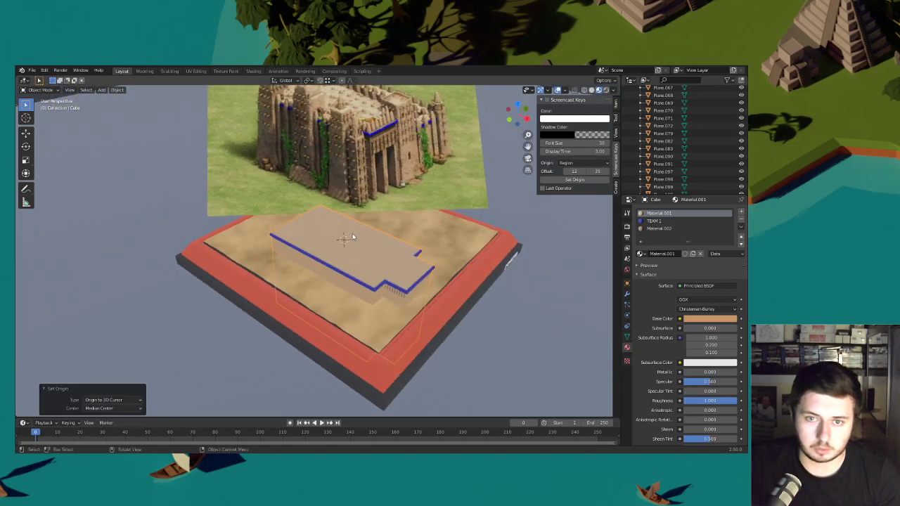
- Snap the 3D cursor to the castle body's origin and add a 2 m cube there as a separate object
key("shift+s")
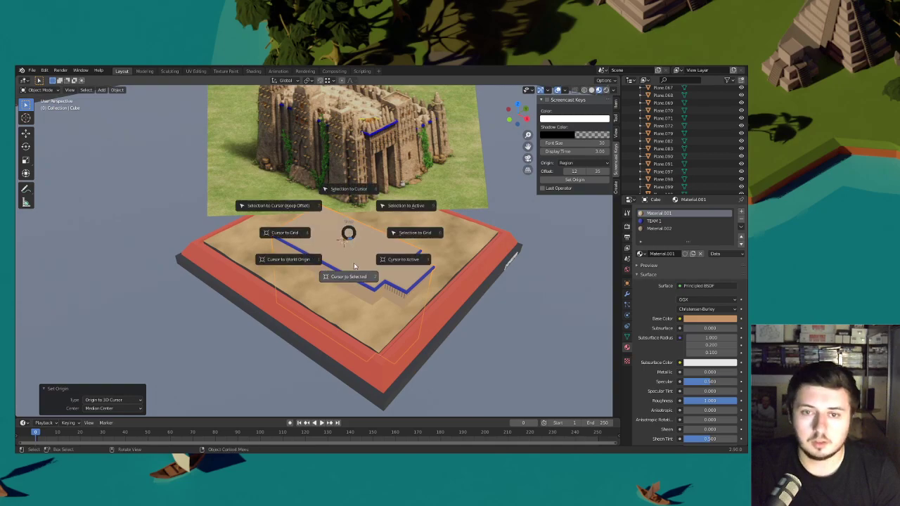
left_click(350, 274)
key("shift+a")
mouse_move(361, 236)
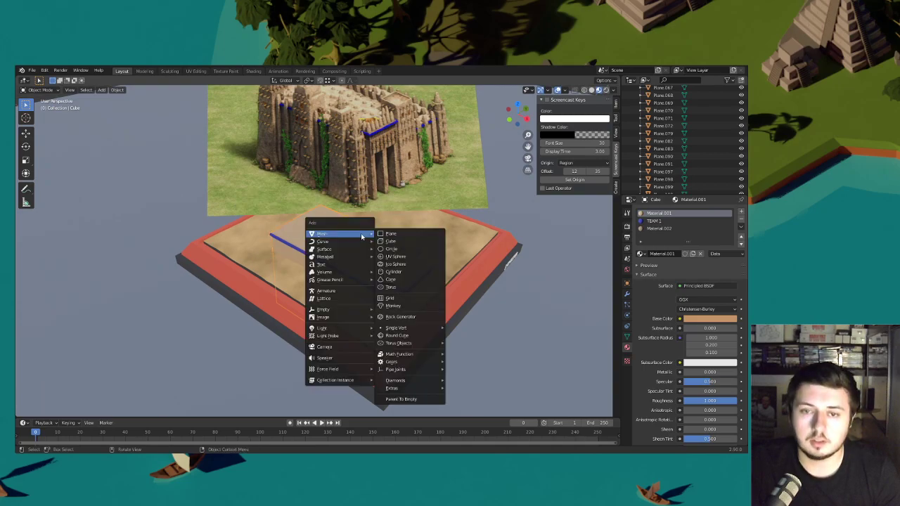
left_click(391, 239)
key("g")
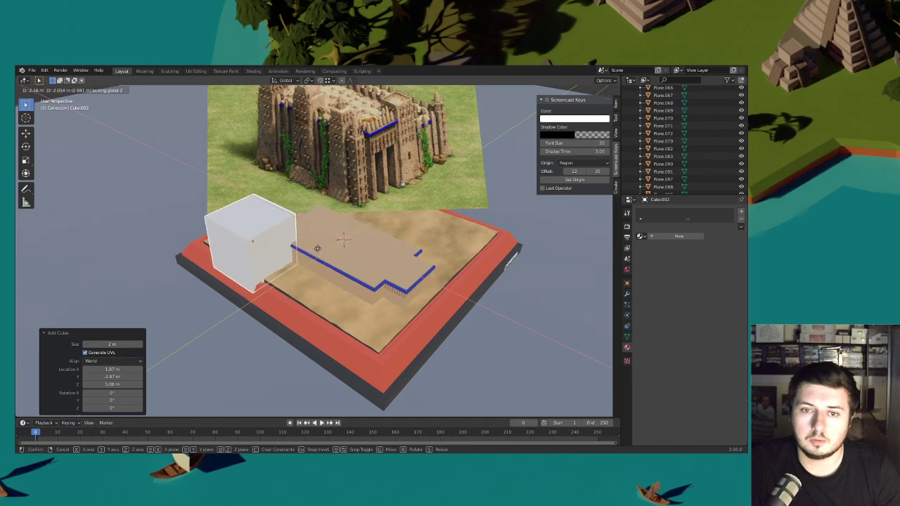
key("Escape")
- In Edit Mode, move the cube's mesh horizontally, locked in Z, to the castle body's outer back corner beside the long wall
left_click(53, 91)
left_click(43, 107)
key("g")
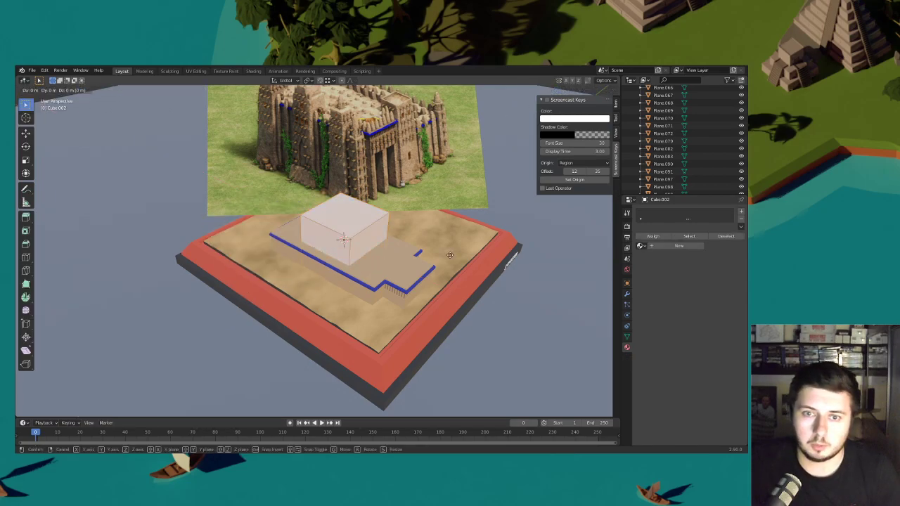
key("shift+z")
left_click(351, 266)
middle_click_drag(357, 268, 397, 261)
key("g")
key("shift+z")
left_click(385, 254)
- Add a Mirror modifier on the X axis to the corner cube
left_click(627, 294)
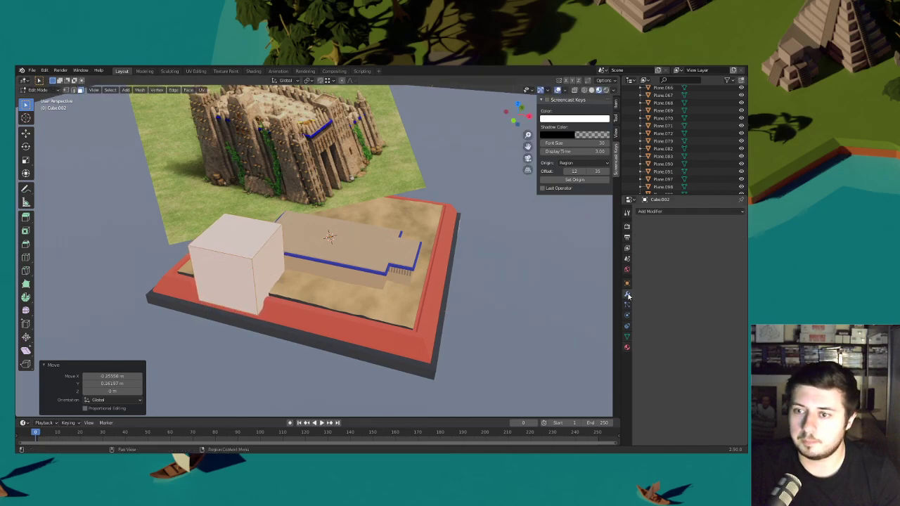
left_click(688, 210)
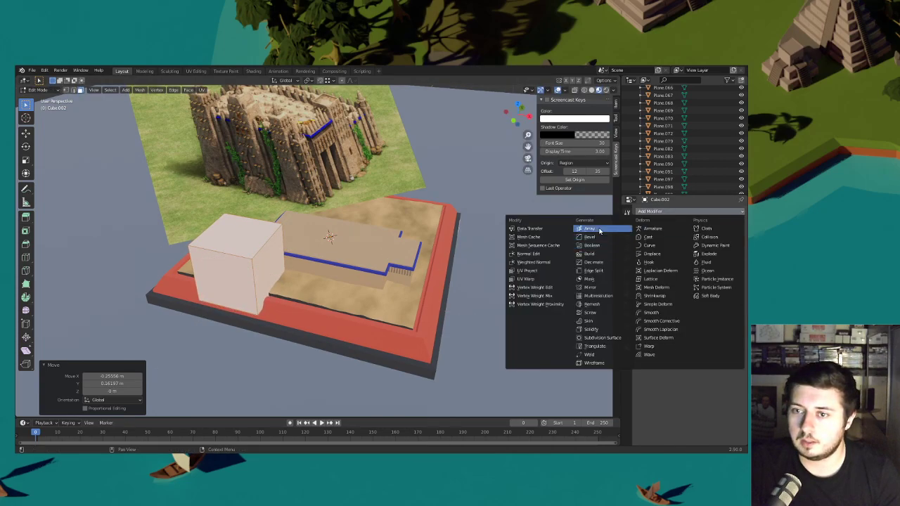
left_click(591, 287)
middle_click_drag(442, 261, 395, 258)
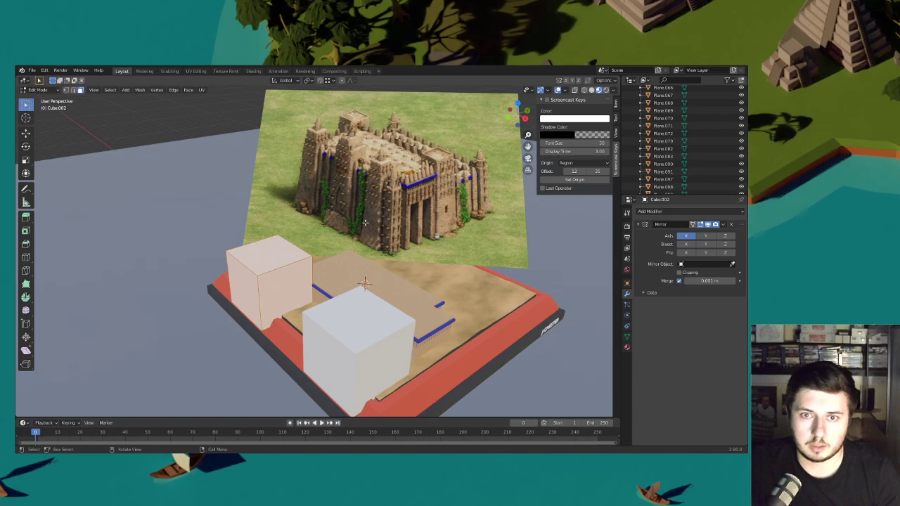
- Scale the mirrored cube to just over half size and move it horizontally closer to the castle body's corner
key("s")
left_click(326, 247)
key("g")
key("shift+z")
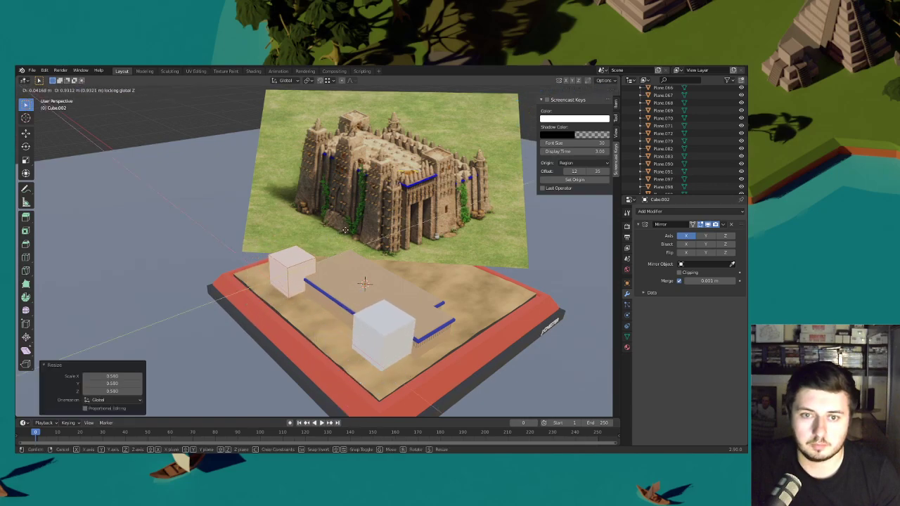
left_click(345, 229)
- In Object Mode, select the castle body and raise it along the Z axis out of the sand base
left_click(42, 90)
left_click(43, 99)
left_click(366, 278)
middle_click_drag(332, 283, 363, 290)
key("g")
key("z")
left_click(442, 258)
scroll(361, 236, "up", 3)
- Fine-tune the castle body's height along the Z axis so it stands on the sand, and select the mirrored cubes
key("g")
key("z")
left_click(360, 248)
key("g")
key("z")
left_click(292, 256)
left_click(363, 290)
middle_click_drag(255, 251, 339, 280)
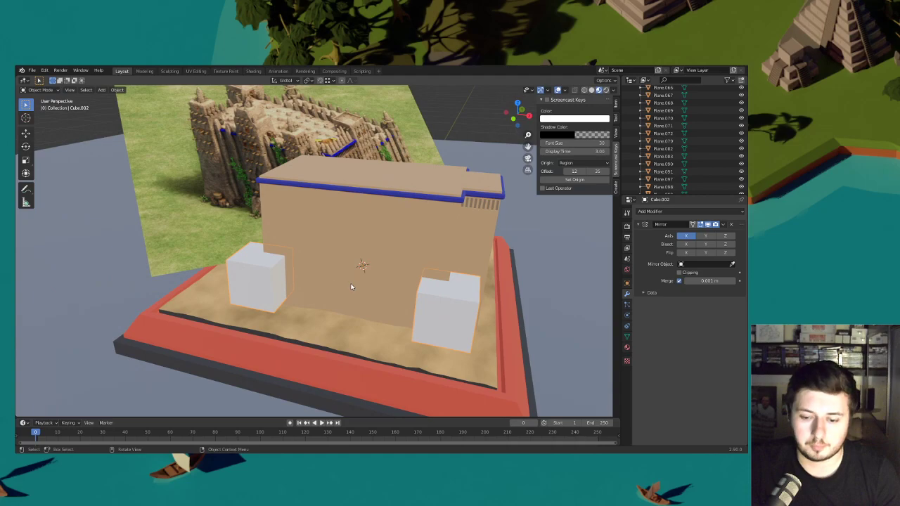
- From the camera view, enter Edit Mode on the mirrored corner cubes and shift them slightly along the X axis
key("KP_0")
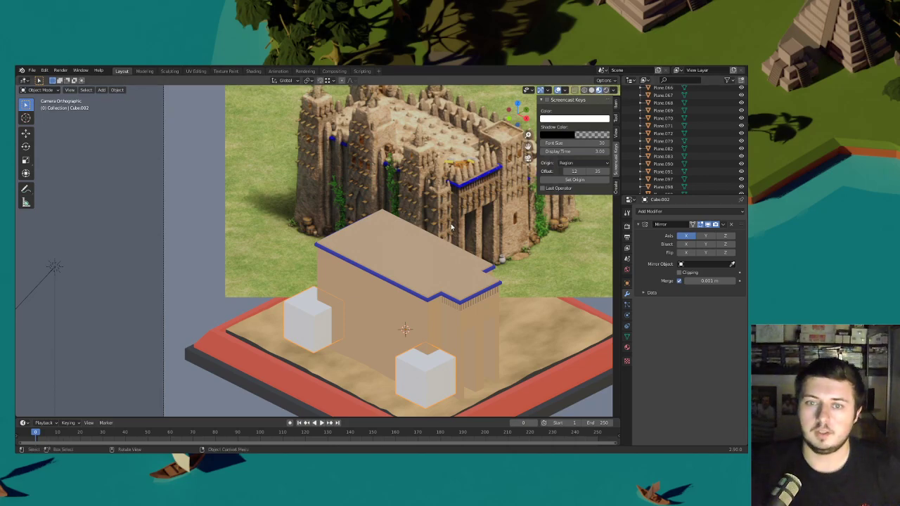
middle_click_drag(428, 268, 424, 274, "shift")
left_click(40, 90)
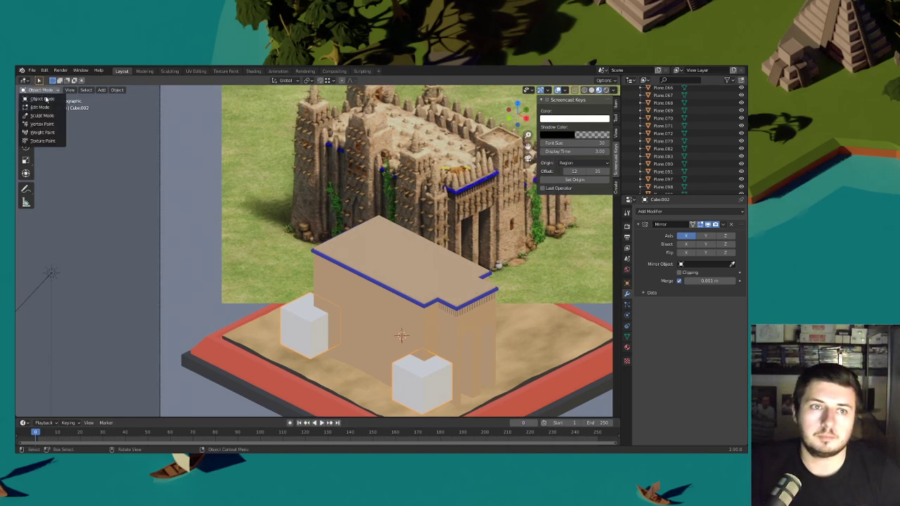
left_click(42, 108)
key("g")
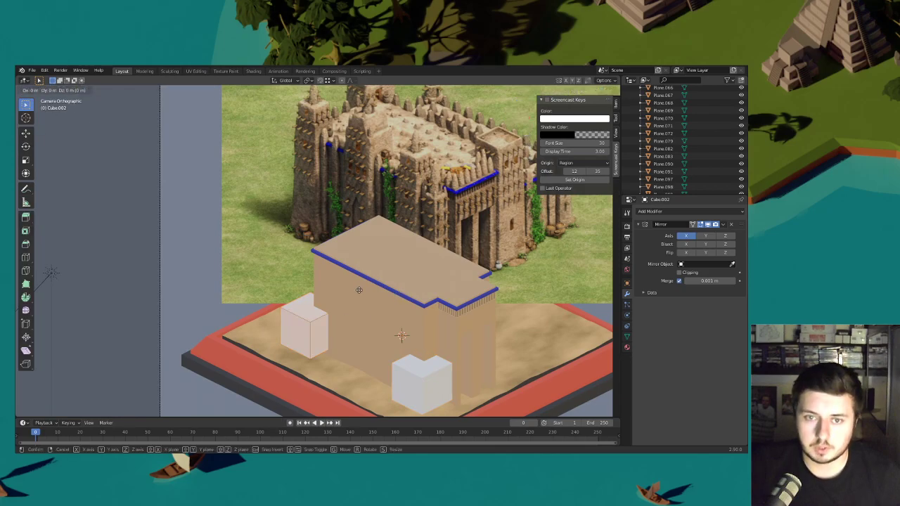
key("x")
left_click(363, 292)
- Scale the corner cube down and raise it about 2.26 m along Z to the castle's roof level
key("s")
left_click(377, 301)
key("g")
key("z")
left_click(376, 228)
middle_click_drag(378, 250, 371, 273, "shift")
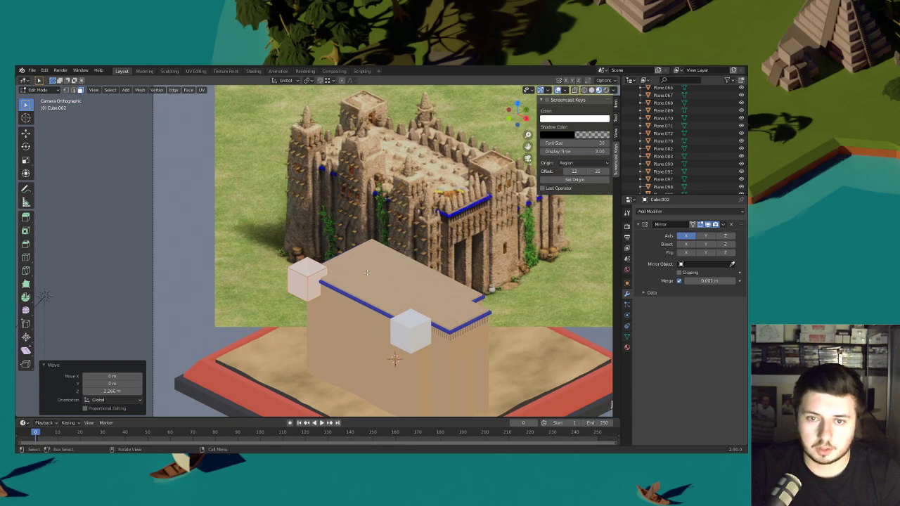
- Nudge the corner cube up along Z and about 0.06 m along Y at the castle body's corner
key("g")
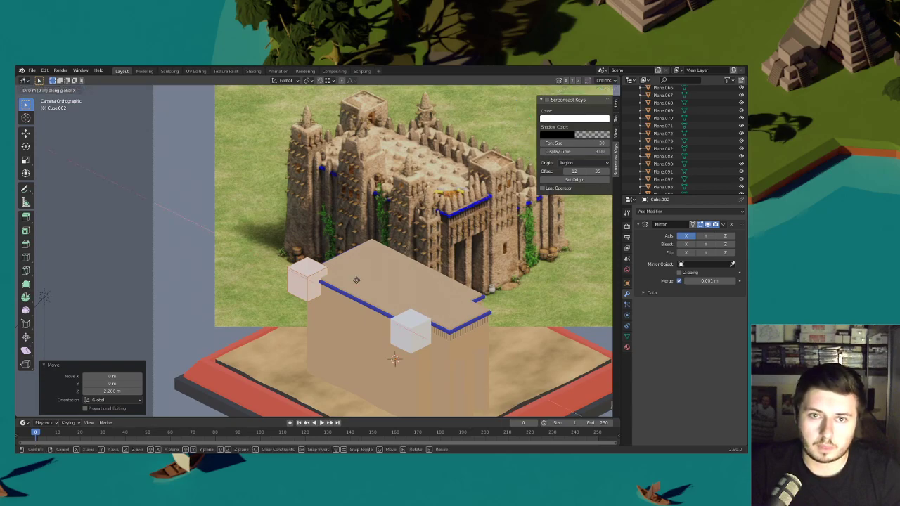
key("z")
left_click(356, 274)
key("g")
key("y")
left_click(357, 275)
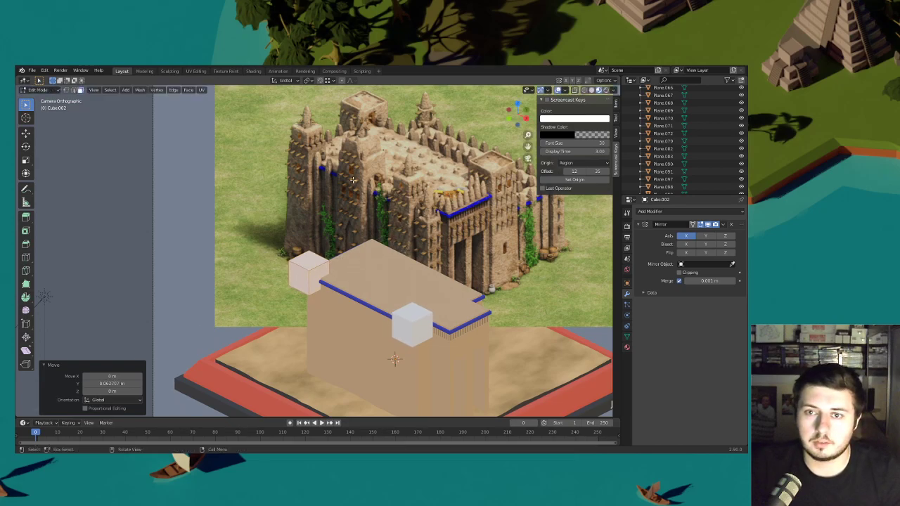
- Move the corner cube inward along X over the roof corner and deselect its mesh
key("g")
key("y")
key("x")
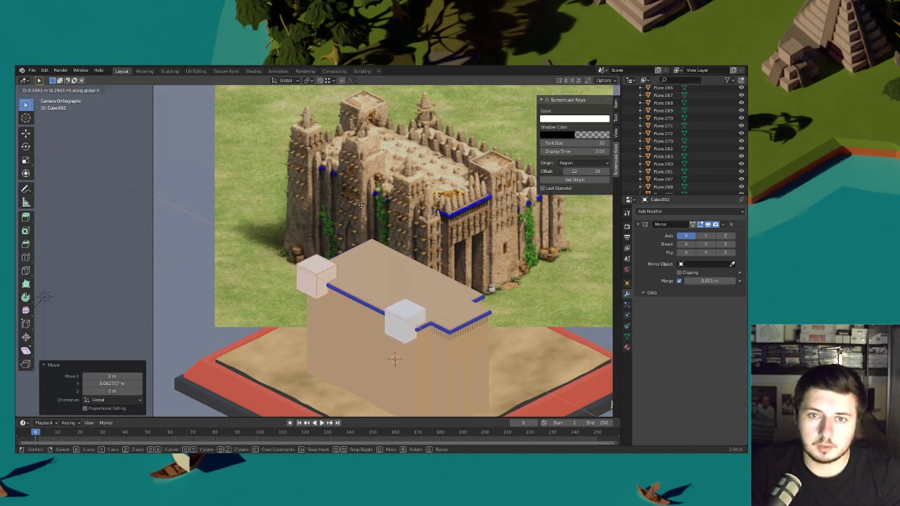
left_click(363, 205)
left_click(354, 263)
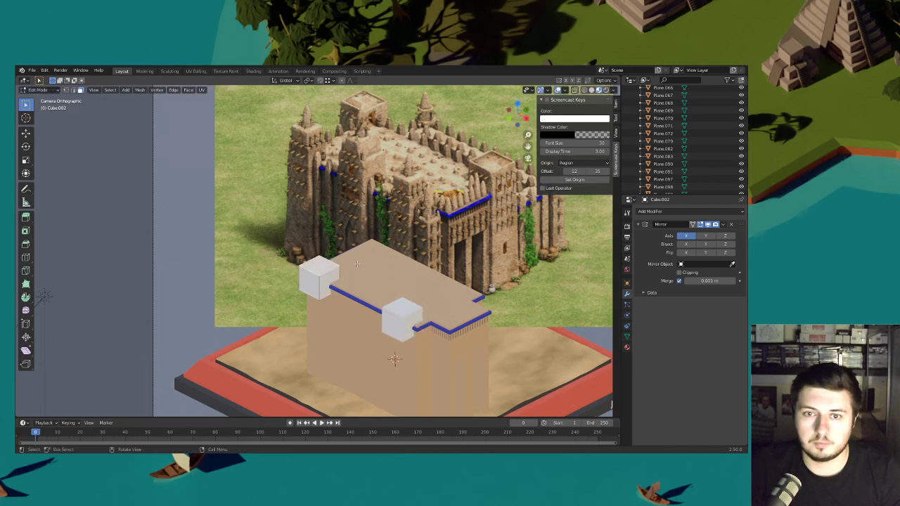
- In Object Mode, raise the castle body together with the mirrored cubes about 3.73 m along Z over the reference image
left_click(39, 89)
left_click(42, 100)
left_click(367, 285)
key("g")
key("z")
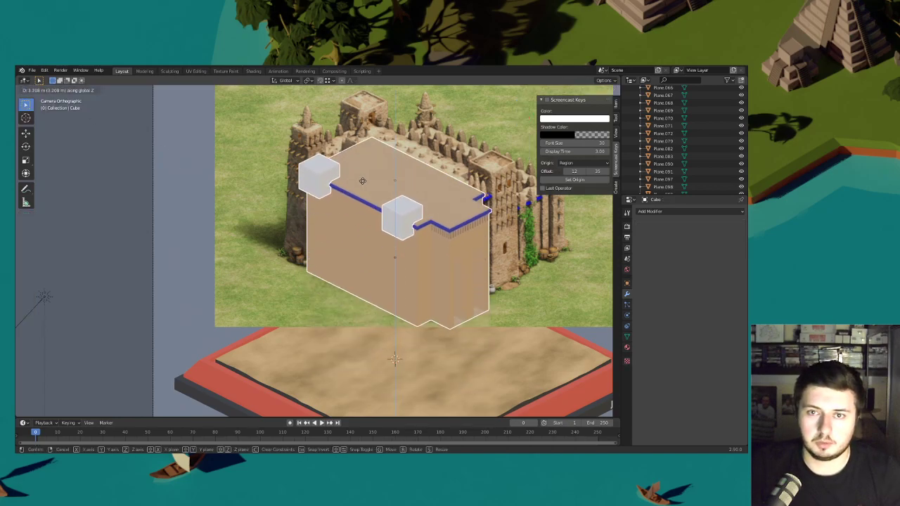
left_click(364, 168)
scroll(358, 183, "up", 3)
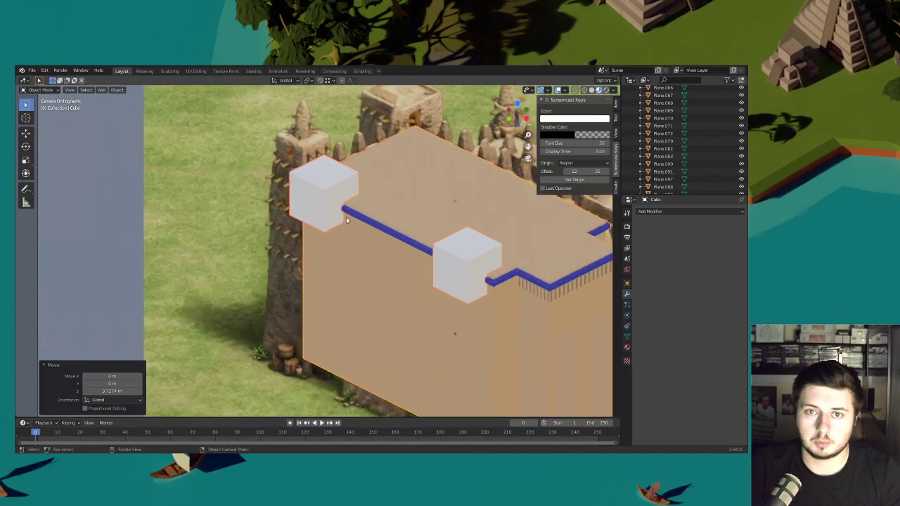
- In Edit Mode, select the whole corner cube, move it about 0.44 m outward along X and scale it to 0.941
left_click(339, 212, "shift")
left_click(38, 89)
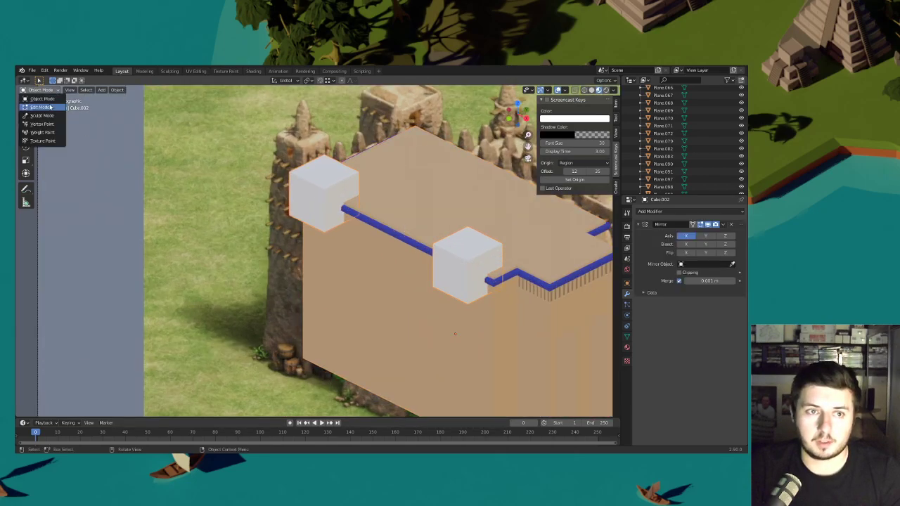
left_click(42, 107)
key("ctrl+l")
key("g")
key("x")
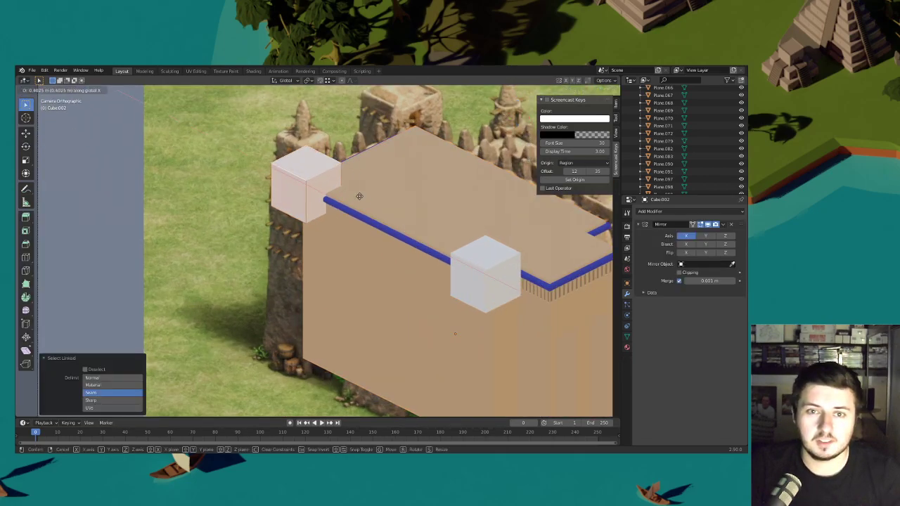
left_click(357, 196)
key("s")
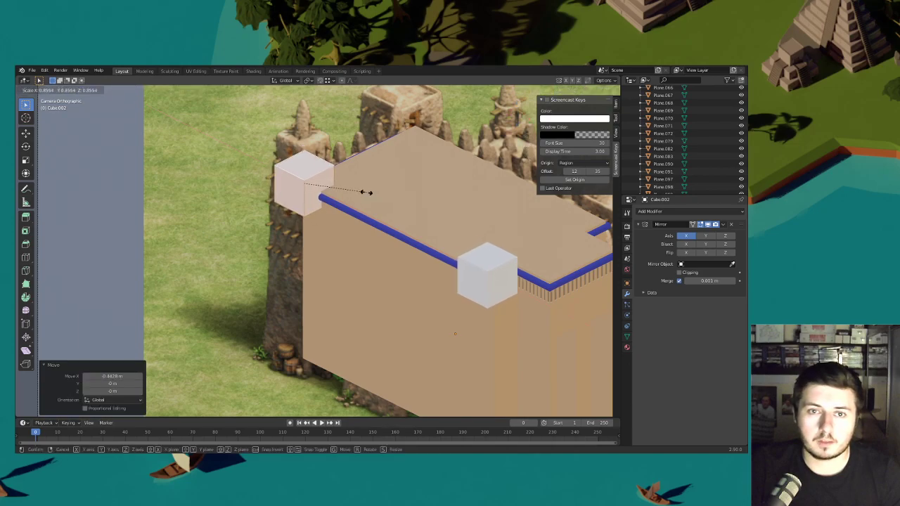
left_click(368, 193)
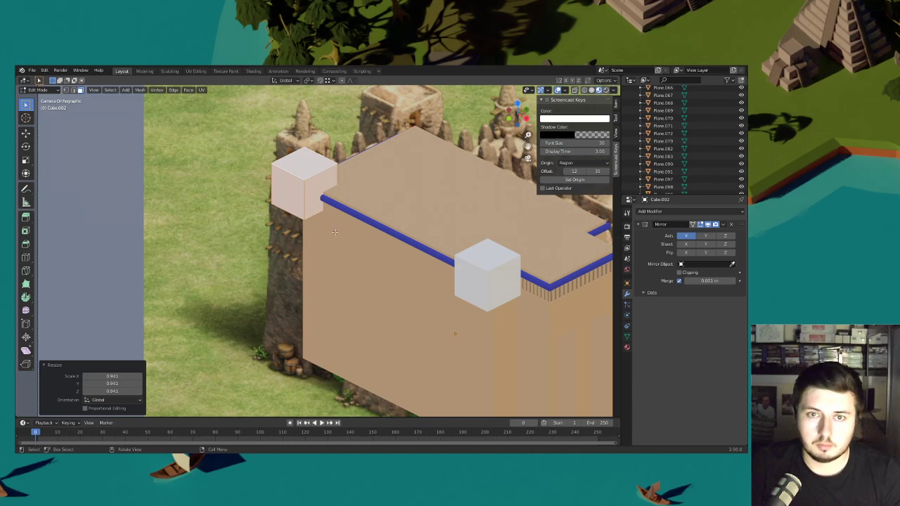
- Lower the corner cube's bottom face about 2.4 m along Z to stretch it into a tall tower
middle_click_drag(334, 232, 331, 181)
scroll(289, 210, "up", 4)
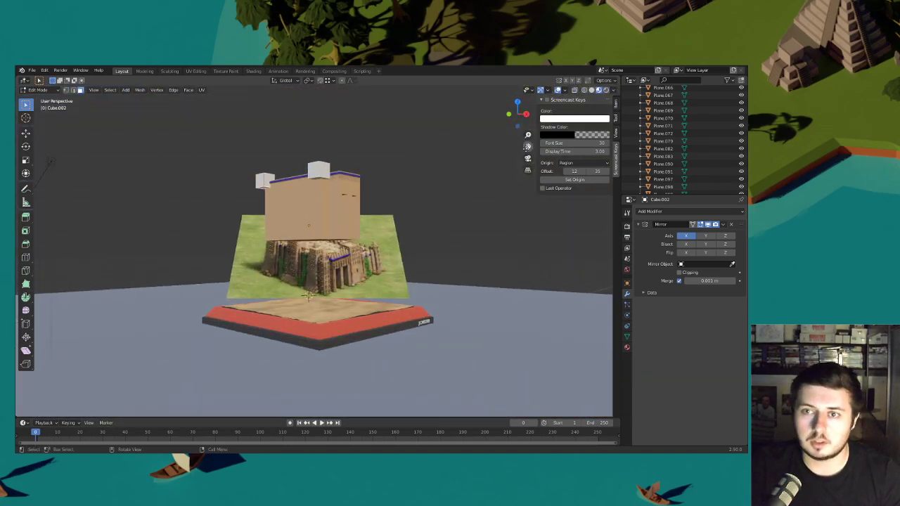
left_click(527, 158)
scroll(376, 201, "up", 3)
scroll(376, 200, "down", 3)
key("g")
key("z")
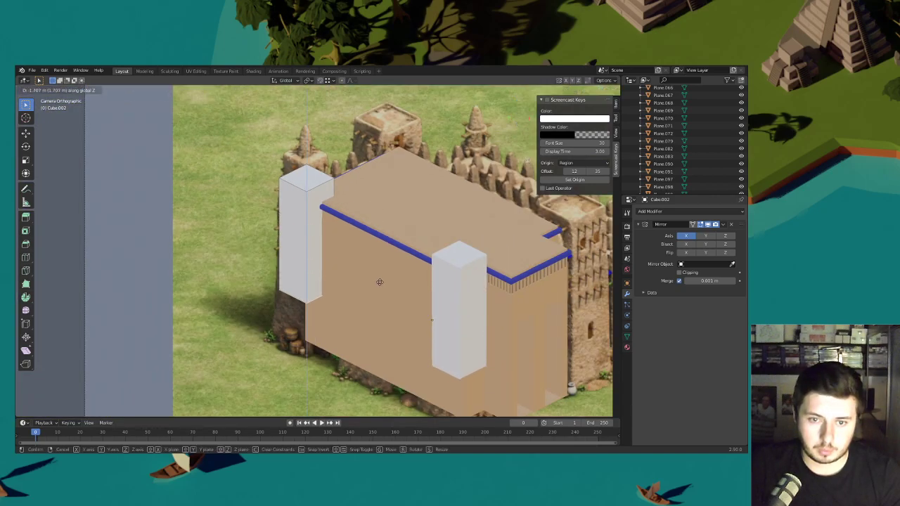
left_click(381, 320)
middle_click_drag(398, 301, 389, 258, "shift")
- Enlarge the tower's bottom face to taper the walls and fine-tune its height along Z
key("s")
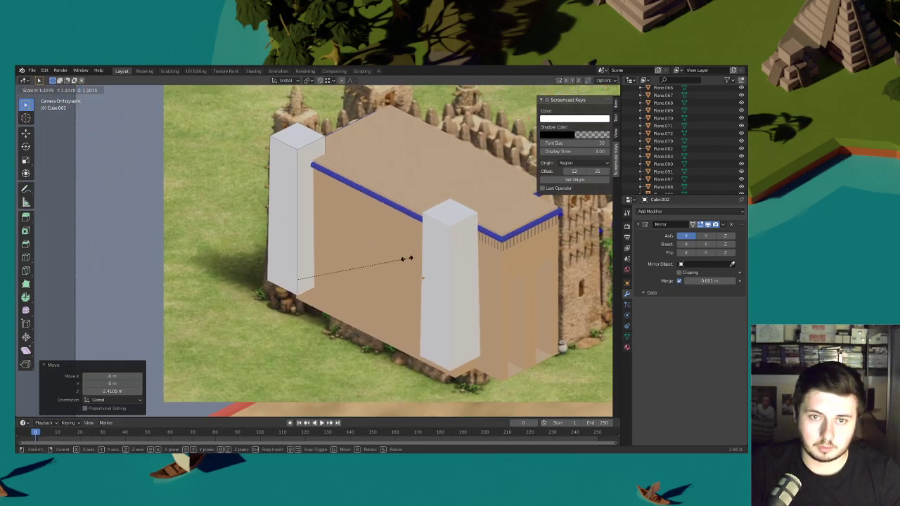
left_click(412, 260)
key("g")
key("z")
left_click(370, 213)
- Extrude the tower's bottom face down about 0.3 m, scale it to 1.047, and scale the edge loop above to 1.034
key("e")
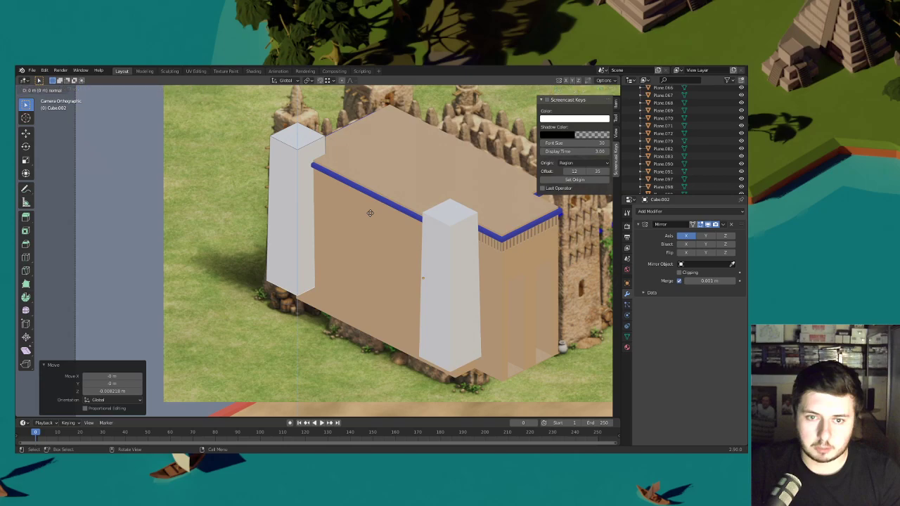
left_click(369, 224)
key("s")
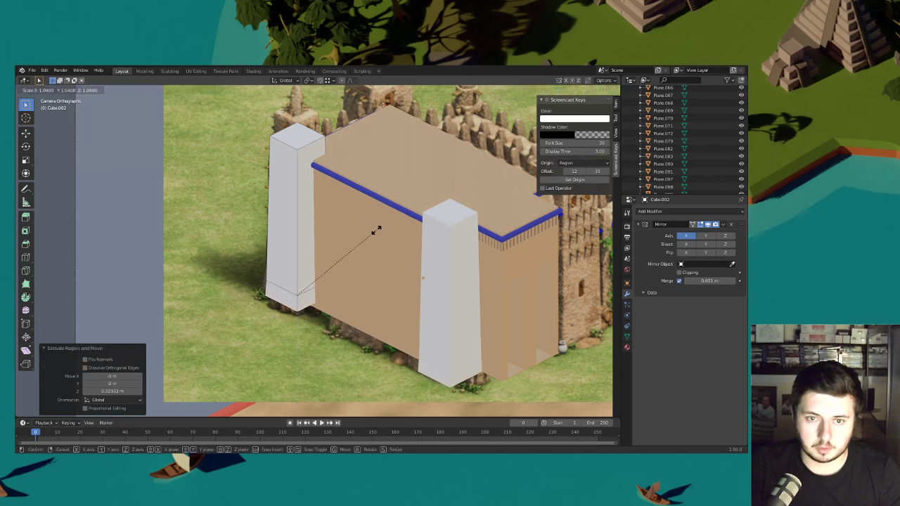
left_click(376, 230)
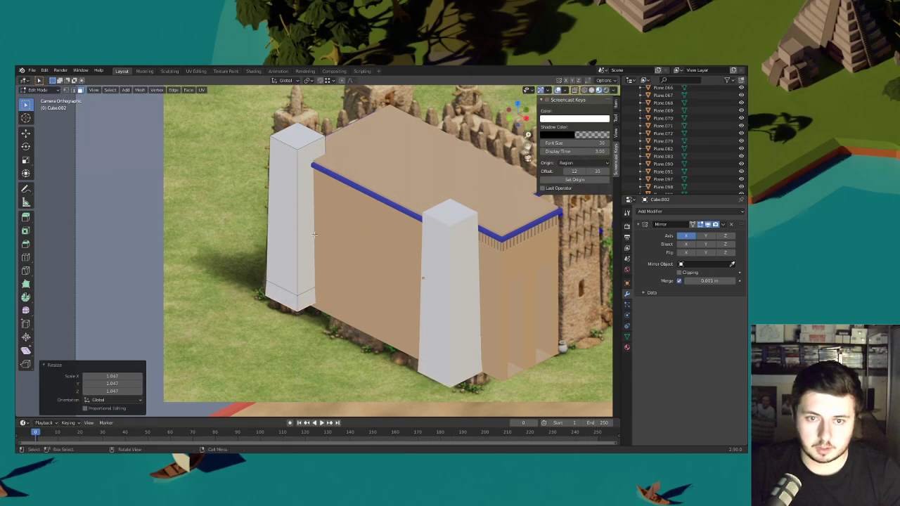
left_click(296, 289, "alt")
key("s")
left_click(363, 272)
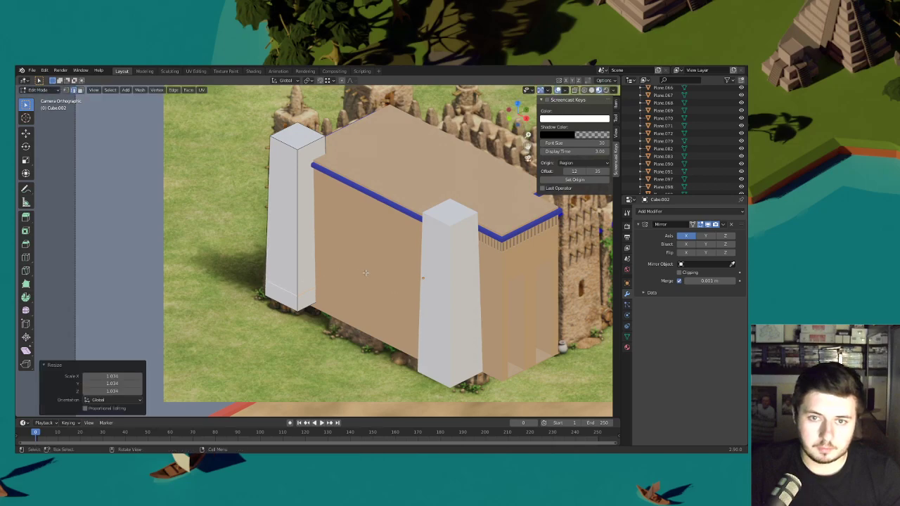
- In face selection mode, inset the tower's top face and extrude it upward about 0.48 m
scroll(363, 272, "down", 3)
scroll(186, 126, "up", 2)
left_click(80, 90)
left_click(285, 188)
middle_click_drag(395, 194, 398, 224, "shift")
scroll(398, 224, "up", 3)
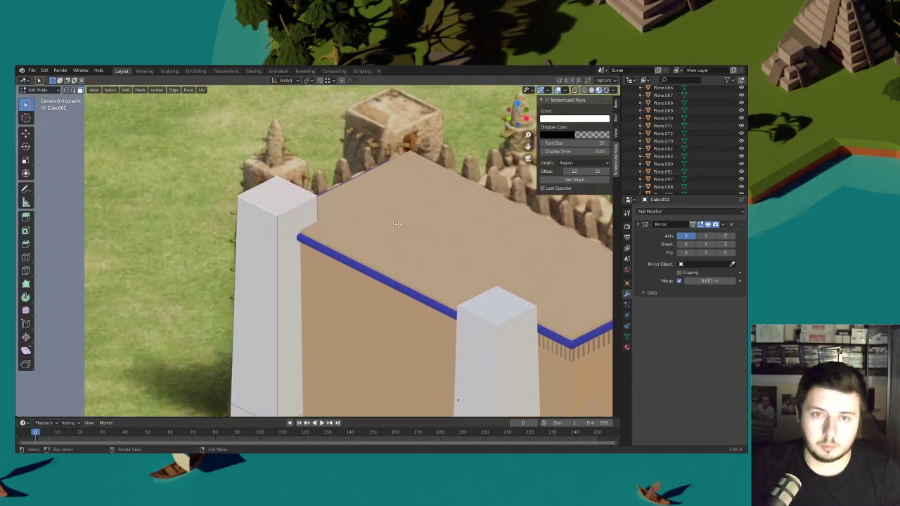
key("i")
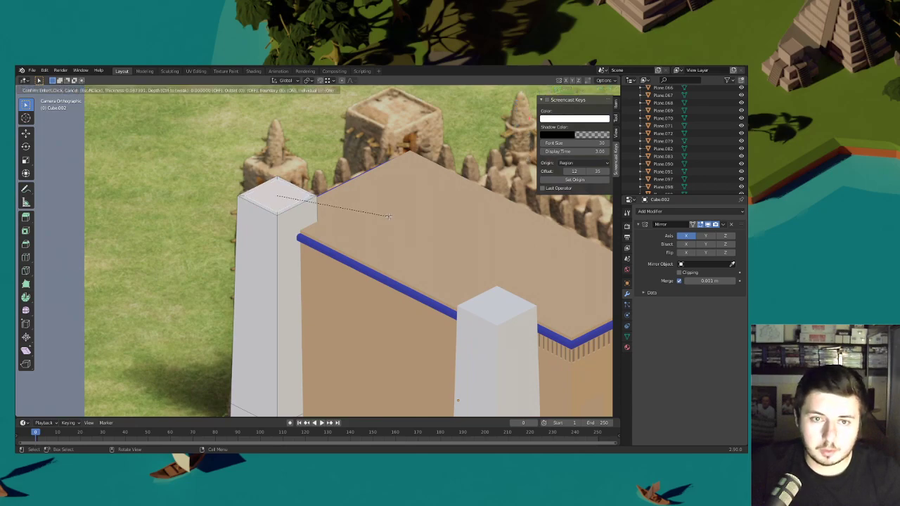
left_click(388, 216)
key("e")
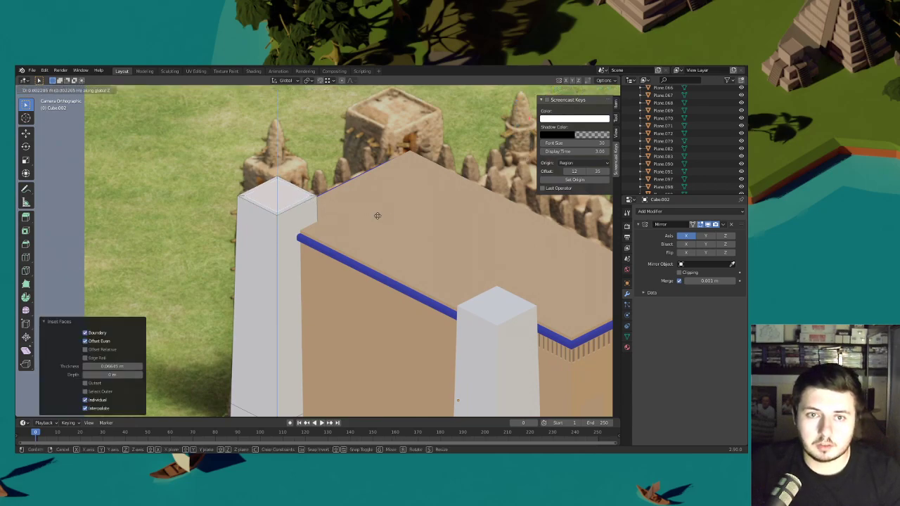
left_click(378, 178)
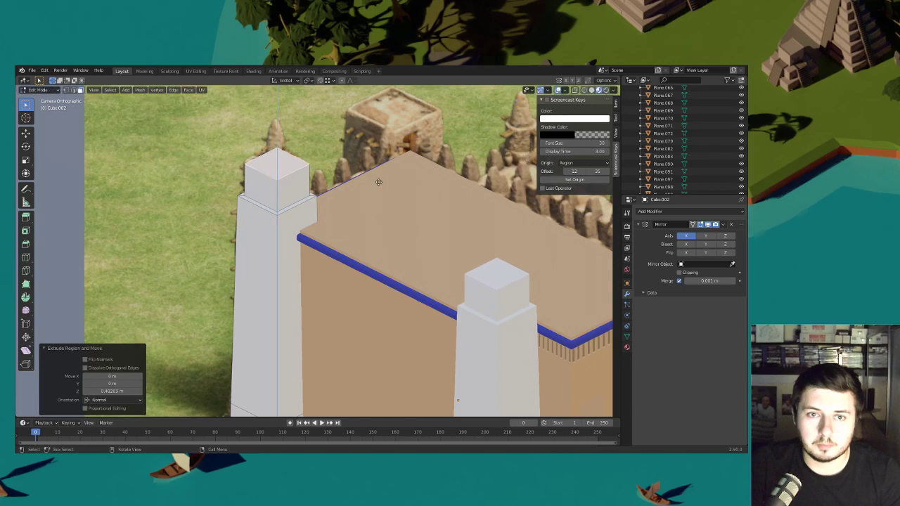
- Shrink the upper block's top face slightly, inset it and raise the inner face a little along Z
key("s")
left_click(367, 180)
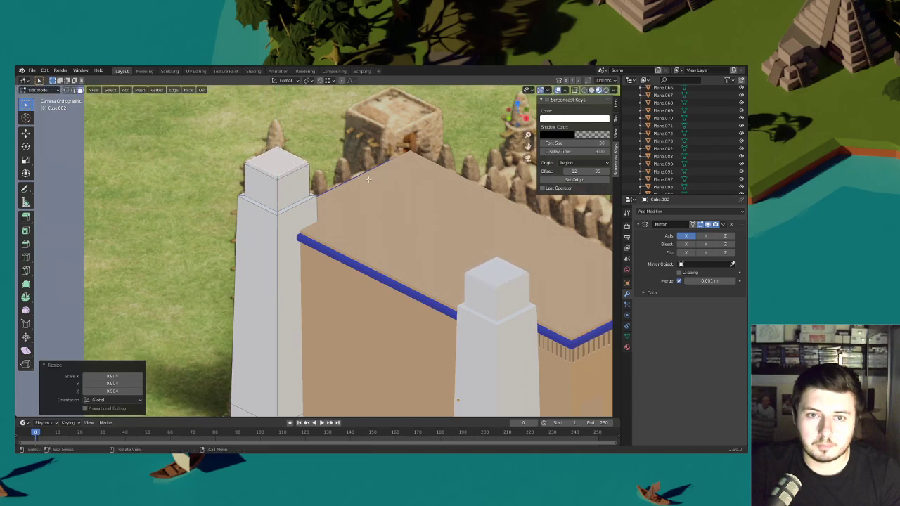
key("i")
left_click(360, 178)
key("g")
key("z")
left_click(358, 176)
scroll(306, 199, "down", 1)
scroll(304, 211, "down", 1)
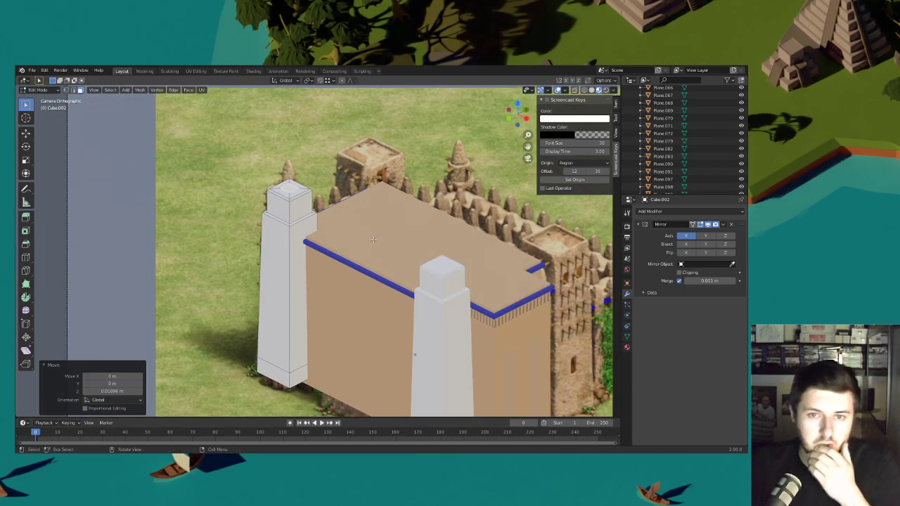
key("shift+s")
key("Escape")
key("shift+s")
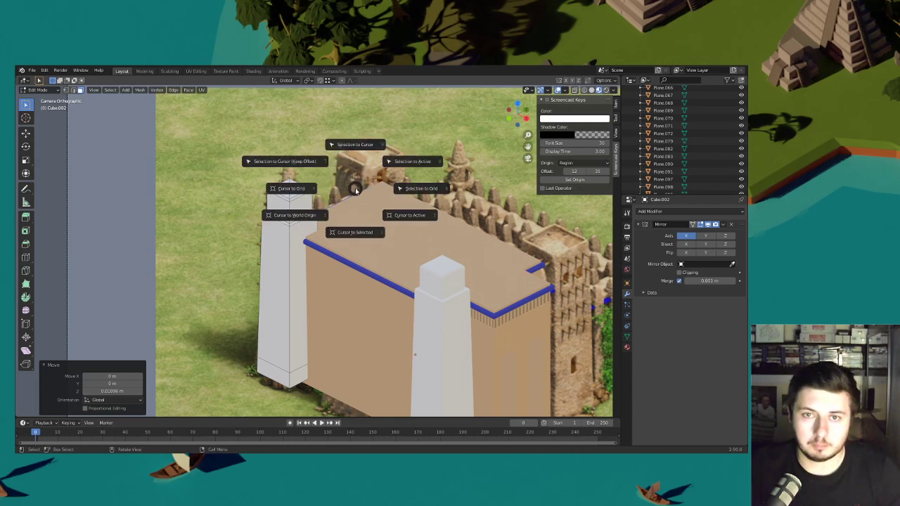
key("Escape")
key("shift+a")
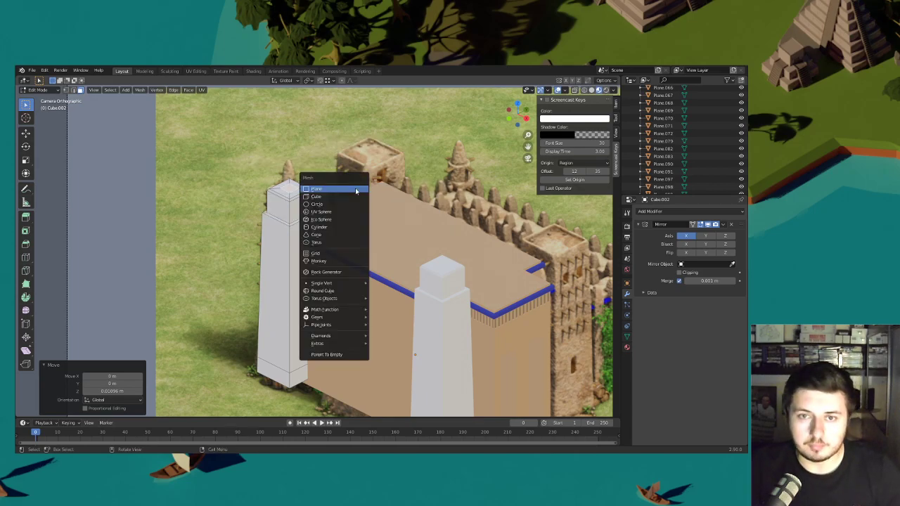
left_click(336, 227)
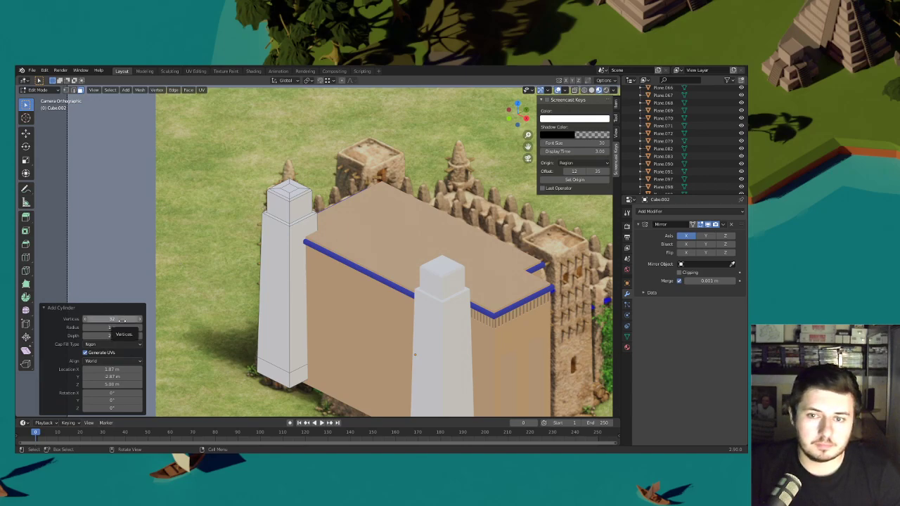
key("ctrl+z")
- Snap the 3D cursor to the tower's selected top face and add a 12-vertex cylinder there
key("shift+s")
left_click(337, 220)
key("shift+a")
left_click(330, 207)
left_click(121, 318)
type("12")
key("Return")
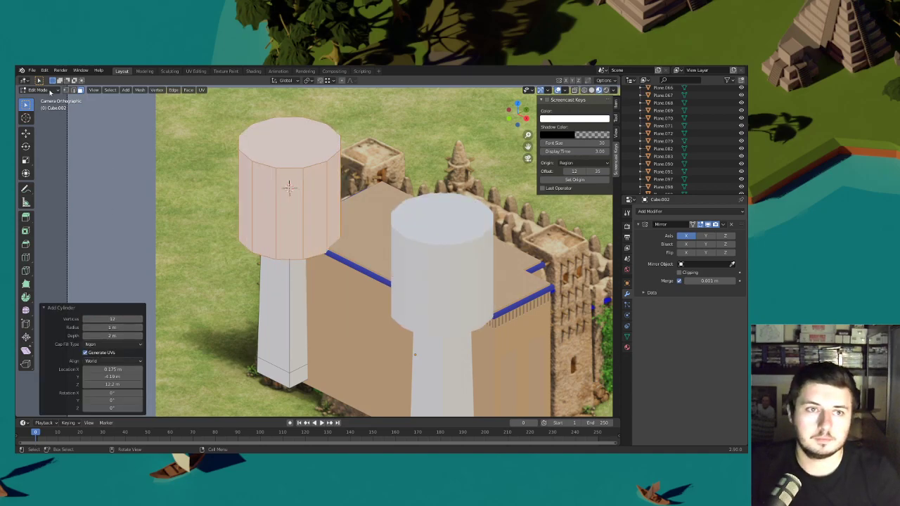
- Set the cylinder's vertex count to 20 and scale it down to fit on the tower's top block
left_click(106, 320)
type("2")
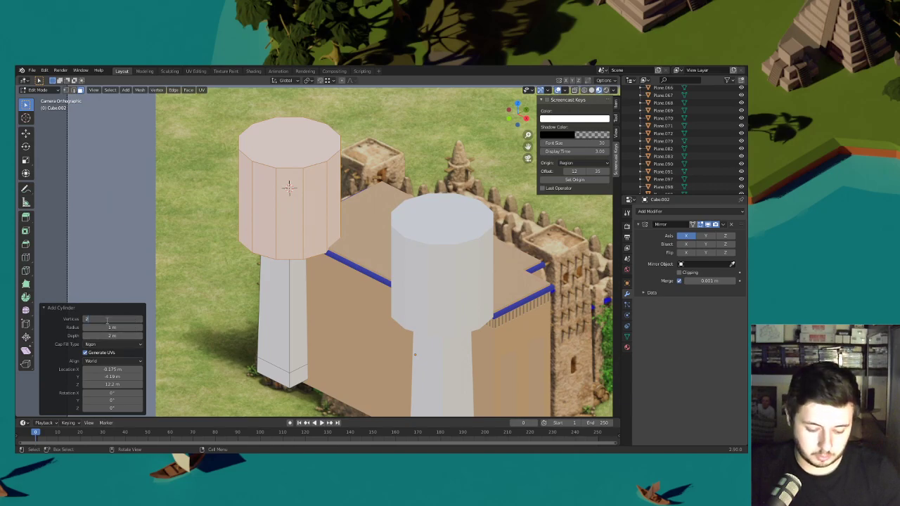
type("0")
key("Return")
key("s")
left_click(320, 182)
middle_click_drag(321, 180, 339, 224, "shift")
scroll(338, 224, "up", 3)
key("s")
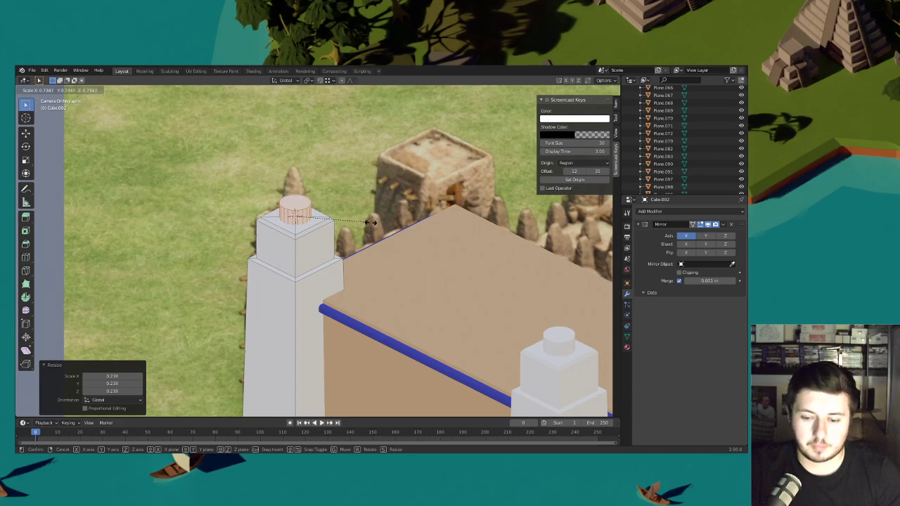
left_click(369, 222)
- Fit the cylinder to the tower's top block, narrow its top face and extrude that face upward
left_click(298, 202)
key("s")
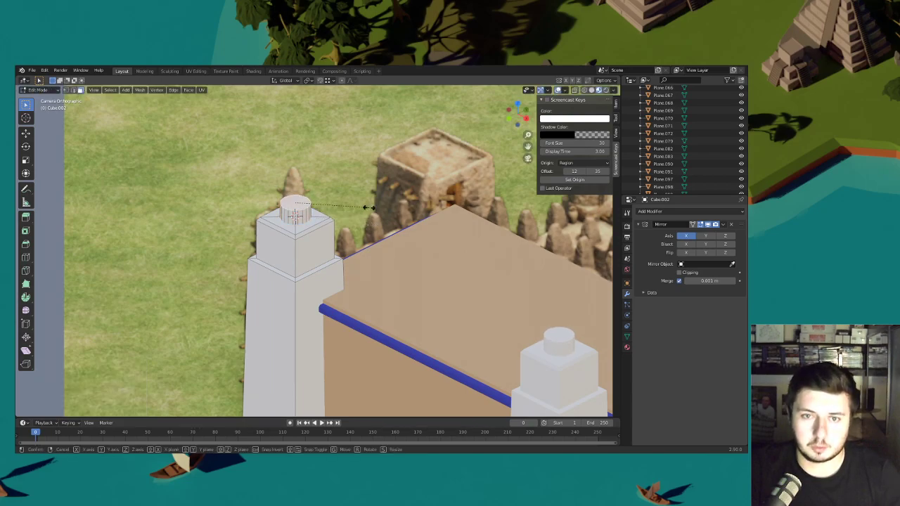
left_click(354, 207)
key("e")
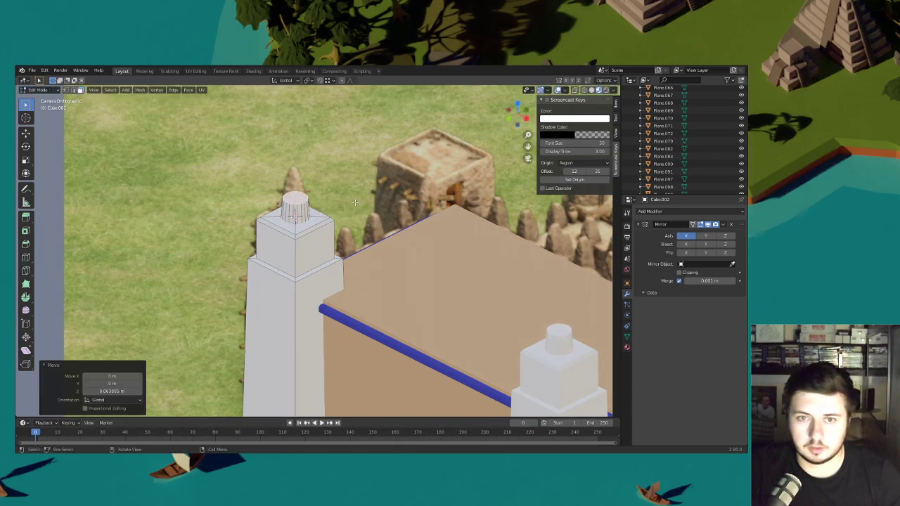
left_click(354, 190)
- Repeatedly shrink and extrude the cylinder's top face upward to shape a tall, rounded finial tapering to a point
key("s")
left_click(347, 190)
key("e")
left_click(346, 182)
key("s")
left_click(337, 181)
key("e")
left_click(332, 180)
key("s")
left_click(327, 181)
key("e")
left_click(346, 180)
key("s")
left_click(329, 176)
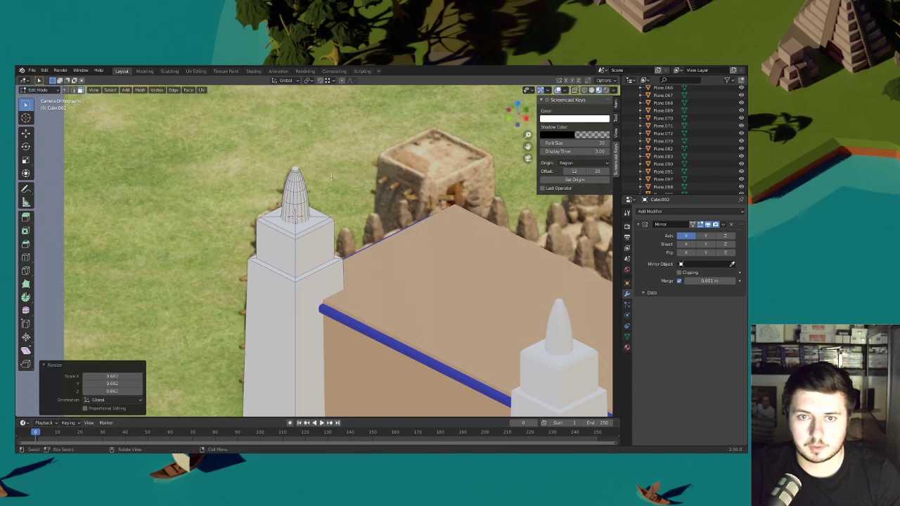
- In Object Mode, move the castle's main body and towers down about 3.11 m along Z
scroll(378, 225, "down", 4)
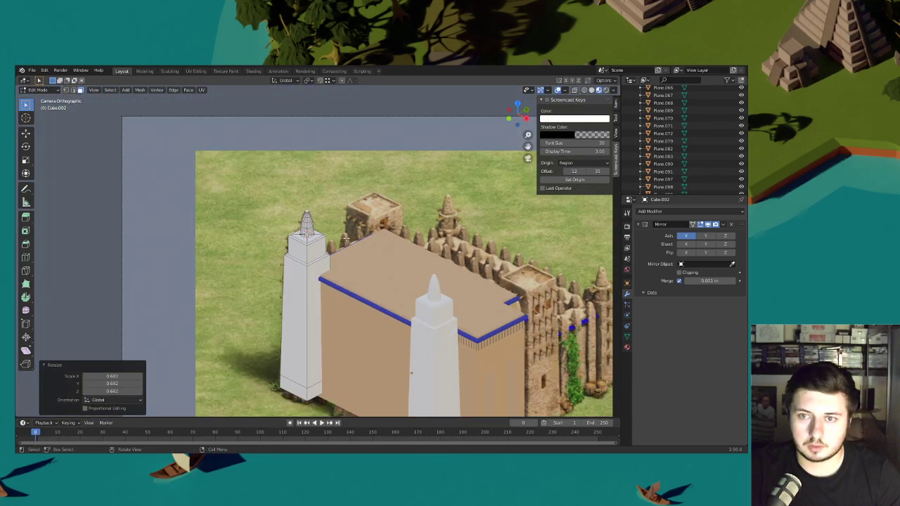
middle_click_drag(383, 239, 357, 196, "shift")
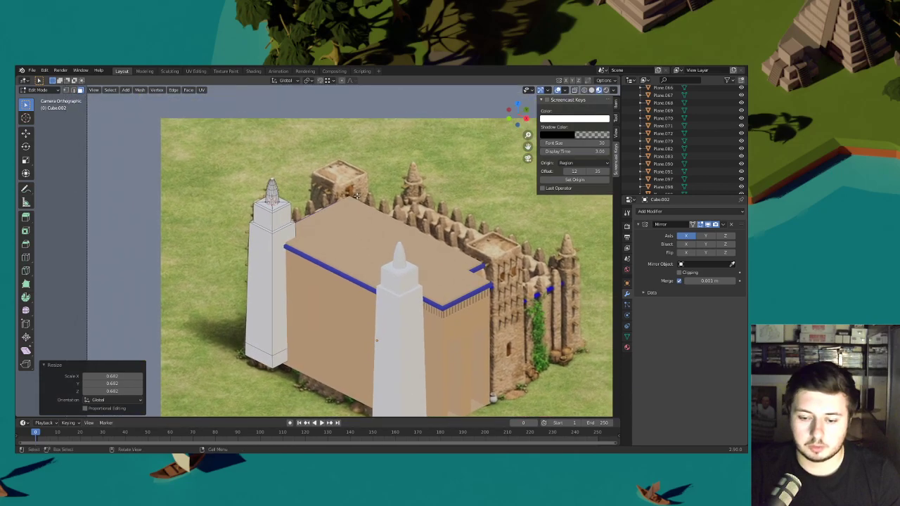
left_click(38, 90)
left_click(36, 99)
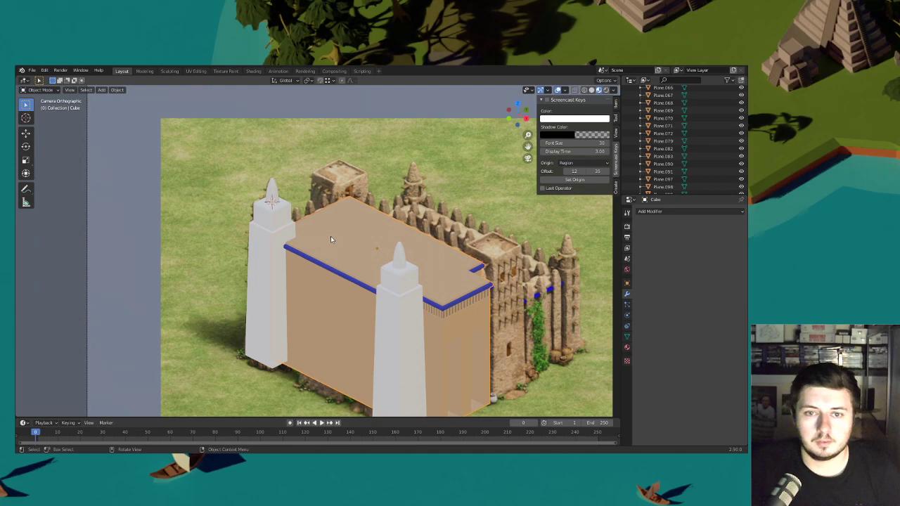
key("g")
key("z")
left_click(391, 264)
- In Edit Mode, add two horizontal loop cuts around the upper tower shaft, just below the stepped block
scroll(383, 265, "up", 2)
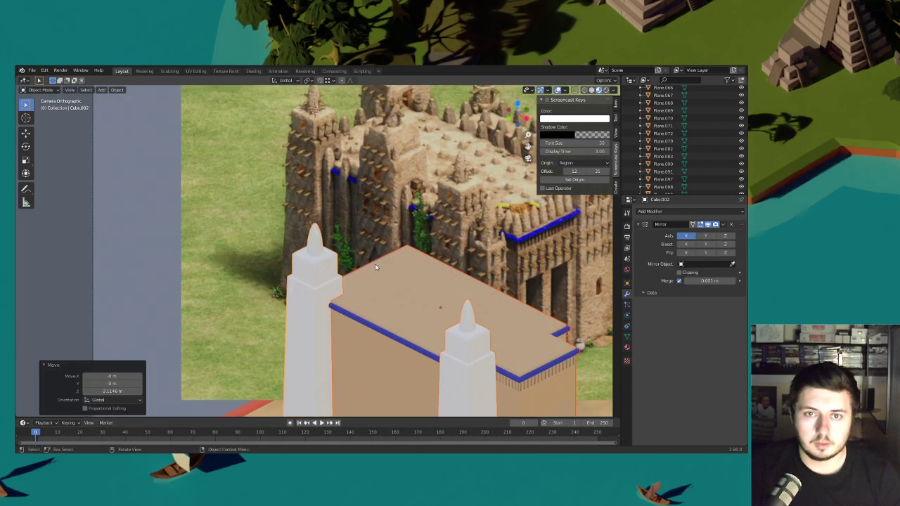
middle_click_drag(377, 251, 374, 249, "shift")
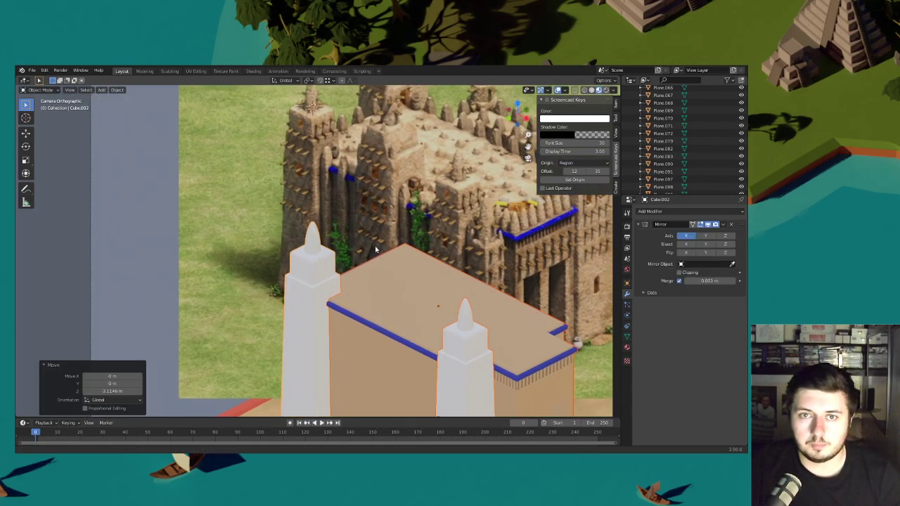
middle_click_drag(321, 261, 312, 209, "shift")
middle_click_drag(304, 247, 311, 267, "shift")
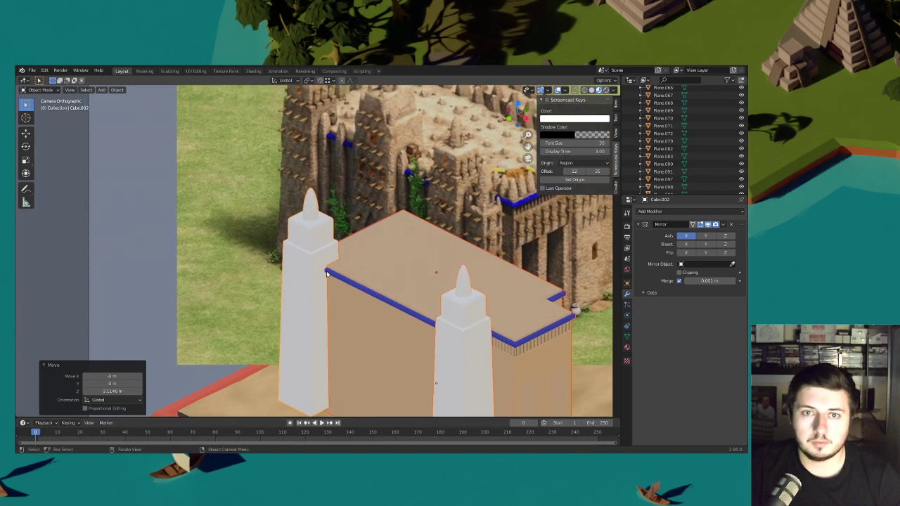
left_click(39, 90)
left_click(35, 104)
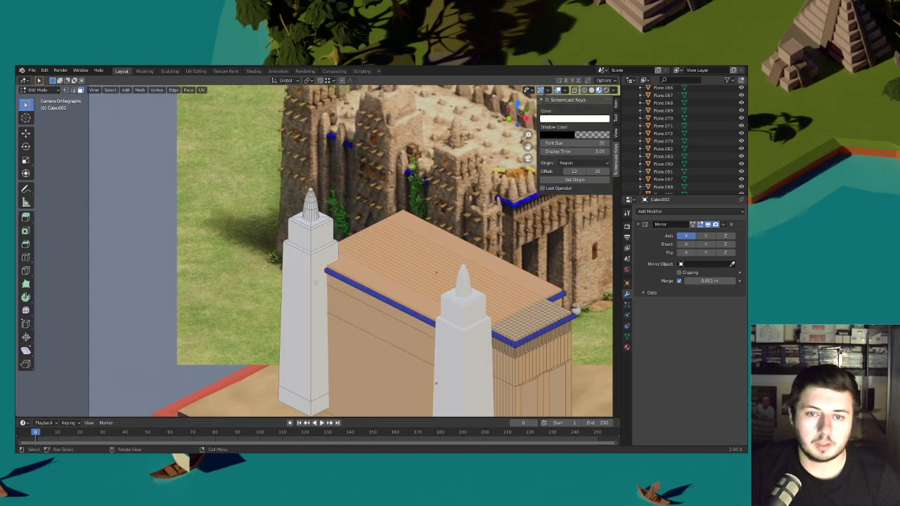
key("ctrl+r")
left_click(307, 267)
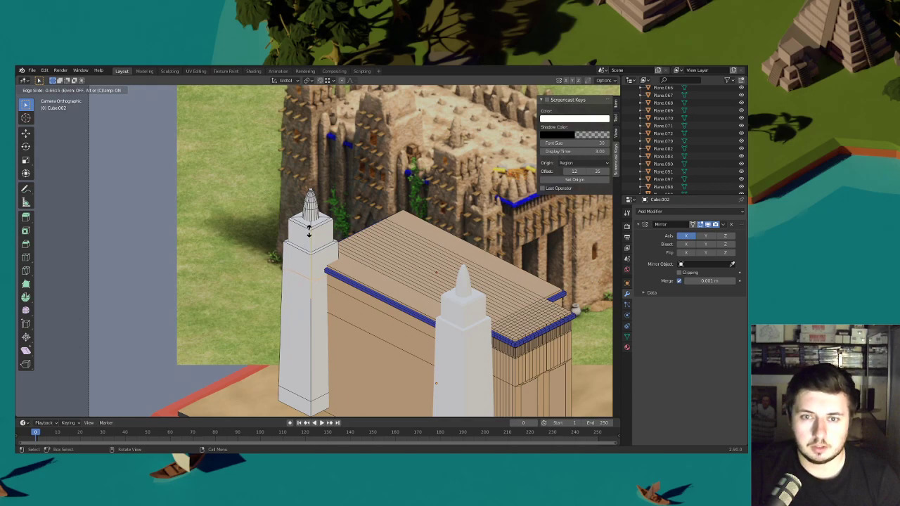
left_click(309, 232)
key("ctrl+r")
left_click(320, 300)
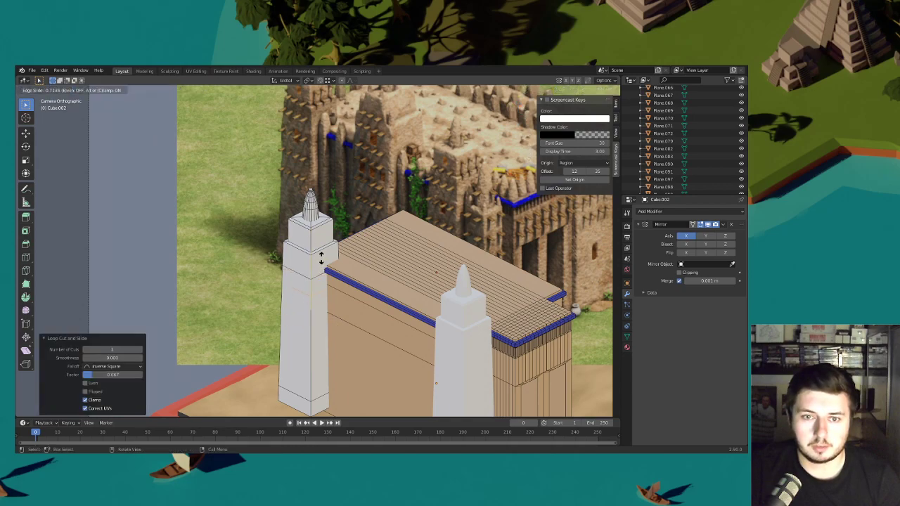
left_click(313, 264)
- Add two evenly spaced vertical loop cuts through the tower and horizontal loop cuts near the upper block's top and bottom
key("ctrl+r")
left_click(296, 273)
right_click(296, 273)
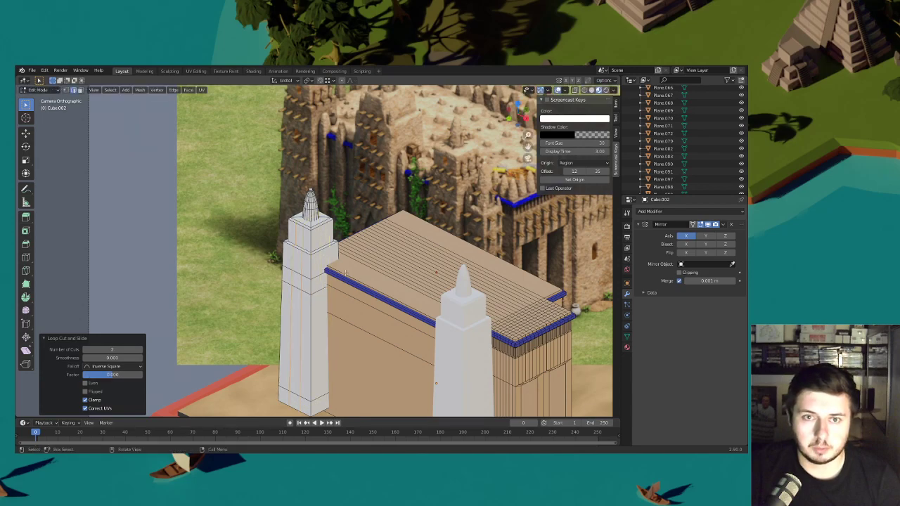
middle_click_drag(310, 232, 315, 261, "shift")
key("ctrl+r")
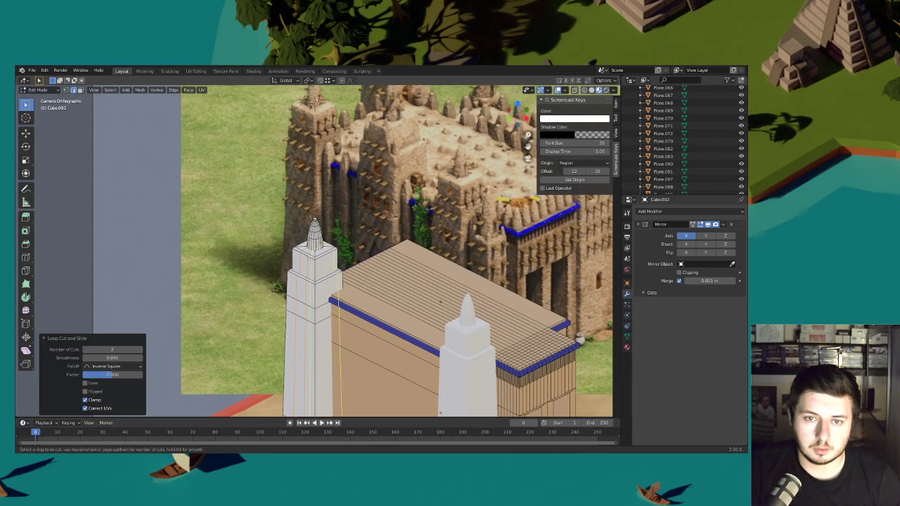
left_click(309, 257)
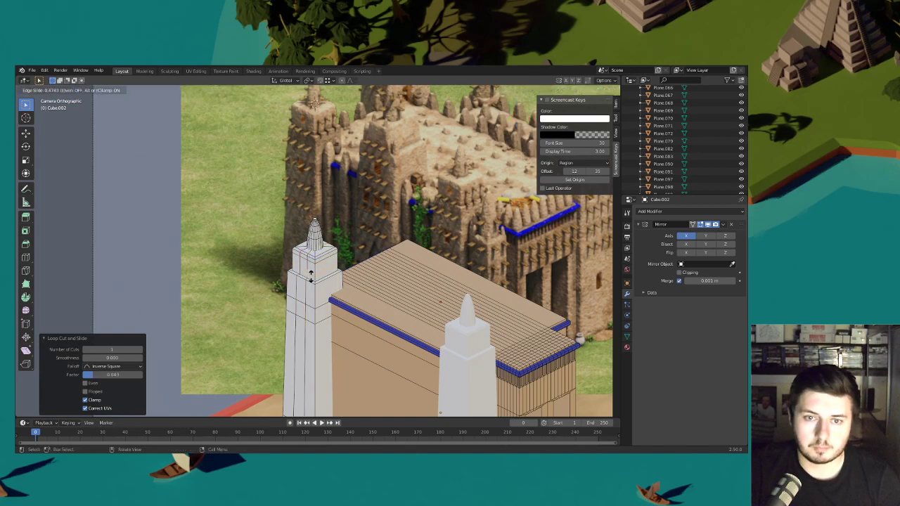
left_click(310, 276)
- Select the central front faces on the upper block and shaft, inset them individually and scale them to 0.79 along X
left_click(80, 90)
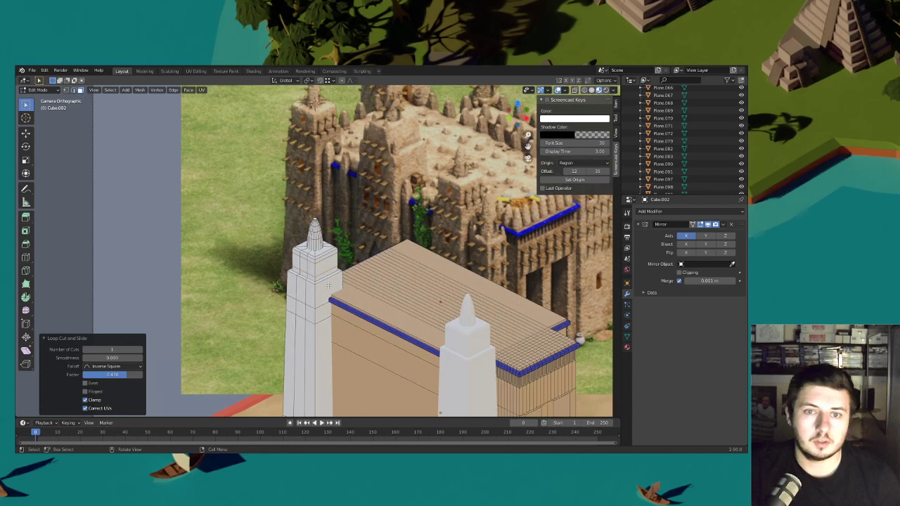
left_click(298, 304, "shift")
key("i")
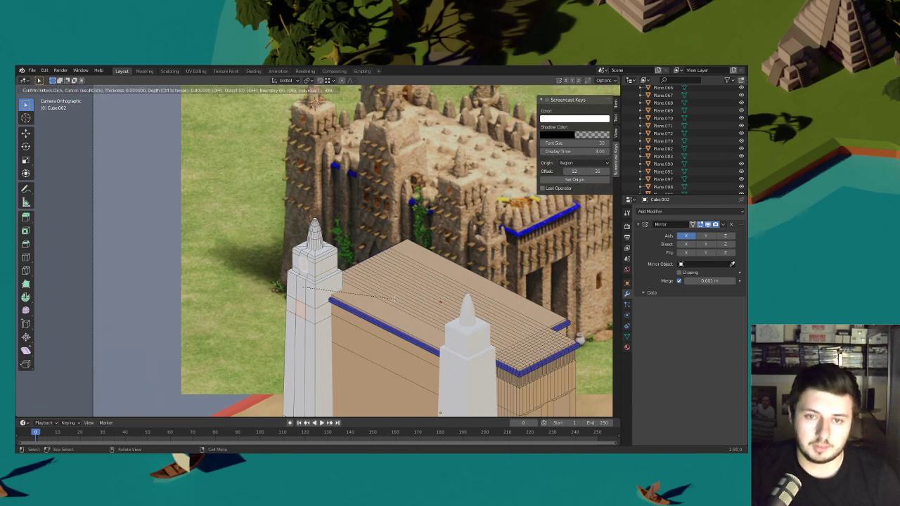
left_click(392, 299)
key("s")
key("x")
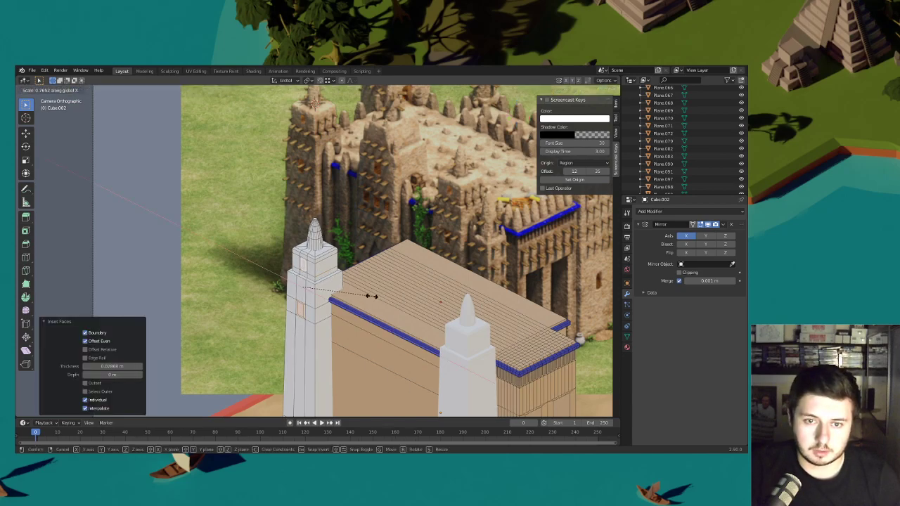
left_click(374, 296)
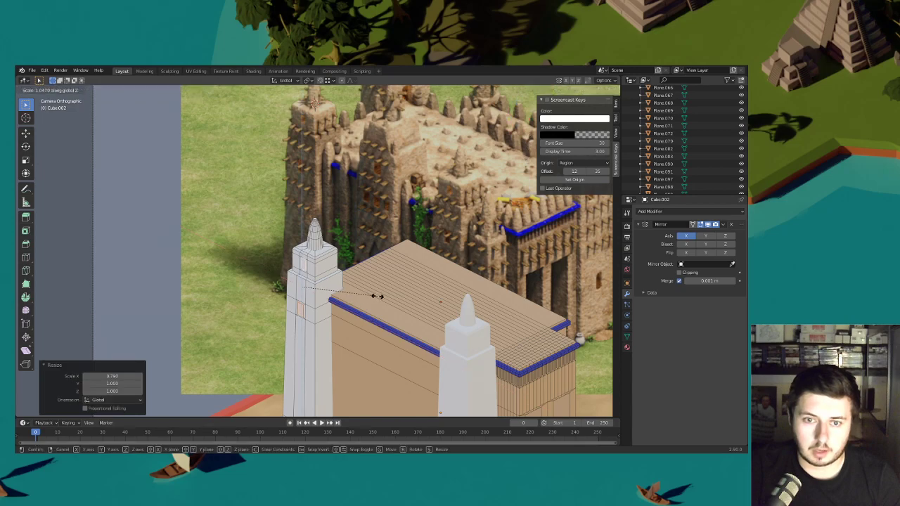
- Extrude the two inset window faces inward to recess the tower's window openings
key("e")
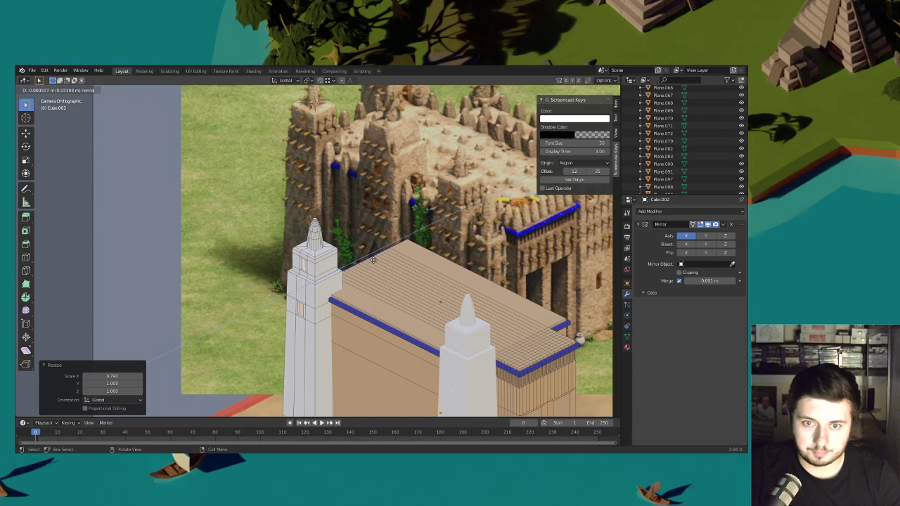
left_click(373, 260)
scroll(373, 260, "up", 3)
middle_click_drag(368, 330, 379, 278, "shift")
scroll(379, 278, "up", 3)
key("e")
left_click(383, 274)
- In wireframe view, widen the recessed window faces about 4 times along X inside the tower
left_click(584, 90)
key("s")
key("x")
left_click(242, 289)
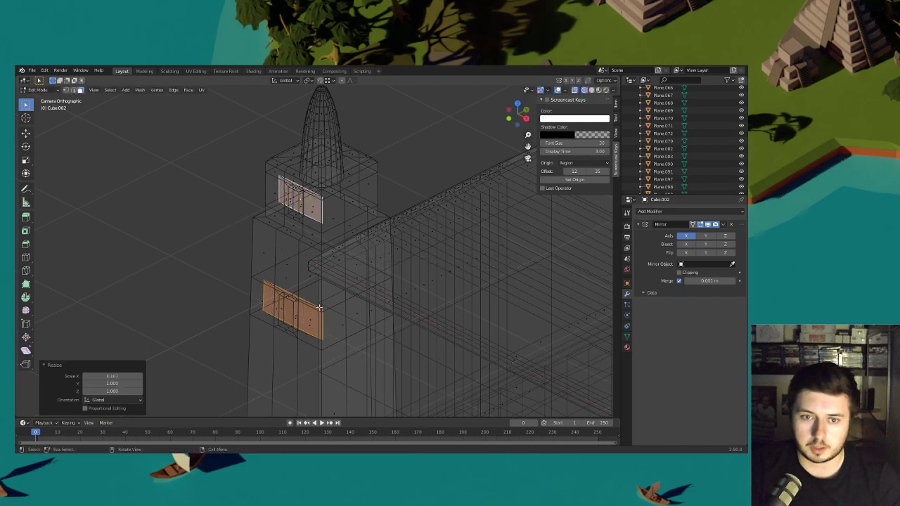
- Set the pivot point to Individual Origins, enlarge the recessed faces about 1.8 times along Z and return to solid shading
left_click(311, 80)
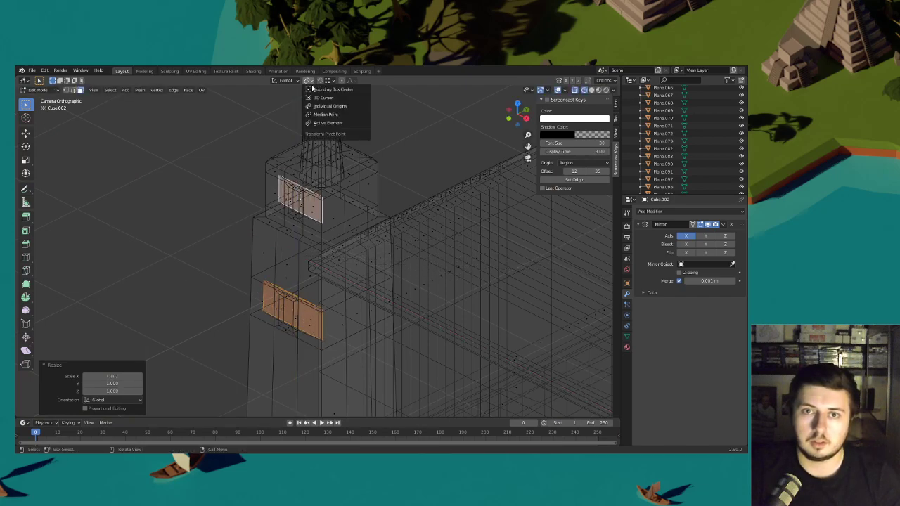
left_click(323, 107)
key("s")
key("z")
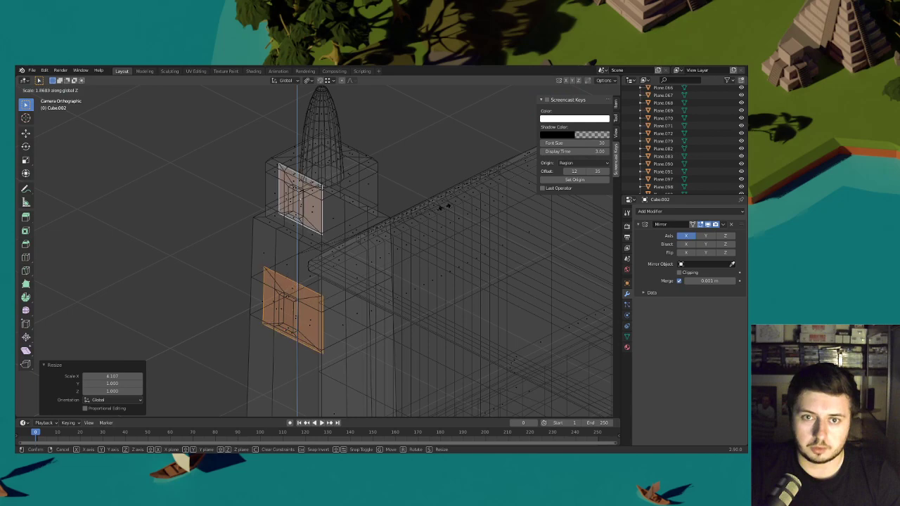
left_click(441, 202)
left_click(592, 90)
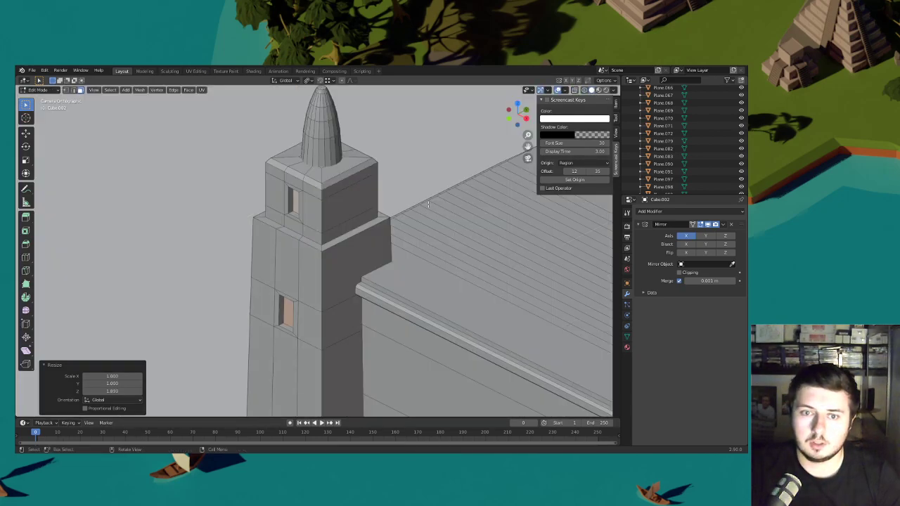
- Extrude the enlarged inner window faces about 0.36 m deeper into the tower and restore material preview shading
key("g")
key("x")
key("x")
key("z")
key("z")
left_click(464, 190)
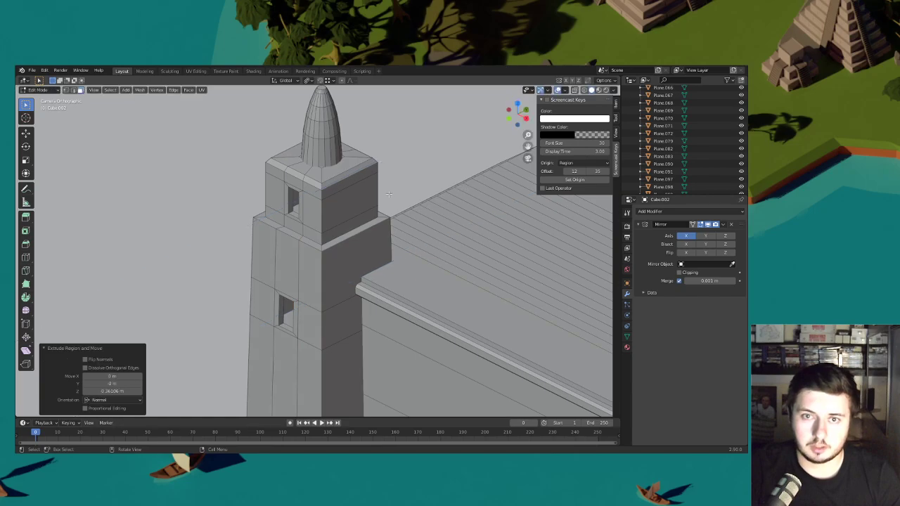
left_click(598, 90)
- Examine the tower windows from another angle and compare the towers with the reference castle in camera view
middle_click_drag(468, 168, 453, 193)
scroll(428, 181, "up", 6)
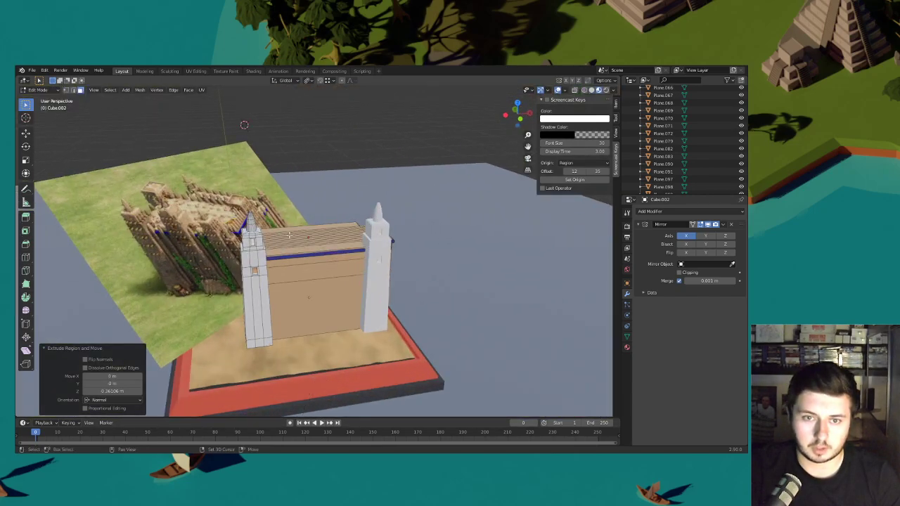
middle_click_drag(299, 232, 371, 241, "shift")
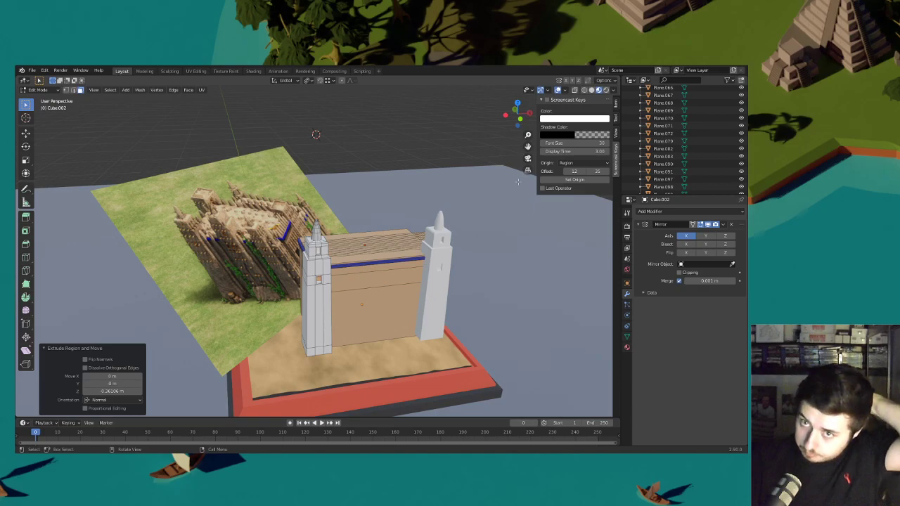
key("KP_0")
scroll(390, 271, "down", 5)
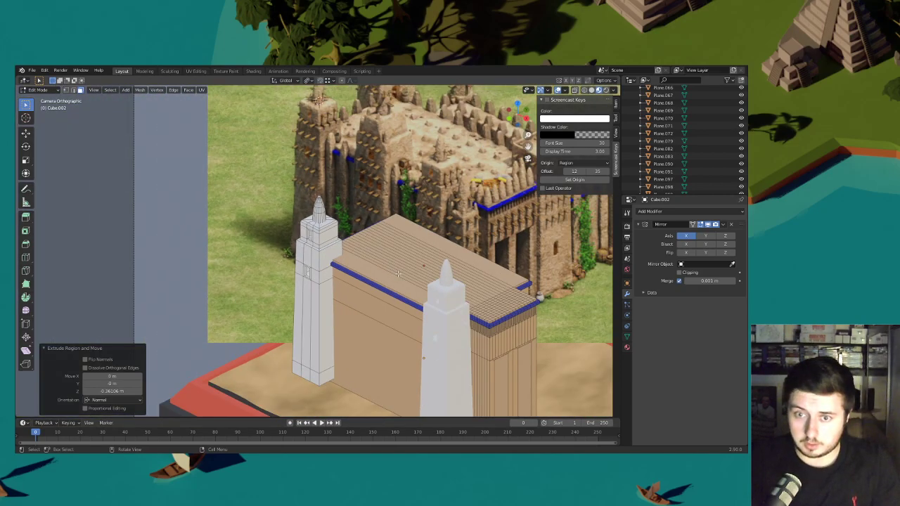
scroll(376, 250, "up", 3)
middle_click_drag(374, 246, 306, 244, "shift")
scroll(349, 233, "down", 1)
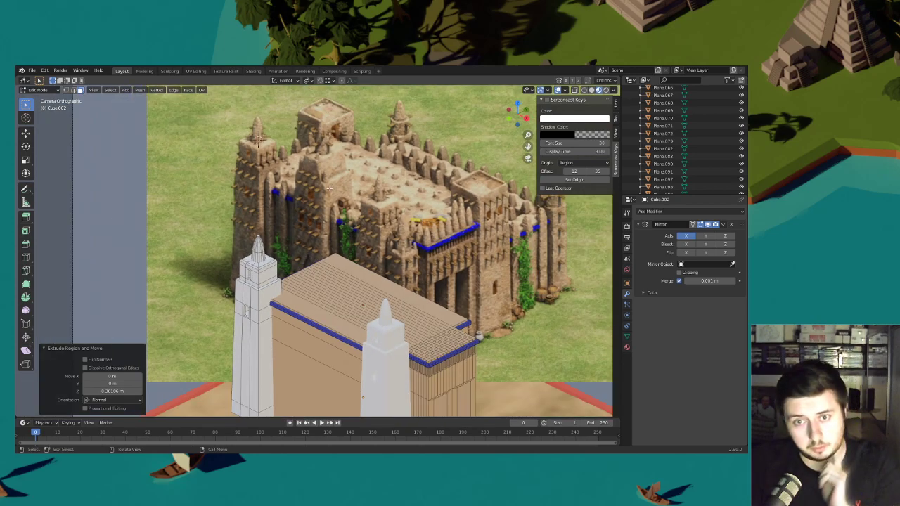
scroll(299, 250, "down", 2)
scroll(365, 236, "up", 3)
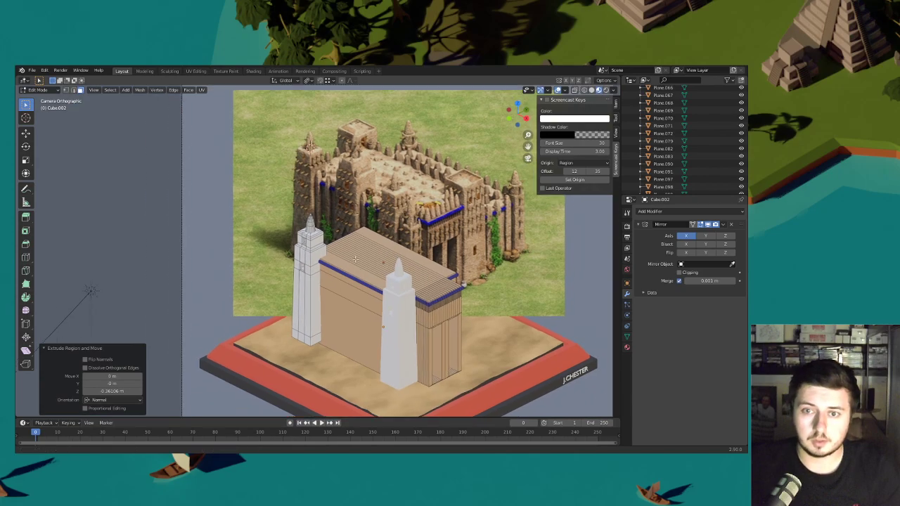
middle_click_drag(365, 237, 359, 278, "shift")
scroll(359, 278, "up", 1)
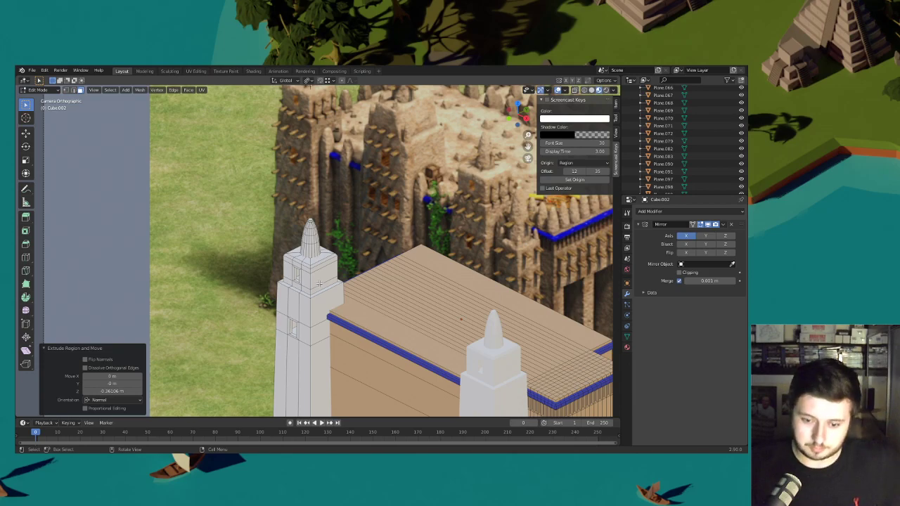
scroll(367, 268, "down", 3)
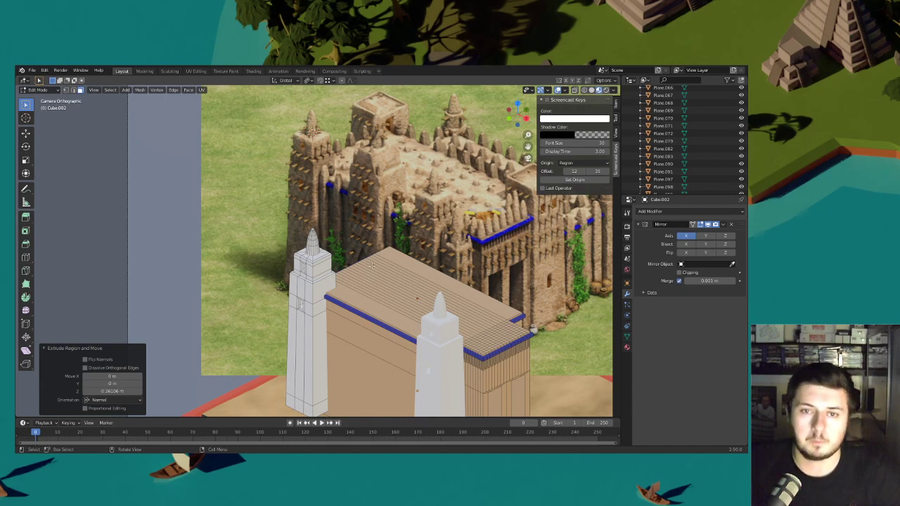
- Slim the tower's finial by scaling it to about 0.86 along X and Y, and clear the selection
scroll(372, 246, "up", 2)
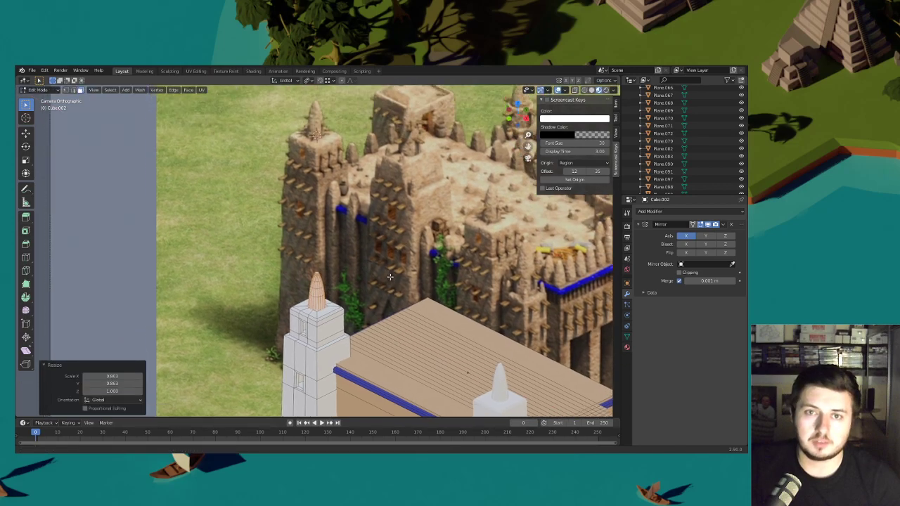
middle_click_drag(390, 277, 397, 258, "shift")
left_click(400, 265)
scroll(402, 267, "down", 2)
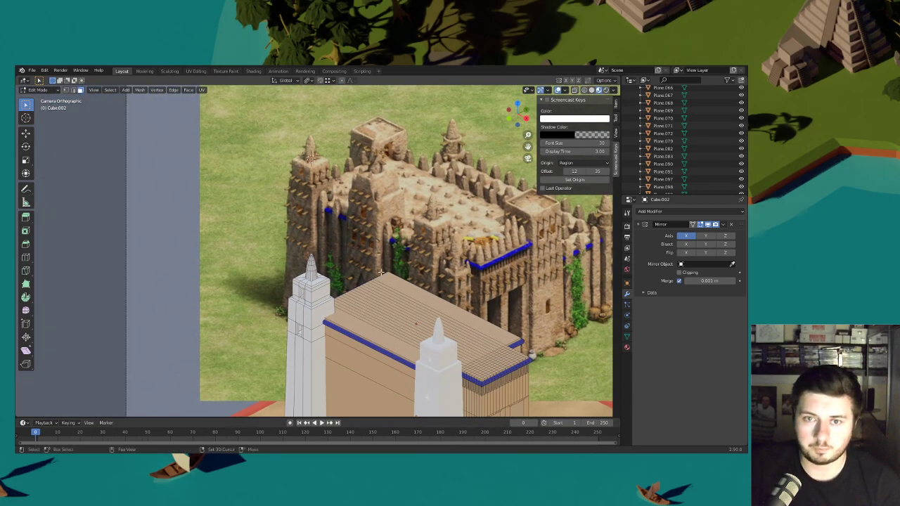
middle_click_drag(365, 273, 350, 247)
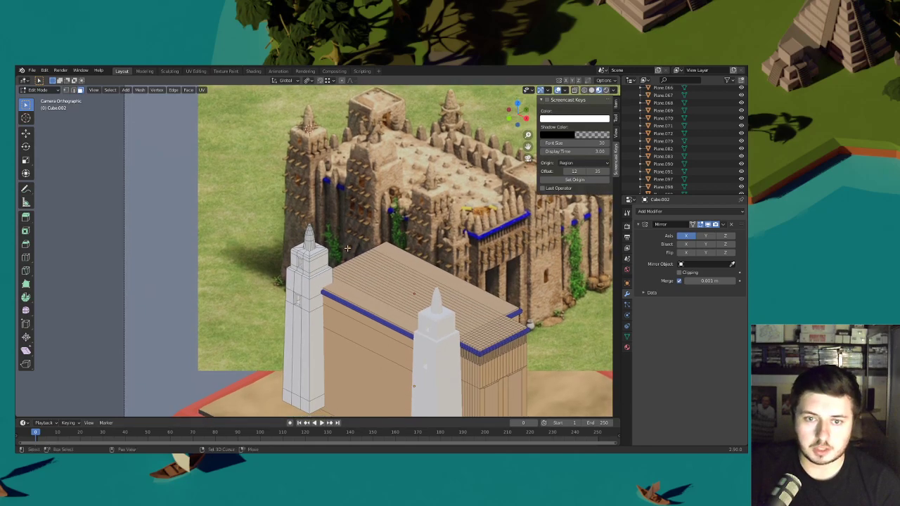
- Add six evenly spaced horizontal loop cuts to the tower's lower shaft and a single one just below its ledge
middle_click_drag(314, 300, 333, 244, "shift")
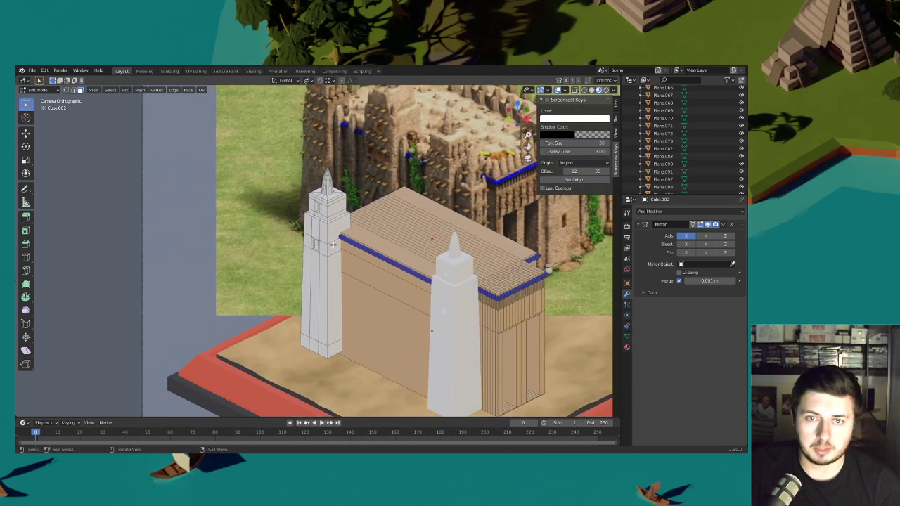
scroll(324, 277, "up", 3)
key("ctrl+r")
scroll(327, 283, "up", 4)
left_click(327, 283)
right_click(328, 284)
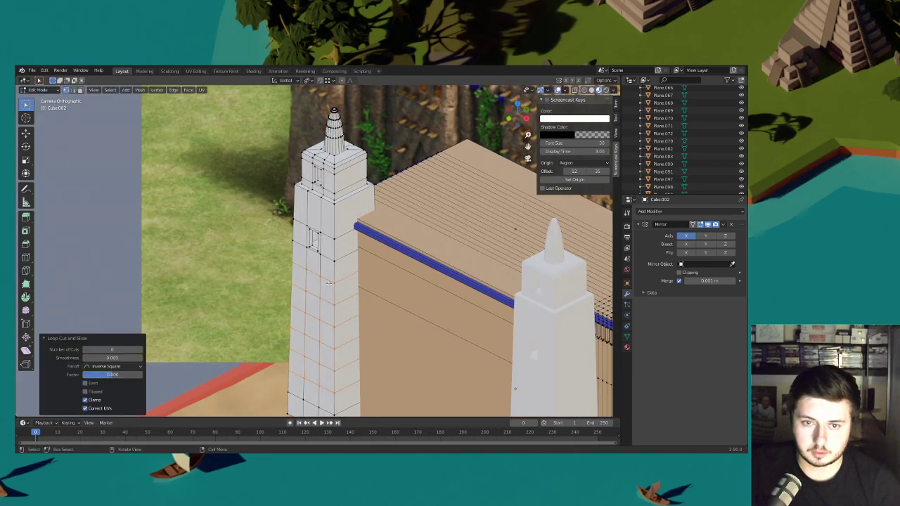
middle_click_drag(354, 276, 352, 248, "shift")
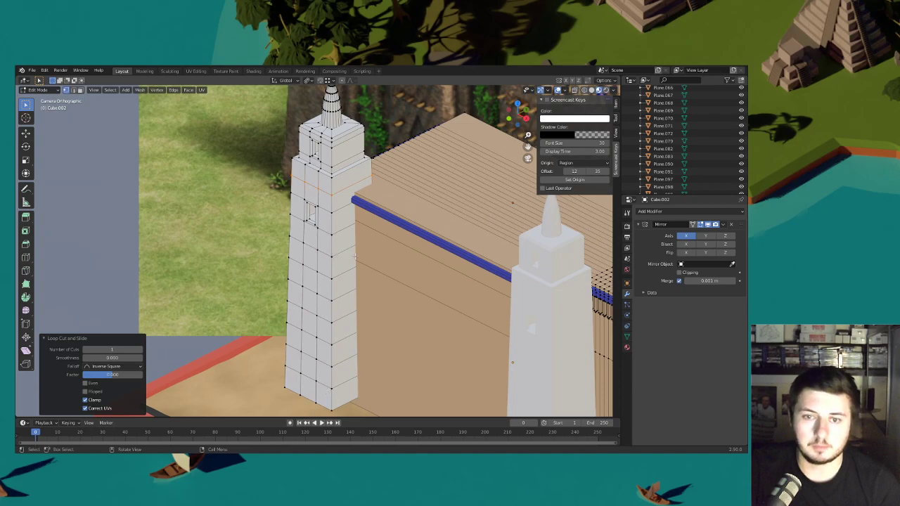
- Add further loop cuts that subdivide the tower's front faces vertically and its upper block horizontally
key("ctrl+r")
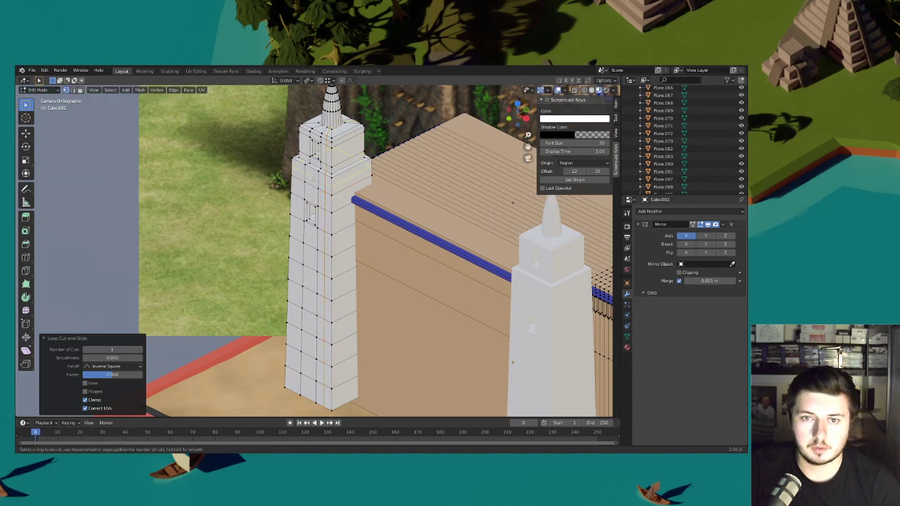
scroll(309, 178, "up", 5)
left_click(299, 178)
right_click(299, 177)
middle_click_drag(381, 155, 359, 185, "shift")
key("ctrl+r")
left_click(359, 196)
right_click(359, 195)
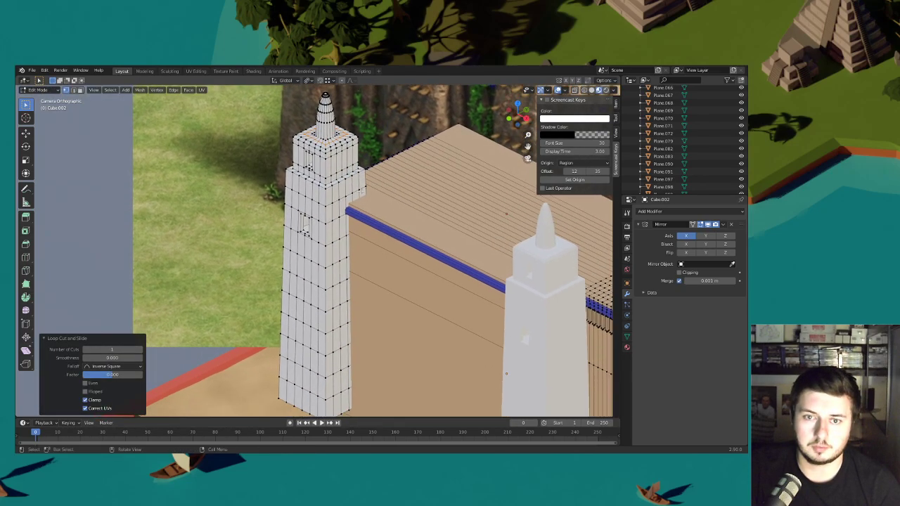
- Bevel a segment of the shaft's front corner edge near the lower window and move its top vertex up along local Z
scroll(317, 250, "up", 2)
left_click(329, 243)
left_click(329, 275, "shift")
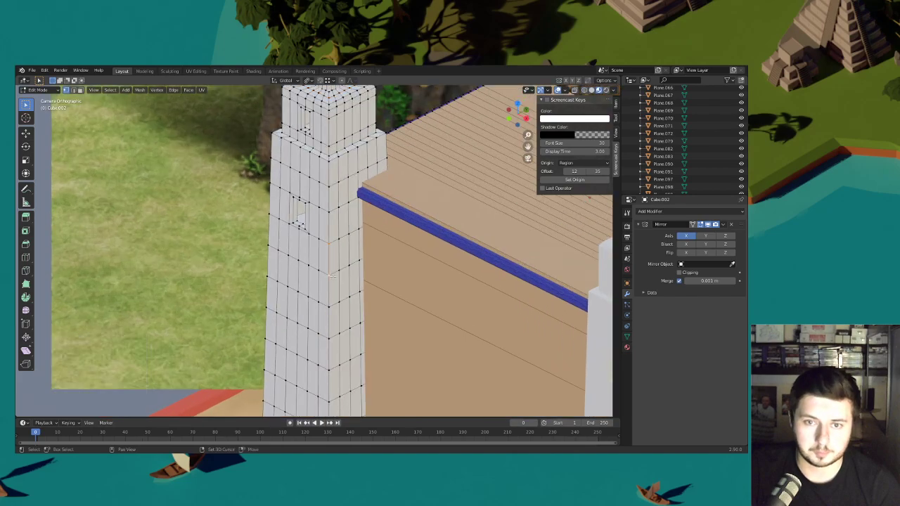
key("ctrl+b")
left_click(374, 235)
left_click(329, 239)
key("g")
key("z")
key("z")
left_click(328, 226)
middle_click_drag(356, 307, 350, 330, "shift")
- Bevel the front corner of the tower's ledge and lower the corner vertex about 0.03 m along local Z
left_click(323, 188)
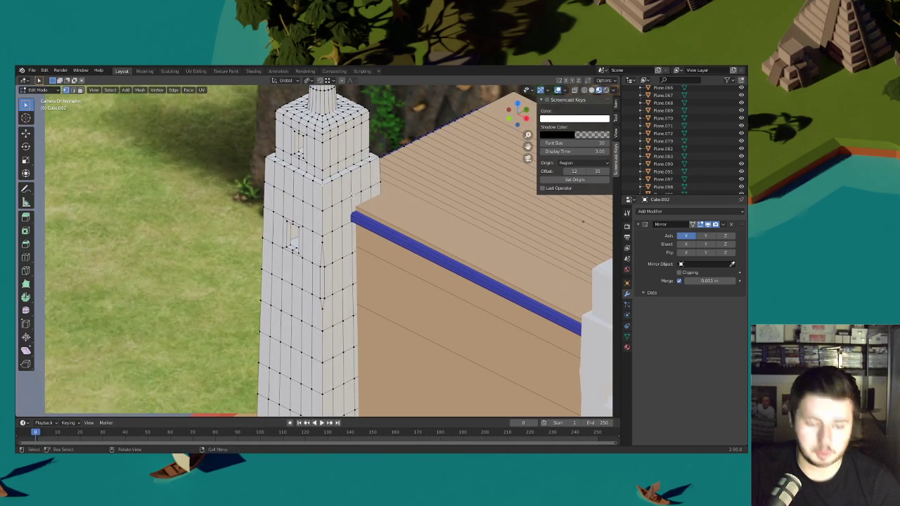
key("ctrl+v")
key("Escape")
key("ctrl+b")
left_click(364, 190)
left_click(321, 186)
key("g")
key("z")
key("z")
left_click(321, 191)
- Try sliding the ledge's front corner vertex along its edge, and undo the slide
key("g")
key("g")
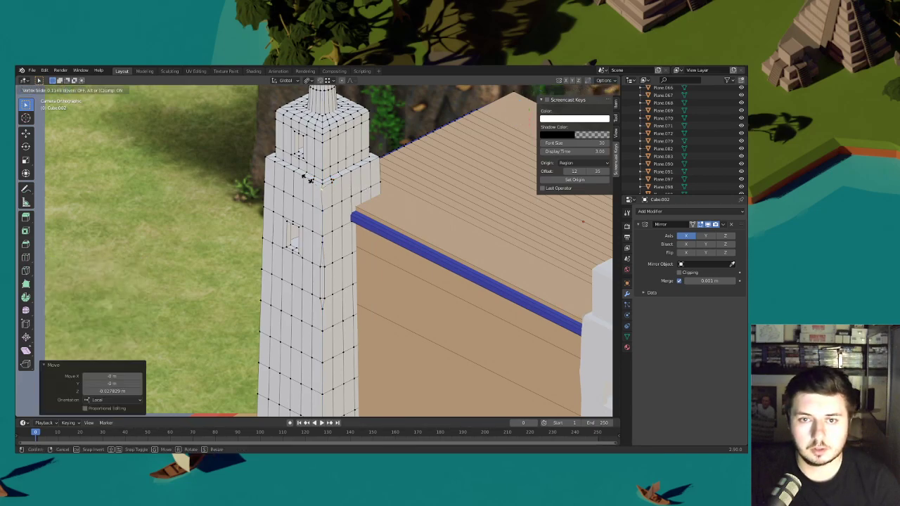
left_click(338, 188)
key("ctrl+z")
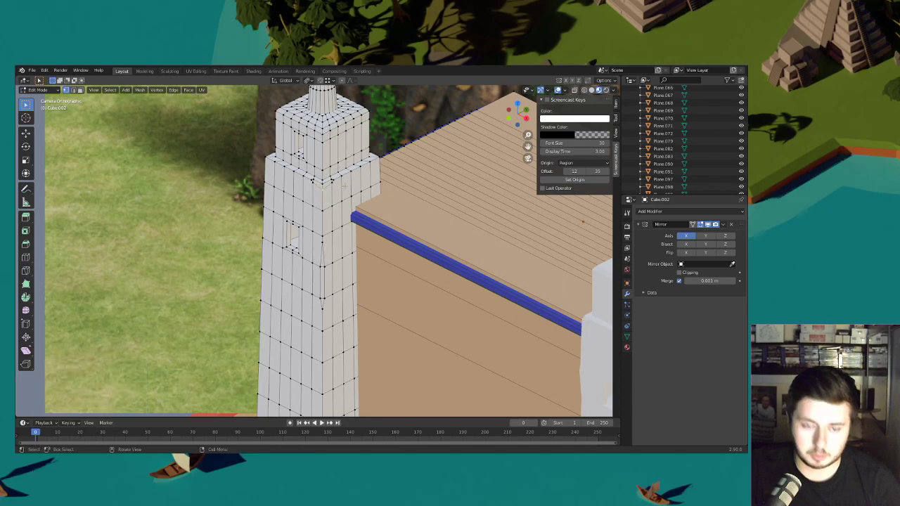
- Slide the vertices around the ledge's front corner slightly along their edges to soften the corner
key("g")
key("g")
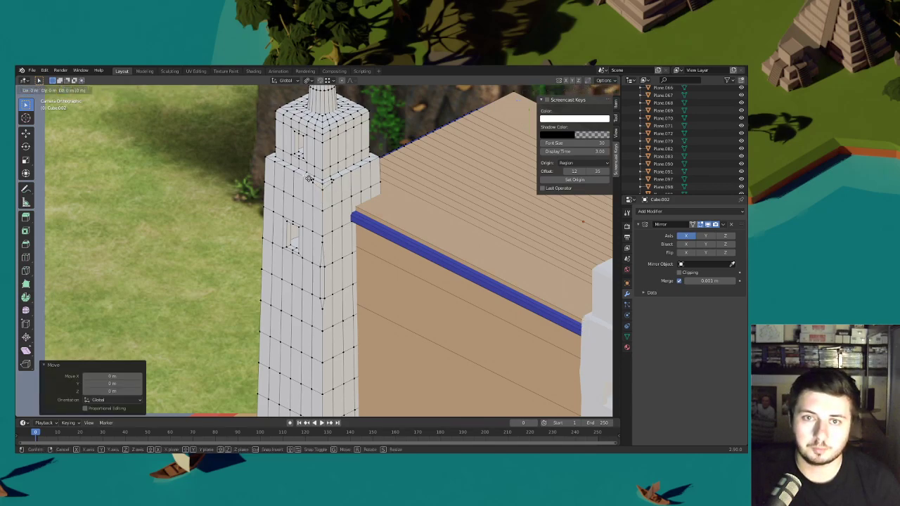
left_click(310, 180)
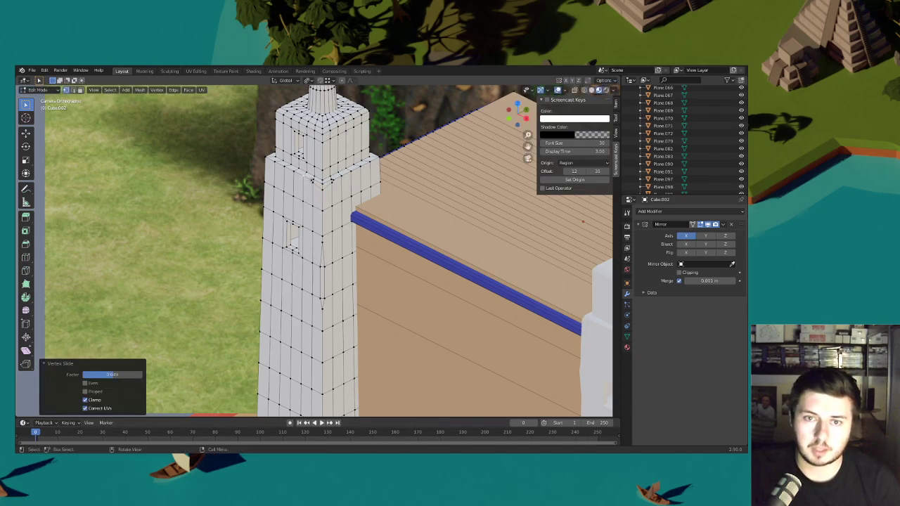
left_click(322, 183)
key("g")
key("g")
left_click(327, 184)
left_click(336, 179)
key("g")
key("g")
left_click(367, 199)
- Chamfer the ledge's corner beside the castle roof with a vertex bevel, redoing it with a different width
left_click(378, 160)
key("ctrl+shift+b")
left_click(404, 167)
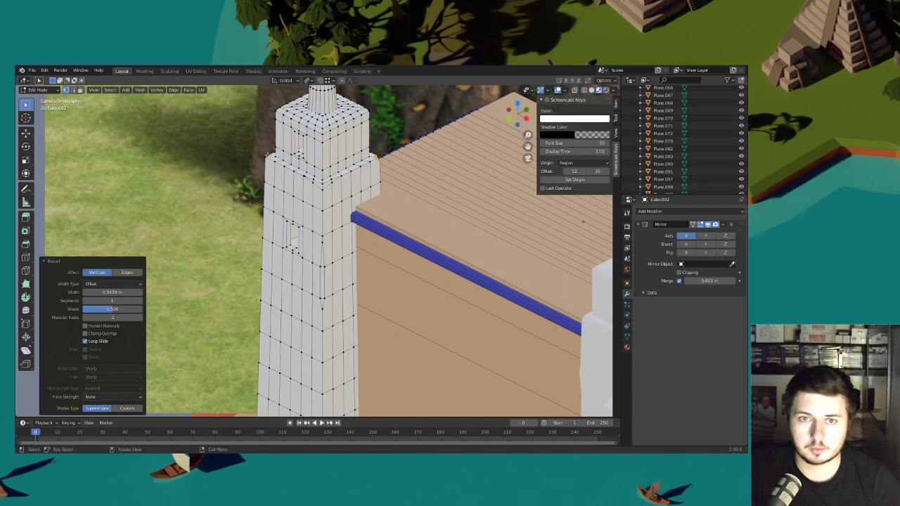
key("ctrl+z")
key("ctrl+shift+b")
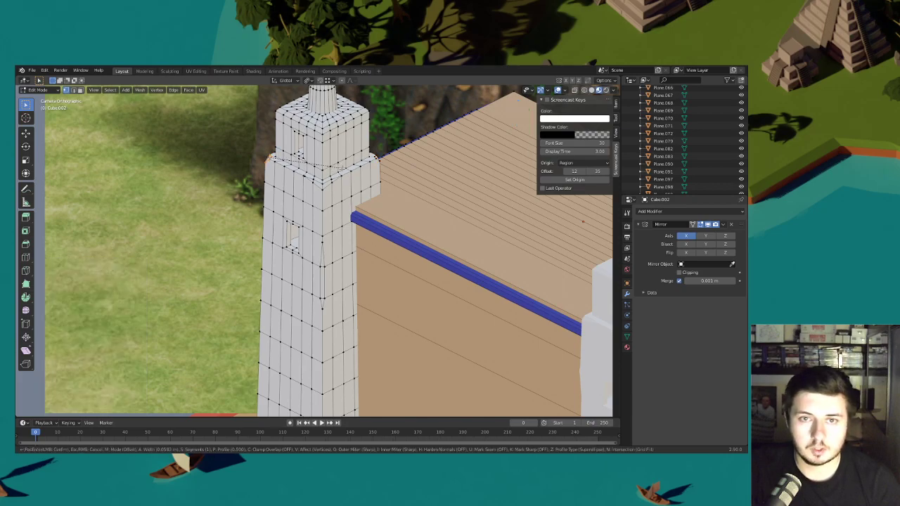
left_click(341, 168)
- Bevel the ledge's outer corner on the grass side and slide its vertices along their edges to match the opposite corner
left_click(273, 154)
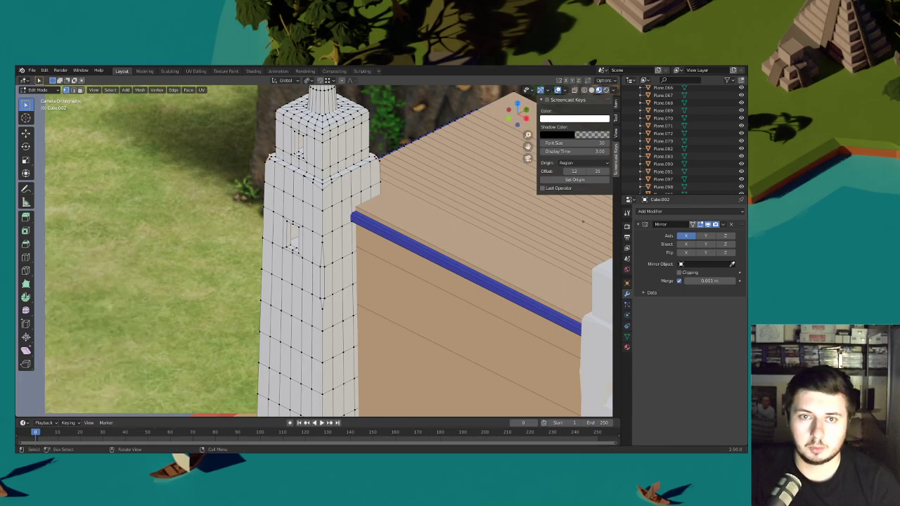
key("shift+v")
left_click(298, 153)
middle_click_drag(299, 153, 271, 171)
key("ctrl+b")
left_click(287, 179)
left_click(255, 164)
key("g")
left_click(257, 165)
left_click(258, 165)
key("g")
left_click(327, 198)
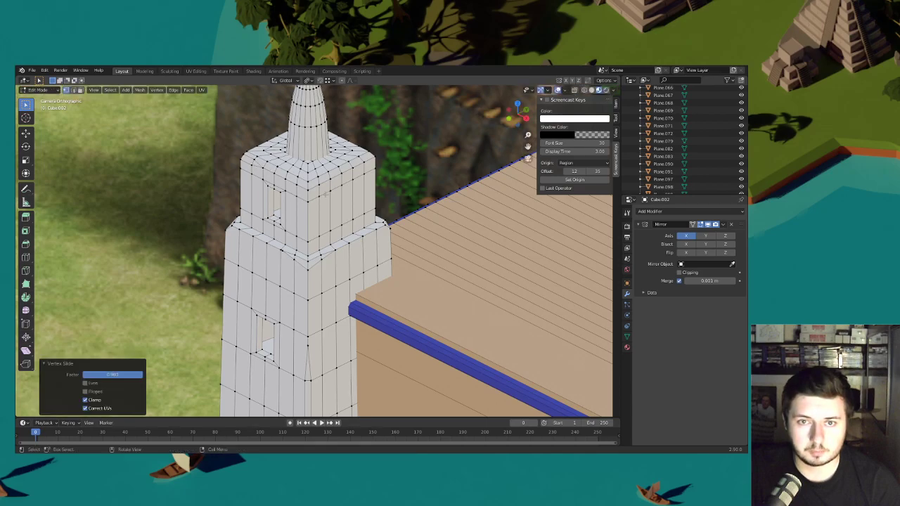
- Bevel the top segment of the upper block's front corner edge about 0.02 m and slide its end vertices into a taper
left_click(308, 188)
key("ctrl+shift+b")
left_click(353, 200)
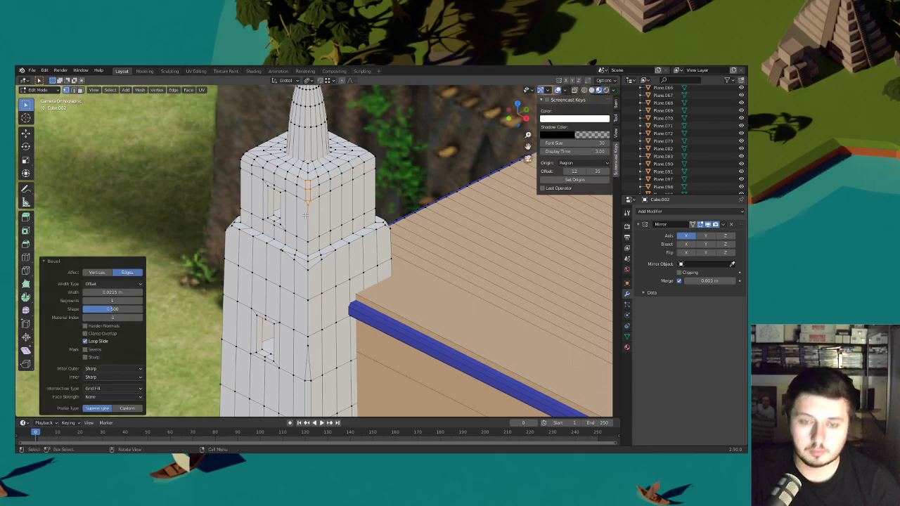
key("shift+v")
left_click(309, 223)
key("shift+v")
left_click(358, 184)
- Bevel the upper block's top corner beside the castle roof and slide the new vertices along their edges
left_click(374, 159)
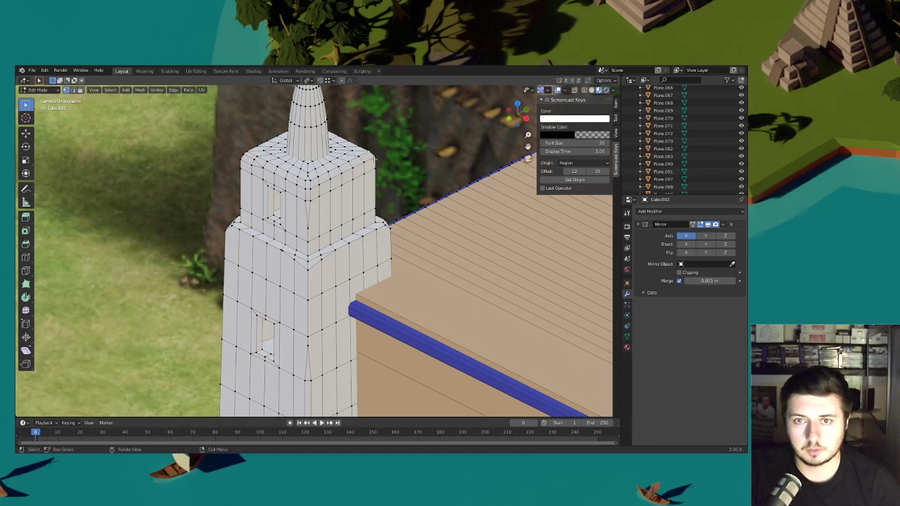
key("ctrl+b")
left_click(393, 176)
key("g")
key("g")
left_click(377, 190)
left_click(366, 151)
key("g")
key("g")
left_click(380, 165)
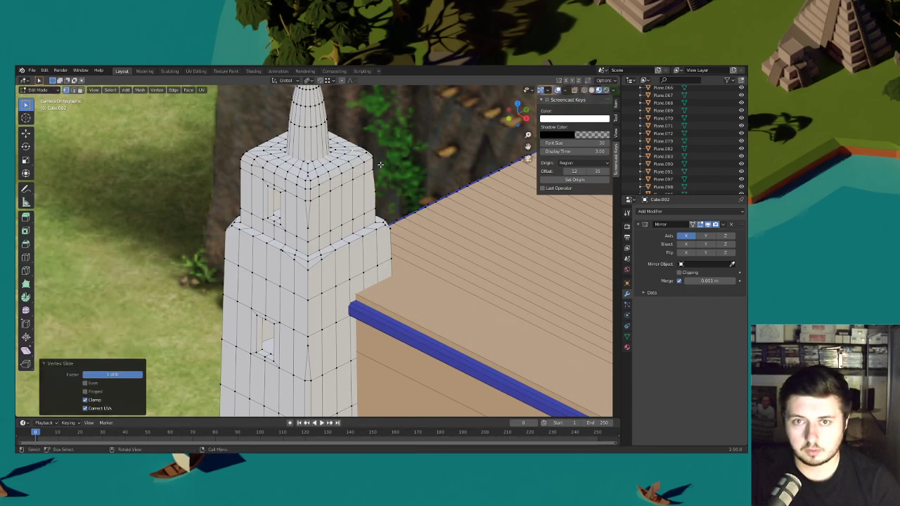
scroll(385, 182, "down", 3)
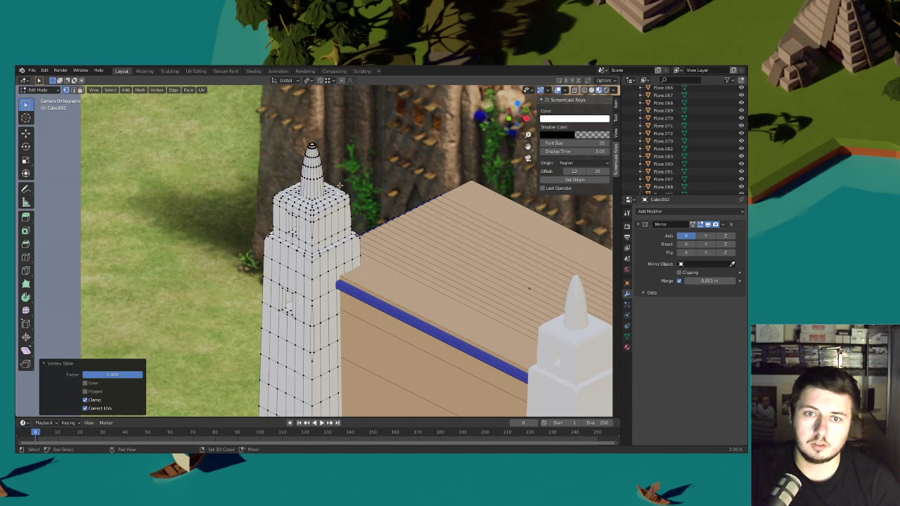
- Shift the upper block's top corner vertices on the grass side inward horizontally, with Z locked, and clear the selection
middle_click_drag(339, 185, 272, 217)
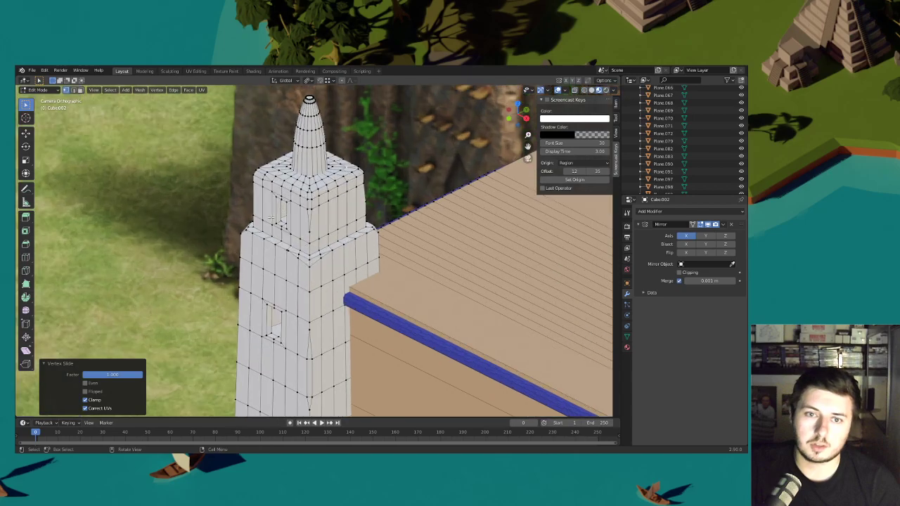
left_click(257, 174)
left_click(252, 170, "shift")
key("g")
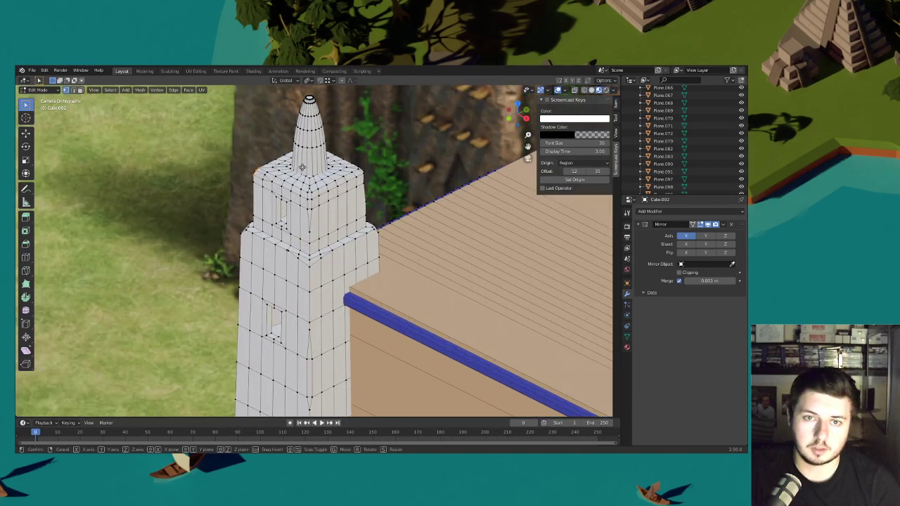
key("shift+z")
left_click(303, 167)
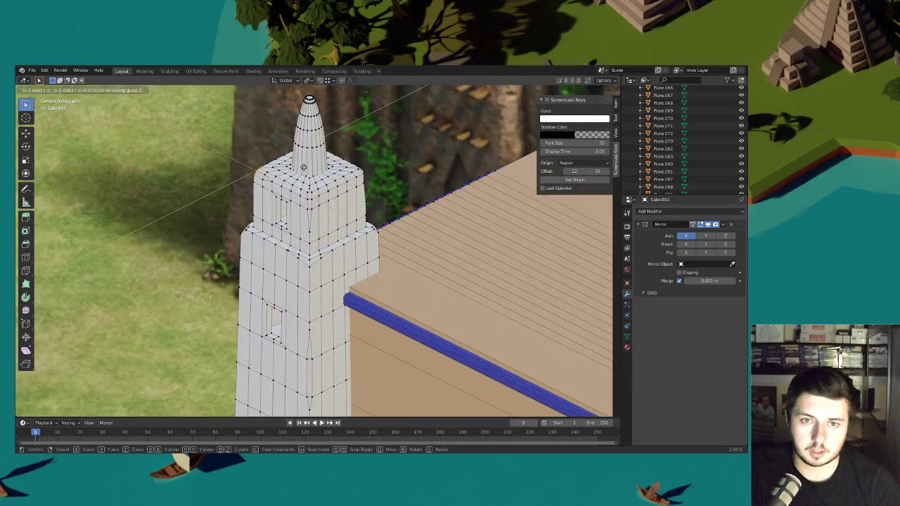
left_click(253, 170, "shift")
key("g")
key("shift+z")
left_click(308, 172)
left_click(398, 187)
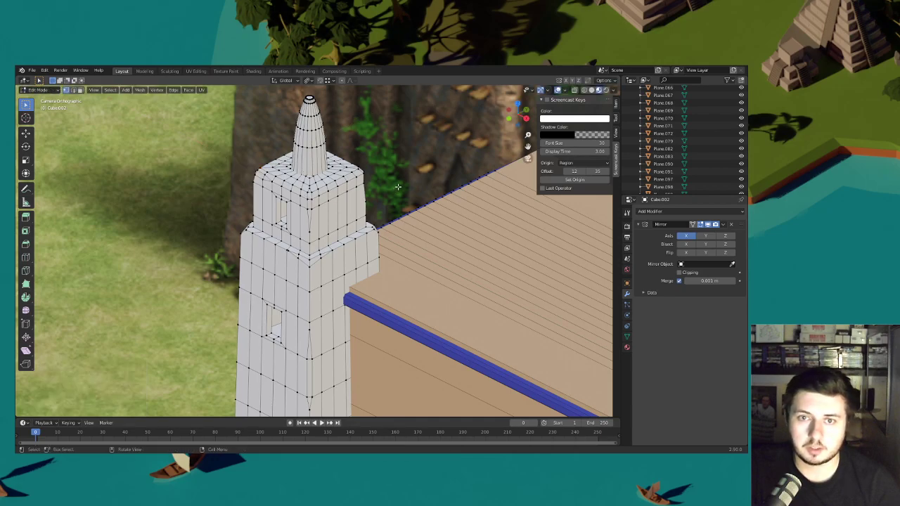
- Adjust individual vertices on the upper block's top on the window side by small moves along Z
scroll(398, 187, "down", 4)
scroll(274, 212, "up", 5)
left_click(275, 212)
key("g")
key("z")
left_click(279, 215)
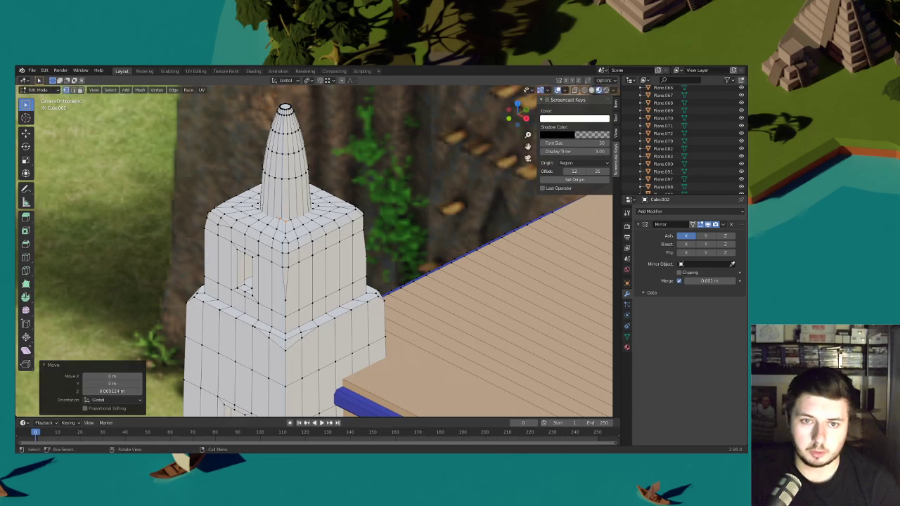
left_click(257, 205)
key("g")
key("z")
left_click(247, 196)
- Try moving the box-selected vertices near the finial's base along Z, and undo the move
left_click_drag(332, 203, 300, 213)
key("g")
key("z")
left_click(313, 194)
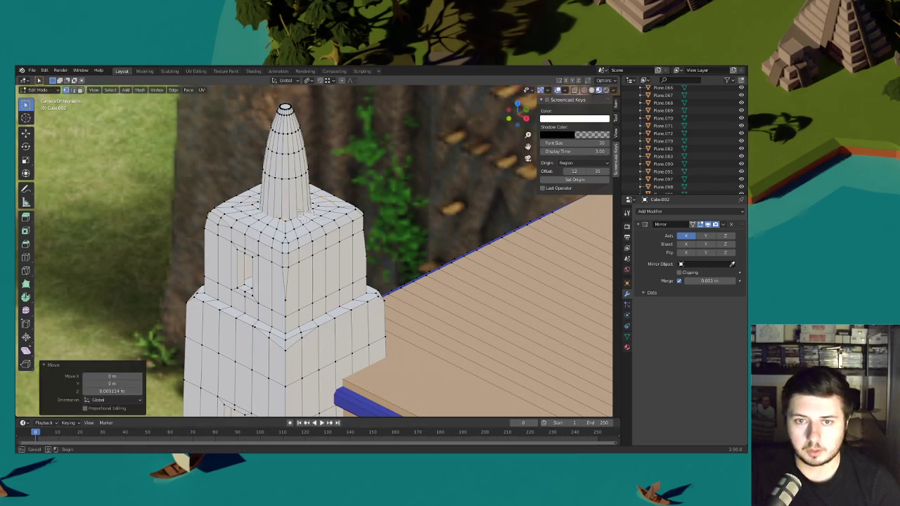
key("g")
key("z")
left_click(299, 209)
key("ctrl+z")
key("z")
key("Escape")
- Select the vertices in front of the finial's base and move them about 0.011 m along Z
left_click_drag(306, 217, 286, 209)
key("z")
key("Escape")
key("g")
key("z")
left_click(287, 208)
scroll(318, 241, "down", 2)
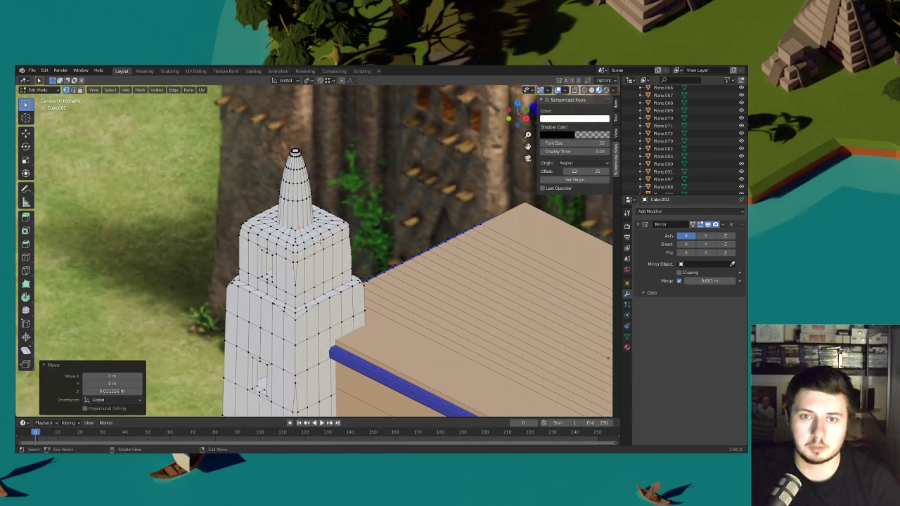
- Move vertices on the upper block's castle-facing side slightly along Z and X to make the face uneven
left_click_drag(325, 250, 310, 237)
key("g")
key("z")
left_click(316, 240)
key("g")
key("x")
left_click(339, 251)
middle_click_drag(332, 272, 334, 240, "shift")
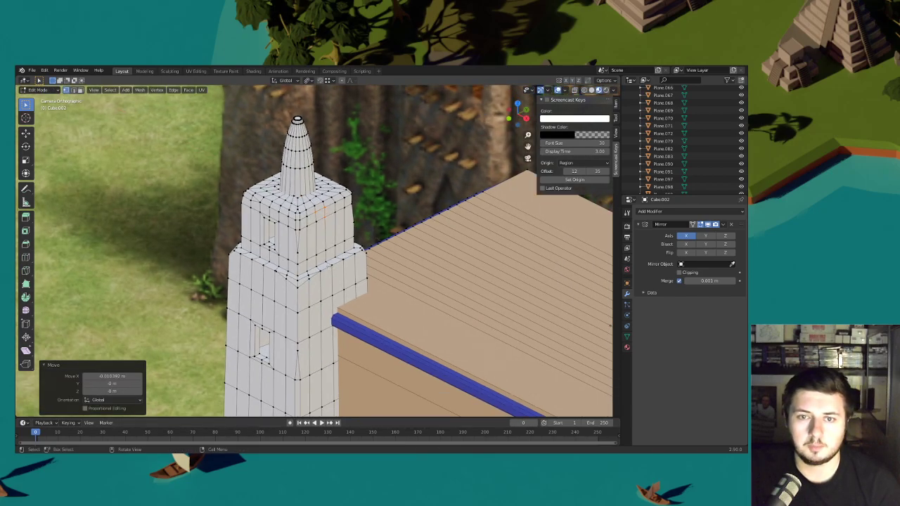
key("g")
key("x")
left_click(335, 271)
- Compare the softened tower with the corner tower of the reference castle
scroll(405, 199, "down", 2)
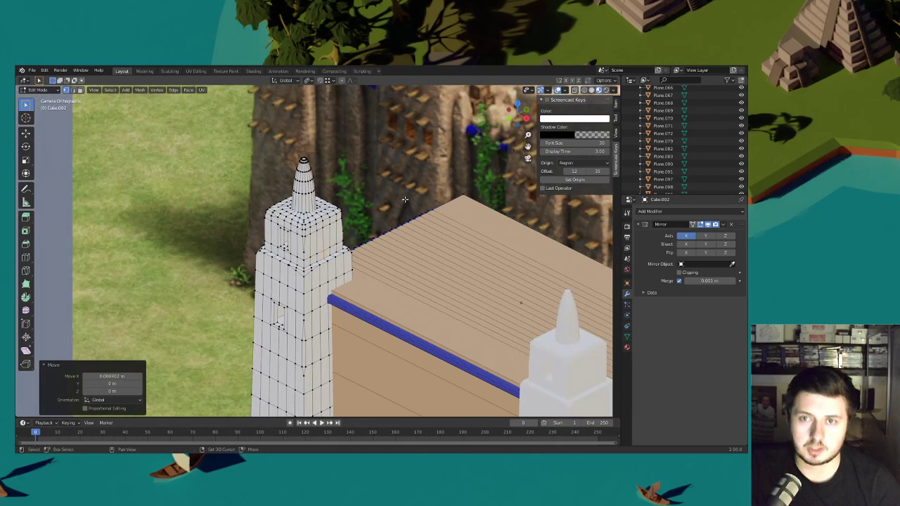
middle_click_drag(406, 199, 378, 260, "shift")
scroll(379, 261, "down", 3)
middle_click_drag(367, 209, 364, 232, "shift")
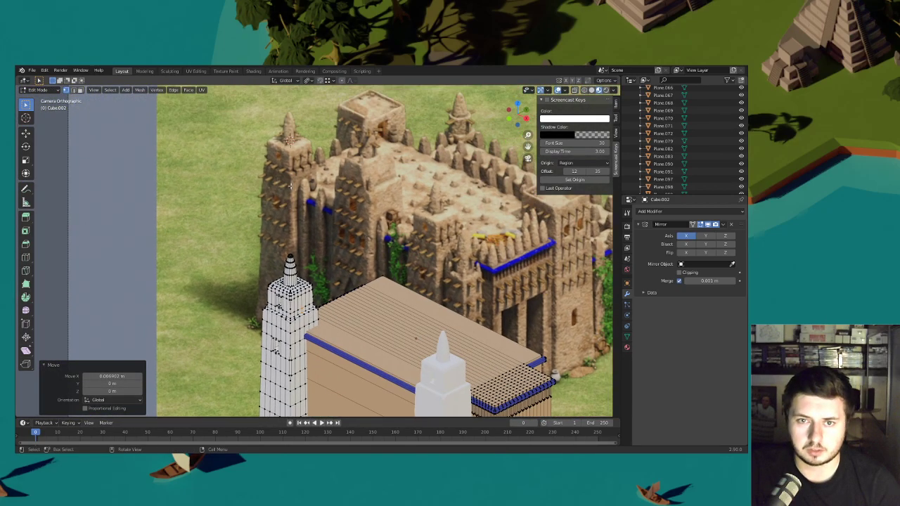
scroll(350, 221, "up", 1)
middle_click_drag(330, 268, 321, 243, "shift")
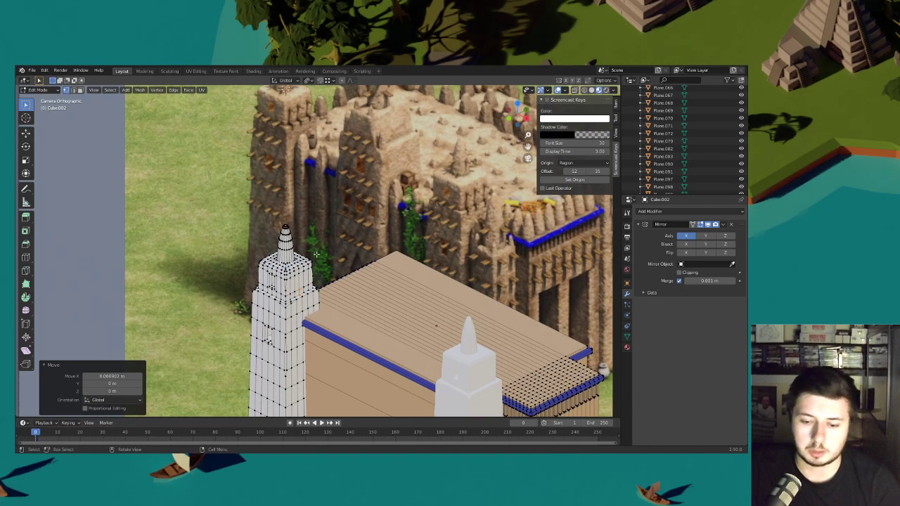
- Bevel the front corner edge just below the ledge about 0.02 m and slide its lower and upper vertices to lengthen the chamfer
scroll(317, 246, "up", 6)
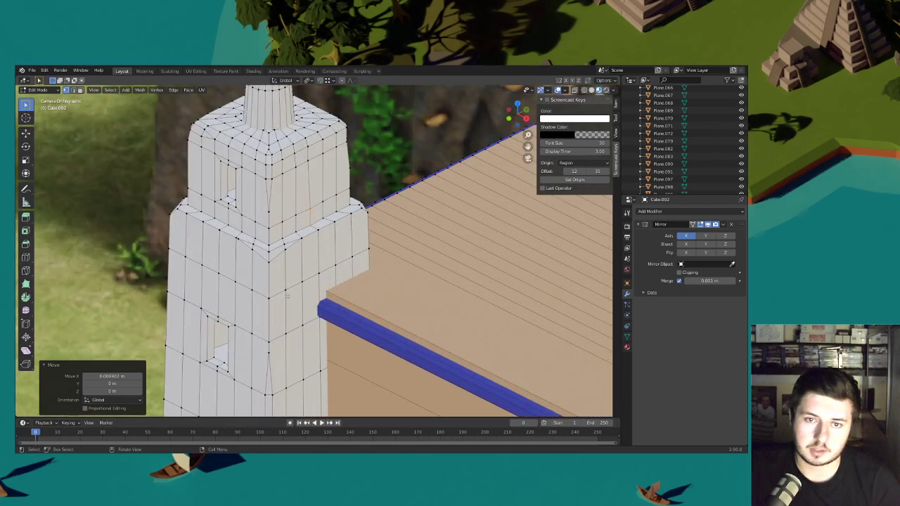
left_click(287, 296)
key("ctrl+b")
left_click(302, 290)
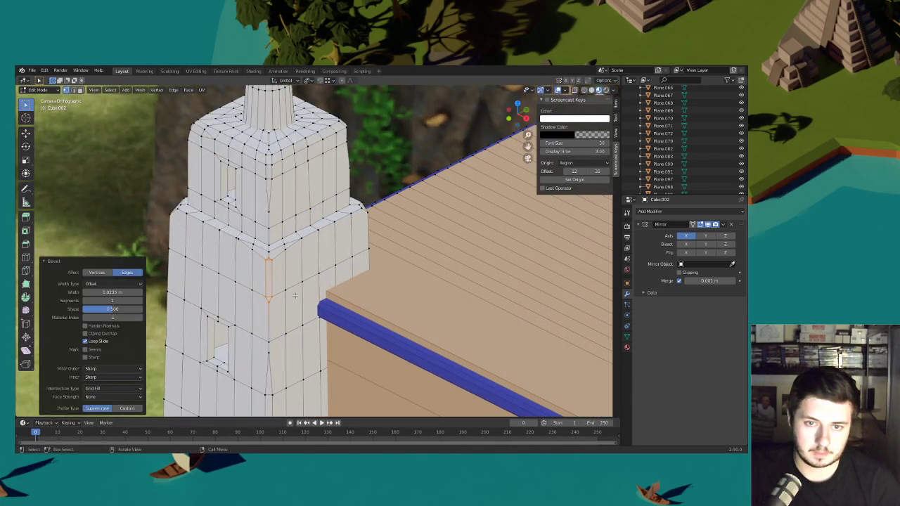
left_click(269, 305)
key("g")
key("g")
left_click(272, 341)
left_click(268, 257)
key("g")
key("g")
left_click(270, 249)
middle_click_drag(173, 267, 249, 236, "shift")
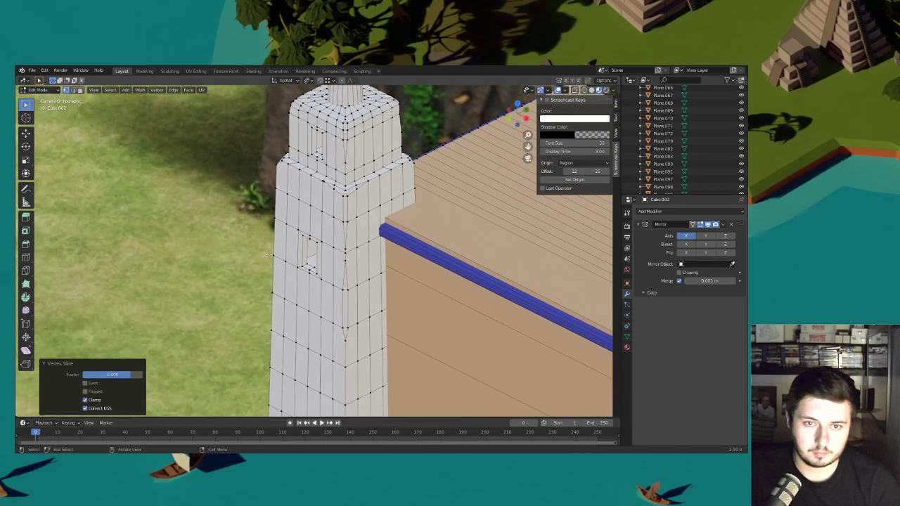
- Bevel the tower's grass-side outer edge beside the lower window and slide the chamfer's upper vertex along the edge
left_click(269, 255)
left_click(270, 292, "shift")
key("ctrl+b")
left_click(342, 291)
left_click(273, 249)
key("g")
key("g")
left_click(272, 239)
- Slide the lower vertices of the grass-side chamfer to make it taper unevenly
left_click(269, 338)
key("g")
key("g")
left_click(272, 332)
left_click(292, 333)
key("g")
key("g")
left_click(276, 329)
- Bevel the grass-side outer edge near the tower's base, slide its upper vertex, and move a vertex about -0.005 m in X and Y
scroll(304, 252, "down", 8, "shift")
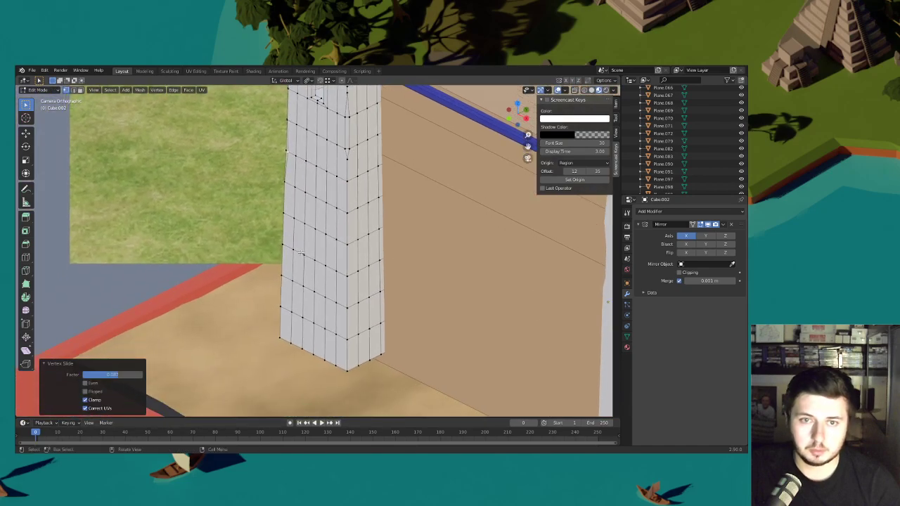
left_click(284, 248)
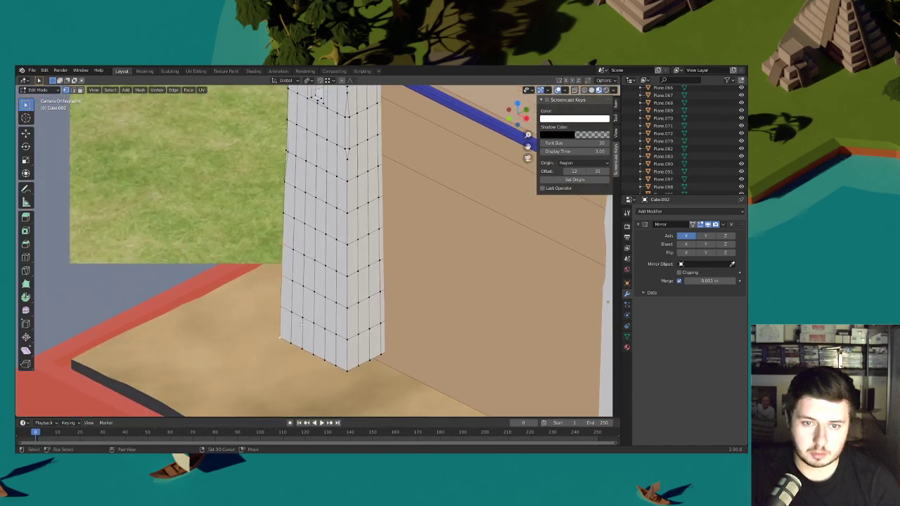
key("ctrl+b")
left_click(352, 307)
left_click(283, 235)
key("shift+v")
left_click(285, 215)
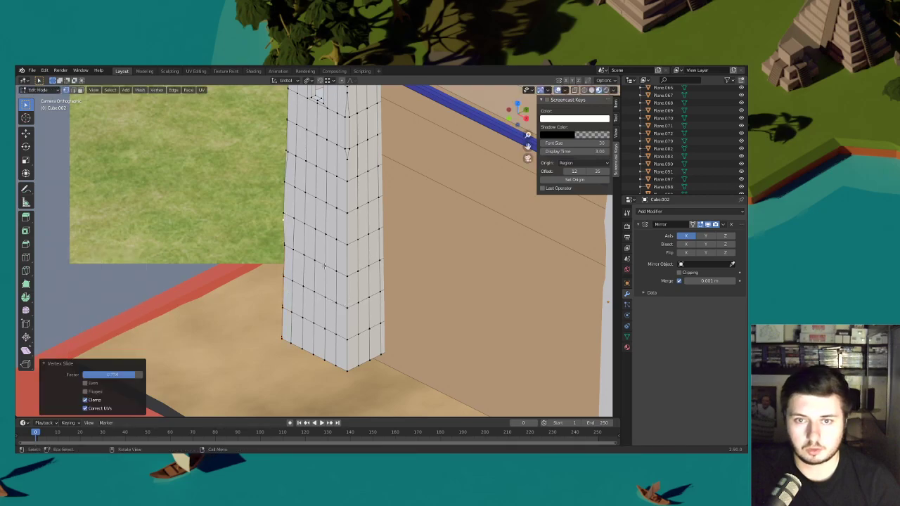
left_click(285, 280)
key("g")
left_click(317, 289)
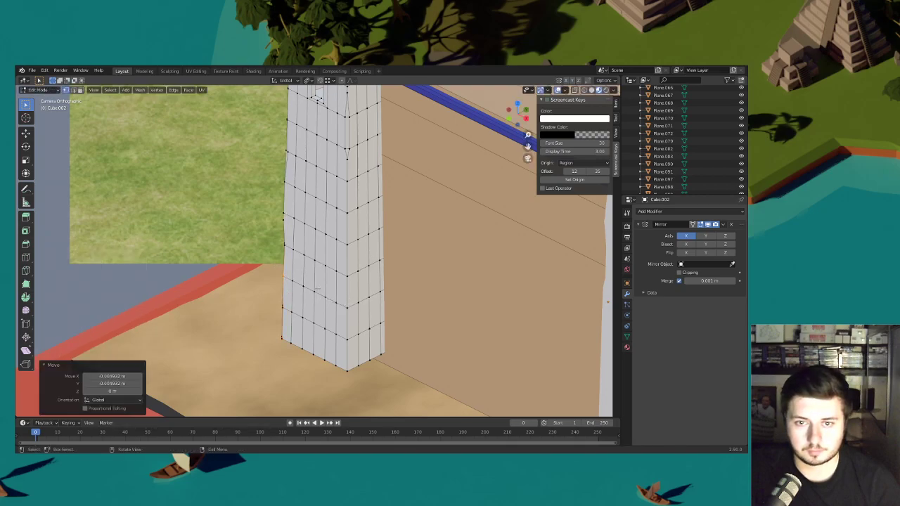
- Bevel the tower's front corner edge near the base about 0.025 m and slide the upper chamfer vertices individually along their edges
left_click(349, 305)
left_click(347, 276, "shift")
key("ctrl+b")
left_click(347, 272)
key("shift+v")
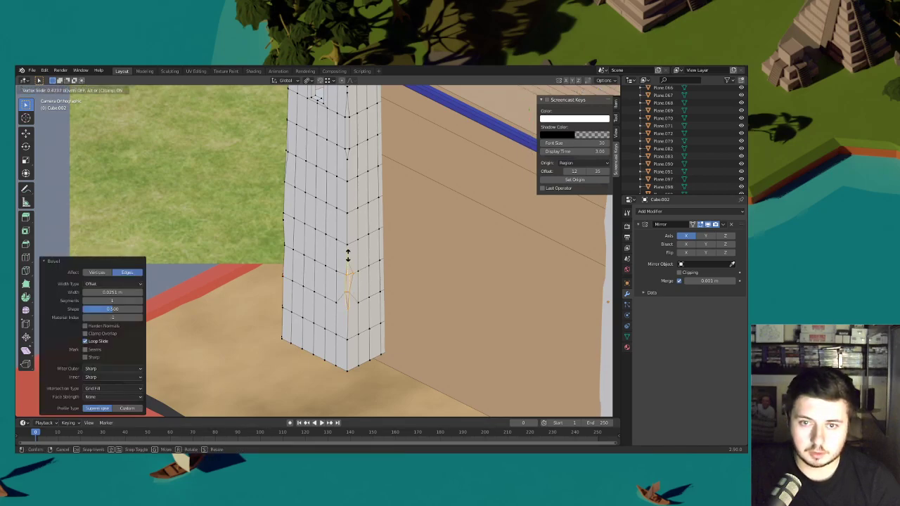
left_click(348, 249)
key("ctrl+z")
key("g")
key("g")
left_click(345, 270)
left_click(350, 275)
key("g")
key("g")
left_click(354, 274)
- Shift the vertices around the front corner, just below the new chamfer and a few rows above it, in the horizontal plane
left_click_drag(350, 315, 333, 295)
key("g")
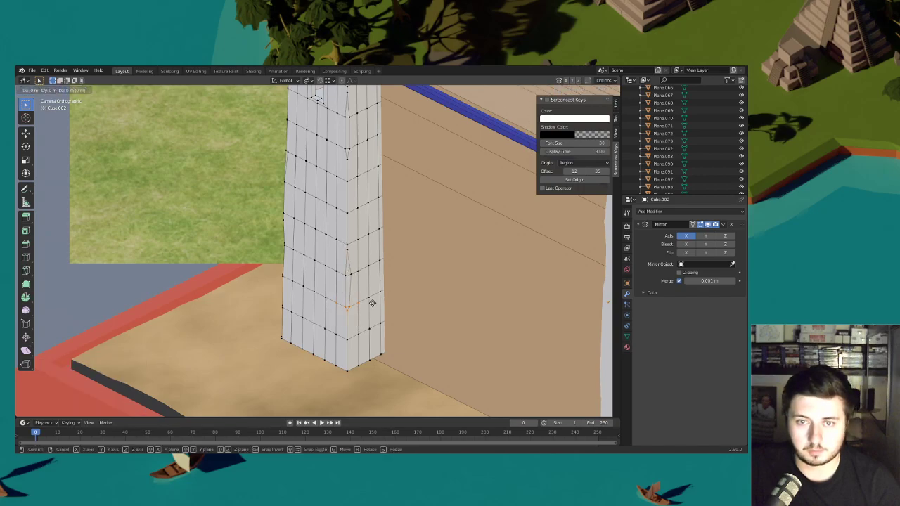
left_click(371, 301)
left_click_drag(364, 217, 336, 183)
key("g")
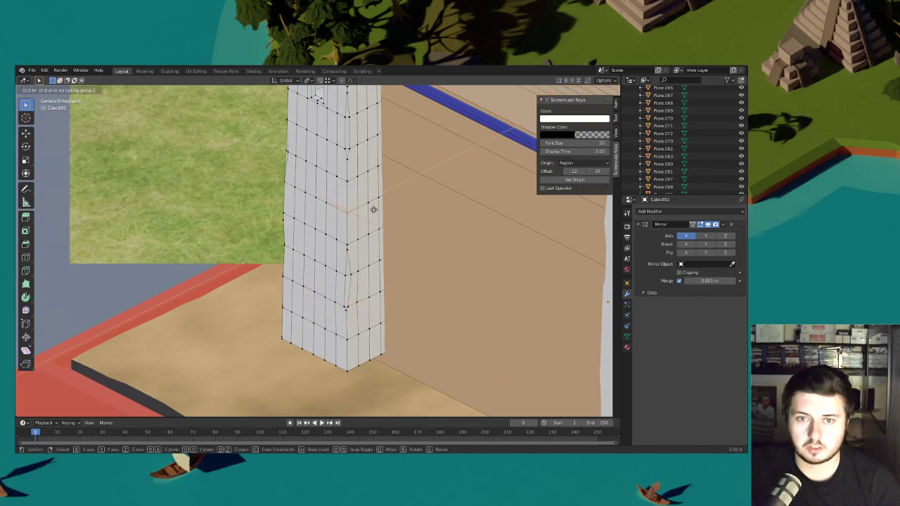
left_click(374, 209)
- Shift two vertex groups on the tower's window-side face horizontally, the lower one about 0.005 m in X and -0.014 m in Y
left_click_drag(330, 242, 306, 217)
key("g")
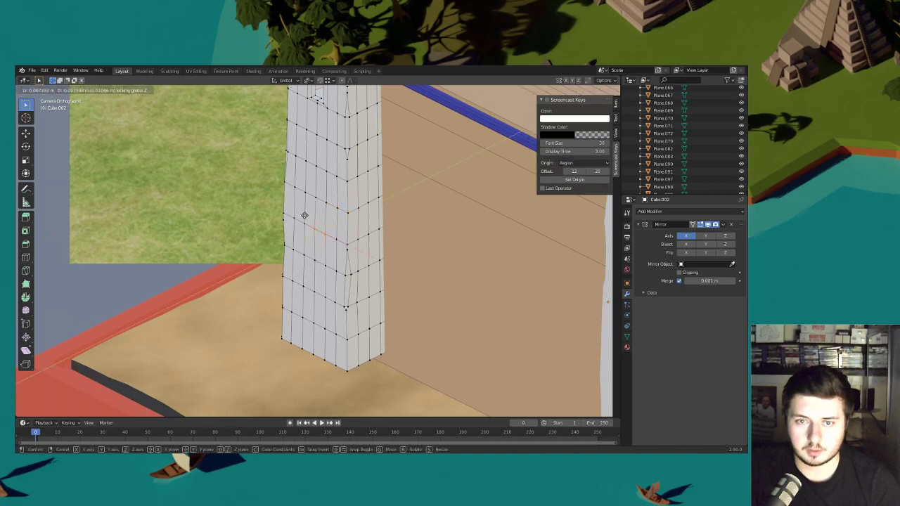
left_click(304, 215)
left_click_drag(328, 332, 309, 287)
key("g")
left_click(303, 296)
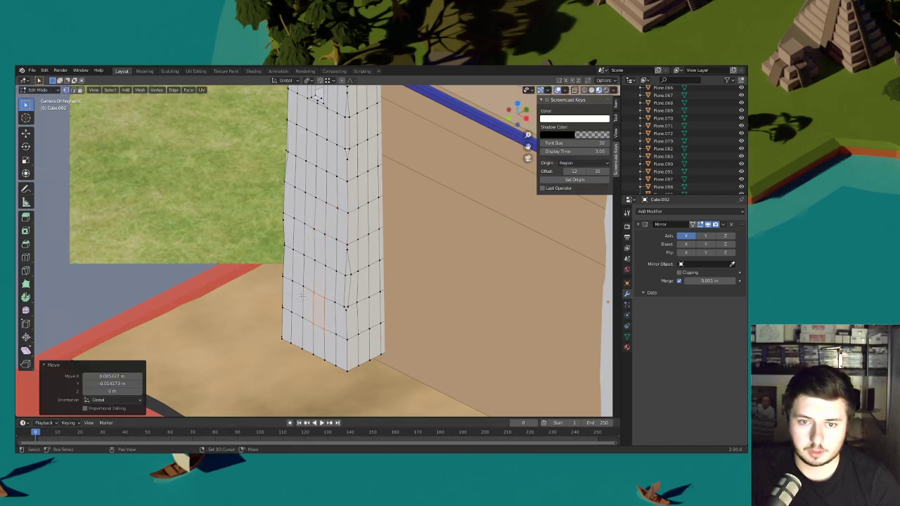
- Move the castle-facing side's vertices near the tower's base horizontally, about 0.0045 m in X and -0.011 m in Y
left_click_drag(378, 369, 364, 342)
key("g")
key("shift+z")
left_click(377, 342)
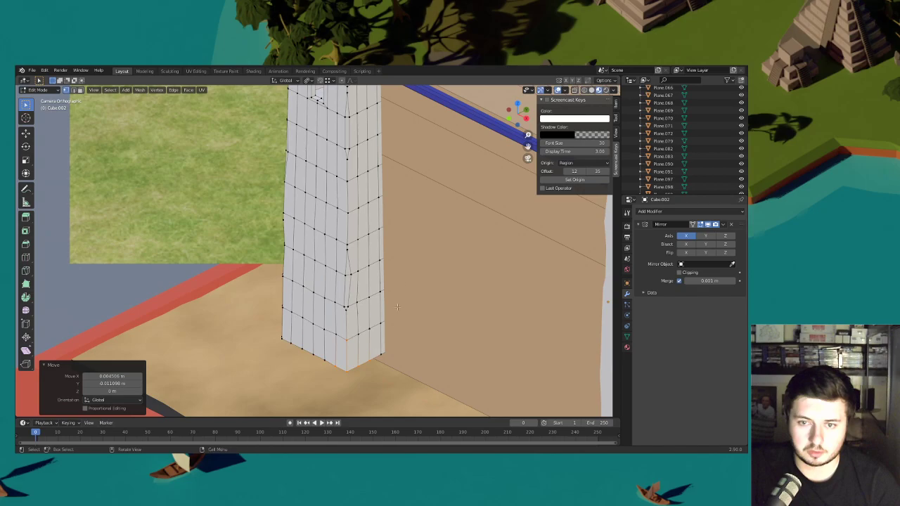
- Shift a vertex row around the front corner horizontally, and the lower window's sill about 0.003 m in X and -0.005 m in Y
middle_click_drag(392, 254, 386, 350, "shift")
left_click_drag(363, 288, 328, 265)
key("g")
key("shift+z")
left_click(383, 287)
left_click_drag(324, 208, 299, 187)
key("g")
key("shift+z")
left_click(298, 195)
- Slide the bottom corner vertex of the upper block's window to make the opening irregular
middle_click_drag(327, 173, 319, 250, "shift")
scroll(319, 251, "up", 3)
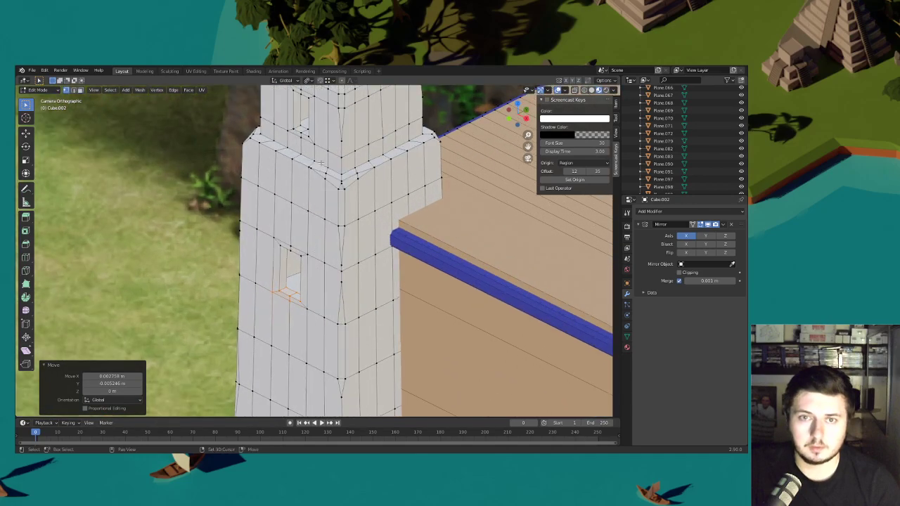
middle_click_drag(310, 176, 312, 235, "shift")
scroll(312, 234, "up", 1)
left_click(299, 182)
key("ctrl+b")
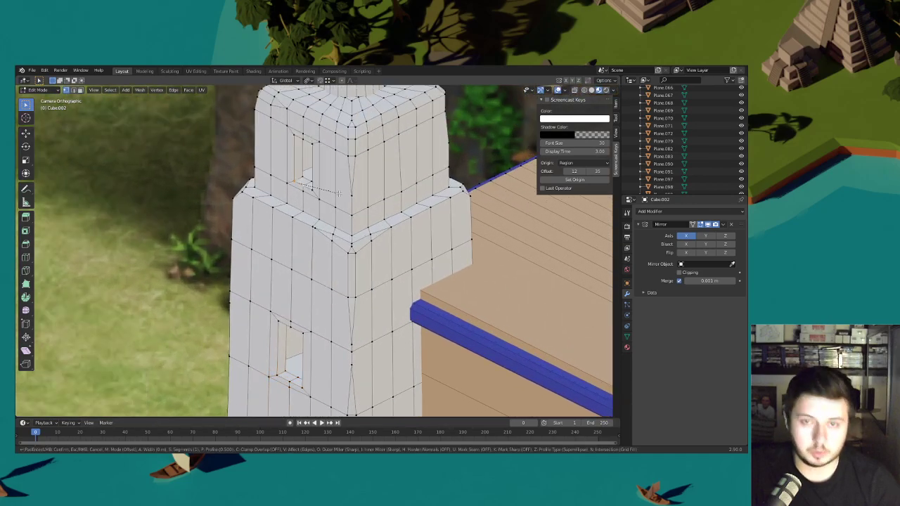
left_click(335, 194)
key("ctrl+z")
key("shift+v")
left_click(295, 177)
- Vertex-bevel the bottom corner of the lower window about 0.0096 m
middle_click_drag(296, 178, 307, 296)
key("ctrl+shift+b")
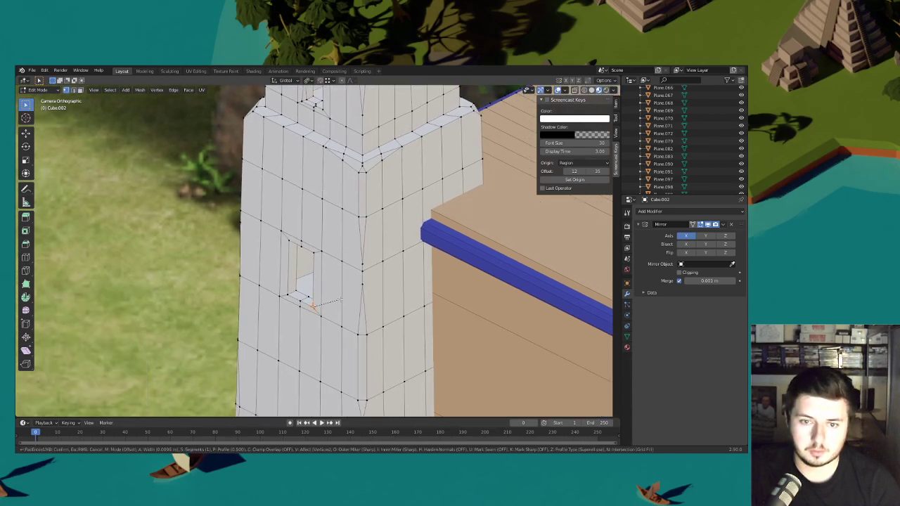
left_click(339, 300)
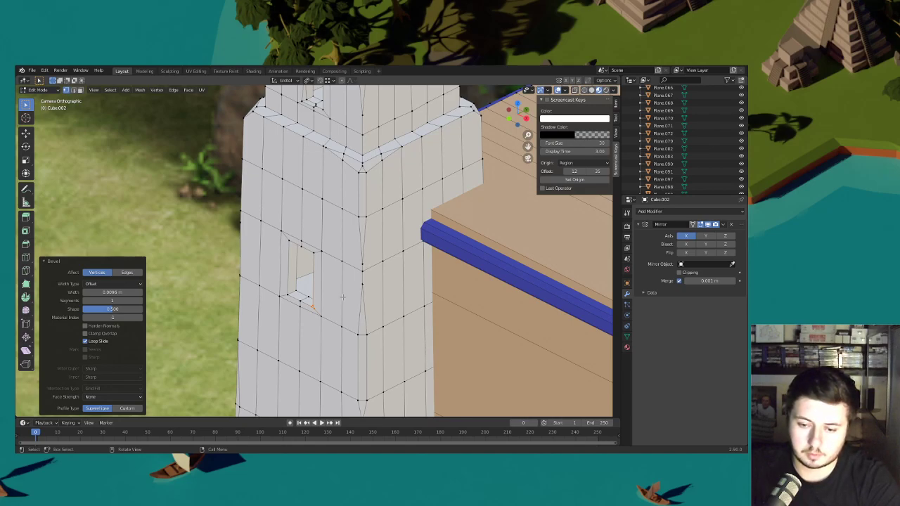
- Scale the finial's top ring, move it slightly along Z, and bevel it about 0.014 m to round the tip
scroll(323, 199, "down", 6)
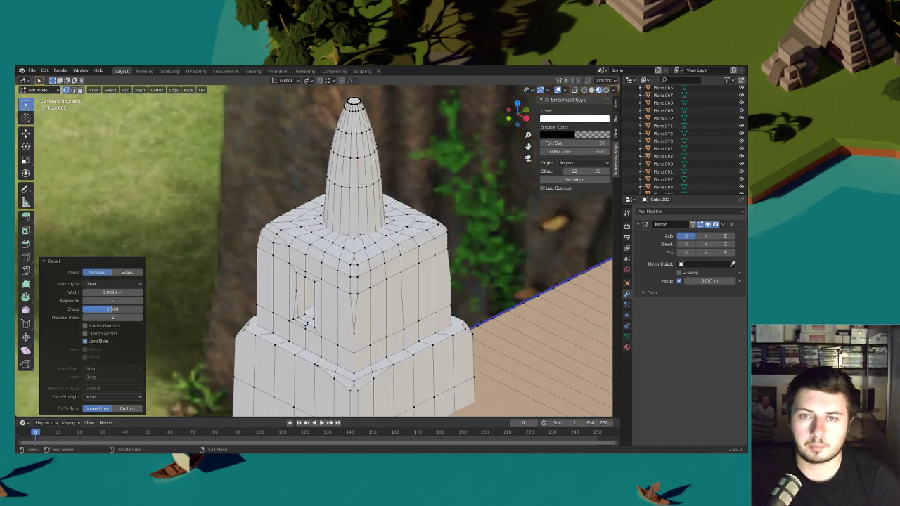
scroll(364, 175, "down", 6)
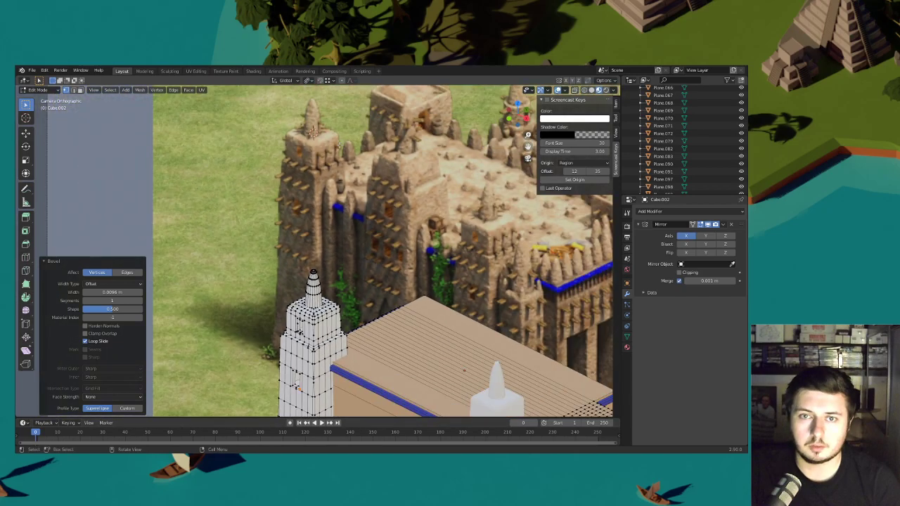
key("KP_Decimal")
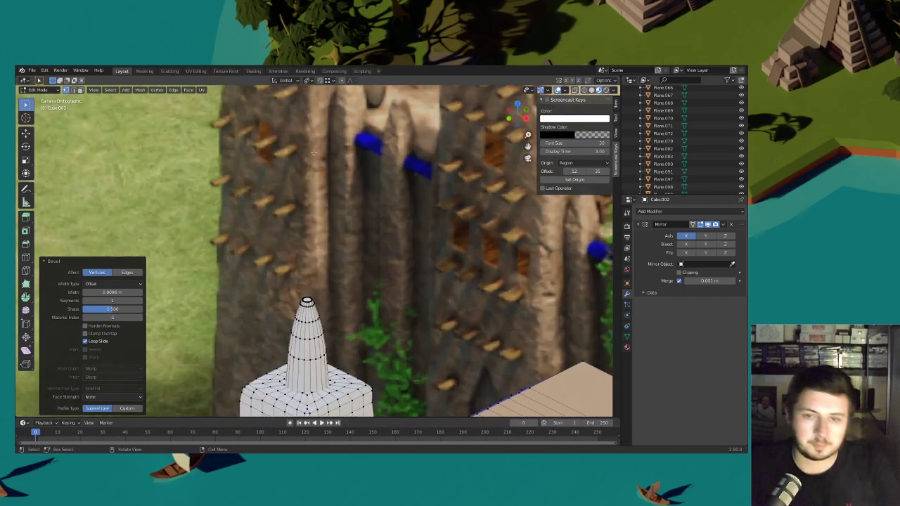
left_click(317, 216, "alt")
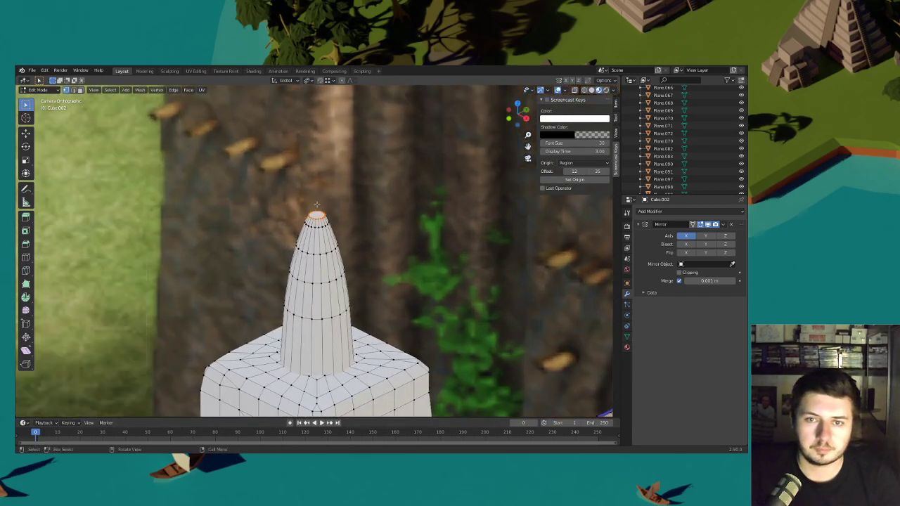
scroll(372, 215, "up", 2)
key("s")
left_click(396, 212)
key("g")
key("z")
left_click(396, 209)
key("ctrl+b")
left_click(404, 211)
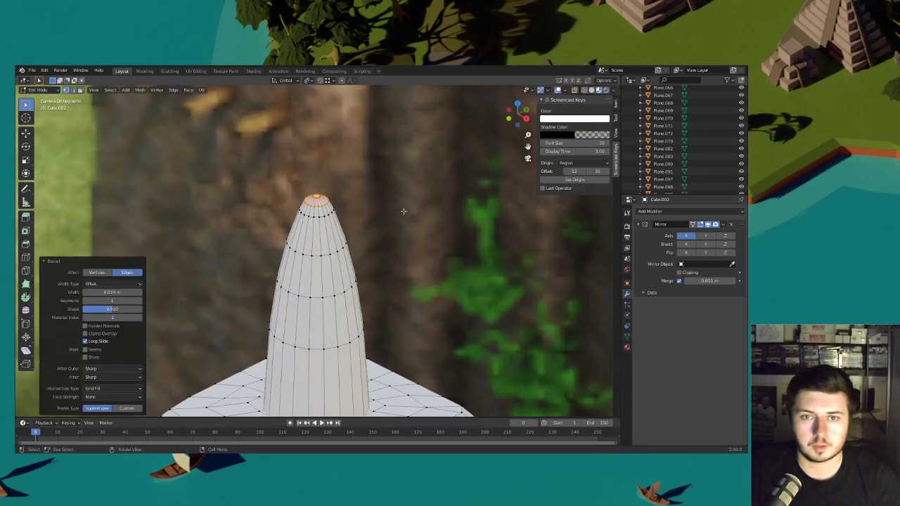
- Compare both towers with the reference castle while the viewport overlays are temporarily hidden
scroll(398, 209, "down", 5)
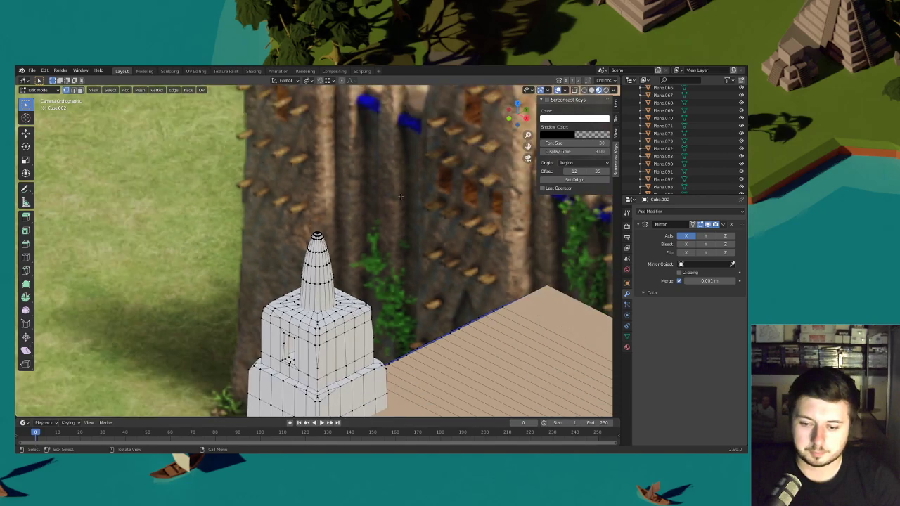
scroll(410, 190, "down", 4)
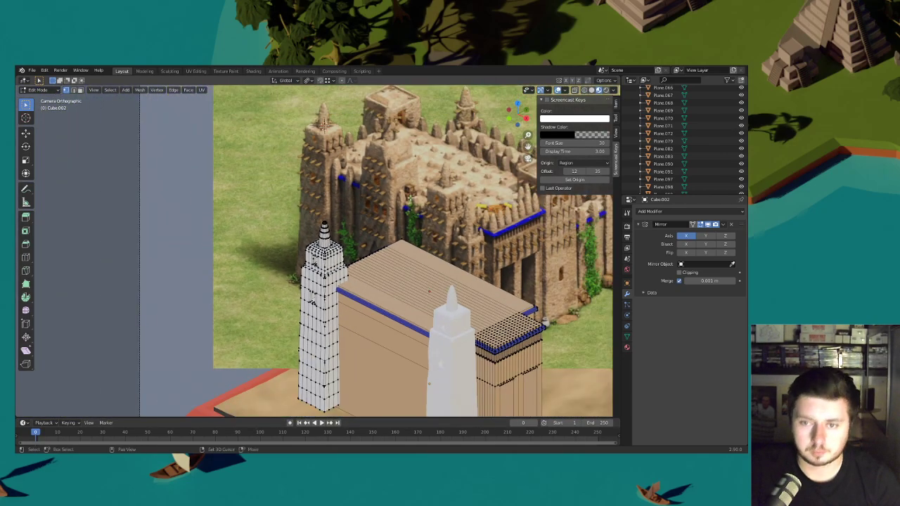
middle_click_drag(410, 193, 412, 161, "shift")
left_click(559, 90)
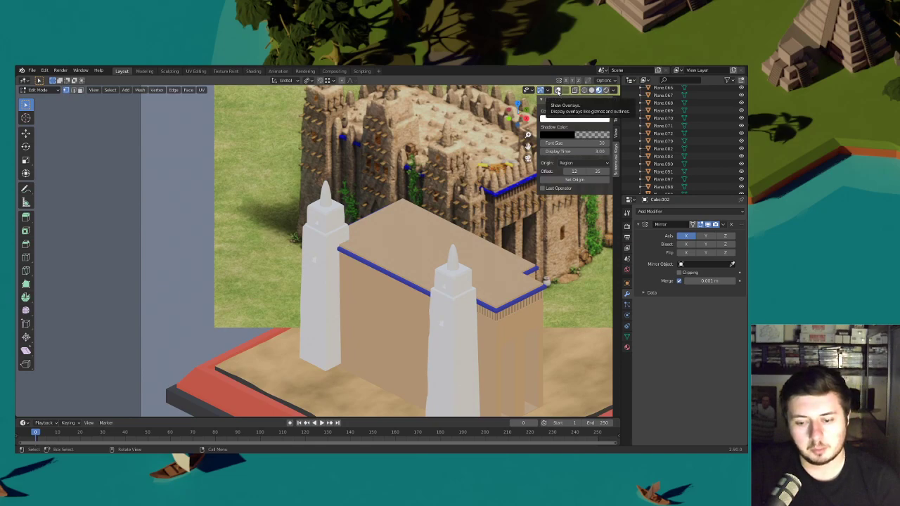
left_click(558, 90)
middle_click_drag(386, 135, 375, 161, "shift")
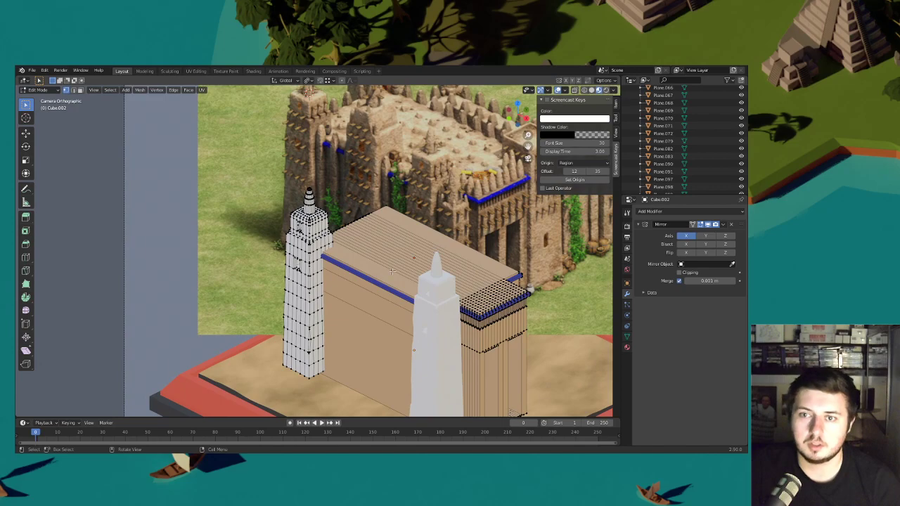
- Add two loop cuts below the front ledge and a set of evenly spaced horizontal loop cuts through the castle's walls
middle_click_drag(429, 274, 348, 218, "shift")
middle_click_drag(399, 276, 355, 248, "shift")
key("ctrl+r")
left_click(355, 286)
key("ctrl+r")
scroll(371, 299, "up", 6)
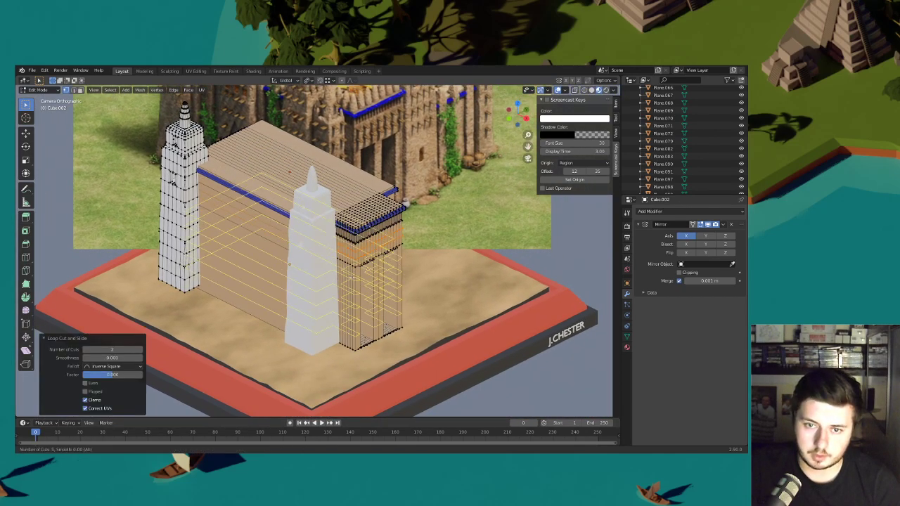
left_click(371, 299)
right_click(371, 299)
- Subdivide the remaining wide strips of the entrance facade with two further sets of three centred loop cuts
key("ctrl+r")
scroll(363, 299, "up", 2)
left_click(362, 299)
right_click(363, 300)
key("ctrl+r")
scroll(385, 295, "up", 2)
left_click(385, 294)
right_click(385, 294)
- Add ten vertical loop cuts across the long side wall and roof, plus sets of four cuts in the remaining wide sections
key("ctrl+r")
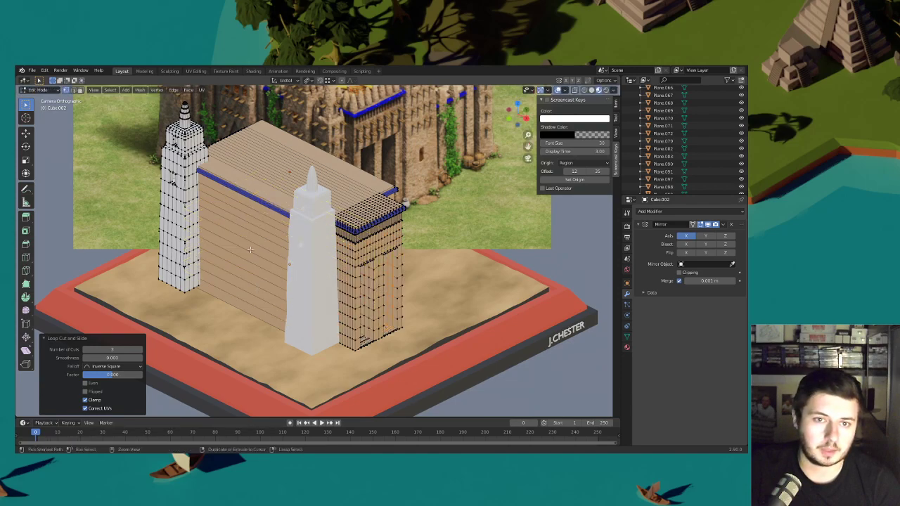
scroll(249, 219, "up", 2)
scroll(250, 219, "up", 7)
key("ctrl+r")
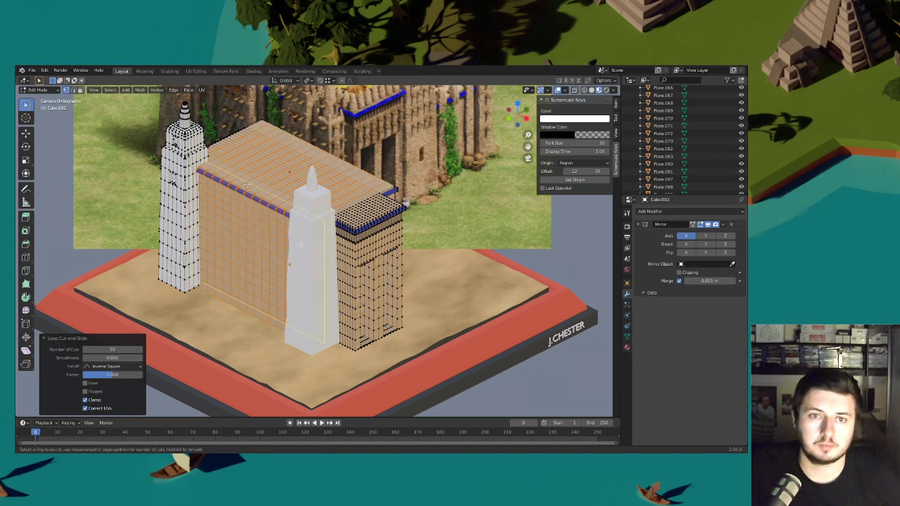
scroll(243, 187, "up", 3)
left_click(243, 187)
right_click(243, 186)
key("ctrl+r")
scroll(291, 144, "up", 3)
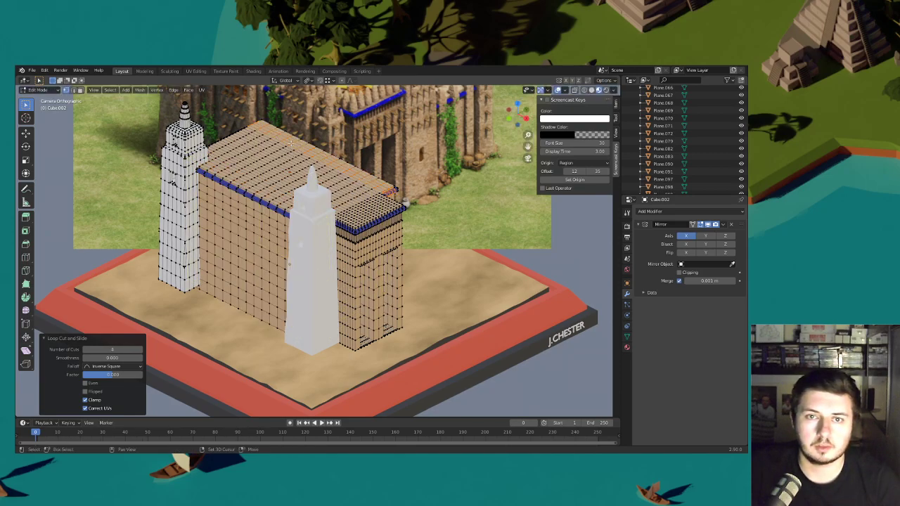
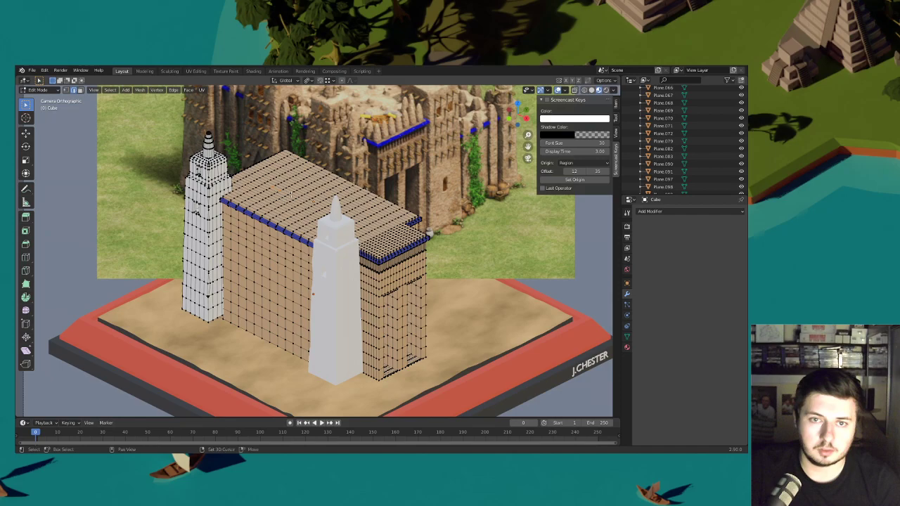
- Turn on proportional editing with Random falloff for the castle's main body
scroll(290, 198, "up", 5)
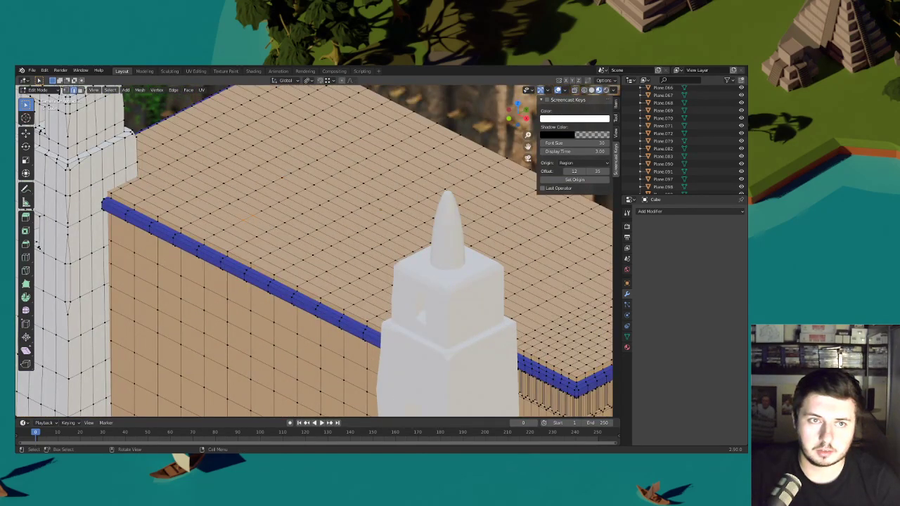
scroll(280, 235, "down", 2)
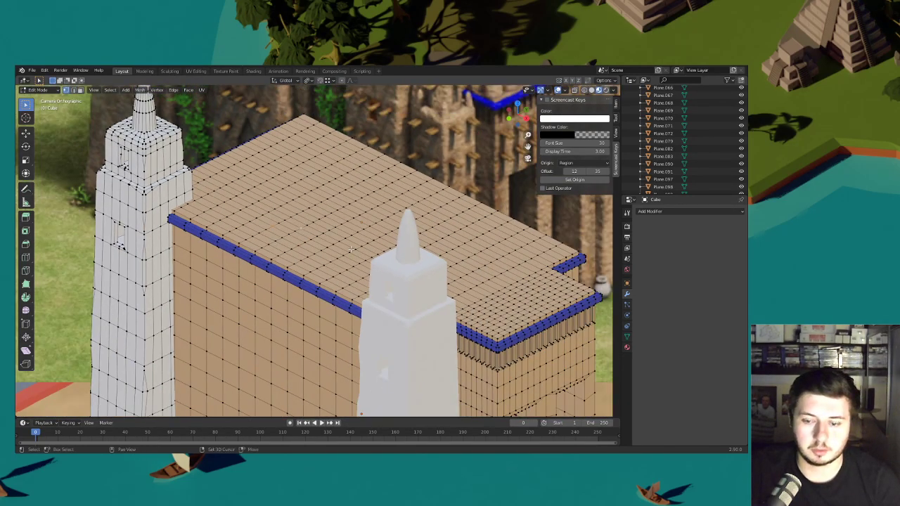
middle_click_drag(220, 287, 234, 208, "shift")
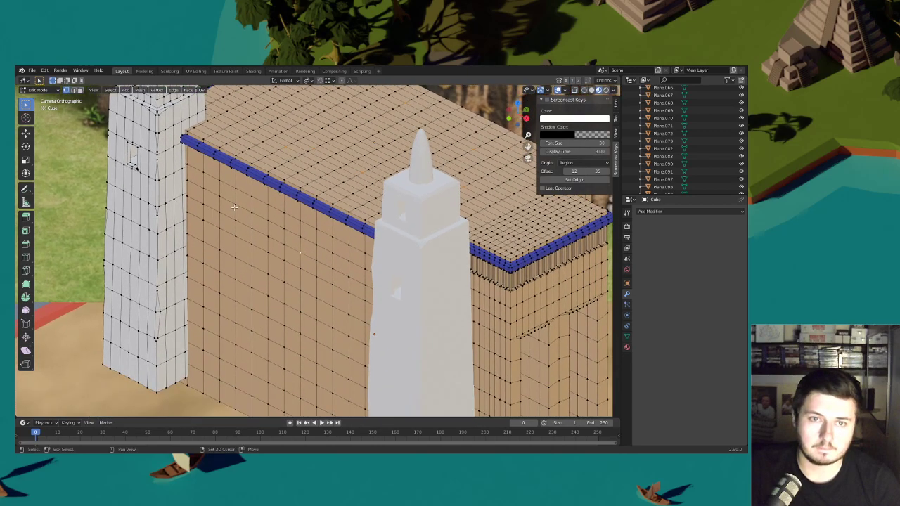
scroll(309, 289, "down", 3)
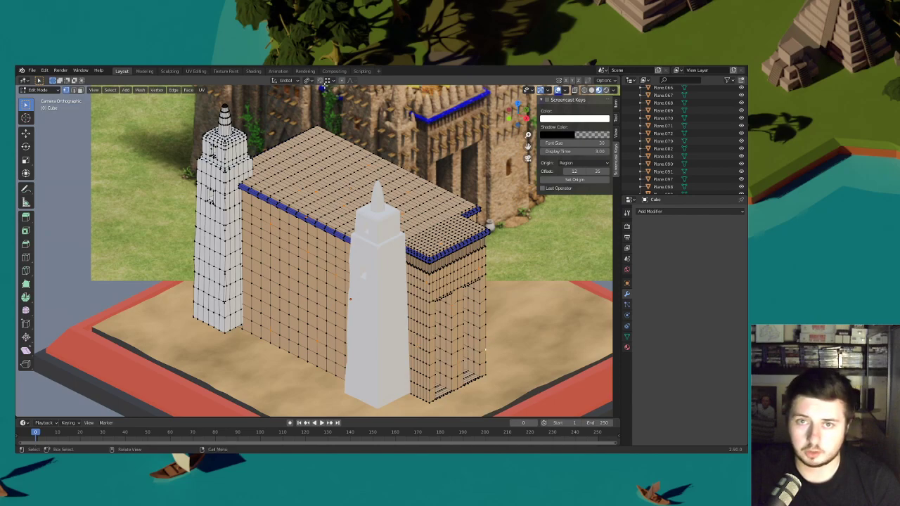
left_click(309, 80)
left_click(342, 81)
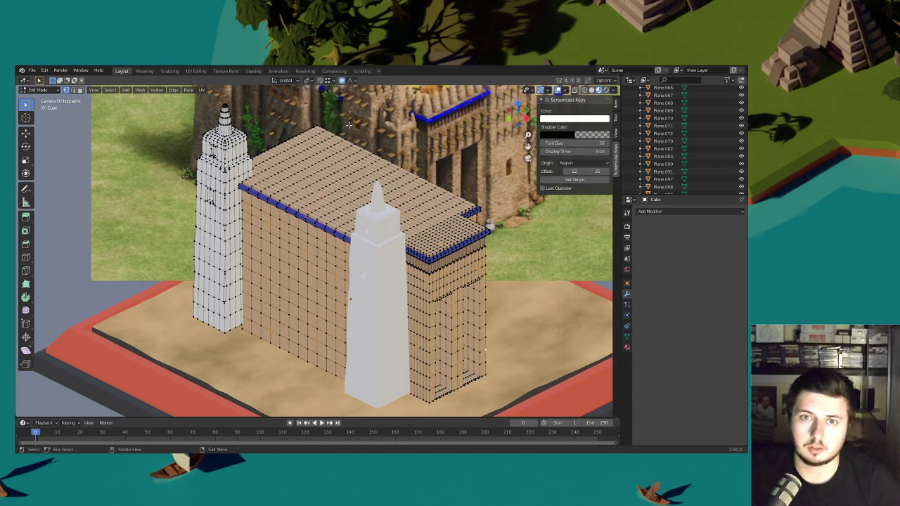
left_click(354, 81)
left_click(359, 172)
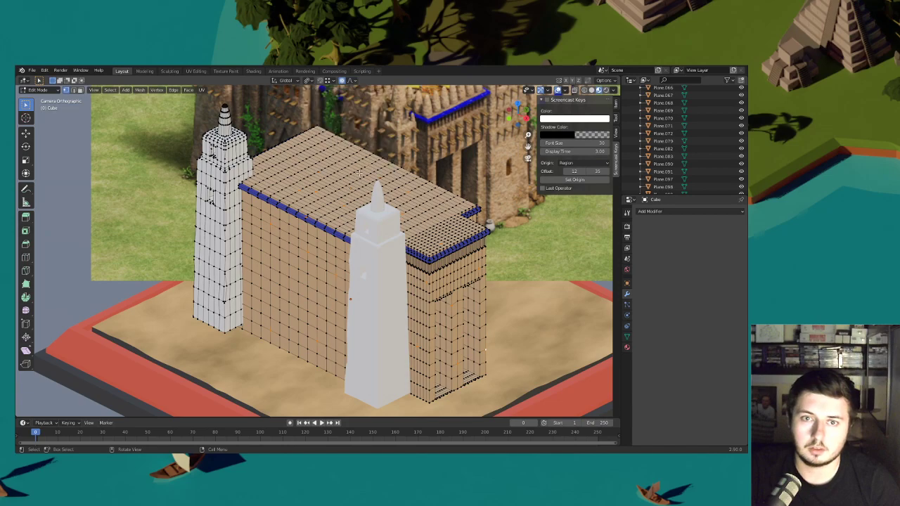
left_click(351, 81)
left_click(333, 173)
- Roughen the castle body's walls by moving the selected vertices along Y and along Z with random proportional falloff
key("g")
key("y")
scroll(357, 206, "down", 5)
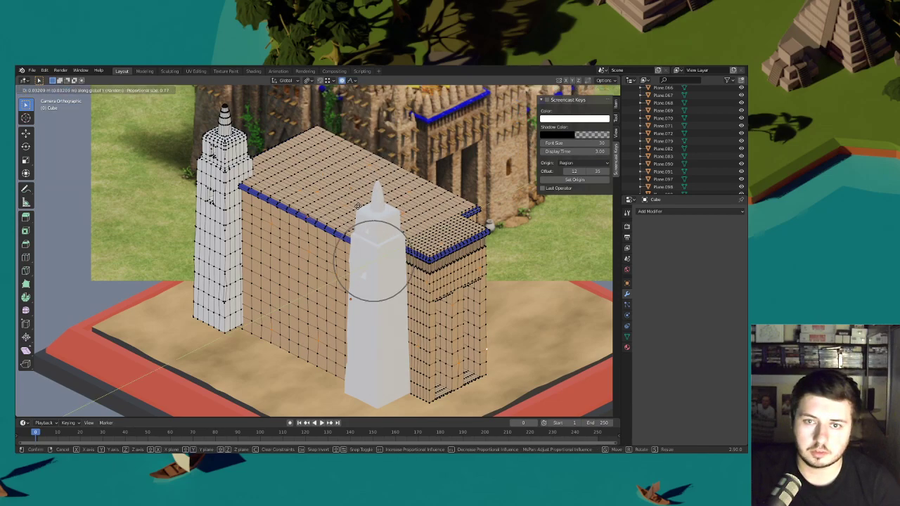
left_click(357, 206)
scroll(455, 232, "up", 5)
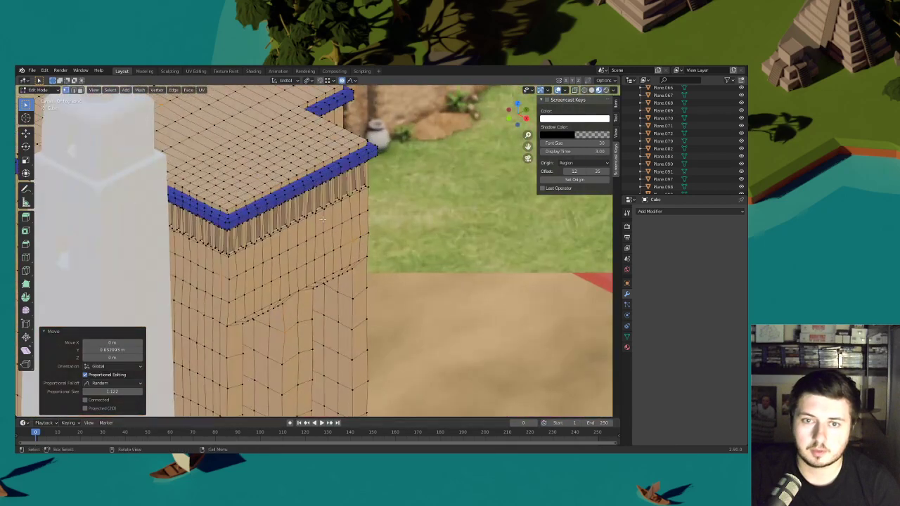
middle_click_drag(380, 225, 400, 228, "shift")
key("g")
key("z")
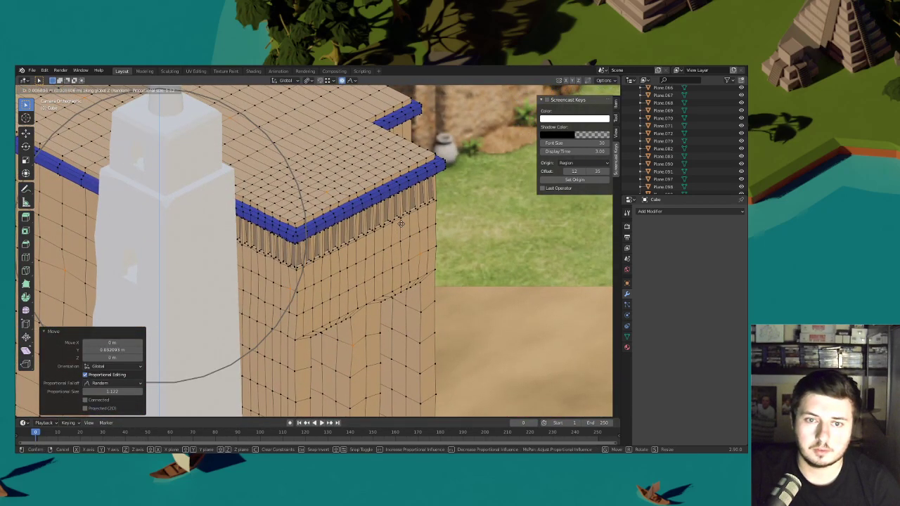
left_click(430, 194)
- Check the roughened castle body with overlays hidden, return to Object Mode and show the overlays again
left_click(556, 91)
scroll(401, 269, "down", 5)
middle_click_drag(376, 206, 432, 214, "shift")
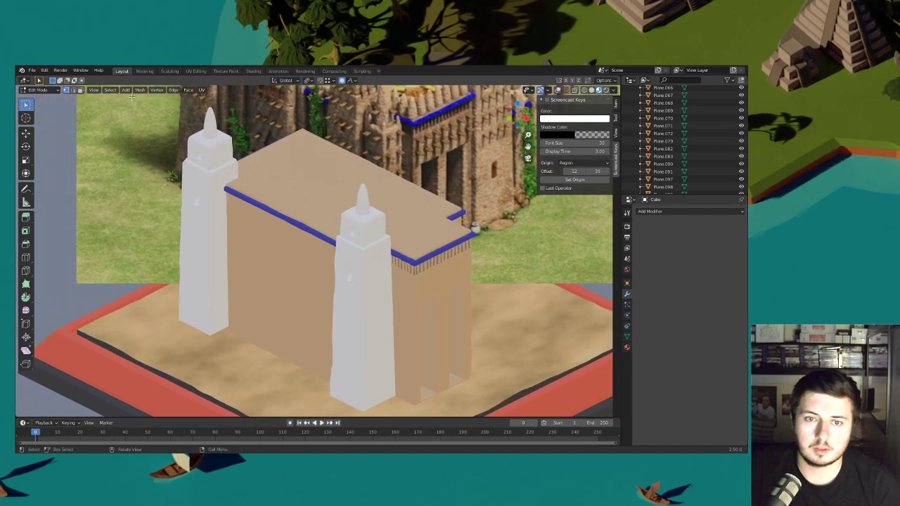
left_click(56, 91)
left_click(46, 101)
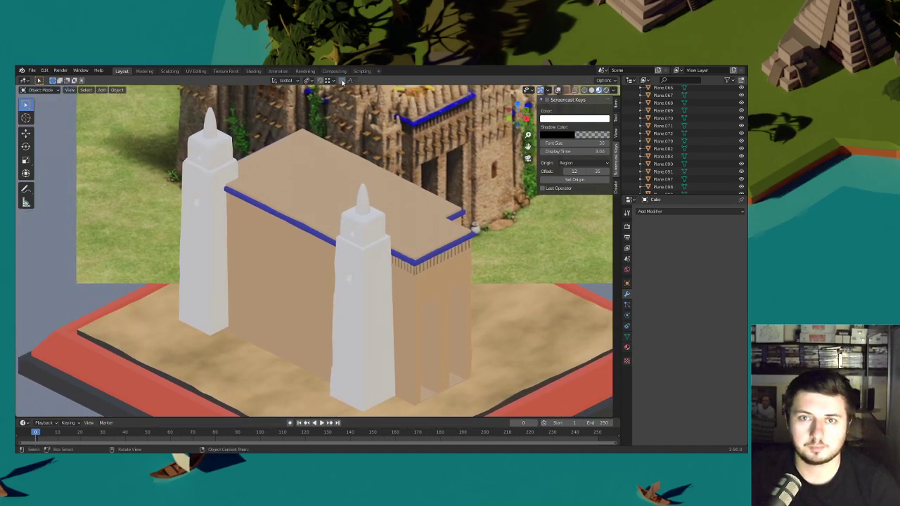
left_click(558, 91)
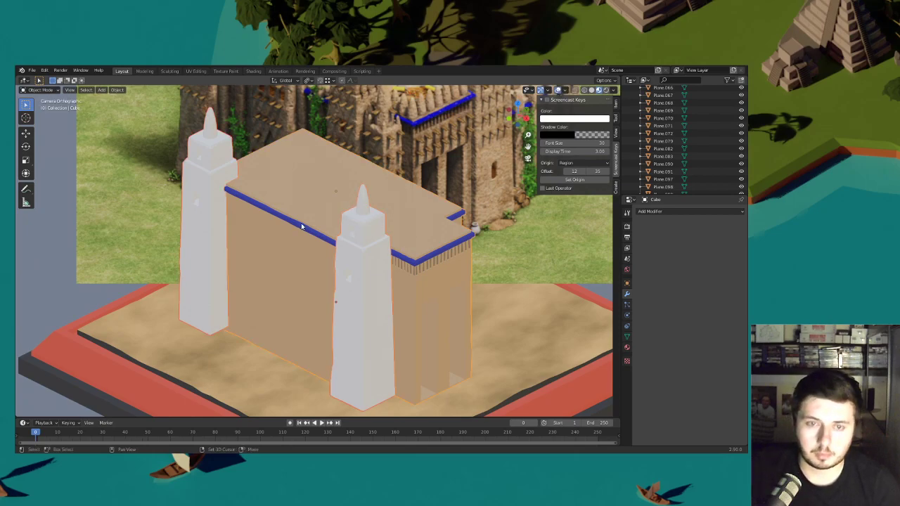
- Open the tower at the rear corner of the castle in Edit Mode
scroll(334, 225, "down", 3)
scroll(313, 222, "up", 3)
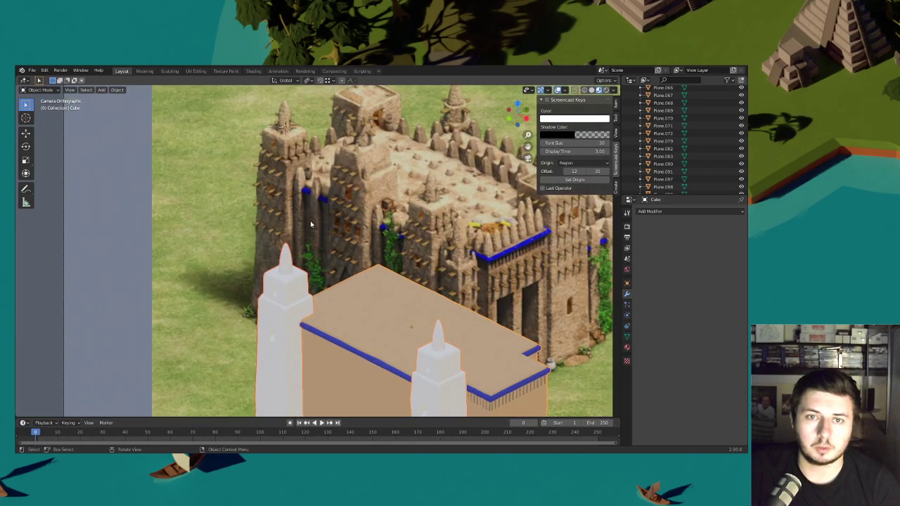
middle_click_drag(312, 222, 315, 208, "shift")
mouse_move(307, 261)
middle_mouse_down()
mouse_move(358, 270)
mouse_move(301, 225)
mouse_move(324, 261)
middle_mouse_up()
scroll(324, 262, "up", 3)
scroll(324, 262, "up", 6)
left_click(302, 225)
key("Tab")
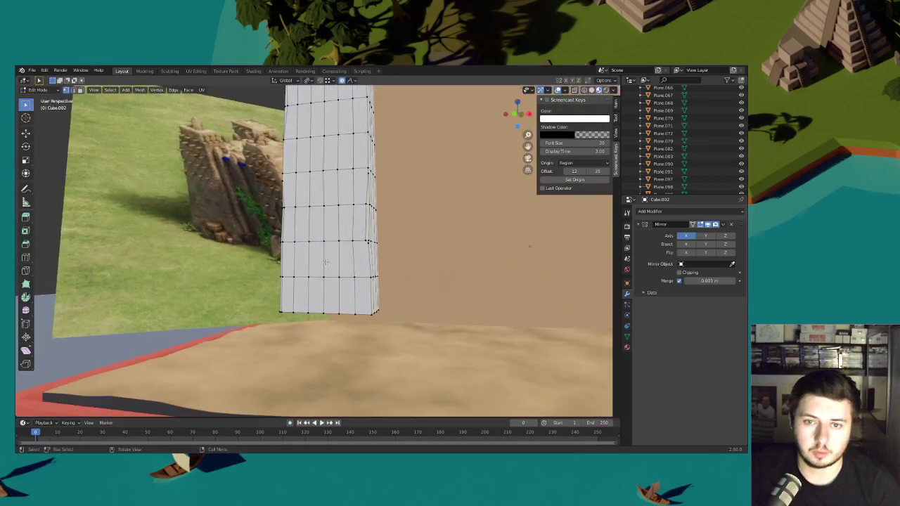
- Select only the tower's bottom faces in wireframe display, leaving the side faces out of the selection
scroll(325, 262, "up", 1)
middle_click_drag(287, 206, 301, 151)
mouse_move(359, 304)
middle_mouse_down()
mouse_move(399, 303)
mouse_move(360, 288)
mouse_move(352, 295)
middle_mouse_up()
left_click(583, 90)
mouse_move(422, 345)
left_mouse_down()
mouse_move(288, 298)
mouse_move(288, 286)
left_mouse_up()
middle_click_drag(367, 279, 420, 313)
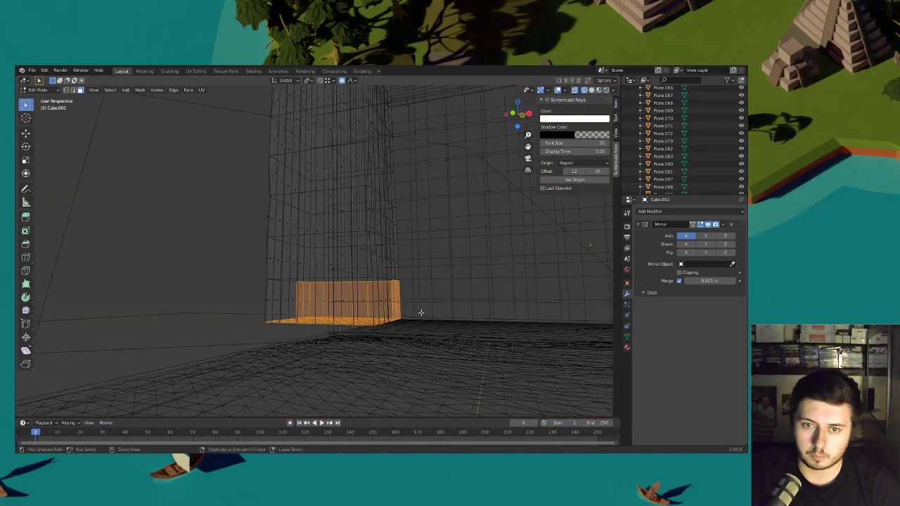
left_click_drag(420, 314, 245, 256, "ctrl")
scroll(360, 90, "down", 2)
- Set the proportional falloff to Smooth and widen the tower's base horizontally, keeping its height, in Solid display
left_click(351, 80)
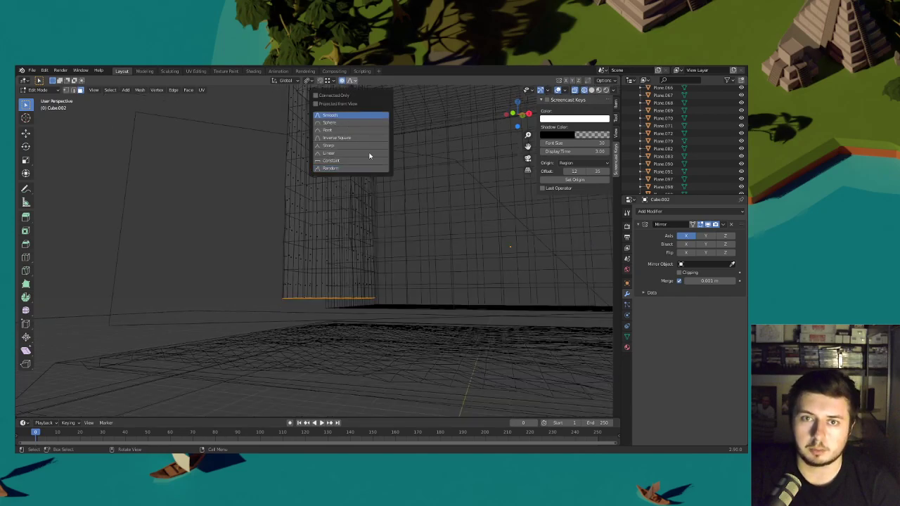
left_click(352, 117)
key("s")
key("shift+z")
left_click(511, 237)
middle_click_drag(510, 237, 571, 249)
left_click(591, 90)
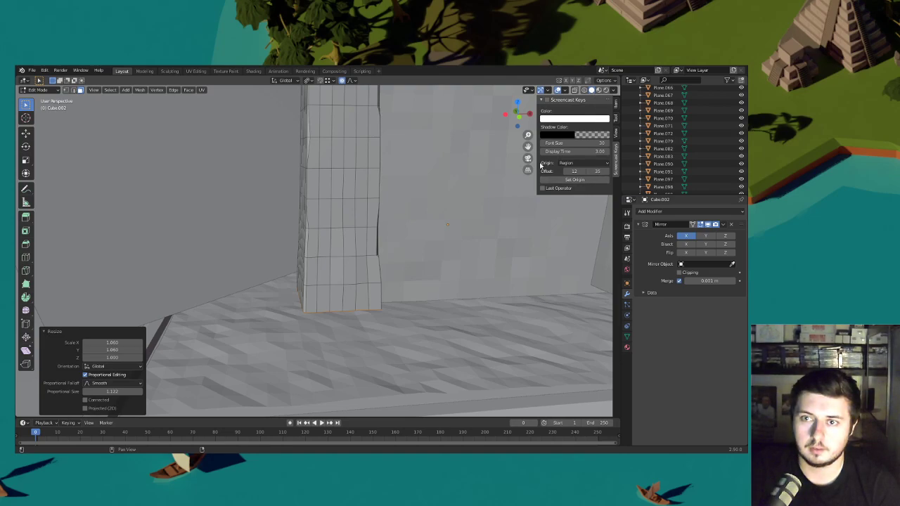
- Flare the tower's base out further in the camera view, scaling without Z and with a smaller proportional radius
key("KP_0")
scroll(295, 152, "down", 3)
middle_click_drag(363, 341, 361, 269, "shift")
scroll(361, 269, "up", 4)
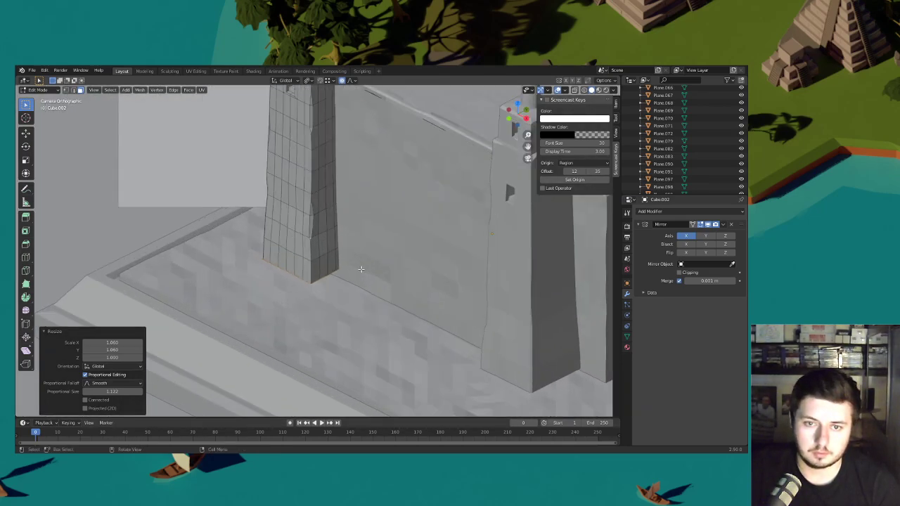
key("s")
key("shift+z")
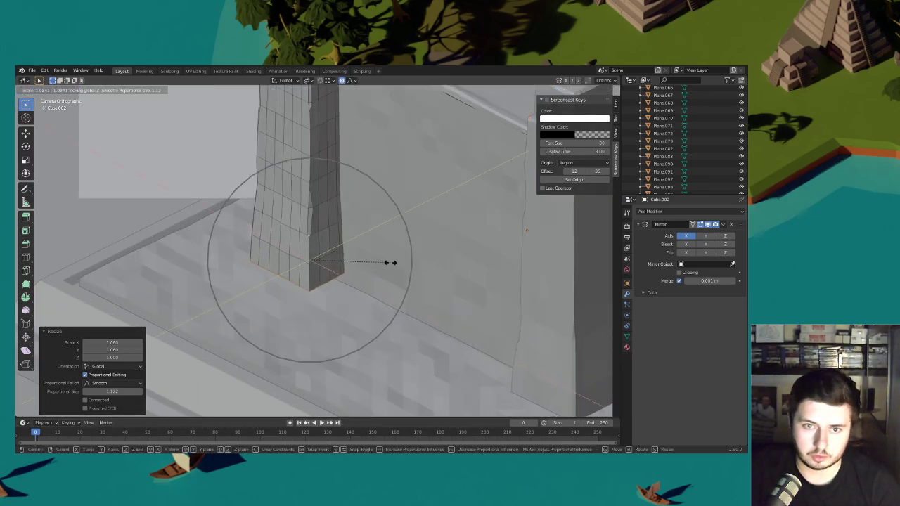
scroll(391, 262, "up", 4)
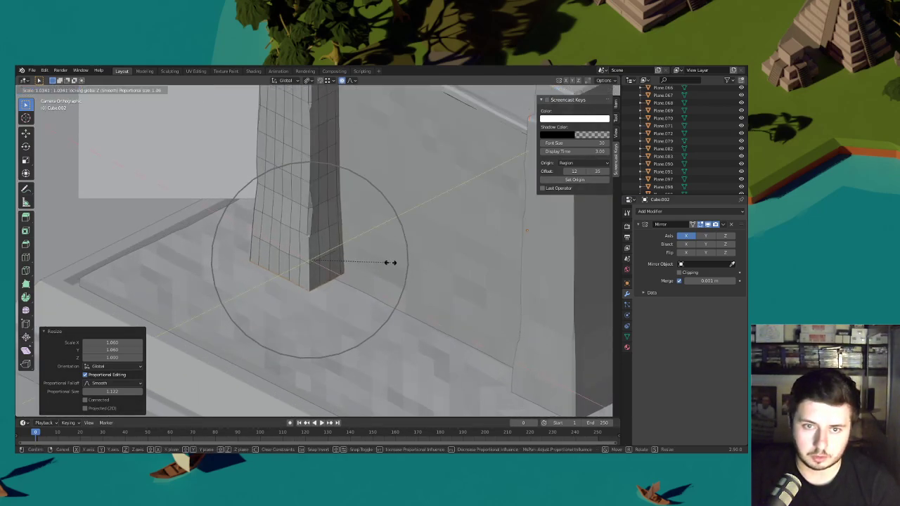
scroll(390, 263, "up", 2)
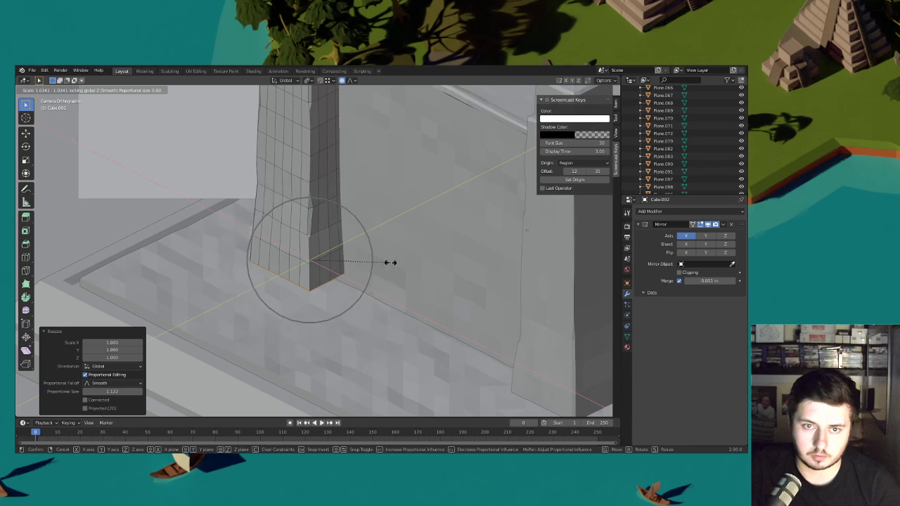
left_click(392, 262)
- Scale the tower's base horizontally to 0.953 with a proportional size of about 0.54
key("s")
key("shift+z")
scroll(373, 259, "up", 1)
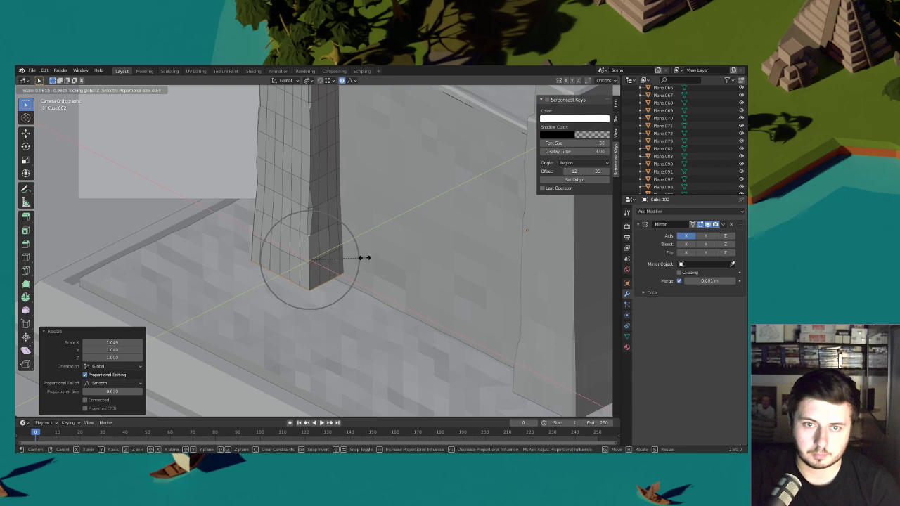
left_click(358, 258)
- Examine the flared towers and the castle's roof edge from the camera view
scroll(358, 258, "down", 5)
middle_click_drag(369, 225, 373, 237, "shift")
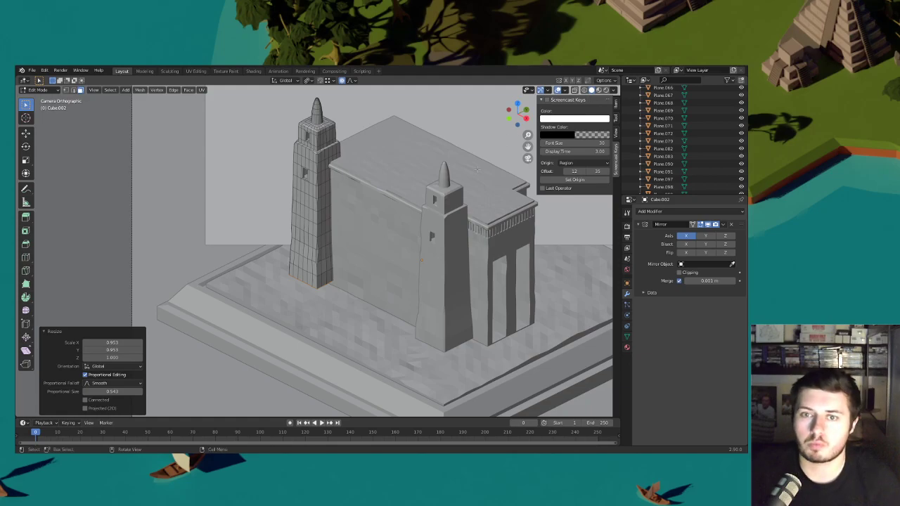
middle_click_drag(486, 168, 436, 192, "shift")
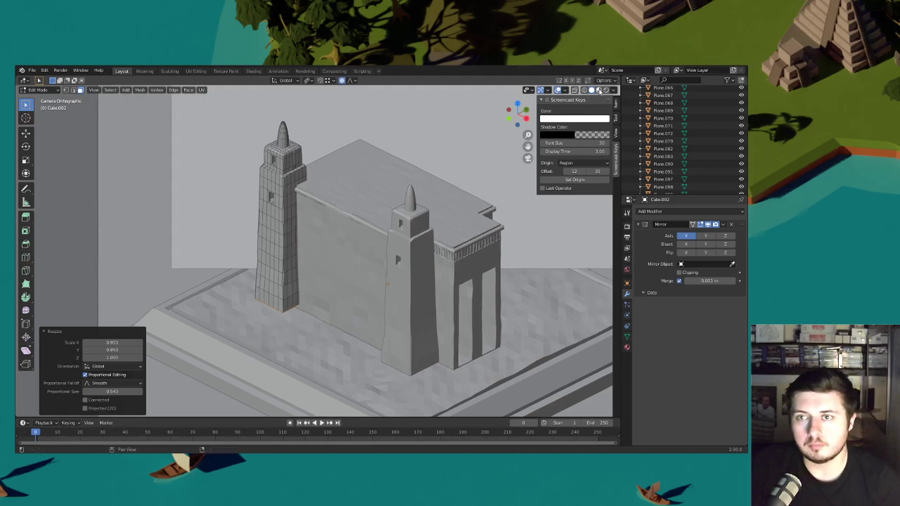
scroll(347, 210, "up", 2)
middle_click_drag(346, 210, 304, 250, "shift")
scroll(305, 249, "up", 5)
scroll(305, 249, "down", 4)
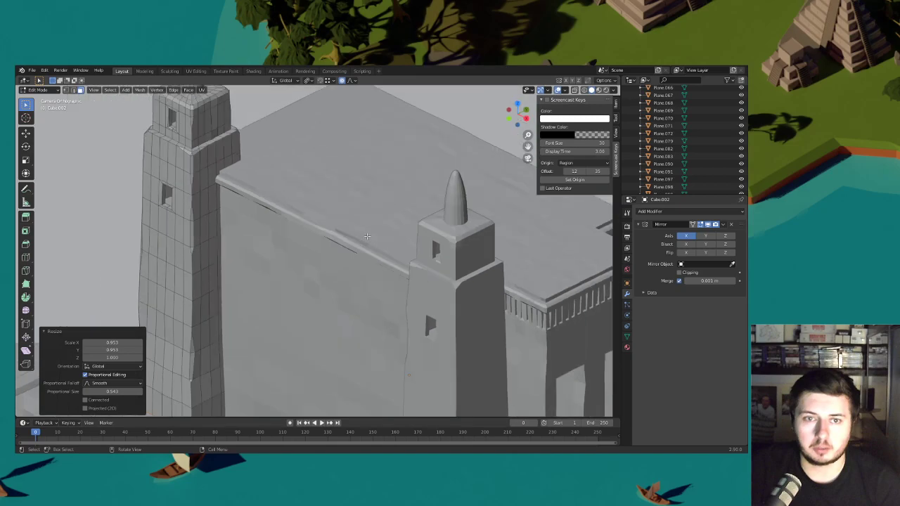
scroll(372, 267, "down", 2)
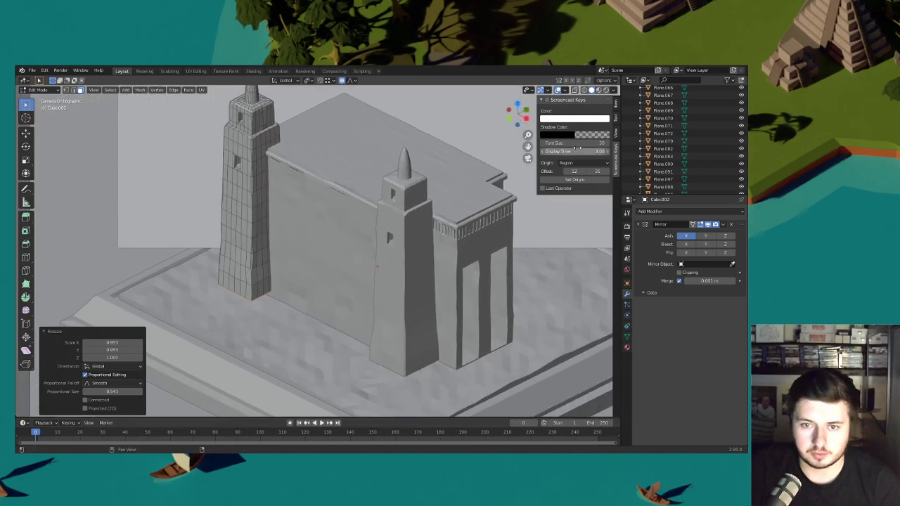
- Return the tower to Object Mode and show the scene in Material Preview
left_click(584, 90)
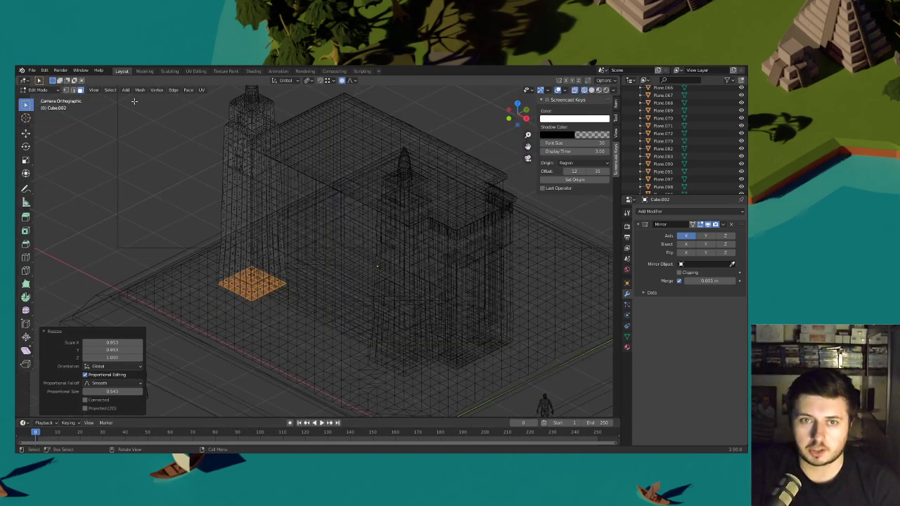
left_click(48, 90)
left_click(44, 100)
middle_click_drag(490, 95, 527, 164, "shift")
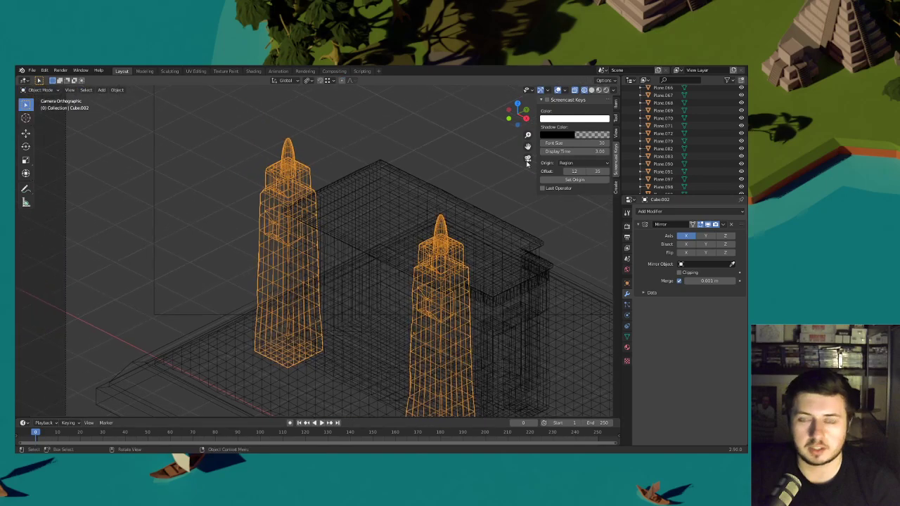
left_click(591, 90)
left_click(598, 90)
scroll(374, 218, "down", 3)
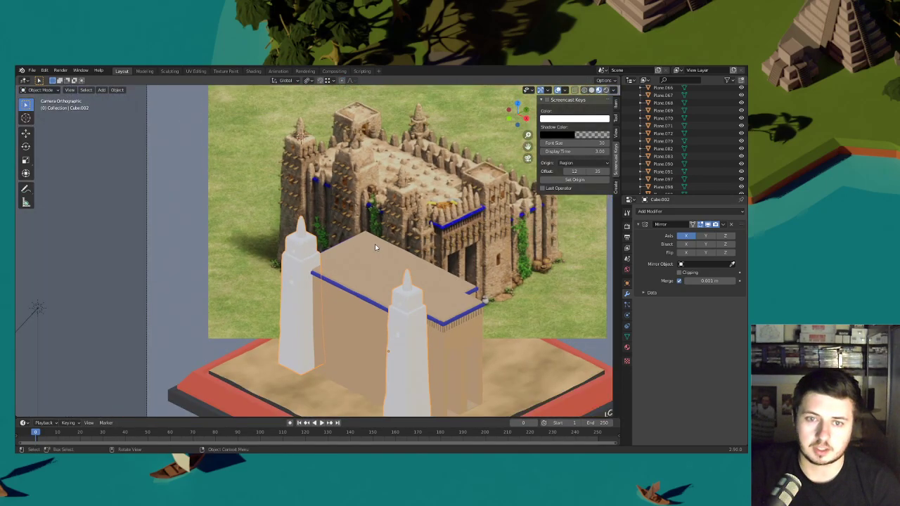
- Check the castle body's material and assign the existing Material.001 to the towers
left_click(358, 288)
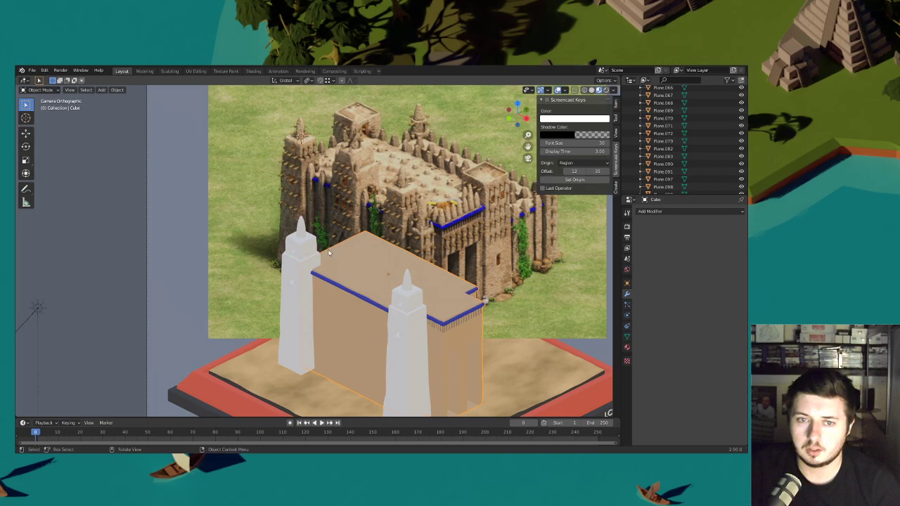
left_click(626, 347)
left_click(303, 249)
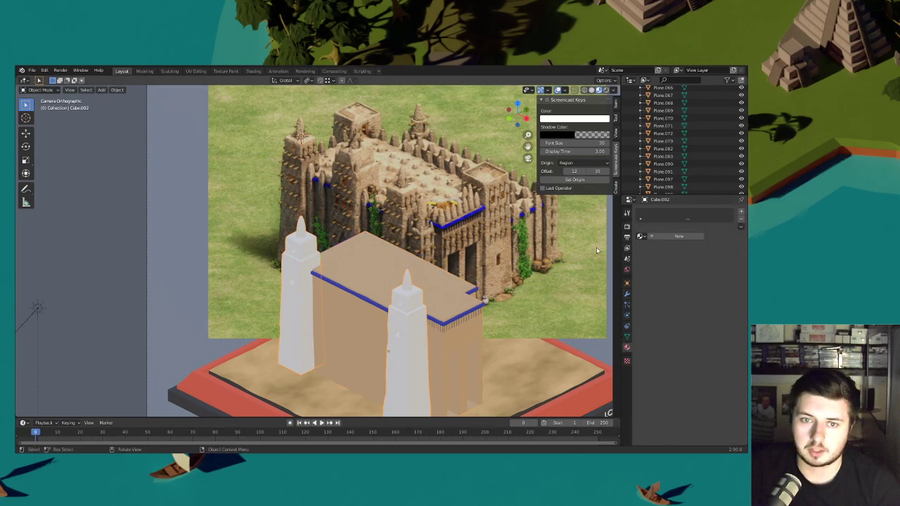
left_click(641, 236)
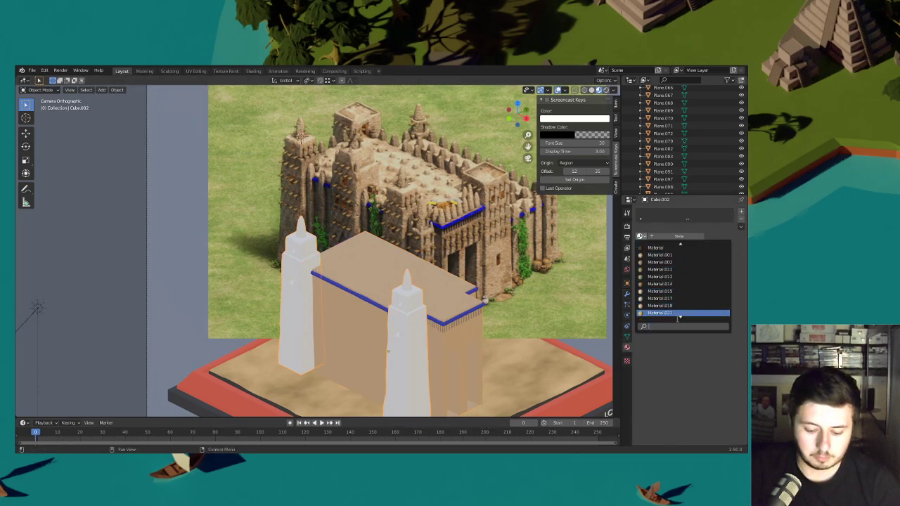
type("001")
left_click(673, 249)
left_click(576, 270)
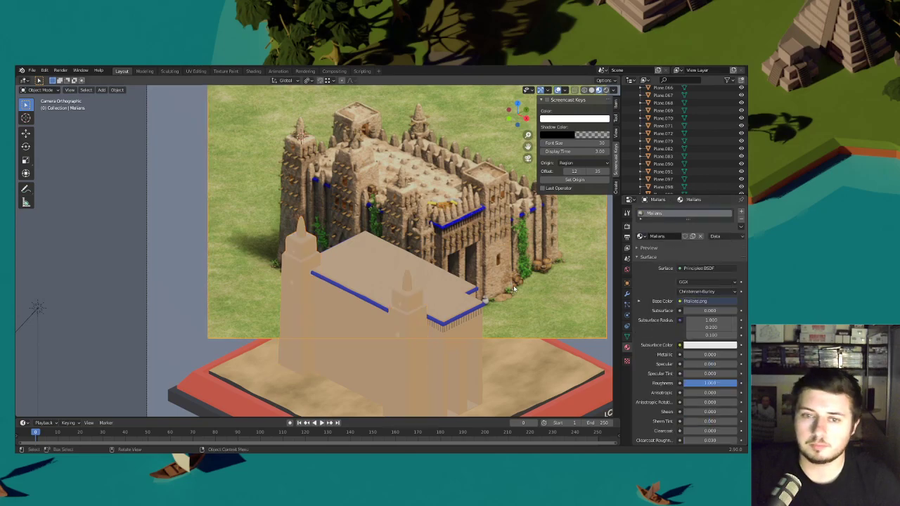
- Open the tower in Edit Mode and snap the 3D cursor to its selected base faces
scroll(567, 273, "down", 2)
middle_click_drag(567, 274, 557, 264, "shift")
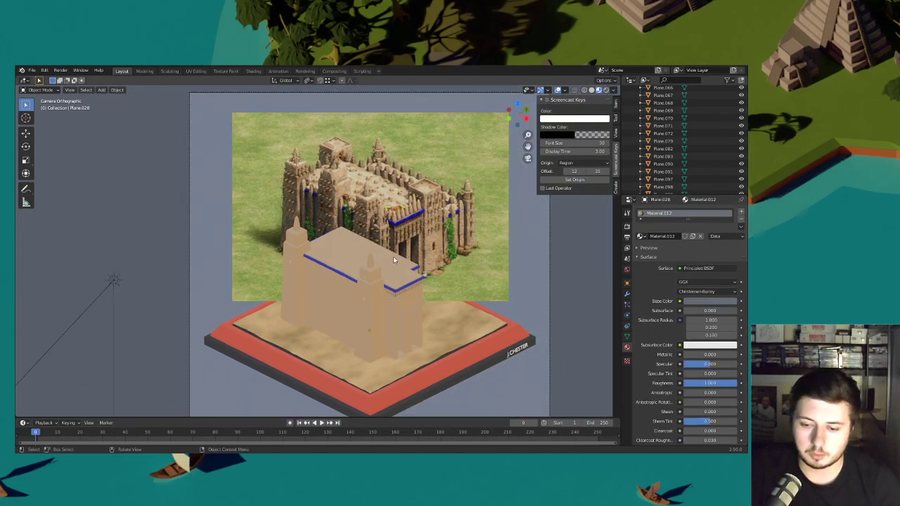
scroll(380, 247, "up", 3)
mouse_move(357, 209)
middle_mouse_down("shift")
mouse_move(380, 246)
mouse_move(359, 214)
middle_mouse_up("shift")
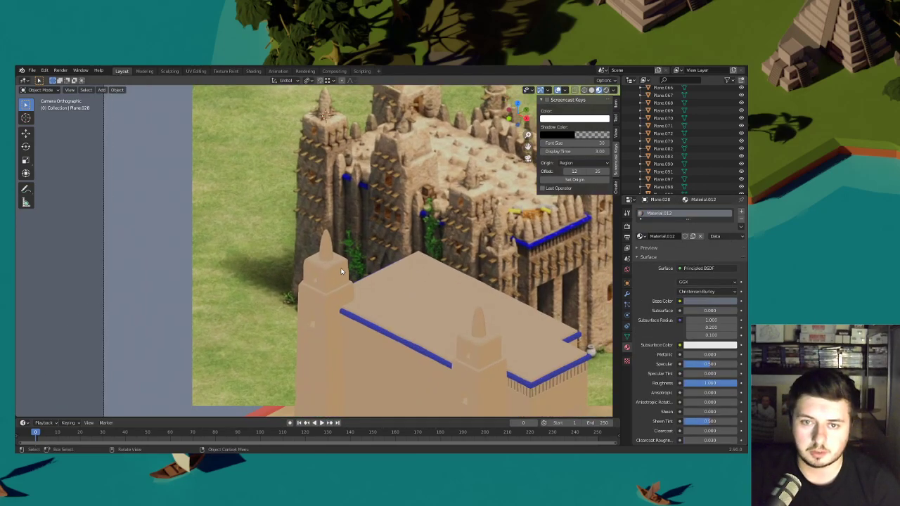
left_click(316, 296)
left_click(39, 90)
left_click(38, 106)
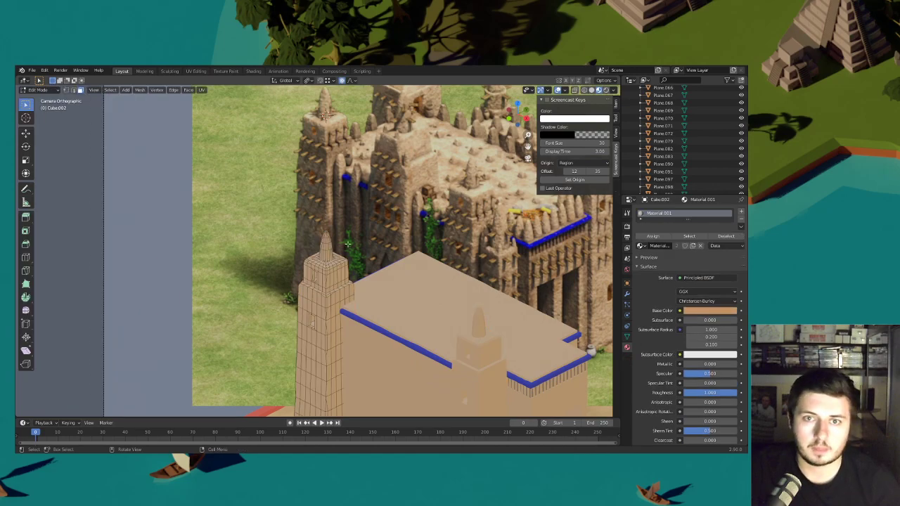
key("shift+s")
left_click(332, 305)
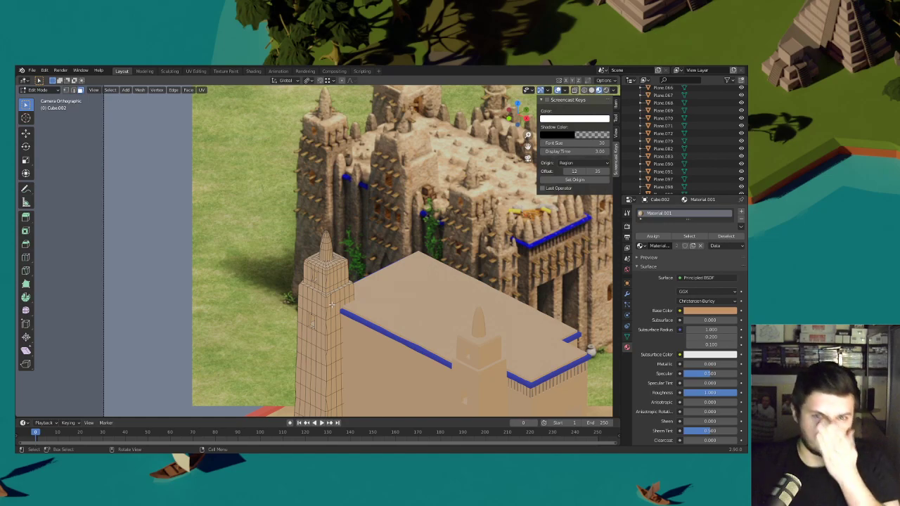
- Add a cylinder with 5 vertices at the 3D cursor in the tower's mesh
key("shift+a")
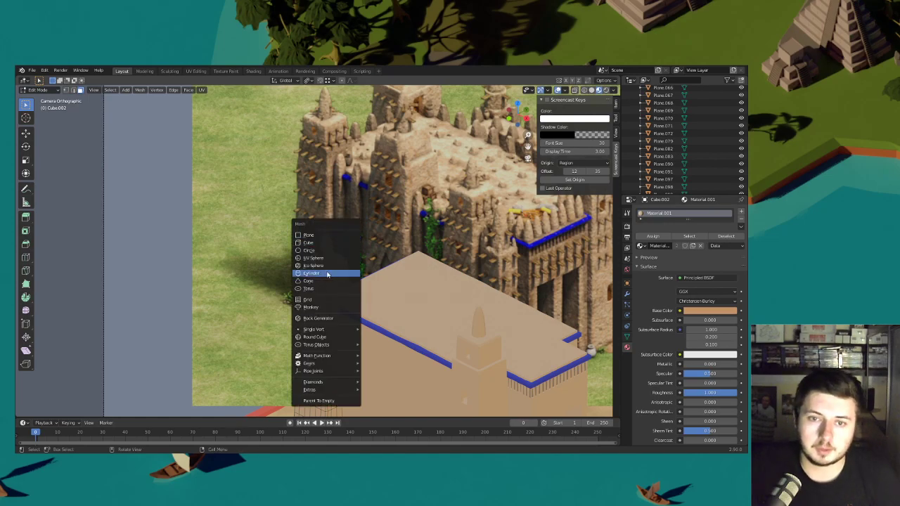
left_click(322, 274)
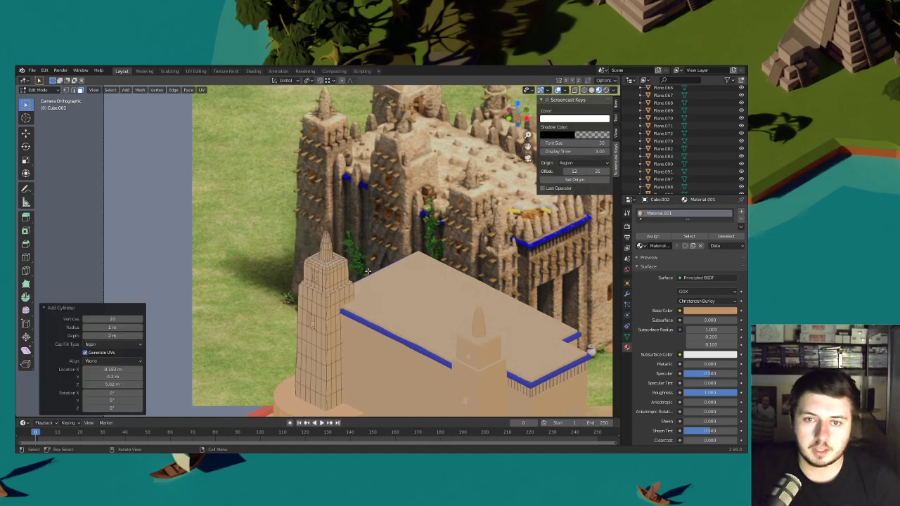
scroll(373, 276, "down", 3)
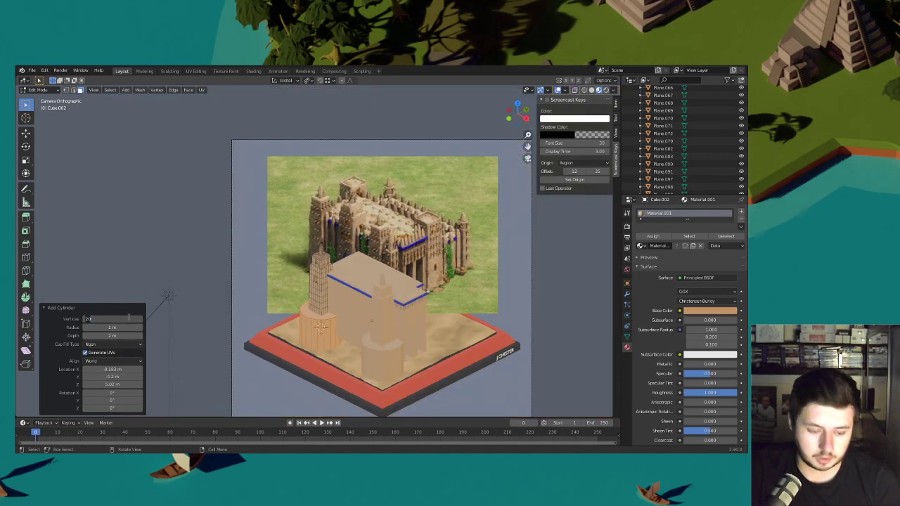
key("Return")
- Raise the cylinder along Z to the tower's upper part and rotate it 90° about the X axis
key("g")
key("z")
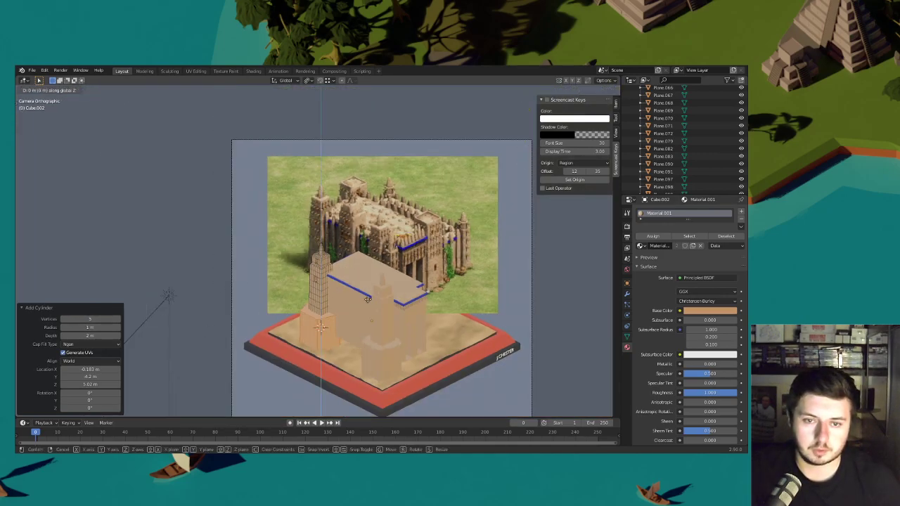
left_click(373, 232)
type("rx")
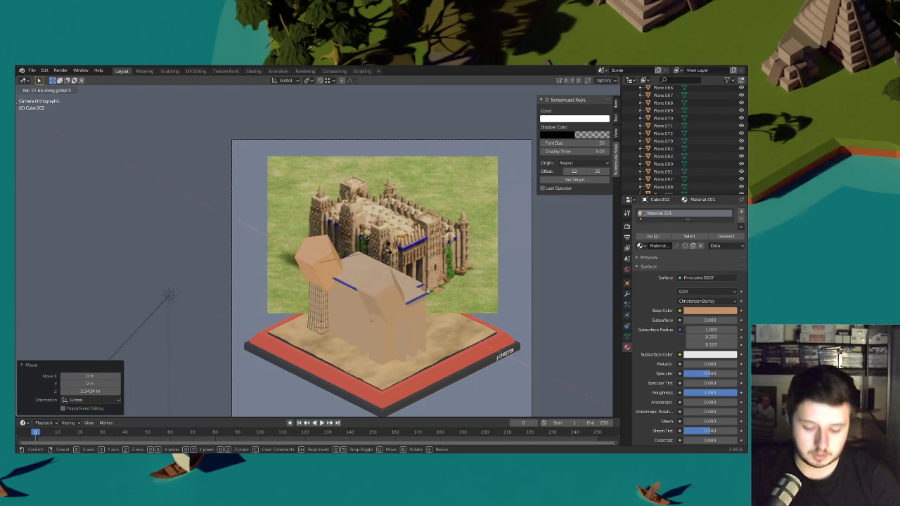
type("90")
key("Return")
key("t")
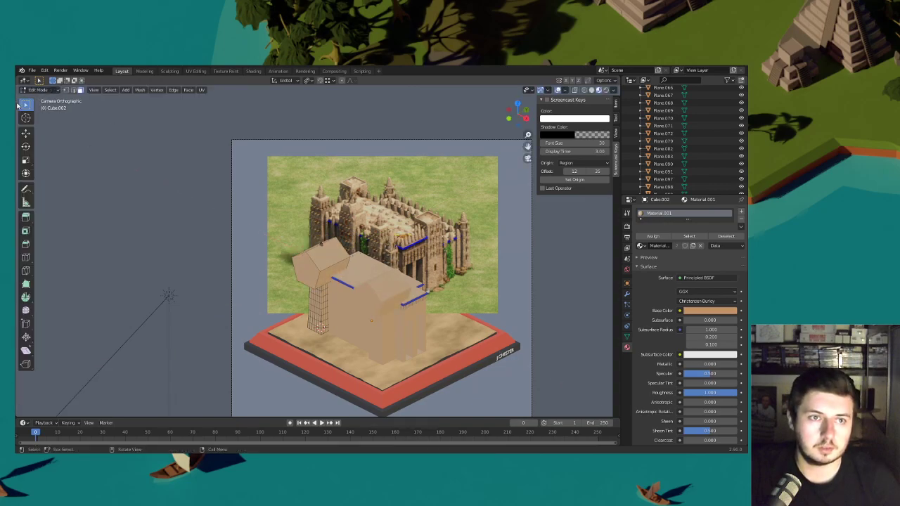
- Select the whole cylinder, shrink it to a small peg and place it at the tower's upper ledge
key("l")
key("s")
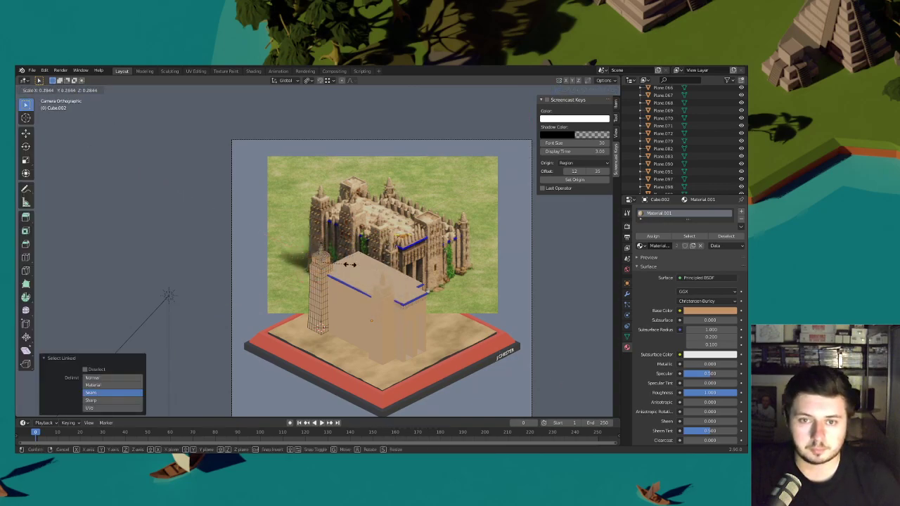
left_click(347, 263)
scroll(347, 263, "up", 7)
key("g")
left_click(422, 297)
key("s")
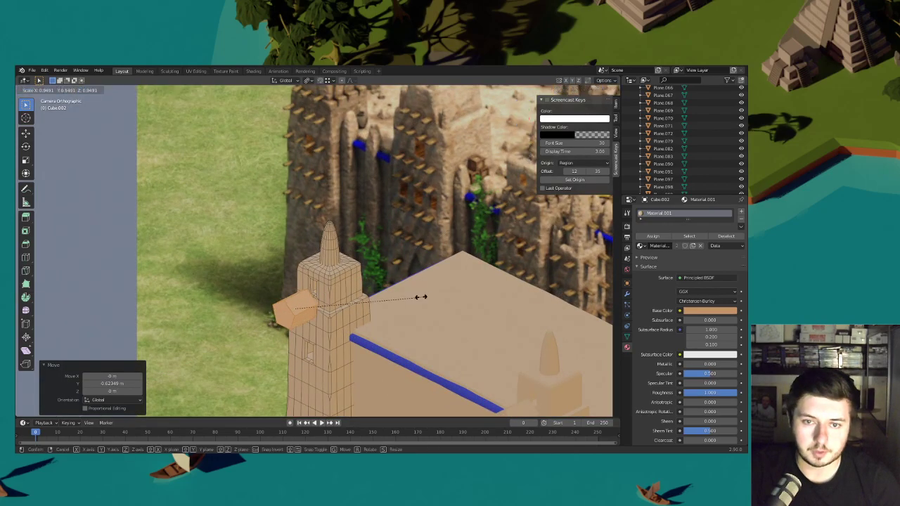
left_click(317, 305)
- Stretch the small cylinder about 4.6 times along Y into a beam and move it clear of the tower along Y
key("s")
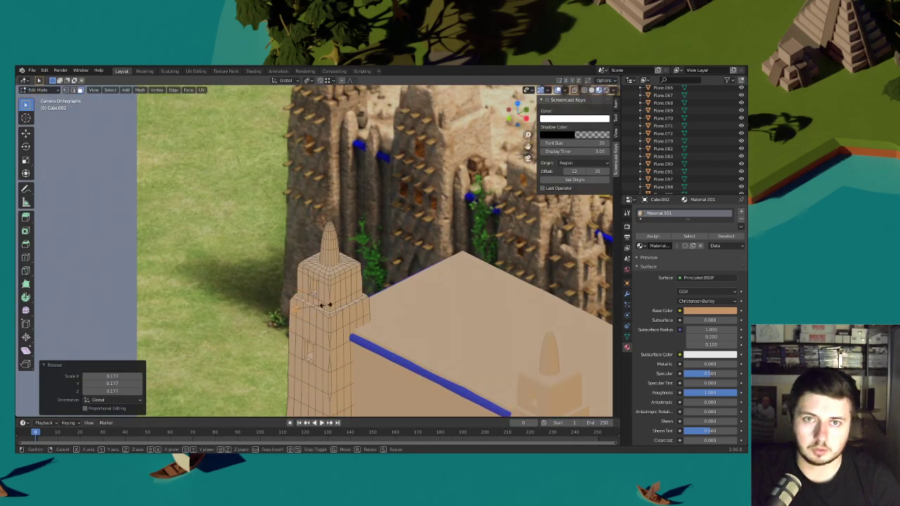
key("y")
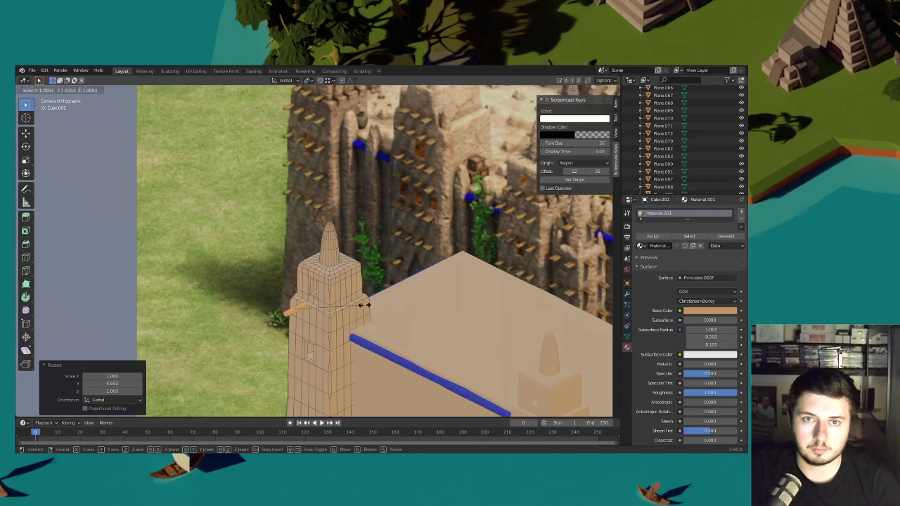
left_click(390, 298)
scroll(391, 298, "up", 2)
key("s")
left_click(381, 292)
key("g")
key("x")
key("y")
left_click(333, 314)
scroll(321, 316, "down", 2)
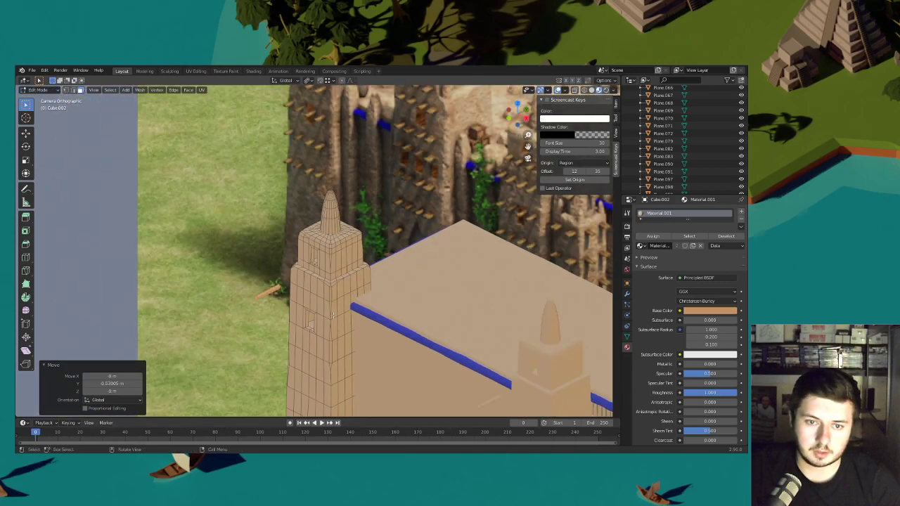
- Add three evenly spaced loop cuts across the length of the beam
middle_click_drag(282, 315, 321, 283, "shift")
scroll(321, 284, "up", 6)
key("ctrl+r")
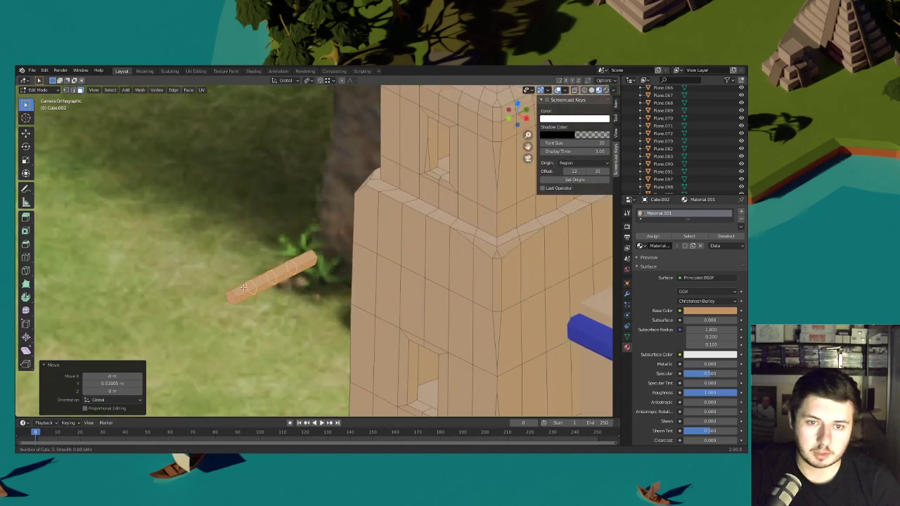
scroll(243, 288, "up", 3)
left_click(243, 287)
right_click(236, 250)
- Move individual vertices of the beam slightly to give it an irregular, hand-cut wooden shape
left_click(66, 90)
key("g")
left_click(254, 267)
key("g")
left_click(306, 277)
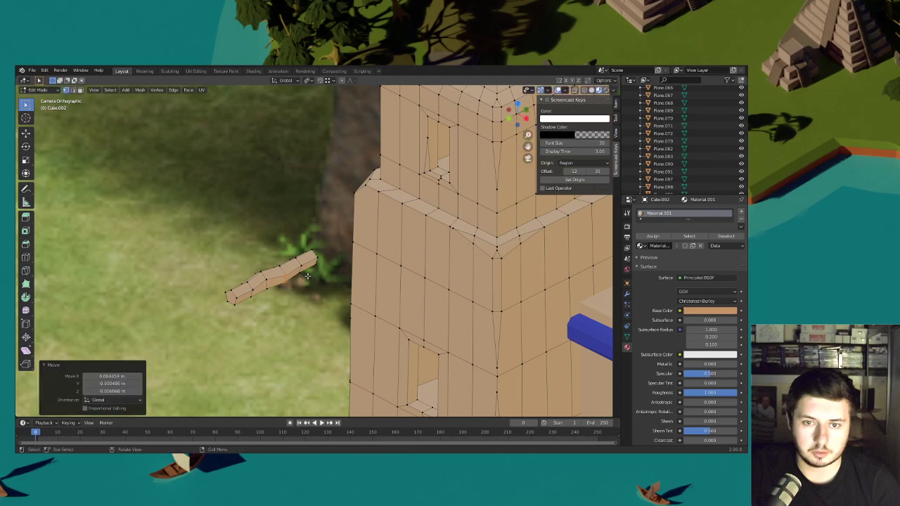
key("g")
key("z")
left_click(265, 284)
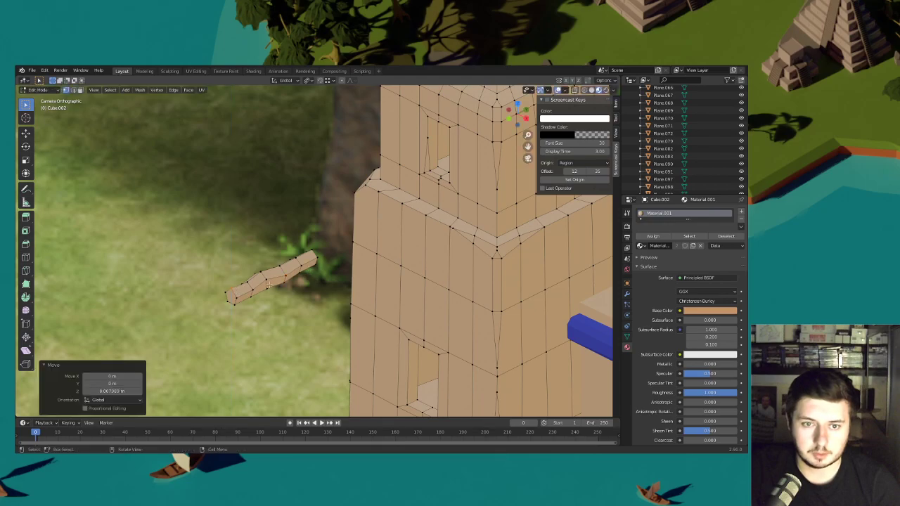
- Give the whole beam a new material in a second slot, with a dark brown base color and roughness 1.0
key("l")
scroll(290, 281, "down", 3)
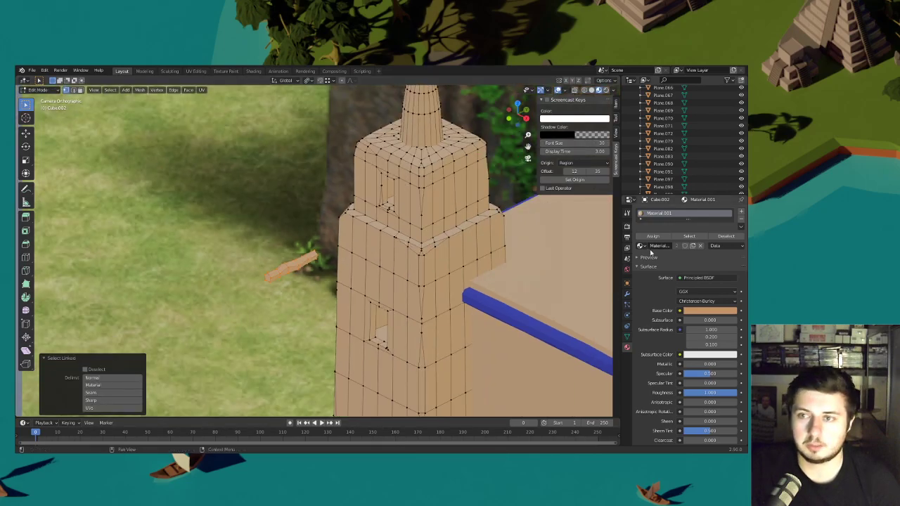
left_click(742, 213)
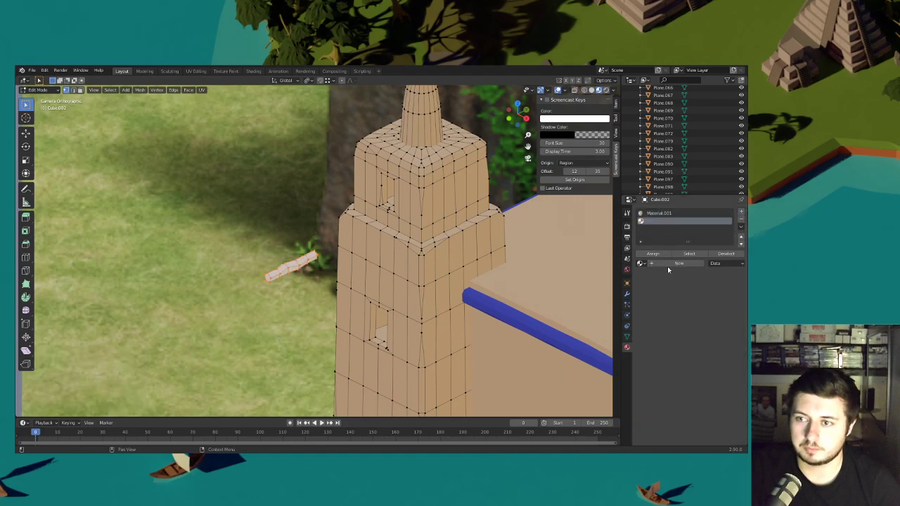
left_click(666, 264)
left_click(712, 329)
left_click_drag(693, 266, 690, 261)
left_click_drag(730, 236, 730, 254)
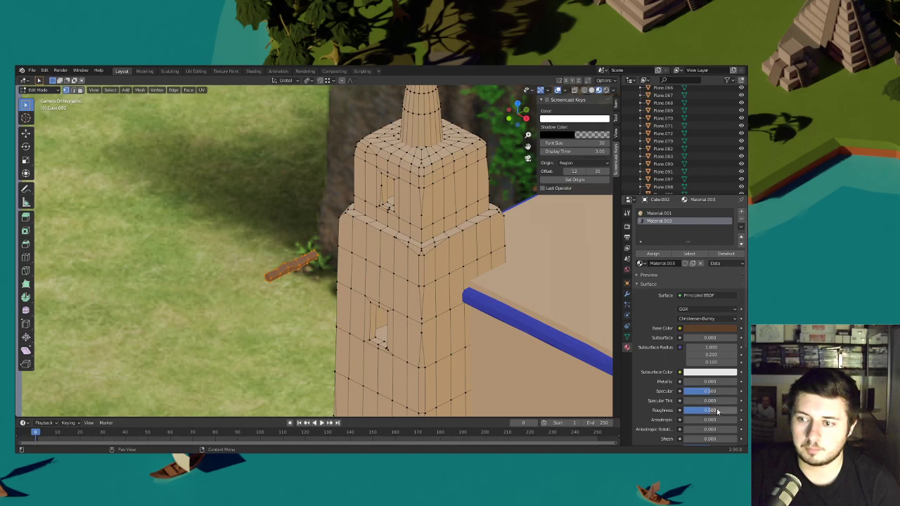
- Scale the beam to about 0.54 and move it horizontally onto the tower's upper ledge
key("l")
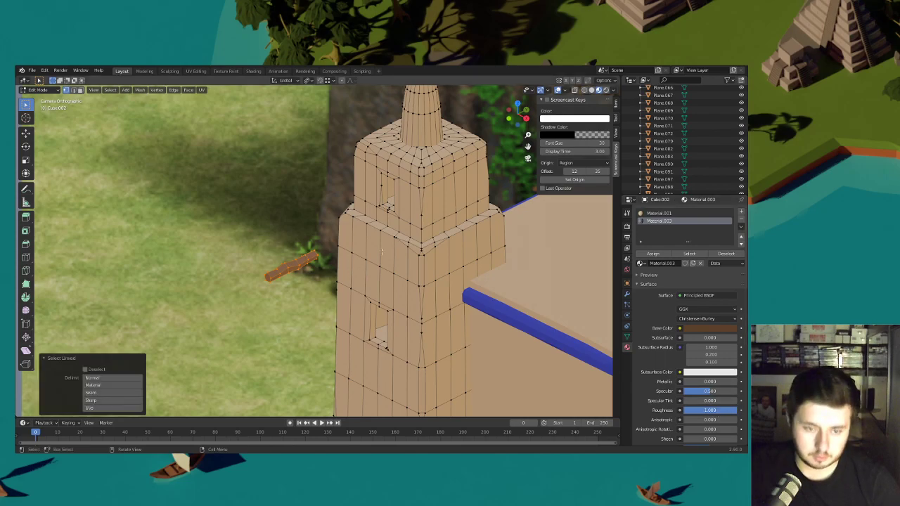
key("s")
left_click(345, 254)
key("g")
key("shift+z")
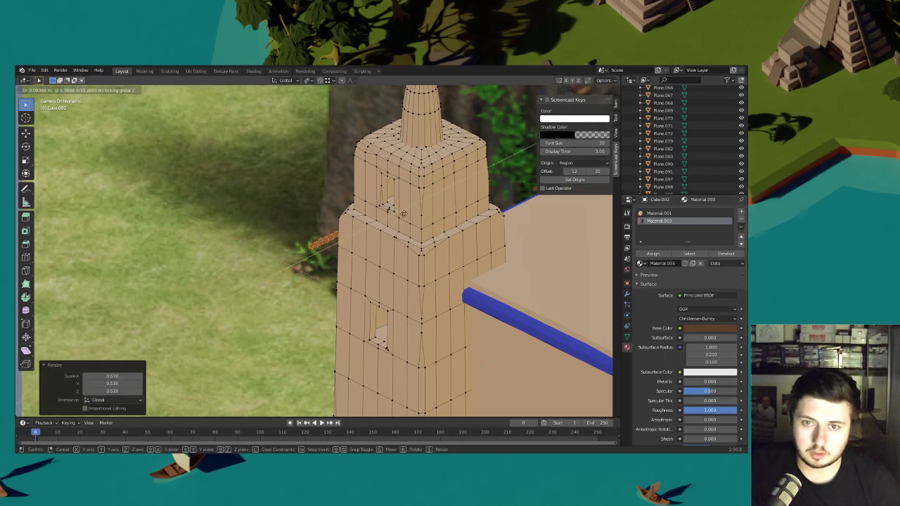
left_click(442, 196)
scroll(361, 316, "down", 3)
middle_click_drag(362, 309, 314, 408, "shift")
middle_click_drag(386, 275, 409, 220, "shift")
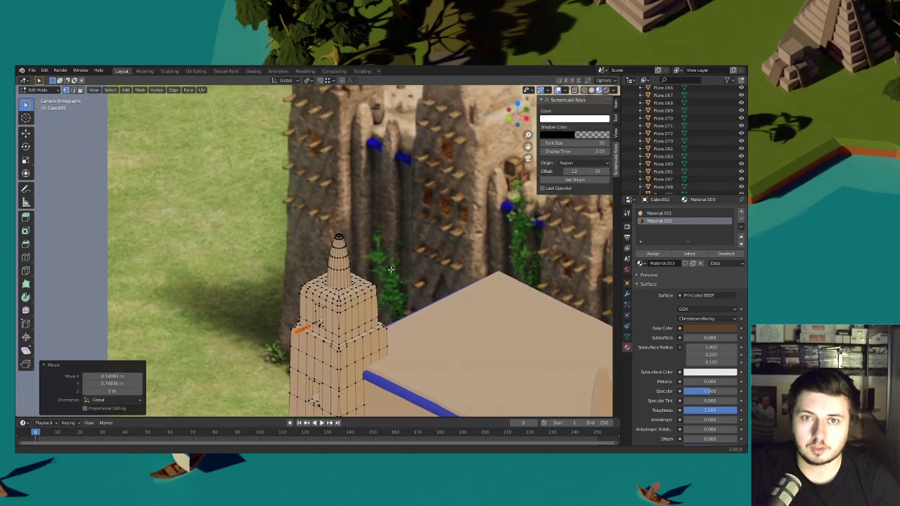
- Shrink the beam further, adjust its length along Y and reposition it horizontally at the ledge
scroll(408, 220, "up", 3)
key("s")
left_click(356, 300)
middle_click_drag(357, 299, 361, 245, "shift")
scroll(361, 246, "up", 3)
key("s")
key("y")
left_click(396, 243)
key("g")
key("shift+z")
left_click(383, 235)
- Slide the beam along X to the outer corner of the tower's upper ledge
scroll(373, 241, "down", 5)
middle_click_drag(389, 277, 373, 205, "shift")
scroll(361, 249, "up", 4)
key("g")
key("x")
left_click(378, 246)
- Duplicate the beam about 0.034 m along X and rotate the copy about the Y axis
key("g")
key("y")
key("x")
left_click(363, 248)
scroll(379, 249, "up", 3)
key("r")
key("y")
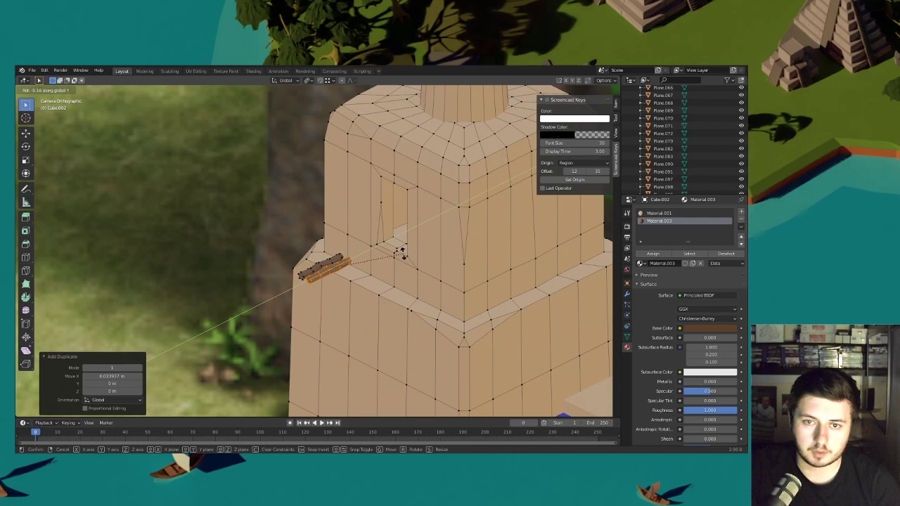
left_click(349, 233)
- Add another copy of the beam about 0.034 m along X to form a tight bundle
key("shift+d")
key("x")
left_click(395, 259)
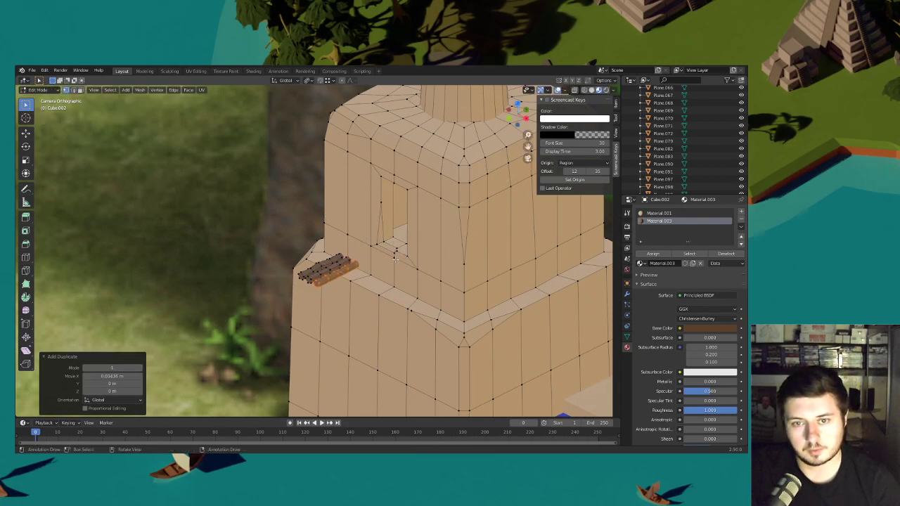
scroll(385, 259, "down", 6)
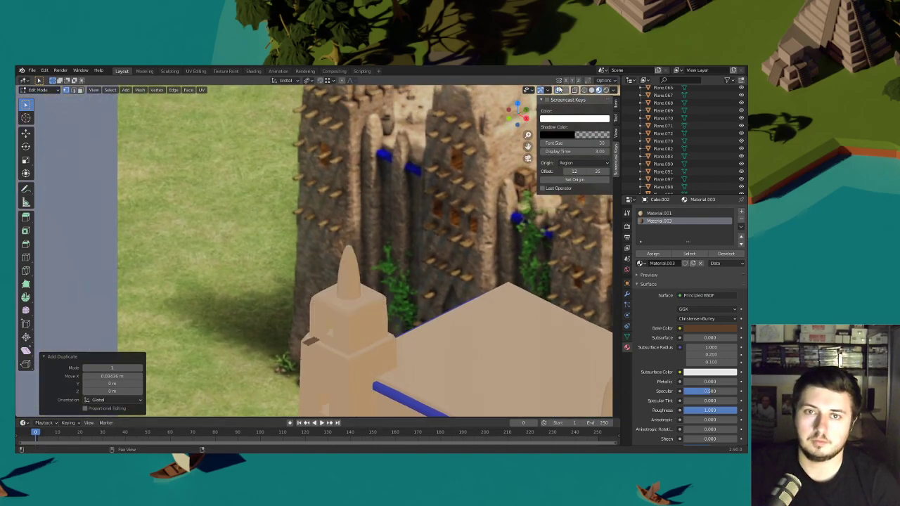
scroll(313, 337, "up", 6)
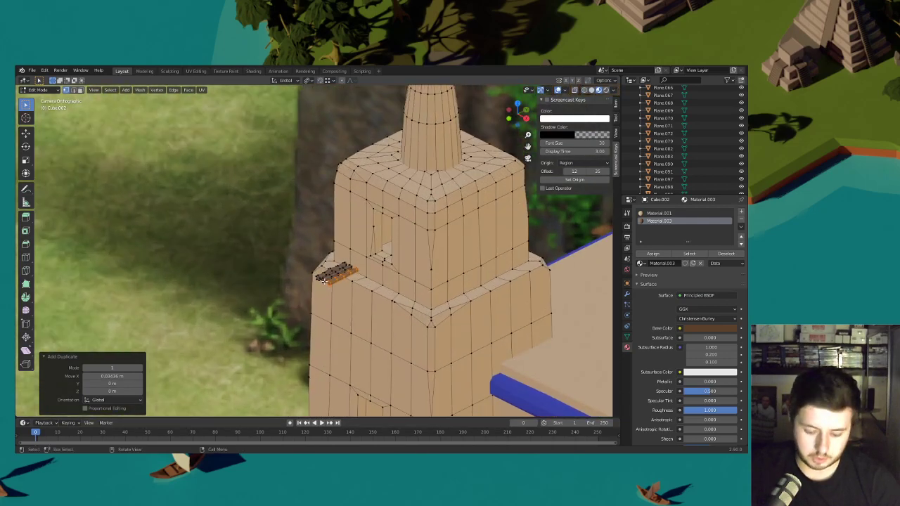
- Select all the beams of the bundle and scale them to about 0.83 along X
key("l")
scroll(326, 271, "up", 2)
key("s")
key("x")
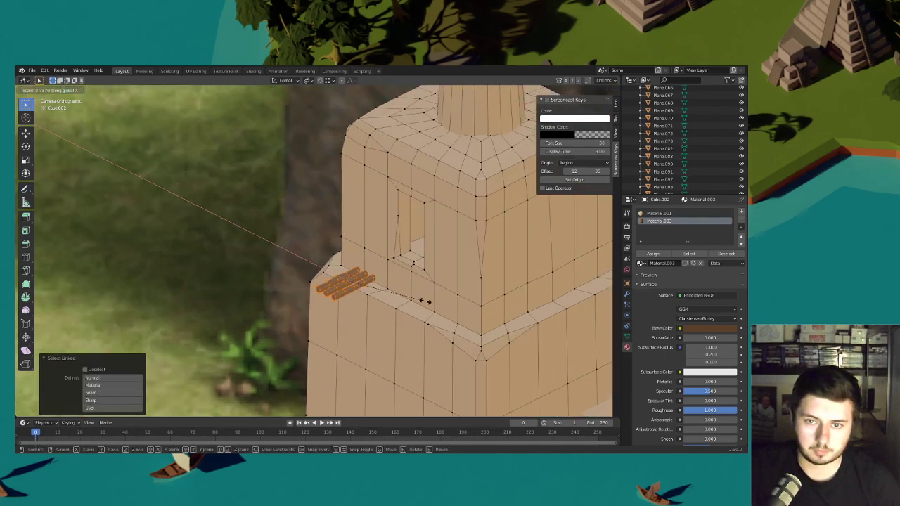
left_click(424, 300)
left_click(310, 82)
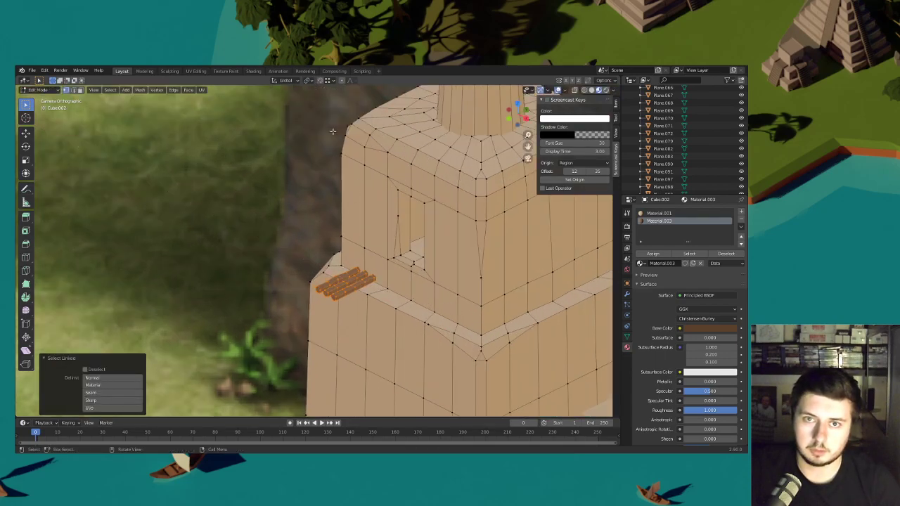
key("s")
key("y")
left_click(437, 294)
- Shift the beam bundle slightly along X and scale it to about 0.89 along X
key("g")
key("x")
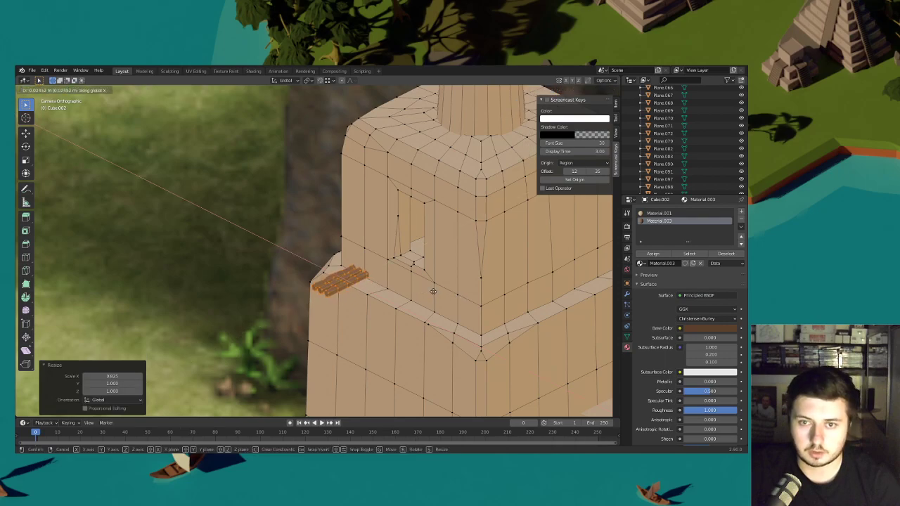
left_click(433, 291)
scroll(430, 294, "down", 3)
key("s")
key("x")
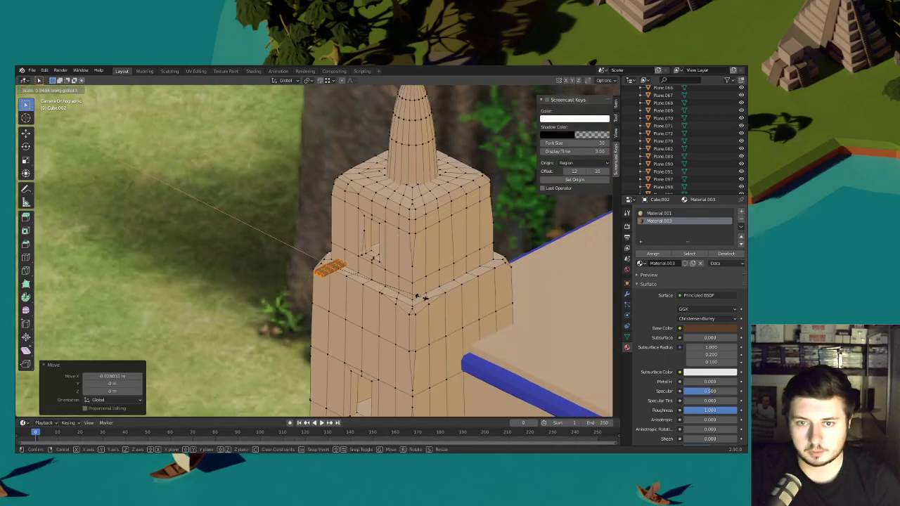
left_click(417, 295)
scroll(416, 282, "down", 3)
middle_click_drag(415, 246, 387, 216, "shift")
scroll(344, 247, "up", 3)
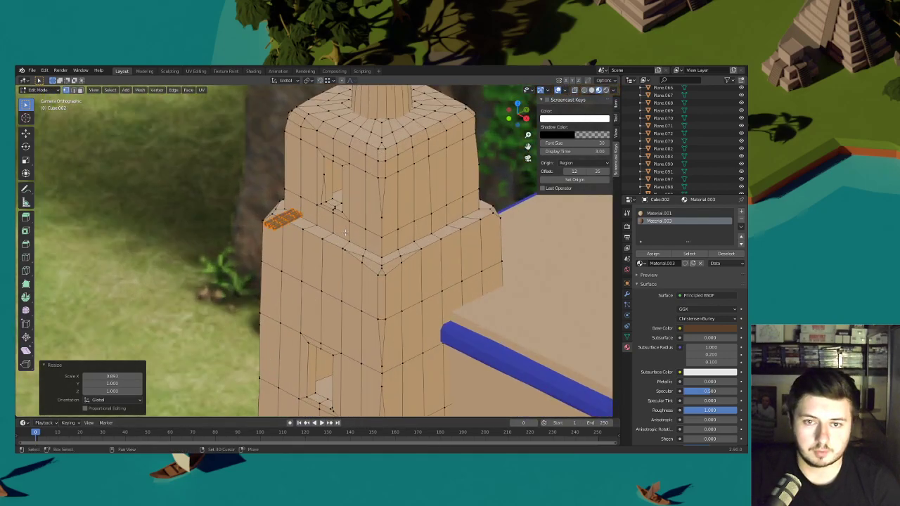
- Duplicate the beam bundle twice along X at about 0.22 m spacing to form a row on the tower face
key("shift+d")
key("x")
left_click(374, 251)
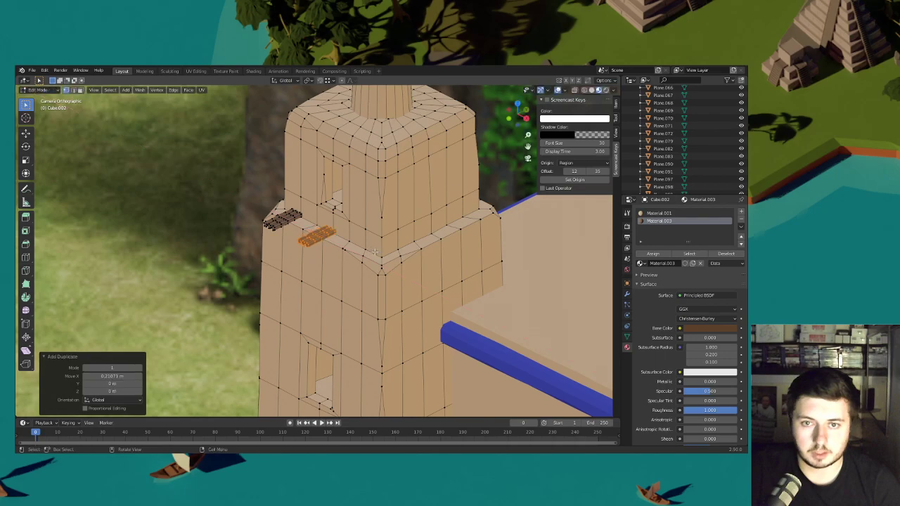
scroll(375, 250, "down", 5)
middle_click_drag(387, 176, 405, 245, "shift")
scroll(366, 259, "up", 2)
scroll(419, 260, "down", 4)
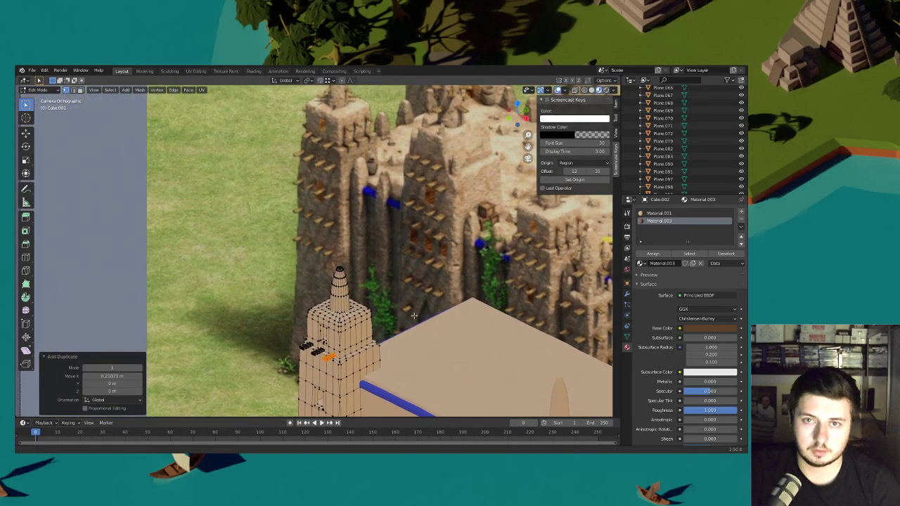
middle_click_drag(414, 315, 426, 197, "shift")
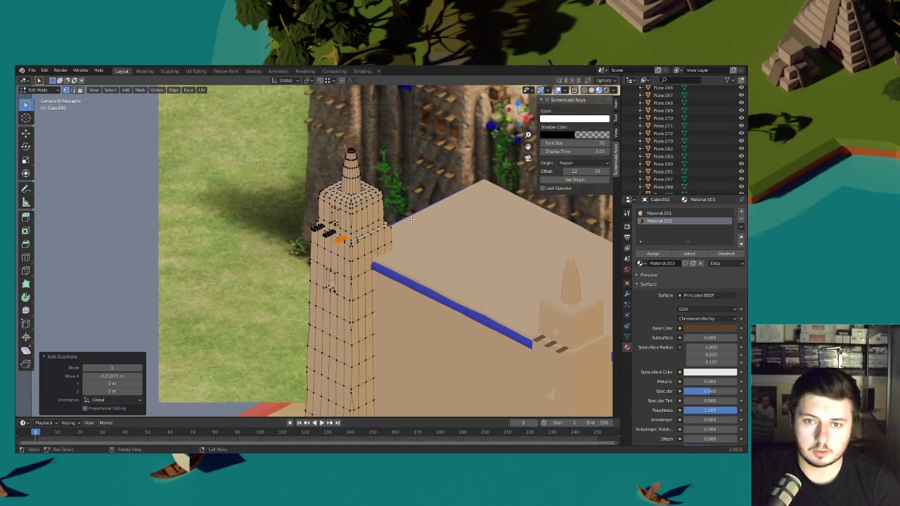
- Duplicate the last beam bundle downward along Z and adjust the copy's position along Y and X
scroll(426, 198, "up", 4)
key("shift+d")
key("z")
left_click(413, 258)
key("g")
key("y")
left_click(412, 260)
key("g")
key("x")
left_click(417, 264)
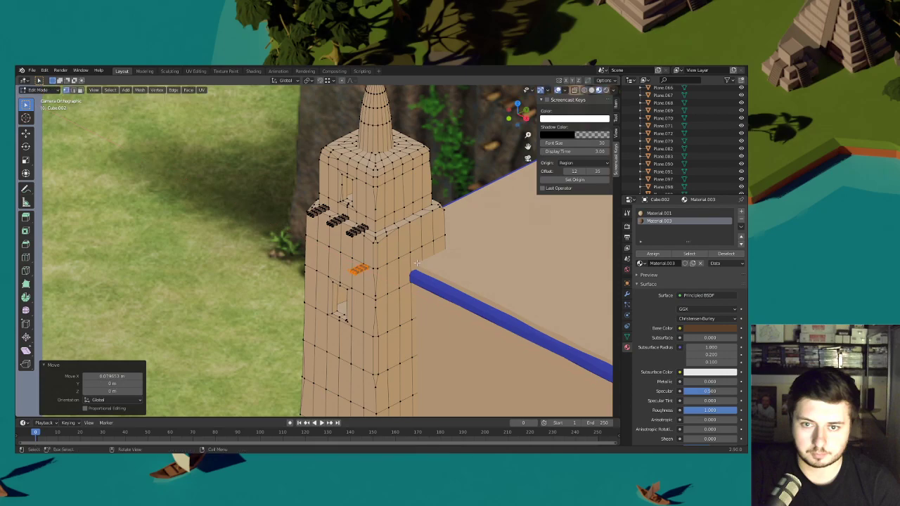
- Move the lower beam bundle along X to the tower's outer edge and adjust its depth along Y
scroll(422, 218, "down", 4)
middle_click_drag(422, 217, 424, 272, "shift")
key("g")
key("x")
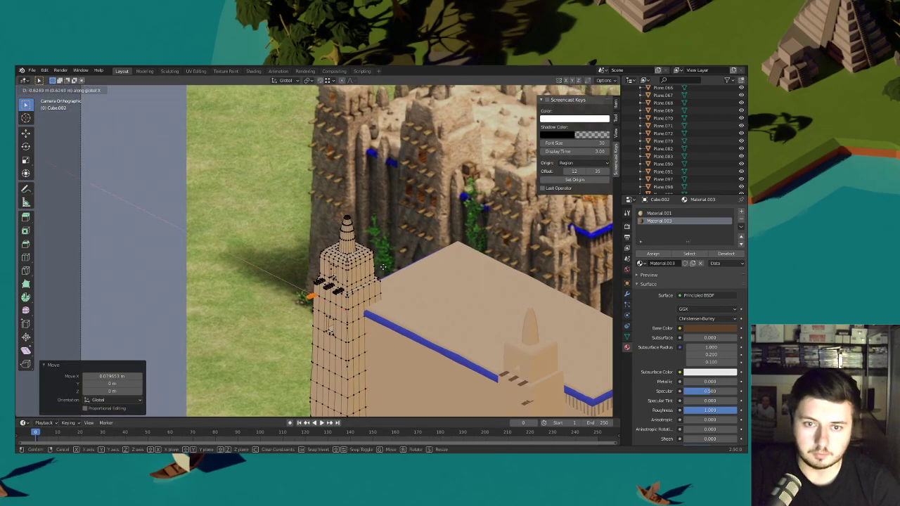
left_click(385, 268)
key("g")
key("y")
left_click(385, 268)
- Scale the lower beam bundle to about 0.92 along X
middle_click_drag(379, 280, 398, 241, "shift")
scroll(397, 241, "up", 4)
key("s")
key("x")
left_click(442, 282)
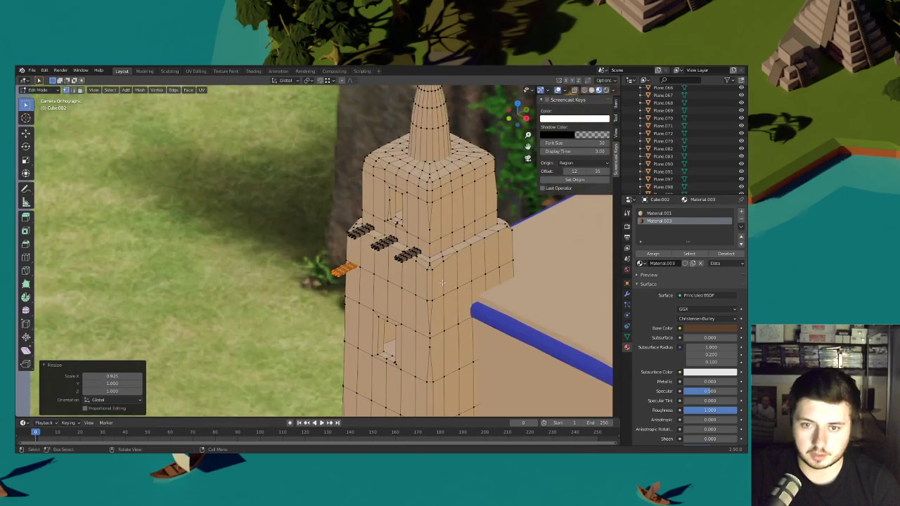
- Duplicate the lower beam bundle twice along X at about 0.18 m spacing to complete the second row
key("g")
key("x")
left_click(431, 273)
key("shift+r")
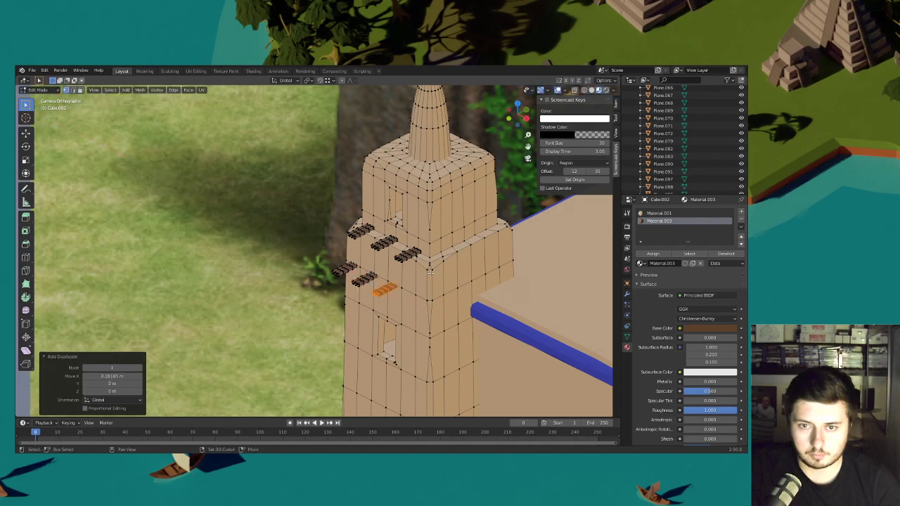
scroll(421, 295, "down", 8)
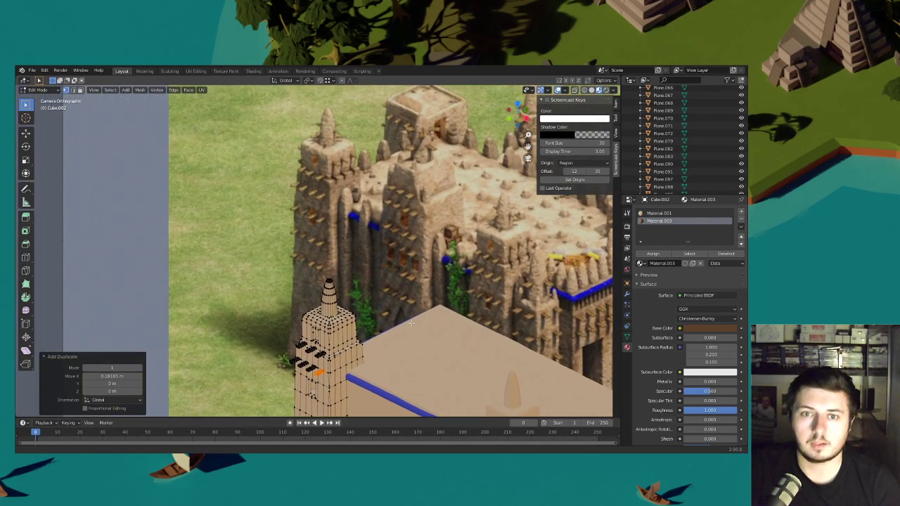
scroll(412, 322, "up", 6)
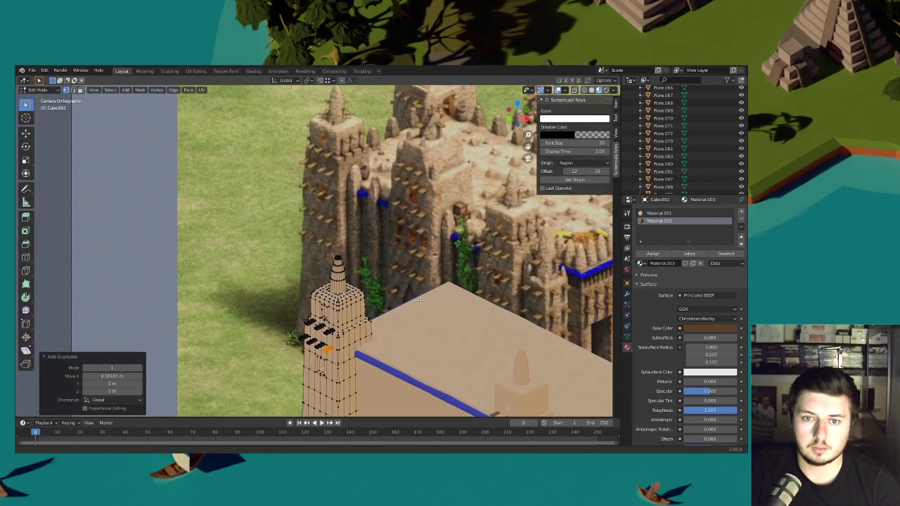
- Select all four beam bundles of the tower's second row and move them about 0.02 m along X
scroll(365, 257, "up", 3)
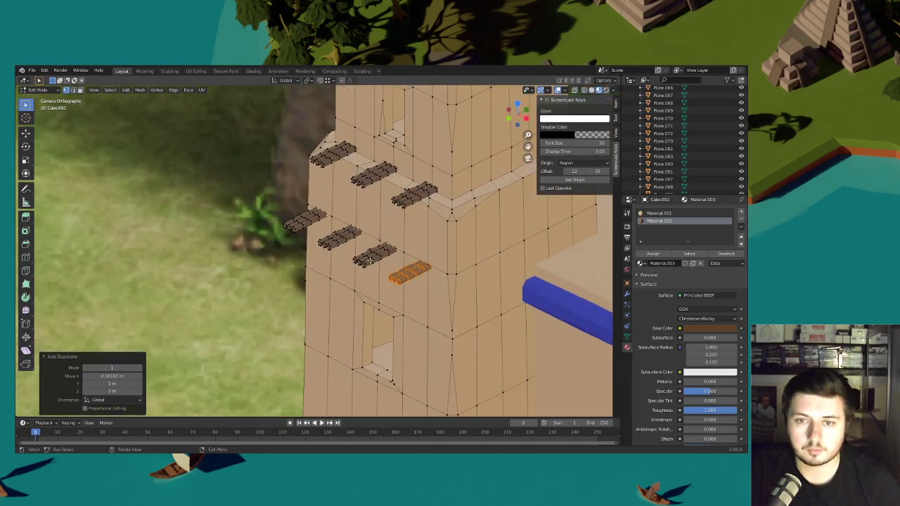
key("l")
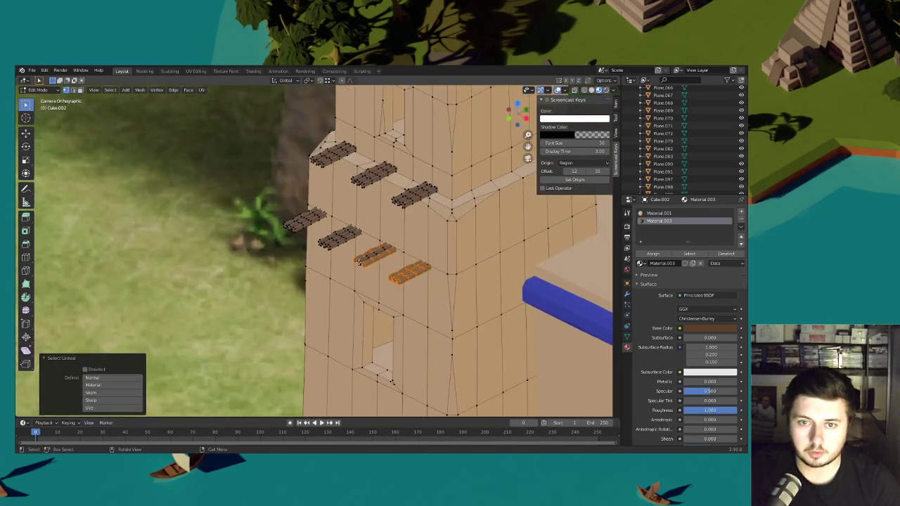
key("l")
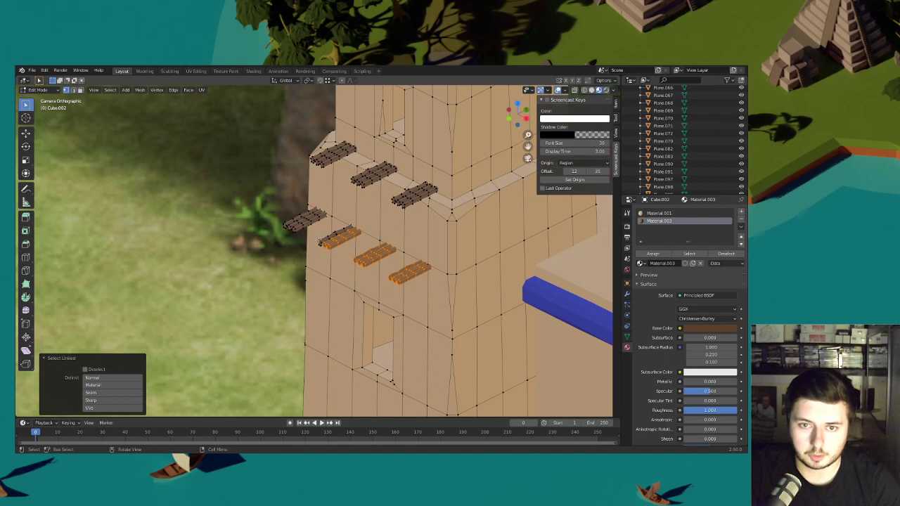
key("l")
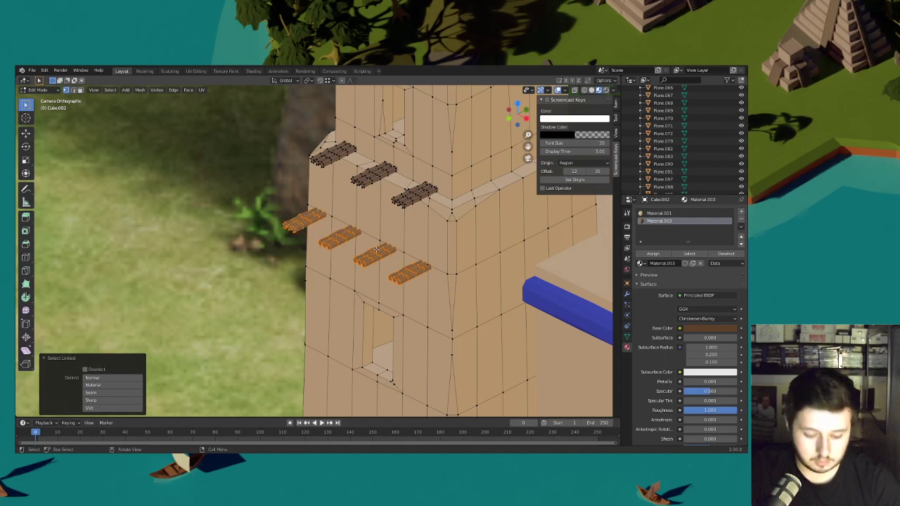
key("g")
key("x")
left_click(394, 260)
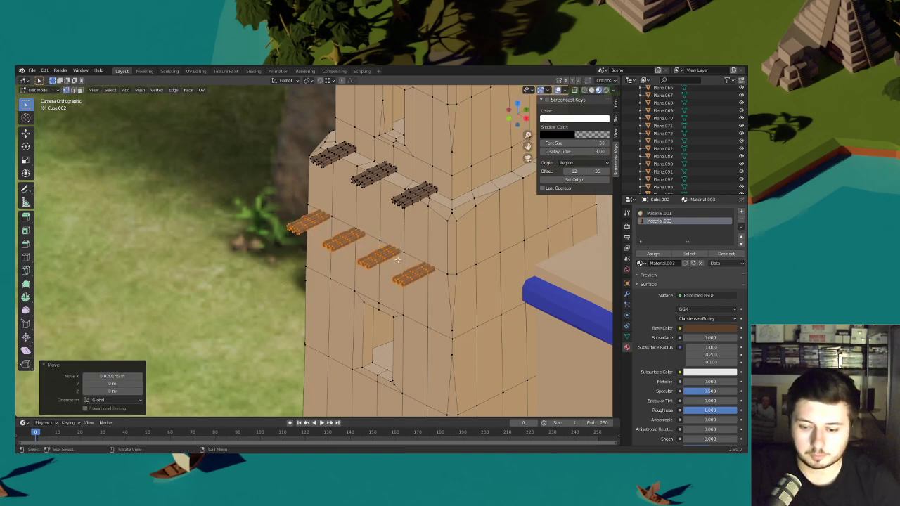
- Nudge the second-row bundles about 0.017 m further along X to centre them on the tower face
scroll(392, 259, "down", 2)
middle_click_drag(392, 258, 431, 249)
scroll(431, 248, "up", 7)
middle_click_drag(295, 262, 321, 239, "shift")
scroll(322, 240, "up", 4)
middle_click_drag(375, 241, 382, 253, "shift")
key("g")
key("x")
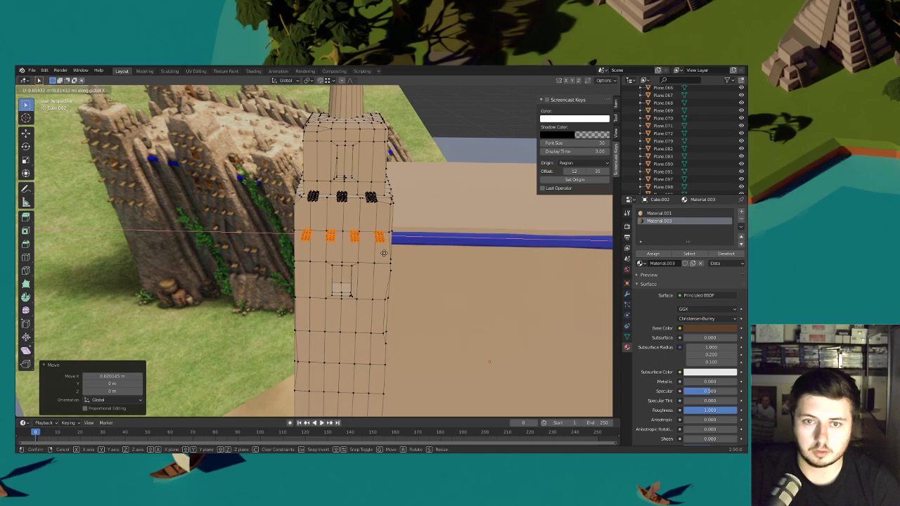
left_click(384, 253)
- Duplicate the four-bundle row downward along Z three times at about 0.4 m spacing
middle_click_drag(352, 251, 348, 242)
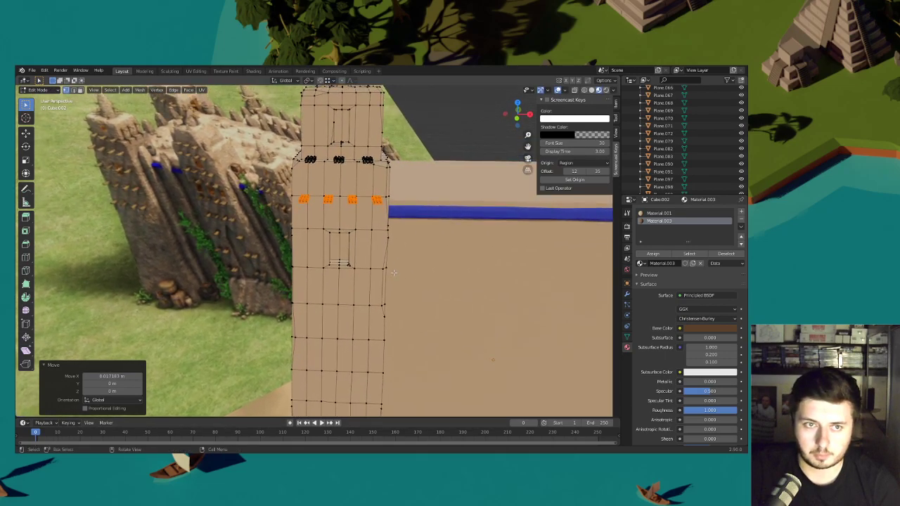
key("shift+d")
key("z")
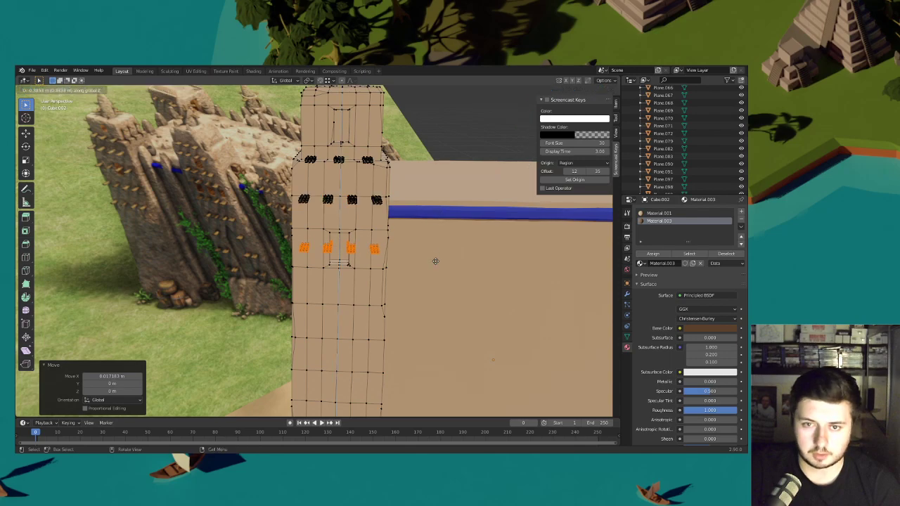
left_click(436, 262)
middle_click_drag(436, 262, 429, 223)
key("shift+d")
key("z")
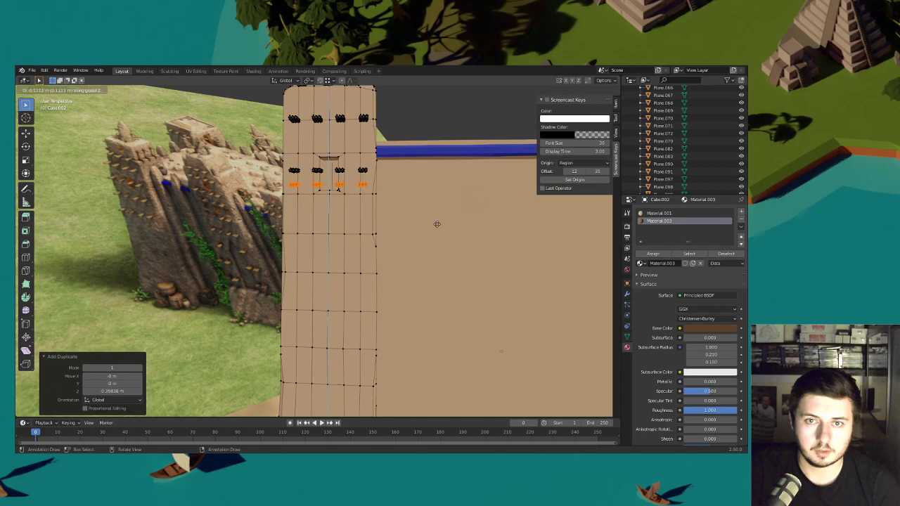
left_click(439, 256)
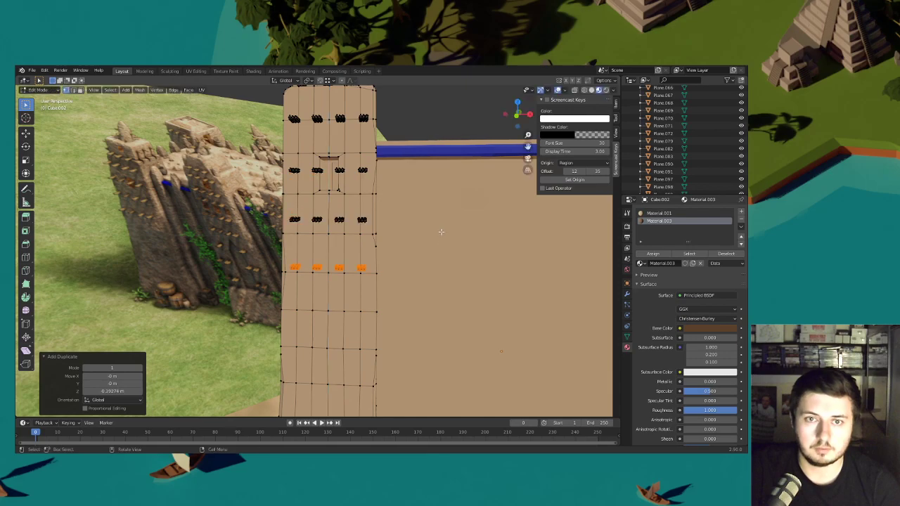
middle_click_drag(439, 256, 429, 238)
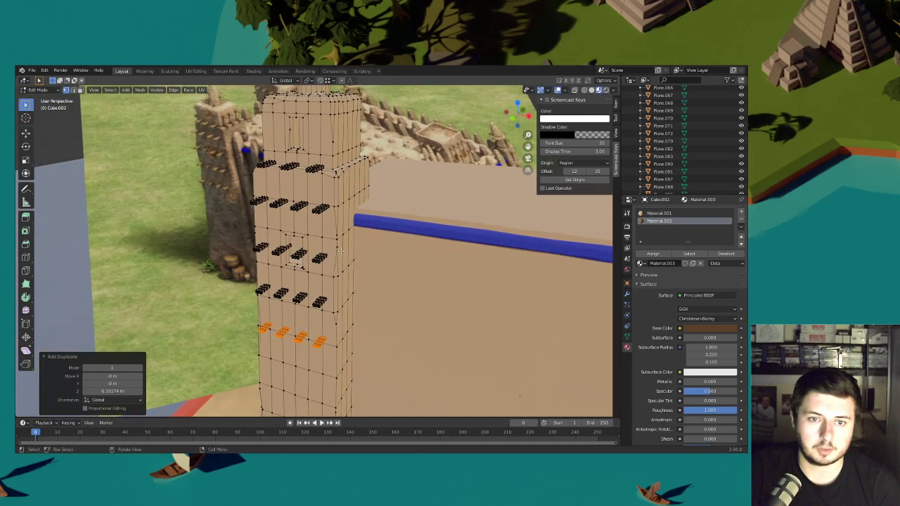
- Move the second bundle of the row at the lower window along X, clear of the opening
middle_click_drag(296, 269, 323, 253)
scroll(323, 253, "up", 3)
key("alt+a")
key("l")
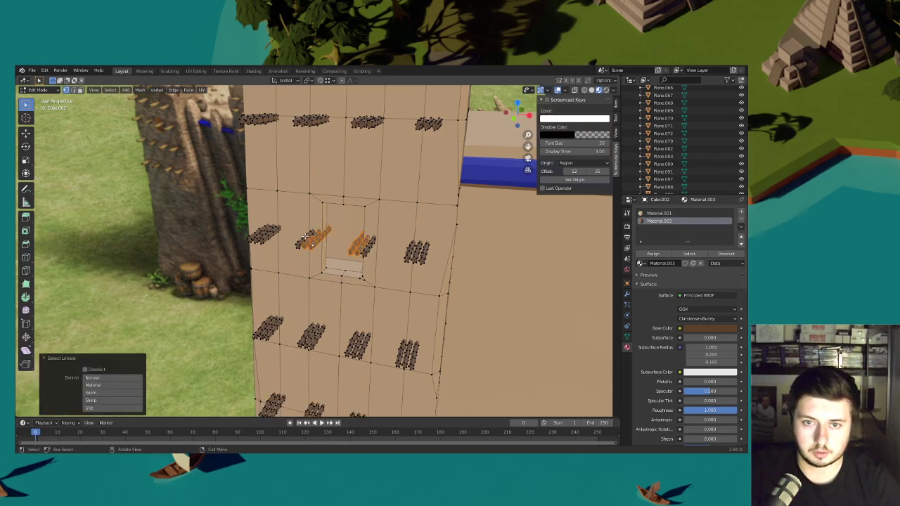
key("alt+a")
key("l")
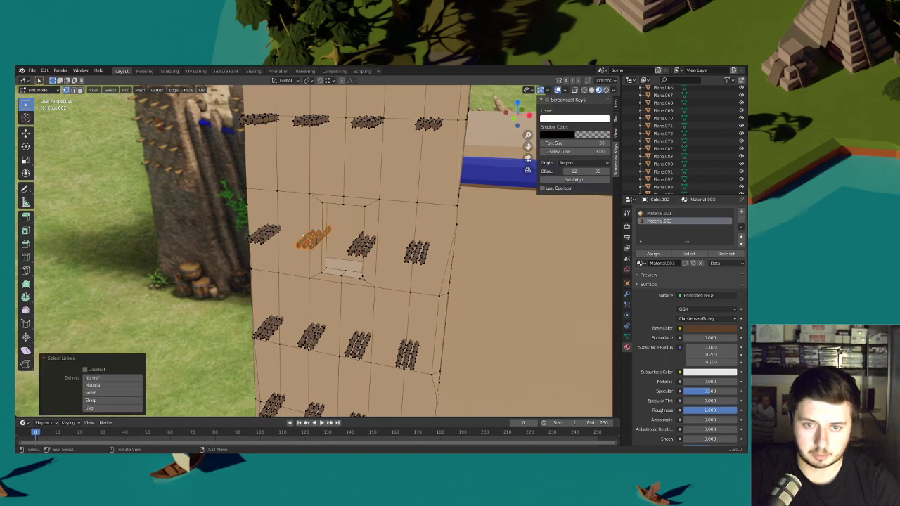
key("g")
key("x")
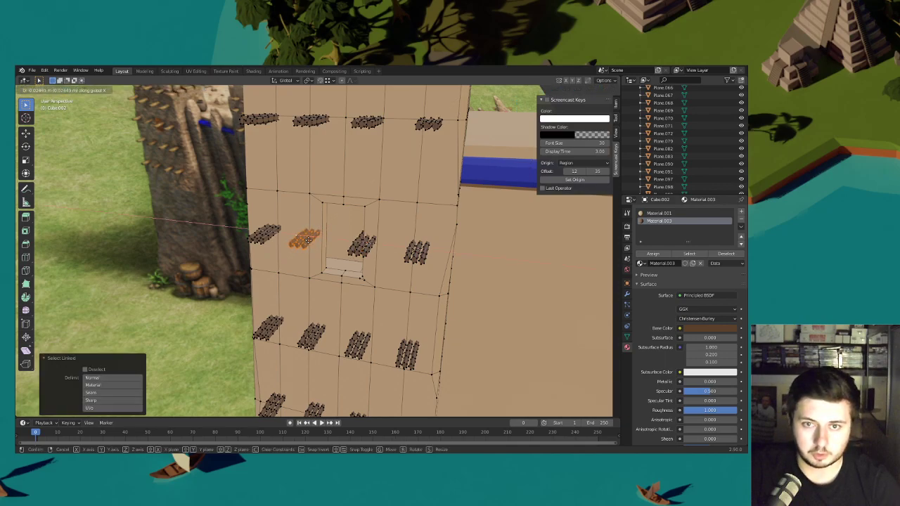
left_click(309, 241)
- Move the third bundle of that row along X, clear of the window's other edge
key("alt+a")
key("l")
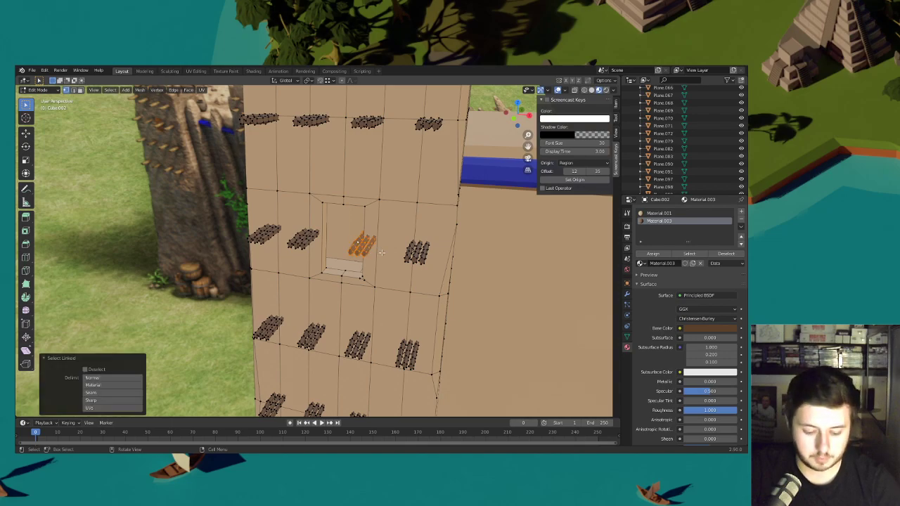
key("g")
key("x")
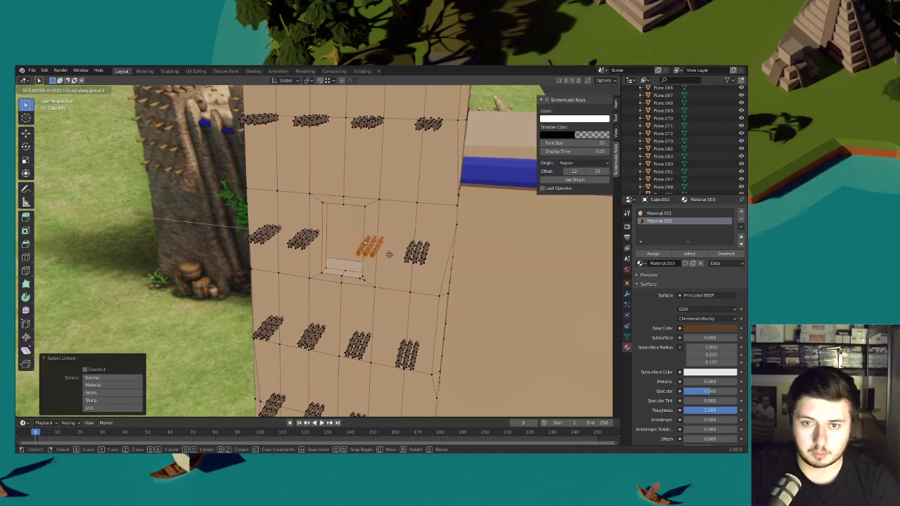
left_click(392, 255)
- Hide the overlays to compare the tower's beam rows with the reference image, and show the overlays again
scroll(389, 256, "down", 6)
middle_click_drag(390, 255, 545, 129)
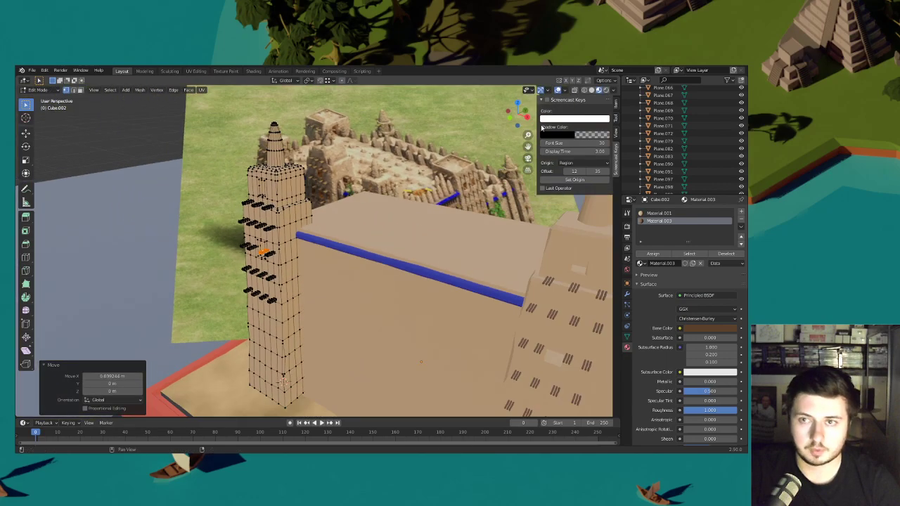
left_click(554, 92)
left_click(557, 91)
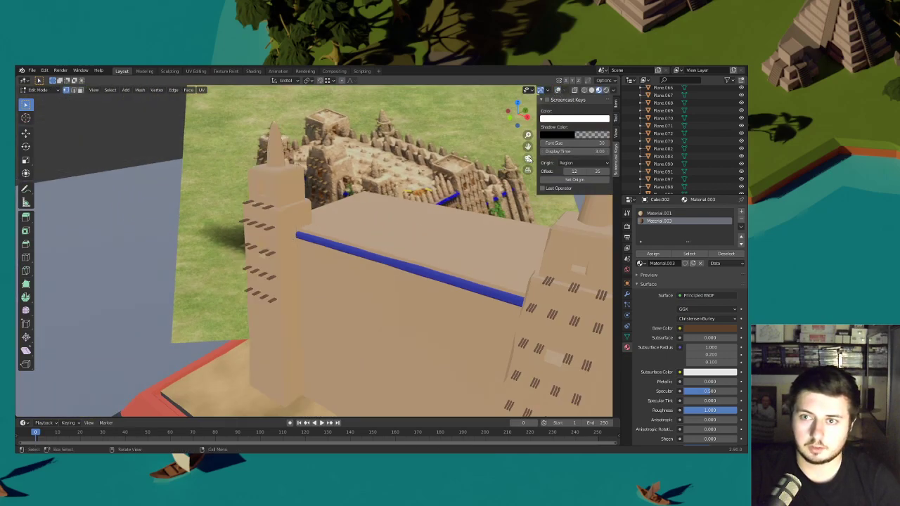
scroll(253, 236, "up", 6)
middle_click_drag(411, 190, 411, 206)
scroll(412, 206, "down", 5)
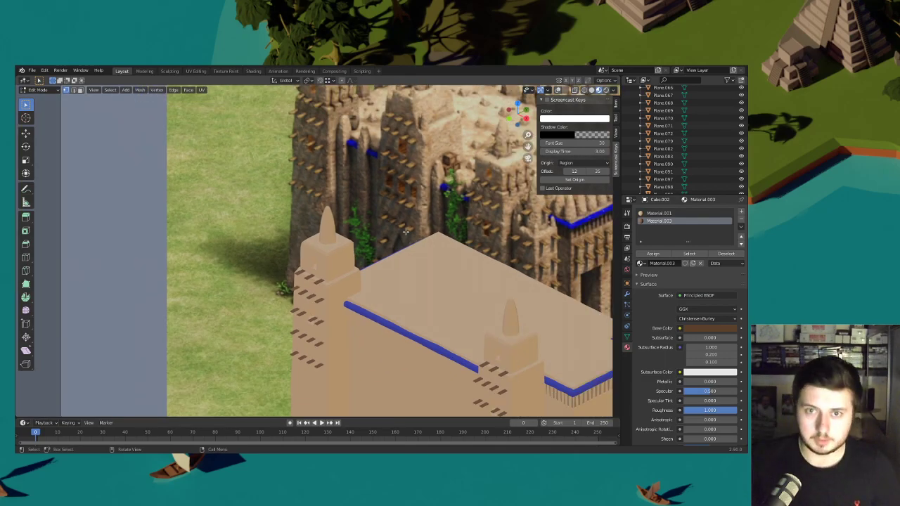
middle_click_drag(406, 216, 394, 223)
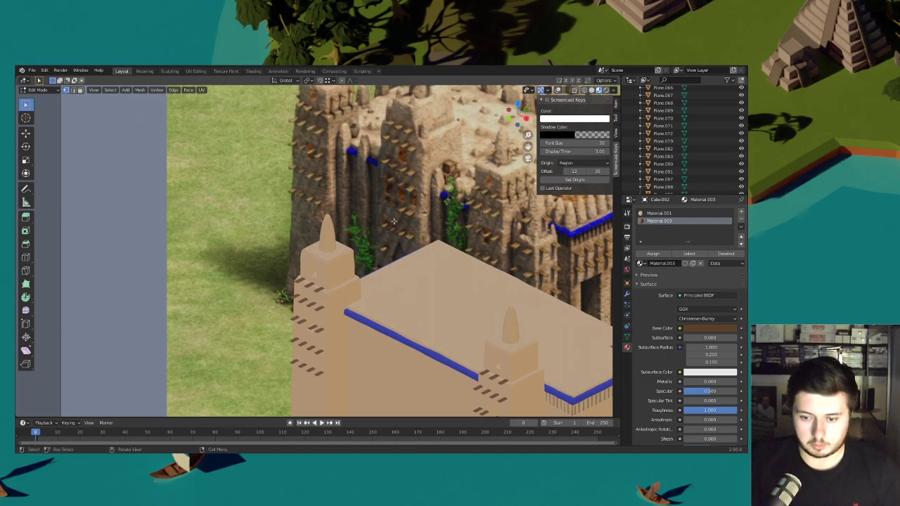
scroll(423, 256, "down", 5)
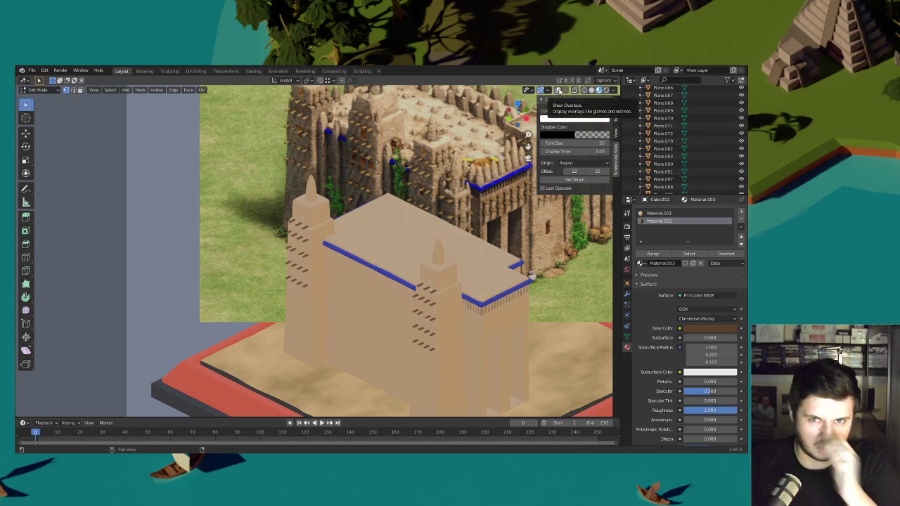
scroll(398, 225, "up", 6)
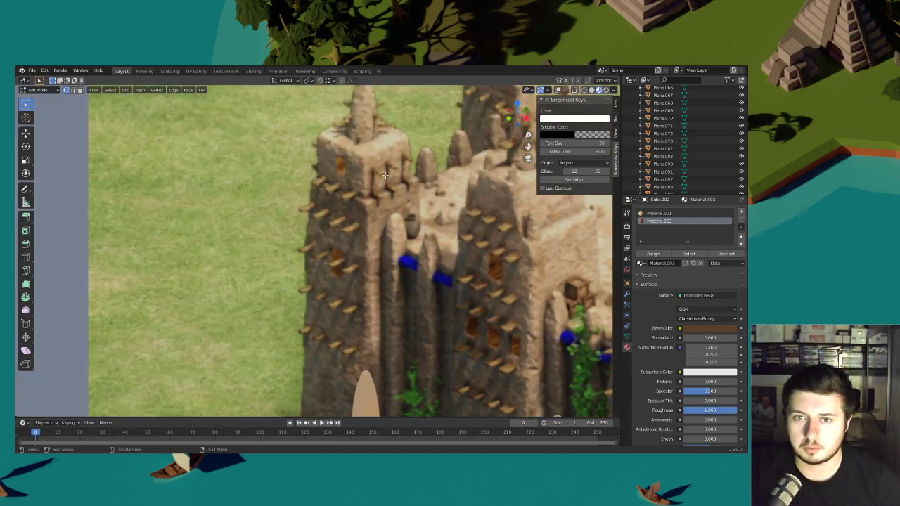
scroll(392, 196, "down", 4)
middle_click_drag(393, 295, 387, 141, "shift")
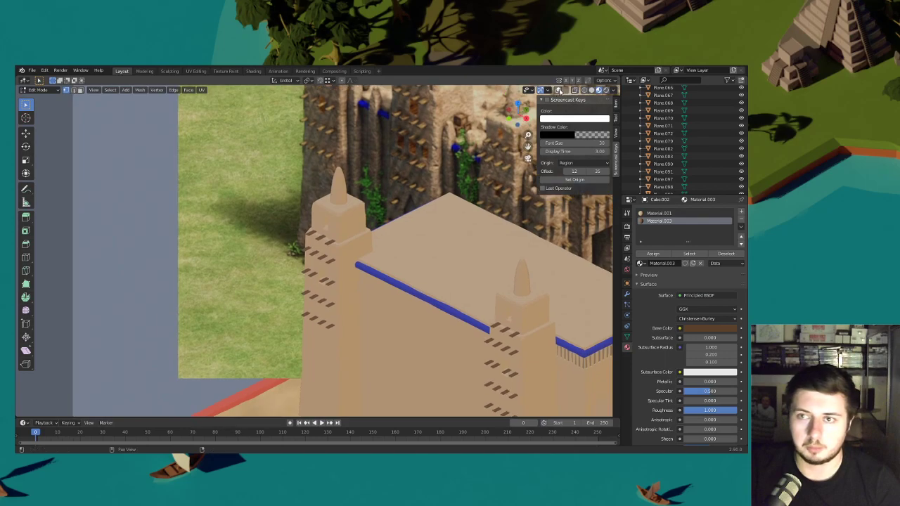
left_click(557, 89)
- Duplicate the three bundles of the tower's top row and move the copies in the horizontal plane toward the adjacent face
scroll(411, 221, "up", 1)
scroll(351, 239, "up", 4)
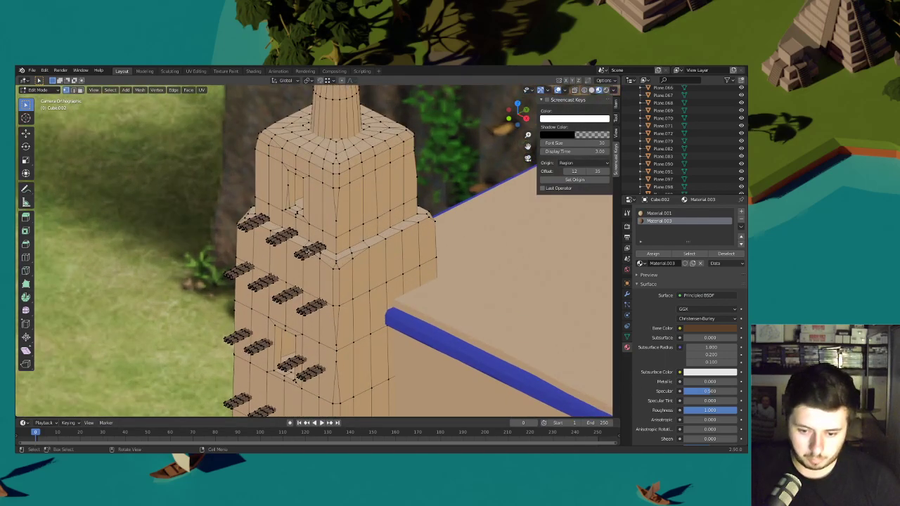
key("l")
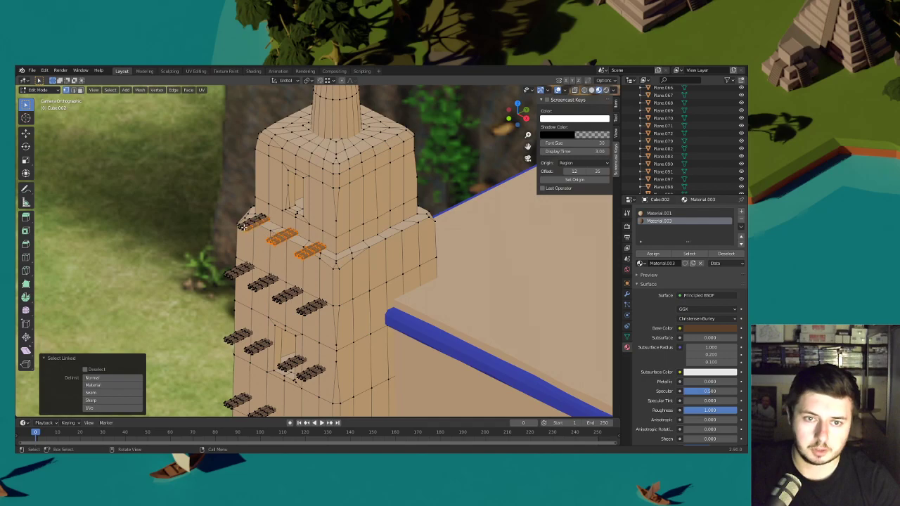
scroll(344, 185, "down", 2)
middle_click_drag(343, 185, 329, 235, "shift")
scroll(355, 246, "up", 2)
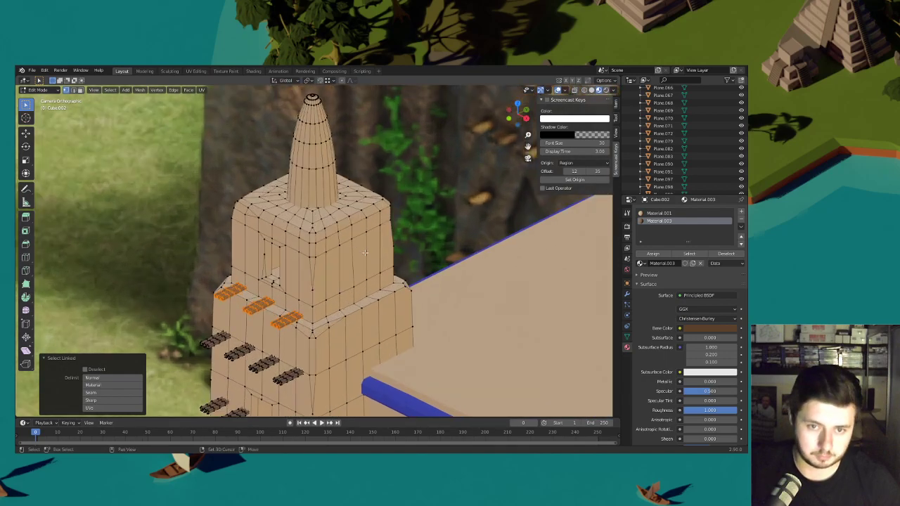
key("shift+d")
key("shift+z")
left_click(466, 227)
- Rotate the copied bundles 90° around Z and position them horizontally against the adjacent tower face
type("rz90")
key("Return")
key("g")
key("x")
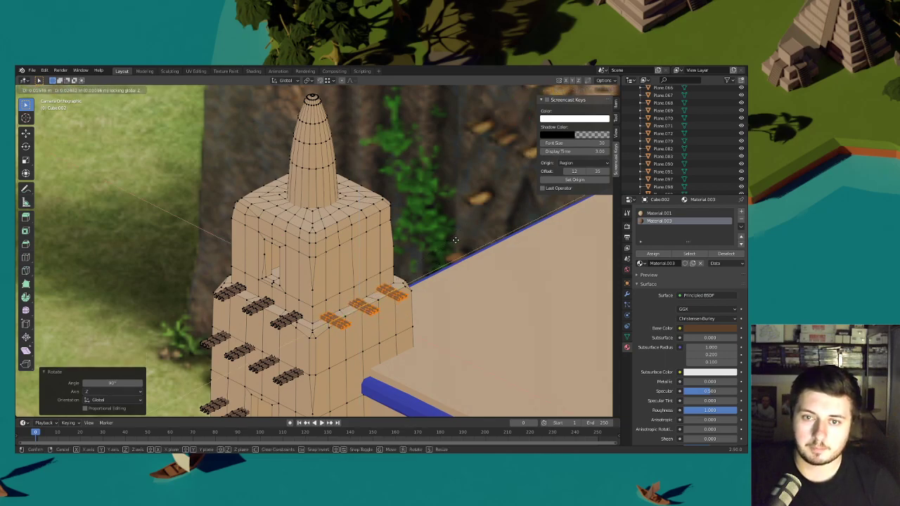
left_click(455, 240)
- Duplicate the side-face bundles about 0.73 m along negative X to the tower's opposite side
middle_click_drag(455, 240, 410, 241)
scroll(410, 241, "up", 6)
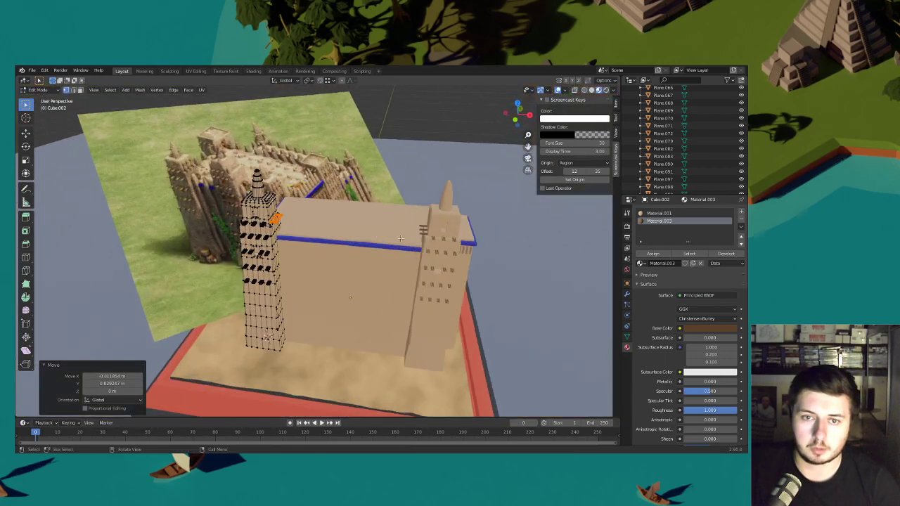
middle_click_drag(354, 236, 381, 233)
scroll(382, 233, "up", 3)
key("shift+d")
key("x")
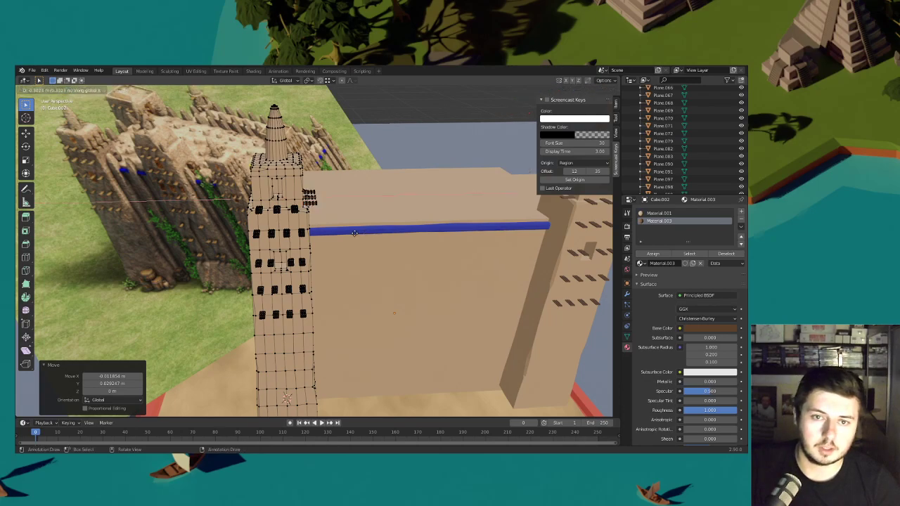
left_click(321, 233)
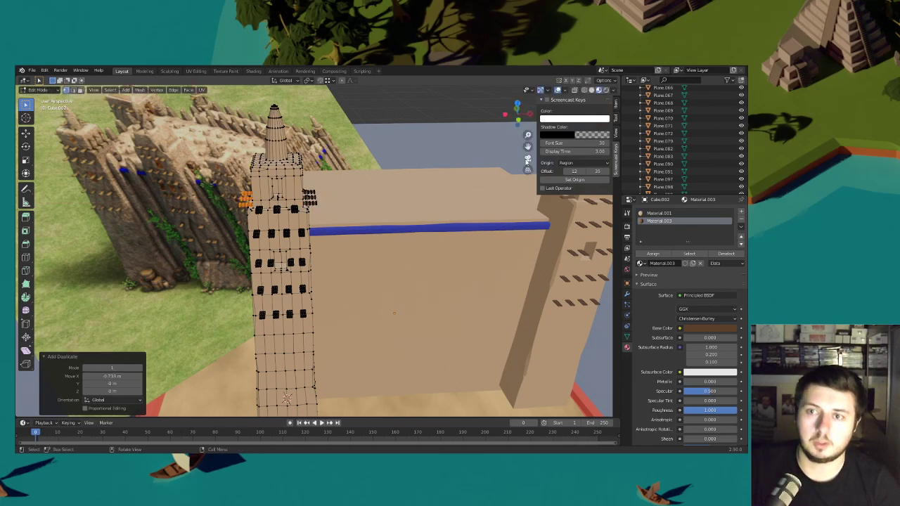
- Select the top-row bundles on both side faces and duplicate them upward along Z onto the upper tower block
key("KP_0")
scroll(397, 245, "down", 4)
middle_click_drag(439, 192, 411, 182, "shift")
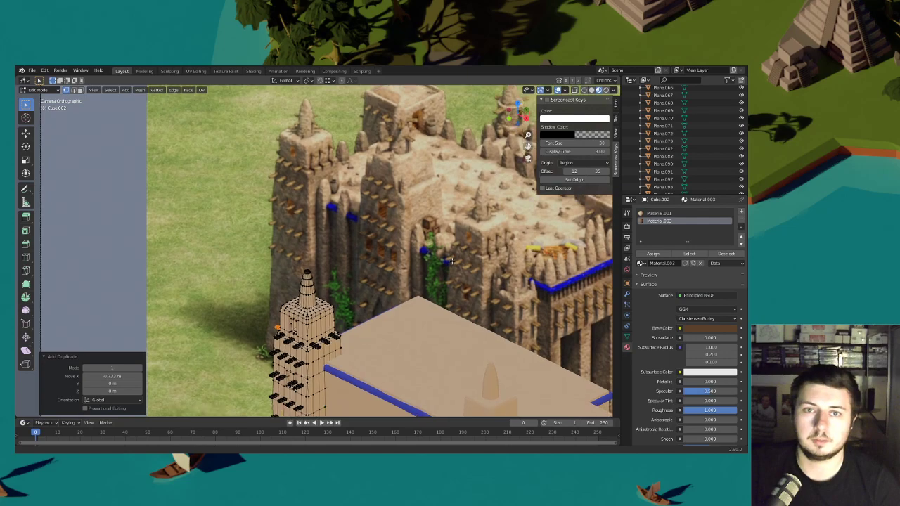
scroll(412, 182, "up", 5)
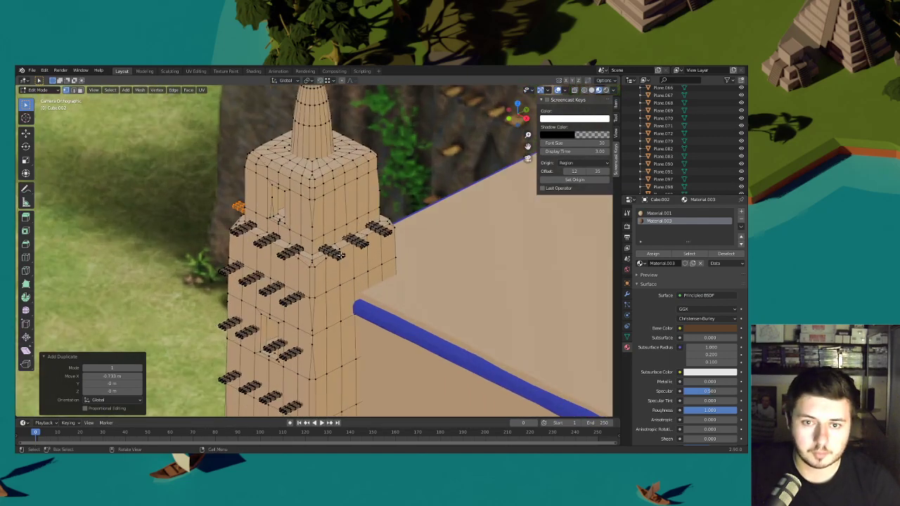
key("l")
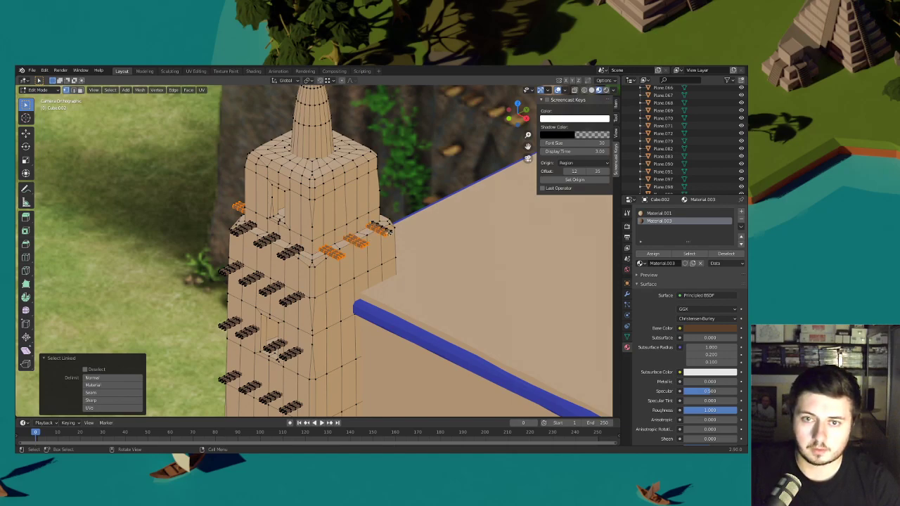
key("shift+d")
key("z")
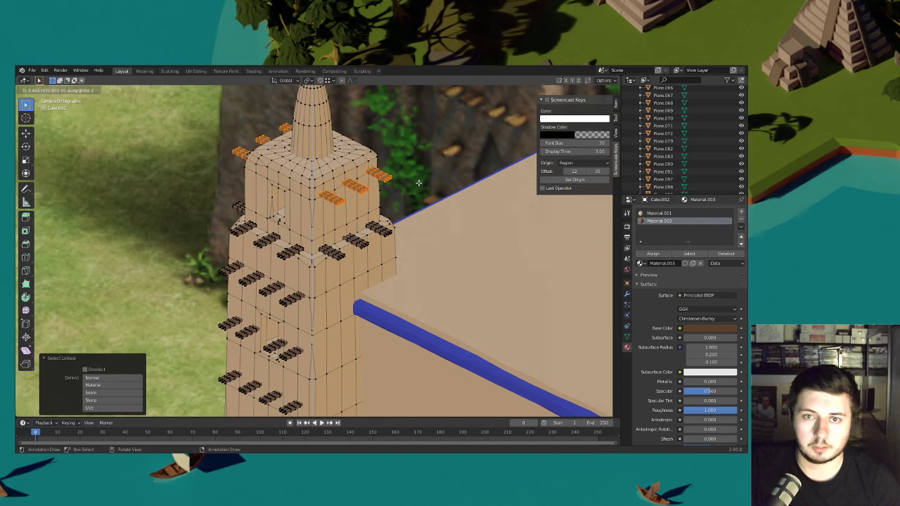
left_click(410, 229)
- Raise the duplicated upper side bundles about 0.066 m along Z
scroll(408, 263, "down", 4)
scroll(407, 263, "down", 3)
middle_click_drag(408, 263, 409, 205, "shift")
scroll(422, 189, "up", 6)
key("g")
key("z")
left_click(422, 187)
scroll(450, 211, "up", 2)
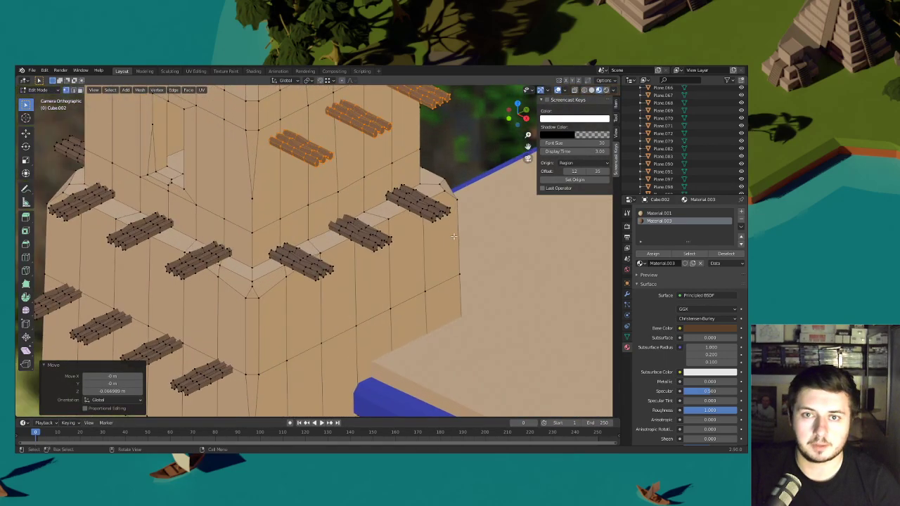
- Scale the raised upper side bundles slightly inward along X to fit the narrower tower block
key("s")
key("x")
left_click(468, 224)
scroll(450, 232, "down", 10)
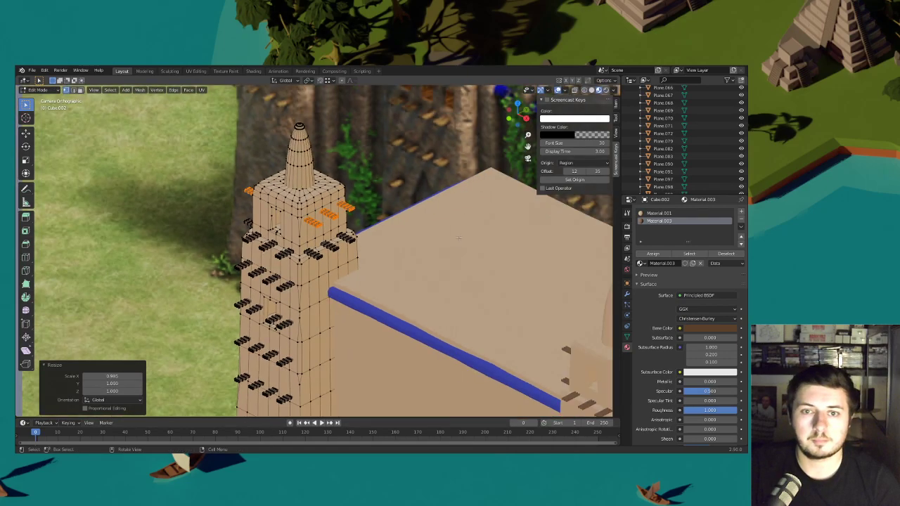
scroll(342, 160, "up", 5)
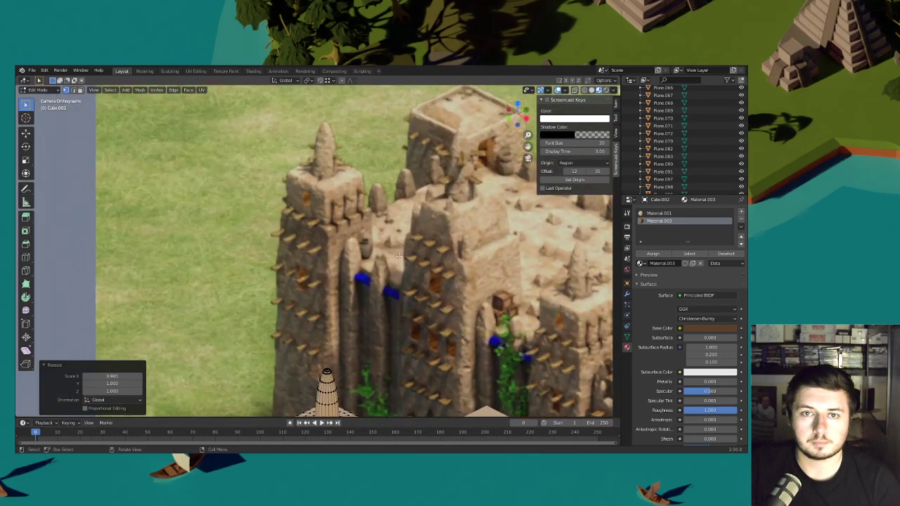
middle_click_drag(340, 164, 331, 185, "shift")
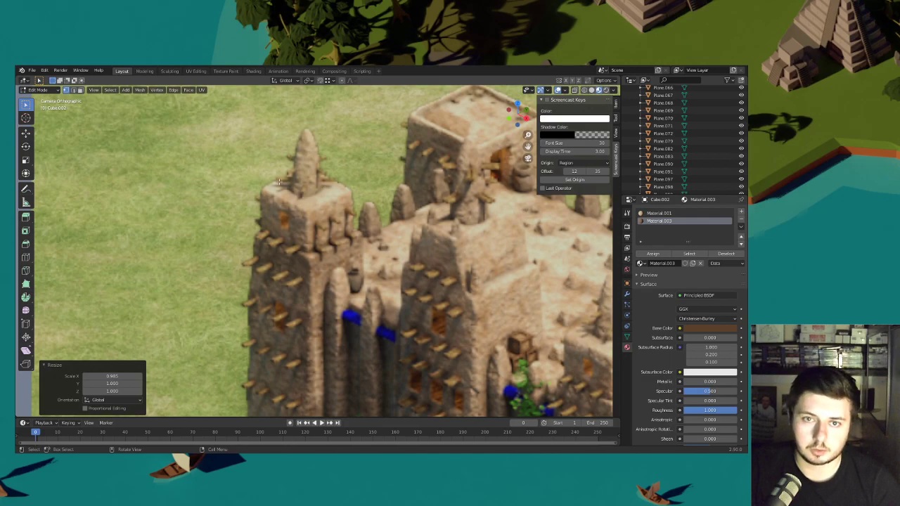
key("KP_Divide")
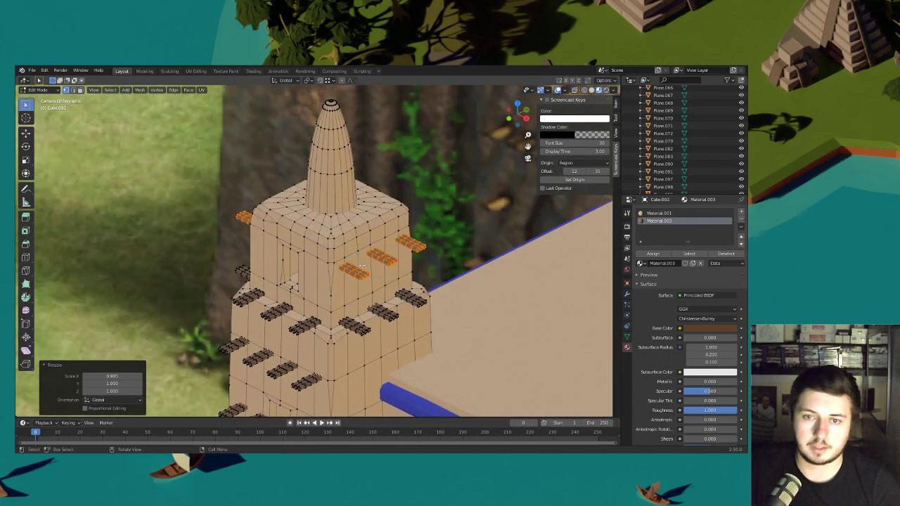
- Duplicate a single beam from the nearest upper side bundle about 0.29 m up along Z and shift it horizontally onto the spire
scroll(360, 269, "up", 2)
left_click(366, 281)
key("l")
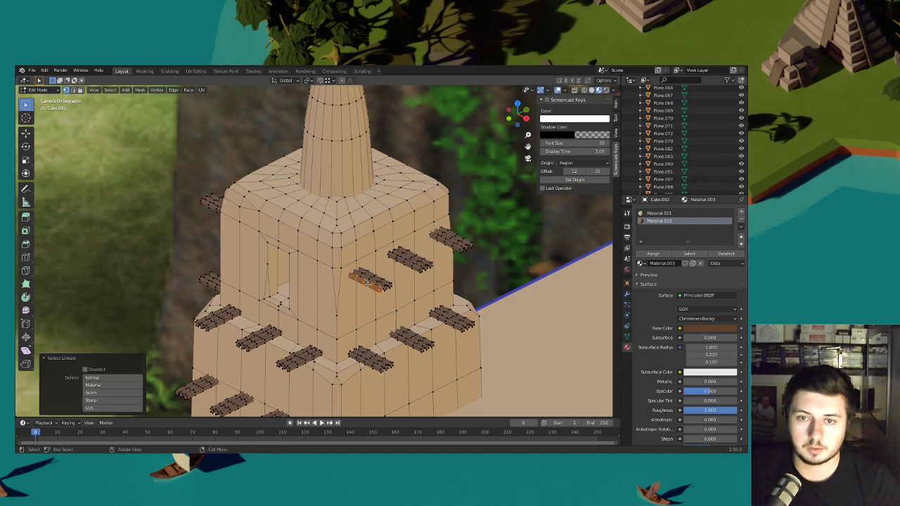
key("shift+d")
key("z")
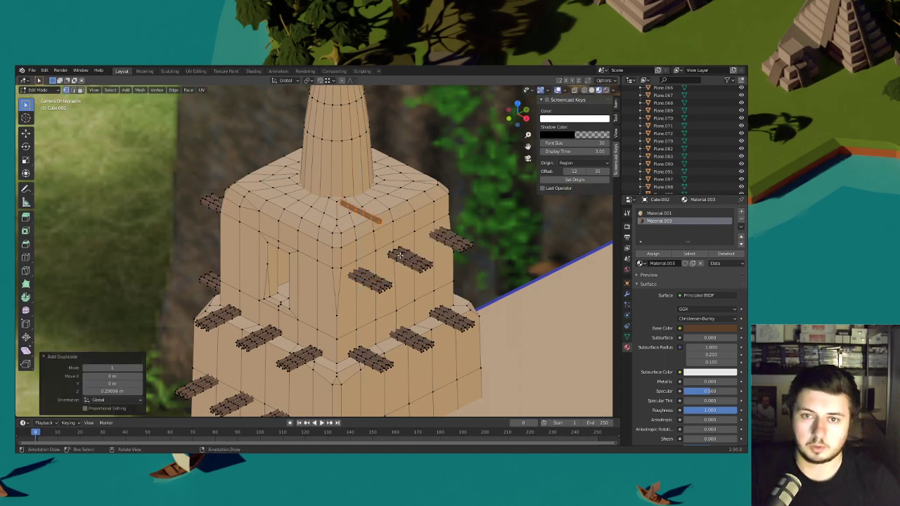
left_click(385, 212)
- Adjust the copied beam's thickness along Z and stretch it about 2.21 times along X so it passes through the spire
key("s")
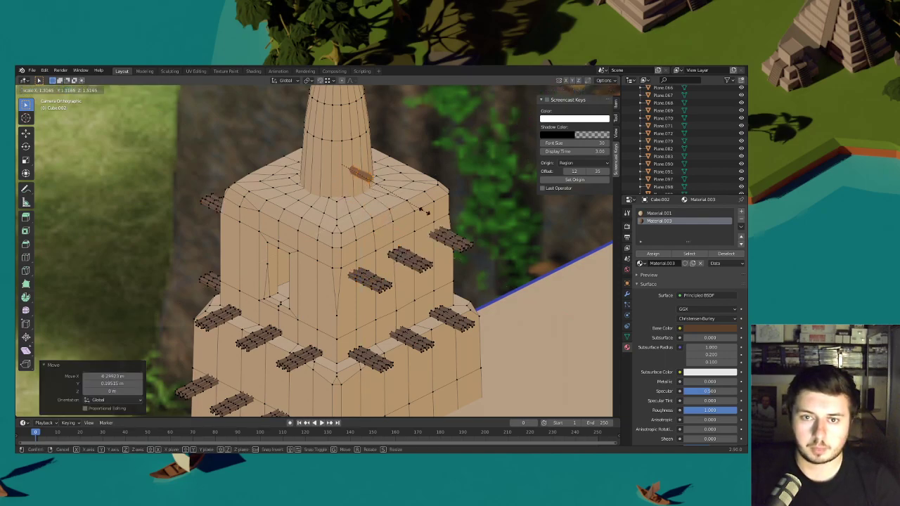
key("x")
right_click(425, 210)
key("s")
key("z")
left_click(412, 203)
key("s")
key("x")
left_click(515, 227)
scroll(436, 218, "down", 1)
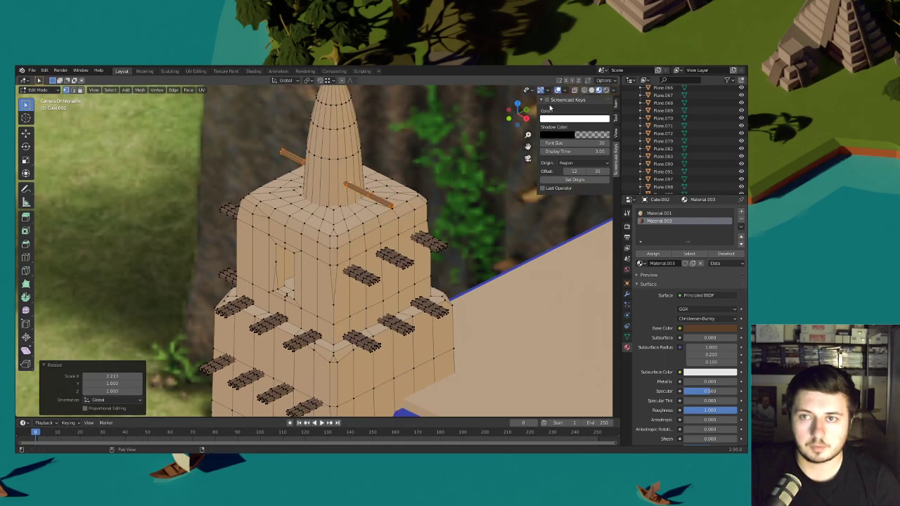
- From the top view, move the long beam within the XY plane to center it on the round spire
left_click(517, 104)
middle_click_drag(354, 388, 386, 222, "shift")
scroll(386, 222, "up", 2)
scroll(386, 222, "up", 6)
middle_click_drag(396, 172, 389, 235, "shift")
scroll(390, 235, "up", 4)
key("g")
key("shift+z")
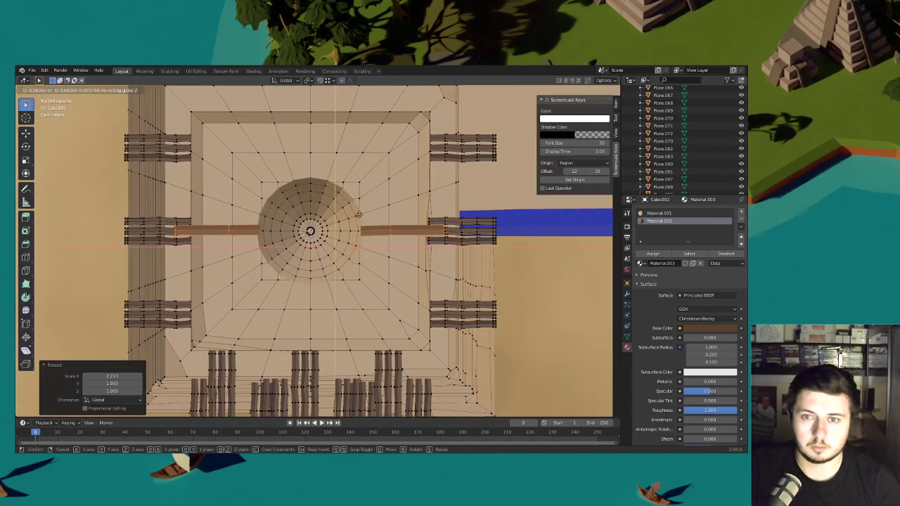
left_click(358, 214)
- Nudge the centered beam about 0.009 m along Z just above the tower's roof
scroll(357, 214, "down", 2)
middle_click_drag(393, 302, 361, 316)
scroll(364, 201, "down", 4)
middle_click_drag(450, 144, 406, 212)
key("g")
key("z")
left_click(406, 214)
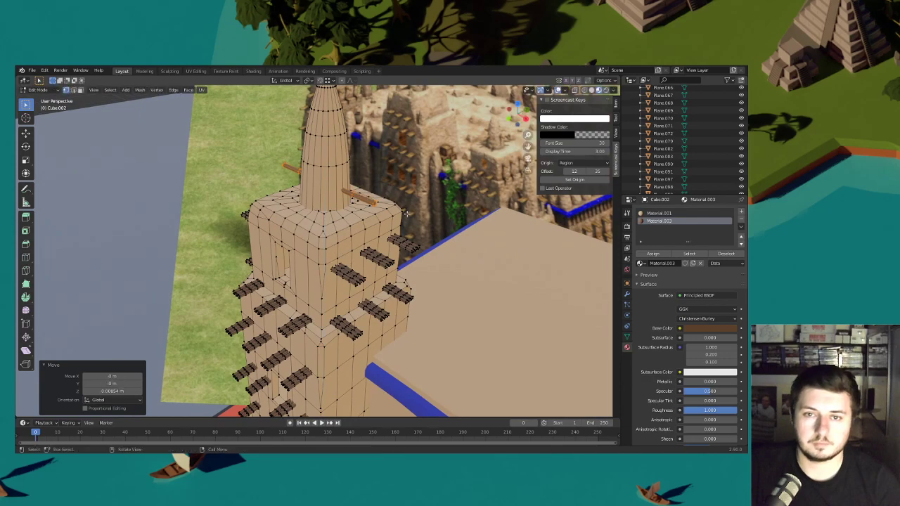
- In camera view, compare with the reference spire and fine-tune the beam's height along Z
scroll(407, 214, "down", 2)
left_click(527, 158)
scroll(381, 196, "down", 2)
middle_click_drag(394, 161, 402, 211, "shift")
scroll(402, 212, "up", 1)
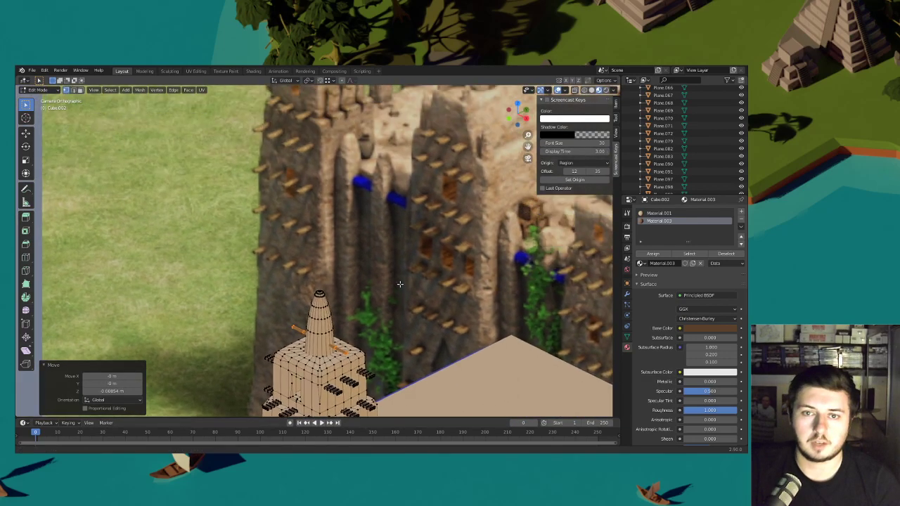
scroll(402, 212, "up", 1)
key("g")
key("z")
left_click(403, 216)
- Duplicate the spire beam rotated 90° around Z to form a cross, and rotate the crossed beams 45° around Z
type("rz")
type("90")
key("Return")
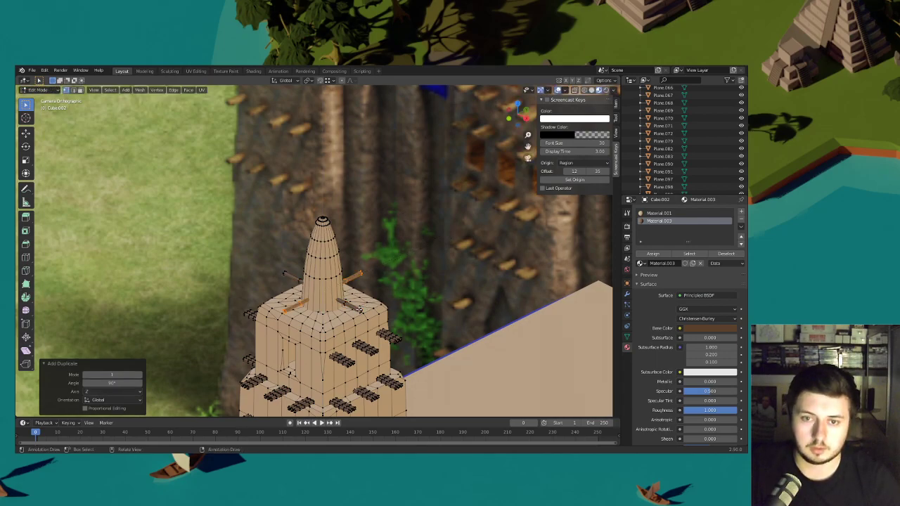
type("rz45")
key("Return")
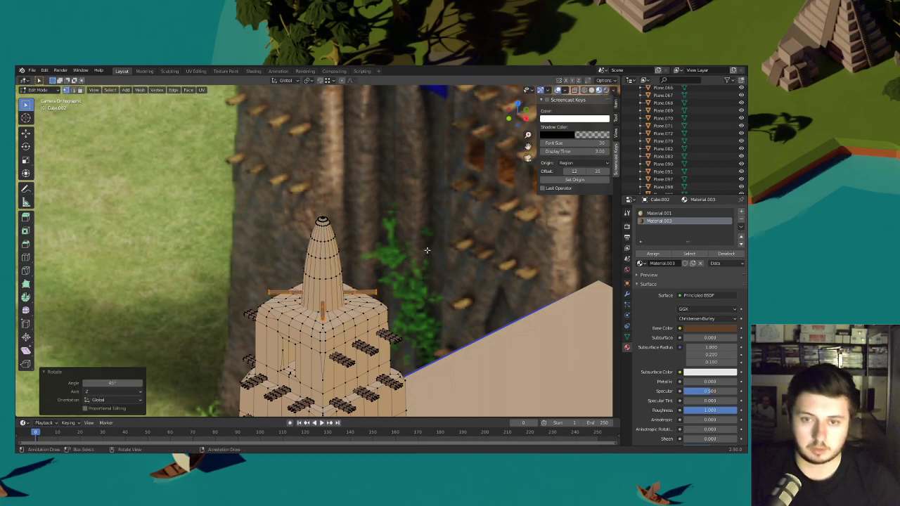
- Duplicate the crossed beams about 0.21 m up along Z to a higher level of the spire
scroll(407, 273, "down", 4)
middle_click_drag(418, 193, 414, 294, "shift")
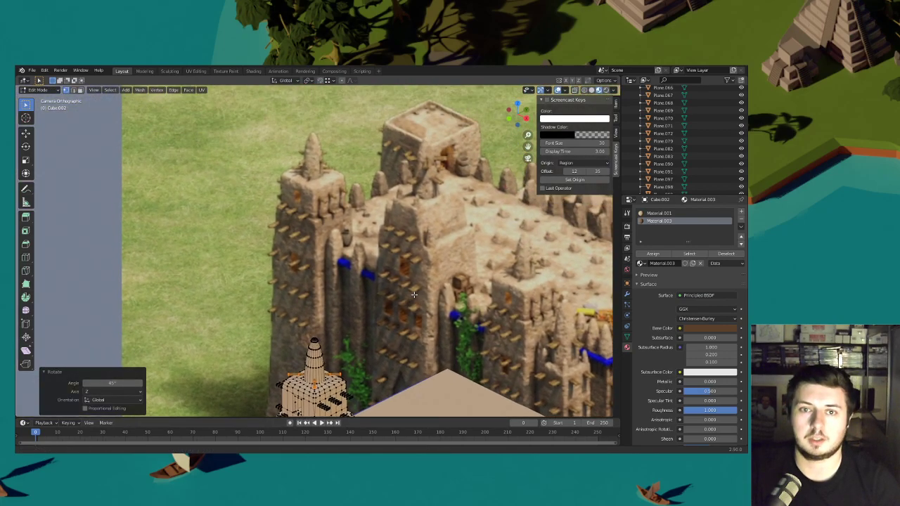
key("KP_Decimal")
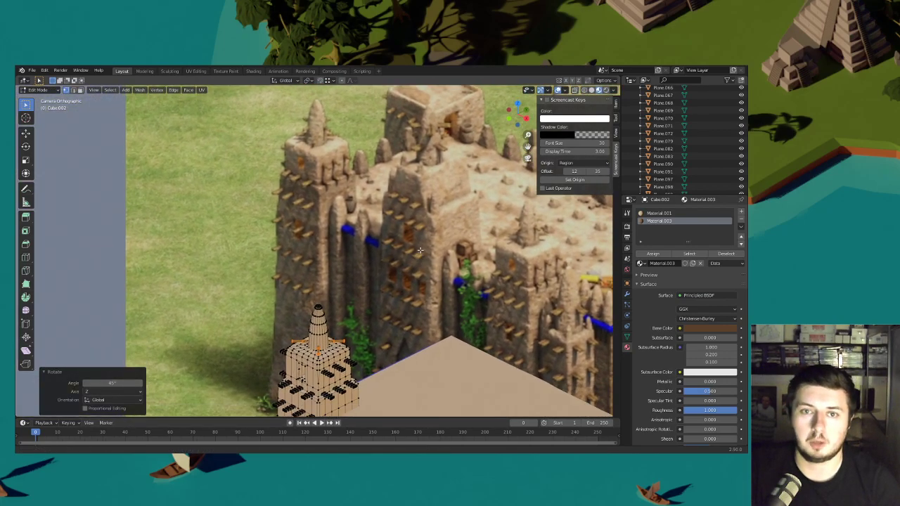
key("g")
key("z")
left_click(448, 235)
- Rotate the upper crossed beams 45° around Z so they are offset from the lower cross
key("r")
key("z")
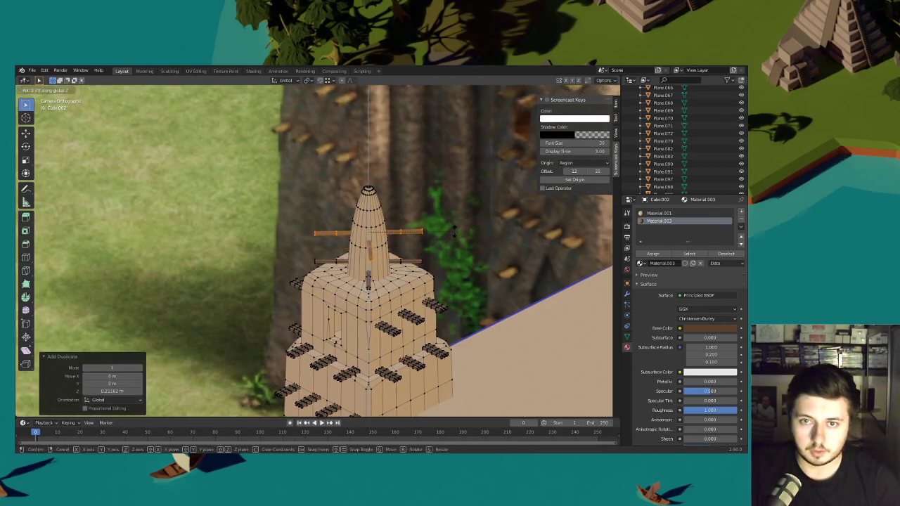
key("Return")
type("rz45")
key("Return")
- Scale the upper crossed beams uniformly to about 0.79 to suit the spire's narrower section
scroll(454, 231, "down", 4)
middle_click_drag(445, 197, 436, 180, "shift")
scroll(437, 179, "up", 4)
key("s")
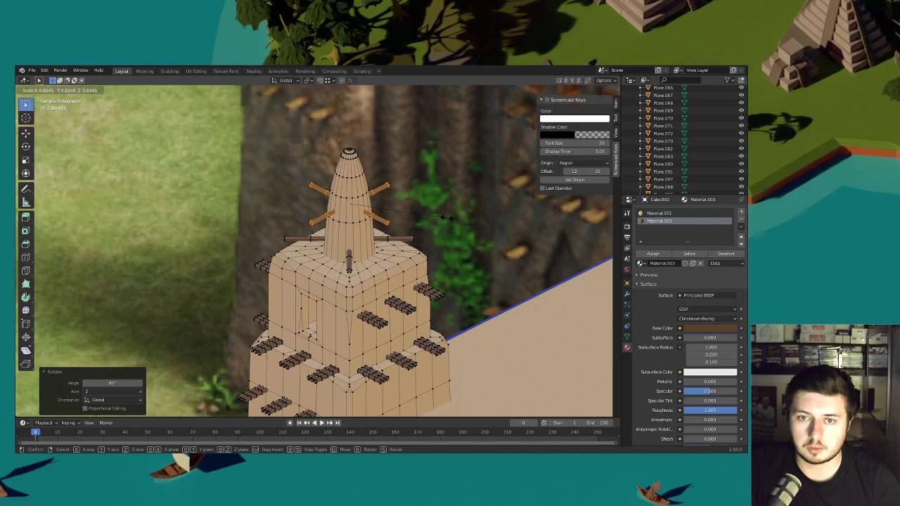
left_click(441, 217)
scroll(436, 232, "down", 5)
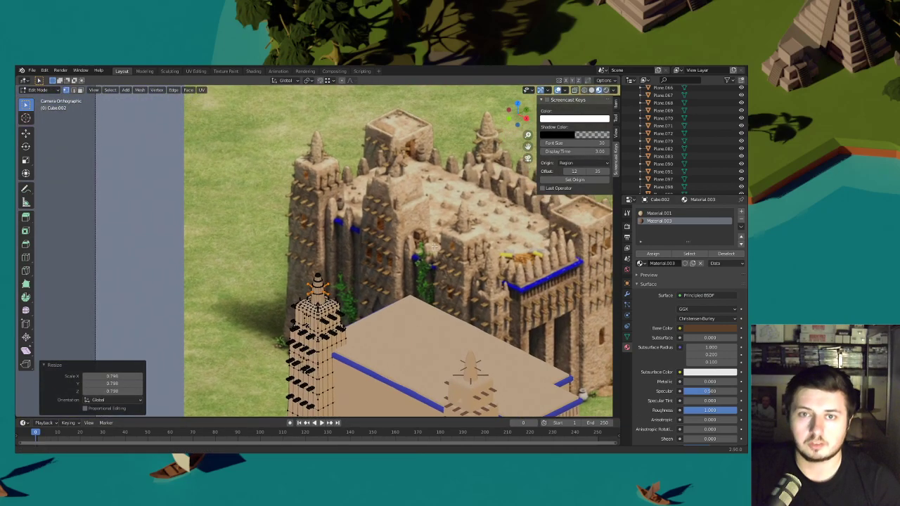
- Compare the spire with the reference and adjust the upper crossed beams' height slightly along Z
middle_click_drag(434, 247, 434, 175, "shift")
scroll(434, 175, "up", 3)
key("g")
key("z")
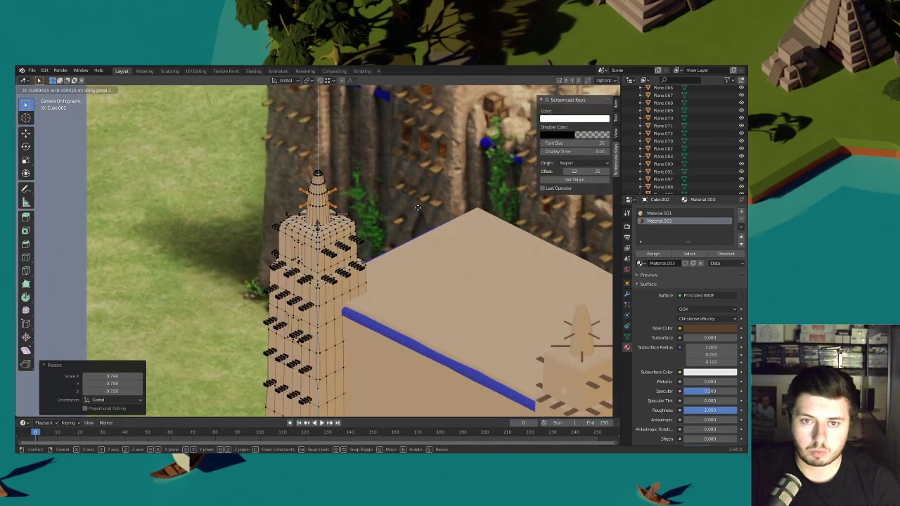
left_click(418, 208)
left_click(425, 220)
scroll(424, 220, "down", 1)
- Hide the viewport overlays and open the base color of the brown beam material Material.003 for editing
left_click(558, 90)
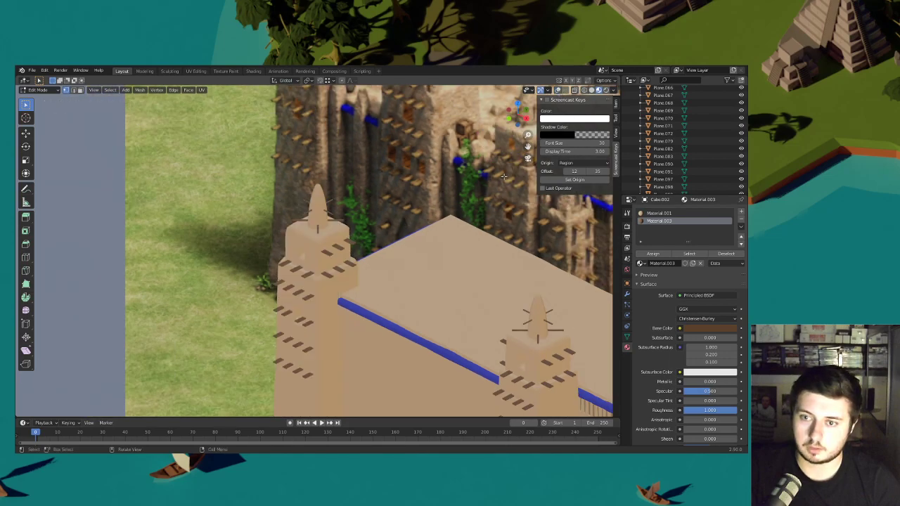
middle_click_drag(429, 204, 394, 244, "shift")
left_click(707, 327)
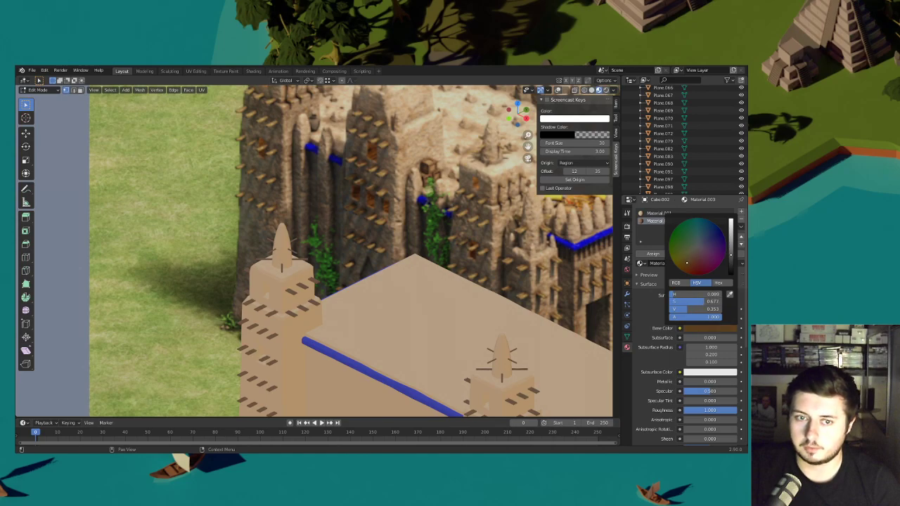
- Examine the reference image's facade and towers against the modelled building
scroll(460, 321, "down", 2)
middle_click_drag(460, 321, 452, 258, "shift")
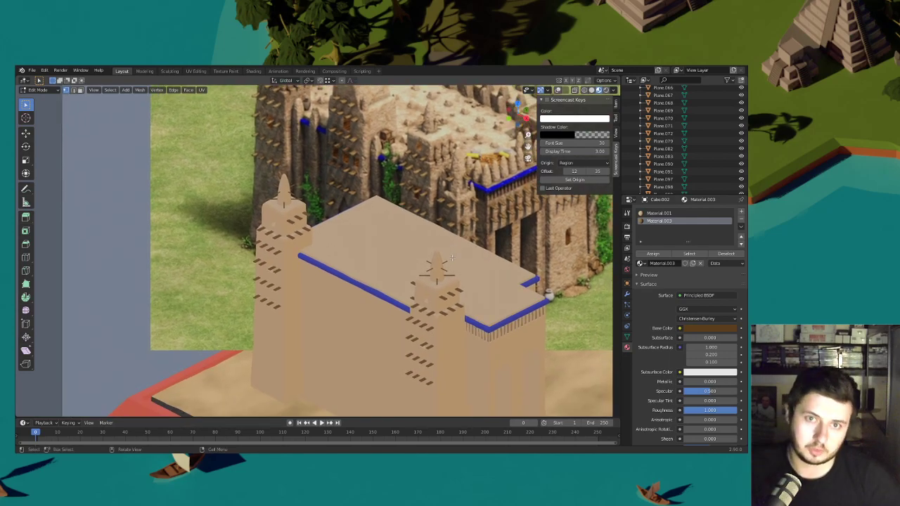
scroll(424, 228, "down", 1)
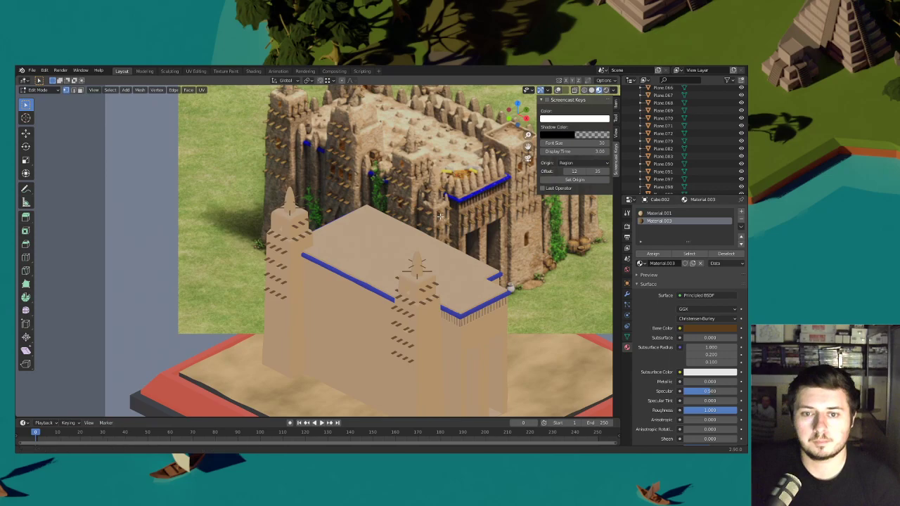
middle_click_drag(398, 196, 412, 258, "shift")
scroll(413, 258, "up", 3)
scroll(419, 251, "down", 4)
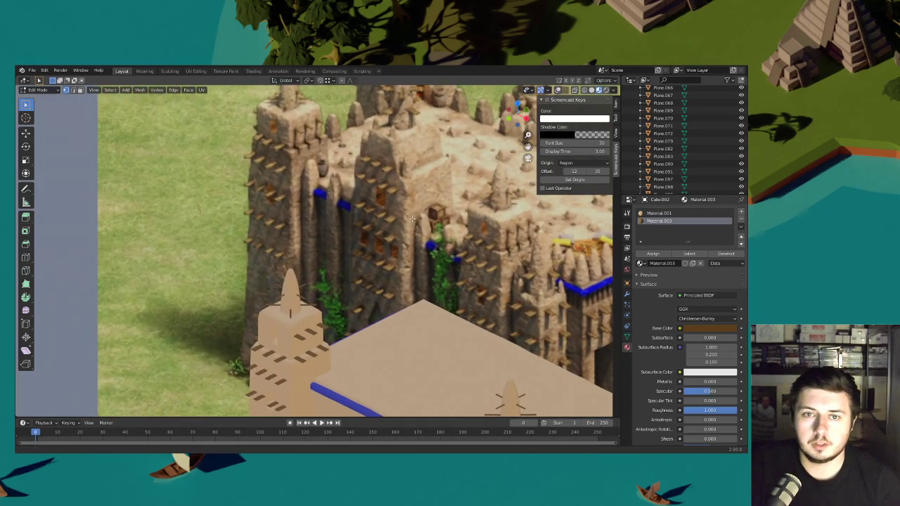
scroll(390, 214, "up", 4)
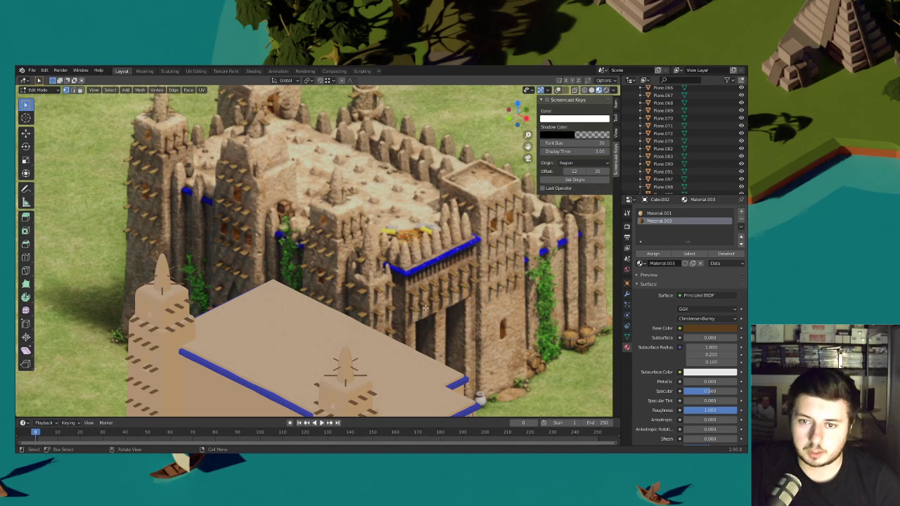
middle_click_drag(444, 392, 411, 281, "shift")
middle_click_drag(358, 294, 334, 271, "shift")
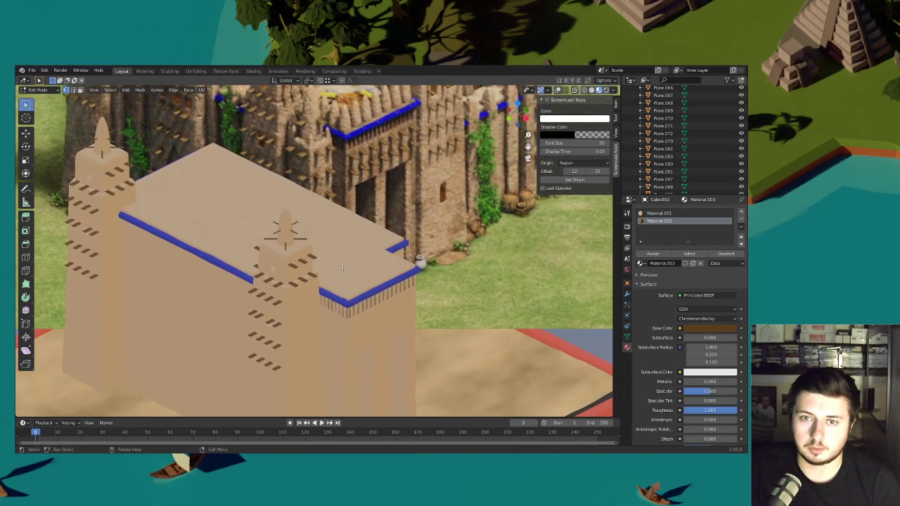
- Show overlays, place one linked wooden plank from the tower above the roof, and separate it into its own object
left_click(557, 90)
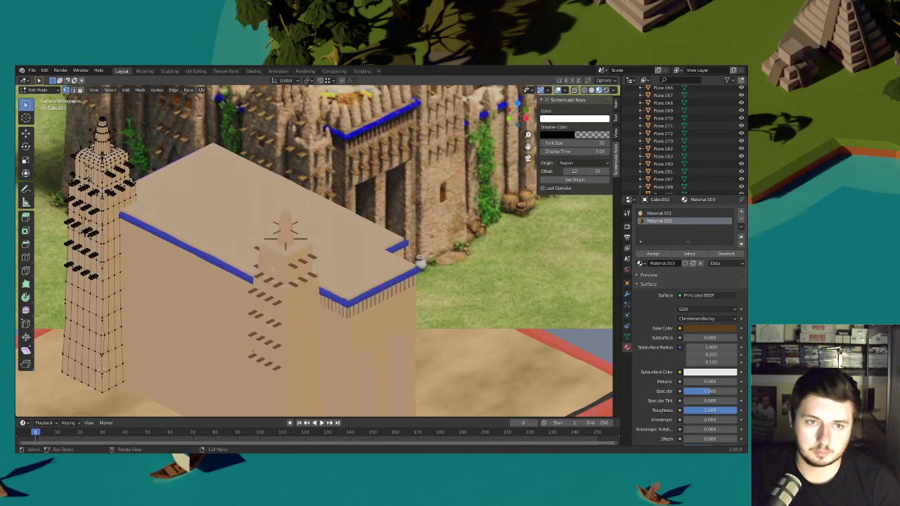
key("l")
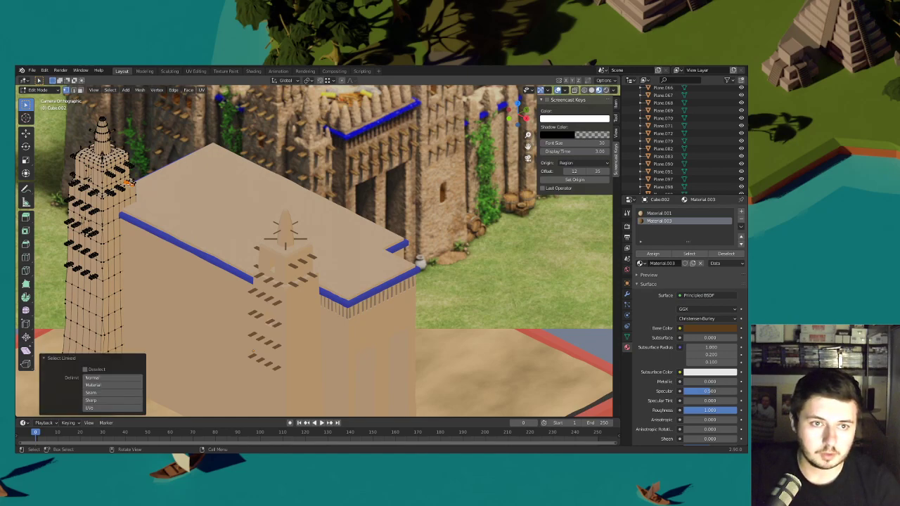
key("g")
key("z")
left_click(227, 200)
key("p")
left_click(229, 202)
left_click(46, 90)
left_click(44, 99)
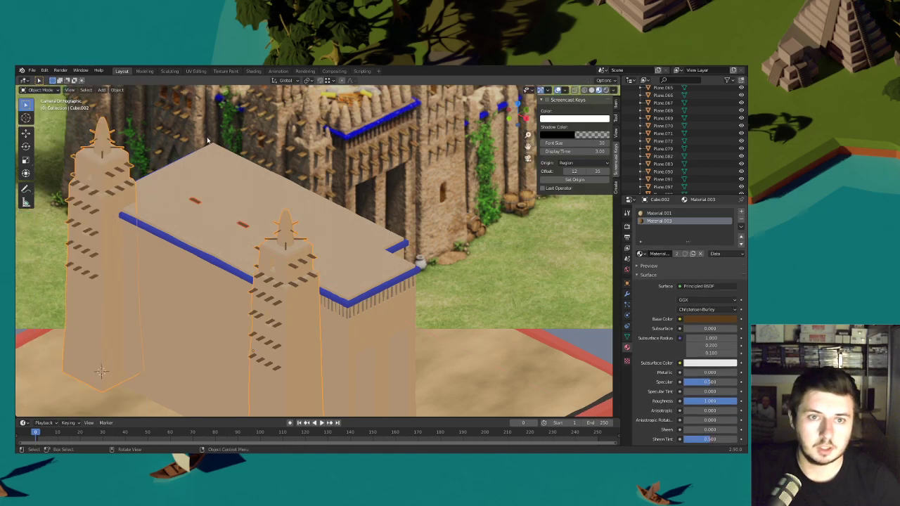
- Remove the Mirror modifier from the separated plank object
left_click(243, 224)
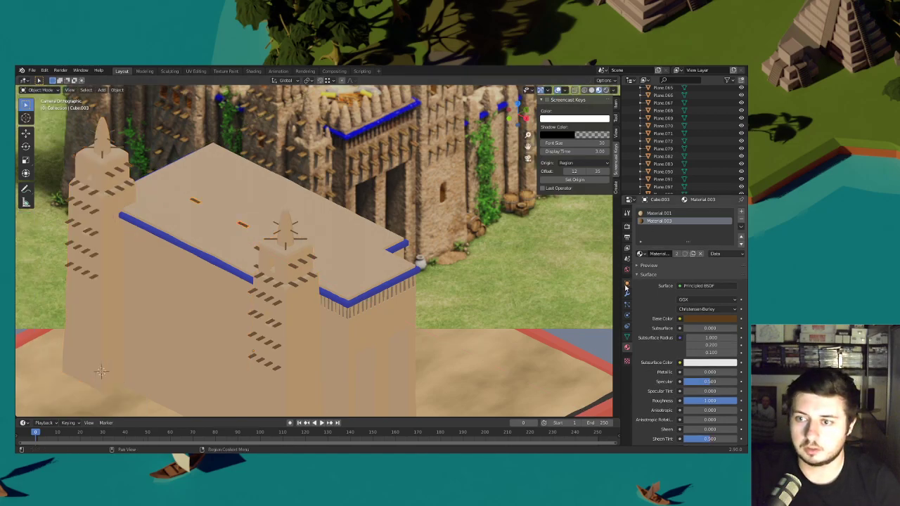
left_click(626, 291)
left_click(731, 225)
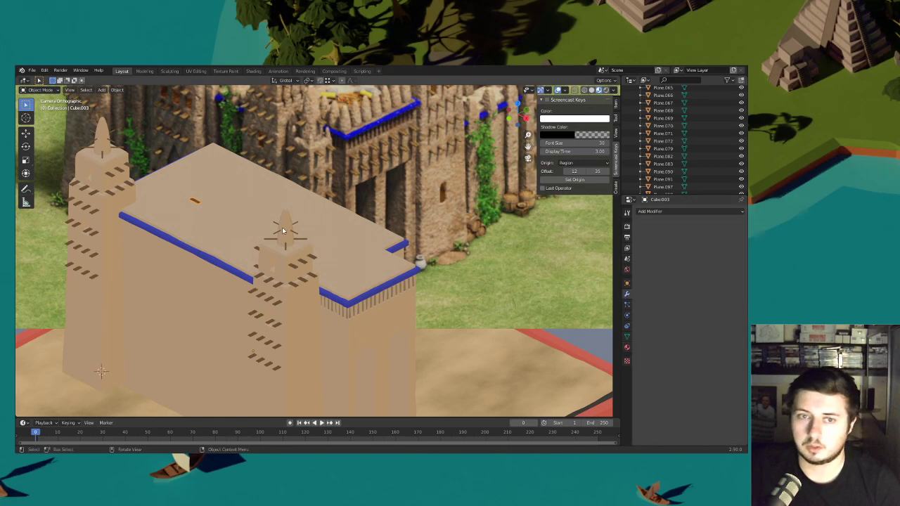
- Move the separated plank to the roof area above the entrance and set its origin to geometry
left_click_drag(195, 199, 358, 262)
right_click(441, 299)
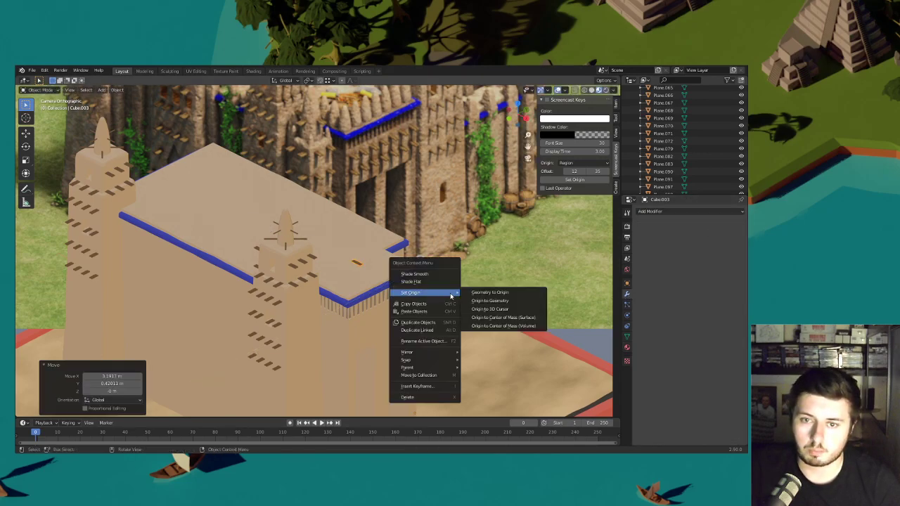
left_click(484, 304)
- In Edit Mode, move the plank mesh along Z and X onto the entrance wall, below the blue ledge's corner
left_click(36, 90)
left_click(39, 107)
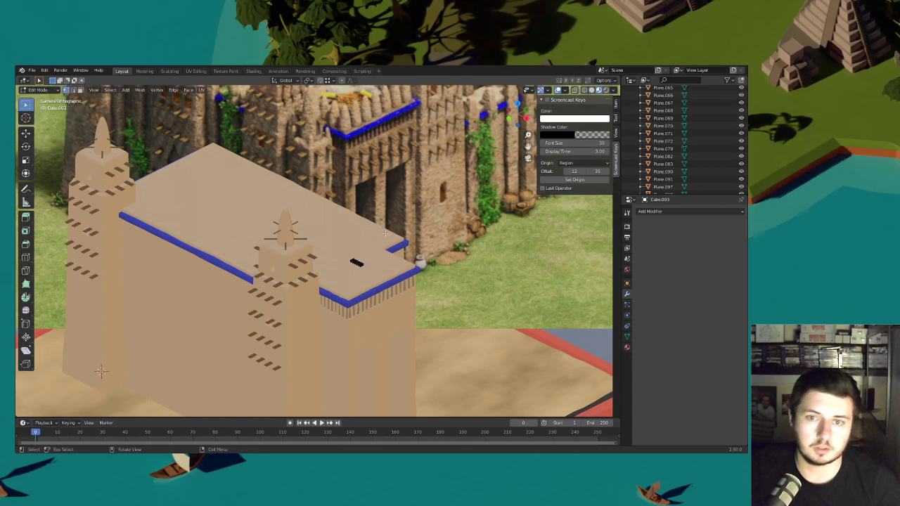
left_click(583, 92)
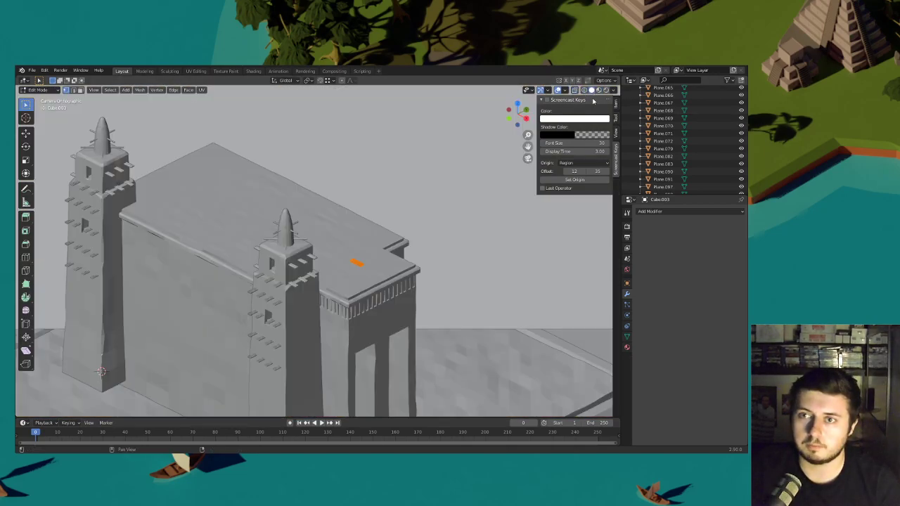
left_click(591, 90)
left_click(598, 90)
key("g")
key("z")
left_click(464, 291)
key("g")
key("x")
left_click(466, 303)
key("g")
key("z")
left_click(468, 288)
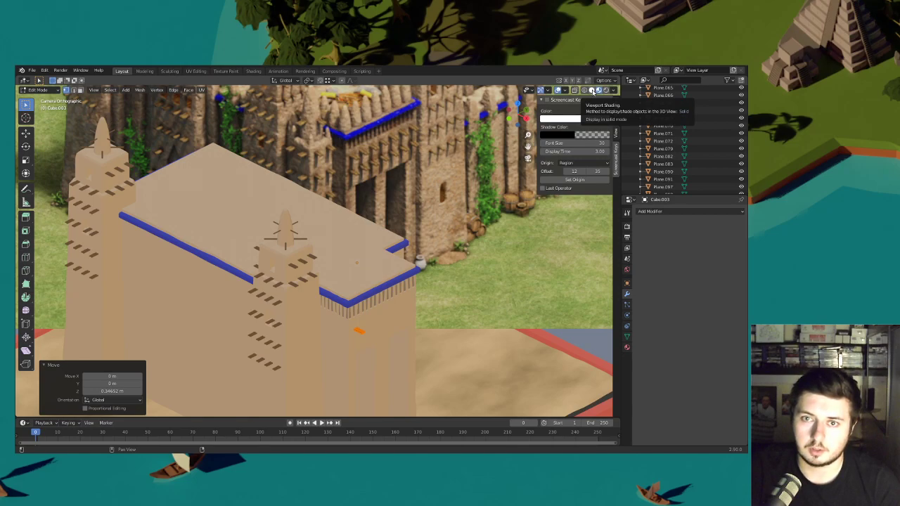
- Fine-tune the plank on the entrance wall, about 0.13 m along Z and about 0.02 m along X, using solid shading
left_click(593, 91)
scroll(435, 267, "up", 6)
key("g")
key("z")
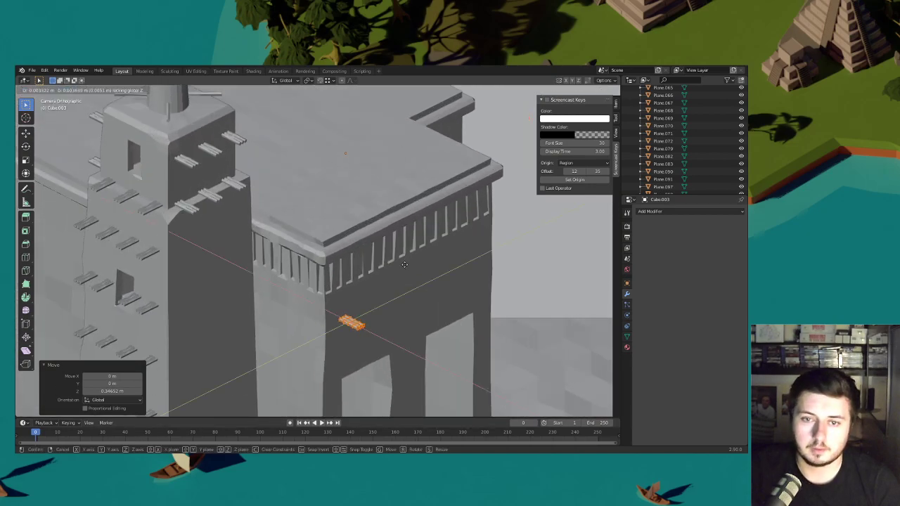
key("z")
left_click(399, 249)
key("g")
key("x")
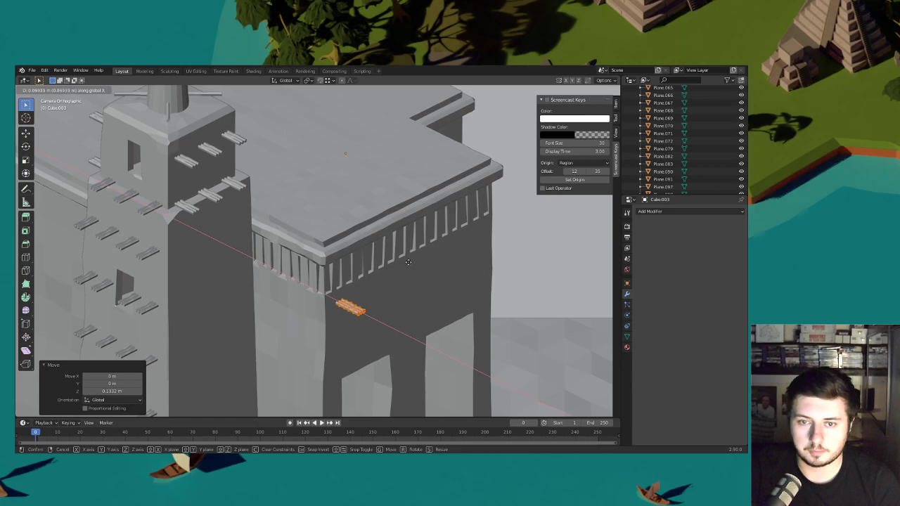
left_click(405, 262)
left_click(599, 90)
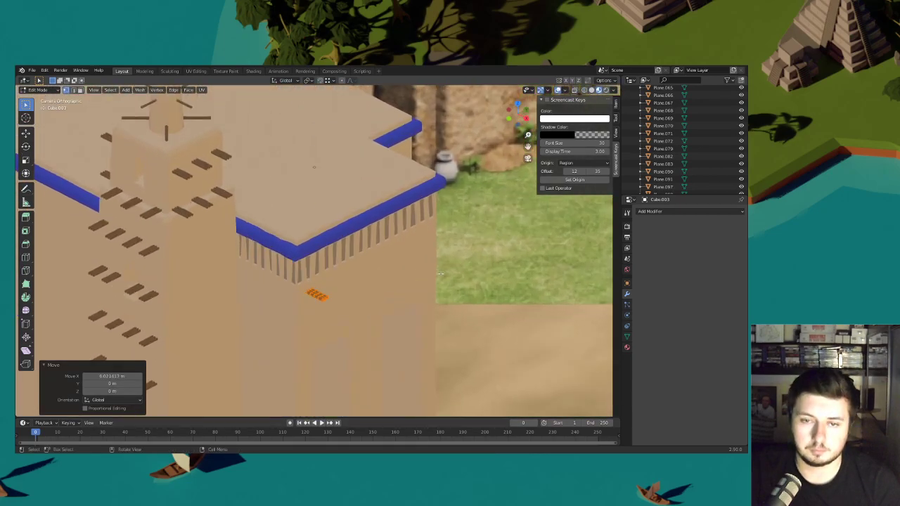
- Duplicate the plank along the Y axis and repeat the copy to form an evenly spaced row of seven
scroll(441, 273, "up", 1)
middle_click_drag(441, 273, 434, 240, "shift")
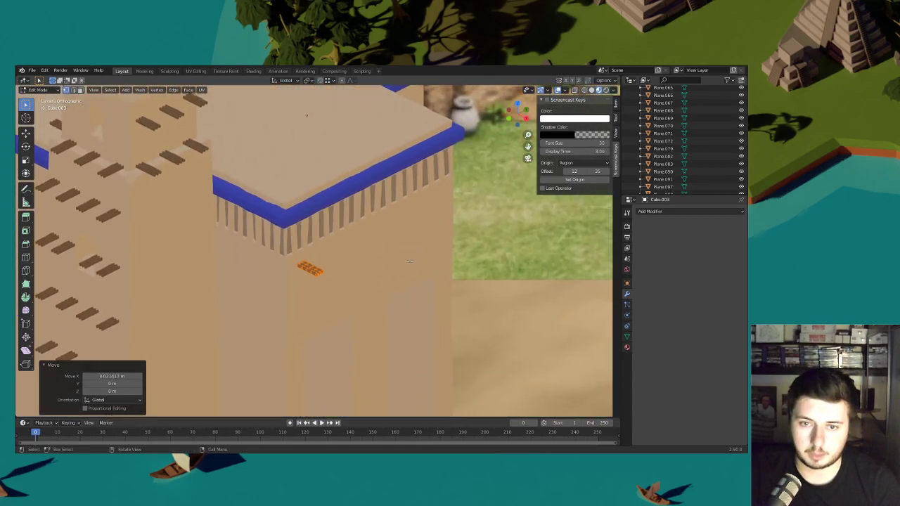
key("shift+d")
key("y")
left_click(427, 257)
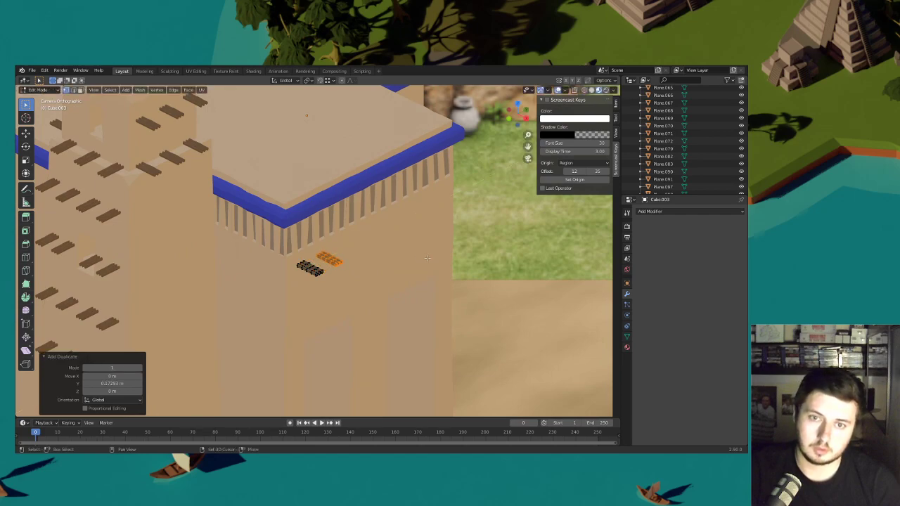
key("shift+r")
key("shift+r")
key("shift+r")
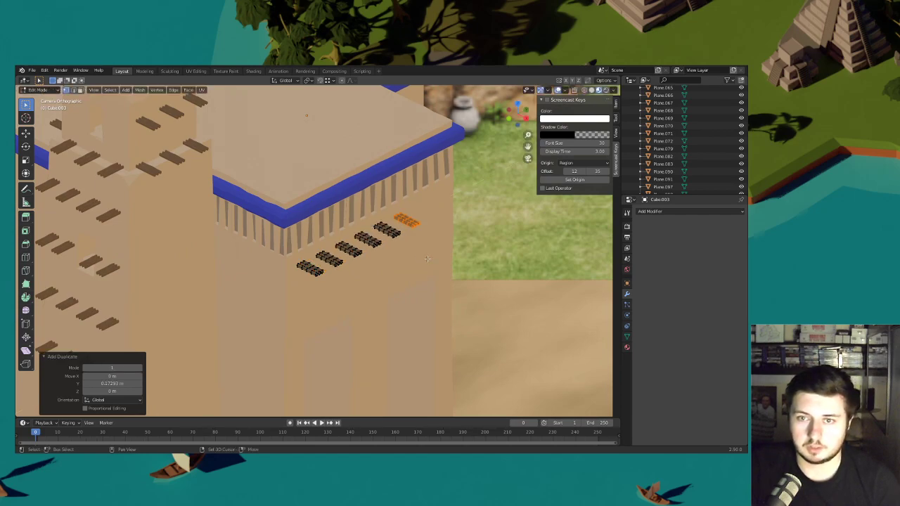
key("shift+r")
- Select the whole plank row in wireframe, stretch it along Y, and shift it about 0.055 m to fit the wall's width
left_click(583, 90)
left_click_drag(480, 330, 277, 183)
key("s")
key("y")
left_click(466, 240)
key("g")
key("y")
left_click(474, 237)
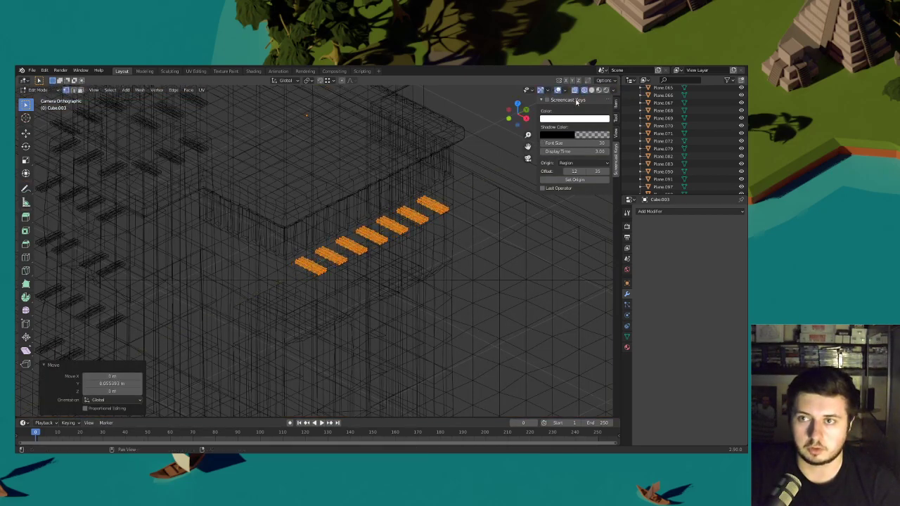
left_click(591, 90)
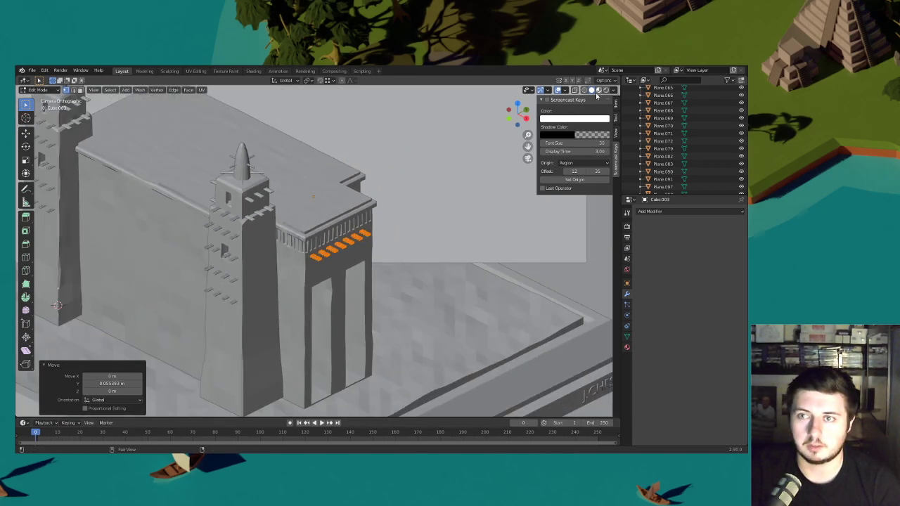
left_click(598, 91)
mouse_move(514, 186)
middle_mouse_down("shift")
mouse_move(505, 268)
mouse_move(521, 186)
middle_mouse_up("shift")
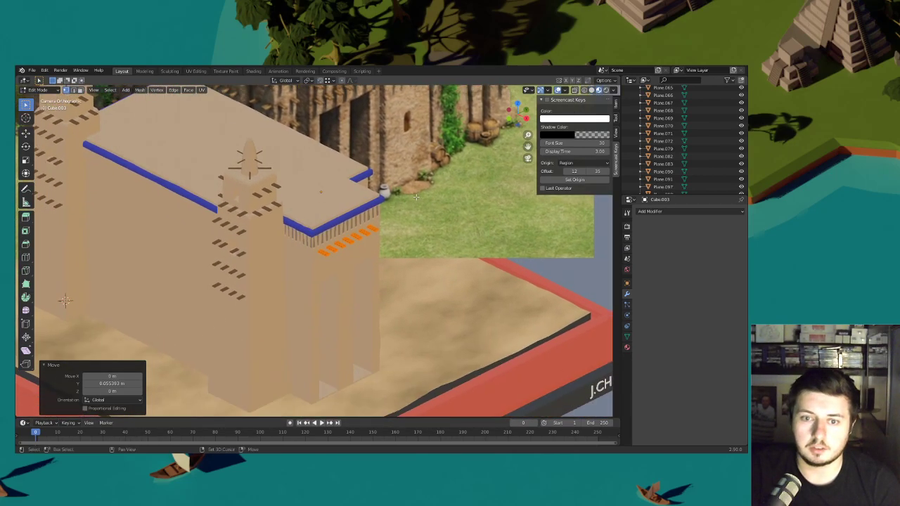
- Adjust the plank row's height under the ledge and duplicate it about 0.26 m lower as a second row
scroll(521, 187, "up", 3)
left_click(591, 89)
key("g")
key("z")
left_click(487, 237)
key("shift+d")
key("z")
left_click(492, 261)
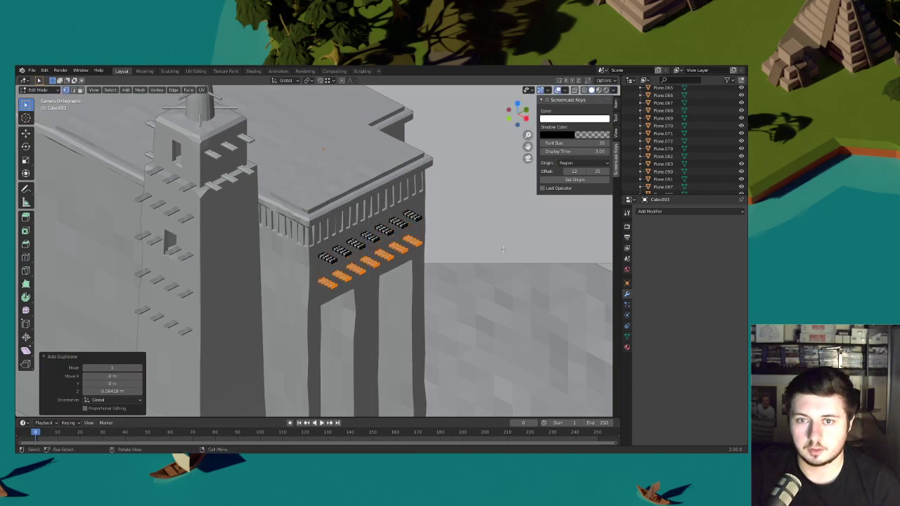
- Compare the building and its two entrance plank rows with the reference image, using material preview without overlays
left_click(606, 90)
scroll(434, 203, "down", 2)
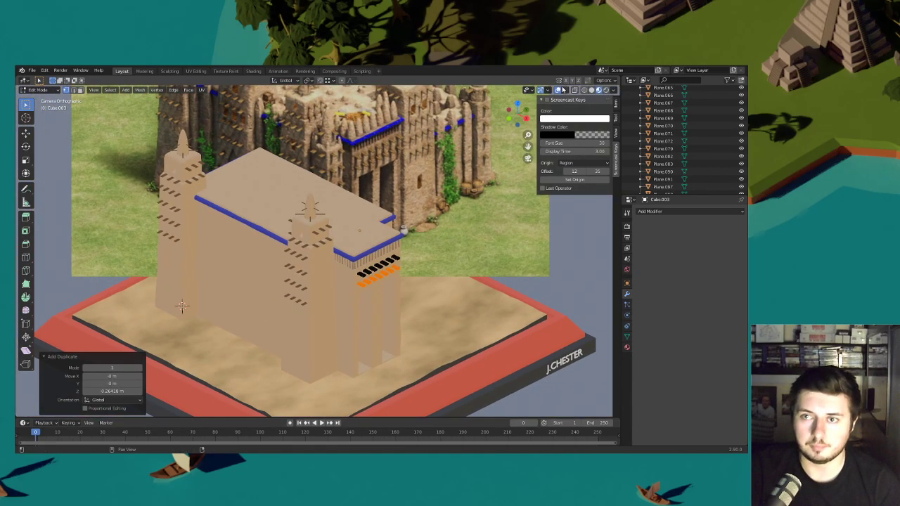
middle_click_drag(435, 203, 466, 227, "shift")
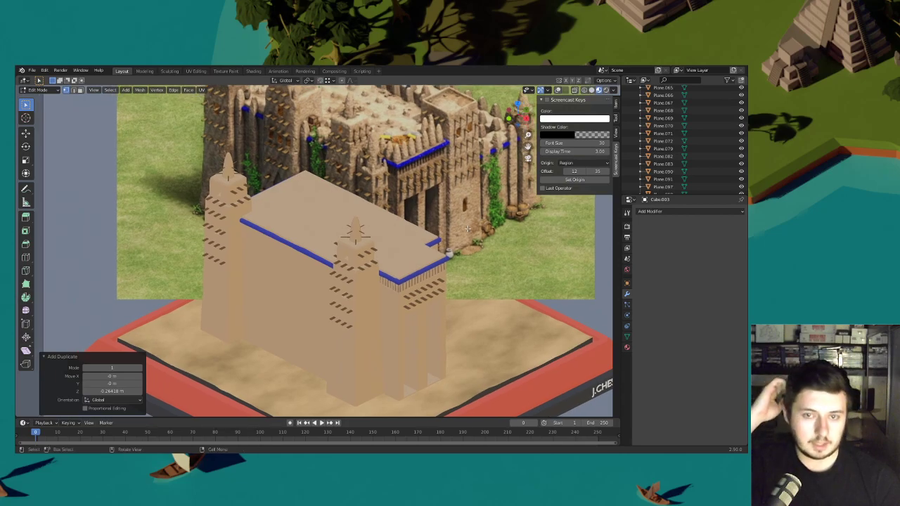
middle_click_drag(388, 182, 324, 183, "shift")
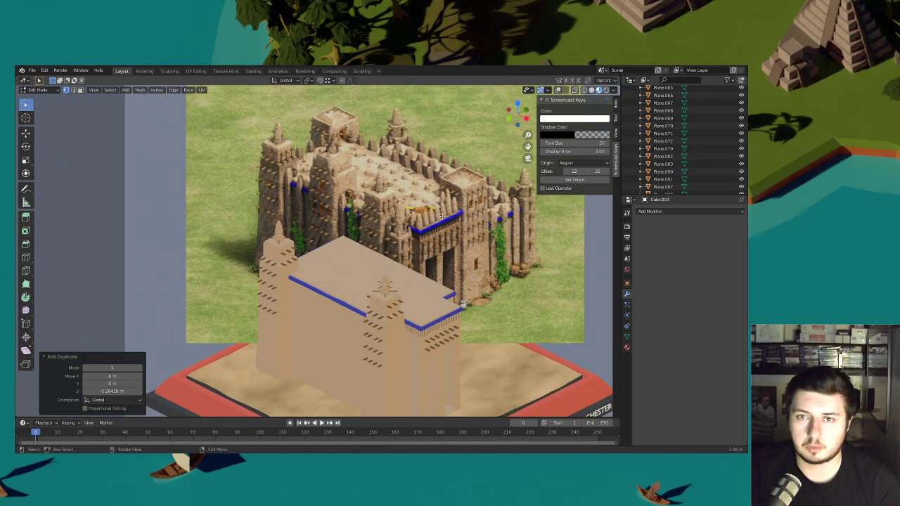
scroll(428, 224, "up", 2)
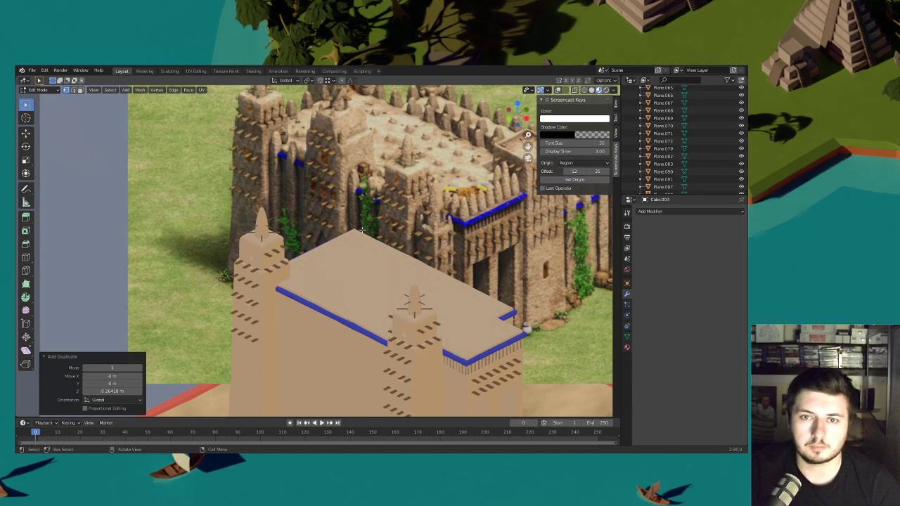
middle_click_drag(395, 185, 390, 211, "shift")
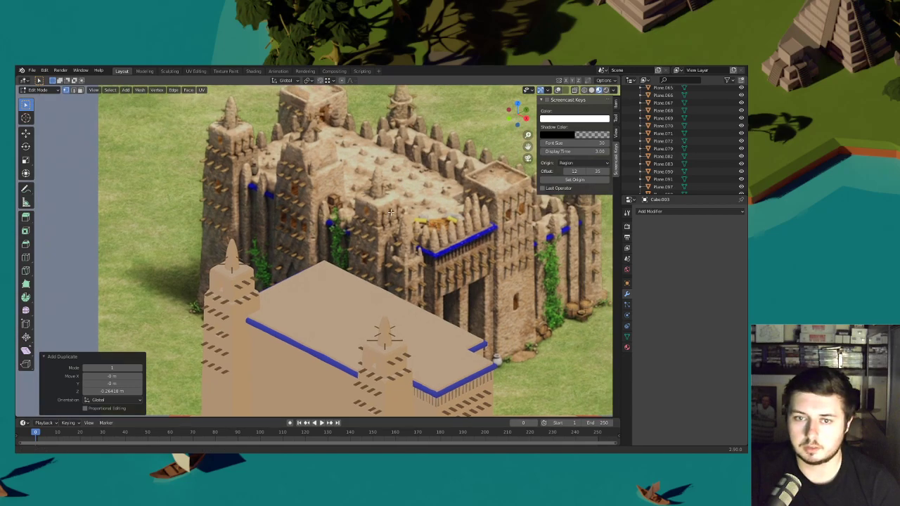
- Return to Object Mode and lower the building about 2.69 m along the Z axis
left_click(43, 90)
left_click(43, 99)
scroll(275, 262, "down", 1)
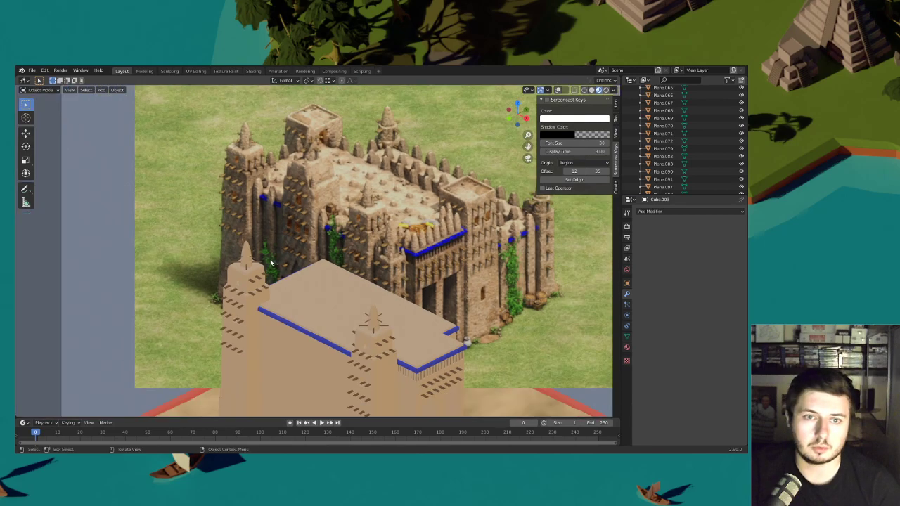
middle_click_drag(274, 263, 296, 271)
scroll(296, 271, "up", 3)
middle_click_drag(429, 270, 357, 276)
scroll(357, 277, "down", 1)
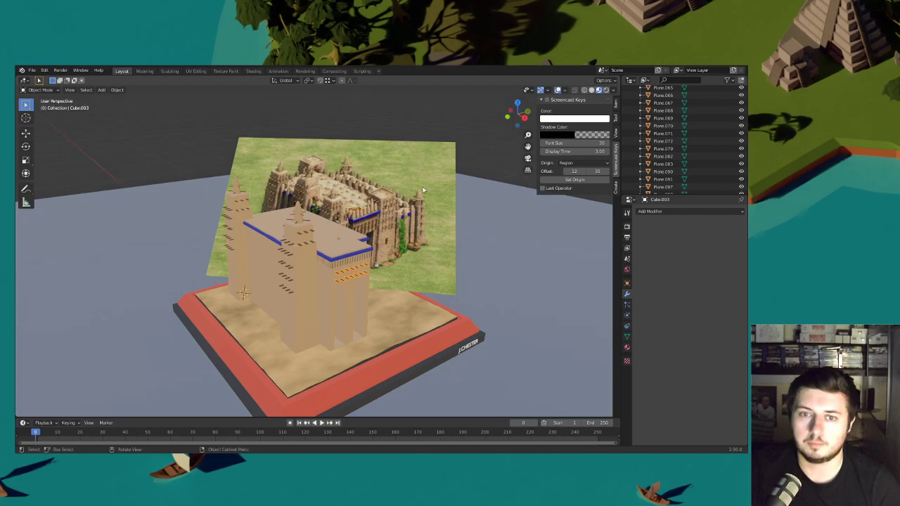
left_click(294, 262)
scroll(294, 263, "down", 1)
key("g")
key("z")
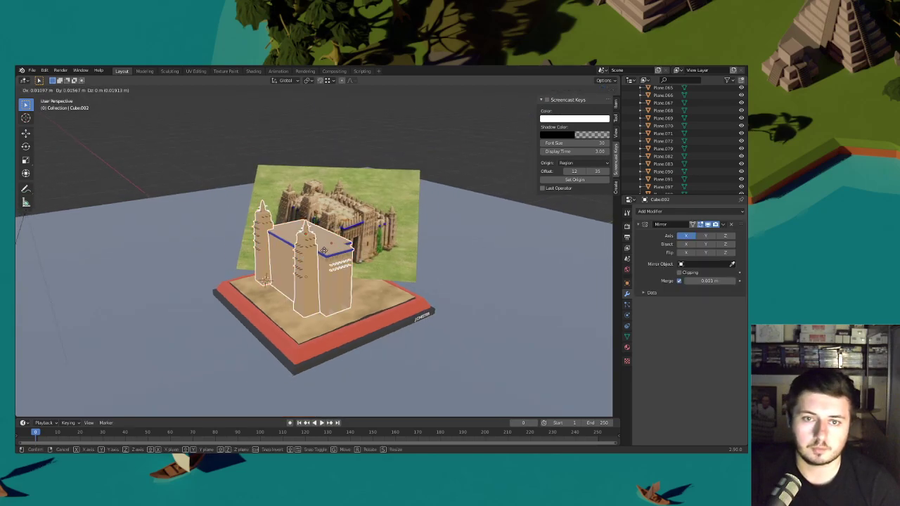
left_click(316, 290)
- Raise the building along the Z axis in two moves of about 0.80 m and 1.29 m
scroll(316, 290, "up", 3)
middle_click_drag(300, 269, 334, 279, "shift")
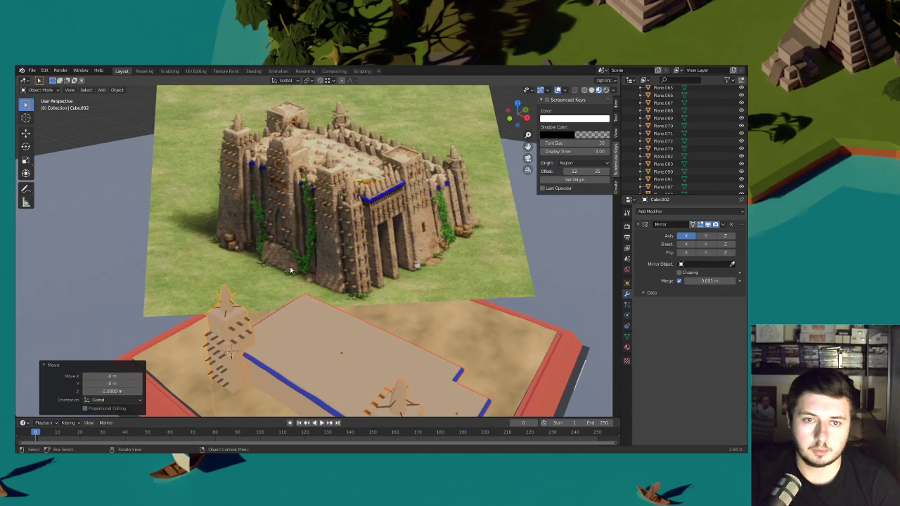
key("g")
key("z")
left_click(362, 247)
scroll(360, 271, "down", 2)
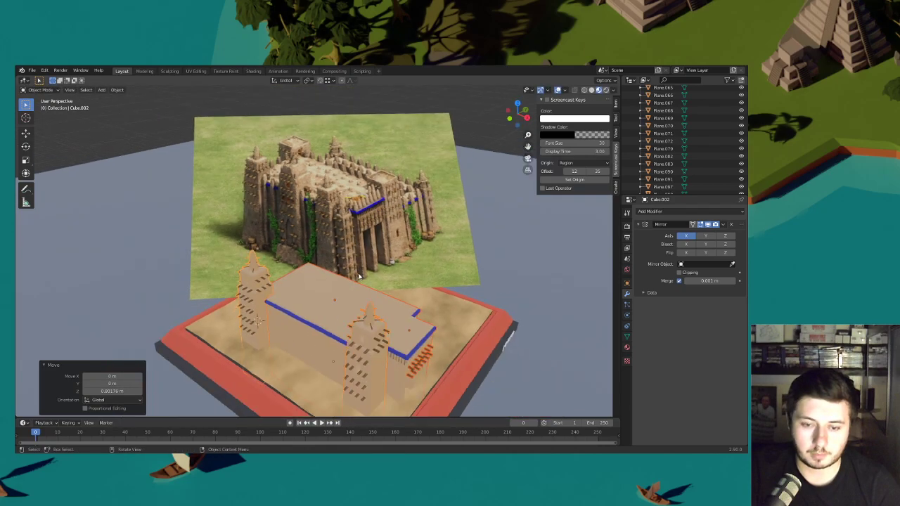
key("g")
key("z")
left_click(359, 259)
middle_click_drag(359, 258, 383, 255)
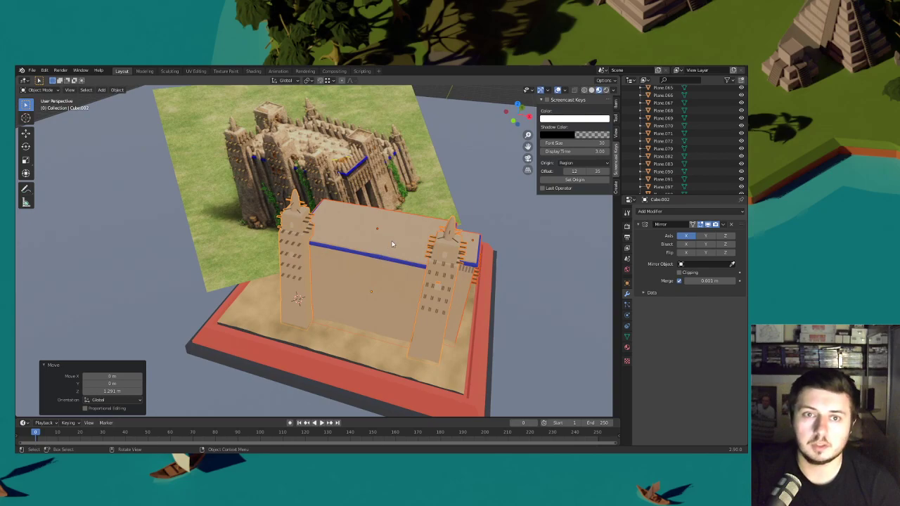
- Add a 2 m cube on the building's roof and move it along the Y axis to the side wall between the two towers
middle_click_drag(419, 248, 371, 279)
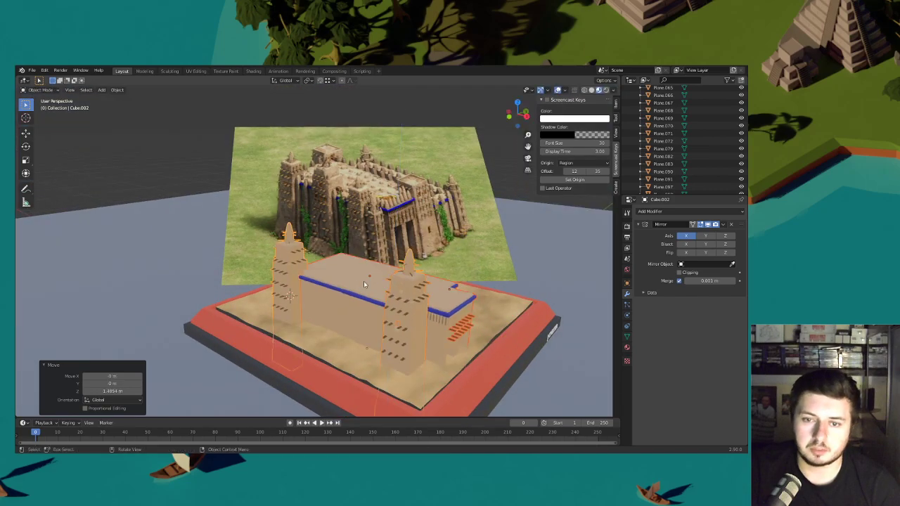
left_click(356, 291)
key("shift+a")
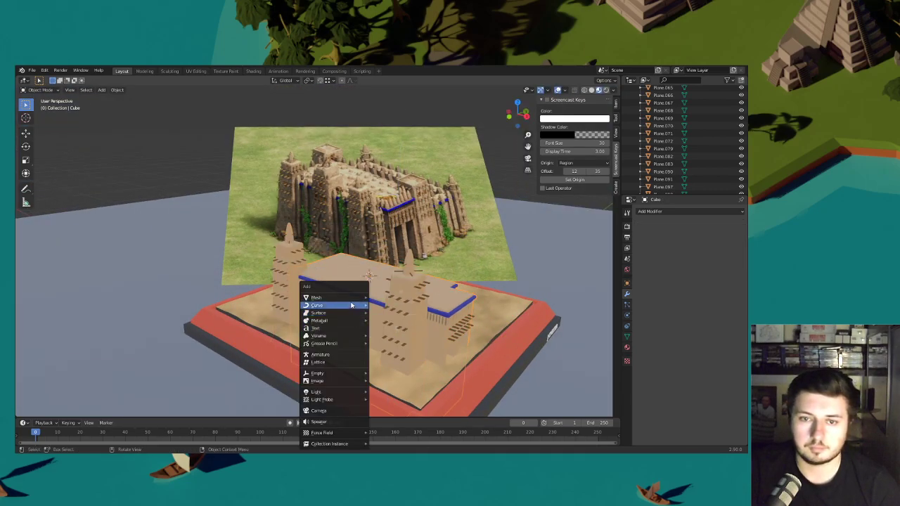
mouse_move(338, 297)
left_click(390, 139)
key("g")
key("y")
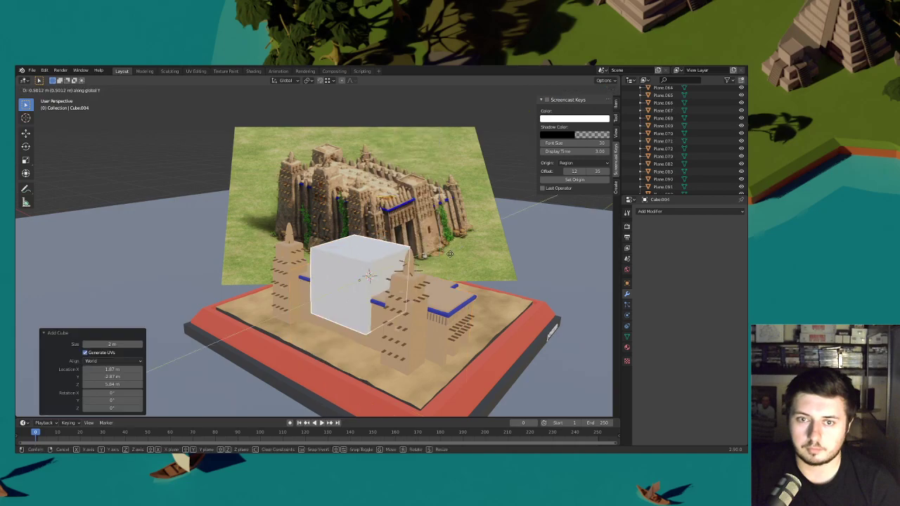
left_click(440, 265)
- Raise the building, towers and new cube together about 3.77 m along Z and fine-tune their height against the reference in camera view
middle_click_drag(421, 288, 375, 317)
left_click(379, 312)
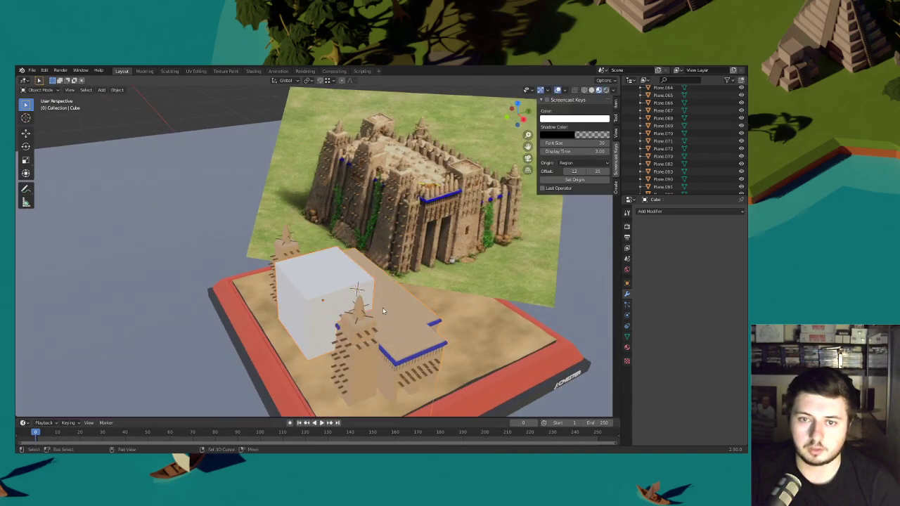
left_click(354, 324, "shift")
key("g")
key("z")
left_click(419, 195)
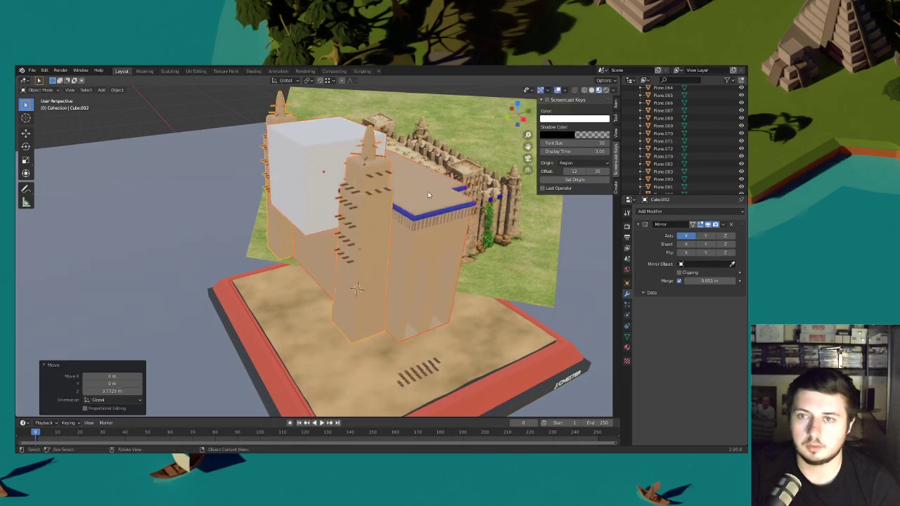
left_click(528, 159)
key("g")
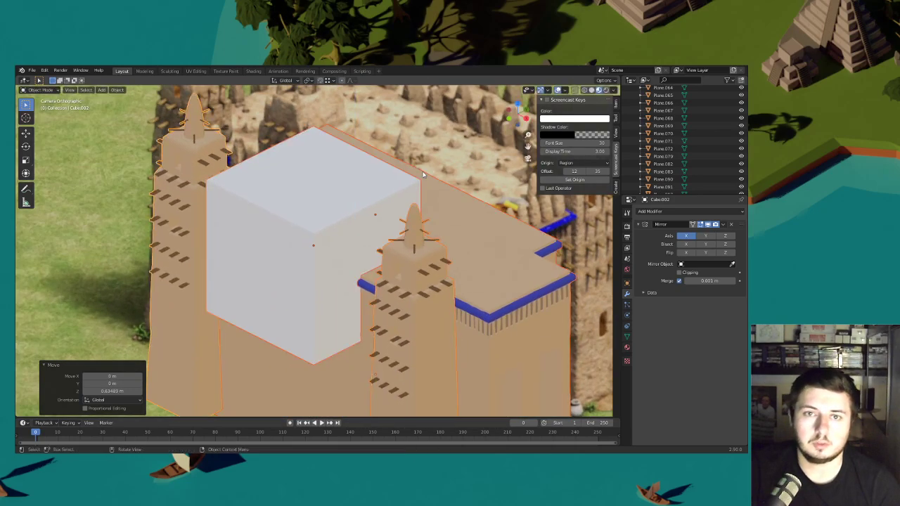
key("z")
left_click(421, 211)
- Scale the new cube between the towers uniformly to about 0.58
left_click(341, 201)
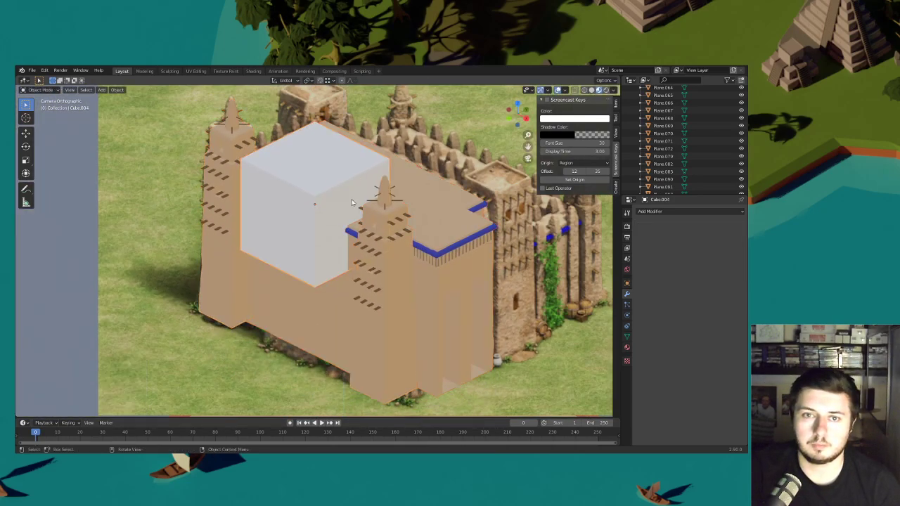
key("s")
left_click(415, 211)
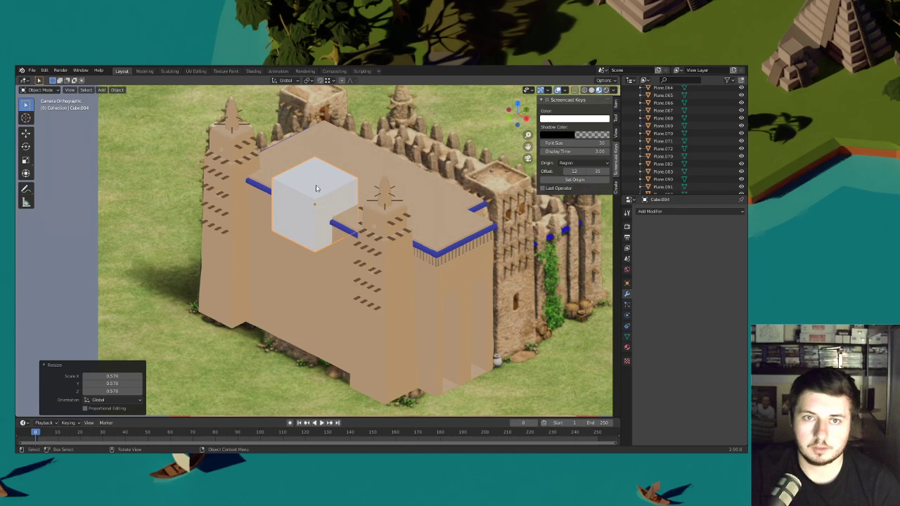
- Realign the height of the building, towers and cube along Z with the reference, and hide the main building block
left_click(396, 191, "shift")
left_click(386, 215)
key("g")
key("z")
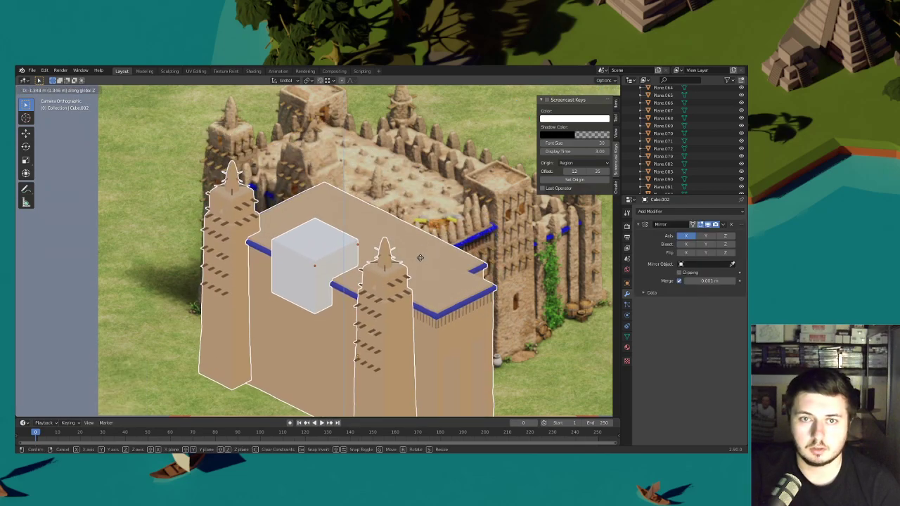
left_click(418, 220)
key("g")
key("z")
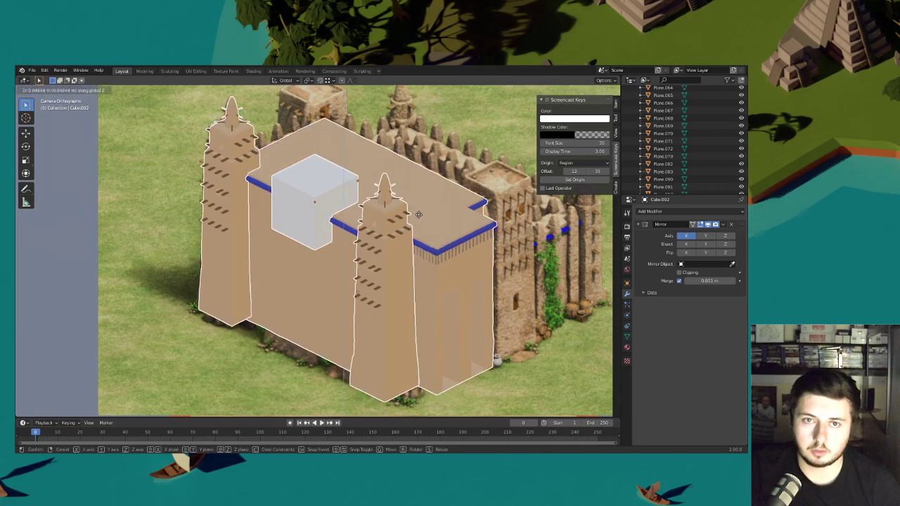
left_click(376, 163)
left_click(377, 170)
key("h")
- Scale the cube down further and nudge it along the Y and Z axes over the reference's middle tower
left_click(334, 194)
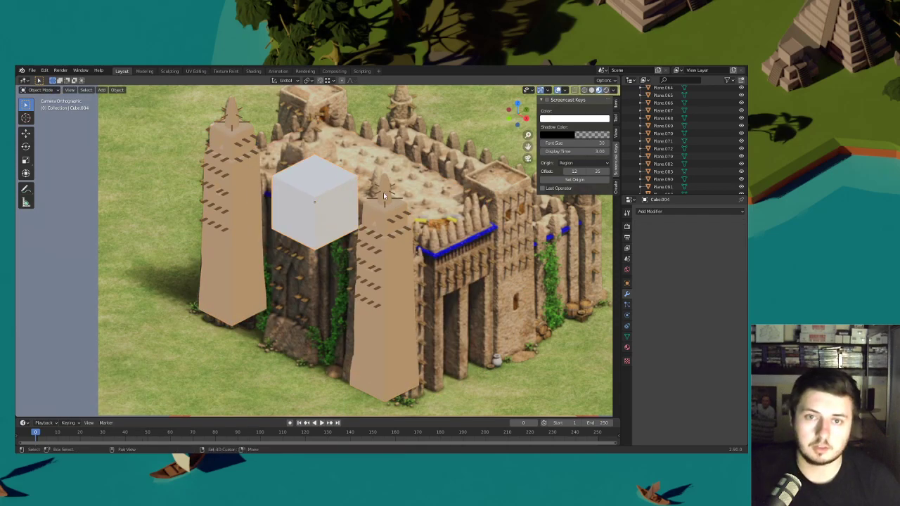
middle_click_drag(385, 194, 412, 218, "shift")
key("s")
left_click(444, 229)
key("g")
key("y")
key("z")
left_click(445, 197)
left_click(445, 199)
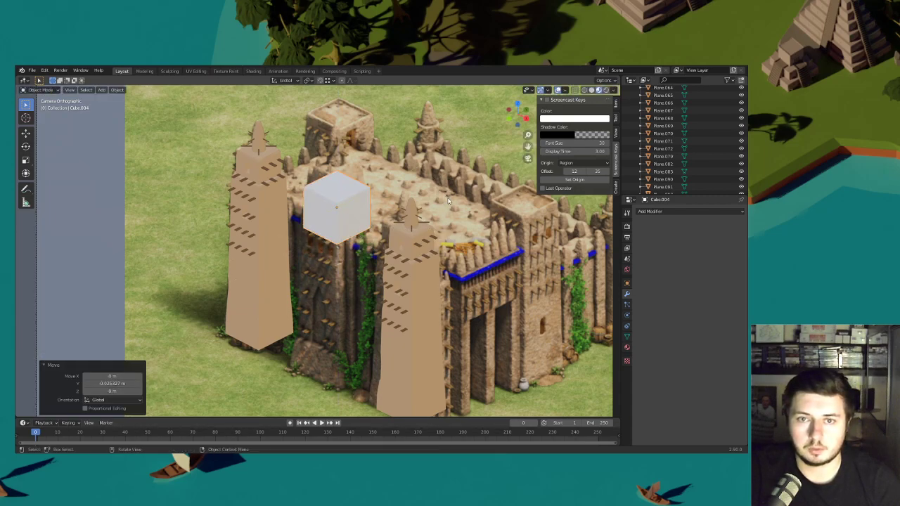
- Switch the cube to Edit Mode
left_click(52, 89)
left_click(43, 109)
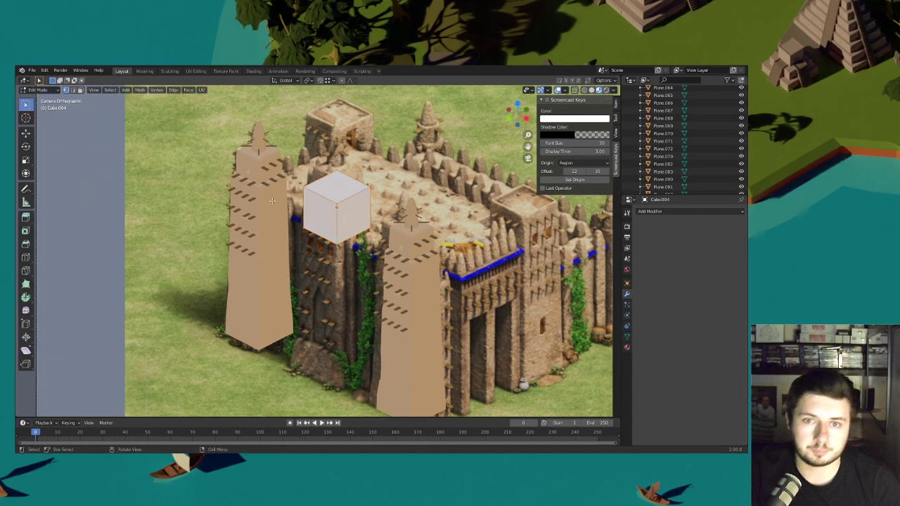
left_click(341, 238, "alt")
key("g")
key("z")
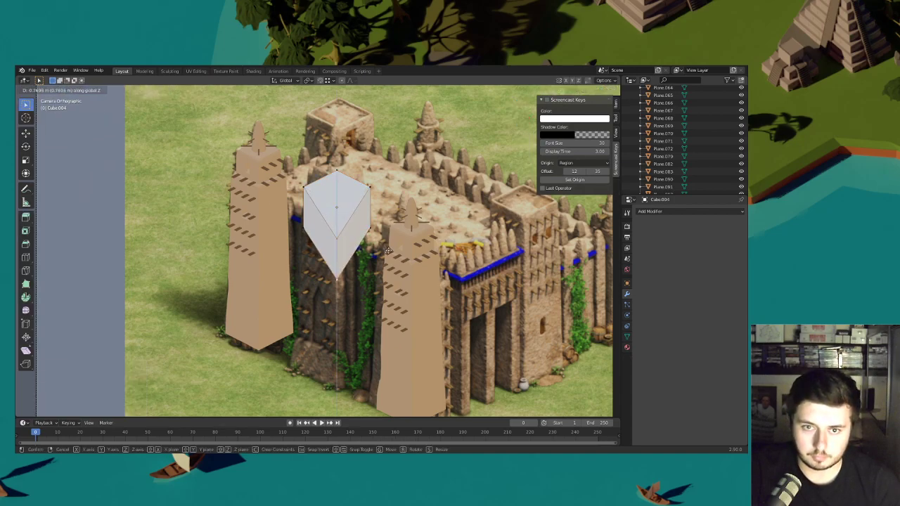
right_click(328, 242)
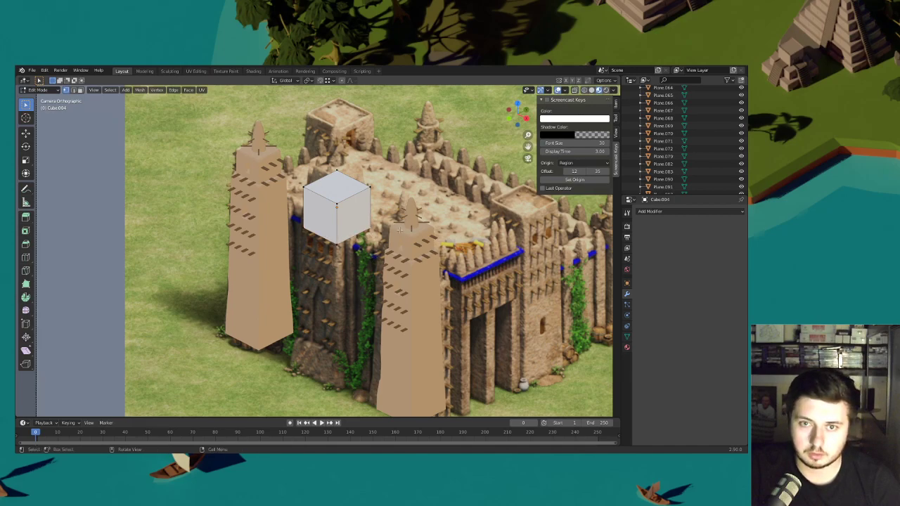
- Lower the cube's bottom face about 2.41 m along Z in camera view and scale it to about 1.09 for a tapered shaft
middle_click_drag(376, 253, 311, 155)
scroll(312, 155, "up", 1)
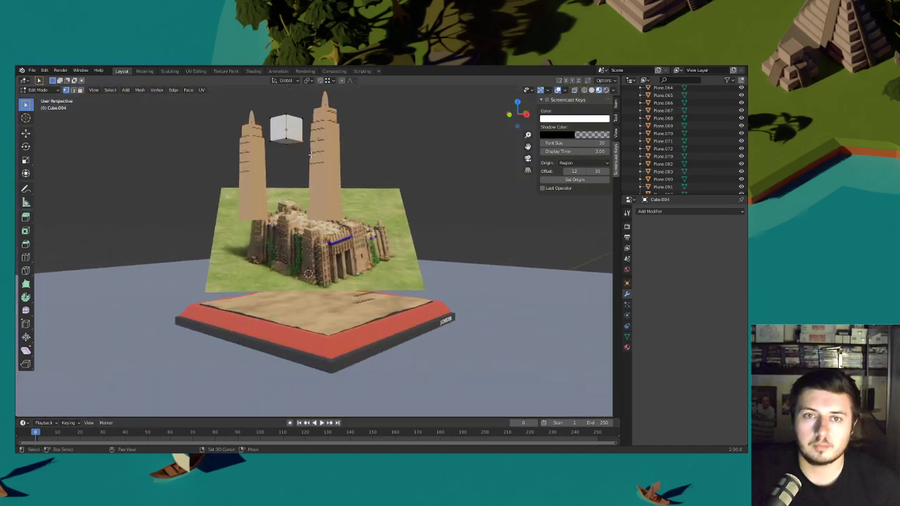
left_click(526, 156)
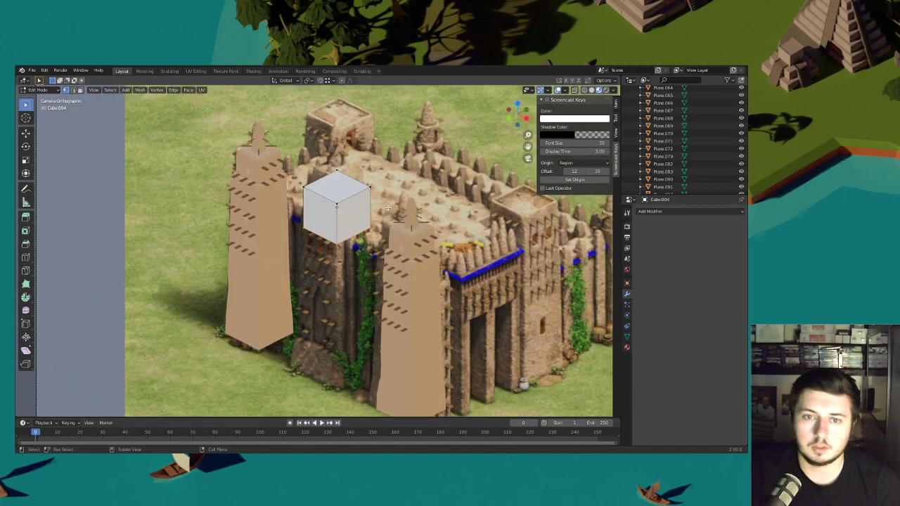
key("g")
key("z")
left_click(393, 321)
scroll(394, 320, "up", 1)
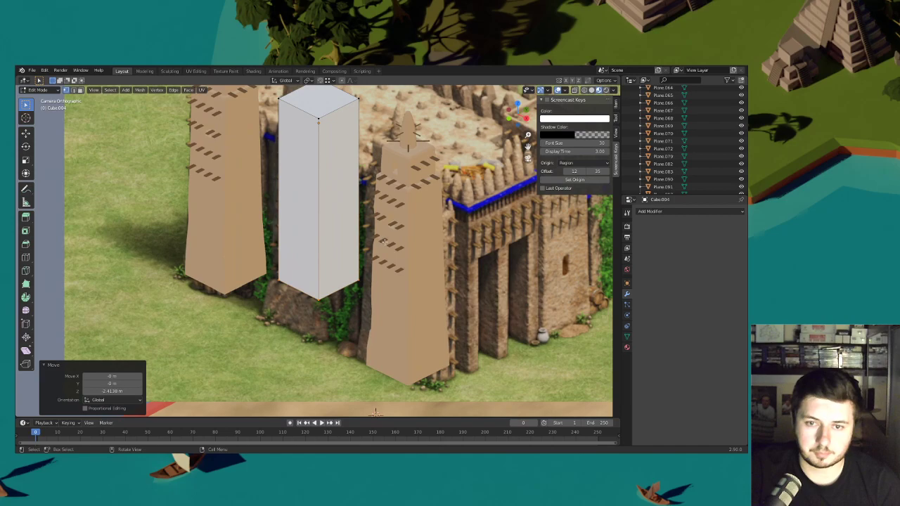
key("s")
left_click(396, 246)
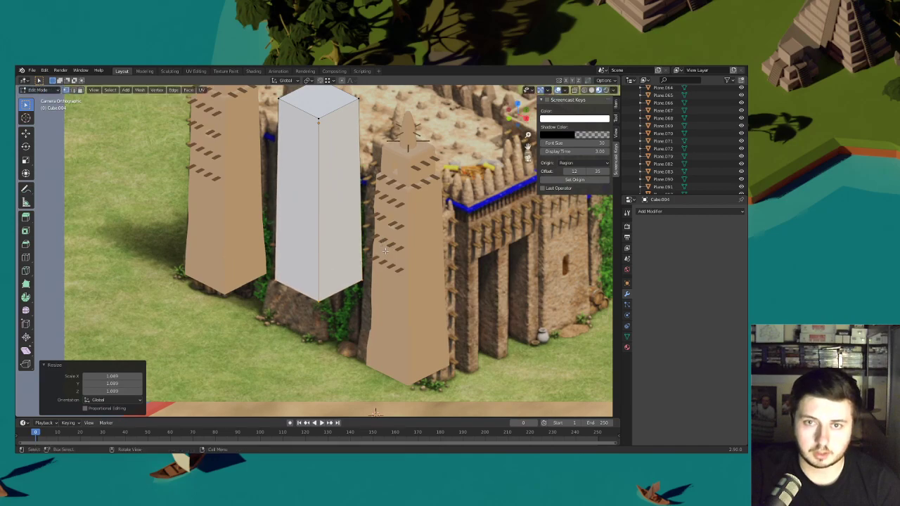
- Extrude the tower's bottom face about 0.66 m downward and scale it slightly wider
key("e")
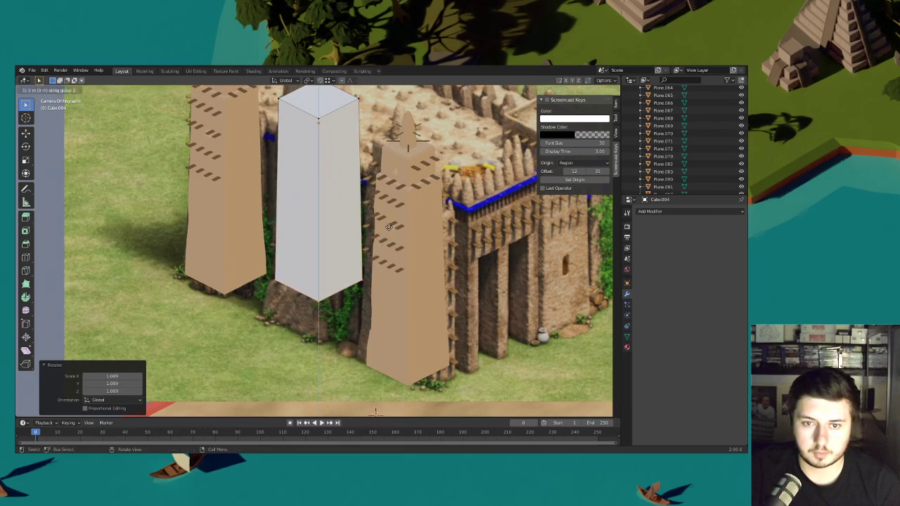
left_click(395, 263)
key("s")
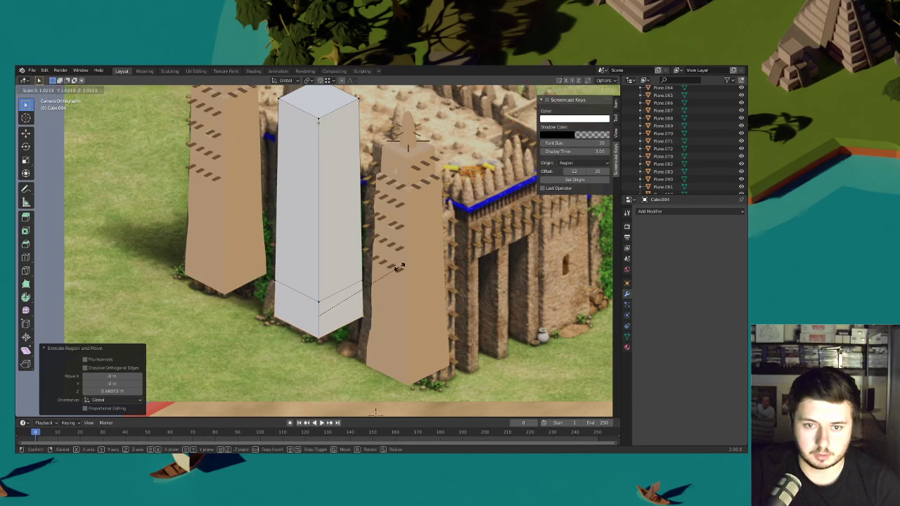
left_click(398, 274)
- Extrude the outer side face of the tower's base outward about 0.12 m and adjust it along the Y axis
key("e")
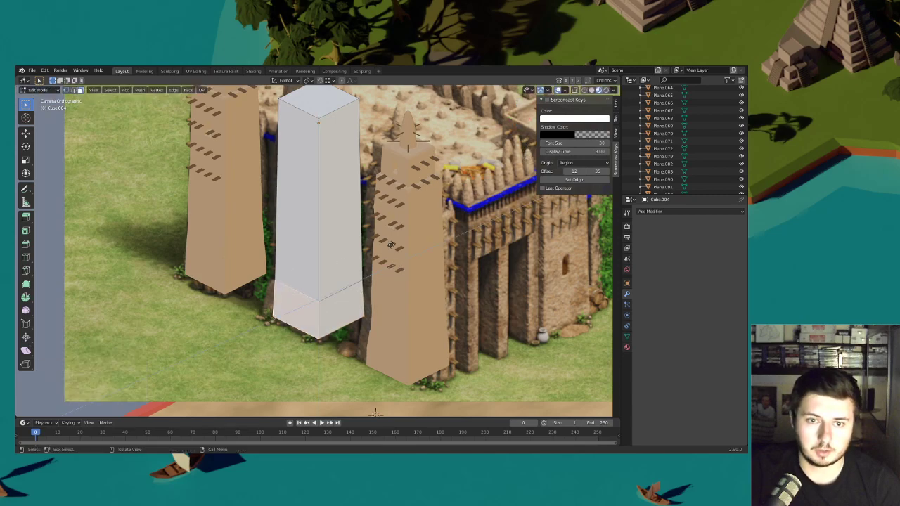
left_click(386, 248)
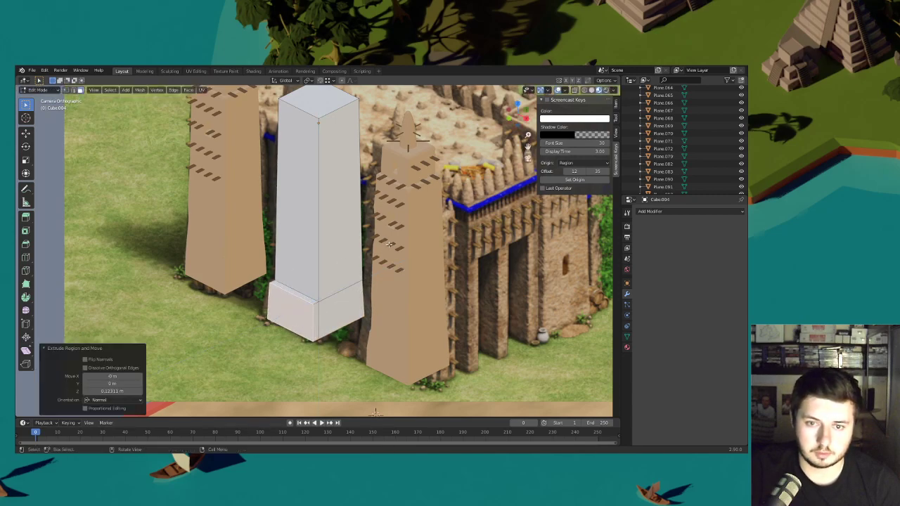
key("g")
key("y")
left_click(358, 272)
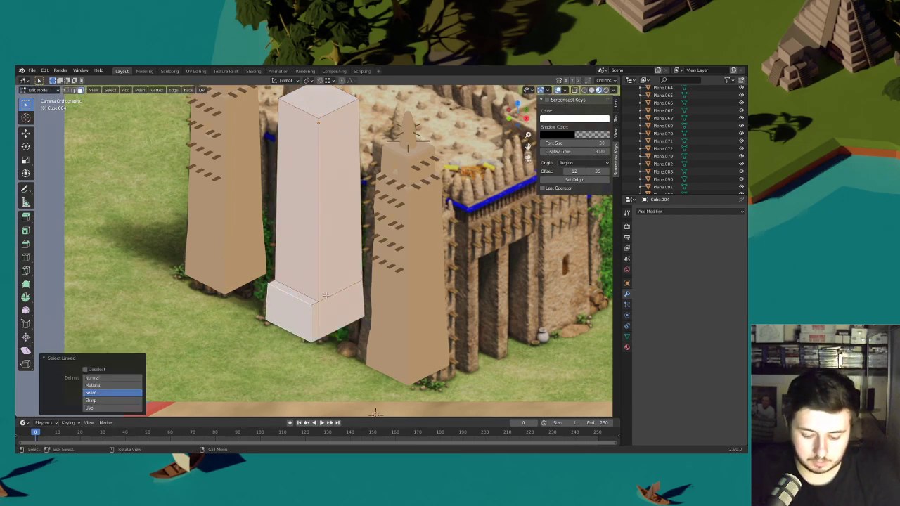
- Hide the tower mesh to examine the top of the middle tower in the reference image, and reveal the mesh again
key("h")
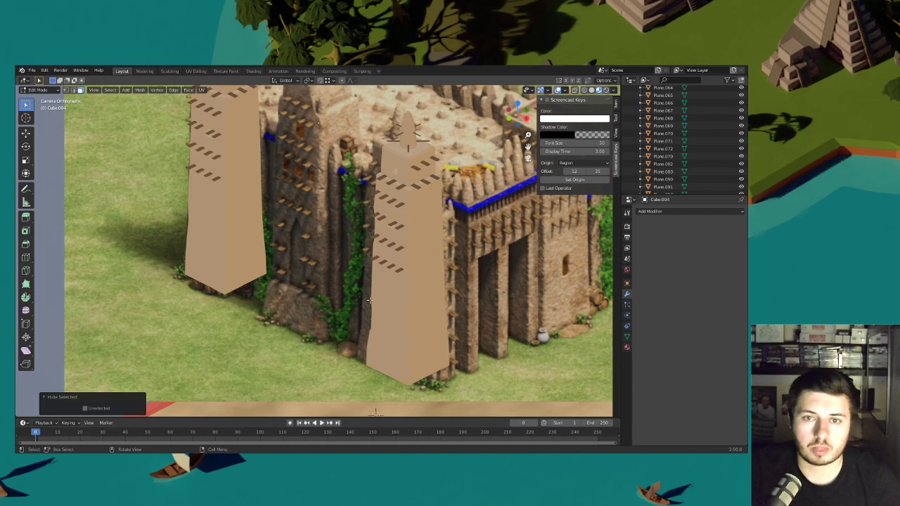
middle_click_drag(359, 228, 369, 254, "shift")
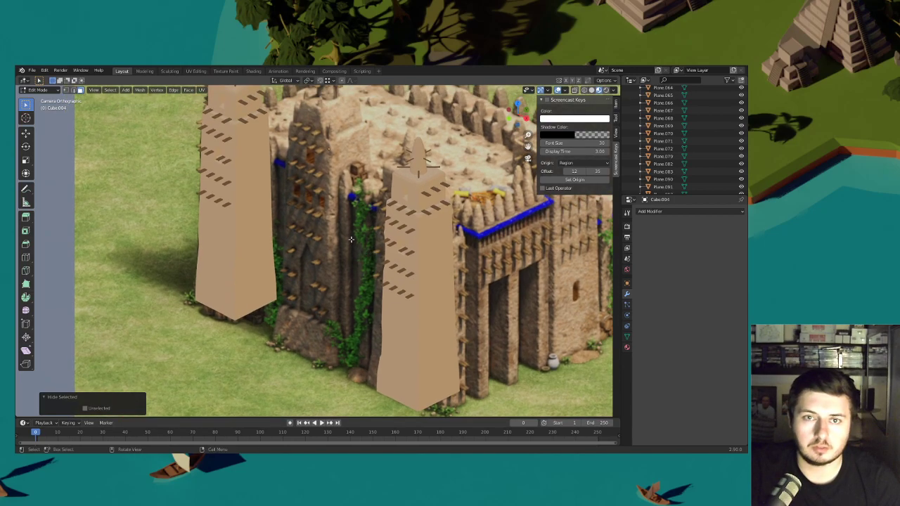
scroll(351, 240, "down", 2)
scroll(358, 240, "up", 5)
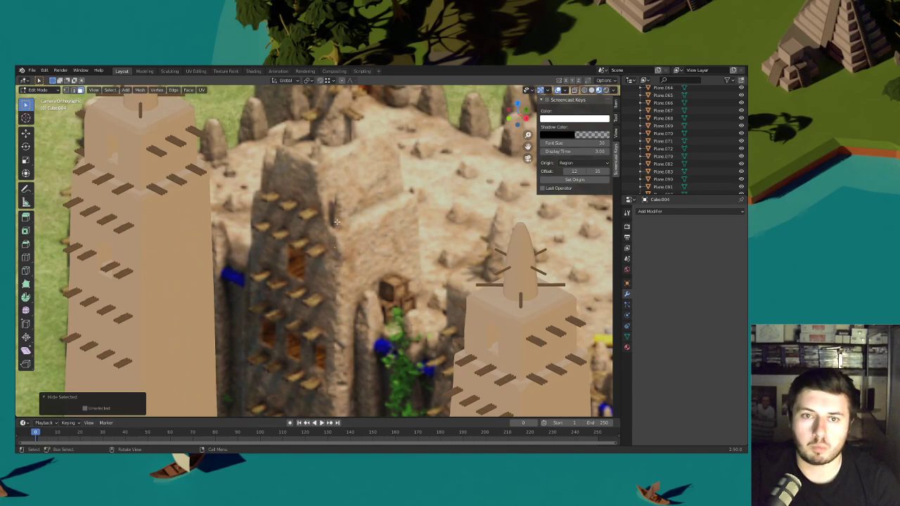
scroll(335, 222, "down", 2)
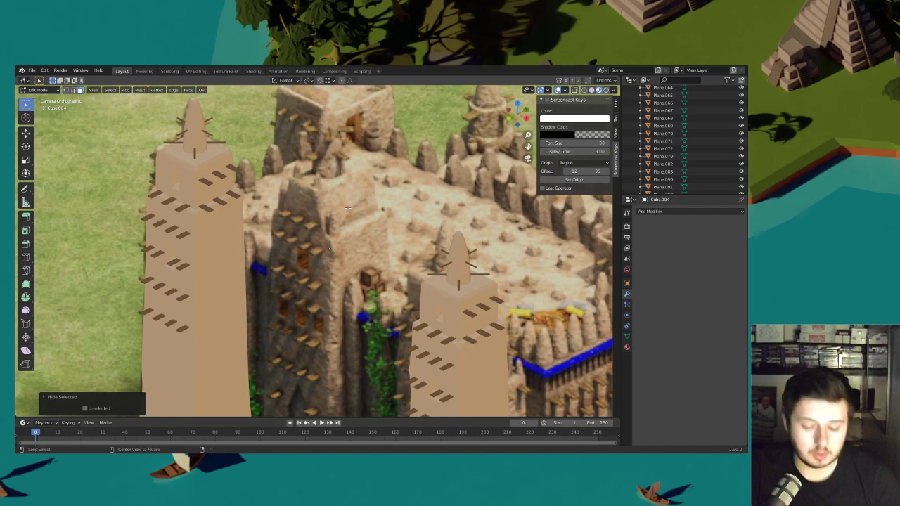
key("alt+h")
left_click(348, 211)
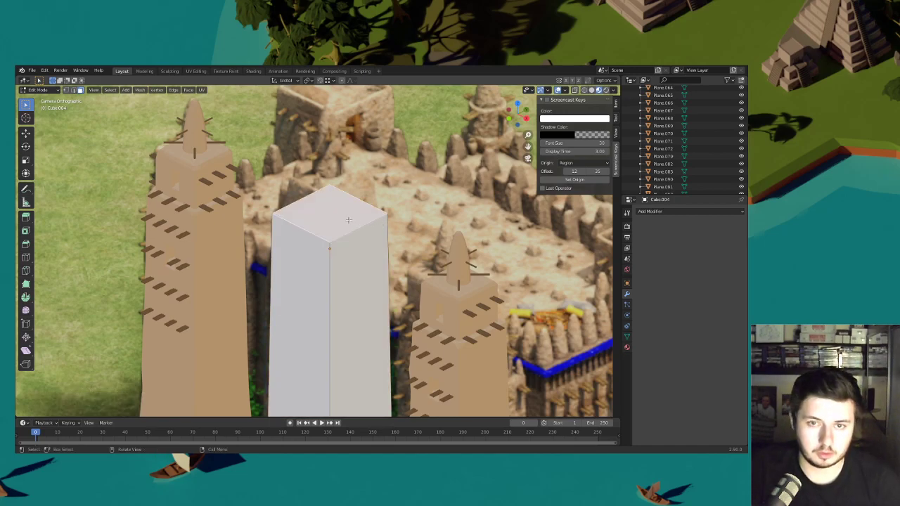
- Add five lengthwise loop cuts across the tower and raise them about 0.03 m along Z to crown the top
key("ctrl+r")
scroll(307, 222, "up", 4)
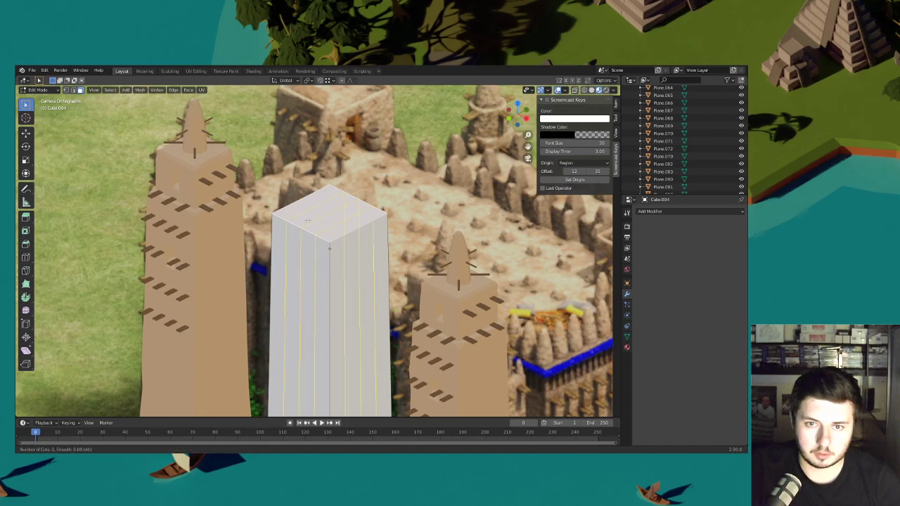
left_click(307, 221)
right_click(253, 195)
key("g")
key("z")
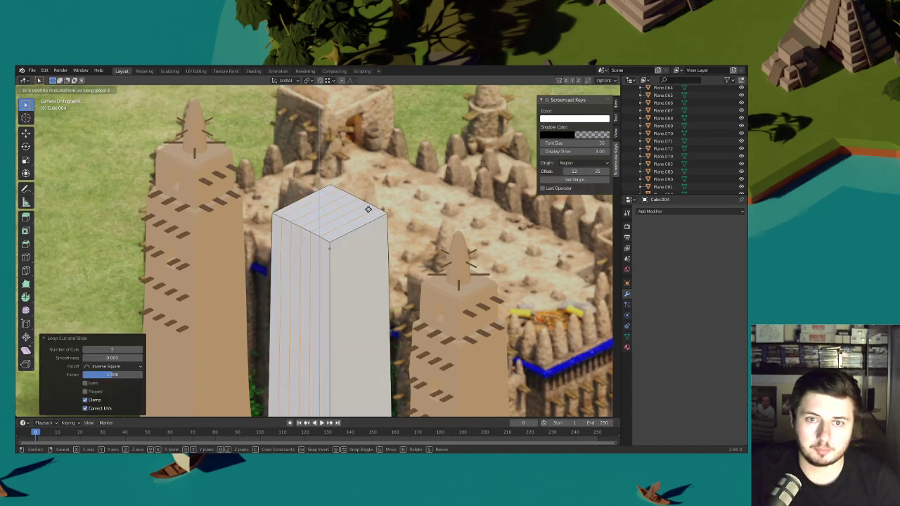
left_click(368, 208)
- Extrude the middle faces of the tower's top about 0.45 m upward and scale them to about 0.84 along X
left_click(80, 90)
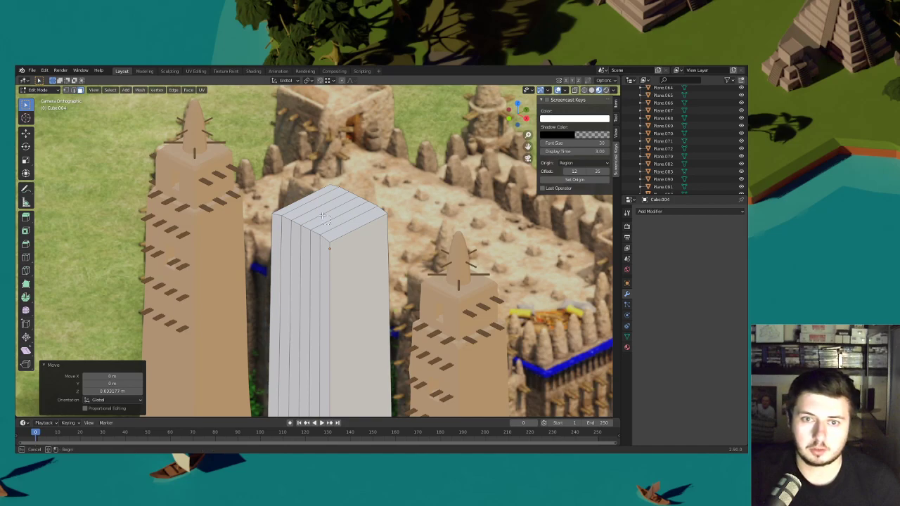
scroll(324, 218, "down", 4)
middle_click_drag(357, 201, 359, 223, "shift")
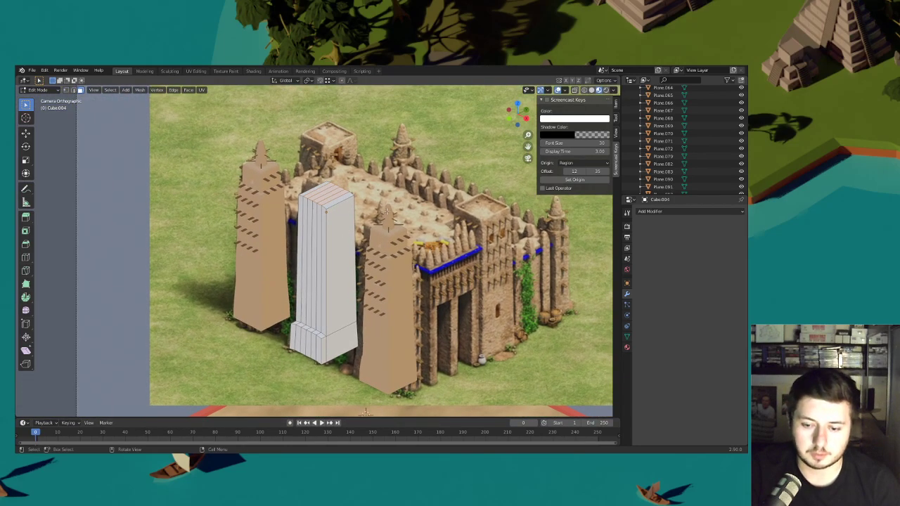
key("e")
left_click(407, 188)
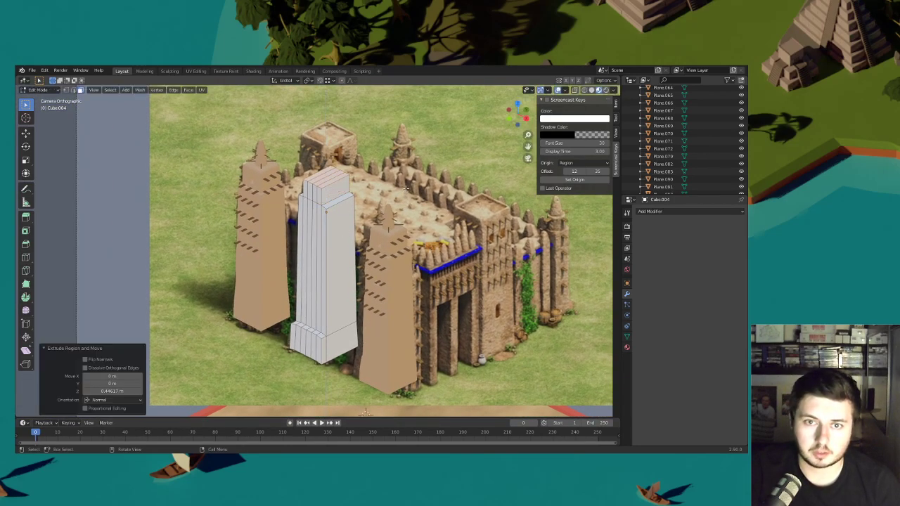
scroll(406, 189, "up", 3)
key("s")
left_click(414, 182)
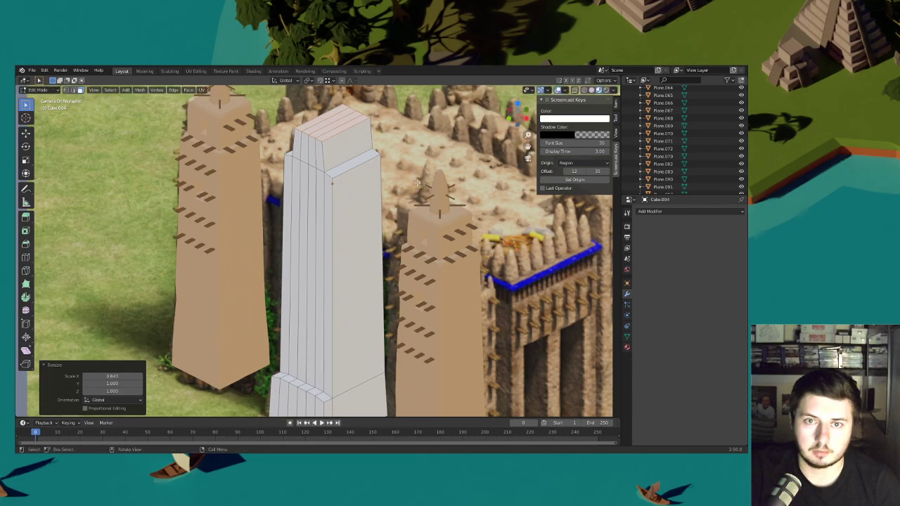
- Scale the tower's crown faces along X to about 0.73, and widen them again by about 1.04
middle_click_drag(415, 182, 410, 225, "shift")
key("g")
key("z")
right_click(408, 215)
key("s")
left_click(386, 202)
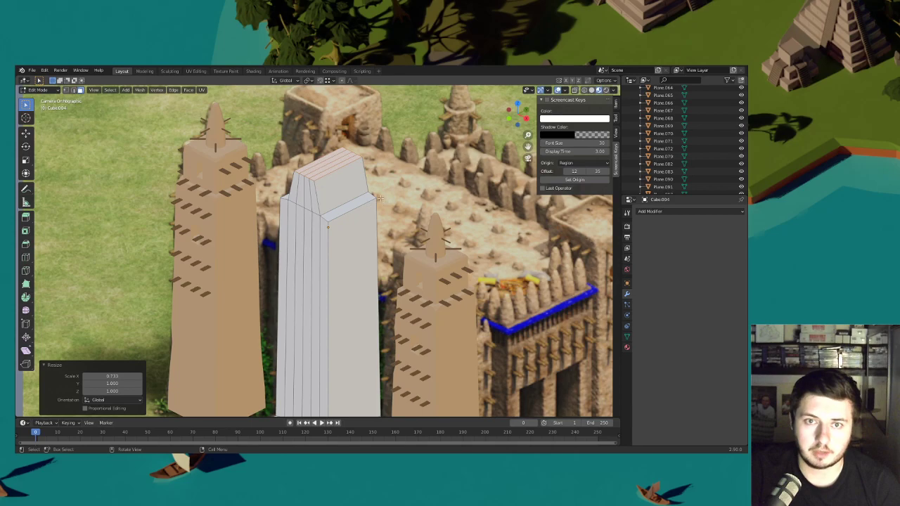
key("s")
key("x")
left_click(413, 208)
scroll(340, 220, "down", 4)
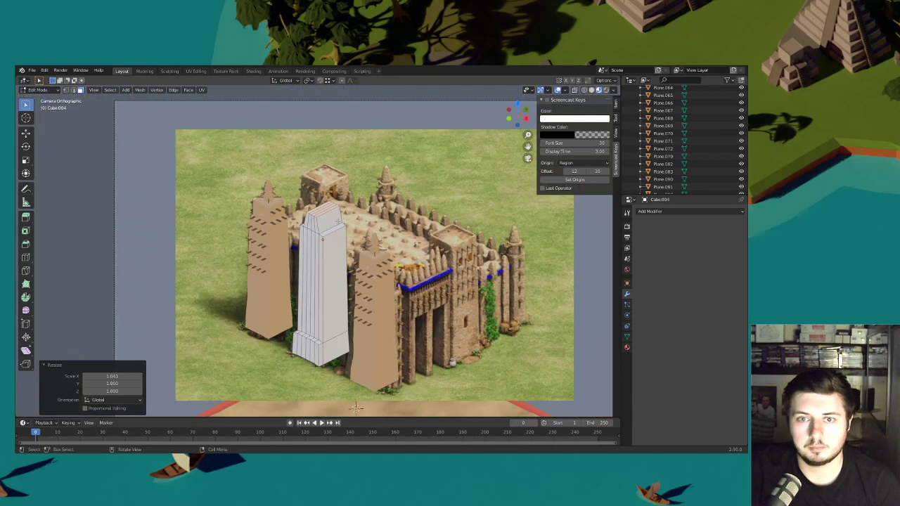
- Move the middle front faces of the tower's base about 0.09 m along Y with smooth proportional editing
scroll(339, 274, "up", 4)
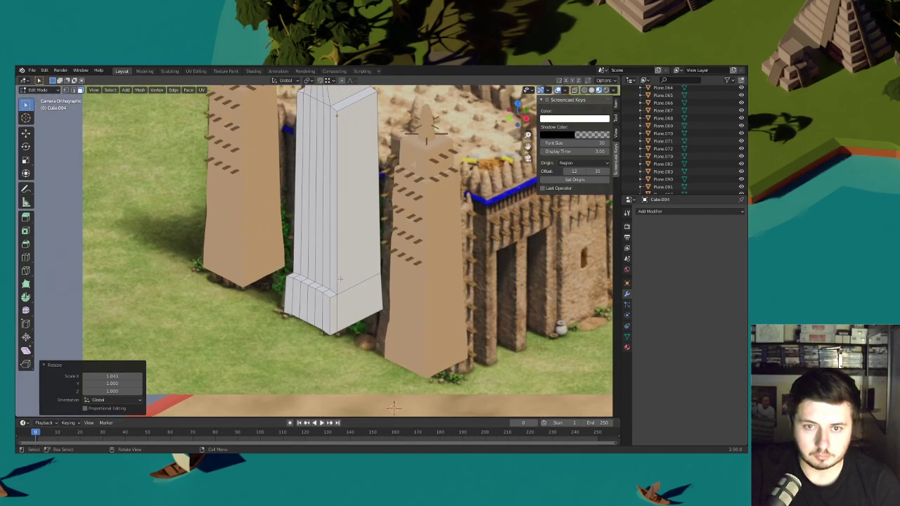
key("shift+l")
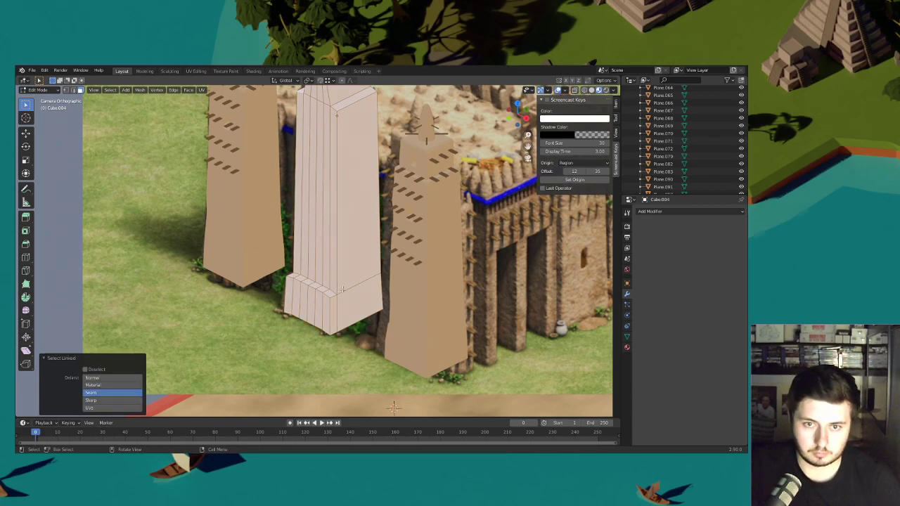
scroll(342, 289, "up", 3)
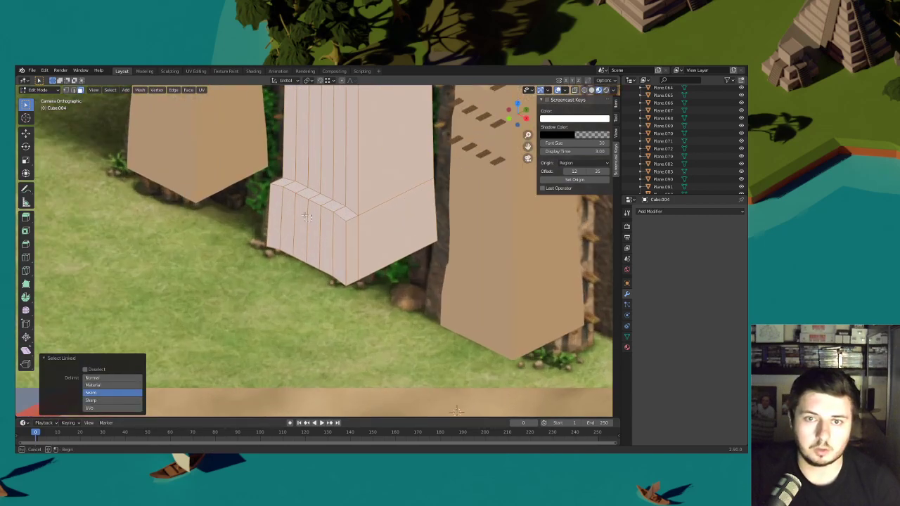
left_click(302, 221)
key("g")
key("y")
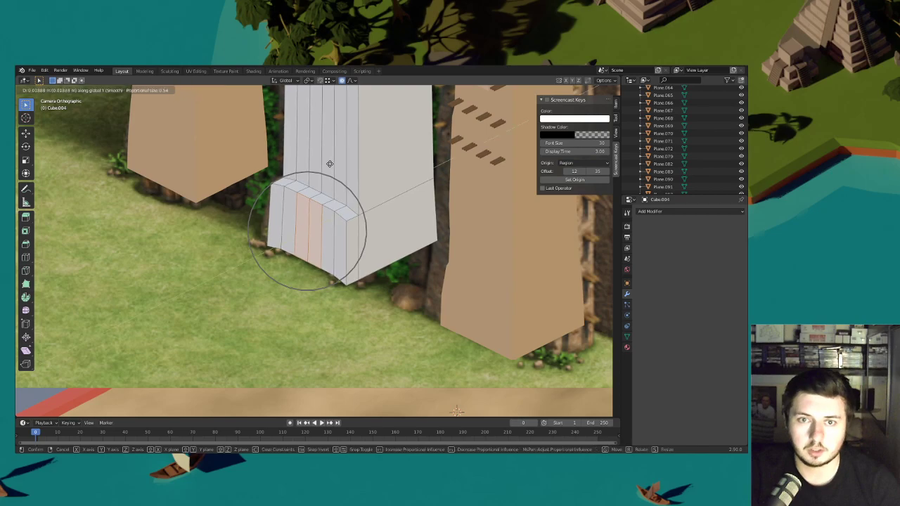
scroll(322, 166, "up", 2)
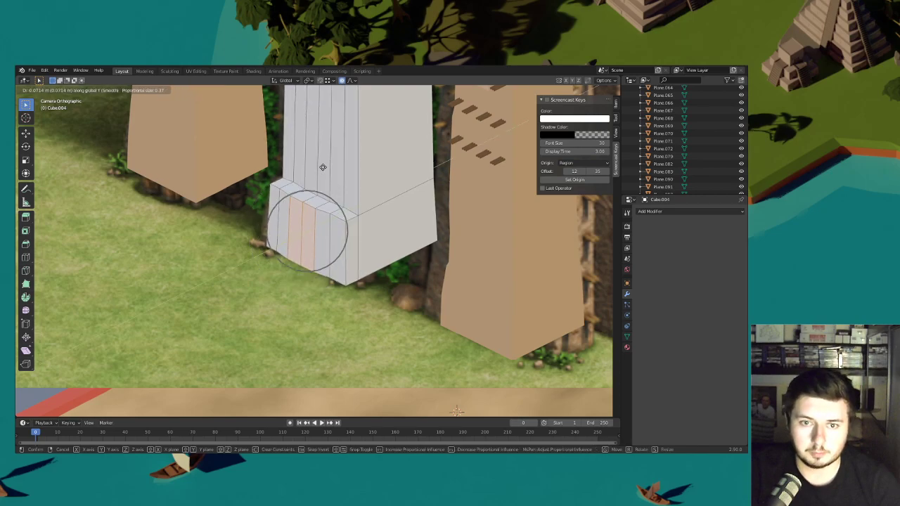
left_click(322, 166)
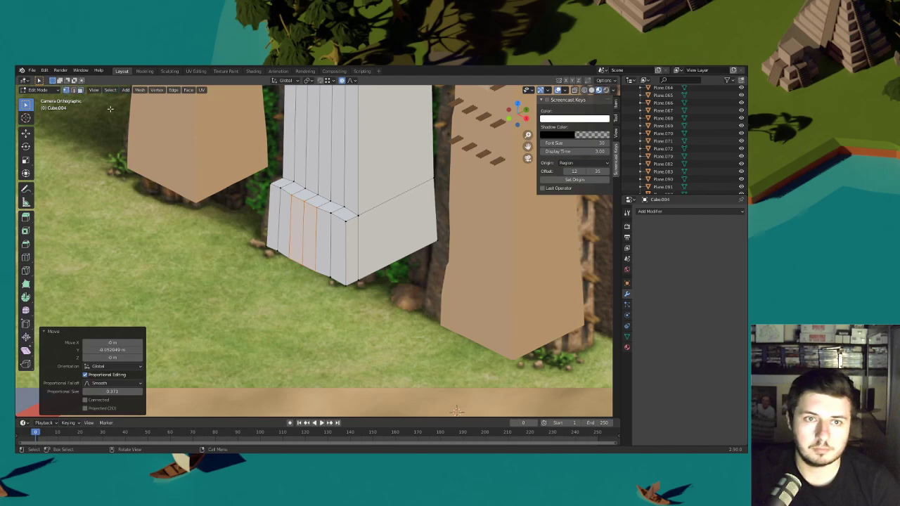
- Bevel the edges along the upper front rim of the tower's base by about 0.06 m
left_click(275, 179)
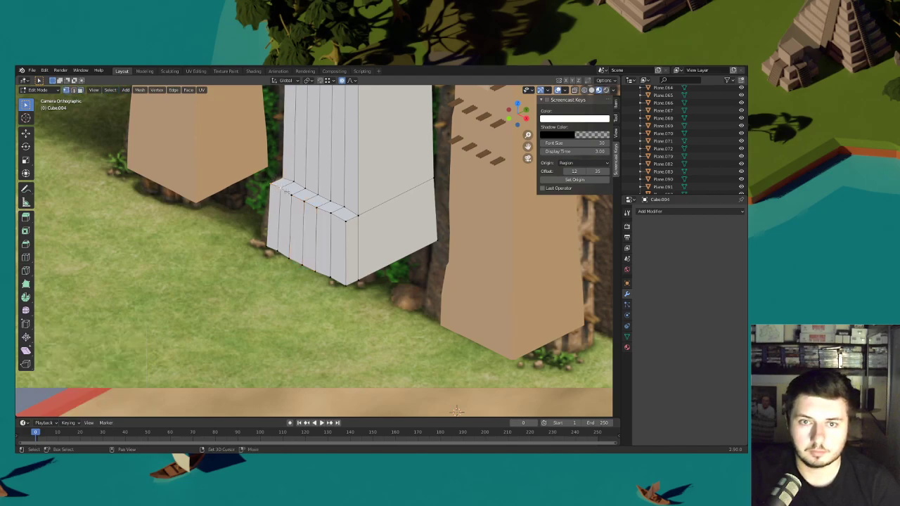
left_click(326, 206, "ctrl")
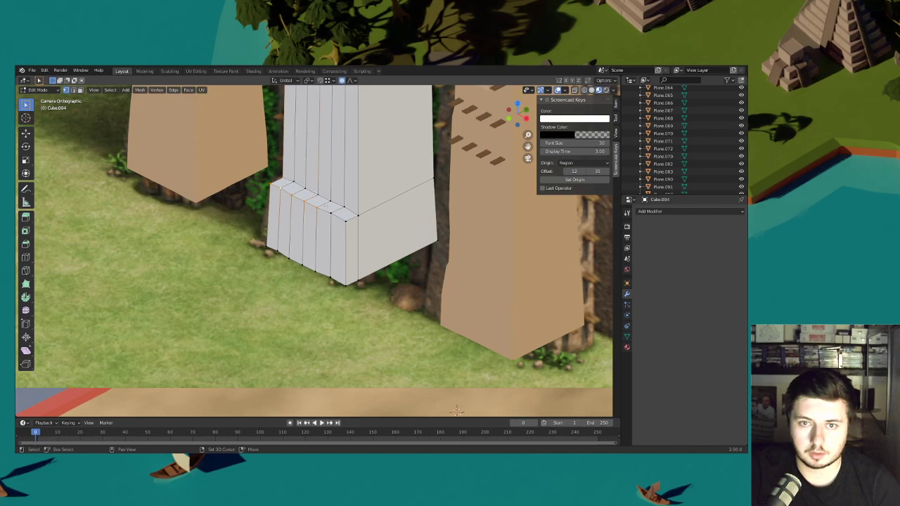
key("ctrl+b")
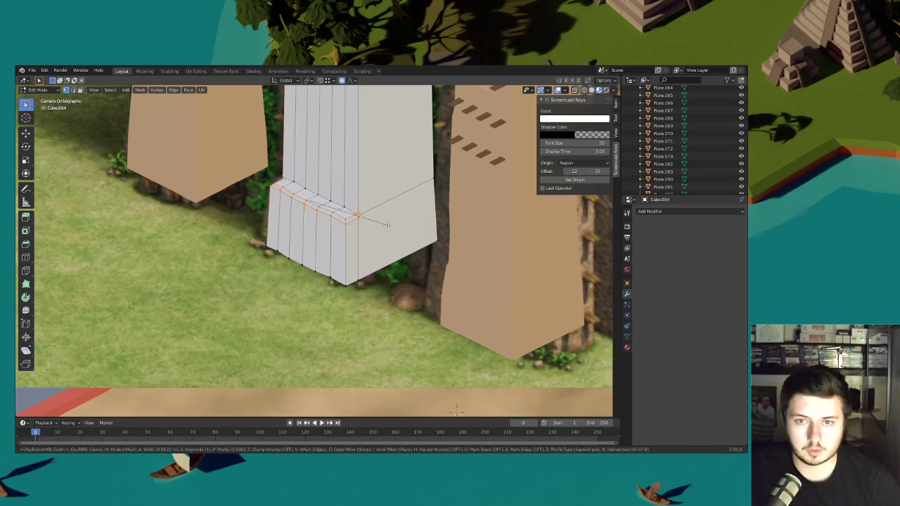
left_click(390, 226)
- Raise the two corner vertices above the base ledge along local Z, about 0.23 m and 0.33 m, without proportional editing
left_click(284, 173)
key("g")
left_click(298, 150)
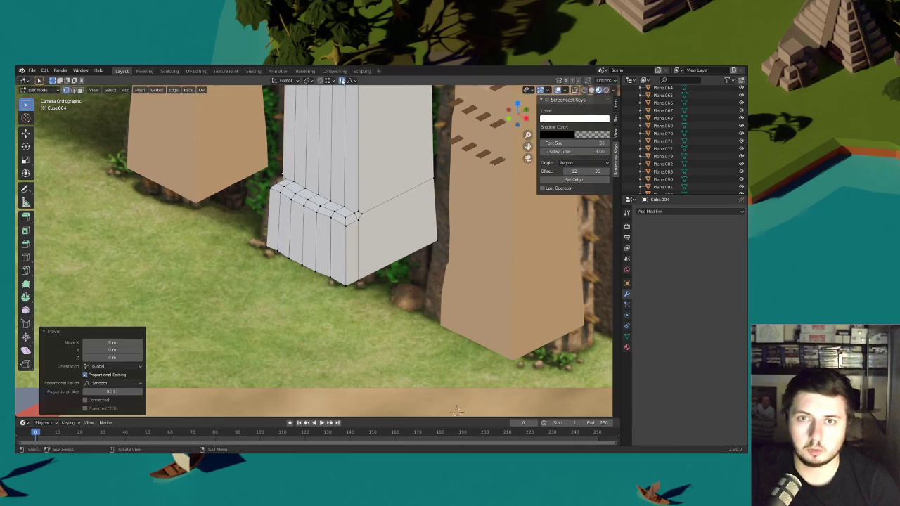
key("g")
key("z")
key("z")
left_click(286, 151)
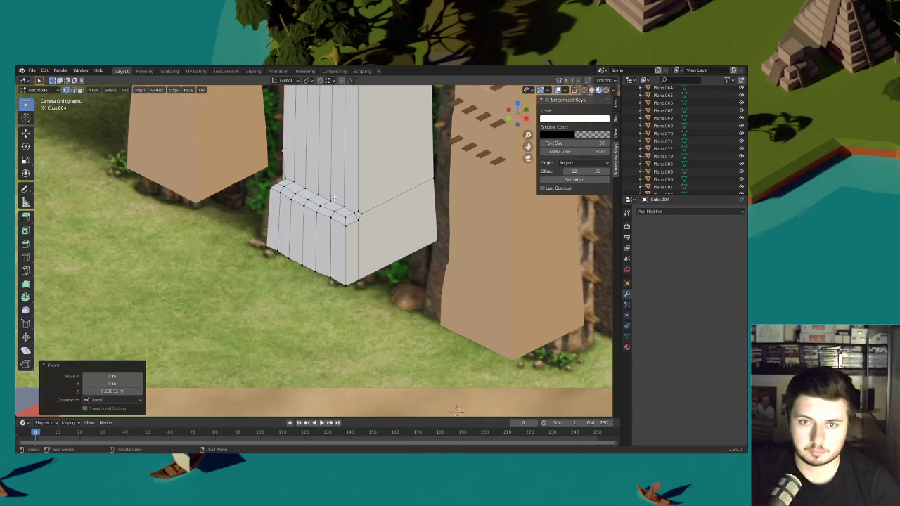
middle_click_drag(330, 200, 328, 236, "shift")
key("g")
key("z")
key("z")
left_click(358, 208)
- Undo the corner vertex moves and the bevel on the base's rim
scroll(358, 207, "down", 3)
middle_click_drag(344, 177, 339, 237, "shift")
key("ctrl+r")
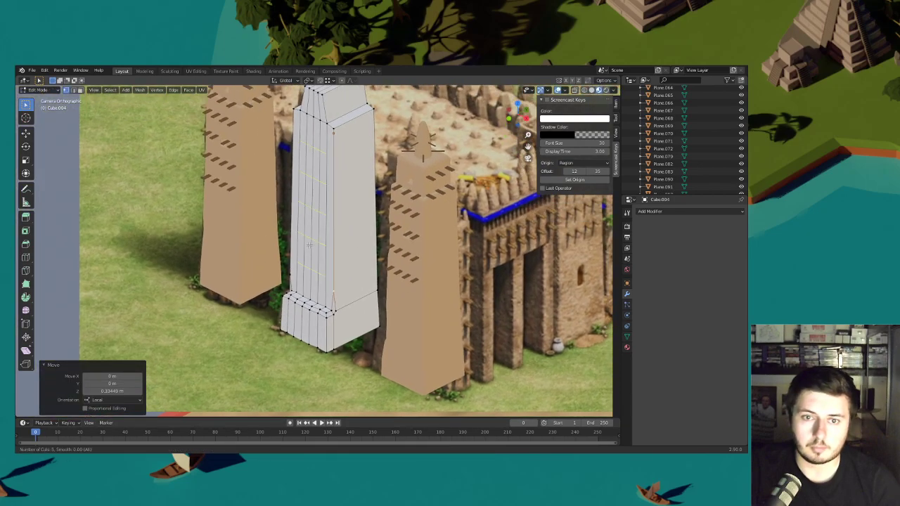
right_click(309, 246)
key("ctrl+z")
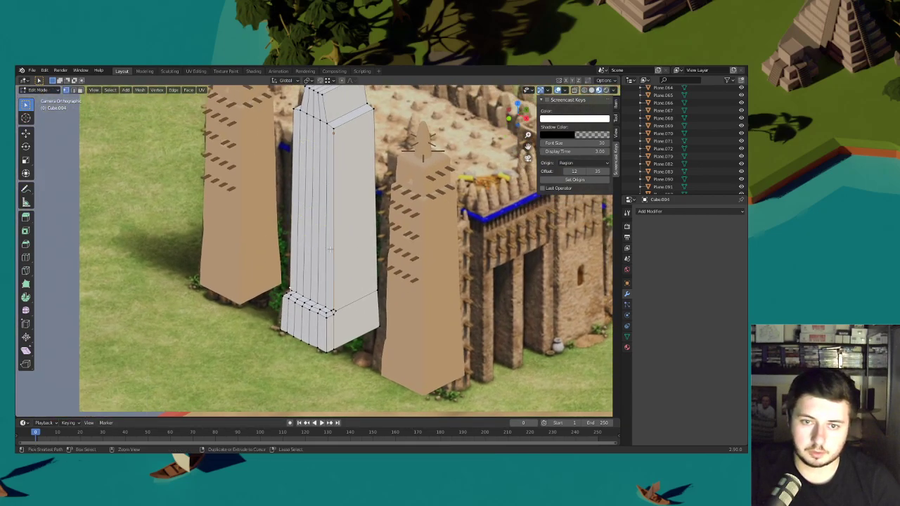
key("ctrl+z")
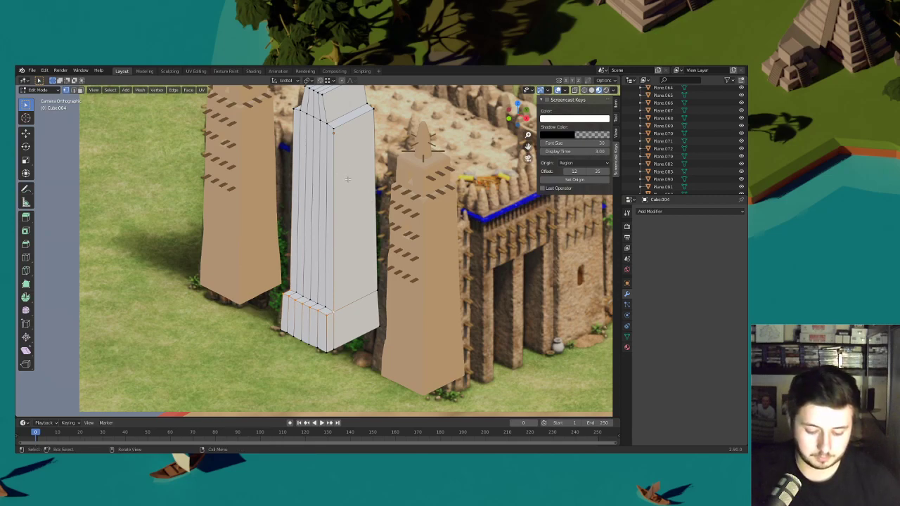
- Hide the whole tower mesh to examine the middle tower in the reference image, and reveal the mesh again
key("h")
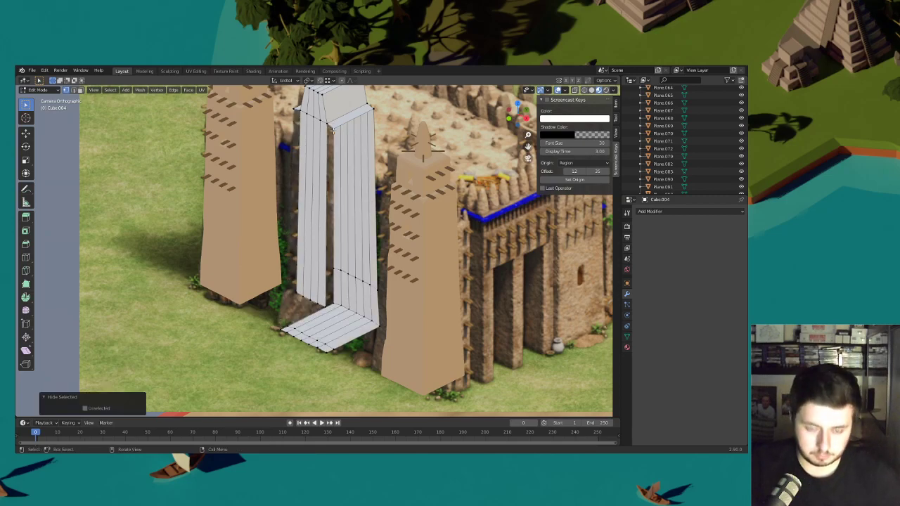
key("alt+h")
key("l")
key("h")
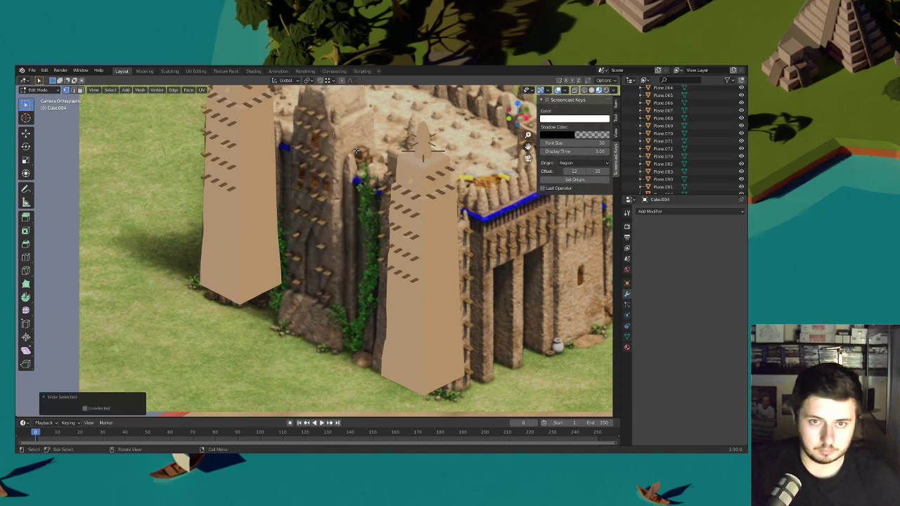
middle_click_drag(342, 183, 360, 206)
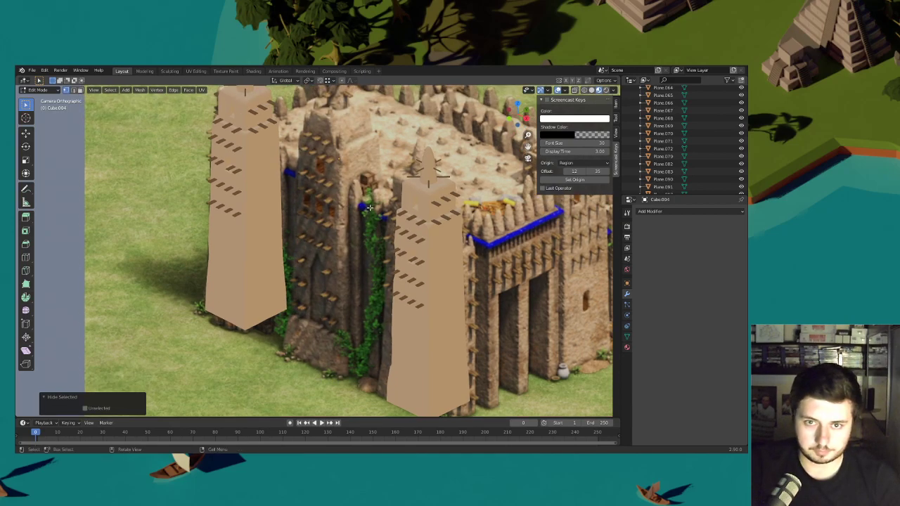
key("alt+h")
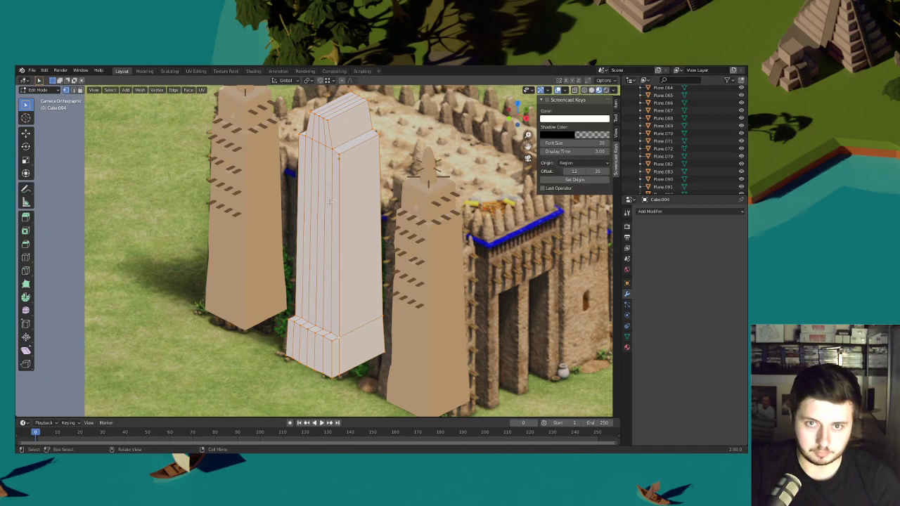
- Lower the entire middle tower mesh about 1.67 m along Z, clear of the reference tower
scroll(339, 201, "down", 5)
key("g")
key("z")
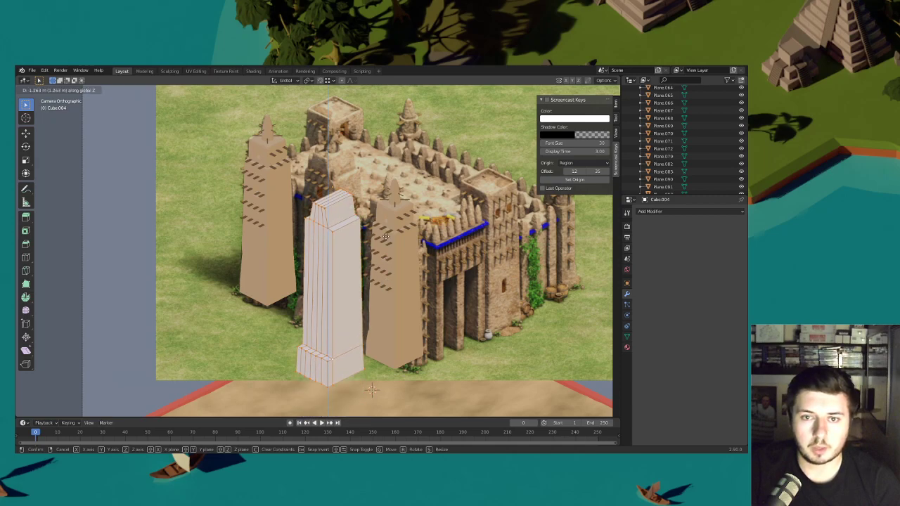
left_click(327, 260)
- Add a horizontal loop cut just below the tower's shoulder and flatten it by scaling to 0 along Z
key("g")
key("g")
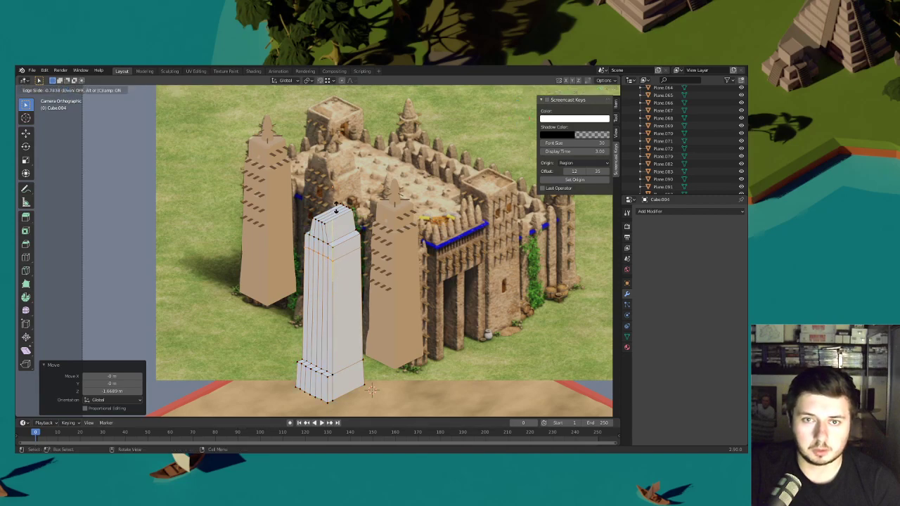
left_click(336, 208)
key("s")
key("z")
key("0")
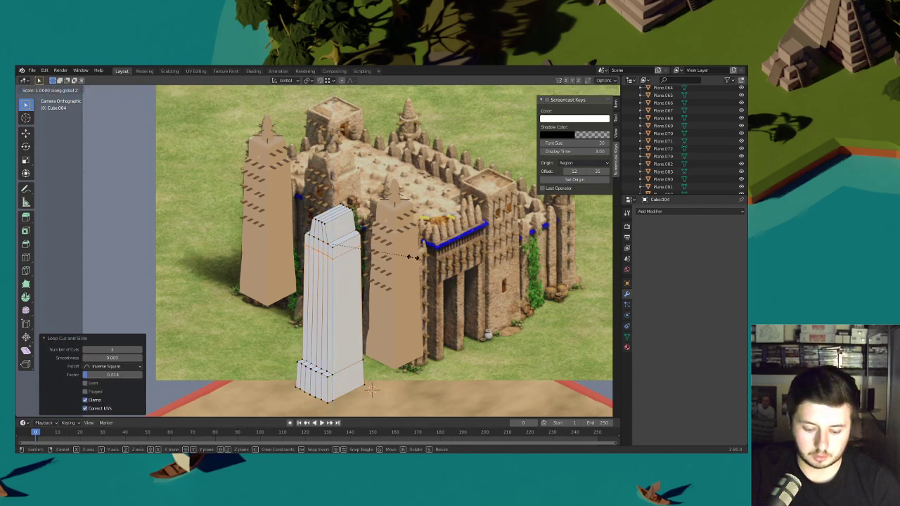
left_click(413, 258)
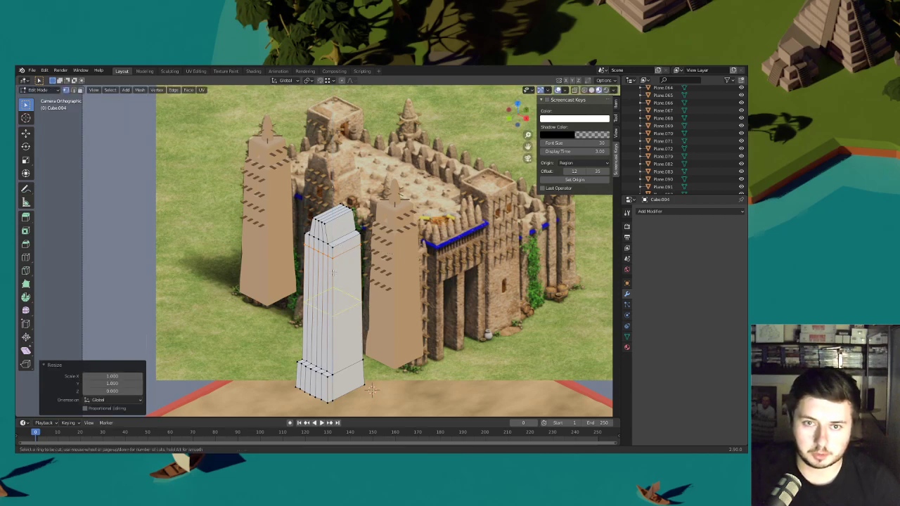
- Add three more horizontal loop cuts at roughly even spacing down the upper part of the tower's shaft
key("g")
key("g")
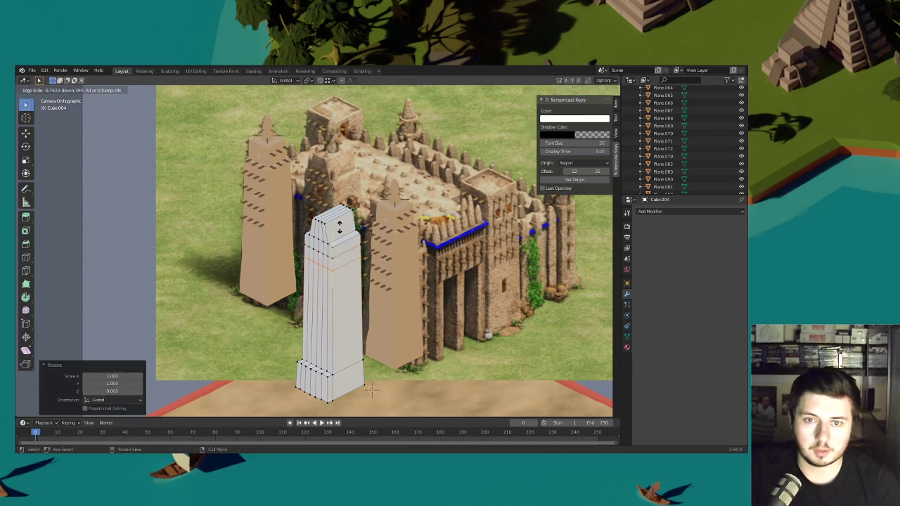
left_click(340, 226)
key("g")
key("g")
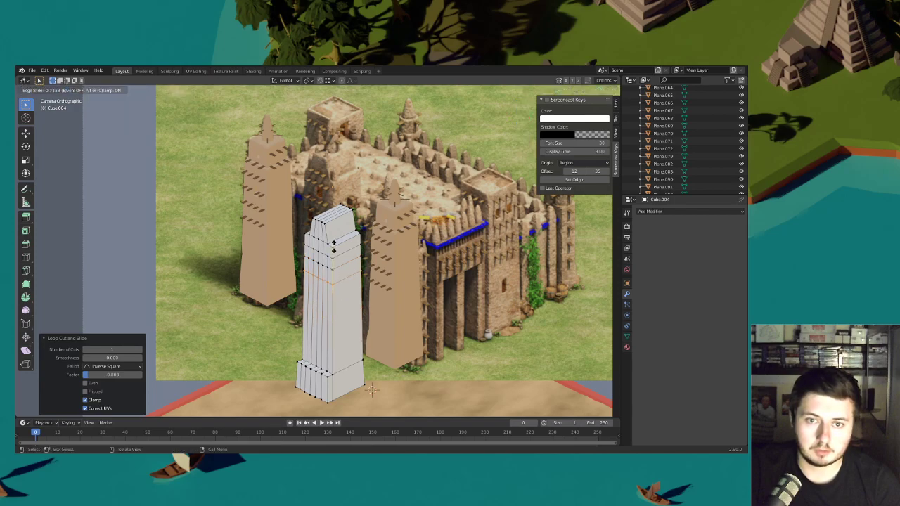
left_click(334, 246)
middle_click_drag(334, 246, 363, 242)
scroll(345, 249, "up", 6)
scroll(337, 274, "down", 5)
key("g")
key("g")
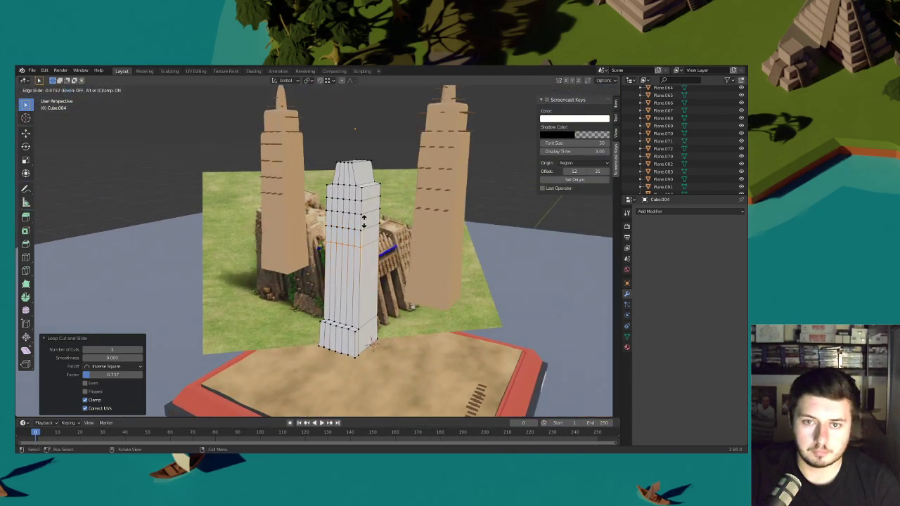
left_click(363, 219)
- Add a horizontal loop cut across the middle of the shaft, slid upward with a factor of about -0.376
middle_click_drag(363, 219, 380, 198)
scroll(402, 309, "up", 4)
scroll(402, 309, "down", 4)
middle_click_drag(402, 309, 346, 291)
key("ctrl+r")
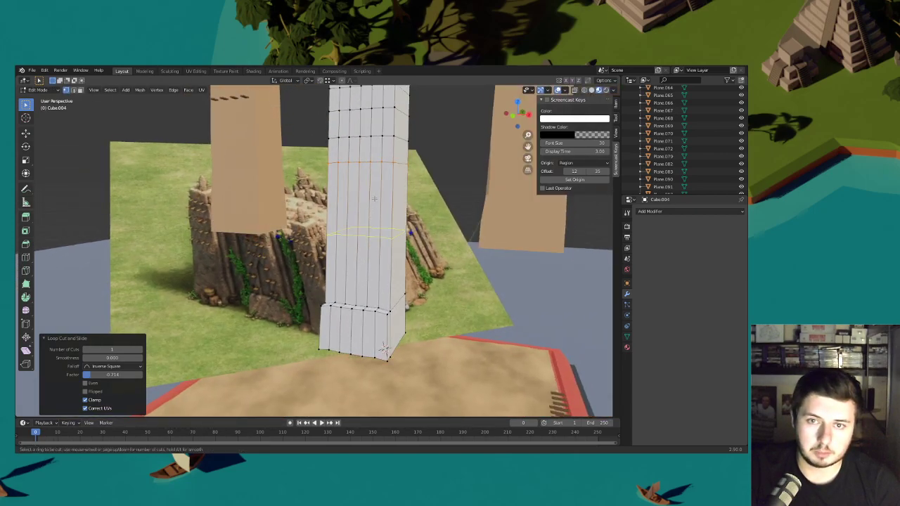
left_click(365, 211)
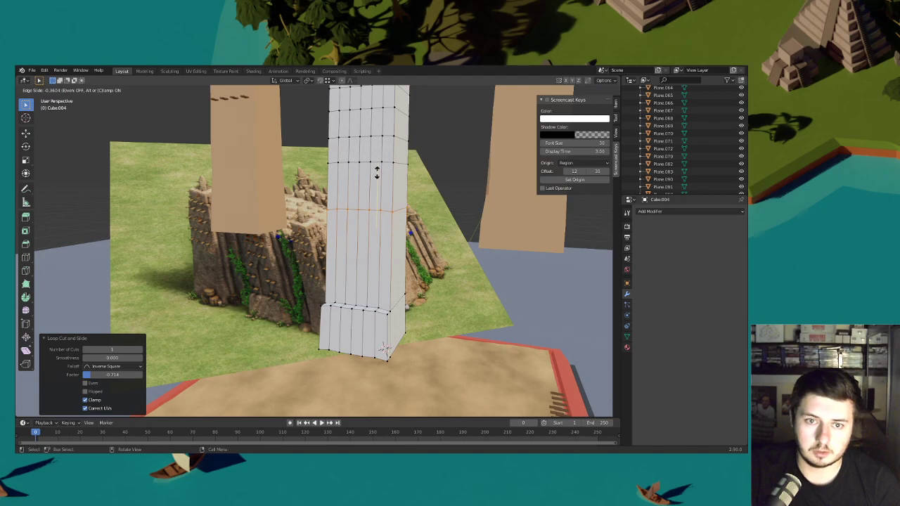
left_click(377, 171)
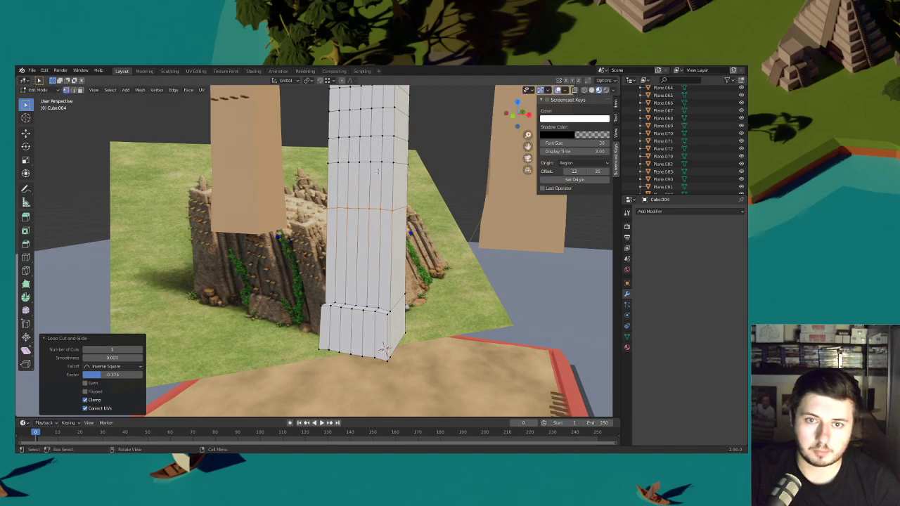
- Inset the two middle front faces above the tower's base by about 0.06 m and extrude them inward
scroll(385, 209, "up", 2)
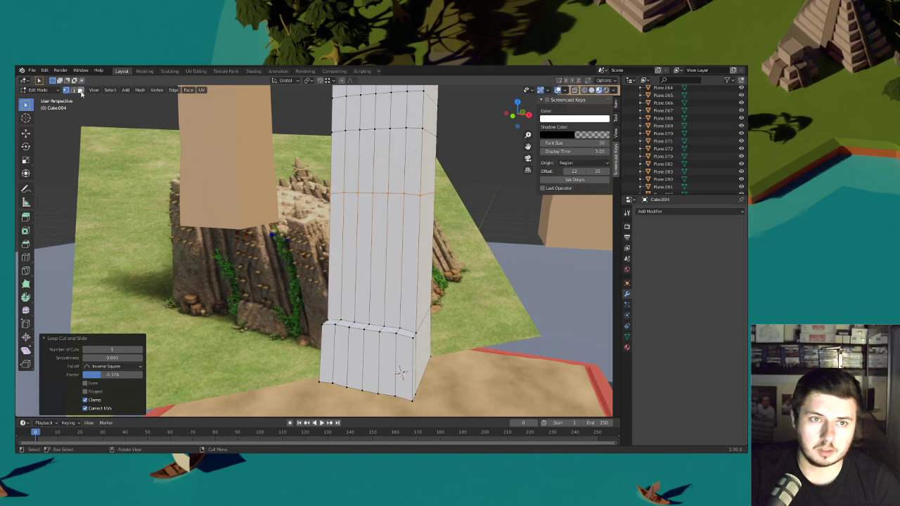
left_click(382, 217)
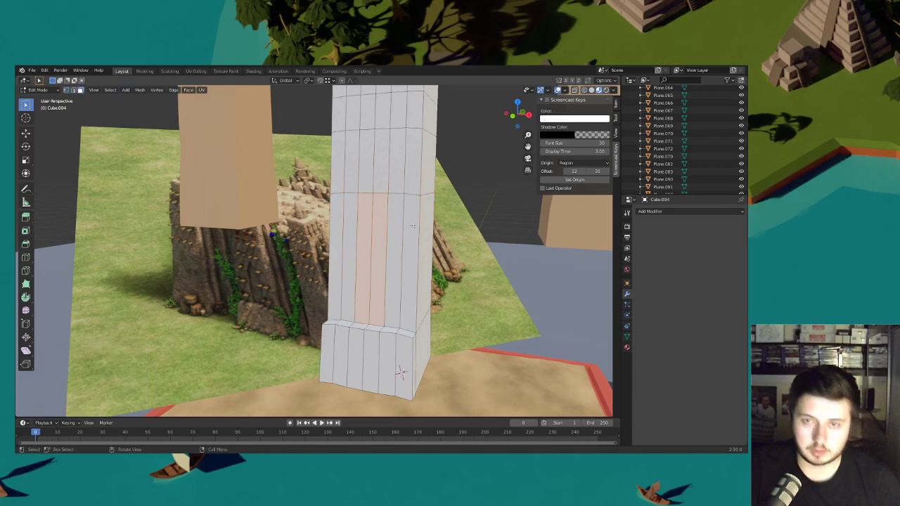
key("i")
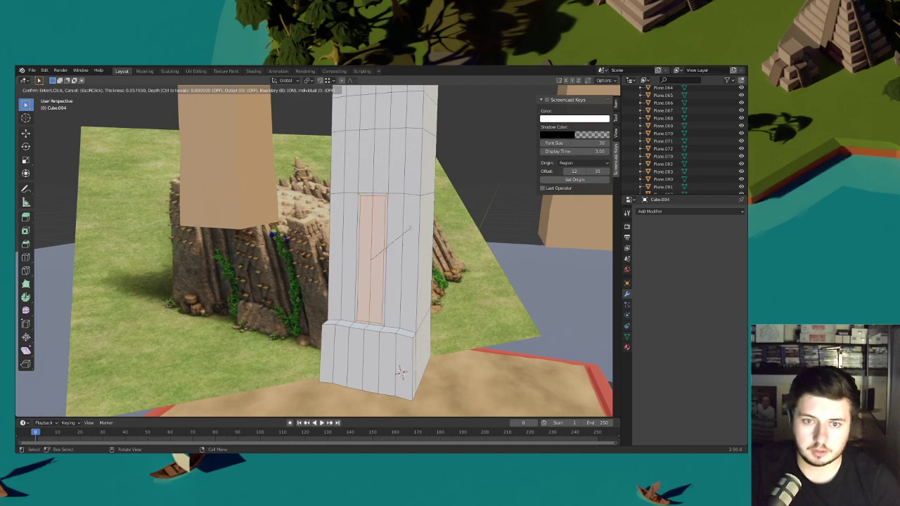
left_click(411, 228)
middle_click_drag(472, 204, 394, 204)
key("e")
left_click(389, 203)
- Lower the upper corner vertices of the inset panel about 0.31 m along Z to give it a pointed top
left_click(66, 90)
middle_click_drag(299, 180, 369, 211)
left_click(345, 154)
scroll(389, 211, "up", 5)
left_click(466, 185, "shift")
scroll(470, 195, "down", 2)
middle_click_drag(470, 195, 454, 199)
key("g")
key("z")
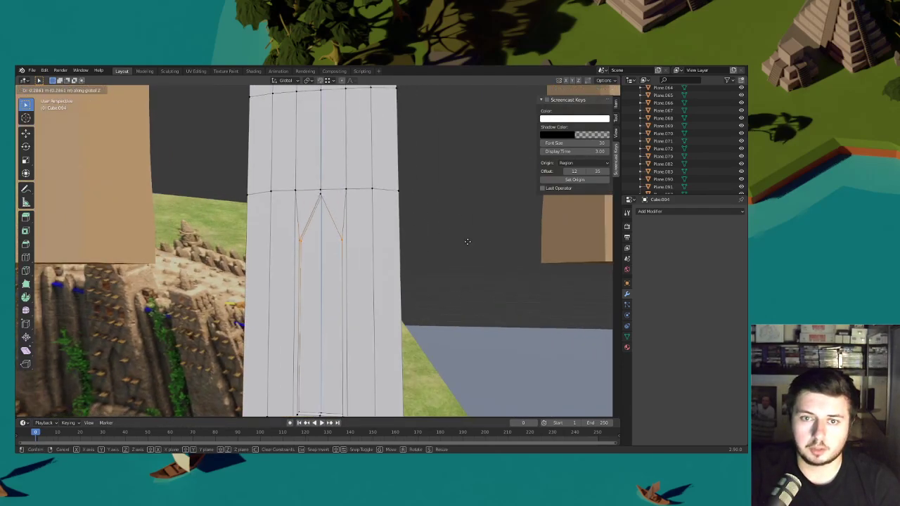
left_click(467, 244)
scroll(390, 237, "down", 3)
mouse_move(389, 237)
middle_mouse_down()
mouse_move(323, 249)
mouse_move(390, 227)
middle_mouse_up()
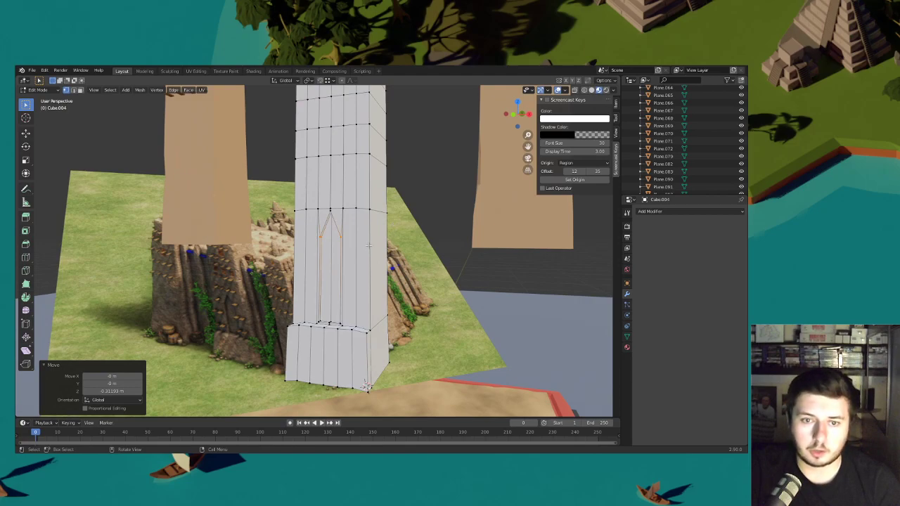
- Scale the faces inside the pointed niche slightly smaller along Z
left_click(80, 90)
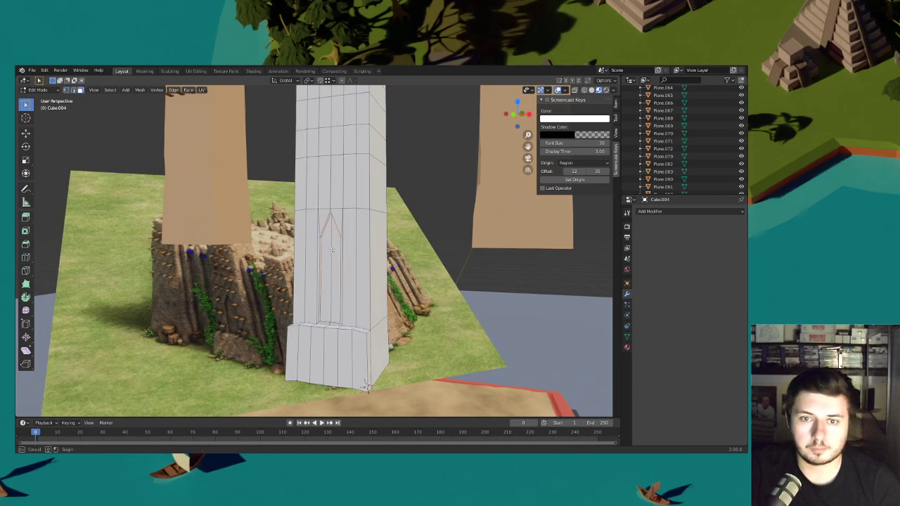
key("s")
key("x")
key("z")
left_click(401, 259)
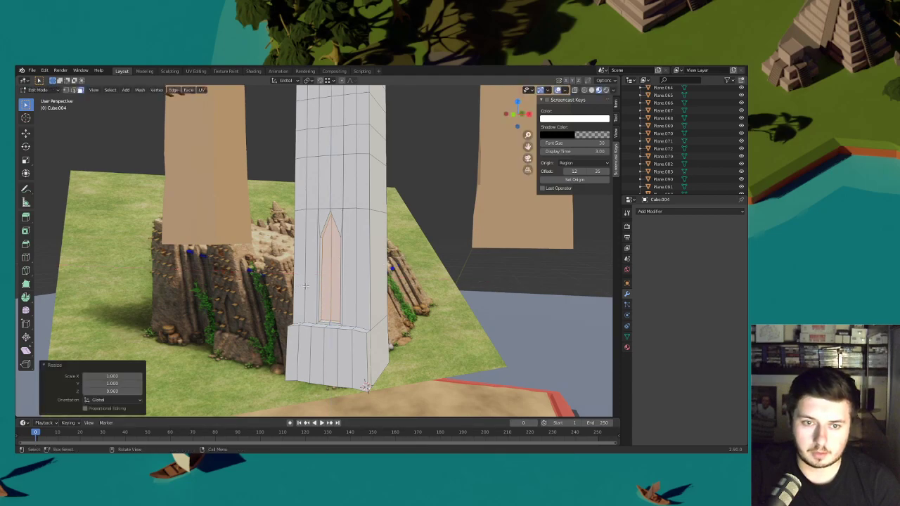
- Add five horizontal loop cuts around the shaft section containing the niche, evenly spaced without sliding
middle_click_drag(365, 287, 360, 290)
key("ctrl+r")
scroll(357, 291, "up", 3)
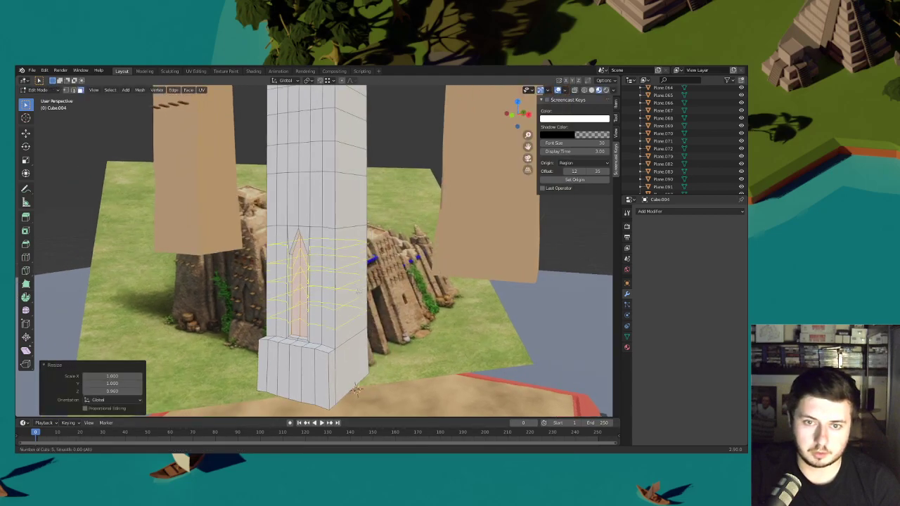
left_click(358, 291)
right_click(358, 291)
scroll(337, 267, "down", 3)
right_click(319, 239)
- Inset the two middle front faces near the top of the shaft by about 0.05 m
left_click(80, 90)
middle_click_drag(326, 209, 414, 154)
scroll(385, 213, "up", 3)
left_click(385, 141)
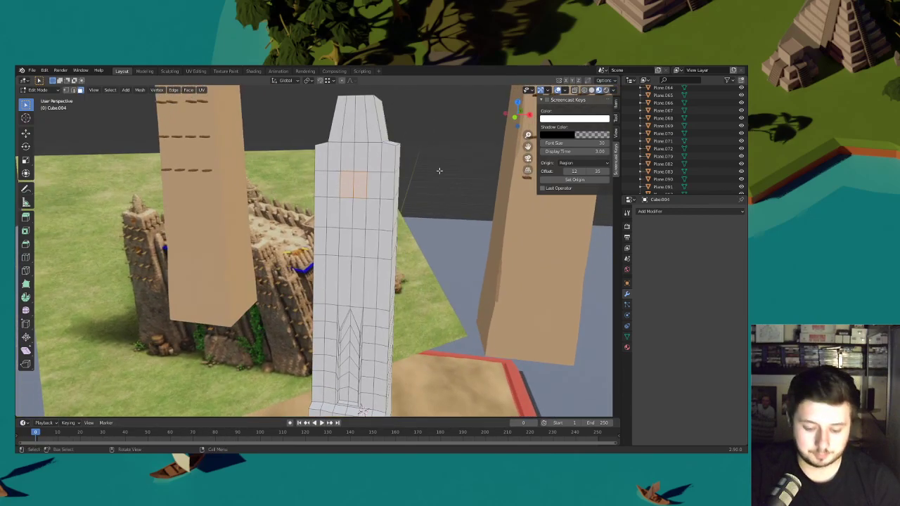
key("i")
left_click(437, 171)
- Narrow the inset panel to about 0.70 along X and try to extrude it along its normal
key("s")
key("x")
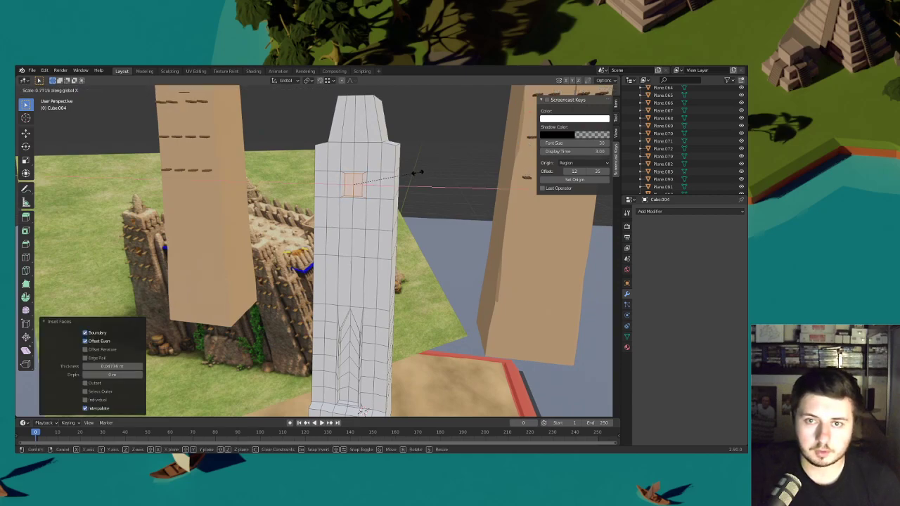
left_click(412, 173)
middle_click_drag(412, 173, 387, 174)
key("e")
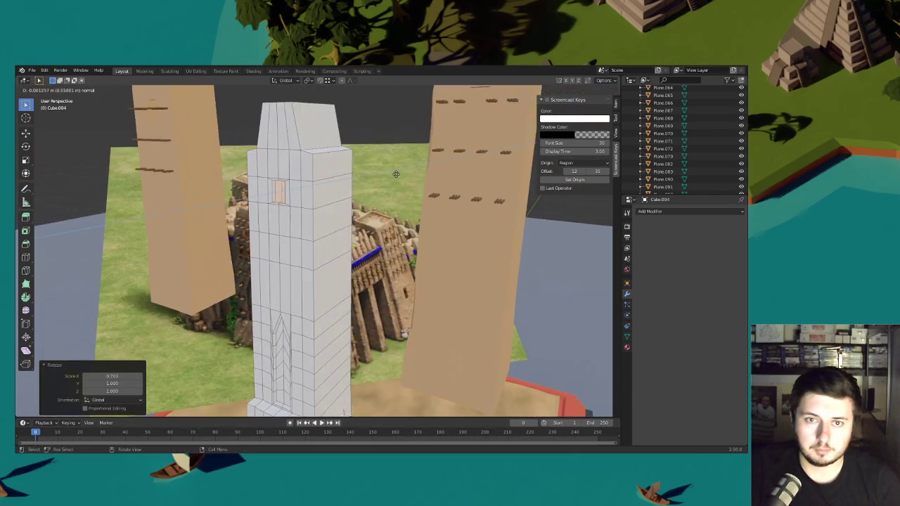
right_click(393, 176)
- Inset the outer and middle front face pairs two rows below the shaft's top by about 0.12 m each
middle_click_drag(297, 218, 383, 200)
left_click(377, 177)
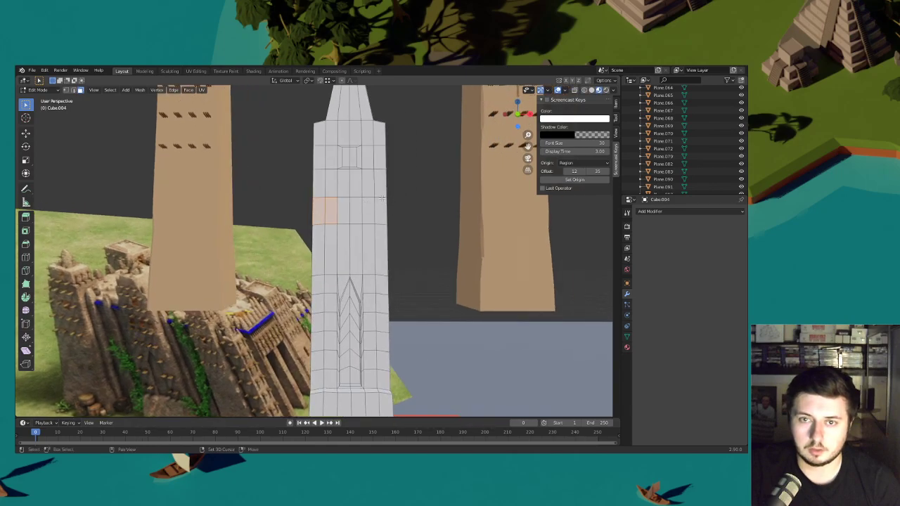
left_click(376, 204, "shift")
key("i")
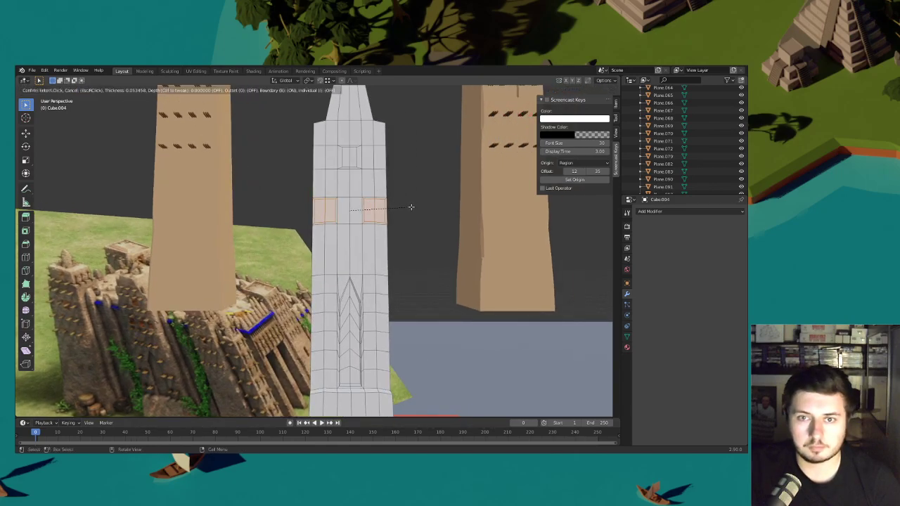
left_click(408, 207)
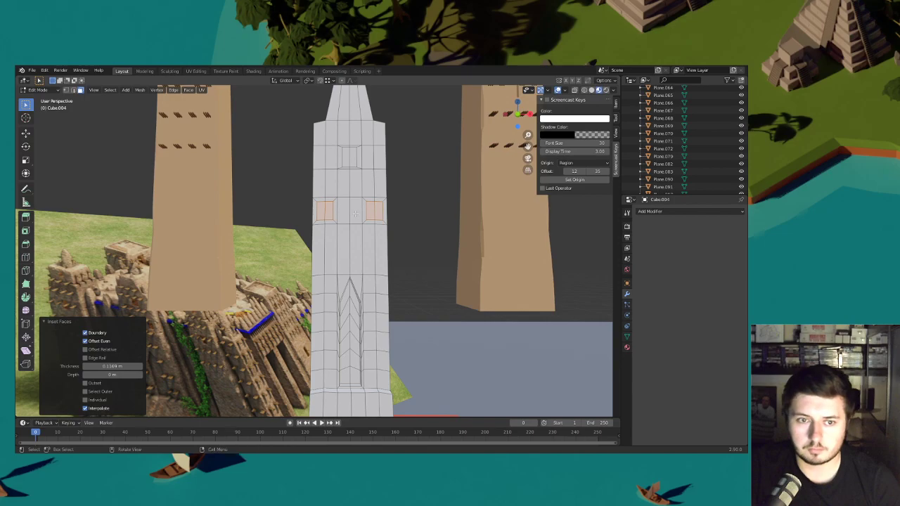
left_click(344, 210)
left_click(355, 210, "shift")
key("i")
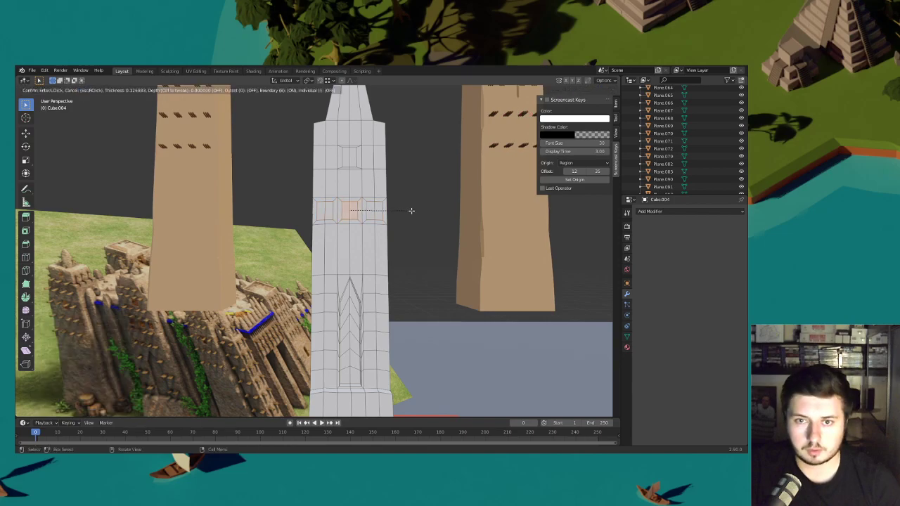
left_click(410, 210)
- Select all four window panels and narrow them along X around their individual origins
scroll(346, 215, "up", 4)
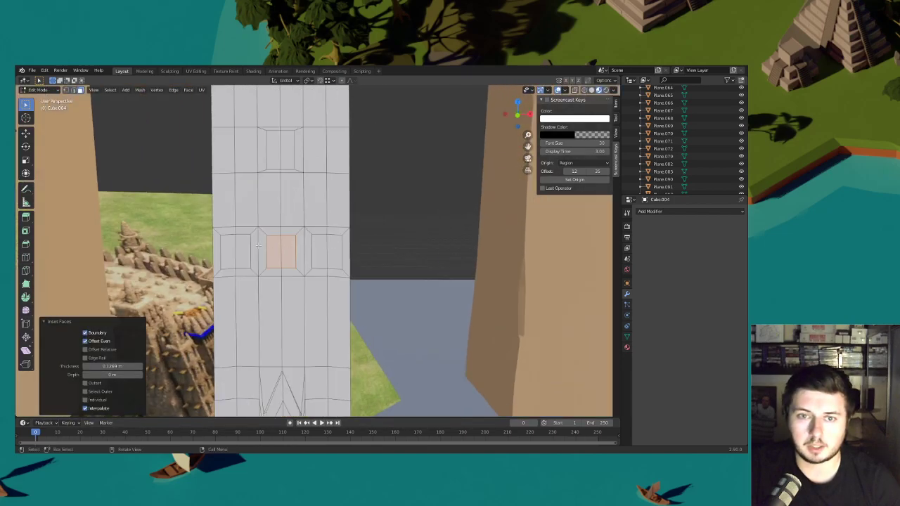
left_click(235, 245, "shift")
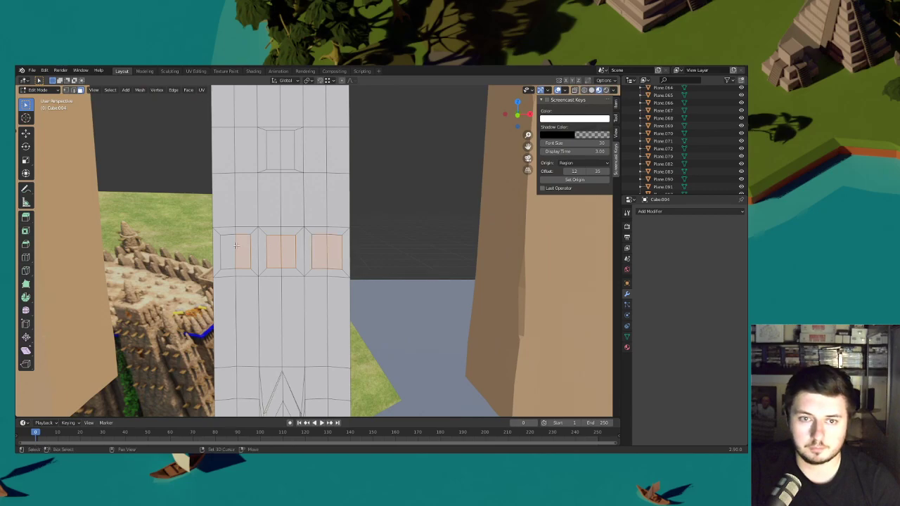
left_click(282, 154, "shift")
left_click(308, 80)
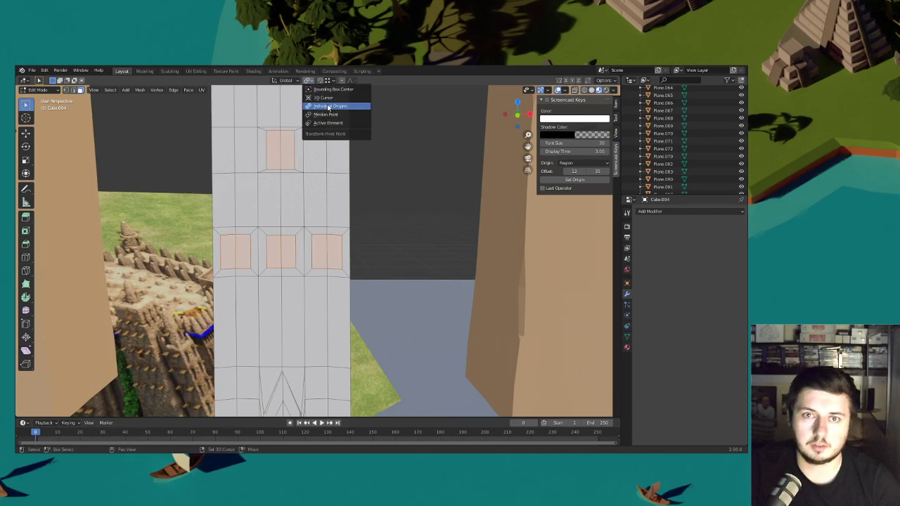
left_click(330, 108)
key("s")
key("x")
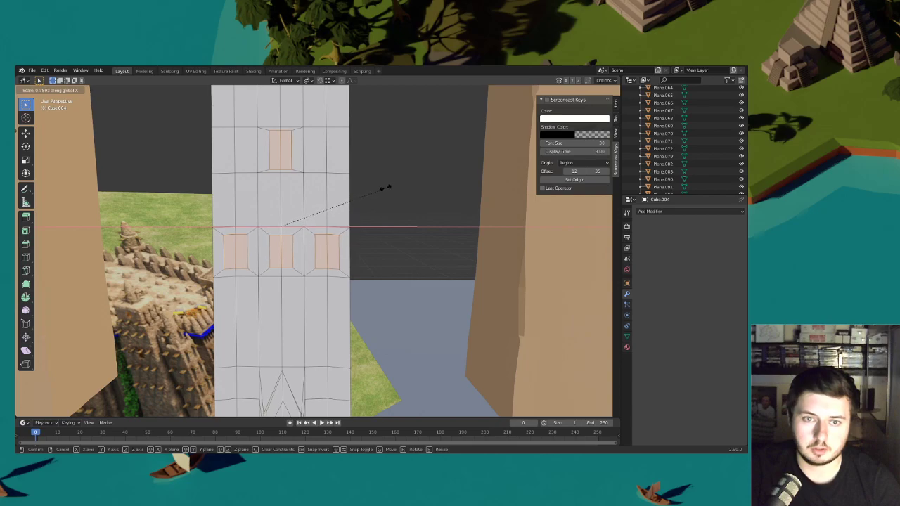
left_click(379, 189)
- Extrude the four window panels inward by about 0.04 m to form shallow recesses
middle_click_drag(379, 188, 385, 213)
left_click(347, 209)
scroll(327, 213, "up", 3)
middle_click_drag(326, 213, 310, 236)
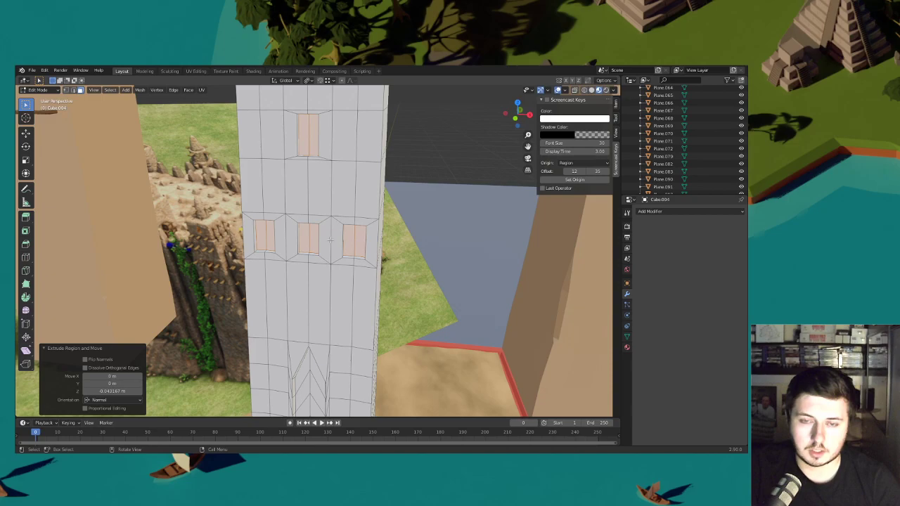
scroll(319, 241, "down", 3)
mouse_move(324, 233)
middle_mouse_down()
mouse_move(314, 212)
mouse_move(324, 220)
mouse_move(345, 213)
mouse_move(321, 232)
mouse_move(321, 209)
mouse_move(281, 244)
mouse_move(327, 244)
middle_mouse_up()
scroll(338, 211, "up", 3)
scroll(328, 243, "up", 3)
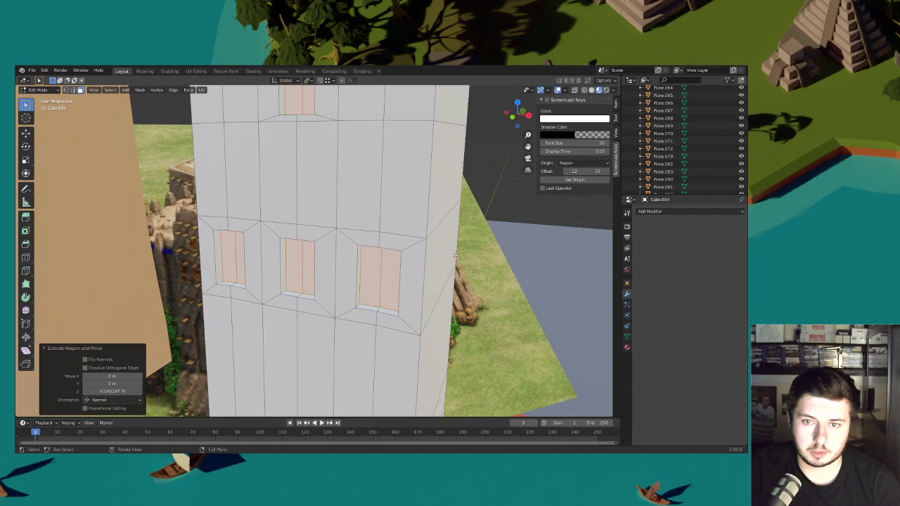
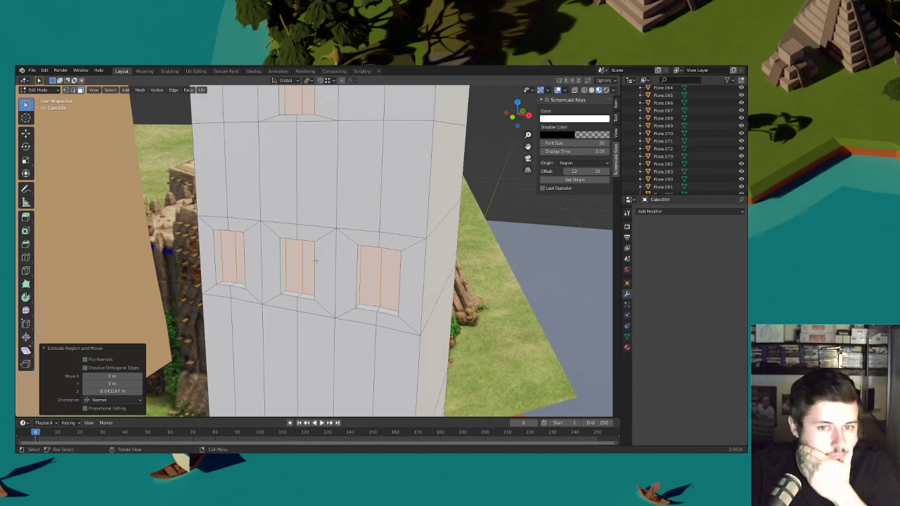
- Delete the recessed back faces of the two outer windows in the row of three
left_click(365, 267)
key("x")
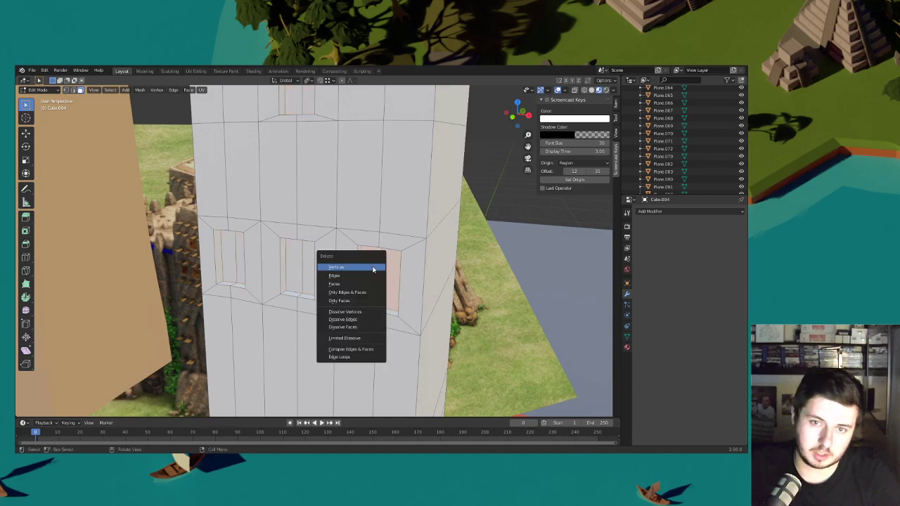
left_click(345, 284)
left_click(239, 253)
left_click(231, 246, "shift")
key("x")
left_click(231, 246)
- Extrude the middle window's back faces slightly inward and widen them to about 5.6 along X
left_click(294, 263)
left_click(309, 265, "shift")
key("e")
left_click(355, 269)
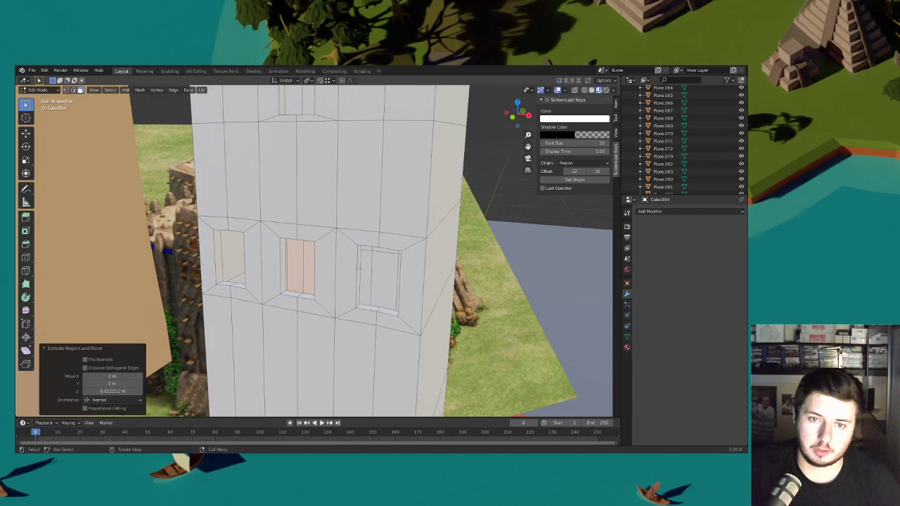
key("s")
key("x")
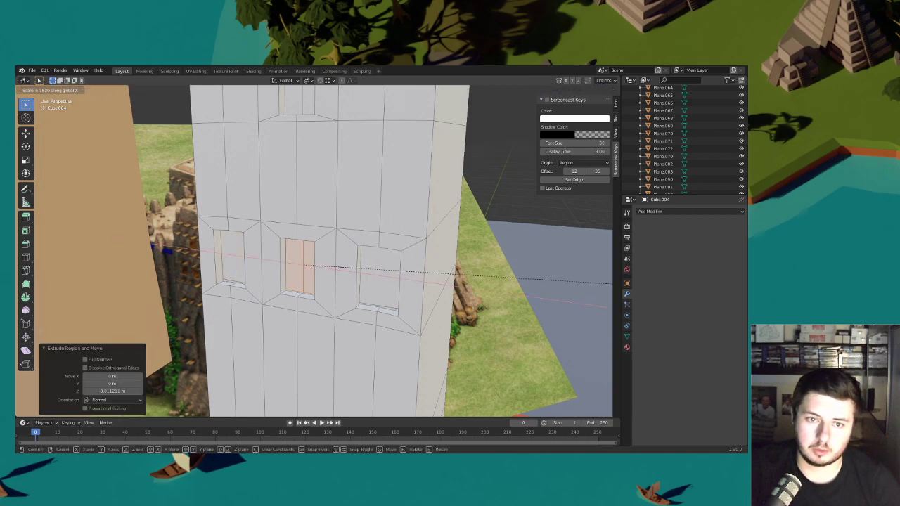
left_click(592, 280)
- Scale the middle window's back faces to about 1.59 along Z and extrude them about 0.56 m inward
key("s")
key("z")
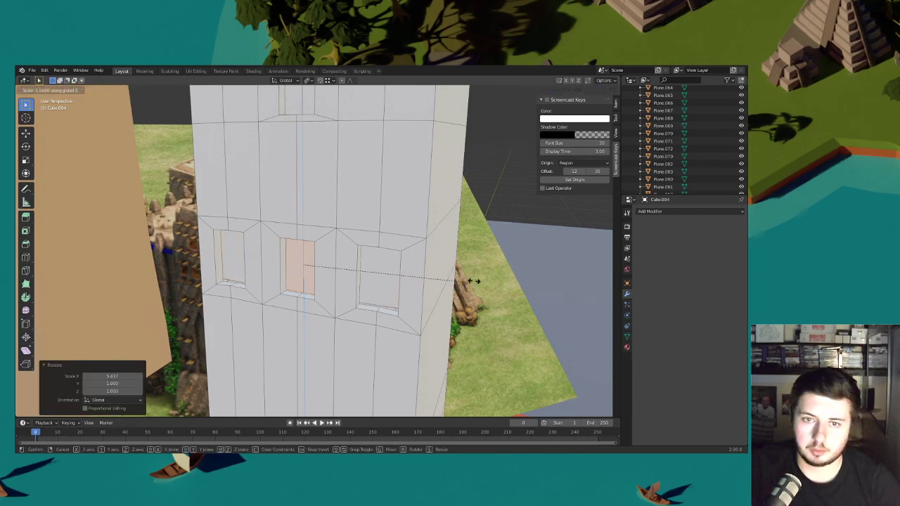
left_click(554, 264)
middle_click_drag(555, 264, 539, 254)
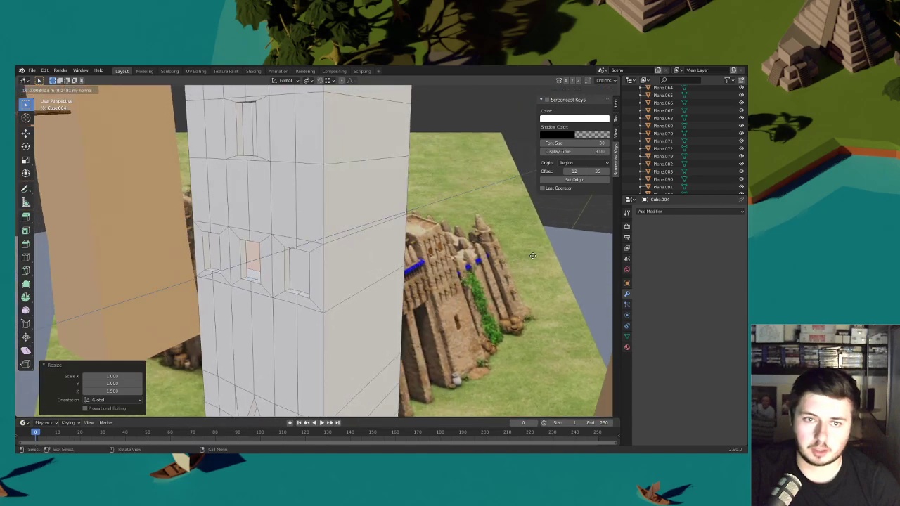
left_click(556, 252)
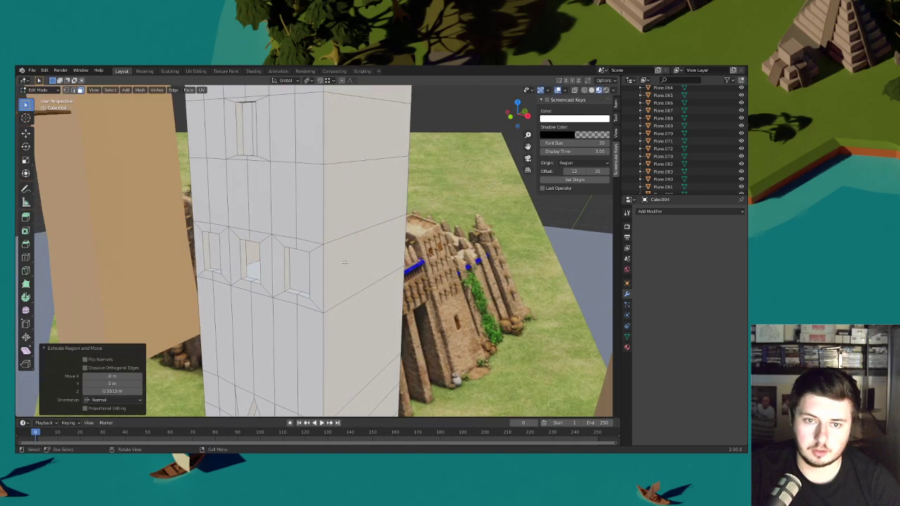
- Delete the leftover faces inside the window row and move the adjoining geometry along Y
middle_click_drag(315, 263, 352, 270)
key("x")
left_click(287, 249)
key("g")
key("y")
left_click(399, 254)
- Extrude the upper window's two back faces inward and widen them to about 2.67 along X
middle_click_drag(269, 163, 313, 184)
left_click(382, 204)
left_click(395, 203, "shift")
middle_click_drag(428, 209, 408, 210)
key("e")
left_click(407, 233)
left_click(556, 251)
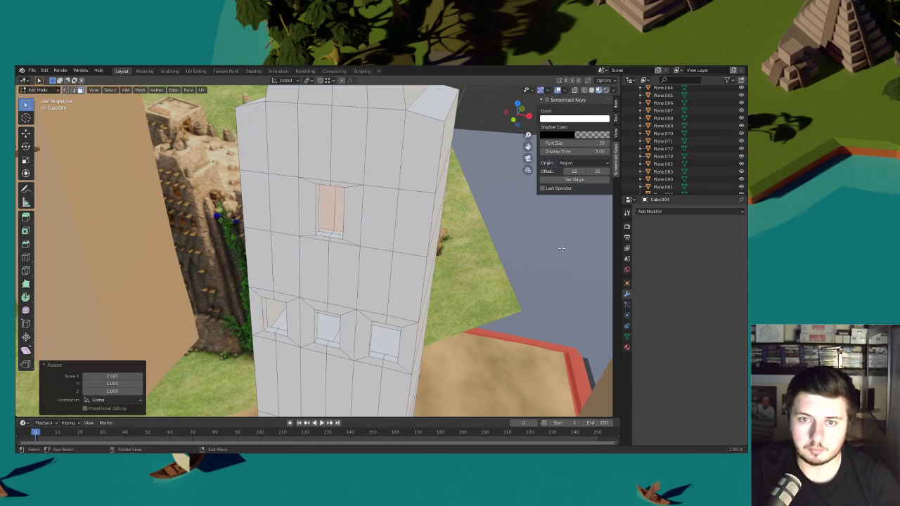
- In wireframe view, scale the upper window's back faces by about 1.56 along X and 2.06 along Z
left_click(591, 90)
middle_click_drag(484, 243, 477, 219)
left_click(583, 90)
middle_click_drag(475, 164, 462, 207, "shift")
key("s")
key("x")
left_click(552, 235)
key("s")
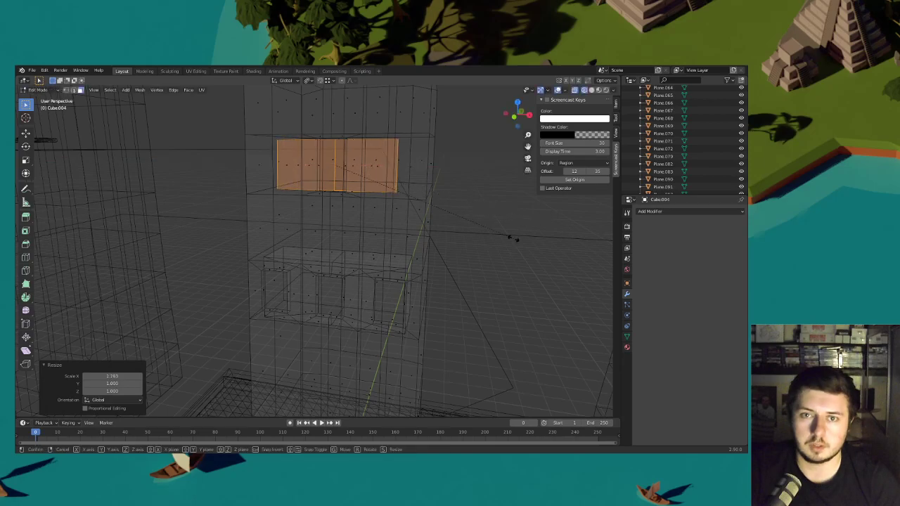
key("z")
left_click(129, 207)
- Extrude the upper window's enlarged back faces about 0.56 m inward and return to Material Preview shading
middle_click_drag(316, 221, 274, 238)
key("e")
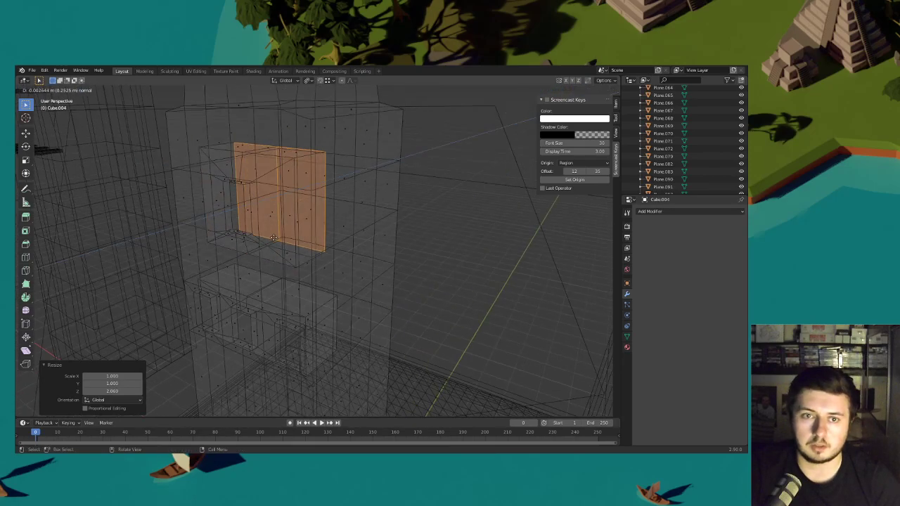
left_click(279, 262)
left_click(591, 90)
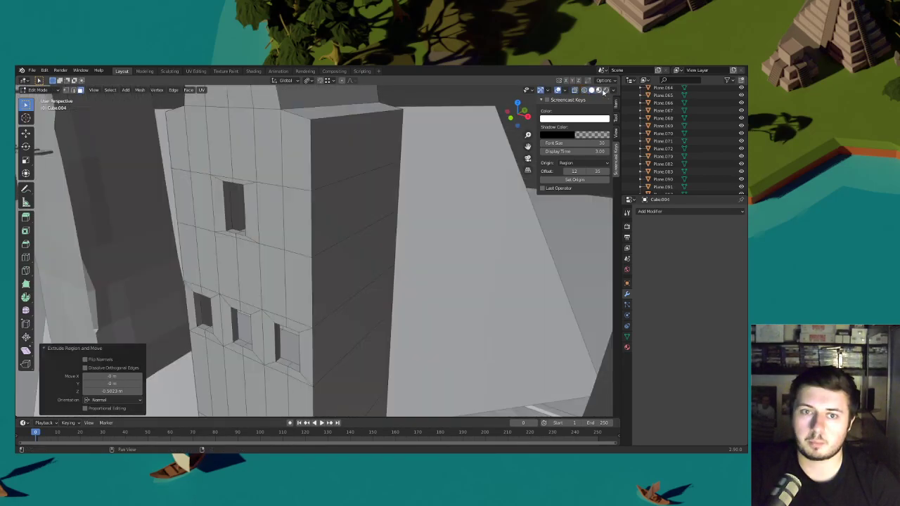
left_click(598, 90)
- Bevel the tower's stepped top and shoulders by about 0.067 m with one segment, then shift the front shoulder corner about 0.024 m along Z
scroll(436, 179, "down", 4)
middle_click_drag(428, 180, 395, 219)
scroll(354, 225, "up", 5)
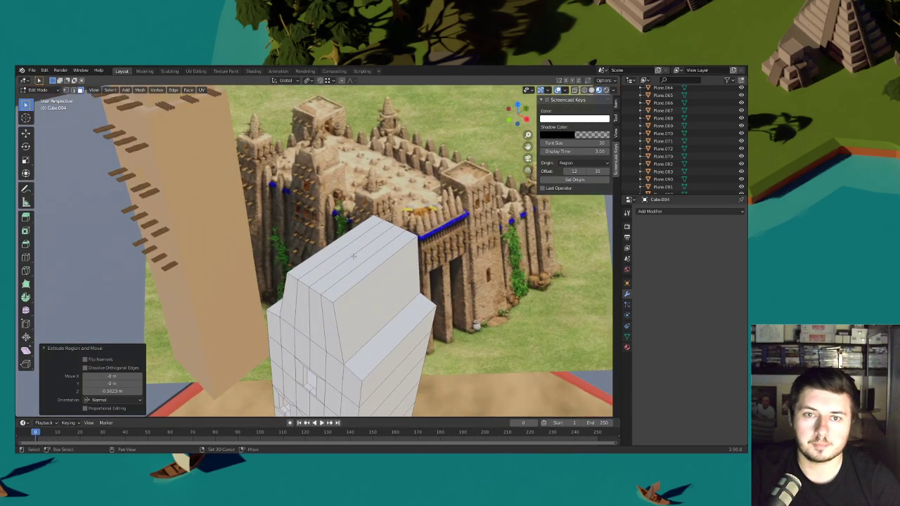
middle_click_drag(317, 251, 327, 238)
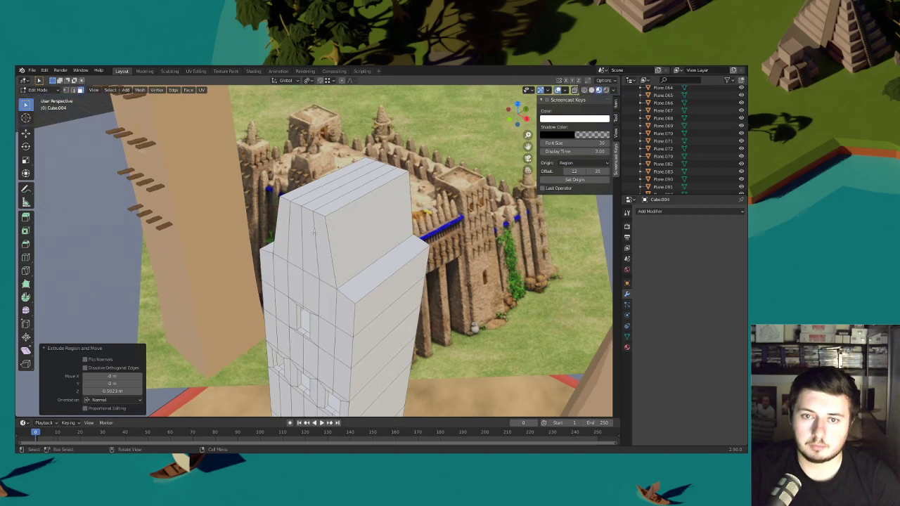
middle_click_drag(278, 214, 380, 228)
left_click(372, 304, "shift")
middle_click_drag(434, 203, 406, 180)
middle_click_drag(434, 233, 369, 261)
key("ctrl+b")
left_click(475, 232)
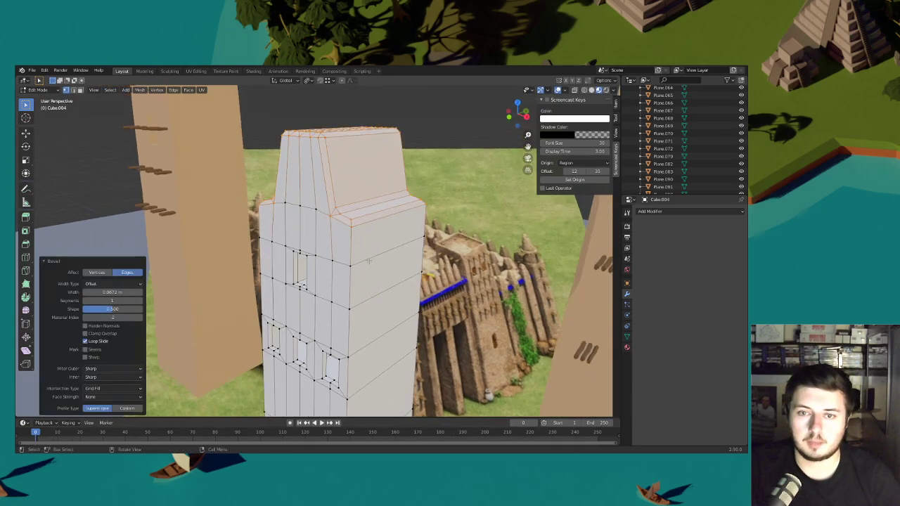
left_click(347, 222)
- Add five evenly spaced vertical loop cuts through the tower's side and another centred cut on the shaft
scroll(370, 209, "up", 4)
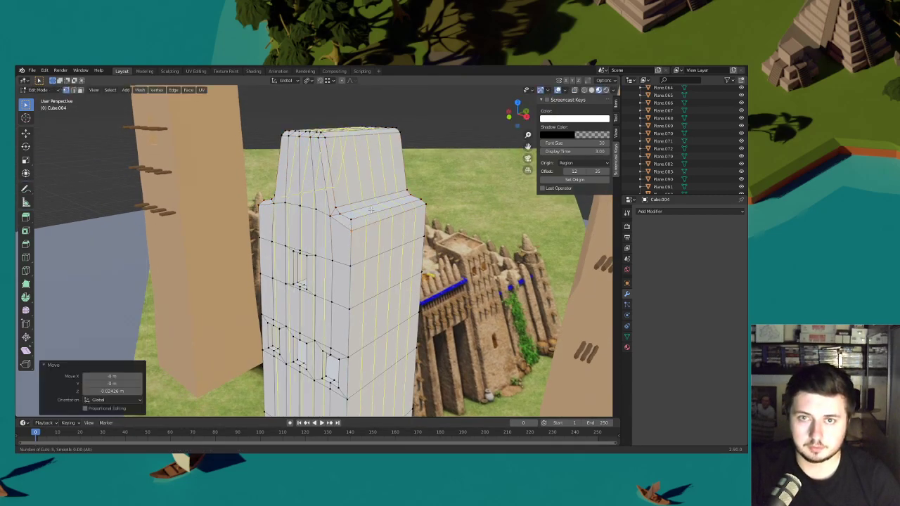
left_click(370, 209)
right_click(370, 210)
middle_click_drag(370, 209, 332, 189)
left_click(344, 267)
right_click(344, 268)
- Add evenly spaced horizontal loop cuts to the lower part of the tower
key("ctrl+r")
scroll(328, 322, "up", 4)
left_click(328, 321)
key("1")
middle_click_drag(328, 322, 336, 352)
- Add further horizontal loop cuts without sliding to three upper sections of the tower
key("ctrl+r")
left_click(342, 199)
right_click(341, 198)
key("ctrl+r")
left_click(341, 175)
right_click(342, 175)
key("ctrl+r")
scroll(321, 144, "up", 1)
left_click(321, 145)
right_click(321, 145)
- Move the selected vertices near the tower's top along Y to make the wall uneven
middle_click_drag(321, 145, 353, 139, "shift")
scroll(320, 225, "up", 5)
key("g")
key("y")
left_click(359, 233)
- Shift a patch of vertices below the window row about 0.02 m along Y and nudge it further along Y
scroll(358, 233, "down", 5)
left_click_drag(327, 280, 303, 249, "shift")
key("g")
key("y")
left_click(298, 249)
key("g")
key("y")
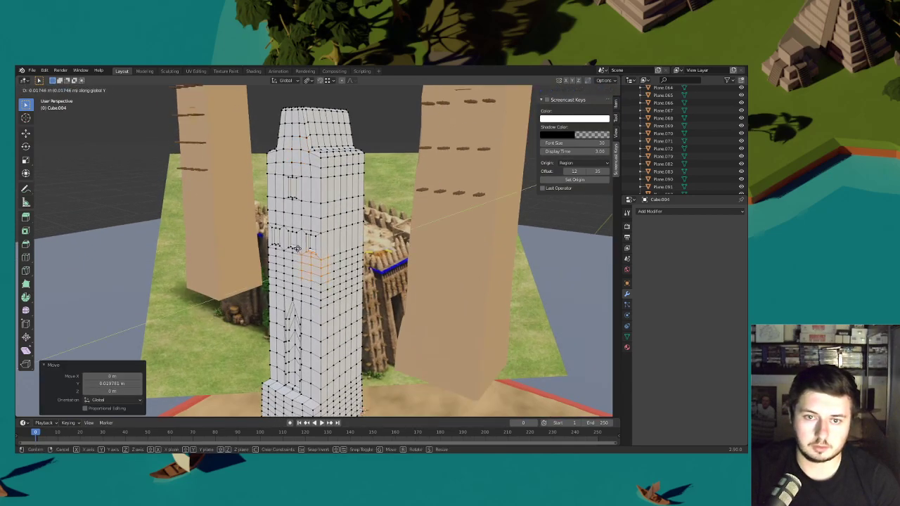
left_click(298, 257)
- Move a patch of front vertices beside the niche's pointed top along Y
left_click_drag(255, 286, 255, 285)
key("g")
key("y")
left_click(287, 277)
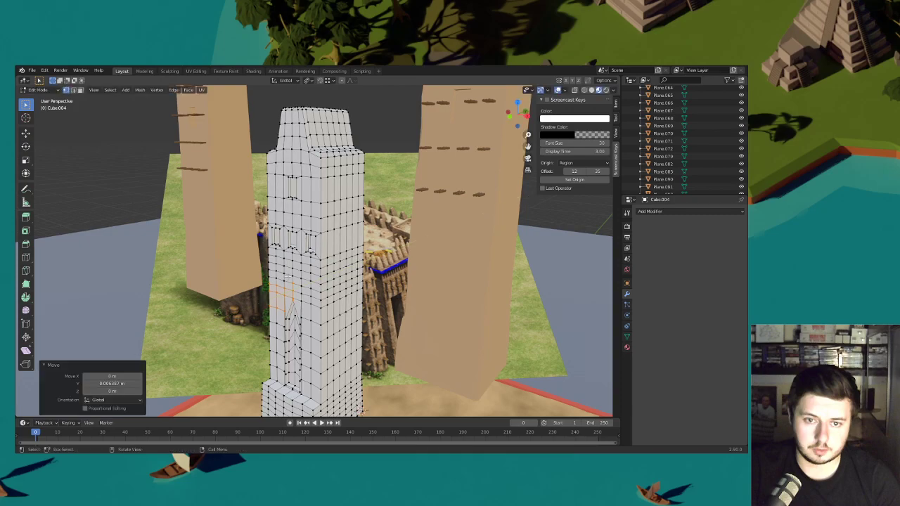
- Shift vertex patches beside the niche and at the base's front corner along X
left_click_drag(331, 343, 293, 322)
key("g")
key("x")
left_click(329, 322)
middle_click_drag(329, 323, 330, 263, "shift")
left_click_drag(298, 362, 334, 326)
key("g")
key("x")
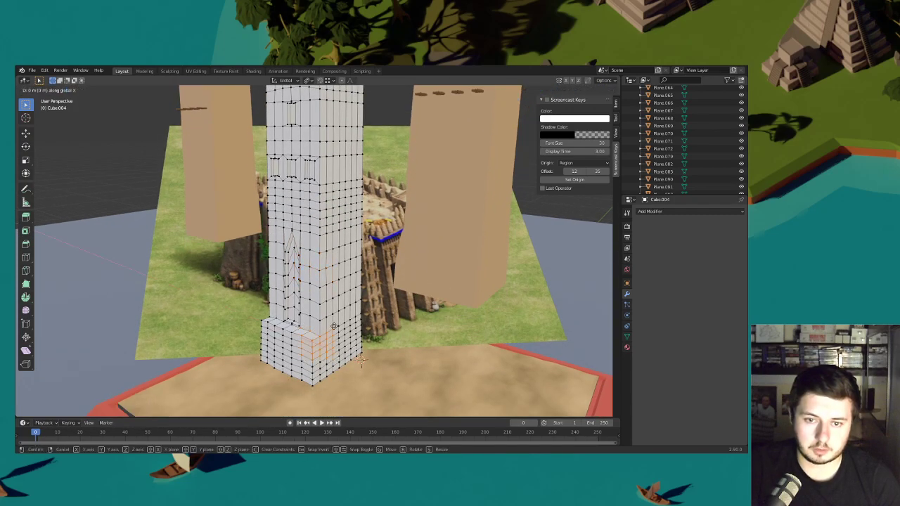
left_click(334, 326)
- Shift a patch of vertices on the front of the tower's base along Y
left_click_drag(289, 347, 265, 318)
key("g")
key("y")
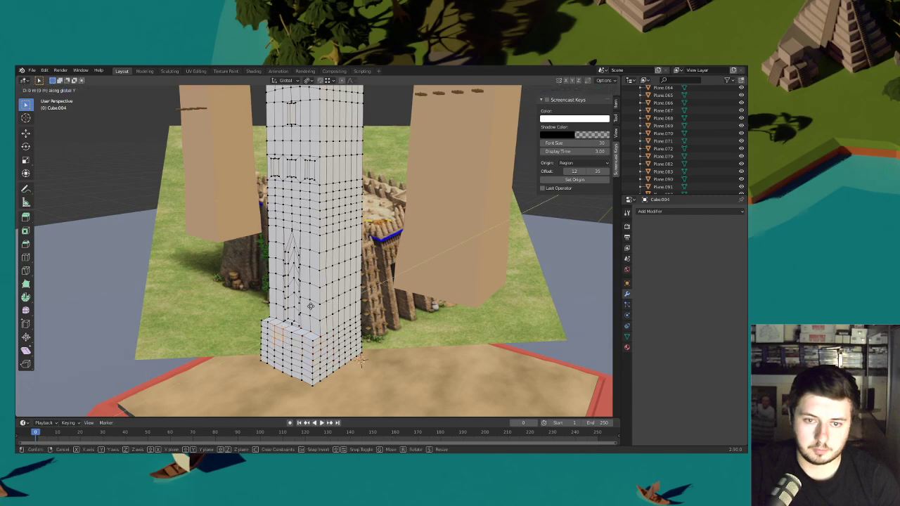
left_click(310, 306)
- Shift vertices along the base's bottom front edge and a patch on its side near the corner along X
left_click_drag(272, 377, 307, 354)
key("g")
key("x")
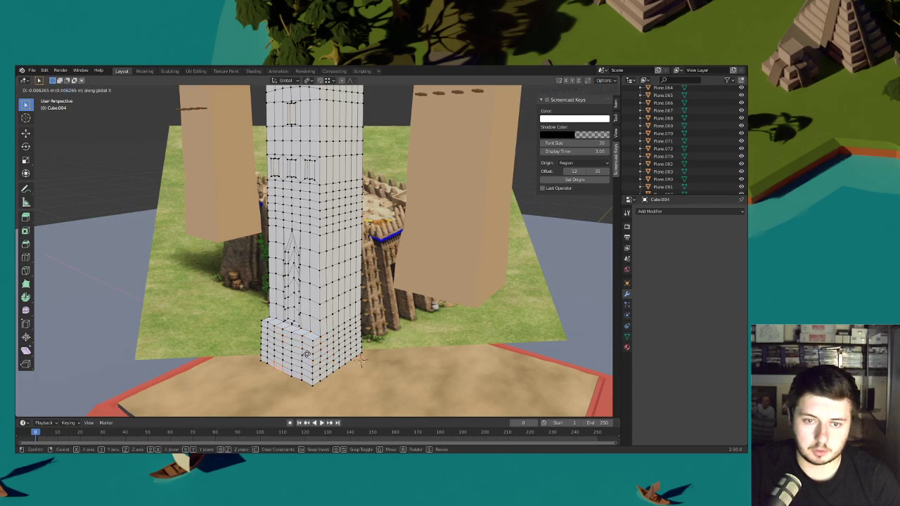
left_click(306, 354)
left_click_drag(321, 349, 345, 375)
key("g")
key("x")
left_click(337, 362)
- Move vertex patches below the tower's window row along X, shifting the front patch about 0.03 m
middle_click_drag(341, 248, 344, 287, "shift")
key("g")
key("x")
left_click_drag(348, 249, 269, 226)
left_click(339, 237)
key("b")
key("g")
key("x")
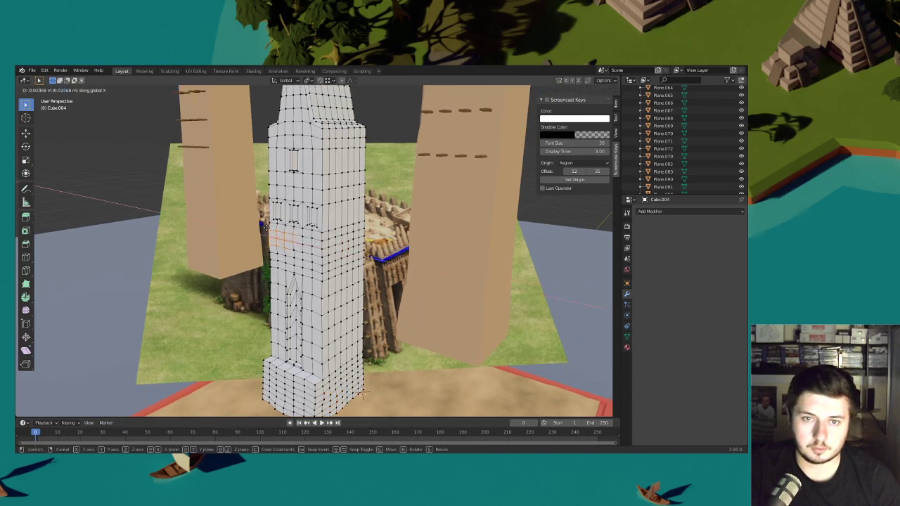
left_click(267, 227)
- Raise the vertices at the roof's front corner about 0.009 m along Z
middle_click_drag(273, 178, 276, 208)
left_click_drag(291, 177, 279, 158)
key("g")
key("z")
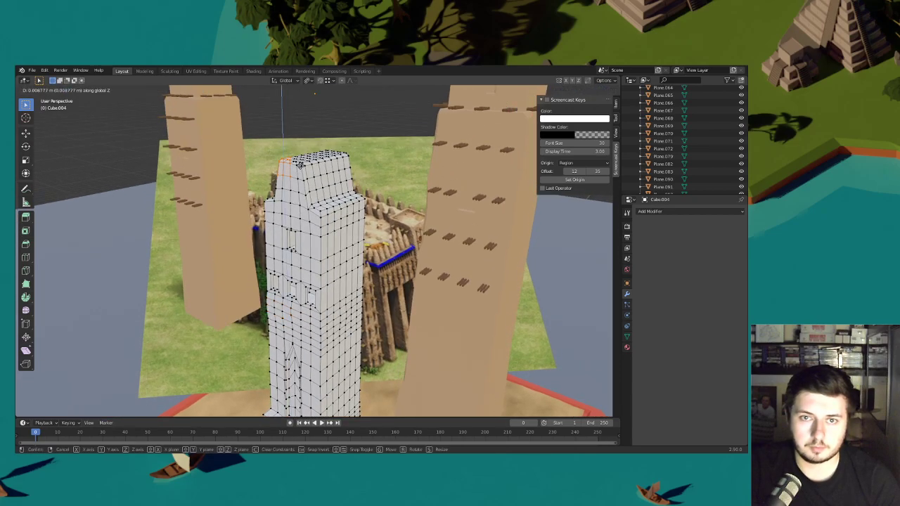
left_click(299, 163)
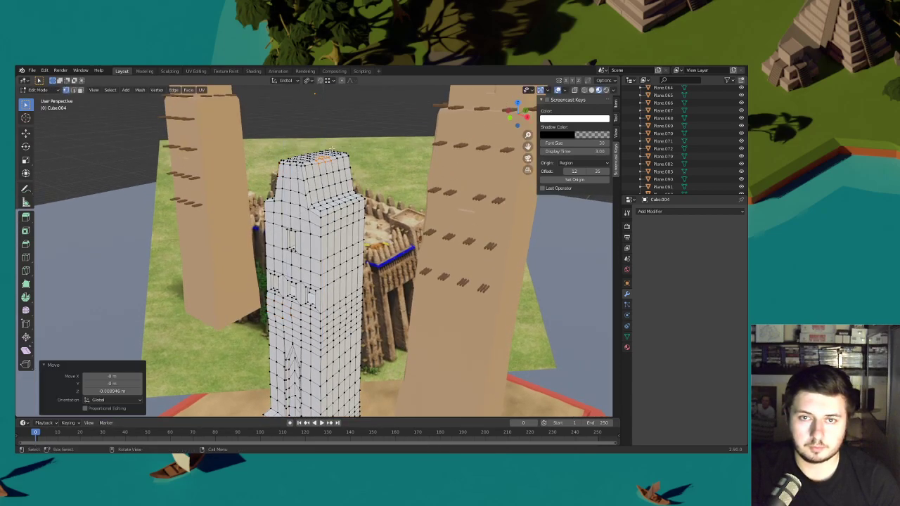
- Move more roof vertices along Z and shift a patch on the tower's upper side about 0.012 m along X
key("g")
key("z")
mouse_move(318, 149)
left_mouse_down()
mouse_move(328, 158)
mouse_move(305, 159)
left_mouse_up()
left_click(325, 153)
key("g")
key("z")
left_click(362, 179)
key("g")
key("x")
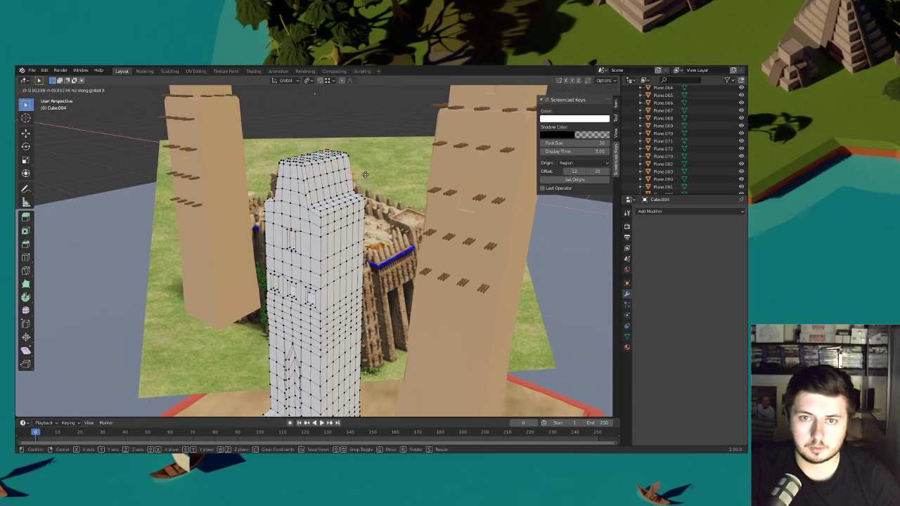
left_click(363, 174)
- Select the outer edges of the tower's base, including the ledge rim and front corner, and bevel them
middle_click_drag(376, 183, 399, 195)
middle_click_drag(399, 246, 316, 237, "shift")
scroll(316, 238, "up", 4)
scroll(316, 238, "down", 4)
middle_click_drag(306, 391, 348, 293, "shift")
scroll(347, 292, "up", 4)
scroll(348, 293, "up", 1)
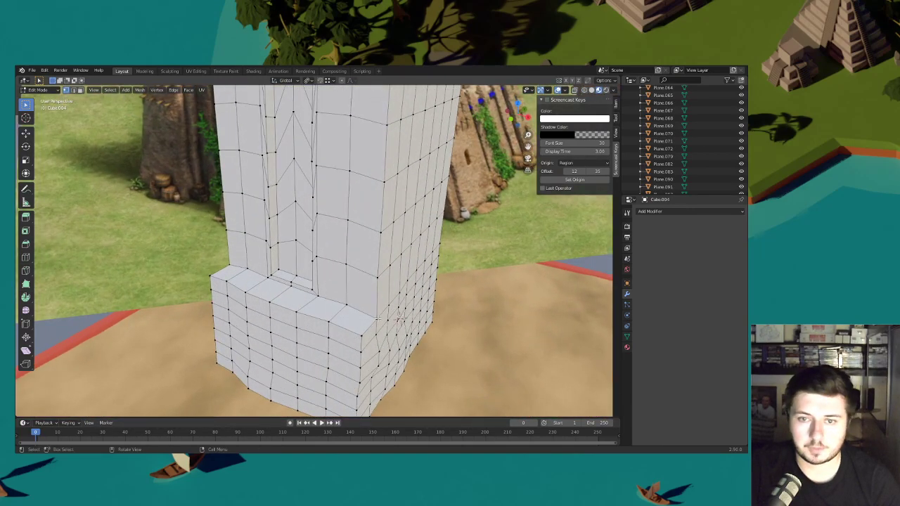
left_click(210, 277, "ctrl")
left_click(228, 265, "ctrl")
middle_click_drag(368, 335, 365, 290)
scroll(338, 318, "down", 1)
key("ctrl+b")
left_click(426, 281)
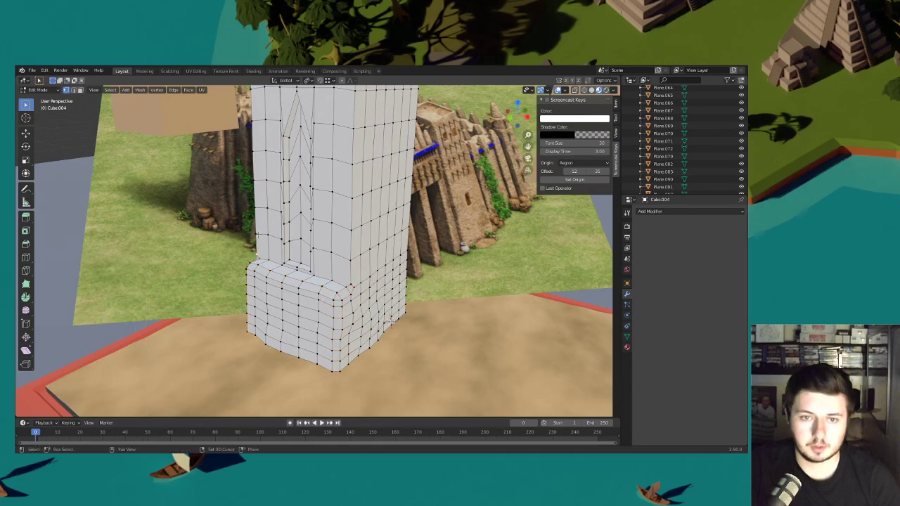
- Slide the tower's corner vertices just above the beveled base ledge upward along their edges
key("g")
key("g")
left_click(261, 227)
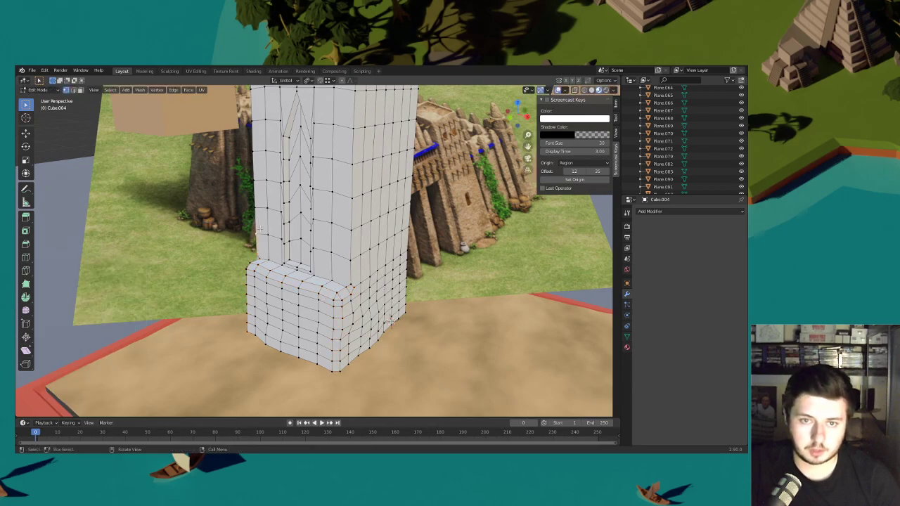
left_click(258, 247)
key("g")
key("g")
left_click(259, 227)
left_click(345, 276)
key("g")
key("g")
left_click(349, 261)
- Move a vertex at the base's beveled ledge along Y and clear the selection
mouse_move(245, 258)
middle_mouse_down()
mouse_move(271, 278)
mouse_move(374, 275)
mouse_move(260, 261)
middle_mouse_up()
left_click(269, 277)
key("g")
key("y")
left_click(375, 275)
scroll(420, 260, "down", 4)
left_click(419, 260)
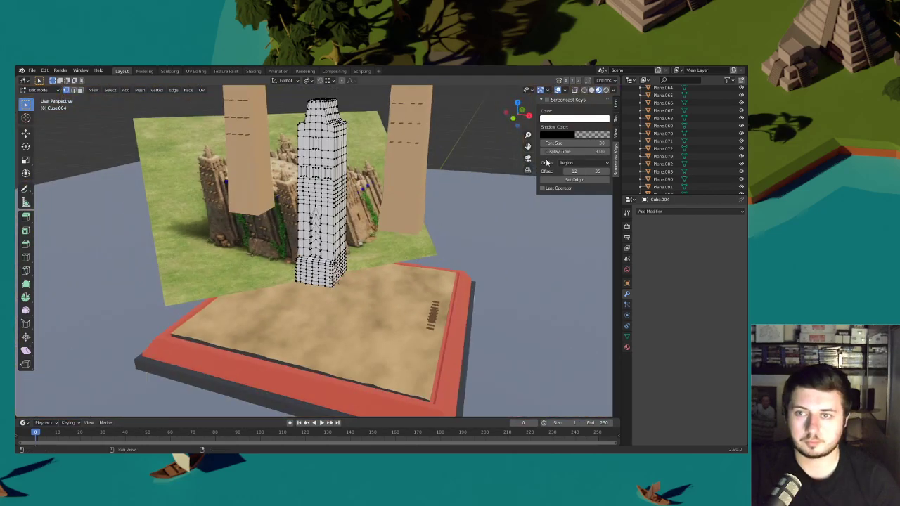
- From the camera view, raise the whole linked tower mesh along Z by about 0.59 m and another 1.21 m
left_click(528, 158)
scroll(400, 220, "down", 1)
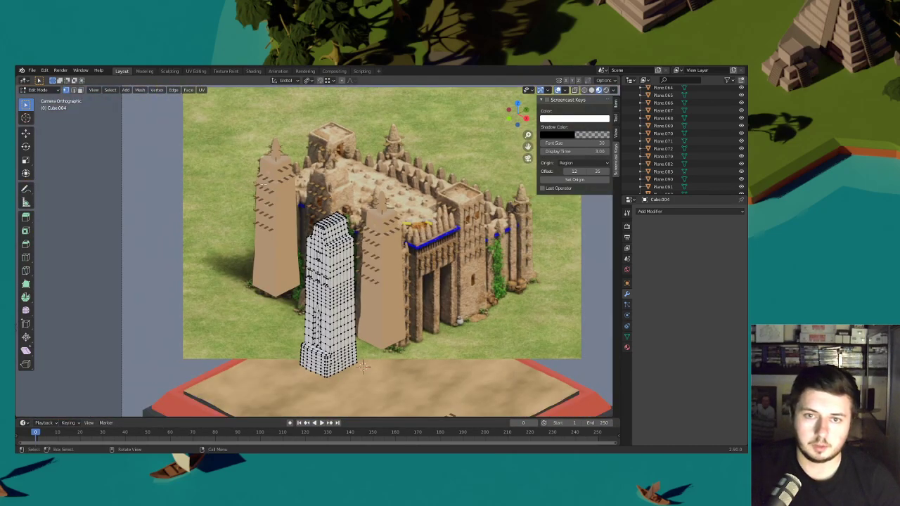
key("l")
key("g")
key("z")
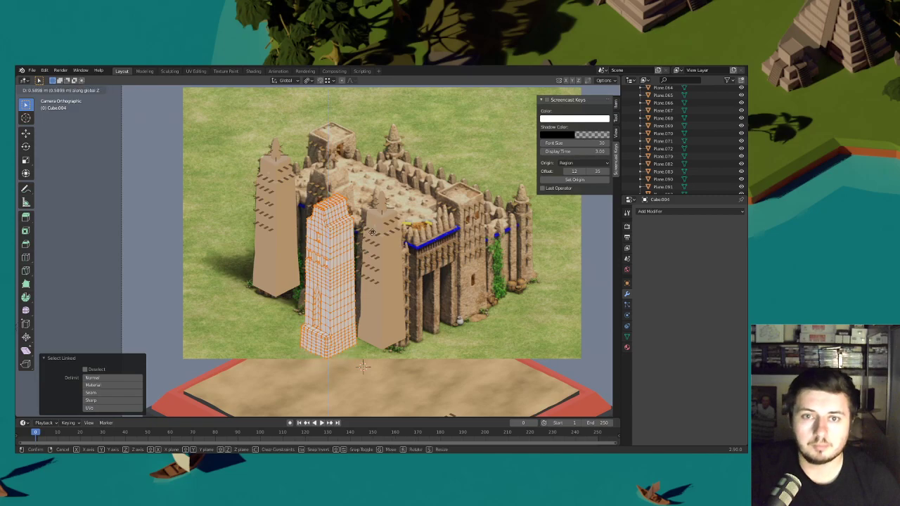
left_click(373, 225)
scroll(373, 225, "up", 3)
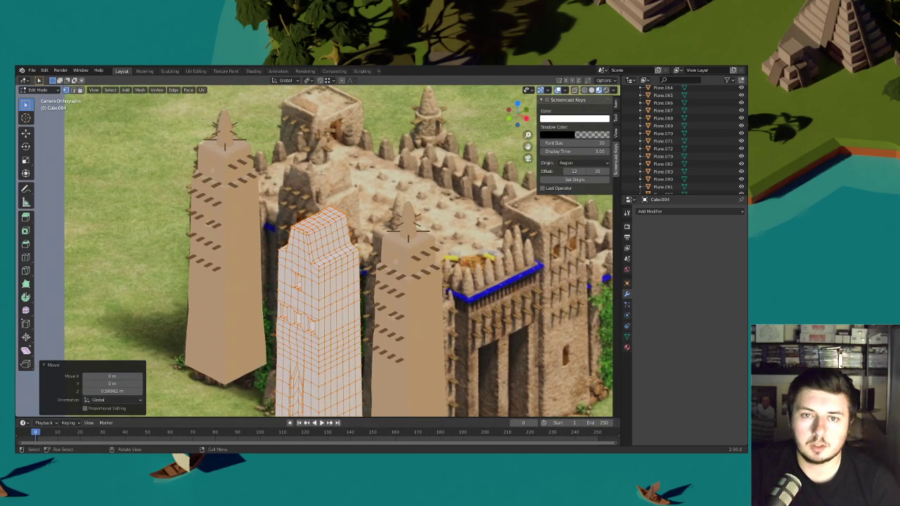
key("g")
key("z")
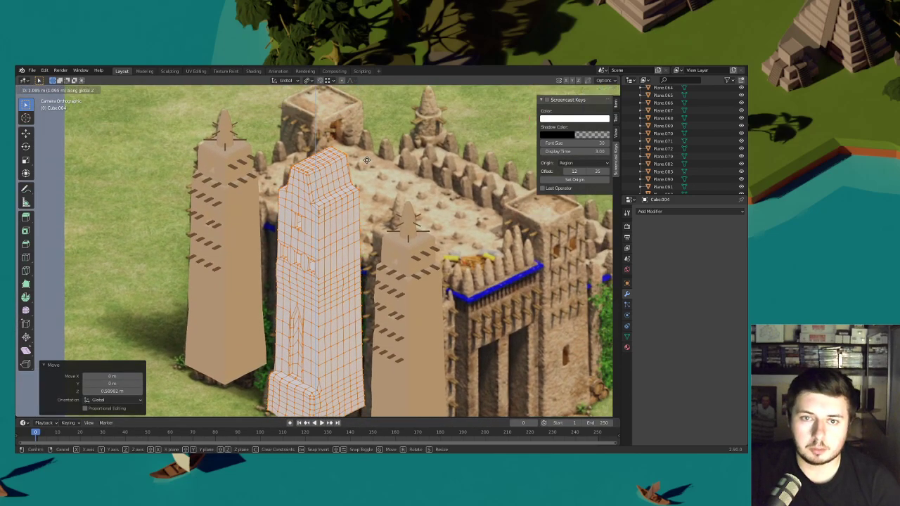
left_click(367, 159)
middle_click_drag(295, 171, 318, 224, "shift")
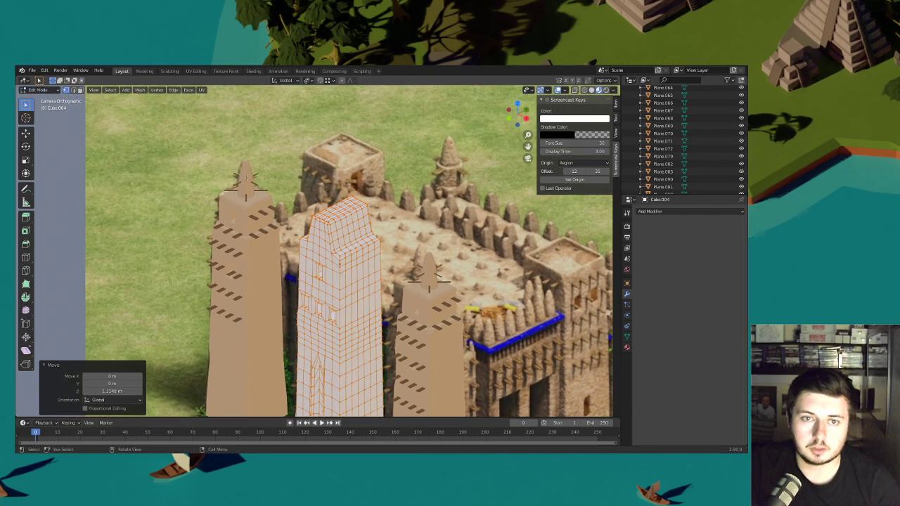
- Leave mesh editing, unhide all hidden fortress parts and return to the camera view
left_click(31, 90)
left_click(39, 99)
middle_click_drag(345, 233, 294, 260)
scroll(352, 193, "up", 3)
key("alt+h")
left_click(528, 158)
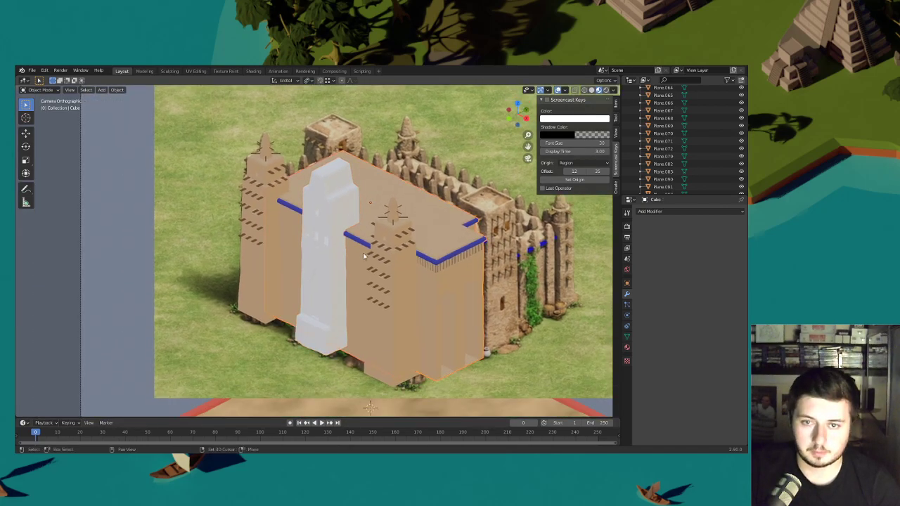
- Scale the middle tower along Z and lower it about 0.03 m to match the reference
key("s")
key("z")
left_click(443, 241)
key("g")
key("z")
left_click(441, 252)
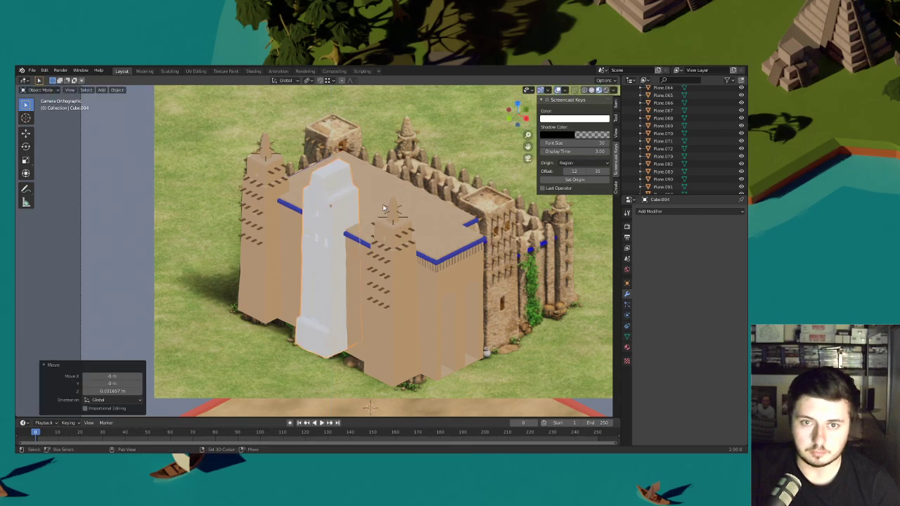
- Assign the existing Material.001 to the middle tower
middle_click_drag(383, 208, 386, 238, "shift")
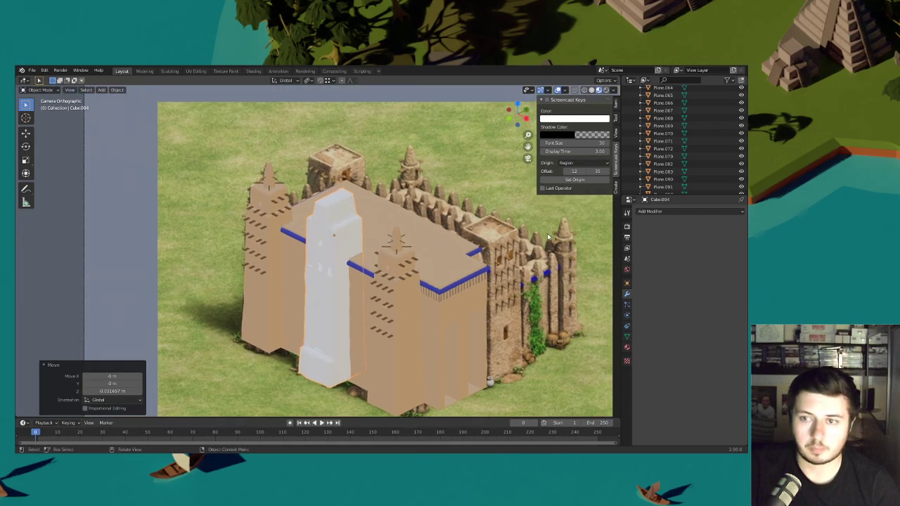
left_click(627, 347)
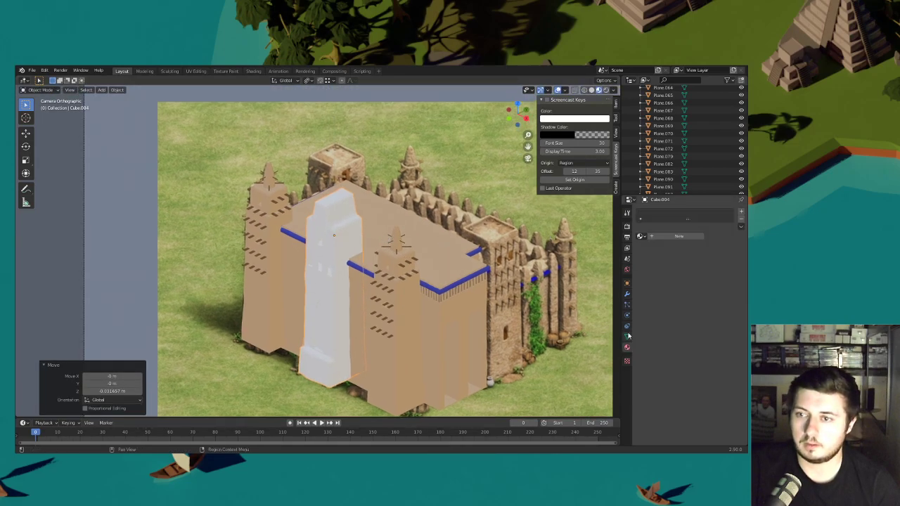
left_click(640, 236)
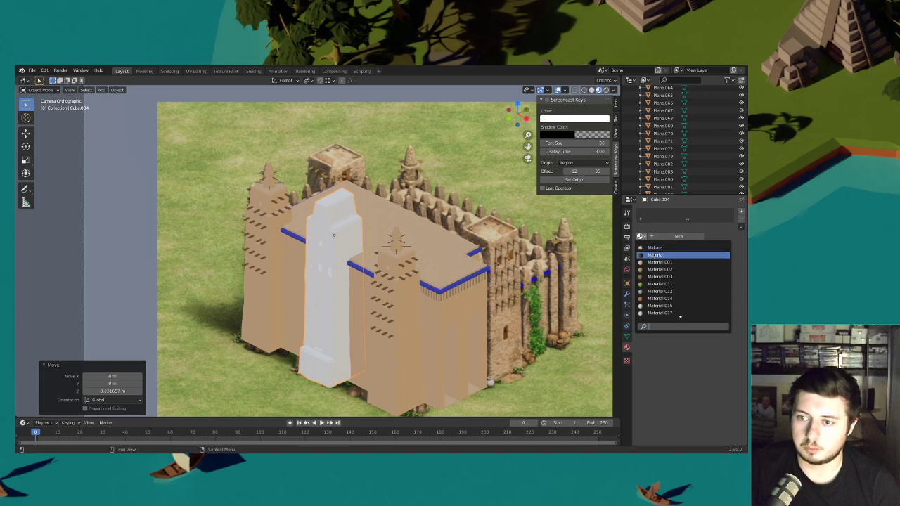
left_click(415, 305)
left_click(331, 257)
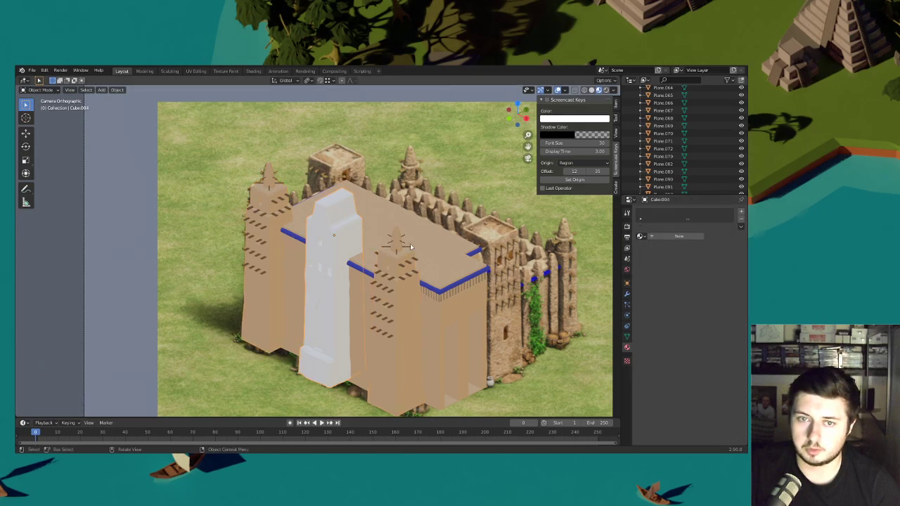
left_click(639, 236)
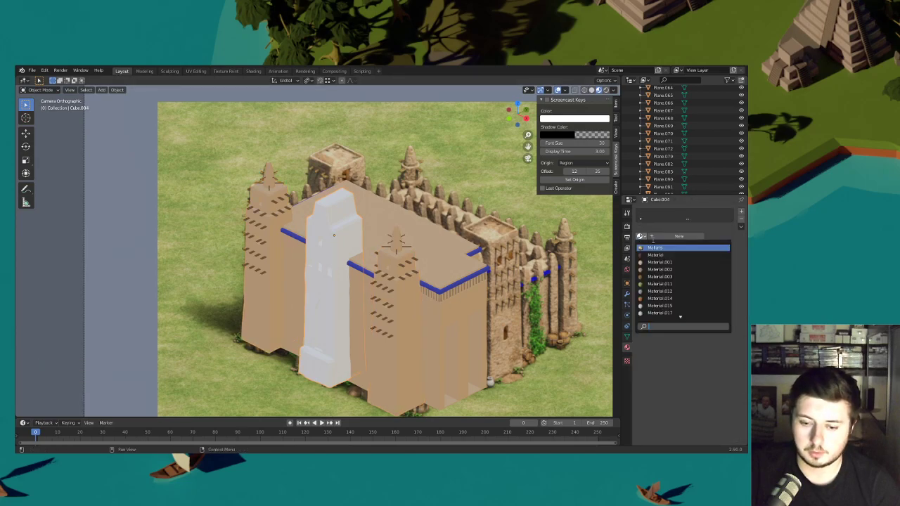
left_click(658, 261)
scroll(422, 247, "up", 3)
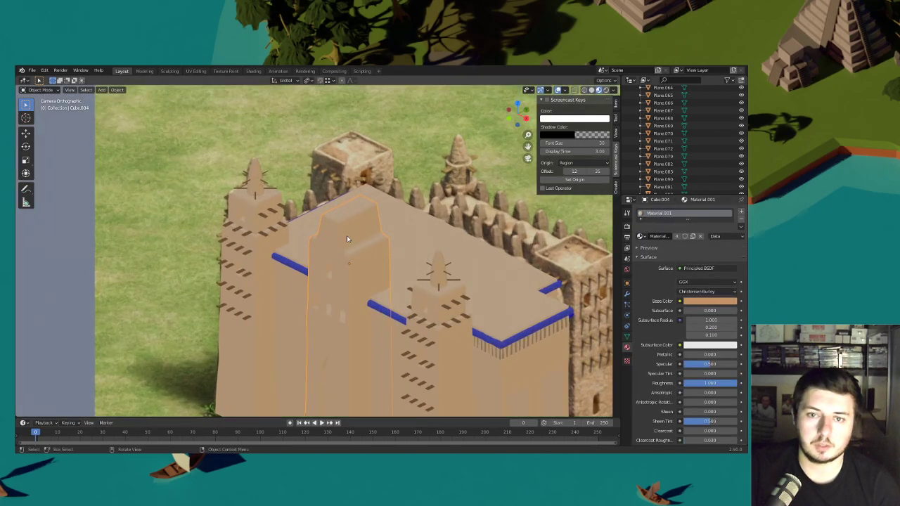
- Duplicate the corner tower's linked spire cone beside the tower and separate the copy into its own object
left_click(264, 189)
left_click(38, 90)
left_click(39, 105)
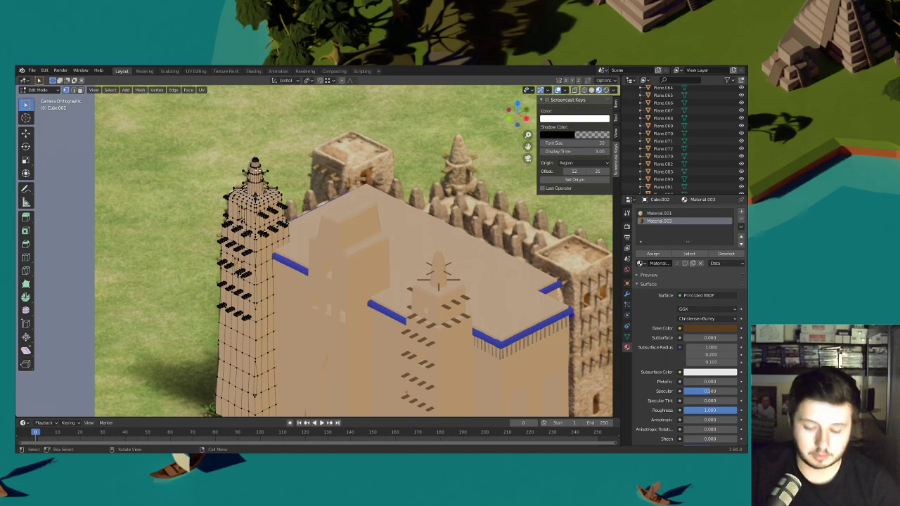
key("l")
key("shift+d")
key("z")
left_click(339, 185)
key("p")
key("s")
left_click(47, 90)
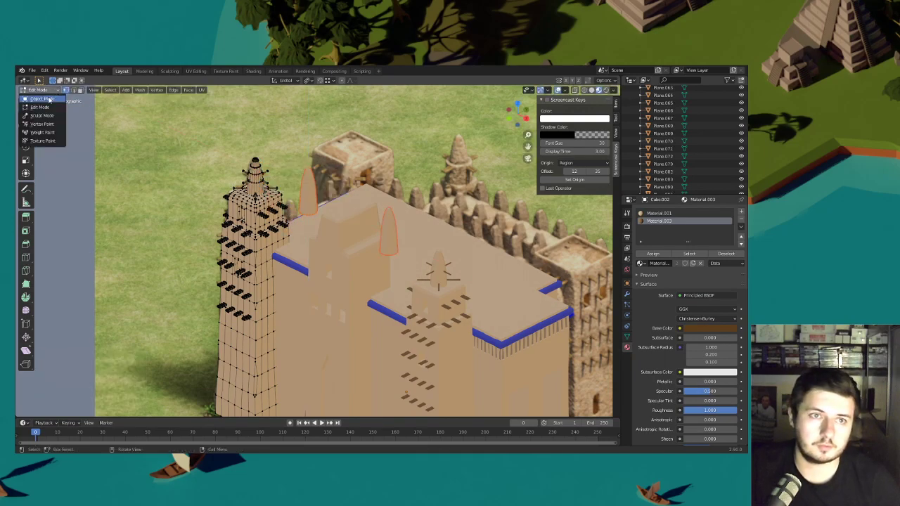
left_click(47, 98)
- Duplicate the separated spire's mesh beside it and split that second copy into another object
left_click(307, 201)
left_click(46, 90)
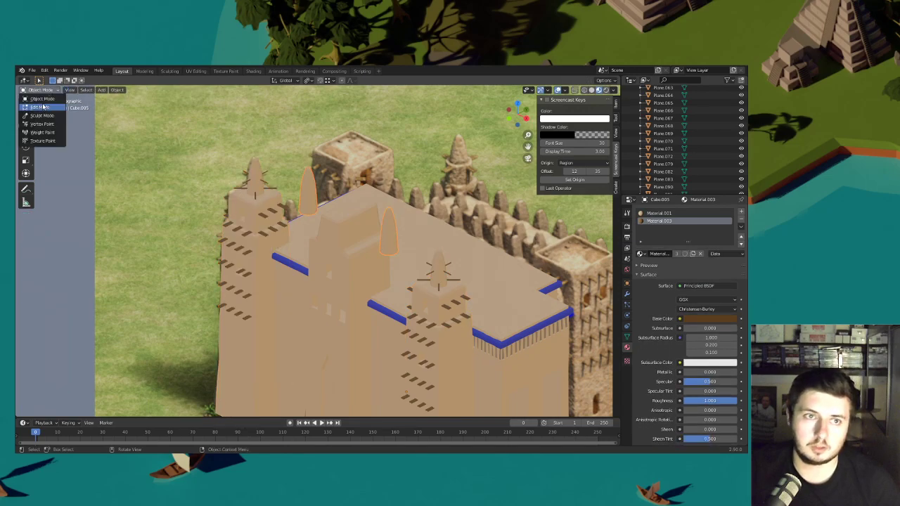
left_click(47, 107)
key("ctrl+l")
key("shift+d")
left_click(364, 210)
key("p")
left_click(363, 209)
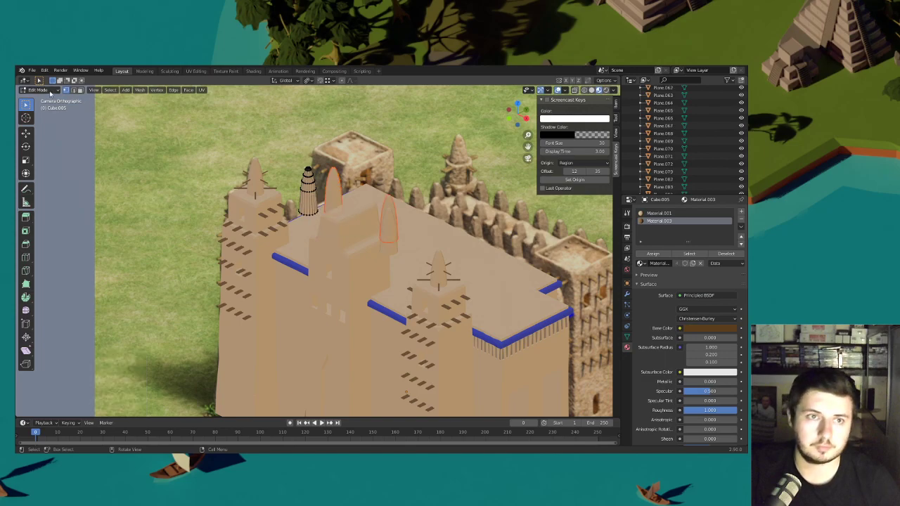
left_click(47, 90)
left_click(47, 100)
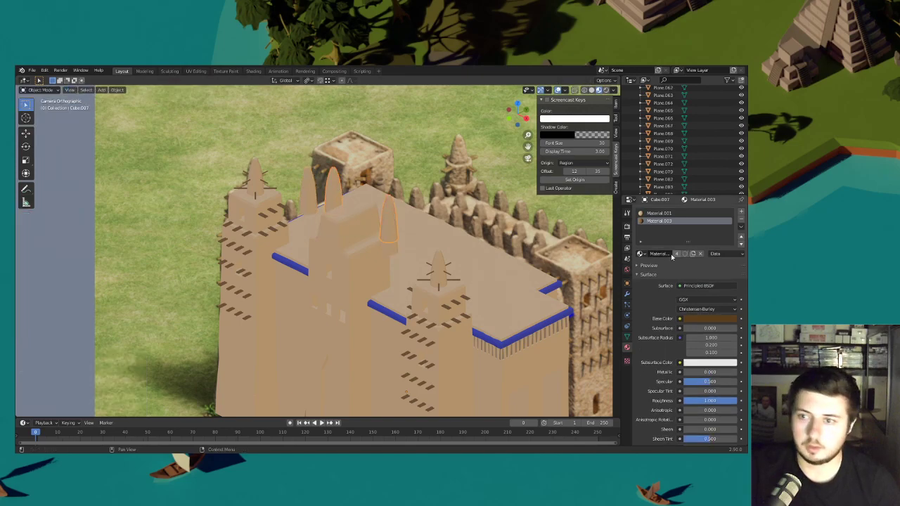
- Remove the Mirror modifier from the second spire copy and move it horizontally over the middle tower
left_click(627, 295)
left_click(730, 224)
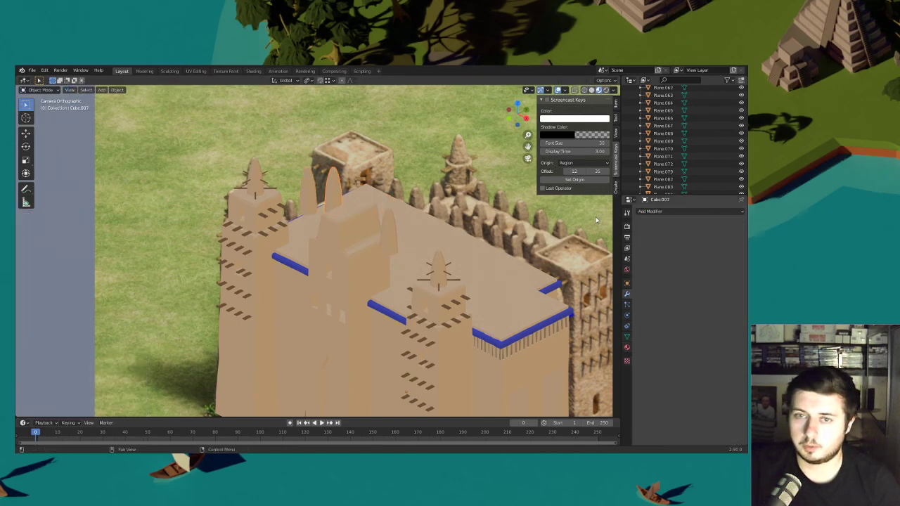
key("g")
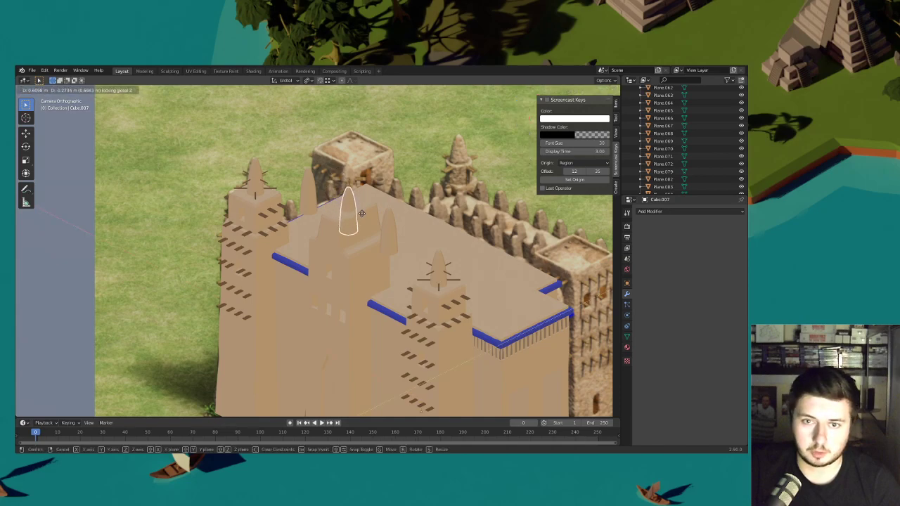
left_click(363, 214)
- Raise the single spire along Z until it stands on the middle tower's roof
key("g")
key("z")
left_click(360, 199)
middle_click_drag(386, 202, 367, 245, "shift")
scroll(366, 245, "up", 3)
key("g")
key("z")
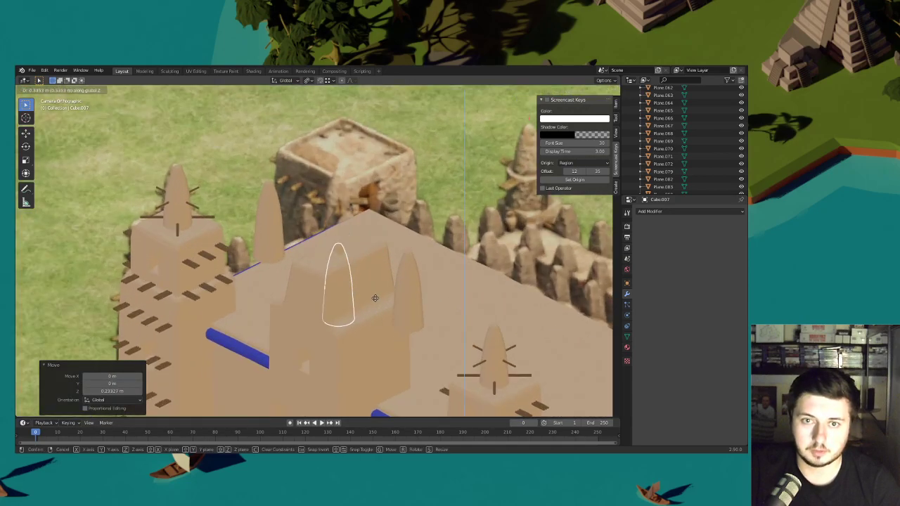
left_click(385, 249)
key("g")
key("z")
left_click(423, 244)
- Set the single spire's origin to its geometry
key("s")
right_click(407, 246)
right_click(408, 245)
mouse_move(409, 243)
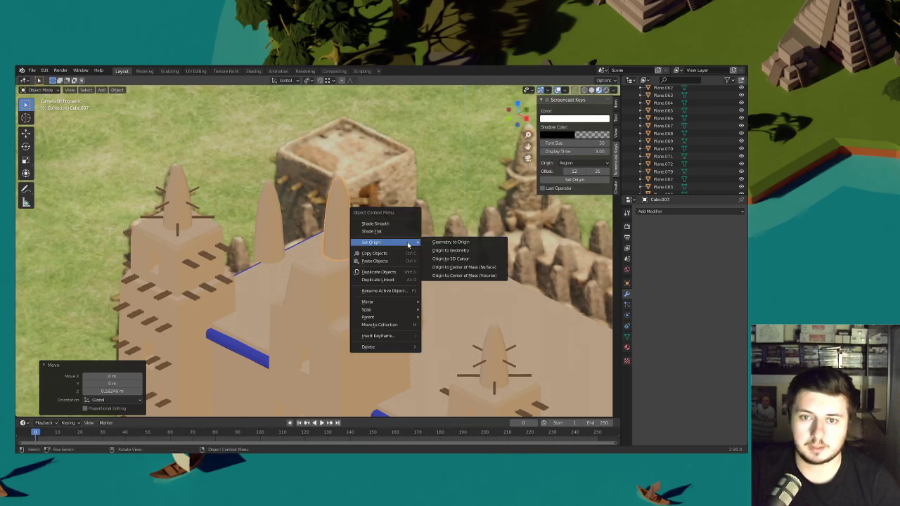
left_click(440, 251)
- Scale the single spire uniformly and adjust its height along Z to seat it on the roof
key("s")
left_click(444, 253)
key("g")
key("z")
left_click(450, 252)
scroll(382, 241, "down", 3)
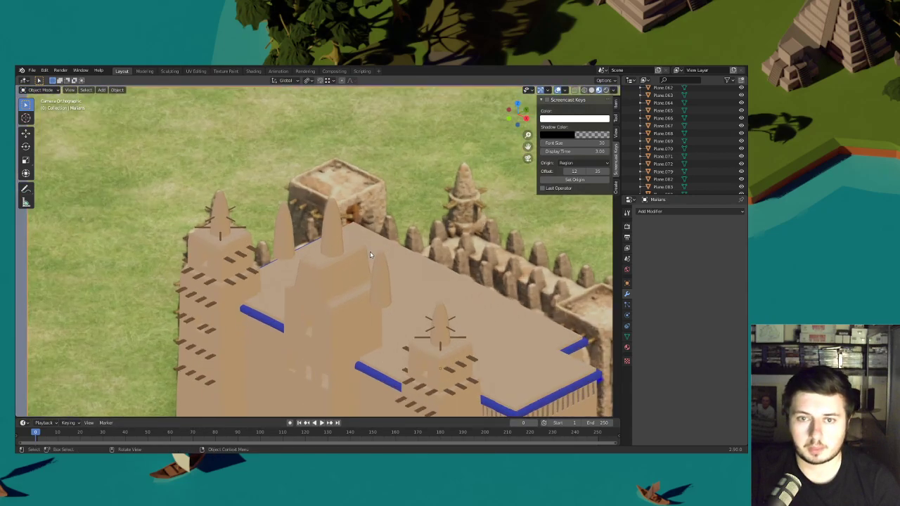
- Select the mirrored small spires' mesh in Edit Mode and move it along X toward the middle tower
scroll(369, 250, "up", 3)
left_click(410, 285)
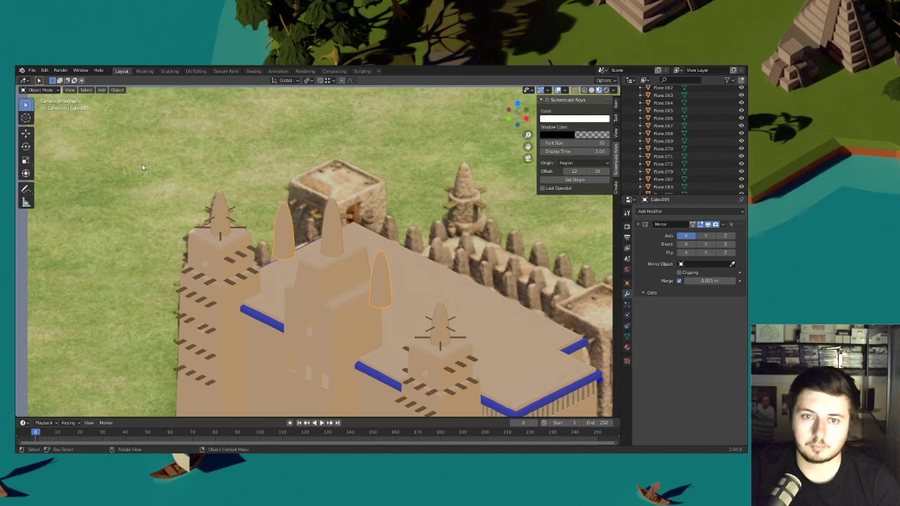
middle_click_drag(255, 216, 338, 240)
scroll(327, 247, "up", 9)
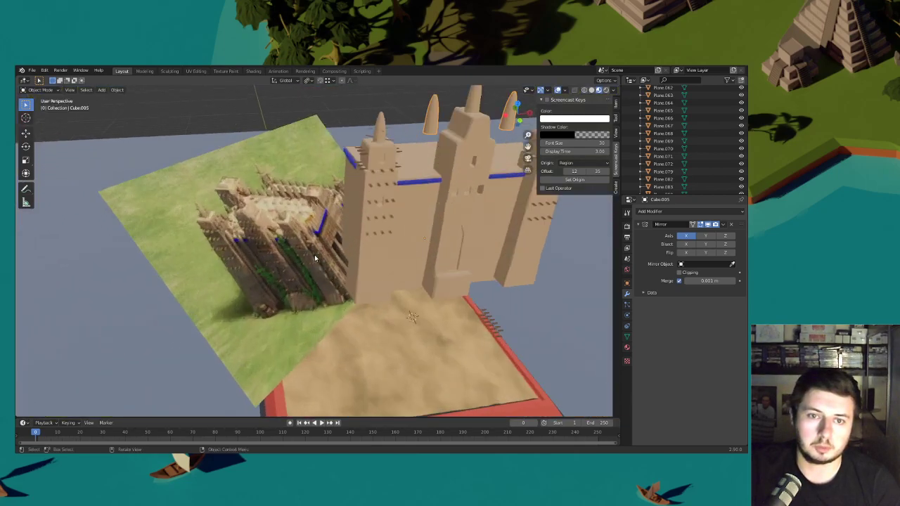
scroll(415, 210, "down", 4)
middle_click_drag(415, 210, 382, 231, "shift")
key("Tab")
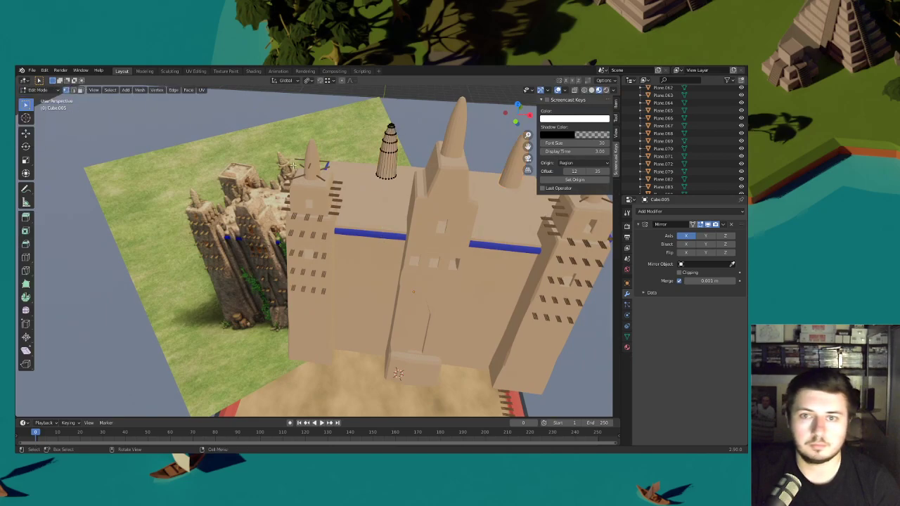
key("g")
key("x")
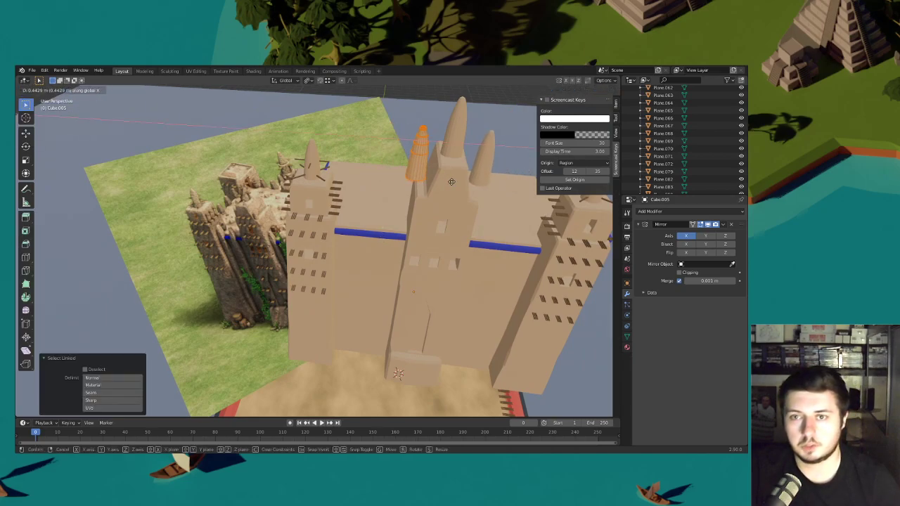
left_click(480, 184)
- Scale down the mirrored spires and position them along Z and Y on the middle tower's shoulders
key("s")
left_click(471, 180)
key("g")
key("z")
left_click(472, 196)
middle_click_drag(472, 197, 430, 209)
key("g")
key("y")
left_click(450, 208)
- Scale the shoulder spires again and fine-tune their height along Z to seat them on the tower
key("s")
left_click(444, 206)
scroll(428, 209, "up", 3)
key("s")
left_click(433, 214)
key("g")
key("z")
left_click(432, 215)
mouse_move(416, 206)
middle_mouse_down()
mouse_move(424, 199)
mouse_move(418, 217)
middle_mouse_up()
- Duplicate the shoulder spire along Y, raise the copy along Z to the tower's higher tier and scale it
key("shift+d")
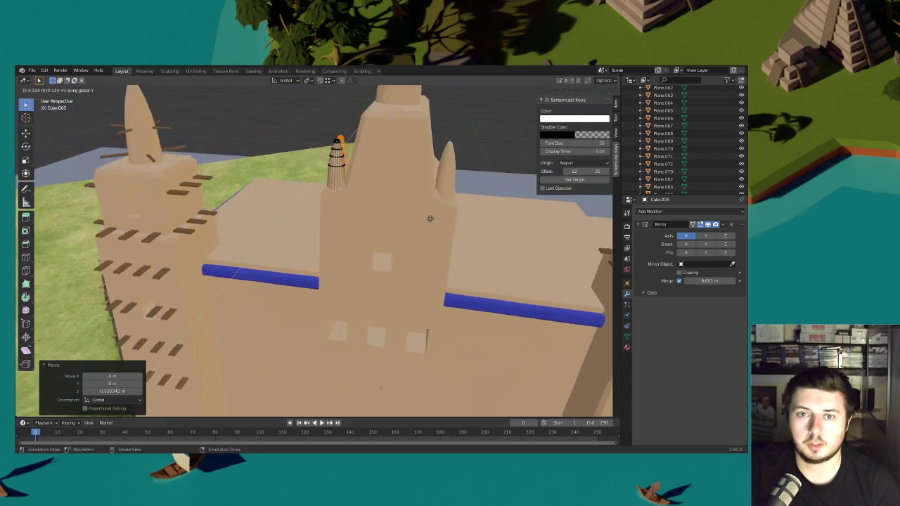
key("z")
left_click(454, 161)
middle_click_drag(479, 112, 419, 202, "shift")
key("s")
left_click(413, 202)
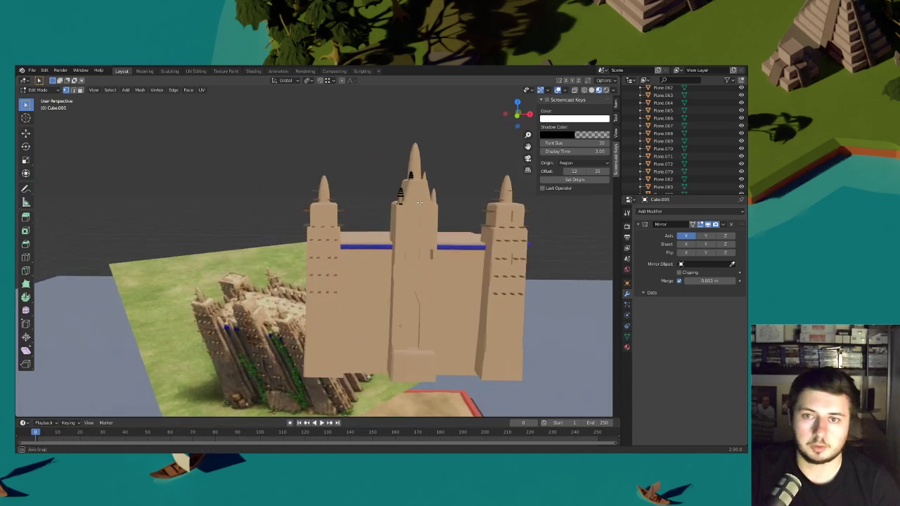
- Return to Object Mode and save the file
left_click(35, 90)
left_click(42, 101)
middle_click_drag(378, 161, 350, 156)
left_click(32, 71)
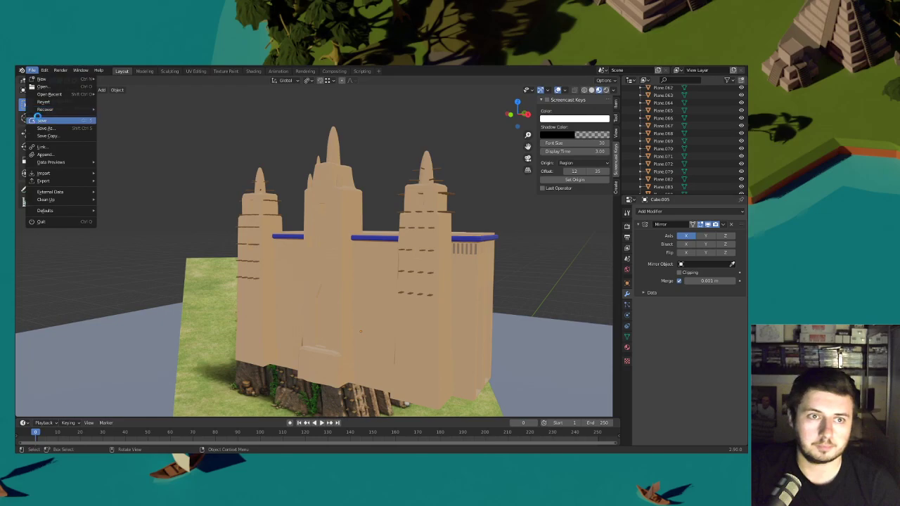
left_click(44, 118)
- Examine the towers' beams and details in the reference image
middle_click_drag(381, 184, 404, 202)
middle_click_drag(395, 166, 394, 193)
scroll(394, 193, "up", 4)
middle_click_drag(331, 232, 368, 266, "shift")
scroll(371, 264, "up", 3)
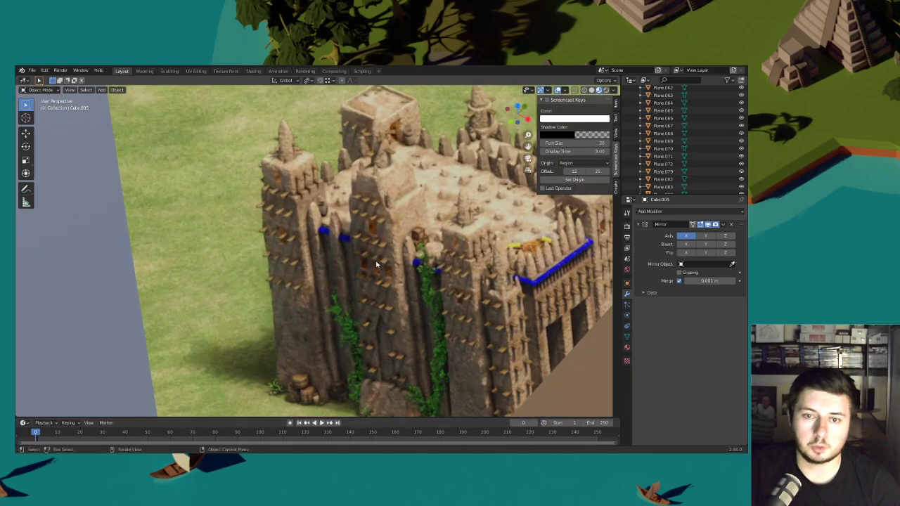
scroll(371, 245, "down", 3)
middle_click_drag(393, 253, 362, 238)
scroll(421, 242, "down", 2)
left_click(423, 241)
key("Tab")
scroll(362, 237, "down", 1)
middle_click_drag(429, 242, 371, 201)
left_click(38, 90)
left_click(36, 106)
mouse_move(428, 222)
middle_mouse_down()
mouse_move(485, 231)
mouse_move(378, 223)
mouse_move(338, 232)
mouse_move(413, 239)
mouse_move(407, 228)
mouse_move(453, 222)
mouse_move(435, 227)
middle_mouse_up()
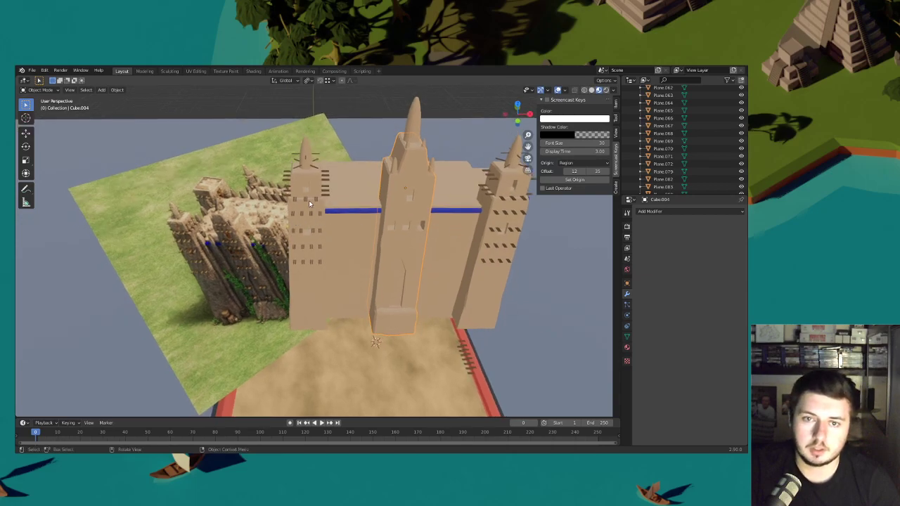
- Select the two loose rows of wooden beams near the base and raise them along Z to the corner tower's side wall
left_click(346, 218)
left_click(317, 200)
left_click(318, 199)
left_click(317, 200)
middle_click_drag(397, 199, 422, 220)
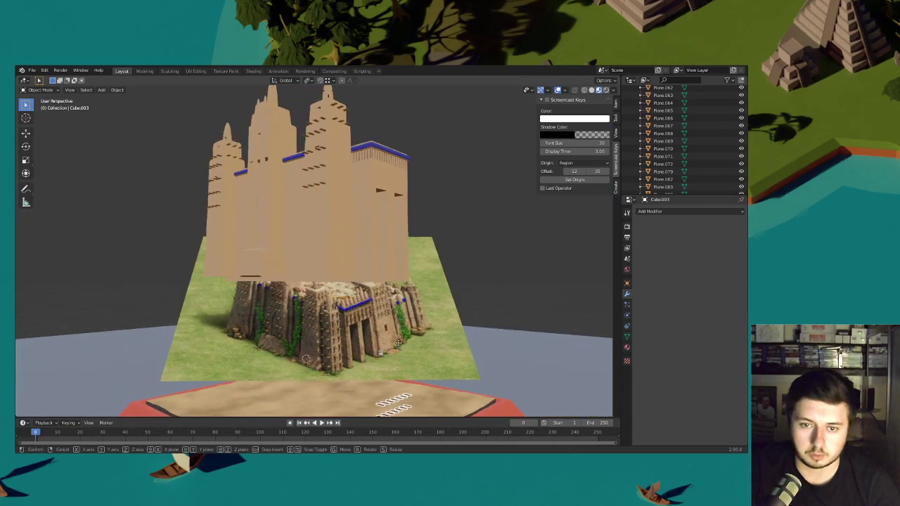
key("g")
key("z")
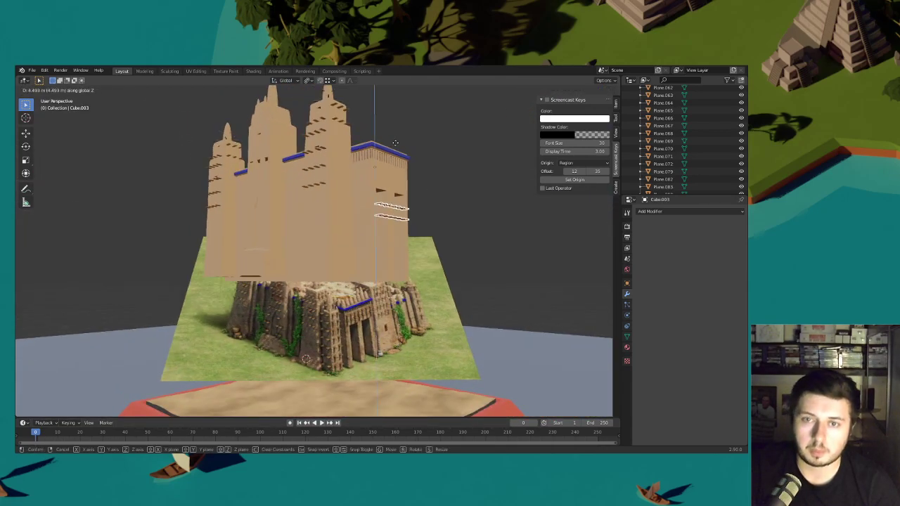
left_click(395, 130)
- Nudge the side-wall beam rows along Z by about 0.018 m
scroll(392, 140, "up", 3)
middle_click_drag(395, 130, 349, 166)
key("g")
key("z")
left_click(394, 132)
scroll(354, 171, "down", 5)
- Duplicate the two beam rows horizontally to the front facade and rotate the copy -90° about Z
middle_click_drag(437, 204, 481, 214)
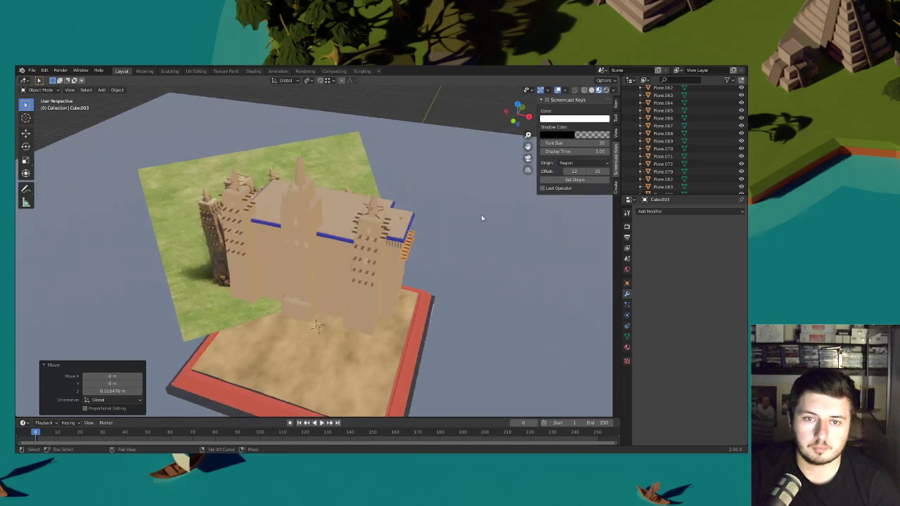
key("shift+d")
key("shift+z")
left_click(374, 246)
type("rz90-")
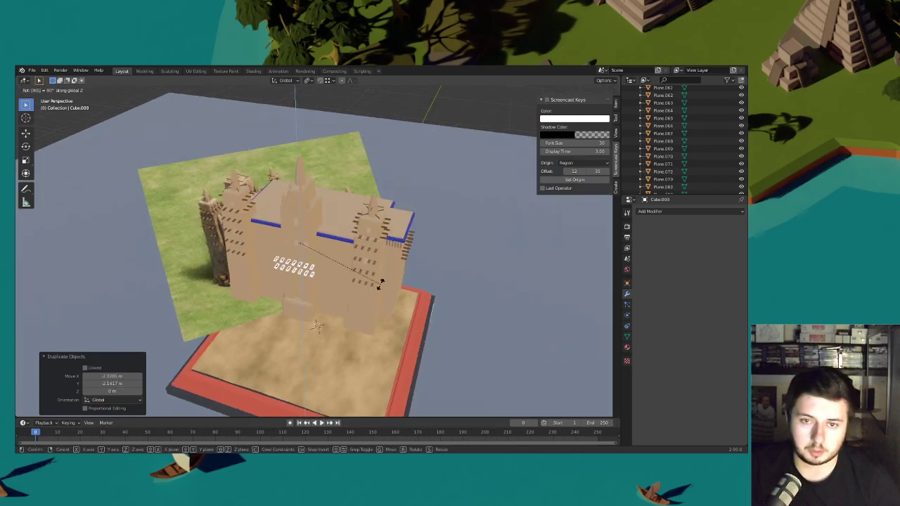
key("Return")
- In Edit Mode, delete the lower row of beams from the duplicated object
left_click(44, 90)
left_click(47, 107)
middle_click_drag(323, 250, 354, 252)
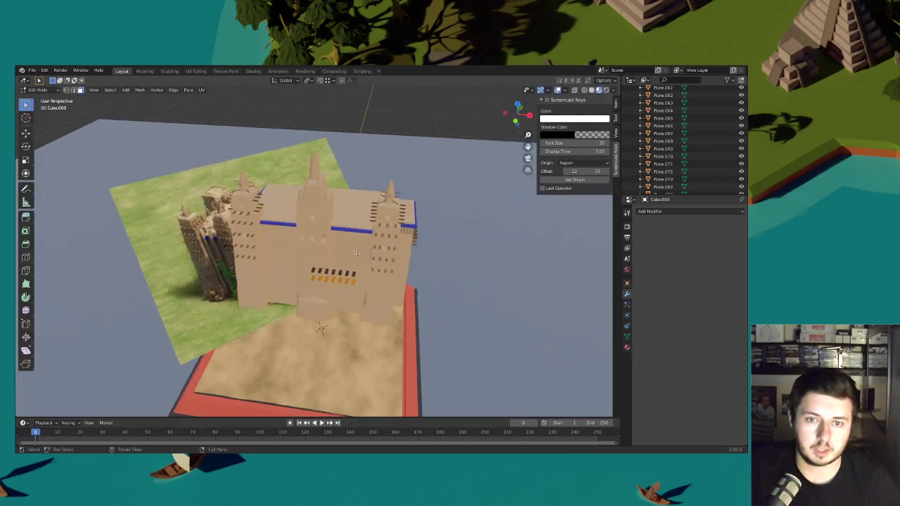
scroll(356, 283, "up", 3)
key("x")
left_click(388, 290)
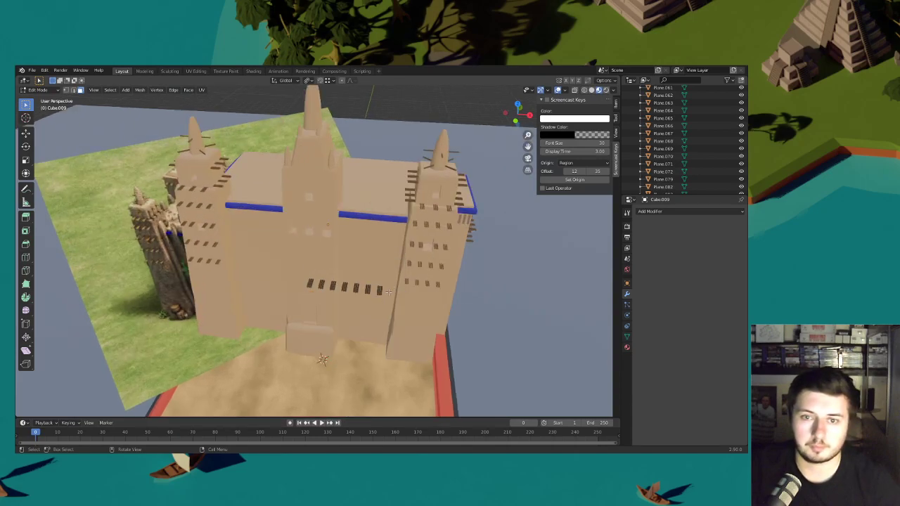
middle_click_drag(391, 291, 407, 287)
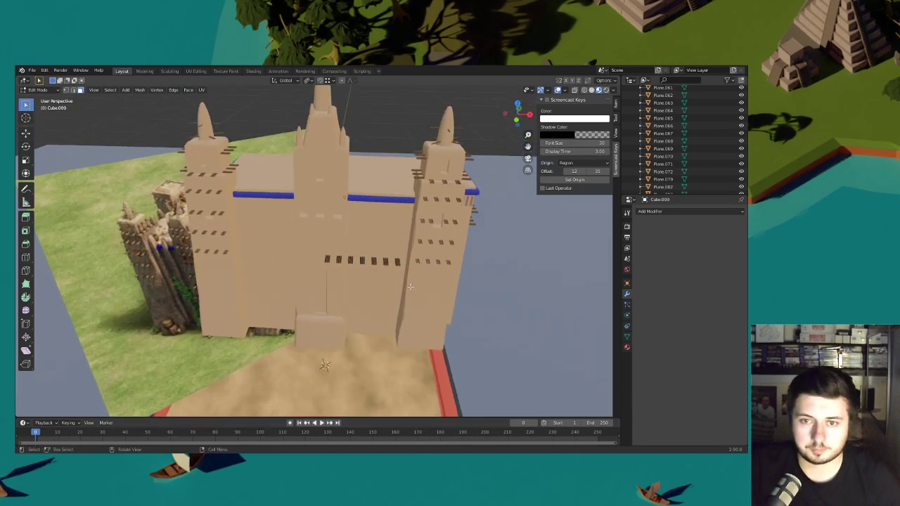
- Select the whole remaining beam row and move it horizontally, with Z locked, onto the middle tower's front face
left_click(583, 90)
left_click_drag(438, 287, 291, 239)
left_click(591, 90)
middle_click_drag(492, 155, 476, 204)
left_click(599, 90)
key("g")
key("z")
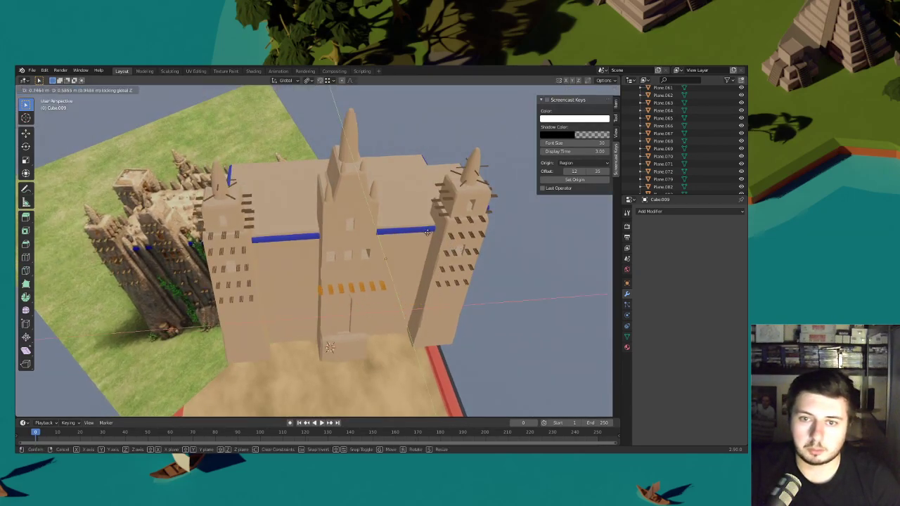
left_click(422, 220)
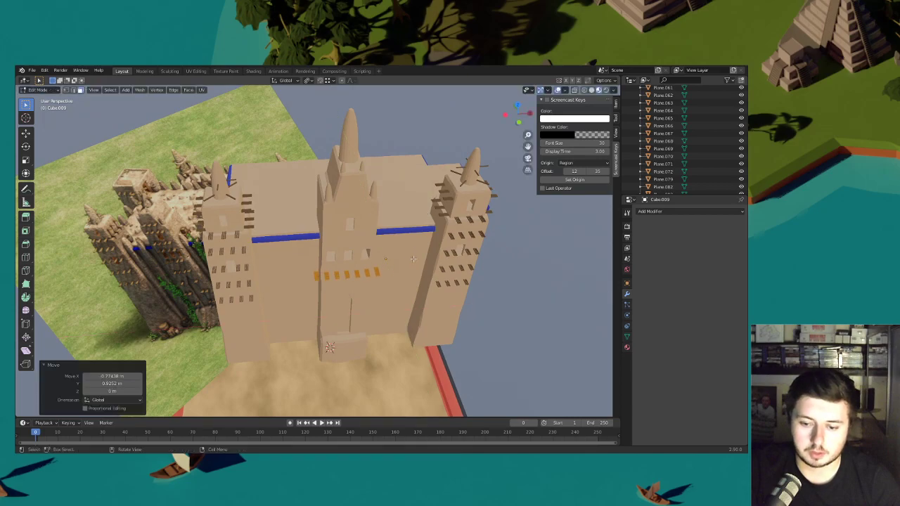
middle_click_drag(408, 284, 403, 275)
key("g")
key("shift+z")
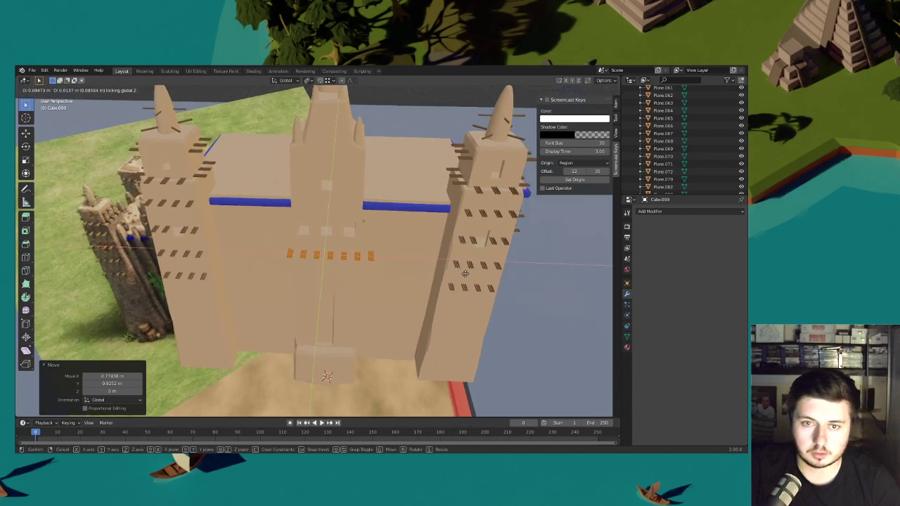
left_click(464, 273)
- Delete three outer beams, one at one end of the row and two at the other, leaving four
key("Tab")
scroll(376, 266, "up", 3)
key("l")
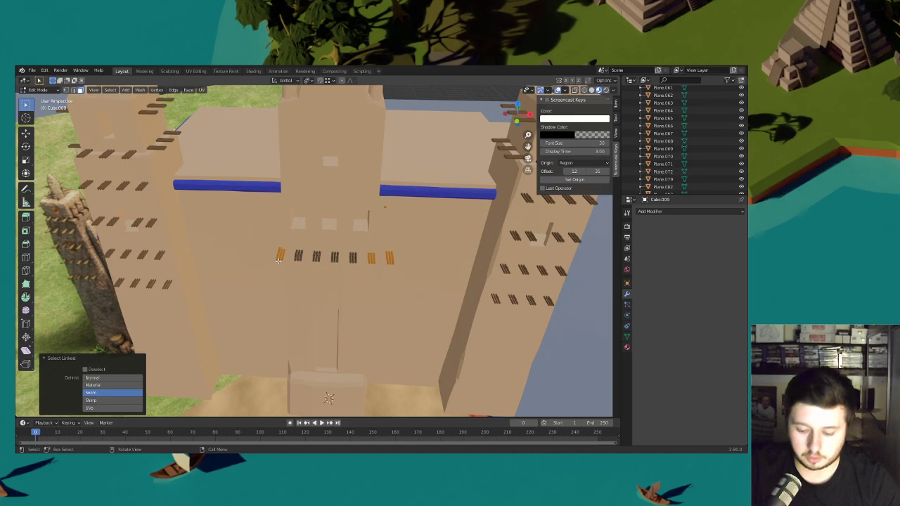
key("x")
left_click(278, 260)
middle_click_drag(470, 166, 477, 138)
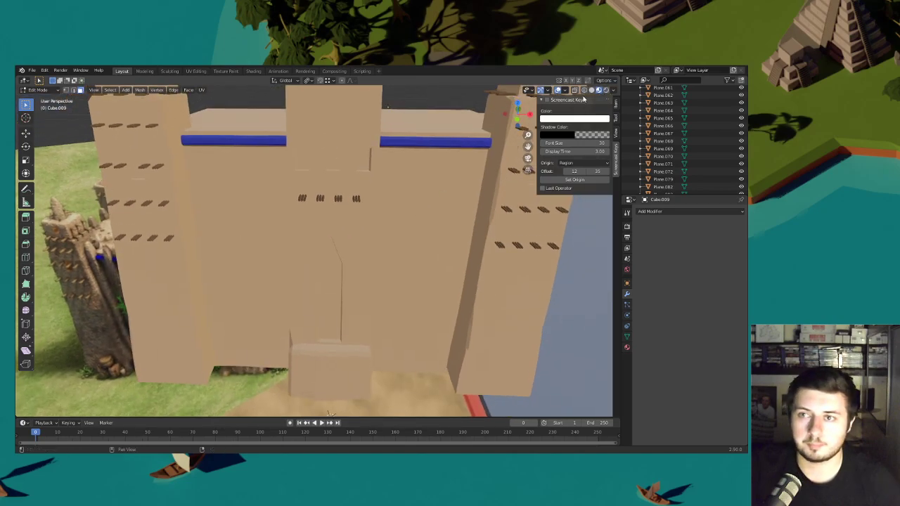
- Select the four beams, raise them along Z, center them along X and scale their spacing along X by about 1.1
left_click(583, 90)
left_click_drag(388, 258, 300, 174)
key("g")
key("z")
left_click(426, 191)
key("g")
key("x")
left_click(429, 192)
key("s")
key("x")
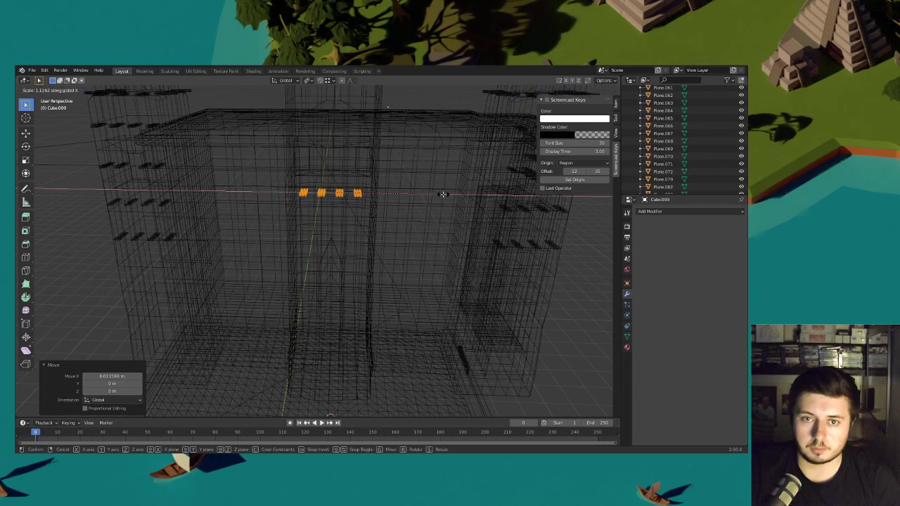
left_click(443, 194)
left_click(591, 90)
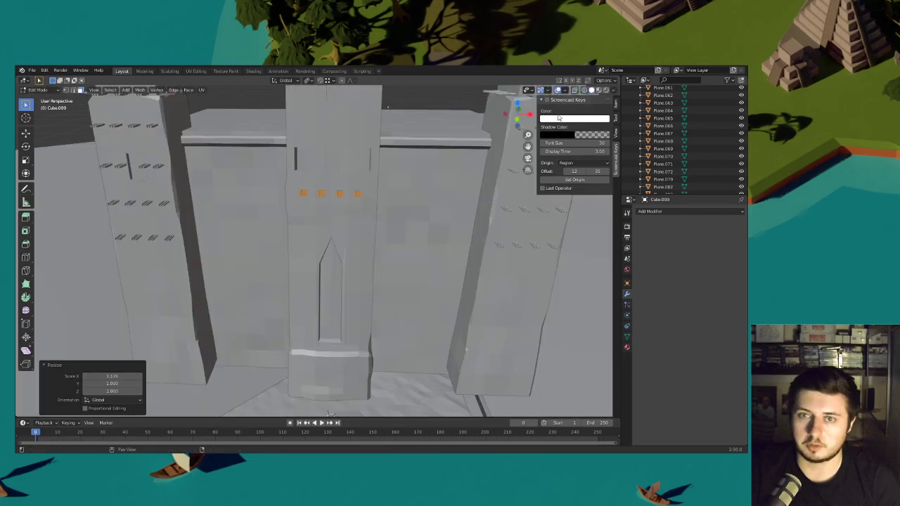
left_click(598, 90)
- Adjust the beam row's height along Z and duplicate it upward on the middle tower
mouse_move(415, 176)
middle_mouse_down()
mouse_move(390, 199)
mouse_move(404, 196)
middle_mouse_up()
key("g")
key("z")
left_click(406, 192)
key("shift+d")
key("z")
left_click(428, 192)
- Add two more beam rows up the middle tower by duplicating along Z, about 0.27 m and 0.43 m apart
middle_click_drag(414, 217, 434, 192)
key("shift+d")
key("z")
left_click(418, 206)
key("shift+d")
key("z")
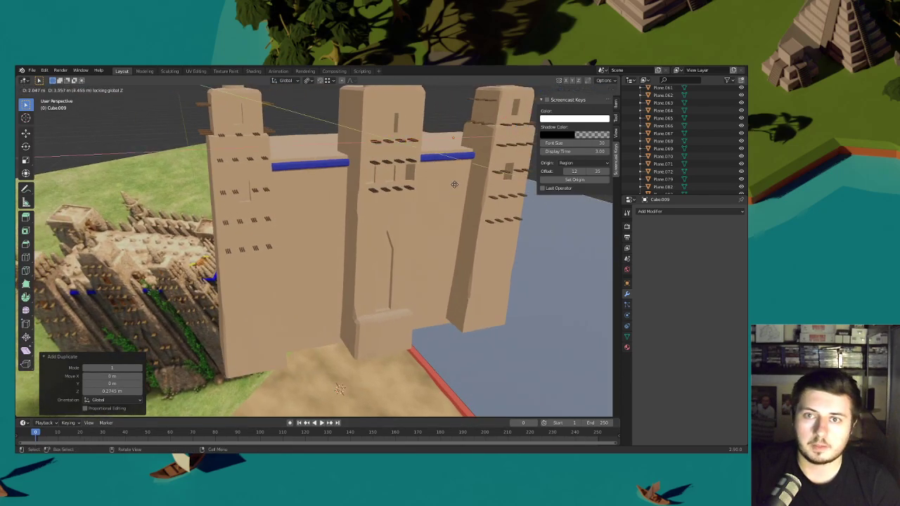
key("z")
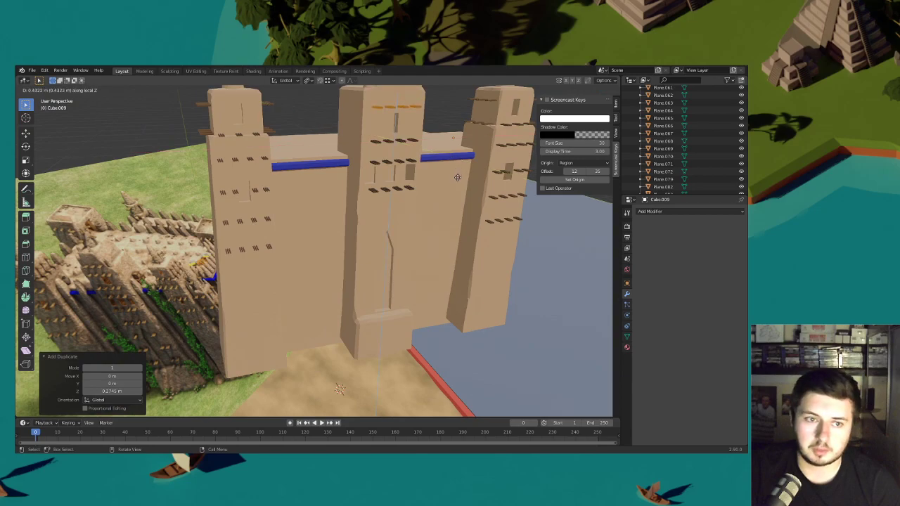
left_click(457, 178)
- Duplicate the highest beam row about 0.2 m up and shift the copy about 0.13 m along X
middle_click_drag(457, 178, 422, 220, "shift")
key("shift+d")
key("z")
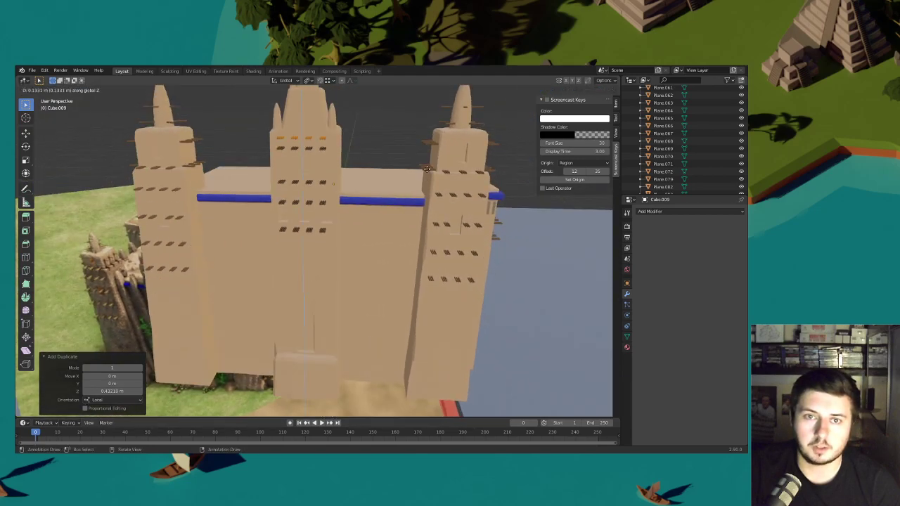
middle_click_drag(428, 166, 421, 170)
key("x")
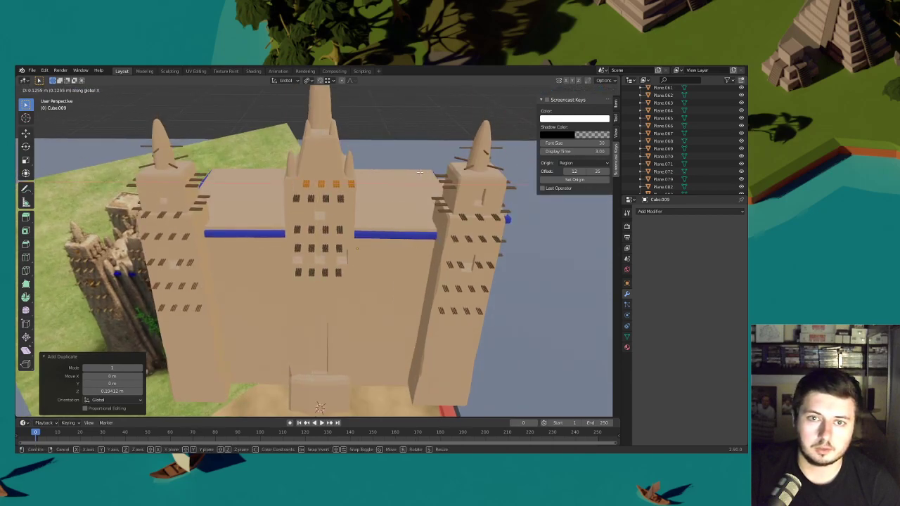
left_click(420, 172)
- Select the middle tower's lowest beam row and duplicate it about 0.38 m downward along Z
mouse_move(420, 172)
middle_mouse_down()
mouse_move(377, 198)
mouse_move(328, 203)
middle_mouse_up()
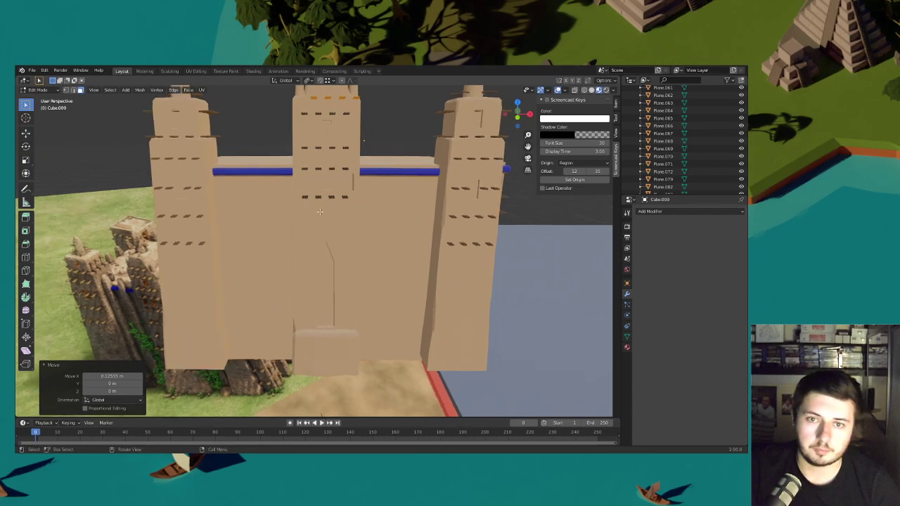
key("shift+z")
left_click(304, 195)
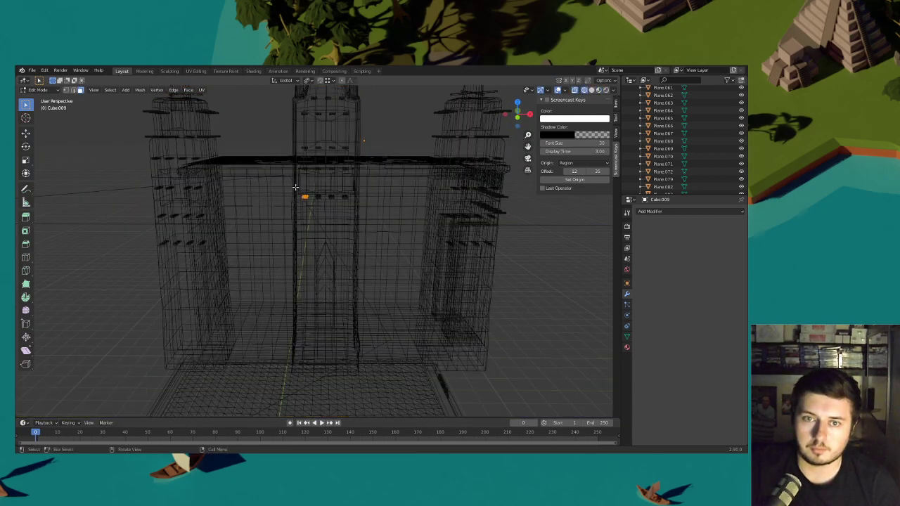
left_click(591, 90)
middle_click_drag(524, 141, 579, 113, "shift")
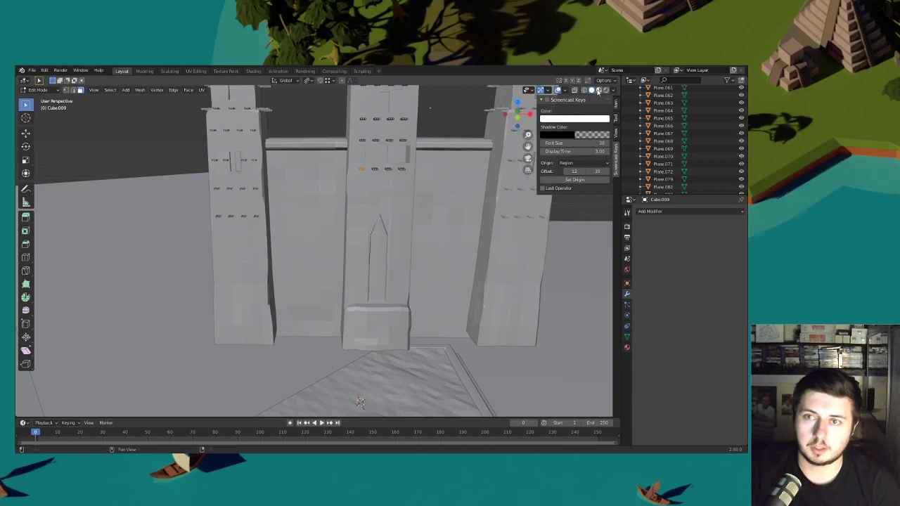
left_click(598, 90)
middle_click_drag(414, 196, 464, 180)
left_click(584, 90)
left_click_drag(318, 171, 429, 206)
key("g")
key("z")
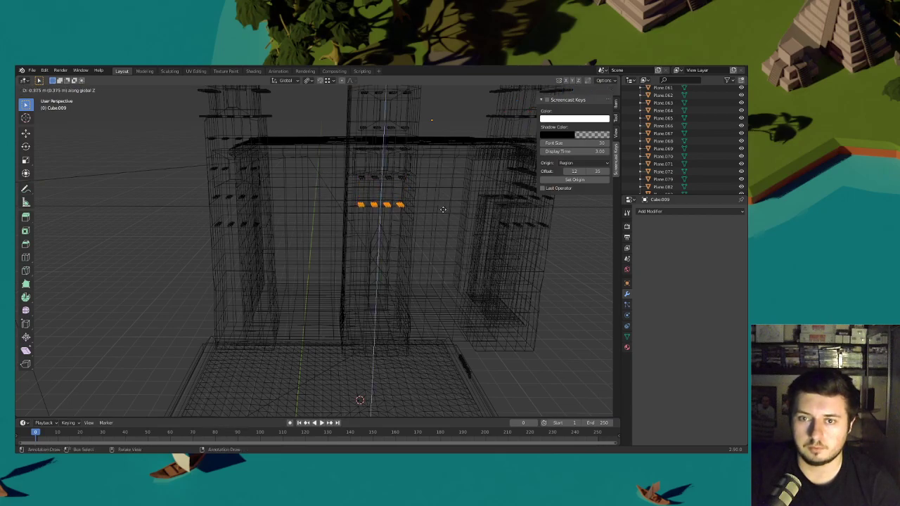
left_click(443, 210)
- Select the two outermost beams of the lowest row and duplicate them about 0.42 m downward along Z
left_click(361, 206)
key("b")
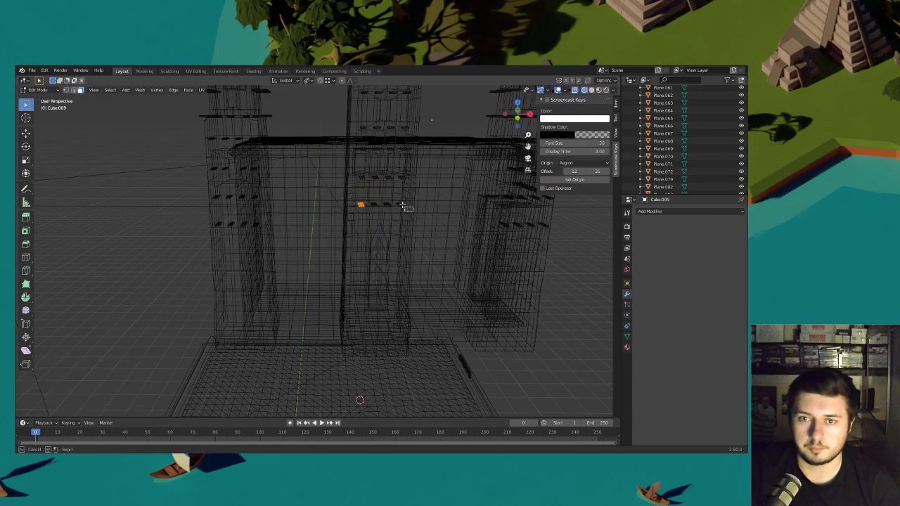
left_click_drag(396, 199, 397, 200)
left_click(591, 90)
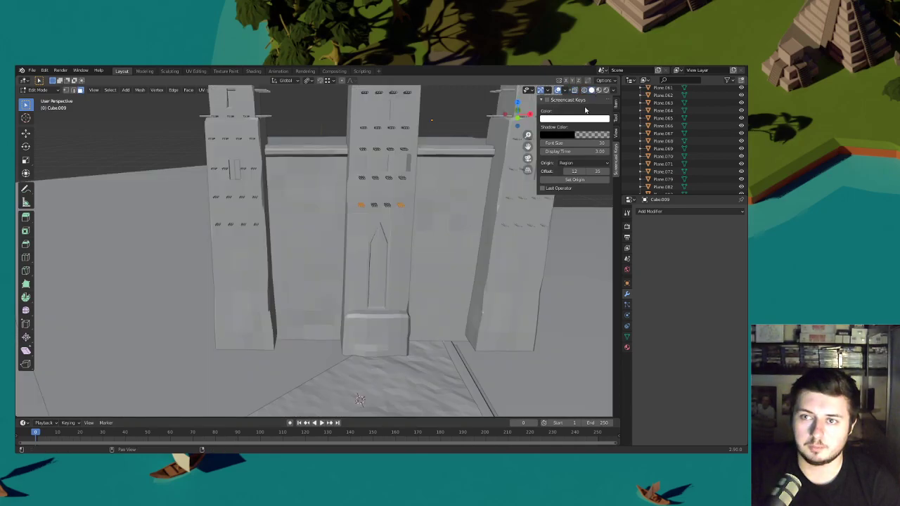
left_click(598, 92)
key("g")
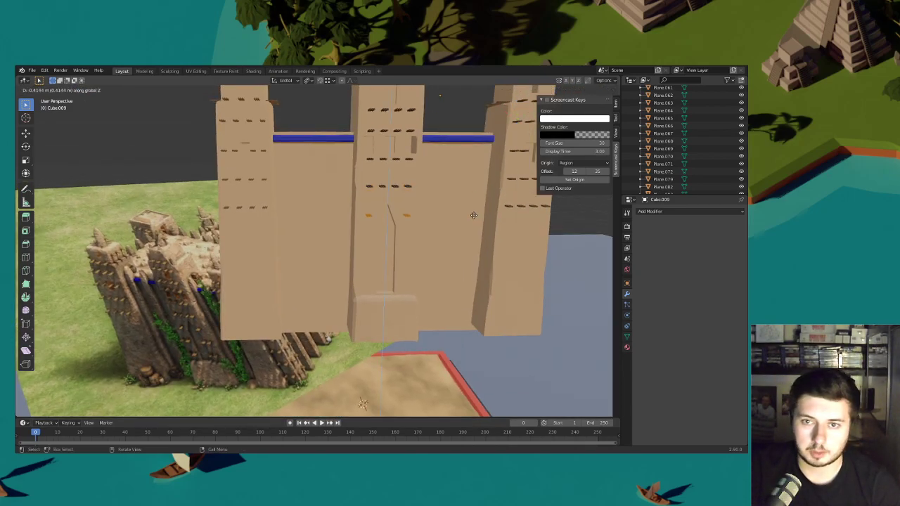
left_click(472, 217)
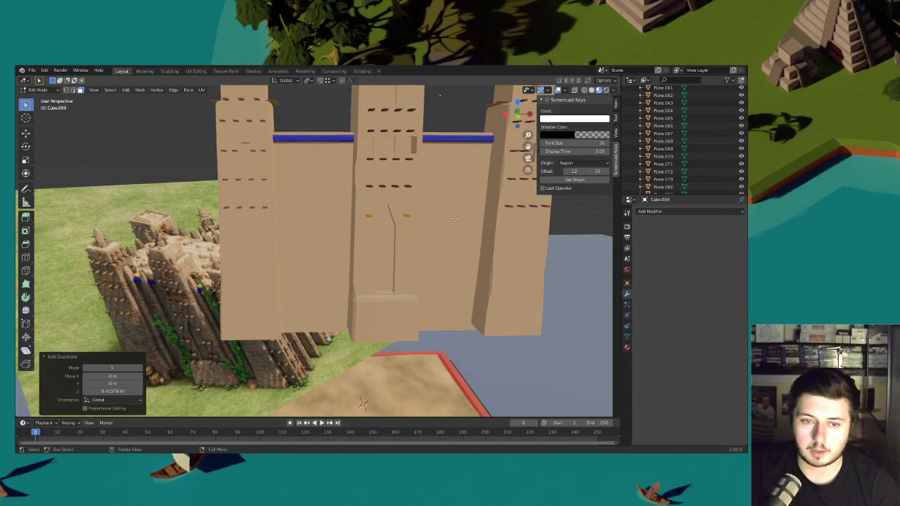
- Duplicate the middle tower's two lowest beams about 0.33 m downward, shift the copies about 0.05 m along X, and double them sideways along X
middle_click_drag(466, 219, 437, 225)
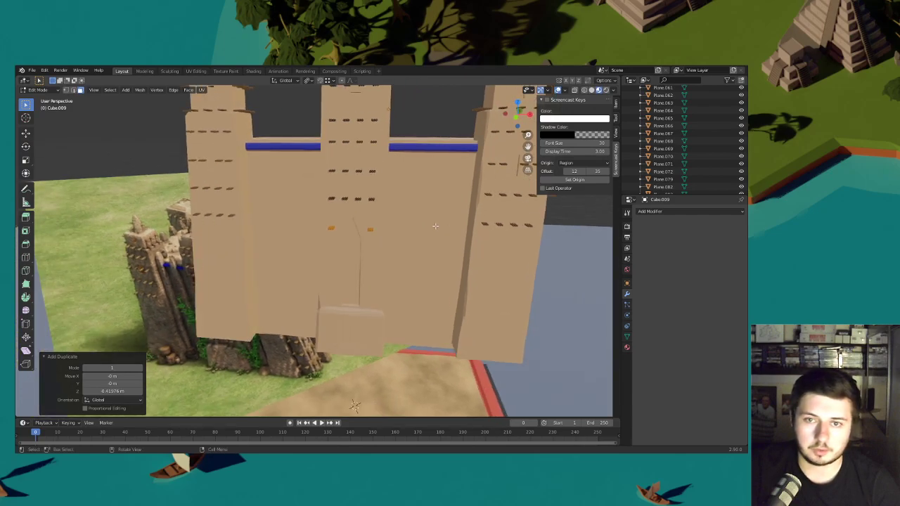
key("shift+d")
key("z")
key("g")
key("x")
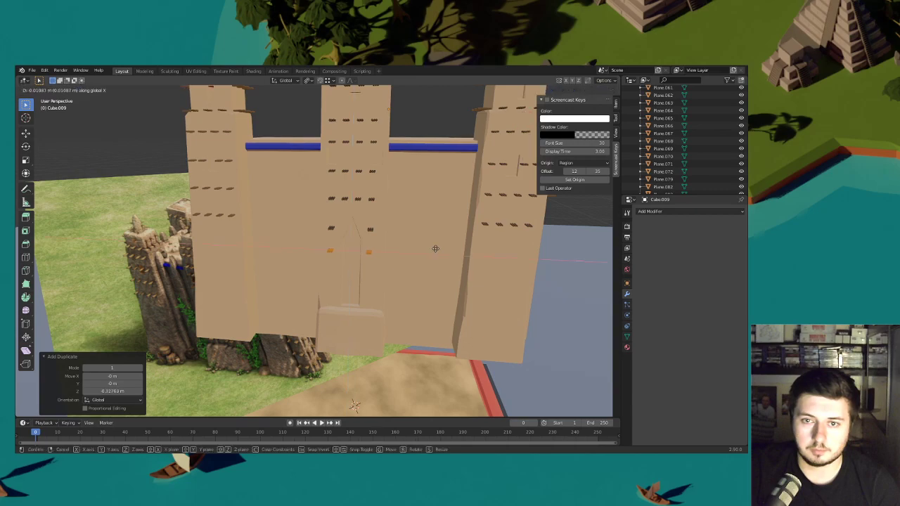
left_click(434, 249)
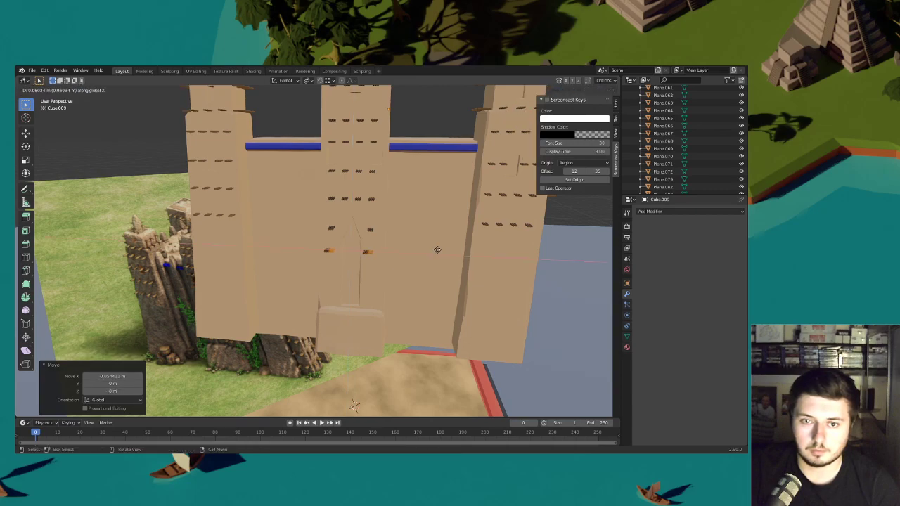
left_click(439, 249)
- In wireframe shading, shift the doubled beams along X and duplicate that row downward along Z
middle_click_drag(440, 250, 484, 184)
left_click(583, 90)
left_click_drag(405, 274, 289, 234)
key("g")
key("x")
left_click(423, 243)
key("shift+d")
key("z")
left_click(425, 273)
- Select both doubled beam rows near the base of the middle tower and move them about 0.08 m along Z
middle_click_drag(424, 273, 414, 263)
left_click_drag(393, 283, 274, 221)
key("g")
key("z")
left_click(388, 232)
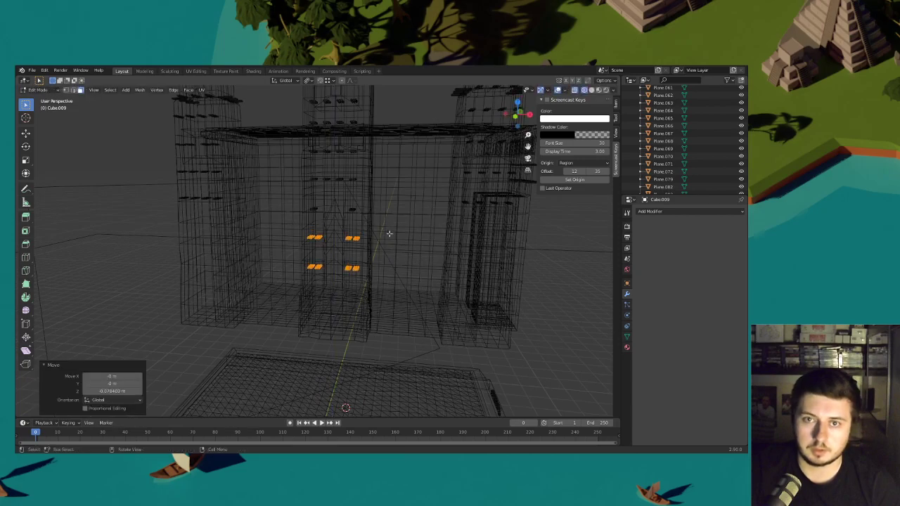
- In solid shading, delete the outermost beam on the right end of the middle tower's highest row
middle_click_drag(380, 197, 381, 201)
left_click(592, 90)
middle_click_drag(365, 232, 334, 211)
scroll(333, 211, "up", 4)
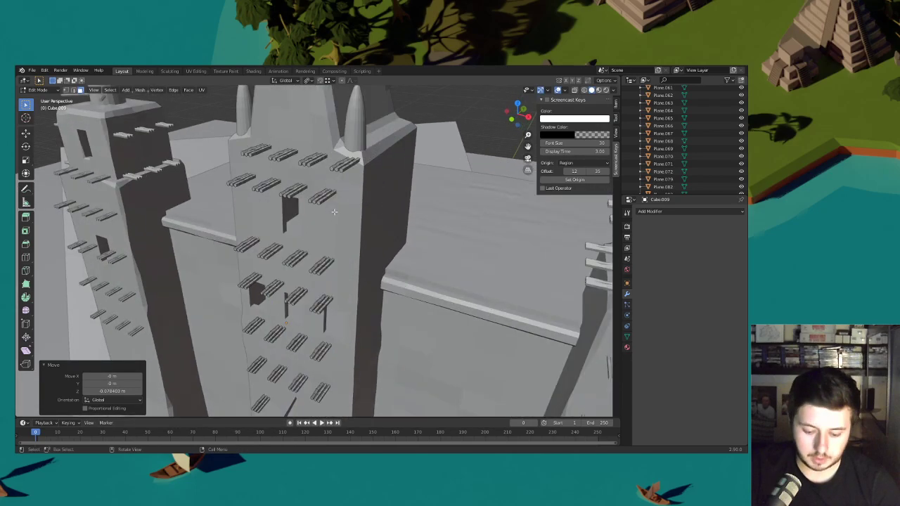
key("l")
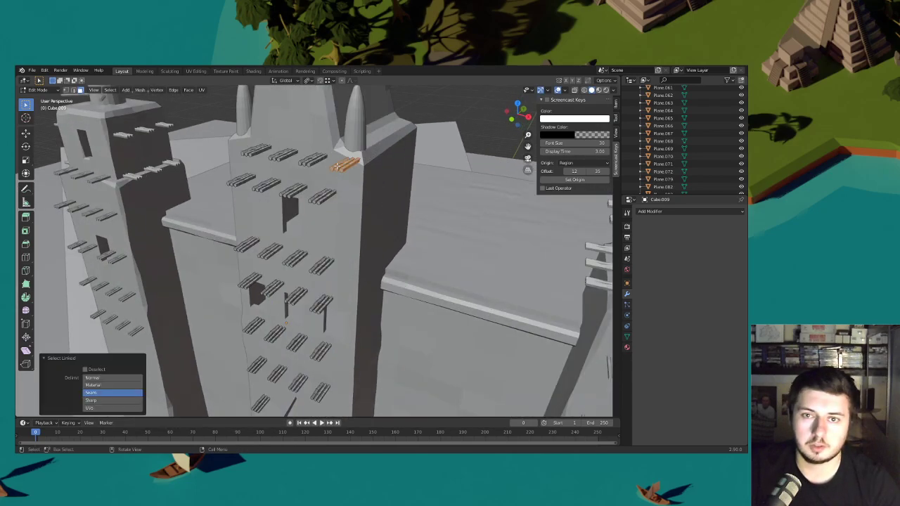
key("x")
left_click(336, 165)
scroll(446, 198, "down", 4)
mouse_move(447, 198)
middle_mouse_down()
mouse_move(377, 214)
mouse_move(441, 192)
middle_mouse_up()
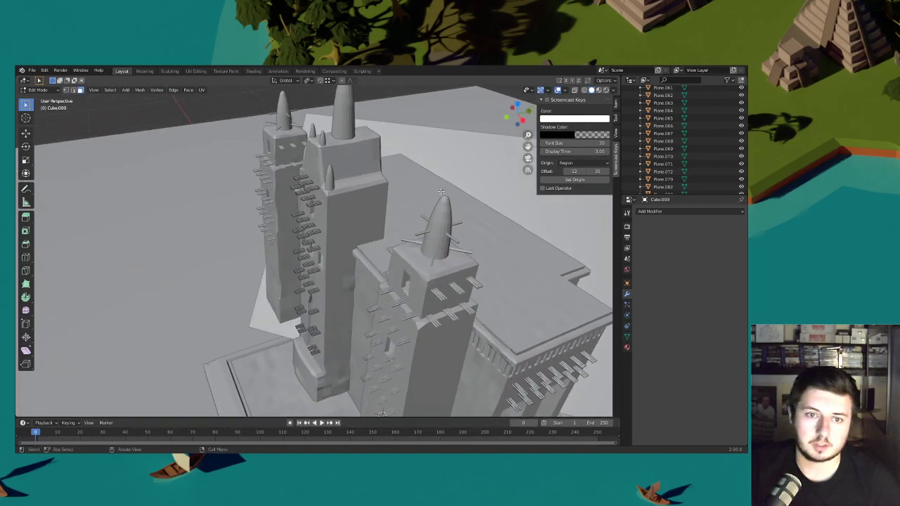
left_click(584, 90)
left_click(591, 90)
mouse_move(316, 218)
middle_mouse_down()
mouse_move(379, 183)
mouse_move(384, 249)
middle_mouse_up()
scroll(385, 249, "up", 6)
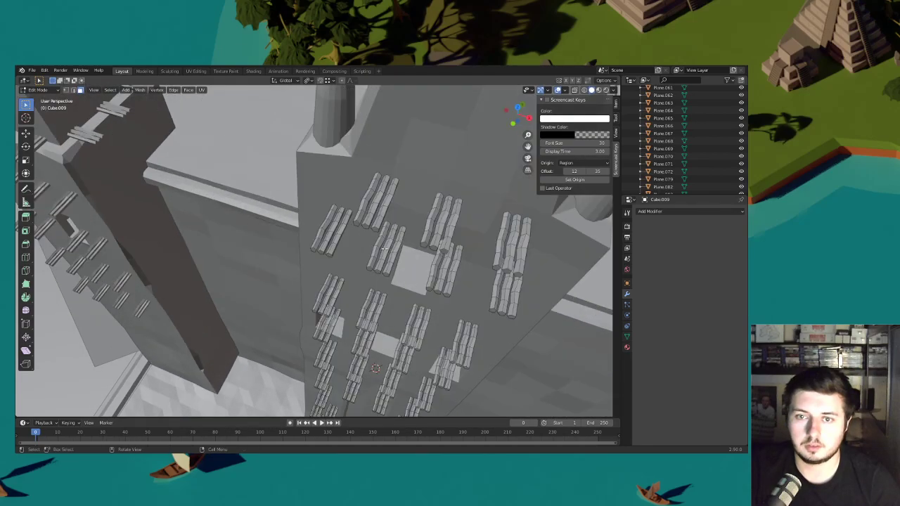
key("l")
key("g")
key("y")
right_click(385, 209)
scroll(394, 218, "down", 6)
mouse_move(428, 257)
middle_mouse_down()
mouse_move(436, 243)
mouse_move(407, 232)
mouse_move(394, 246)
mouse_move(401, 243)
middle_mouse_up()
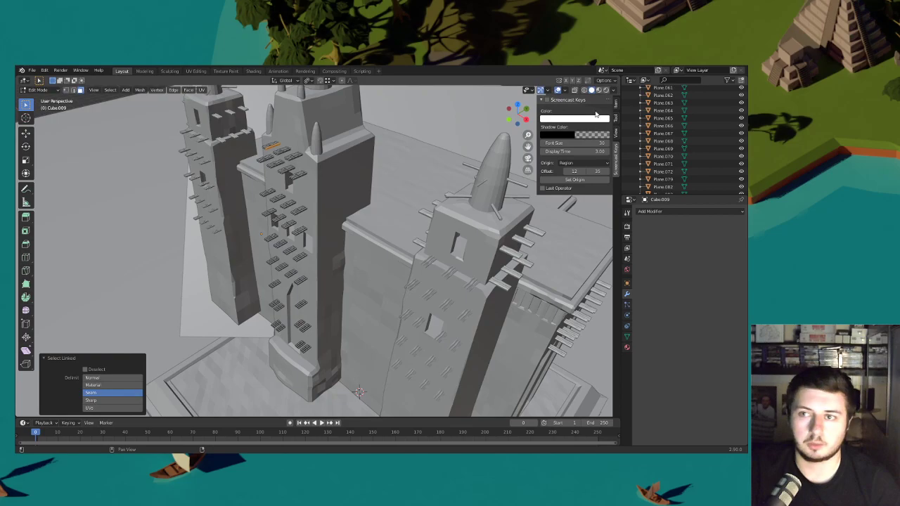
- Compare the fortress towers and beam rows with the reference image in material preview, using the camera view and surrounding angles
left_click(598, 90)
scroll(429, 213, "down", 5)
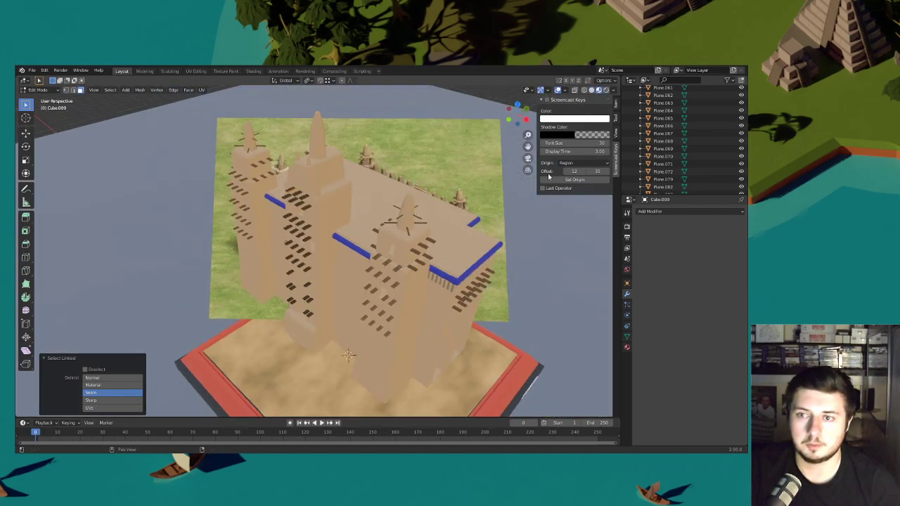
key("KP_0")
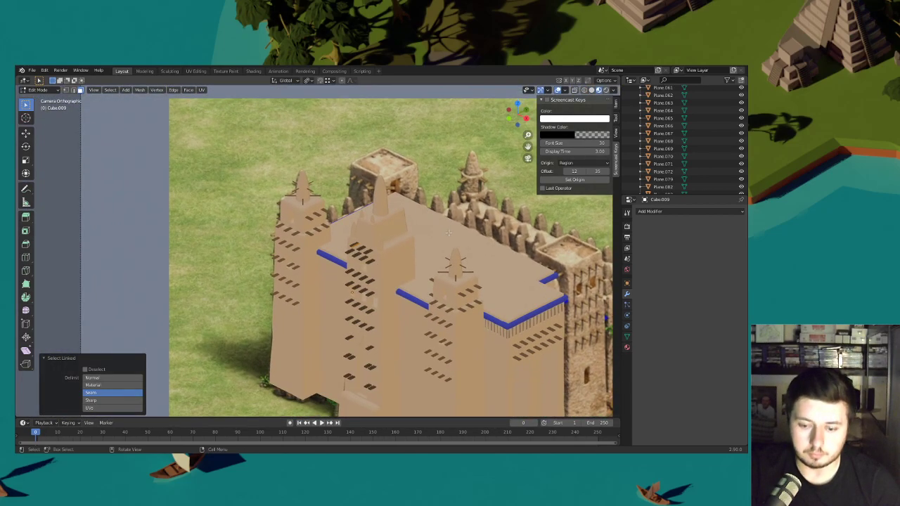
scroll(412, 232, "down", 2)
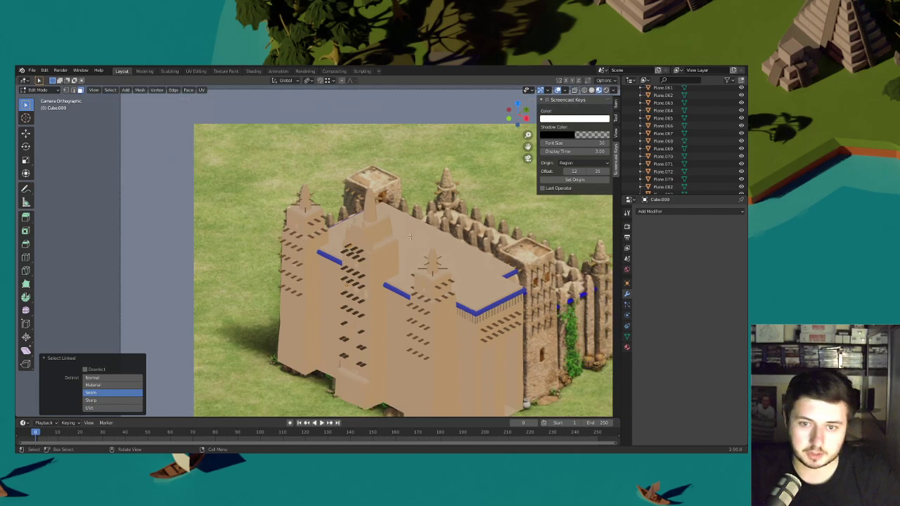
middle_click_drag(412, 236, 381, 237, "shift")
scroll(382, 237, "up", 2)
key("KP_0")
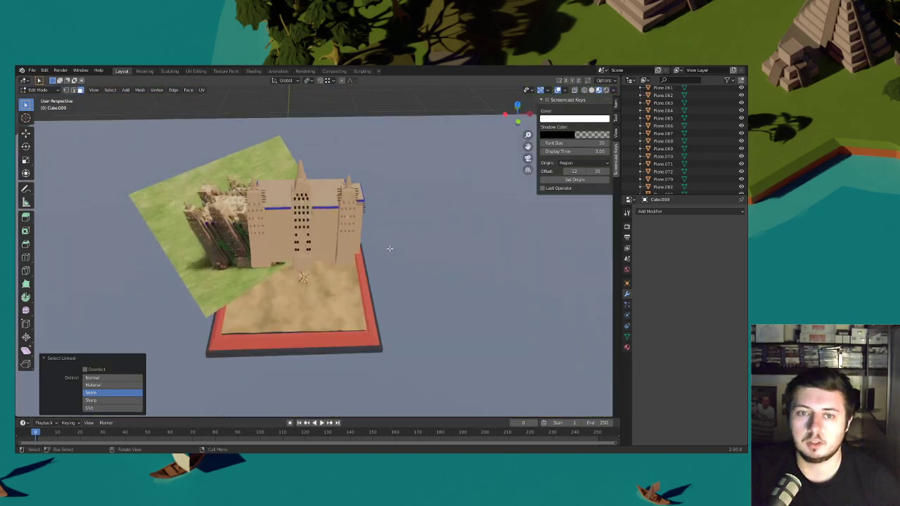
scroll(390, 248, "up", 5)
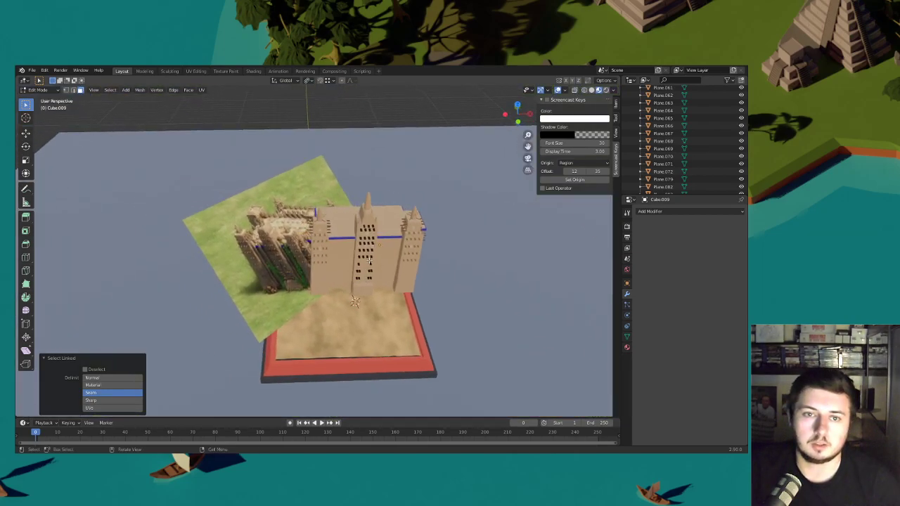
mouse_move(409, 242)
middle_mouse_down()
mouse_move(371, 243)
mouse_move(412, 255)
middle_mouse_up()
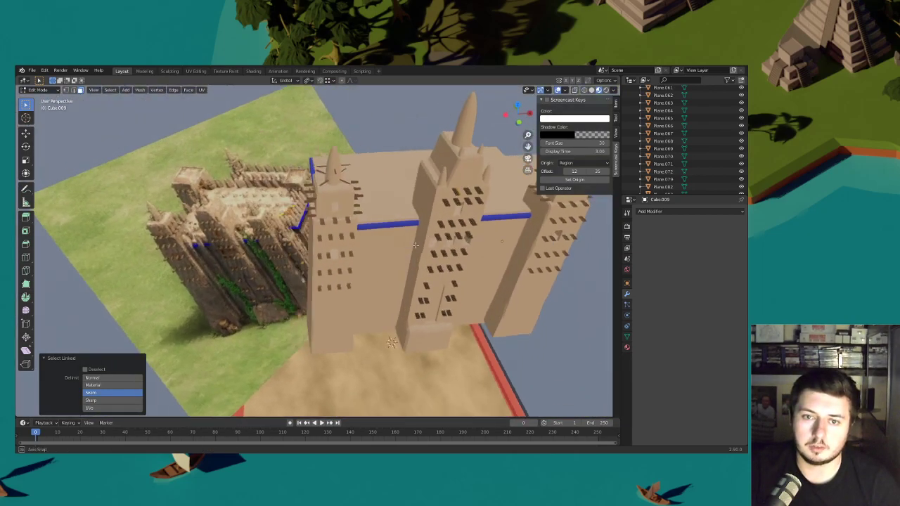
middle_click_drag(274, 255, 312, 268)
scroll(311, 268, "up", 3)
left_click(527, 158)
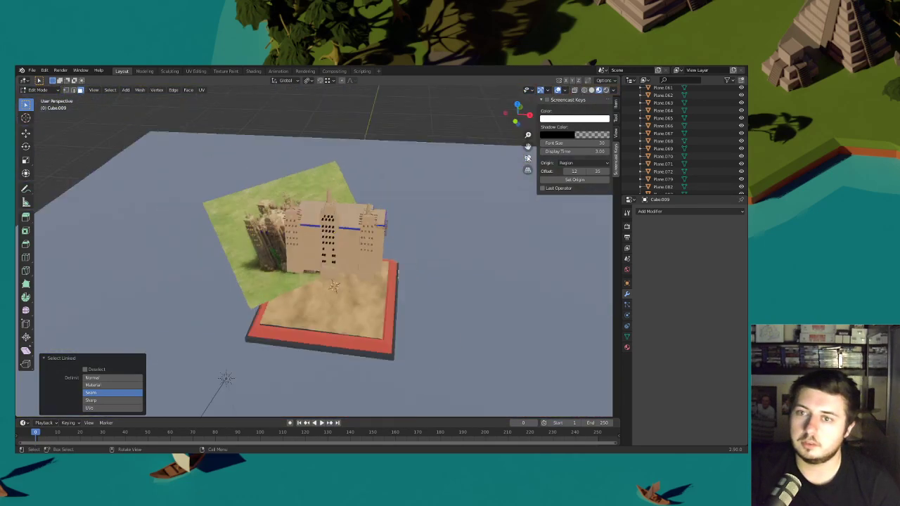
middle_click_drag(428, 232, 434, 178, "shift")
- In Object Mode with solid shading, move the middle tower's beams about 0.05 m along Y and fine-tune them by about 0.01 m
left_click(37, 90)
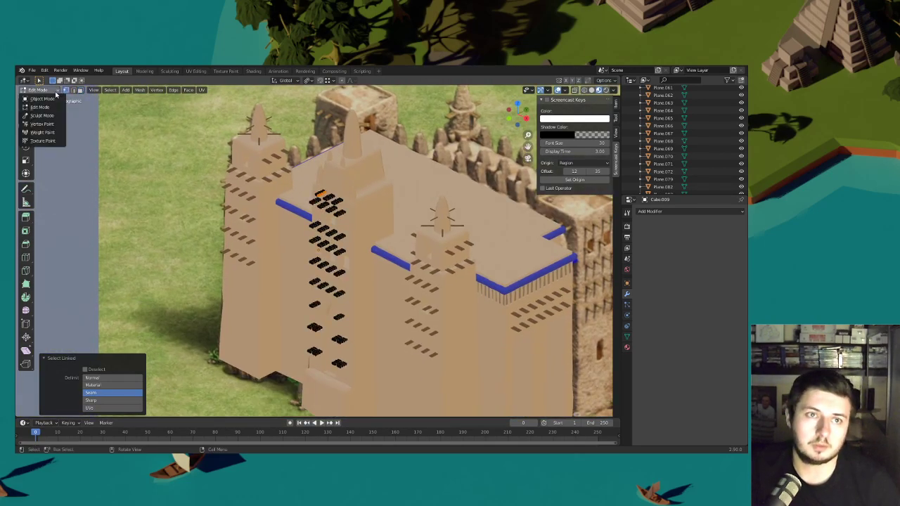
left_click(38, 98)
scroll(392, 251, "up", 3)
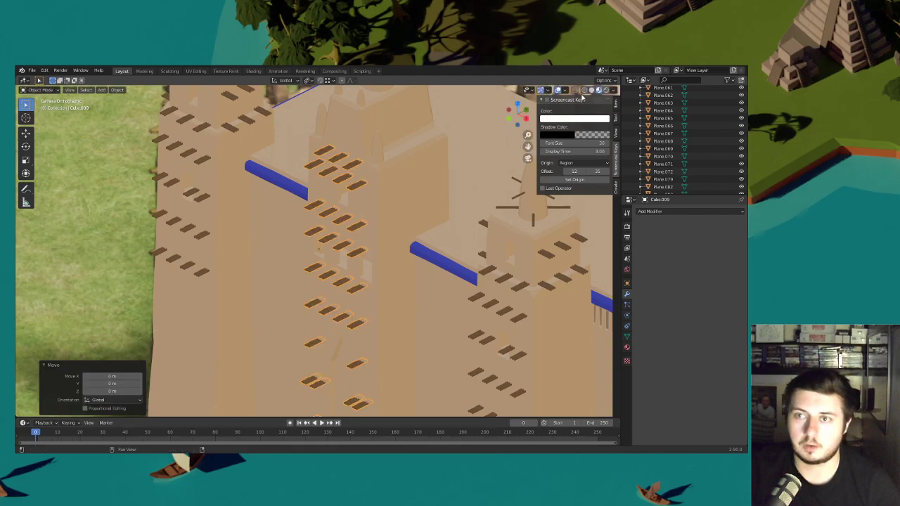
left_click(583, 90)
key("g")
key("y")
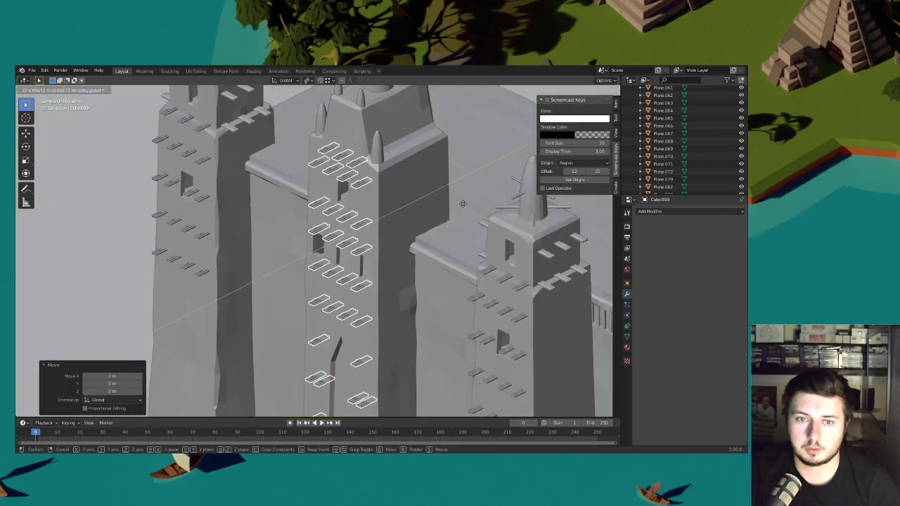
left_click(455, 208)
middle_click_drag(373, 271, 370, 201, "shift")
key("g")
key("y")
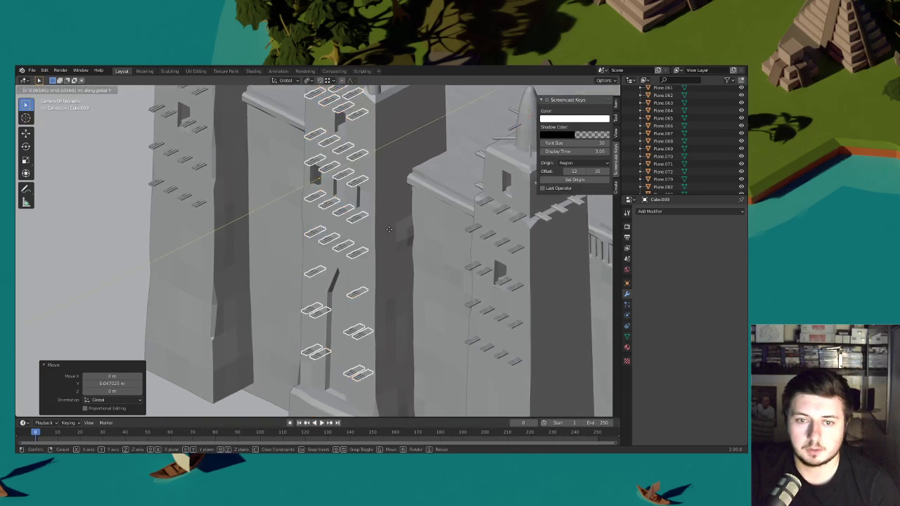
left_click(385, 235)
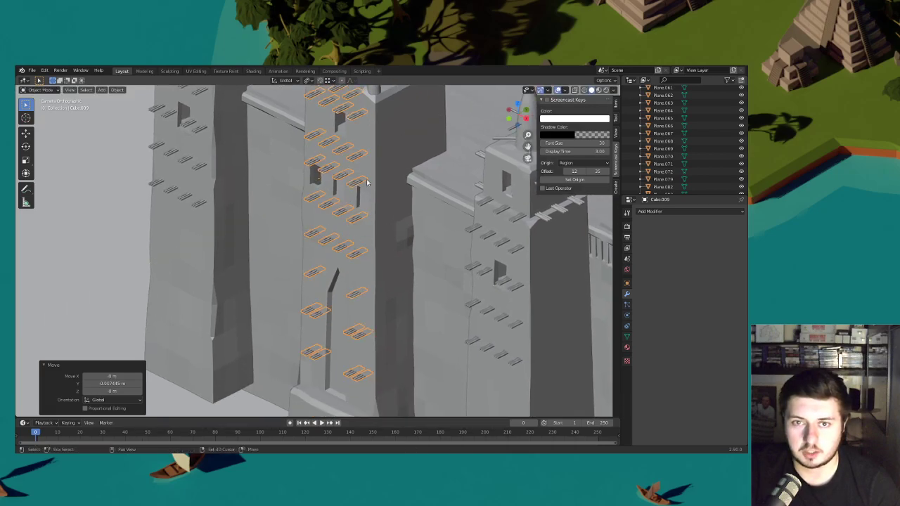
- Enter Edit Mode on the middle tower and bevel a short stretch of its front corner edge below the shoulder, about 0.06 m wide
middle_click_drag(357, 179, 346, 237)
left_click(431, 197)
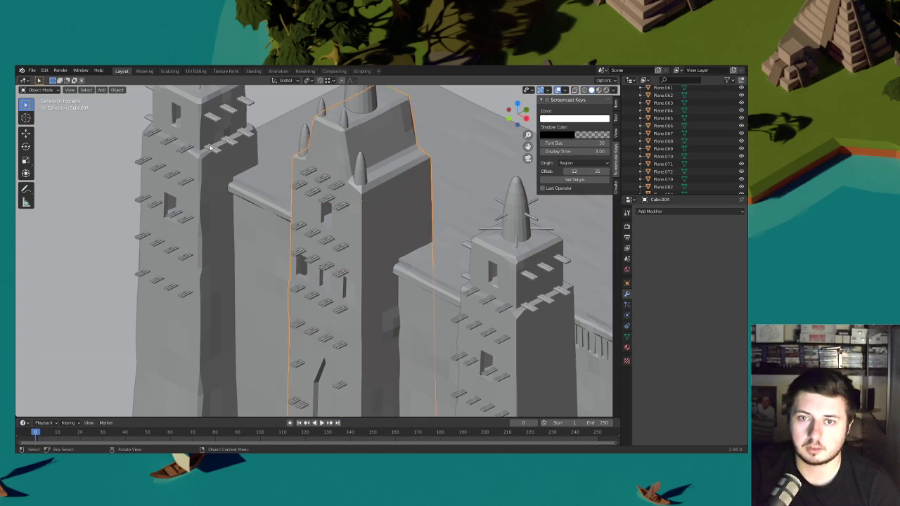
left_click(38, 90)
left_click(43, 108)
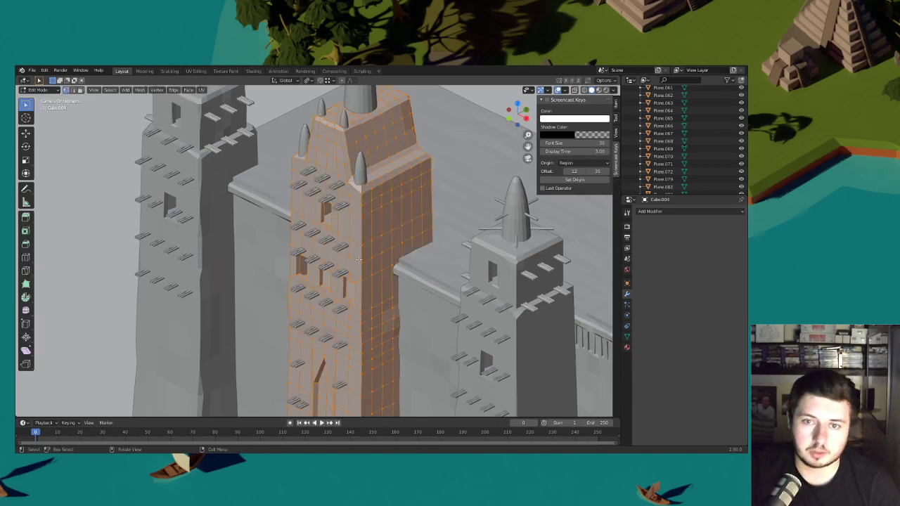
left_click_drag(359, 226, 358, 227)
key("ctrl+b")
left_click(410, 235)
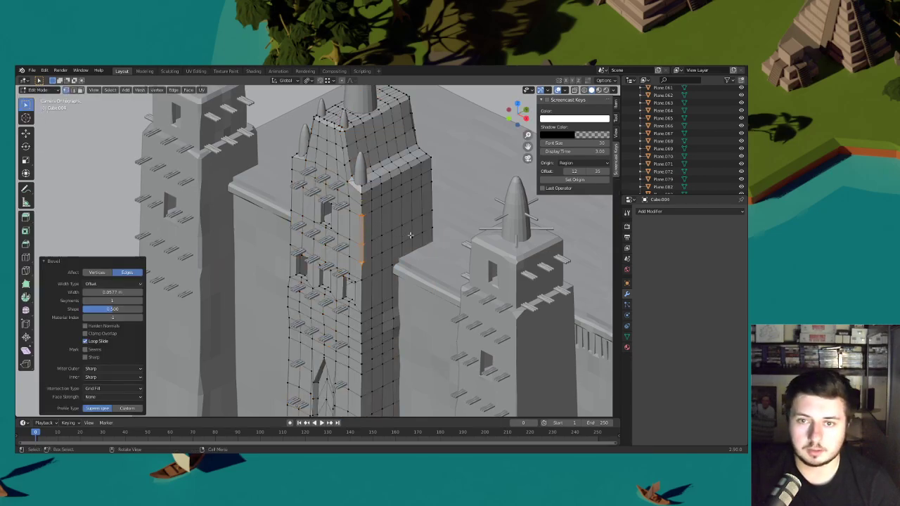
- Slide the vertices at both ends of the upper corner bevel along their edges to taper the worn corner
left_click(362, 266)
key("g")
key("g")
left_click(364, 281)
left_click(363, 217)
key("g")
key("g")
left_click(366, 216)
left_click(364, 216)
key("g")
key("g")
left_click(368, 215)
- Bevel a second short stretch of the middle tower's front corner edge, about halfway down the tower
middle_click_drag(374, 361, 354, 241, "shift")
left_click_drag(336, 213, 336, 212)
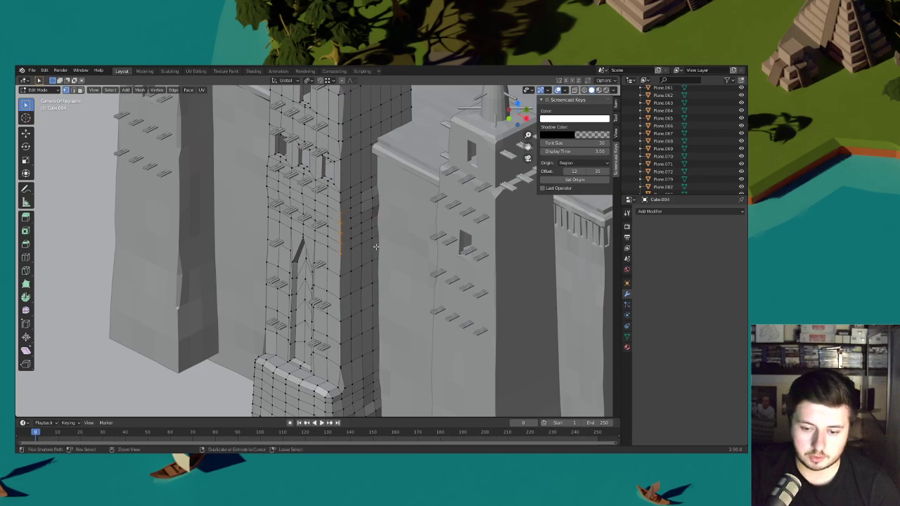
key("ctrl+b")
left_click(328, 213)
- Slide the end vertices of the mid-height corner bevel along their edges to taper it into the corner
left_click(340, 209)
key("g")
key("g")
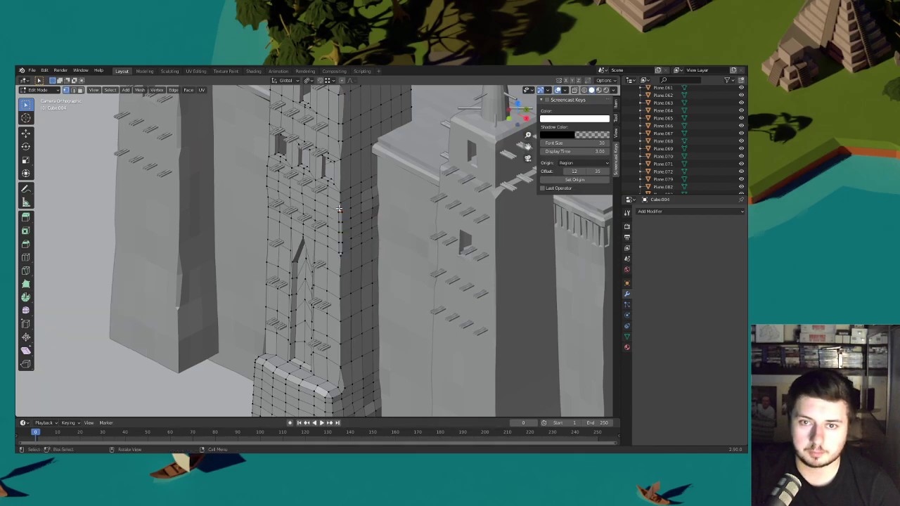
left_click(340, 202)
left_click(341, 258)
key("g")
key("g")
left_click(342, 278)
left_click(338, 252)
key("g")
key("g")
left_click(336, 250)
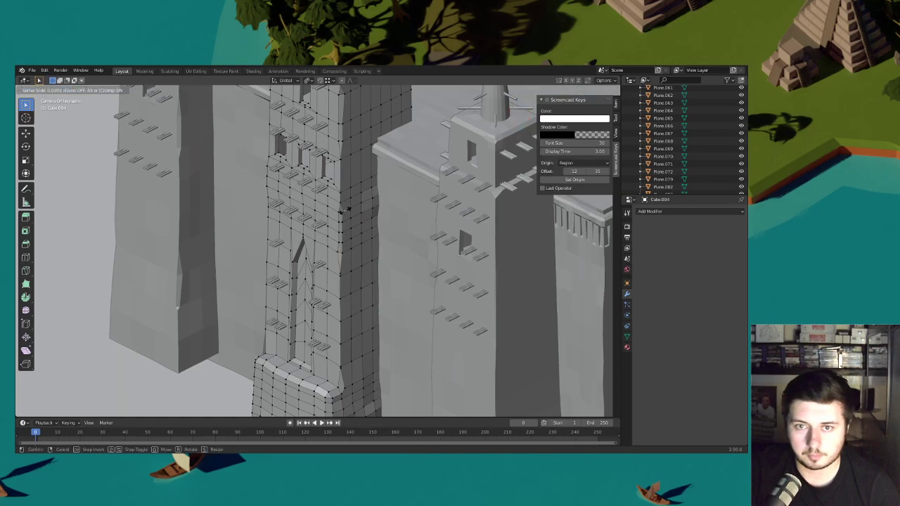
- Bevel a third short stretch of the front corner edge, just above the middle tower's base block
middle_click_drag(344, 204, 338, 284)
left_click_drag(324, 253, 325, 253)
key("ctrl+b")
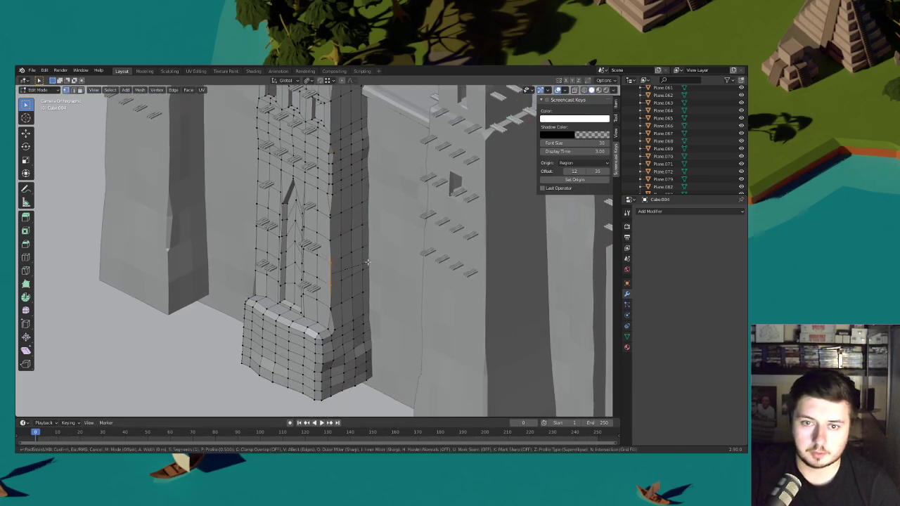
left_click(369, 264)
- Slide the upper and lower end vertices of the bevel above the base block outward along the corner edge
left_click(333, 259)
key("g")
key("g")
left_click(333, 246)
left_click(332, 286)
key("g")
key("g")
left_click(335, 302)
- Hide the viewport overlays and examine the chipped corners and overall shape of the fortress towers
left_click(558, 90)
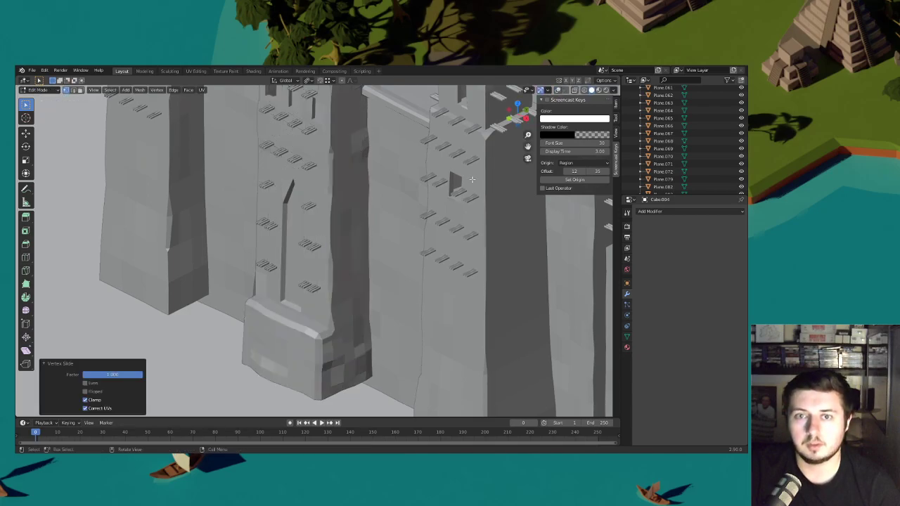
scroll(398, 186, "down", 3)
middle_click_drag(397, 186, 400, 246, "shift")
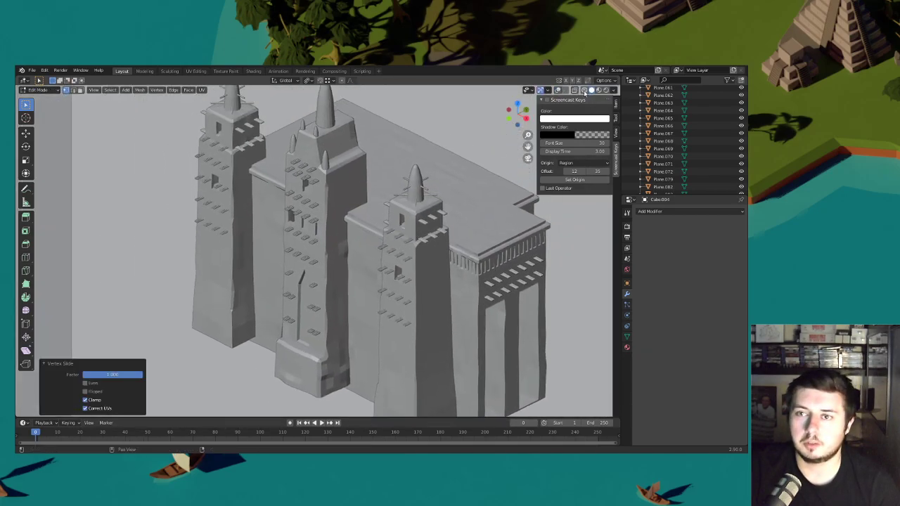
left_click(583, 90)
left_click(591, 90)
left_click_drag(518, 105, 526, 110)
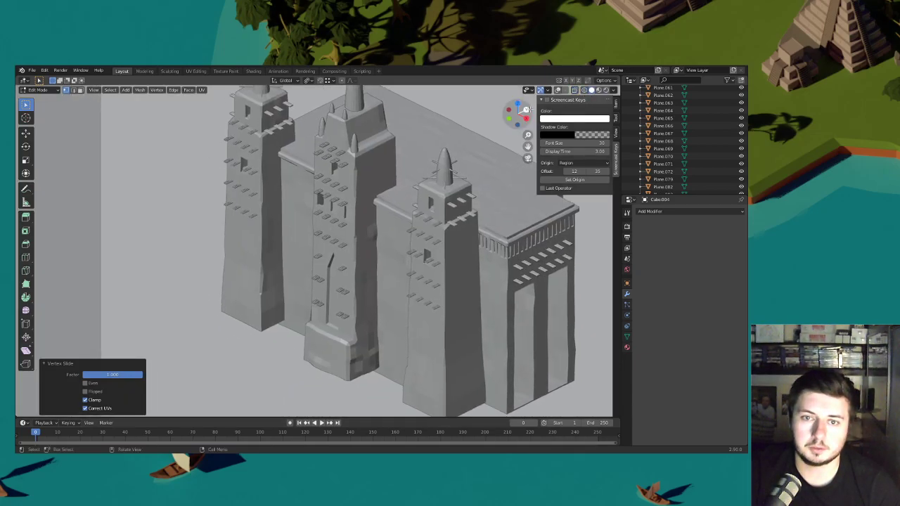
scroll(515, 117, "up", 1)
middle_click_drag(515, 117, 464, 202, "shift")
- Show the overlays again and vertex-bevel the middle tower's shoulder corner beside the small spire, about 0.14 m wide
left_click(558, 91)
scroll(310, 199, "up", 5)
key("ctrl+shift+b")
left_click(321, 201)
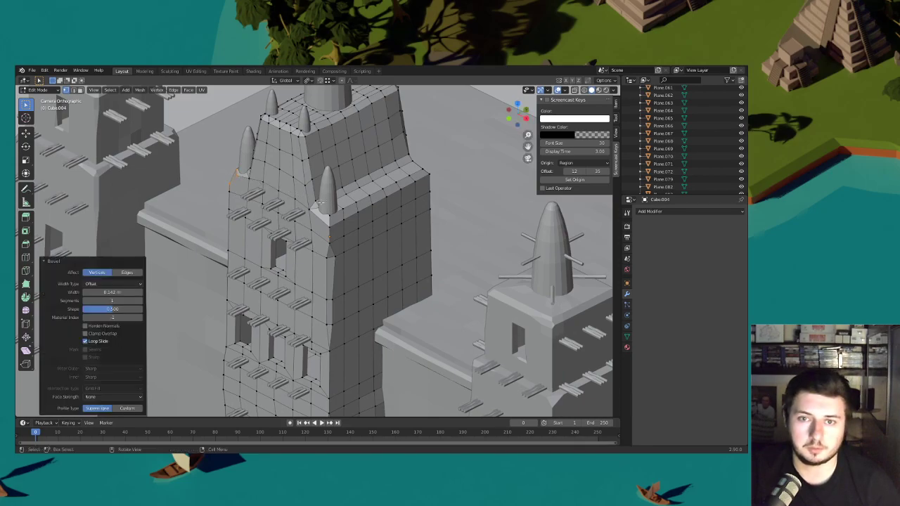
left_click(461, 219)
- Move a vertex on the middle tower's far side edge, and shift two upper vertices of its side face along X
left_click(431, 253)
key("g")
left_click(436, 277)
left_click(401, 224, "shift")
left_click(388, 229, "shift")
key("g")
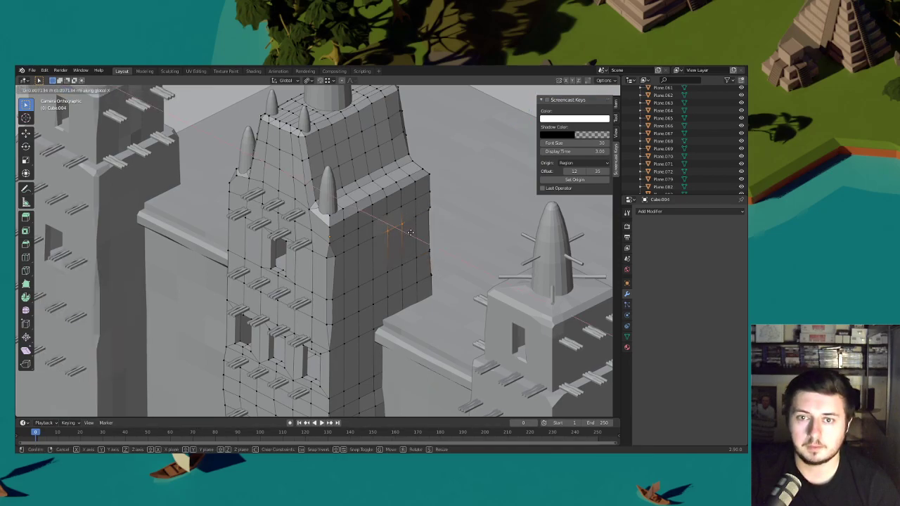
left_click(401, 273)
- Move two lower vertices on the middle tower's side face about 0.09 m along X and hide the overlays
left_click(402, 291)
left_click(388, 297, "shift")
key("g")
key("x")
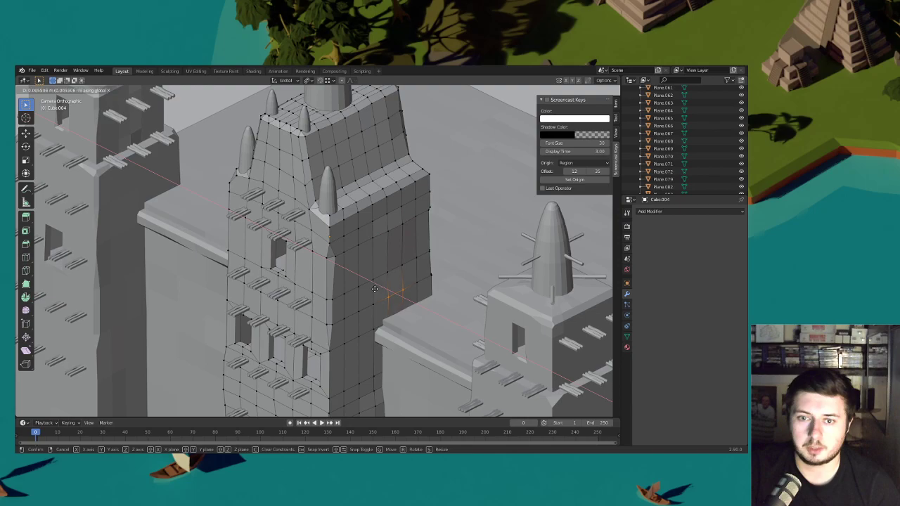
left_click(404, 295)
left_click(558, 89)
scroll(443, 210, "down", 4)
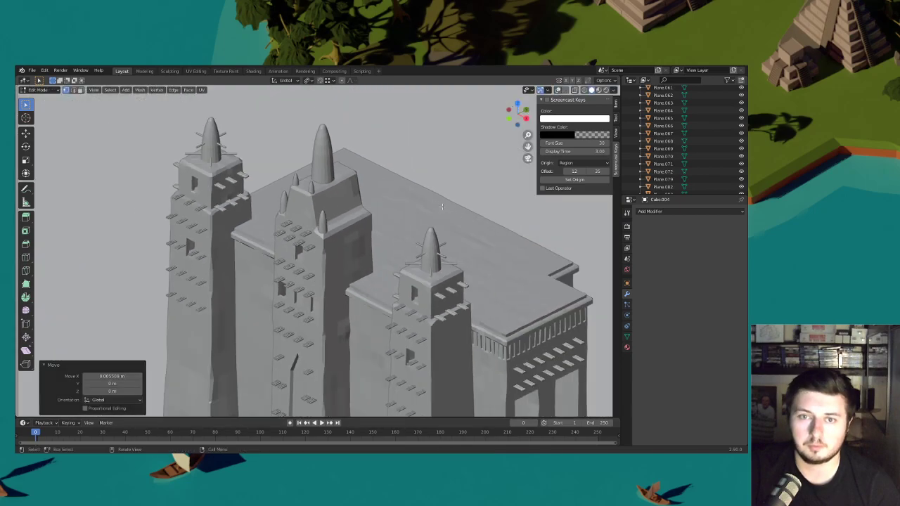
- Shift a vertex on the middle tower's upper side about 0.01 m along X with overlays shown, and hide them again
left_click(558, 90)
scroll(334, 178, "up", 3)
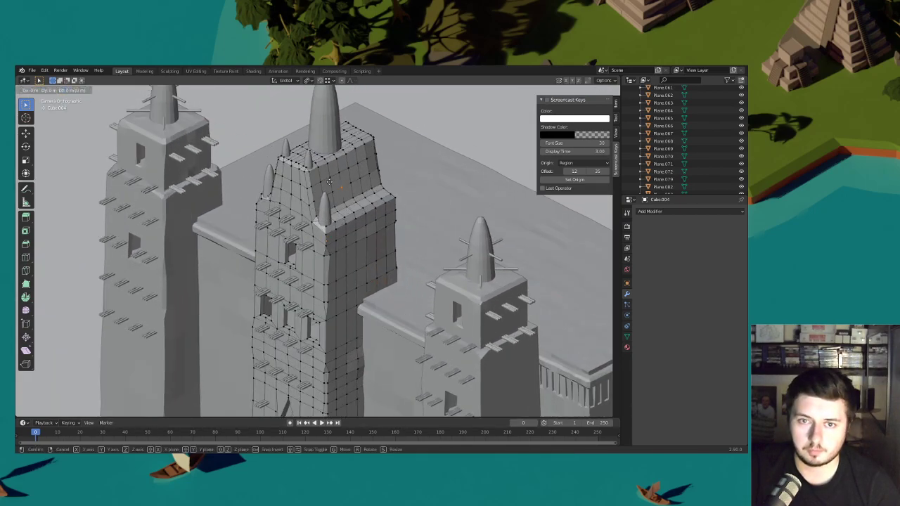
left_click(559, 91)
scroll(400, 209, "down", 5)
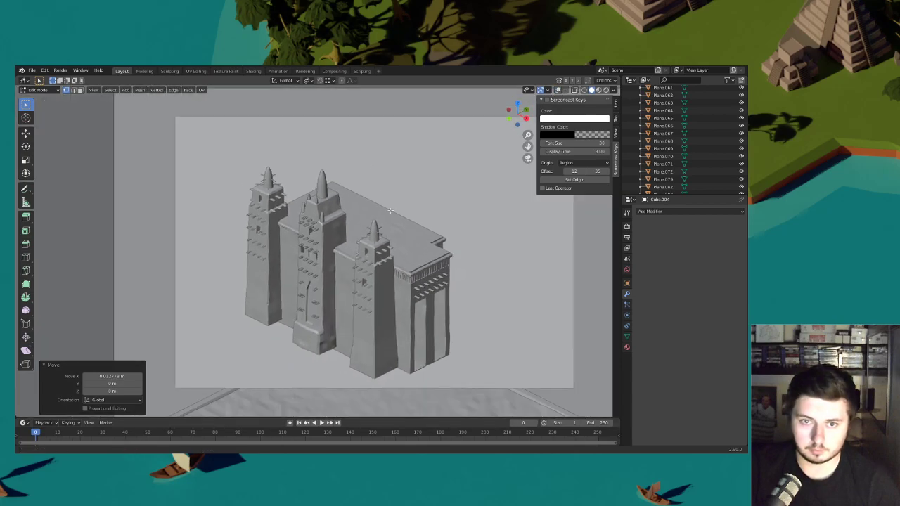
scroll(393, 215, "up", 2)
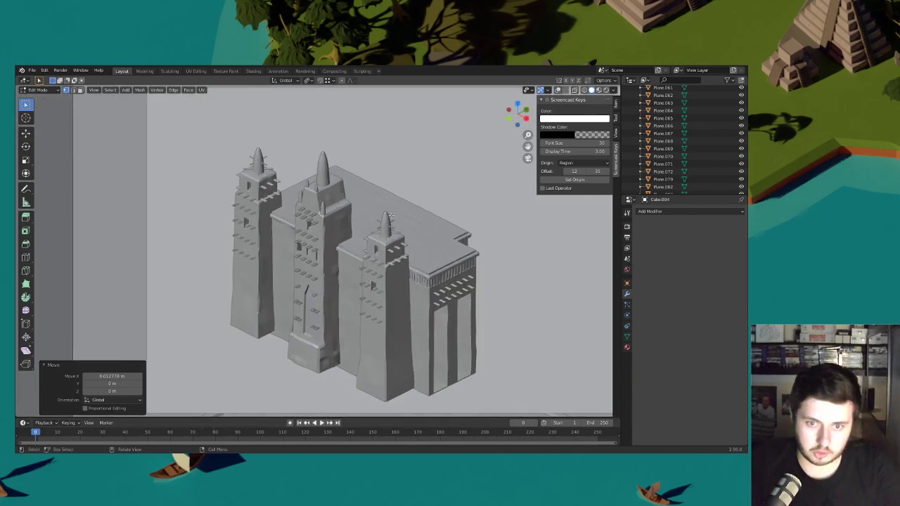
middle_click_drag(368, 262, 364, 186, "shift")
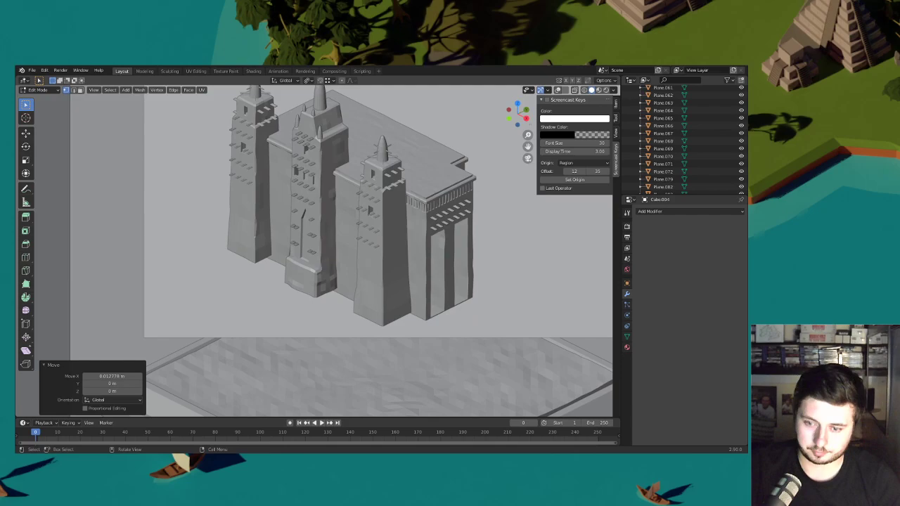
- Show the overlays and shift a vertex on the side face of the middle tower's base along X
left_click(560, 91)
scroll(310, 258, "up", 10)
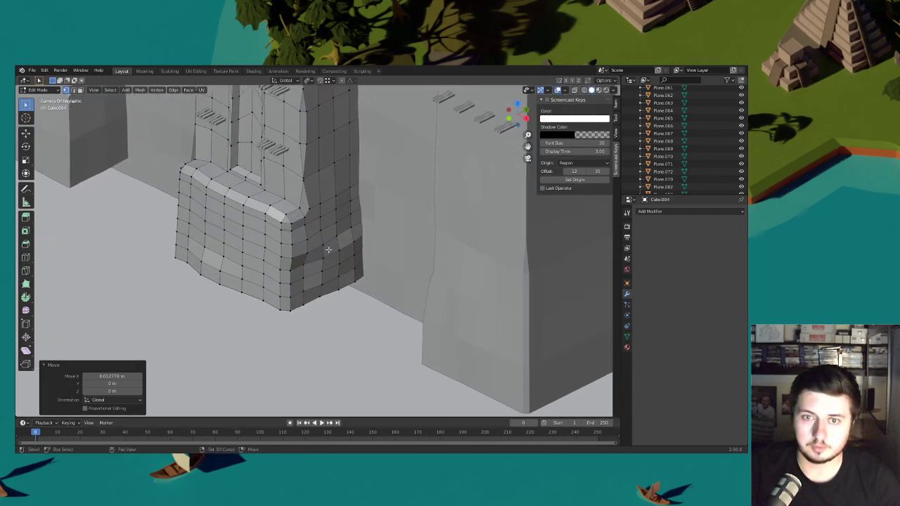
left_click(310, 259)
key("g")
key("x")
left_click(309, 247)
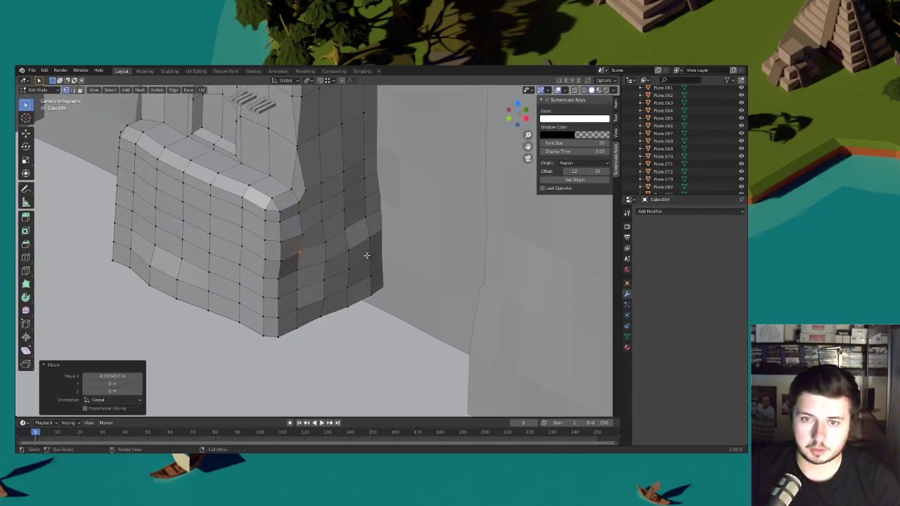
- Shift two more vertices on the side face of the middle tower's base along X and hide the overlays
left_click(349, 250)
key("g")
key("x")
left_click(345, 247)
left_click(325, 259)
key("g")
key("x")
left_click(322, 257)
left_click(559, 90)
scroll(417, 246, "down", 10)
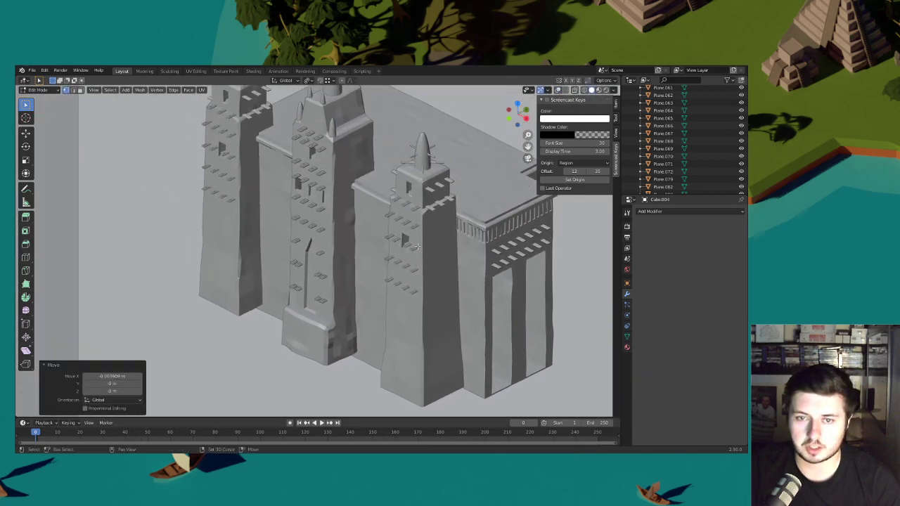
- Save the blend file
middle_click_drag(420, 148, 370, 198)
left_click(32, 70)
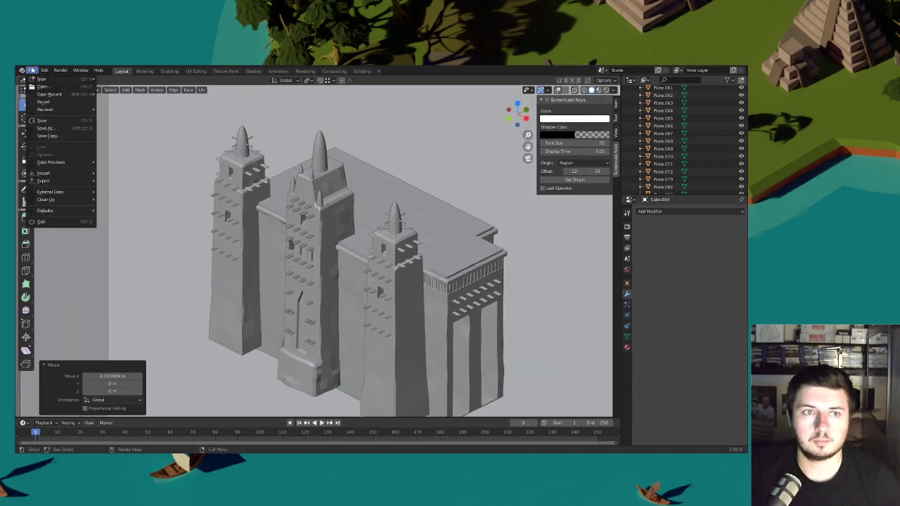
left_click(48, 121)
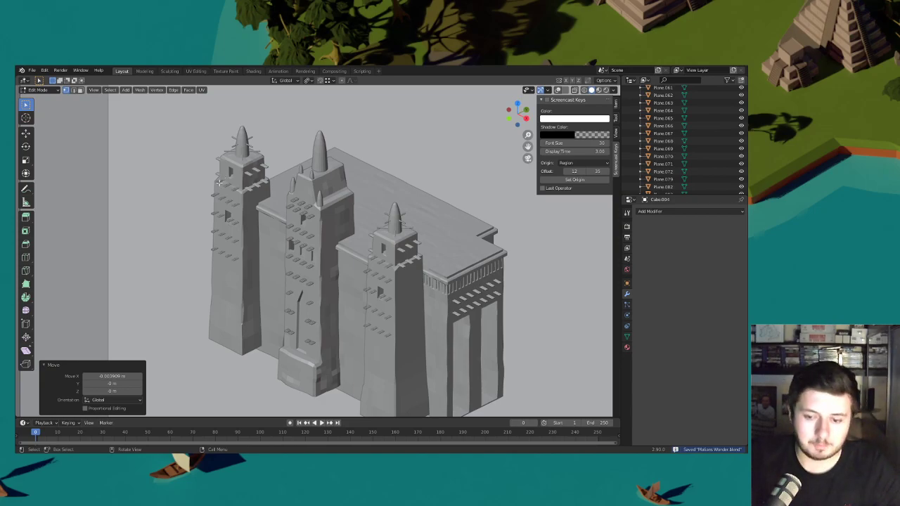
- Show the overlays, switch to material preview shading and examine the reference image's towers and spires
left_click(557, 90)
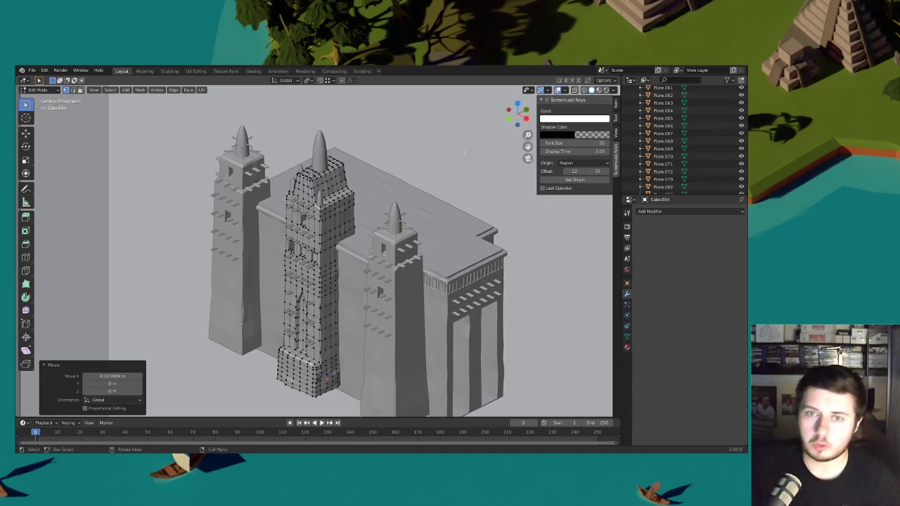
scroll(405, 199, "down", 4)
mouse_move(385, 191)
middle_mouse_down()
mouse_move(405, 198)
mouse_move(407, 185)
mouse_move(415, 190)
middle_mouse_up()
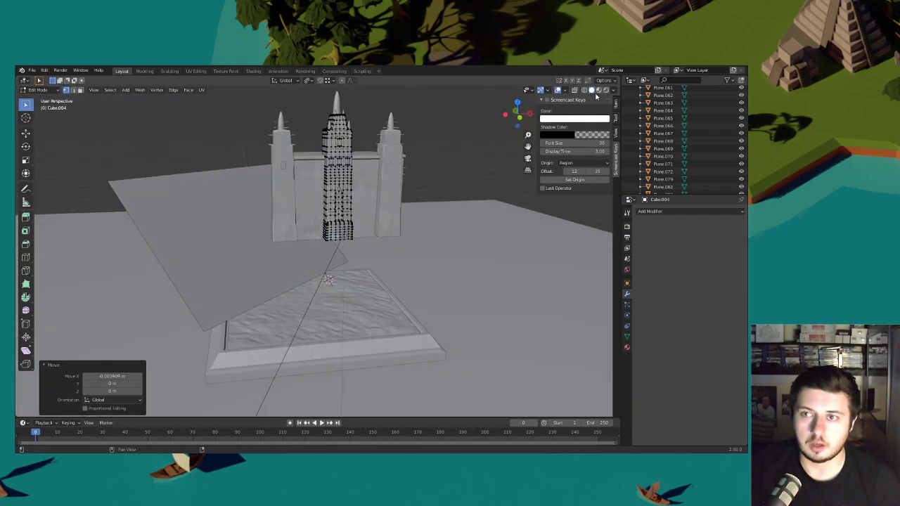
left_click(598, 90)
mouse_move(530, 121)
middle_mouse_down()
mouse_move(426, 140)
mouse_move(429, 193)
mouse_move(437, 196)
middle_mouse_up()
scroll(437, 197, "up", 6)
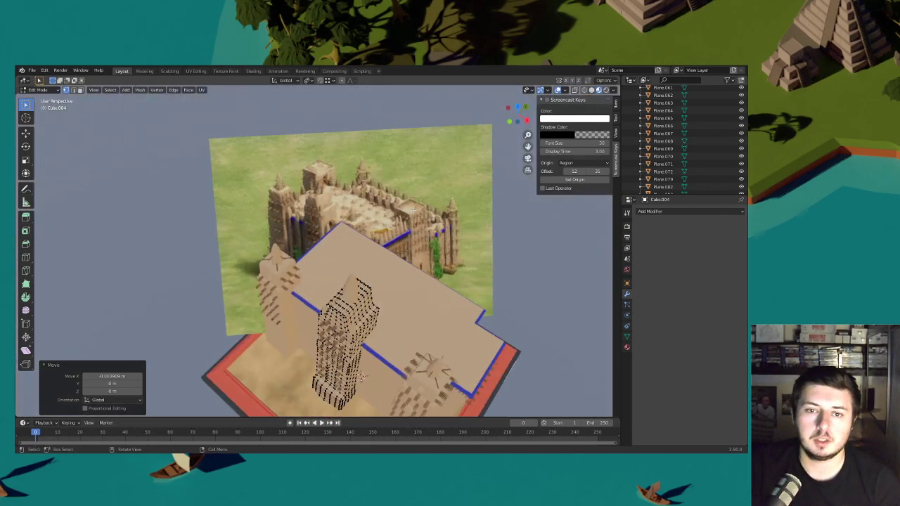
middle_click_drag(380, 176, 417, 218, "shift")
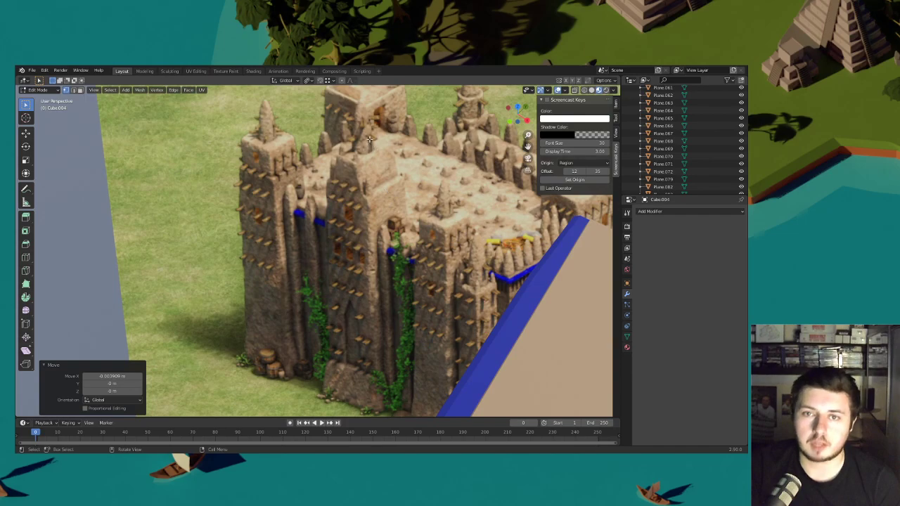
middle_click_drag(369, 140, 365, 142)
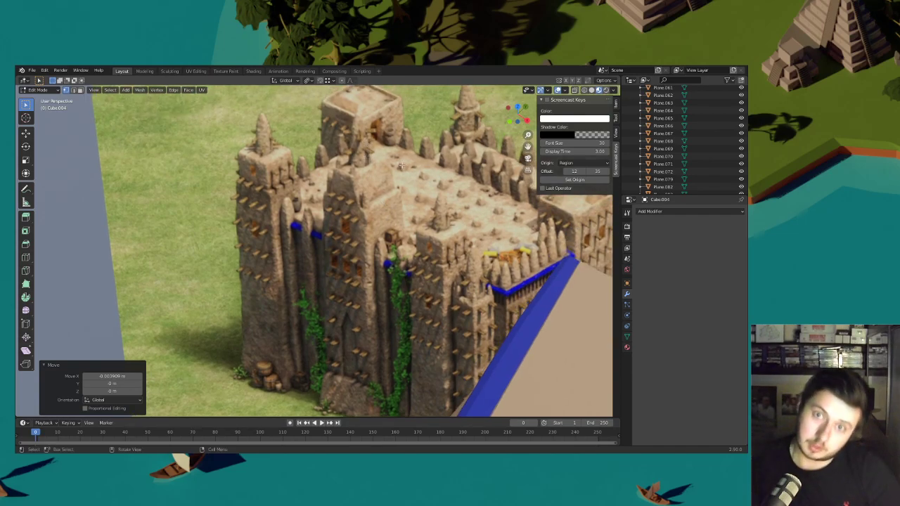
scroll(391, 153, "down", 5)
middle_click_drag(457, 281, 407, 262)
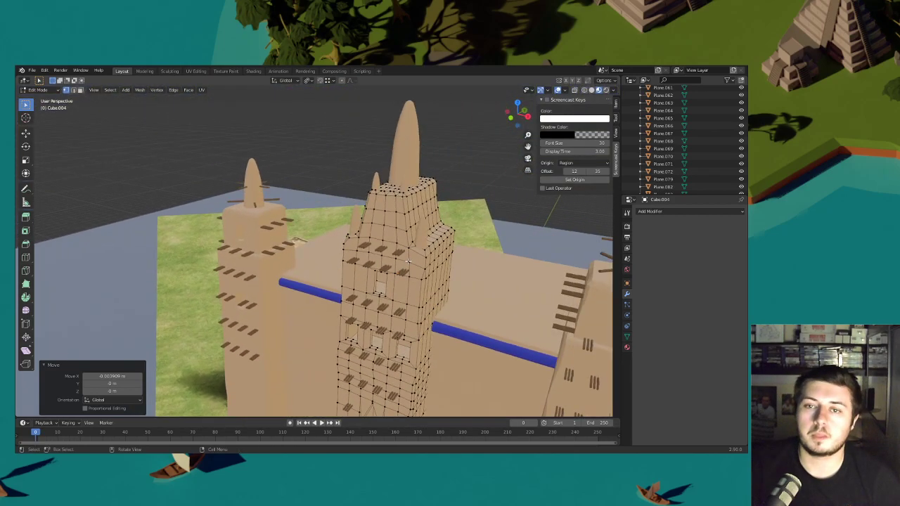
- Switch from editing the middle tower to editing the mesh of its wooden beams
left_click(40, 90)
left_click(40, 98)
middle_click_drag(309, 208, 379, 218)
left_click(473, 259)
left_click(40, 90)
left_click(41, 106)
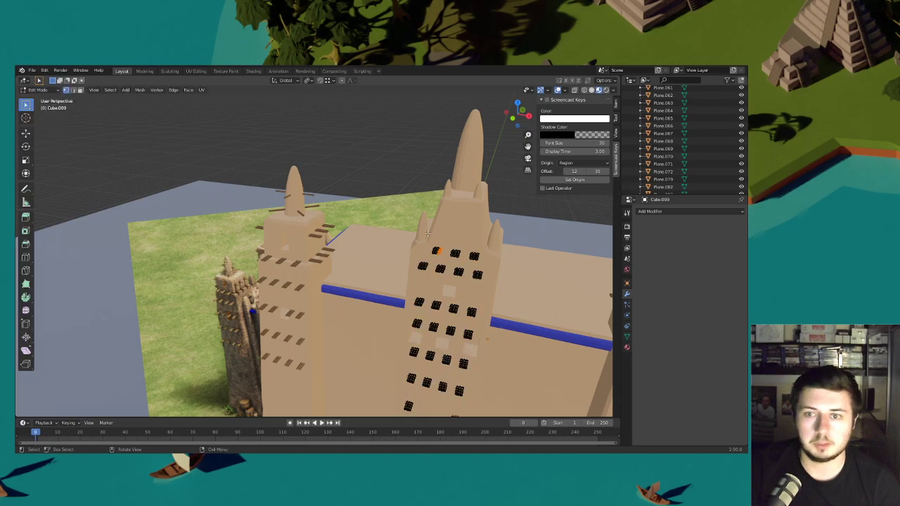
- Duplicate the middle beam cluster of the middle tower's uppermost row about 0.65 m up along Z to the main spire's foot
key("l")
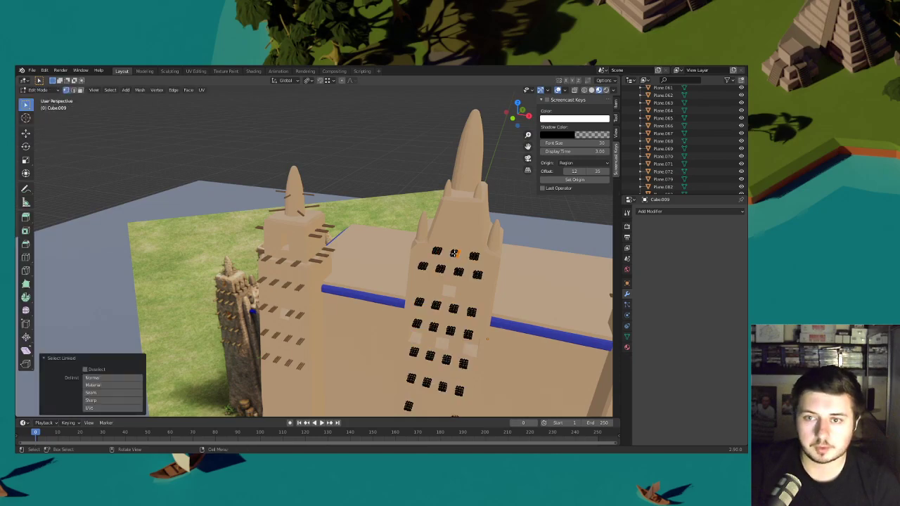
key("g")
key("y")
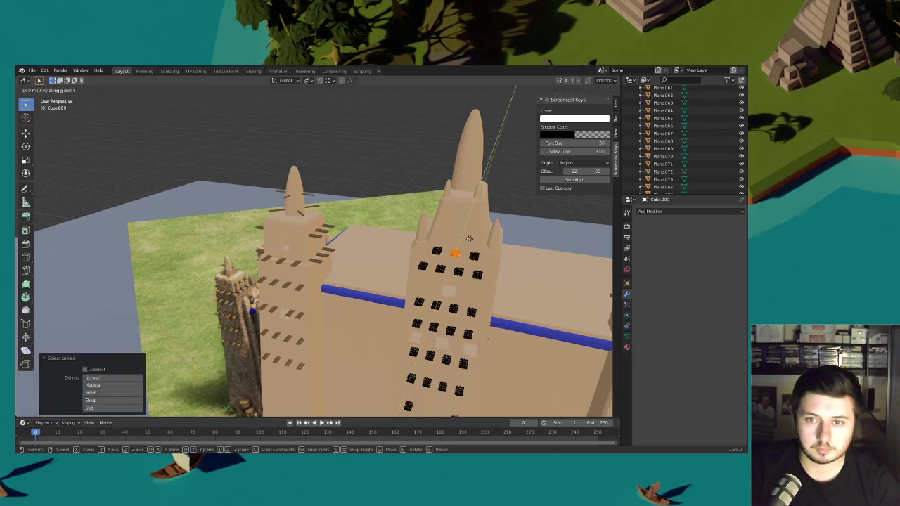
left_click(468, 239)
key("shift+d")
key("z")
left_click(472, 175)
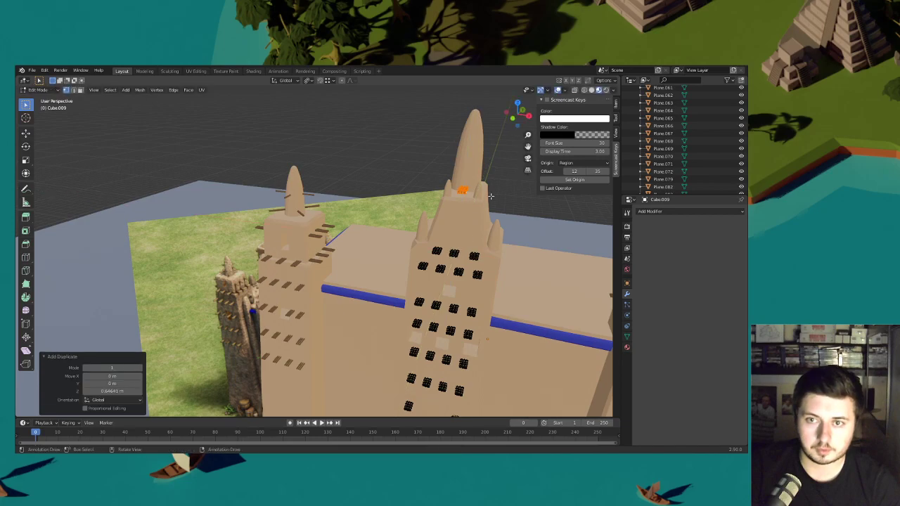
- Delete one beam from the copied cluster at the foot of the middle tower's main spire
middle_click_drag(472, 175, 368, 242)
scroll(369, 241, "up", 3)
key("alt+a")
key("l")
key("x")
left_click(354, 245)
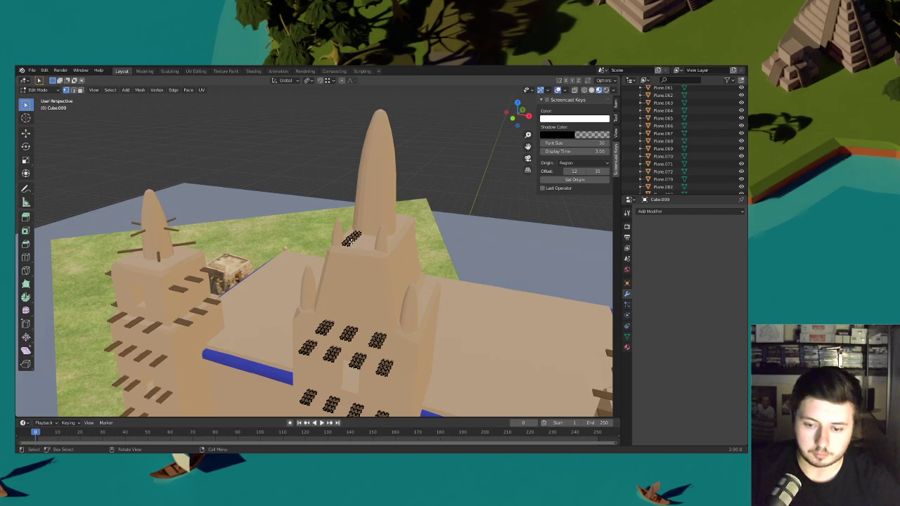
- Move the remaining copied beams about 0.43 m along Y into the main spire, checking from the camera view
key("l")
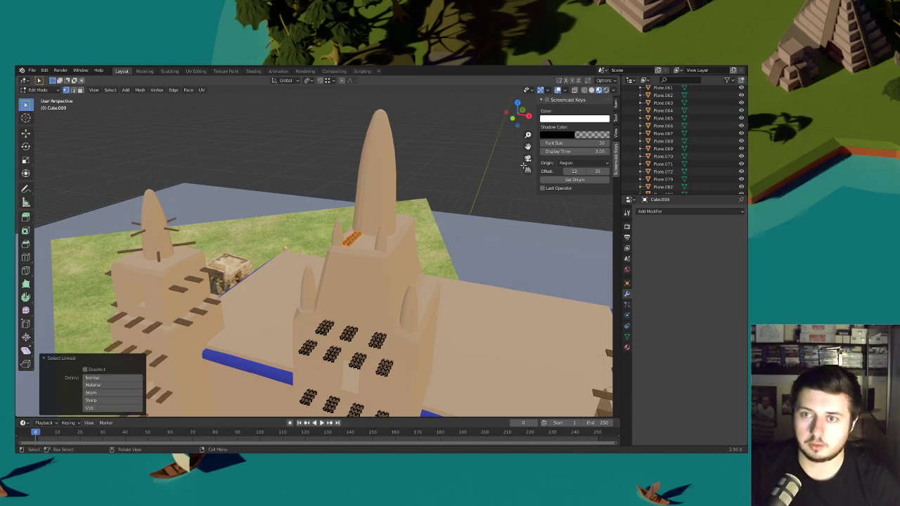
left_click(527, 158)
scroll(397, 140, "up", 4)
key("g")
key("y")
left_click(398, 126)
middle_click_drag(397, 126, 378, 195, "shift")
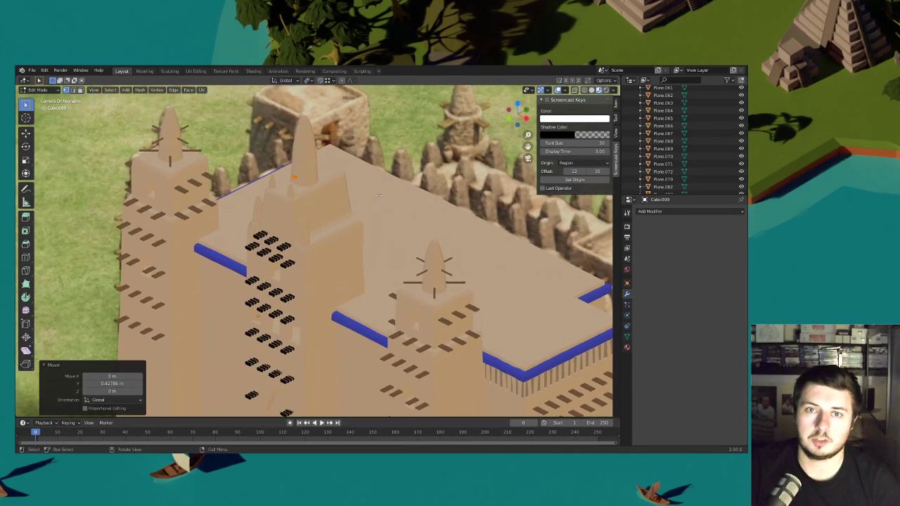
- Lengthen the spire beams along Y by a factor of about 1.9 and raise them about 0.44 m along Z
scroll(378, 196, "up", 2)
key("s")
key("y")
left_click(397, 174)
middle_click_drag(378, 109, 389, 198, "shift")
scroll(389, 197, "down", 2)
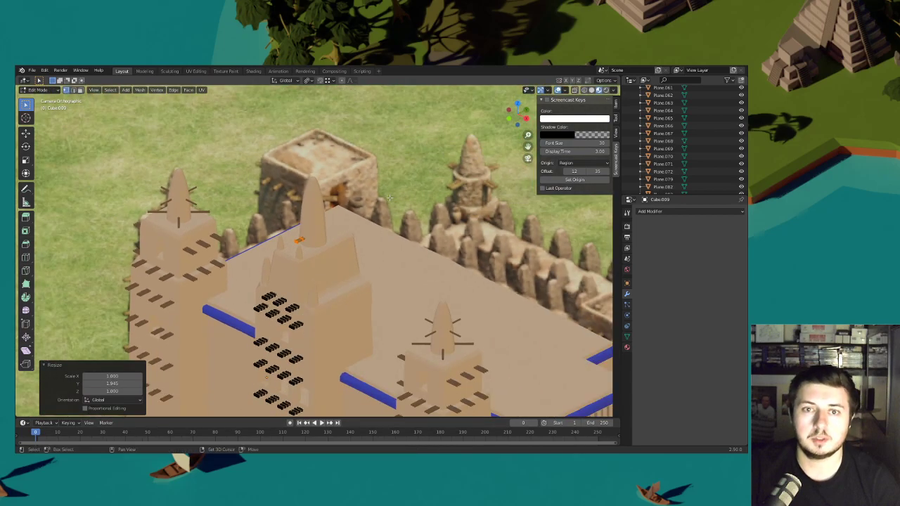
scroll(372, 224, "up", 2)
key("g")
key("z")
left_click(397, 152)
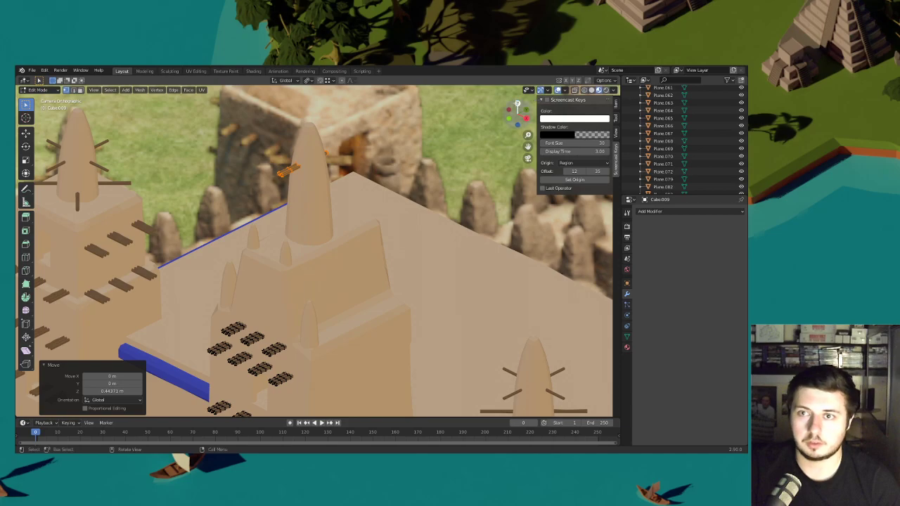
- Centre the beams on the spire in top view, locking Z, and scale them about 1.19 along Y
key("KP_7")
key("KP_Decimal")
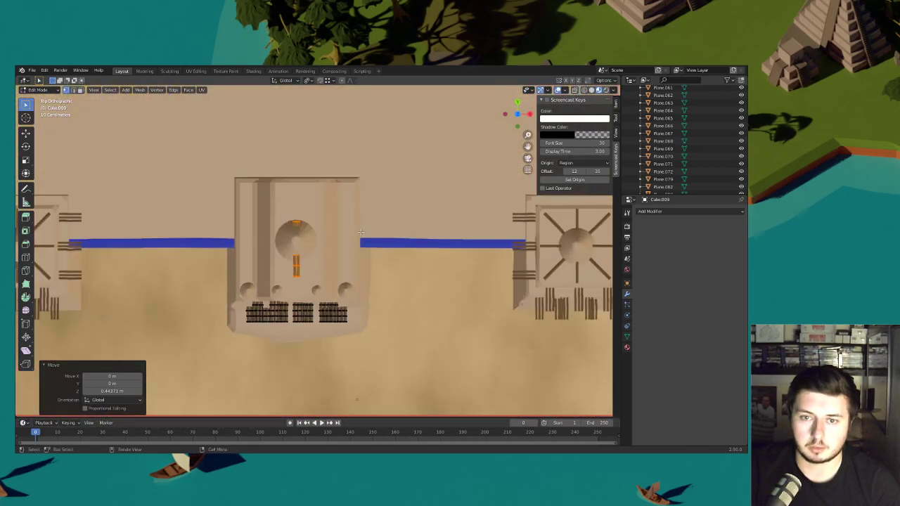
scroll(361, 232, "up", 4)
key("g")
key("z")
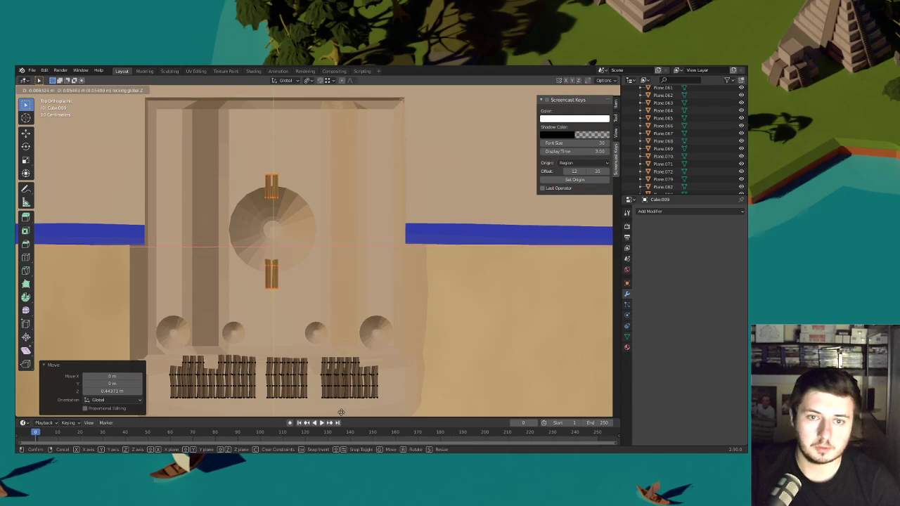
left_click(341, 404)
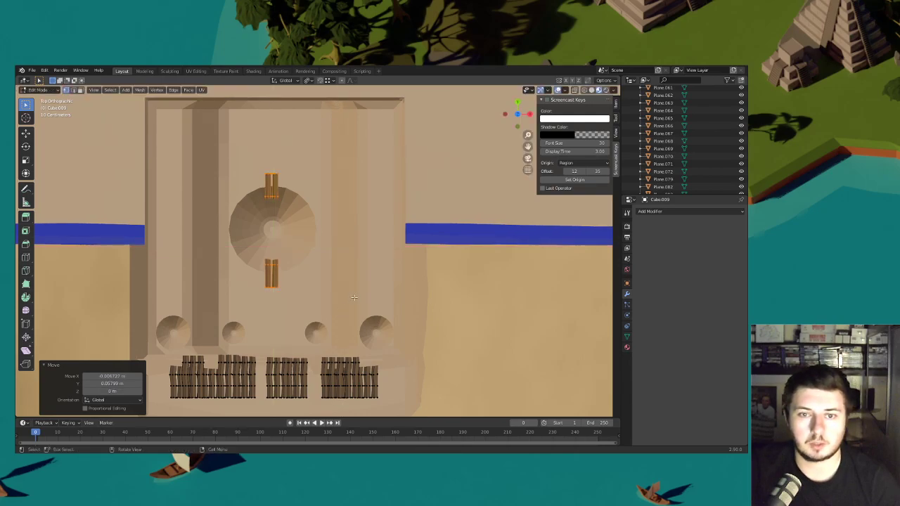
key("s")
key("y")
left_click(378, 288)
key("shift+d")
key("r")
key("4")
key("5")
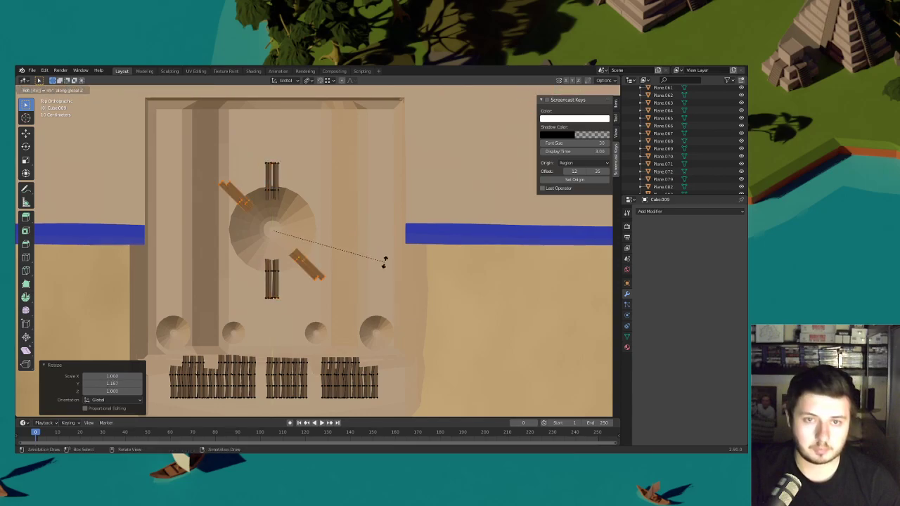
key("Return")
key("ctrl+z")
left_click(307, 80)
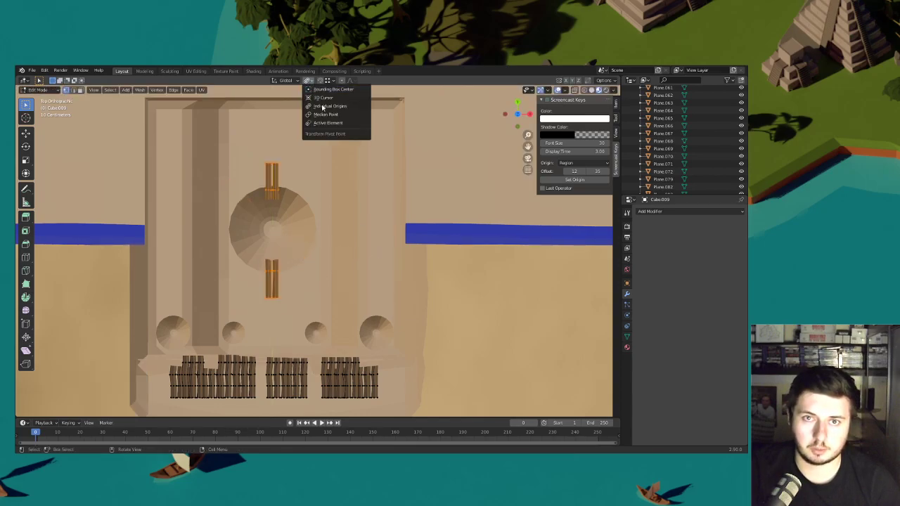
- Duplicate the spire beams and rotate the copy 90° about Z to form a cross
key("r")
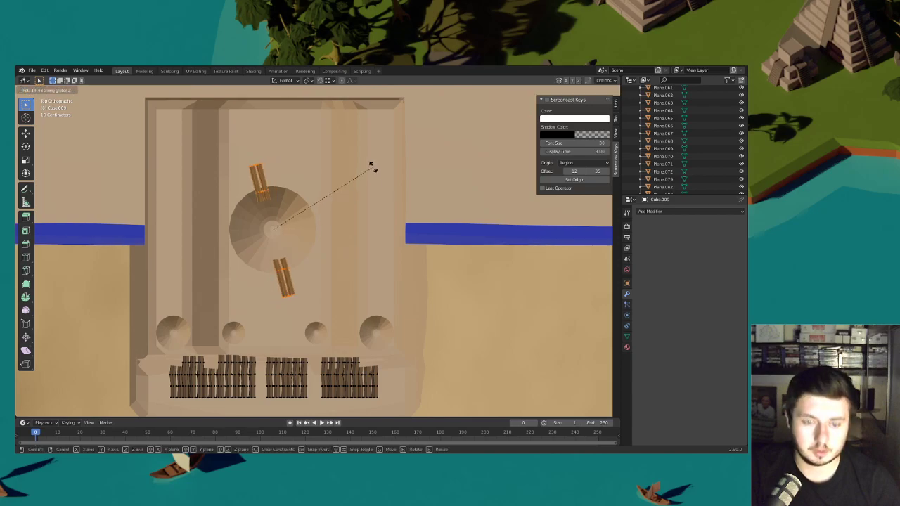
type("90")
key("Return")
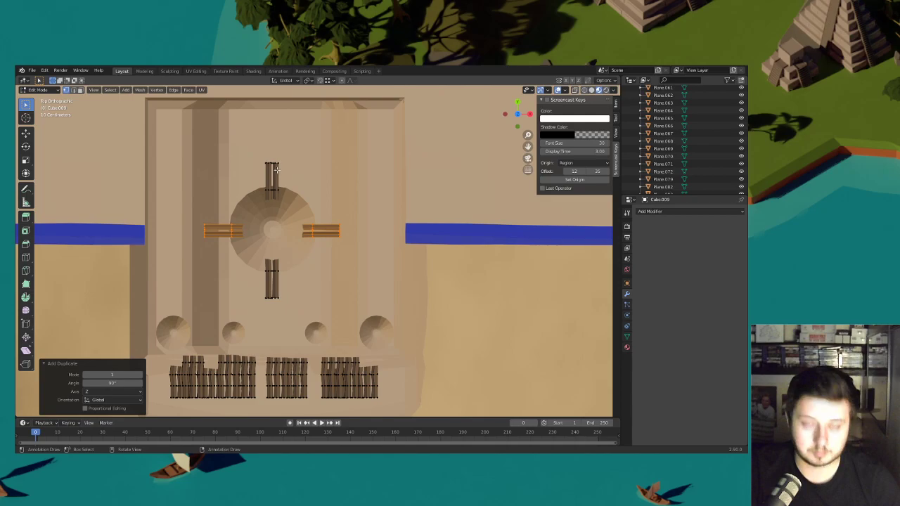
- Add the original beams to the selection and adjust the height of the whole cross on the spire along Z
key("l")
left_click(528, 158)
middle_click_drag(355, 217, 448, 249)
scroll(334, 217, "up", 8)
key("g")
key("z")
left_click(456, 252)
key("g")
key("z")
left_click(447, 251)
- Place a duplicate of the beam cross higher on the spire along Z and rotate it 45° about Z
key("g")
key("z")
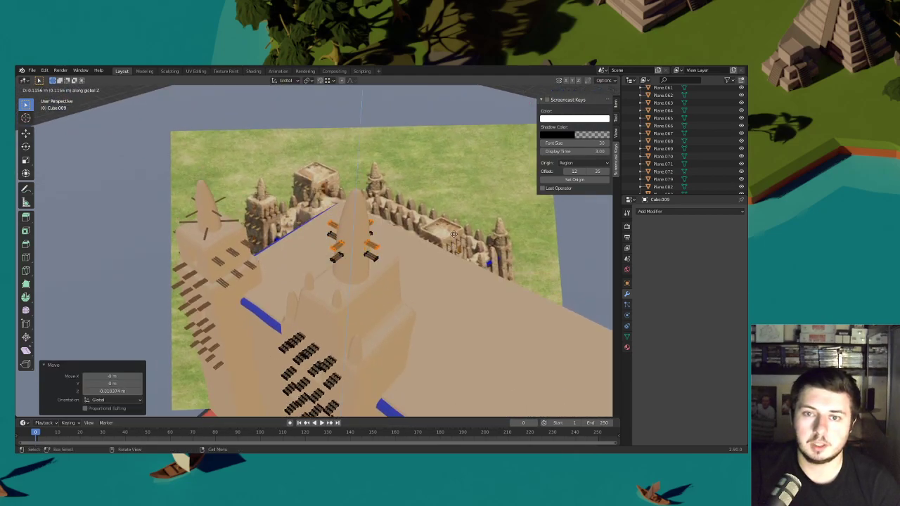
left_click(454, 229)
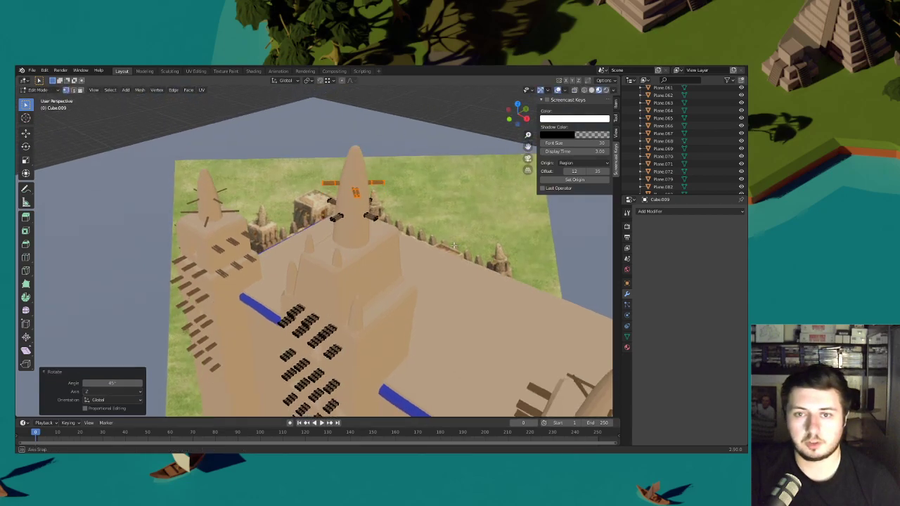
middle_click_drag(454, 245, 454, 232)
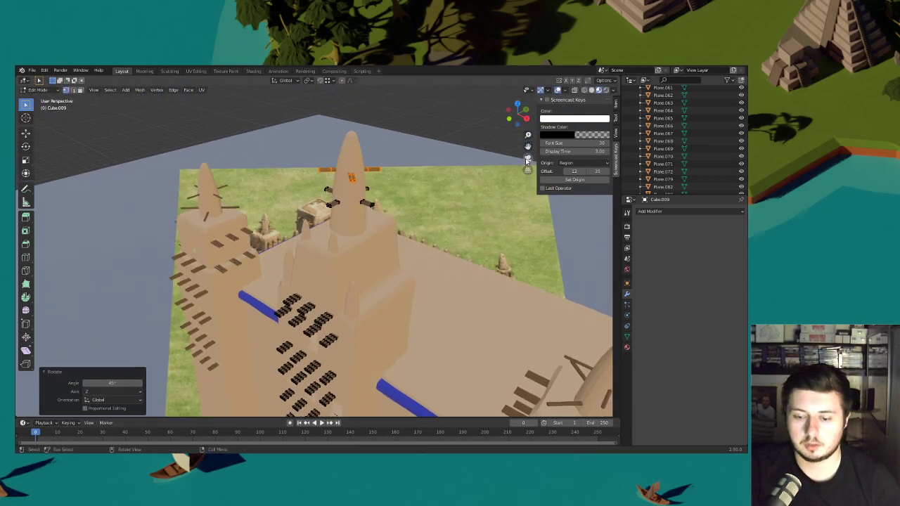
- Fine-tune the upper beam cross's height on the spire along Z from the camera view
left_click(527, 159)
key("g")
key("z")
left_click(417, 200)
scroll(417, 202, "down", 2)
middle_click_drag(418, 202, 420, 226, "shift")
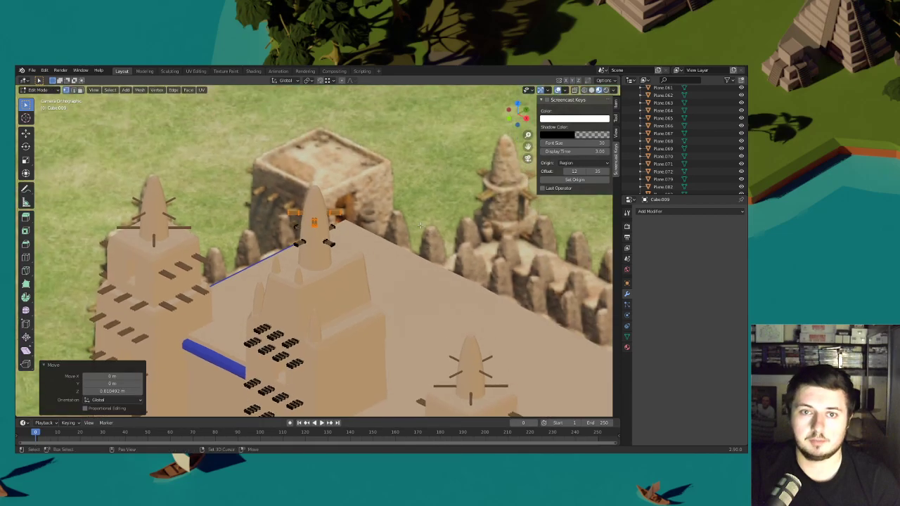
- Scale the spire's upper beam cross horizontally without changing its height, then finish editing the beams
key("s")
key("shift+z")
left_click(385, 222)
key("alt+a")
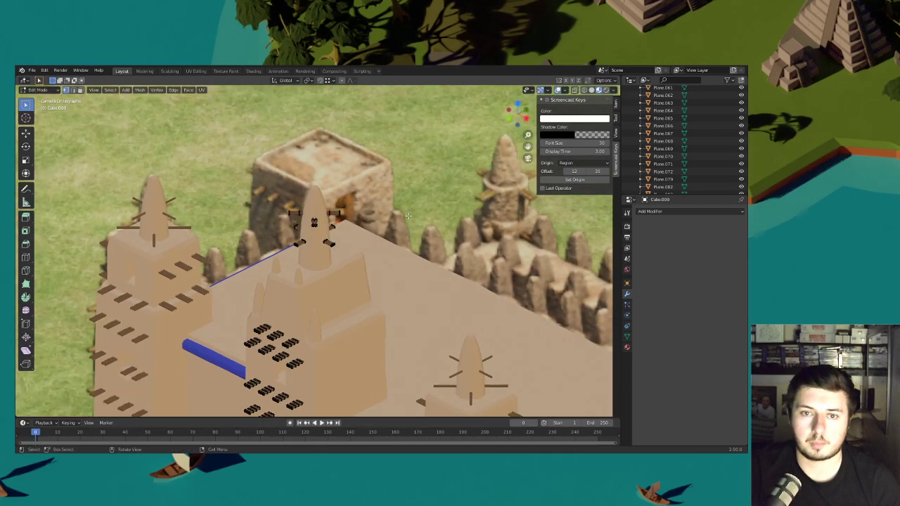
scroll(385, 222, "down", 3)
middle_click_drag(385, 222, 390, 178, "shift")
left_click(41, 90)
left_click(41, 99)
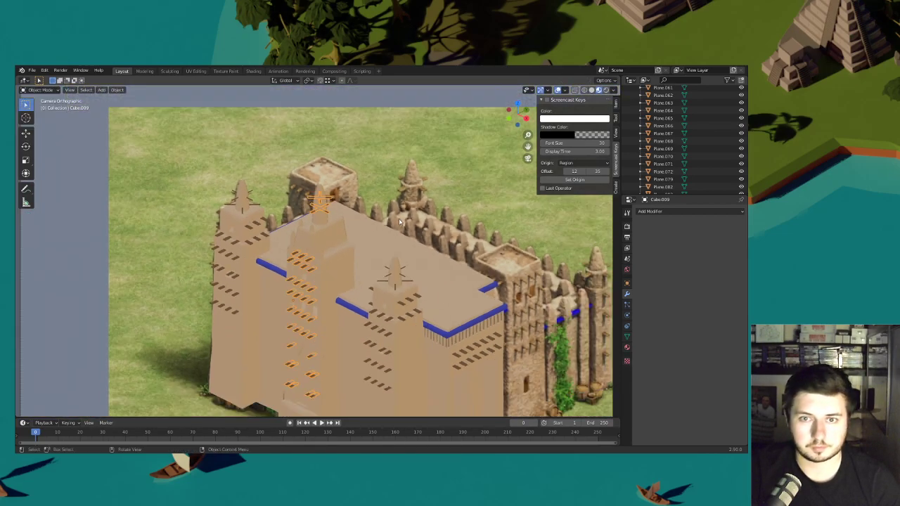
- Return to the camera view and save the project file
key("KP_0")
left_click(31, 70)
left_click(44, 117)
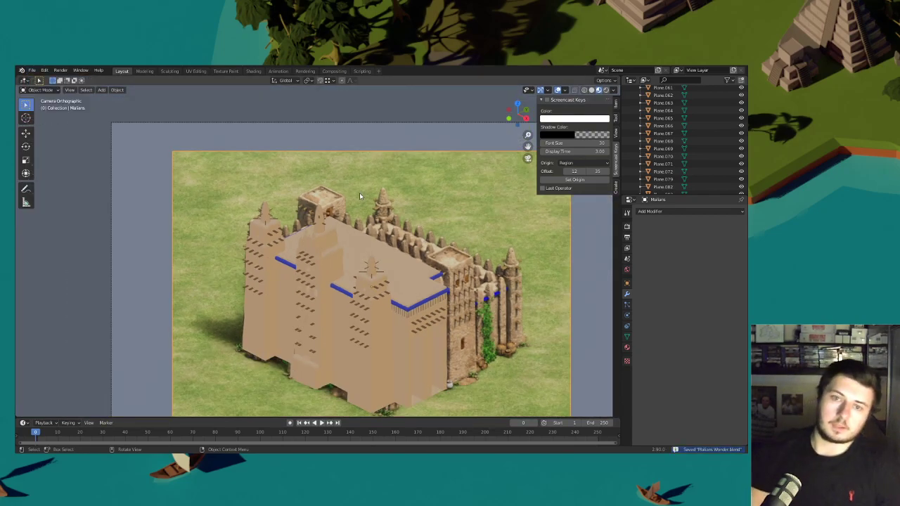
- Examine the reference image and the current model from several angles, focusing on the square tower beside the gateway
middle_click_drag(335, 183, 338, 270)
middle_click_drag(379, 293, 344, 254)
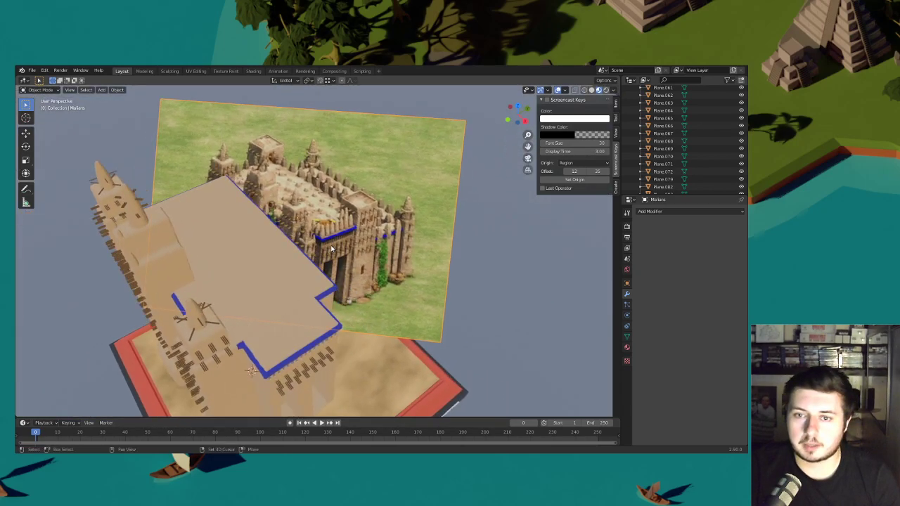
scroll(354, 255, "up", 3)
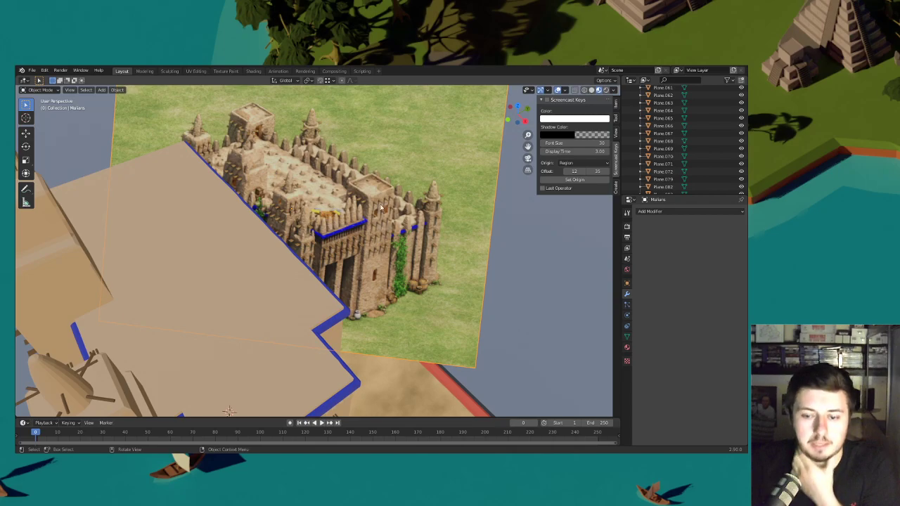
scroll(379, 224, "down", 3)
middle_click_drag(379, 224, 336, 263)
scroll(336, 263, "up", 2)
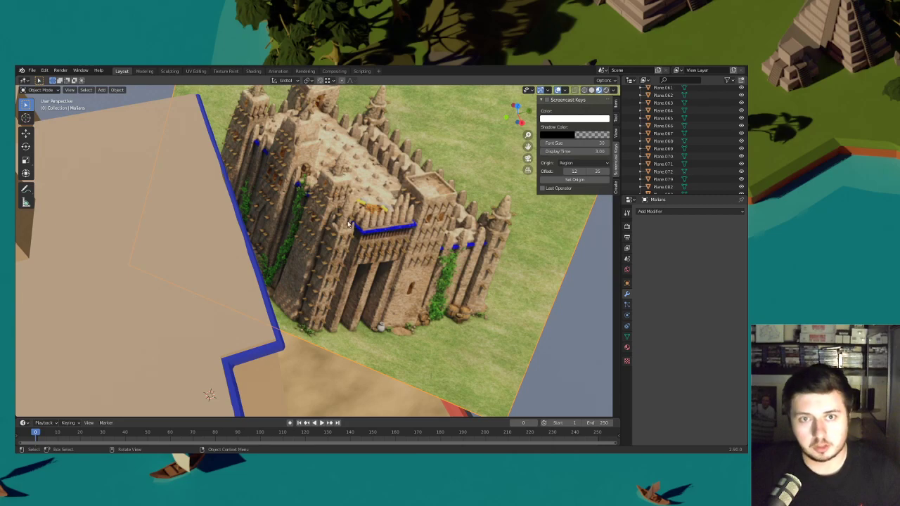
scroll(344, 230, "down", 3)
middle_click_drag(299, 249, 346, 215)
scroll(333, 239, "down", 2)
middle_click_drag(346, 215, 302, 218)
left_click(222, 231)
left_click(23, 90)
left_click(39, 106)
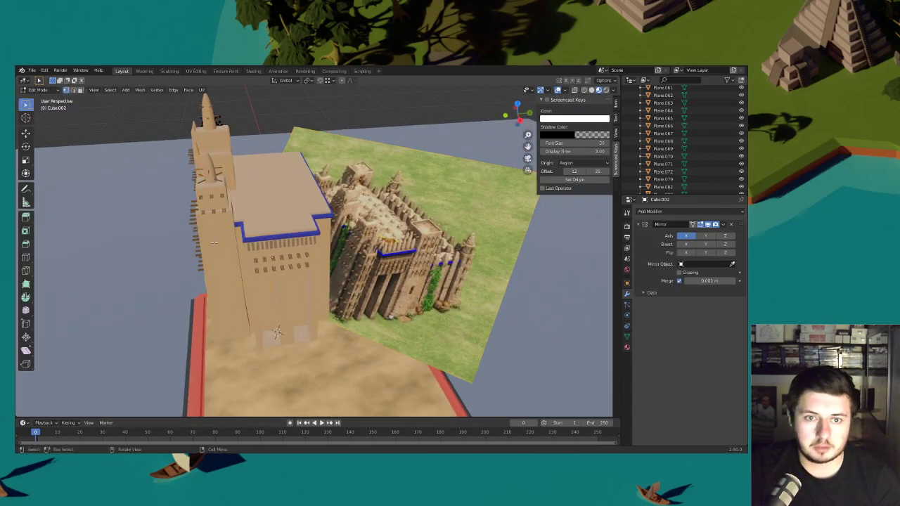
middle_click_drag(545, 105, 416, 170)
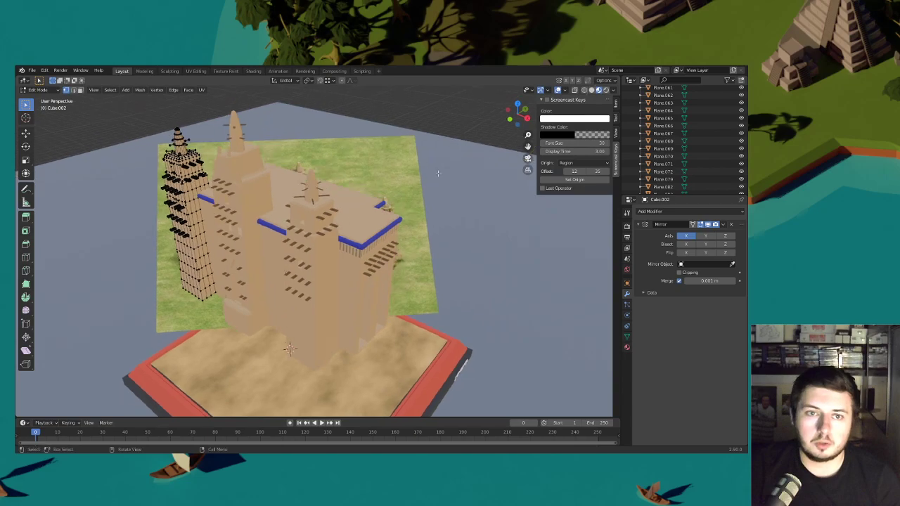
mouse_move(293, 156)
middle_mouse_down()
mouse_move(321, 164)
mouse_move(292, 161)
middle_mouse_up()
left_click(36, 90)
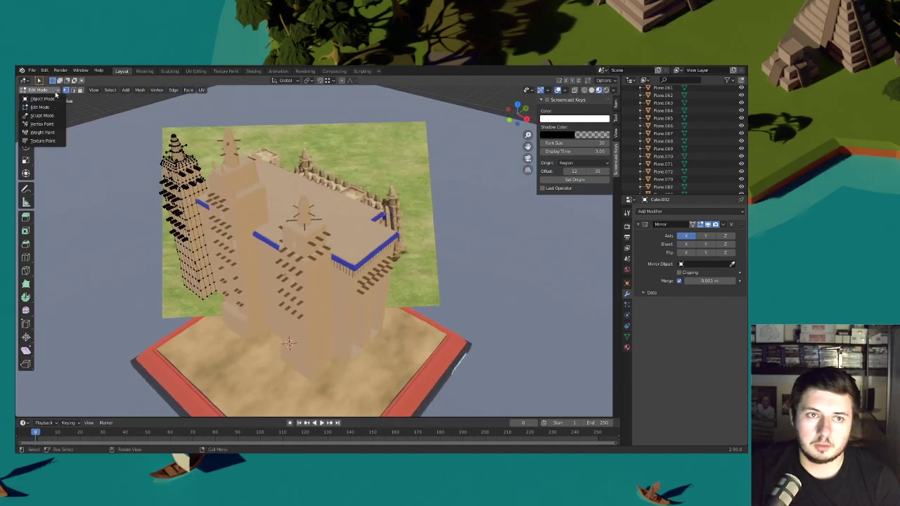
left_click(39, 97)
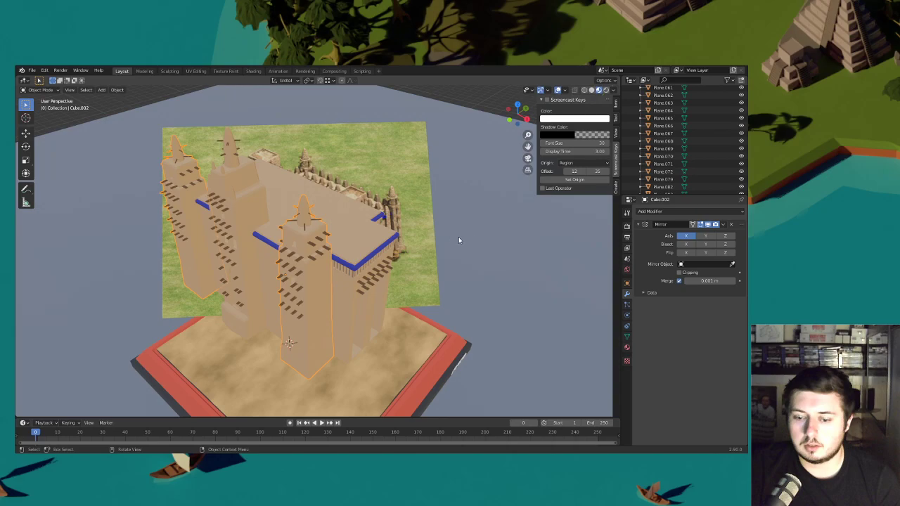
left_click(355, 219)
mouse_move(432, 223)
middle_mouse_down()
mouse_move(416, 229)
mouse_move(430, 236)
middle_mouse_up()
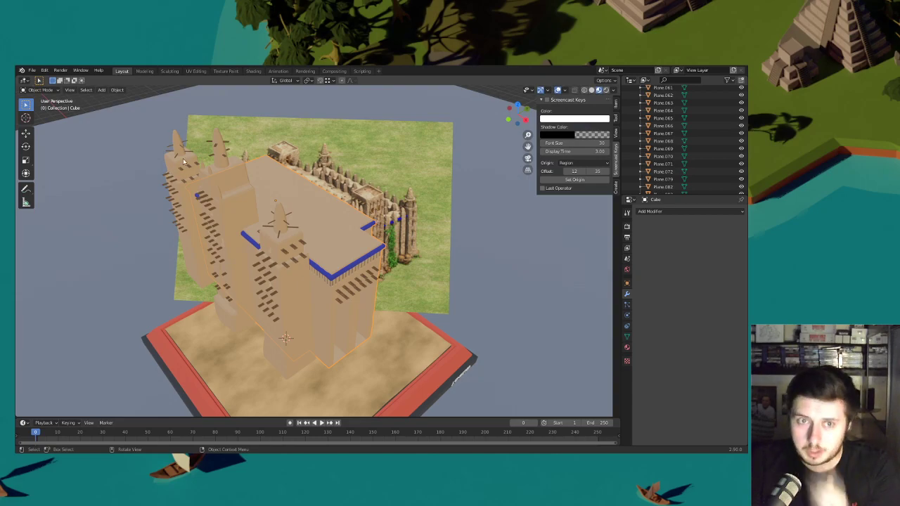
- Duplicate the whole corner tower inside its mesh and move the copy horizontally beyond the main building
left_click(183, 163)
left_click(39, 90)
left_click(42, 106)
middle_click_drag(449, 141, 543, 71)
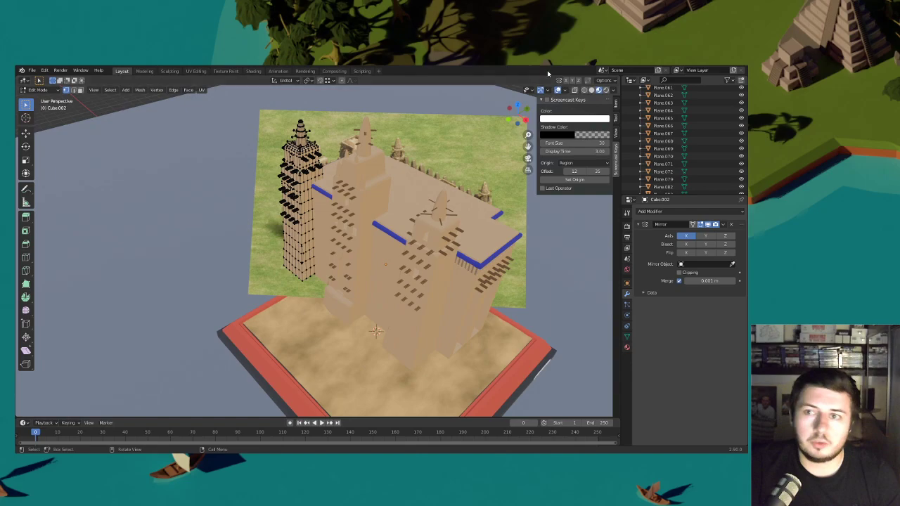
left_click(575, 90)
left_click_drag(217, 288, 357, 120)
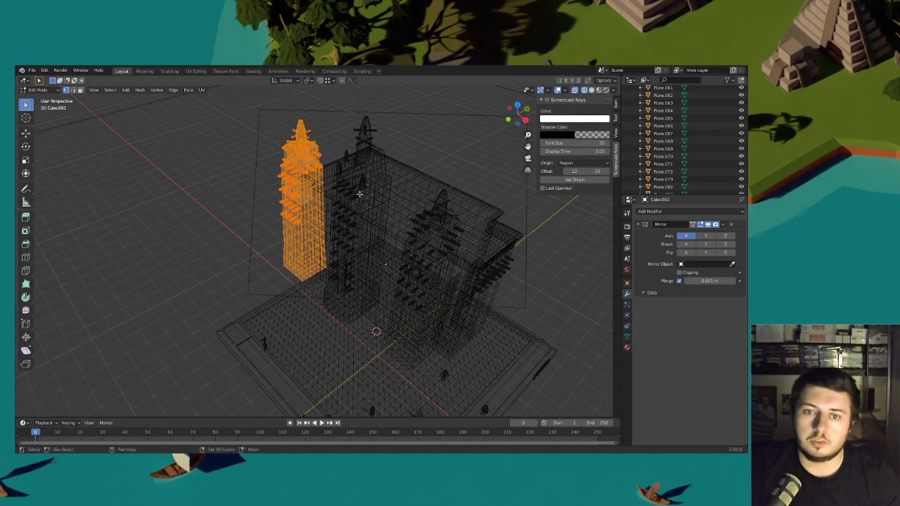
middle_click_drag(357, 193, 394, 211)
key("g")
key("shift+z")
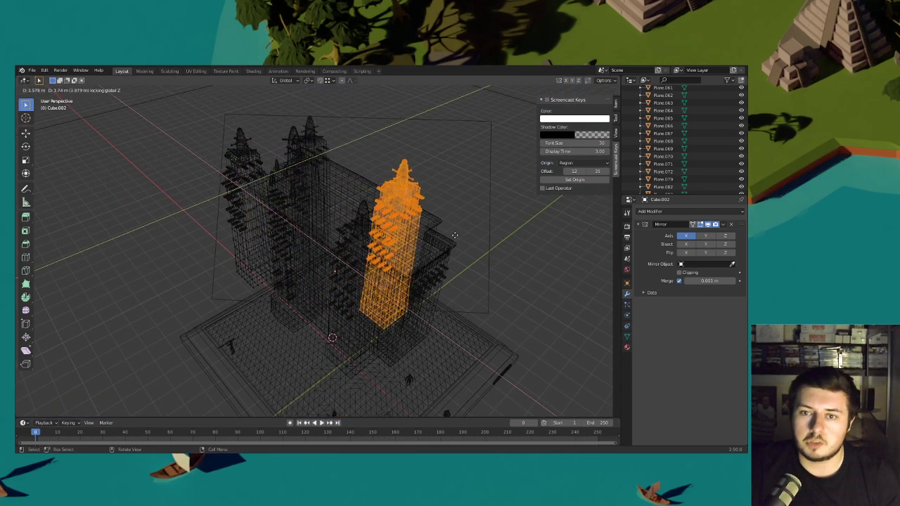
left_click(492, 239)
- Restore material-preview shading and move the duplicated tower horizontally farther out, about 0.27 m in X and 3.5 m in Y
middle_click_drag(492, 239, 434, 247)
left_click(591, 90)
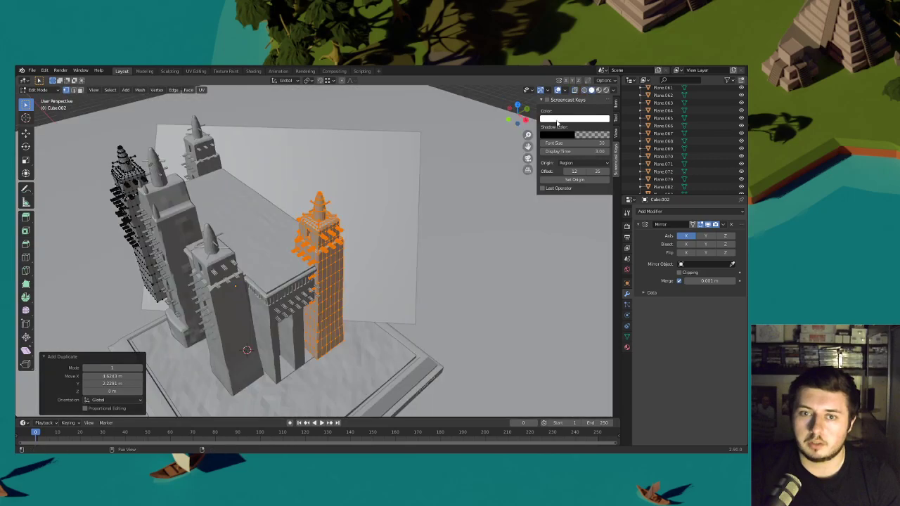
left_click(599, 90)
mouse_move(445, 210)
middle_mouse_down()
mouse_move(470, 179)
mouse_move(501, 177)
mouse_move(490, 196)
mouse_move(397, 245)
mouse_move(401, 253)
middle_mouse_up()
key("g")
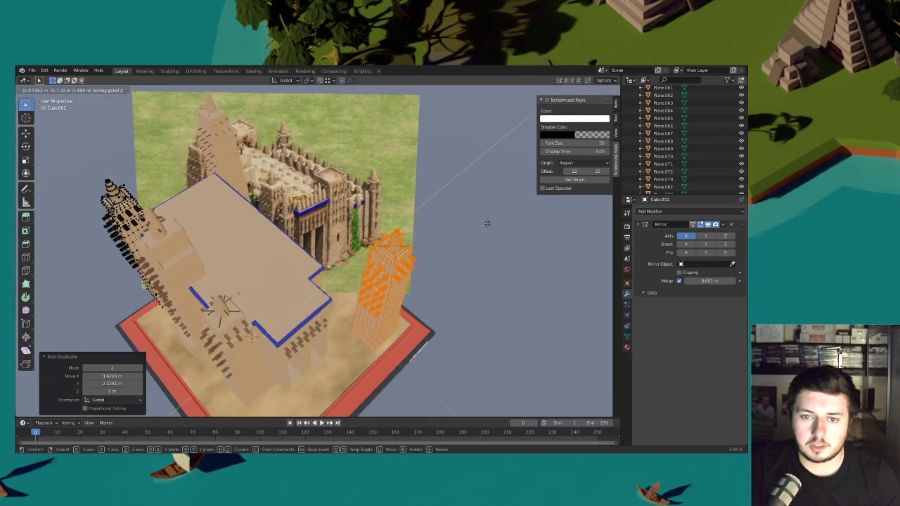
left_click(520, 175)
- Add a cube to the tower mesh, move it horizontally to the building's side and raise it about 4.33 m along Z
key("shift+a")
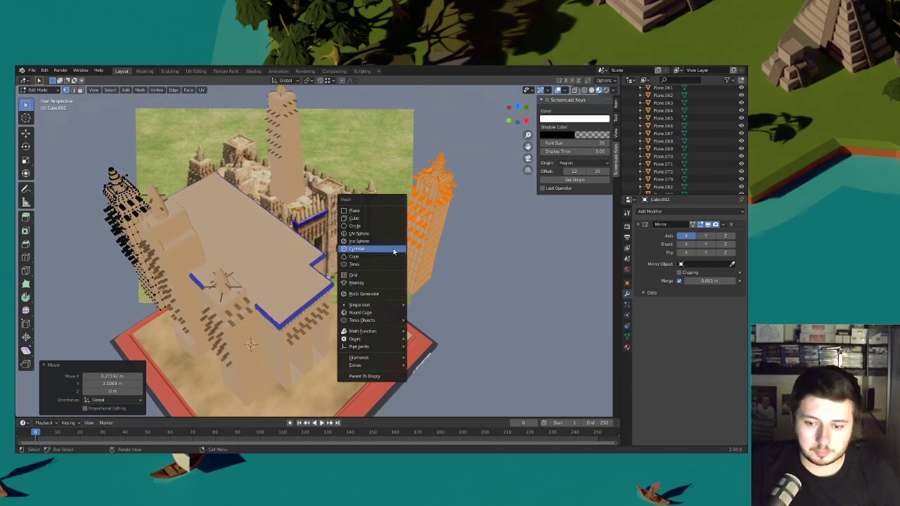
left_click(380, 233)
key("g")
key("shift+z")
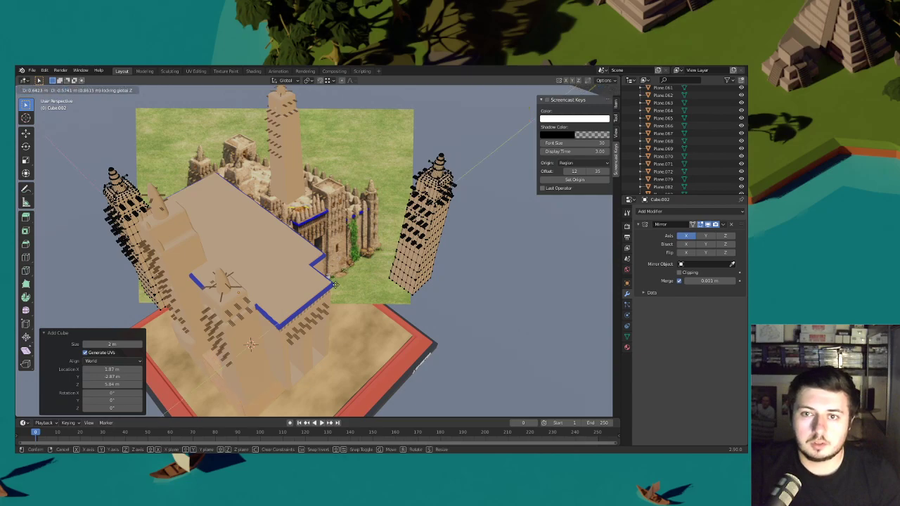
left_click(414, 258)
key("g")
key("z")
left_click(360, 292)
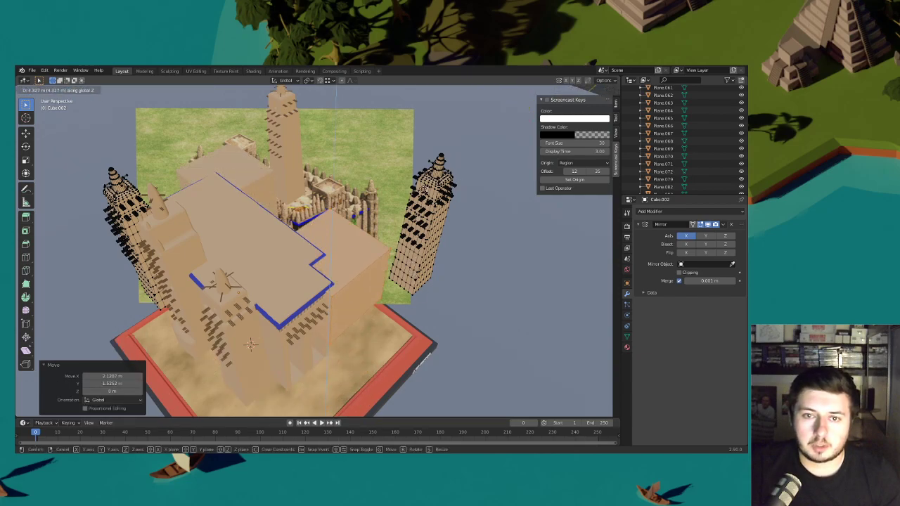
- Scale the cube down in the camera view to match the square tower in the reference image
key("Tab")
left_click(527, 157)
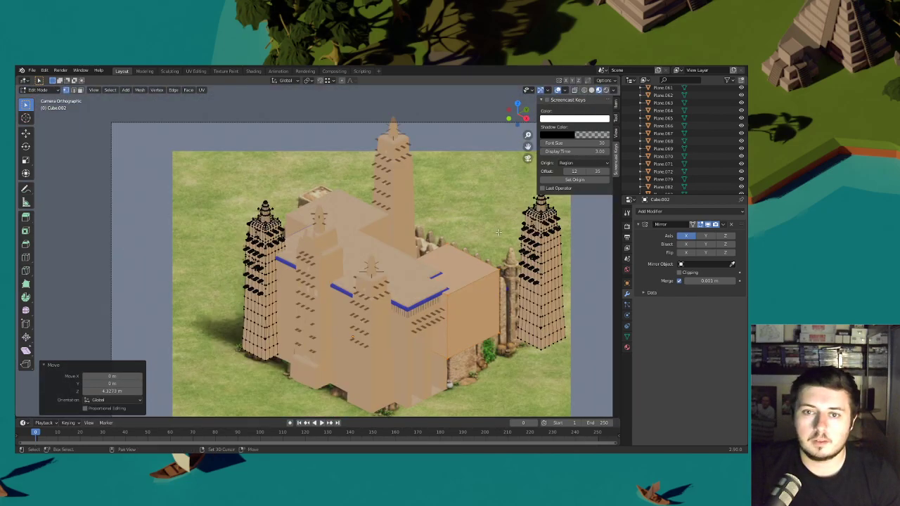
scroll(364, 242, "up", 5)
key("s")
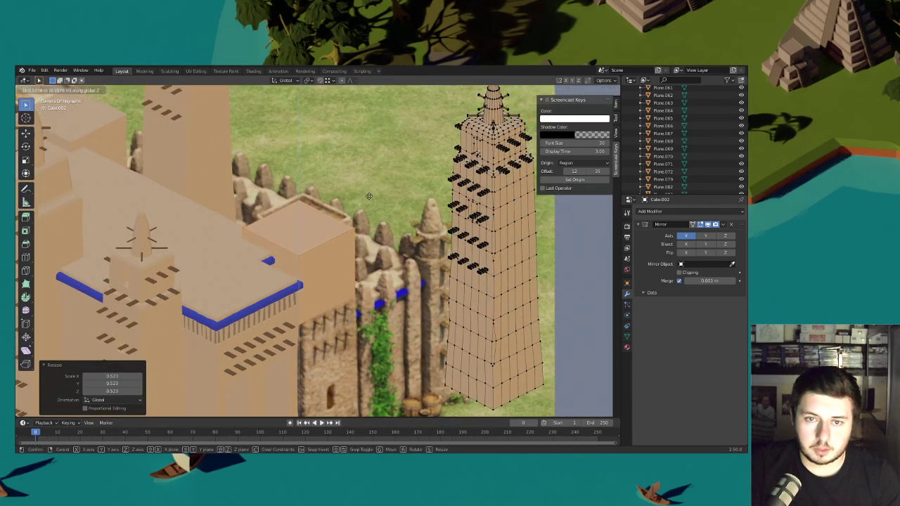
left_click(420, 217)
- Align the cube with the reference's square tower top by moving it along Y and Z, then clear the selection
key("g")
key("x")
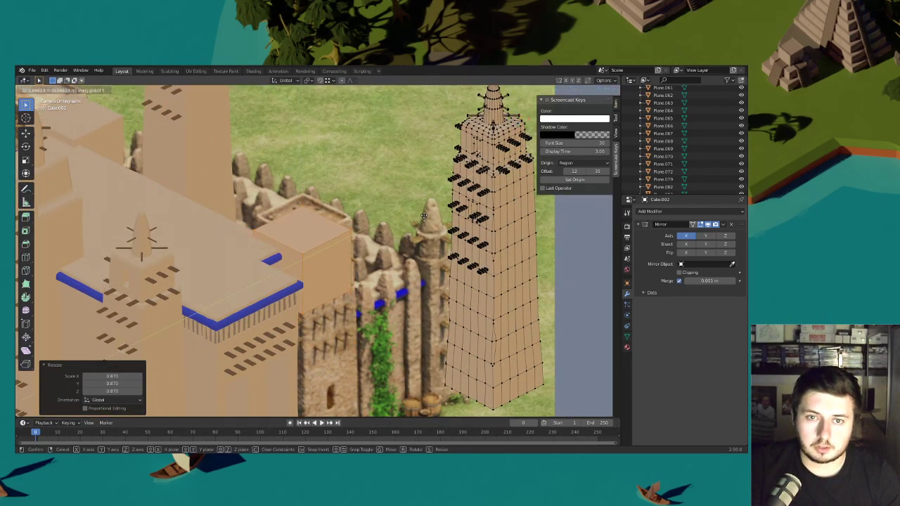
left_click(424, 212)
key("g")
key("z")
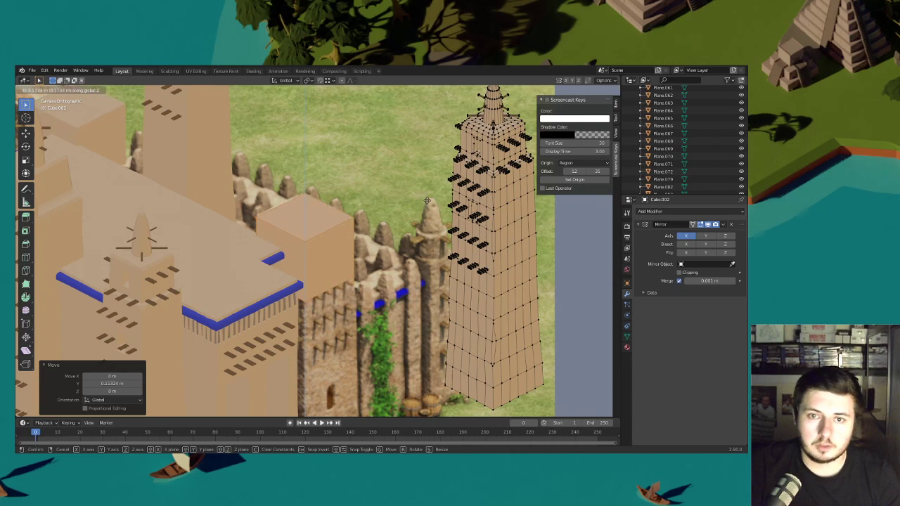
left_click(427, 199)
key("alt+a")
- Select the whole cube and reposition it horizontally and along Z against the reference's square tower in the camera view
middle_click_drag(309, 296, 343, 251)
scroll(295, 243, "up", 2)
scroll(327, 266, "up", 5)
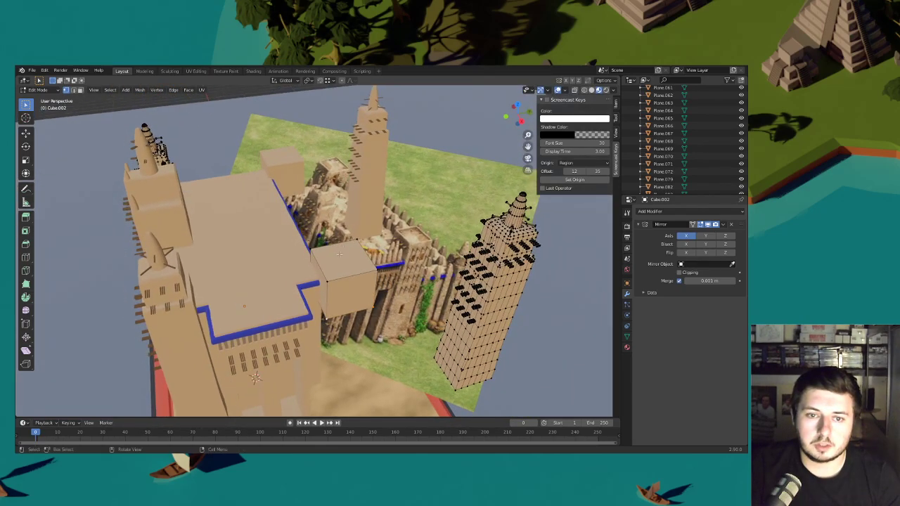
key("l")
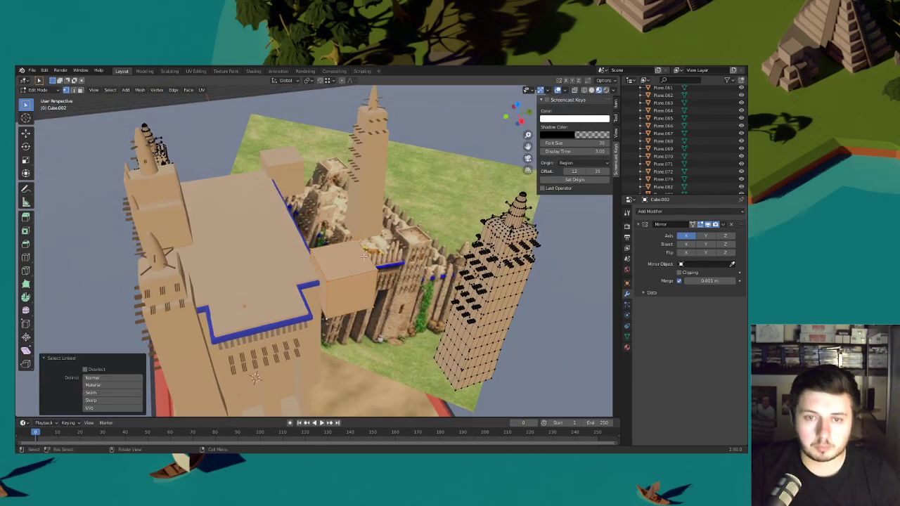
left_click(528, 159)
scroll(443, 200, "up", 1)
key("g")
key("shift+z")
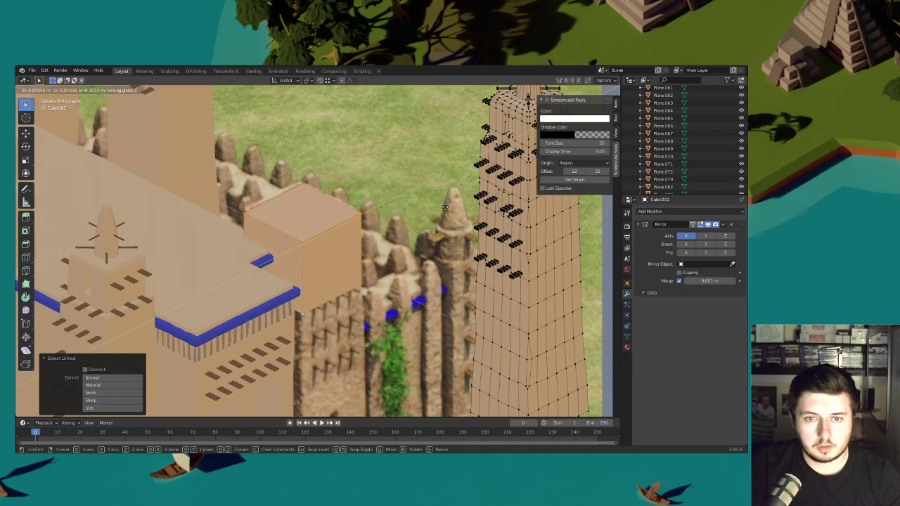
left_click(445, 221)
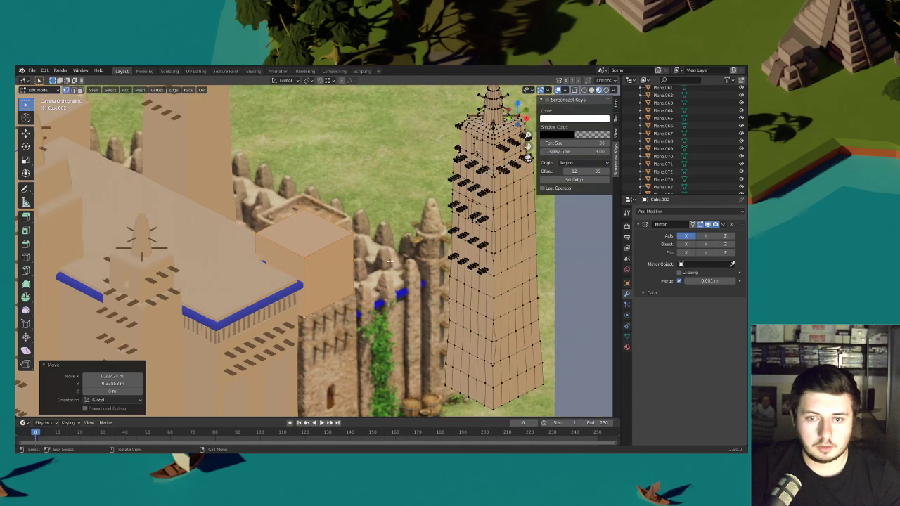
key("g")
key("z")
left_click(392, 243)
- Extend the cube's bottom downward along Z toward the ground to form a tall square tower
middle_click_drag(392, 242, 336, 301)
scroll(346, 223, "up", 4)
scroll(338, 215, "up", 2)
key("g")
key("z")
left_click(353, 281)
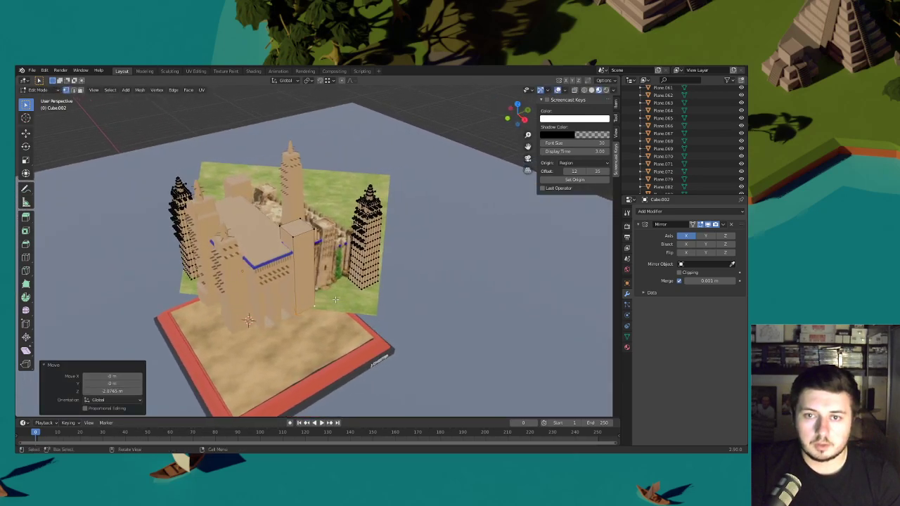
scroll(335, 300, "up", 5)
key("s")
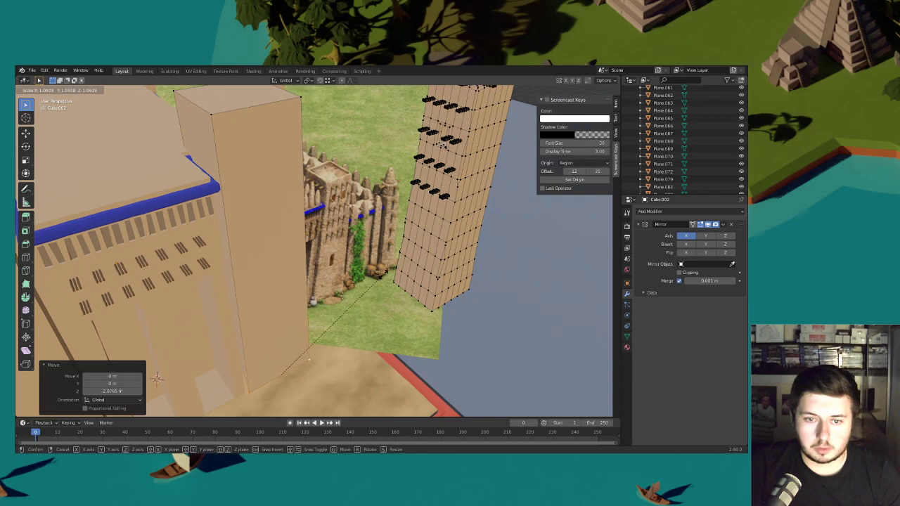
right_click(381, 274)
key("ctrl+z")
- Lower the square tower's base along Z to bring it to ground level
middle_click_drag(375, 272, 253, 131)
left_click_drag(253, 132, 169, 87, "shift")
middle_click_drag(169, 87, 236, 126)
key("g")
key("z")
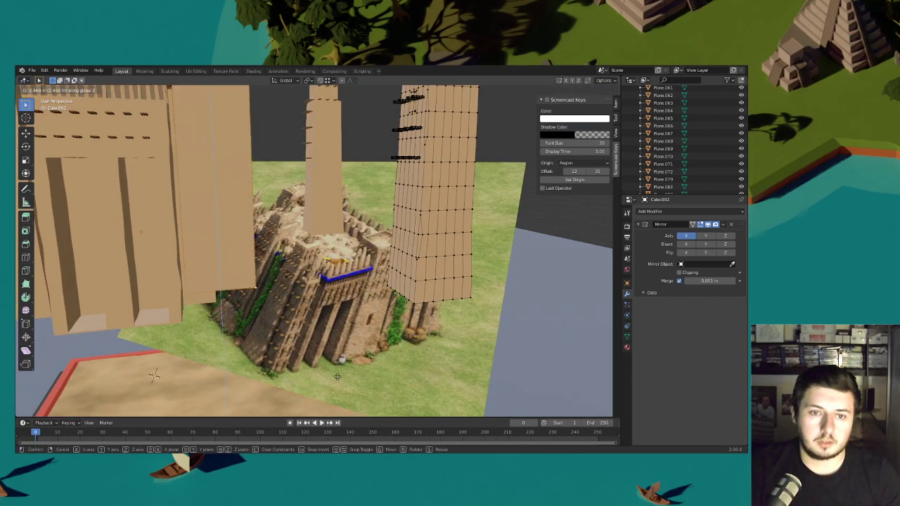
left_click(338, 394)
- Scale the square tower's base and adjust its height along Z
middle_click_drag(300, 308, 301, 222)
key("s")
left_click(324, 283)
key("g")
key("z")
left_click(318, 304)
- Refine the size of the square tower's base with further small scale adjustments
key("s")
right_click(283, 316)
key("s")
left_click(285, 317)
key("s")
left_click(334, 253)
- Add horizontal loop cuts around the square tower and slide them into place to bound a window's height
left_click(236, 177)
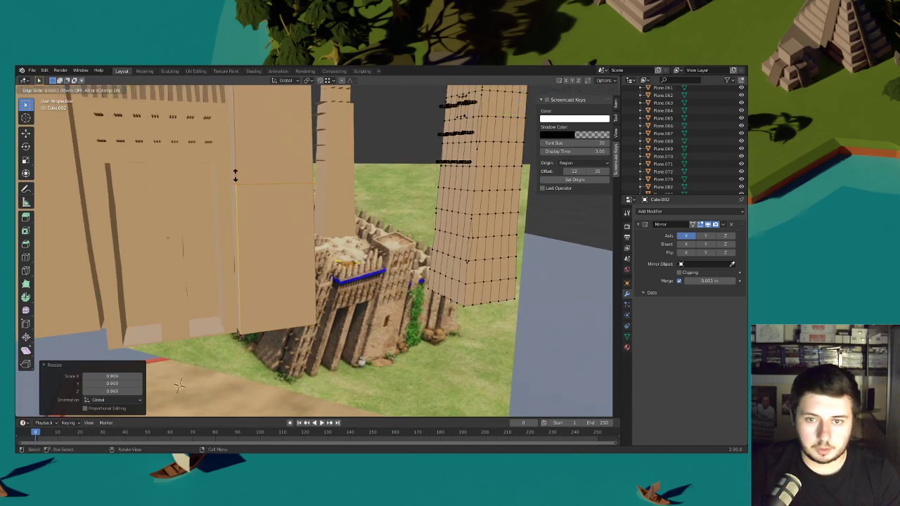
left_click(235, 175)
middle_click_drag(236, 175, 273, 234)
key("ctrl+r")
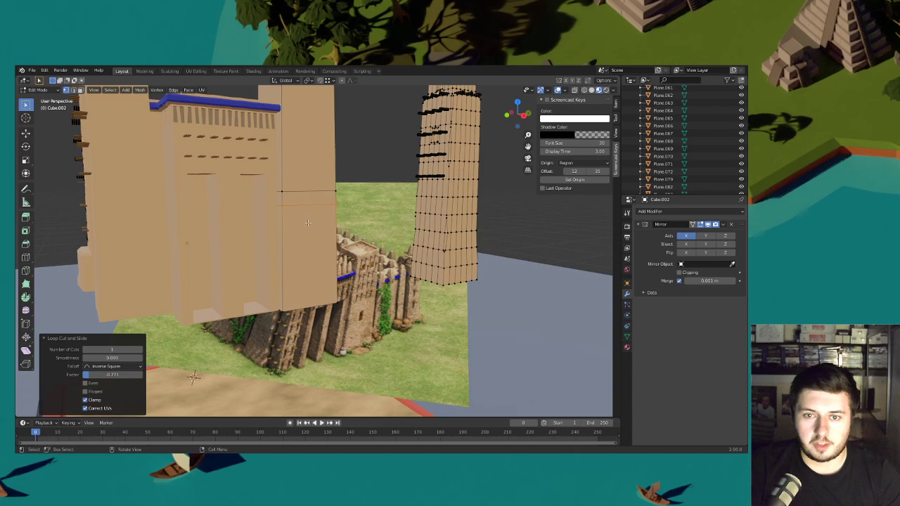
left_click(282, 214)
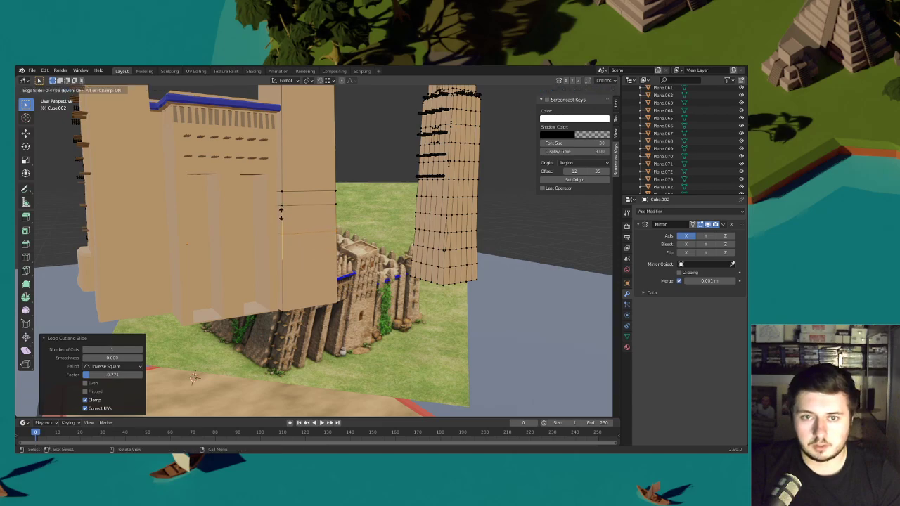
left_click(281, 214)
- Add two evenly spaced vertical loop cuts through the square tower's front wall
key("ctrl+r")
scroll(303, 204, "up", 1)
left_click(312, 201)
right_click(311, 201)
- Inset the face bounded by the loop cuts on the square tower's front and narrow it into a slim window
middle_click_drag(311, 201, 285, 209)
left_click(80, 90)
left_click(274, 232)
scroll(318, 240, "up", 1)
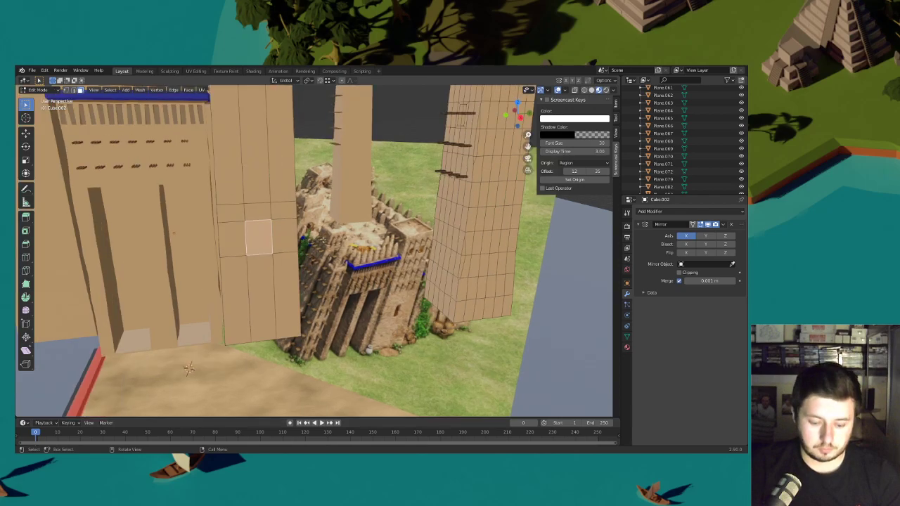
key("i")
left_click(332, 240)
key("s")
key("x")
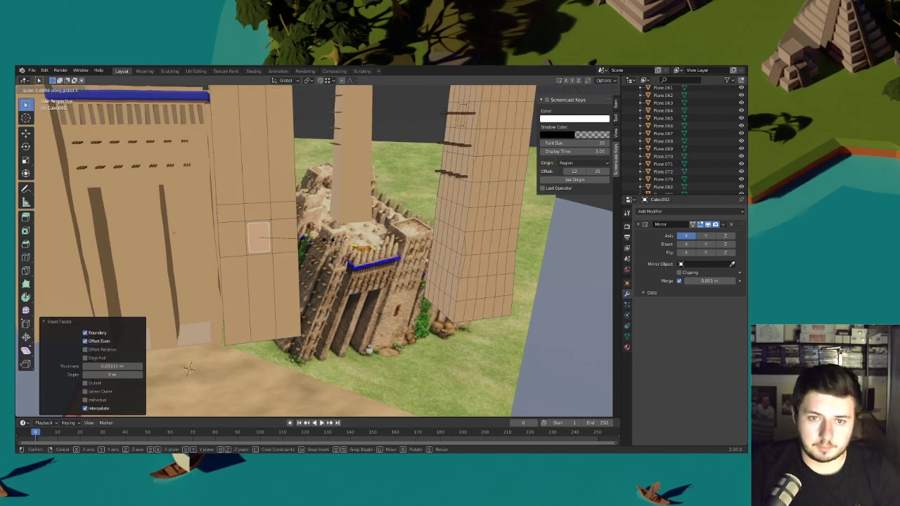
left_click(305, 239)
- Extrude the narrow window face inward to recess it slightly into the square tower's wall
middle_click_drag(306, 239, 397, 263)
key("e")
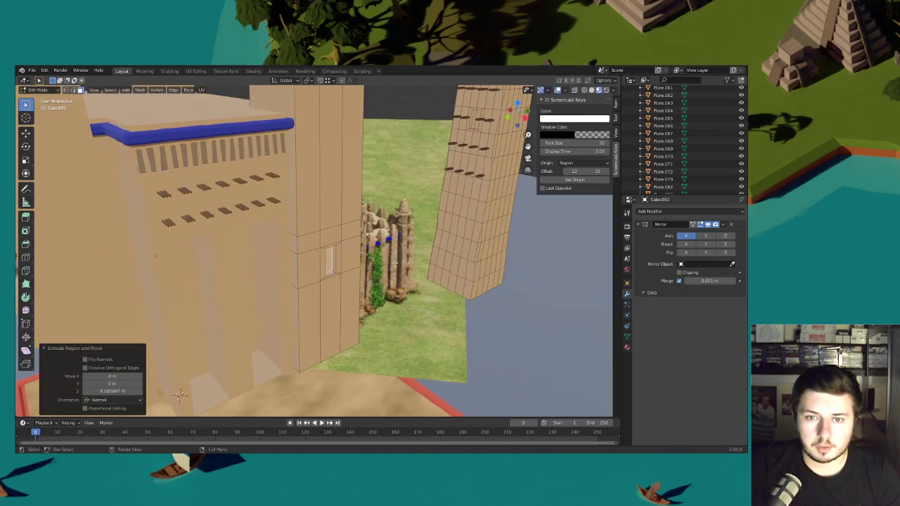
left_click(447, 253)
middle_click_drag(448, 253, 409, 264)
key("ctrl+z")
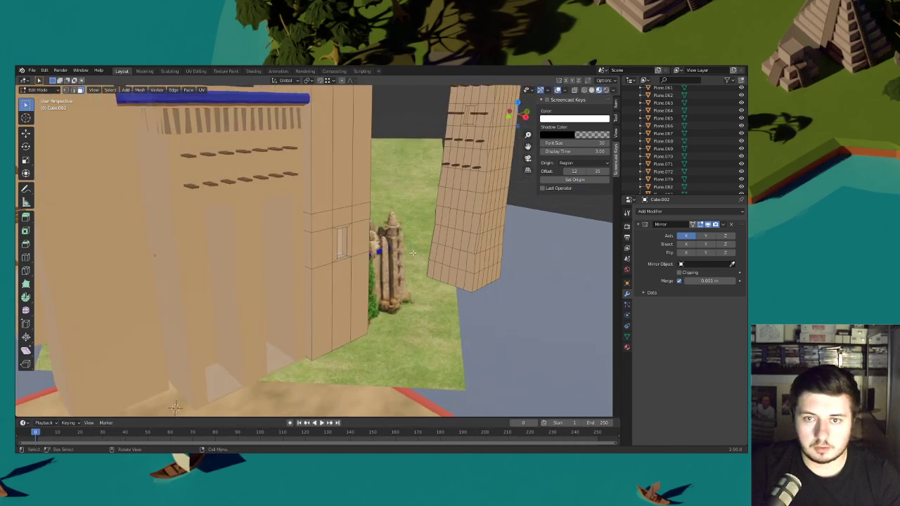
- In wireframe view, enlarge the recessed back face of the window along the Z and Y axes
left_click(584, 89)
key("s")
key("z")
left_click(530, 214)
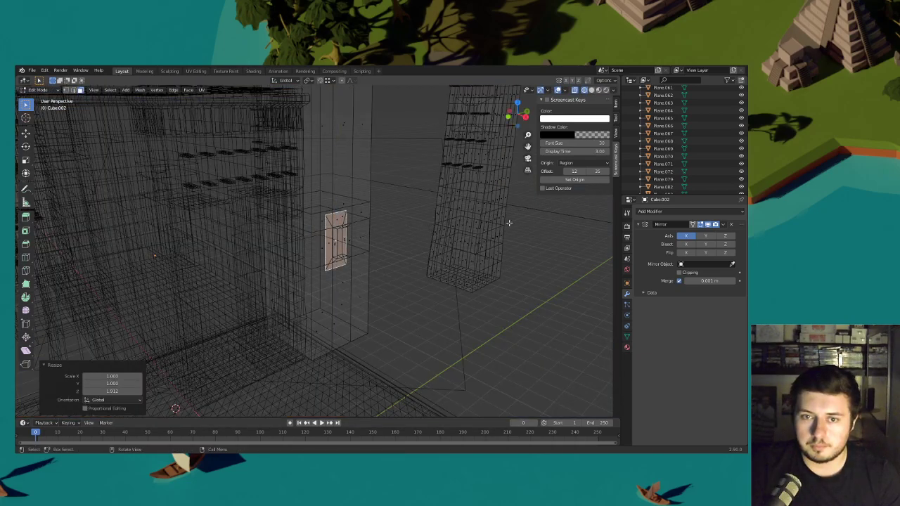
key("e")
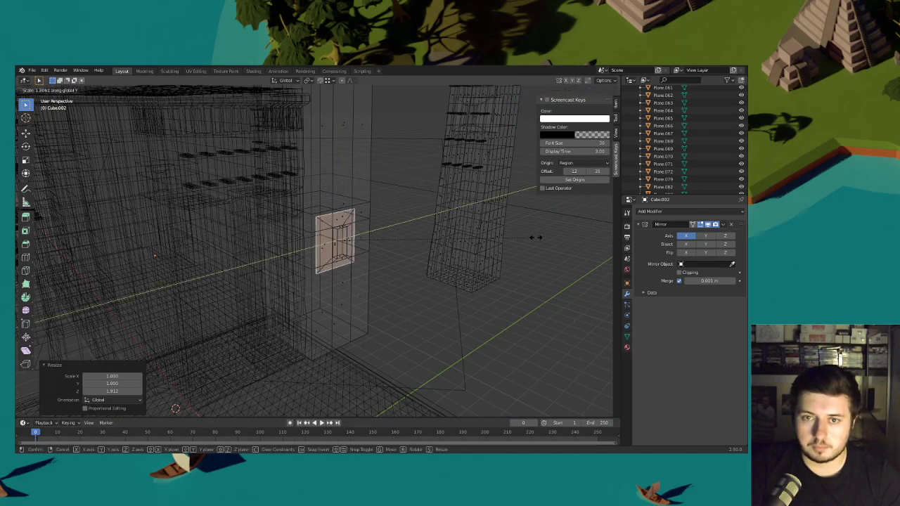
left_click(517, 227)
- Extrude the enlarged window face deeper into the tower, shift it about 0.31 m along X, and restore the shaded view
key("g")
key("y")
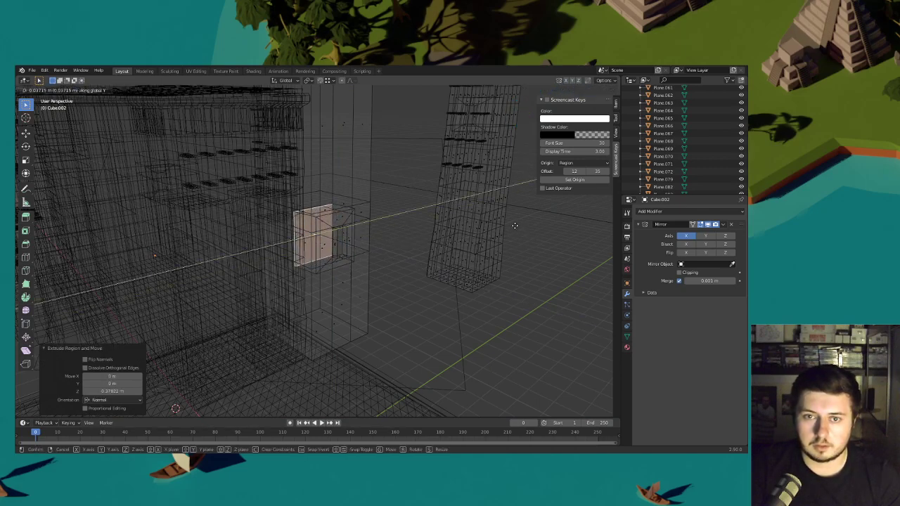
key("x")
left_click(514, 221)
left_click(590, 89)
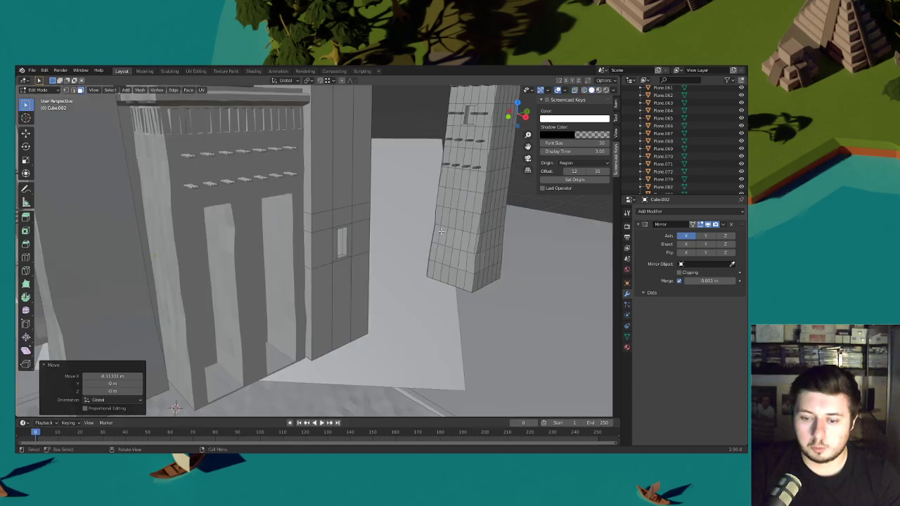
left_click(598, 90)
- Add two horizontal loop cuts near the top of the square tower to bound the height of the upper windows
scroll(394, 168, "down", 3)
middle_click_drag(394, 155, 289, 216)
key("g")
key("g")
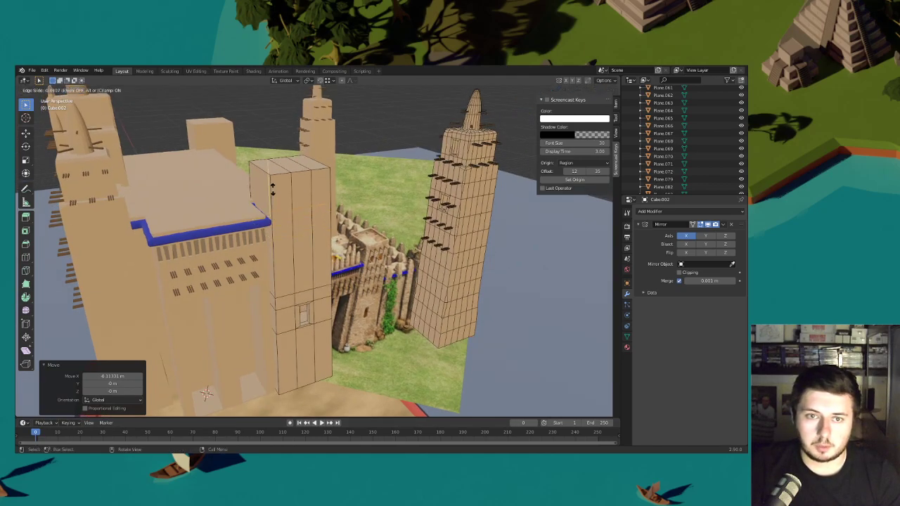
left_click(272, 191)
key("ctrl+r")
left_click(272, 191)
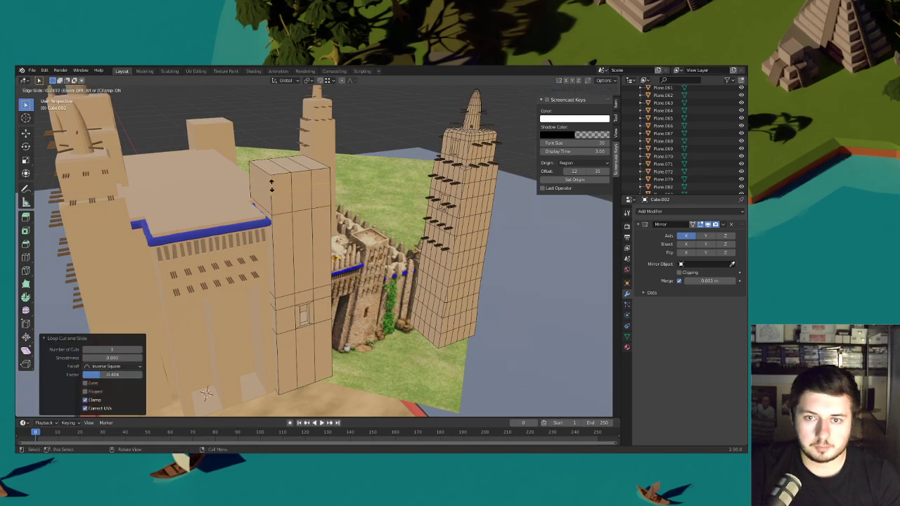
left_click(283, 190)
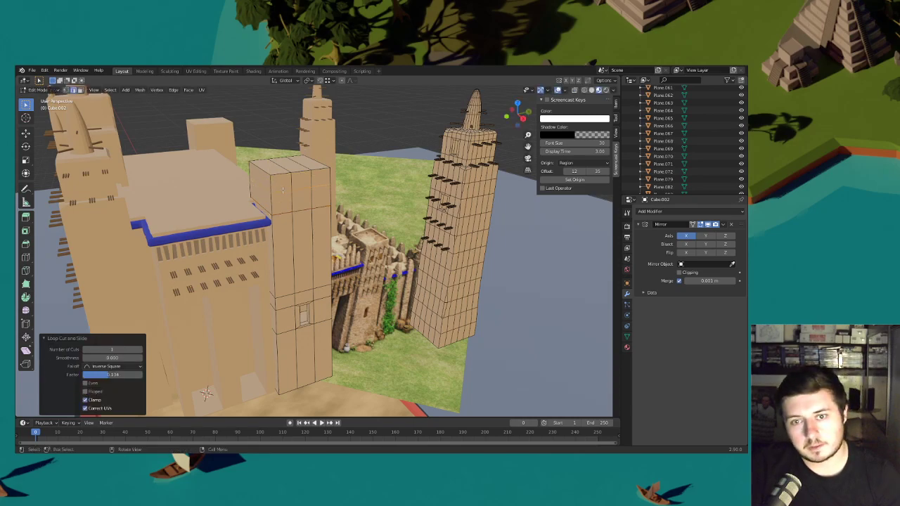
- Add three more vertical loop cuts through the square tower's front, one within each existing column
middle_click_drag(317, 211, 319, 224)
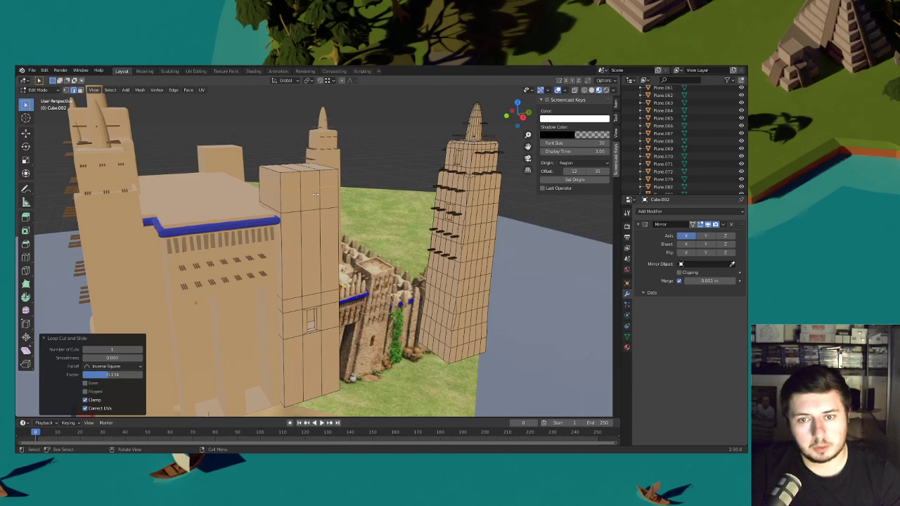
left_click(82, 91)
scroll(300, 179, "up", 1)
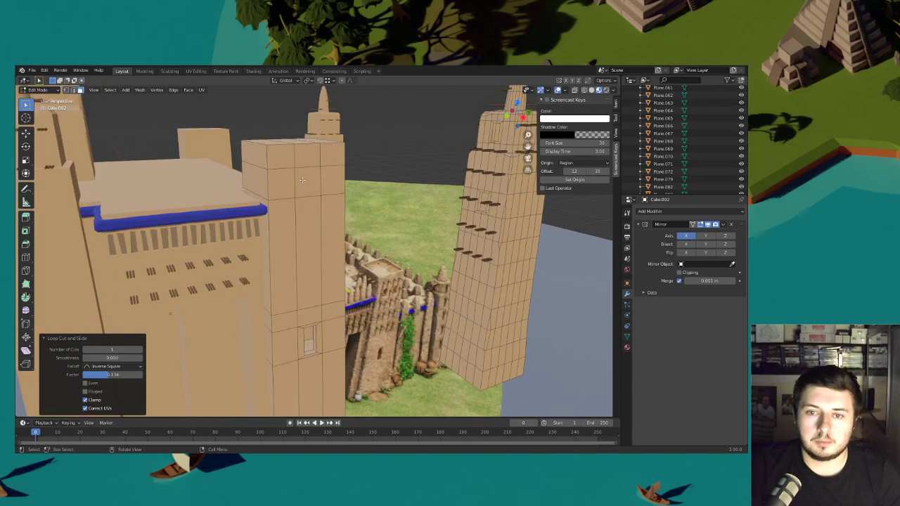
middle_click_drag(300, 179, 281, 195)
key("ctrl+r")
double_click(259, 189)
key("ctrl+r")
double_click(285, 187)
key("ctrl+r")
double_click(309, 184)
- Inset two separate face areas side by side in the tower's upper band as a pair of windows
left_click(81, 91)
left_click(272, 211)
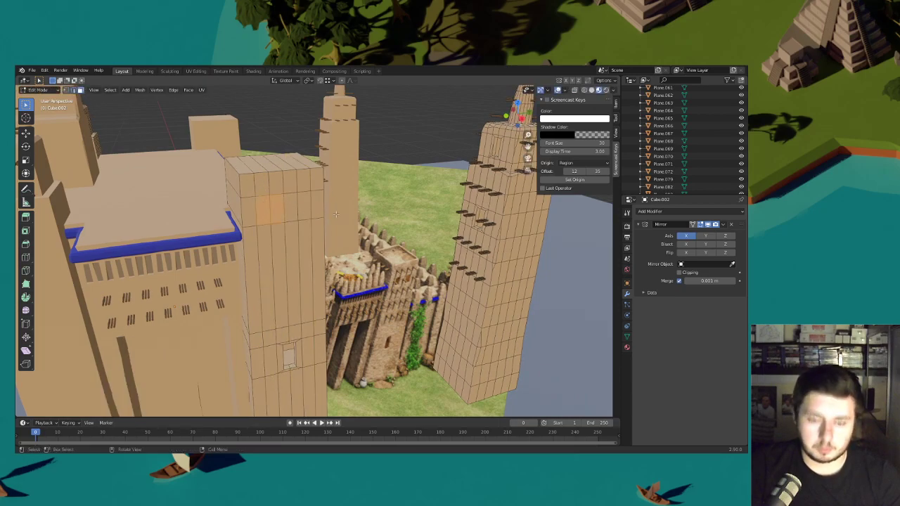
key("i")
left_click(330, 212)
left_click(299, 205)
key("i")
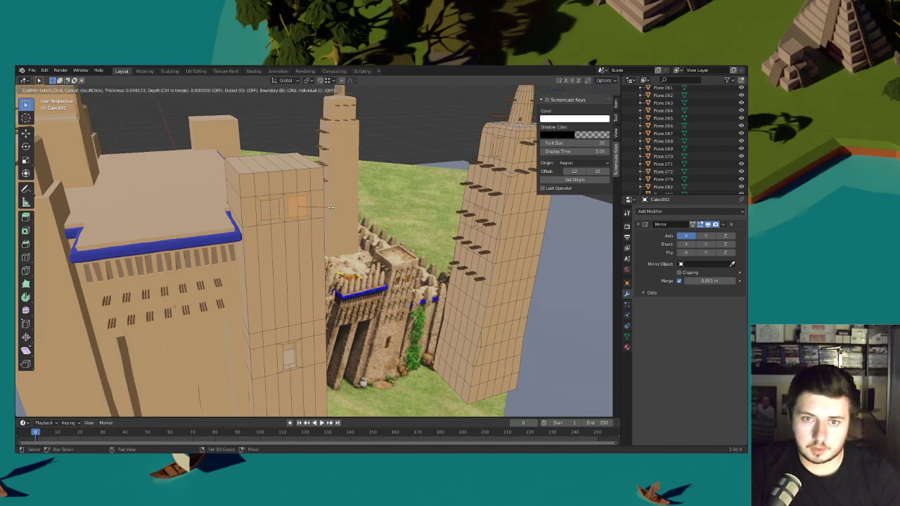
left_click(328, 208)
- Select both inset window faces, stretch them along Z, and adjust their height position and Y width
left_click(307, 80)
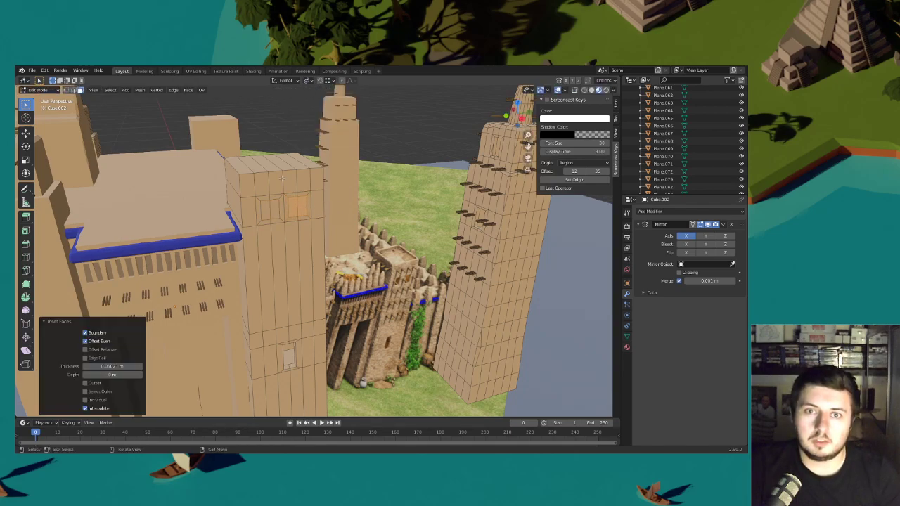
left_click(268, 208, "shift")
key("s")
key("z")
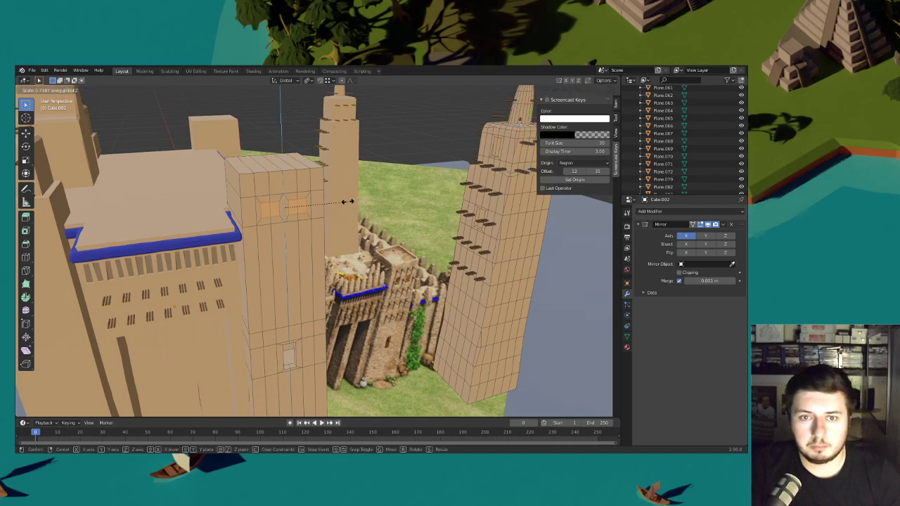
left_click(391, 197)
key("g")
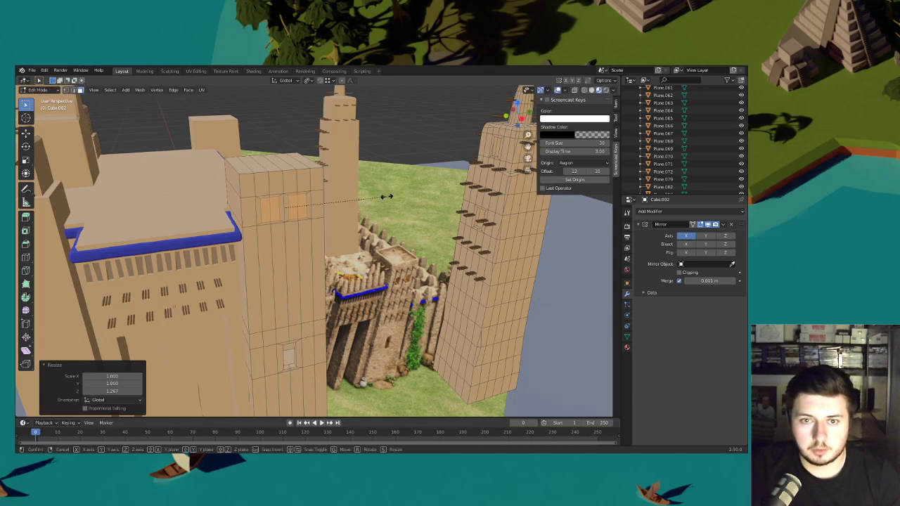
key("z")
left_click(368, 201)
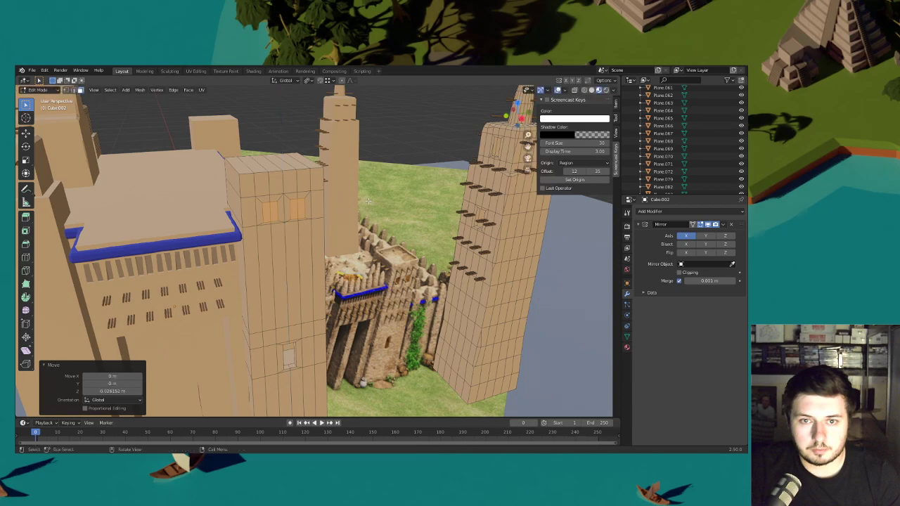
key("s")
key("y")
left_click(359, 199)
- Extrude both upper window faces inward to recess them slightly into the tower's wall
middle_click_drag(359, 198, 375, 219)
left_click(395, 207)
scroll(375, 219, "up", 3)
key("e")
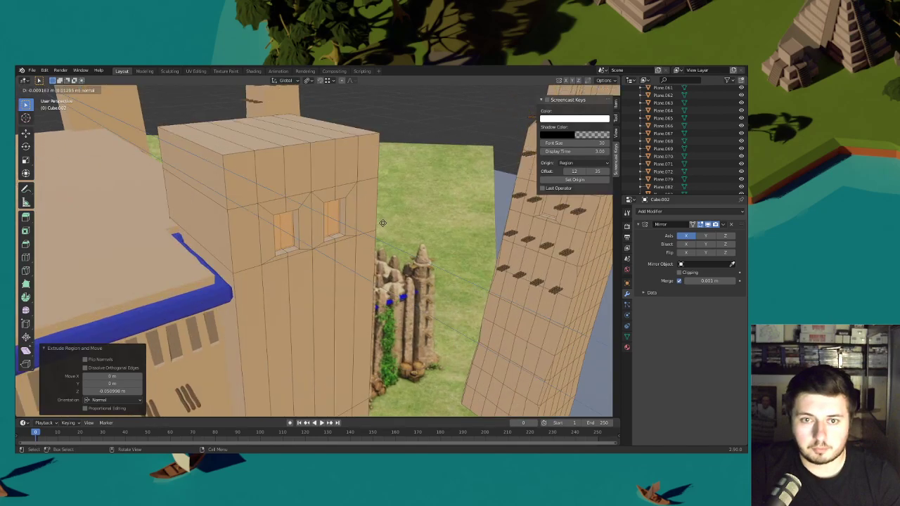
left_click(380, 222)
- Widen the recessed faces along Y, extrude them about 0.42 m deeper into the tower, and delete the selected back faces
key("s")
key("x")
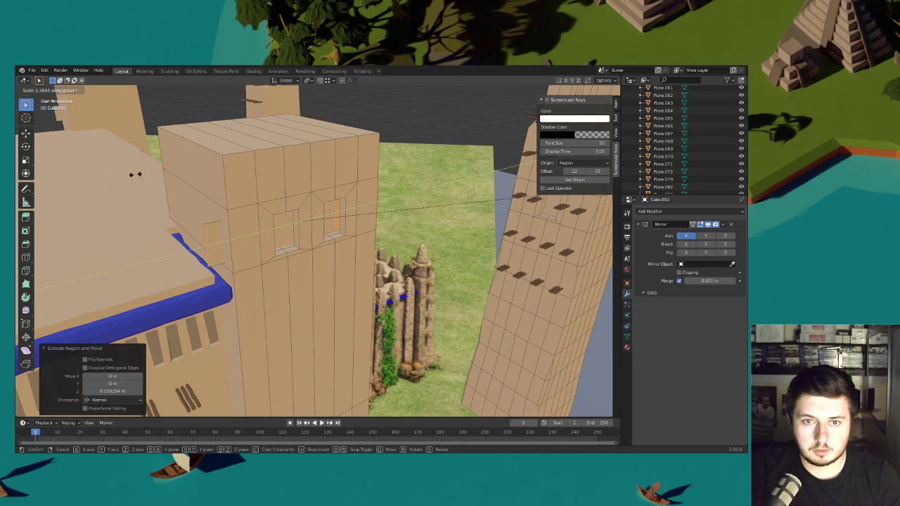
left_click(526, 205)
key("g")
key("x")
key("y")
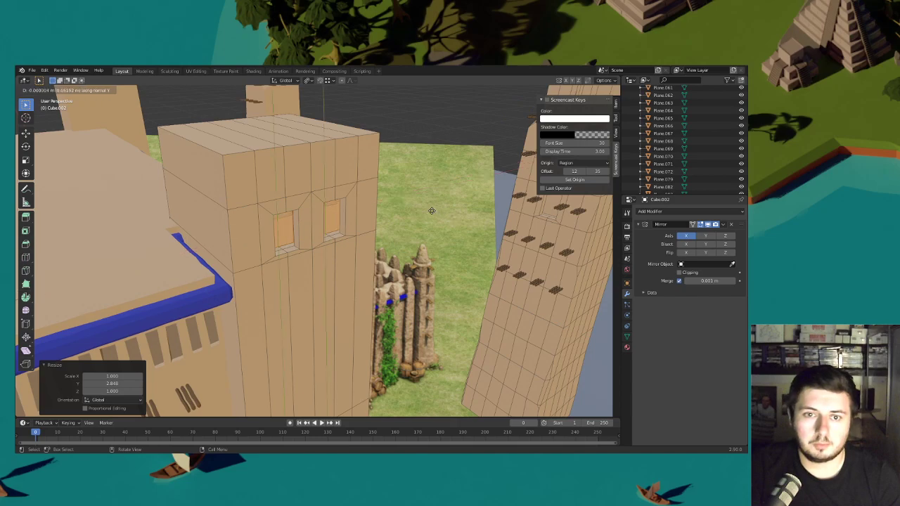
left_click(415, 207)
middle_click_drag(415, 207, 313, 220)
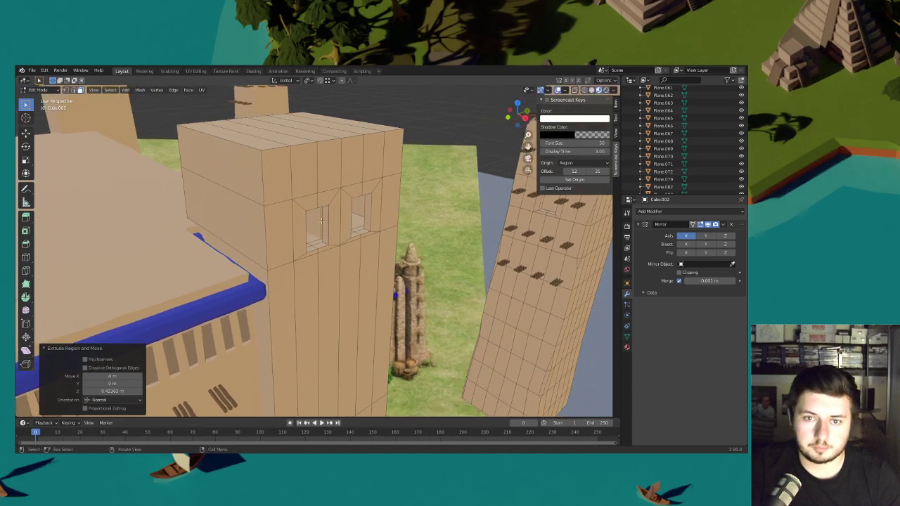
key("x")
left_click(311, 221)
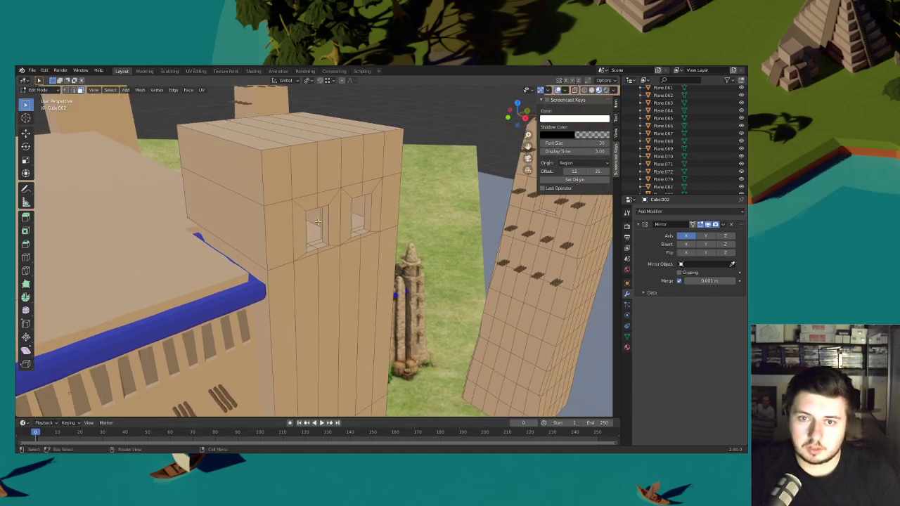
- Select the interior face visible through the upper windows and move it up about 0.08 m along Z
scroll(313, 218, "down", 6)
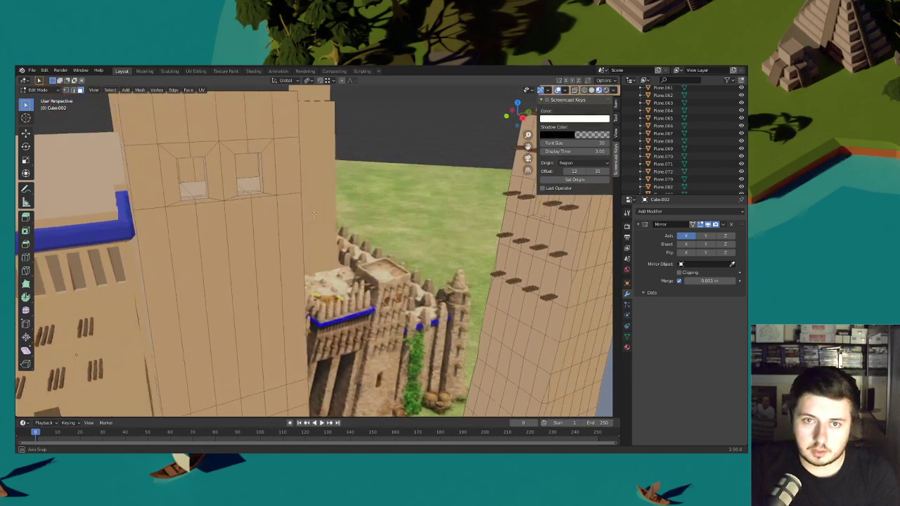
scroll(307, 214, "up", 7)
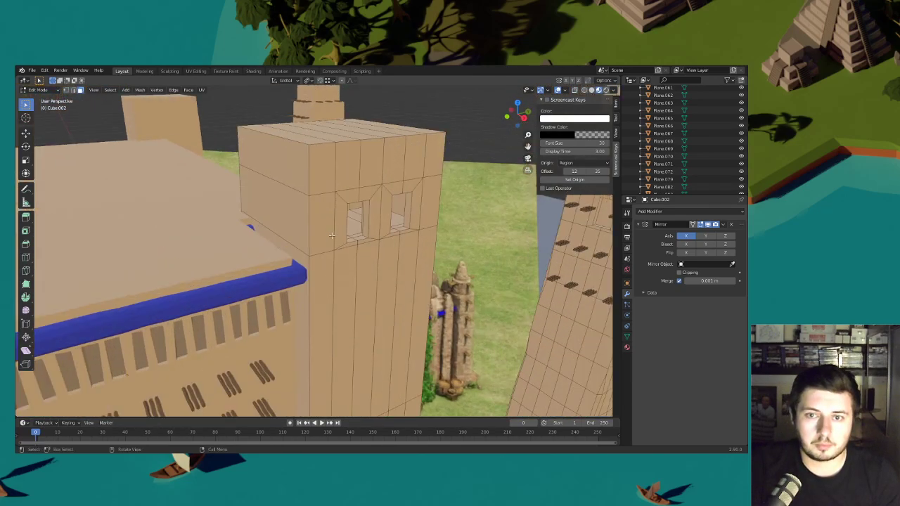
scroll(330, 243, "up", 3)
left_click(330, 243)
middle_click_drag(330, 243, 277, 244)
left_click_drag(276, 241, 277, 244)
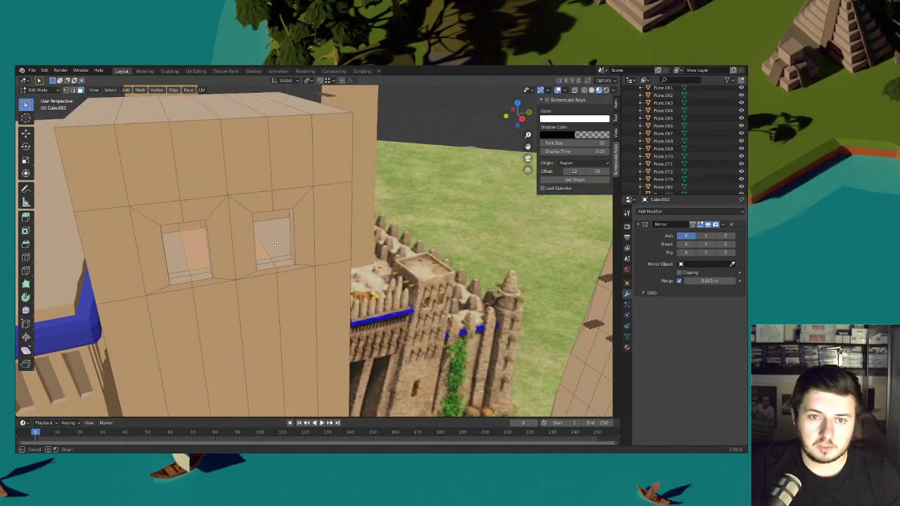
middle_click_drag(220, 248, 211, 230)
key("g")
key("z")
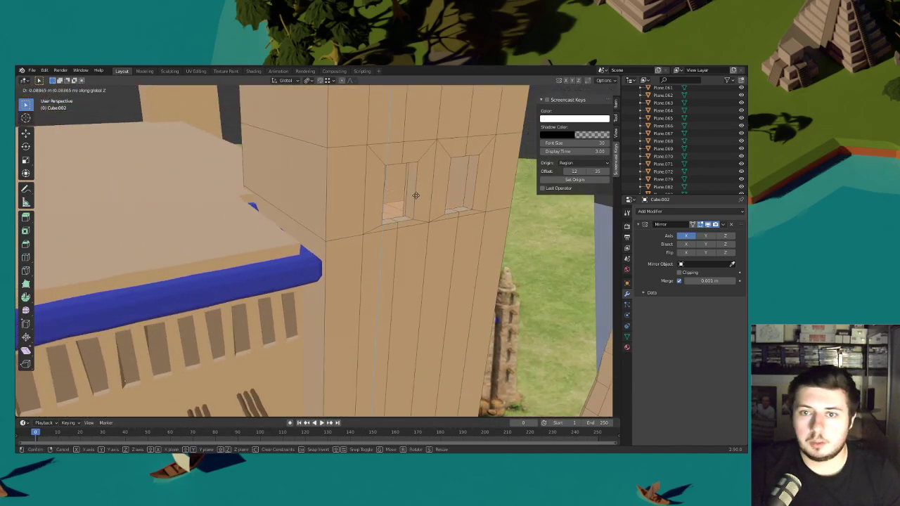
left_click(416, 196)
- Select the square tower's linked geometry and examine from above how the corner towers meet the main block
scroll(416, 196, "down", 5)
middle_click_drag(416, 195, 380, 224)
left_click(448, 219)
scroll(448, 220, "down", 4)
scroll(308, 231, "up", 4)
key("l")
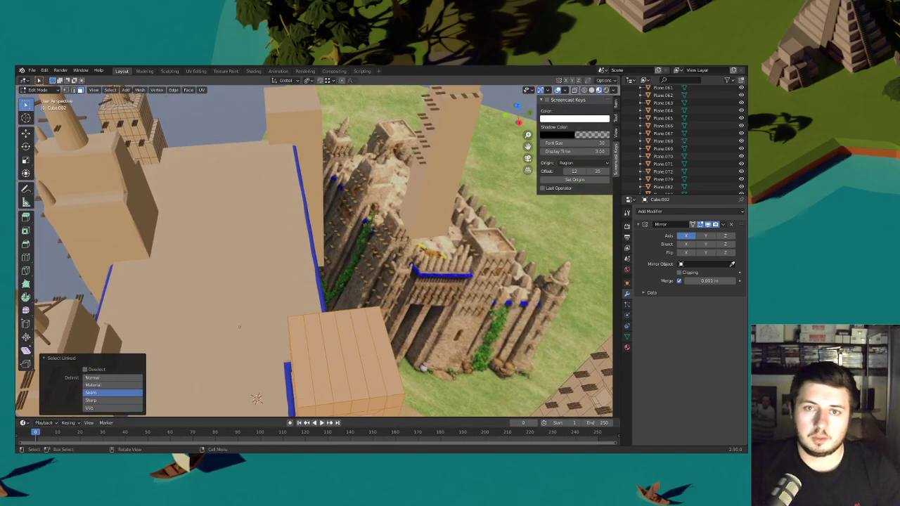
middle_click_drag(310, 168, 296, 158)
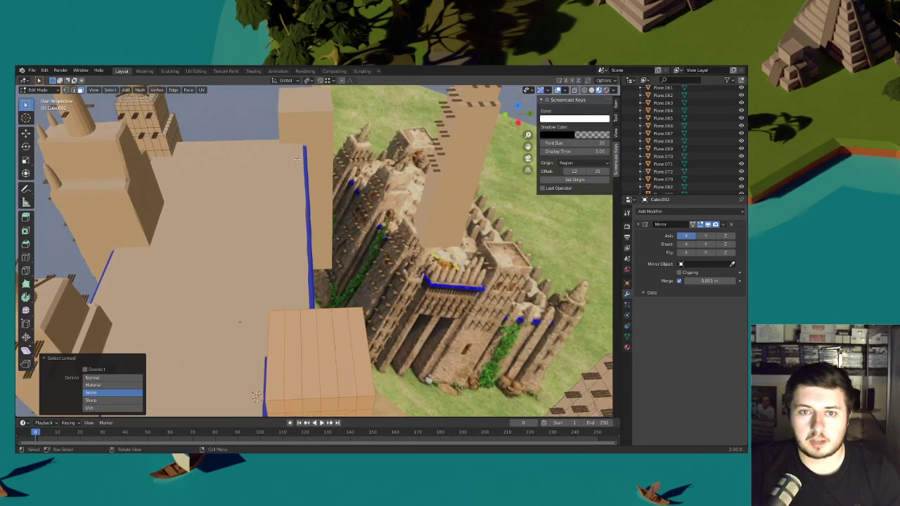
middle_click_drag(317, 208, 223, 149)
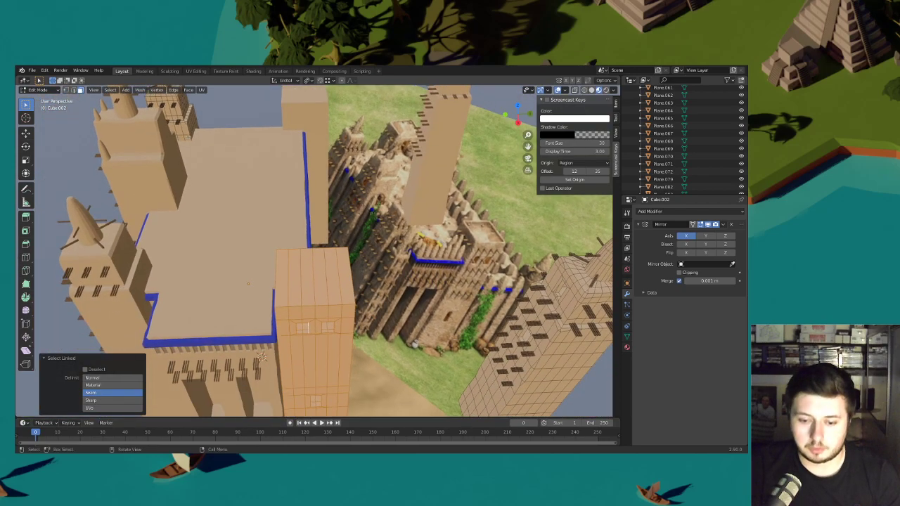
- Leave the towers' mesh and open the fortress's main block for mesh editing
left_click(48, 89)
left_click(42, 99)
left_click(191, 152)
left_click(44, 90)
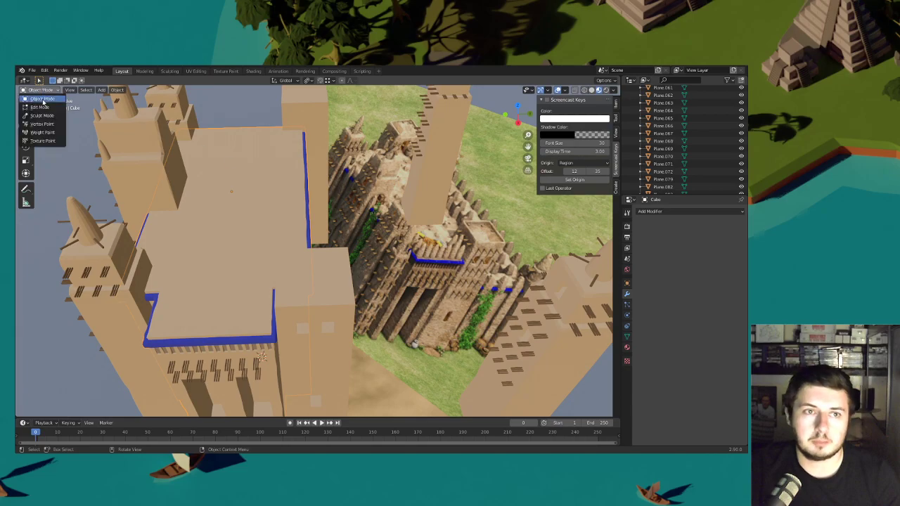
left_click(42, 107)
- In a right-side wireframe view, box-select the main block's end beside the square towers and move it about 0.055 m along Y
left_click(583, 90)
mouse_move(392, 289)
middle_mouse_down()
mouse_move(359, 235)
mouse_move(350, 195)
middle_mouse_up()
left_click(518, 114)
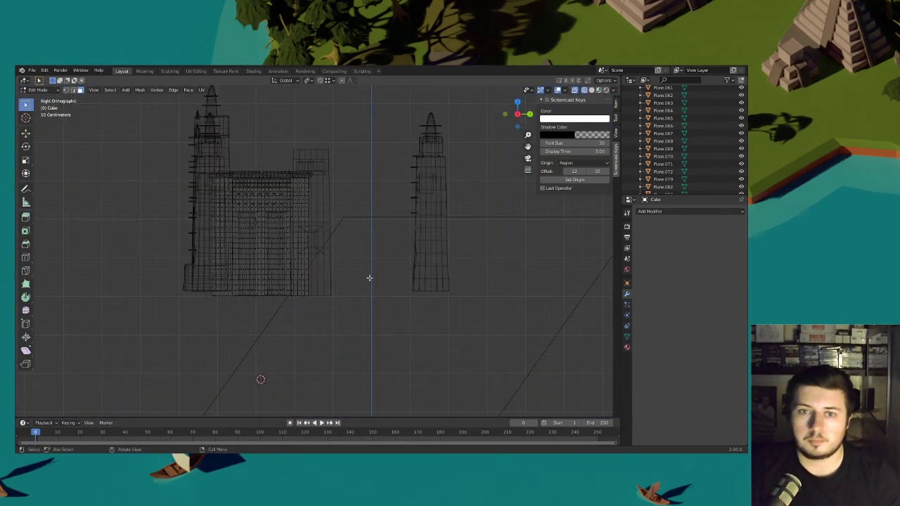
left_click_drag(347, 286, 301, 105)
key("g")
key("y")
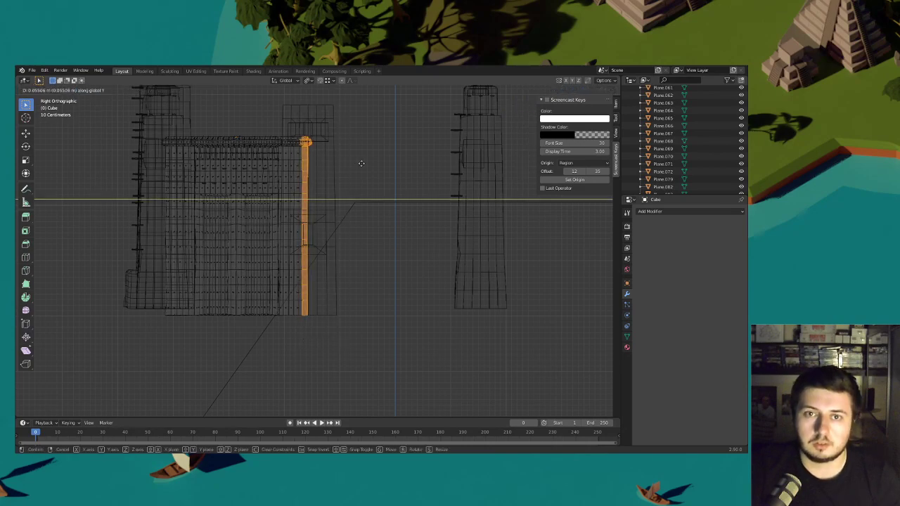
left_click(361, 164)
- Return to solid shading and nudge the main block's selected end geometry about 0.015 m further along Y
left_click(591, 90)
middle_click_drag(386, 146, 307, 167)
key("g")
key("y")
left_click(393, 188)
key("y")
left_click(307, 170)
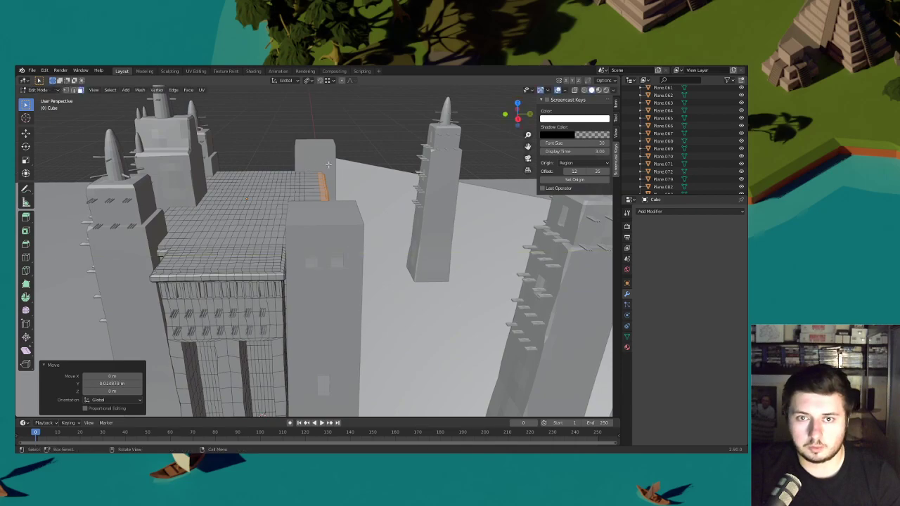
- Leave the main block's mesh and open the mirrored tower object for mesh editing
middle_click_drag(328, 163, 228, 134)
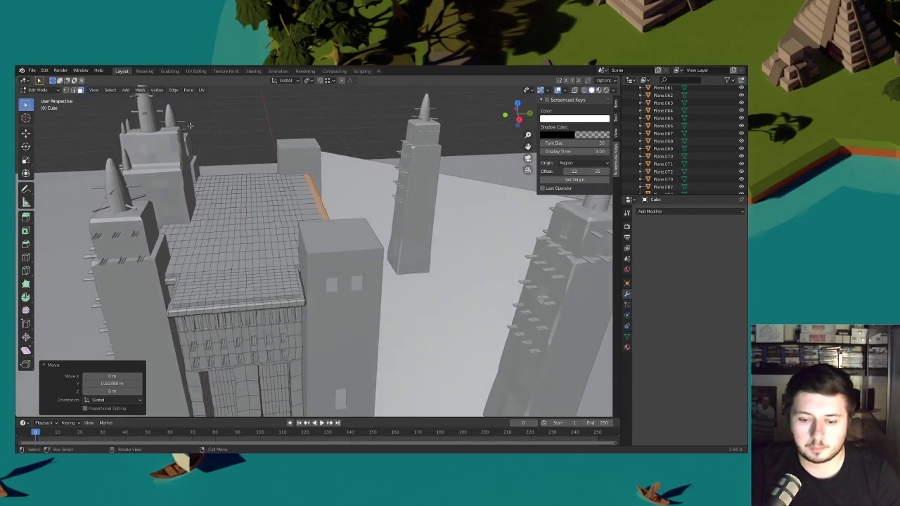
left_click(52, 90)
left_click(48, 99)
left_click(287, 152)
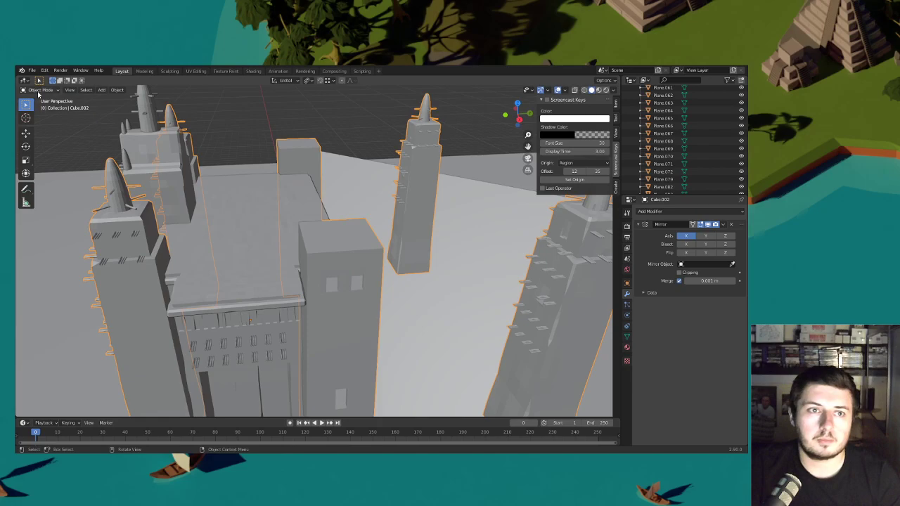
left_click(38, 92)
left_click(40, 107)
- Select the middle faces on the square tower's roof-facing side and inset them for a doorway opening
middle_click_drag(162, 190, 391, 177)
scroll(338, 237, "up", 3)
scroll(338, 237, "up", 2)
left_click_drag(339, 183, 361, 211)
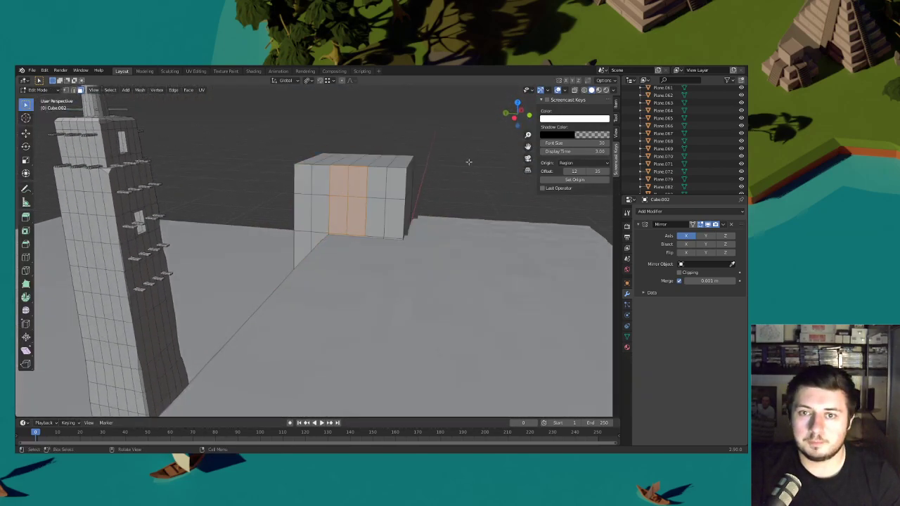
key("i")
left_click(432, 216)
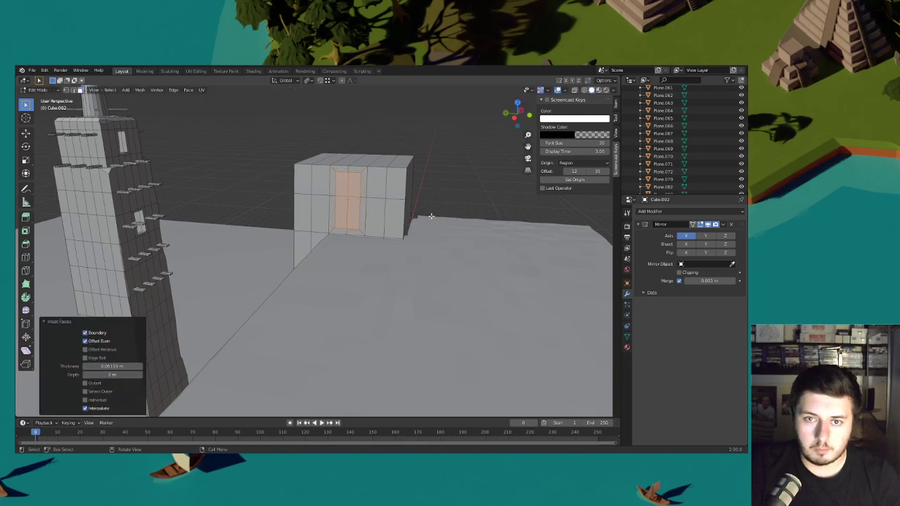
- Scale the doorway faces to about 0.86 in height and lower them toward the main roof
key("g")
key("z")
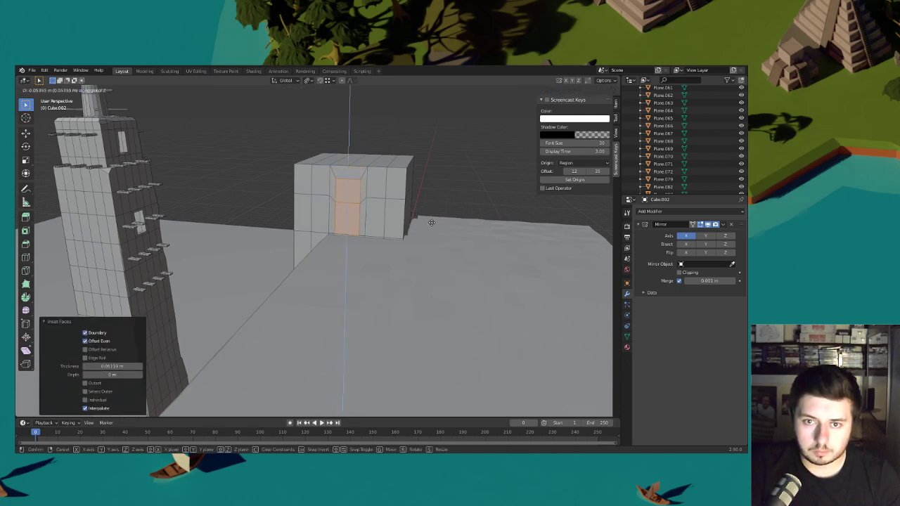
left_click(426, 222)
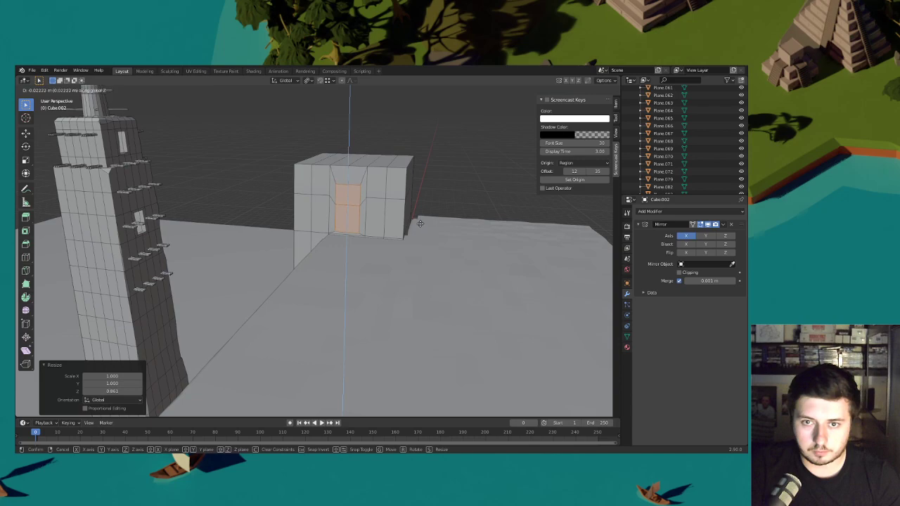
middle_click_drag(431, 208, 362, 252)
- Extrude the doorway faces inward along their normal to recess the opening into the tower
key("g")
key("z")
key("z")
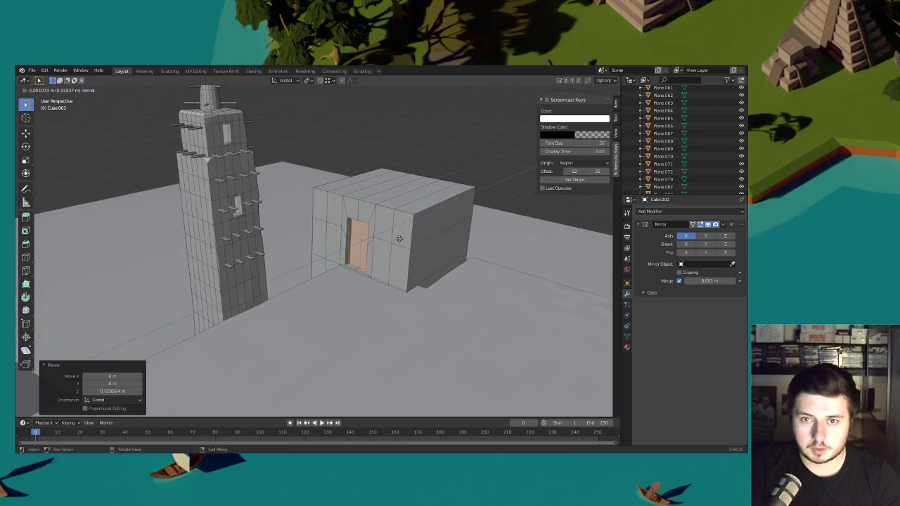
left_click(399, 238)
key("s")
key("x")
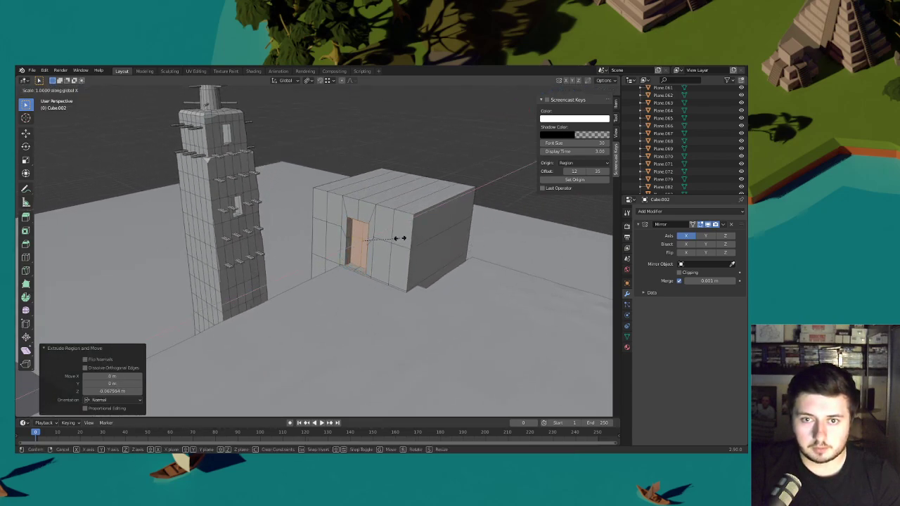
key("y")
right_click(471, 254)
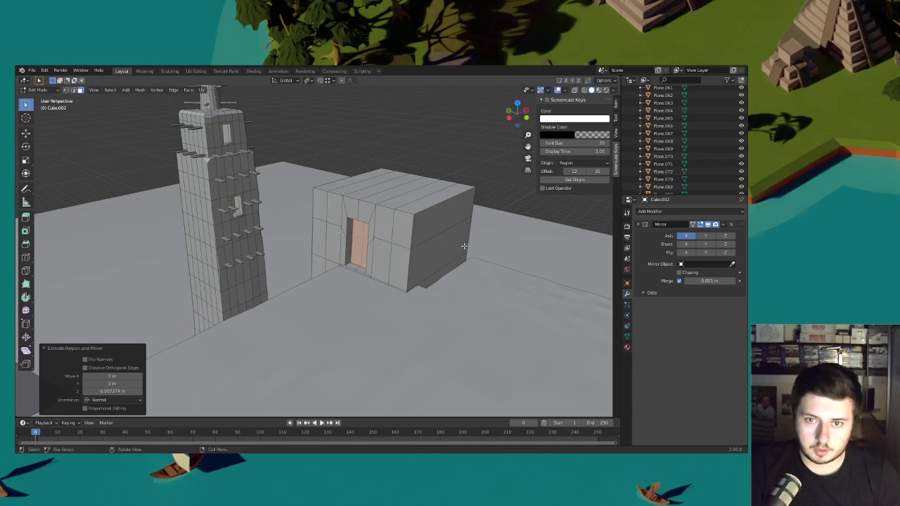
- In wireframe shading, widen the recessed doorway faces along Y by a factor of about 4.13
left_click(575, 91)
key("s")
key("y")
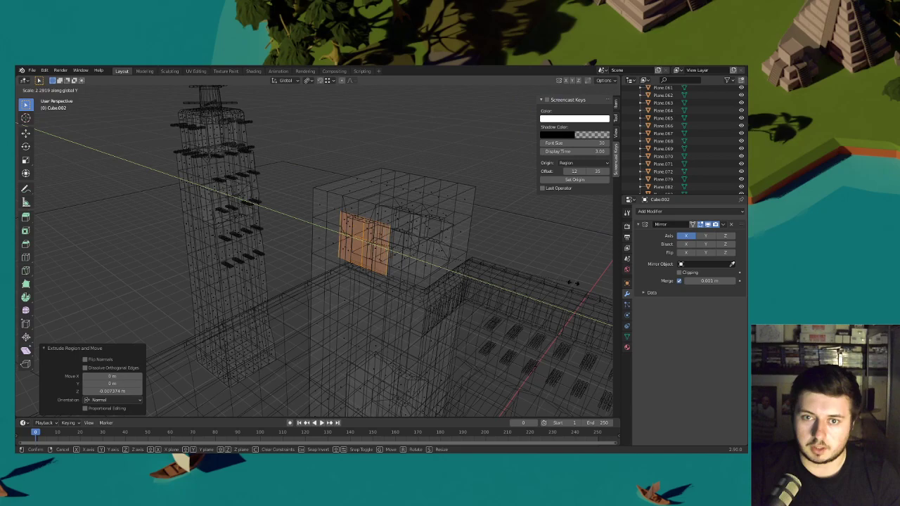
left_click(176, 289)
- Extrude the widened faces deeper into the tower and move them about 0.257 m along X to hollow the interior
key("e")
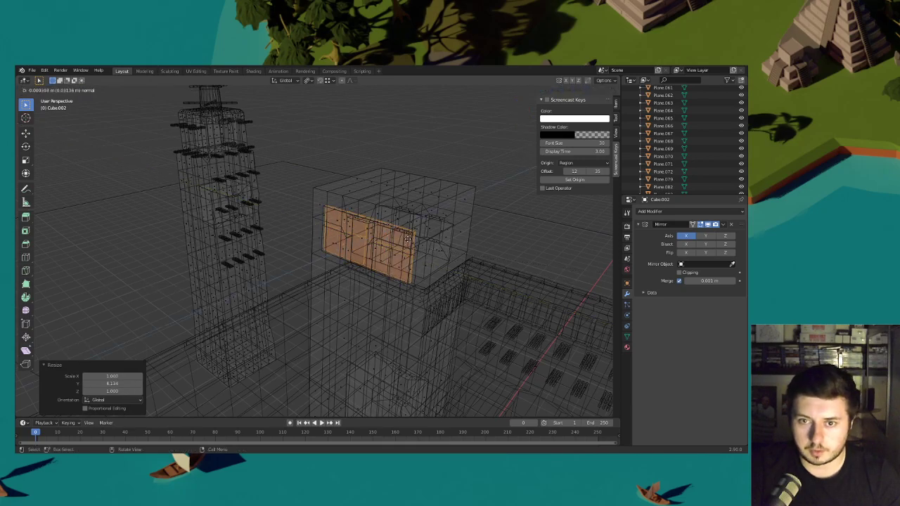
left_click(405, 240)
middle_click_drag(404, 240, 386, 249)
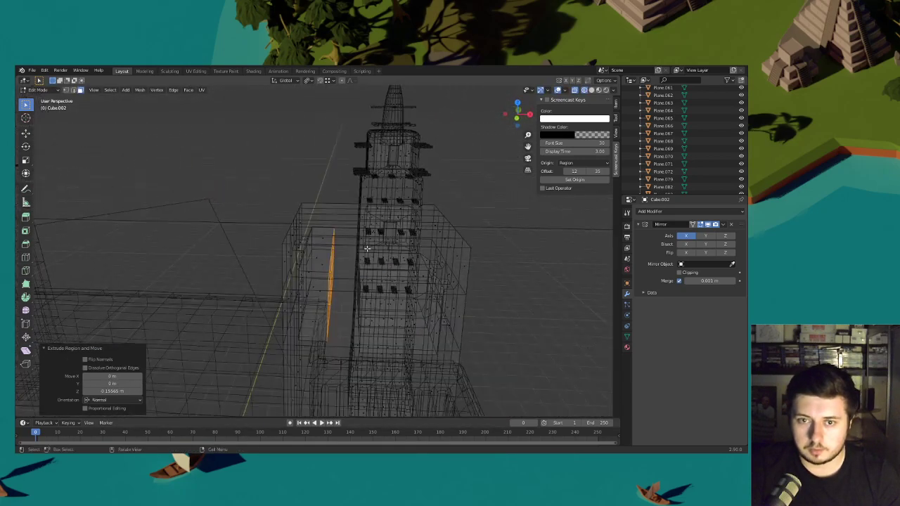
key("g")
key("x")
left_click(392, 250)
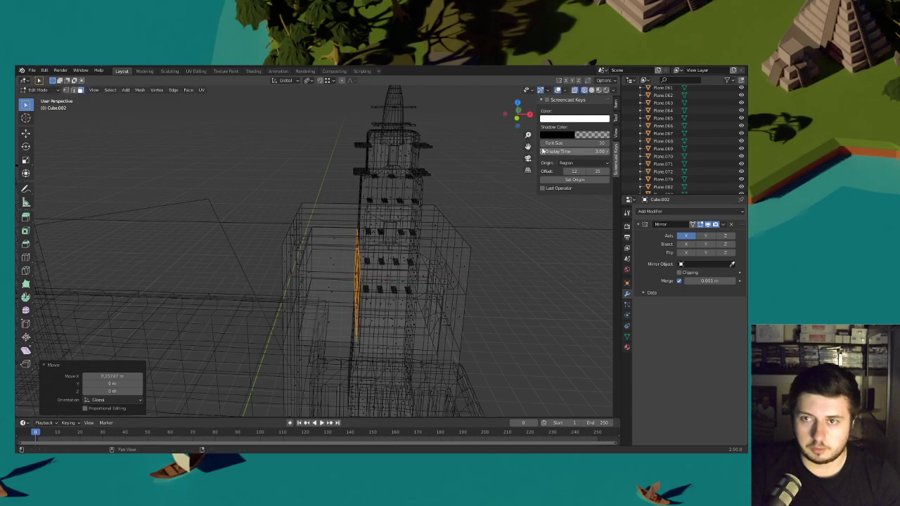
- From the camera view in solid shading, select the square tower's top faces and raise them about 0.061 m
left_click(527, 158)
scroll(403, 211, "down", 2)
middle_click_drag(307, 190, 428, 250, "shift")
scroll(394, 243, "up", 2)
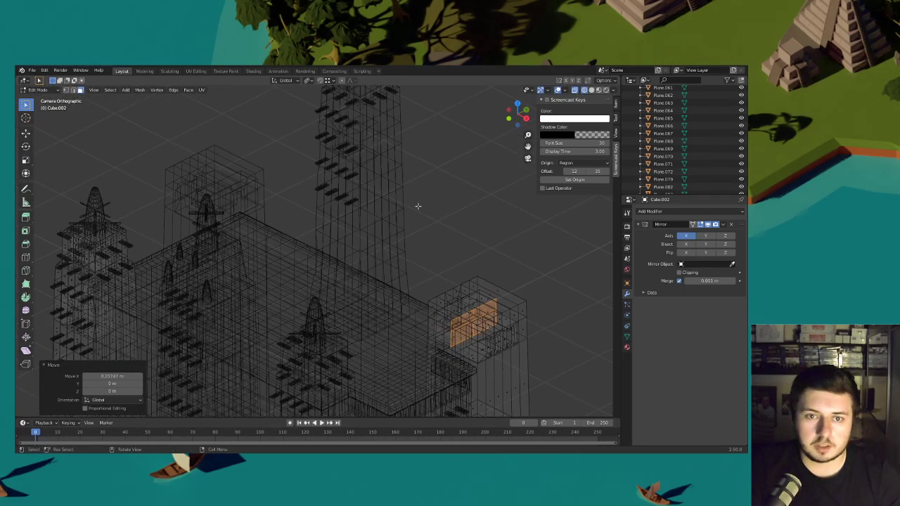
left_click(591, 90)
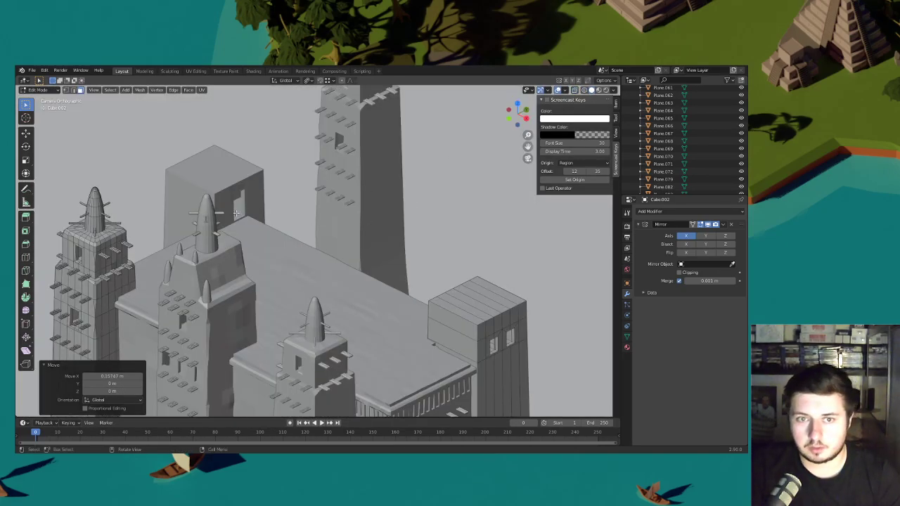
middle_click_drag(498, 256, 353, 210, "shift")
scroll(356, 258, "up", 2)
left_click_drag(350, 264, 323, 247)
key("g")
key("z")
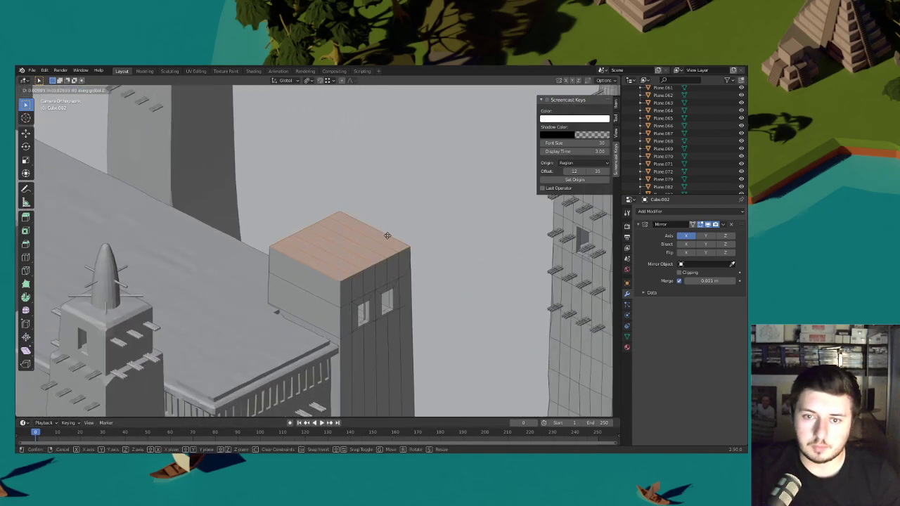
left_click(387, 231)
- Inset the square tower's top faces, extrude them about 0.015 m, and scale them in slightly to form a rimmed roof
key("i")
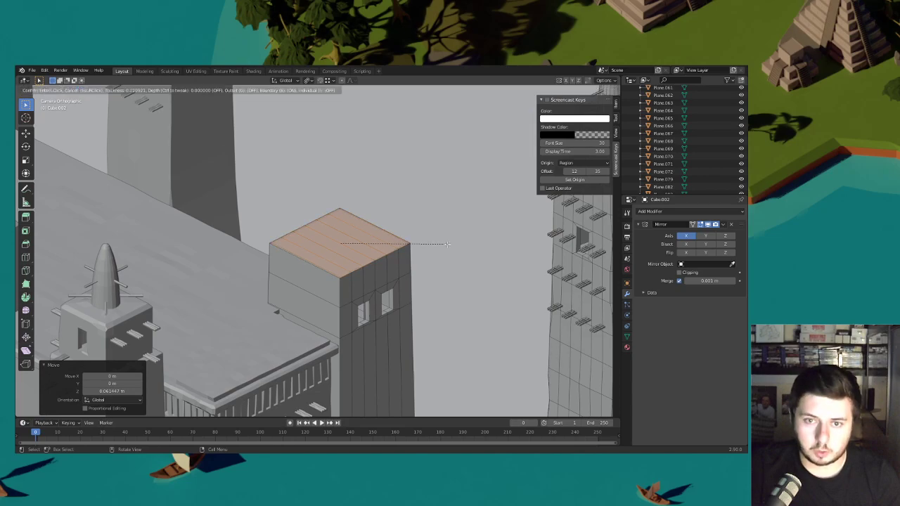
left_click(445, 245)
key("e")
left_click(446, 245)
key("s")
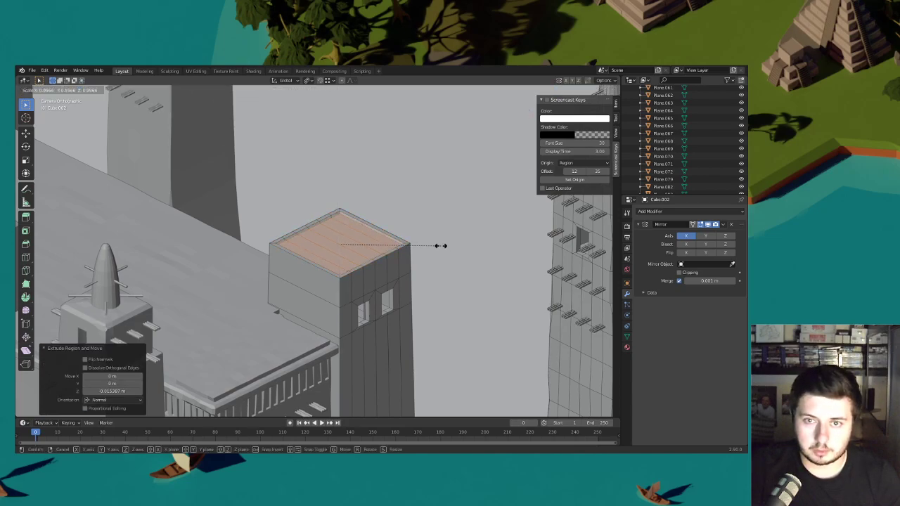
left_click(438, 245)
key("alt+a")
scroll(449, 239, "down", 4)
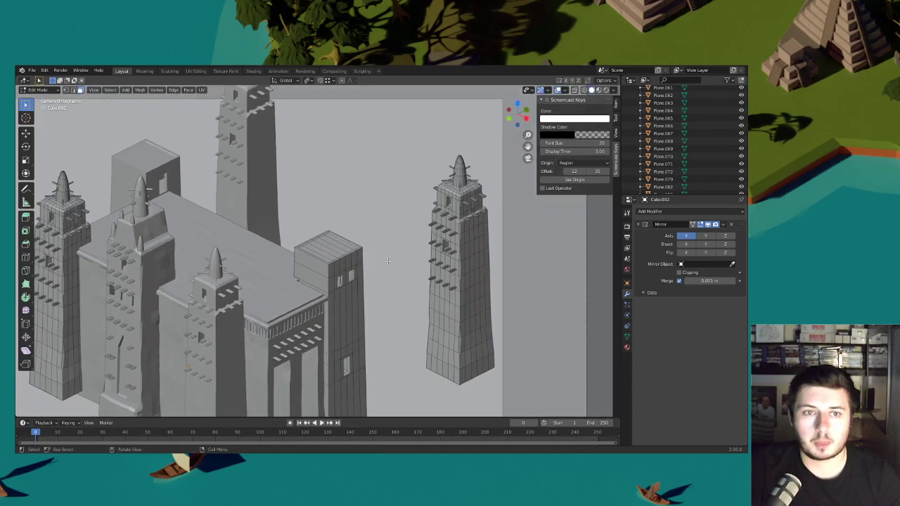
- Switch the viewport to material preview shading for detailing the square tower
left_click(598, 90)
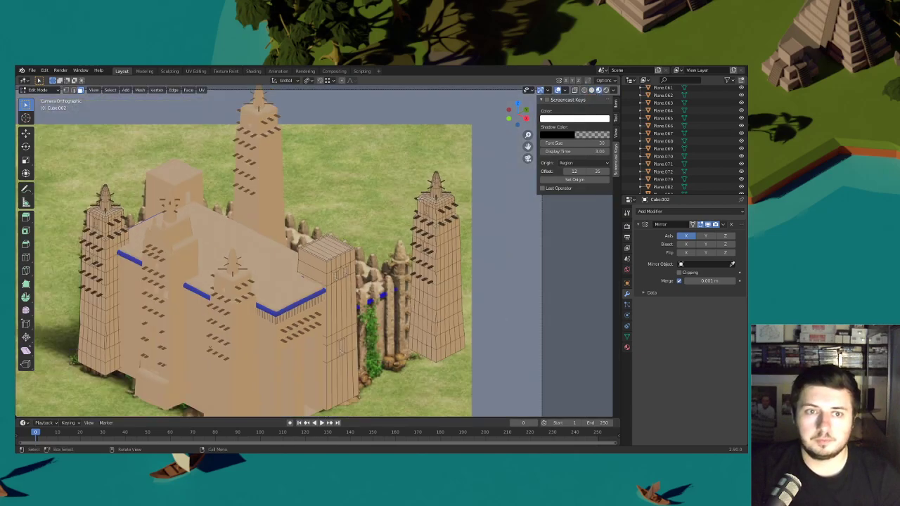
middle_click_drag(354, 223, 336, 232)
scroll(399, 219, "up", 8)
scroll(343, 222, "up", 4)
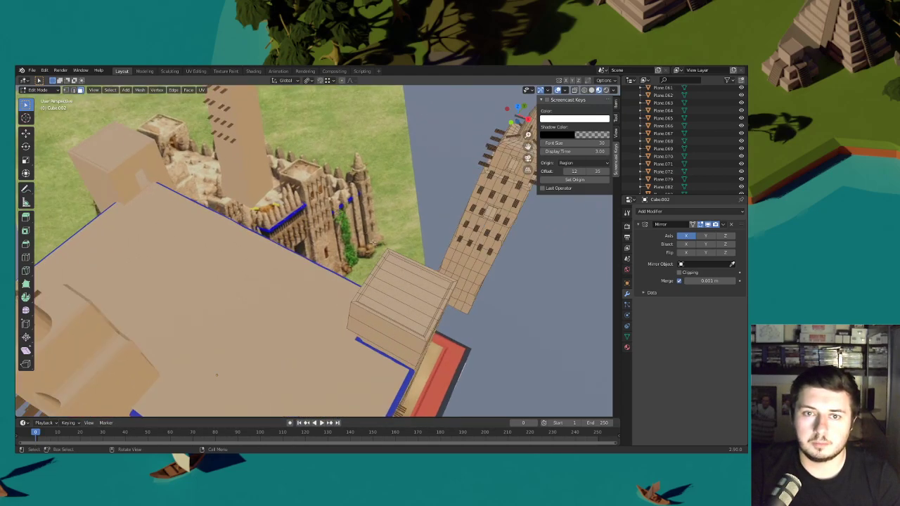
key("ctrl+r")
scroll(386, 316, "up", 3)
left_click(386, 316)
right_click(386, 316)
key("ctrl+z")
- Add four evenly spaced loop cuts across the square tower's existing top divisions
key("ctrl+r")
scroll(388, 315, "up", 3)
left_click(388, 315)
right_click(388, 315)
middle_click_drag(389, 315, 372, 182)
- Add one set of two loop cuts and one set of five around the square tower's walls
key("ctrl+r")
scroll(367, 279, "up", 1)
left_click(366, 279)
right_click(367, 279)
key("ctrl+r")
scroll(374, 267, "up", 4)
left_click(374, 267)
right_click(374, 267)
- Add three single loop cuts around the upper part of the square tower to even out its grid
middle_click_drag(374, 232, 386, 281, "shift")
middle_click_drag(387, 281, 362, 232)
key("ctrl+r")
left_click(300, 274)
right_click(300, 271)
key("ctrl+r")
left_click(352, 200)
right_click(351, 200)
key("ctrl+r")
left_click(351, 173)
right_click(351, 174)
- Switch to vertex selection and look at the square tower's top through the camera
left_click(66, 90)
scroll(362, 232, "up", 2)
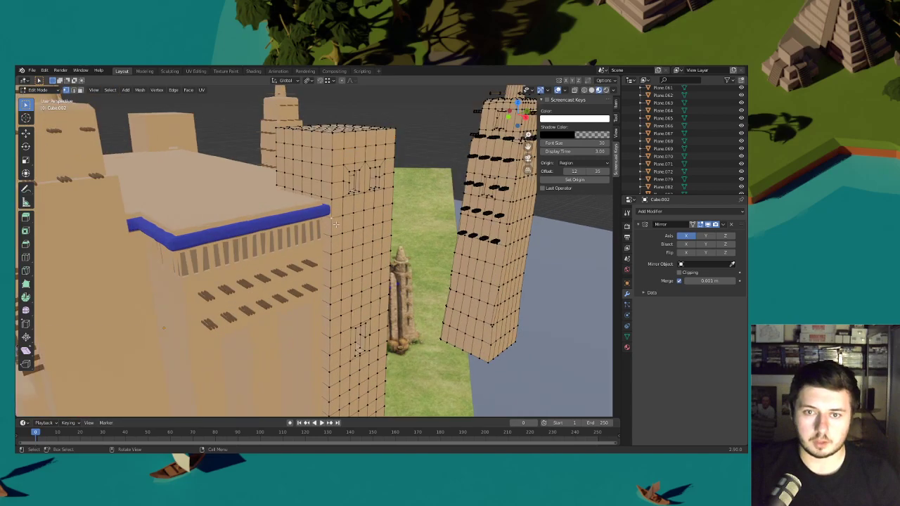
key("KP_0")
scroll(338, 227, "up", 6)
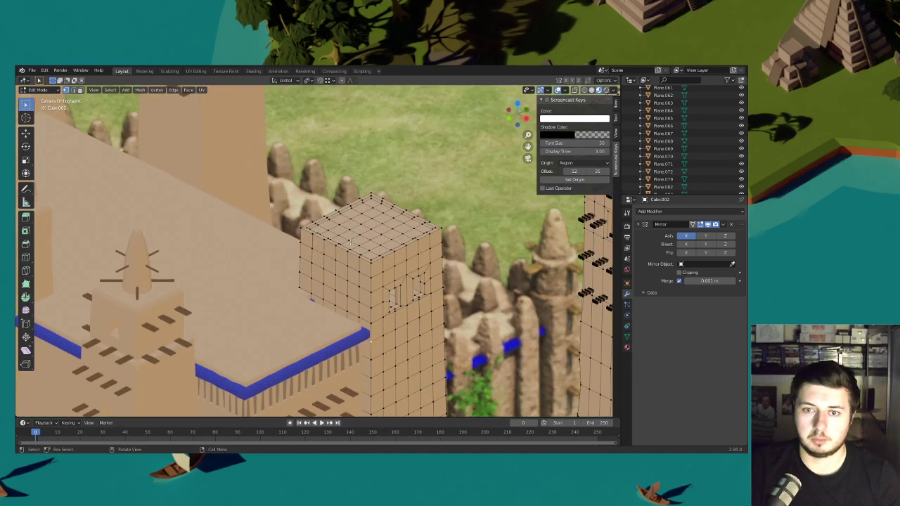
left_click_drag(338, 226, 322, 211)
key("g")
left_click(388, 246)
key("ctrl+z")
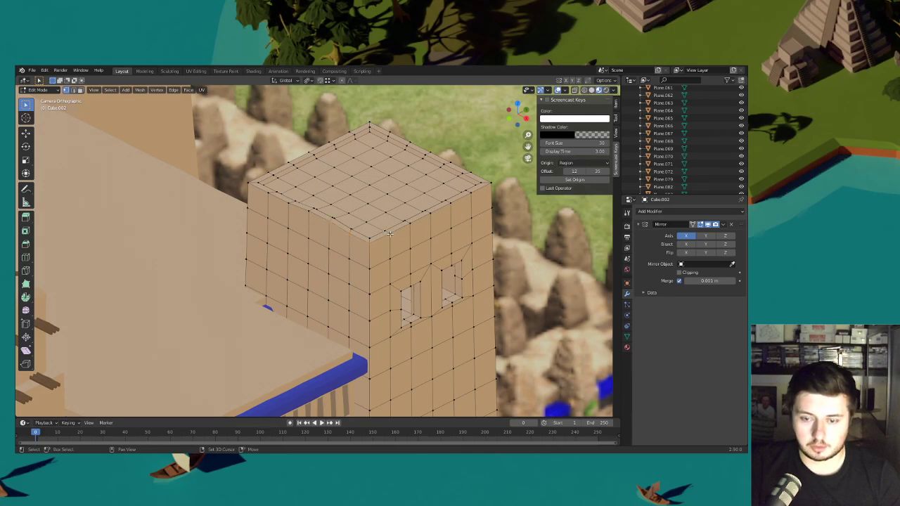
key("ctrl+v")
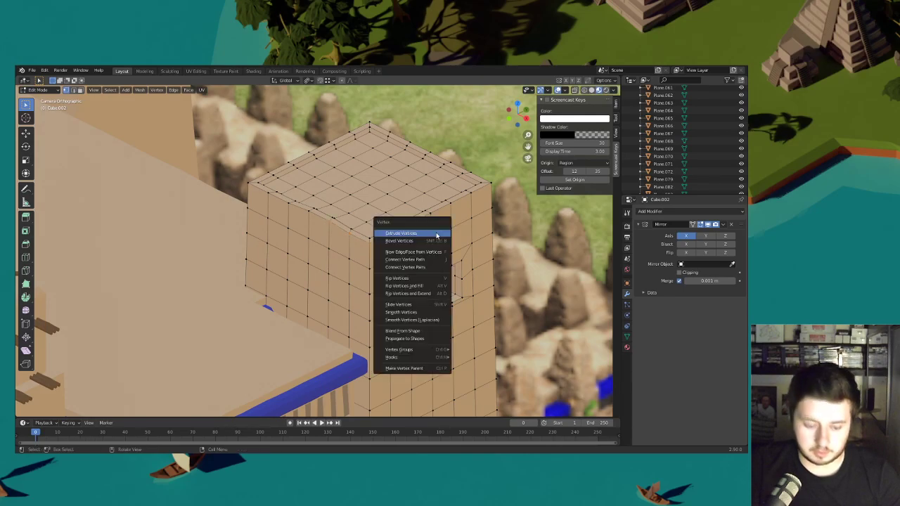
key("Escape")
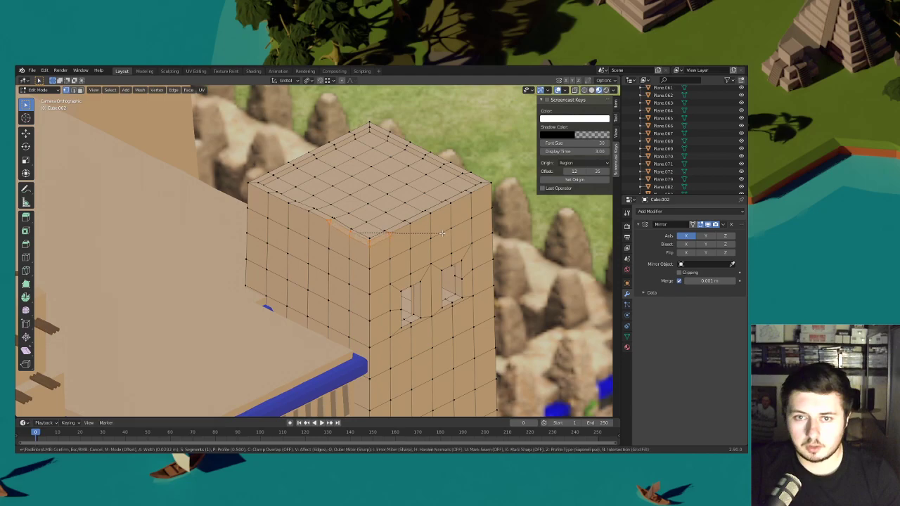
- Bevel the roof rim's front corner and slide the neighbouring rim vertices along their edges to roughen it
key("ctrl+b")
left_click(437, 234)
left_click(391, 231)
key("shift+v")
left_click(406, 225)
left_click(332, 219)
key("shift+v")
left_click(310, 214)
- Bevel the roof rim's side corner vertex above the main roof and slide a vertex near the rear corner
left_click(251, 184)
key("ctrl+shift+b")
left_click(328, 198)
left_click(372, 120)
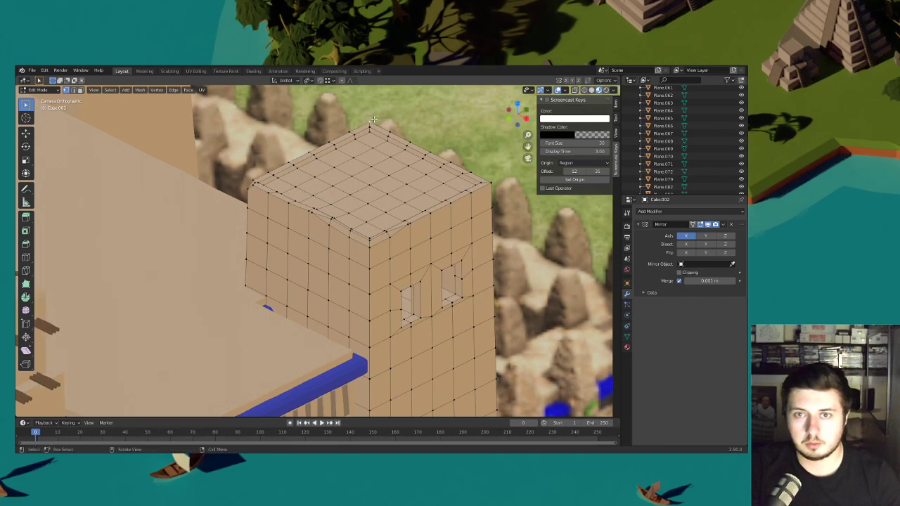
left_click(395, 137)
key("shift+v")
left_click(430, 150)
- Shift two vertices along the far side of the tower's roof vertically to make its outline uneven
left_click(333, 143)
key("g")
key("z")
left_click(321, 130)
left_click(408, 175)
key("g")
key("z")
left_click(386, 155)
- Shift two more vertices near the roof's outer corner vertically to continue the uneven rim
left_click(472, 194)
key("g")
key("z")
left_click(454, 187)
left_click(462, 173)
key("g")
key("z")
left_click(445, 156)
- Displace individual tower wall vertices horizontally, moving the one on the roof-facing wall about 0.012 m along negative Y
middle_click_drag(453, 175, 382, 187)
key("g")
key("x")
left_click(382, 187)
left_click(304, 233)
key("g")
key("x")
left_click(336, 218)
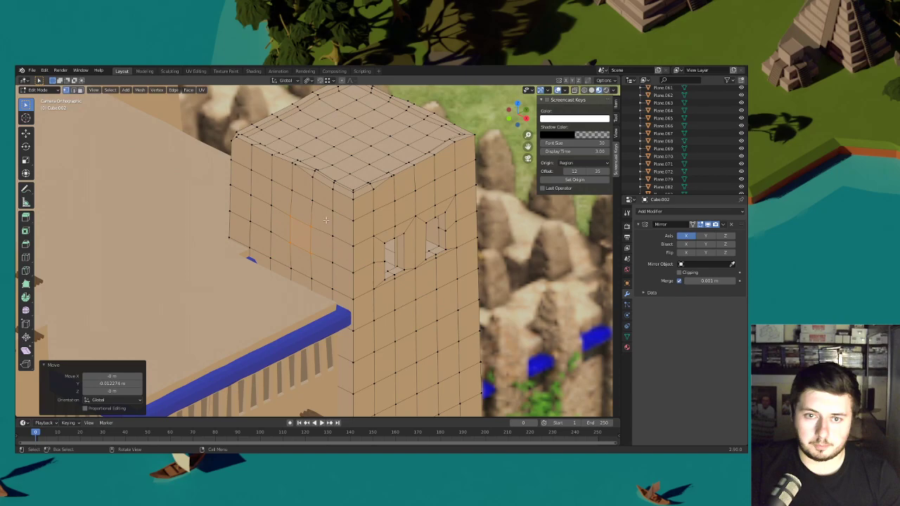
- Bevel part of the tower's inner vertical corner edge and slide two of its vertices to make the edge irregular
left_click(236, 211)
key("ctrl+b")
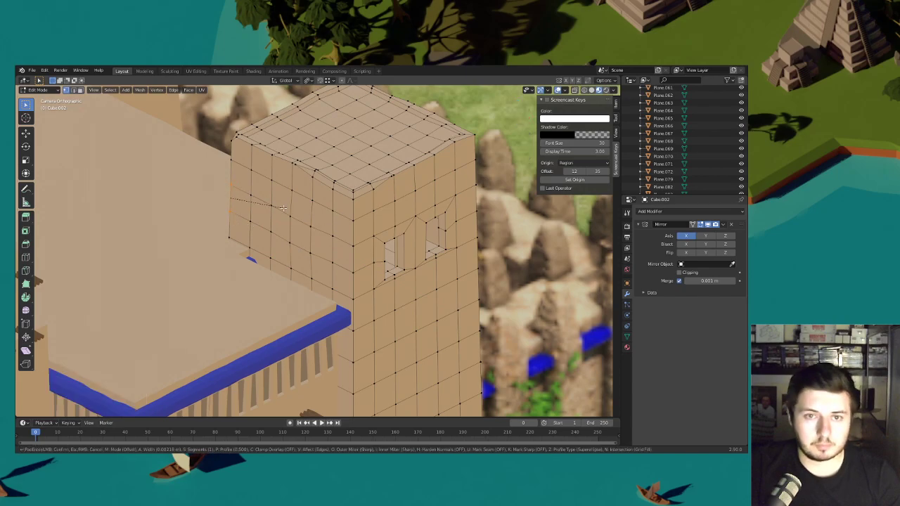
left_click(275, 207)
left_click(231, 182)
key("g")
key("g")
left_click(229, 164)
left_click(231, 212)
key("g")
key("g")
left_click(229, 204)
- Bevel the tower's front vertical corner edge beside the main block's blue trim with a width of about 0.024 m
middle_click_drag(353, 350, 327, 265, "shift")
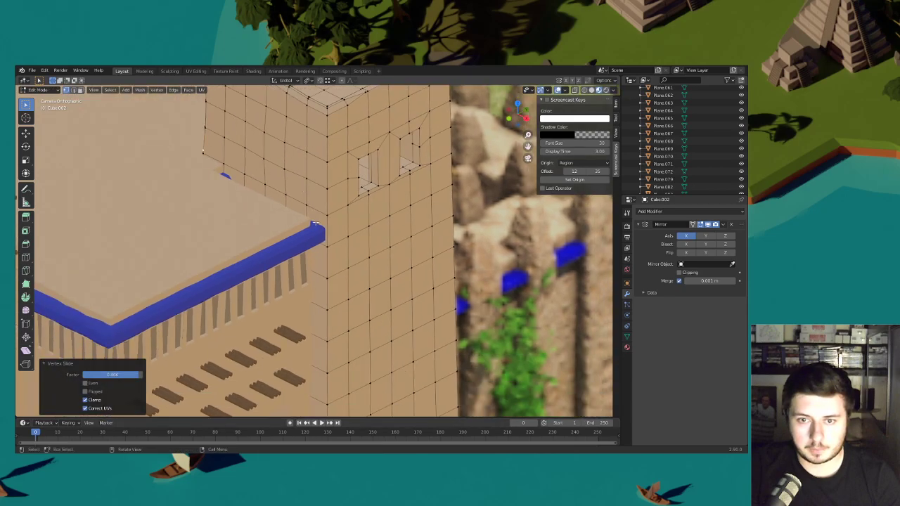
left_click(327, 247)
key("ctrl+b")
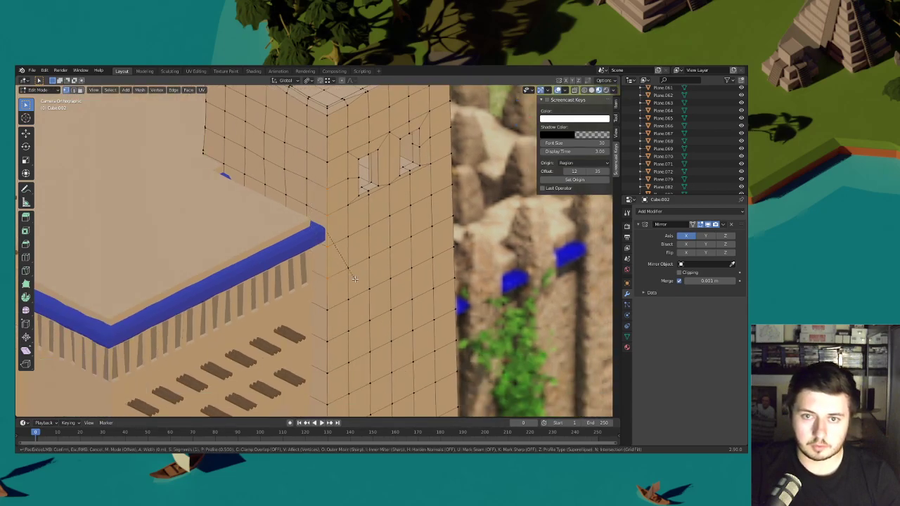
left_click(359, 281)
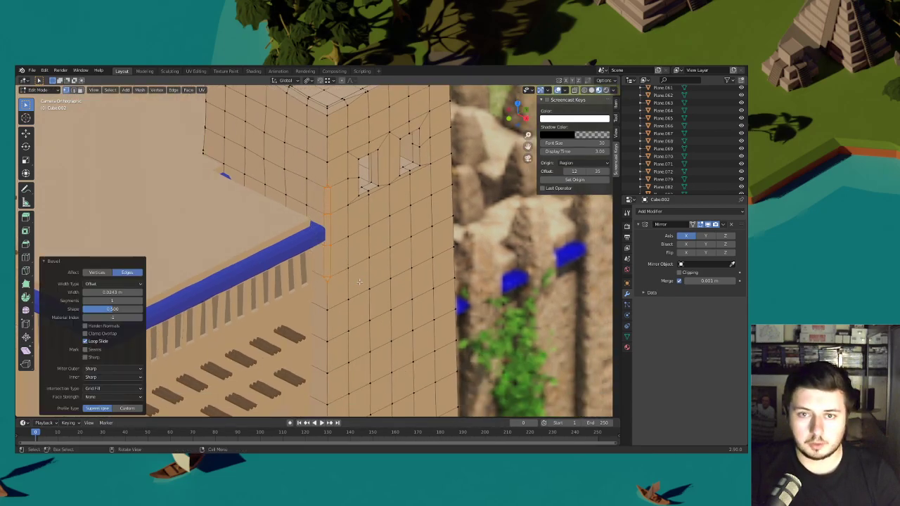
- Slide the vertices at both ends of the front corner edge's bevel along their edges to make its outline irregular
left_click(327, 181)
key("g")
key("g")
left_click(327, 163)
left_click(327, 284)
key("g")
key("g")
left_click(329, 306)
left_click(330, 277)
key("g")
key("g")
left_click(335, 275)
- Move the lower vertices of the front corner bevel vertically, shifting the last one by about 0.07 m along Z
left_click(325, 277, "shift")
key("g")
key("z")
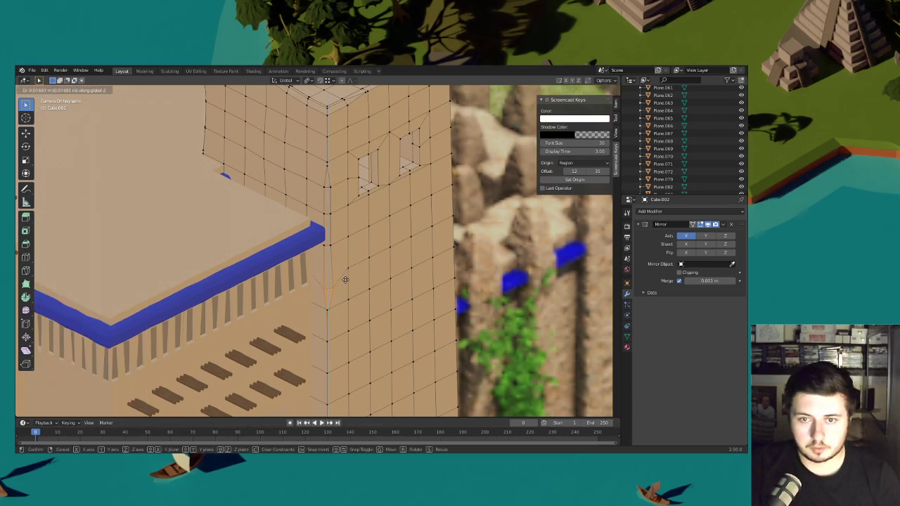
left_click(345, 279)
key("g")
key("z")
left_click(348, 306)
key("g")
key("z")
left_click(344, 305)
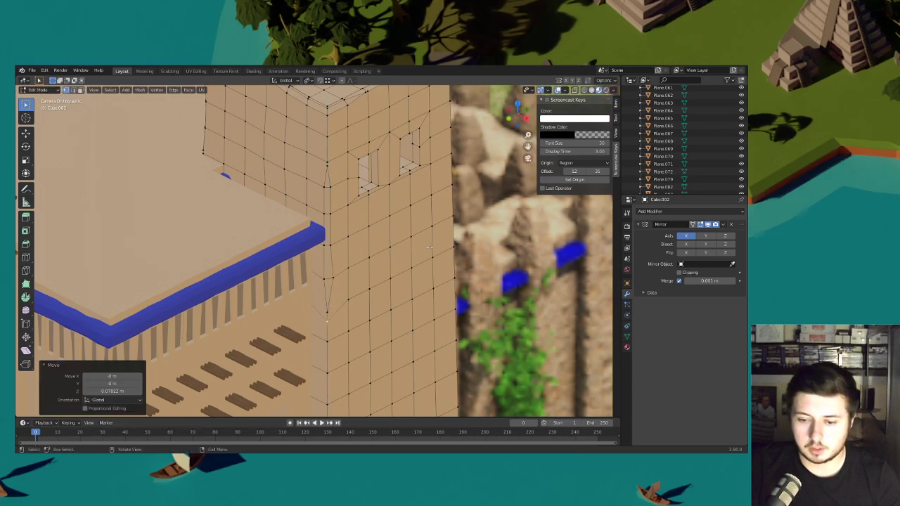
- Displace two vertices on the tower's side wall below the upper windows along the X axis
middle_click_drag(432, 248, 352, 245)
key("g")
key("x")
left_click(397, 259)
left_click_drag(465, 332, 430, 275)
key("g")
key("x")
left_click(497, 274)
- Slide a vertex upward along the tower's outer corner edge and shift the one above it along X
left_click(447, 216)
key("g")
key("g")
left_click(448, 194)
left_click(440, 169)
key("g")
key("x")
left_click(463, 172)
- Displace a vertex midway down the tower's outer corner edge along the X axis
middle_click_drag(450, 373, 410, 176, "shift")
left_click(408, 187)
key("g")
key("x")
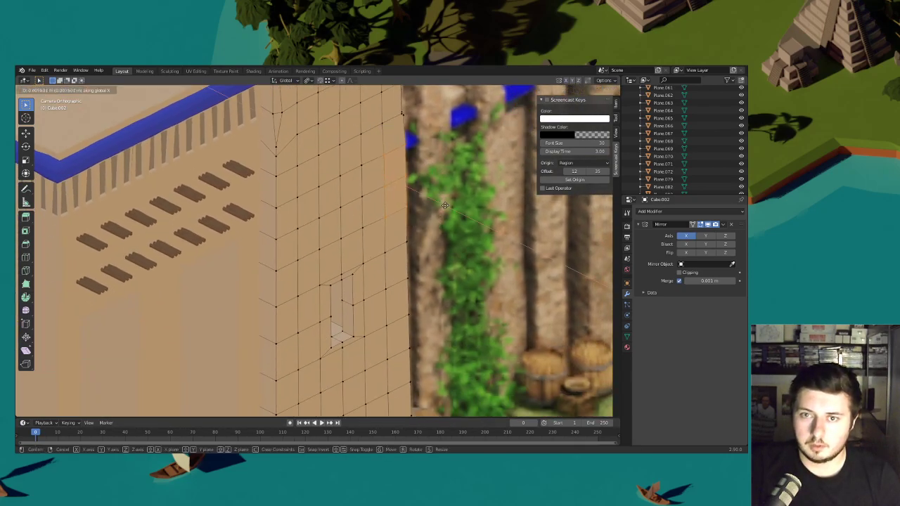
left_click(445, 205)
- Displace two vertices around the lower window along X, the second by about 0.007 m in the negative direction
middle_click_drag(374, 282, 380, 209, "shift")
left_click(367, 209)
key("g")
key("x")
left_click(381, 209)
left_click(357, 226)
key("g")
key("x")
left_click(364, 221)
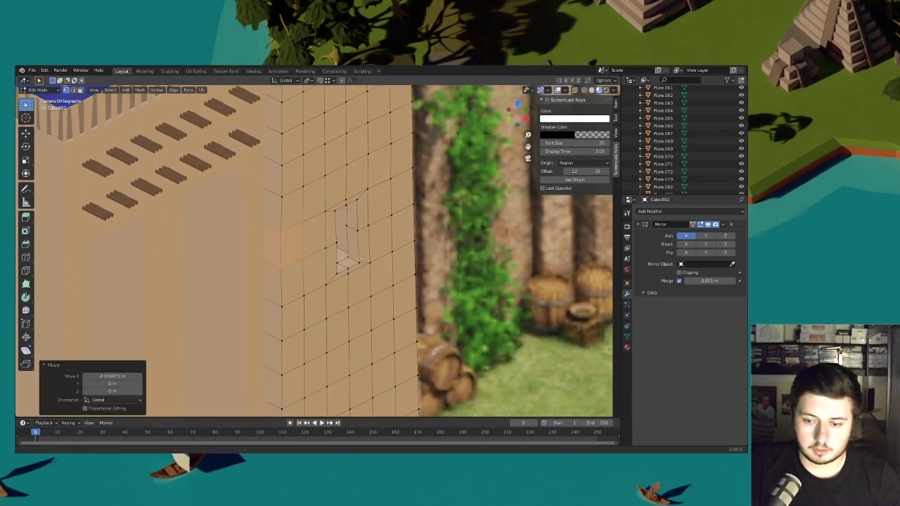
- Displace a vertex low on the tower's front corner edge slightly along the Y axis
middle_click_drag(348, 357, 350, 253, "shift")
left_click_drag(262, 263, 260, 262)
key("g")
key("y")
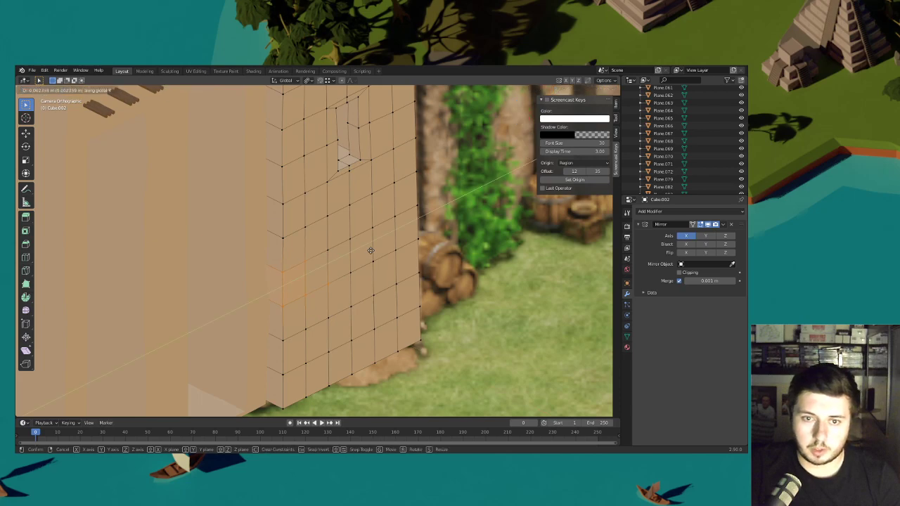
left_click(369, 251)
- Displace two side-wall vertices near the tower's base, one along X and one about 0.010 m along positive Y
left_click_drag(354, 326, 349, 316)
key("g")
key("x")
left_click(385, 299)
left_click(395, 217)
key("g")
key("y")
left_click(447, 197)
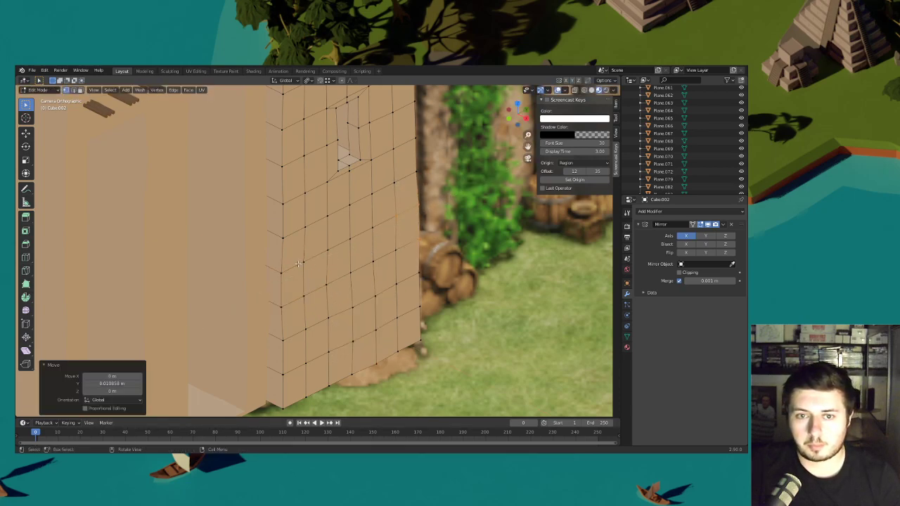
- Bevel a short stretch of the front corner edge near the tower's base with a width of about 0.03 m
left_click(287, 294)
key("ctrl+b")
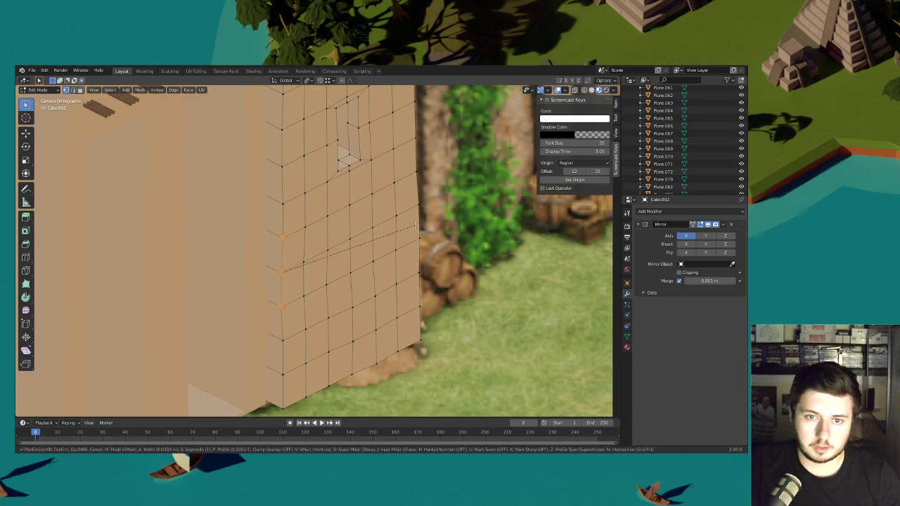
left_click(415, 226)
- Slide the new bevel's lower end vertex down and its upper end vertex up, and nudge a side vertex along its edge
left_click(280, 311)
key("g")
key("g")
left_click(283, 338)
left_click(285, 233)
key("g")
key("g")
left_click(284, 202)
left_click(291, 236)
key("g")
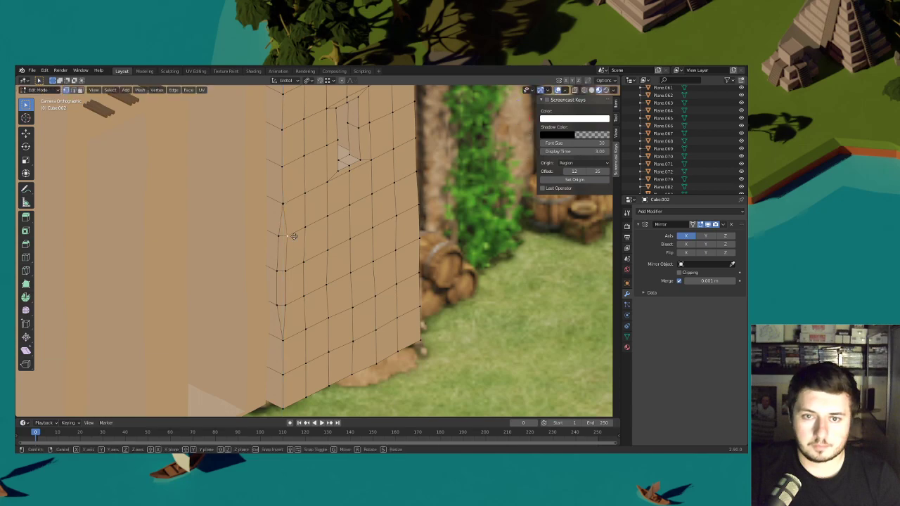
key("g")
left_click(295, 235)
- Bevel part of the tower's outer corner edge with a width of about 0.03 m and overlap clamping on
scroll(393, 259, "down", 2)
middle_click_drag(392, 260, 380, 303, "shift")
left_click(377, 295)
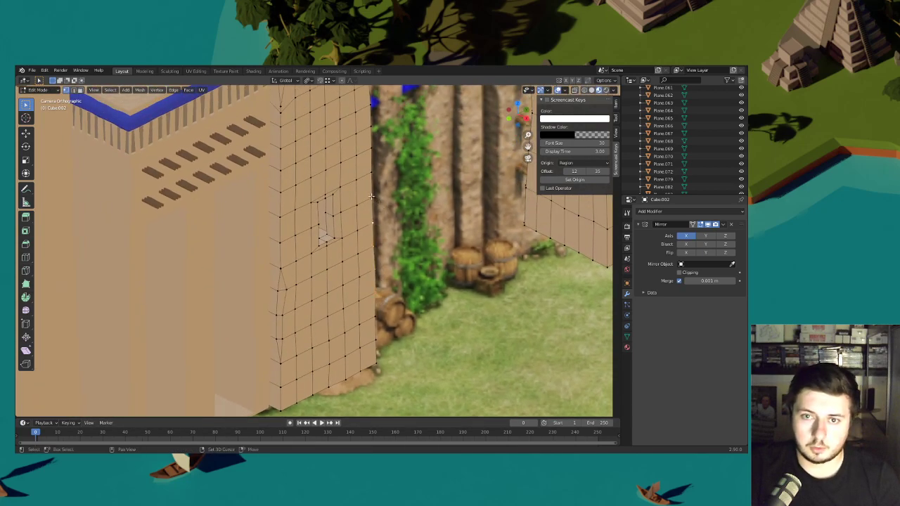
key("ctrl+v")
key("Escape")
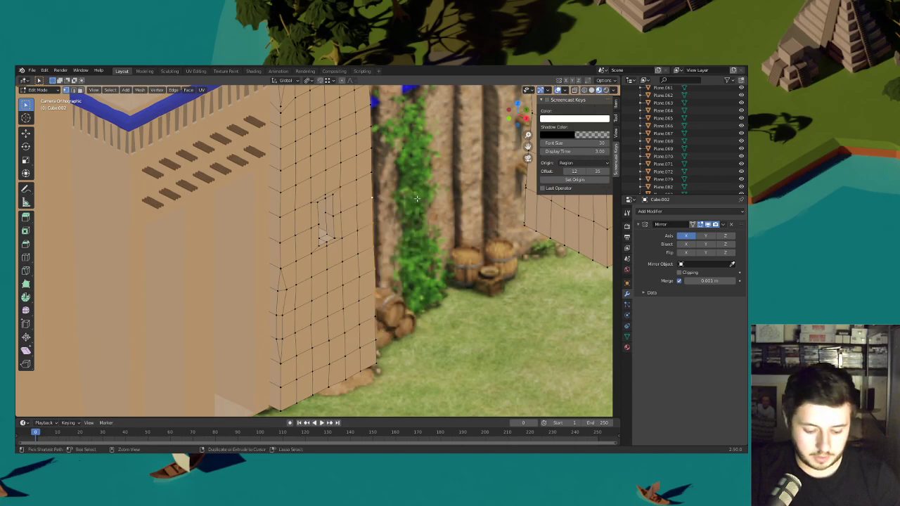
key("ctrl+v")
key("Escape")
key("ctrl+shift+b")
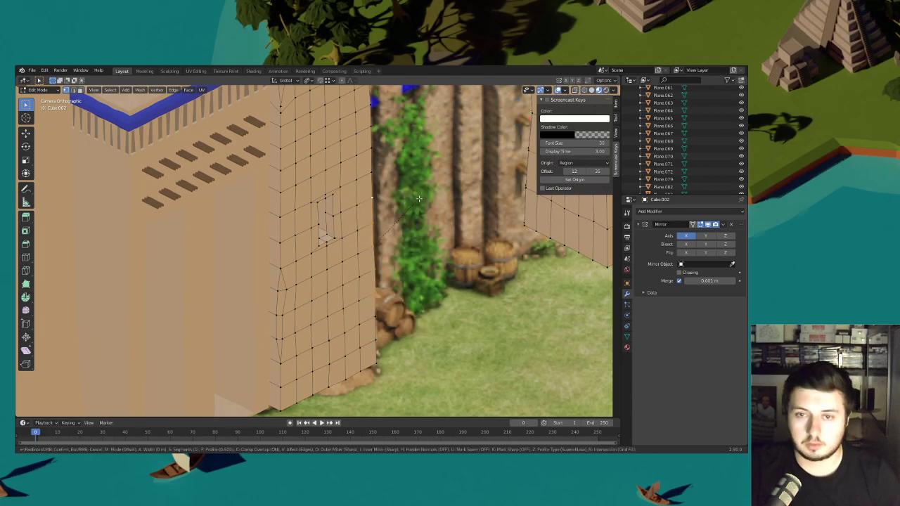
left_click(417, 200)
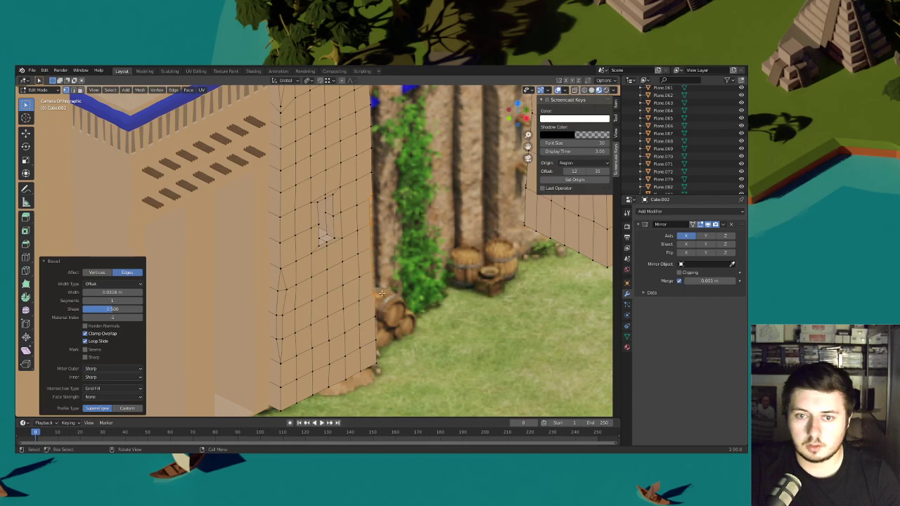
- Slide two vertices of the outer corner bevel along the edge and move one about 0.003 m in X and 0.012 m in Y
key("shift+v")
left_click(378, 317)
key("shift+v")
left_click(376, 167)
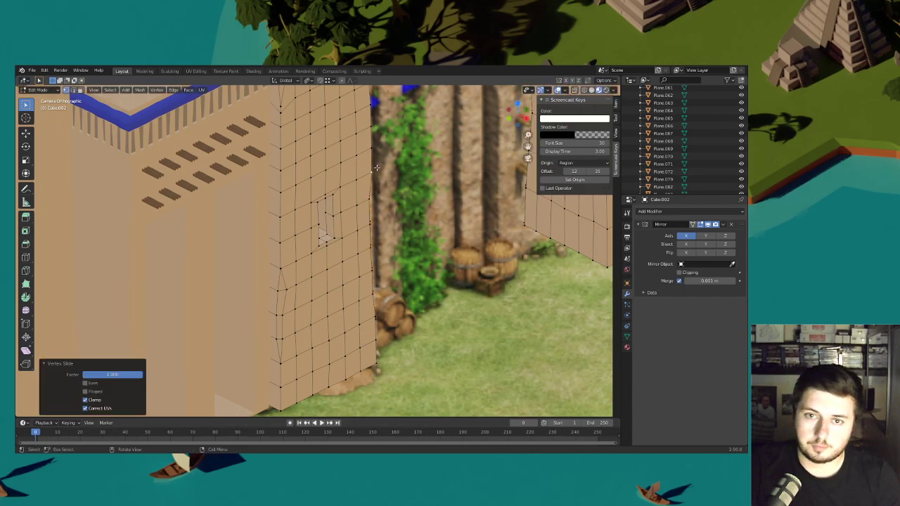
key("g")
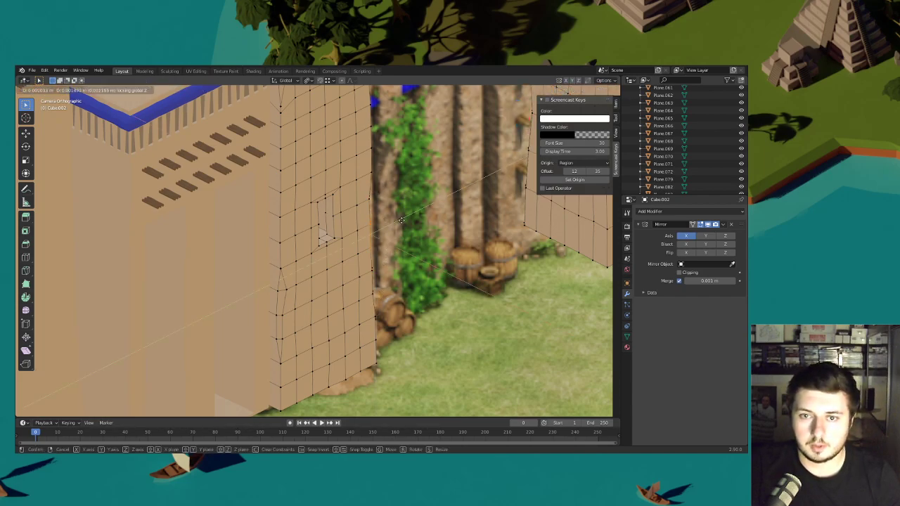
left_click(413, 216)
- Hide the viewport overlays and compare the whole fortress model with the reference image
scroll(317, 232, "down", 3)
key("alt+shift+z")
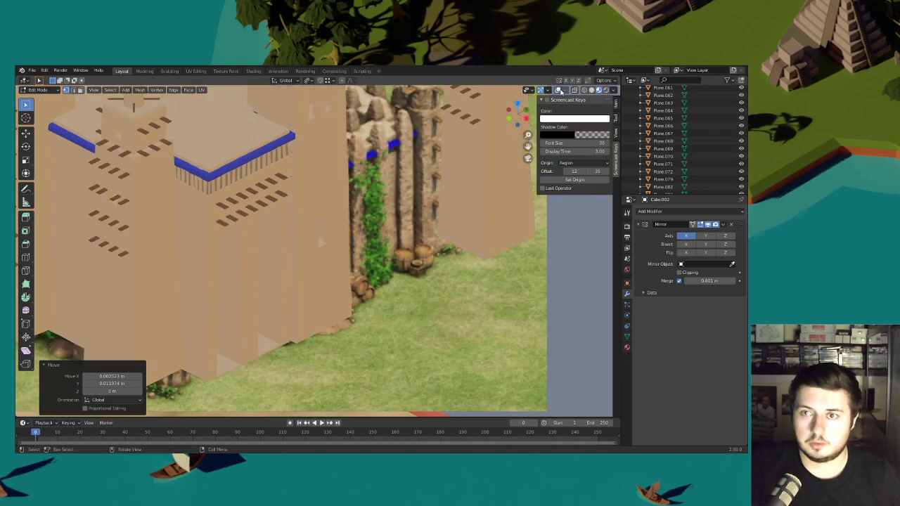
middle_click_drag(317, 232, 330, 303, "shift")
scroll(331, 303, "down", 2)
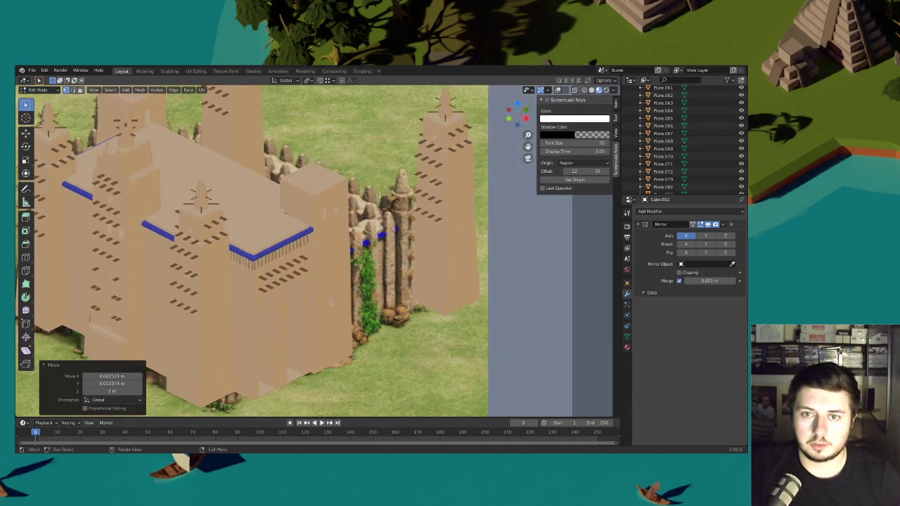
scroll(379, 196, "down", 3)
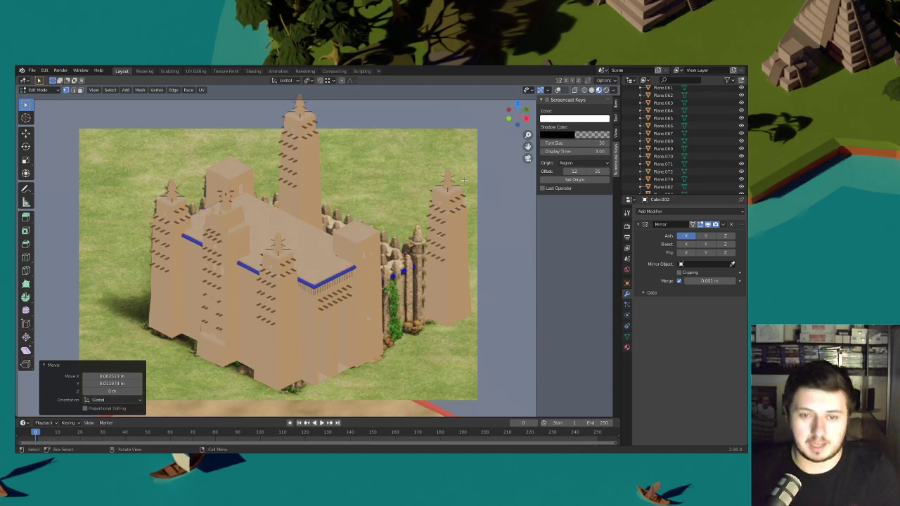
mouse_move(384, 265)
middle_mouse_down("shift")
mouse_move(400, 269)
mouse_move(380, 263)
middle_mouse_up("shift")
scroll(351, 253, "up", 4)
middle_click_drag(338, 197, 367, 251, "shift")
scroll(337, 232, "up", 3)
left_click(40, 90)
left_click(41, 99)
middle_click_drag(390, 184, 348, 194, "shift")
left_click(356, 215)
left_click(40, 90)
left_click(42, 108)
left_click(40, 90)
left_click(41, 98)
left_click(183, 232)
left_click(42, 90)
left_click(36, 109)
- Display the model in wireframe, select the whole tower standing apart from the fortress and delete it
middle_click_drag(78, 151, 21, 113, "shift")
key("shift+z")
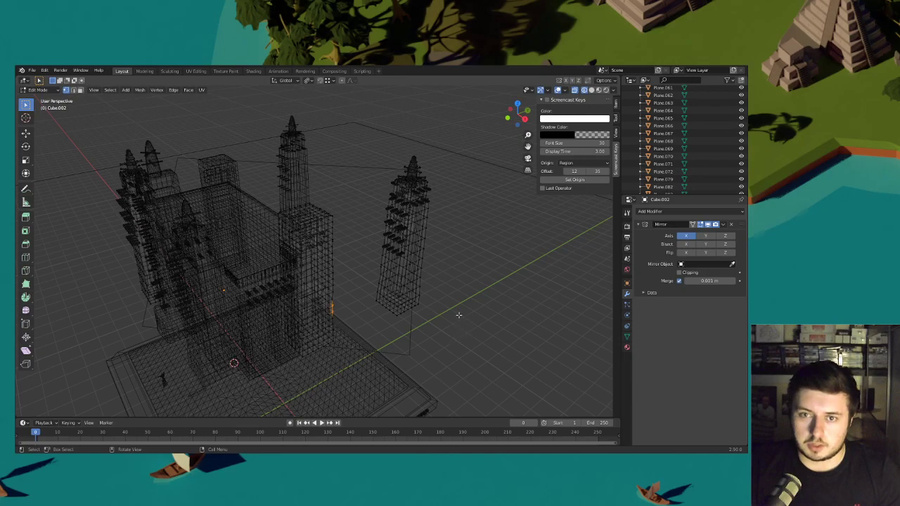
left_click_drag(458, 330, 363, 127)
key("x")
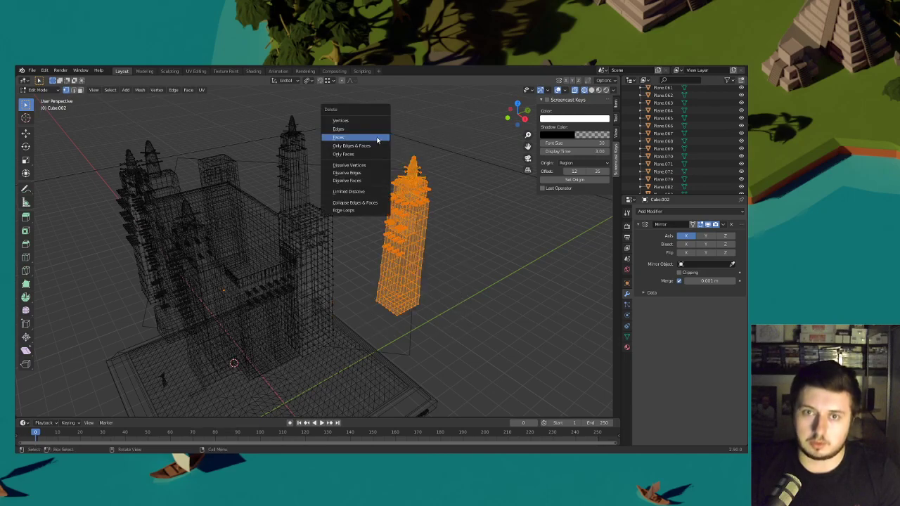
- Delete the vertices of the detached spired tower's body and its overlapping copy, keeping the projecting wooden beams
left_click(368, 121)
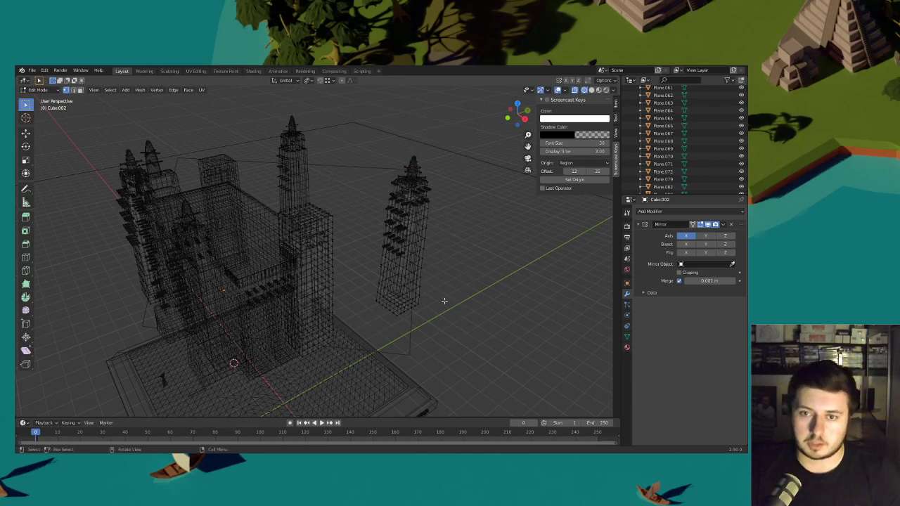
key("l")
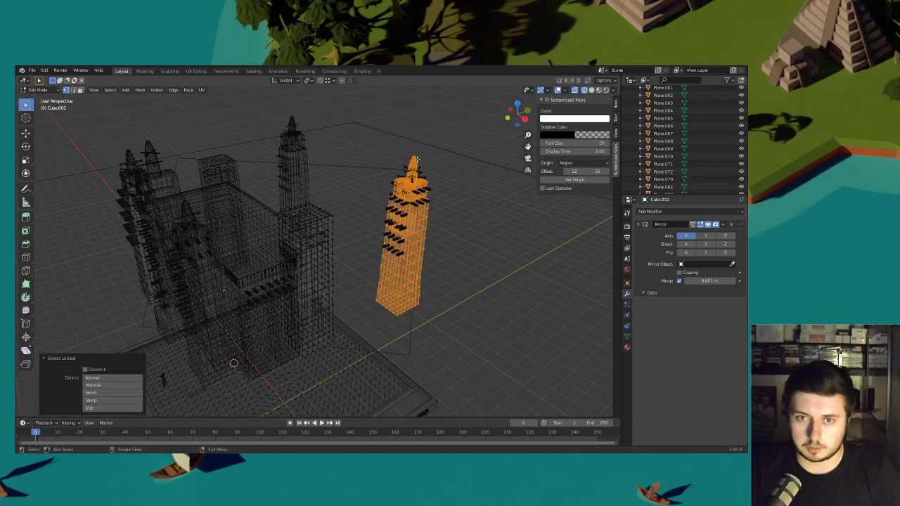
key("x")
left_click(440, 164)
- Select the leftover floating beams except one short row of three clusters and delete their vertices
scroll(391, 220, "up", 5)
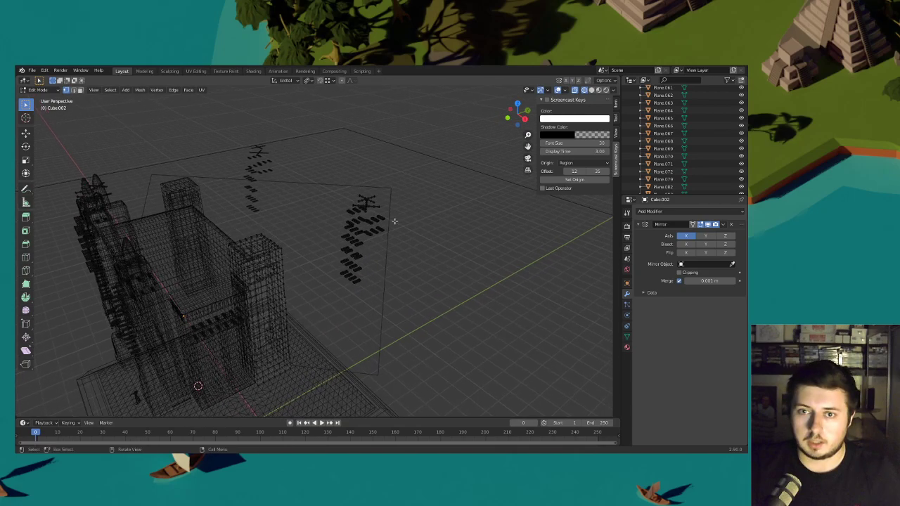
middle_click_drag(396, 230, 416, 156)
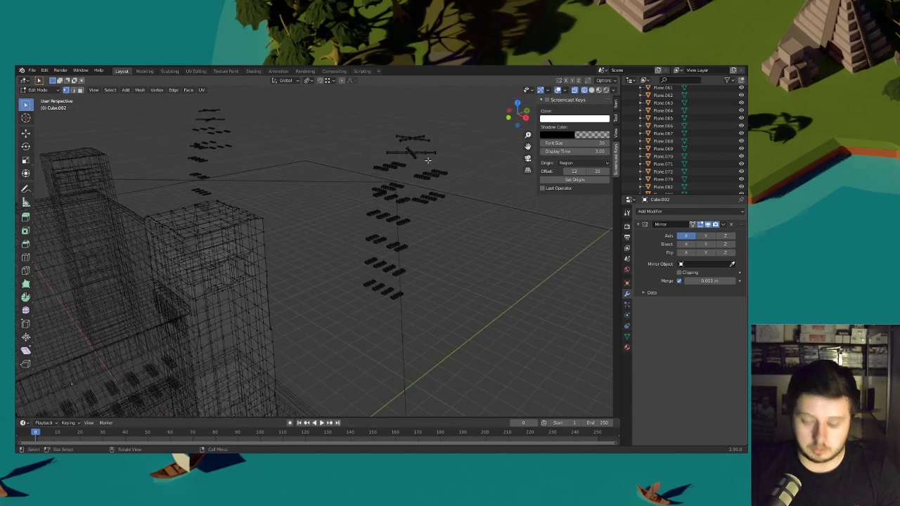
key("l")
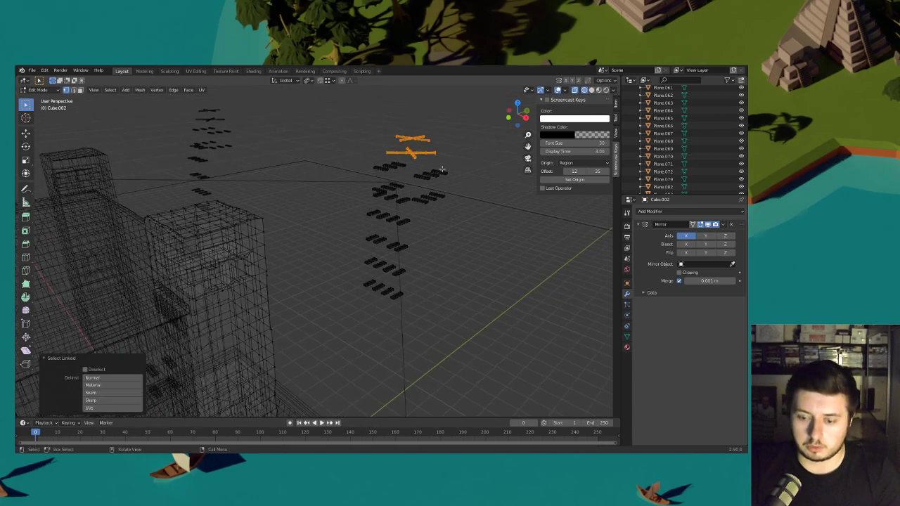
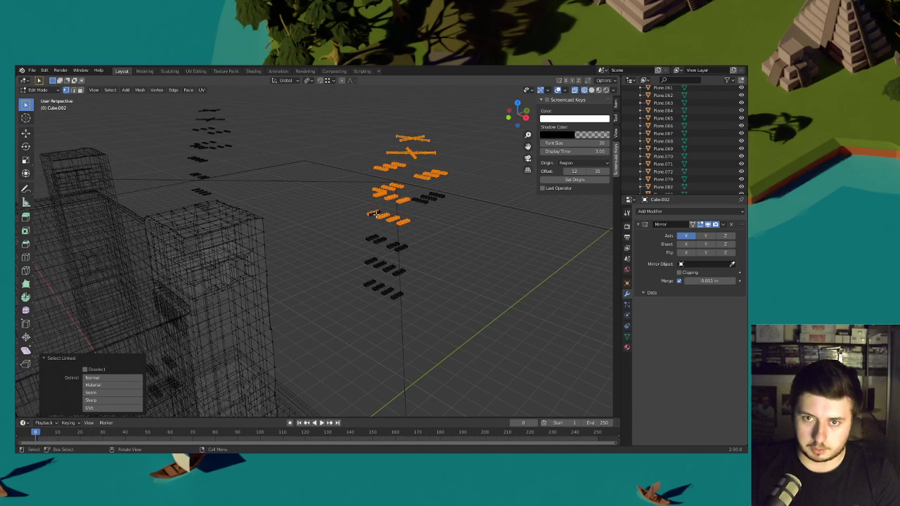
left_click_drag(414, 307, 343, 228, "shift")
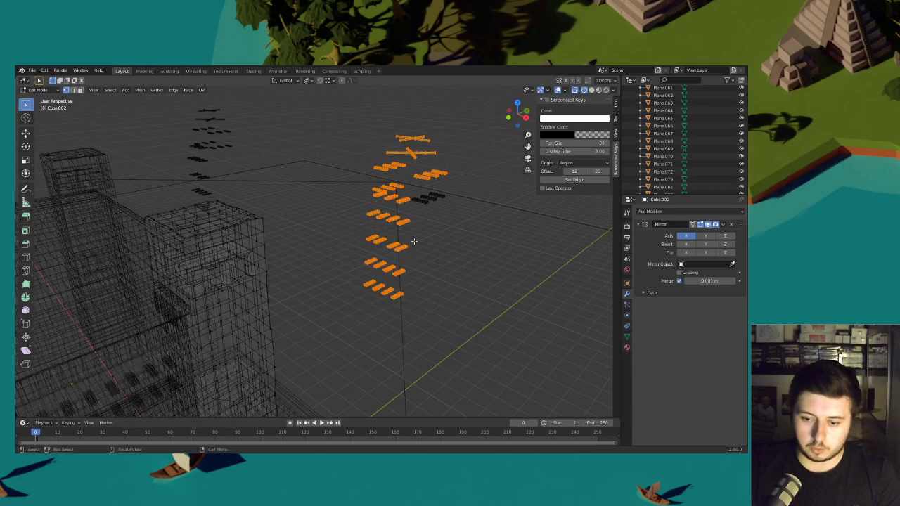
key("x")
left_click(407, 227)
- Move the remaining row of three beam clusters onto the square corner tower's front face, above the windows, keeping its height
left_click_drag(454, 221, 383, 179)
key("g")
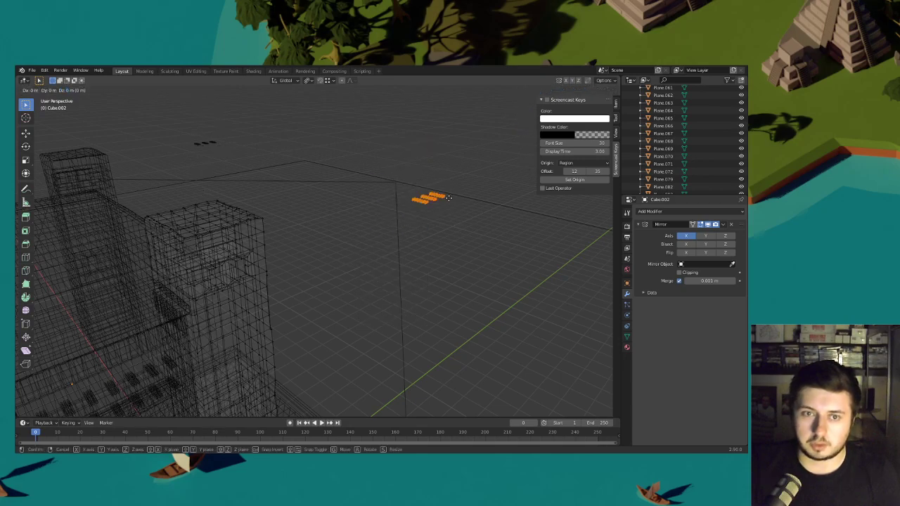
left_click(256, 247)
left_click(592, 90)
mouse_move(402, 196)
middle_mouse_down("shift")
mouse_move(483, 186)
mouse_move(428, 247)
mouse_move(434, 229)
middle_mouse_up("shift")
left_click(599, 90)
scroll(434, 229, "up", 4)
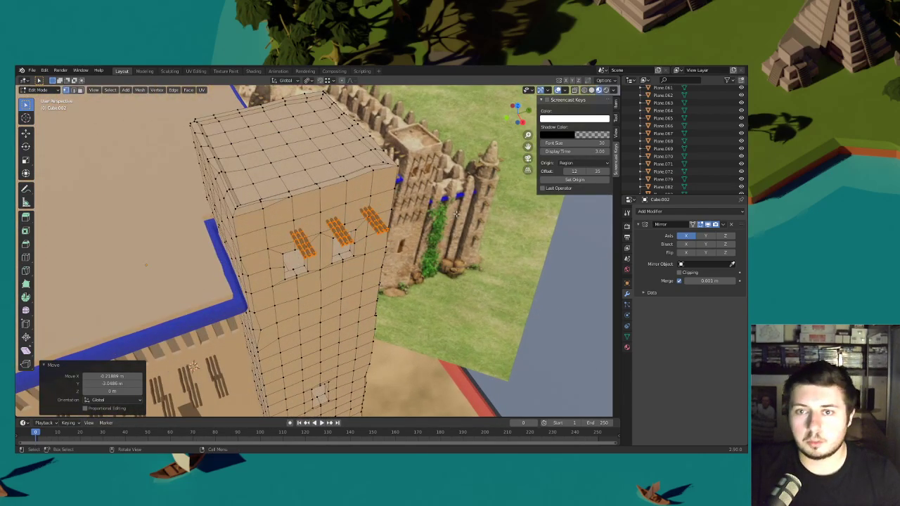
key("g")
key("shift+z")
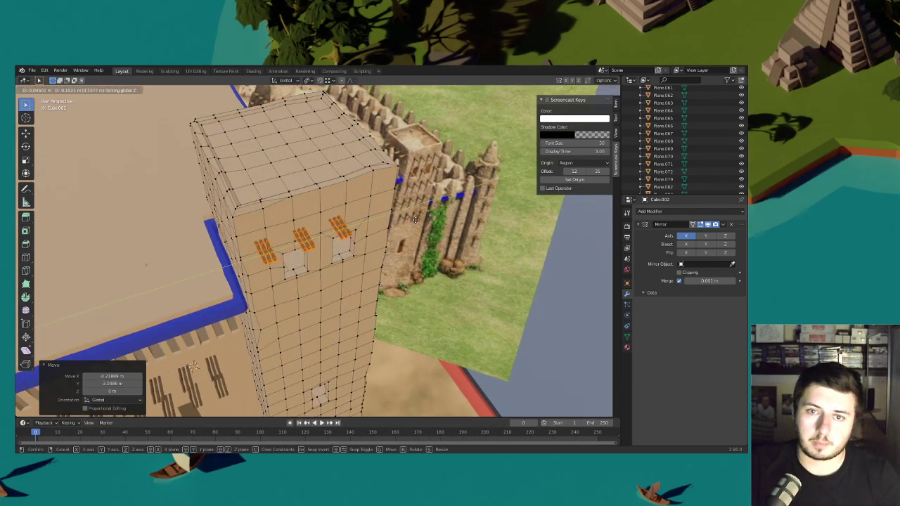
left_click(414, 220)
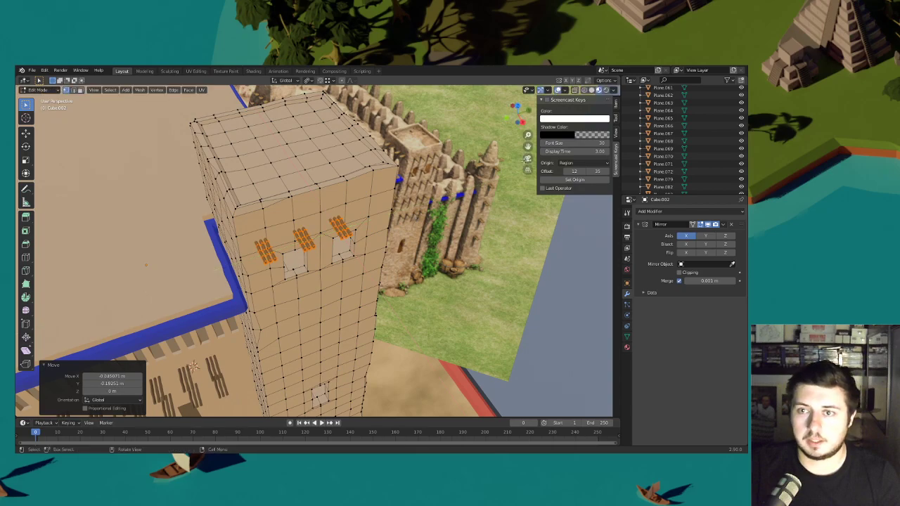
- In camera view, shift the beam row along Y and raise it slightly along Z on the tower face
key("KP_0")
scroll(464, 211, "up", 6)
key("g")
key("y")
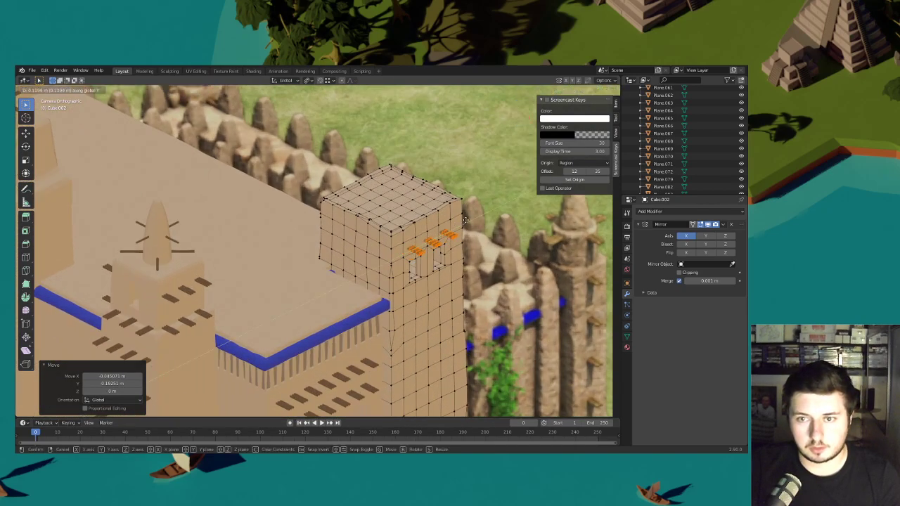
left_click(470, 217)
key("g")
key("z")
left_click(470, 215)
- Fine-tune the beam row's position along Y above the tower windows and clear the selection
key("g")
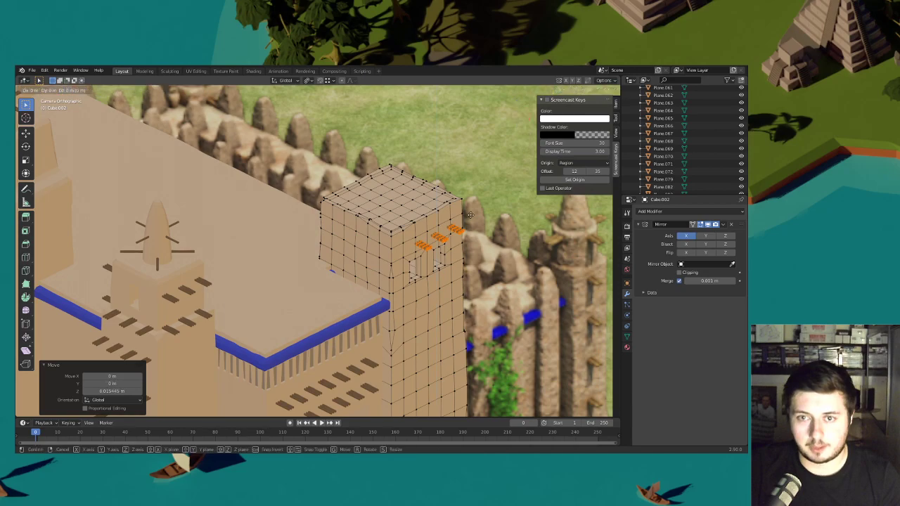
key("y")
left_click(468, 209)
scroll(467, 199, "up", 3)
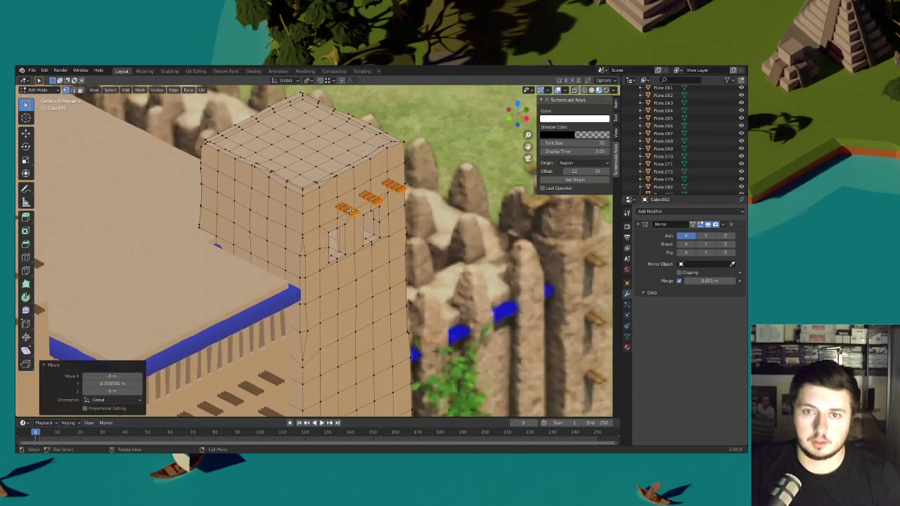
key("g")
key("y")
left_click(402, 192)
key("g")
right_click(409, 189)
key("alt+a")
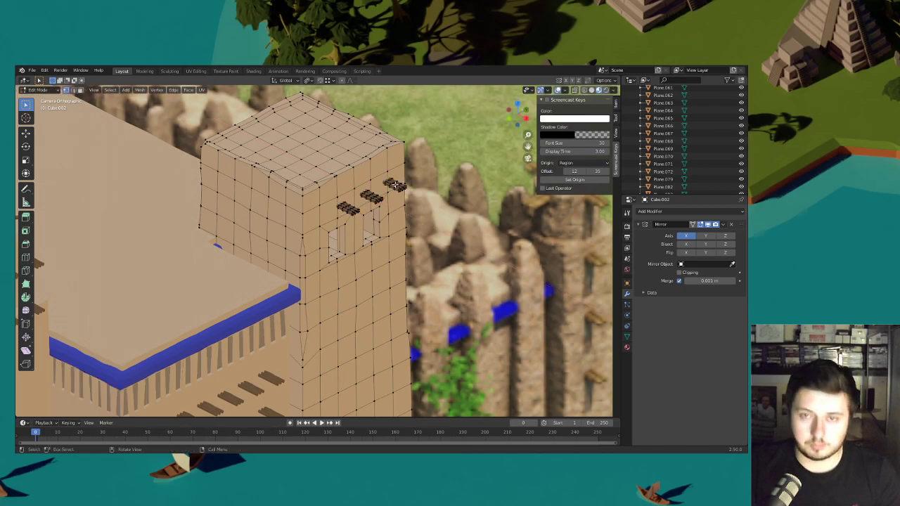
- Adjust the end beam cluster along Y and duplicate a cluster about -0.62 m along Y as the row's fourth
key("l")
key("g")
key("y")
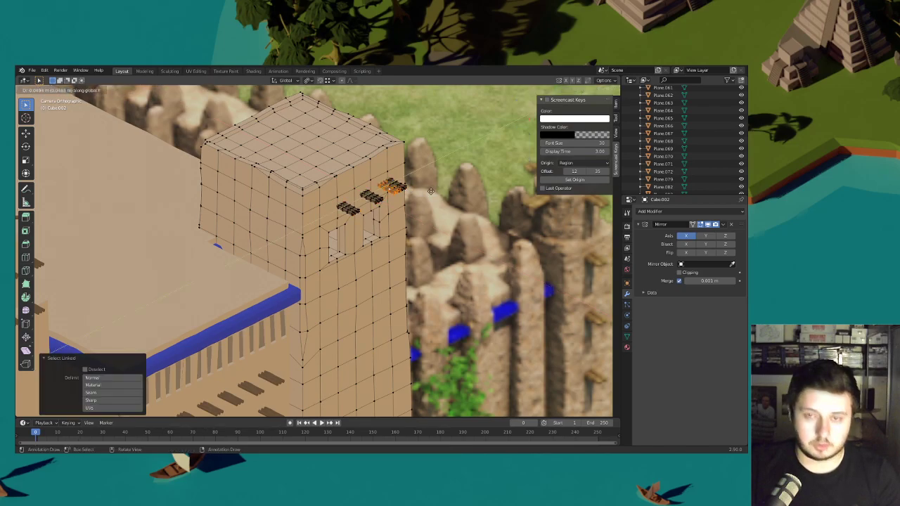
left_click(374, 217)
- Select all four beam clusters and duplicate the row down the tower three times along Z, the last by about 0.5 m
mouse_move(374, 217)
middle_mouse_down()
mouse_move(426, 215)
mouse_move(380, 224)
middle_mouse_up()
scroll(379, 223, "up", 4)
middle_click_drag(469, 231, 358, 231, "shift")
scroll(358, 231, "up", 5)
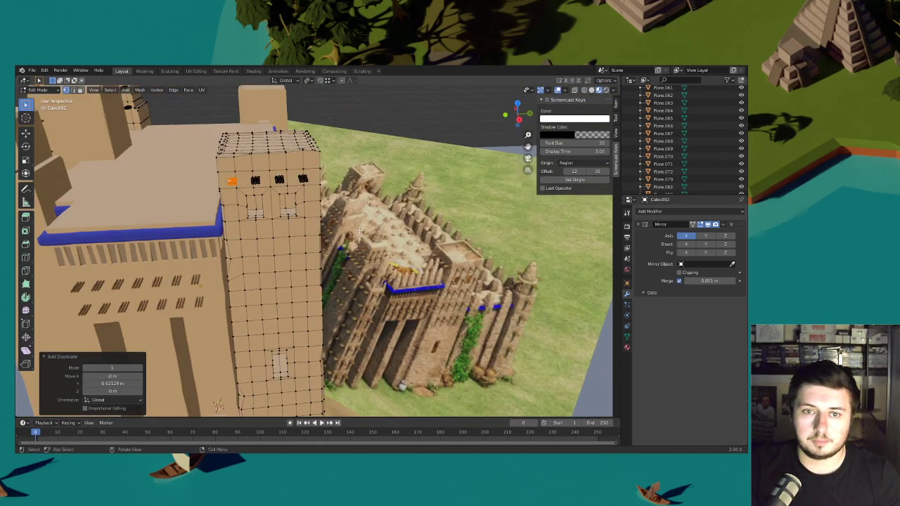
middle_click_drag(316, 208, 279, 161, "shift")
key("l")
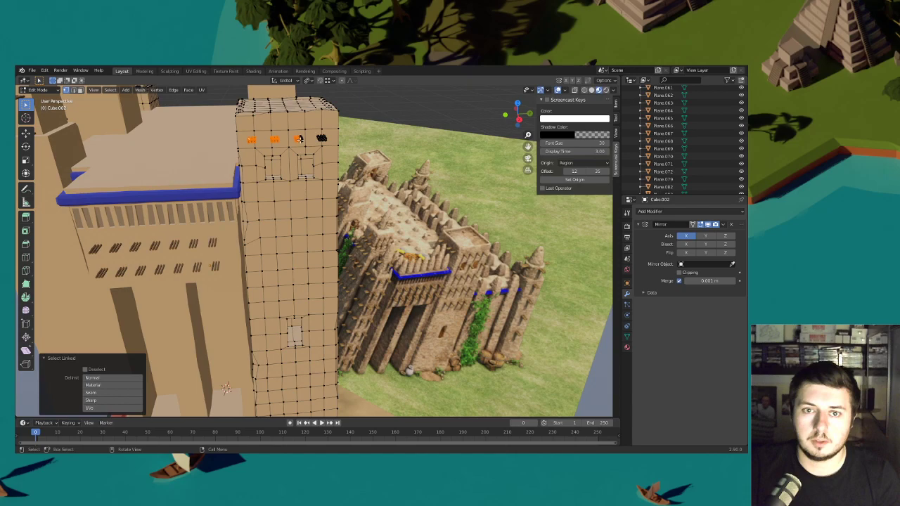
middle_click_drag(380, 168, 379, 152)
key("shift+d")
key("z")
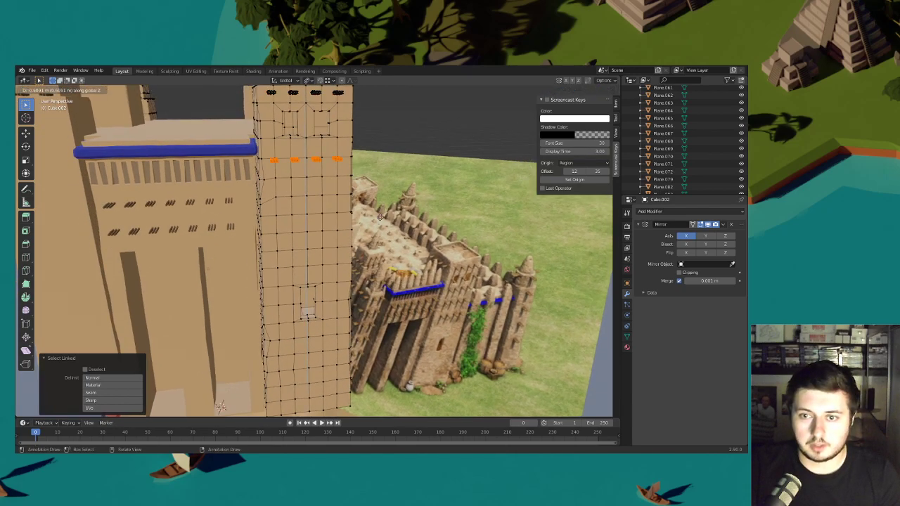
left_click(380, 213)
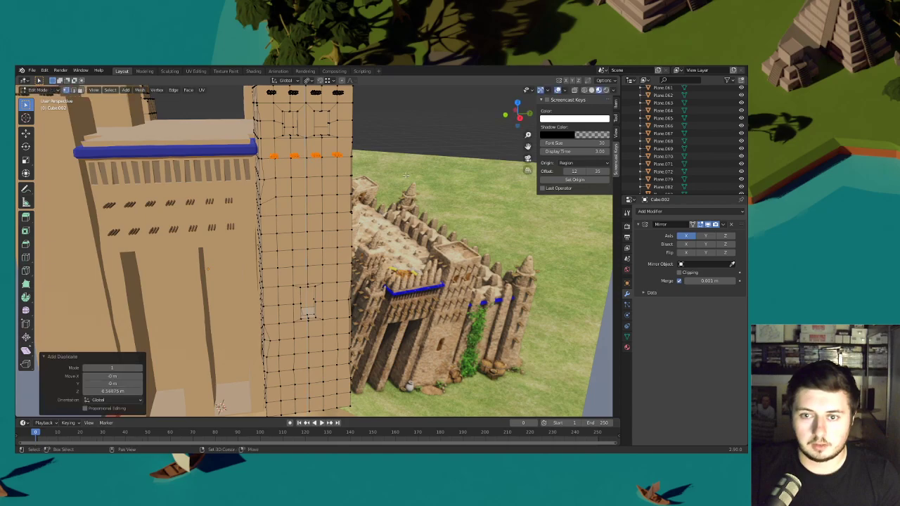
key("g")
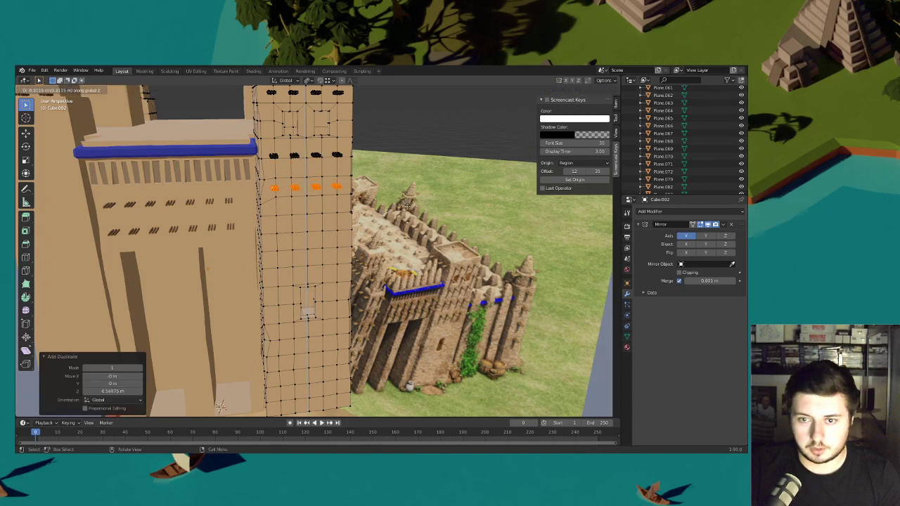
left_click(407, 225)
- Compare the tower's beam rows with the reference image in camera view, with overlays off and on
middle_click_drag(421, 195, 493, 191)
scroll(449, 180, "down", 4)
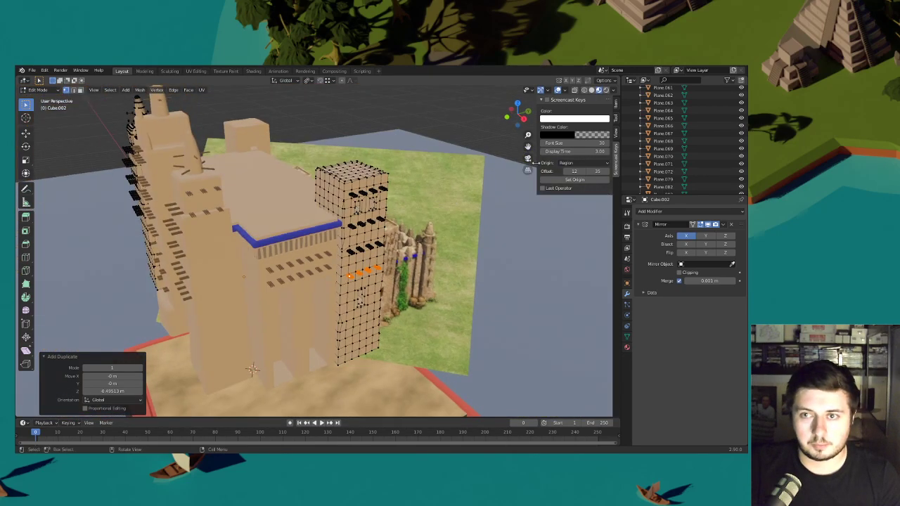
left_click(527, 159)
scroll(455, 211, "down", 3)
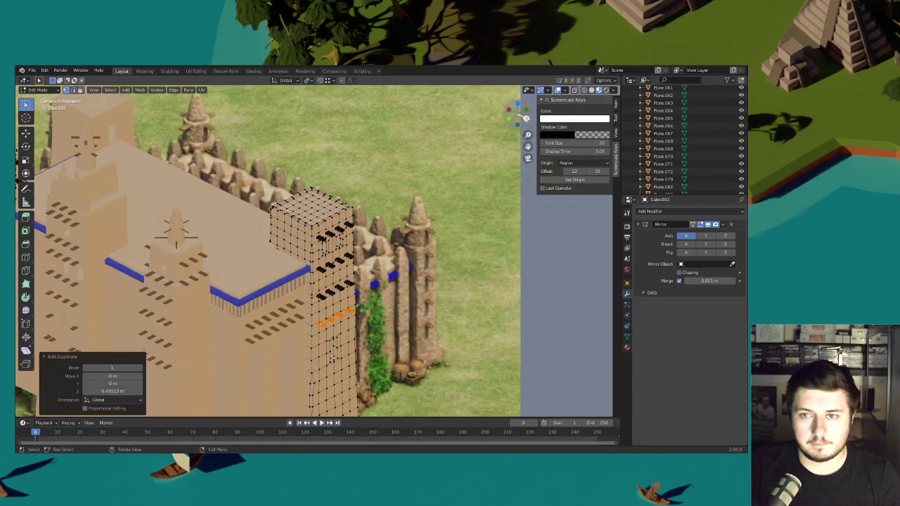
scroll(439, 196, "down", 3)
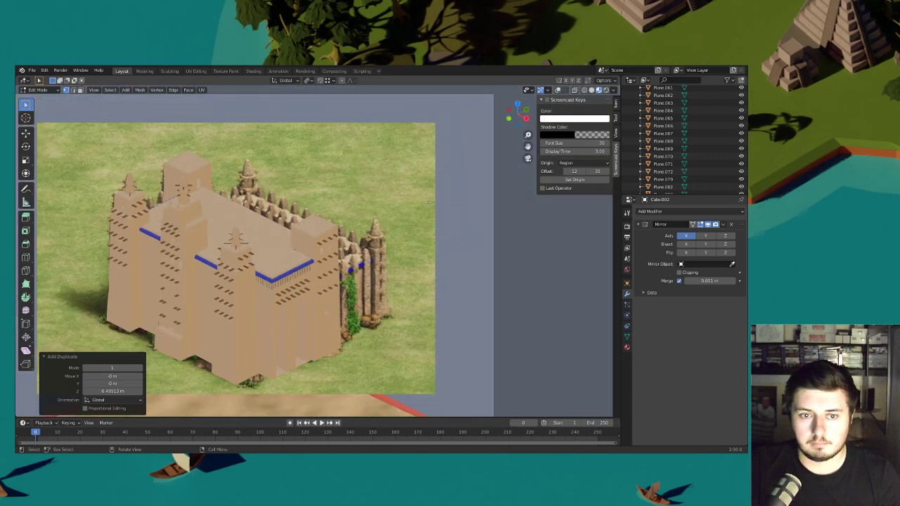
left_click(557, 90)
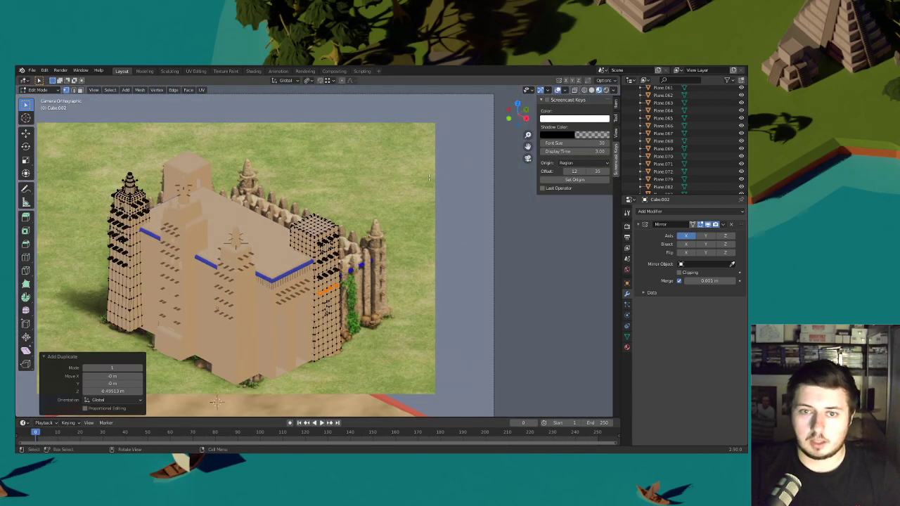
scroll(406, 201, "up", 3)
middle_click_drag(407, 201, 386, 218)
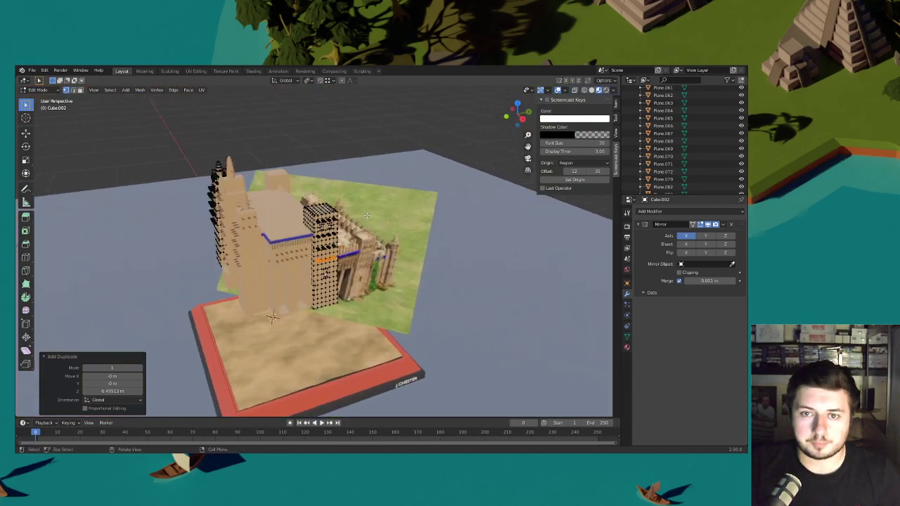
scroll(367, 215, "up", 5)
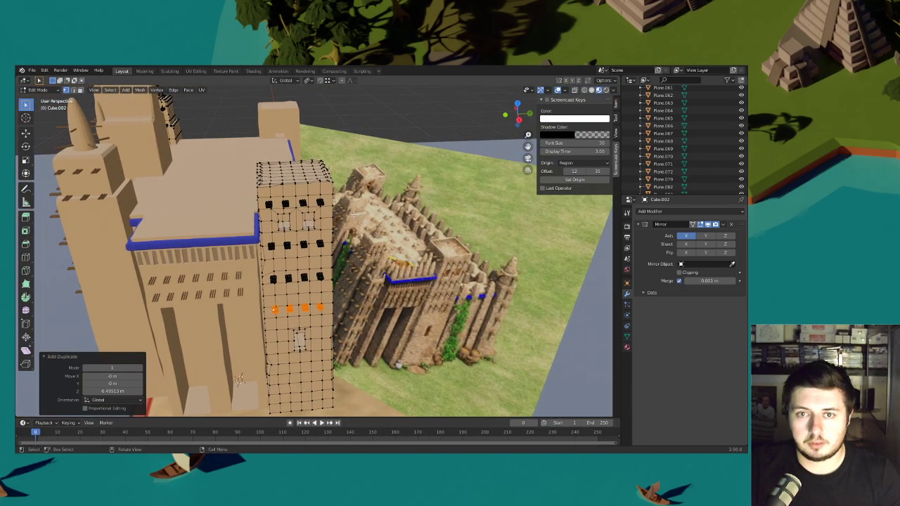
scroll(385, 218, "up", 3)
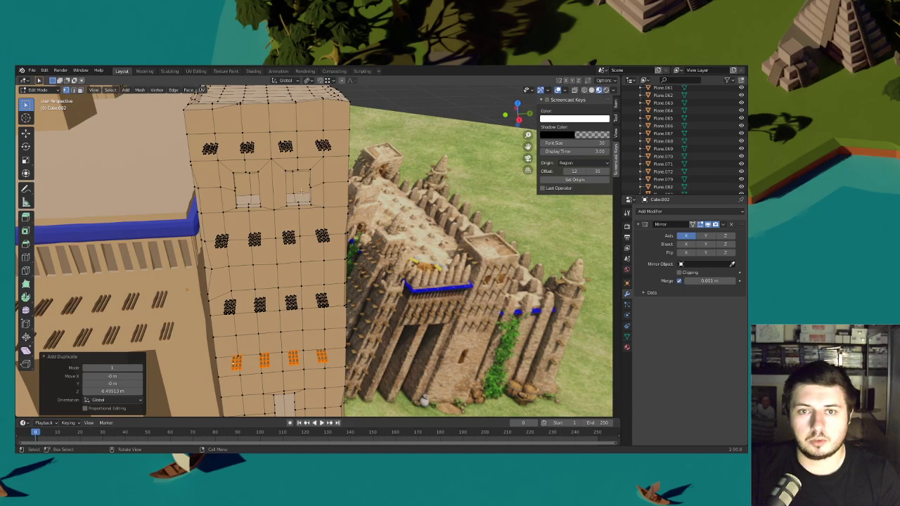
- Duplicate the top row of four beam clusters horizontally by about -0.50 m in X and -0.74 m in Y
middle_click_drag(305, 192, 263, 182)
key("alt+a")
key("l")
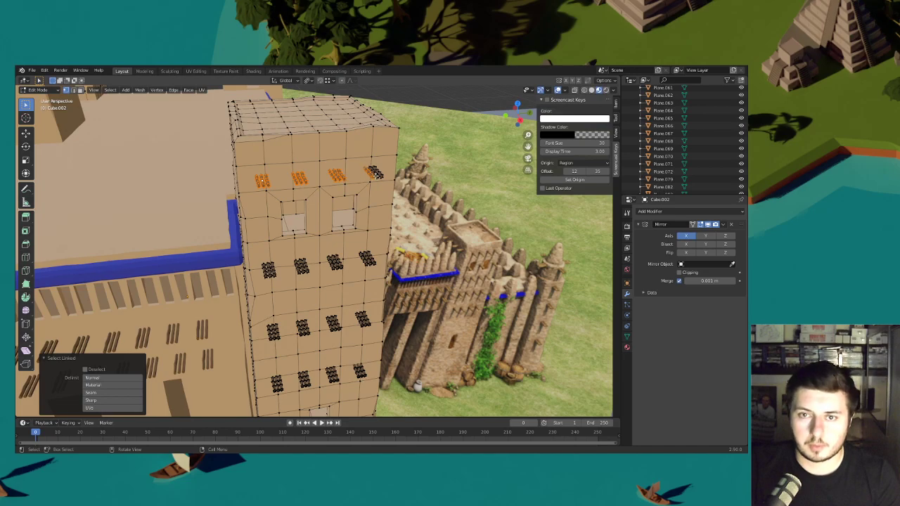
middle_click_drag(378, 175, 440, 198)
scroll(440, 198, "down", 4)
key("shift+d")
key("shift+z")
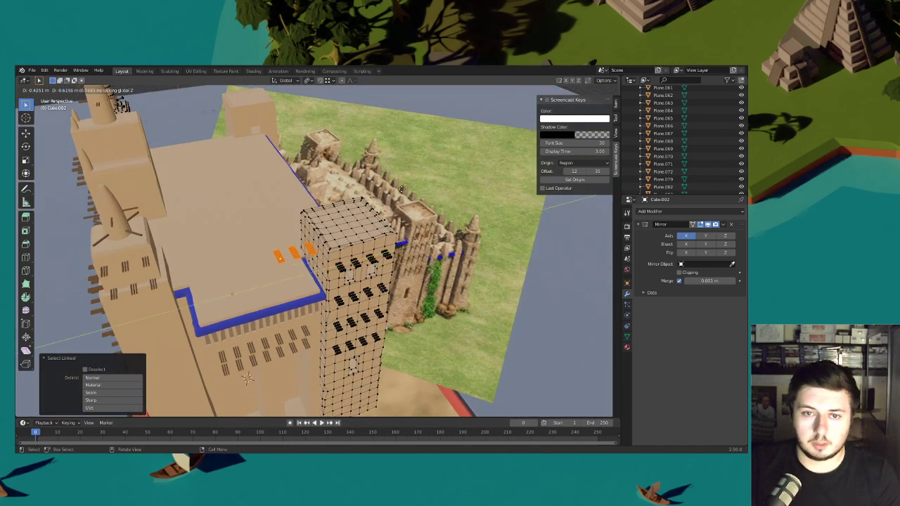
left_click(385, 219)
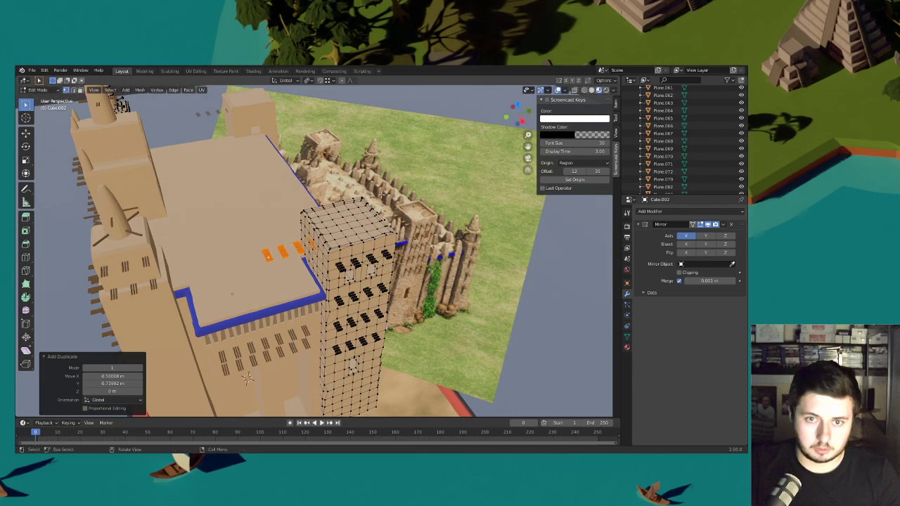
- Set the transform pivot point and rotate the duplicated beam row -90° about Z
left_click(310, 80)
left_click(322, 107)
left_click(308, 80)
left_click(337, 113)
type("rz-90")
key("Return")
- Move the rotated beam row horizontally onto the tower's side face above the roof, then align it along X
middle_click_drag(397, 139, 420, 168)
key("g")
key("shift+z")
left_click(434, 161)
key("g")
key("x")
left_click(421, 171)
- Select a single beam in the side-face cluster nearest the front corner and nudge it along X
scroll(378, 235, "up", 4)
key("alt+a")
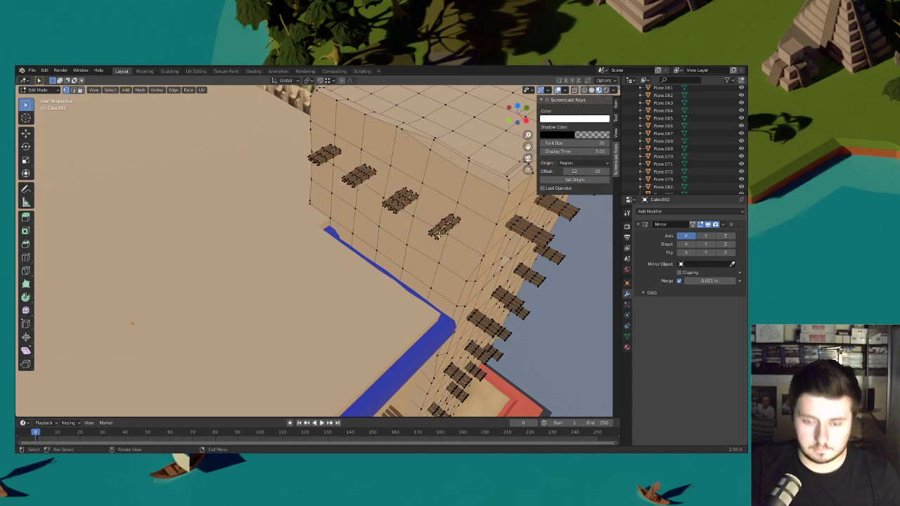
key("l")
key("g")
key("x")
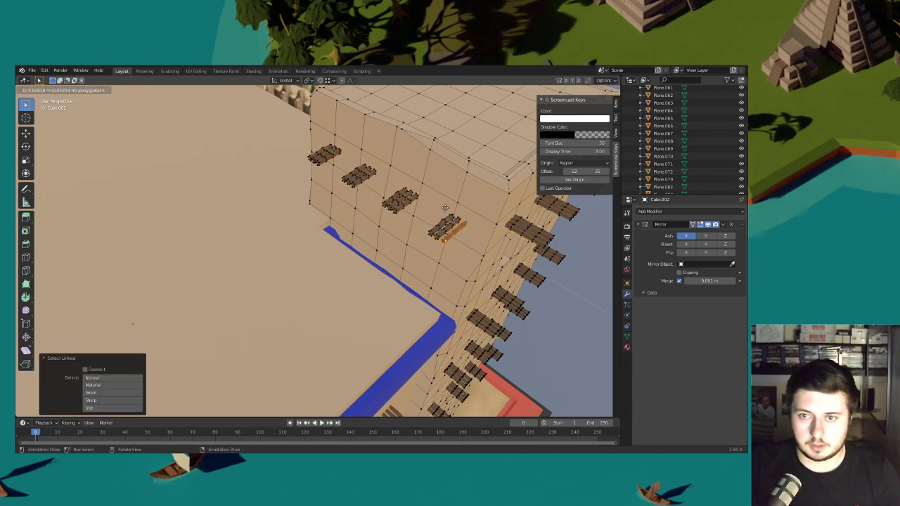
left_click(445, 207)
key("g")
key("x")
left_click(443, 208)
- Return to Object Mode and inspect the castle with the beams on the tower's front and side faces
scroll(450, 204, "down", 6)
middle_click_drag(452, 198, 453, 226)
middle_click_drag(376, 220, 439, 225)
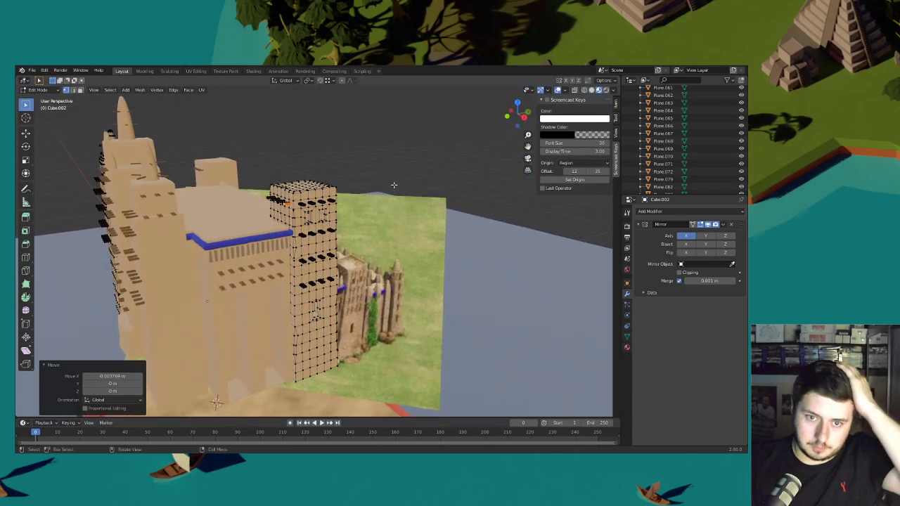
left_click(37, 90)
left_click(40, 99)
middle_click_drag(306, 139, 426, 201)
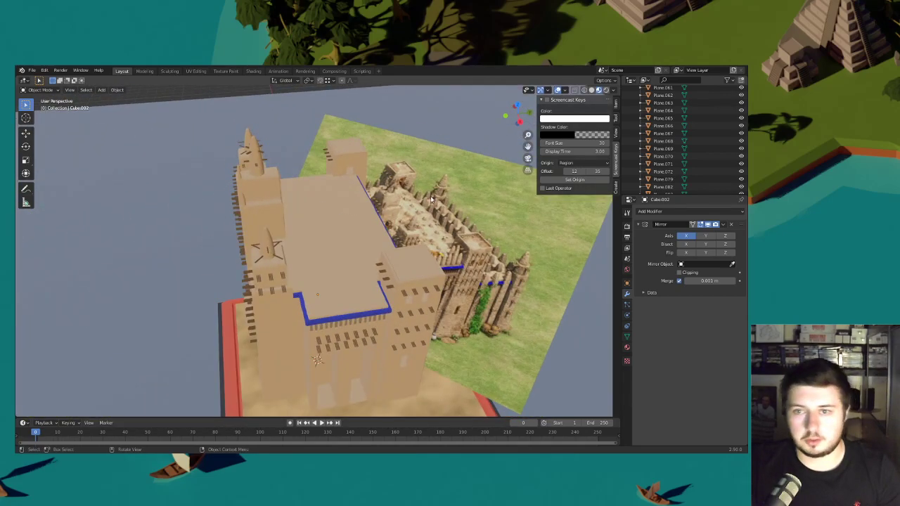
- Save the castle file
middle_click_drag(486, 280, 443, 279)
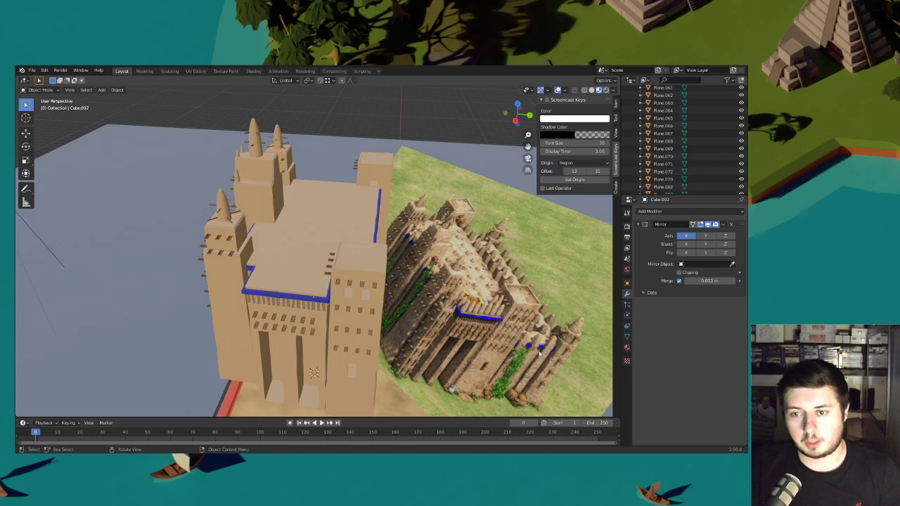
left_click(31, 71)
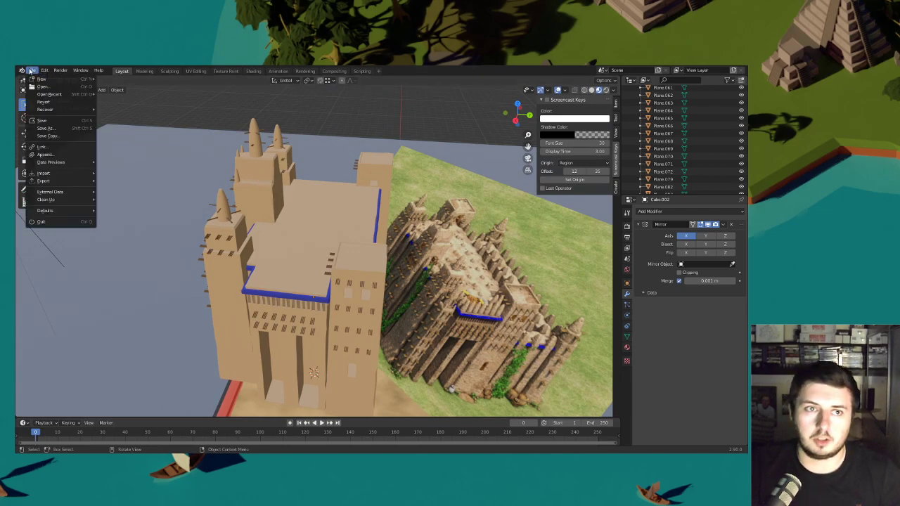
left_click(44, 120)
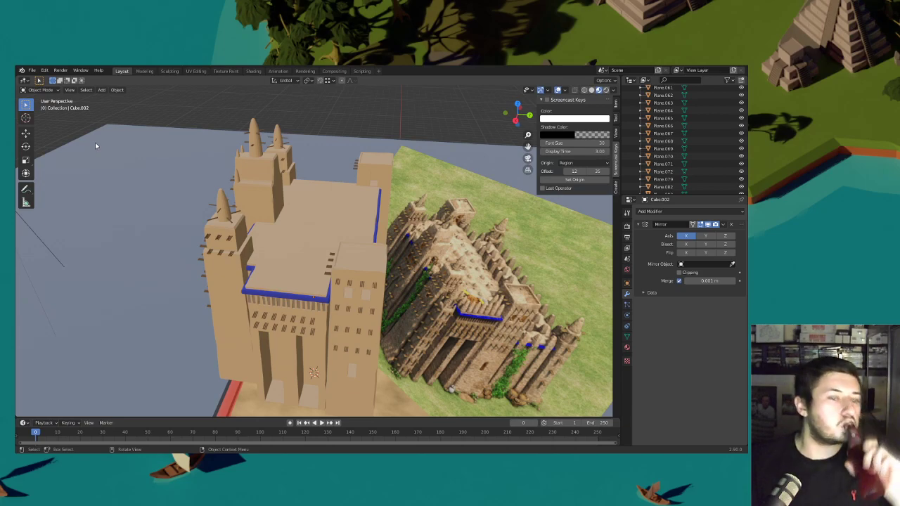
- Add a cube, move it in front of the castle's nearest corner tower and scale it down
middle_click_drag(254, 190, 339, 269)
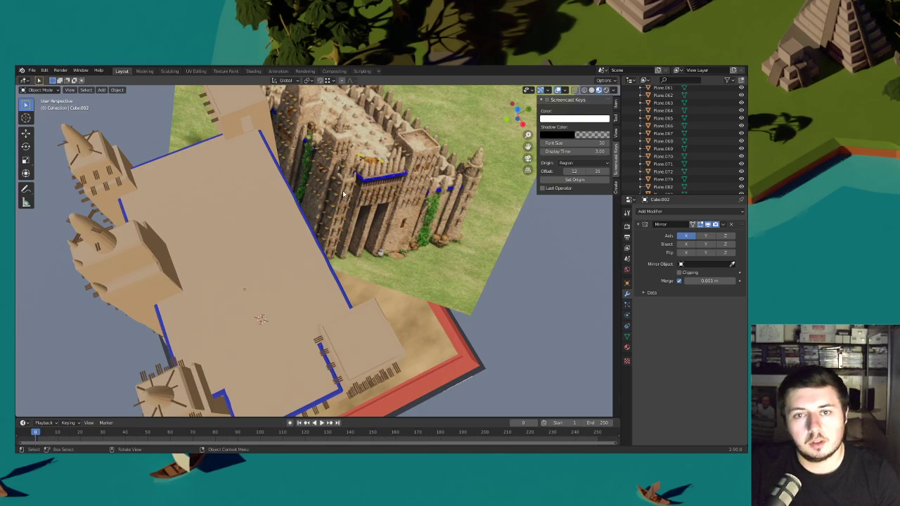
middle_click_drag(344, 203, 317, 295)
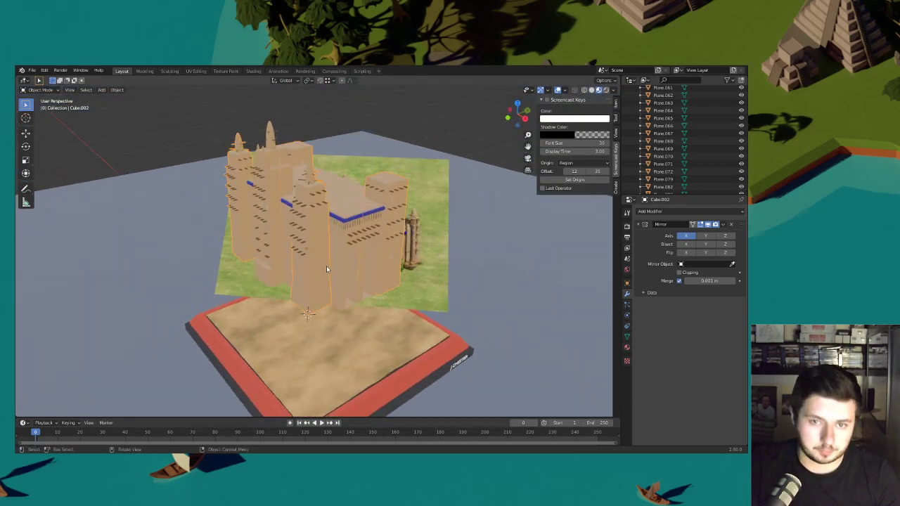
key("shift+a")
mouse_move(329, 293)
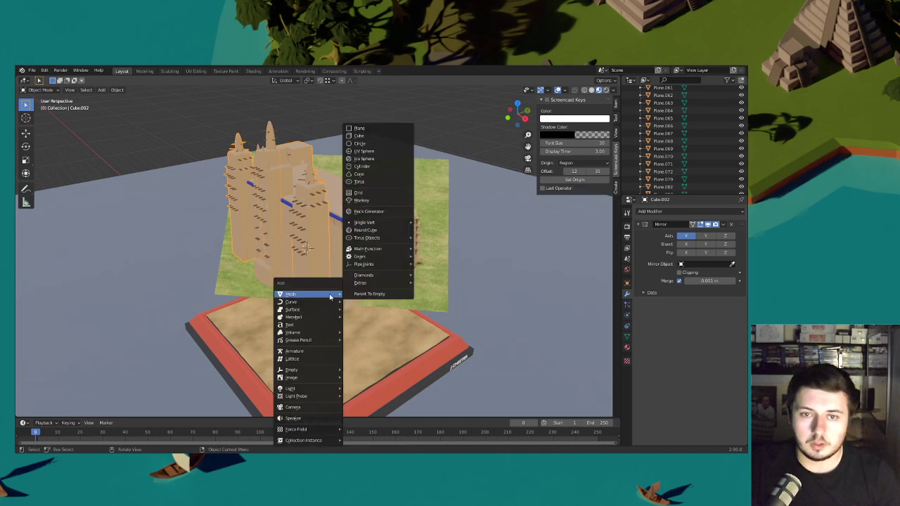
left_click(373, 141)
middle_click_drag(372, 181, 369, 193)
key("g")
left_click(382, 267)
key("s")
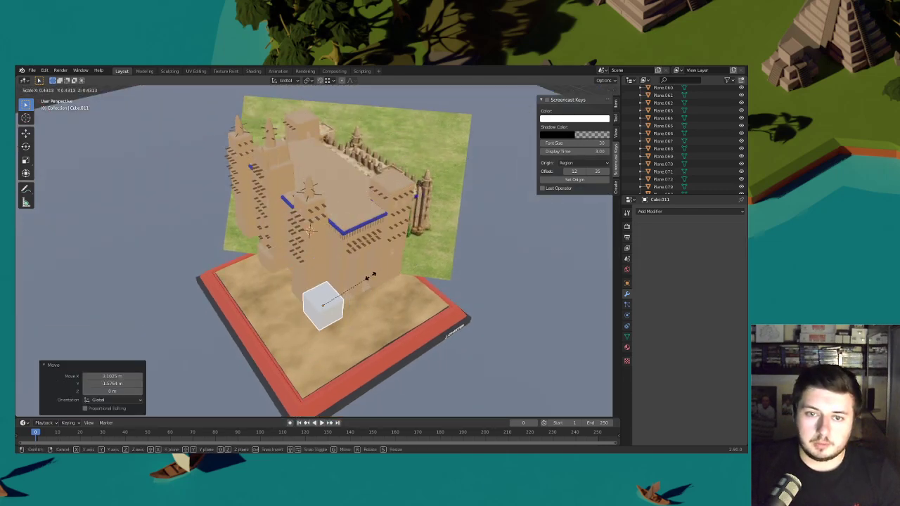
left_click(362, 280)
key("g")
left_click(416, 247)
- In top view, scale the cube down and shift it horizontally against the outer face of the front corner tower
middle_click_drag(416, 247, 503, 175)
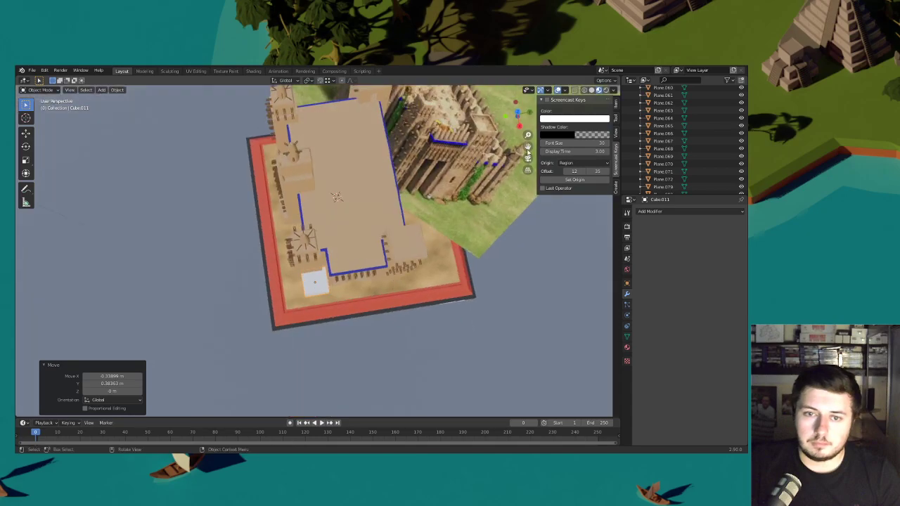
left_click(517, 112)
middle_click_drag(453, 209, 399, 184, "shift")
scroll(399, 185, "up", 5)
key("s")
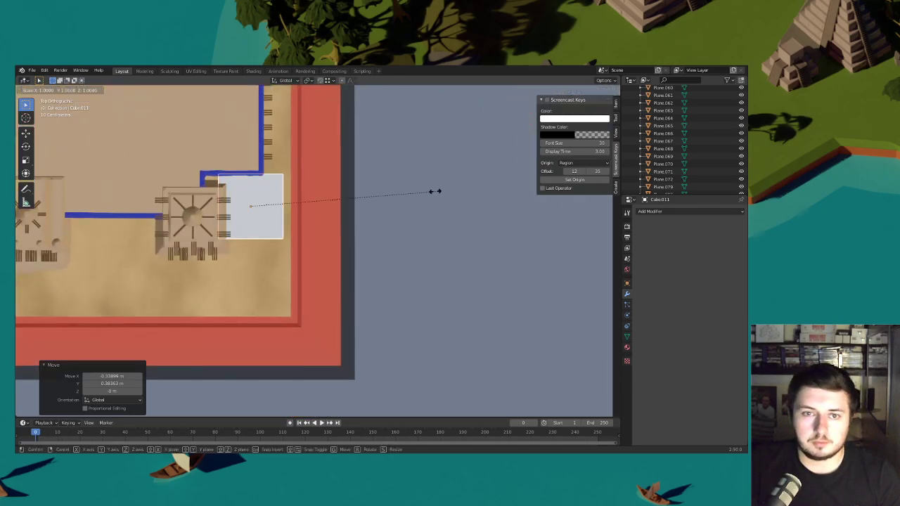
left_click(372, 195)
key("g")
key("shift+z")
left_click(374, 202)
key("s")
left_click(354, 200)
key("g")
key("shift+z")
left_click(352, 201)
- From the camera view, stretch the cube along Z into a tall column and raise it along Z
left_click(527, 158)
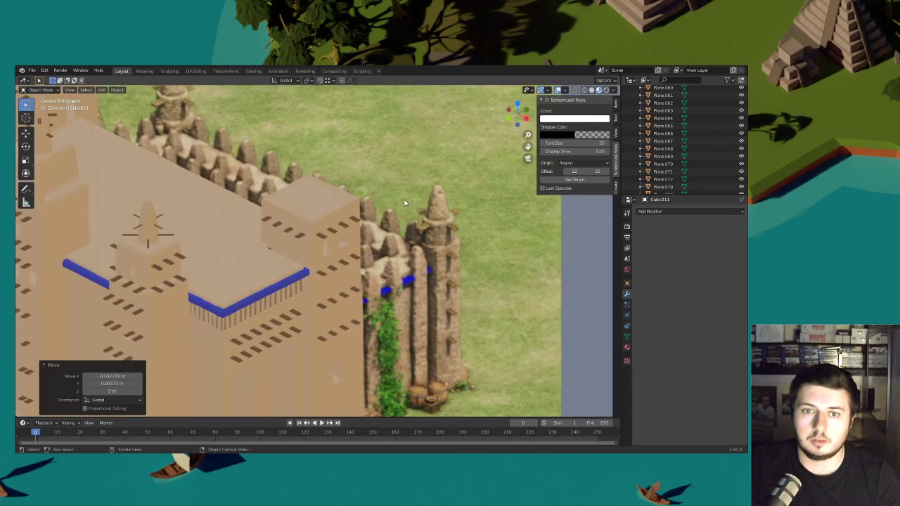
key("s")
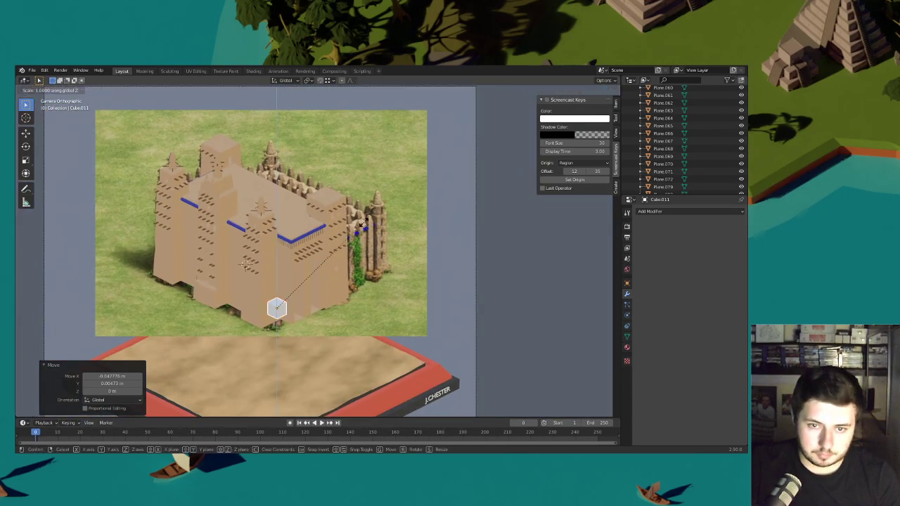
key("z")
left_click(281, 130)
key("g")
key("z")
left_click(266, 223)
middle_click_drag(266, 223, 372, 262)
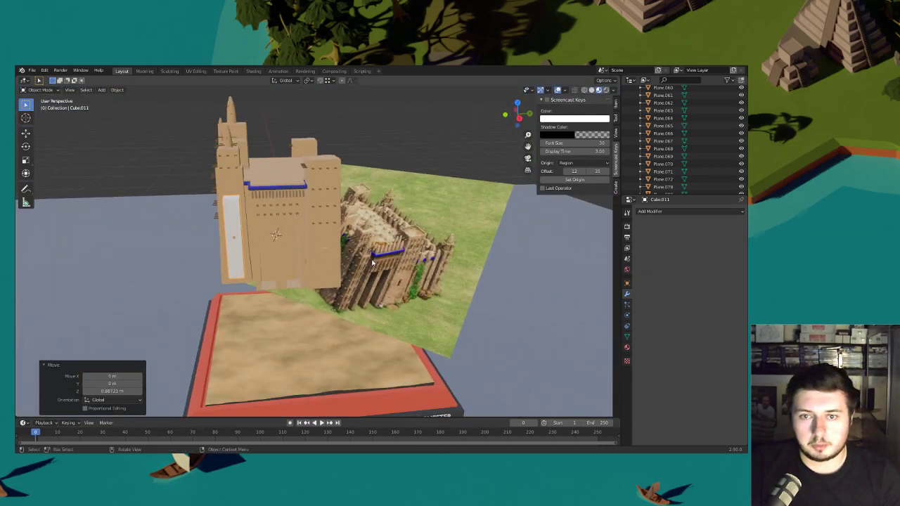
- Readjust the column's height along Z and move it vertically to line up with the corner tower
left_click(527, 158)
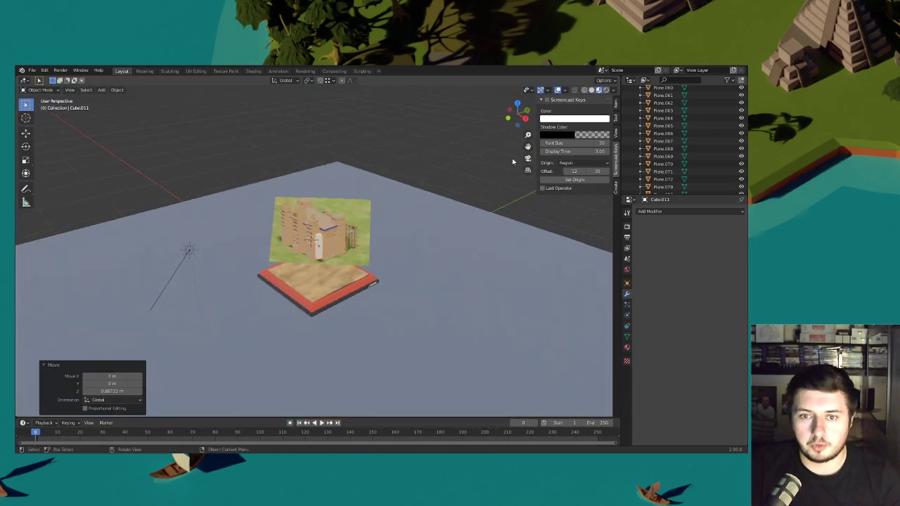
key("s")
key("z")
left_click(377, 231)
middle_click_drag(376, 232, 351, 222, "shift")
scroll(381, 211, "up", 3)
key("g")
key("z")
left_click(381, 218)
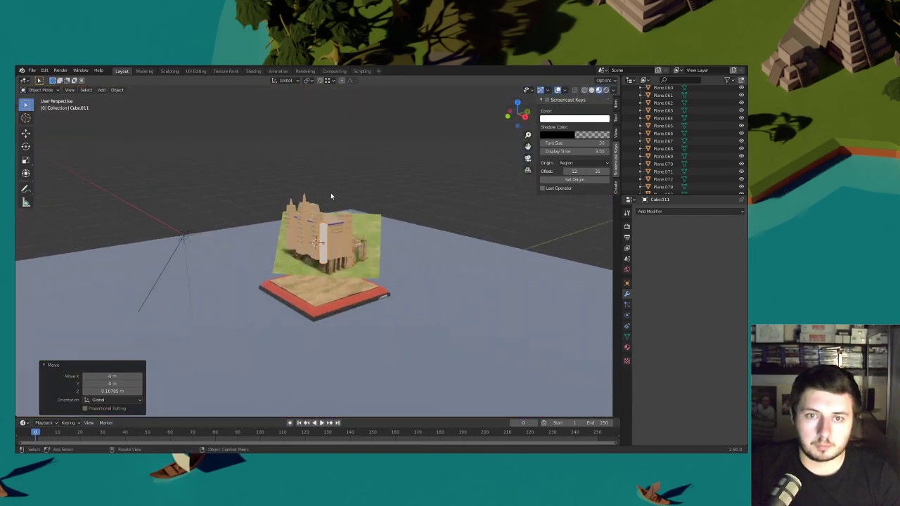
scroll(330, 193, "up", 7)
key("g")
key("z")
left_click(331, 188)
- Enter Edit Mode on the column, then inset a face and extrude it
left_click(41, 90)
left_click(42, 107)
scroll(365, 222, "up", 4)
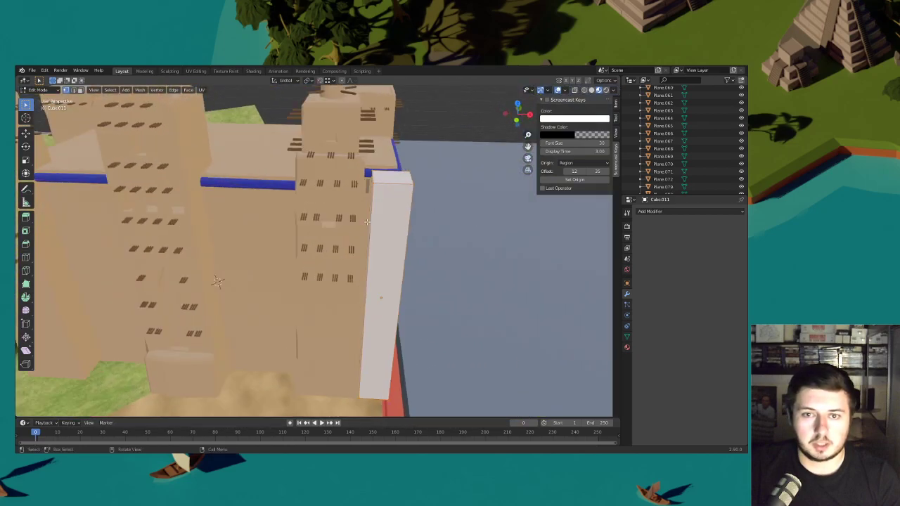
middle_click_drag(426, 207, 389, 222)
key("i")
left_click(430, 255)
key("e")
left_click(406, 251)
- Scale the extruded face of the column
scroll(382, 271, "down", 2)
middle_click_drag(382, 271, 281, 309)
middle_click_drag(351, 225, 319, 209)
scroll(359, 232, "up", 3)
key("s")
left_click(371, 217)
- Divide the column into a grid with evenly spaced loop cuts, using 3 cuts across its width
scroll(370, 217, "down", 3)
middle_click_drag(327, 234, 300, 173)
scroll(362, 315, "up", 6)
scroll(352, 309, "down", 5)
key("ctrl+r")
scroll(316, 205, "up", 5)
left_click(316, 205)
right_click(316, 206)
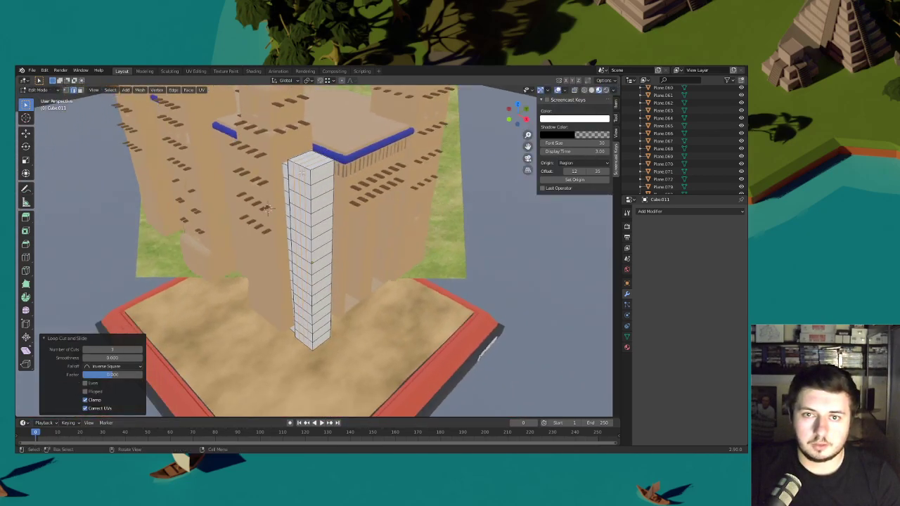
- In vertex mode, select a short run of vertices midway up the column's front corner edge and bevel it
key("alt+a")
left_click(80, 90)
middle_click_drag(336, 242, 337, 226)
left_click(528, 162)
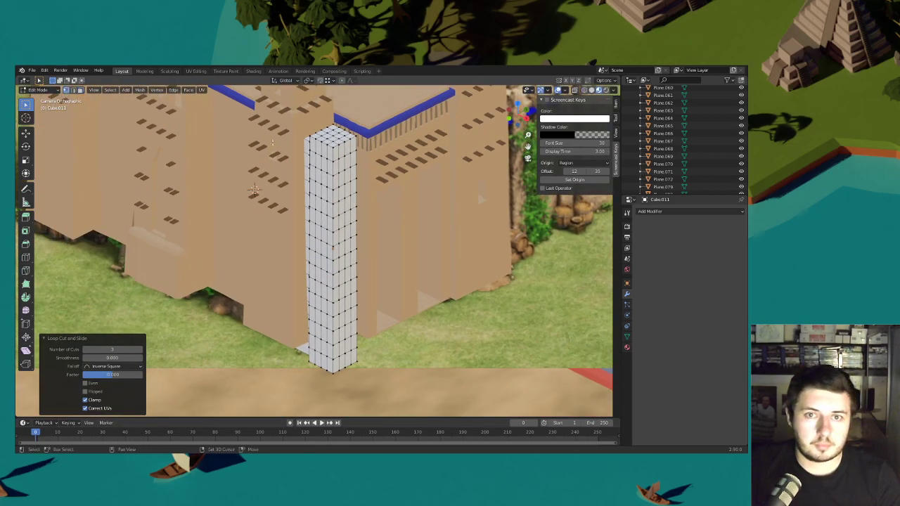
scroll(332, 201, "up", 3)
left_click(327, 220)
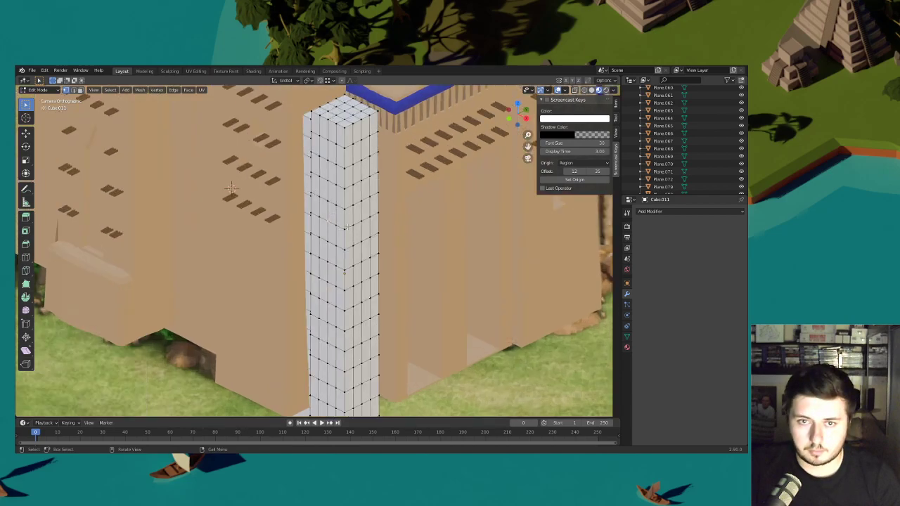
key("ctrl+shift+b")
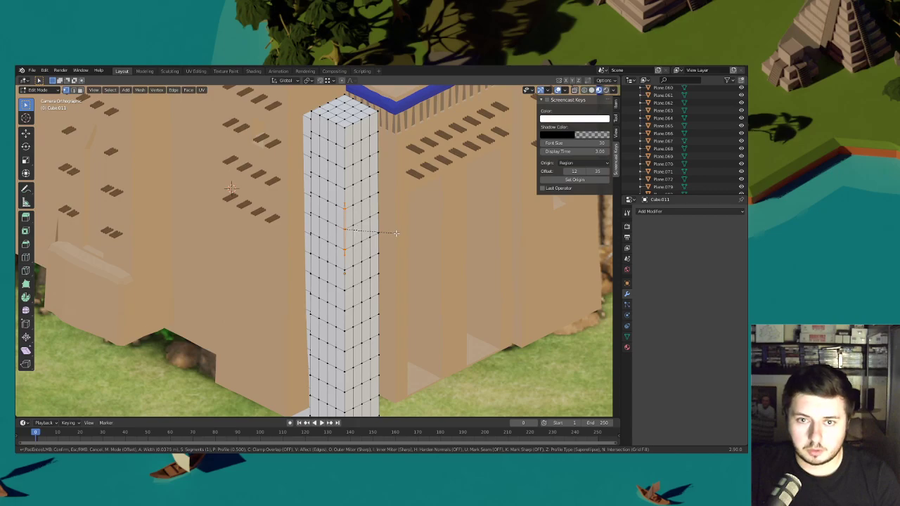
left_click(396, 233)
- Slide the lower vertices of the beveled front corner section to make the edge uneven
scroll(374, 245, "up", 2)
left_click(355, 257)
key("shift+v")
left_click(357, 269)
left_click(359, 250)
key("shift+v")
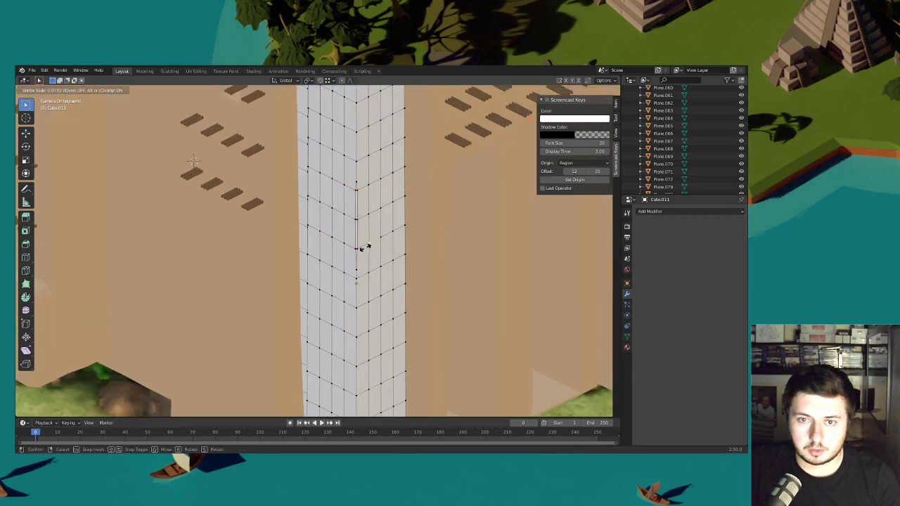
left_click(364, 248)
key("shift+v")
left_click(363, 240)
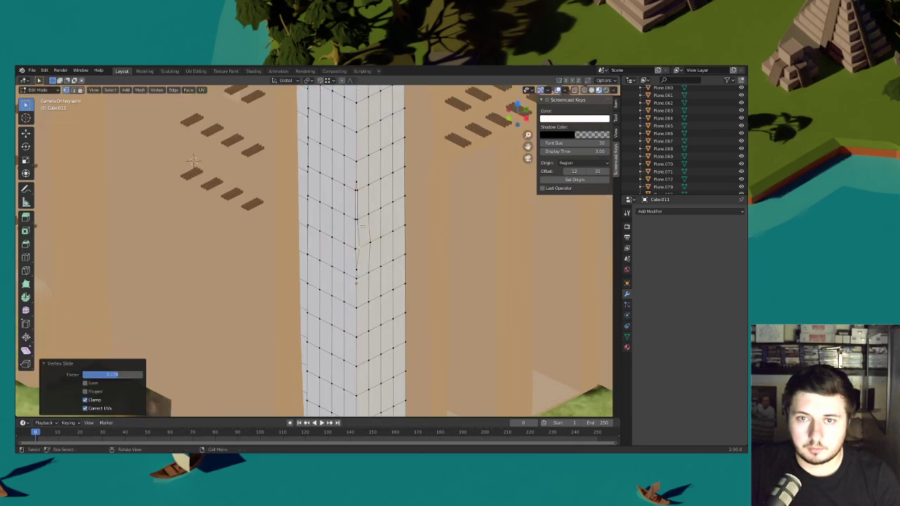
- Slide the upper and middle vertices of the beveled front corner section to roughen its outline
left_click(358, 190)
key("shift+v")
left_click(363, 187)
key("shift+v")
left_click(361, 185)
left_click(360, 217)
key("shift+v")
left_click(363, 216)
- Bevel a section of the column's right corner edge and move one of its vertices along local Z
left_click(415, 201)
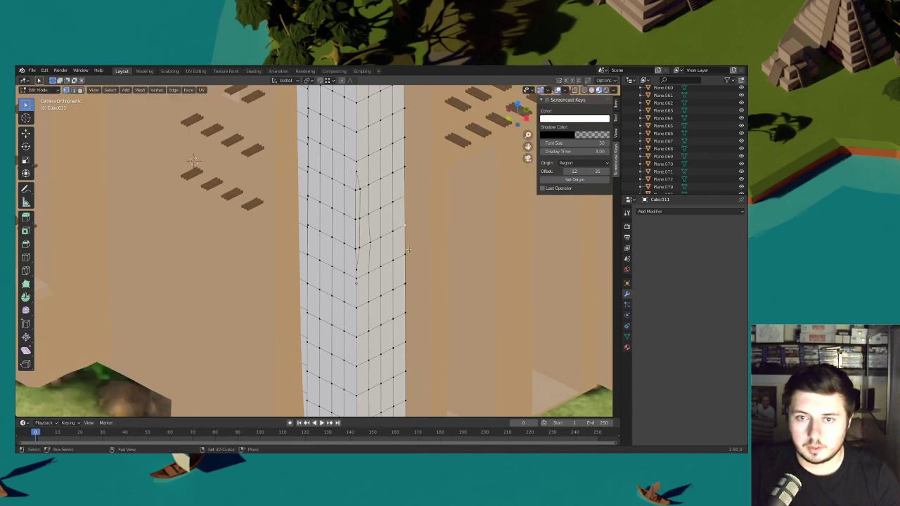
key("ctrl+b")
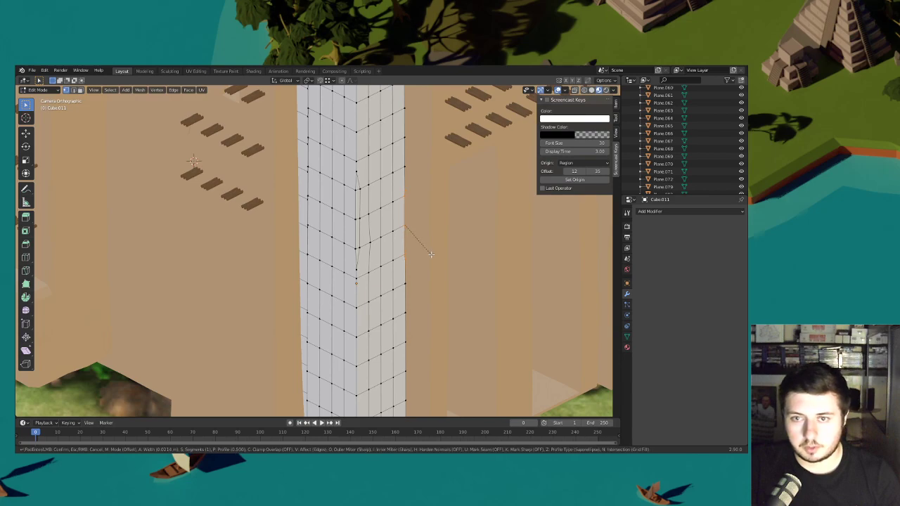
left_click(437, 256)
key("g")
key("z")
key("z")
left_click(426, 276)
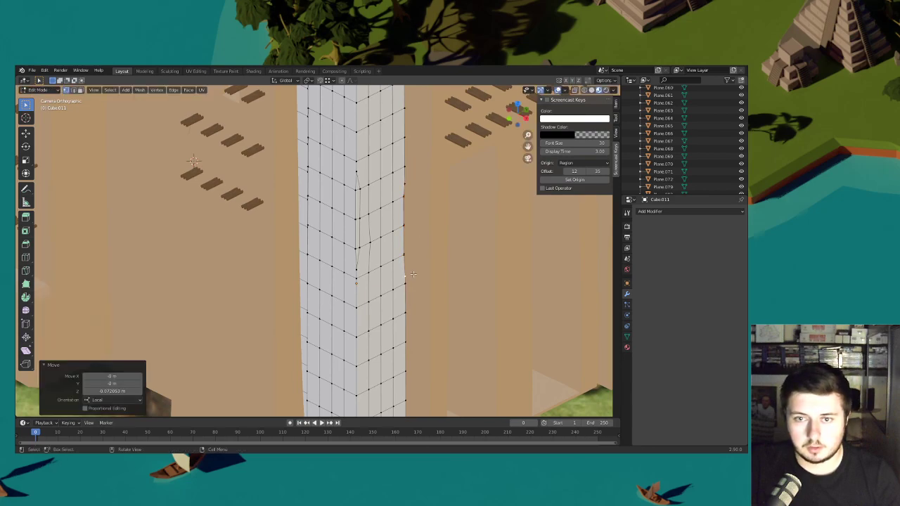
- Bevel a lower section of the column's right corner edge
middle_click_drag(428, 276, 401, 190, "shift")
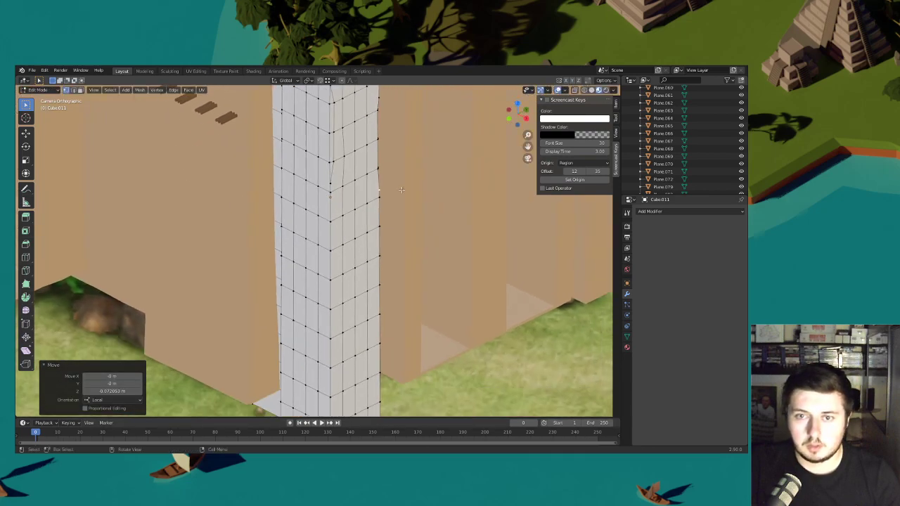
scroll(372, 281, "down", 1)
middle_click_drag(375, 322, 365, 274, "shift")
left_click(359, 279)
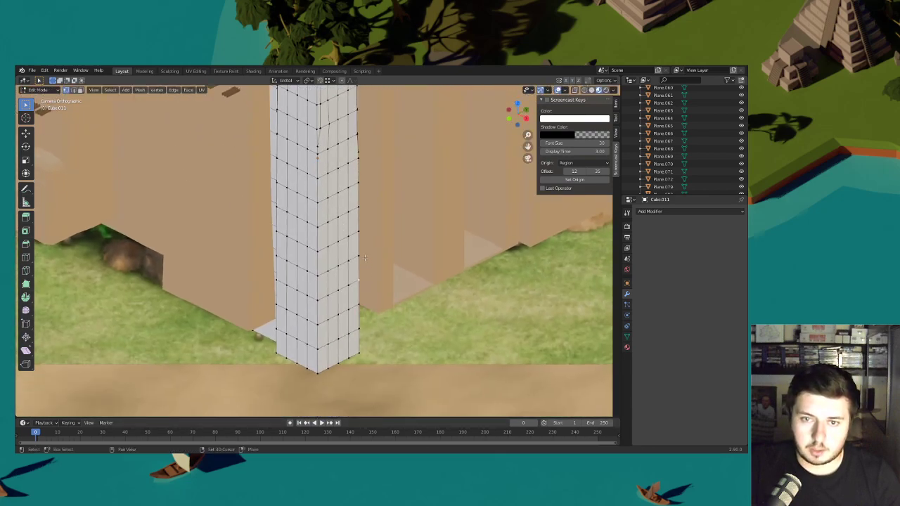
key("ctrl+b")
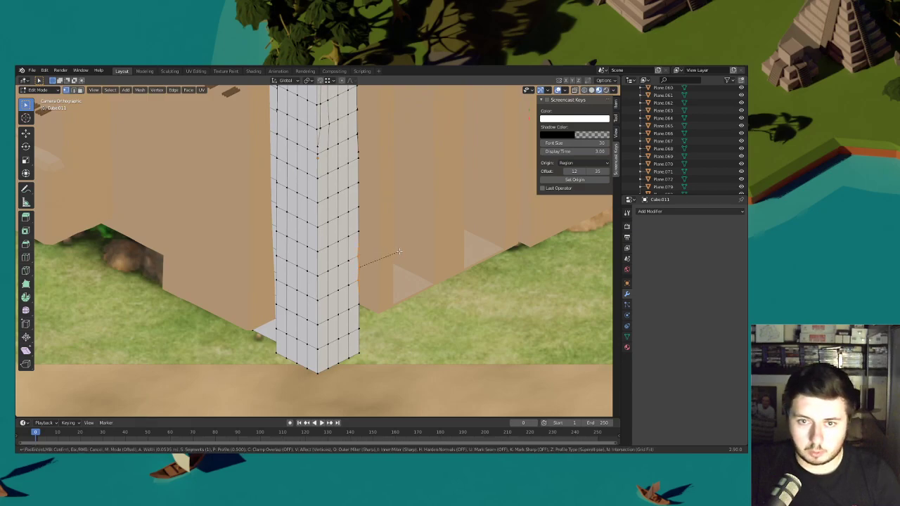
left_click(402, 251)
left_click(362, 295)
- Slide the vertices of the lower right-edge bevel inward and outward to create an irregular dent
left_click(357, 260)
key("g")
key("g")
left_click(350, 261)
left_click(356, 280)
key("g")
key("g")
left_click(353, 280)
left_click(358, 282)
key("g")
key("g")
left_click(374, 281)
- Bevel the lowest section of the column's front corner edge and move its upper vertex along local Z
scroll(317, 326, "up", 2)
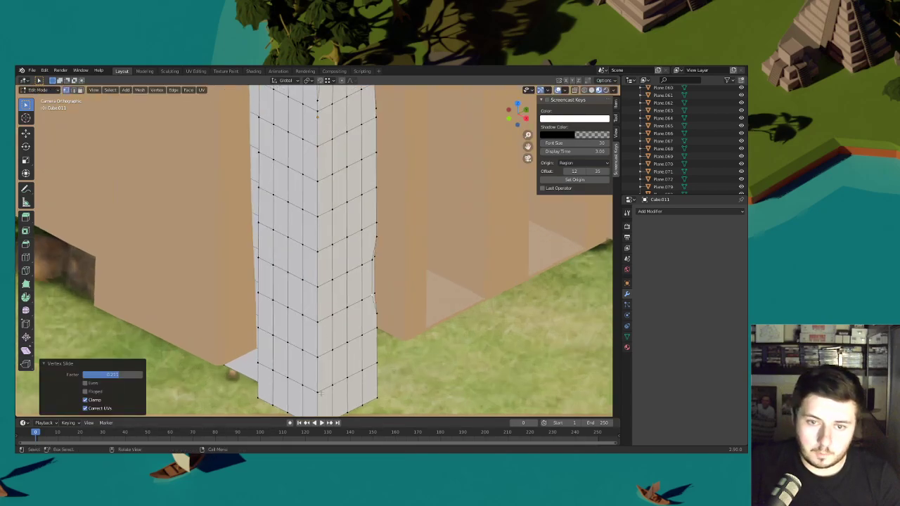
left_click(319, 251)
key("ctrl+b")
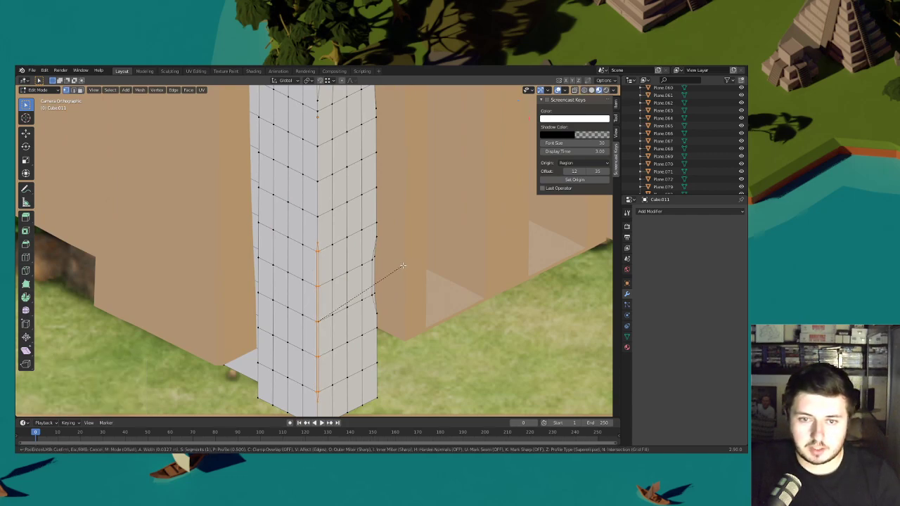
left_click(377, 267)
left_click(318, 236)
key("g")
key("z")
key("z")
left_click(318, 229)
scroll(317, 253, "down", 3)
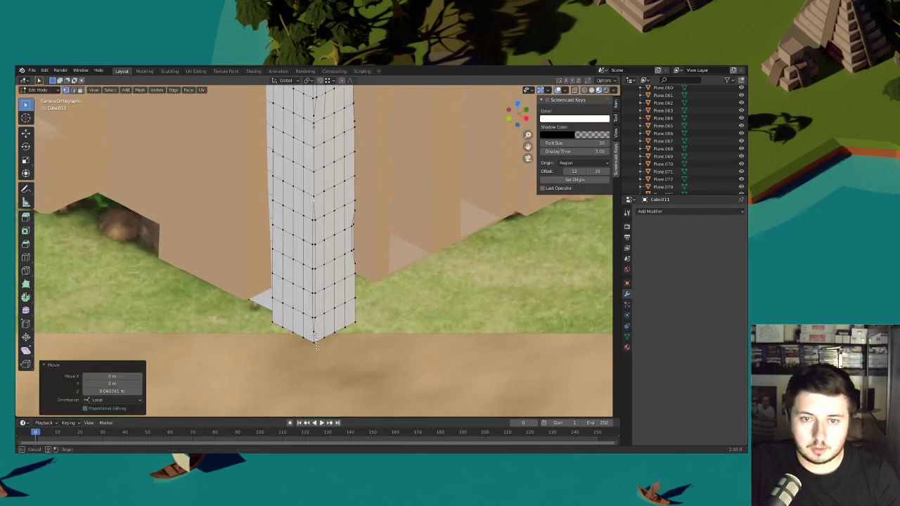
- Move the vertex near the base of the column's front corner along X
left_click(313, 317)
key("g")
key("x")
left_click(332, 308)
- Select a run of vertices on the lower part of the column's left corner edge and bevel it
left_click(265, 219)
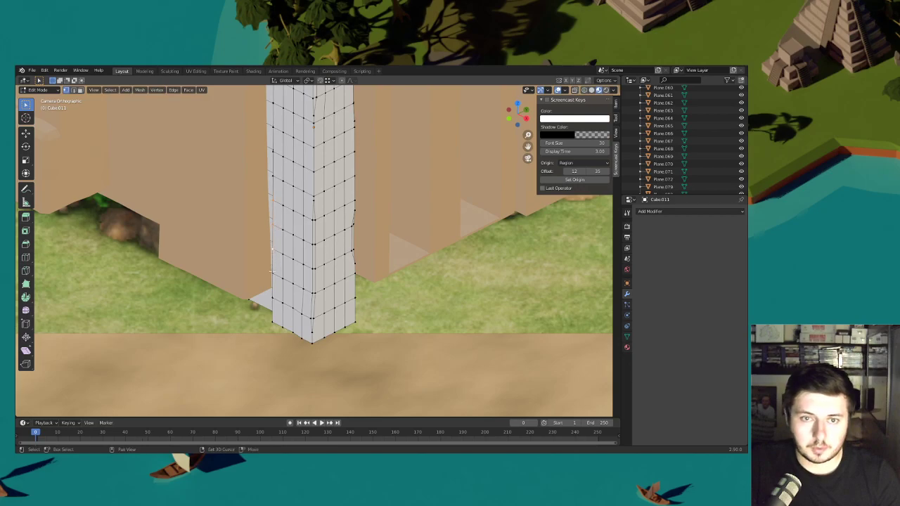
key("ctrl+shift+b")
key("v")
left_click(356, 262)
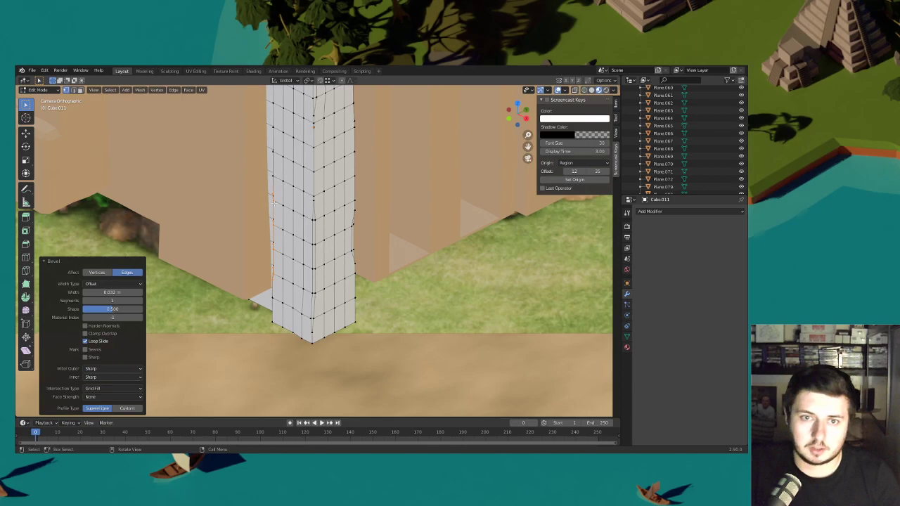
- Move the beveled left-edge section along X and slide the vertex at its upper end
key("g")
key("x")
left_click(286, 201)
left_click(272, 193)
key("g")
key("g")
left_click(272, 184)
- Bevel a short section on the upper part of the column's left corner edge and move it along Y
middle_click_drag(307, 210, 310, 279, "shift")
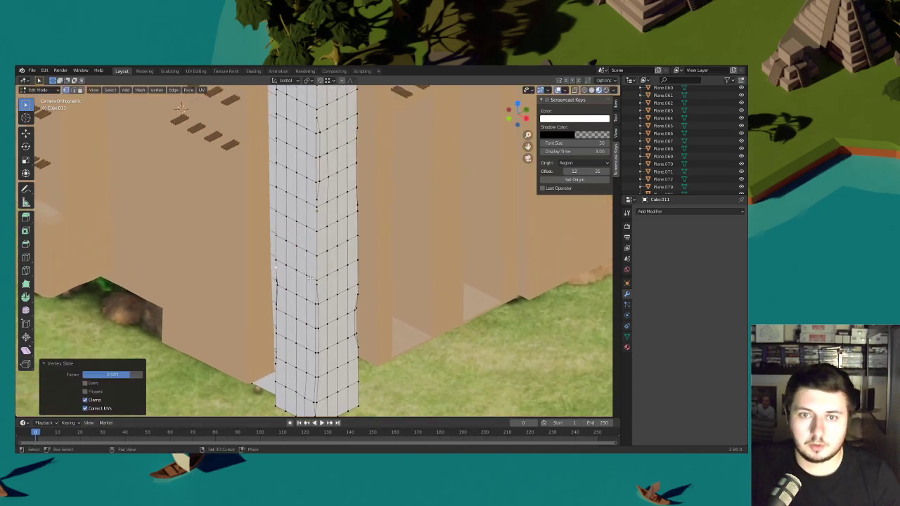
middle_click_drag(279, 198, 284, 214, "shift")
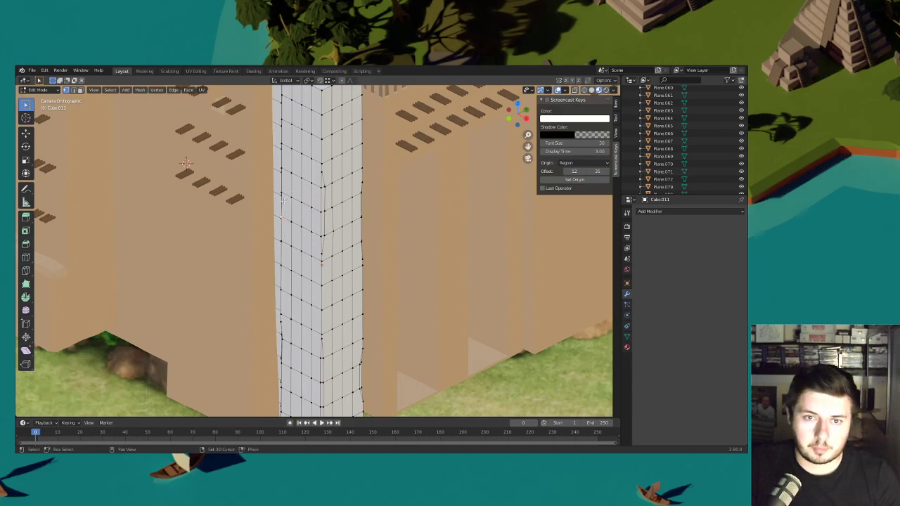
right_click(309, 198)
left_click(309, 198)
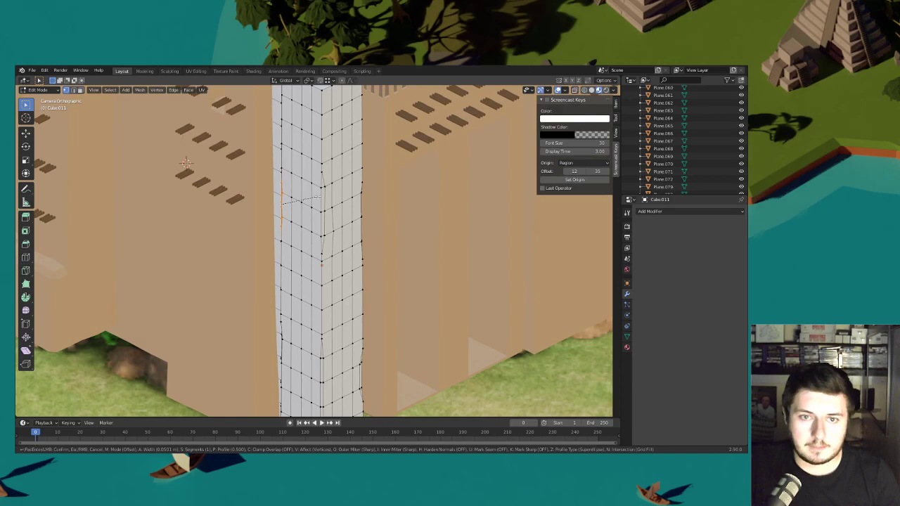
left_click(319, 196)
middle_click_drag(319, 197, 341, 233, "shift")
middle_click_drag(271, 229, 325, 201)
scroll(327, 226, "up", 9)
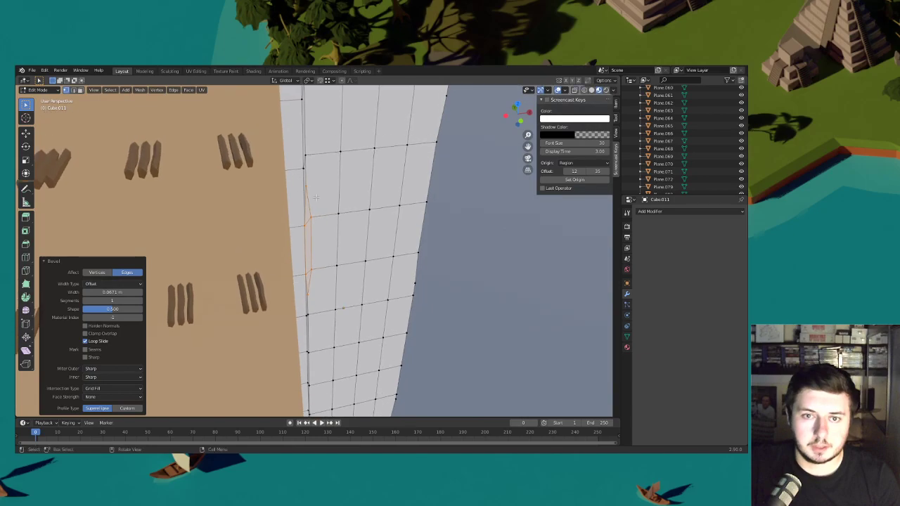
key("g")
key("y")
left_click(325, 202)
- Return to the camera view and bevel the edges at the column's front top corner
scroll(325, 202, "down", 2)
left_click(528, 158)
middle_click_drag(376, 191, 340, 174)
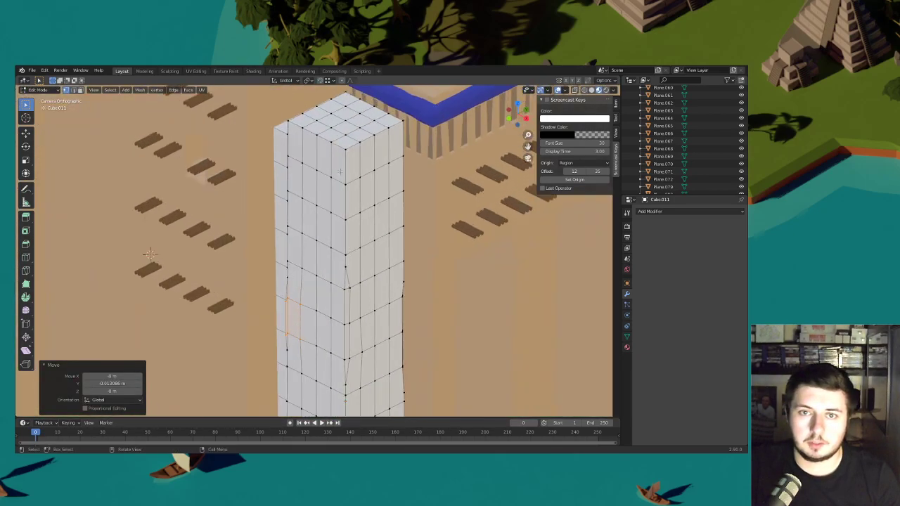
left_click(335, 145)
key("ctrl+b")
left_click(392, 150)
scroll(393, 143, "up", 6)
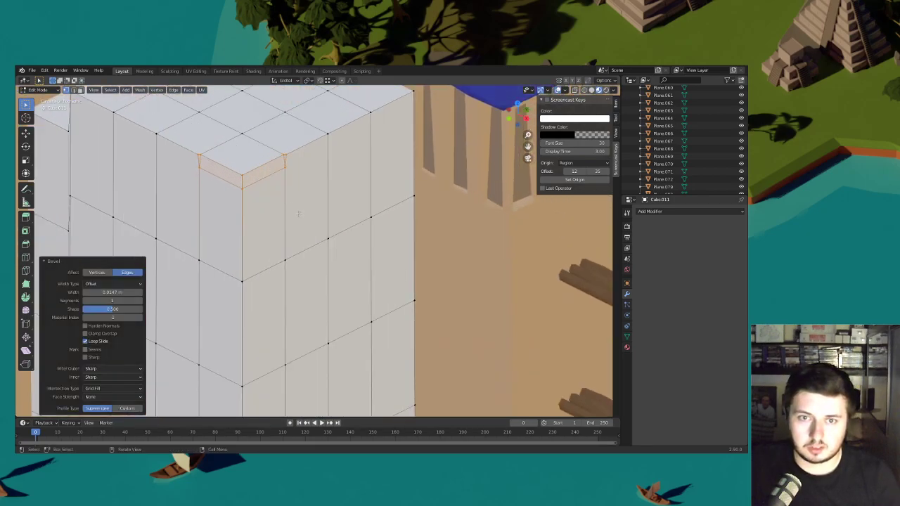
- Slide the outer vertices at both ends of the top corner bevel outward along the column's top edges
left_click(200, 154)
key("g")
key("g")
left_click(171, 140)
left_click(286, 148)
key("g")
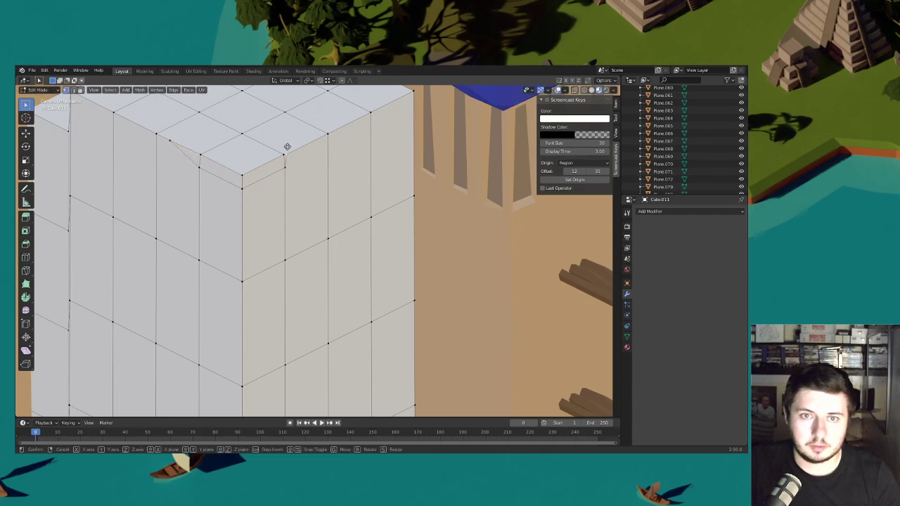
left_click(320, 132)
- Slide the neighbouring vertices on both sides of the top corner bevel inward toward the corner
left_click(203, 154)
key("g")
key("g")
left_click(218, 150)
left_click(283, 154)
key("g")
key("g")
left_click(273, 157)
- Move the upper vertex of the front top corner and shift the one below it along local Z
left_click(243, 175)
key("g")
left_click(248, 170)
left_click(241, 189)
key("g")
key("z")
key("z")
left_click(227, 195)
scroll(295, 184, "down", 2)
- Bevel the column's right top corner vertex and slide the resulting upper vertex along the top edge
middle_click_drag(383, 156, 383, 180, "shift")
left_click_drag(383, 181, 401, 163)
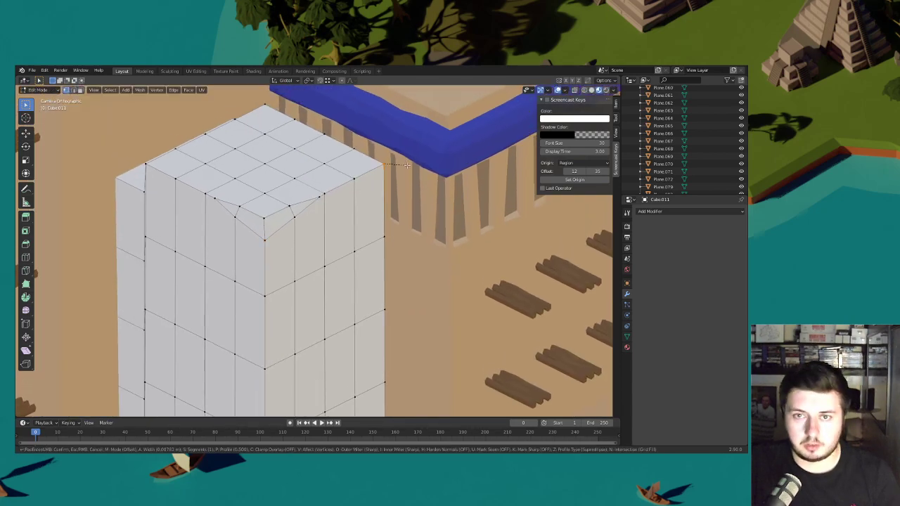
left_click(382, 165)
key("shift+v")
left_click(357, 161)
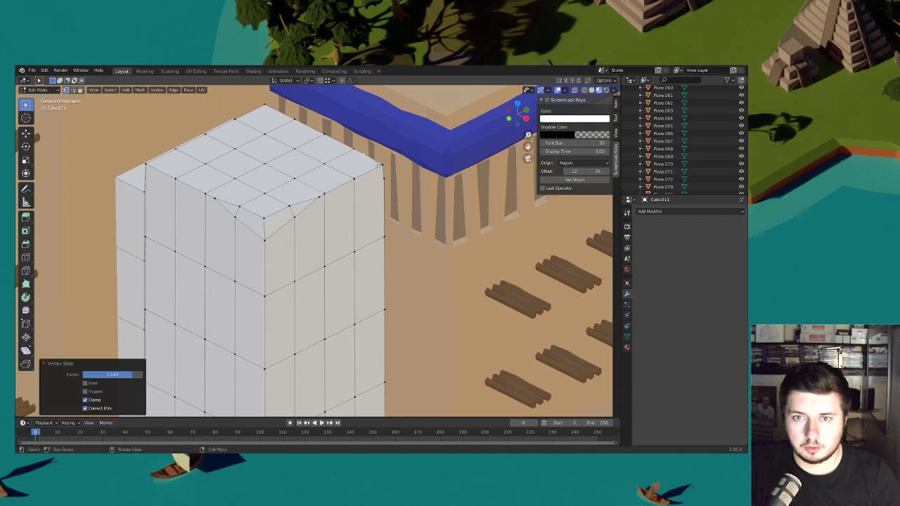
- Move the vertex at the column's left top corner and raise a vertex of the top face along Z
left_click(148, 164)
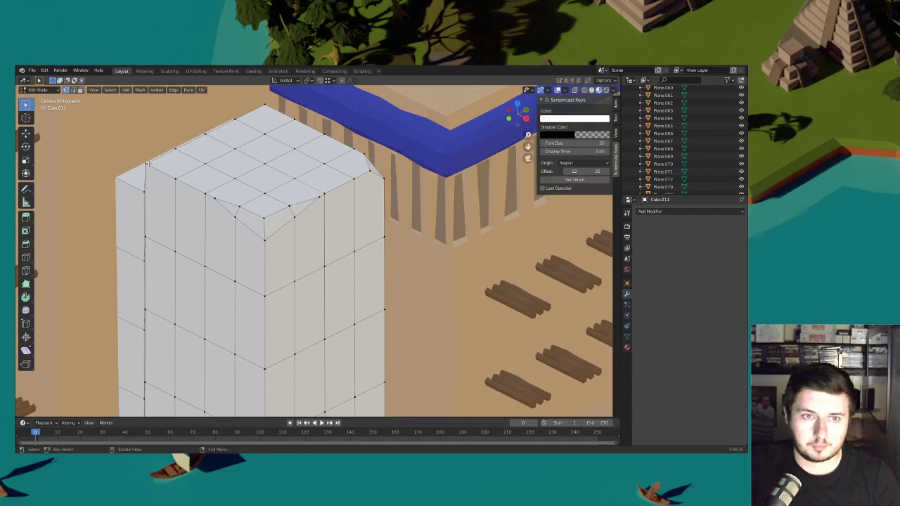
key("g")
left_click(140, 161)
left_click(229, 140)
key("g")
key("z")
left_click(230, 135)
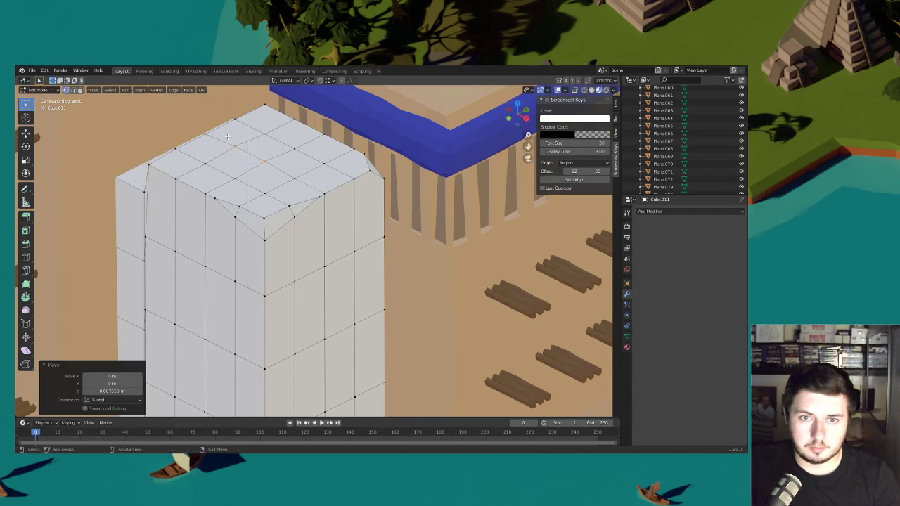
- Select the vertices around the front corner just below the column's top and move them horizontally, locking Z
scroll(331, 188, "down", 3)
middle_click_drag(330, 189, 333, 169, "shift")
left_click_drag(267, 193, 336, 254)
key("g")
key("shift+z")
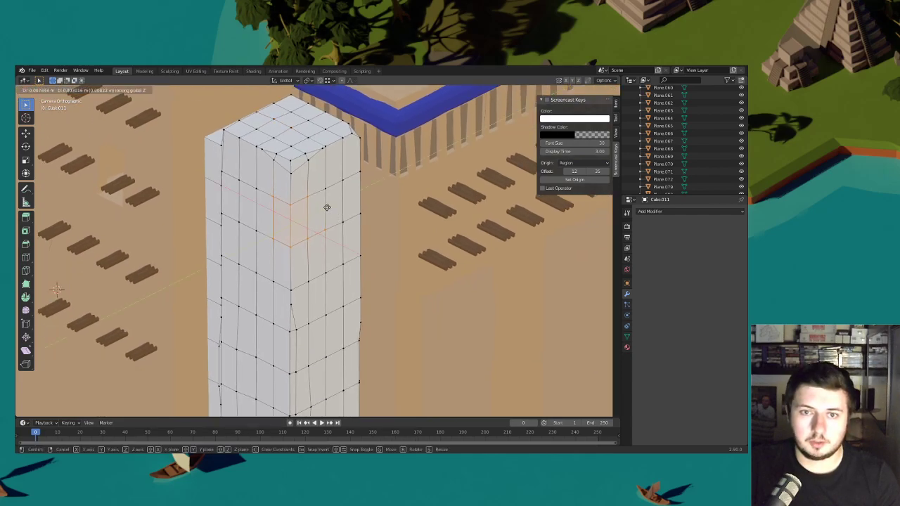
left_click(328, 208)
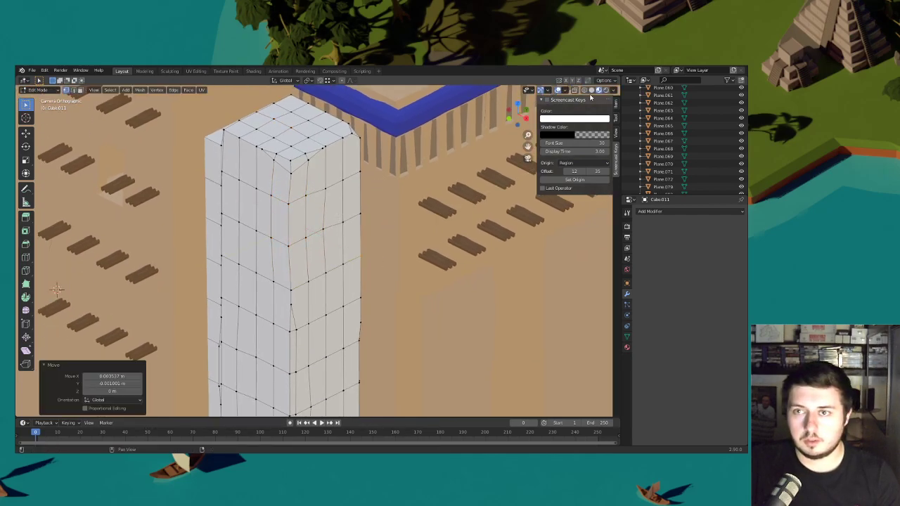
- Switch to solid shading and move a group of vertices on the column's lower right face horizontally, locking Z
left_click(591, 91)
scroll(361, 267, "down", 4)
middle_click_drag(355, 363, 354, 274, "shift")
middle_click_drag(331, 331, 329, 258, "shift")
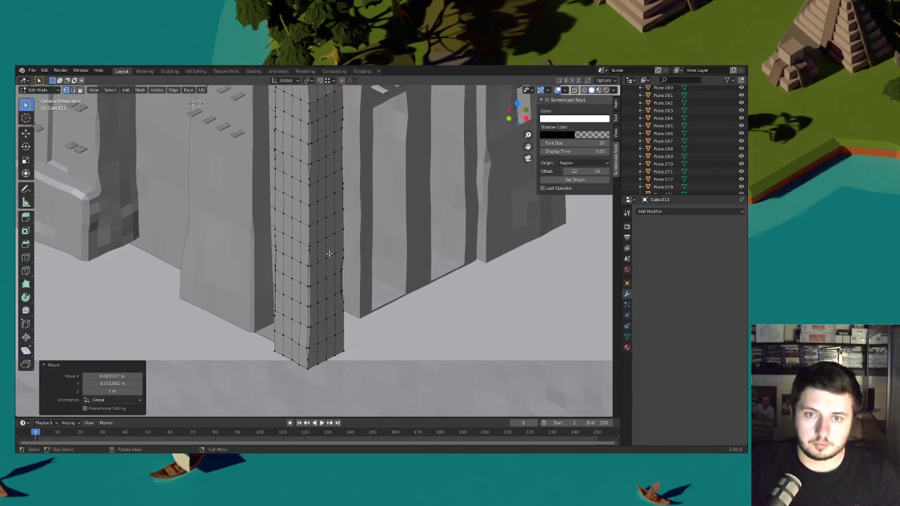
left_click_drag(329, 257, 306, 209)
key("g")
key("shift+z")
left_click(348, 220)
- Shift two groups of vertices near the column's base, one on each visible face, horizontally with Z locked
left_click_drag(338, 351, 312, 303)
key("g")
key("shift+z")
left_click(363, 315)
left_click_drag(318, 355, 279, 311)
key("g")
key("shift+z")
left_click(353, 356)
key("g")
key("shift+z")
left_click(325, 317)
- Move a group of vertices on the lower part of the column's right edge horizontally, locking Z
scroll(326, 317, "down", 2)
middle_click_drag(348, 223, 353, 285, "shift")
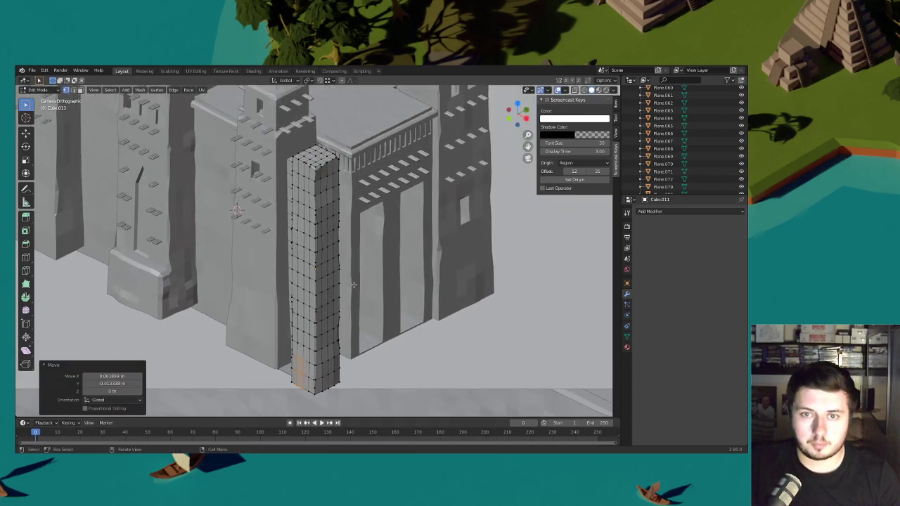
left_click_drag(345, 340, 332, 323)
key("g")
key("shift+z")
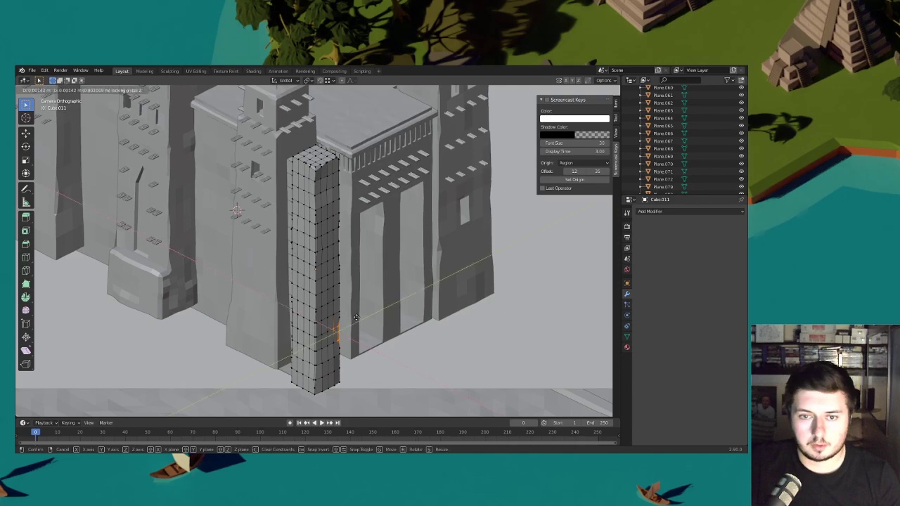
left_click(336, 325)
- Hide the viewport overlays to check the column against the whole castle, and show them again
left_click(557, 90)
scroll(393, 189, "down", 1)
middle_click_drag(393, 189, 403, 232, "shift")
scroll(403, 231, "down", 2)
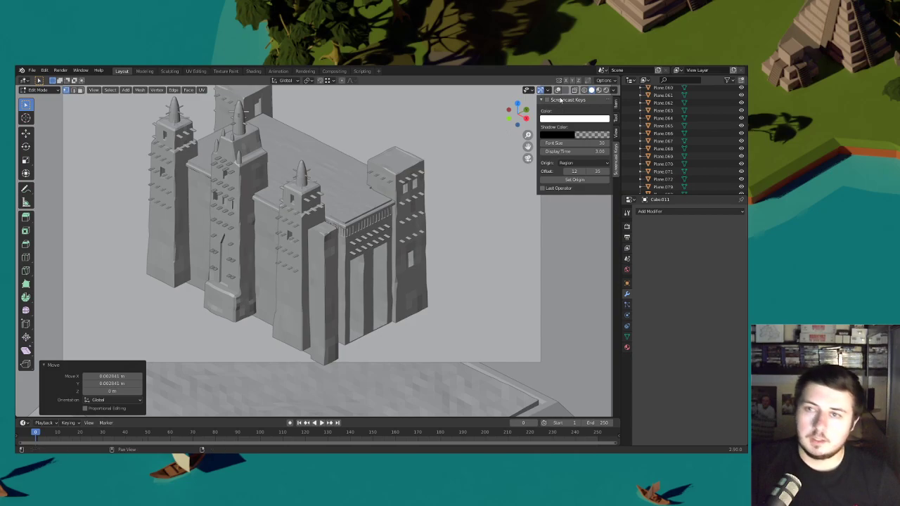
left_click(558, 89)
scroll(337, 243, "up", 2)
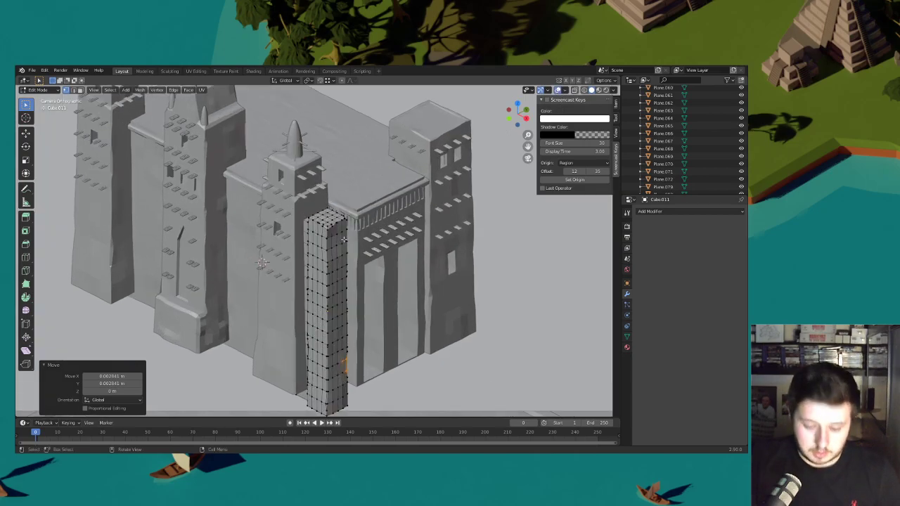
- Select all linked geometry of the column and reposition it along X next to the front tower
key("ctrl+l")
key("g")
key("x")
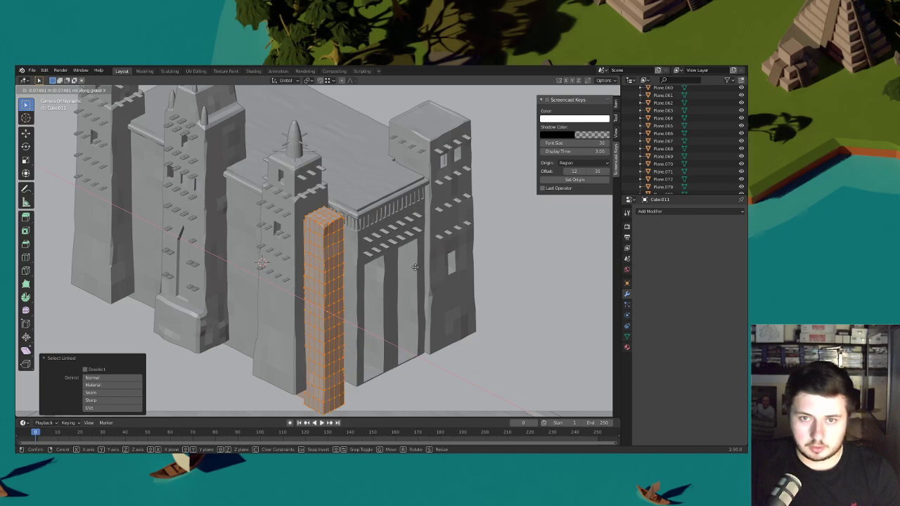
left_click(414, 267)
key("g")
key("y")
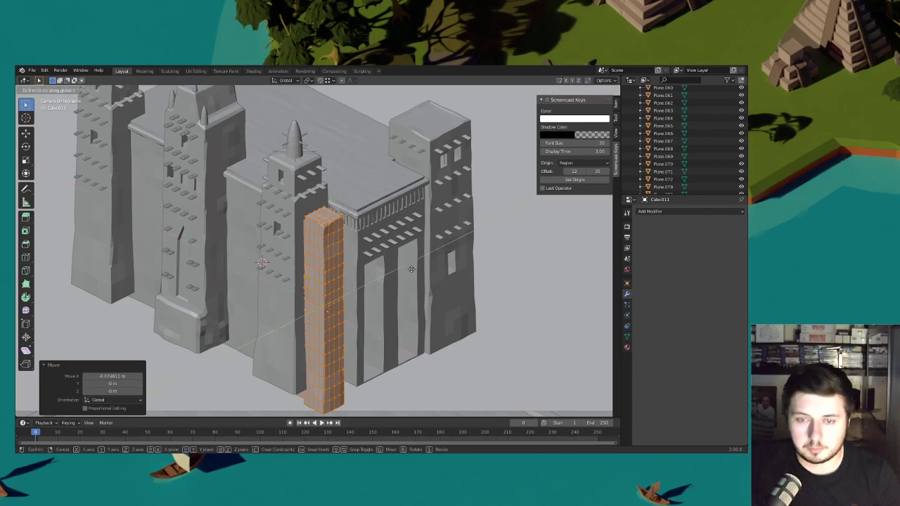
left_click(412, 269)
key("g")
key("x")
left_click(413, 271)
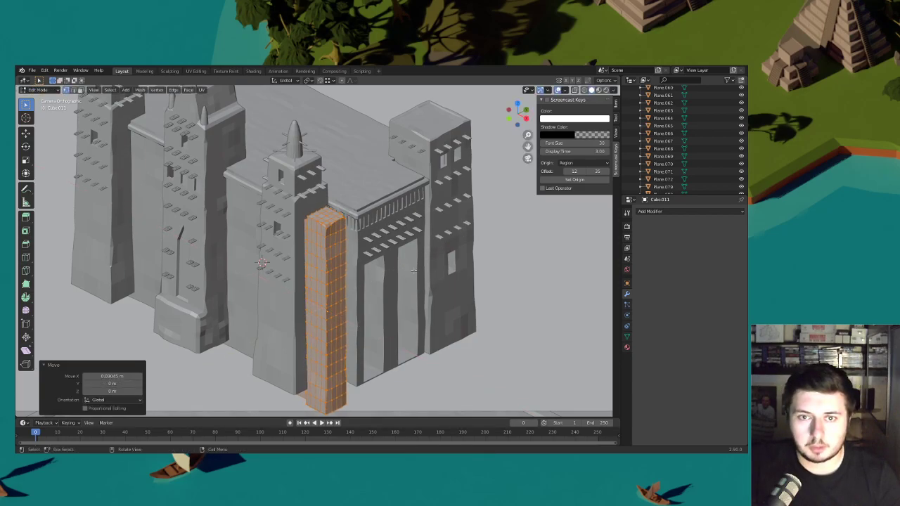
- Deselect the column's geometry and leave mesh editing for Object Mode
left_click(404, 264)
scroll(390, 252, "down", 2)
middle_click_drag(363, 214, 351, 248, "shift")
scroll(351, 248, "up", 2)
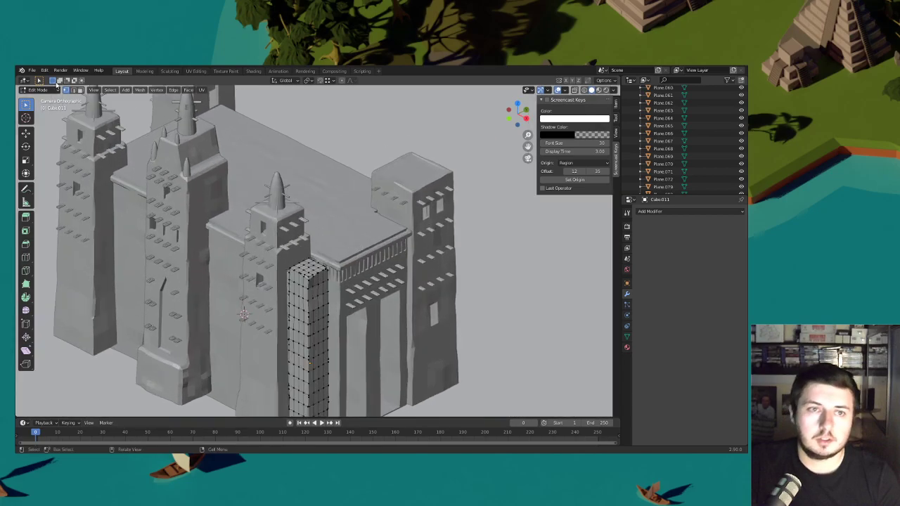
left_click(56, 89)
left_click(49, 83)
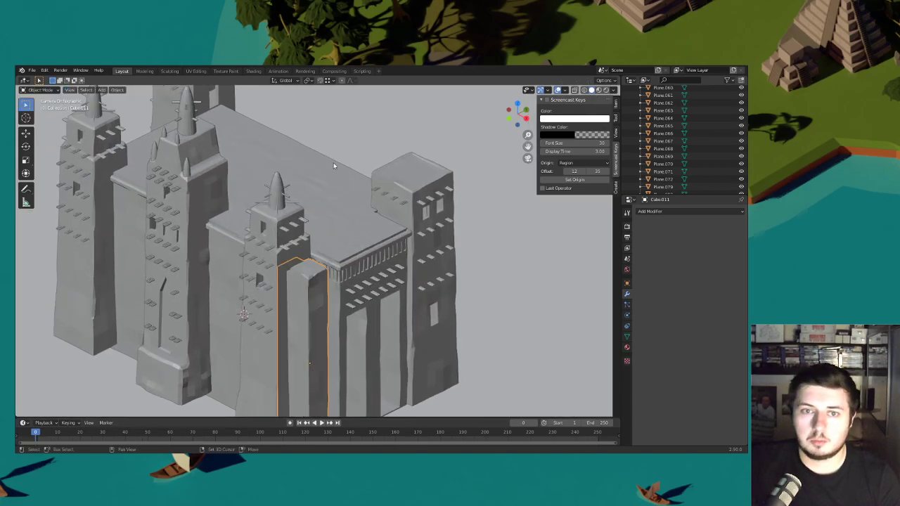
- Switch to material preview and examine the tower tops in the reference image against the castle model
middle_click_drag(337, 164, 381, 228, "shift")
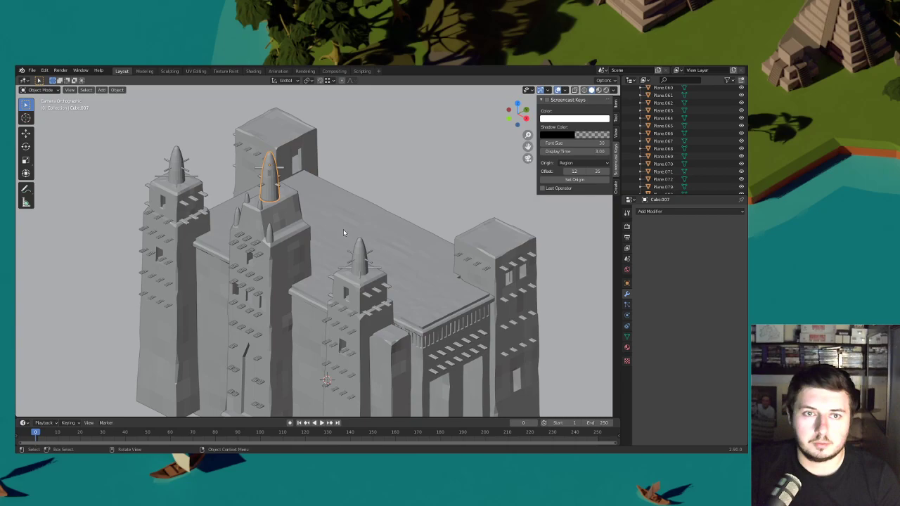
middle_click_drag(366, 211, 337, 179, "shift")
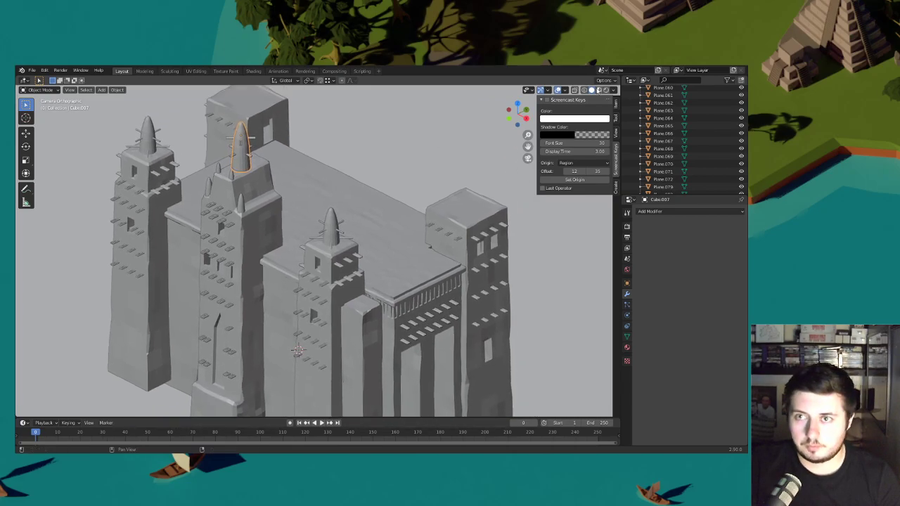
left_click(598, 90)
middle_click_drag(421, 183, 403, 236)
scroll(398, 176, "up", 2)
middle_click_drag(398, 174, 372, 246, "shift")
scroll(304, 219, "up", 8)
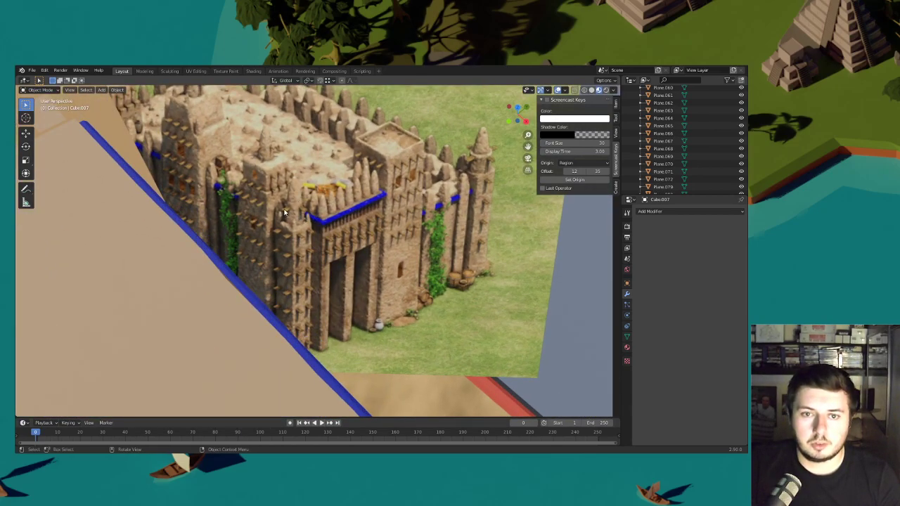
scroll(305, 213, "down", 8)
scroll(331, 203, "up", 4)
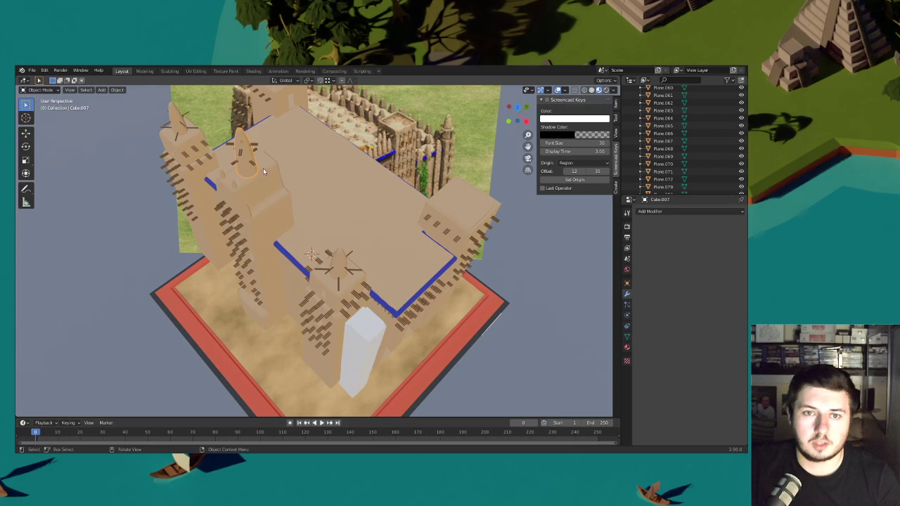
- Select the tall tower's spire together with its sticks and duplicate them along X toward the new column
left_click(243, 153, "shift")
left_click(246, 167)
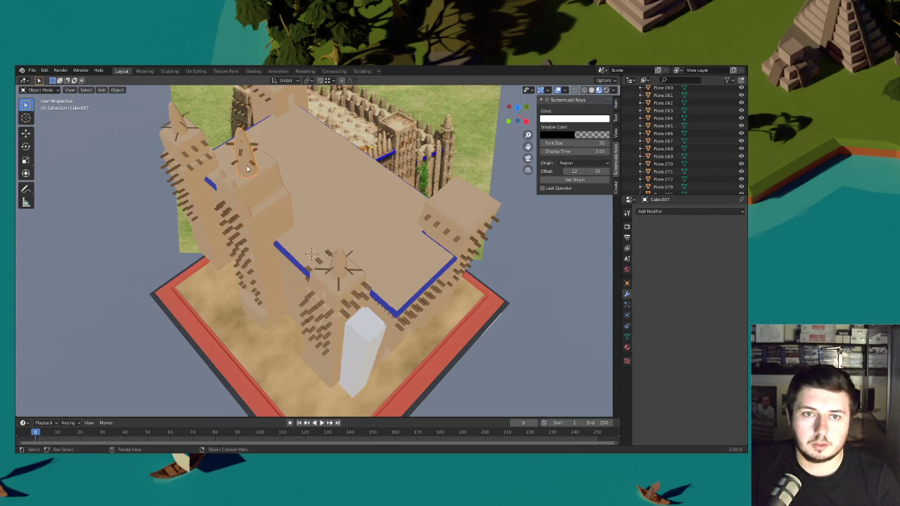
left_click(252, 165, "shift")
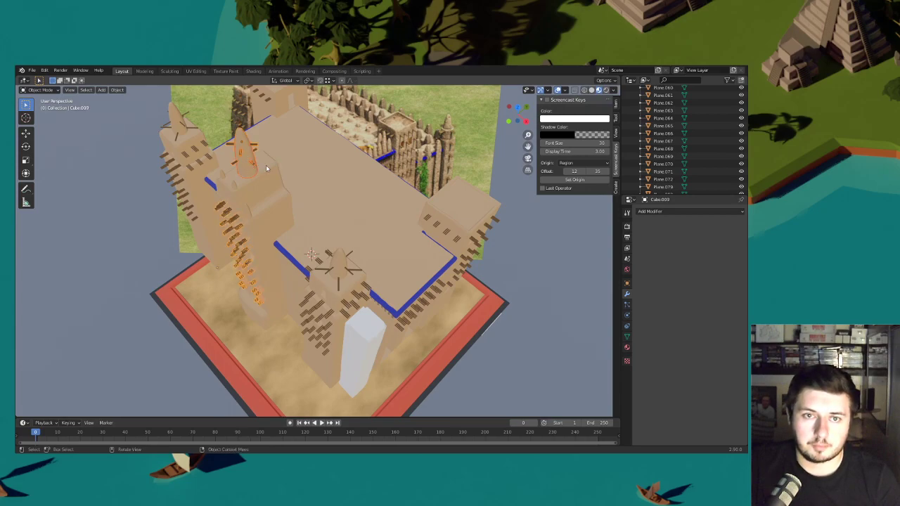
key("shift+d")
key("x")
left_click(423, 259)
- Move the duplicated spire and sticks along Z and horizontally so the spire sits on top of the column
middle_click_drag(423, 258, 403, 271)
key("g")
key("z")
left_click(395, 311)
scroll(401, 250, "up", 4)
key("g")
key("z")
key("shift+z")
left_click(412, 263)
middle_click_drag(413, 264, 283, 224)
key("s")
right_click(402, 237)
- Edit the duplicated objects in wireframe and delete the sticks covering the column's walls
left_click(48, 90)
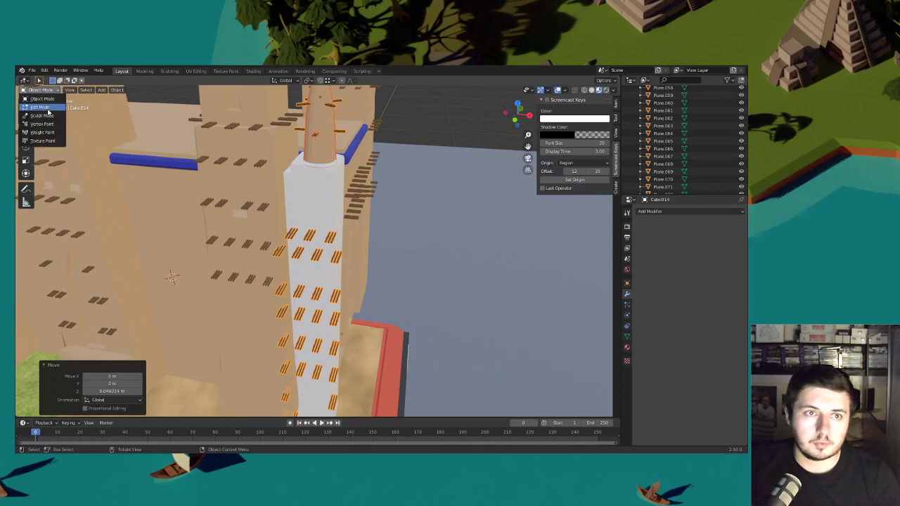
left_click(42, 110)
left_click(582, 90)
scroll(435, 337, "down", 5)
left_click_drag(436, 355, 201, 175)
key("x")
left_click(195, 177)
- Delete the remaining unneeded linked sticks around the copied spire and return to solid shading
middle_click_drag(196, 176, 354, 175)
left_click_drag(350, 176, 272, 141)
key("x")
left_click(272, 141)
key("l")
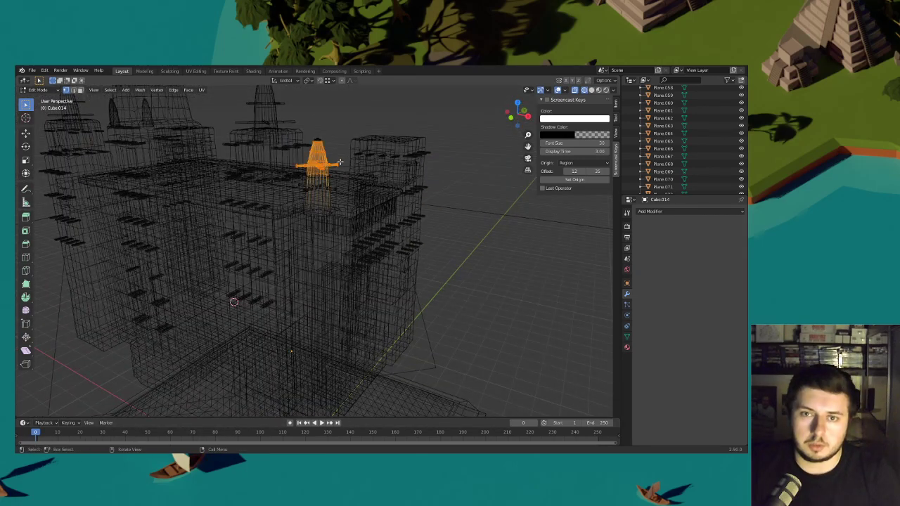
key("l")
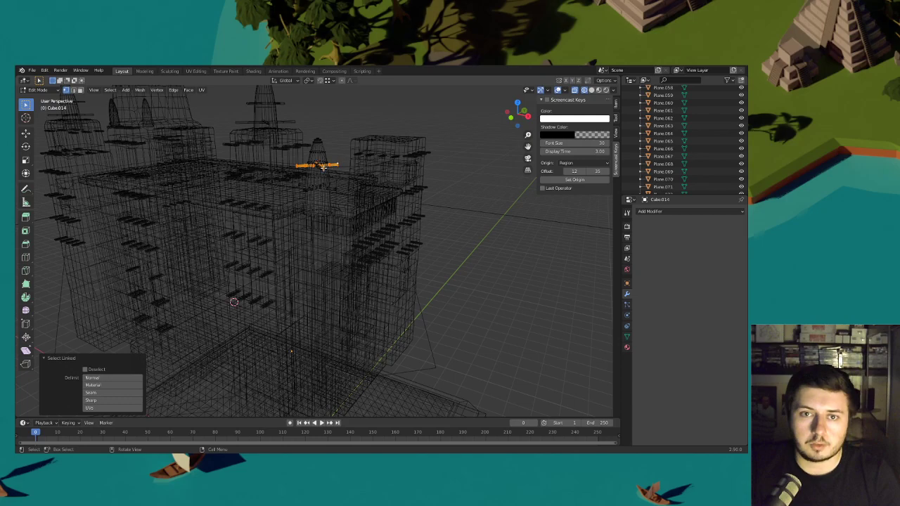
key("x")
left_click(321, 169)
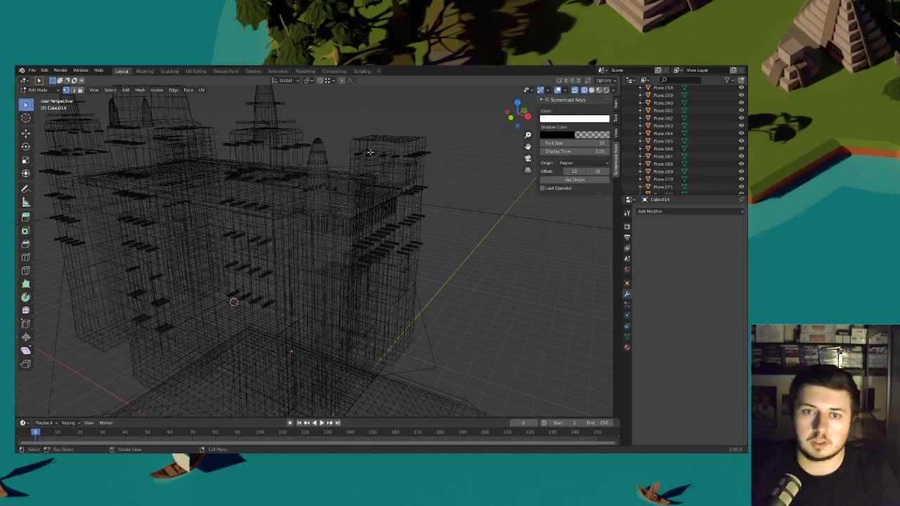
left_click(591, 90)
mouse_move(402, 161)
middle_mouse_down()
mouse_move(394, 184)
mouse_move(362, 192)
middle_mouse_up()
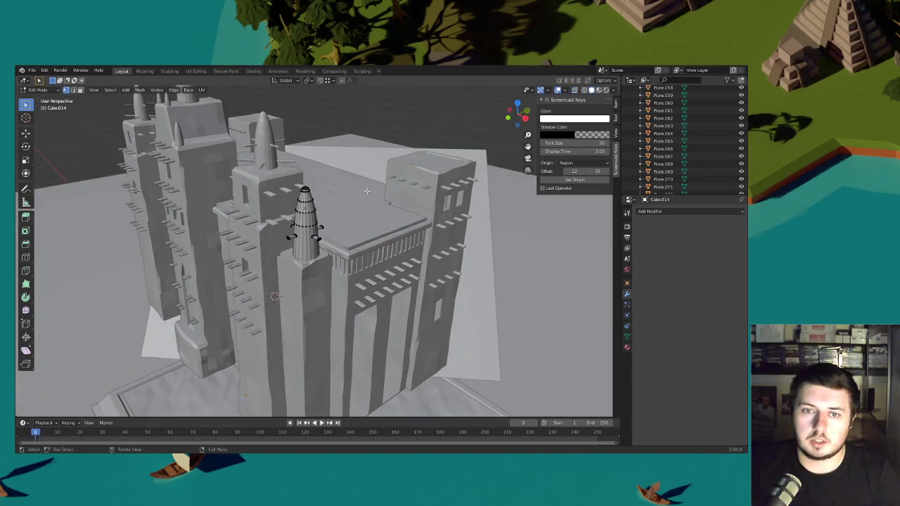
- Show the materials in the viewport, then select the linked sticks around the copied spire and scale them horizontally without changing Z
left_click(598, 90)
mouse_move(492, 175)
middle_mouse_down()
mouse_move(422, 230)
mouse_move(398, 215)
mouse_move(390, 221)
middle_mouse_up()
mouse_move(349, 309)
middle_mouse_down()
mouse_move(350, 242)
mouse_move(318, 251)
mouse_move(334, 262)
mouse_move(349, 310)
middle_mouse_up()
key("ctrl+l")
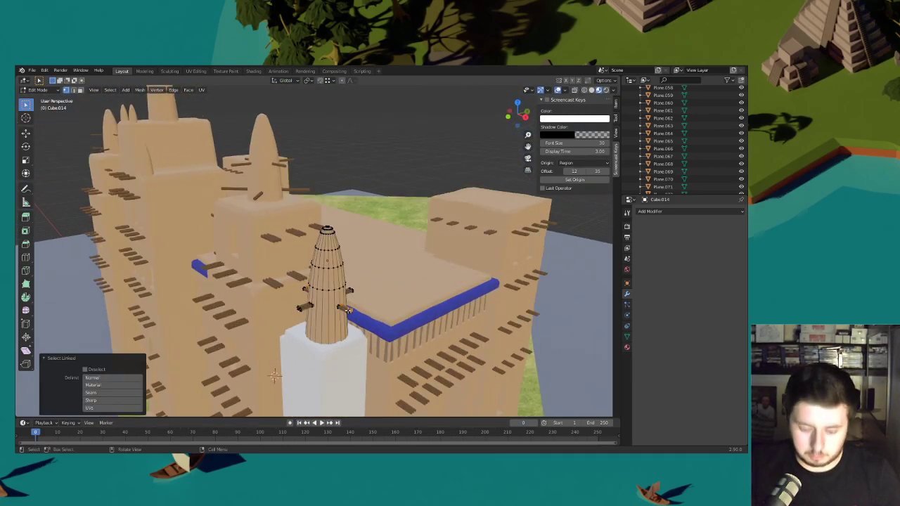
key("s")
key("shift+z")
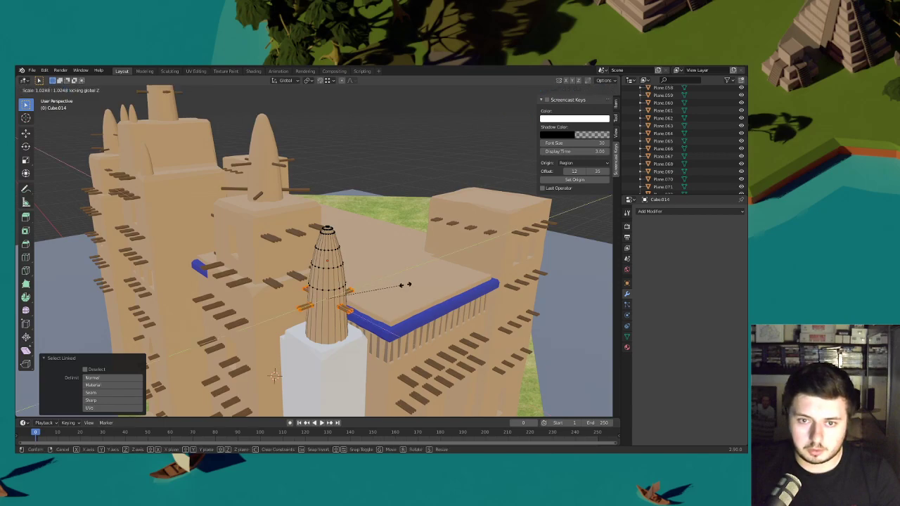
left_click(449, 272)
- Move the scaled sticks along Z to adjust their height on the copied spire
middle_click_drag(448, 272, 377, 184)
key("g")
key("z")
left_click(410, 206)
scroll(313, 273, "up", 4)
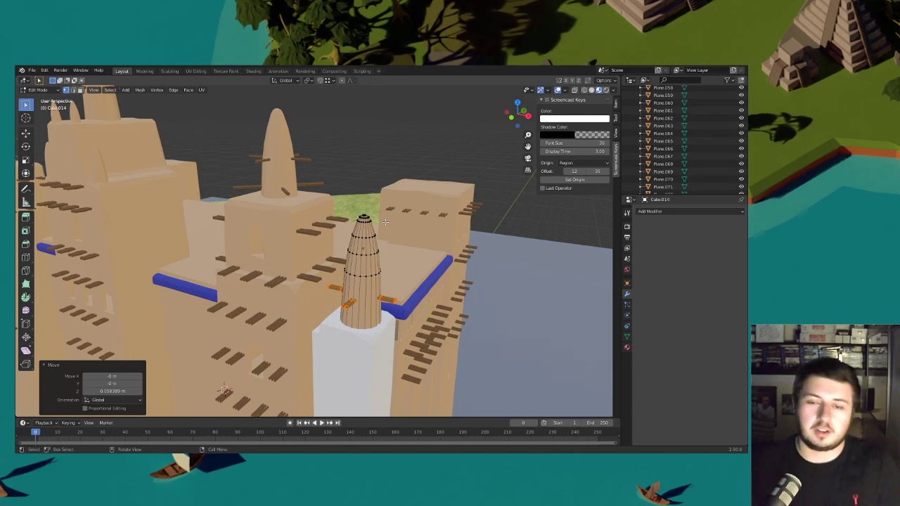
middle_click_drag(368, 271, 357, 257)
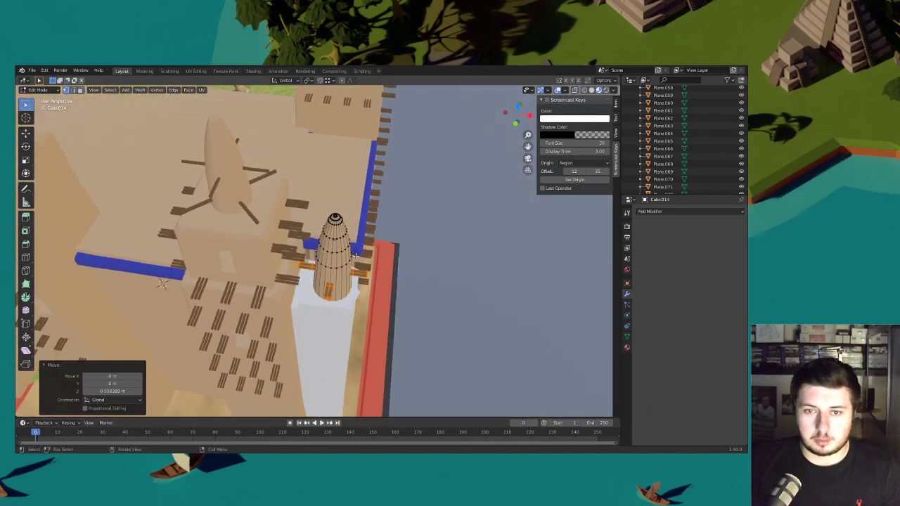
- Add the spire mesh to the selection, move it with its sticks along X, and scale them down slightly together
key("l")
key("g")
key("x")
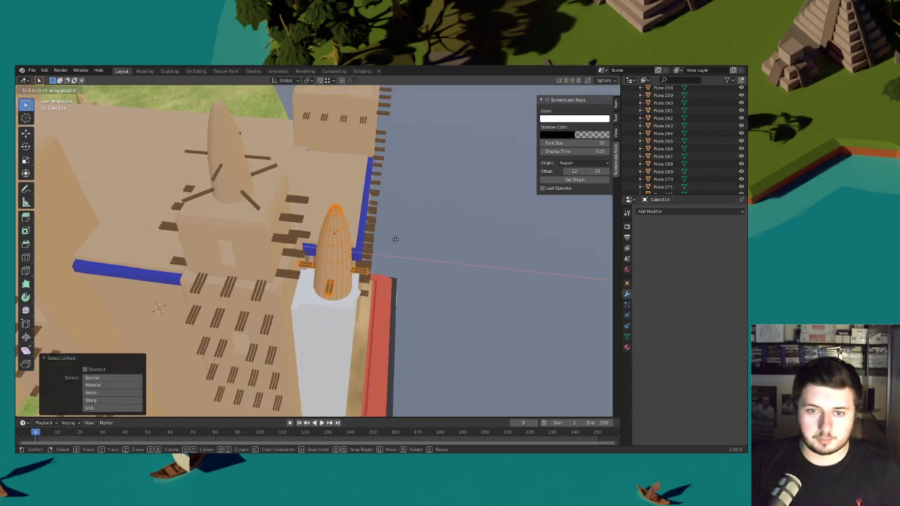
left_click(394, 239)
middle_click_drag(394, 239, 352, 259)
key("s")
left_click(375, 233)
- Reposition the spire and its sticks along Z so the spire's base rests on the column's top
key("g")
key("z")
left_click(387, 222)
scroll(351, 259, "up", 2)
key("g")
key("z")
left_click(351, 258)
- Deselect the spire mesh and adjust only its sticks along Z
key("shift+l")
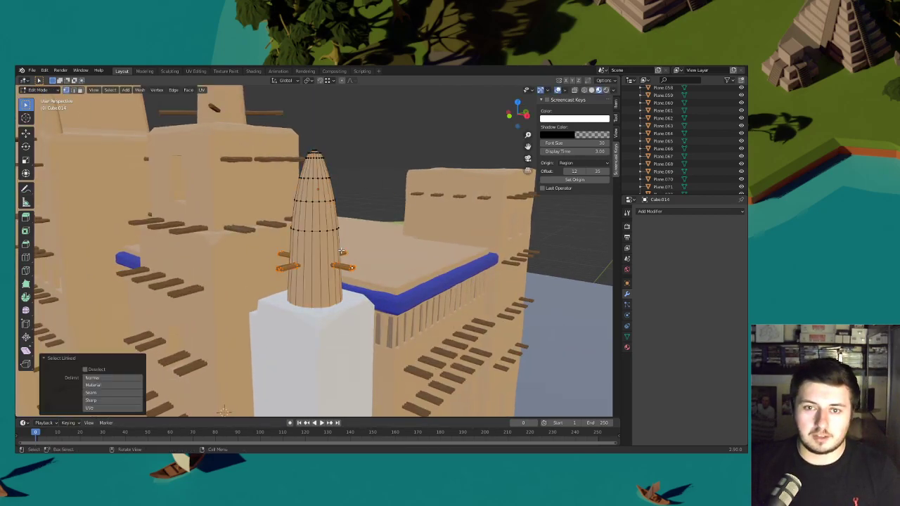
key("g")
key("z")
left_click(373, 253)
middle_click_drag(372, 253, 401, 244)
scroll(359, 227, "down", 1)
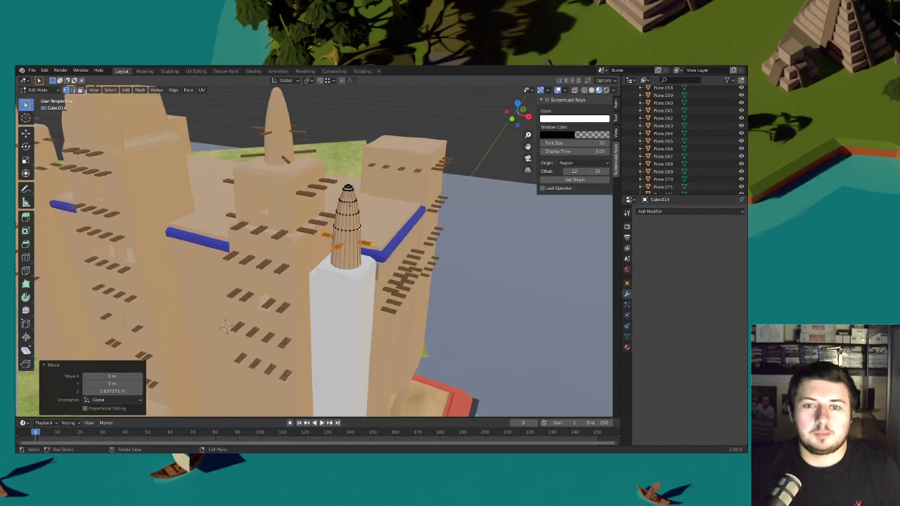
scroll(374, 222, "down", 1)
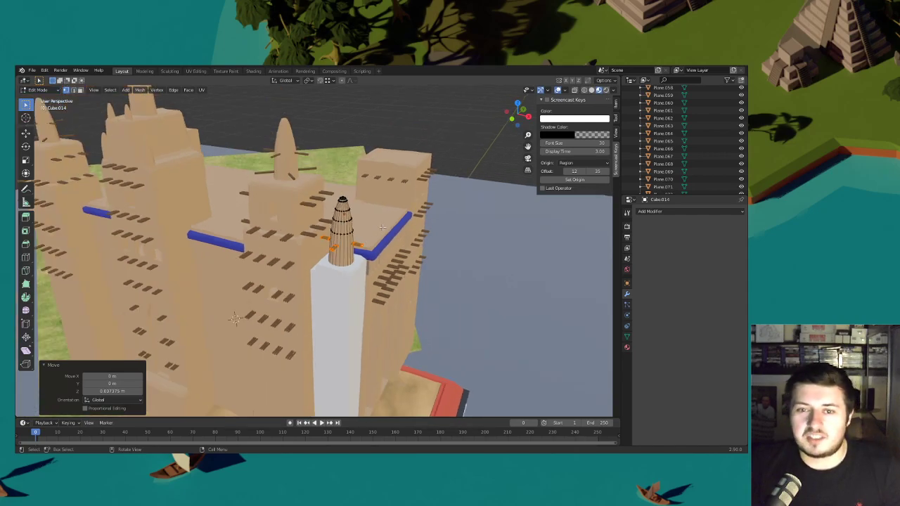
- Compare the column with the reference image, then select one front stick on the spire and duplicate it outward along Y
middle_click_drag(325, 345, 317, 249)
scroll(383, 309, "up", 3)
middle_click_drag(316, 250, 367, 271, "shift")
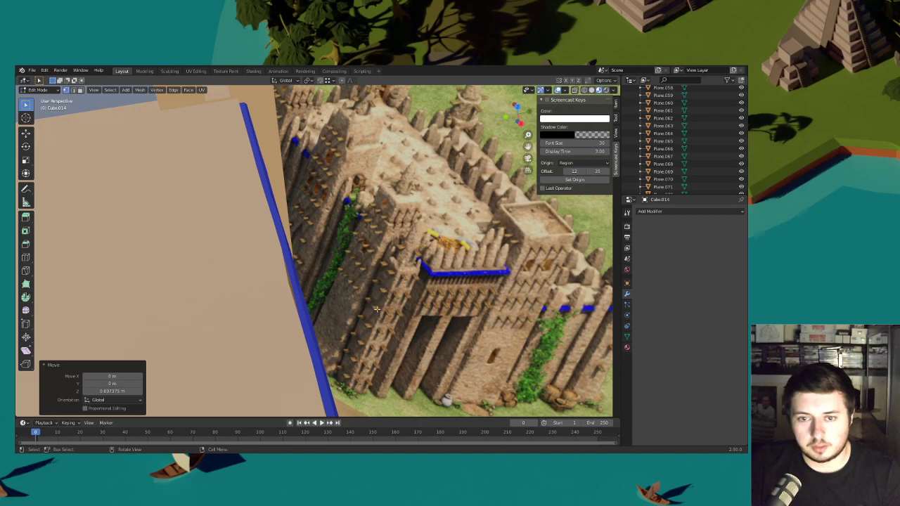
scroll(355, 360, "down", 6)
middle_click_drag(232, 401, 349, 298)
scroll(348, 297, "up", 6)
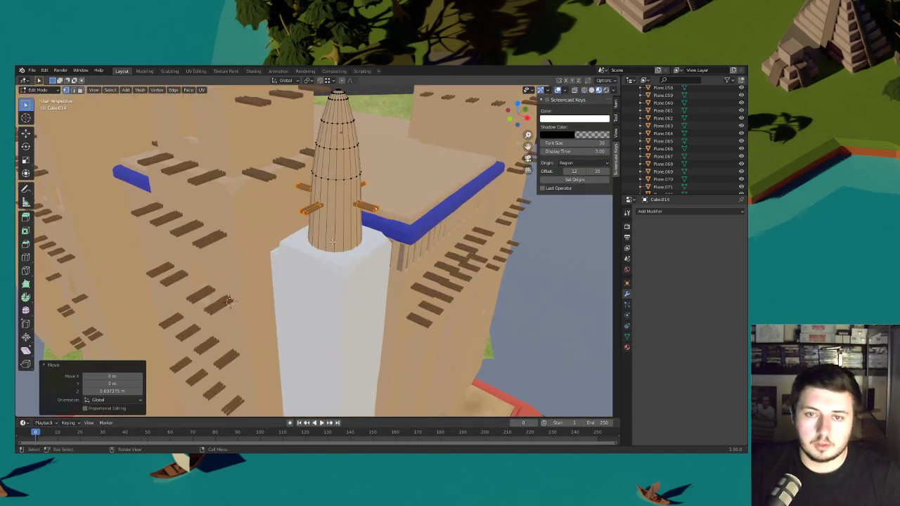
key("l")
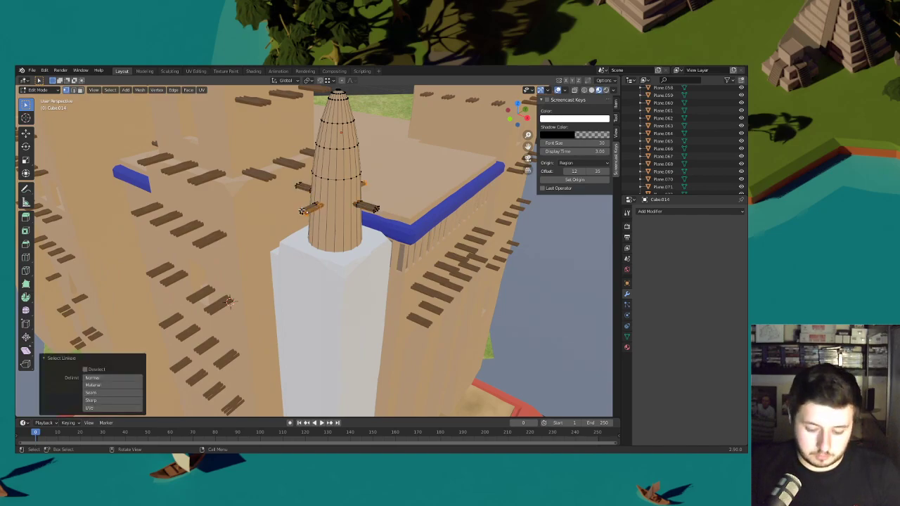
key("g")
key("y")
left_click(320, 250)
- Scale the duplicated stick along Y and position it horizontally against the column's wall
key("s")
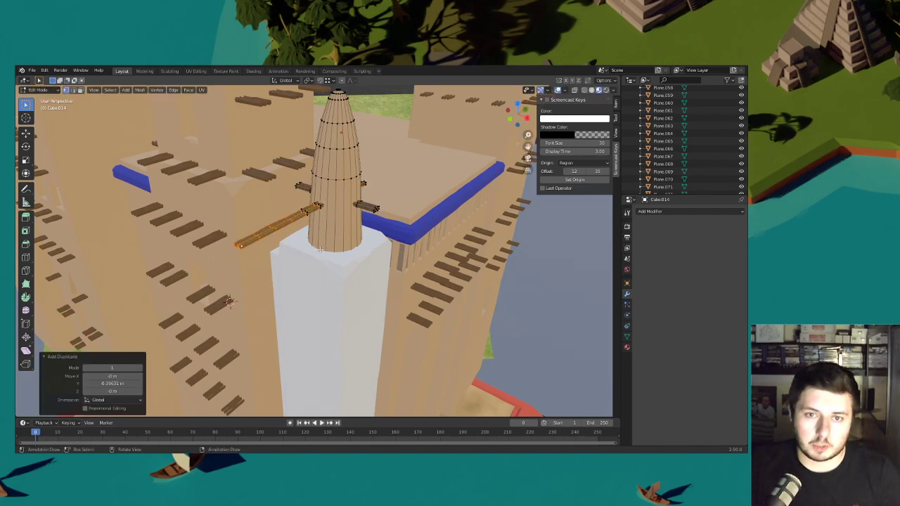
key("y")
left_click(317, 229)
middle_click_drag(310, 229, 342, 231)
key("g")
key("z")
key("shift+z")
left_click(434, 287)
- Move the stick along Z onto the upper part of the column's wall and duplicate it along X to form a pair
scroll(446, 274, "down", 3)
middle_click_drag(534, 261, 363, 222)
key("g")
key("z")
left_click(325, 227)
key("g")
key("x")
left_click(367, 242)
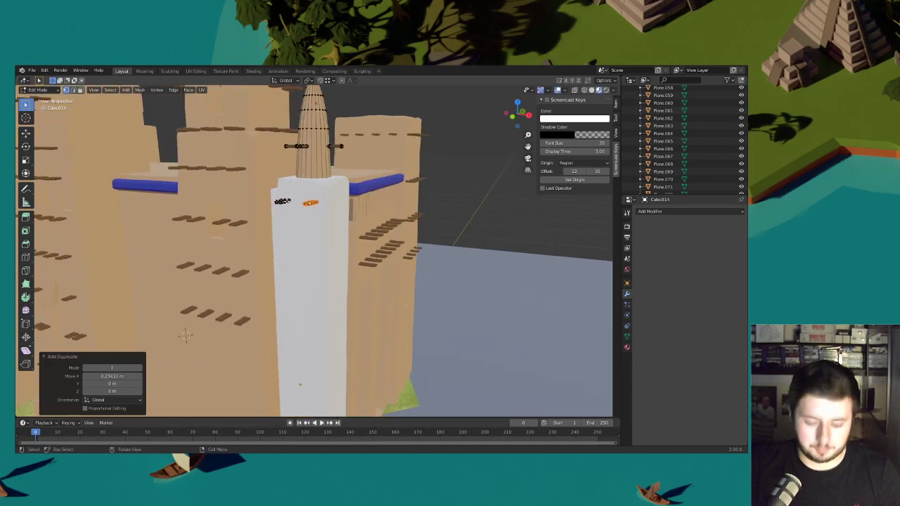
- Select both wall sticks and duplicate the pair downward along Z as a second row
key("l")
middle_click_drag(283, 201, 331, 220)
middle_click_drag(459, 232, 343, 246)
scroll(343, 246, "up", 2)
key("g")
key("z")
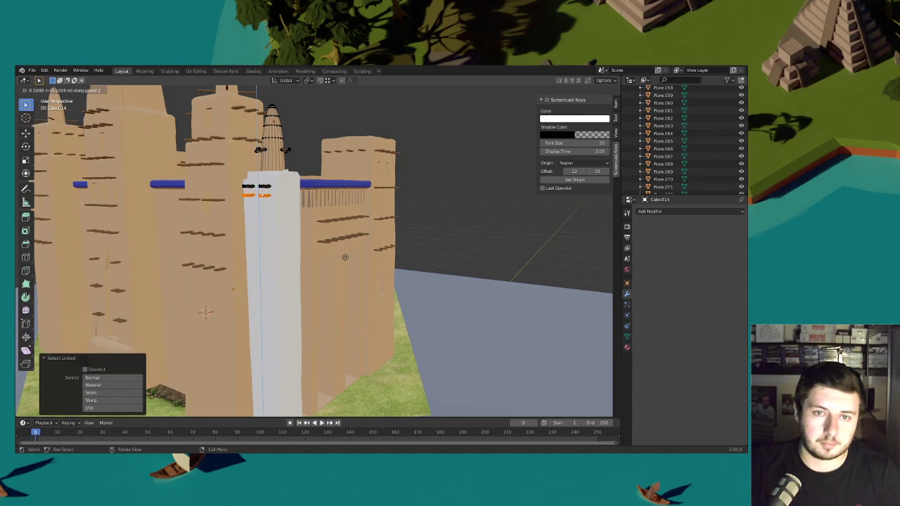
left_click(345, 273)
middle_click_drag(345, 274, 371, 246)
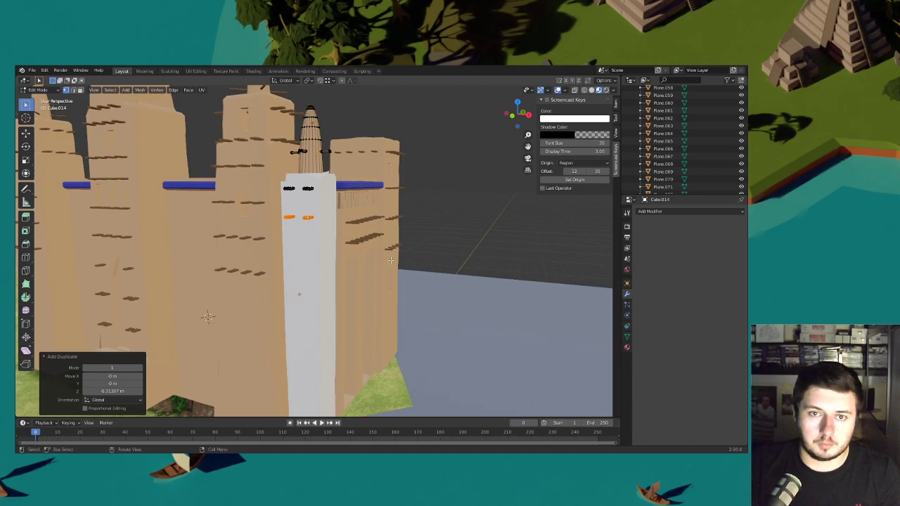
middle_click_drag(340, 217, 359, 203)
- In Object Mode, add the column to the selection and adjust its height with the spire and sticks by moving and scaling along Z
key("Tab")
left_click(357, 210, "shift")
key("g")
key("z")
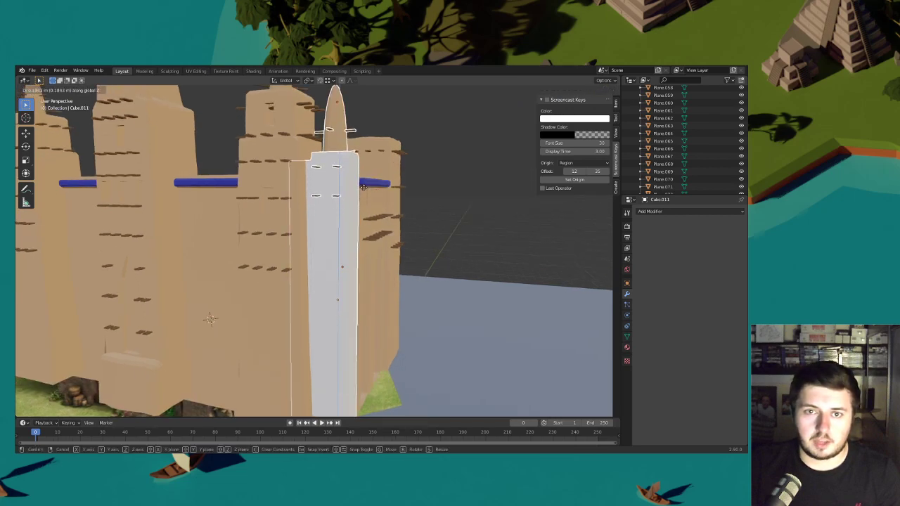
left_click(364, 189)
key("s")
key("z")
left_click(371, 192)
key("g")
key("z")
left_click(372, 193)
key("s")
key("z")
left_click(381, 199)
key("g")
key("z")
left_click(379, 203)
- Select only the spire on top of the corner column
middle_click_drag(379, 203, 357, 242)
scroll(365, 186, "down", 3)
scroll(364, 235, "up", 4)
left_click(336, 155)
middle_click_drag(338, 156, 355, 200)
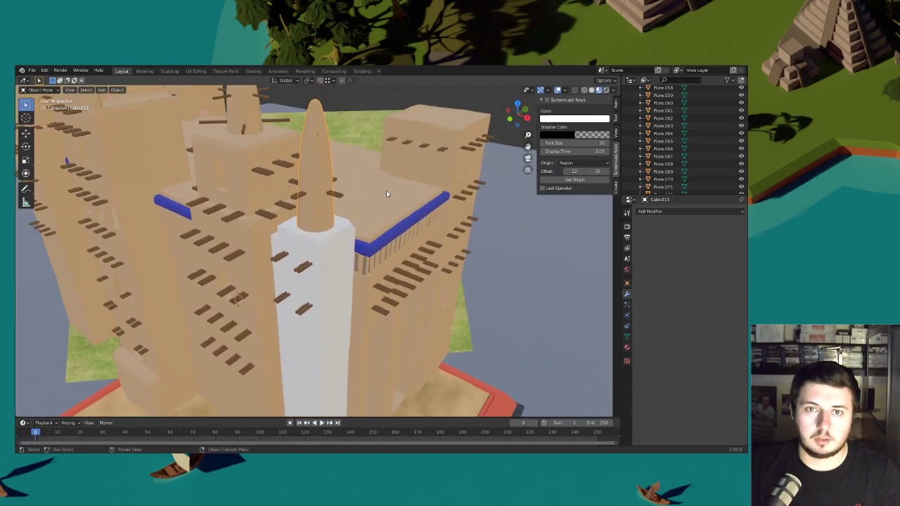
left_click(335, 196, "shift")
key("s")
right_click(264, 169)
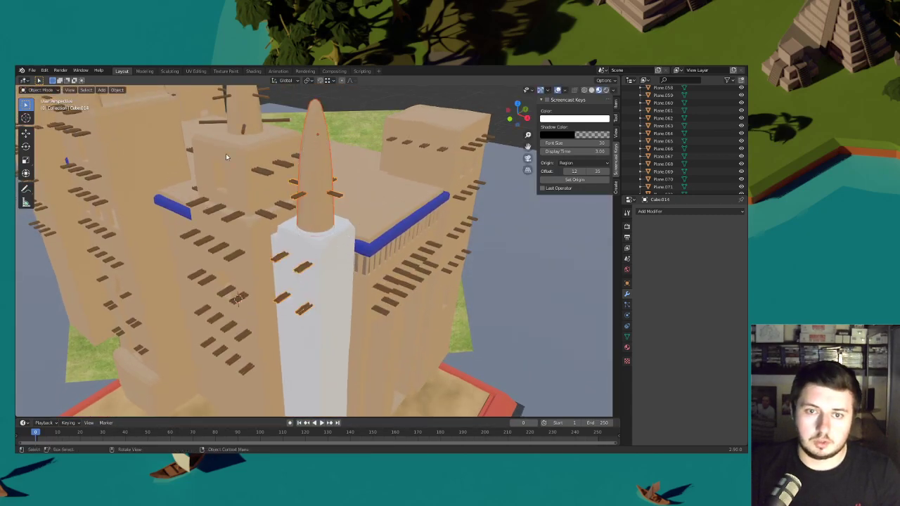
left_click(303, 196, "shift")
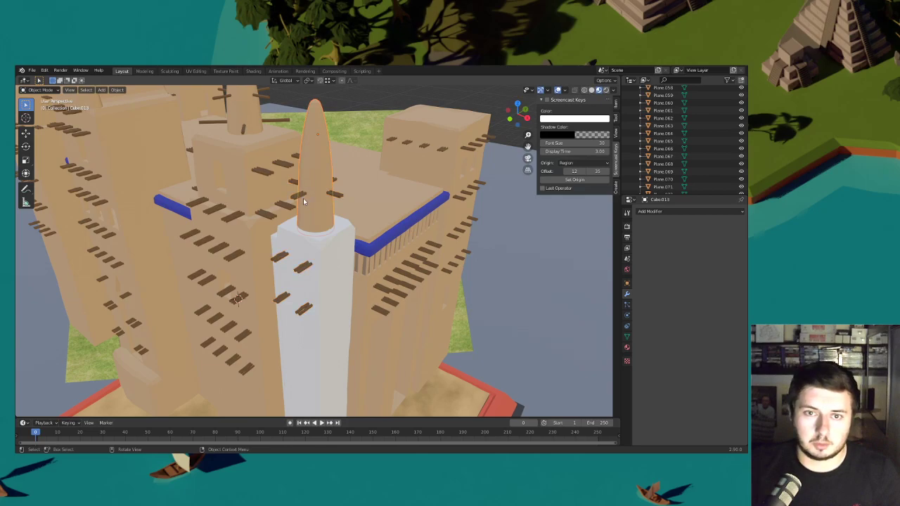
key("s")
right_click(411, 173)
- Shorten the spire along Z, reseat it on the column, and check it against the reference through the camera
key("s")
key("z")
left_click(399, 175)
key("g")
key("z")
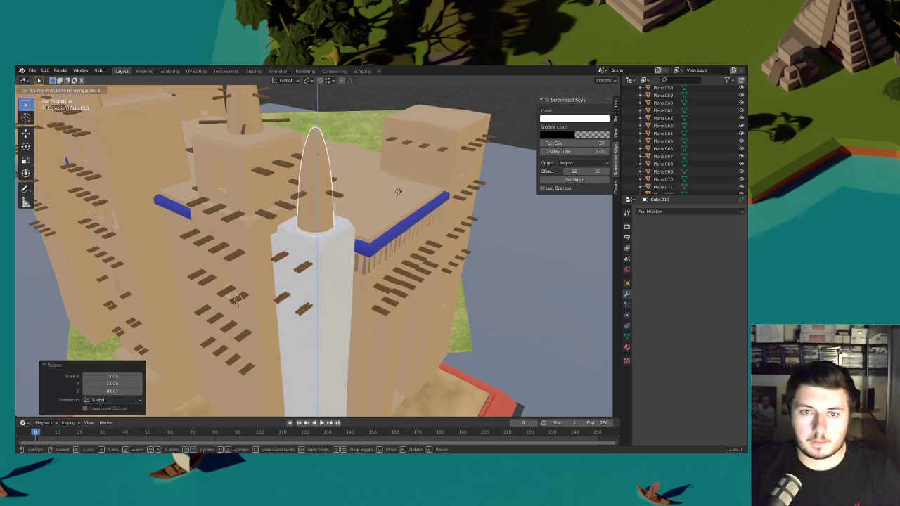
left_click(395, 184)
middle_click_drag(395, 184, 388, 186)
left_click(390, 189)
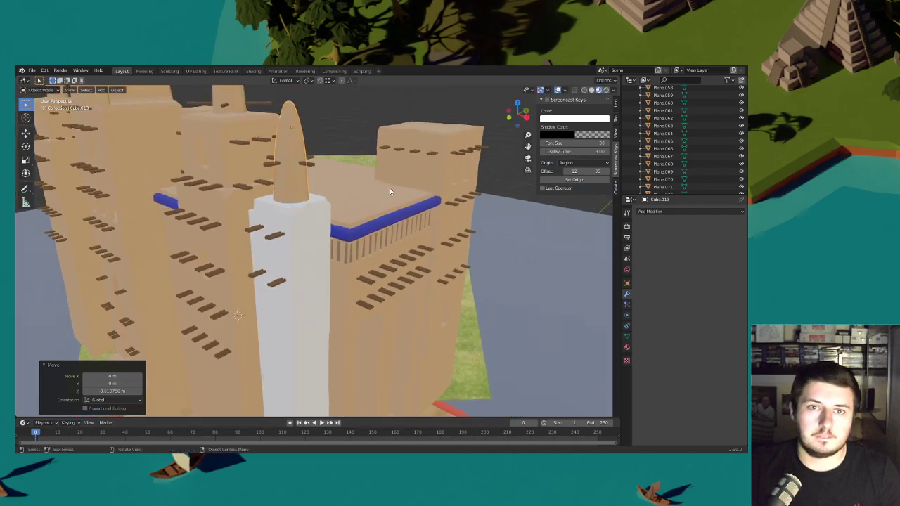
key("KP_0")
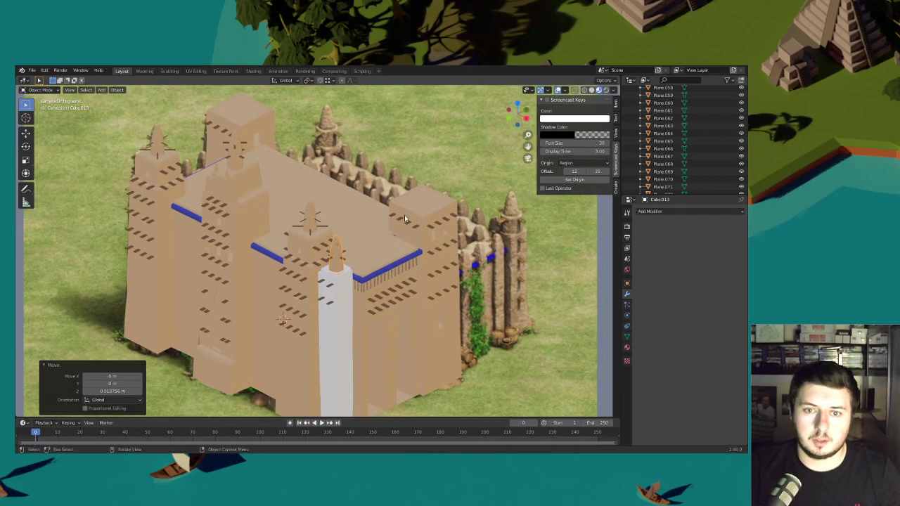
scroll(387, 191, "up", 2)
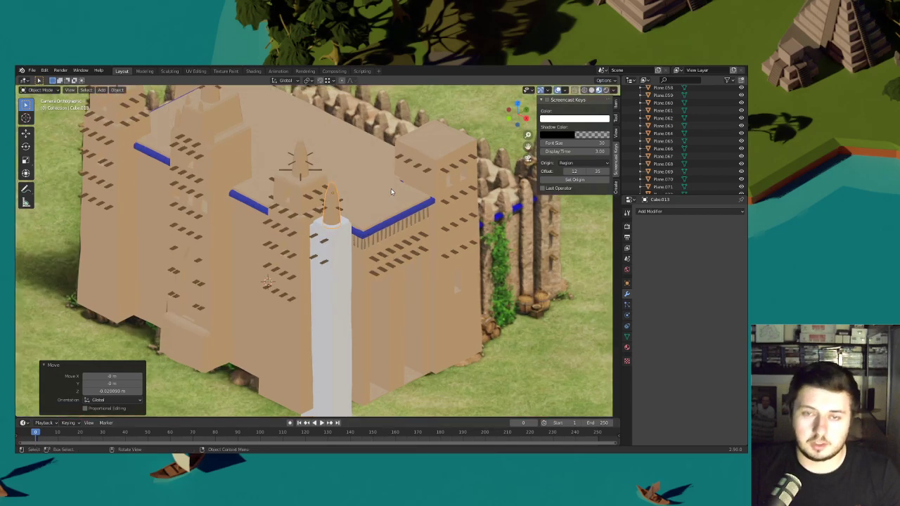
- Edit the sticks object and duplicate the lower wall pair downward along Z, repeating the duplication until the column has seven rows
scroll(340, 221, "up", 2)
left_click(346, 241)
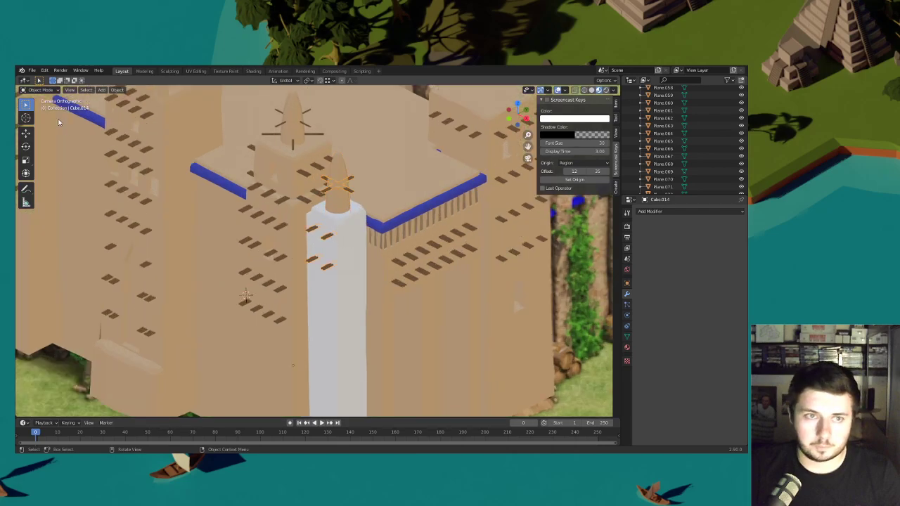
left_click(40, 90)
left_click(44, 105)
scroll(364, 280, "up", 1)
scroll(364, 280, "down", 1)
middle_click_drag(365, 266, 362, 225, "shift")
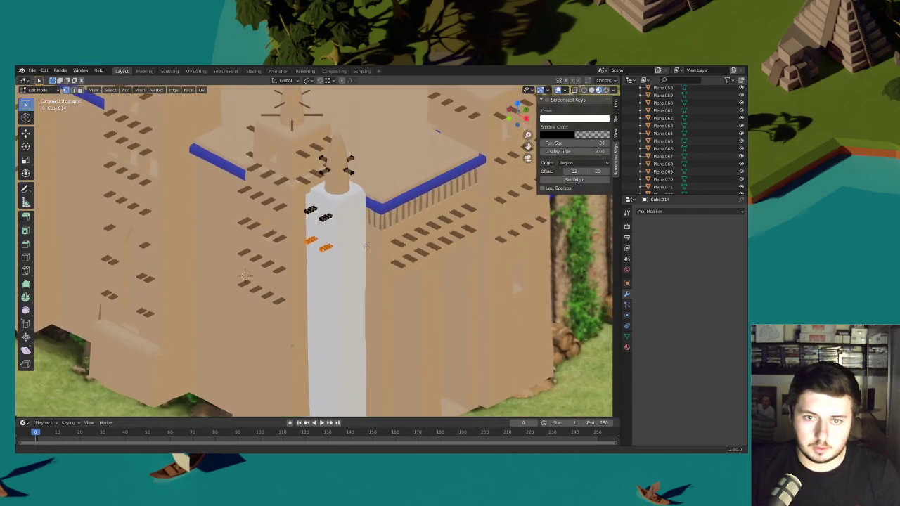
key("shift+d")
key("z")
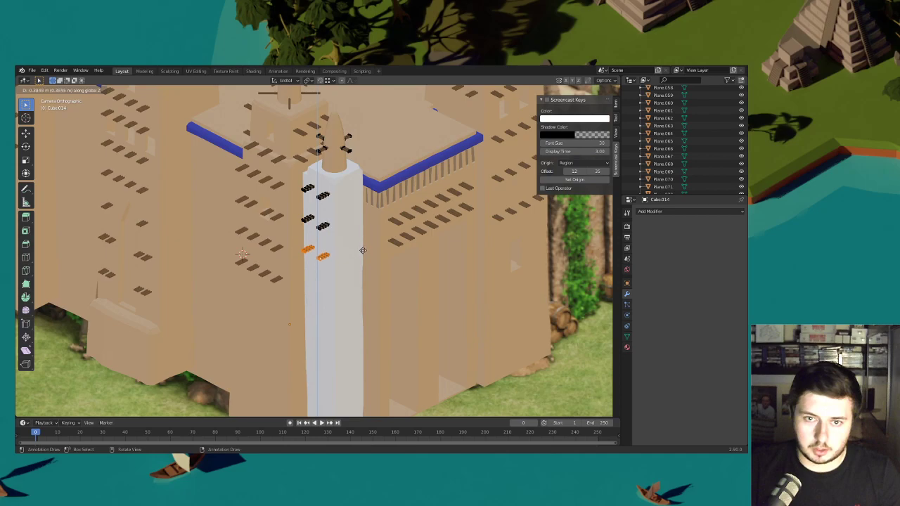
left_click(362, 250)
key("shift+r")
scroll(367, 239, "down", 2)
key("shift+r")
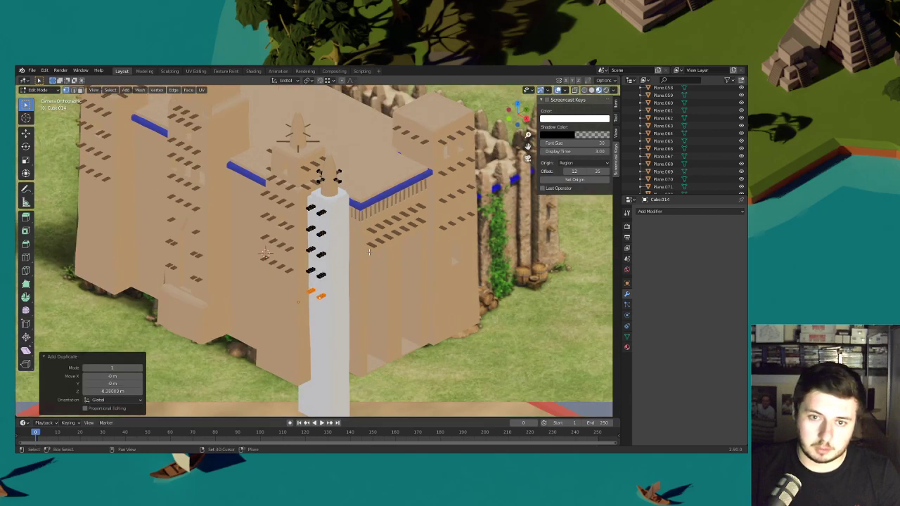
key("shift+r")
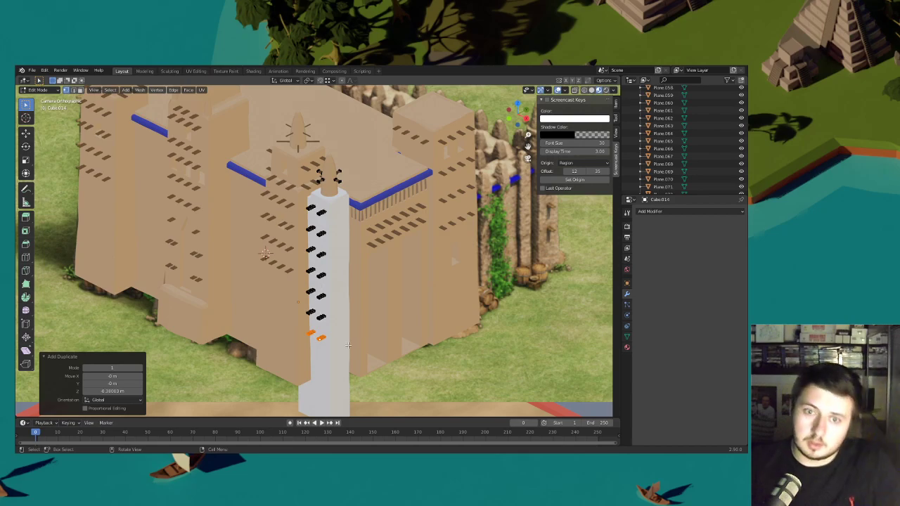
- Select all seven stick rows on the column in wireframe, return to solid shading, and shift them slightly along Z
left_click_drag(337, 349, 302, 201)
left_click(584, 90)
left_click_drag(357, 373, 260, 194)
key("alt+a")
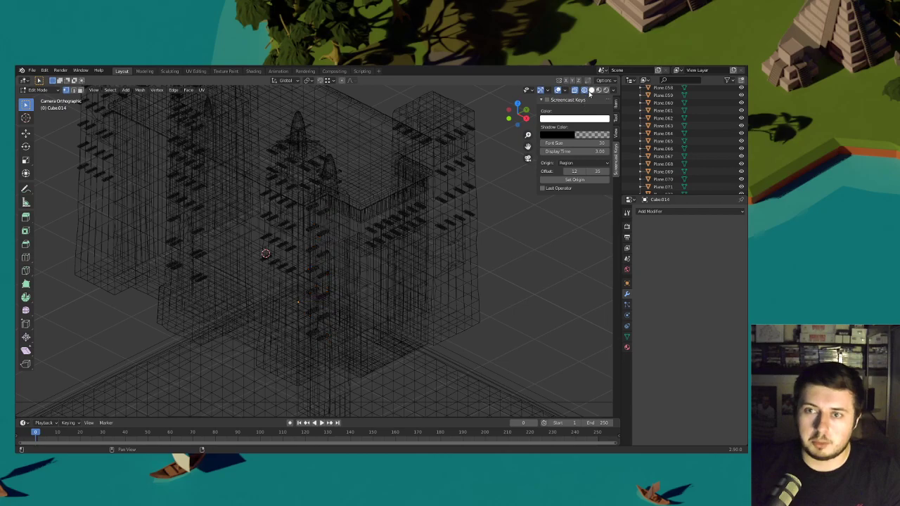
key("a")
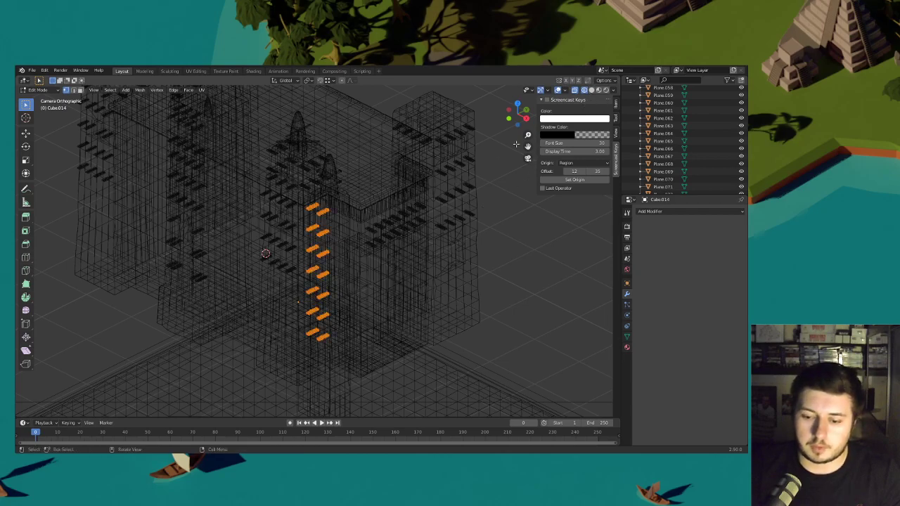
left_click(591, 90)
key("g")
key("z")
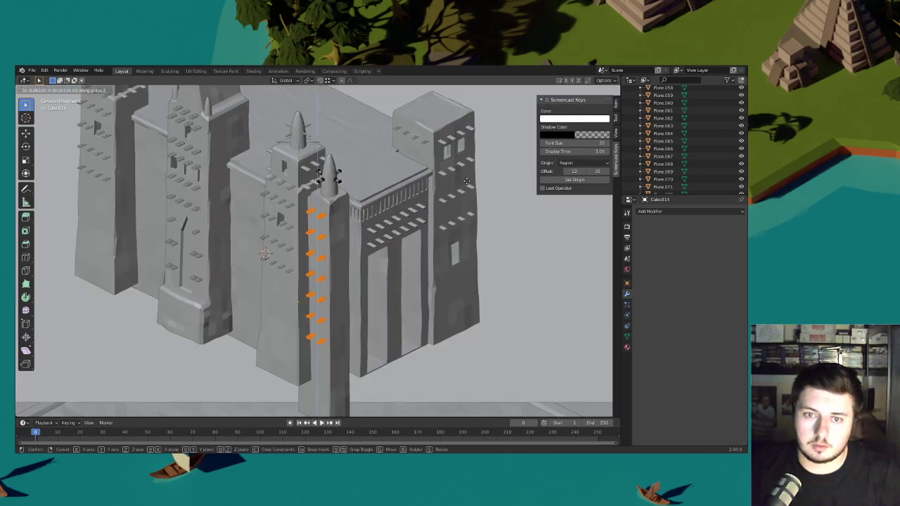
left_click(467, 179)
- Try to spread the stick rows farther apart along Z and reposition them, then undo the spacing change
key("s")
key("z")
left_click(426, 242)
key("g")
key("z")
left_click(429, 237)
middle_click_drag(429, 236, 400, 239)
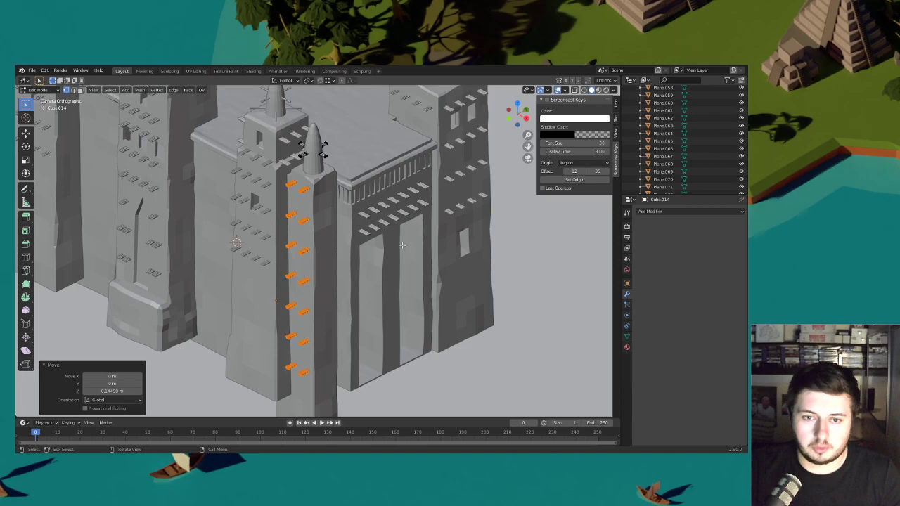
key("g")
key("z")
right_click(402, 245)
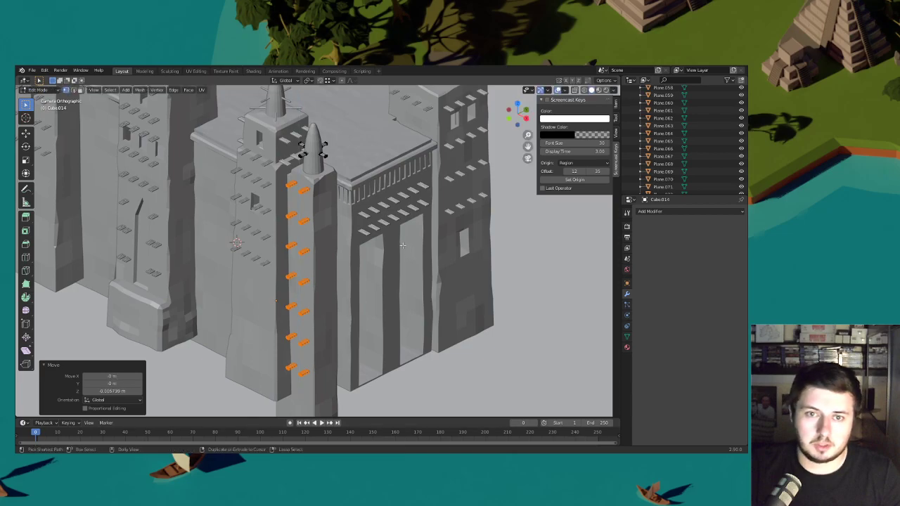
key("ctrl+z")
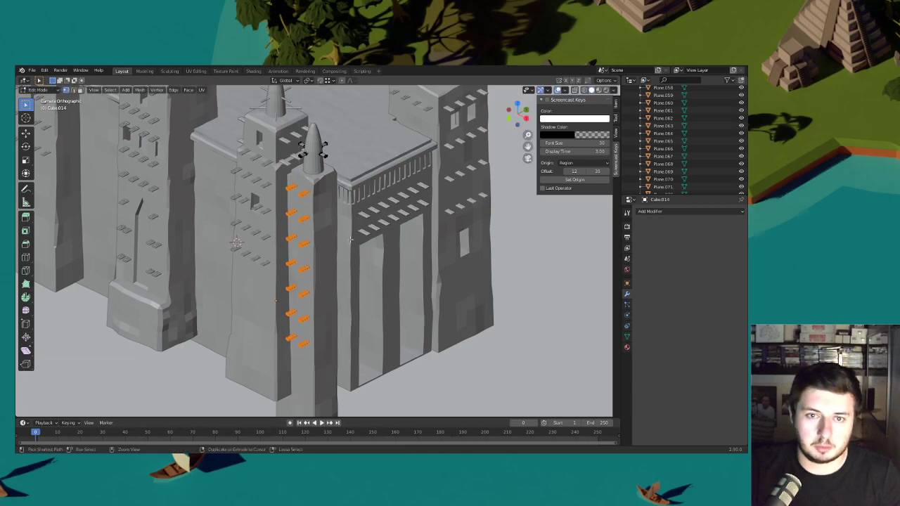
middle_click_drag(350, 240, 357, 215)
scroll(375, 222, "up", 8)
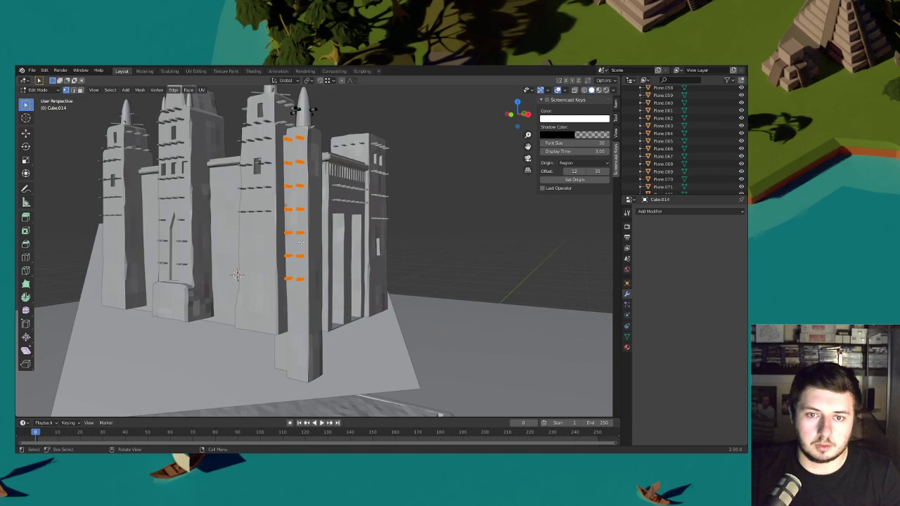
- Extend the corner column's sticks with another pair below the lowest row along Z, and select all rows in wireframe
left_click(583, 90)
left_click_drag(259, 300, 350, 271)
key("g")
key("z")
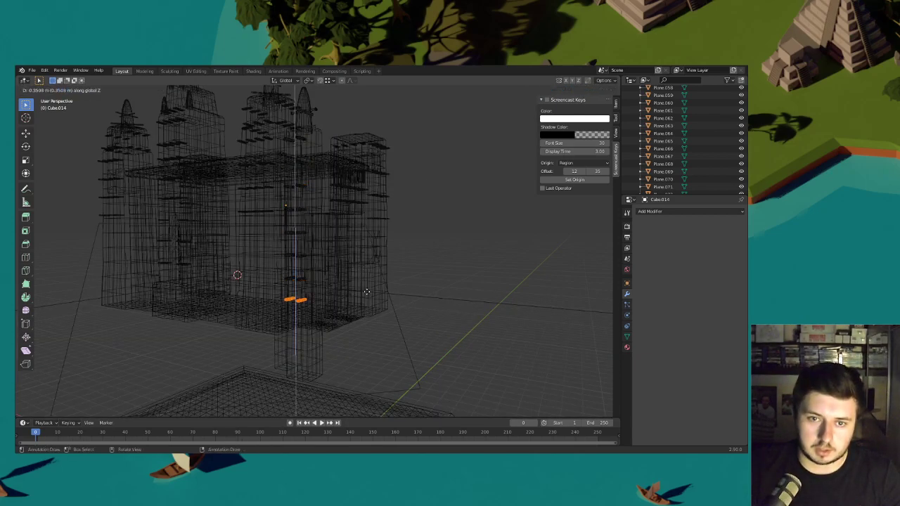
left_click(367, 294)
middle_click_drag(367, 293, 352, 229)
key("shift+r")
key("shift+r")
key("shift+r")
key("shift+r")
key("shift+r")
key("shift+r")
key("shift+r")
key("shift+r")
key("shift+r")
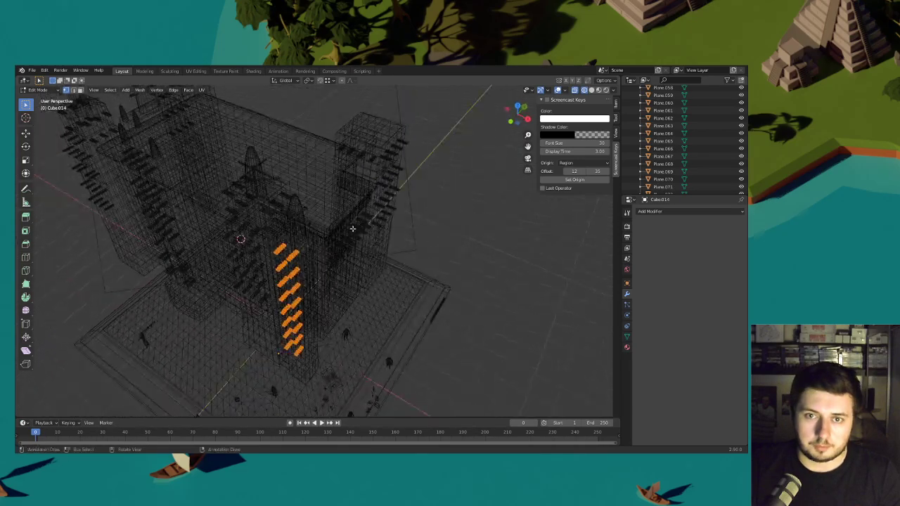
- Duplicate the stick rows onto the column's adjacent face at the same height, rotate the copies 90° about Z, and restore solid shading
key("shift+d")
key("shift+z")
left_click(441, 230)
type("rz90")
key("Return")
key("shift+z")
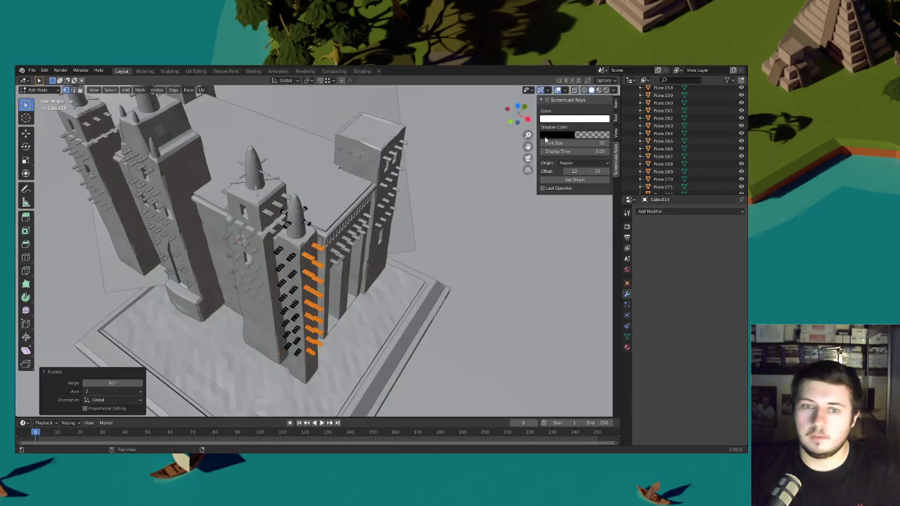
- Seat the rotated stick rows against the column's face in camera view, moving them about -0.05 m in X and 0.02 m in Y
left_click(527, 158)
middle_click_drag(442, 189, 428, 246, "shift")
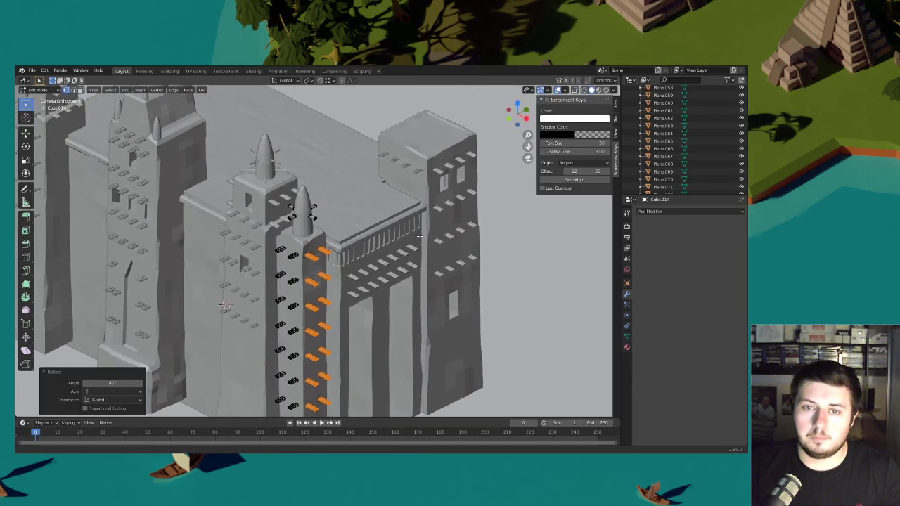
scroll(393, 248, "up", 8)
scroll(394, 248, "up", 1)
key("g")
key("shift+z")
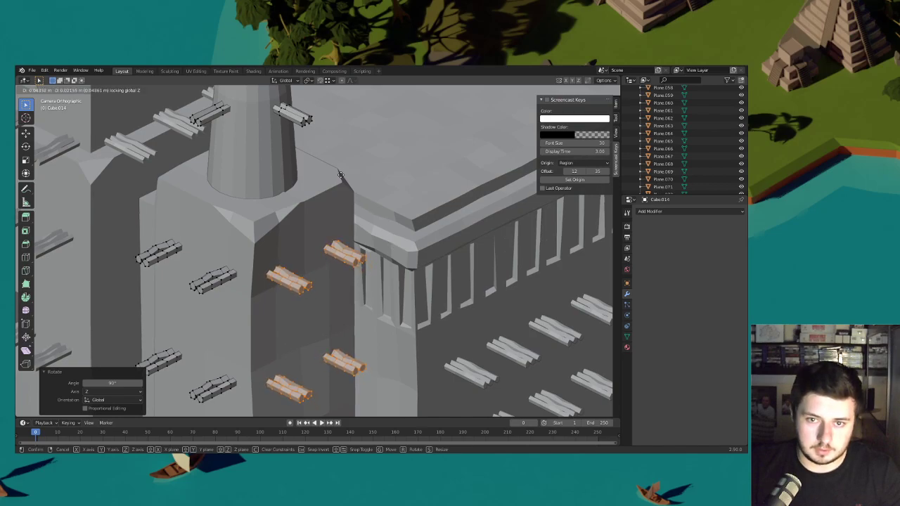
left_click(333, 168)
scroll(416, 258, "down", 9)
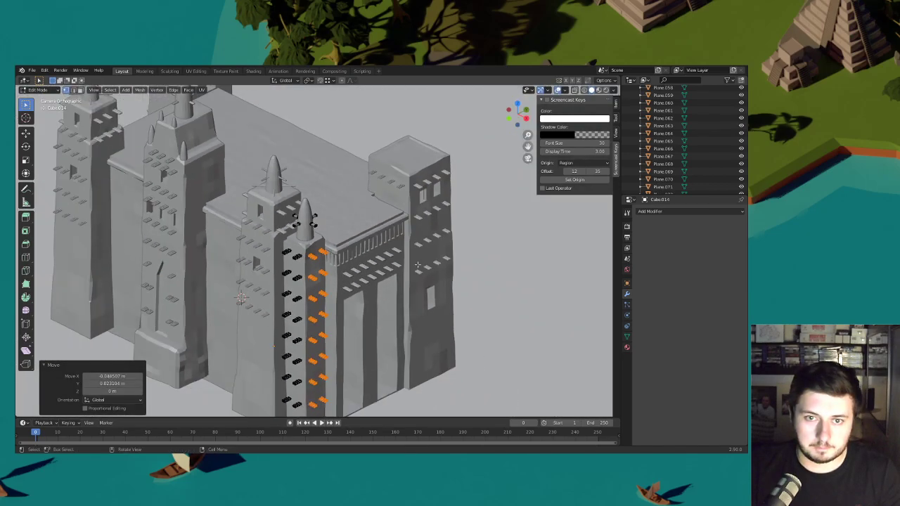
- Preview the materials, leave mesh editing, and assign the castle walls' Material.001 to the white corner column
left_click(598, 90)
middle_click_drag(451, 262, 465, 231, "shift")
left_click(465, 232)
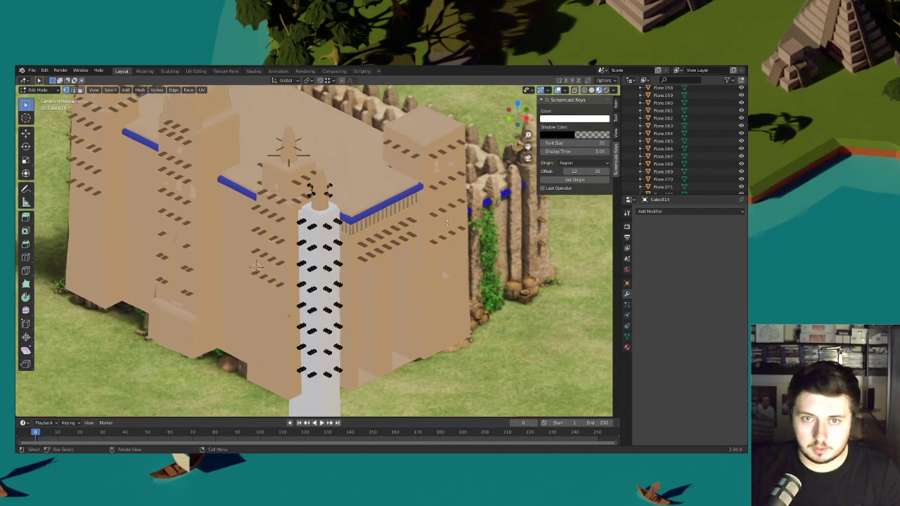
key("Tab")
left_click(335, 213)
left_click(627, 347)
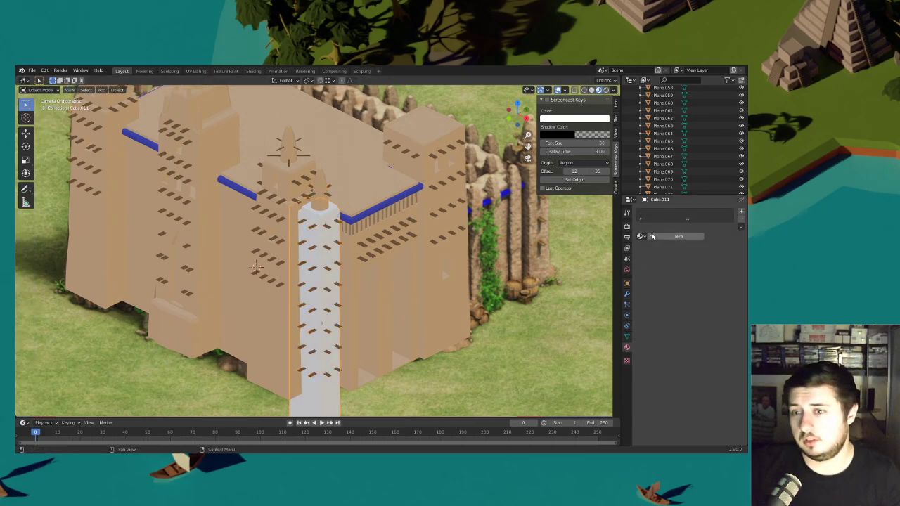
left_click(652, 236)
left_click(641, 236)
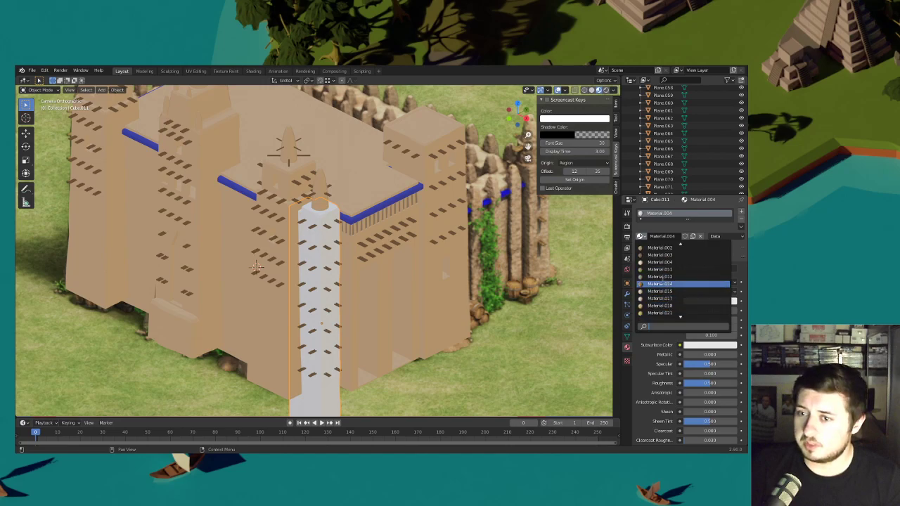
left_click(660, 254)
left_click(405, 294)
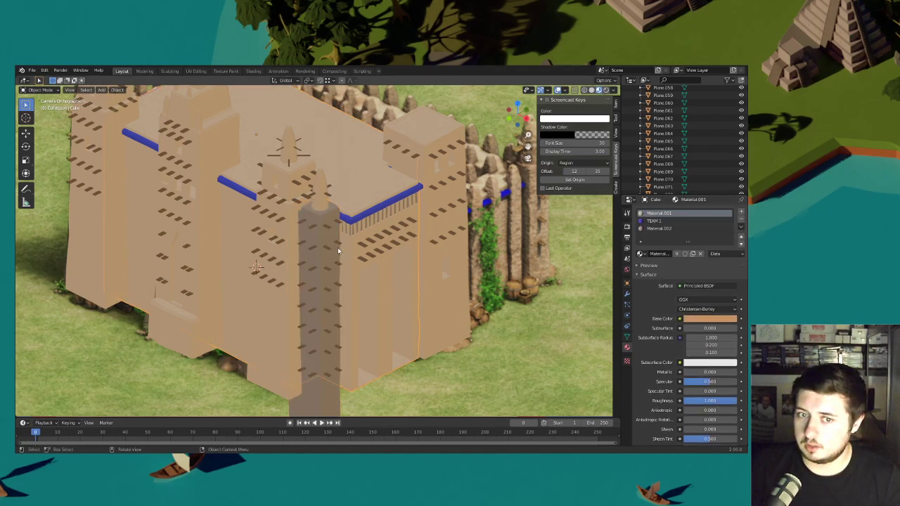
left_click(326, 217)
left_click(641, 236)
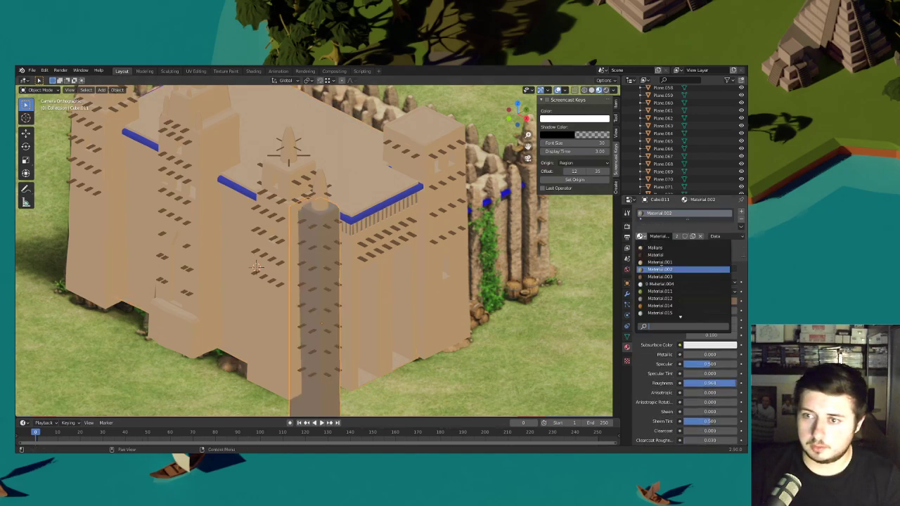
left_click(675, 260)
- Save the castle project and bring the model and its reference image back into camera view
left_click(540, 346)
scroll(471, 327, "down", 3)
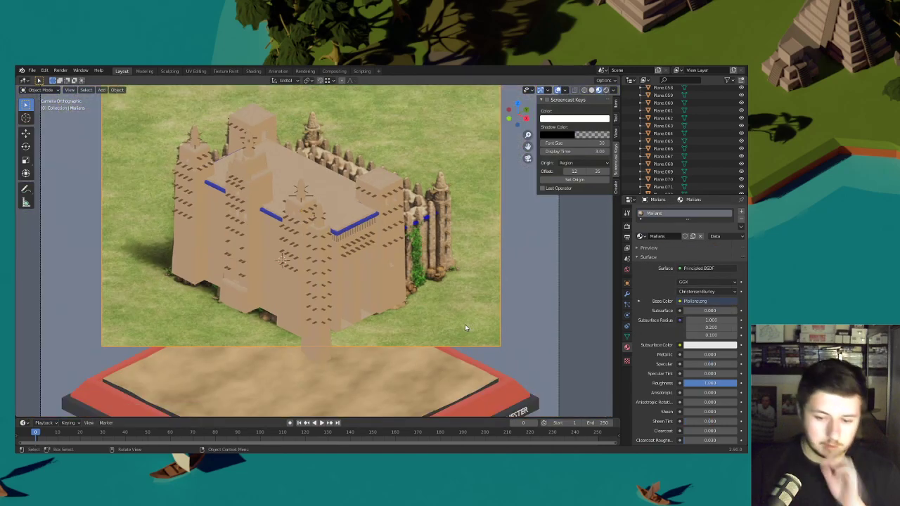
left_click(32, 70)
left_click(42, 120)
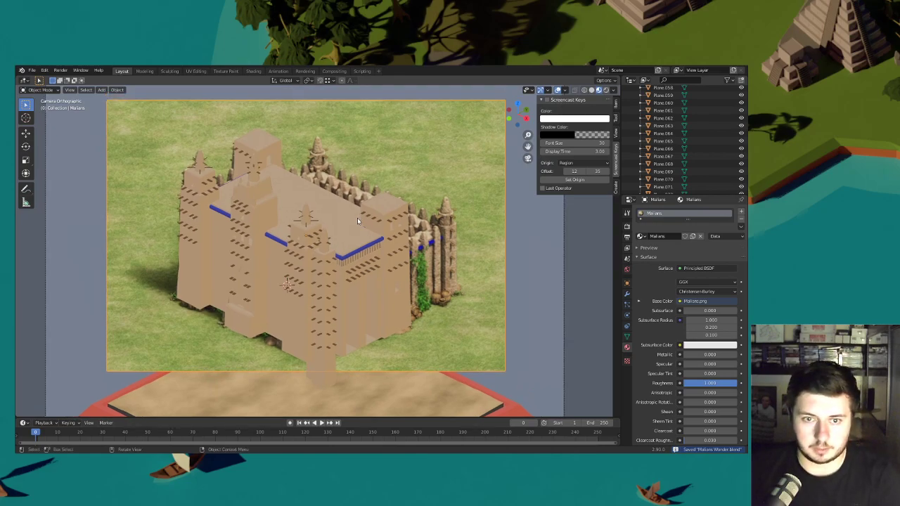
middle_click_drag(365, 201, 429, 263, "shift")
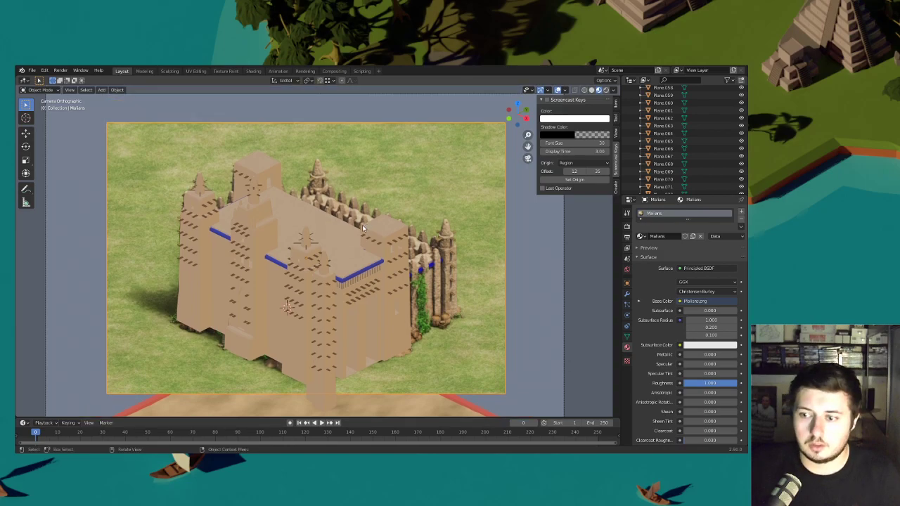
scroll(350, 246, "up", 5)
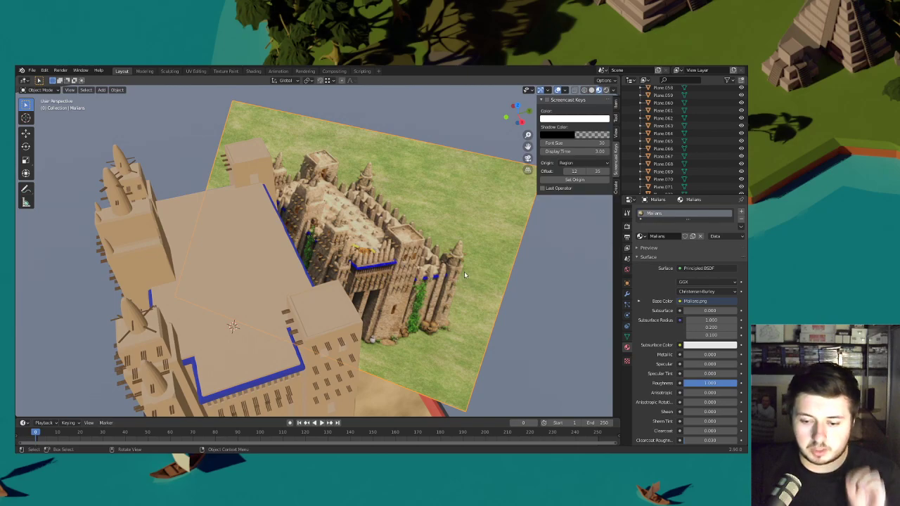
- Edit the tower with the rooftop doorway and reposition the vertices along the opening's left edge
middle_click_drag(456, 282, 299, 257)
scroll(298, 257, "up", 4)
left_click(315, 229)
left_click(54, 92)
left_click(42, 107)
middle_click_drag(421, 232, 288, 259)
scroll(289, 259, "up", 4)
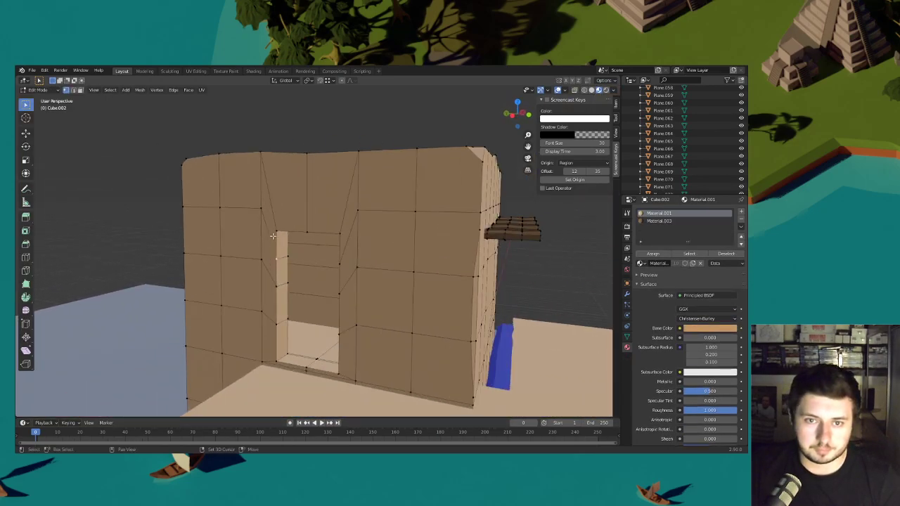
key("ctrl+b")
left_click(314, 285)
left_click(276, 291)
key("g")
left_click(275, 291)
key("g")
key("z")
key("z")
left_click(284, 299)
- Try to shift the vertices on the doorway's right edge along X
middle_click_drag(284, 299, 351, 321)
left_click_drag(276, 334, 241, 304)
key("g")
key("z")
key("z")
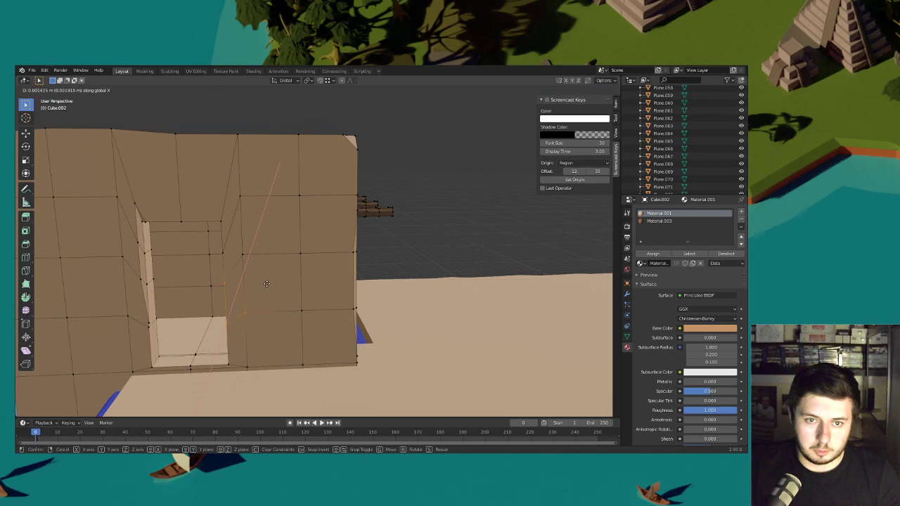
left_click(264, 285)
left_click(263, 285)
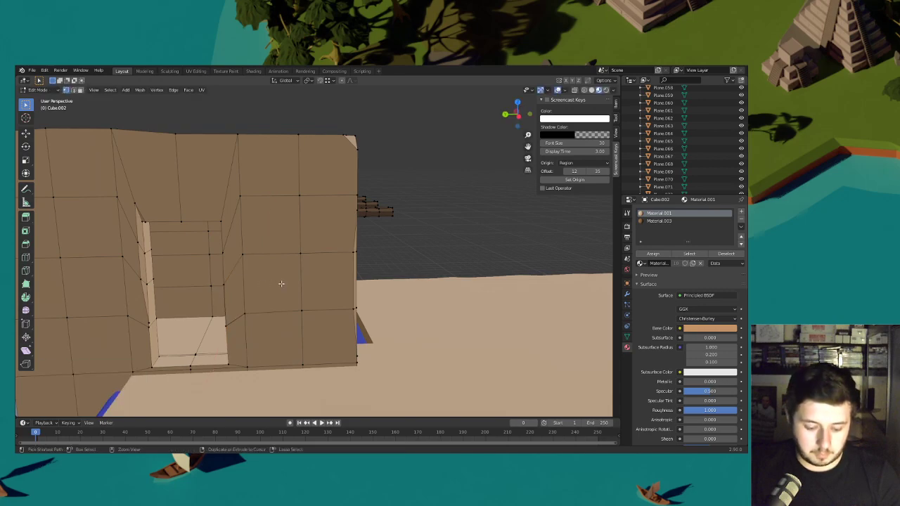
- Nudge the doorway's right-edge vertices about 0.004 m along Y
key("g")
key("y")
left_click(281, 281)
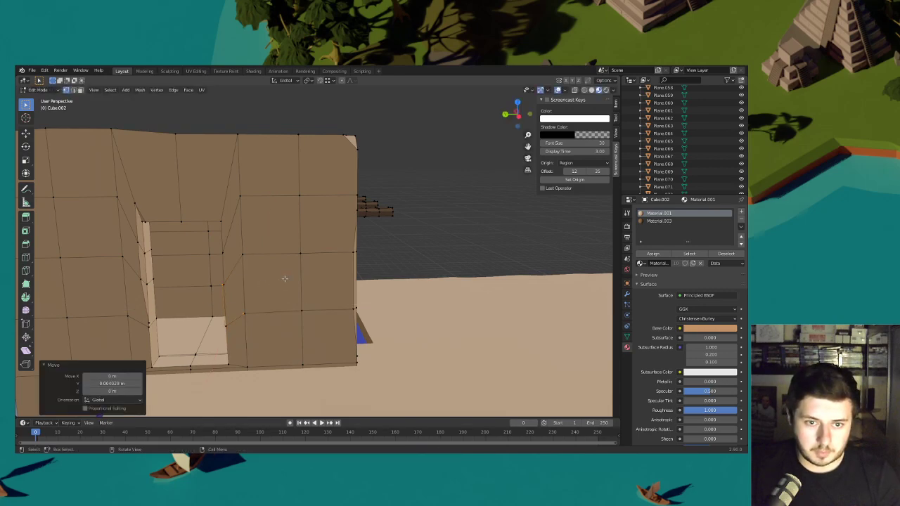
key("g")
key("y")
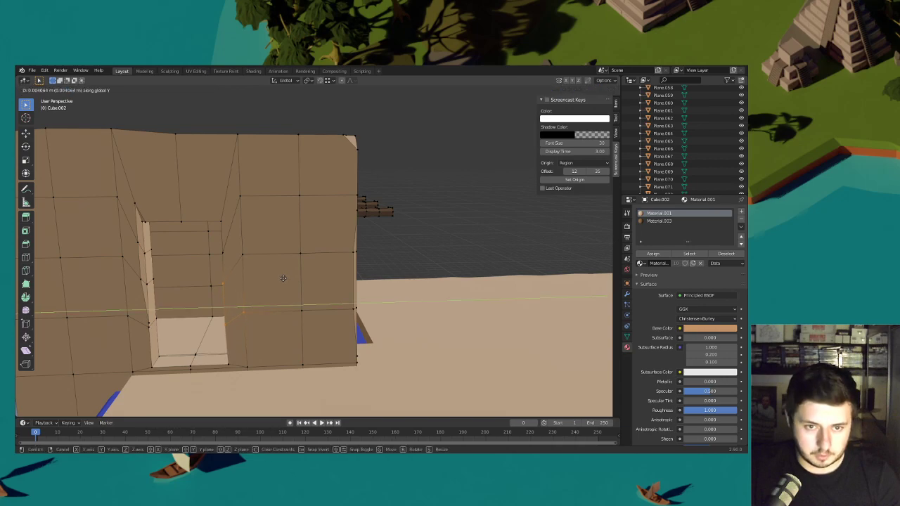
left_click(283, 277)
- Lower the doorway's two upper corners about 0.01 m along Z and return to object mode
left_click(222, 221)
key("g")
key("z")
left_click(244, 221)
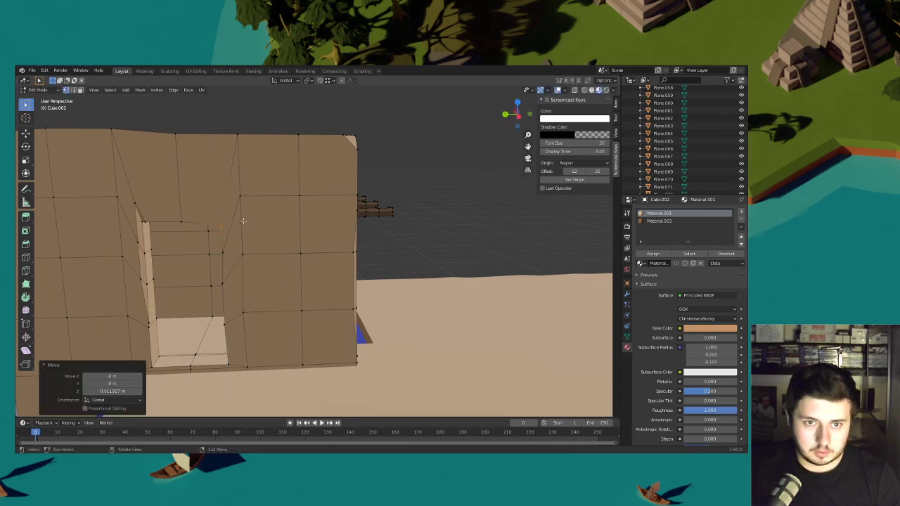
left_click_drag(140, 221, 139, 219)
key("g")
key("z")
left_click(213, 244)
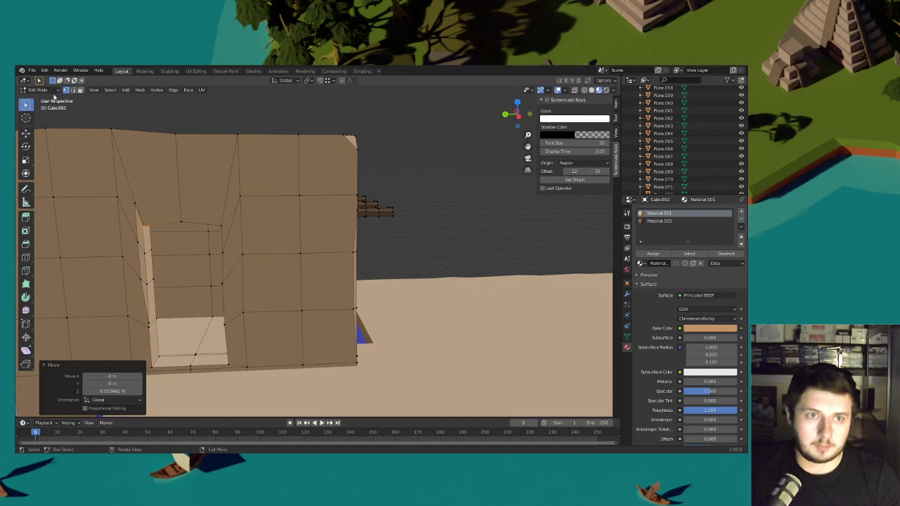
left_click(49, 91)
left_click(44, 100)
- Add a new cube and move it about 4.18 m along Y, behind the castle's end tower
left_click(457, 217)
middle_click_drag(456, 217, 399, 269)
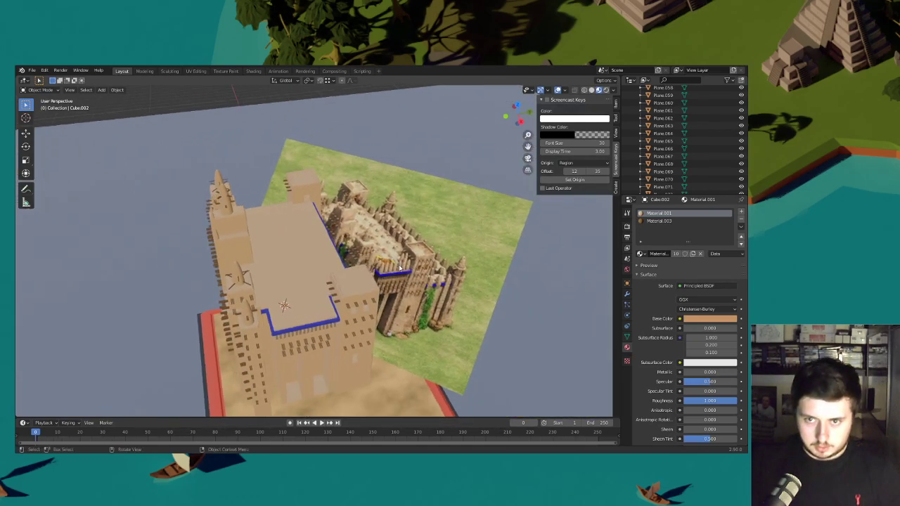
middle_click_drag(431, 239, 462, 246)
key("shift+a")
left_click(490, 248)
key("g")
key("y")
left_click(453, 253)
- Edit the new cube in camera view and narrow it to about 0.47 of its depth along Y
middle_click_drag(534, 171, 432, 194)
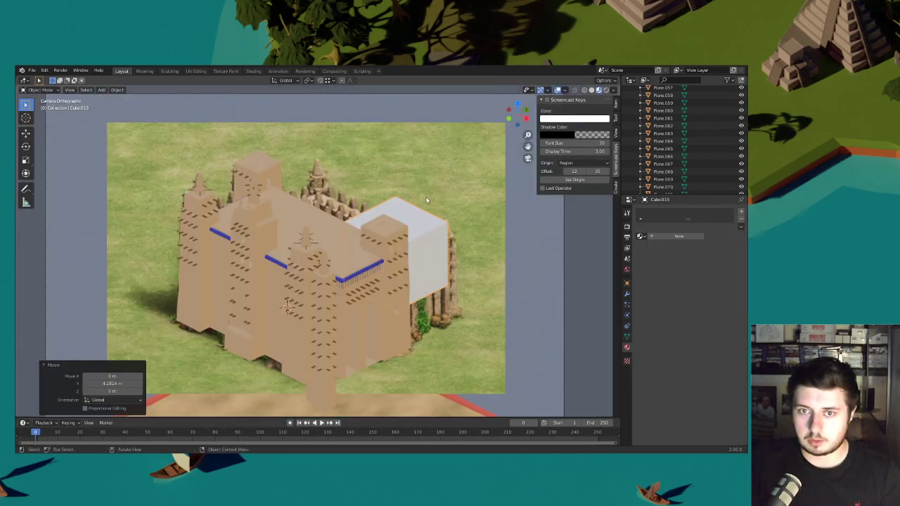
scroll(367, 230, "up", 5)
left_click(55, 91)
left_click(40, 107)
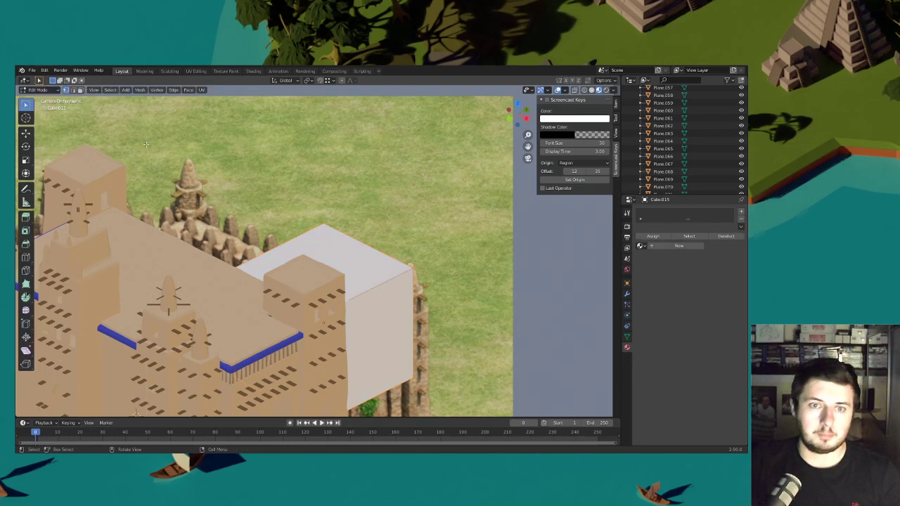
key("s")
key("y")
left_click(337, 257)
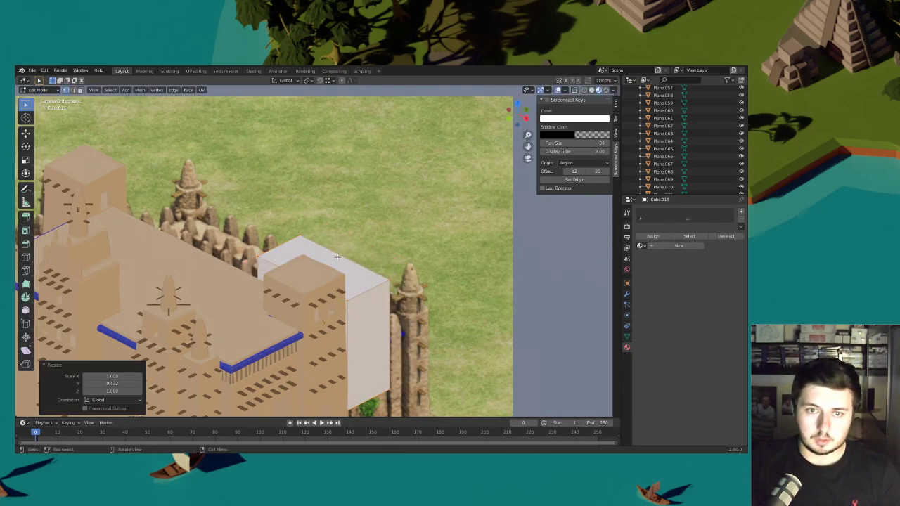
- Move the block along Y toward the castle and scale it down further along Y to about 0.85
key("g")
key("y")
left_click(420, 243)
key("s")
key("y")
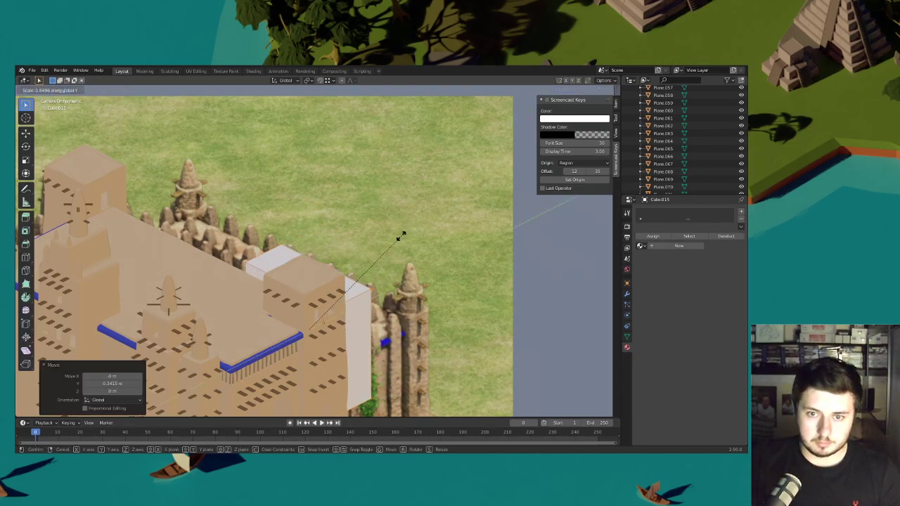
left_click(401, 235)
key("s")
left_click(412, 221)
- Inspect the block's placement from free and camera views and try to lower it along Z
middle_click_drag(411, 221, 359, 209)
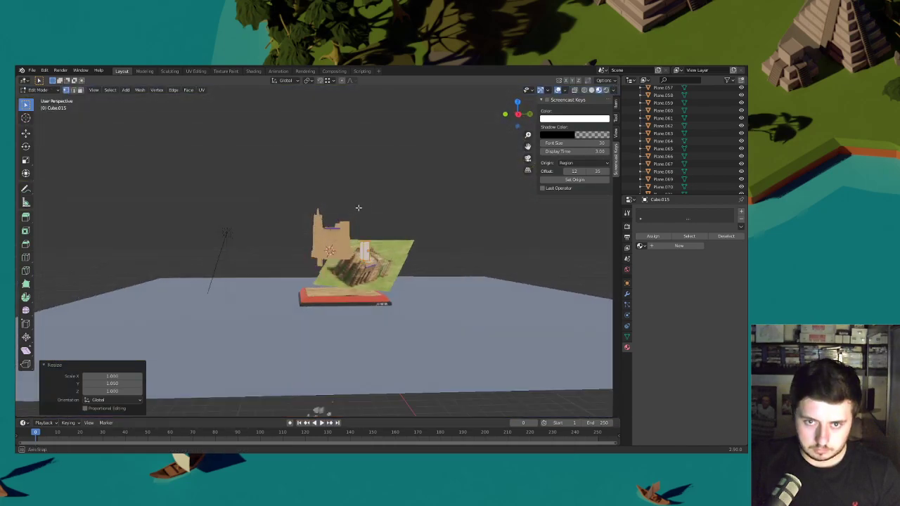
scroll(422, 227, "up", 2)
middle_click_drag(433, 229, 383, 288, "shift")
scroll(383, 288, "up", 6)
middle_click_drag(457, 209, 476, 234)
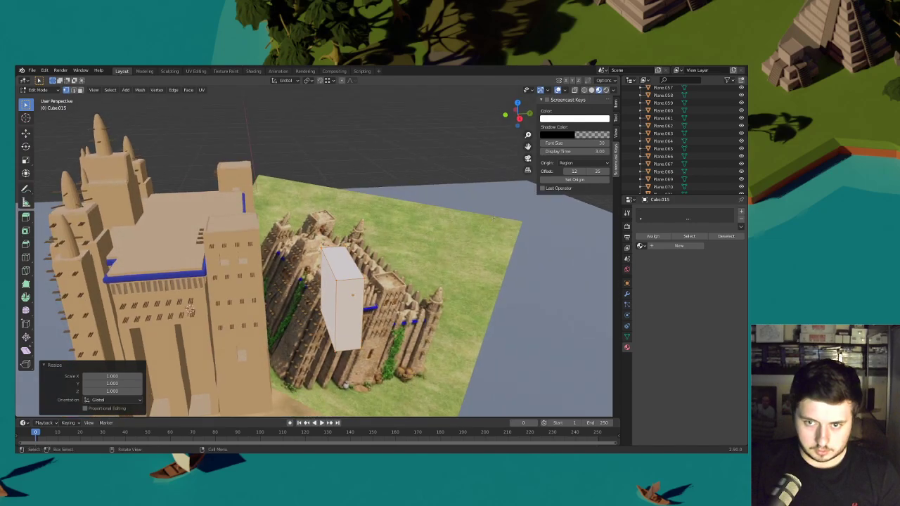
left_click(528, 158)
key("g")
key("z")
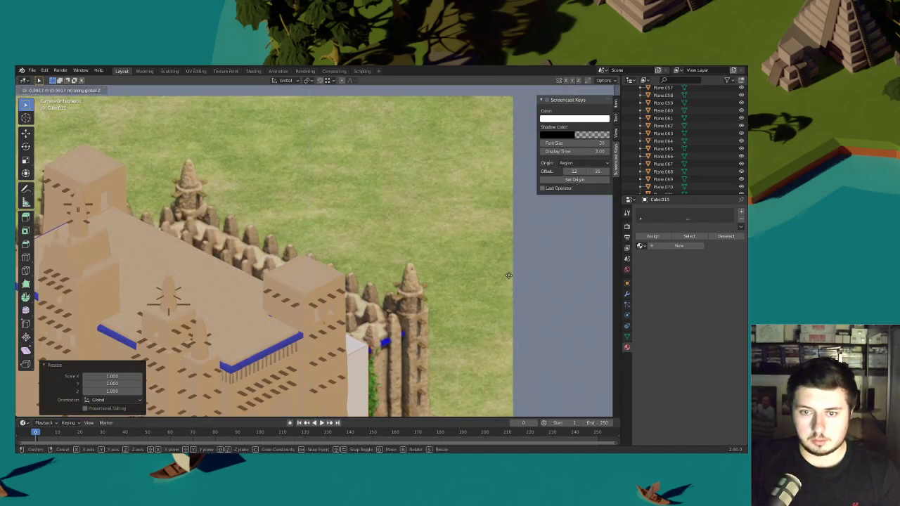
right_click(491, 246)
- Adjust the block's height slightly along Z and thin it further along Y to suit the reference wall
scroll(433, 283, "down", 2)
middle_click_drag(433, 282, 375, 211, "shift")
key("g")
key("z")
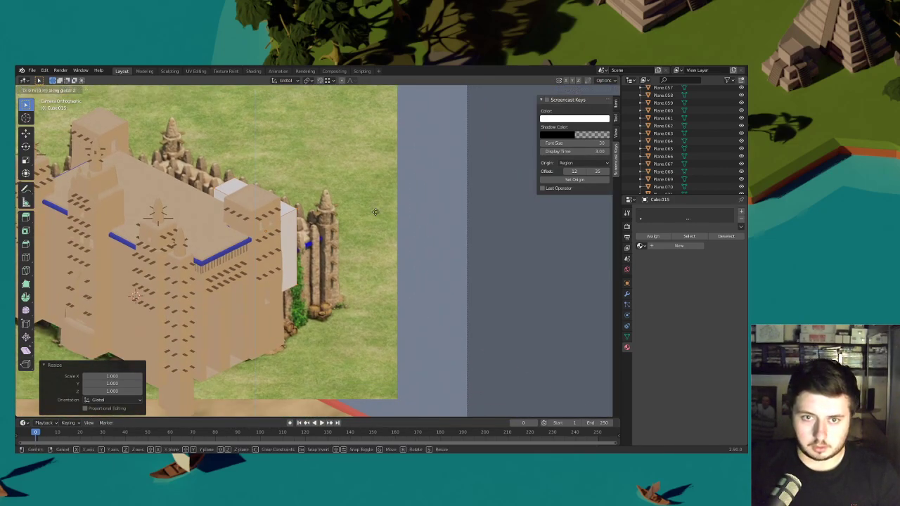
left_click(376, 212)
key("g")
key("z")
left_click(345, 254)
key("s")
key("y")
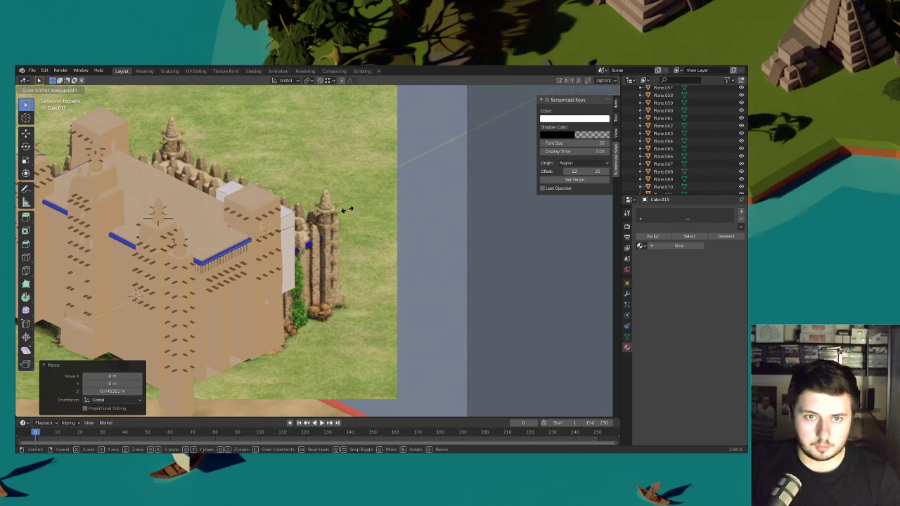
left_click(348, 201)
- Select the entire rear block and stretch it along X to about 1.61 in camera view
middle_click_drag(350, 195, 380, 162, "shift")
scroll(380, 204, "up", 5)
middle_click_drag(492, 253, 442, 264)
left_click_drag(442, 264, 360, 237)
middle_click_drag(365, 239, 392, 274)
key("ctrl+l")
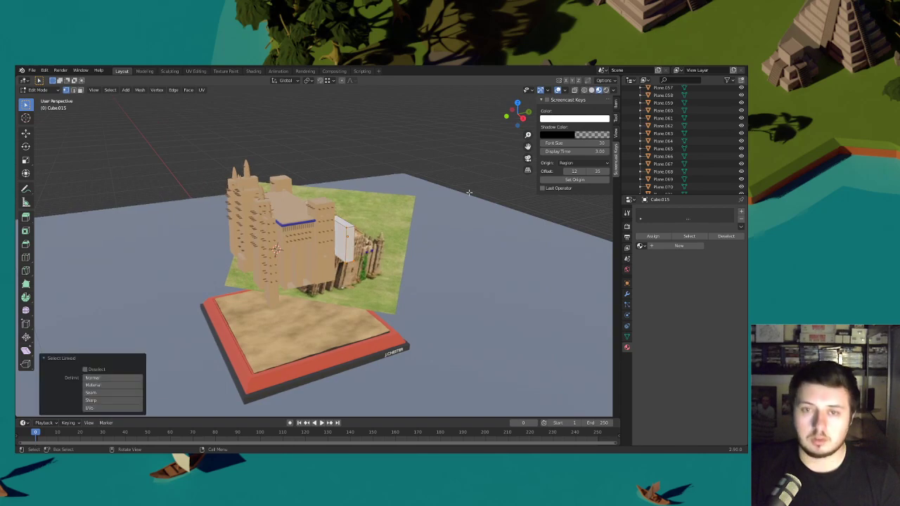
left_click(529, 159)
key("s")
key("x")
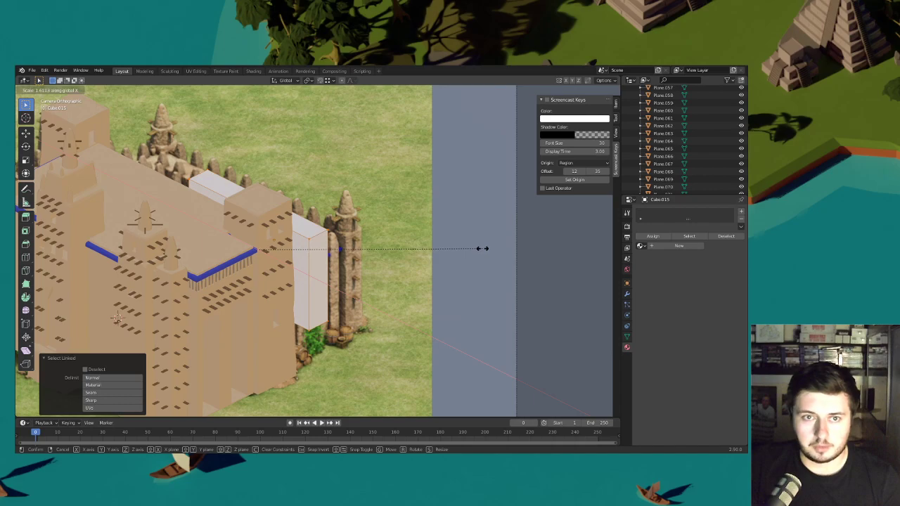
left_click(482, 248)
- Move the rear block about -0.54 m along X and lengthen it further along X to about 1.35
key("g")
key("x")
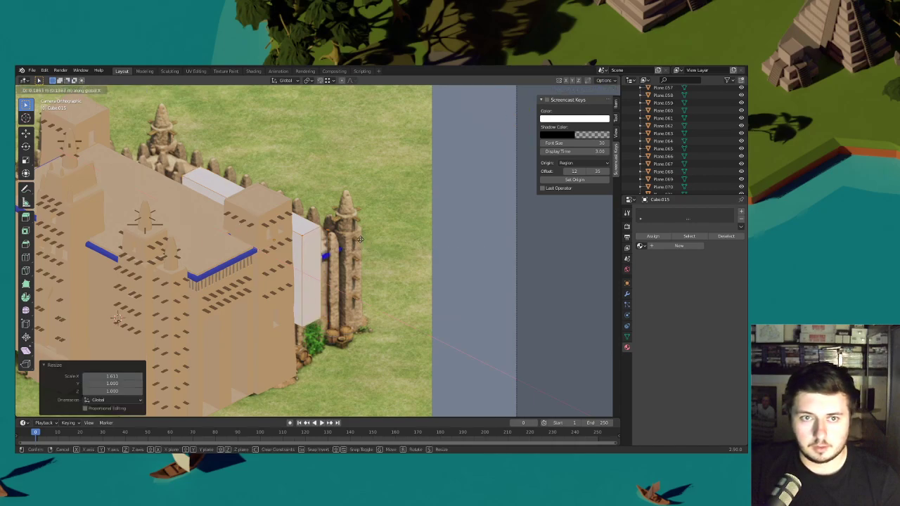
left_click(348, 238)
key("s")
key("x")
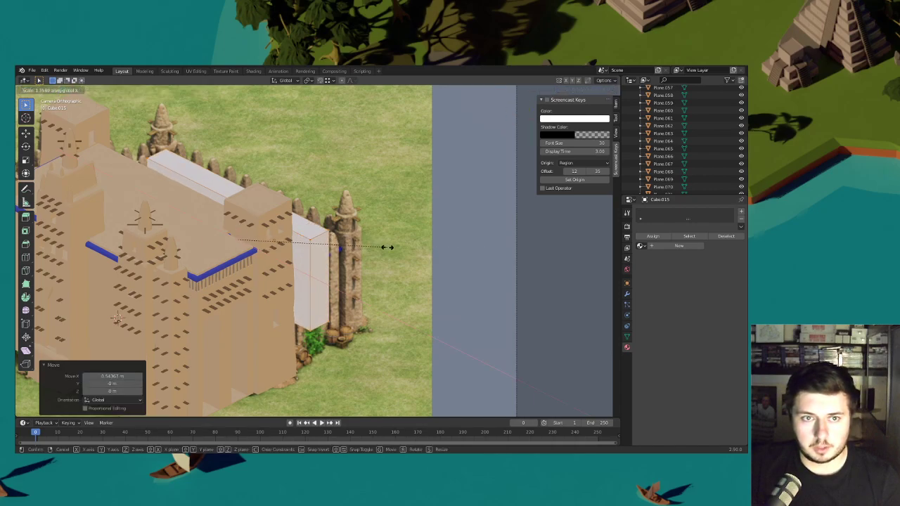
left_click(387, 246)
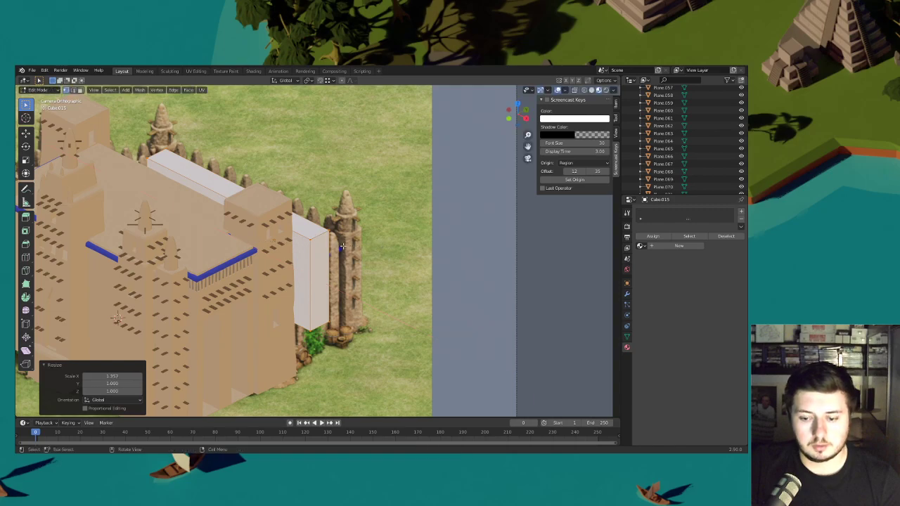
- Nudge the rear block about 0.08 m along X and scale it along X to about 1.12
key("g")
key("x")
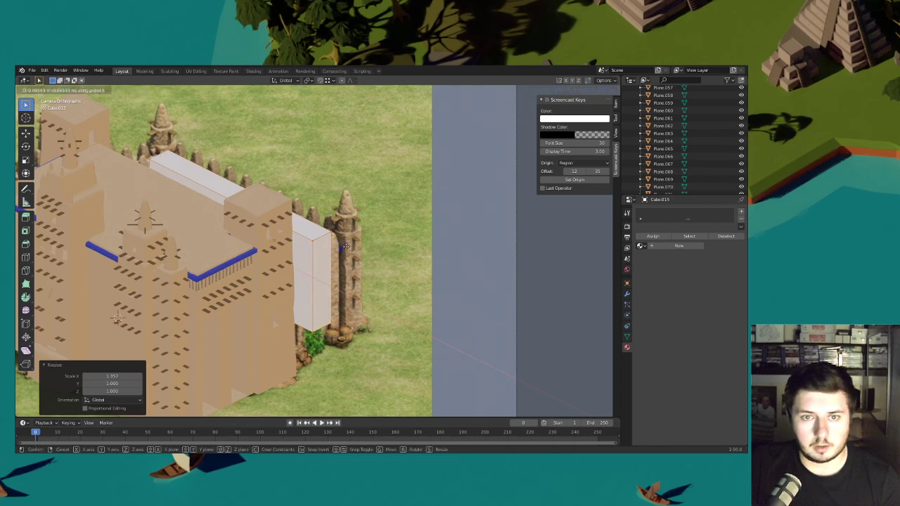
left_click(349, 247)
key("s")
key("x")
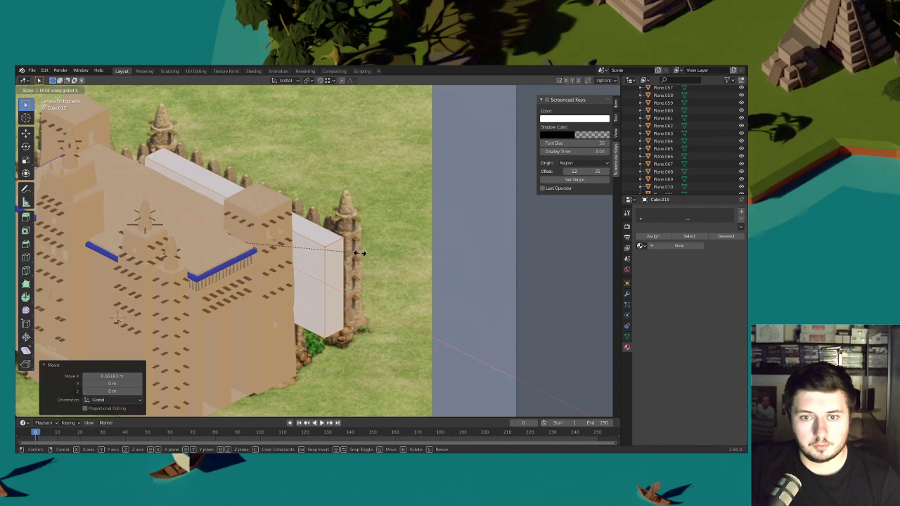
left_click(360, 253)
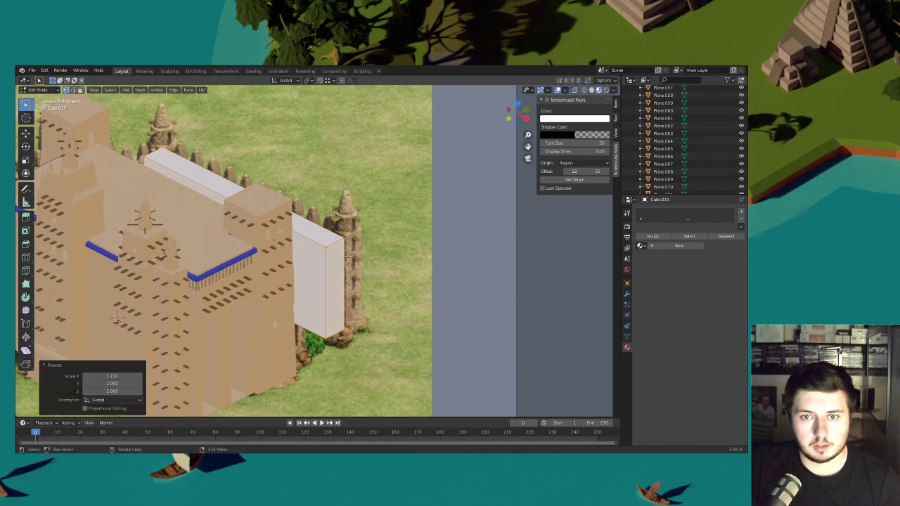
- Divide the rear block along its length with nine centred loop cuts
scroll(319, 234, "up", 9)
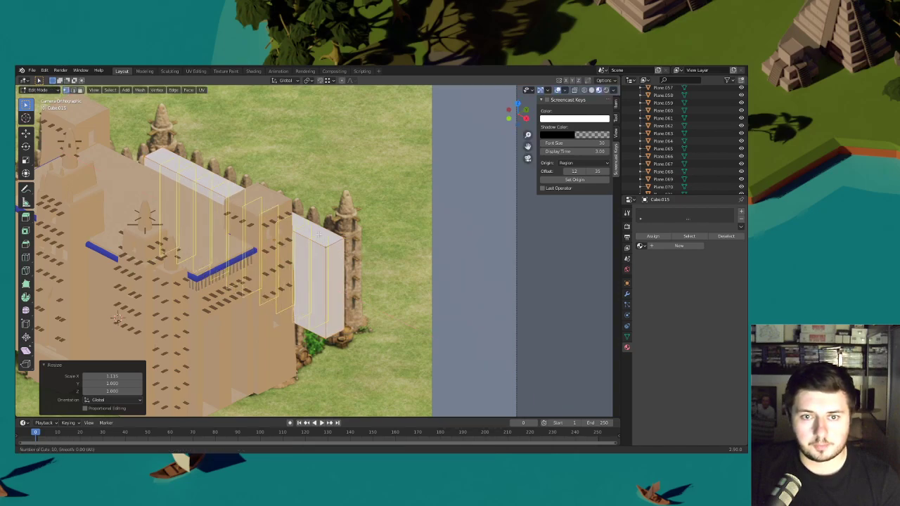
right_click(317, 234)
right_click(318, 235)
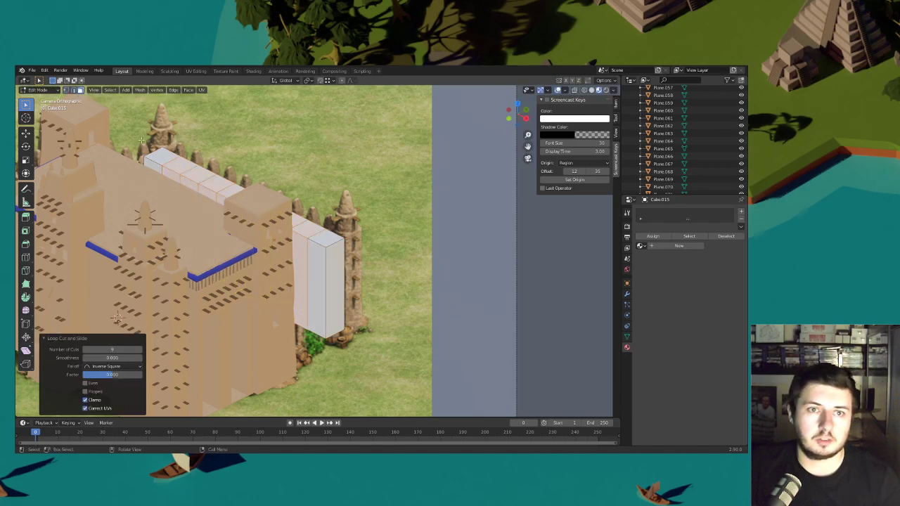
- Extrude the block's end-segment faces toward the castle to form side walls, and shift them about 0.39 m along Y
left_click(161, 167)
key("e")
left_click(329, 271)
middle_click_drag(330, 271, 227, 214)
scroll(368, 239, "up", 8)
scroll(302, 235, "down", 4)
scroll(369, 179, "down", 3)
key("g")
left_click(334, 261)
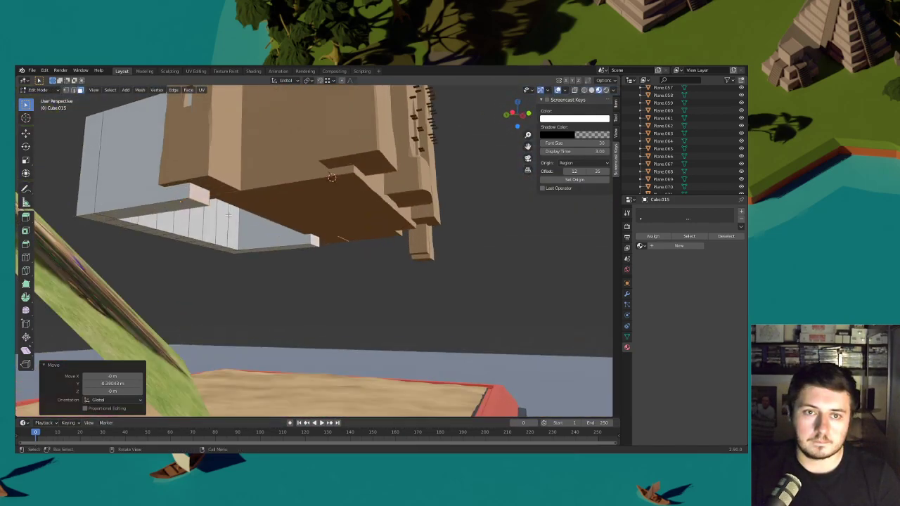
- Select the faces along the underside of the U-shaped rear wall and move them up about 0.216 m along Z
left_click(121, 215, "alt")
left_click(236, 250, "alt")
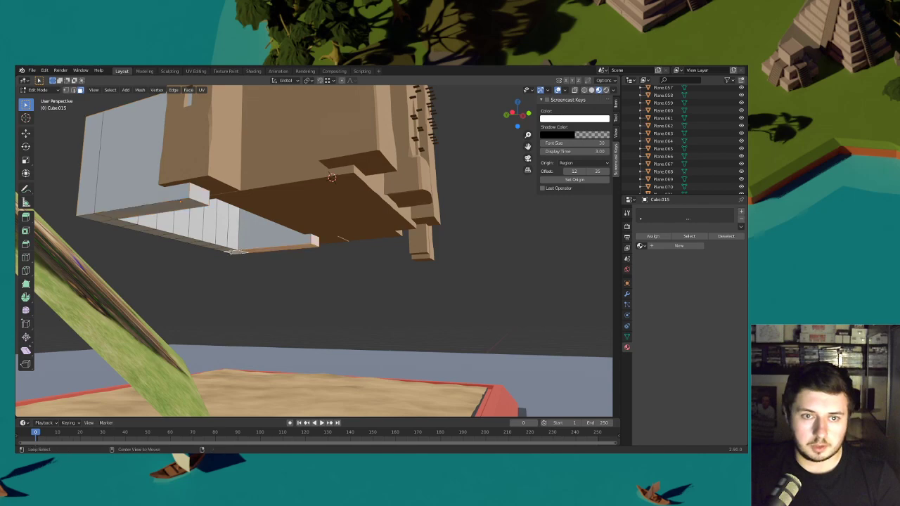
left_click(218, 247, "alt")
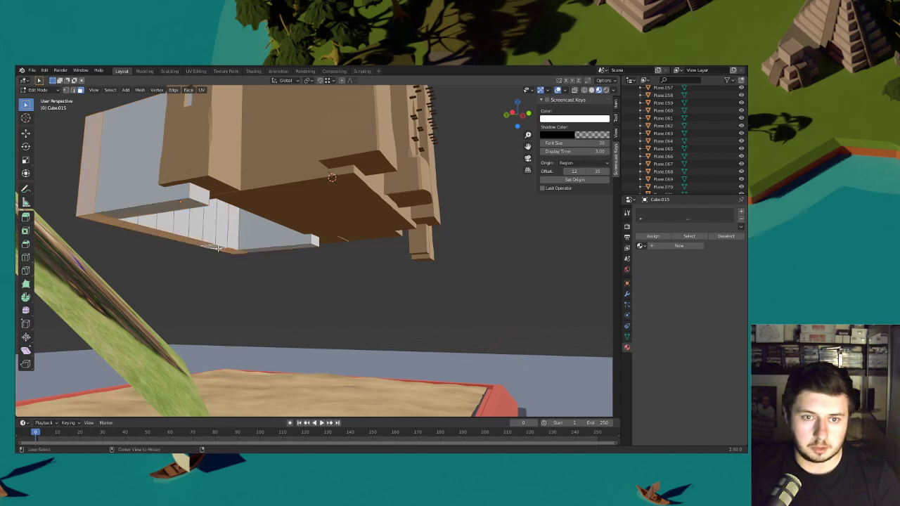
left_click(237, 252, "alt+shift")
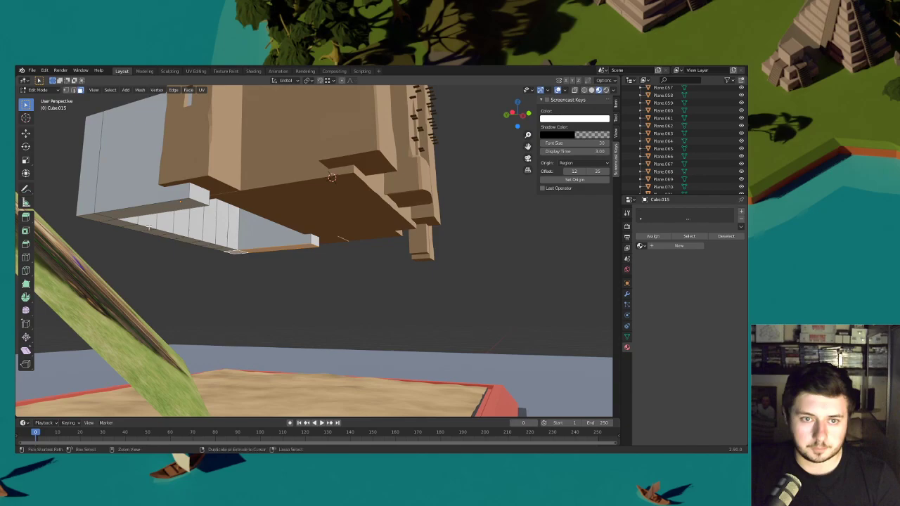
left_click(108, 217, "ctrl")
left_click(189, 202, "ctrl")
key("g")
key("z")
left_click(184, 195)
- Select the whole linked rear wall in camera view and lower it about 0.227 m along Z
middle_click_drag(168, 232, 522, 232)
left_click(528, 159)
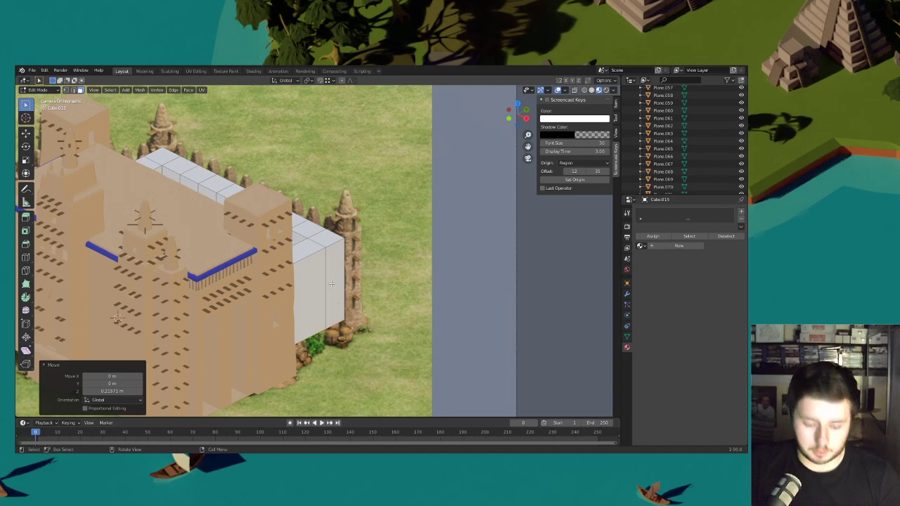
key("l")
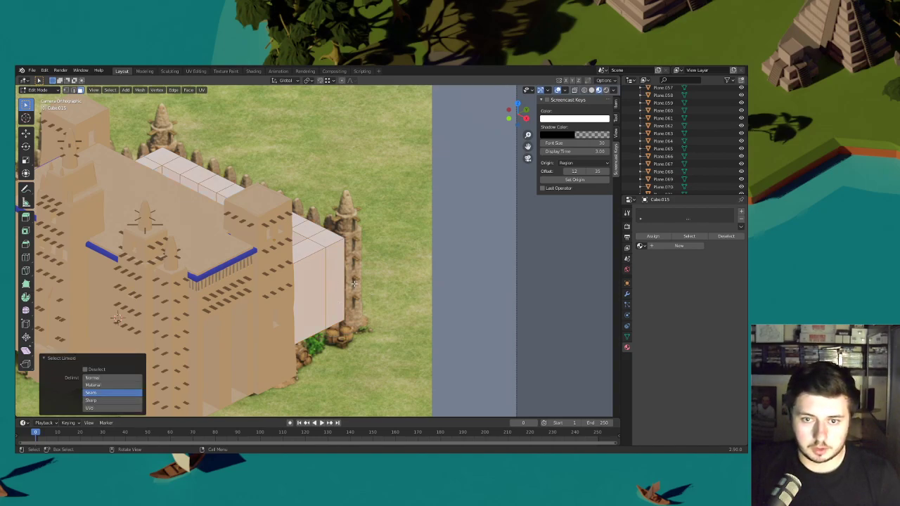
key("g")
key("z")
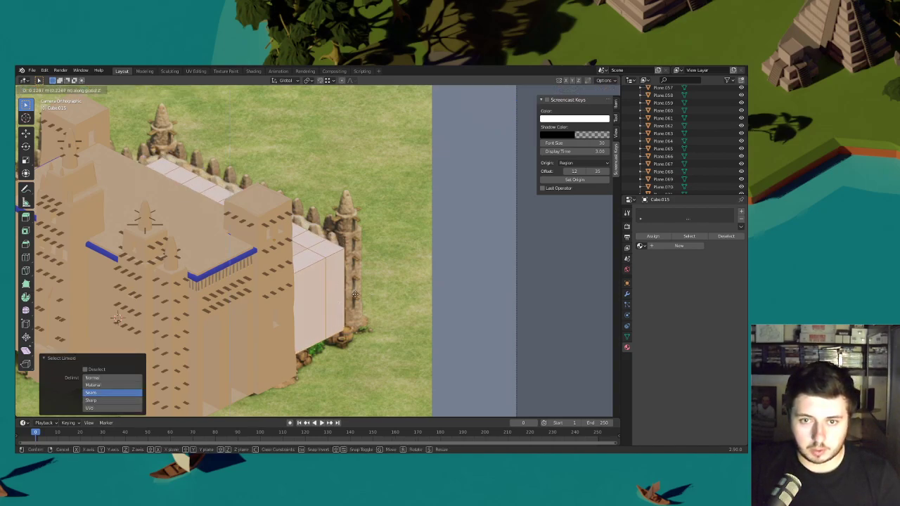
left_click(355, 295)
- Check the rear wall from a free view, restore its selection and scale it to about 1.19 along Z
middle_click_drag(355, 294, 299, 253)
scroll(323, 271, "up", 10)
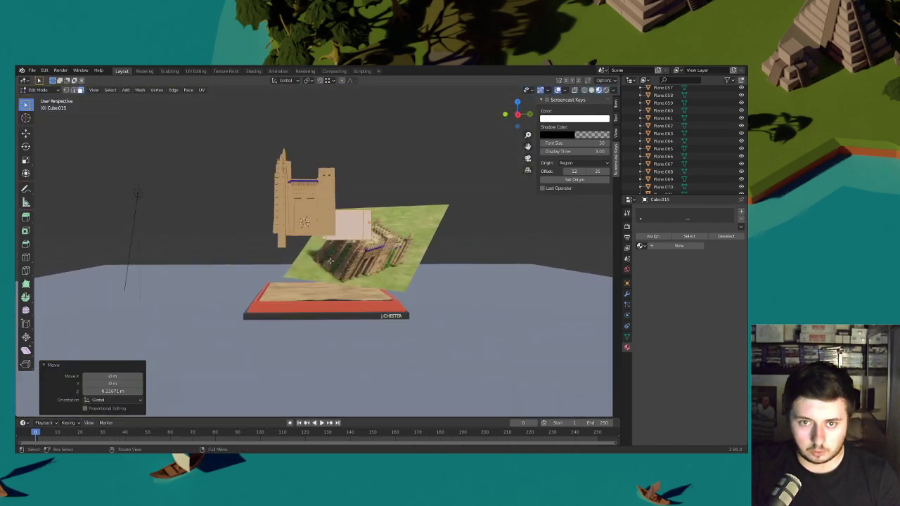
middle_click_drag(351, 280, 504, 174)
key("alt+a")
key("KP_0")
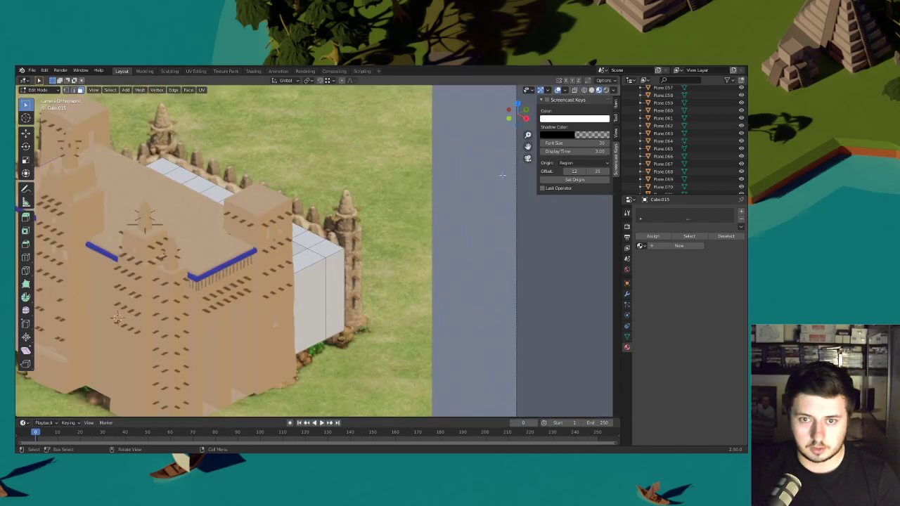
key("ctrl+z")
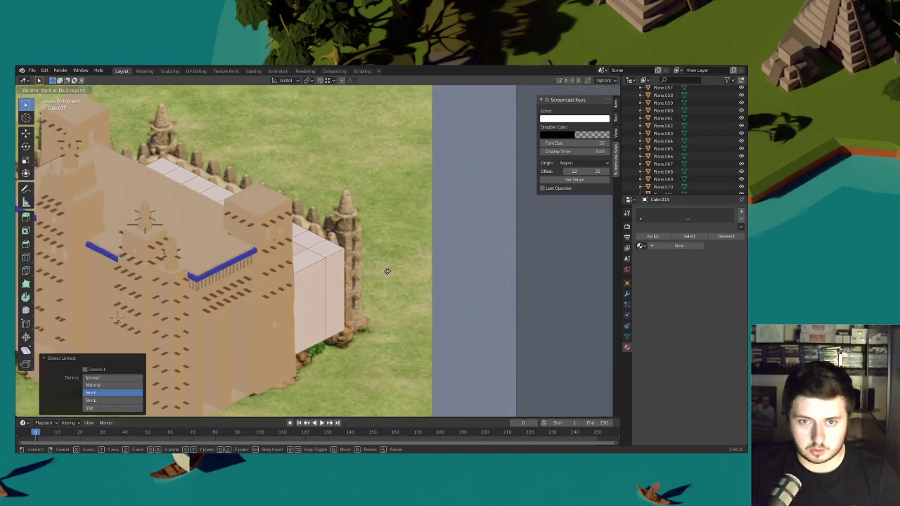
key("s")
key("z")
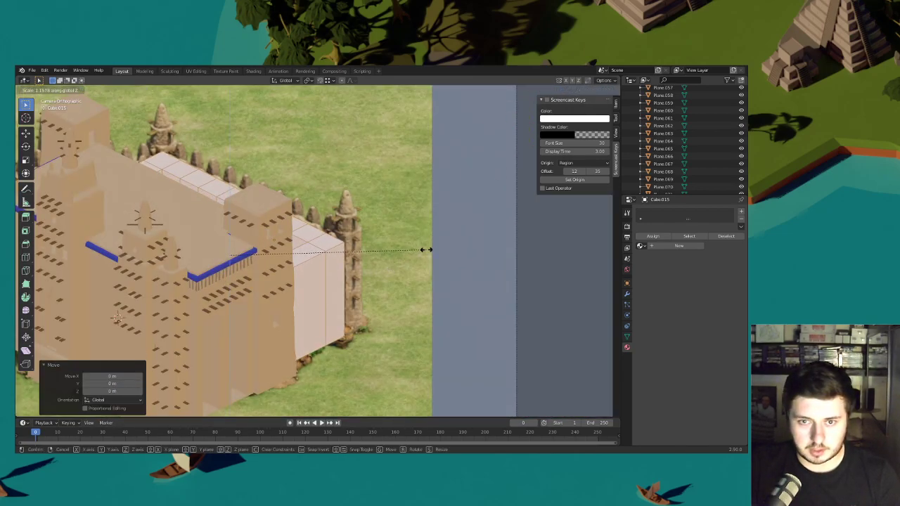
left_click(432, 248)
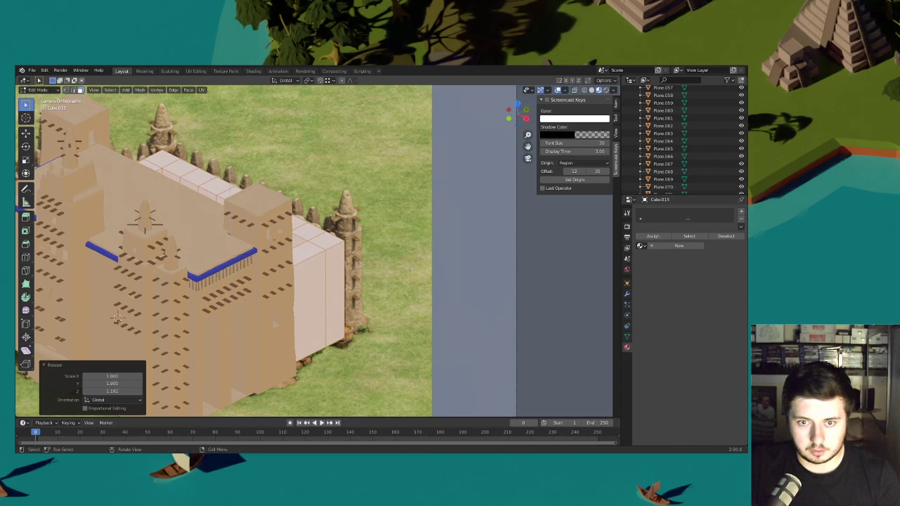
- Select the rear wall's underside faces and rescale them, including along Y
middle_click_drag(411, 268, 362, 236)
scroll(373, 239, "up", 5)
key("KP_0")
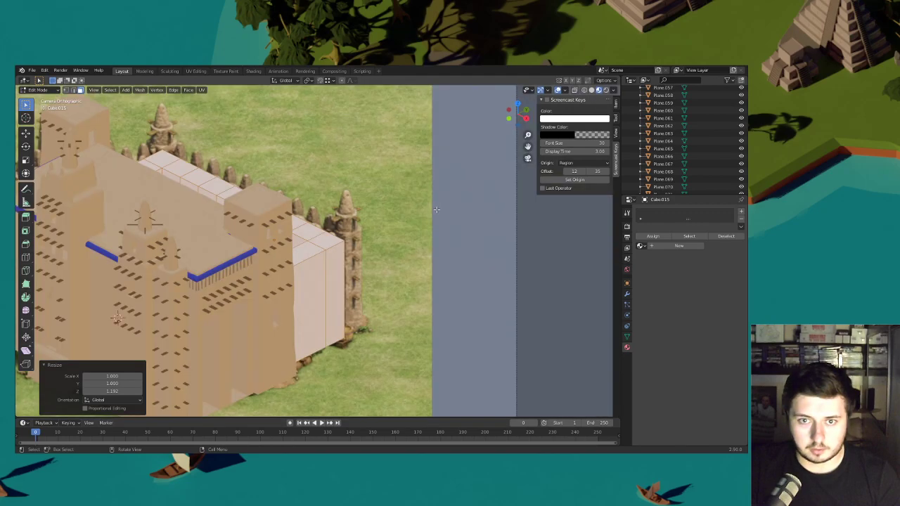
middle_click_drag(307, 214, 290, 248, "shift")
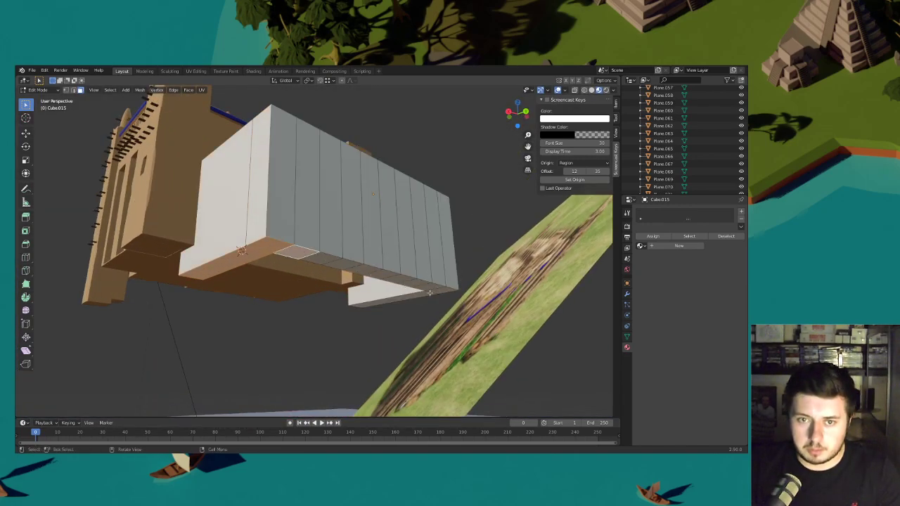
left_click(425, 292, "ctrl")
left_click(421, 297, "ctrl")
key("s")
middle_click_drag(449, 281, 311, 207)
left_click(497, 291)
key("s")
key("y")
left_click(502, 314)
- Add horizontal loop cuts around the rear wall, plus two sets of three loop cuts on its side sections
key("ctrl+r")
scroll(279, 222, "up", 7)
scroll(279, 221, "up", 2)
left_click(279, 221)
right_click(279, 221)
key("ctrl+r")
left_click(249, 217)
right_click(249, 217)
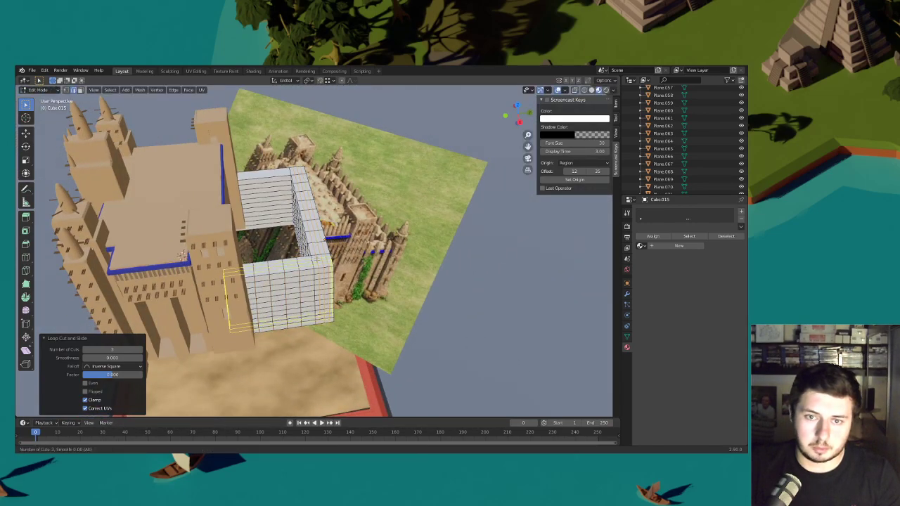
left_click(317, 260)
right_click(317, 259)
- Add more centred loop cuts across the top of the rear wall, using two cuts for the last set
middle_click_drag(317, 260, 355, 271)
key("ctrl+r")
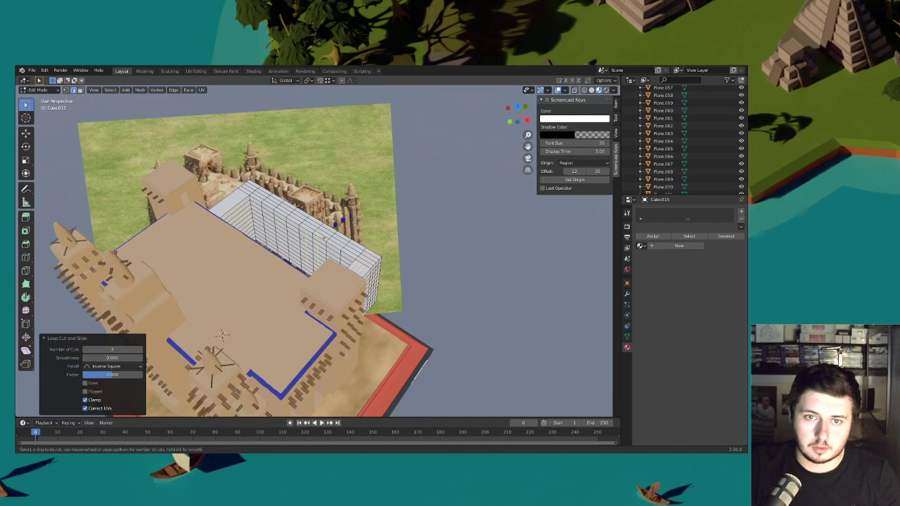
left_click(336, 241)
right_click(336, 240)
key("ctrl+r")
left_click(303, 227)
right_click(302, 227)
key("ctrl+r")
scroll(234, 201, "up", 7)
left_click(234, 201)
right_click(234, 202)
middle_click_drag(234, 202, 200, 279)
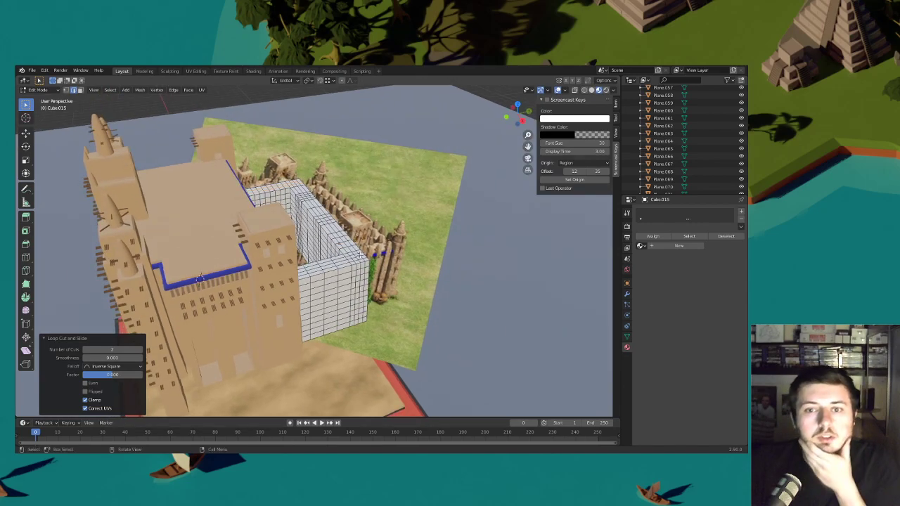
- Return to Object Mode and assign Material.001 to the rear wall
middle_click_drag(200, 279, 195, 247)
left_click(42, 90)
left_click(40, 99)
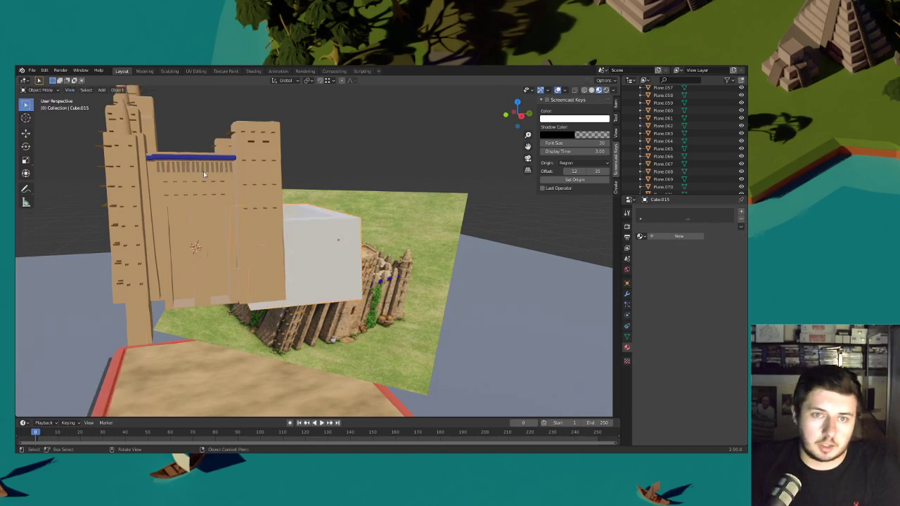
middle_click_drag(273, 196, 278, 207)
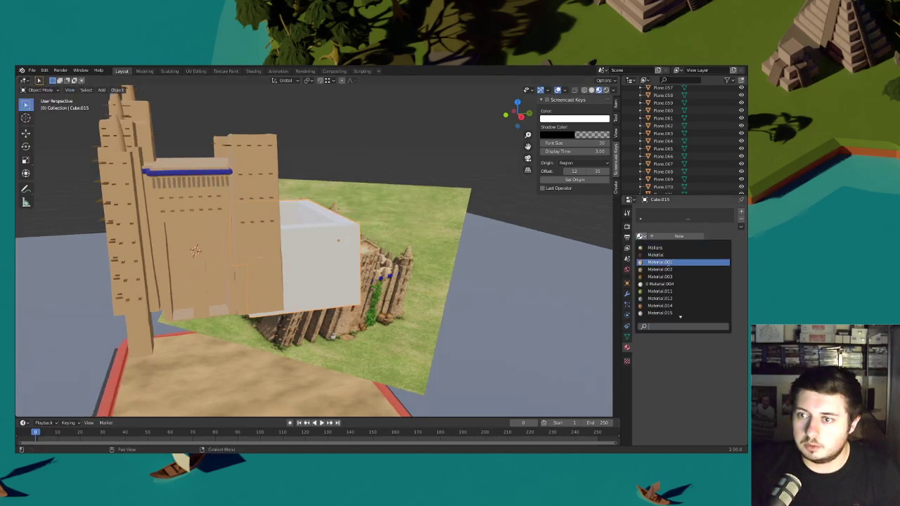
left_click(660, 262)
- Select the main keep block with the blue front trim and open it in Edit Mode with face selection
middle_click_drag(372, 228, 440, 244, "shift")
left_click(306, 200)
left_click(52, 90)
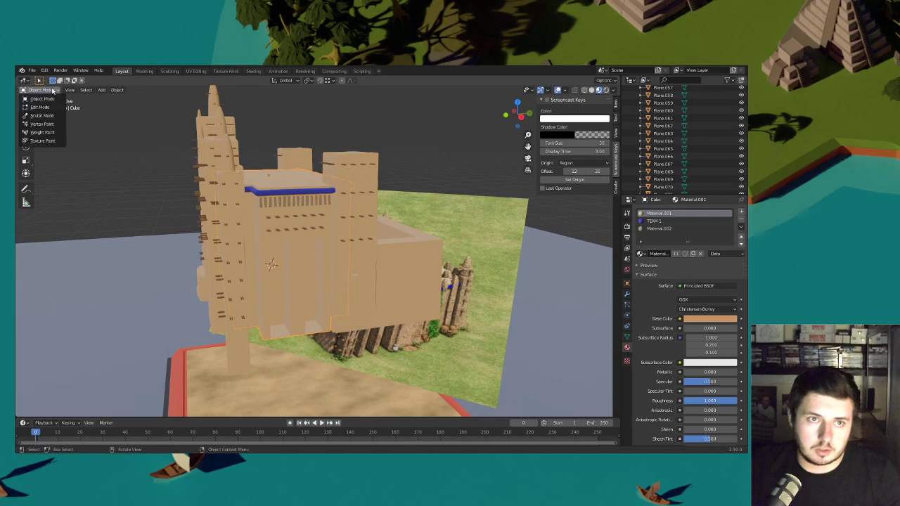
middle_click_drag(125, 120, 128, 131, "shift")
left_click(48, 90)
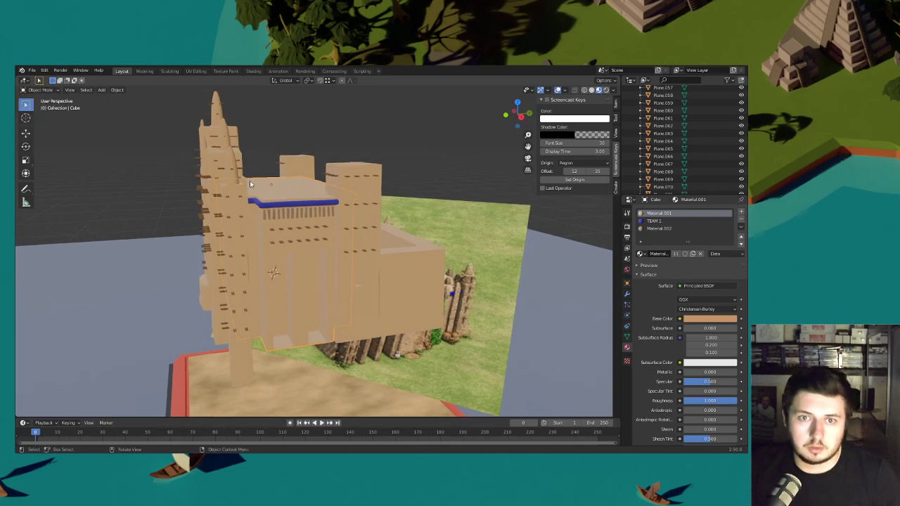
left_click(44, 90)
left_click(44, 110)
scroll(229, 240, "up", 5)
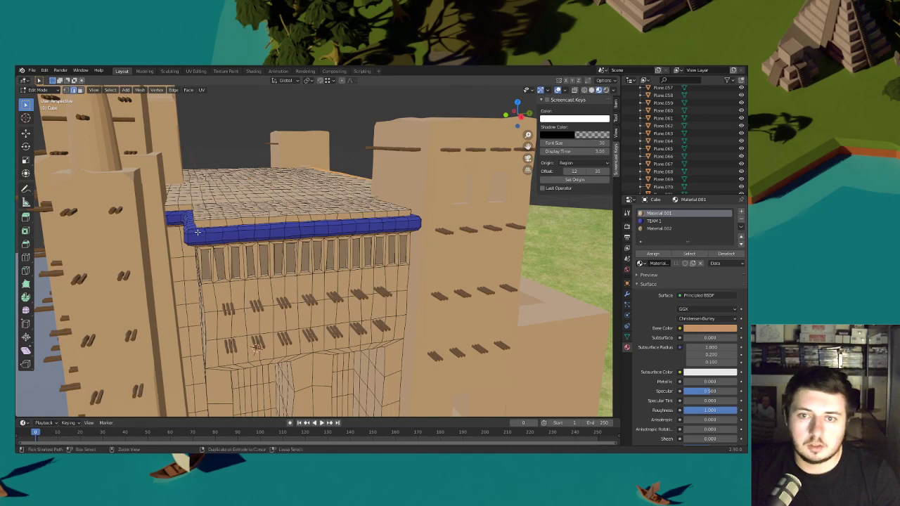
left_click(81, 91)
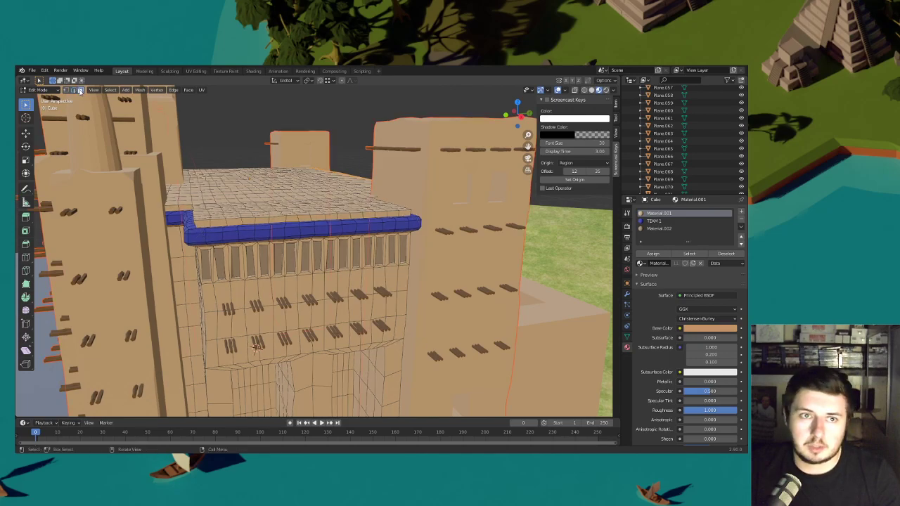
- Select the faces of the blue trim strip along the keep's front, including its upper and underside rows
left_click(208, 229)
left_click(413, 228, "ctrl")
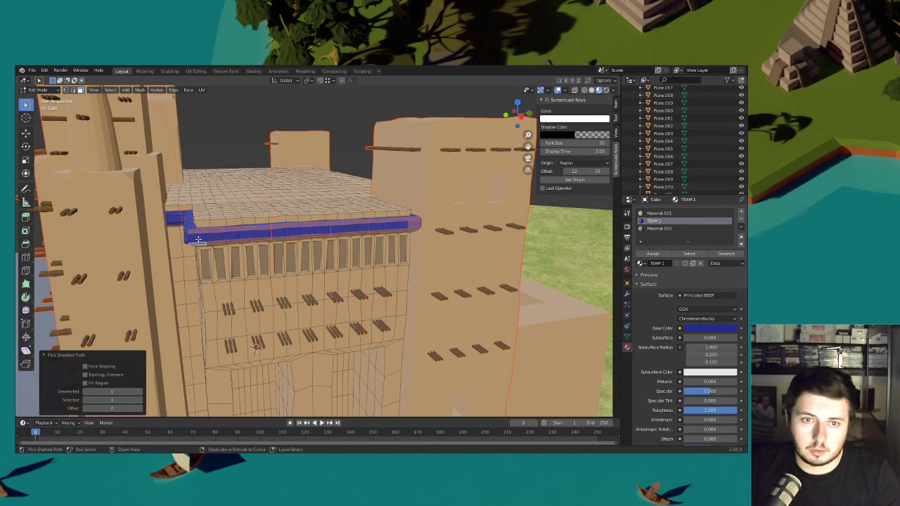
middle_click_drag(400, 226, 419, 267)
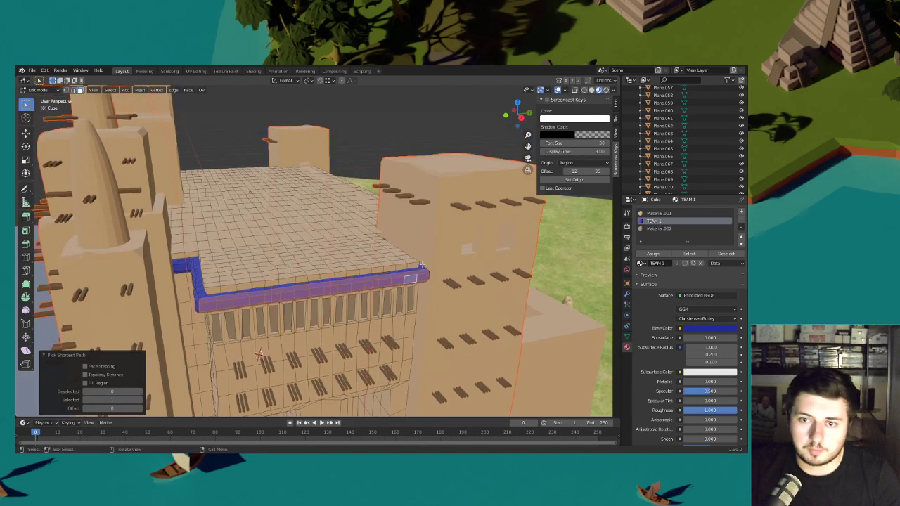
left_click(213, 296, "ctrl")
middle_click_drag(213, 296, 264, 107)
left_click(258, 101, "shift")
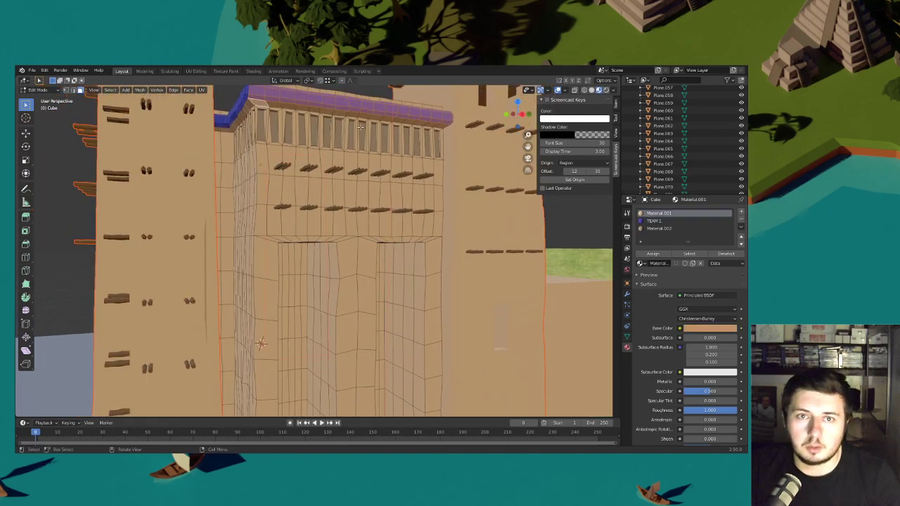
left_click(441, 125, "ctrl")
scroll(441, 125, "down", 6)
middle_click_drag(442, 125, 422, 197)
scroll(422, 196, "up", 2)
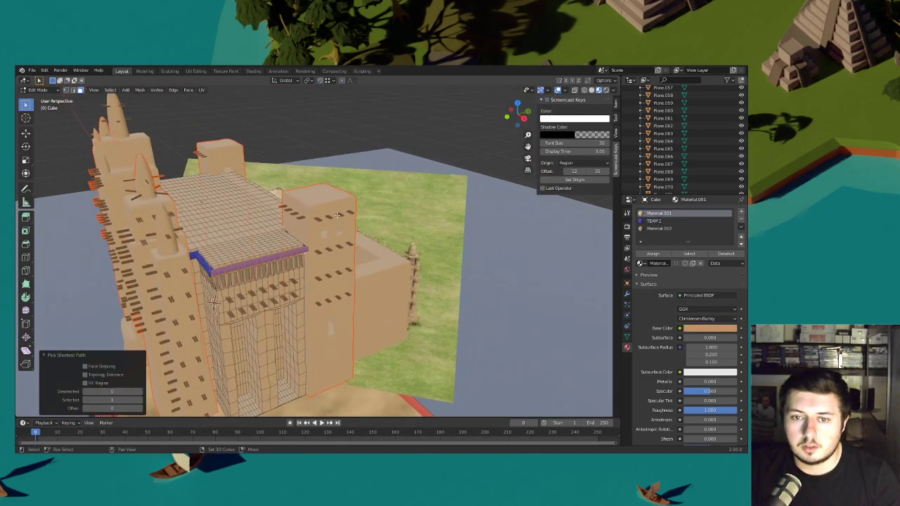
- Duplicate the selected trim faces and lower the copy onto the rear wall's side near its upper edge
key("shift+d")
left_click(462, 191)
key("g")
key("z")
left_click(462, 224)
middle_click_drag(462, 223, 434, 245)
key("g")
key("z")
left_click(434, 226)
key("g")
key("z")
left_click(438, 235)
- Scale the duplicated trim strip along Y and shift it along Y on the rear wall
key("s")
key("y")
left_click(439, 251)
key("g")
key("y")
left_click(457, 250)
- Fine-tune the trim strip's position under the rear wall's rim and stretch it along Y by about 1.87 to span the wall
scroll(448, 215, "up", 2)
key("g")
key("z")
left_click(433, 199)
key("g")
left_click(439, 216)
scroll(434, 245, "up", 3)
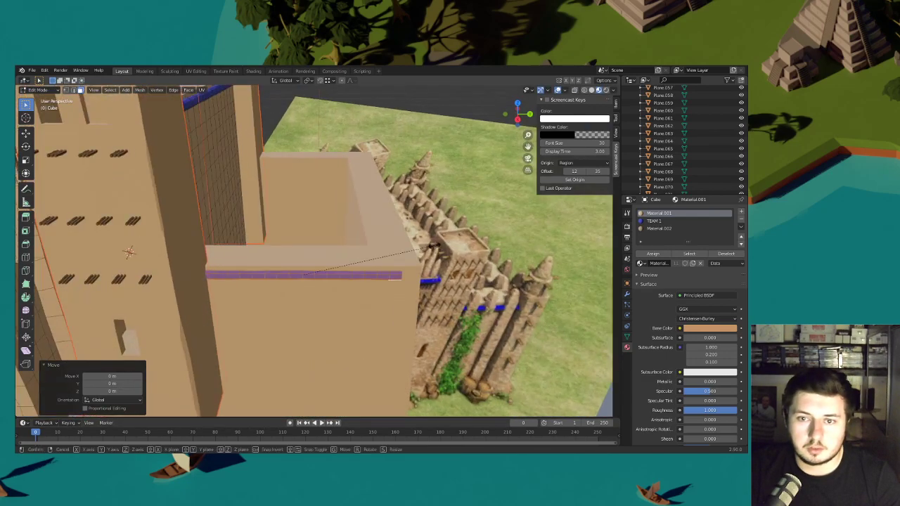
key("s")
key("y")
left_click(444, 249)
middle_click_drag(418, 273, 374, 269)
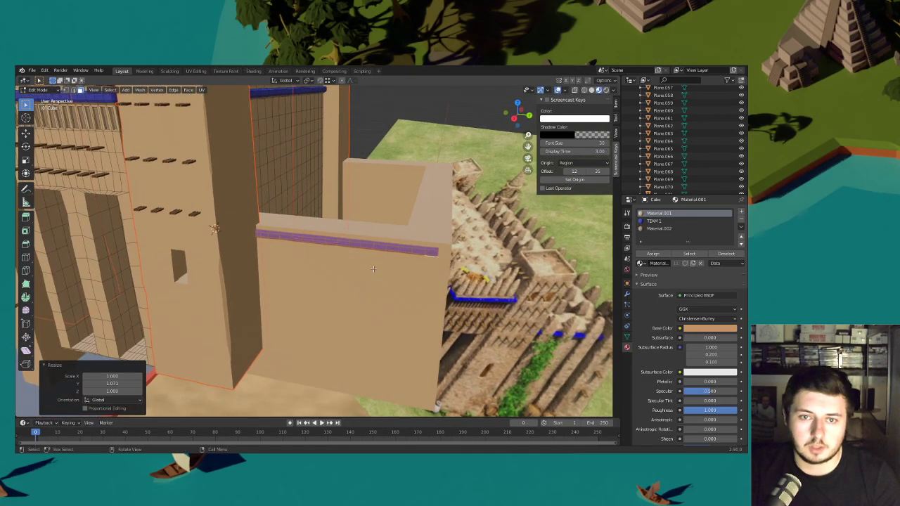
- Leave the keep's Edit Mode and open the rear wall for editing with vertex selection
left_click(39, 90)
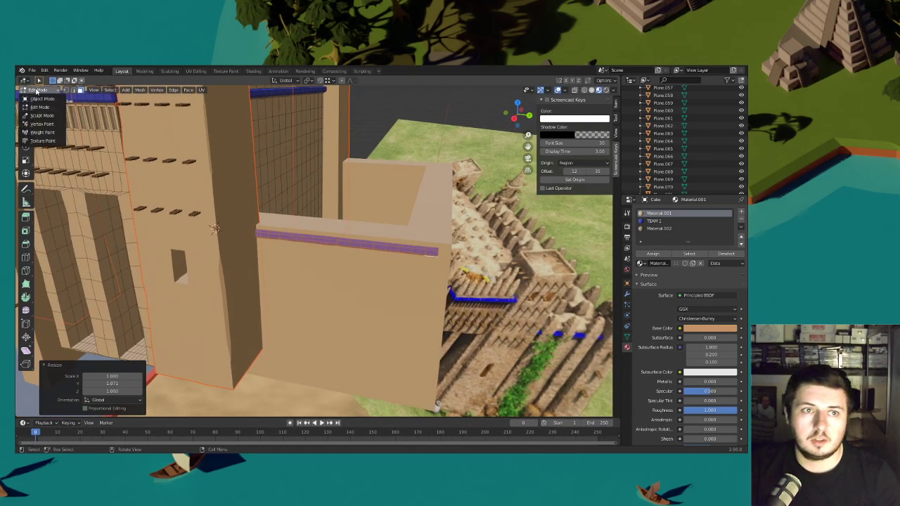
left_click(39, 99)
left_click(317, 290)
scroll(312, 279, "down", 2)
middle_click_drag(312, 279, 285, 291)
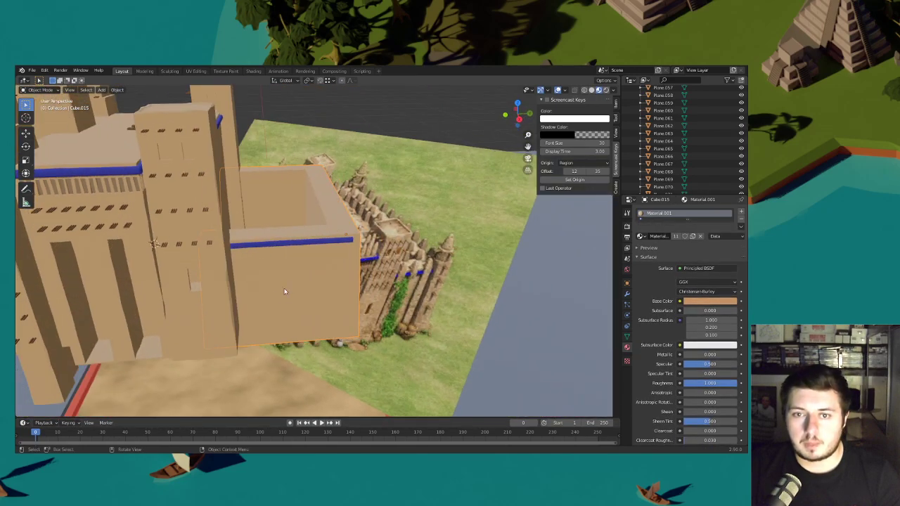
left_click(48, 90)
left_click(43, 108)
scroll(223, 211, "up", 2)
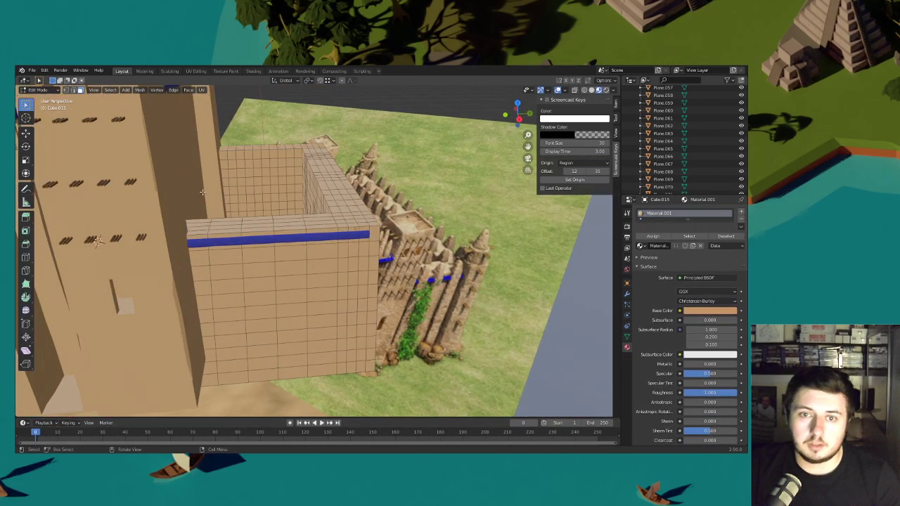
left_click(66, 90)
scroll(334, 229, "up", 2)
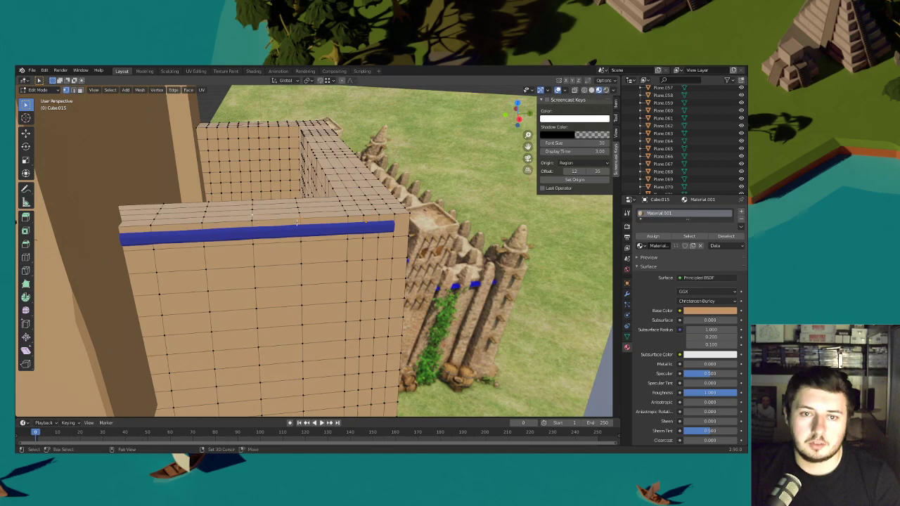
- Bevel at the rear wall's top edge above the blue trim and slide a vertex along that edge
key("ctrl+b")
left_click(291, 220)
key("g")
key("g")
left_click(292, 219)
middle_click_drag(293, 218, 351, 212)
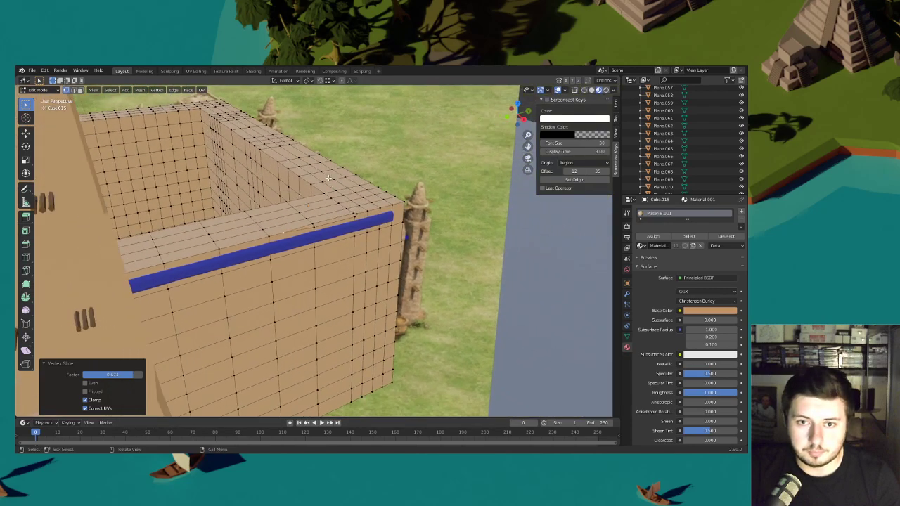
- Select vertices along the inner top edge of the rear wall and bevel them slightly
middle_click_drag(328, 178, 353, 240)
left_click(297, 203, "shift")
right_click(412, 224)
key("Escape")
key("ctrl+shift+b")
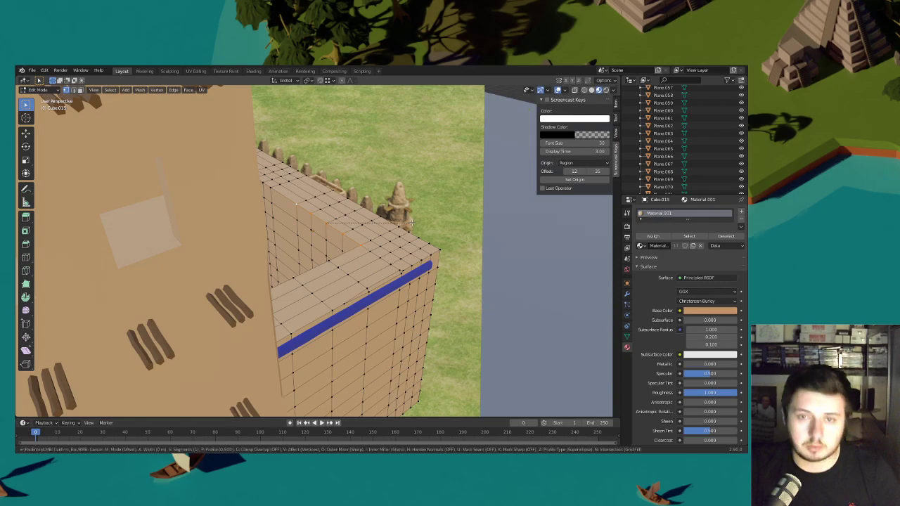
left_click(377, 215)
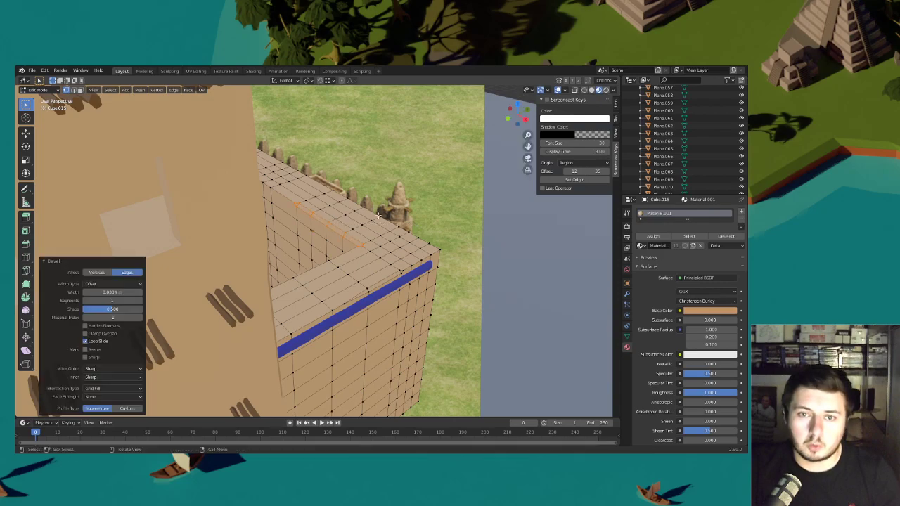
- Slide and nudge individual vertices along the beveled inner top edge to make it irregular
left_click(357, 245)
key("g")
key("g")
left_click(342, 258)
left_click(295, 203)
key("g")
key("g")
left_click(276, 193)
left_click(311, 213)
key("g")
left_click(300, 216)
left_click(328, 222)
key("g")
left_click(331, 221)
middle_click_drag(332, 221, 330, 212)
- Bevel a vertex on the rear wall's top surface and slide two neighbouring vertices to uneven positions
right_click(308, 197)
left_click(338, 211)
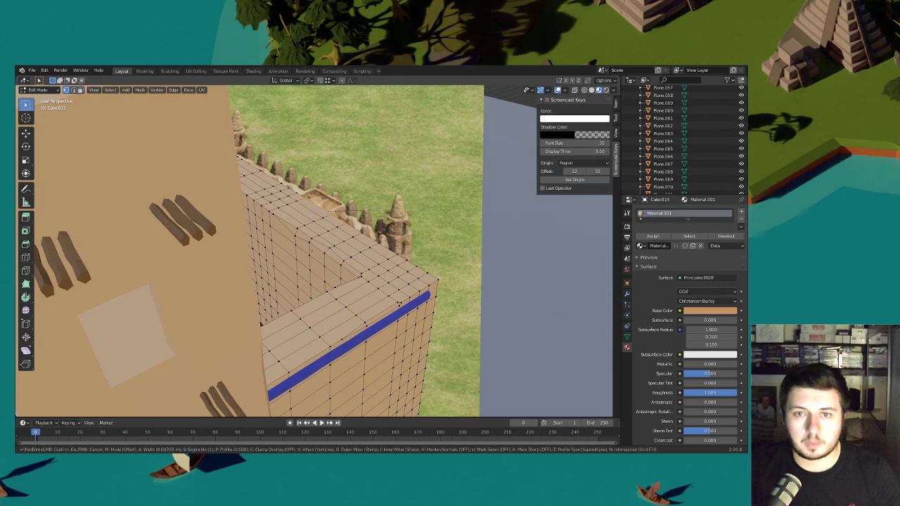
left_click(376, 210)
left_click(350, 225)
key("g")
key("g")
left_click(363, 229)
left_click(301, 191)
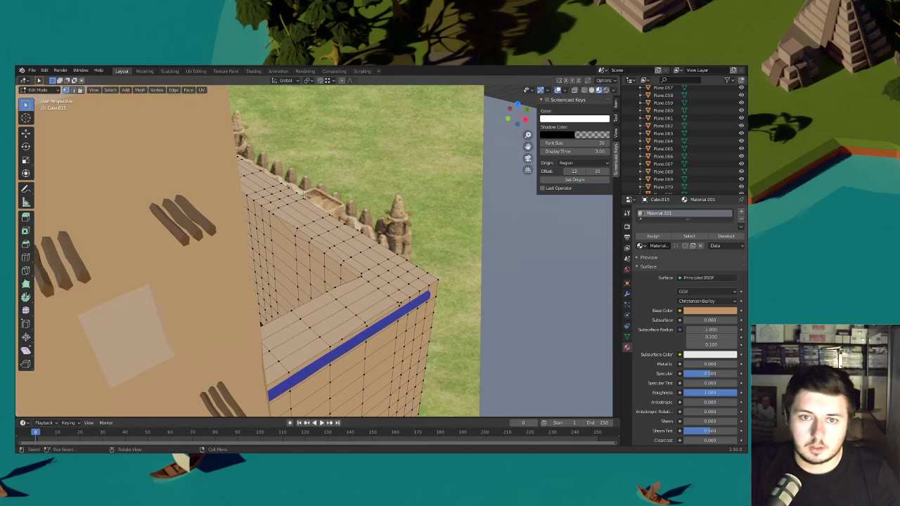
key("g")
key("g")
left_click(301, 194)
- Bevel the inner top edge vertices near the wall's far corner and slide vertices there
middle_click_drag(301, 194, 242, 217)
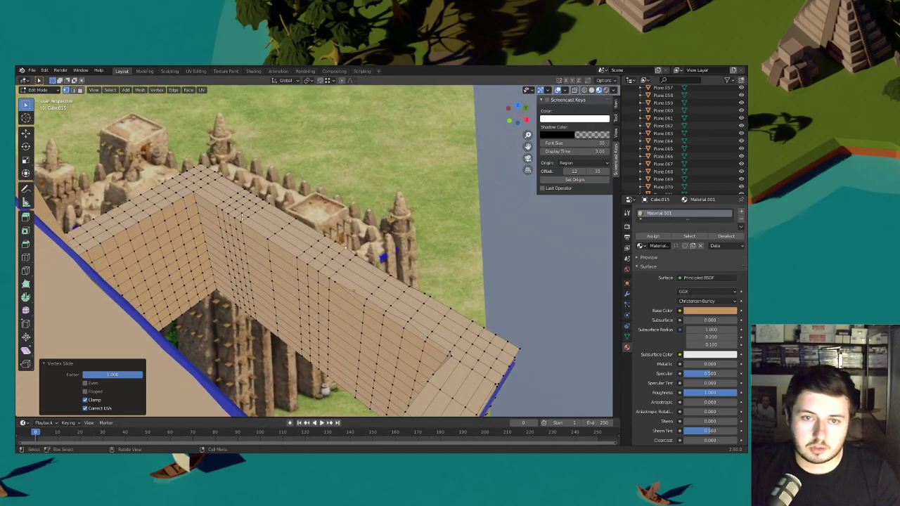
left_click(237, 219, "shift")
left_click(215, 203, "shift")
key("ctrl+v")
key("Escape")
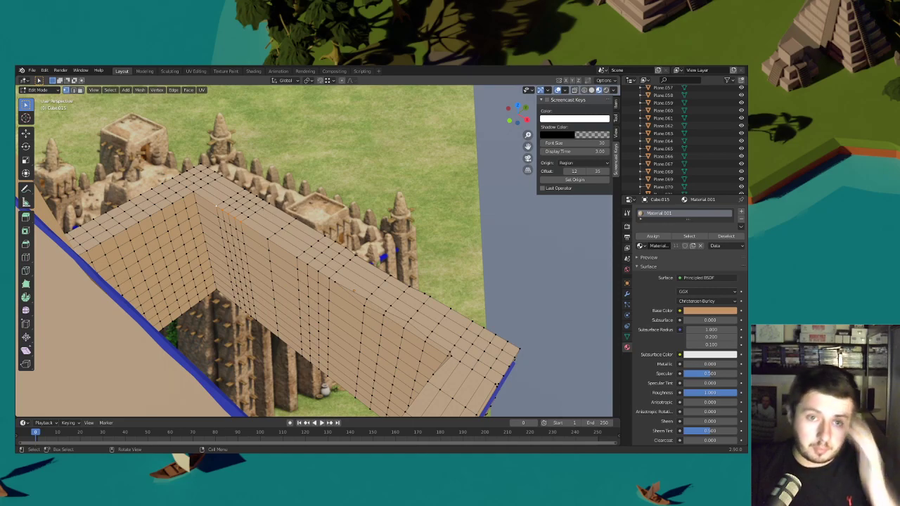
key("ctrl+b")
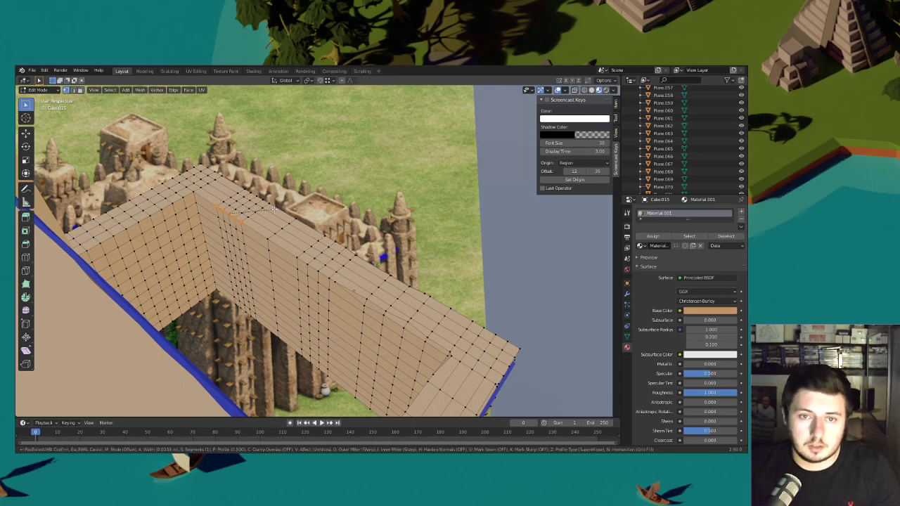
left_click(249, 230)
key("shift+v")
left_click(241, 224)
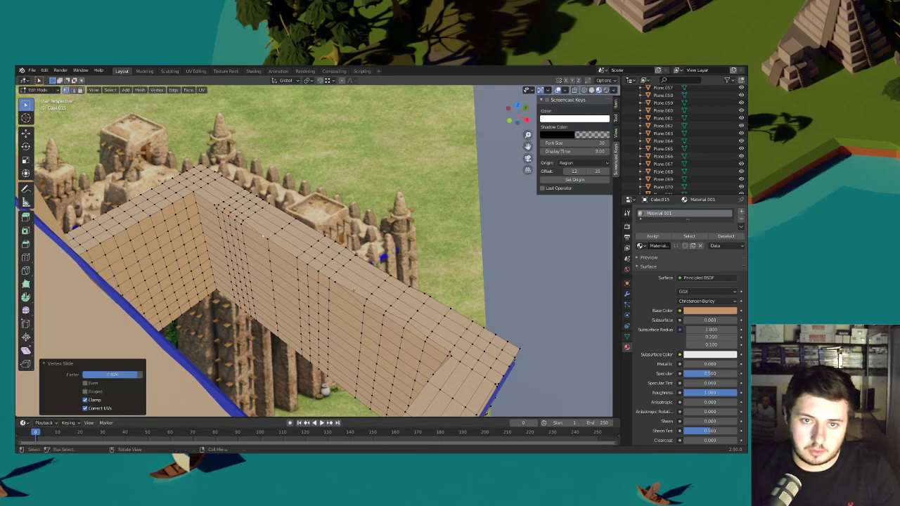
key("shift+v")
left_click(197, 197)
- Lower a vertex near the far inner corner along local Z and shift an outer top edge vertex along X
left_click(220, 209)
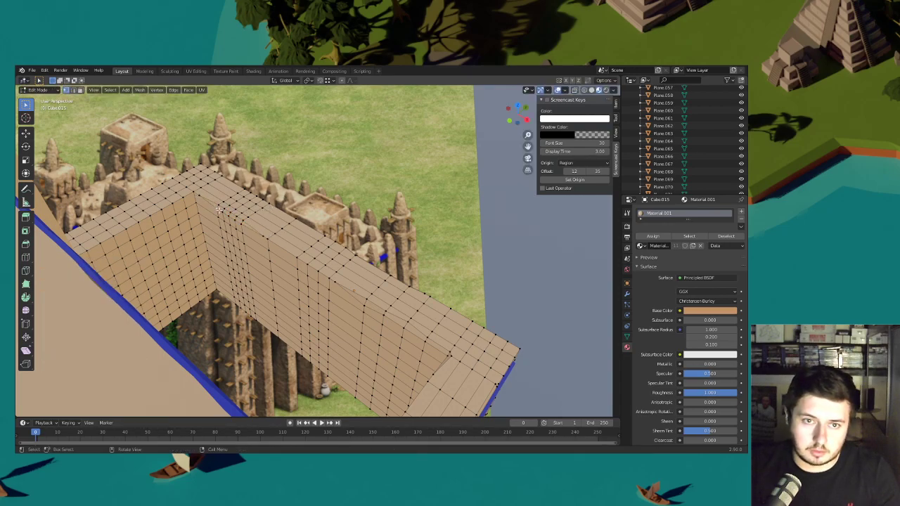
key("g")
key("z")
key("z")
left_click(220, 213)
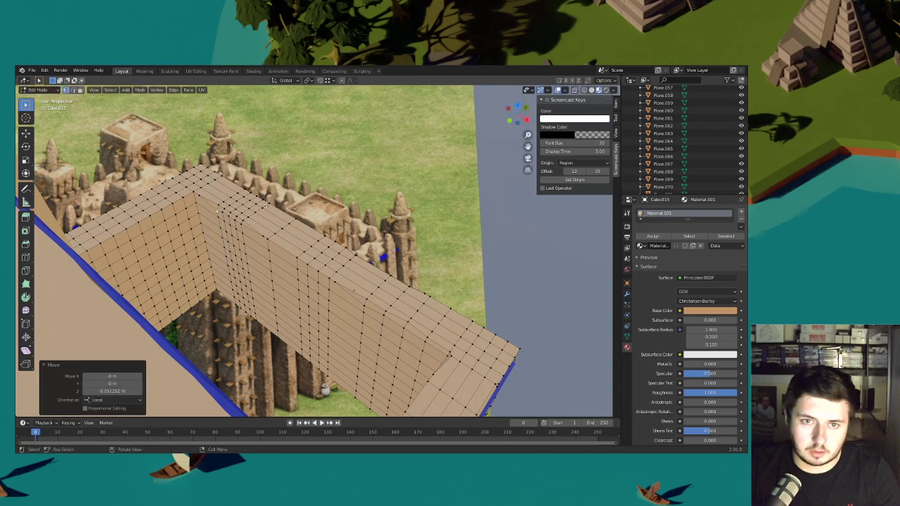
left_click(263, 198)
key("g")
key("x")
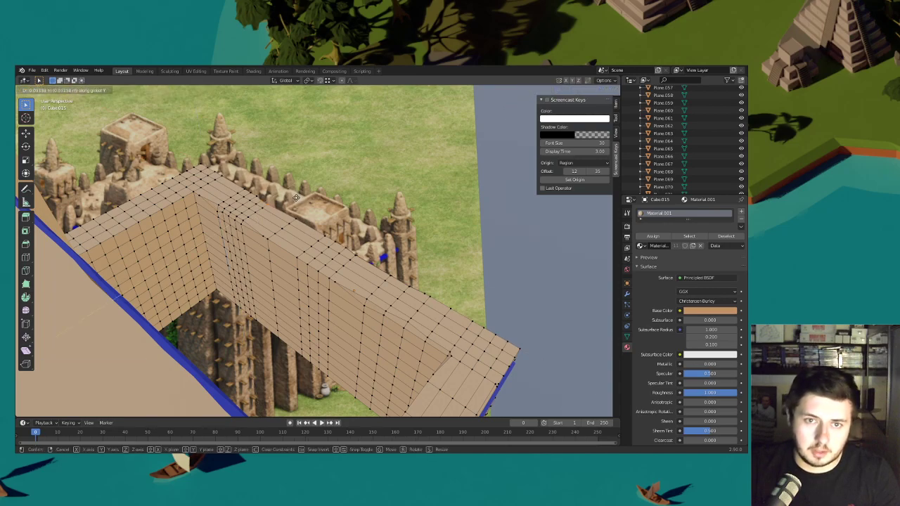
left_click(296, 198)
- Nudge three vertices around the middle of the long wall's top, moving the outer one with Z locked
mouse_move(296, 198)
middle_mouse_down()
mouse_move(292, 156)
mouse_move(293, 189)
middle_mouse_up()
left_click(294, 264)
key("g")
key("z")
left_click(294, 265)
left_click(316, 259)
key("g")
key("shift+z")
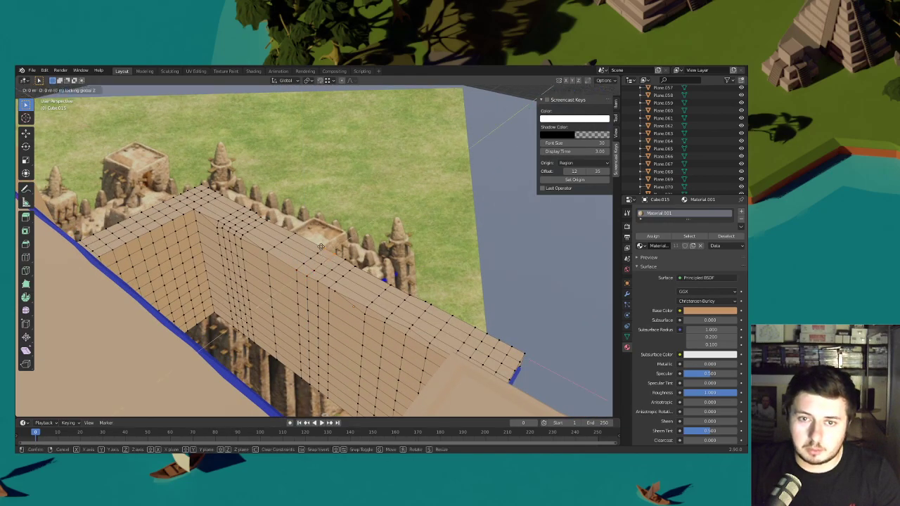
left_click(321, 248)
left_click(328, 284)
key("g")
left_click(328, 283)
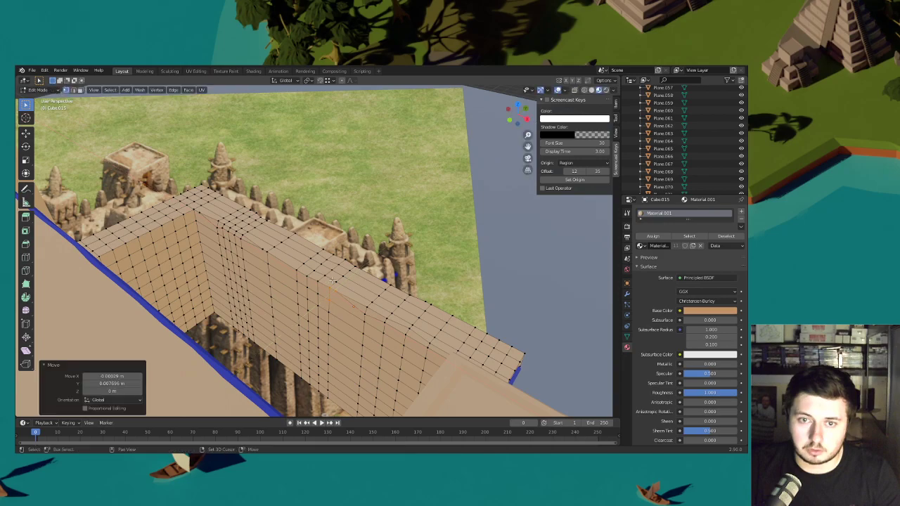
- Bevel the inner top edge of the far wall section, slide a vertex, and move an outer edge vertex with Z locked
left_click(161, 225, "shift")
key("ctrl+b")
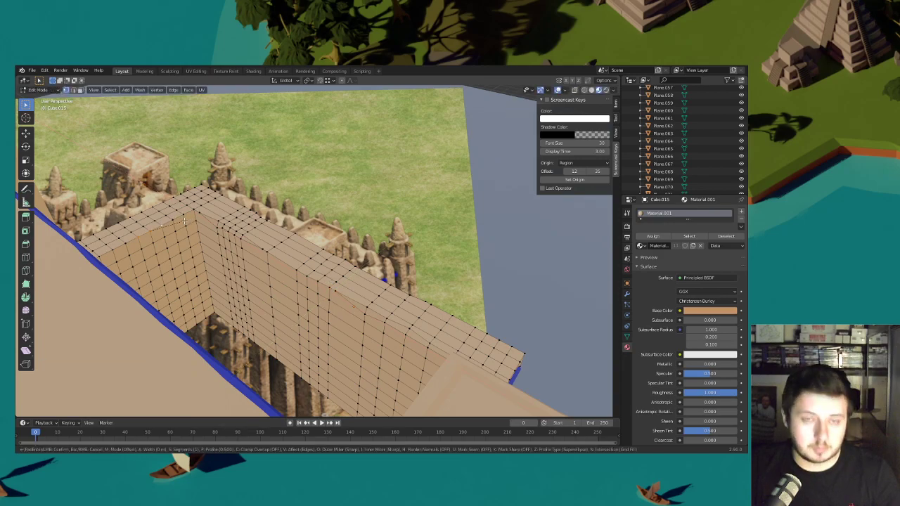
left_click(189, 222)
key("shift+v")
left_click(165, 232)
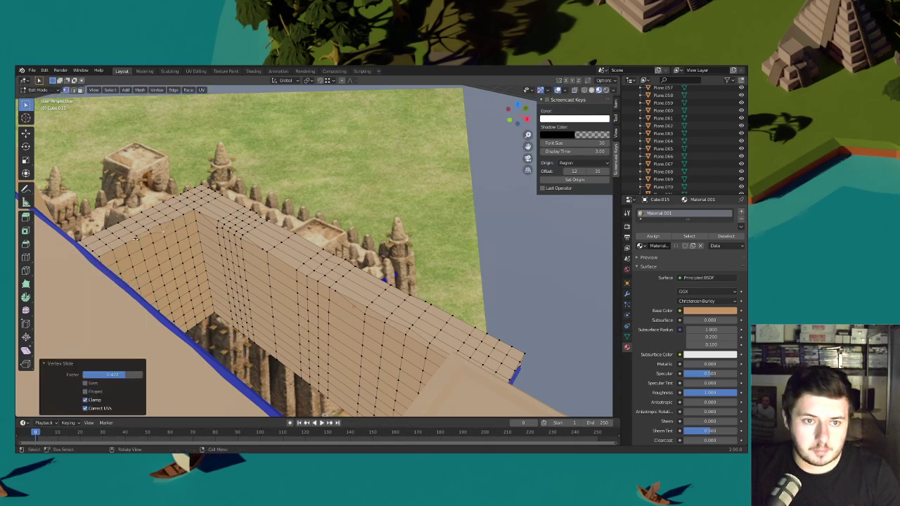
left_click(132, 220)
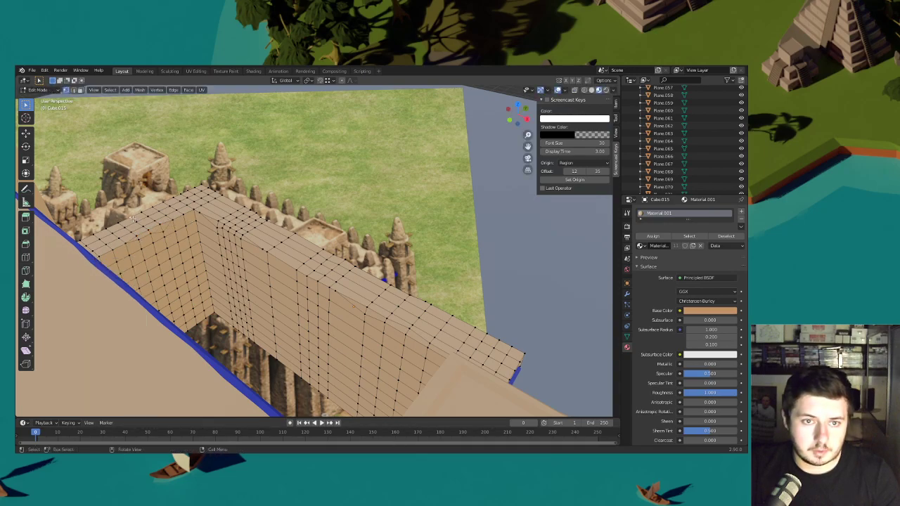
key("g")
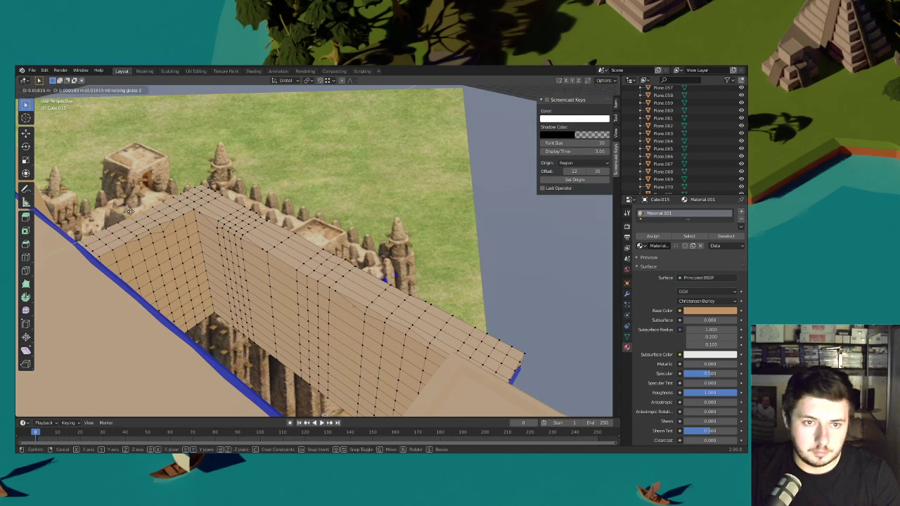
left_click(129, 209)
- Nudge several vertices on the far wall section's top, including those around its corner, to roughen the outline
left_click(125, 243)
key("g")
key("z")
left_click(101, 229)
left_click(201, 213)
key("g")
key("z")
left_click(181, 204)
key("g")
key("z")
left_click(212, 201)
left_click(197, 190)
key("g")
key("z")
left_click(196, 189)
- Move a vertex on the long wall's inner edge with Z locked and add one centred vertical loop cut beside it
left_click(225, 253)
key("g")
key("shift+z")
left_click(223, 247)
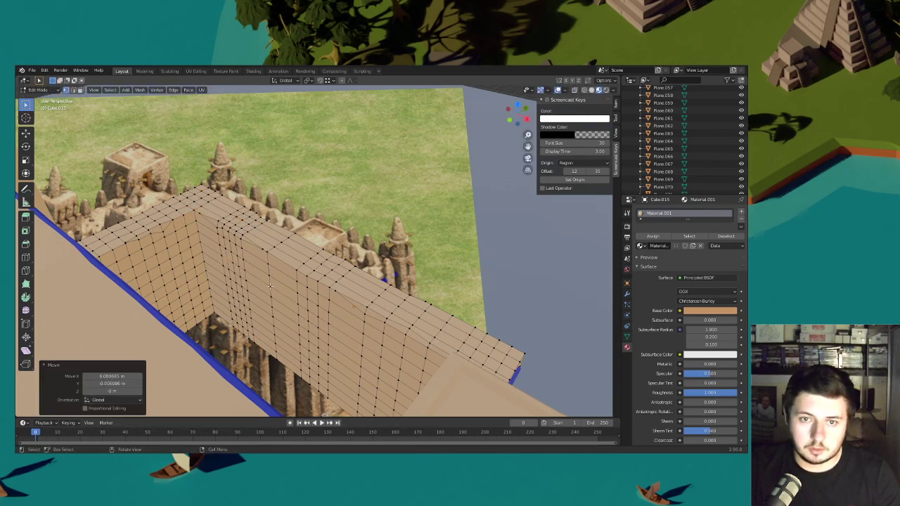
key("ctrl+z")
left_click(262, 258)
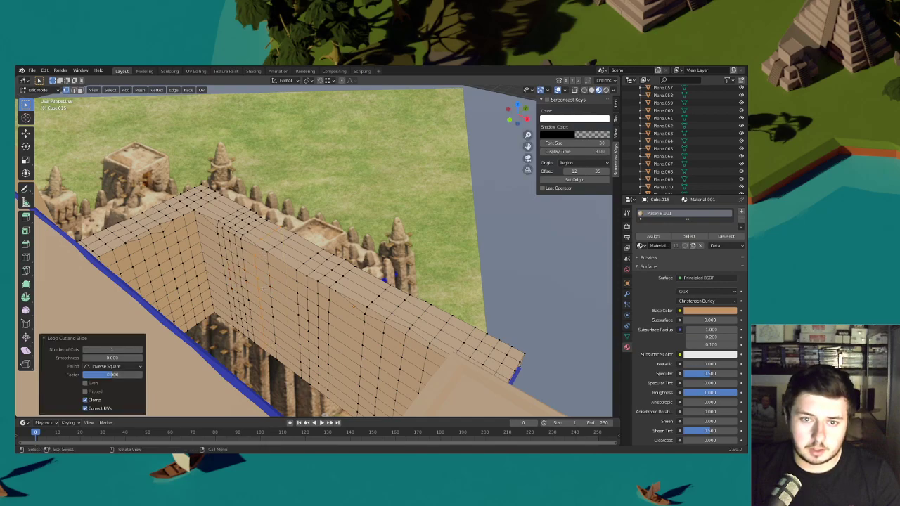
- Move the new loop cut on the long wall vertically and shift two vertices on its inner face with Z locked
key("g")
key("z")
left_click(273, 272)
left_click(320, 332)
key("g")
key("shift+z")
left_click(315, 333)
left_click(318, 382)
key("g")
key("shift+z")
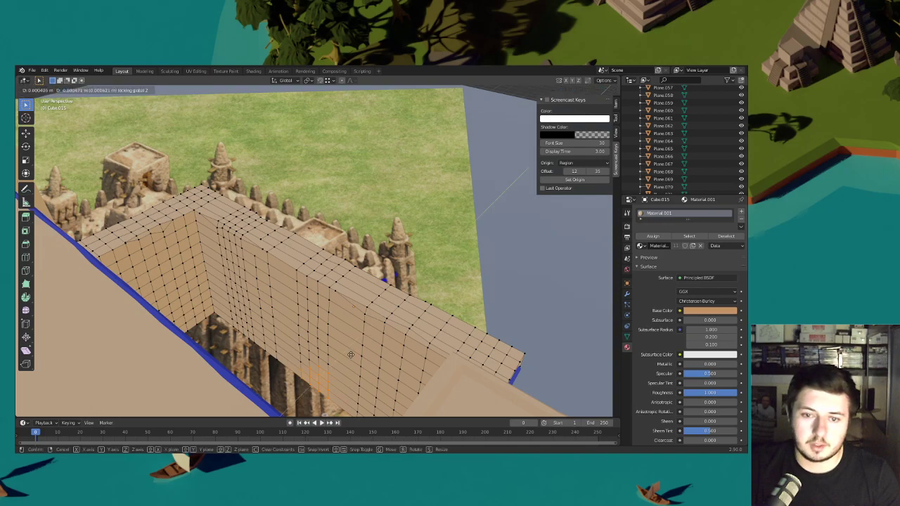
left_click(358, 368)
- Nudge two vertices near the long wall's upper edge horizontally with Z locked
left_click(387, 319)
key("g")
key("shift+z")
left_click(400, 304)
left_click(398, 283)
key("g")
key("shift+z")
left_click(383, 289)
- From the camera view, shift two vertices on the rear wall's front-facing side with Z locked
scroll(383, 291, "down", 2)
middle_click_drag(395, 304, 371, 290, "shift")
left_click(527, 159)
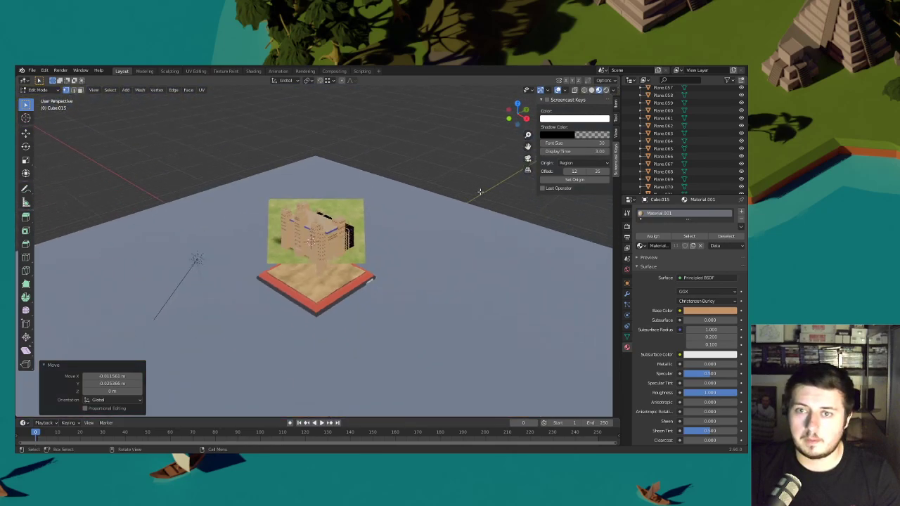
scroll(373, 257, "up", 3)
scroll(378, 253, "down", 2)
middle_click_drag(377, 253, 357, 212, "shift")
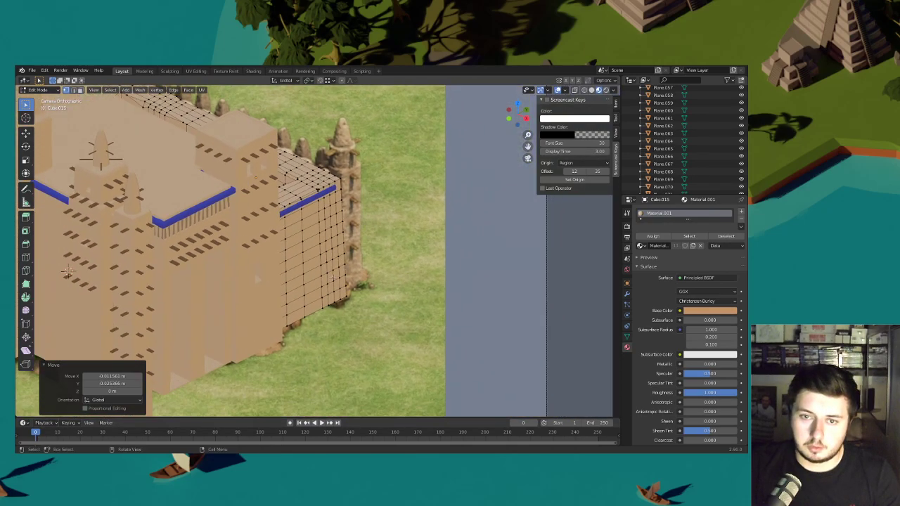
scroll(357, 212, "up", 2)
left_click(297, 287)
key("g")
key("shift+z")
left_click(337, 261)
left_click(299, 314)
key("g")
key("shift+z")
left_click(307, 311)
- Add one centred vertical loop cut to the rear wall's front-facing side and move a vertex beside it with Z locked
key("ctrl+r")
left_click(314, 258)
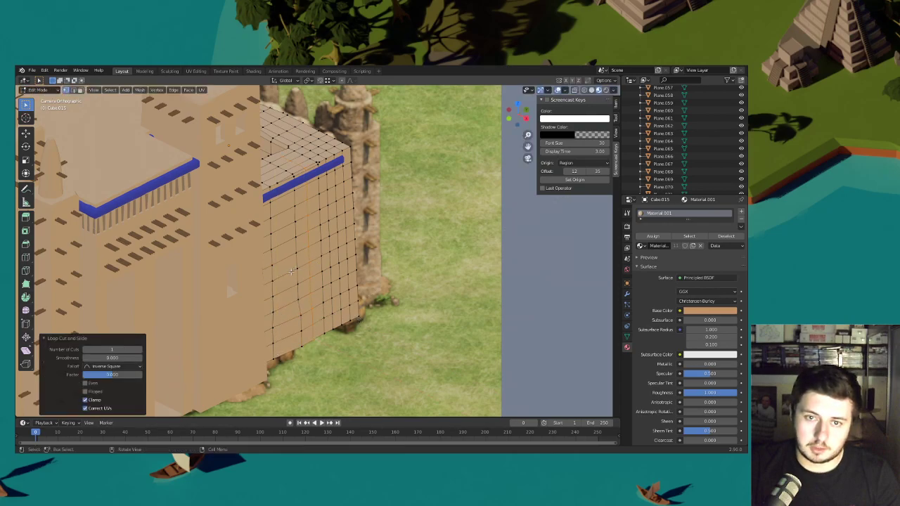
left_click(320, 262)
left_click(305, 229)
key("g")
key("shift+z")
left_click(311, 232)
- Switch to solid shading and toggle the viewport overlays to examine the whole castle's surface roughness
left_click(591, 90)
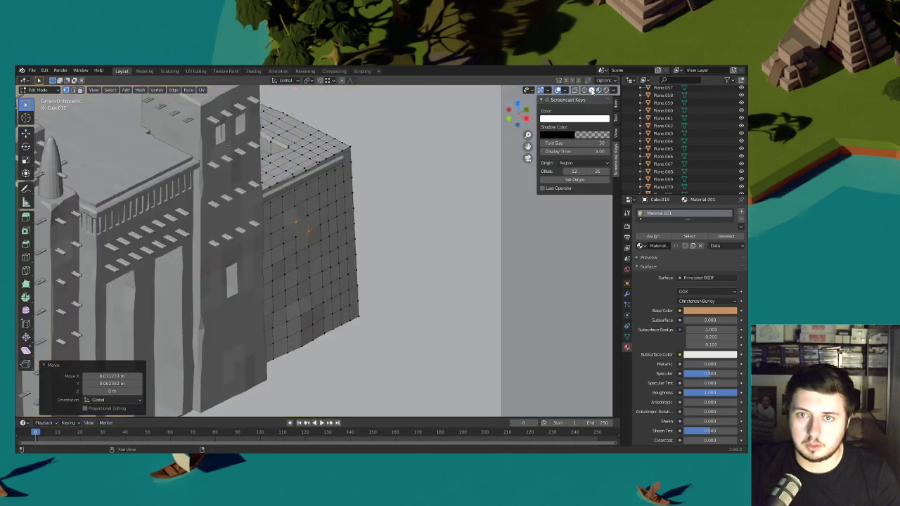
scroll(500, 92, "down", 3)
middle_click_drag(500, 92, 567, 138, "shift")
left_click(556, 90)
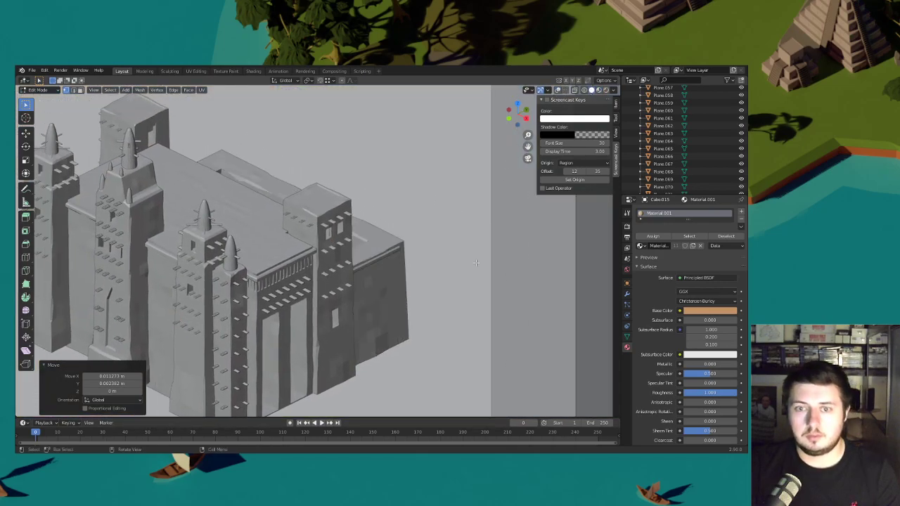
scroll(479, 262, "down", 2)
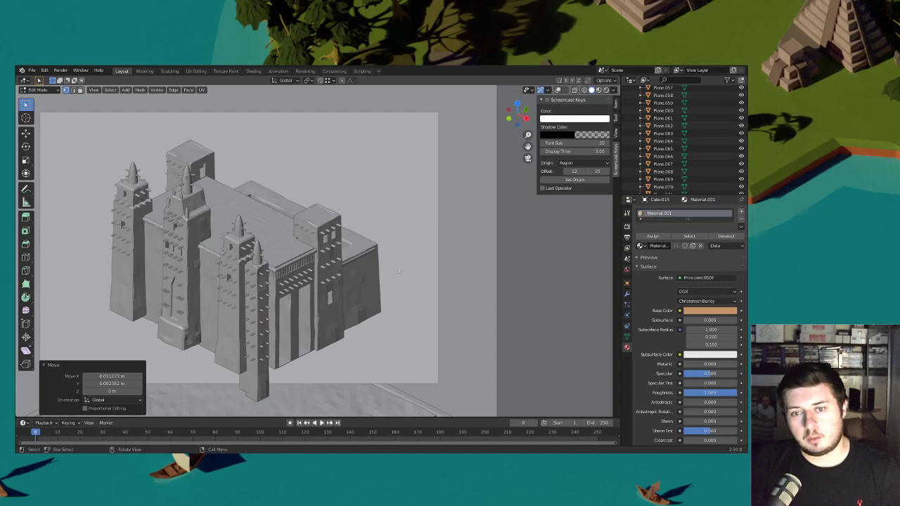
left_click(558, 91)
middle_click_drag(397, 274, 379, 238, "shift")
- Return to Object Mode and save the Blender file
left_click(33, 90)
left_click(39, 99)
middle_click_drag(272, 165, 296, 191, "shift")
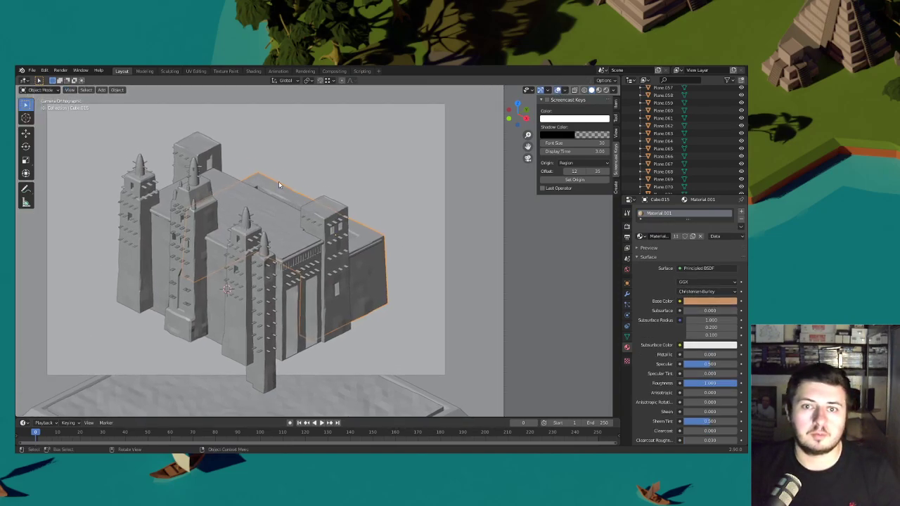
left_click(31, 70)
left_click(49, 123)
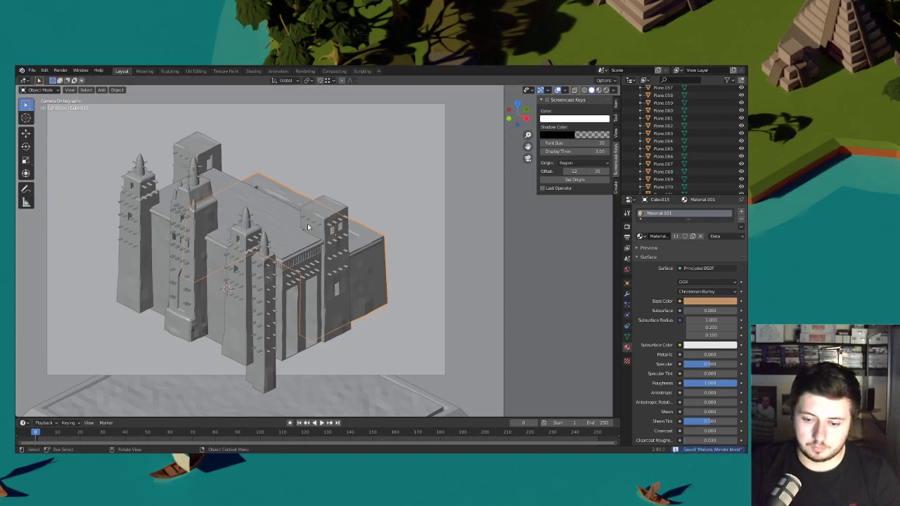
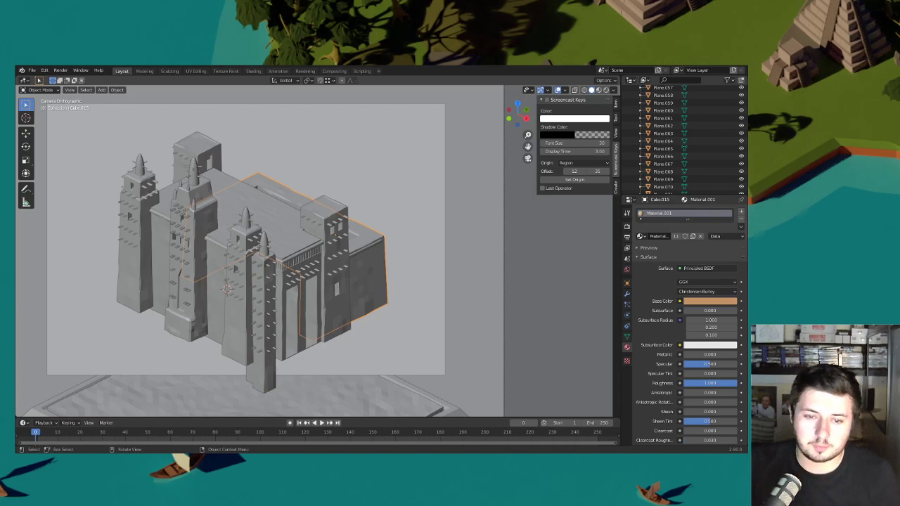
- In Edit Mode on the rear wall, move a small patch of vertices on the front section's top along Z by about 0.015 m
middle_click_drag(394, 267, 355, 265)
key("KP_Decimal")
scroll(355, 265, "up", 2)
left_click(46, 91)
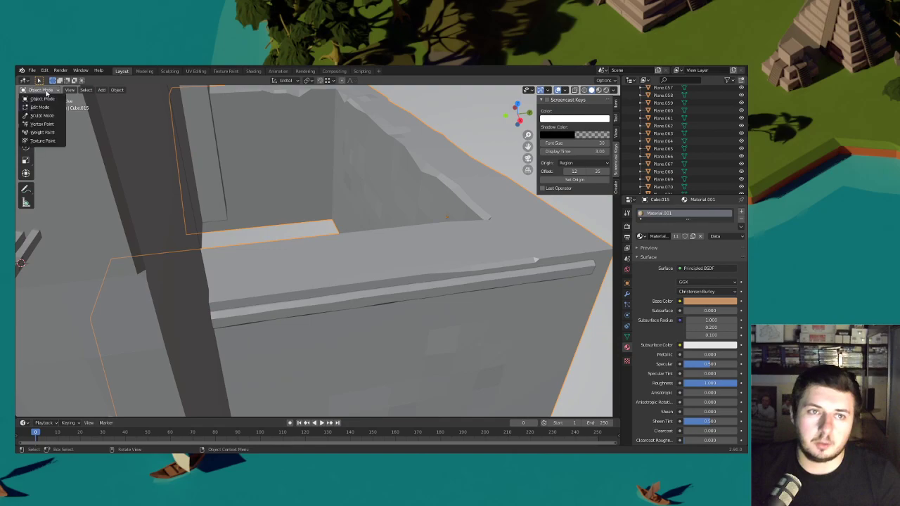
left_click(40, 107)
left_click_drag(415, 291, 313, 235)
key("g")
key("z")
left_click(314, 239)
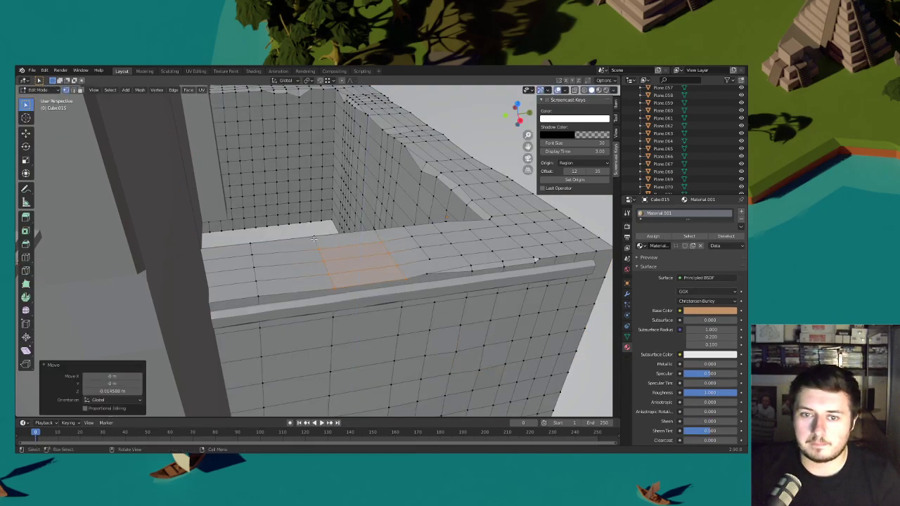
- Move a vertex near the rear wall's outer top corner along Z and return to Object Mode
scroll(457, 244, "down", 4)
left_click(415, 215)
key("g")
key("z")
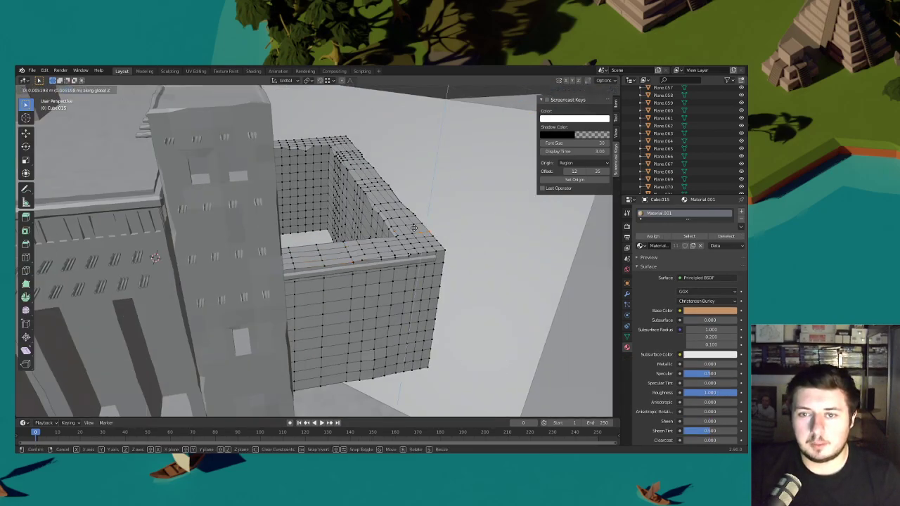
left_click(410, 216)
middle_click_drag(299, 125, 346, 160)
key("Tab")
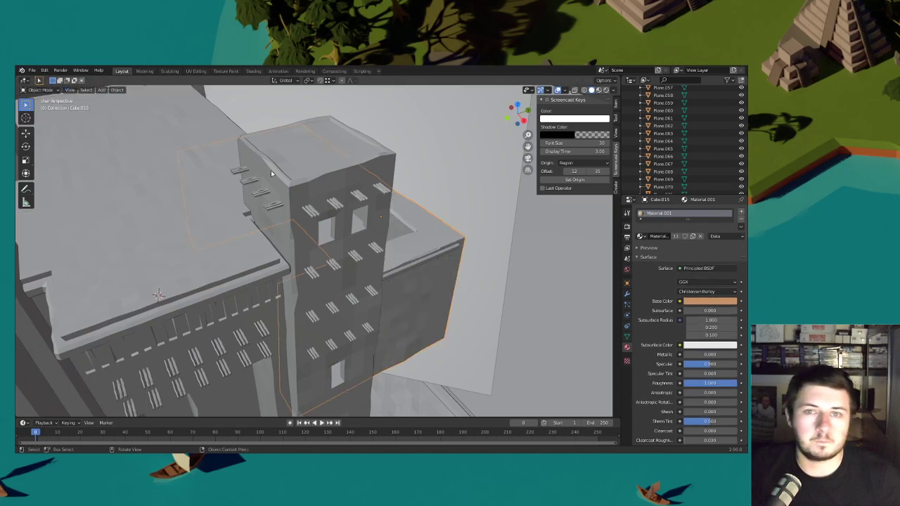
- Check the rear wall in isolation, restore the full scene in the camera view, and switch to material preview shading
key("KP_Divide")
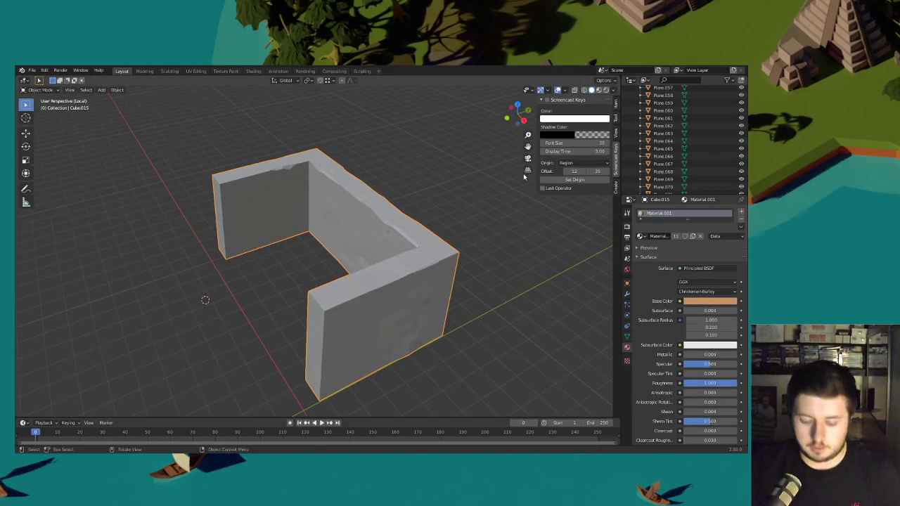
key("KP_Divide")
key("KP_0")
left_click(455, 203)
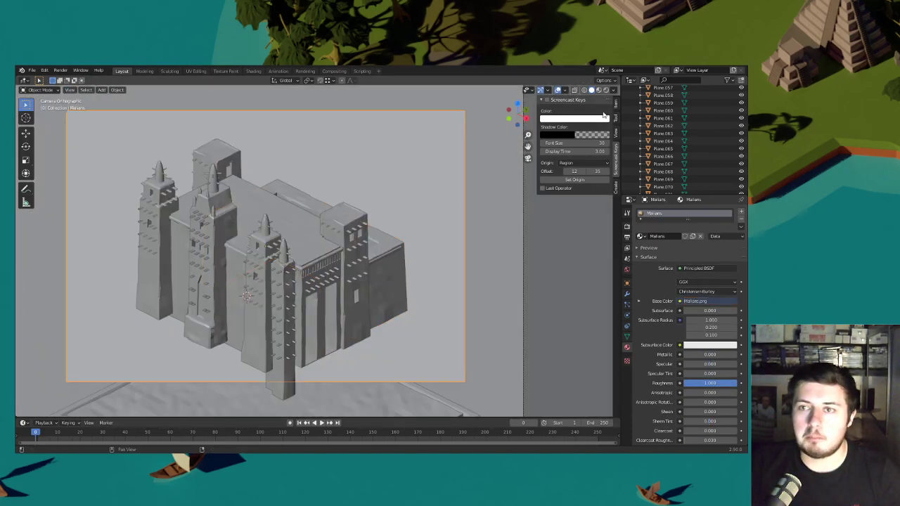
left_click(598, 90)
scroll(387, 234, "up", 4)
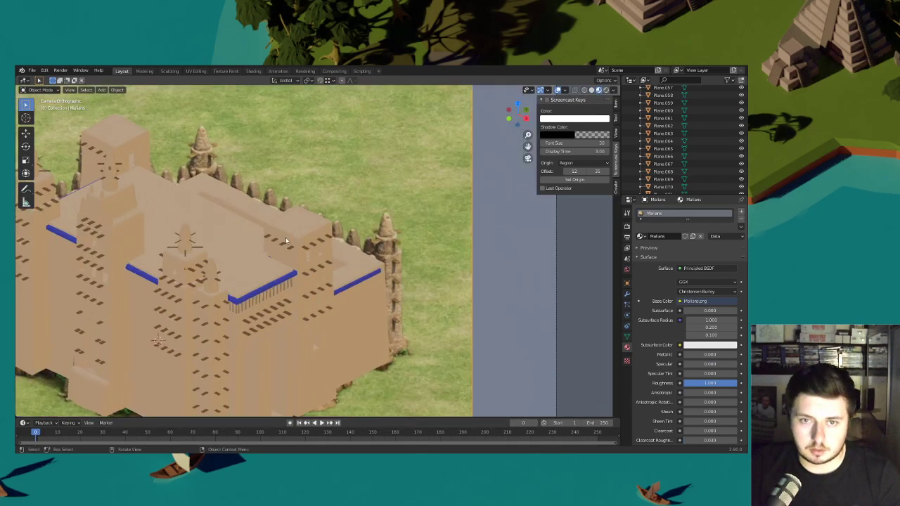
- Separate the rear wall geometry from the castle's main body into its own object and return to Object Mode
left_click(240, 210)
middle_click_drag(268, 216, 229, 224)
scroll(326, 250, "up", 8)
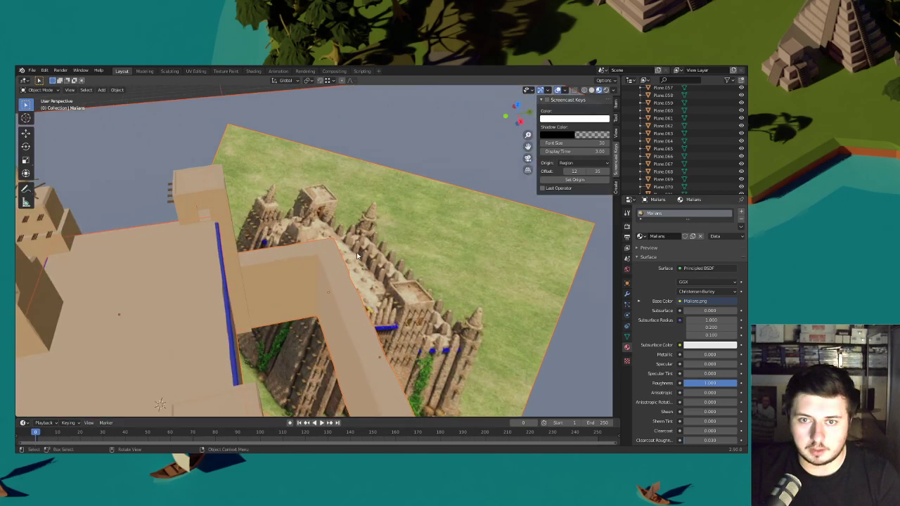
left_click(331, 282)
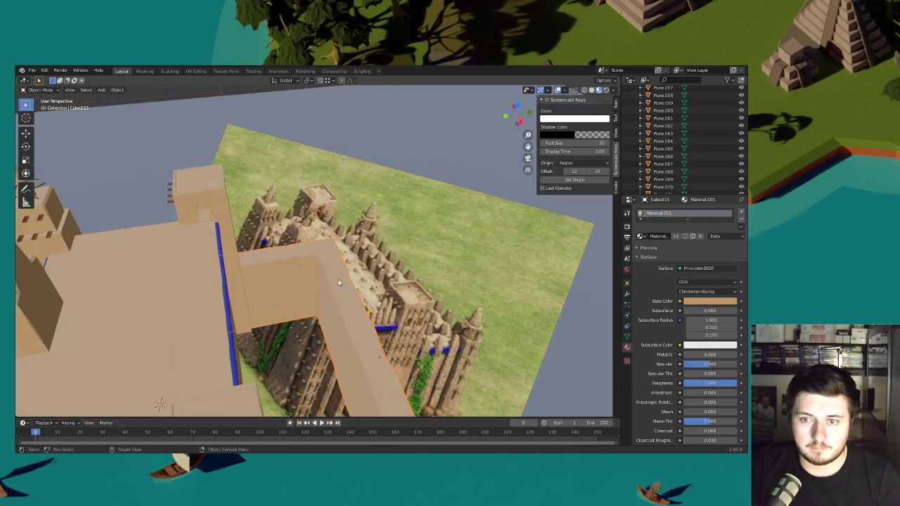
scroll(333, 280, "down", 4)
left_click(334, 281)
left_click(335, 279)
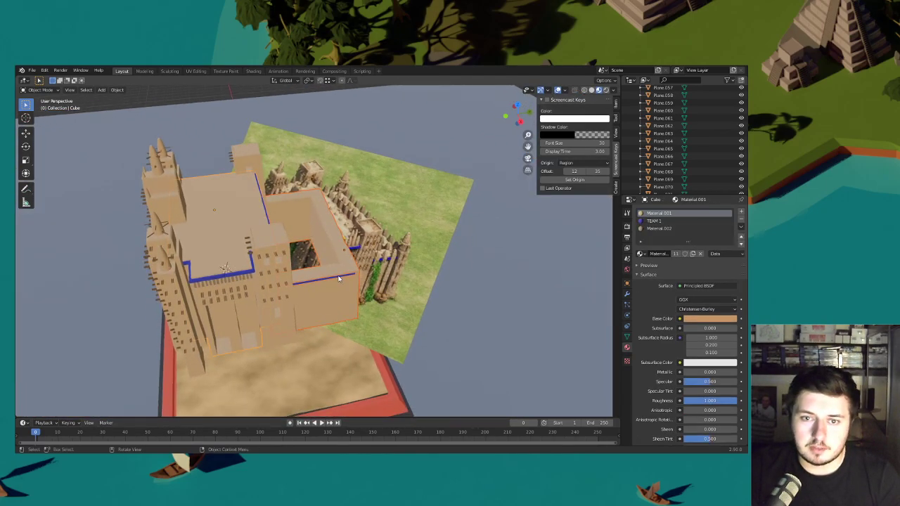
left_click(338, 279)
left_click(338, 278)
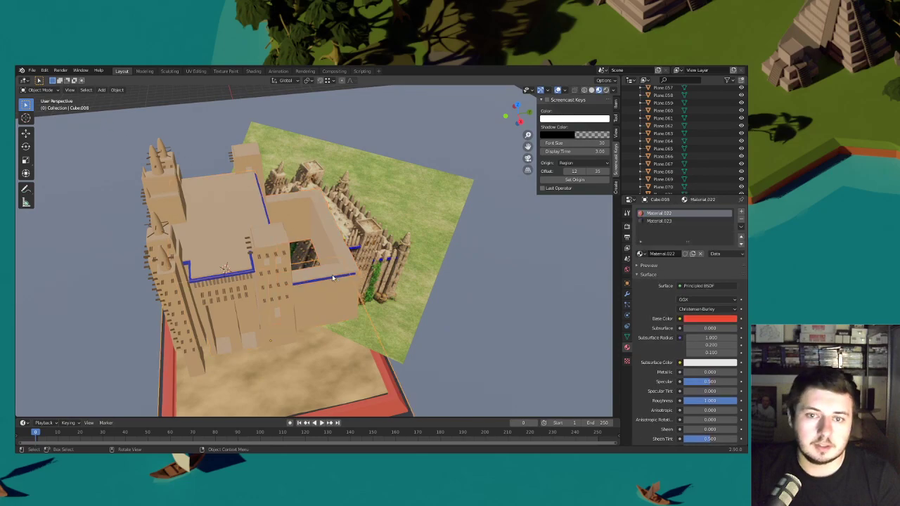
left_click(334, 279)
key("Tab")
key("p")
left_click(350, 274)
left_click(47, 90)
left_click(44, 98)
- Move the separated rear wall about 0.075 m along Y and check its position against the reference in the camera view
left_click(335, 270)
key("g")
key("y")
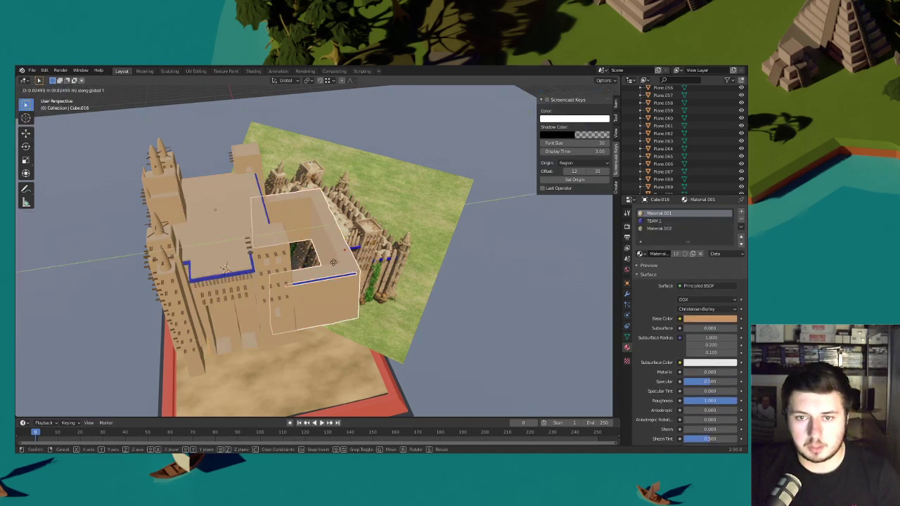
left_click(338, 264)
left_click(527, 158)
scroll(411, 235, "up", 2)
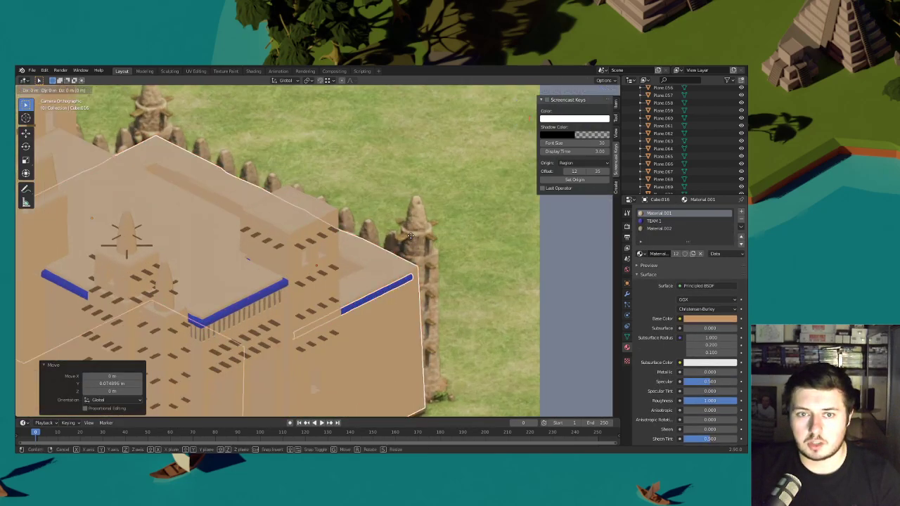
left_click(424, 284)
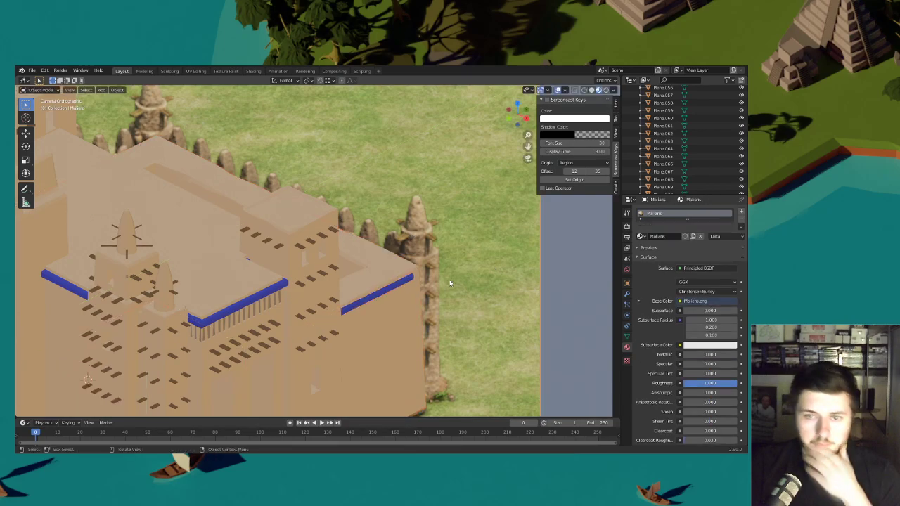
- Add a 2 m cube to the square tower's mesh in Edit Mode and move it beside the rear wall with Z locked
scroll(444, 263, "down", 3)
middle_click_drag(444, 263, 344, 224)
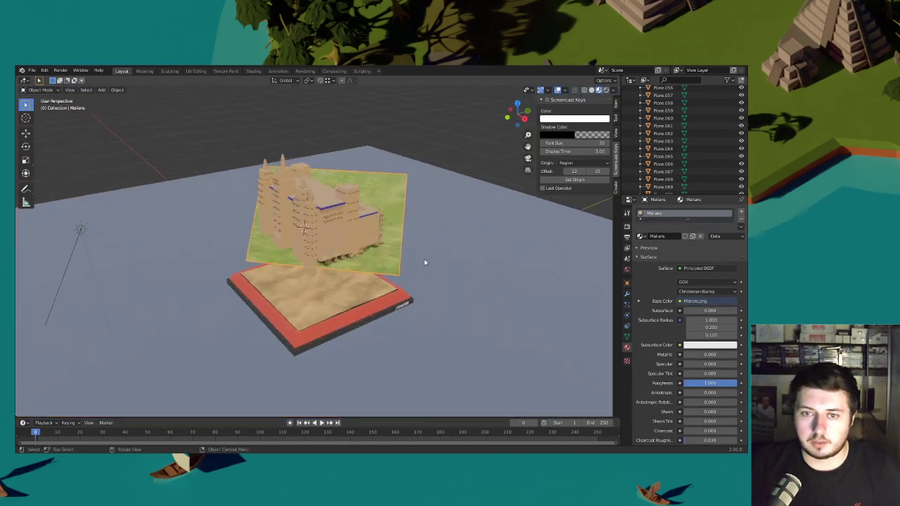
left_click(364, 181)
left_click(46, 90)
left_click(44, 106)
key("shift+a")
left_click(343, 221)
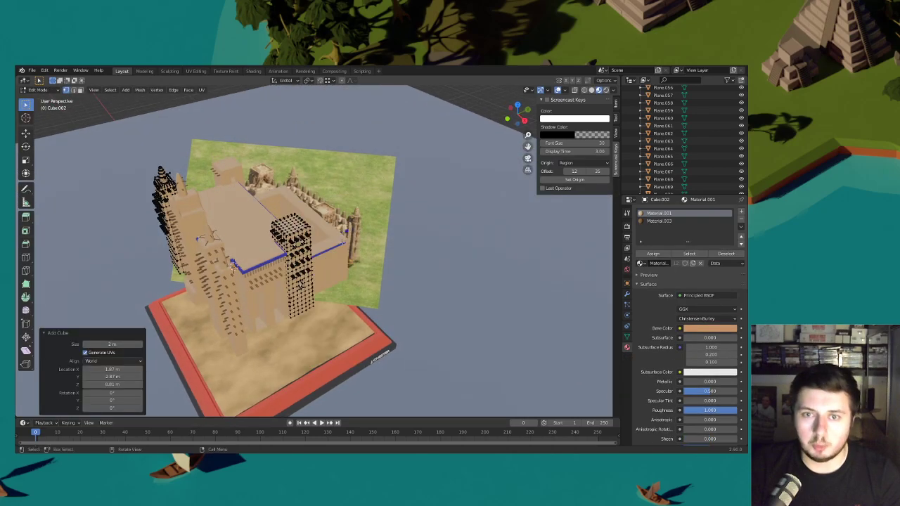
key("g")
key("shift+z")
left_click(466, 215)
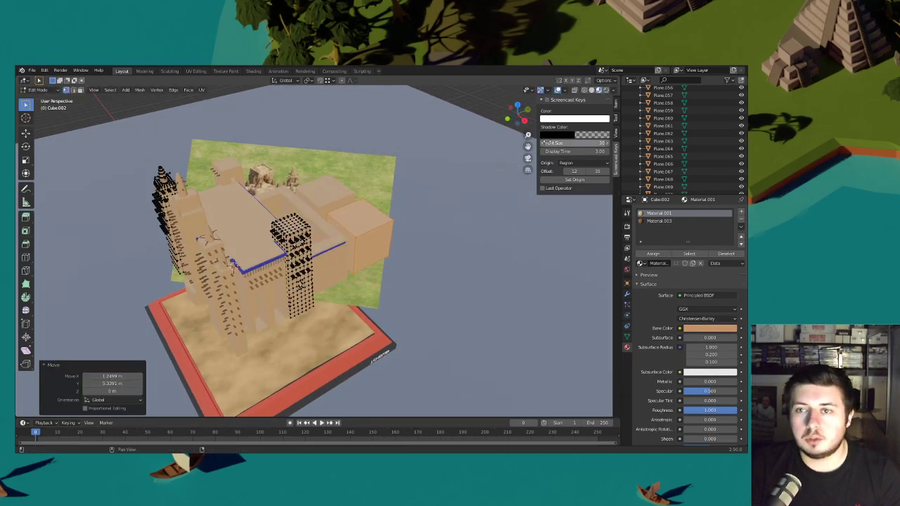
- Scale the new cube down in the camera view and move it near the rear wall's outer corner with Z locked
left_click(527, 158)
scroll(464, 217, "up", 2)
key("s")
left_click(374, 249)
key("g")
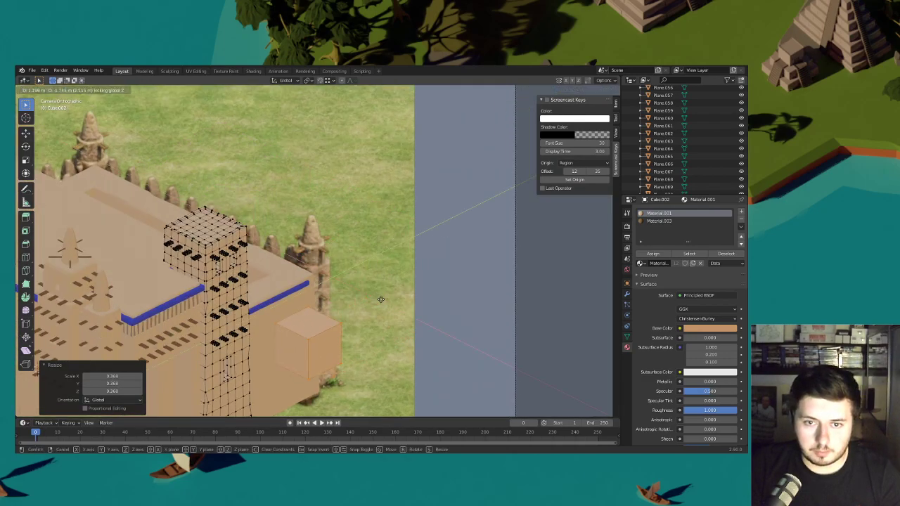
left_click(408, 263)
- Raise the cube along Z to the top of the rear wall and scale it to about 0.6
middle_click_drag(408, 262, 425, 217, "shift")
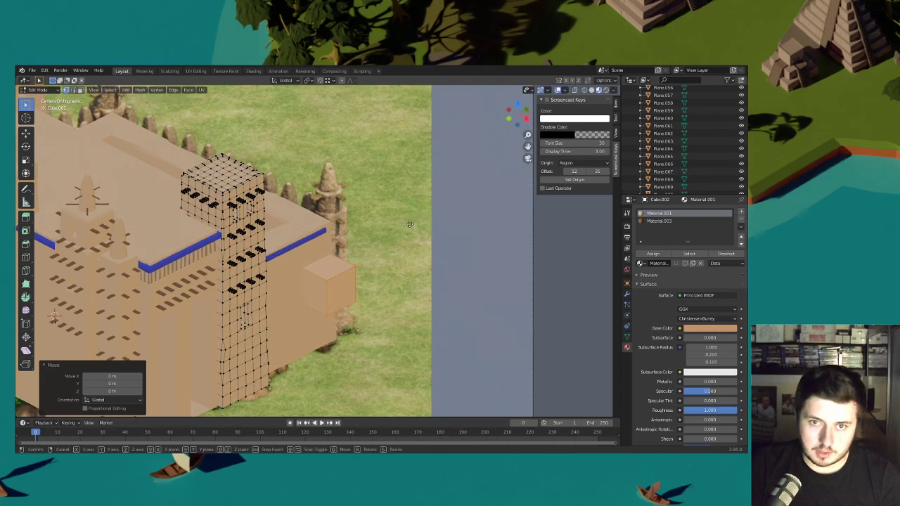
key("g")
key("z")
left_click(410, 162)
key("s")
left_click(395, 194)
- Move the cube with Z locked onto the rear wall's outer corner, aligning it with the reference's corner turret
key("g")
key("shift+z")
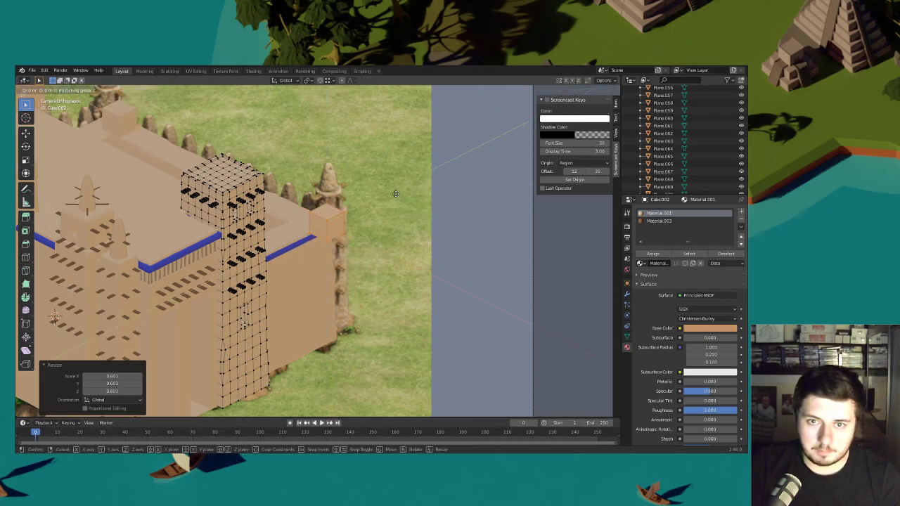
left_click(404, 173)
scroll(404, 173, "up", 3)
middle_click_drag(411, 116, 352, 280, "shift")
scroll(386, 163, "up", 4)
key("g")
key("shift+z")
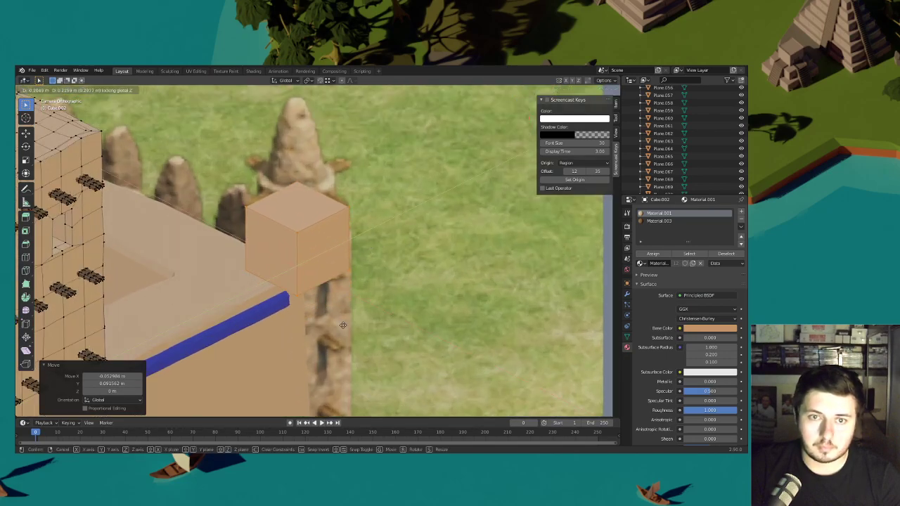
left_click(386, 145)
- From the top view, fine-tune the cube's position on the wall's outer corner with Z locked
scroll(352, 280, "up", 2)
scroll(402, 317, "up", 4)
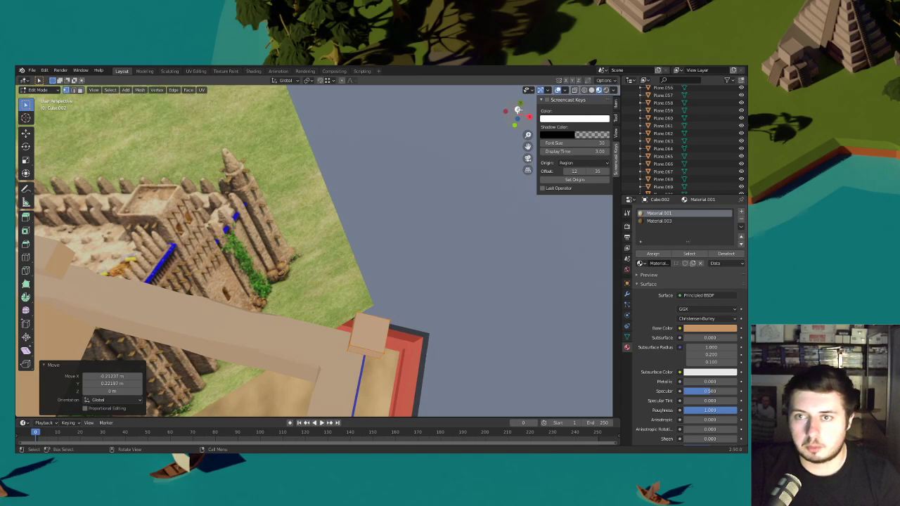
left_click(517, 111)
middle_click_drag(464, 257, 439, 170, "shift")
scroll(438, 171, "up", 4)
key("g")
key("shift+z")
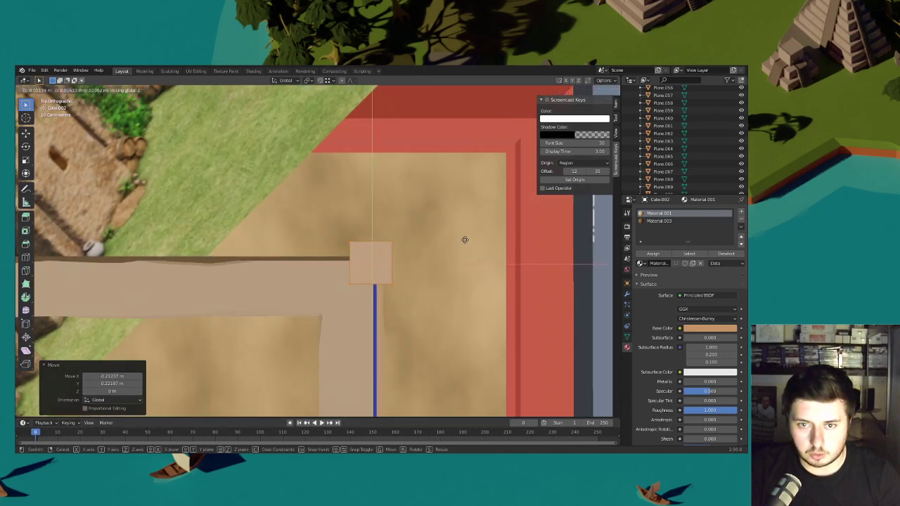
left_click(464, 238)
- Scale the corner cube by 1.064 in the camera view to match the reference turret's width
key("KP_0")
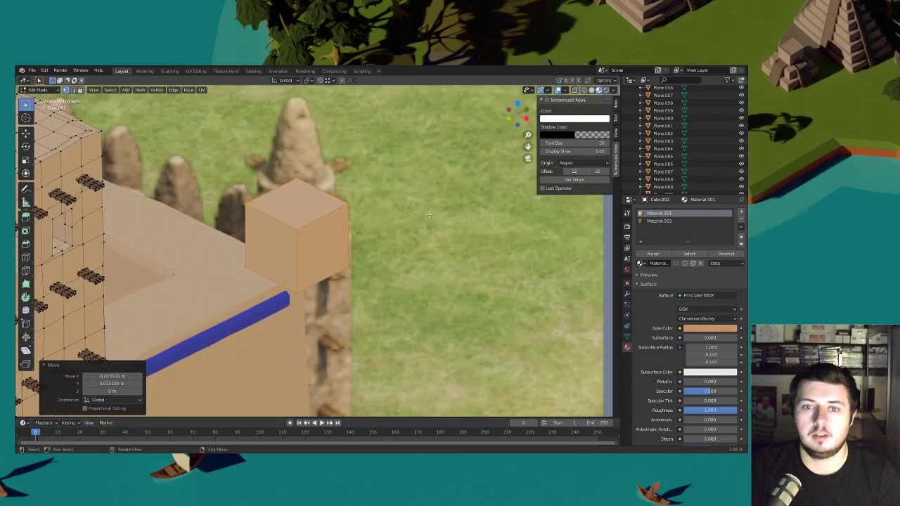
scroll(446, 218, "up", 2)
key("s")
left_click(448, 215)
scroll(448, 216, "down", 5)
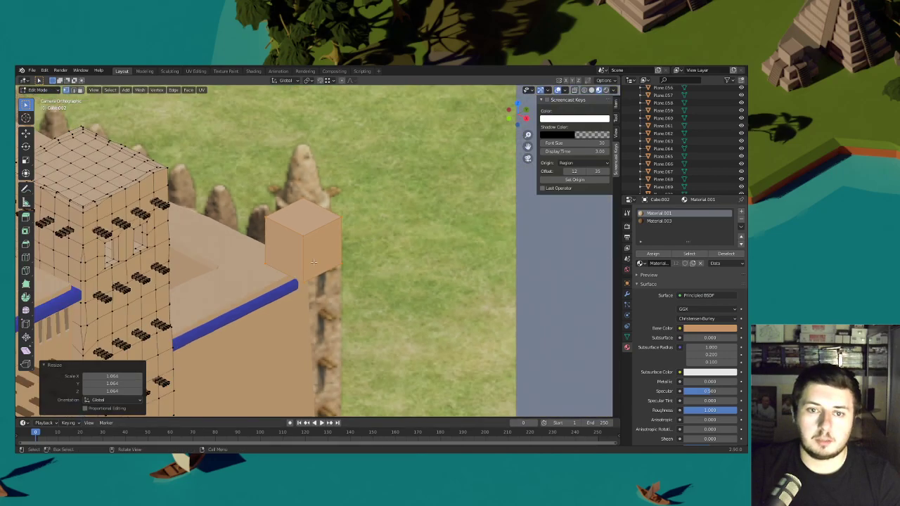
- Select the corner cube's bottom vertices in wireframe and lower them about 1.09 m along Z to the ground
key("alt+a")
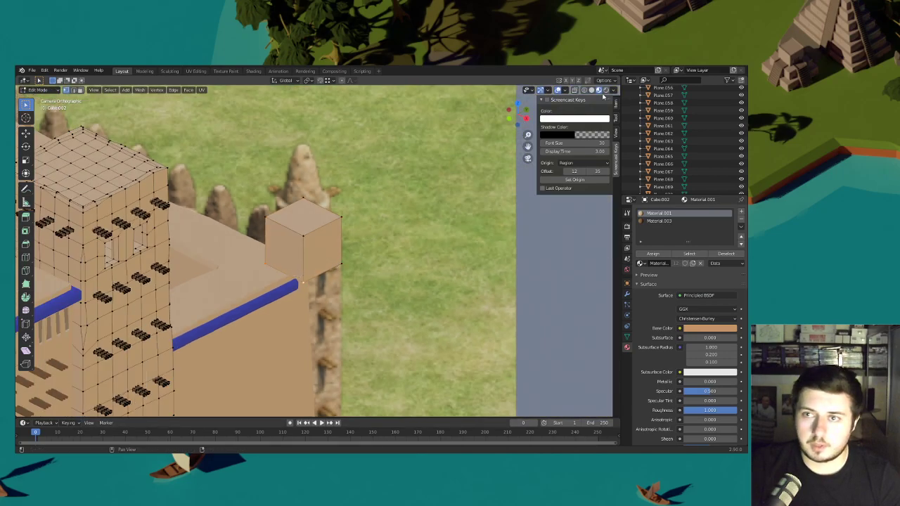
left_click(583, 90)
left_click_drag(367, 283, 263, 240)
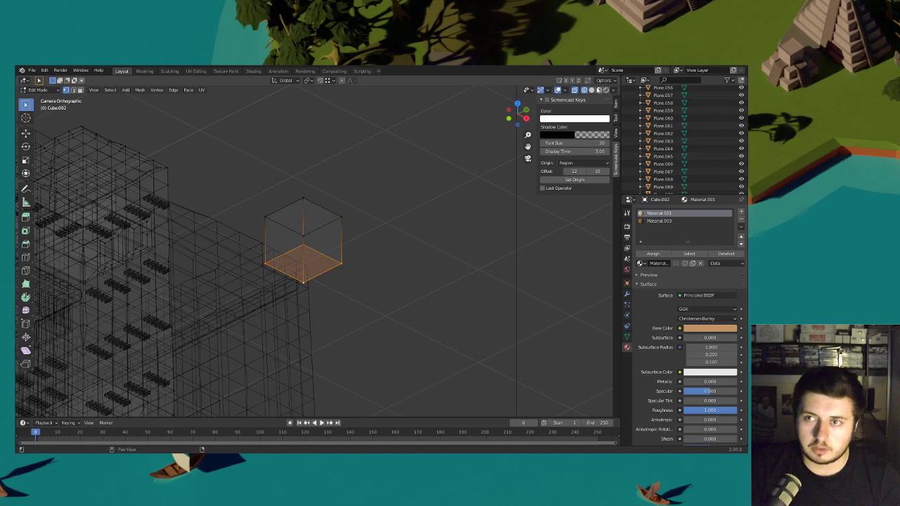
left_click(591, 90)
scroll(424, 276, "down", 3)
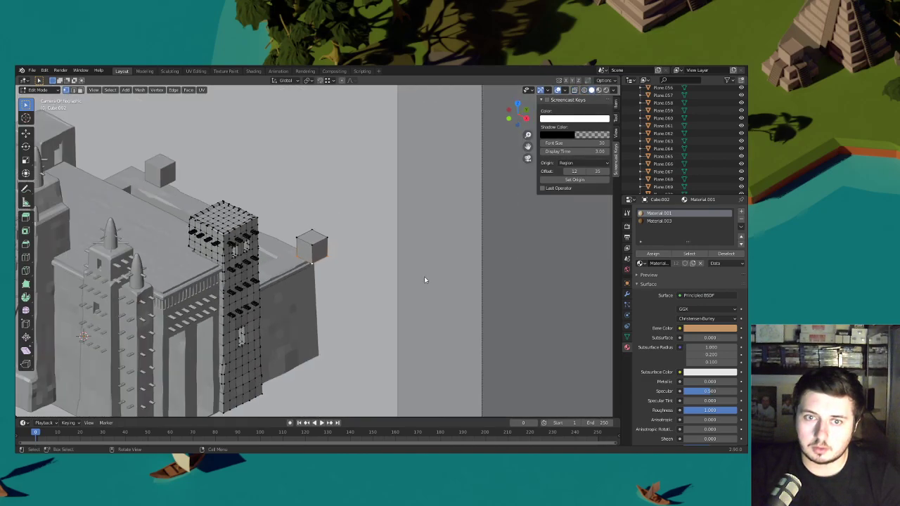
left_click(598, 90)
key("g")
key("z")
left_click(426, 311)
middle_click_drag(425, 312, 429, 252)
scroll(422, 260, "up", 4)
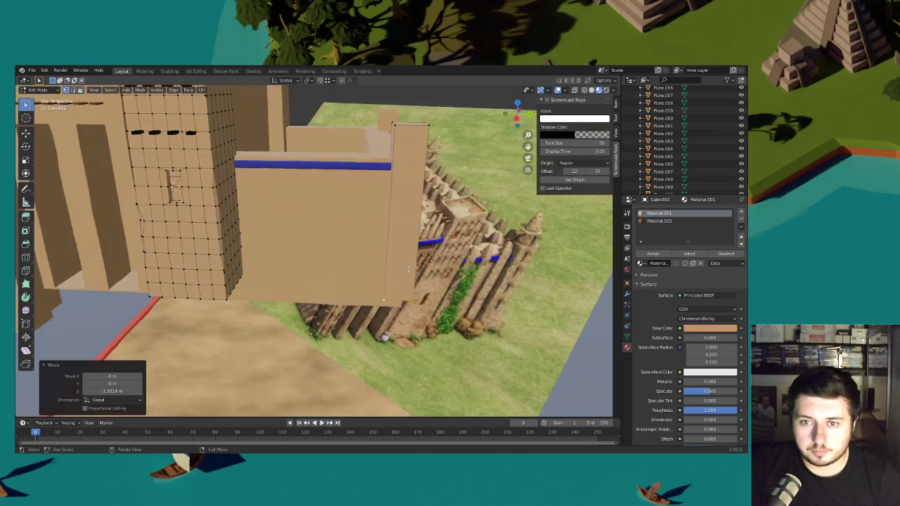
- Scale the turret's bottom face to taper the column at its foot
scroll(422, 274, "up", 4)
key("s")
left_click(447, 272)
- Try adding a loop cut to the turret column, then undo it
key("ctrl+r")
left_click(384, 272)
right_click(384, 271)
middle_click_drag(384, 271, 420, 245)
key("ctrl+z")
- Bevel the turret column's edges by about 0.016 m with one segment
mouse_move(392, 203)
middle_mouse_down()
mouse_move(372, 207)
mouse_move(381, 201)
middle_mouse_up()
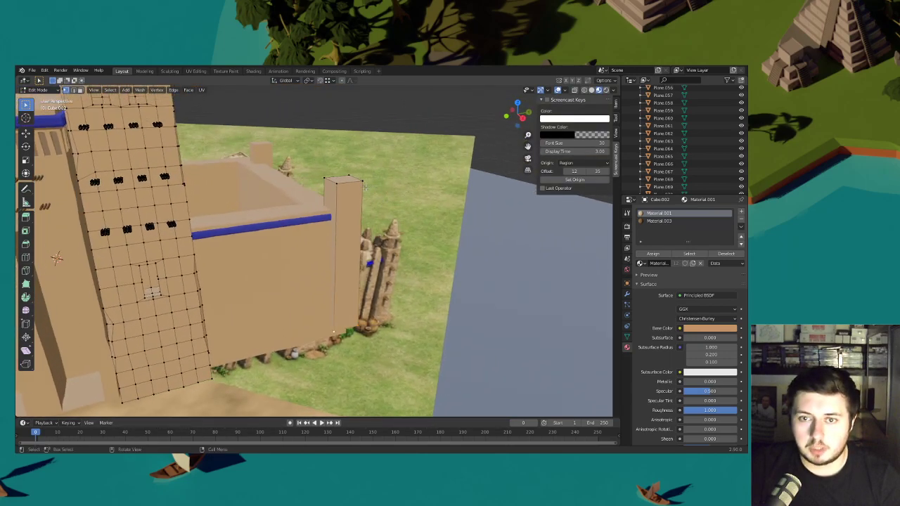
key("ctrl+b")
left_click(389, 179)
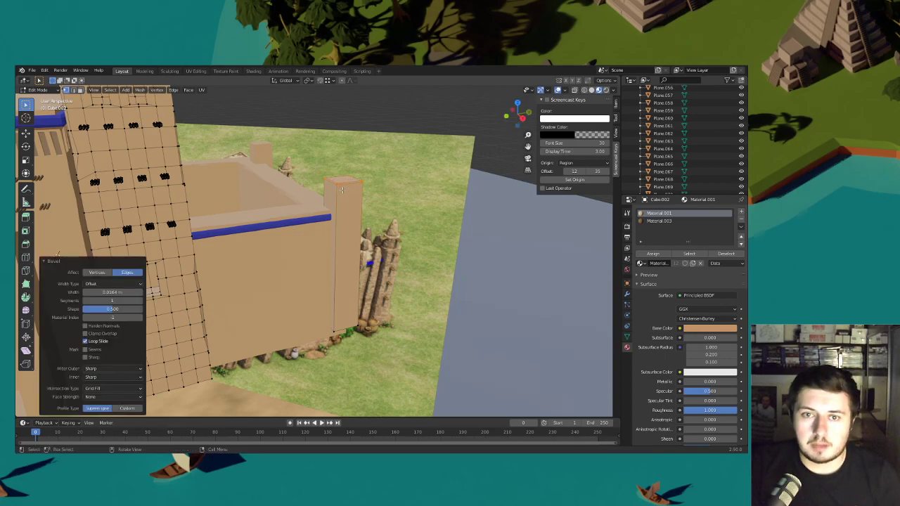
- Add four lengthwise loop cuts to the turret column in each of its two horizontal directions
key("ctrl+r")
scroll(352, 188, "up", 3)
left_click(352, 188)
right_click(352, 188)
middle_click_drag(353, 187, 361, 201)
key("ctrl+r")
scroll(379, 227, "up", 3)
left_click(380, 227)
right_click(379, 226)
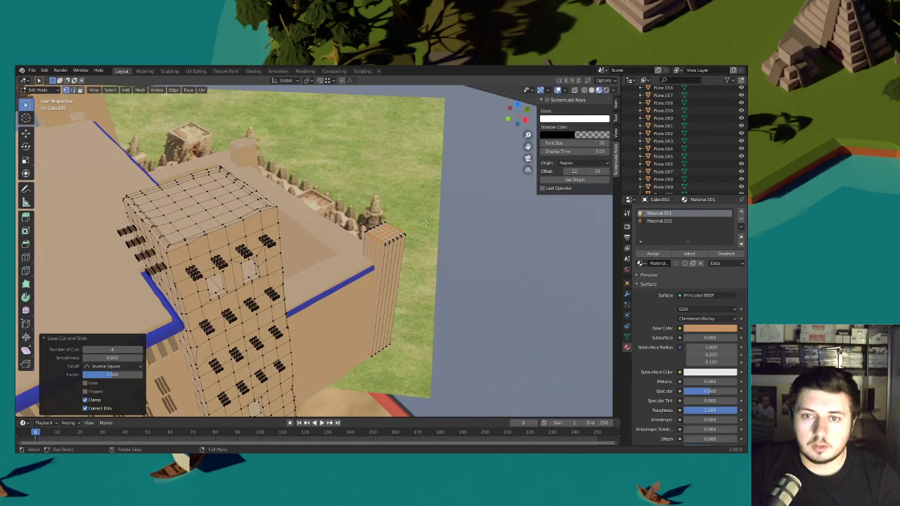
- In the camera view, add 11 horizontal loop cuts along the turret column's height
left_click(527, 159)
scroll(426, 225, "up", 4)
middle_click_drag(426, 225, 458, 239, "shift")
key("ctrl+r")
scroll(319, 220, "up", 9)
scroll(319, 219, "up", 1)
left_click(320, 219)
right_click(320, 219)
- Bevel a short section of the turret's front vertical edge just below its top
key("ctrl+r")
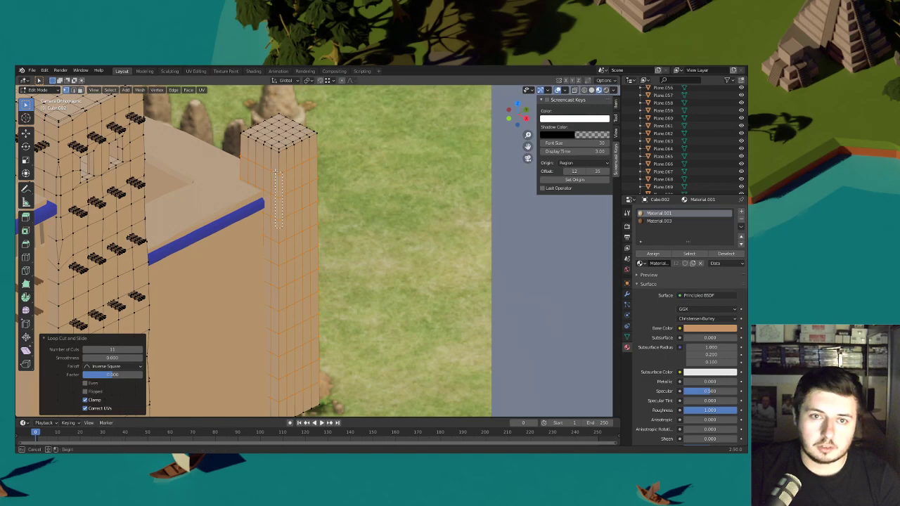
left_click_drag(276, 171, 275, 170)
key("ctrl+shift+b")
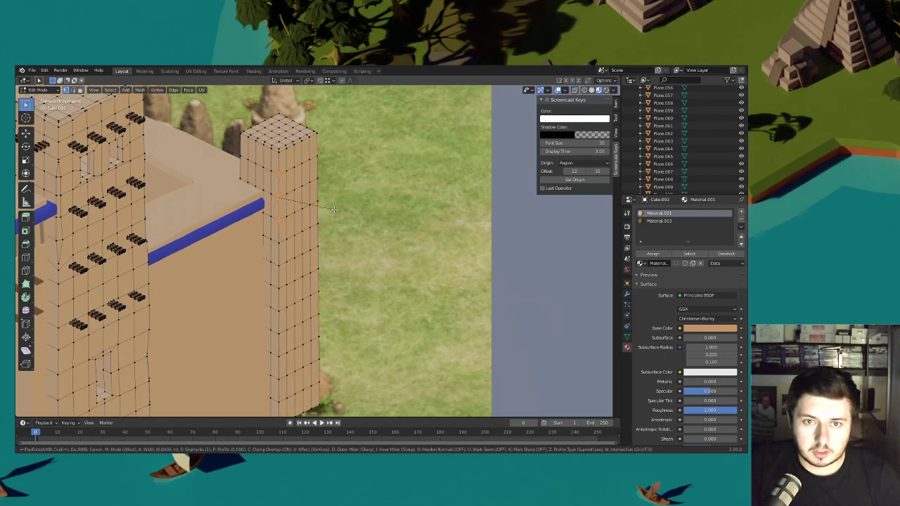
left_click(334, 209)
- Slide the lower end vertex of the upper front bevel and shift its vertices to make the chip uneven
left_click(280, 227)
key("g")
key("g")
left_click(283, 232)
key("g")
key("z")
left_click(278, 151)
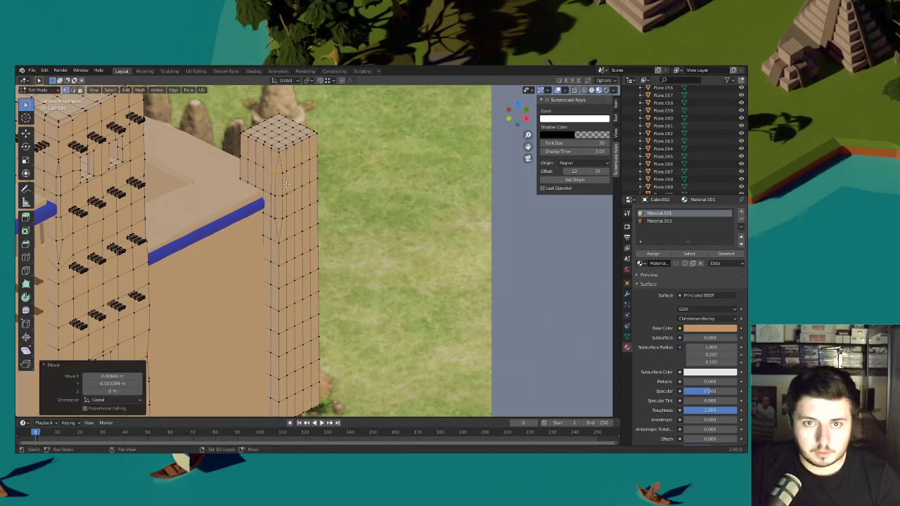
- Select a section of the turret's outer right vertical edge near the top and bevel it
left_click(322, 208)
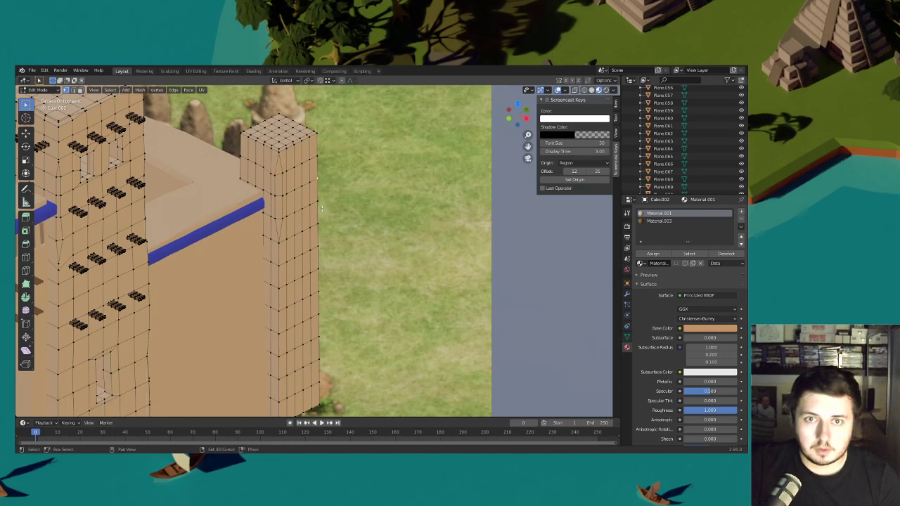
right_click(321, 218)
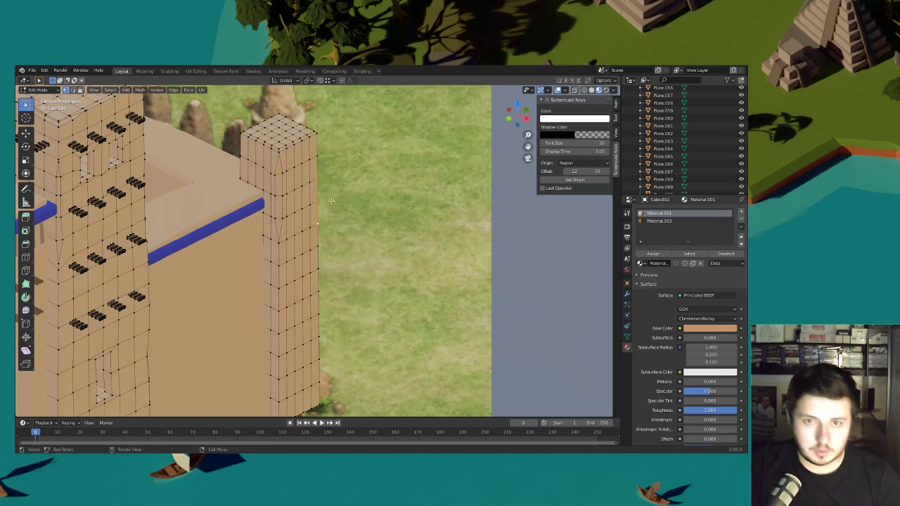
key("ctrl+b")
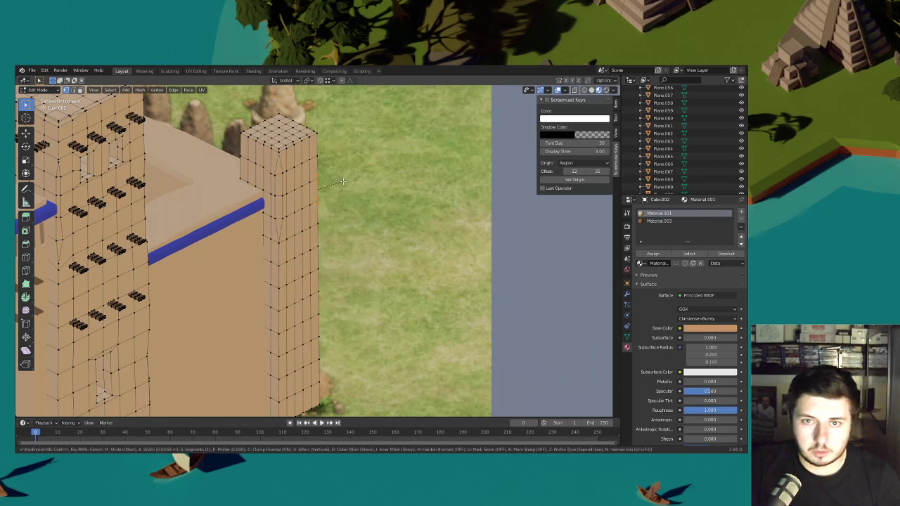
left_click(340, 182)
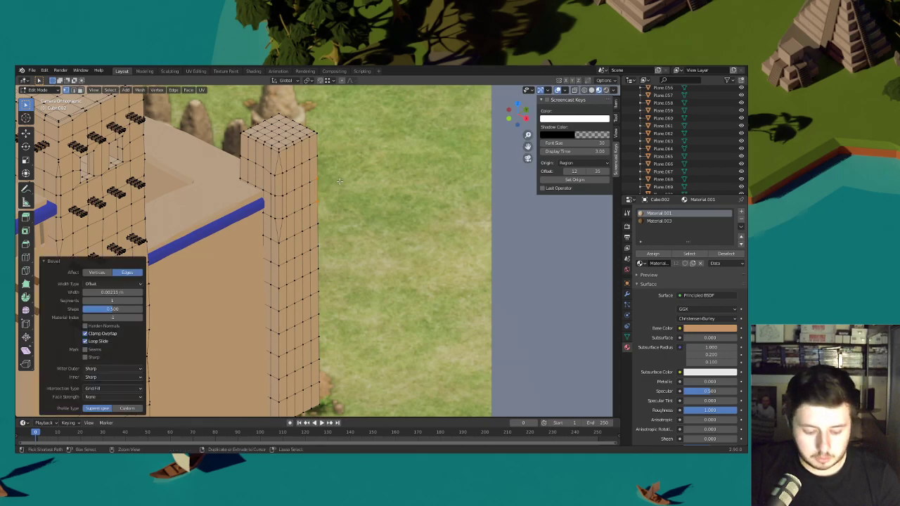
key("ctrl+z")
key("ctrl+b")
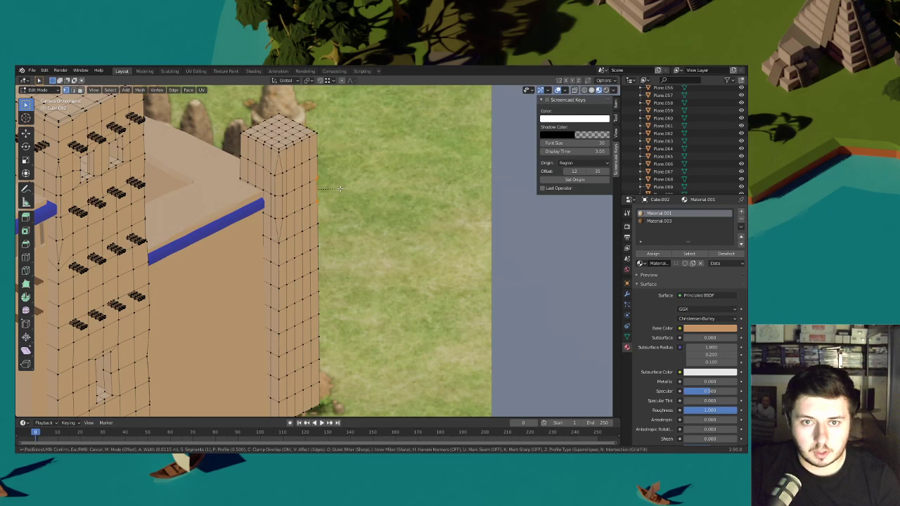
left_click(339, 189)
- Slide the lower and upper end vertices of the bevel on the turret's outer right edge
key("g")
key("g")
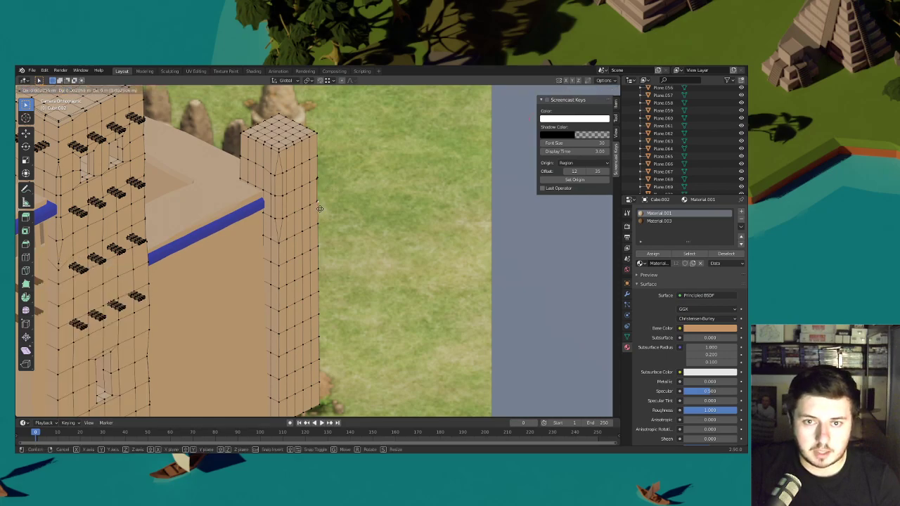
left_click(321, 227)
left_click(323, 177)
key("g")
key("g")
left_click(323, 176)
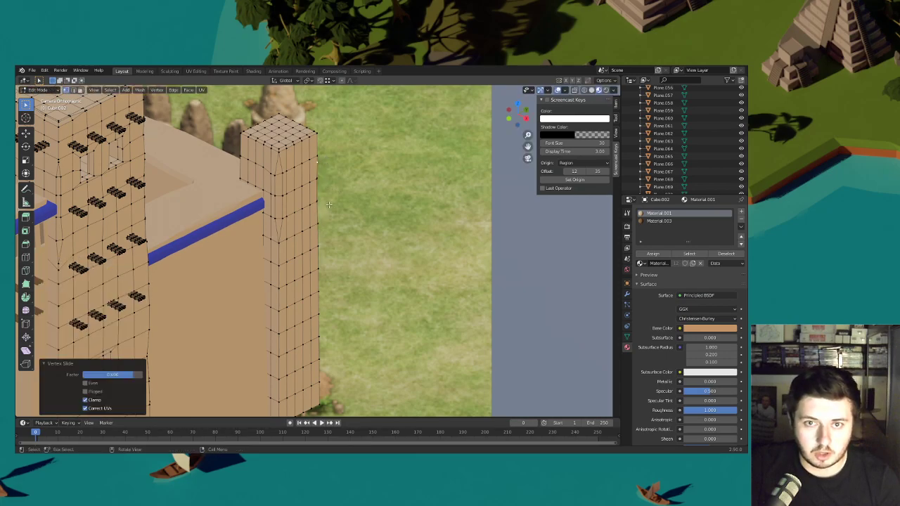
- Bevel a section of the turret's front vertical edge near its base
middle_click_drag(341, 238, 343, 181, "shift")
left_click_drag(281, 368, 275, 303)
key("ctrl+shift+b")
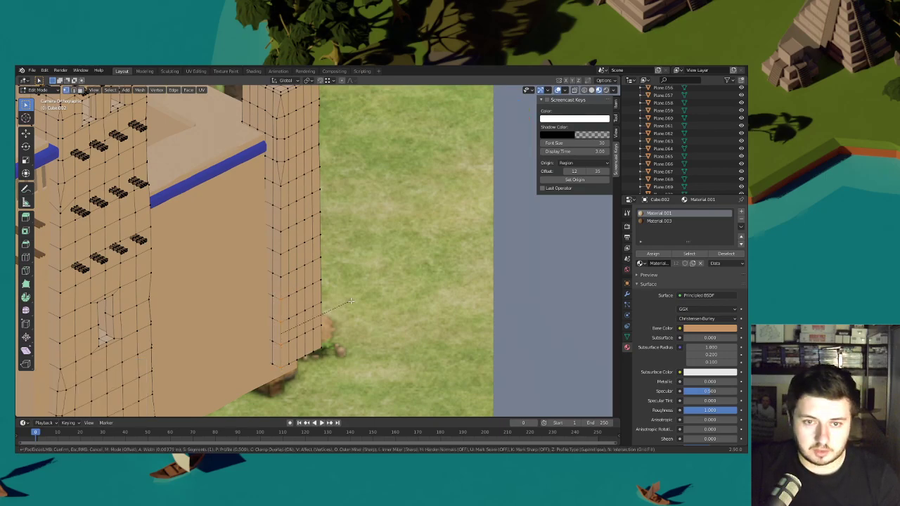
left_click(333, 302)
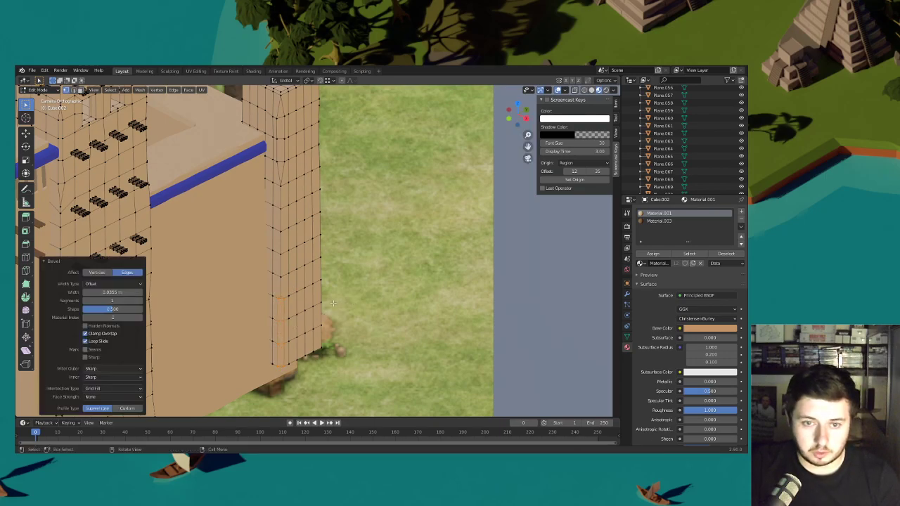
- Slide the top vertex of the lower front bevel and reposition the vertices around it to roughen the edge
left_click(283, 293)
key("g")
key("g")
left_click(284, 269)
key("g")
key("z")
left_click(274, 253)
key("g")
left_click(291, 266)
- Merge the vertices above the lower front bevel at their center and adjust the vertex just below
left_click(280, 269)
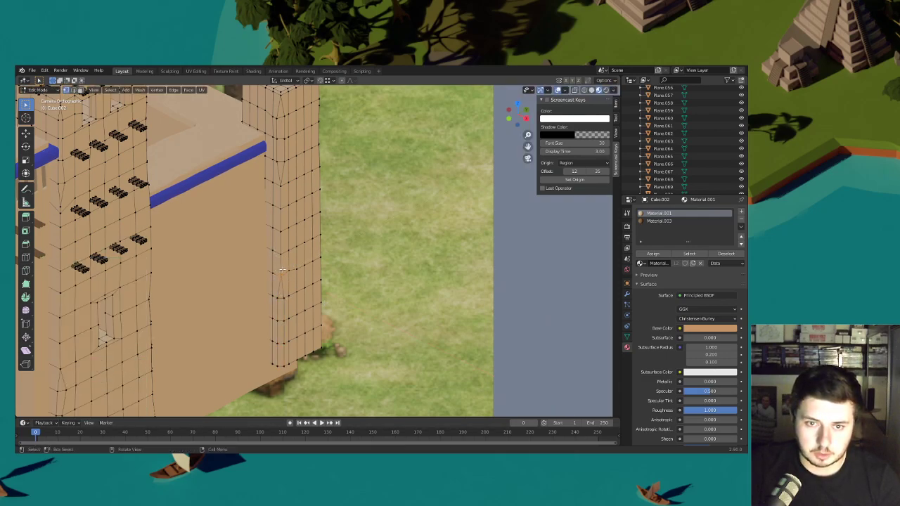
key("m")
left_click(285, 270)
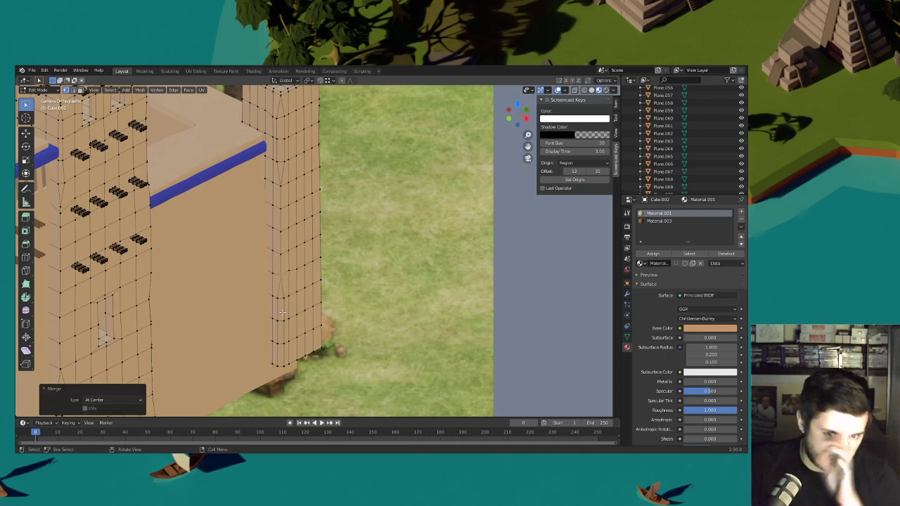
left_click(284, 295)
key("g")
left_click(284, 295)
- Move groups of vertices on the right side of the turret's lower half slightly to make its outline irregular
left_click_drag(299, 373, 346, 258)
key("g")
left_click(332, 336)
key("g")
left_click(346, 258)
middle_click_drag(347, 257, 346, 255)
key("g")
left_click(330, 263)
- Move the vertices at the turret's upper right corner slightly inward
scroll(337, 277, "down", 4)
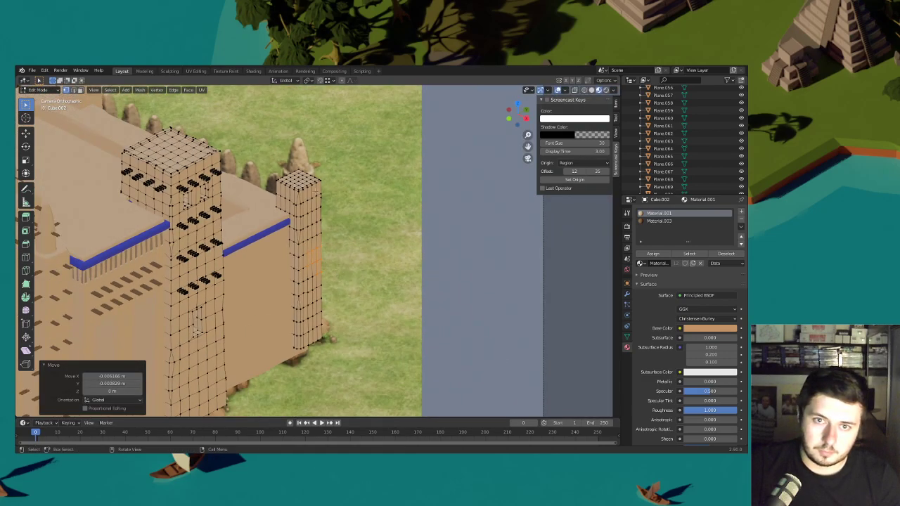
left_click(347, 276)
middle_click_drag(347, 276, 347, 327, "shift")
scroll(347, 295, "up", 8)
left_click_drag(313, 163, 369, 204)
key("g")
left_click(357, 209)
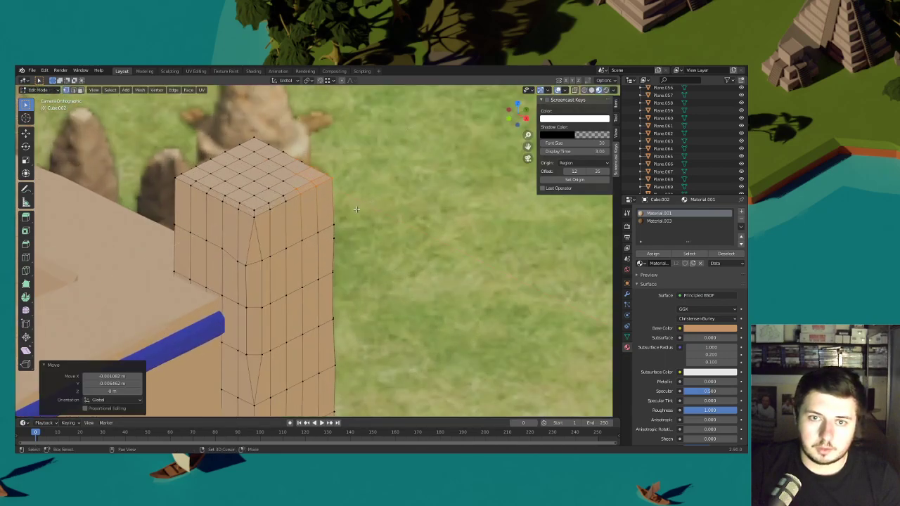
- Shift vertices along the left side of the turret's top slightly along Z to make the rim uneven
left_click(215, 164)
key("g")
key("z")
left_click(214, 162)
left_click_drag(228, 207, 198, 186)
key("g")
key("z")
left_click(198, 186)
- Move a wider selection of the turret's top vertices along Z to vary the roof surface
left_click_drag(323, 197, 204, 142)
key("g")
key("z")
left_click(289, 176)
key("g")
key("z")
left_click(203, 140)
- Shift the vertices on the turret's left side above the wall horizontally with Z locked
left_click_drag(166, 265, 232, 300)
key("g")
key("shift+z")
left_click(246, 256)
- Bevel the turret's left vertical edge below the top and slide its end vertex
left_click(172, 225)
key("ctrl+b")
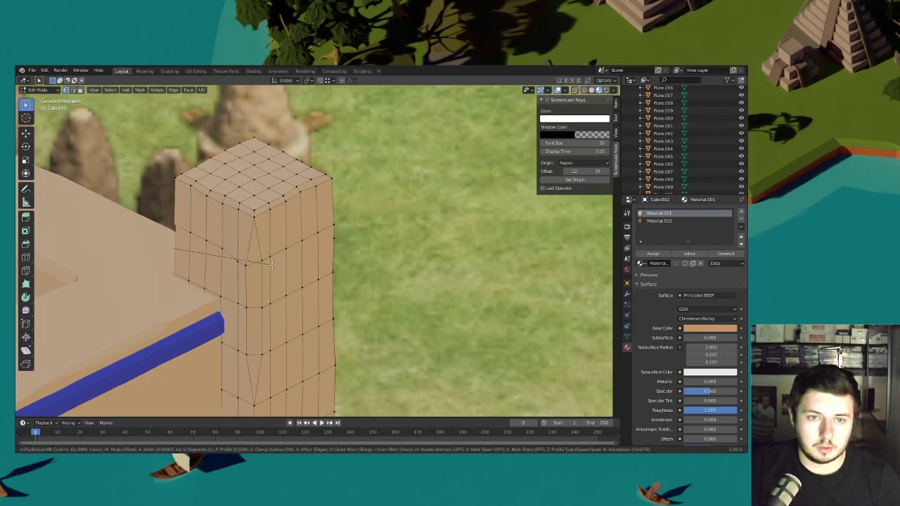
left_click(272, 265)
key("g")
key("g")
left_click(273, 261)
- Examine the weathered turret against the rest of the castle in solid shading, with overlays hidden and shown again
scroll(316, 246, "down", 4)
left_click(338, 220)
left_click(558, 91)
scroll(514, 177, "down", 4)
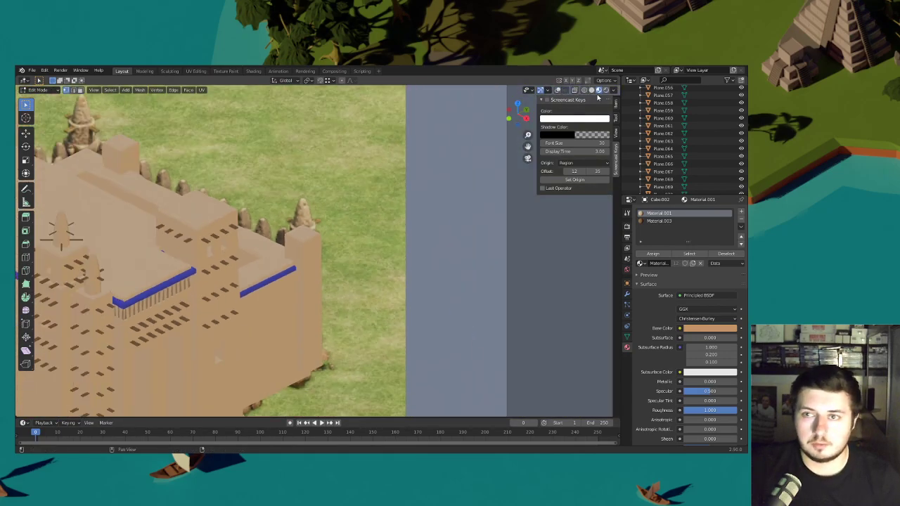
left_click(591, 90)
scroll(478, 190, "down", 1)
middle_click_drag(403, 220, 450, 171, "shift")
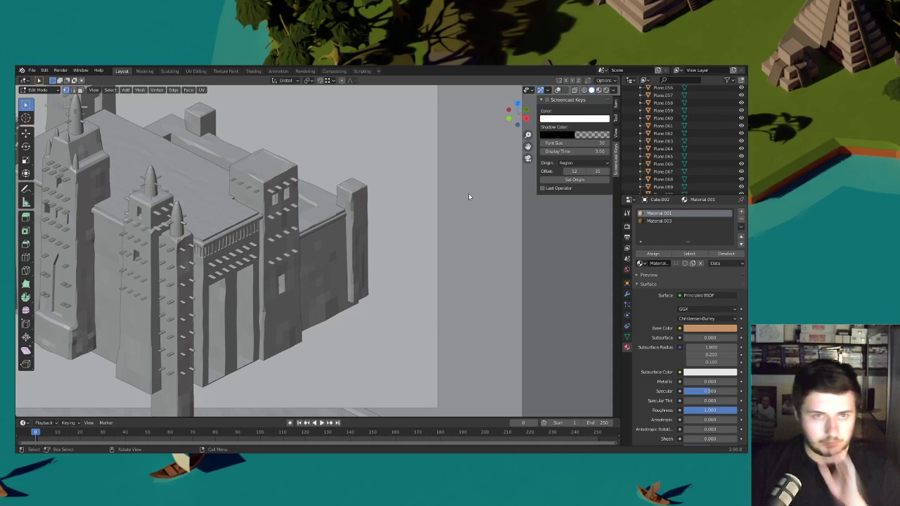
key("shift+alt+z")
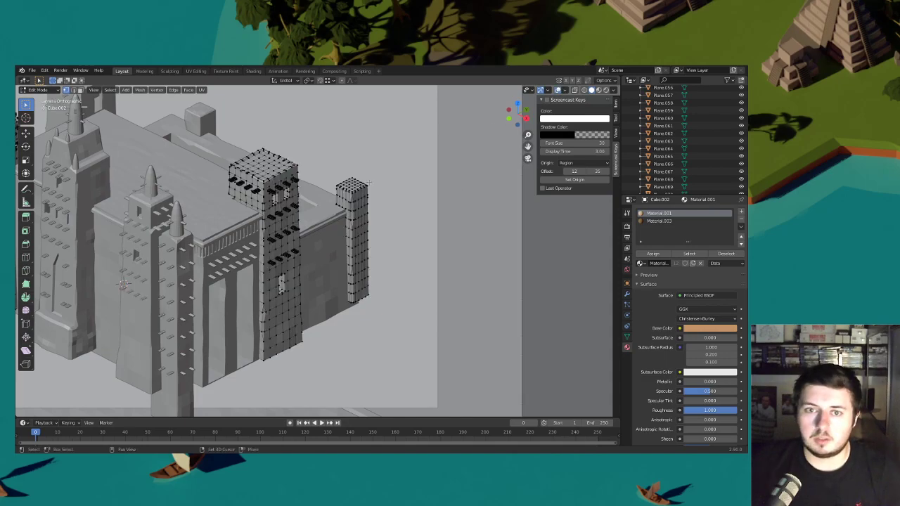
middle_click_drag(366, 182, 407, 211, "shift")
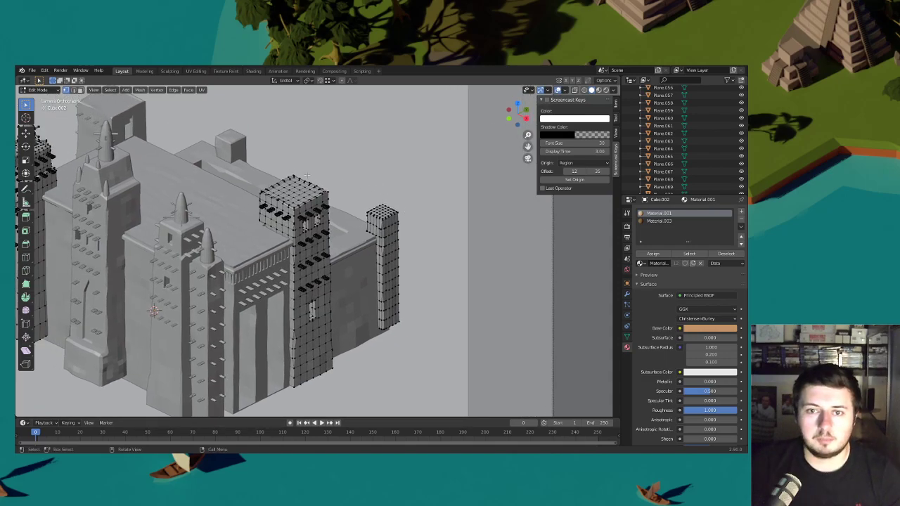
middle_click_drag(385, 215, 386, 179, "shift")
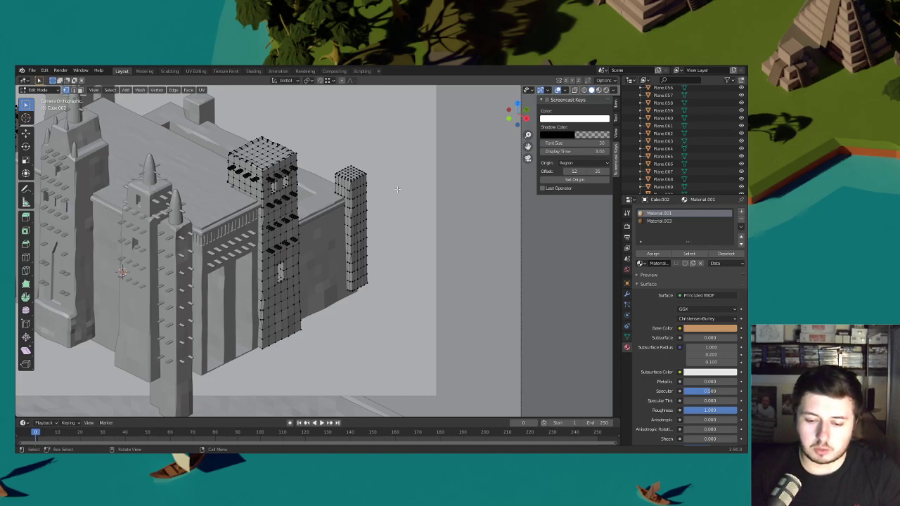
- Separate the linked turret column into its own object and switch to Object Mode with it selected
middle_click_drag(324, 186, 354, 228, "shift")
left_click(56, 91)
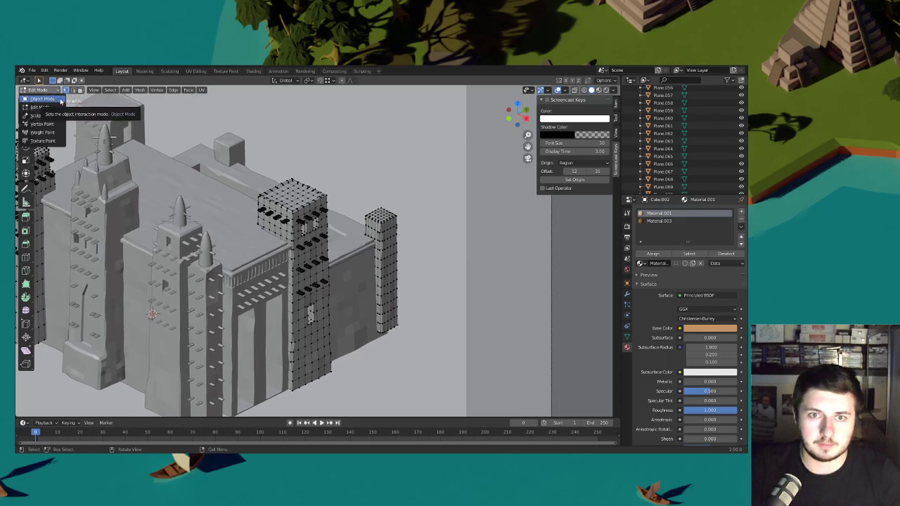
key("l")
key("p")
left_click(381, 227)
key("Tab")
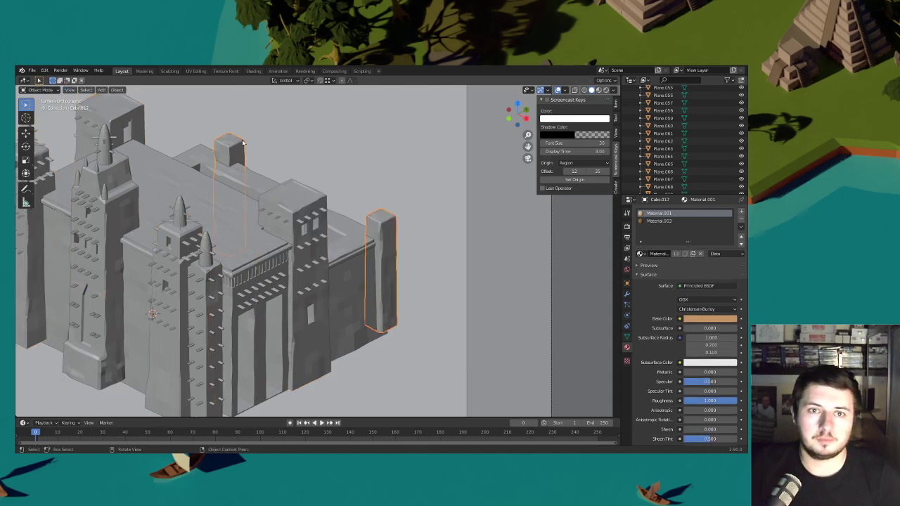
key("g")
key("z")
right_click(329, 164)
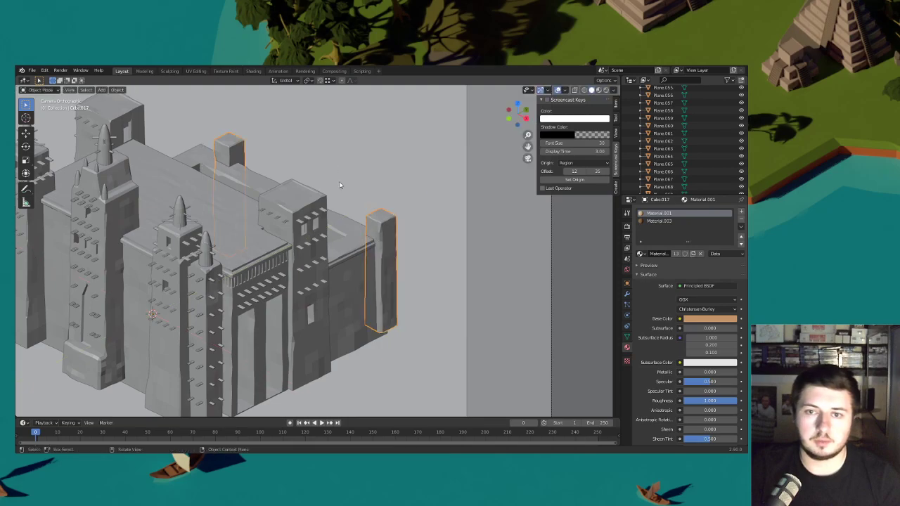
left_click(40, 90)
left_click(40, 107)
left_click(40, 89)
left_click(40, 83)
- Shift the separated turret column along the X axis in several small moves against the rear wall
key("g")
key("z")
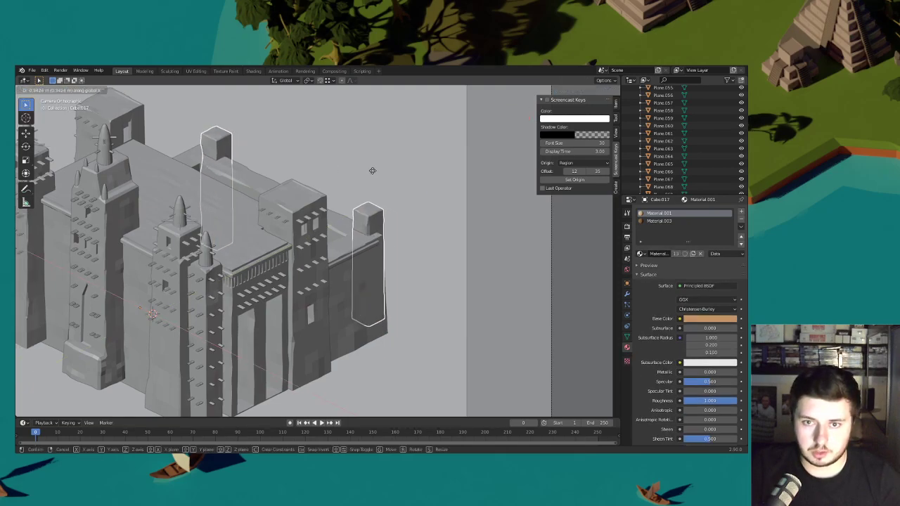
left_click(372, 172)
middle_click_drag(373, 172, 343, 194)
scroll(293, 205, "up", 5)
key("g")
key("x")
left_click(322, 217)
key("g")
key("x")
left_click(337, 196)
key("g")
key("x")
left_click(345, 194)
- In Edit Mode, move the linked turret column mesh about 0.37 m along X onto the wall's outer corner
left_click(33, 90)
left_click(36, 108)
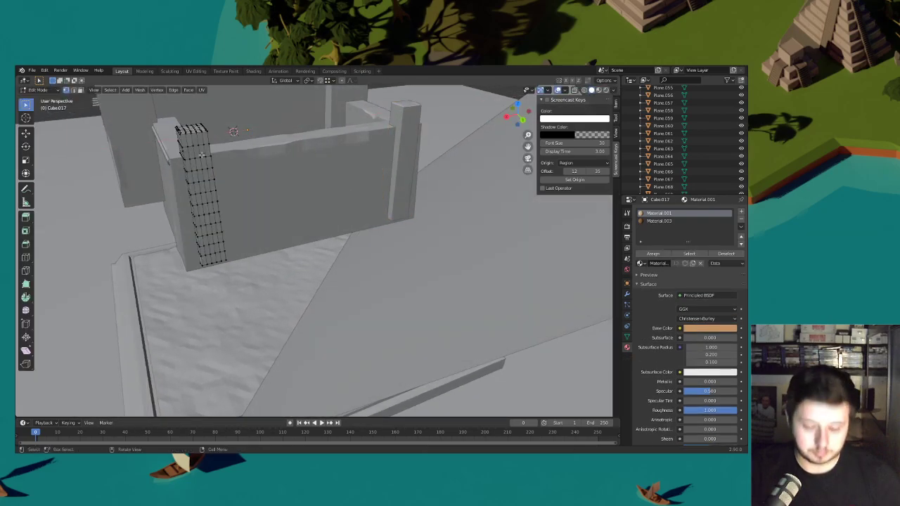
key("l")
key("g")
key("x")
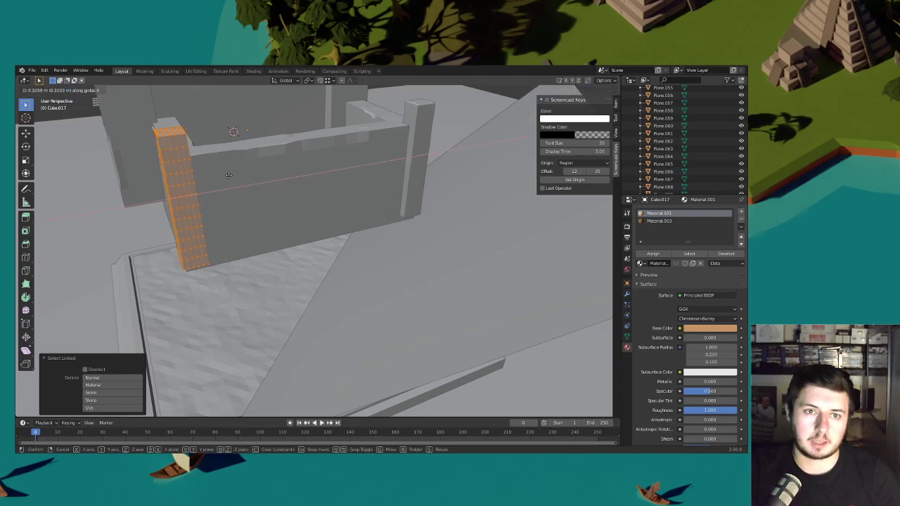
left_click(230, 175)
- Nudge the turret column mesh about 0.027 m along X from the camera view
left_click(527, 159)
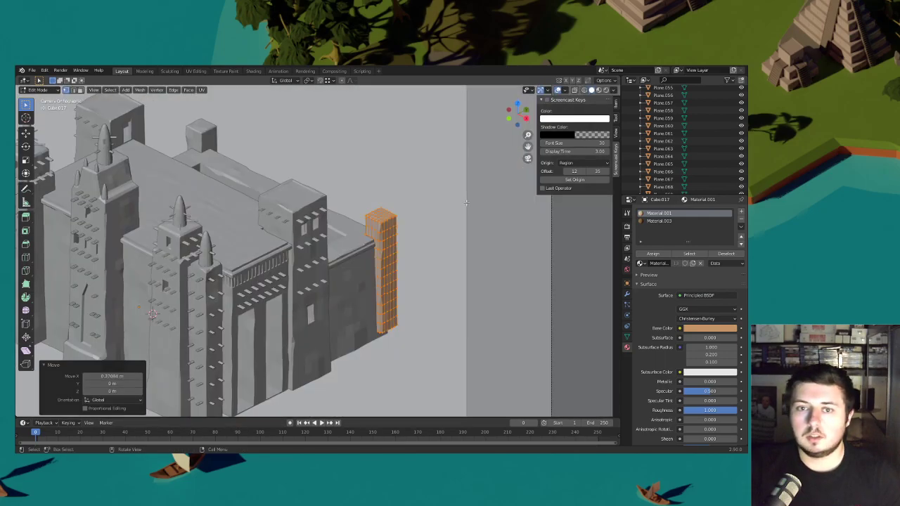
scroll(467, 202, "up", 1)
key("g")
key("x")
left_click(470, 206)
middle_click_drag(469, 206, 524, 164)
left_click(527, 159)
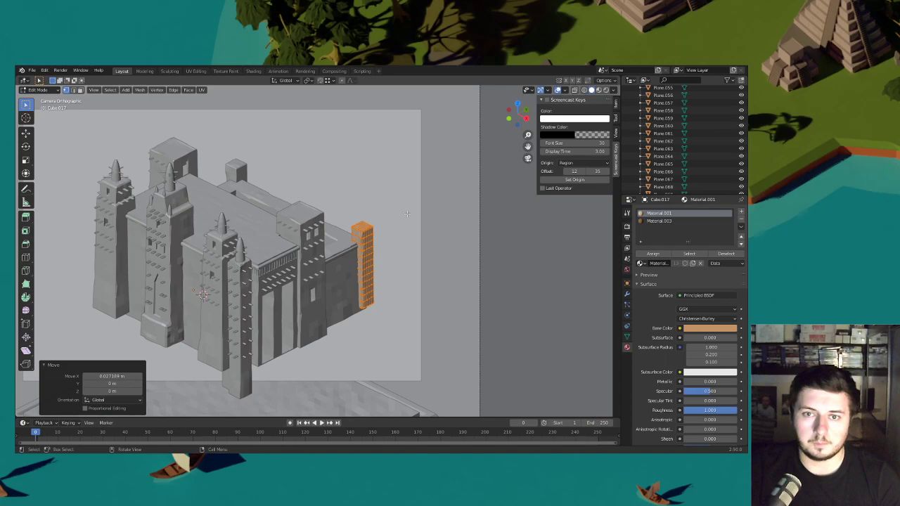
- Display the castle in Material Preview shading and return to Object Mode
left_click(598, 91)
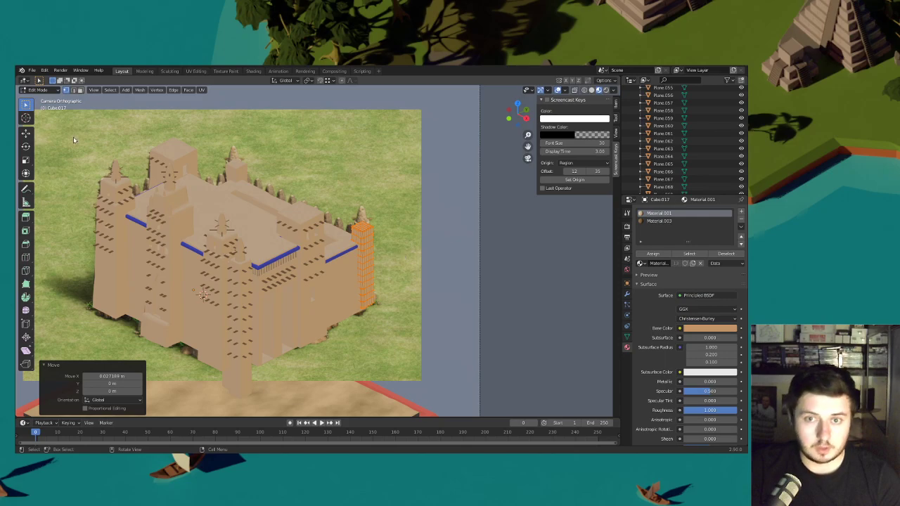
left_click(42, 90)
left_click(41, 98)
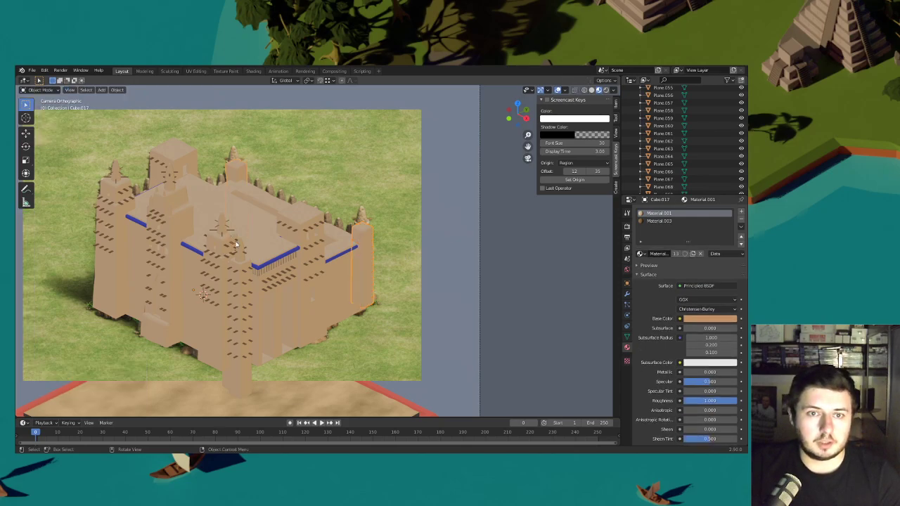
- Separate the wooden beams around the frontmost tower's spire into their own object and return to Object Mode
left_click(241, 250)
middle_click_drag(244, 251, 281, 237, "shift")
scroll(282, 237, "up", 7)
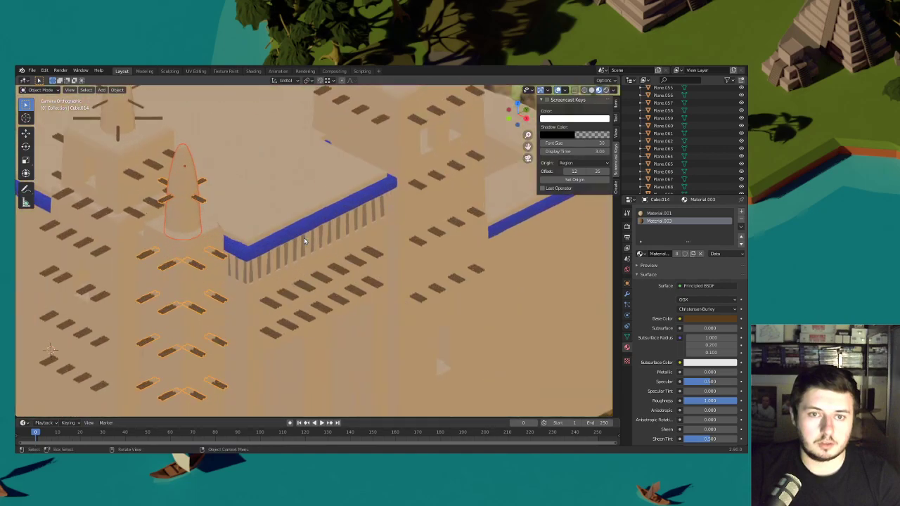
middle_click_drag(236, 199, 291, 214, "shift")
left_click(258, 217)
left_click(252, 215)
left_click(43, 90)
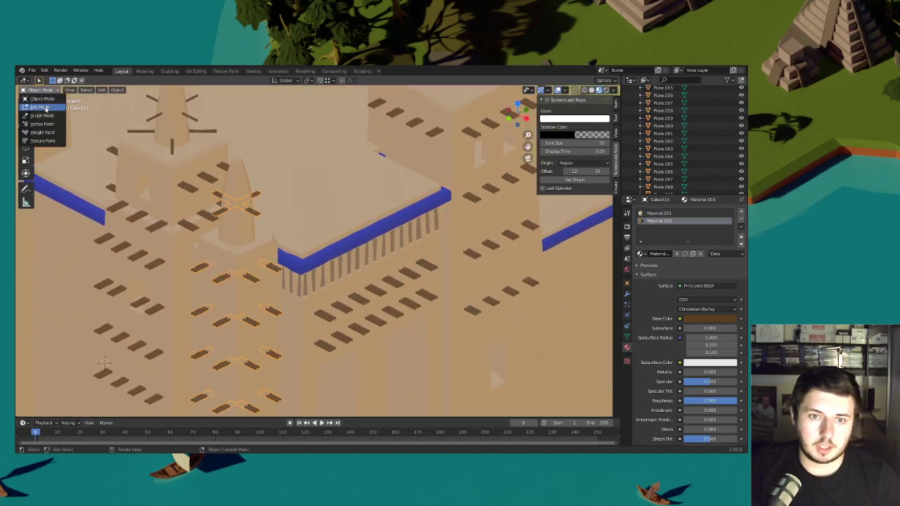
left_click(46, 109)
key("l")
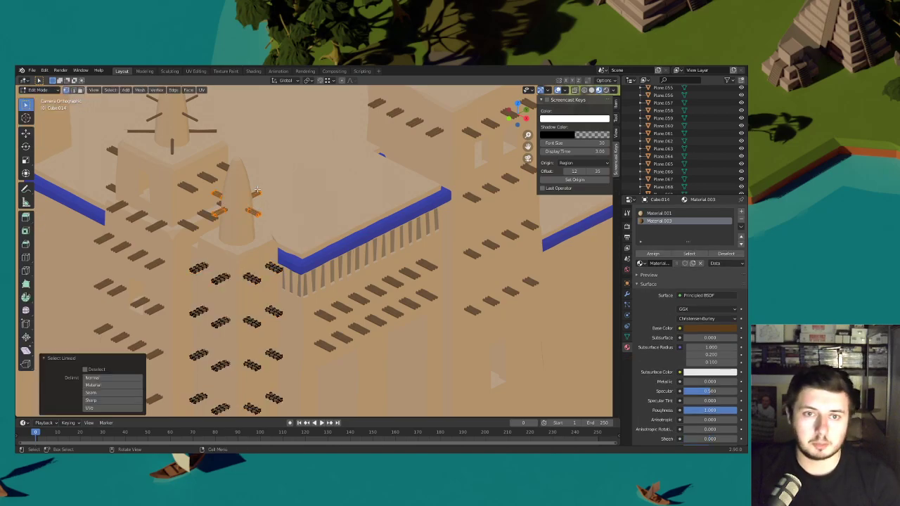
key("p")
left_click(257, 190)
left_click(42, 90)
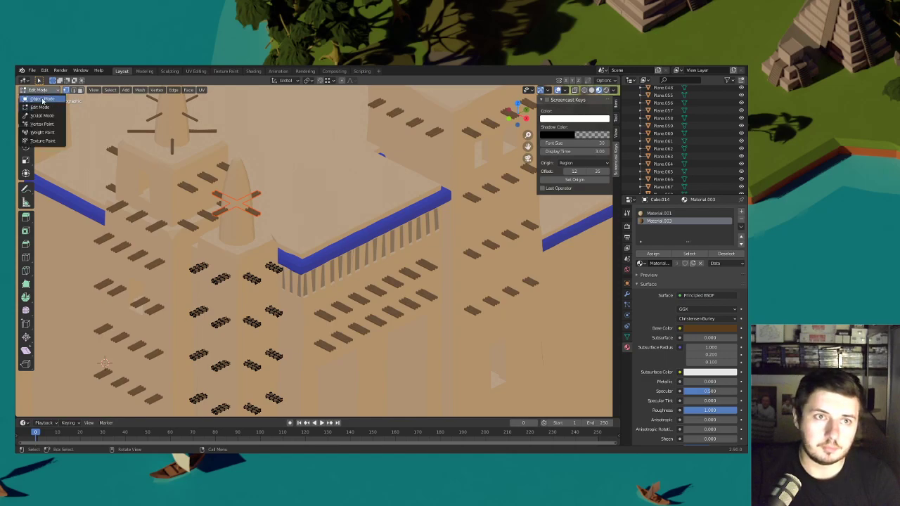
left_click(44, 98)
- Join the separated beams with the frontmost tower's spire
left_click(238, 211)
left_click(246, 214)
key("ctrl+j")
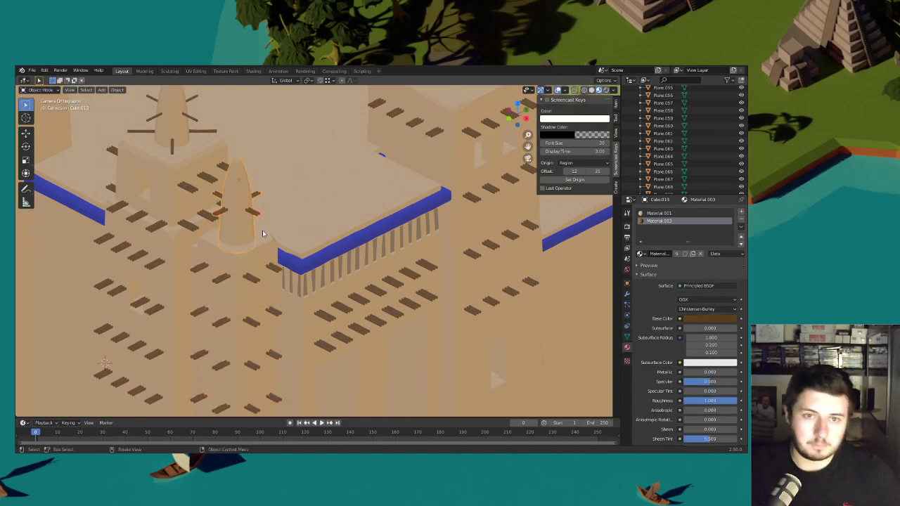
- Duplicate the spire with its beams, place the copy near the rear corner turret and join it to the turret column
scroll(263, 233, "down", 7)
key("shift+d")
left_click(397, 212)
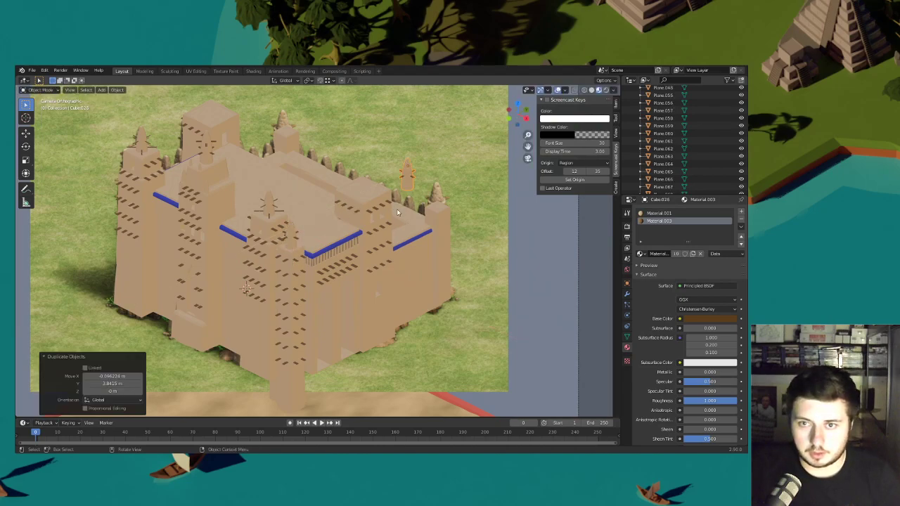
left_click(441, 214)
- In Edit Mode, select the linked spire copy in wireframe and move it horizontally with Z locked toward the rear turret
key("Tab")
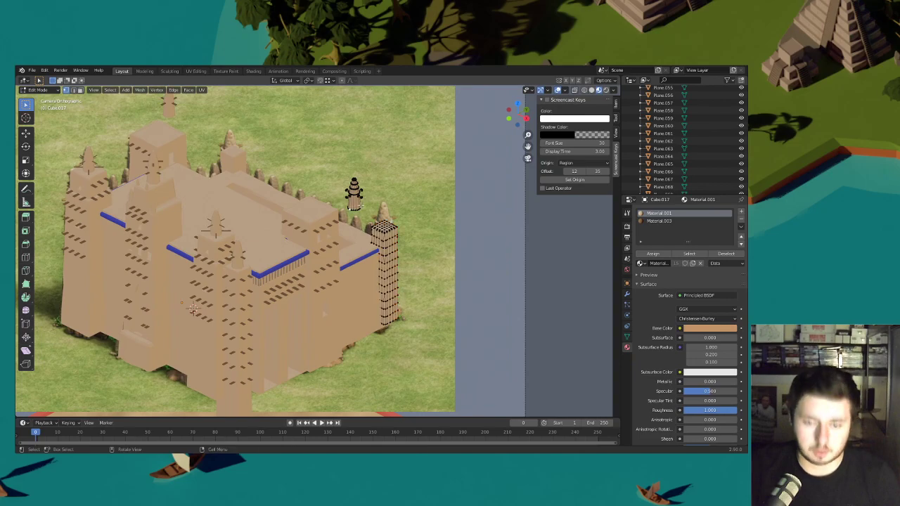
left_click(584, 90)
key("l")
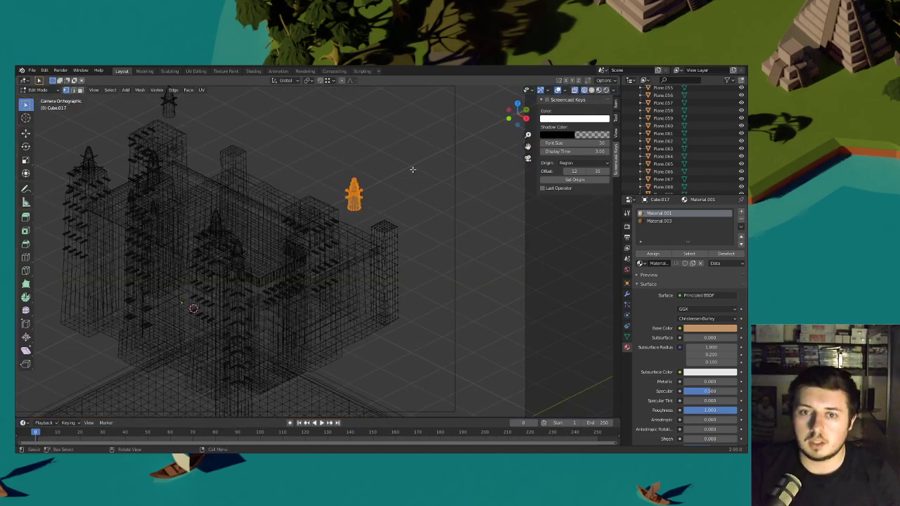
middle_click_drag(400, 169, 350, 201, "shift")
key("g")
key("shift+z")
left_click(419, 174)
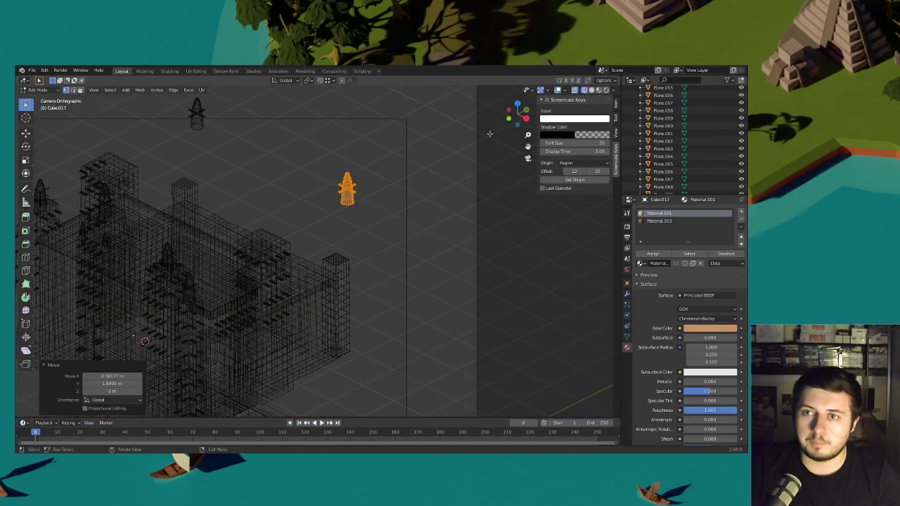
- Centre the spire copy over the rear turret column in the top view, moving it with Z locked
left_click(591, 90)
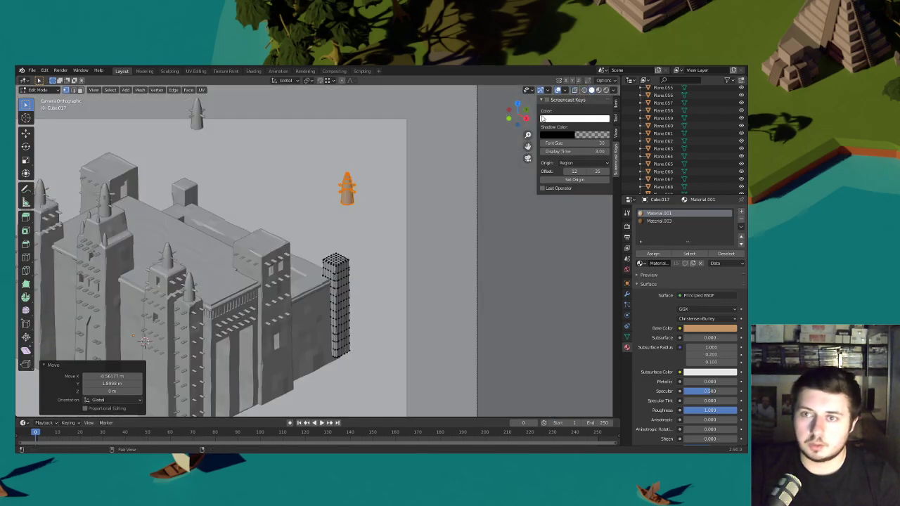
left_click(517, 104)
scroll(432, 197, "up", 4)
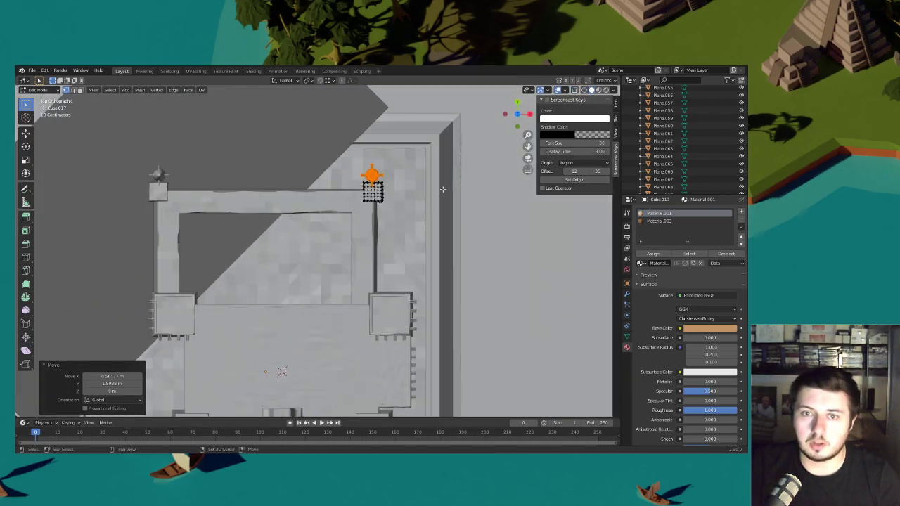
scroll(432, 197, "up", 2)
key("g")
key("shift+z")
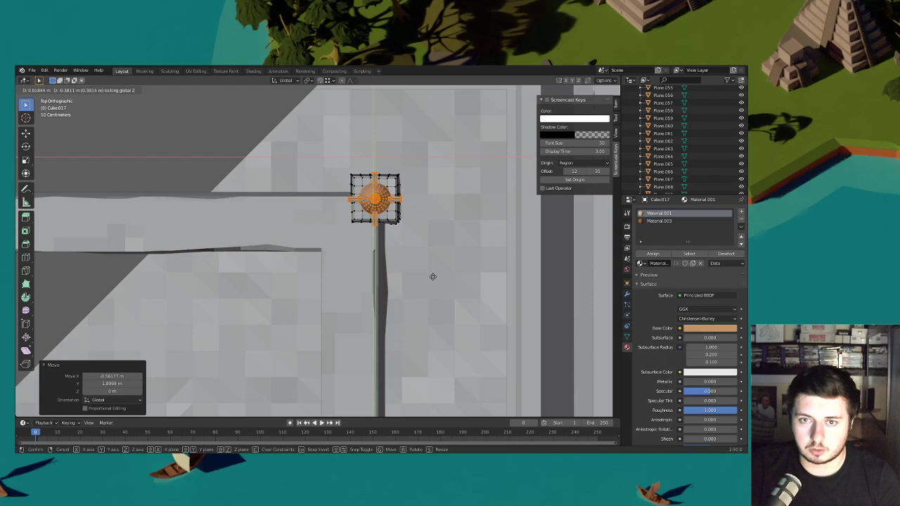
left_click(433, 277)
- Lower the spire copy about 1.3 m along Z onto the top of the rear turret in Material Preview
left_click(598, 90)
left_click(528, 158)
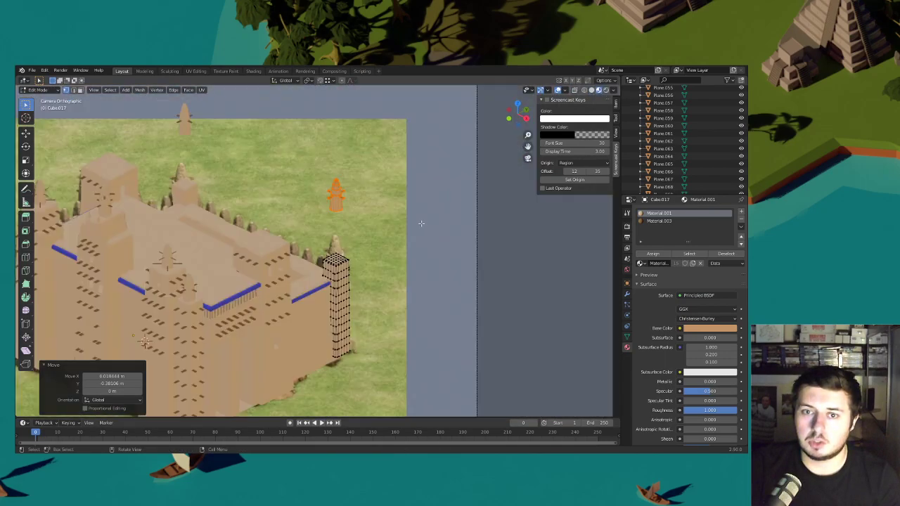
scroll(420, 223, "up", 2)
key("g")
key("z")
left_click(414, 283)
scroll(388, 222, "up", 2)
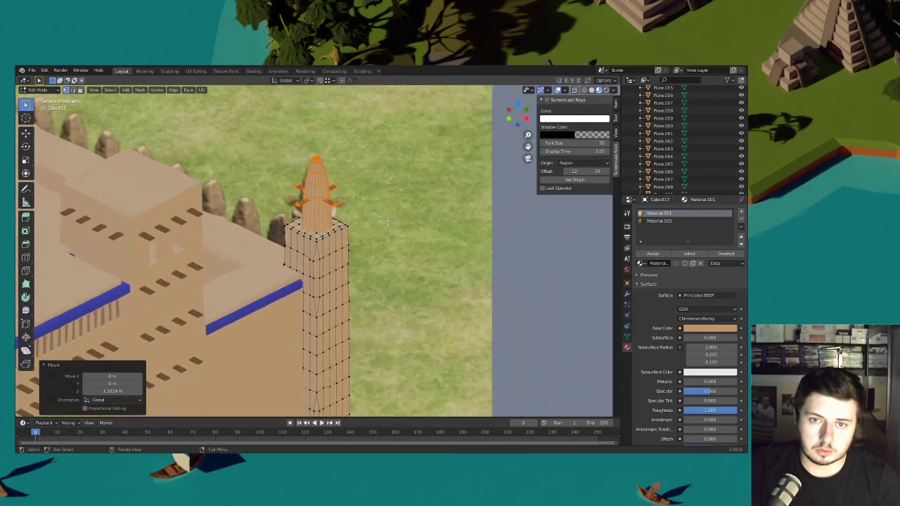
- Examine how the spire sits on the rear turret from several angles and return to Object Mode
scroll(387, 222, "up", 1)
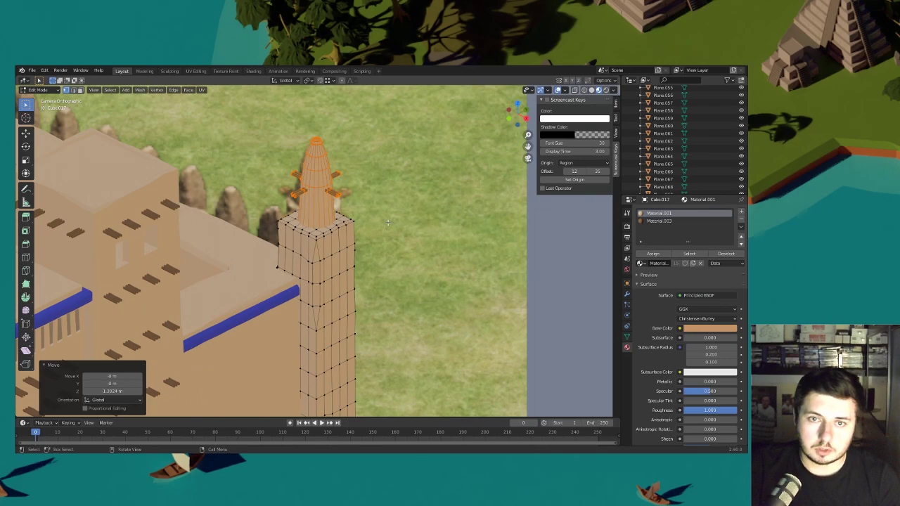
middle_click_drag(387, 222, 351, 229)
scroll(387, 222, "up", 5)
middle_click_drag(436, 204, 399, 247, "shift")
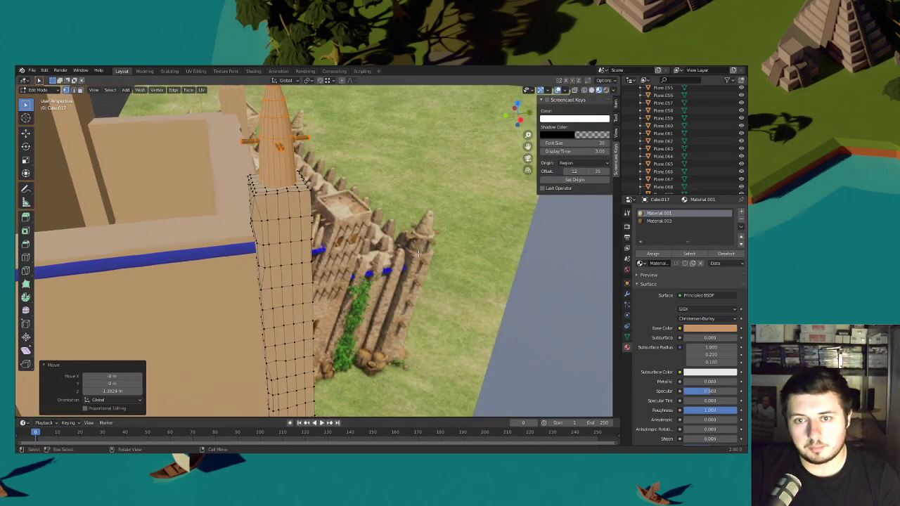
middle_click_drag(334, 232, 487, 164)
key("KP_0")
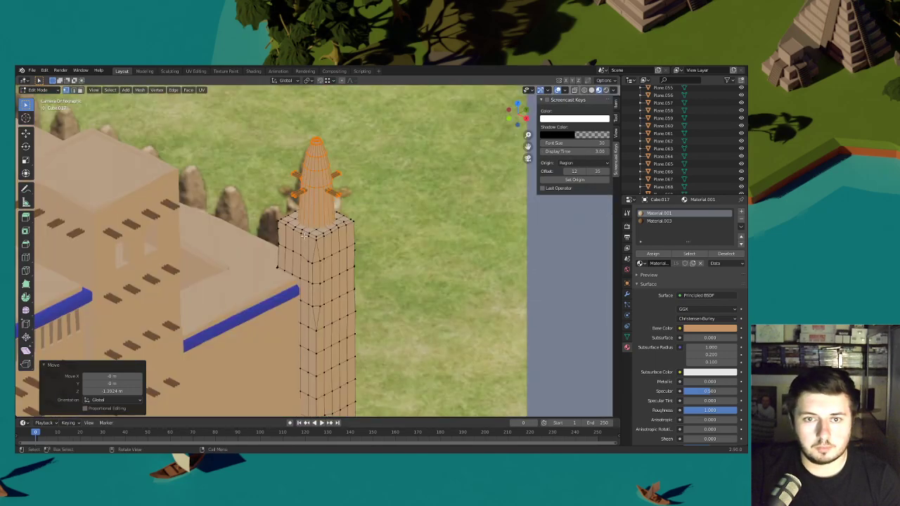
scroll(289, 248, "down", 3)
middle_click_drag(326, 242, 387, 191, "shift")
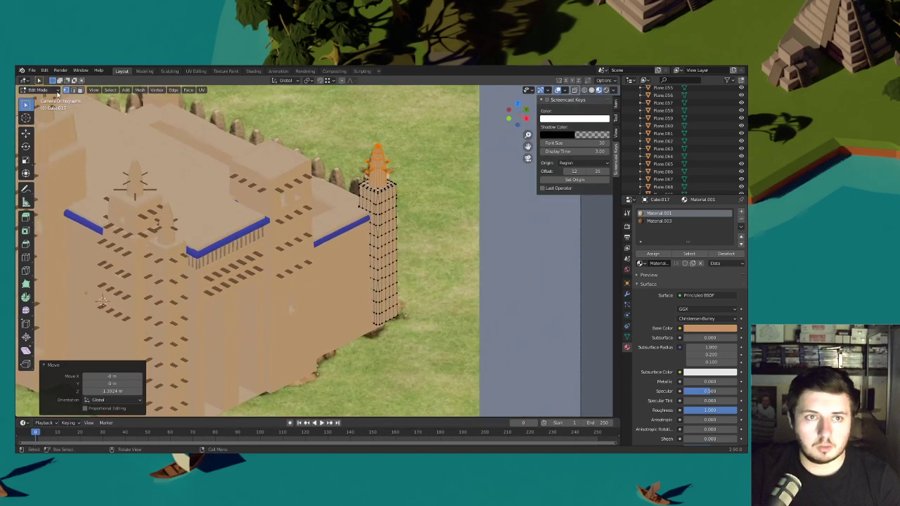
left_click(49, 90)
left_click(42, 99)
left_click(349, 206, "shift")
key("g")
key("z")
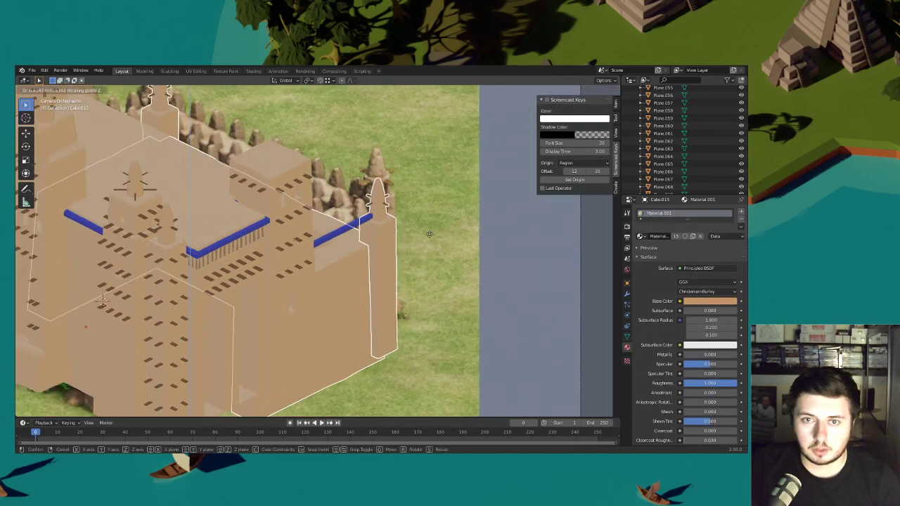
- Select the rear wall object on its own and nudge it vertically along Z
left_click(355, 232)
left_click(352, 221)
left_click(350, 215)
left_click(351, 215)
left_click(352, 215)
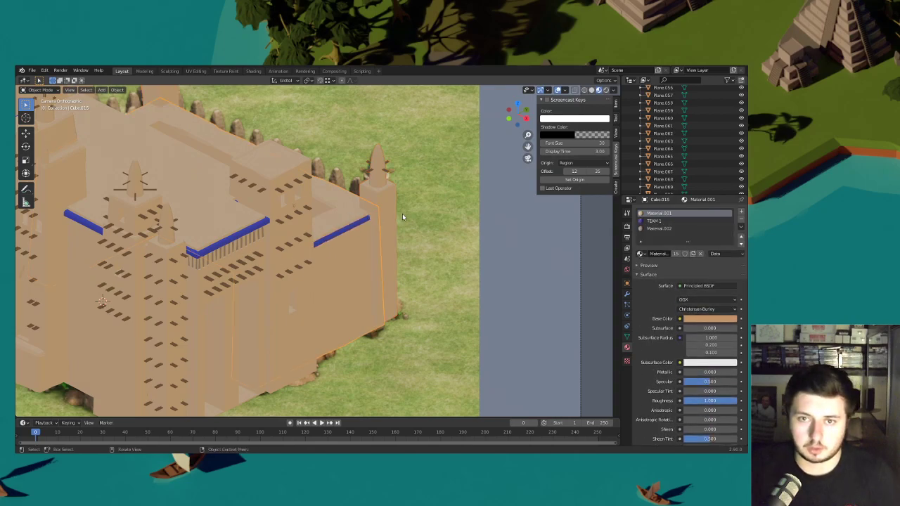
key("g")
key("z")
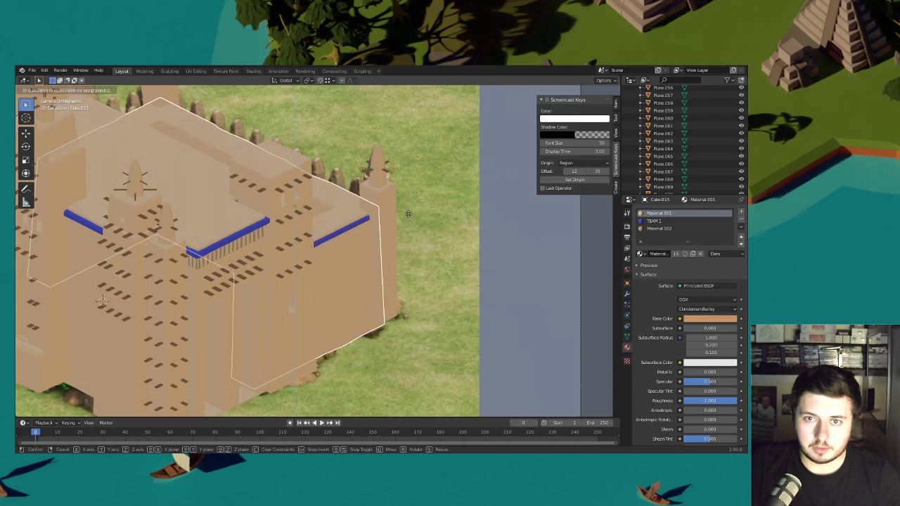
left_click(408, 216)
- Adjust the height of the rear turret with its spire in small moves along Z to fit the reference image
left_click(380, 197)
key("g")
key("z")
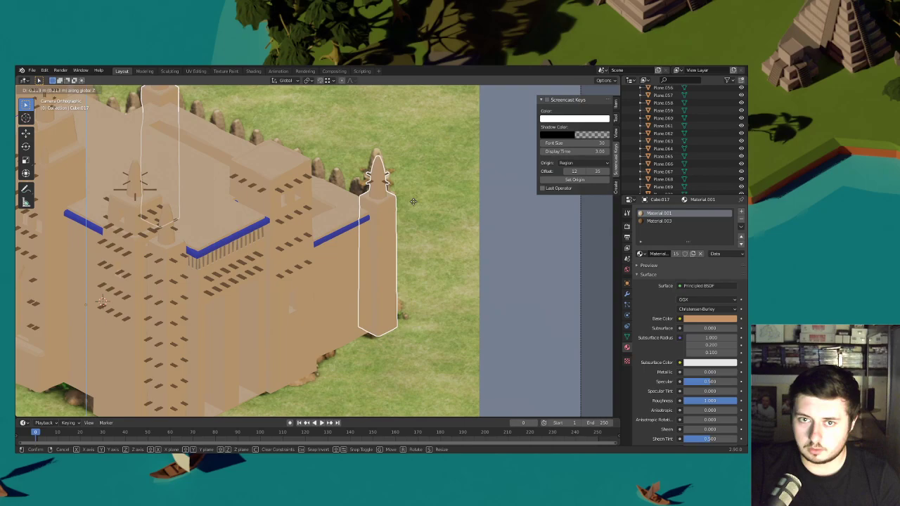
left_click(414, 199)
middle_click_drag(415, 215, 327, 248, "shift")
left_click(376, 229)
key("g")
key("z")
left_click(391, 229)
left_click(363, 252)
key("g")
key("z")
left_click(366, 248)
- In Edit Mode on the rear turret, extrude the ring of faces around the spire's lower part outward along their normals
scroll(351, 246, "up", 12)
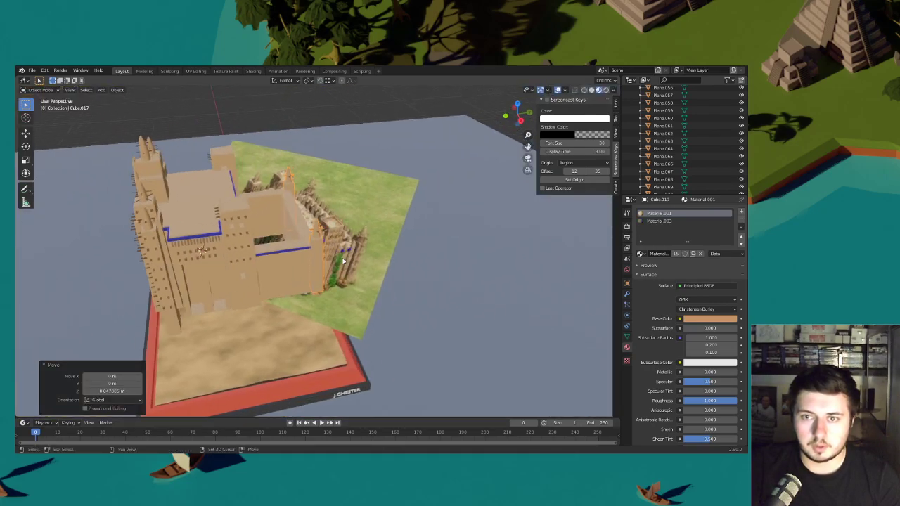
left_click(336, 180)
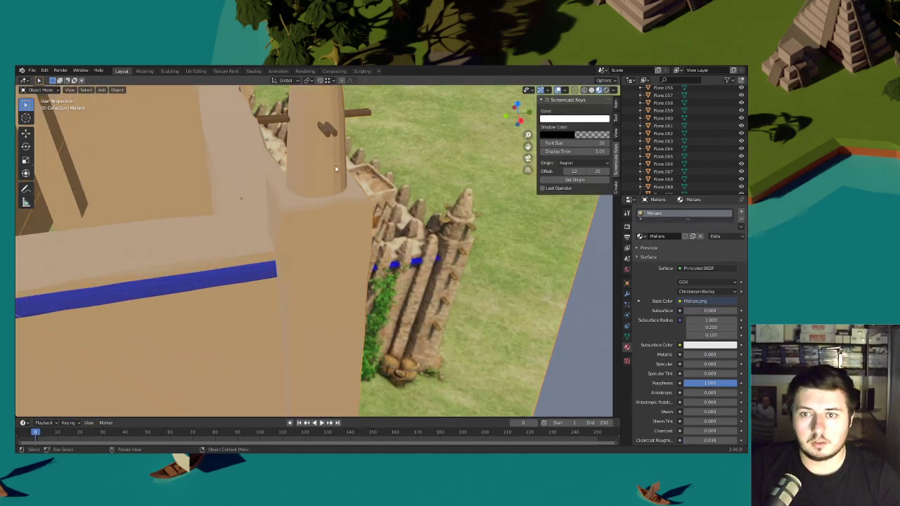
left_click(336, 166)
scroll(336, 166, "down", 3)
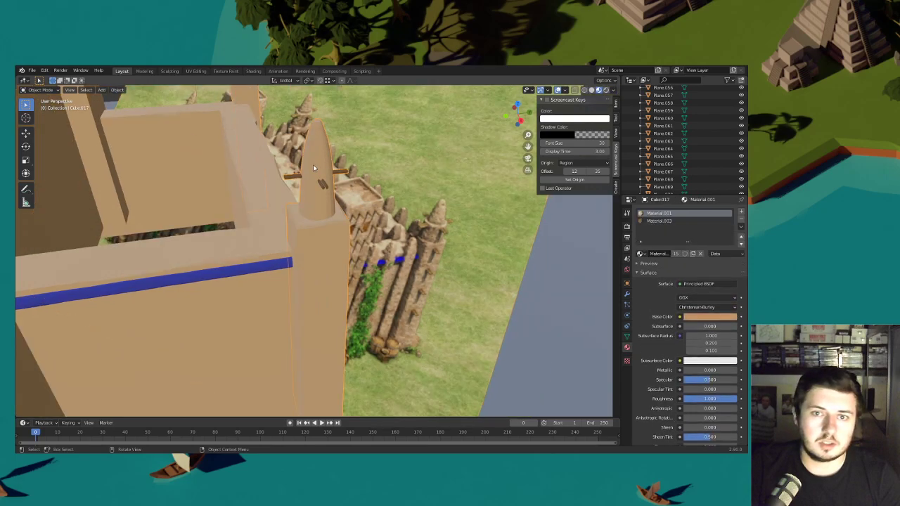
left_click(40, 90)
left_click(42, 107)
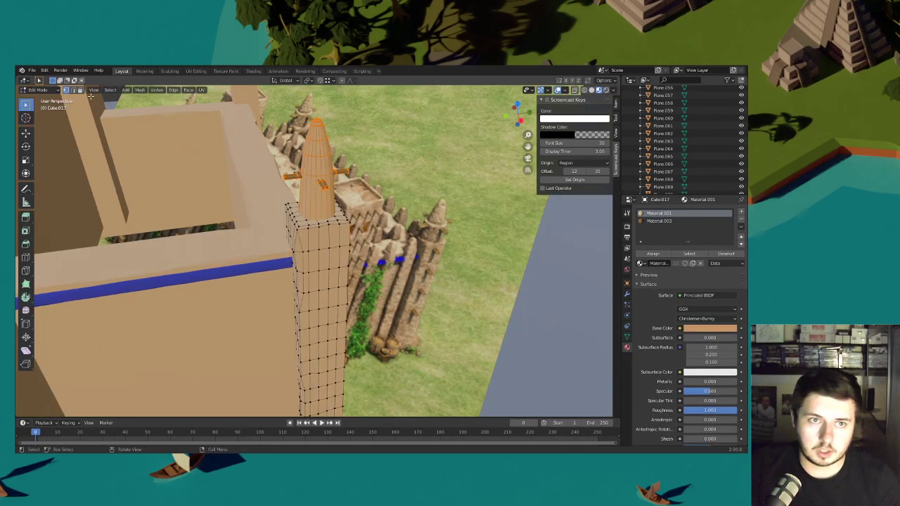
left_click(324, 185, "alt")
right_click(324, 187)
left_click(324, 189)
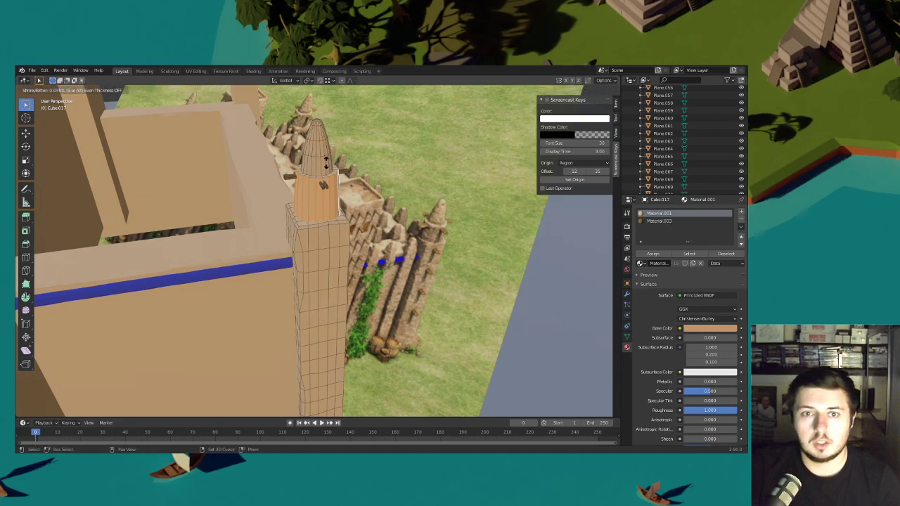
left_click(326, 160)
- Bevel the upper edge loop of the spire's thickened lower ring by about 0.014 m and leave Edit Mode
left_click(73, 90)
left_click(310, 177, "alt")
key("ctrl+b")
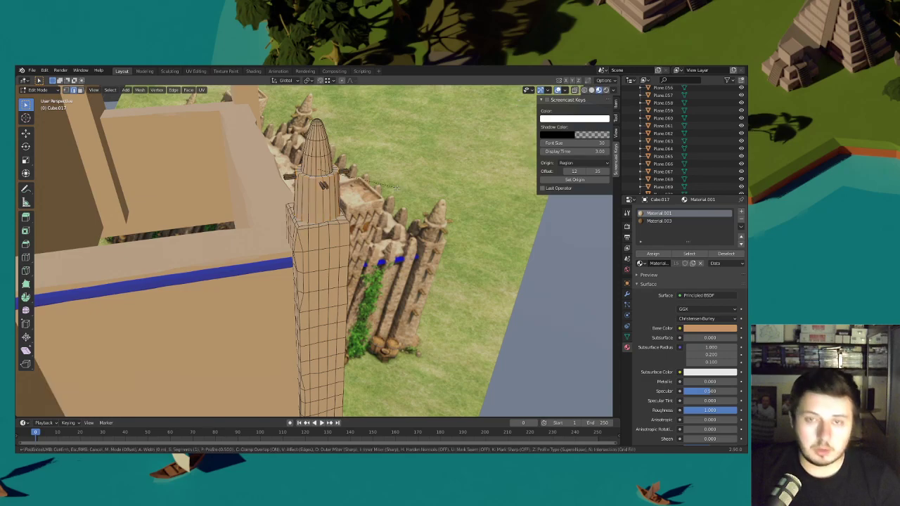
left_click(400, 188)
left_click(38, 90)
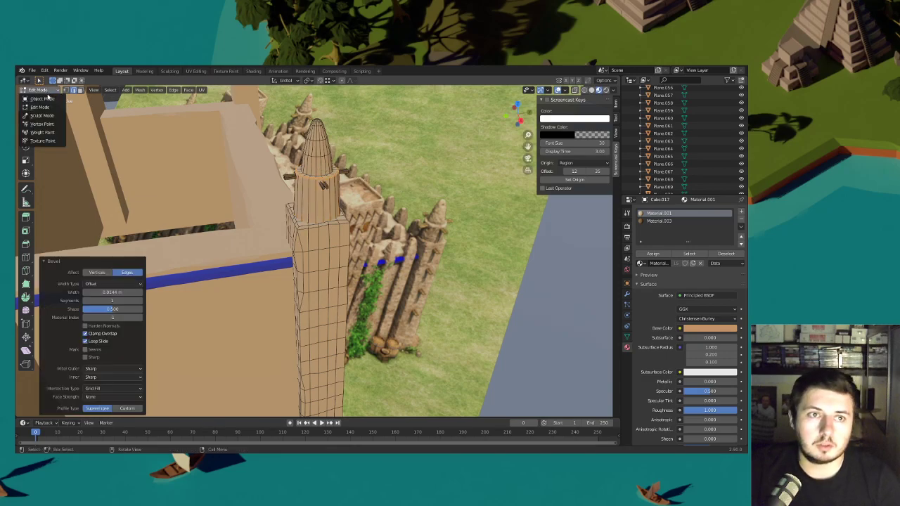
left_click(41, 106)
- In Edit Mode on the rear turret, duplicate the spire's front-facing beam cluster straight down along Z onto the turret's shaft
middle_click_drag(342, 232, 413, 230)
middle_click_drag(323, 144, 326, 196)
left_click(335, 167)
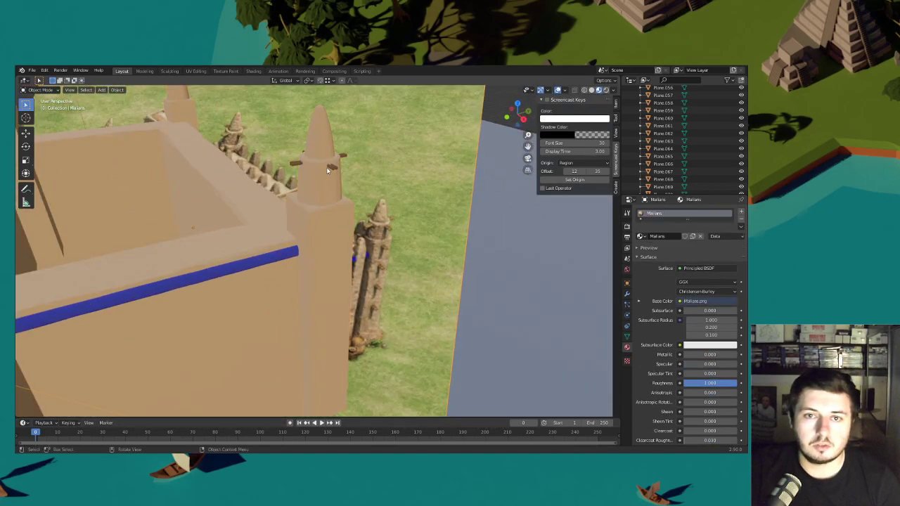
left_click(334, 168)
left_click(40, 90)
left_click(40, 109)
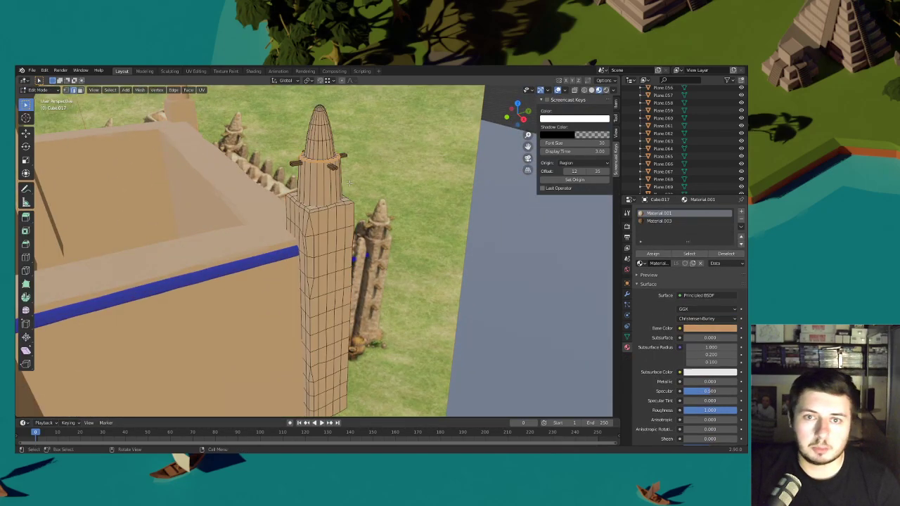
key("l")
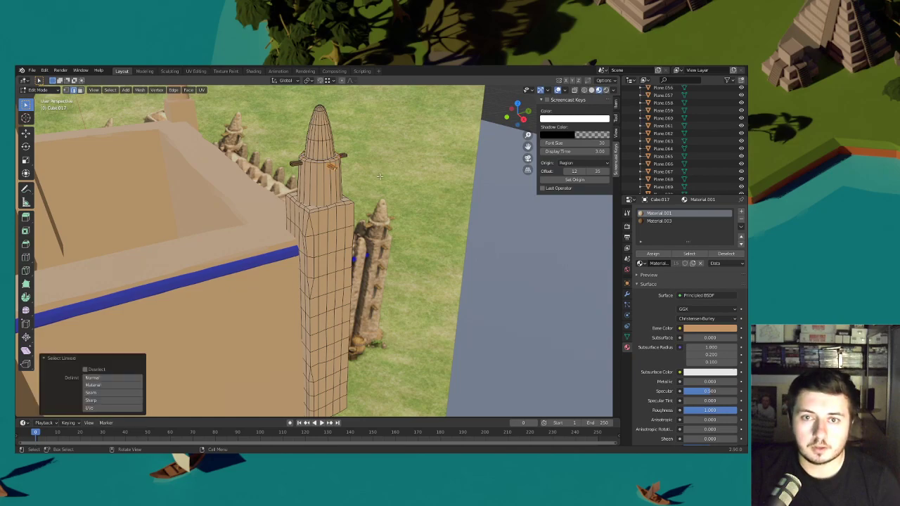
key("g")
key("z")
left_click(383, 222)
- Shift the copied beams along X to the shaft's face, scale them up along Y, and fine-tune their height
key("g")
key("x")
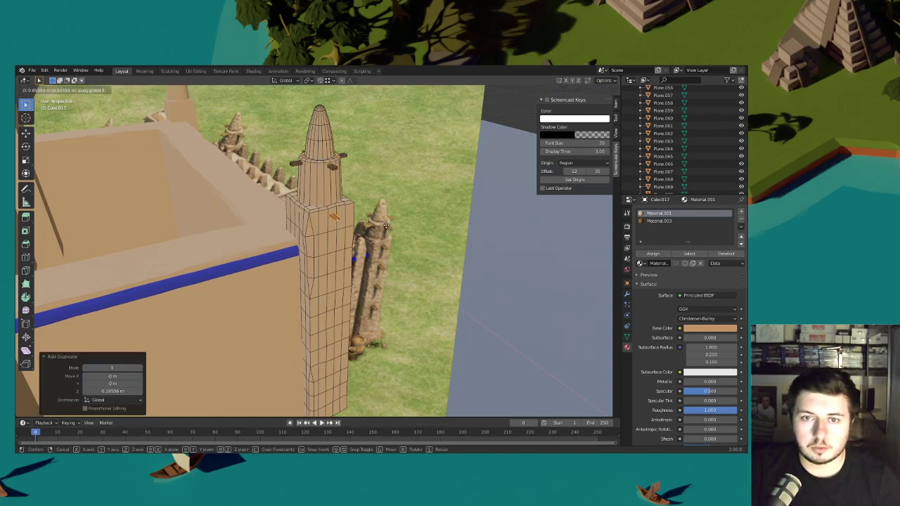
left_click(387, 225)
key("s")
key("y")
left_click(418, 221)
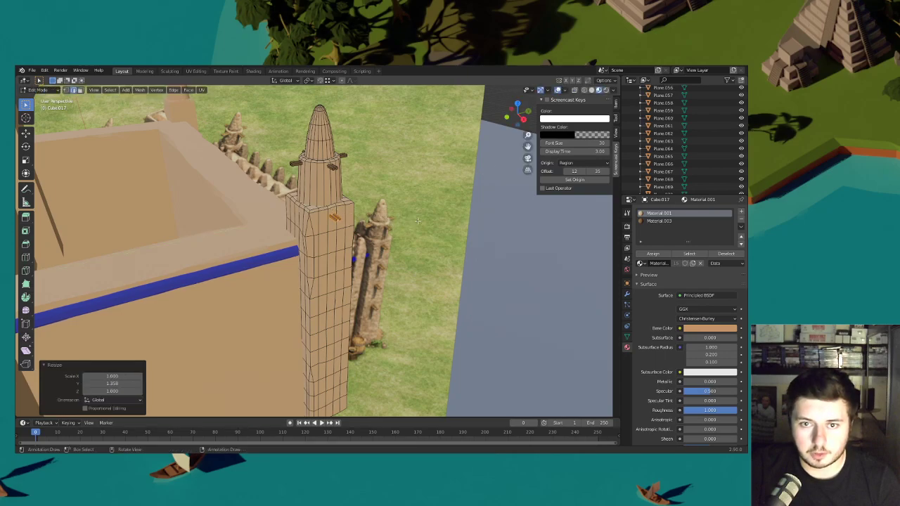
key("g")
key("z")
left_click(389, 218)
- Duplicate the beam cluster twice more down the turret's shaft along Z and return to Object Mode
scroll(389, 221, "down", 2)
middle_click_drag(389, 235, 390, 207)
key("g")
key("z")
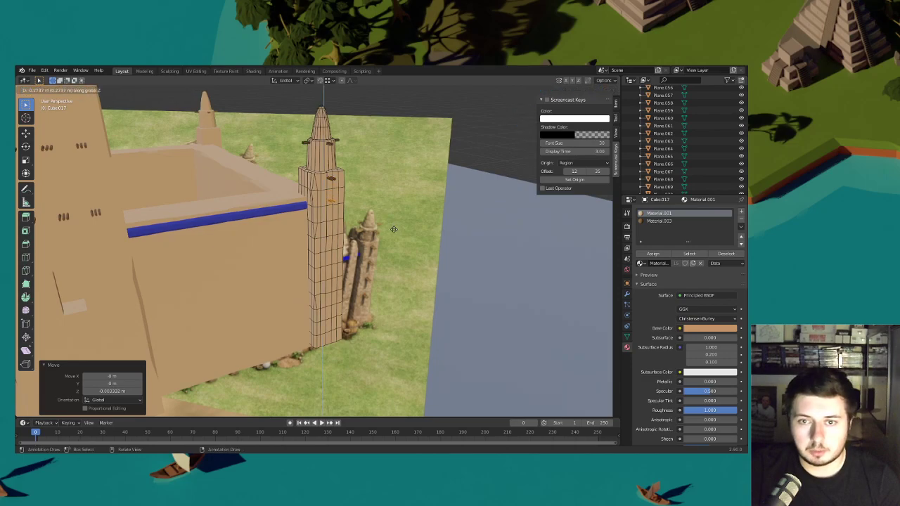
left_click(395, 239)
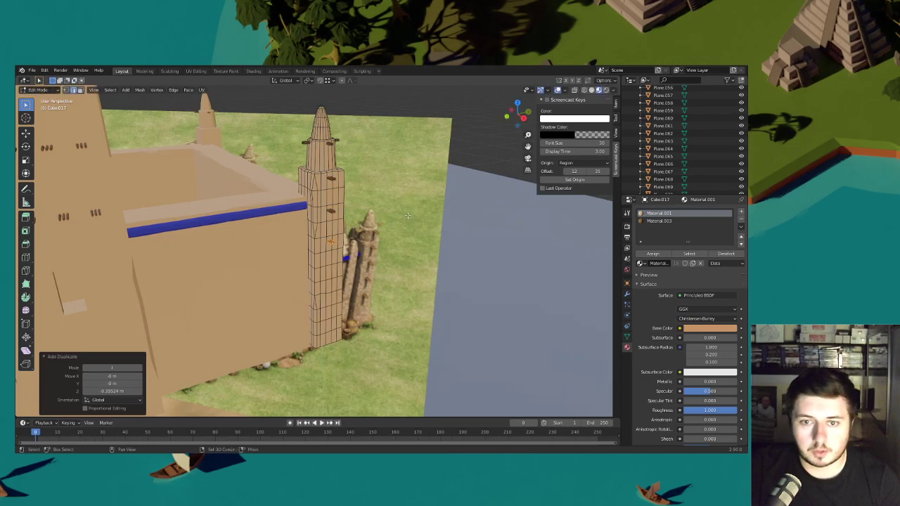
middle_click_drag(408, 215, 410, 227)
left_click(32, 90)
left_click(35, 97)
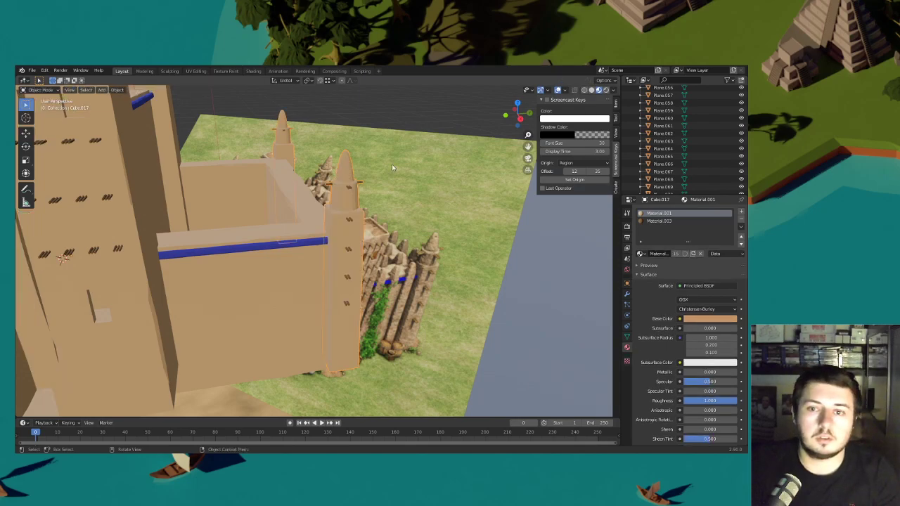
- Check the turret's beams from several angles and save the file
middle_click_drag(434, 172, 416, 188)
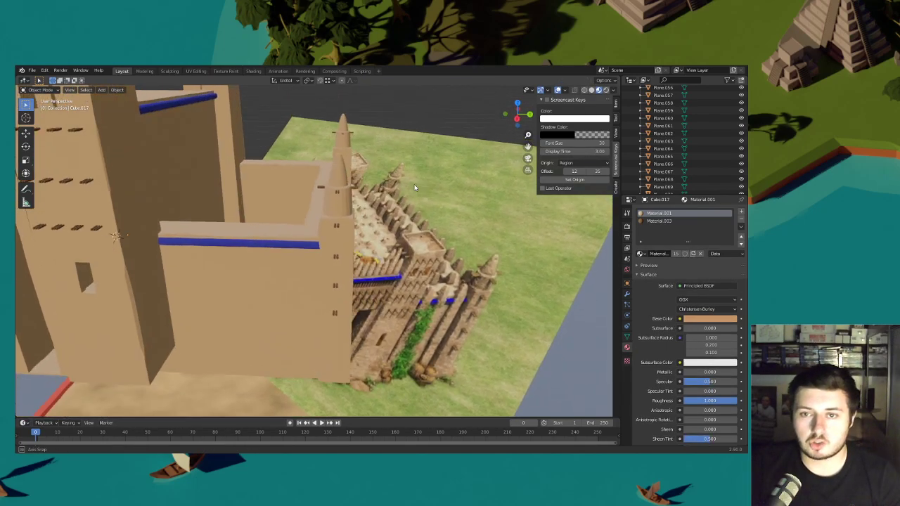
scroll(302, 205, "down", 4)
middle_click_drag(280, 201, 320, 213)
scroll(321, 212, "down", 2)
left_click(32, 70)
left_click(42, 121)
- Add a cube, move it horizontally in front of the castle's front wall, and enter Edit Mode on it
middle_click_drag(253, 232, 315, 175)
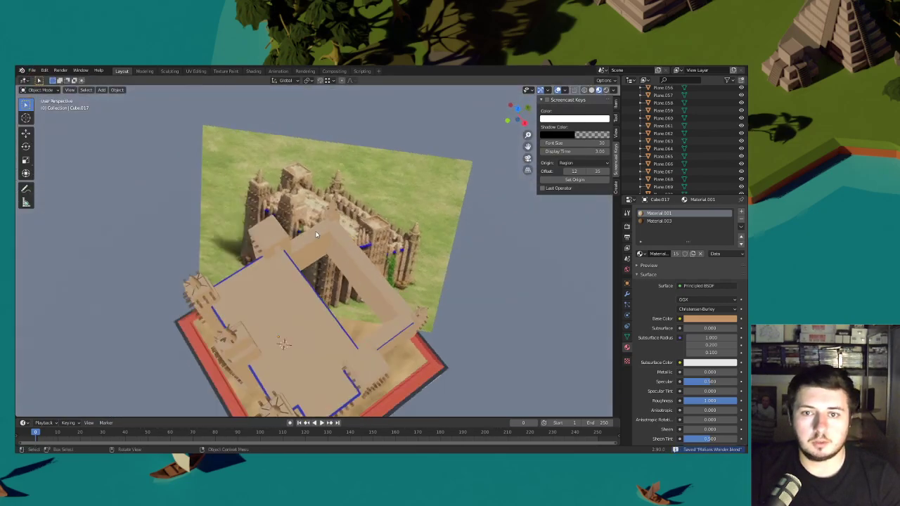
scroll(316, 175, "up", 4)
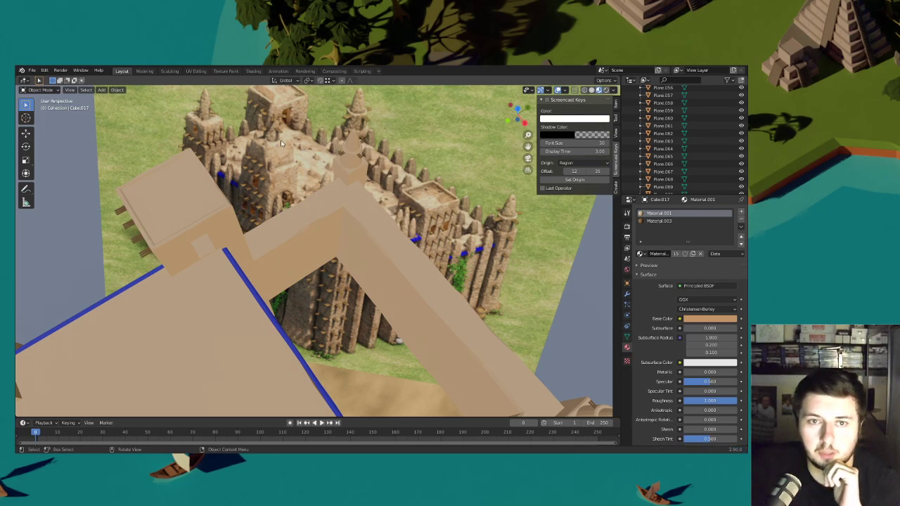
scroll(273, 204, "down", 5)
middle_click_drag(273, 203, 329, 220)
scroll(334, 236, "up", 4)
scroll(311, 249, "down", 5)
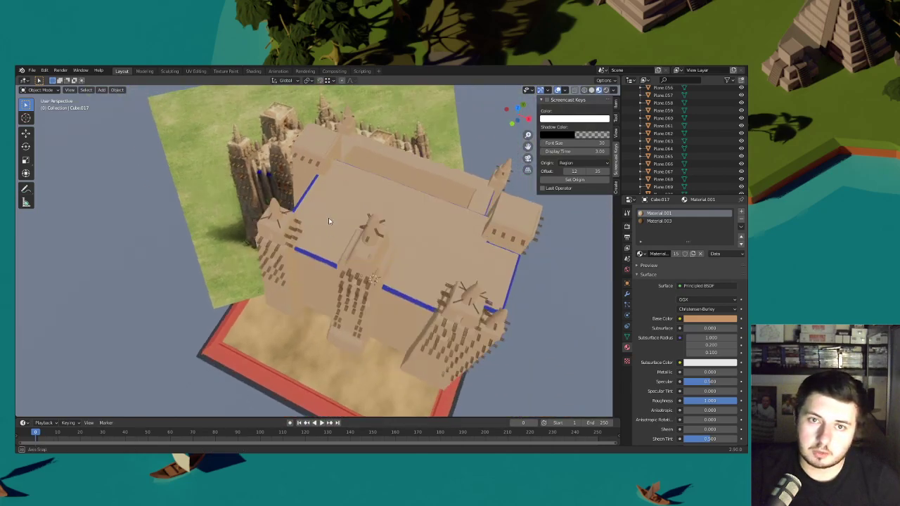
scroll(329, 220, "up", 4)
key("shift+a")
mouse_move(339, 199)
left_click(407, 200)
key("g")
key("shift+z")
left_click(373, 239)
key("Tab")
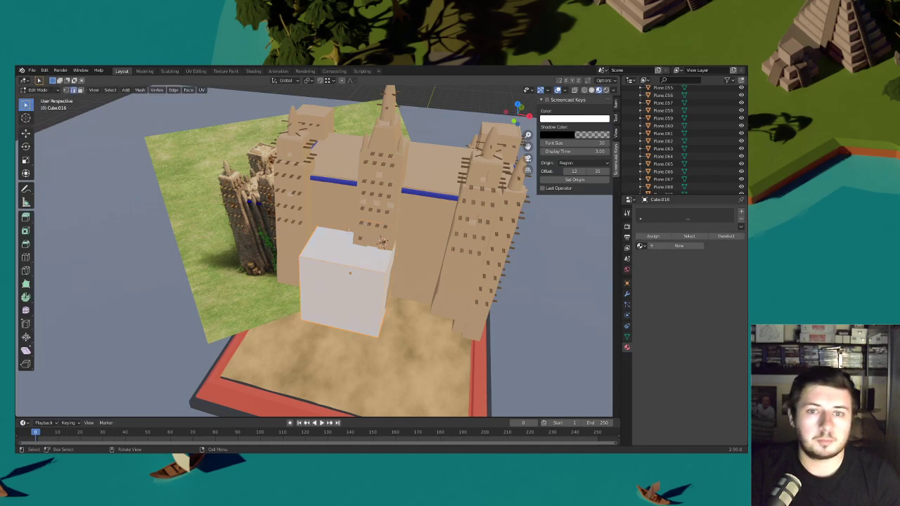
- Shrink the cube to about 0.222 of its size and move it horizontally toward the left corner tower
key("s")
left_click(387, 268)
middle_click_drag(426, 248, 429, 262)
key("g")
key("shift+z")
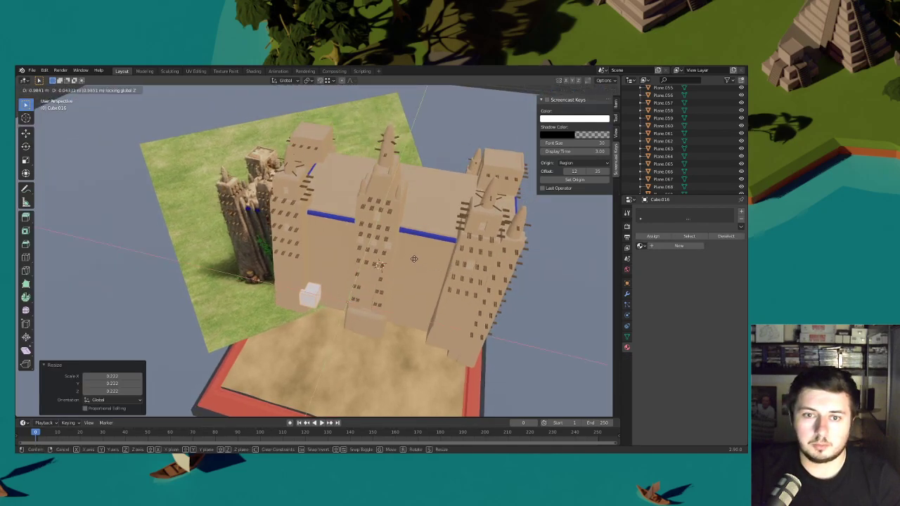
left_click(427, 265)
- Scale the cube down further and place it in the corner where the front wall meets the left tower
scroll(415, 271, "up", 4)
key("s")
left_click(398, 277)
key("g")
key("shift+z")
left_click(397, 267)
- Raise the cube along Z and stretch it vertically into a tall, narrow column on the front wall
scroll(393, 266, "down", 4)
middle_click_drag(390, 264, 380, 234)
key("g")
key("z")
left_click(372, 228)
key("s")
key("z")
left_click(415, 131)
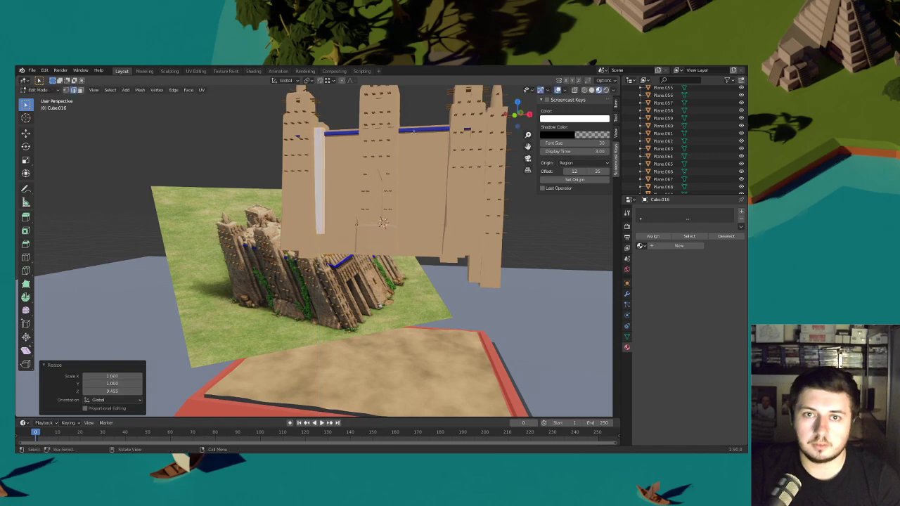
- Move and lengthen the column along Z so it spans the front wall from its base to the blue beam
key("g")
key("z")
left_click(386, 156)
key("s")
key("z")
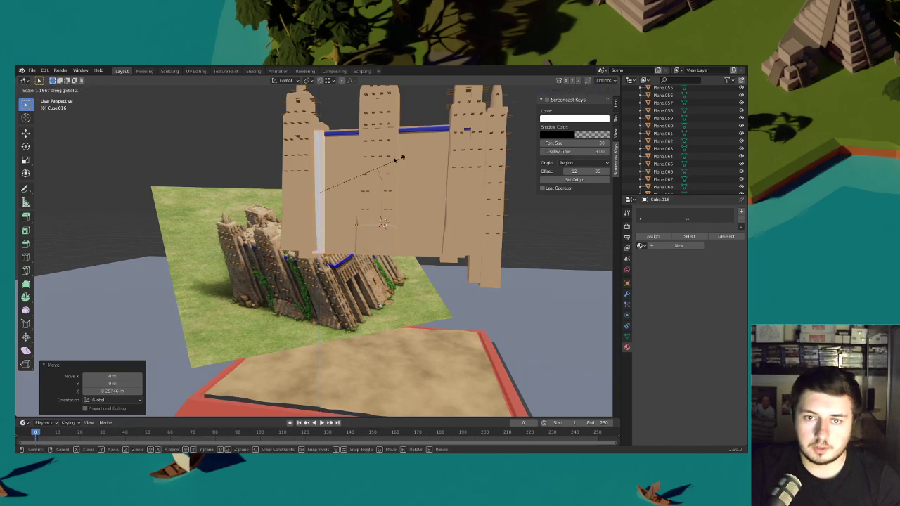
left_click(398, 159)
key("g")
key("z")
left_click(395, 147)
- Compare the column with the reference in camera view and scale it horizontally to about 0.71, keeping its height
middle_click_drag(396, 147, 347, 170)
left_click(527, 159)
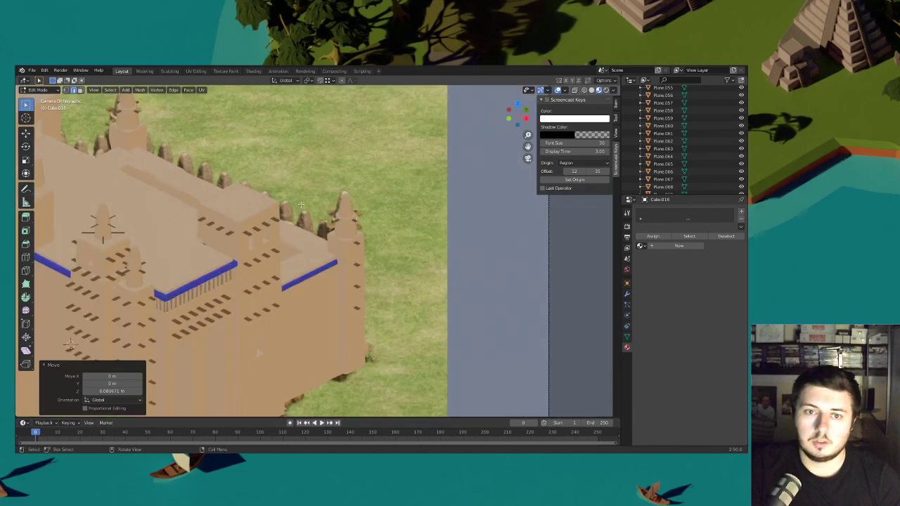
key("g")
key("z")
right_click(501, 239)
middle_click_drag(79, 182, 391, 210, "shift")
key("s")
key("shift+z")
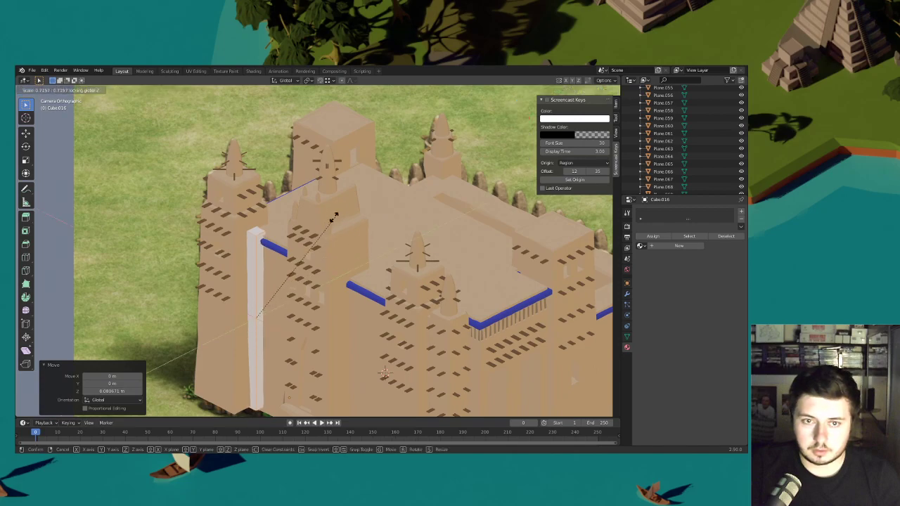
left_click(262, 242)
- Lower the column's top face along Z to just above the blue beam
middle_click_drag(274, 209, 350, 228)
scroll(330, 184, "up", 5)
scroll(359, 244, "up", 6)
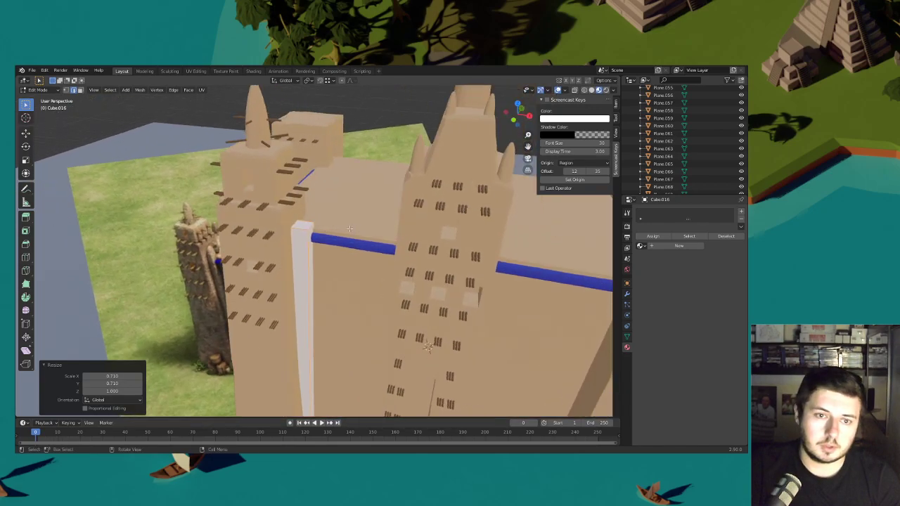
key("g")
key("z")
right_click(334, 223)
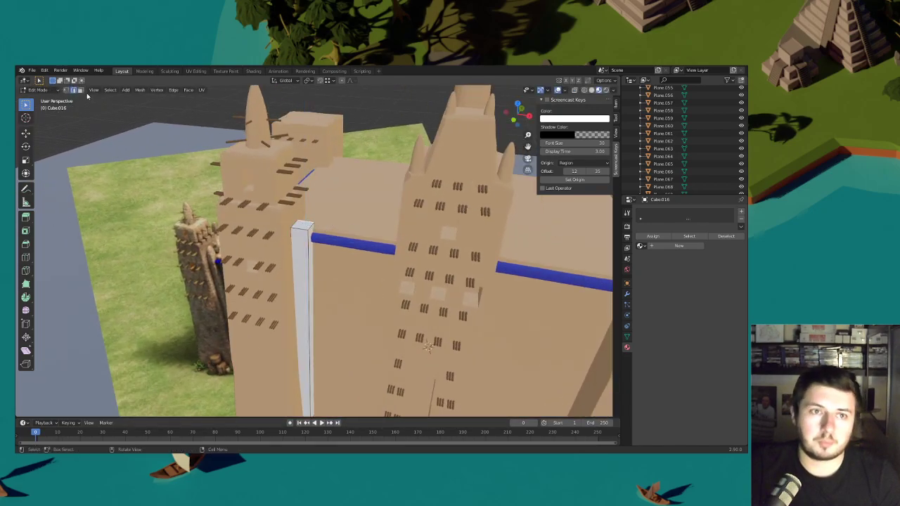
key("g")
key("z")
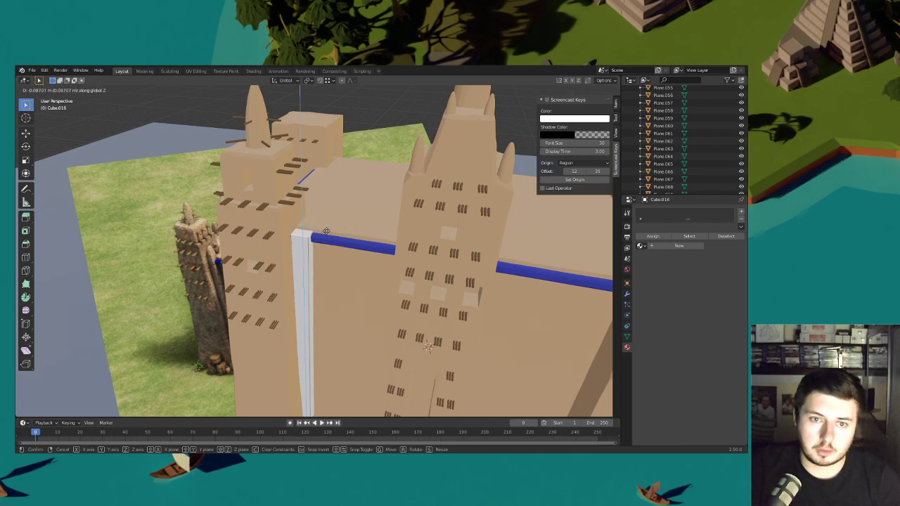
left_click(326, 231)
- Extrude the column's top face upward three times, scaling each new face down to form a tapered tip
key("e")
left_click(326, 221)
key("s")
left_click(329, 220)
key("e")
left_click(322, 207)
key("s")
left_click(321, 209)
key("e")
left_click(333, 205)
key("s")
left_click(326, 204)
- Select the whole column, scale it horizontally, and shift it slightly along X against the wall
key("l")
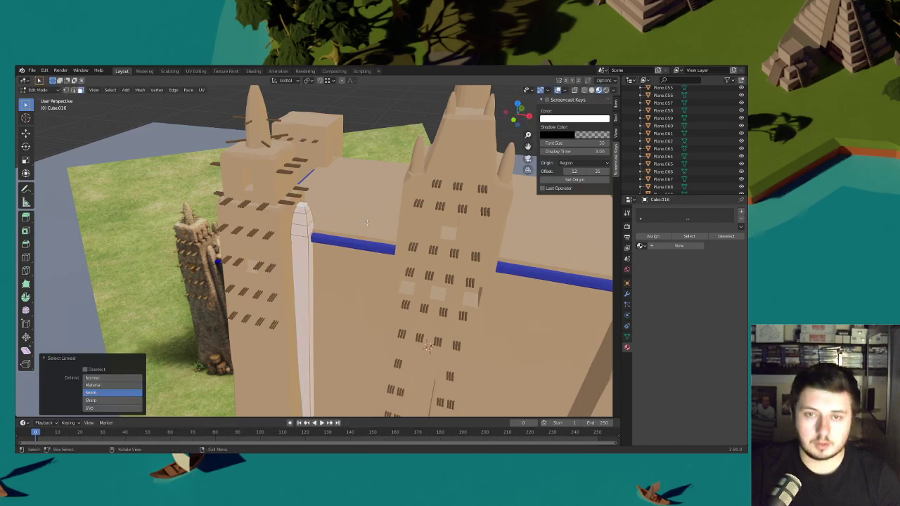
key("s")
key("shift+z")
left_click(352, 226)
middle_click_drag(355, 227, 314, 229)
key("g")
key("x")
left_click(417, 220)
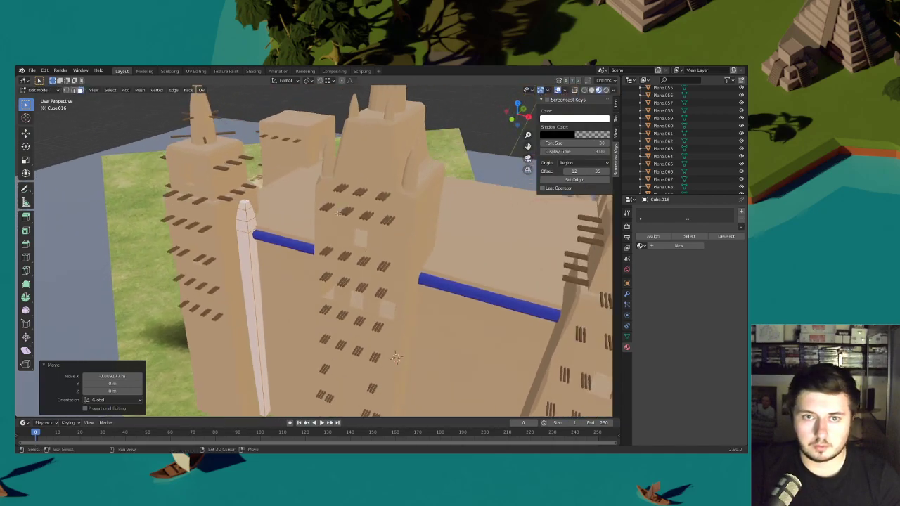
- Add evenly spaced horizontal loop cuts along the column's shaft, plus another single centred loop cut
scroll(312, 229, "up", 3)
scroll(249, 212, "down", 5)
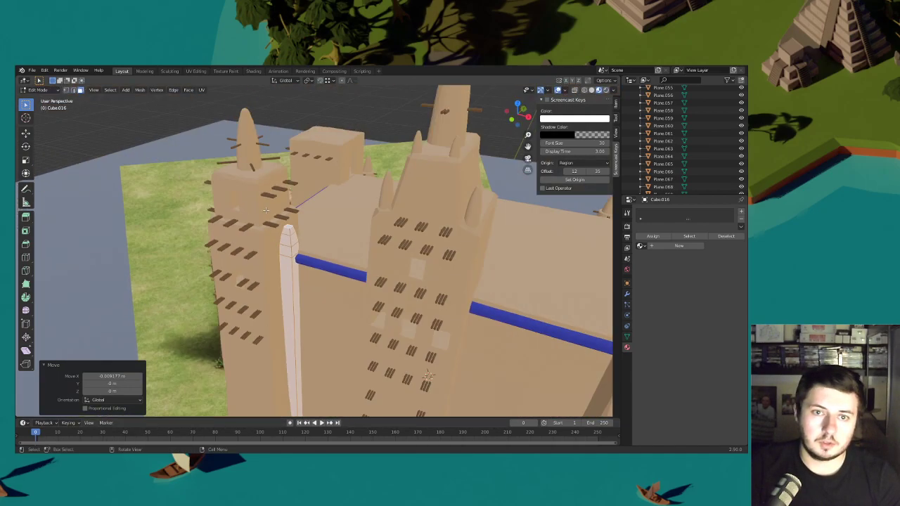
middle_click_drag(250, 212, 288, 260)
scroll(287, 260, "down", 2)
key("ctrl+r")
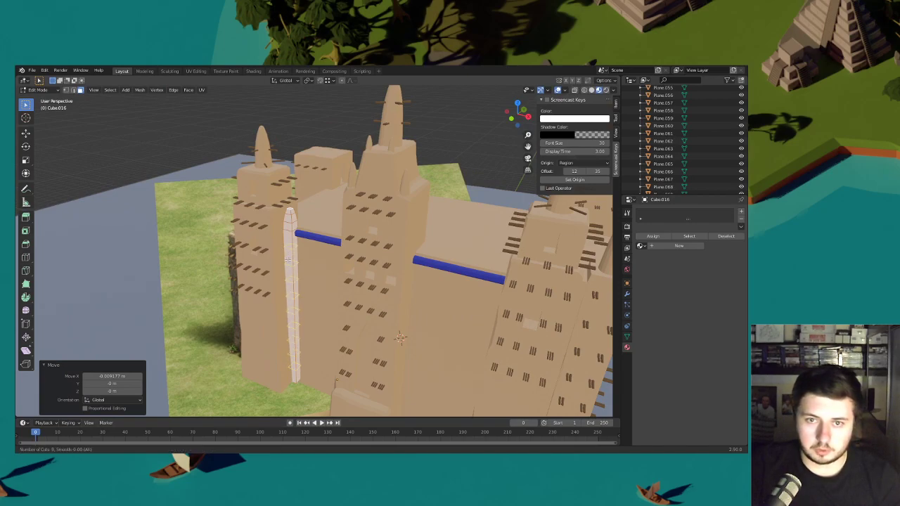
left_click(287, 260)
right_click(288, 260)
key("ctrl+r")
left_click(291, 246)
right_click(291, 245)
key("ctrl+r")
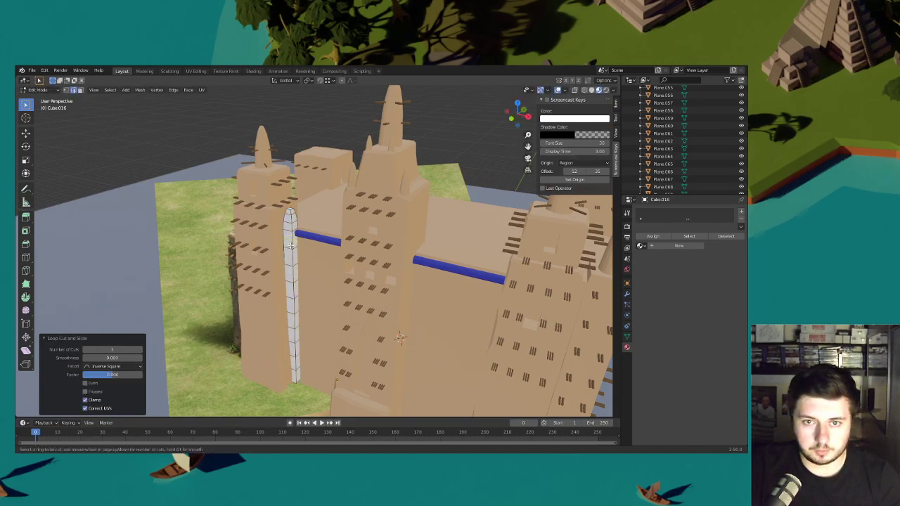
- Bevel the edges at the very top of the column's tip
middle_click_drag(277, 204, 293, 214, "shift")
scroll(295, 209, "up", 4)
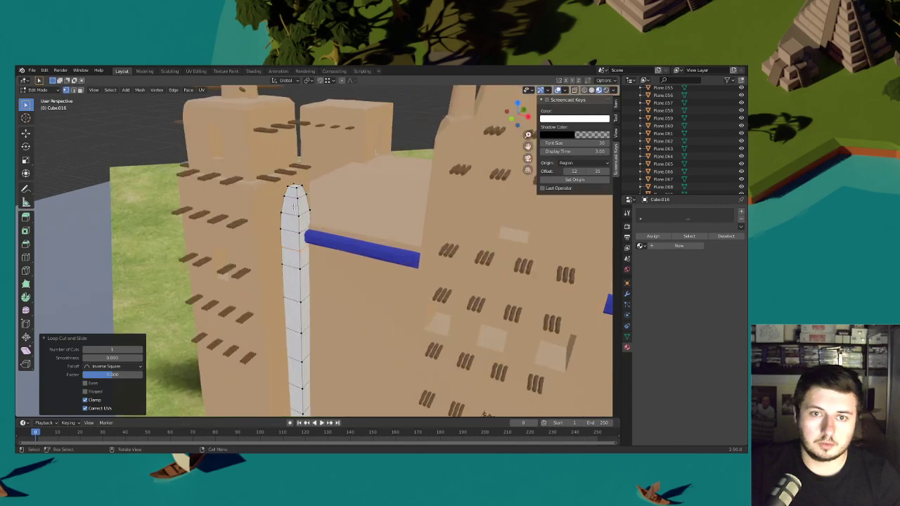
key("ctrl+b")
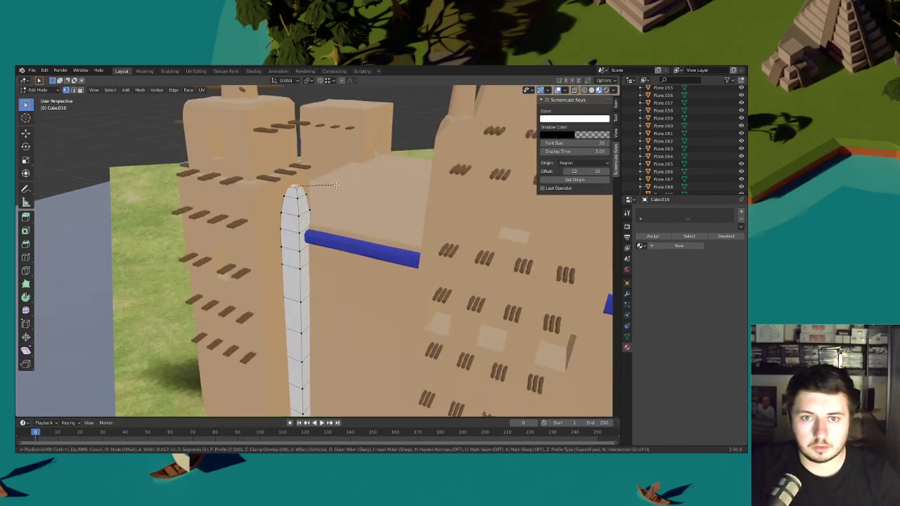
left_click(335, 185)
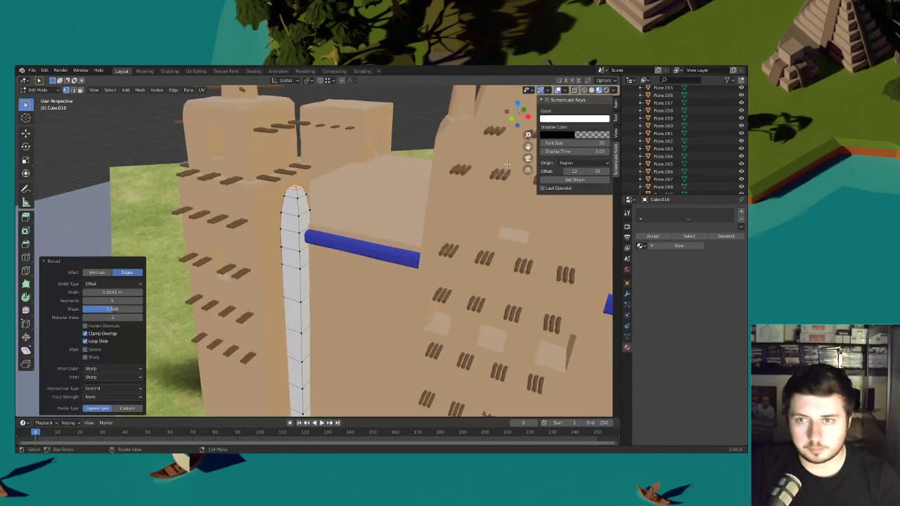
- In camera view, raise the top vertex of the column's tip along Z to make it more pointed
key("KP_0")
scroll(311, 216, "up", 3)
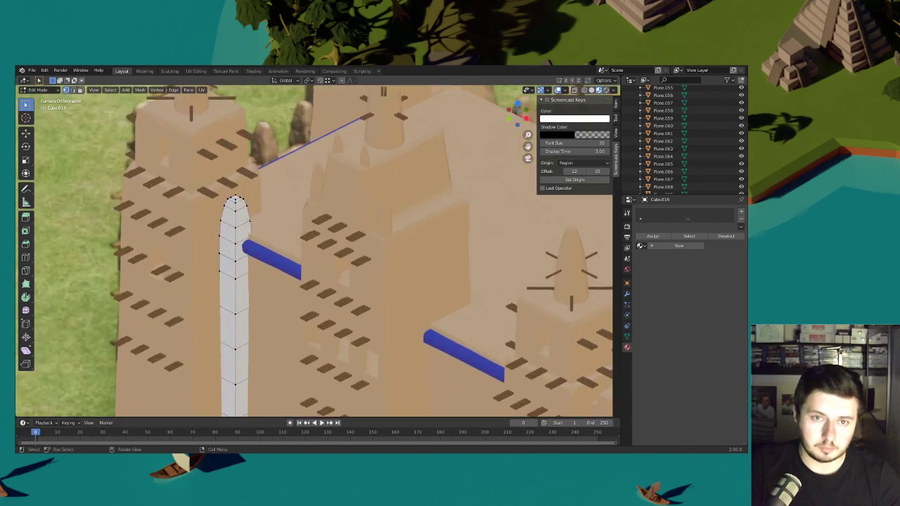
key("l")
left_click(237, 198)
key("g")
left_click(238, 198)
middle_click_drag(237, 198, 260, 226, "shift")
scroll(260, 226, "up", 4)
left_click(200, 191)
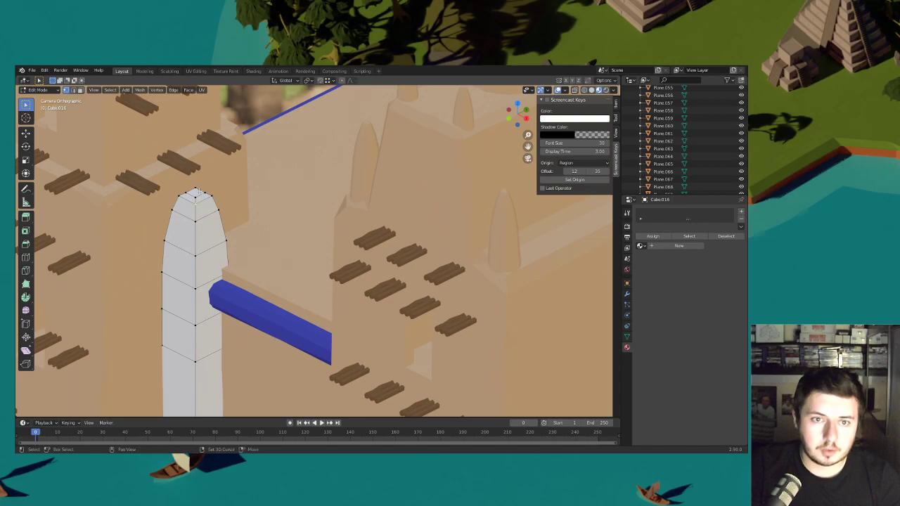
key("g")
key("z")
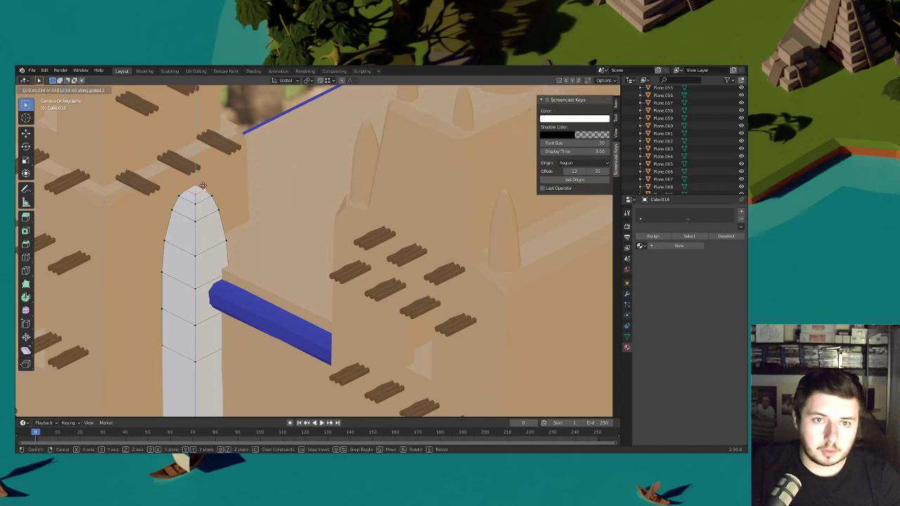
left_click(203, 184)
left_click(186, 218)
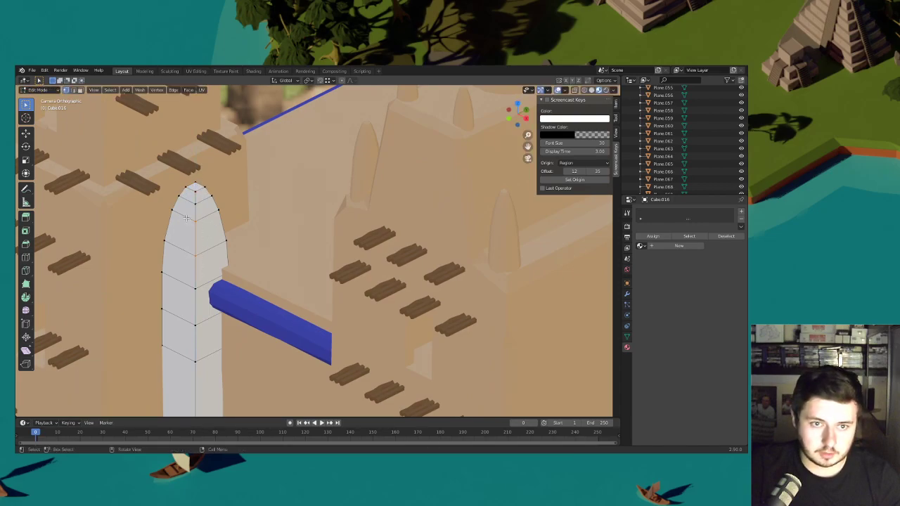
- Bevel a short front corner edge just below the column's tip, and slide its end vertices apart into tapered points
key("ctrl+b")
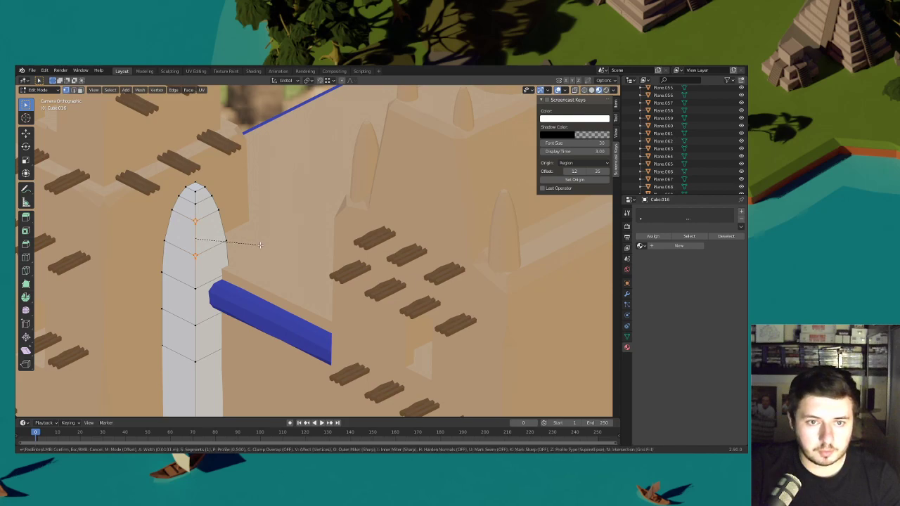
left_click(260, 245)
left_click(194, 262)
key("g")
key("g")
left_click(194, 286)
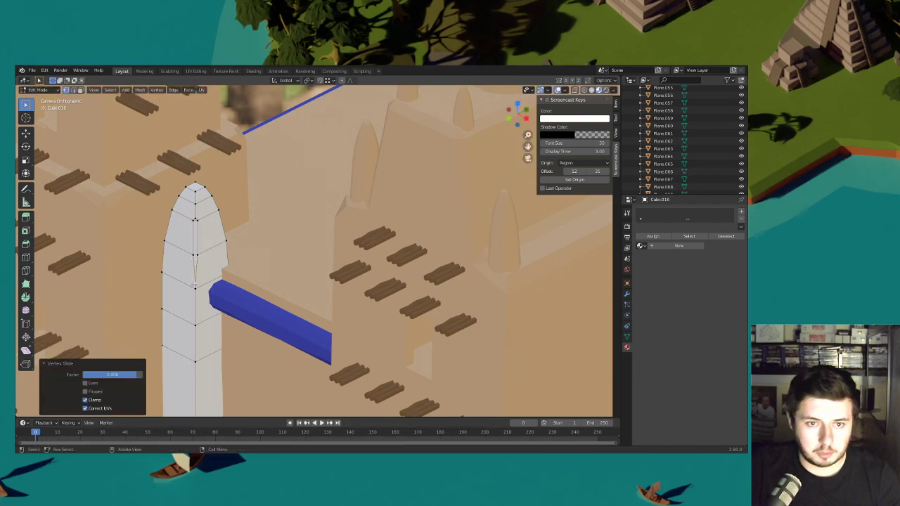
left_click(194, 219)
key("g")
key("g")
left_click(196, 204)
middle_click_drag(239, 386, 282, 333, "shift")
scroll(283, 334, "down", 3)
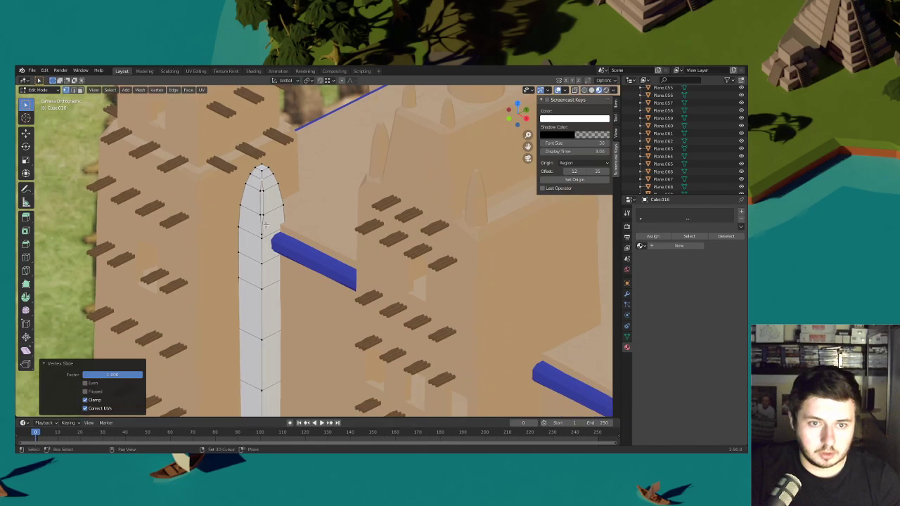
- Bevel another stretch of the front corner edge midway up the column's shaft, and slide its end vertices to taper it
left_click(271, 325)
left_click(271, 283, "shift")
middle_click_drag(316, 307, 314, 261, "shift")
scroll(313, 260, "up", 2)
key("ctrl+shift+b")
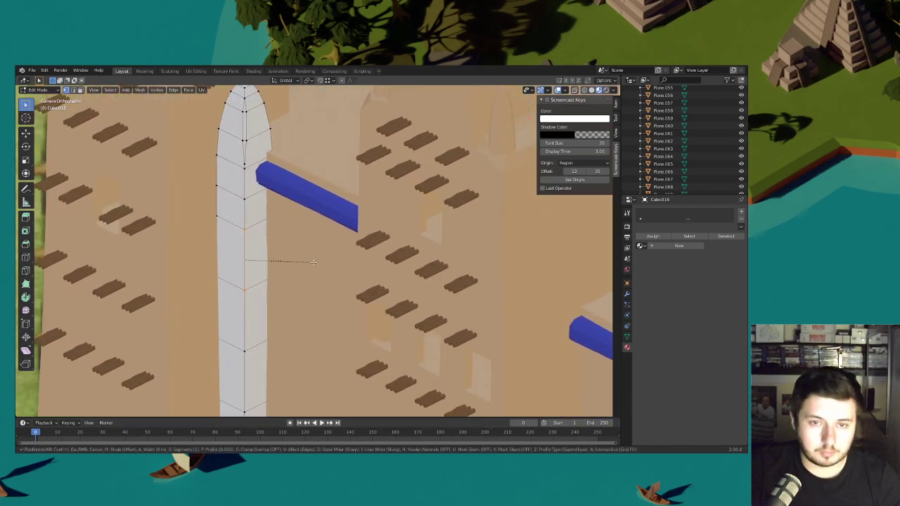
left_click(247, 255)
left_click(247, 301)
key("g")
key("g")
left_click(247, 252)
left_click(244, 224)
key("g")
key("g")
left_click(246, 201)
- Shift selected vertices on the column's upper shaft horizontally in the XY plane to make its outline irregular
left_click(241, 226, "shift")
left_click(248, 227, "shift")
key("g")
key("shift+z")
left_click(274, 207)
scroll(274, 225, "down", 3)
left_click_drag(259, 187, 251, 176)
key("g")
key("shift+z")
left_click(251, 175)
- Bevel a front corner edge near the column's base and slide its end vertex along the edge to taper it
middle_click_drag(306, 329, 302, 206, "shift")
scroll(289, 313, "down", 1)
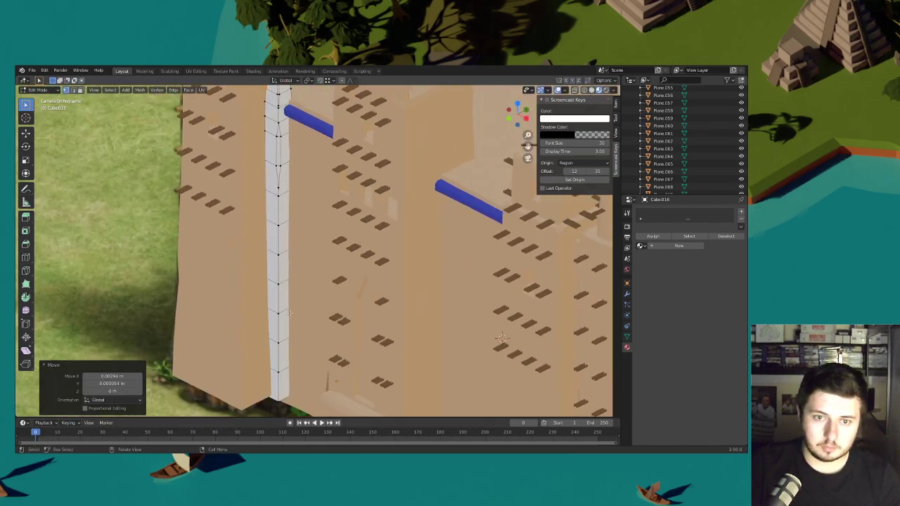
middle_click_drag(289, 313, 290, 254, "shift")
left_click(279, 336)
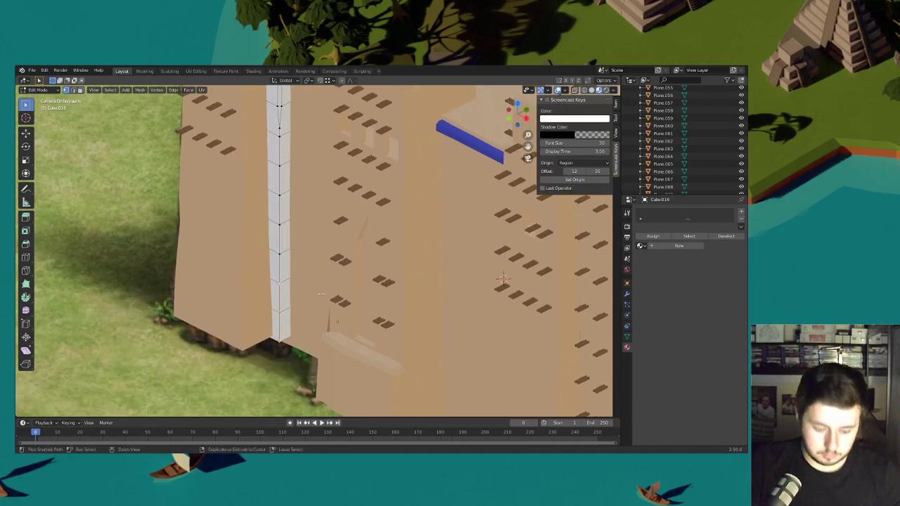
key("ctrl+b")
left_click(281, 280)
left_click(281, 279)
key("g")
key("g")
left_click(280, 273)
- Move the vertices around the lower bevel, plus two front vertices farther up the shaft, horizontally in the XY plane
left_click_drag(292, 293, 271, 276)
key("g")
key("shift+z")
left_click(309, 279)
middle_click_drag(309, 280, 313, 328, "shift")
left_click(284, 244)
left_click(284, 215, "shift")
key("g")
key("shift+z")
left_click(319, 224)
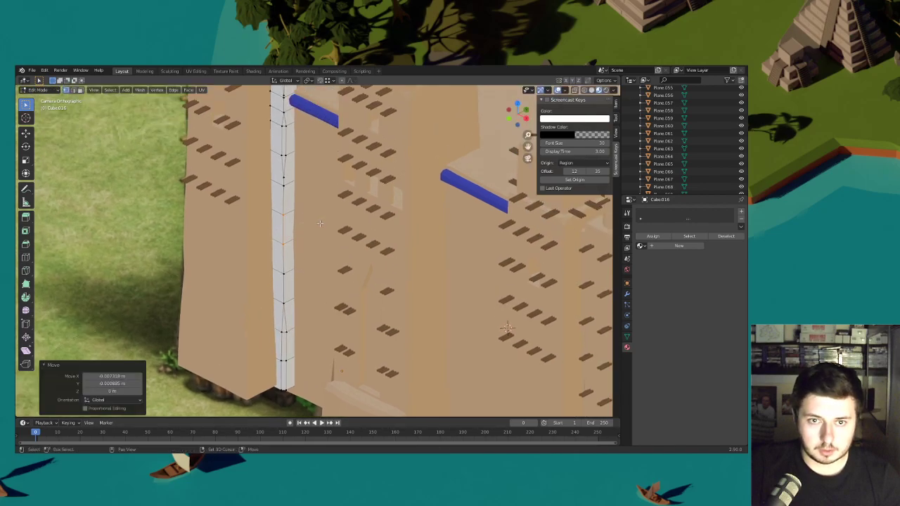
- Hide the 3D viewport's header
middle_click_drag(320, 223, 323, 273, "shift")
right_click(584, 93)
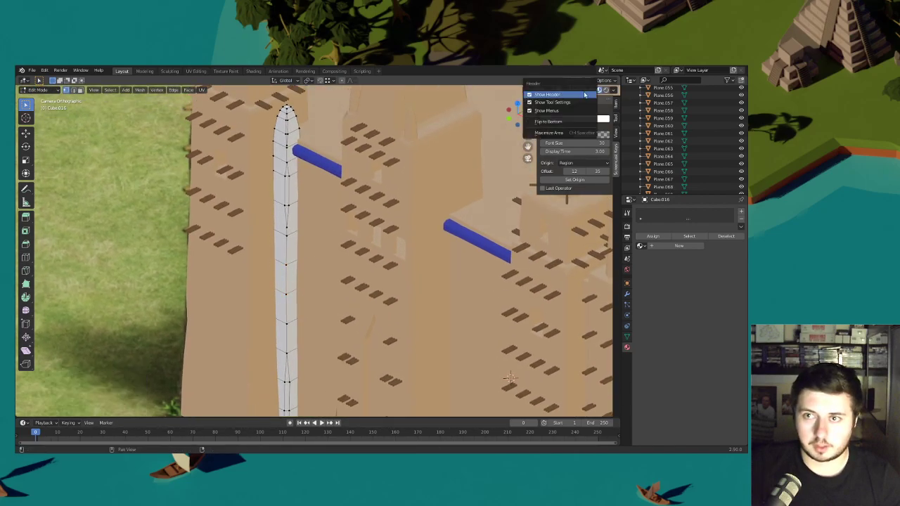
left_click(584, 94)
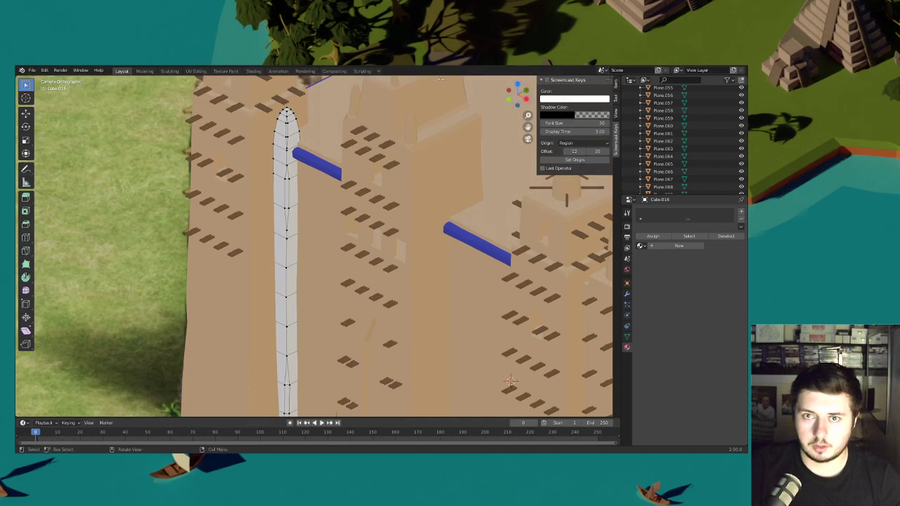
- Save the castle scene to its existing blend file
scroll(457, 107, "down", 3)
middle_click_drag(457, 108, 476, 122)
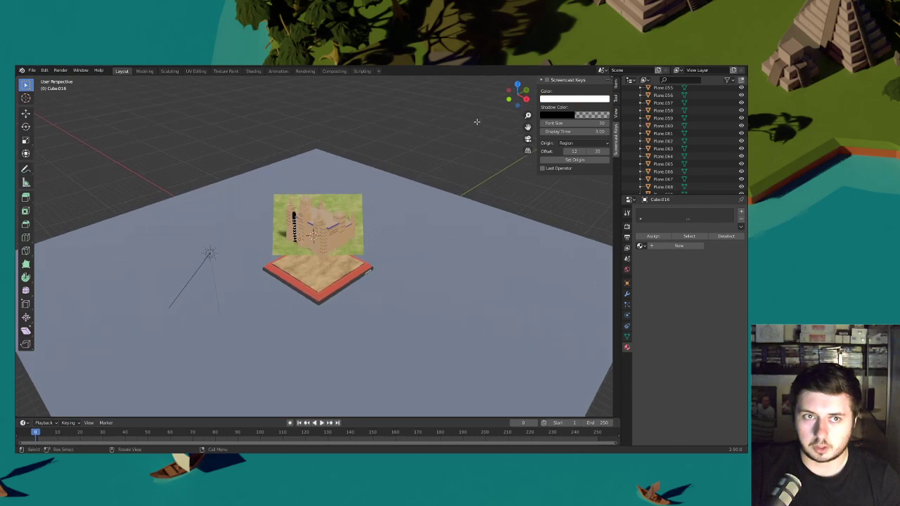
left_click(31, 71)
left_click(44, 119)
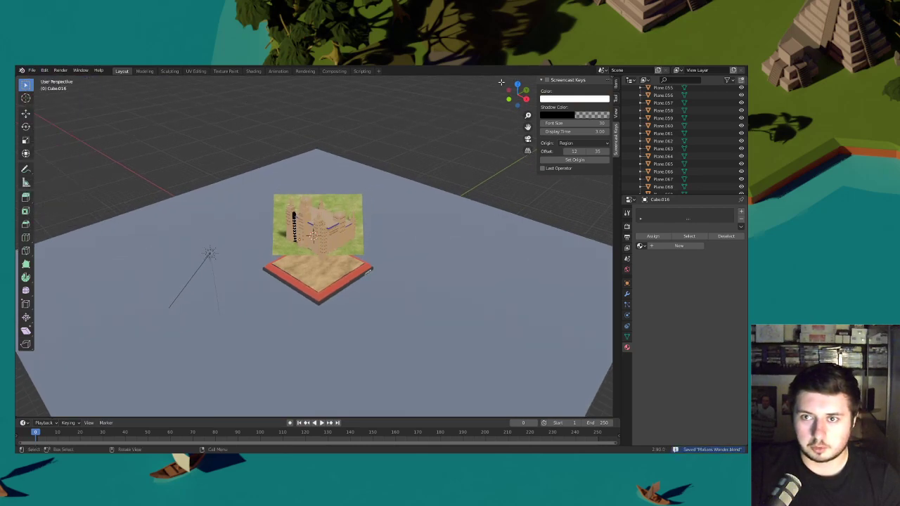
- Bring the hidden header of the 3D viewport back
scroll(379, 170, "up", 3)
middle_click_drag(383, 140, 427, 170)
scroll(403, 186, "up", 2)
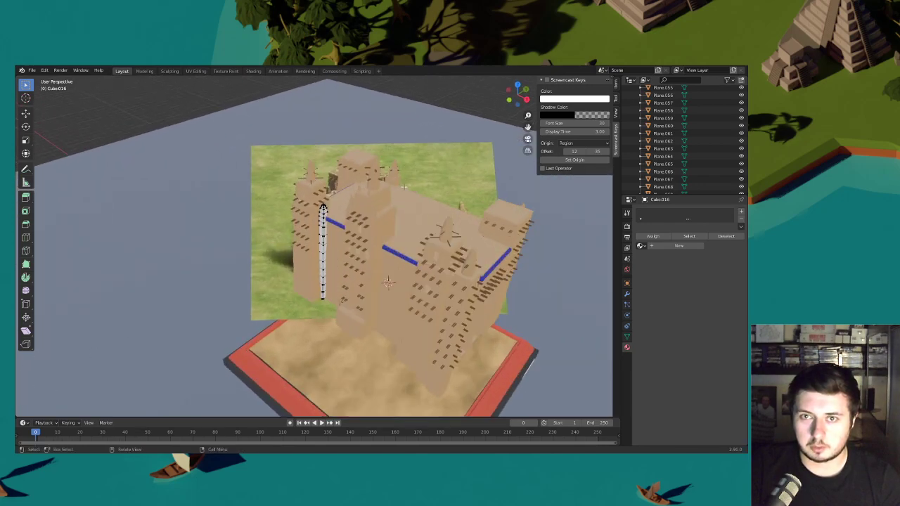
left_click(601, 71)
left_click(607, 72)
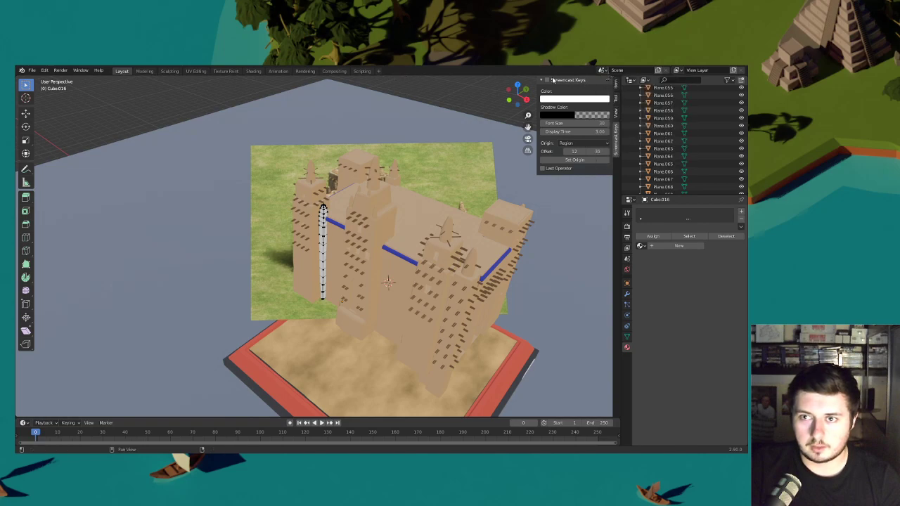
left_click(612, 77)
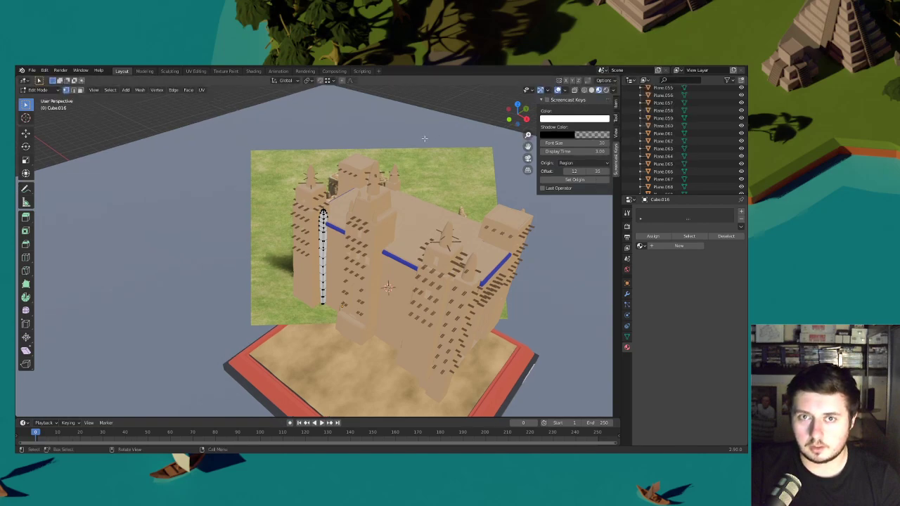
- With wireframe shading in camera view, shift the column's upper and lower vertices horizontally in the XY plane, and return to solid shading
middle_click_drag(348, 212, 348, 201, "shift")
left_click(583, 90)
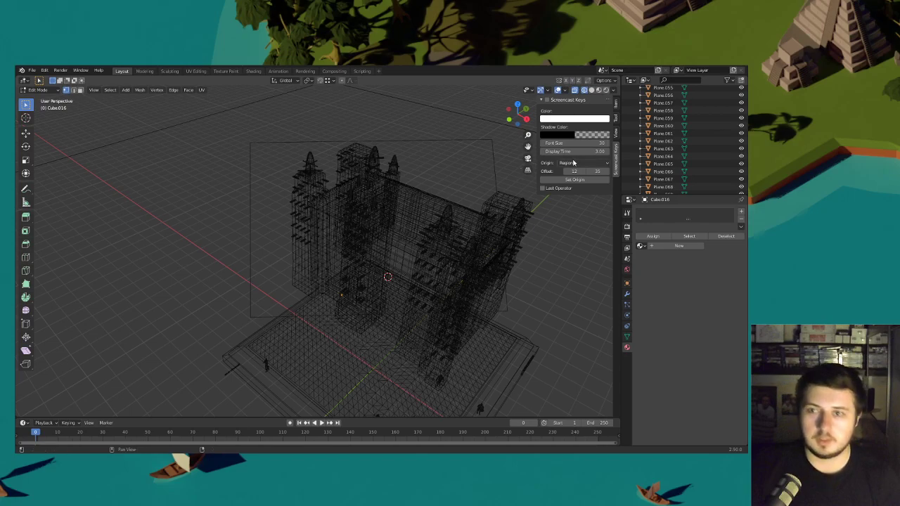
left_click(528, 161)
scroll(289, 232, "up", 3)
left_click_drag(273, 228, 255, 186)
key("g")
key("shift+z")
left_click(331, 194)
left_click_drag(315, 368, 287, 289)
key("g")
key("shift+z")
left_click(348, 285)
scroll(342, 289, "down", 2)
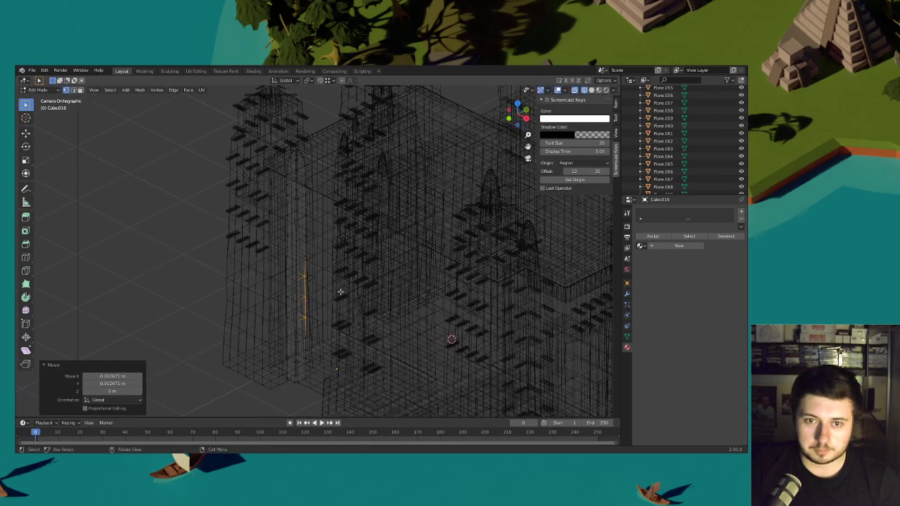
left_click(590, 90)
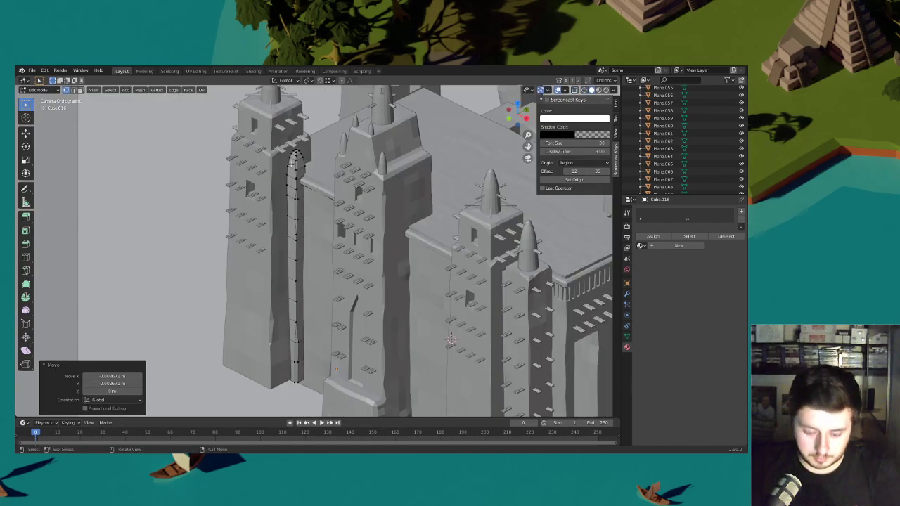
- Select the whole column and, in material preview shading, duplicate it along X to the middle of the front wall section
key("l")
middle_click_drag(328, 179, 373, 232)
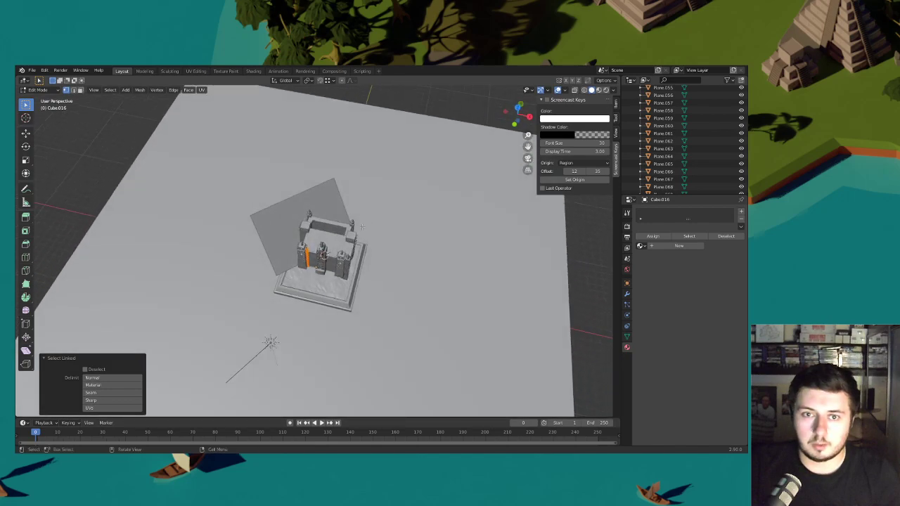
scroll(372, 231, "up", 3)
left_click(599, 90)
middle_click_drag(411, 204, 394, 179)
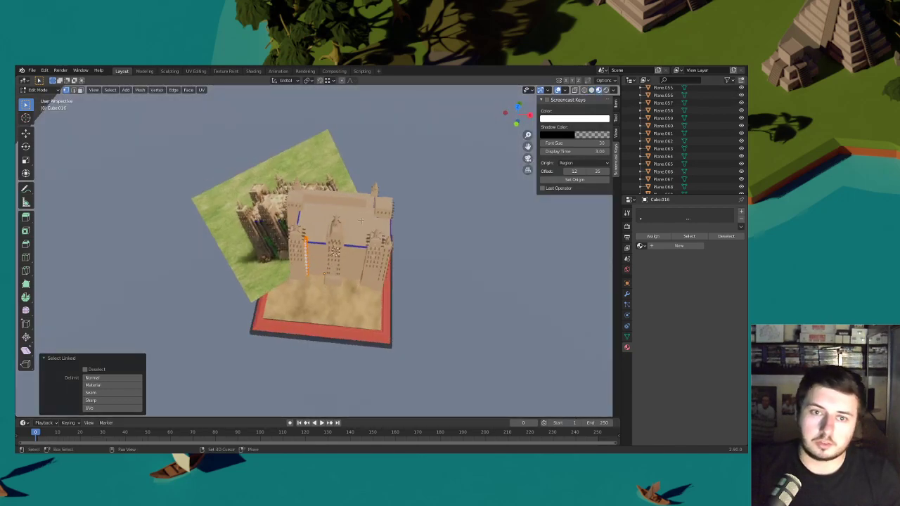
scroll(369, 222, "up", 5)
key("g")
key("x")
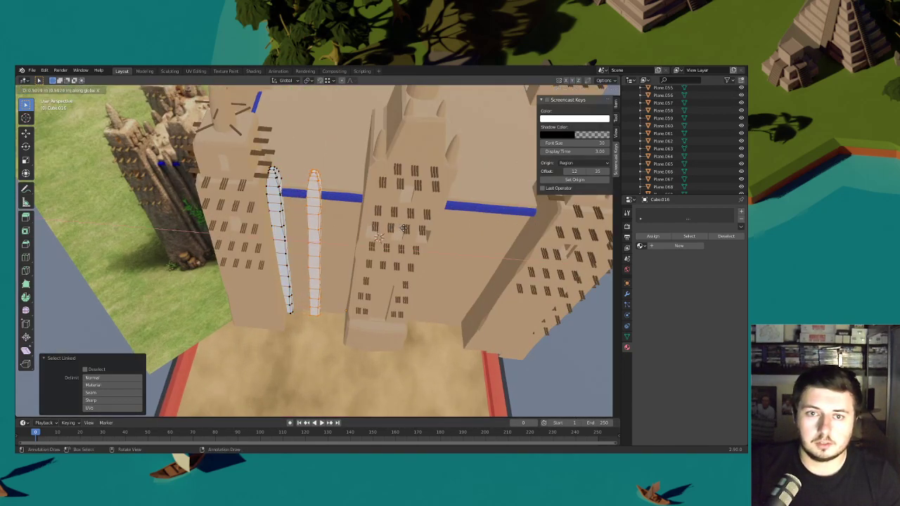
left_click(404, 229)
- Rotate the duplicated column 90° about Z and shift it slightly along X
type("gz")
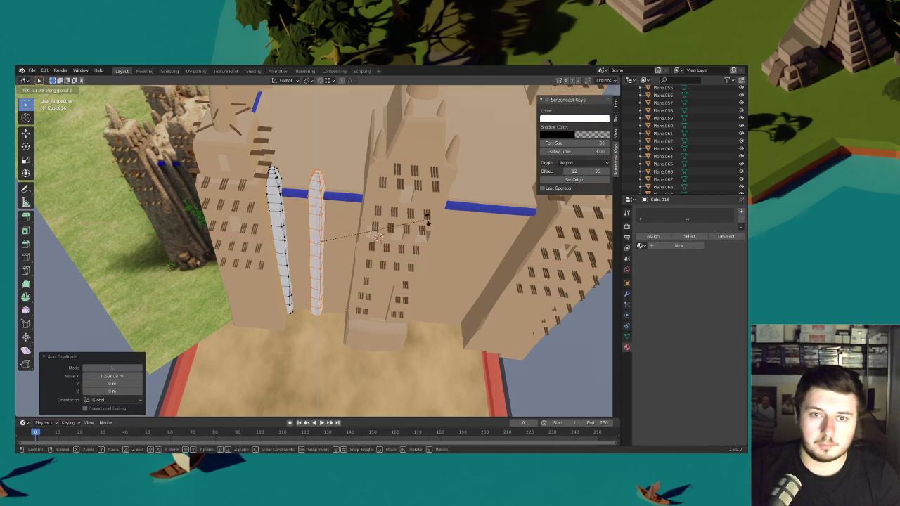
type("90")
key("Return")
mouse_move(397, 225)
middle_mouse_down()
mouse_move(397, 172)
mouse_move(397, 224)
mouse_move(408, 224)
mouse_move(399, 222)
middle_mouse_up()
key("g")
key("x")
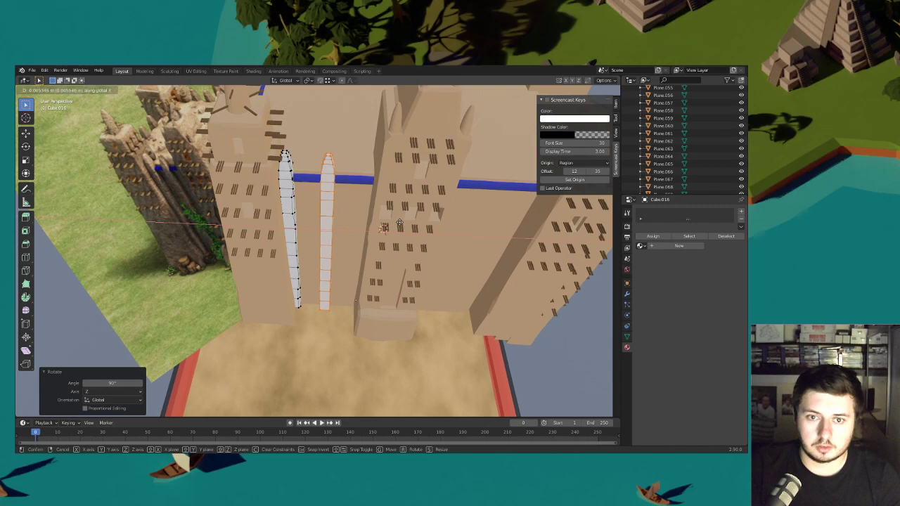
left_click(397, 222)
- Duplicate the column along X to beside the central tower, and adjust the middle column slightly along X for even spacing
key("shift+d")
key("x")
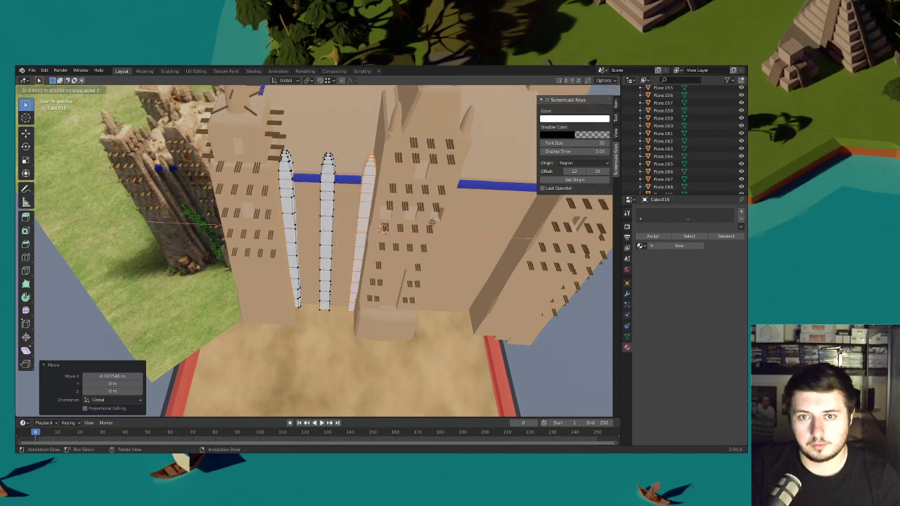
left_click(422, 220)
key("alt+a")
key("l")
key("g")
key("x")
left_click(385, 186)
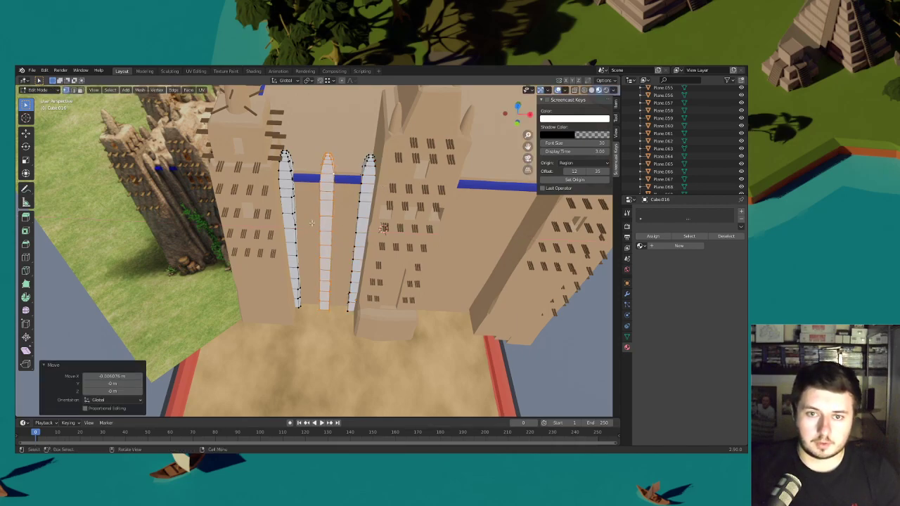
- Bevel a side corner edge midway up the middle column, and slide its end vertex down the edge in camera view
key("alt+a")
key("ctrl+b")
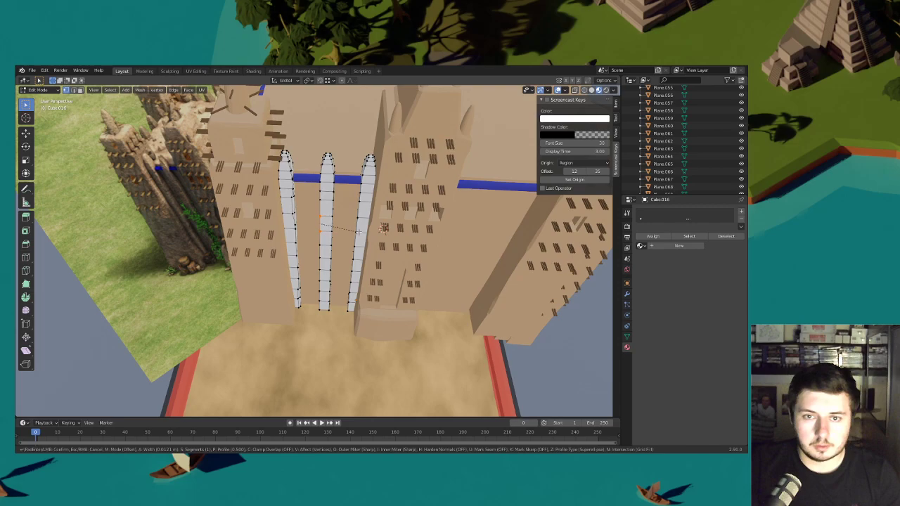
left_click(358, 231)
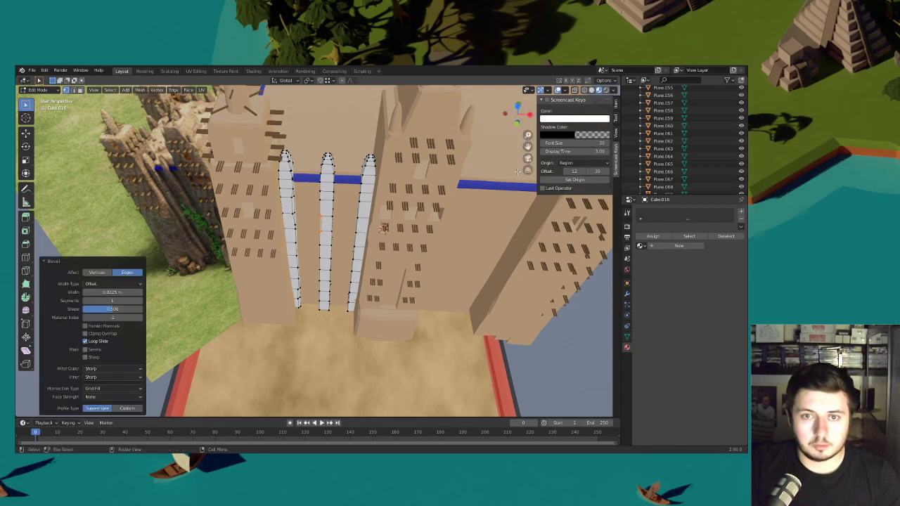
key("KP_0")
scroll(325, 211, "up", 4)
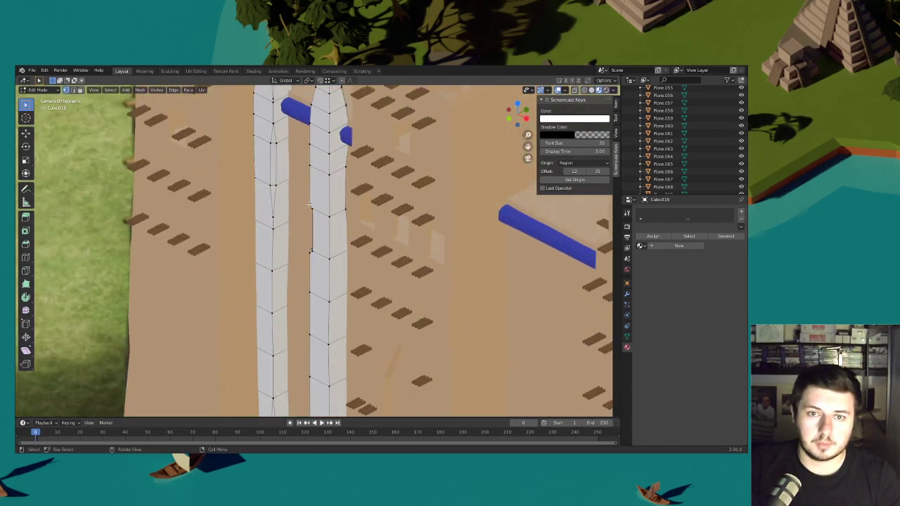
key("g")
key("g")
left_click(308, 256)
middle_click_drag(310, 295, 316, 209, "shift")
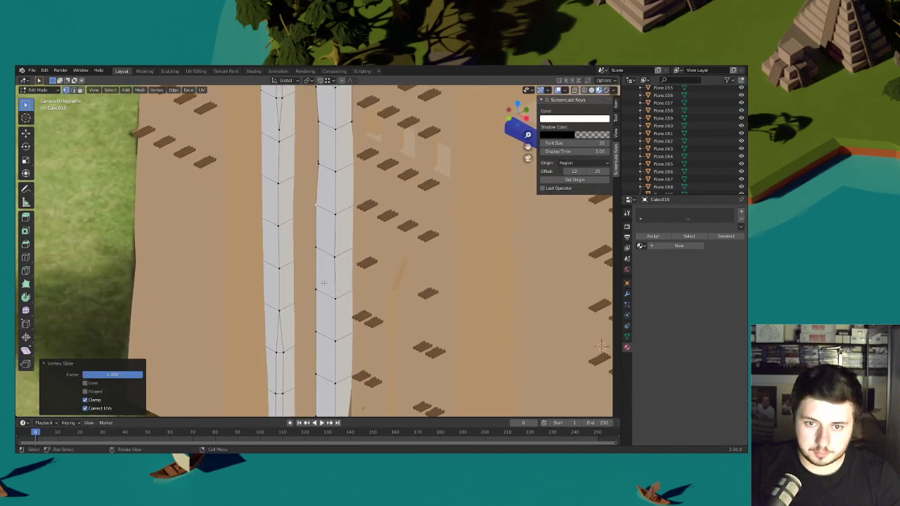
- Adjust the height of the misplaced vertex on the second white pillar's side edge along the Z axis
left_click(316, 207)
key("g")
key("z")
left_click(318, 209)
left_click(317, 210)
key("g")
key("z")
left_click(310, 226)
left_click(319, 213)
key("g")
key("z")
left_click(305, 231)
- Return to Object Mode and assign the existing Material.001 to the two white pillars
scroll(316, 239, "down", 5)
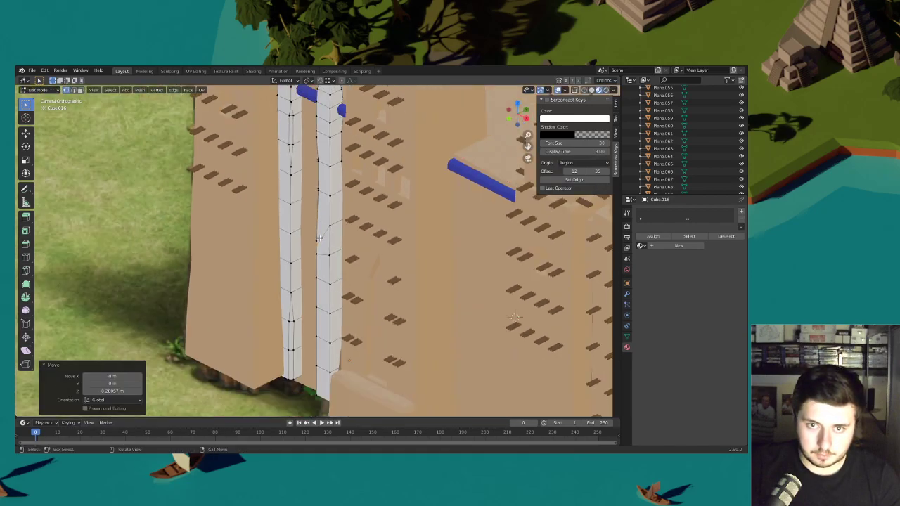
middle_click_drag(348, 223, 351, 257, "shift")
left_click(558, 90)
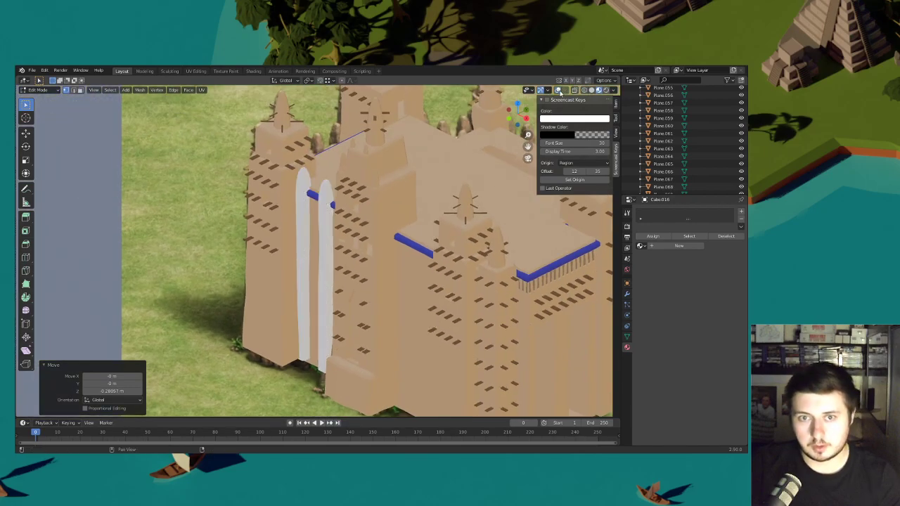
left_click(558, 90)
left_click(53, 90)
left_click(52, 99)
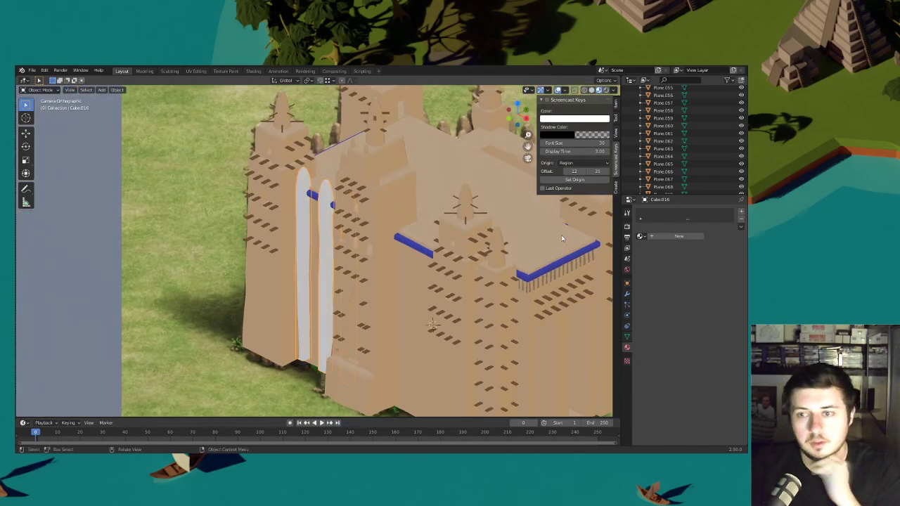
left_click(639, 238)
left_click(658, 261)
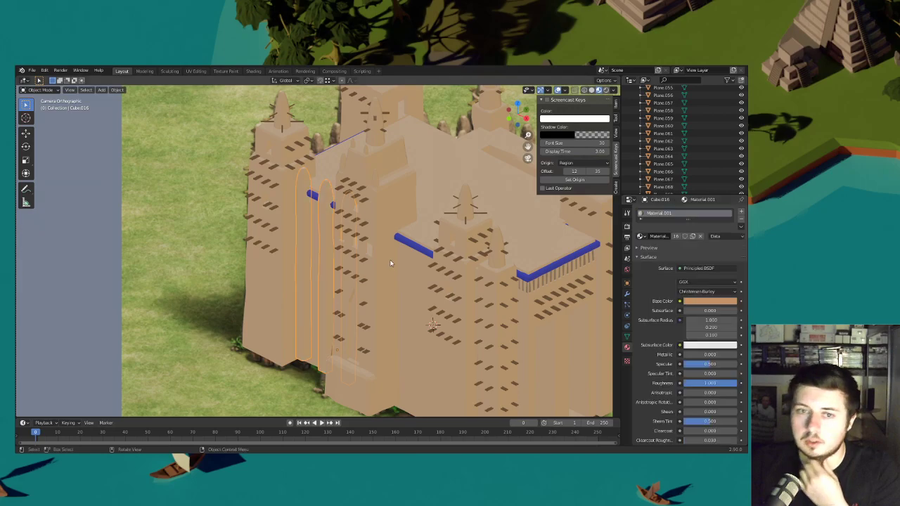
- Duplicate a pillar and place the copy about 2.1 m away along the X axis
middle_click_drag(346, 232, 355, 263)
scroll(354, 262, "up", 4)
key("shift+d")
key("x")
left_click(511, 266)
- Compare with the reference image, duplicate the pillars in the horizontal plane, and rotate the copies 90 degrees about Z
middle_click_drag(510, 266, 396, 281)
scroll(442, 240, "down", 4)
scroll(397, 239, "up", 4)
middle_click_drag(398, 239, 388, 283, "shift")
scroll(387, 283, "up", 4)
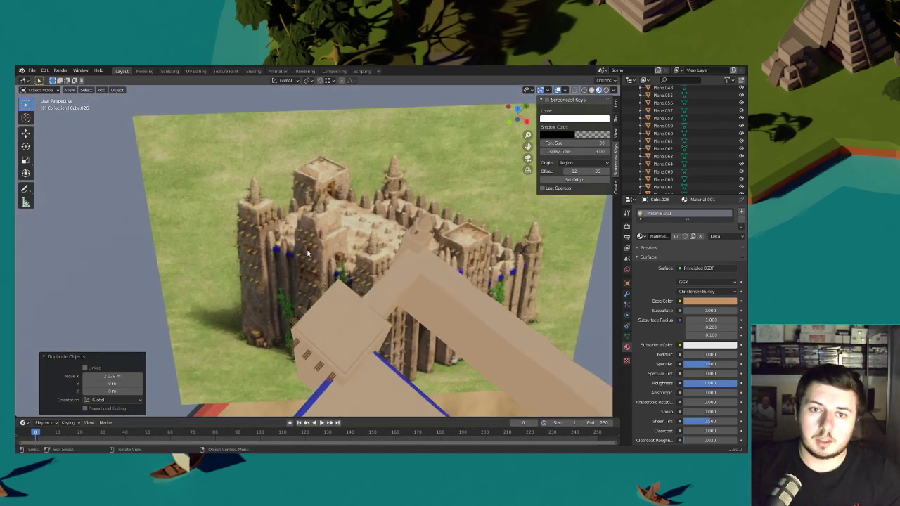
middle_click_drag(320, 194, 326, 328)
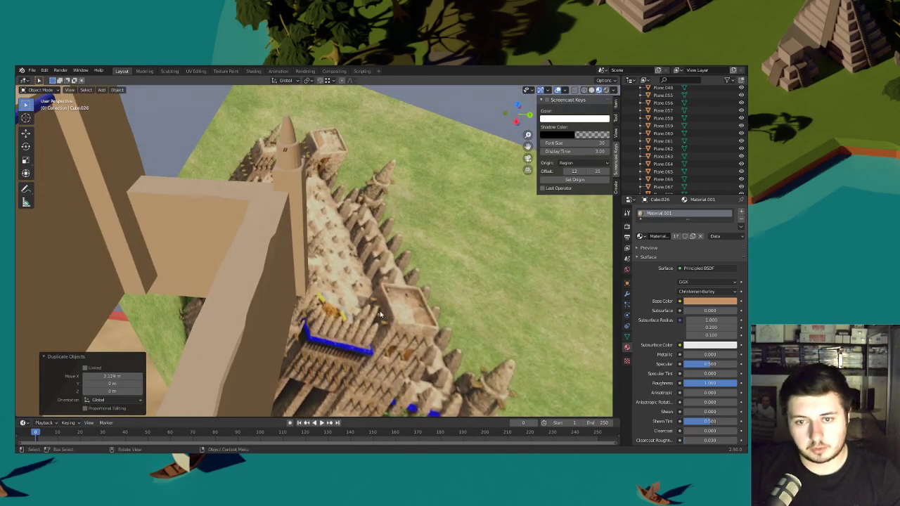
middle_click_drag(373, 292, 353, 255)
key("shift+d")
key("shift+z")
left_click(454, 232)
type("rz")
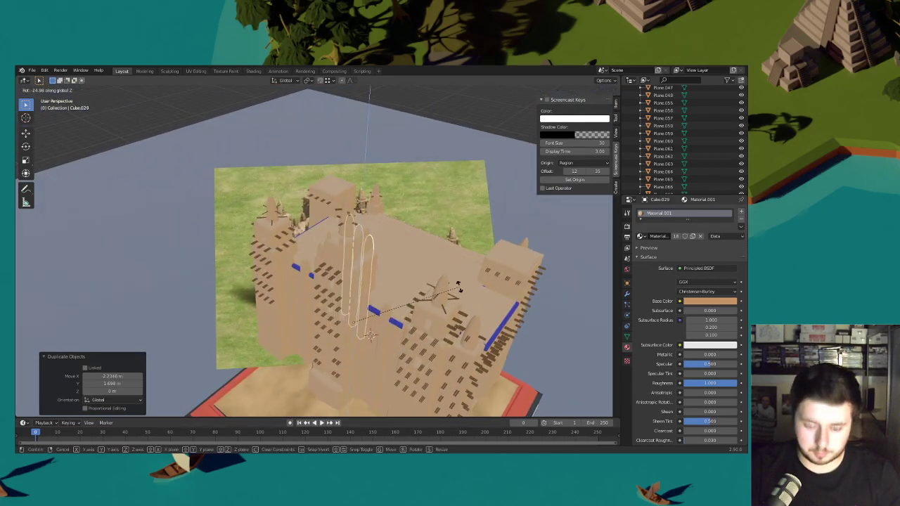
type("90")
key("Return")
- Move the rotated pillars horizontally onto the blue-trimmed side wall between the towers and fine-tune their position along Y
middle_click_drag(458, 286, 412, 300)
key("g")
key("shift+z")
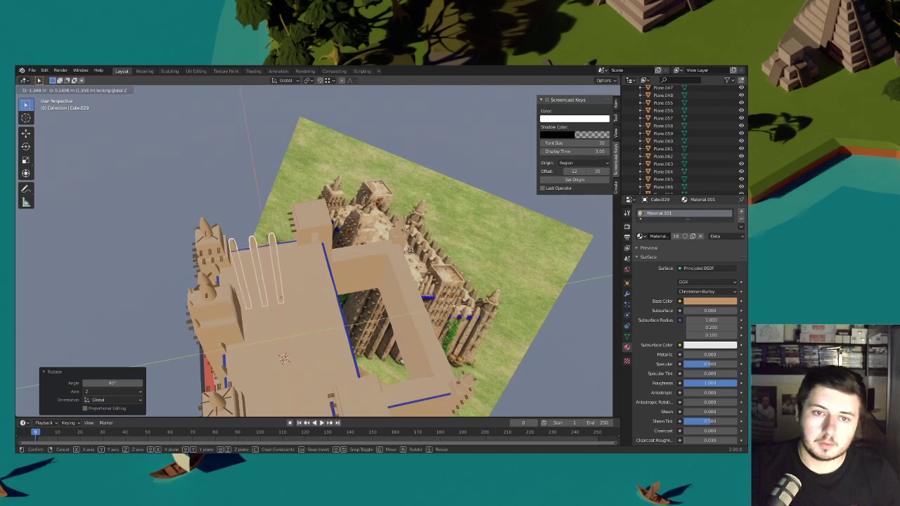
left_click(410, 253)
middle_click_drag(411, 253, 401, 265)
key("y")
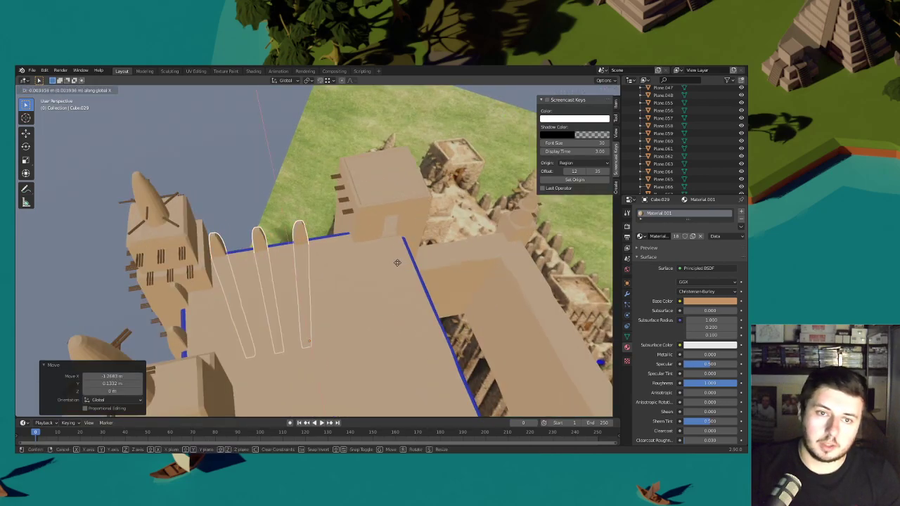
left_click(397, 262)
mouse_move(397, 262)
middle_mouse_down()
mouse_move(369, 256)
mouse_move(379, 260)
middle_mouse_up()
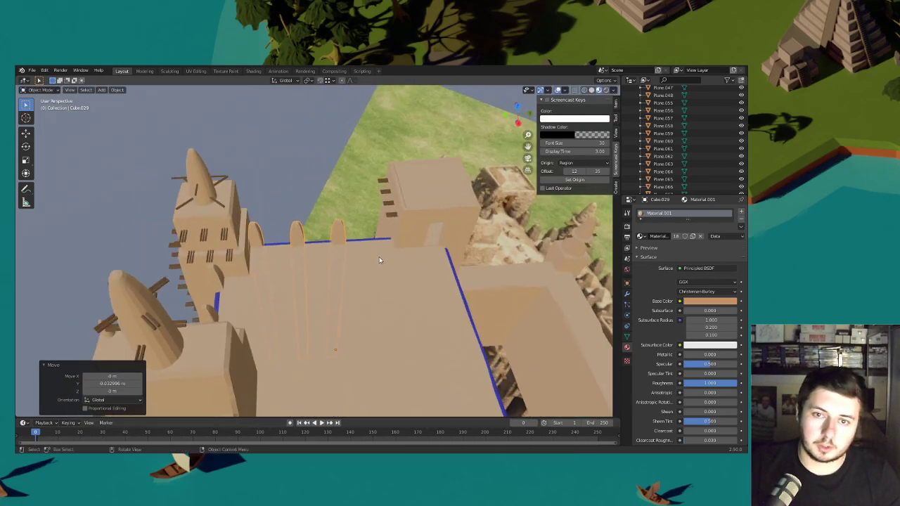
- In Edit Mode, duplicate one side-wall pillar about 1.7 m along Y beside the square tower and nudge it about -0.022 m
key("Tab")
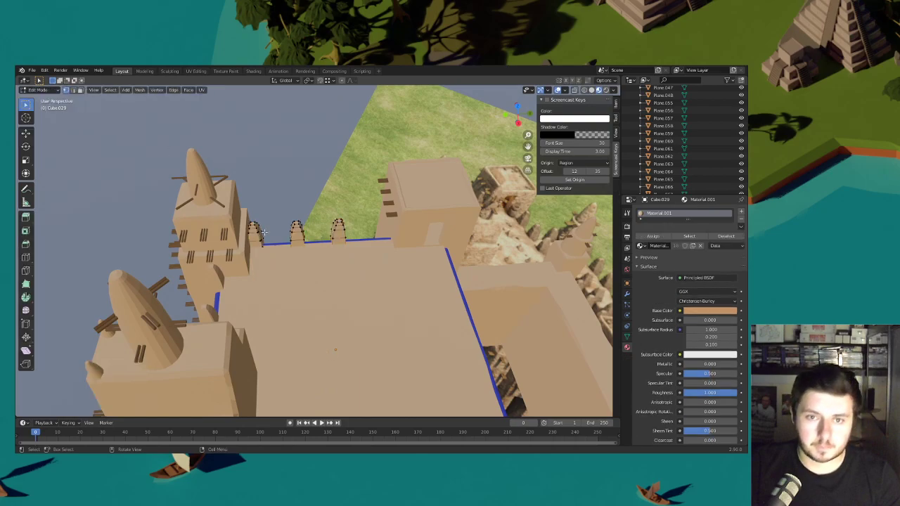
key("l")
key("g")
key("x")
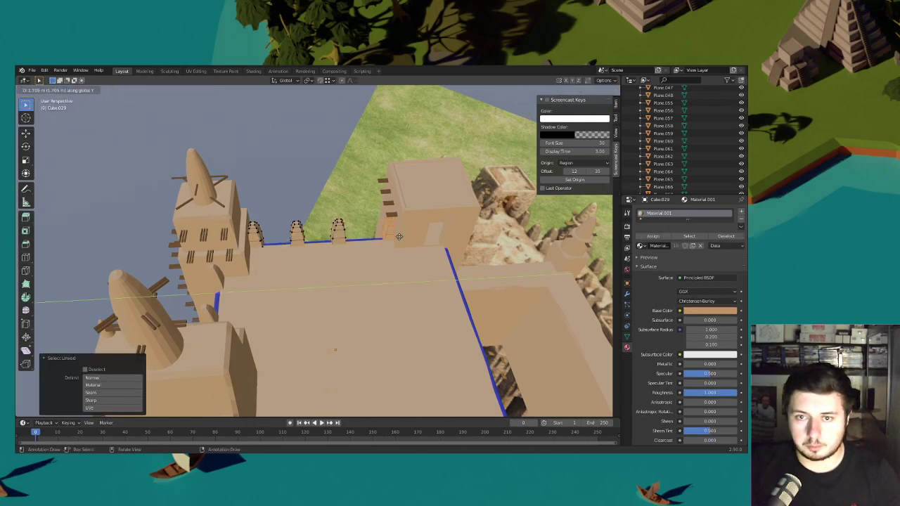
left_click(396, 236)
middle_click_drag(396, 237, 381, 232)
key("g")
key("y")
left_click(383, 234)
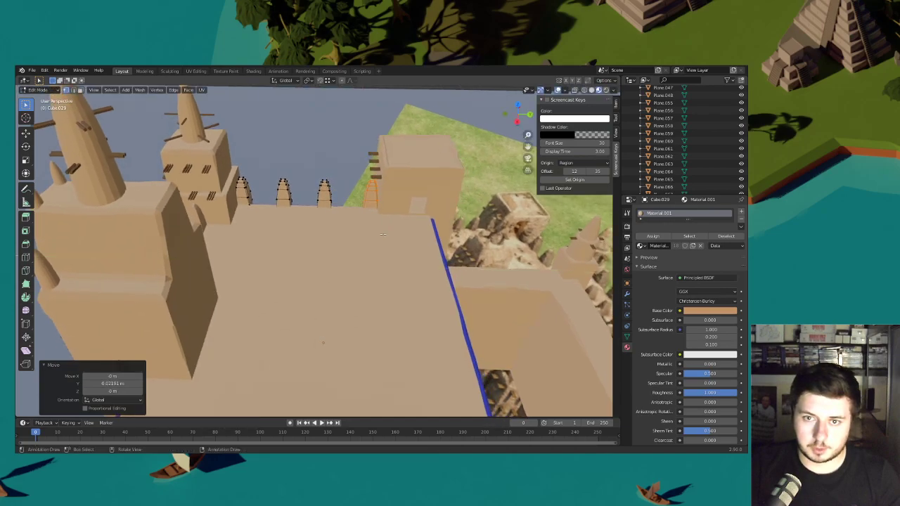
- Select the two middle side-wall pillars and shift them about 0.016 m along Y to even the spacing
left_click(326, 198)
key("l")
key("g")
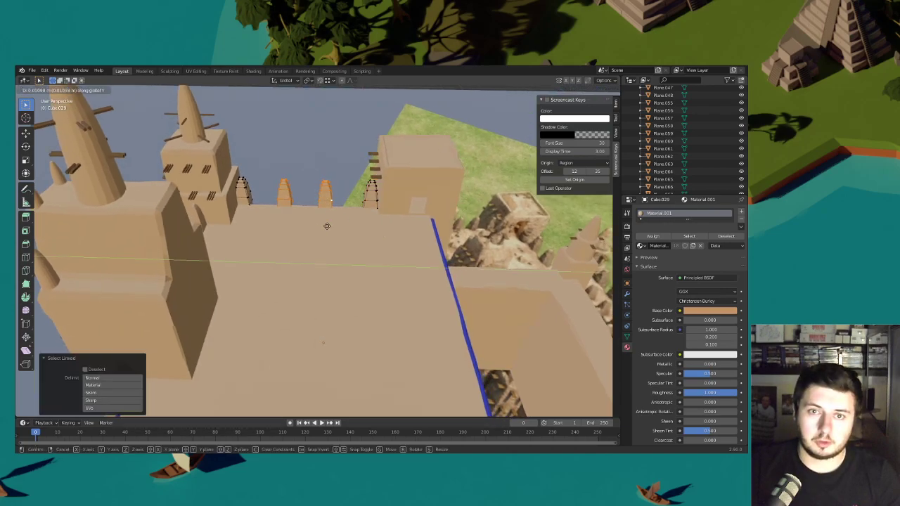
left_click(326, 225)
middle_click_drag(327, 226, 323, 250)
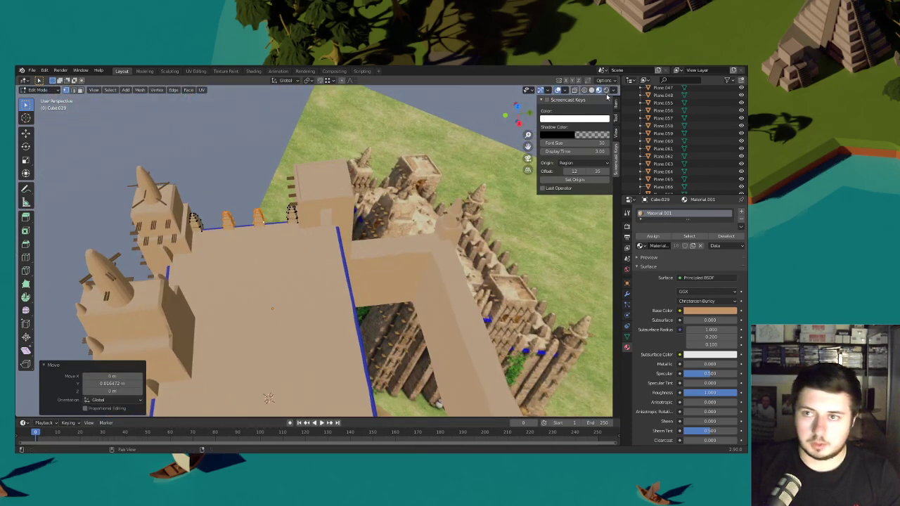
- Select all four side-wall pillars and duplicate them horizontally about 1.62 m in X and 1.33 m in Y
left_click(583, 90)
key("l")
key("l")
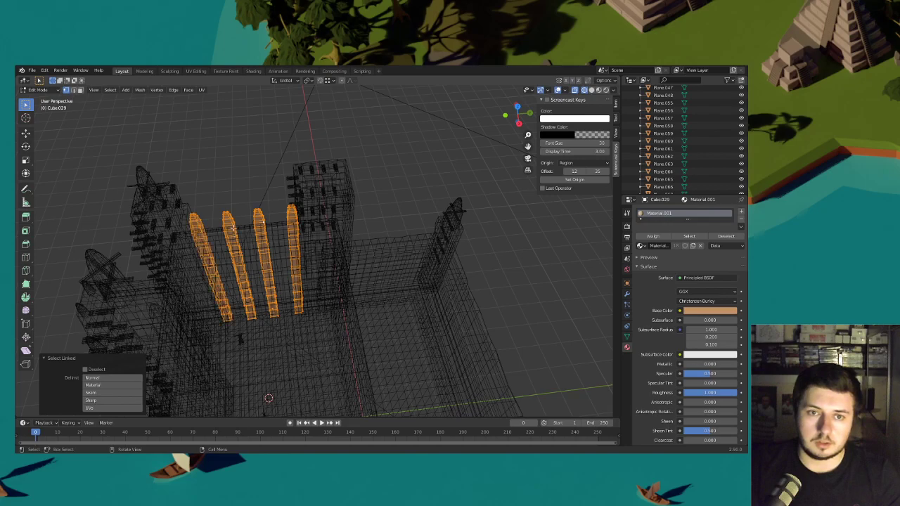
left_click(591, 90)
middle_click_drag(295, 211, 339, 221)
key("shift+d")
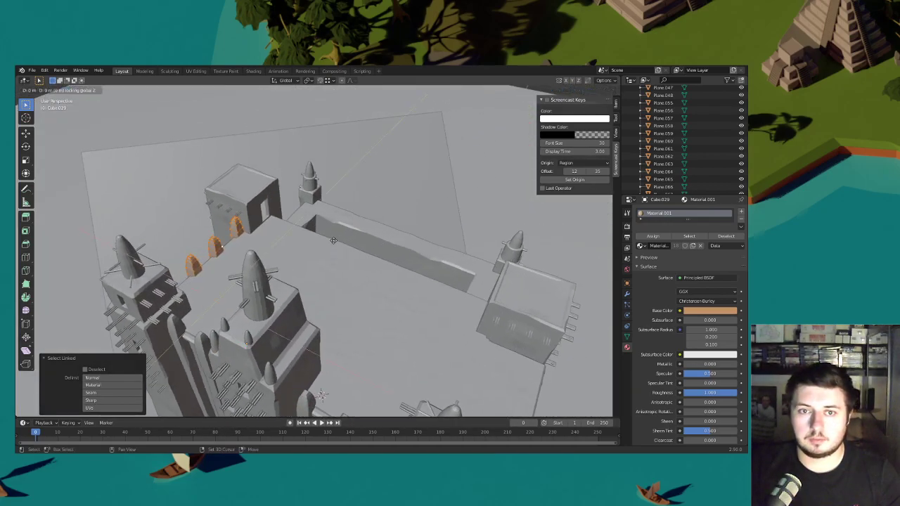
left_click(448, 228)
- Rotate the four copied pillars 90 degrees about Z and move them horizontally toward the rear wall edge
key("r")
key("z")
key("9")
key("0")
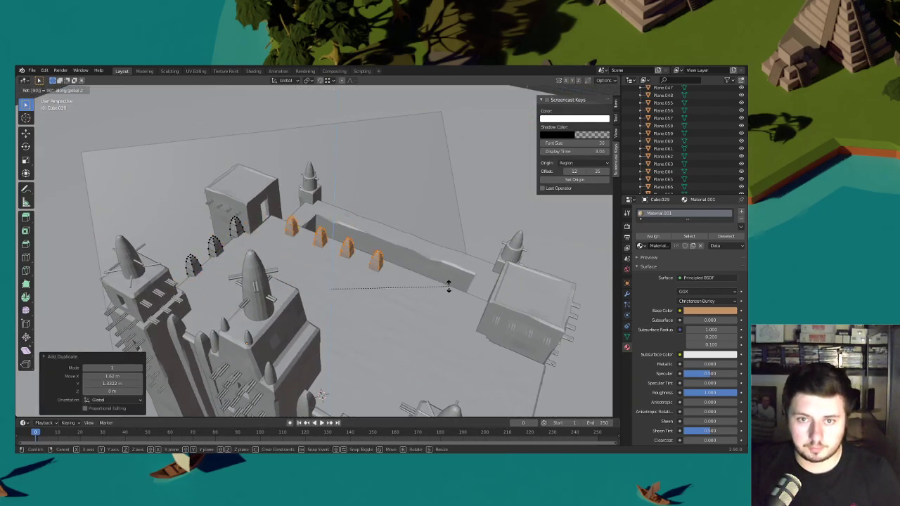
key("Return")
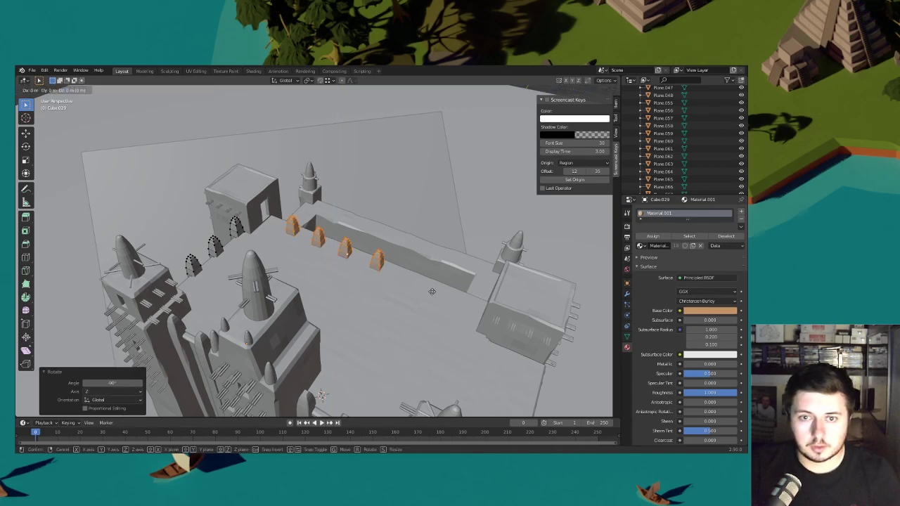
key("g")
key("shift+z")
left_click(417, 269)
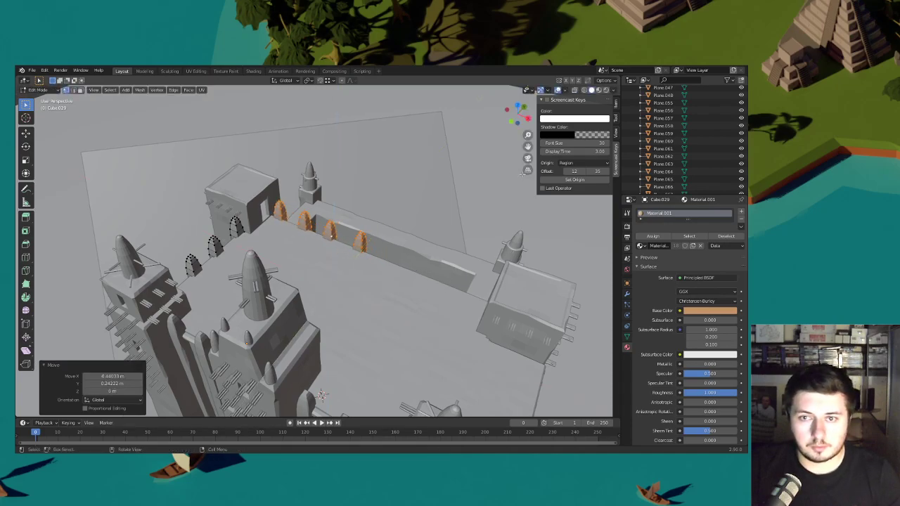
- Restore the material shading and align the copied pillar row with the blue-trimmed rear edge beside the square tower
left_click(598, 90)
mouse_move(464, 152)
middle_mouse_down()
mouse_move(422, 225)
mouse_move(448, 191)
mouse_move(473, 248)
mouse_move(466, 277)
middle_mouse_up()
key("g")
key("x")
left_click(448, 198)
key("g")
key("x")
left_click(465, 243)
- Duplicate the four rear-wall pillars along X to continue the row toward the opposite square tower
middle_click_drag(467, 277, 336, 233, "shift")
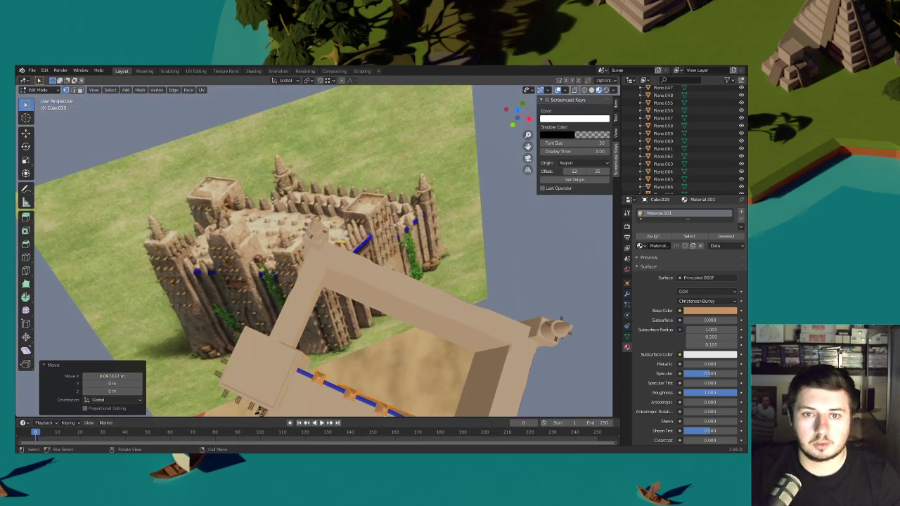
middle_click_drag(328, 202, 377, 230)
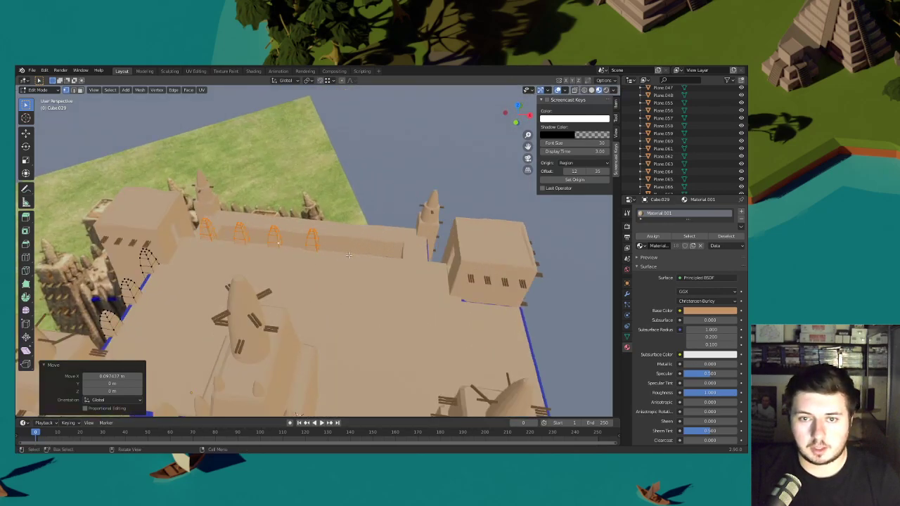
key("g")
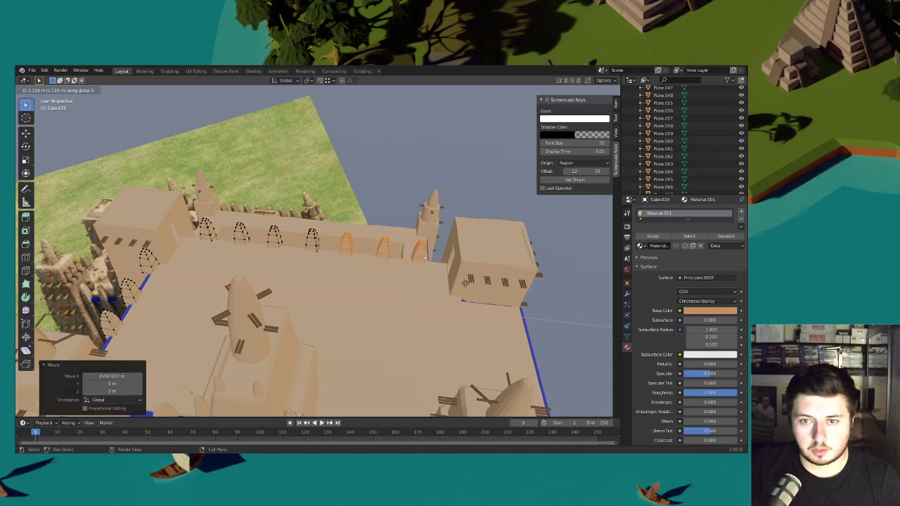
left_click(464, 283)
- Separate the last pillar overlapping the square tower into its own object and delete it
key("shift+z")
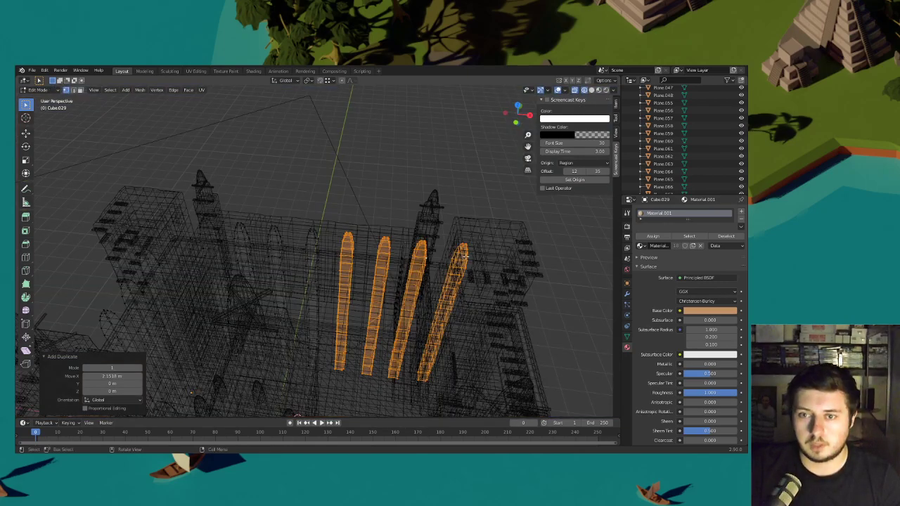
key("Tab")
key("l")
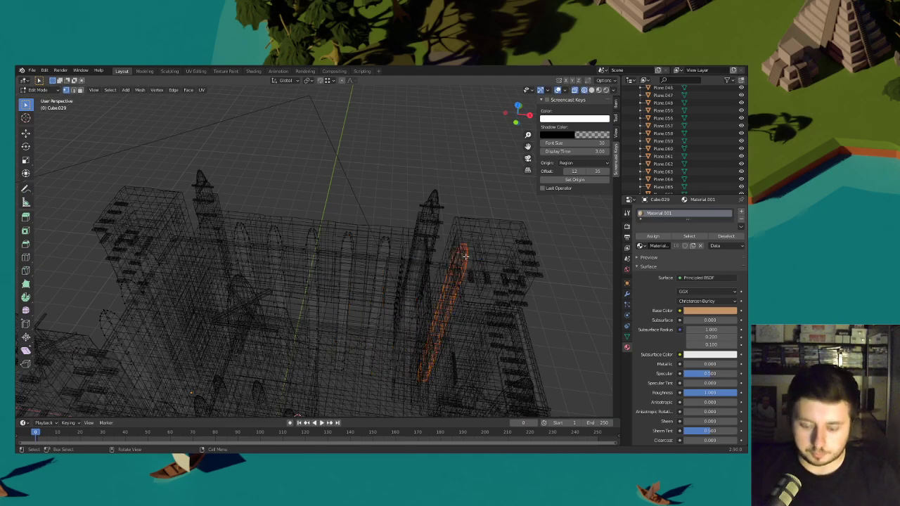
left_click(50, 90)
left_click(39, 97)
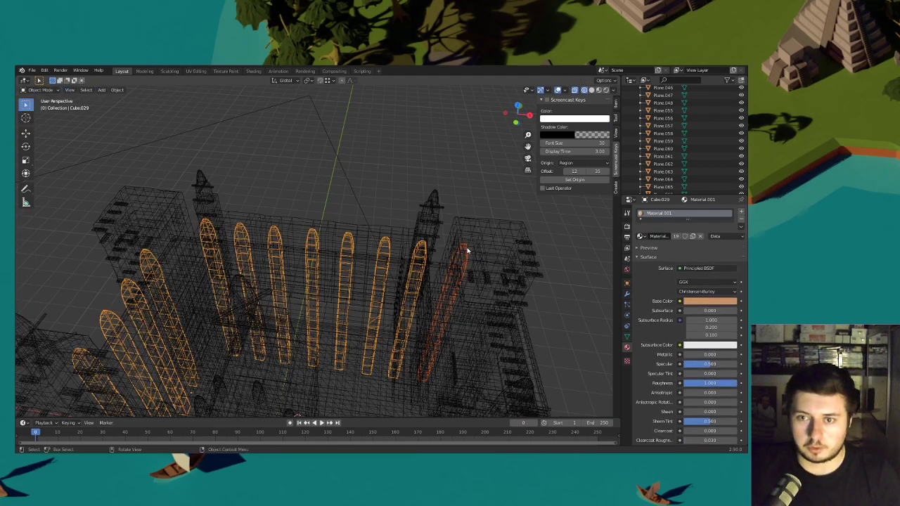
left_click(466, 250)
key("Delete")
- Select the remaining pillars object, enter Edit Mode, and switch from wireframe back to material shading
left_click(356, 240)
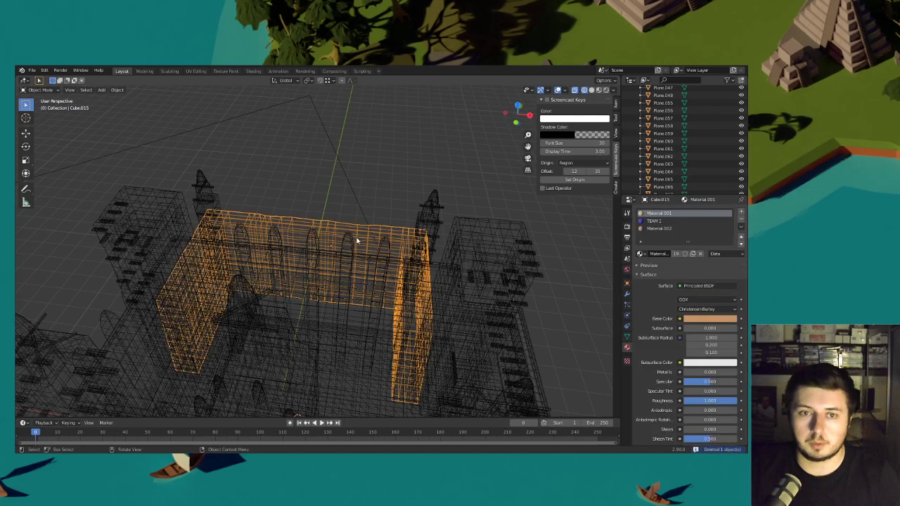
left_click(349, 240)
left_click(50, 90)
left_click(44, 109)
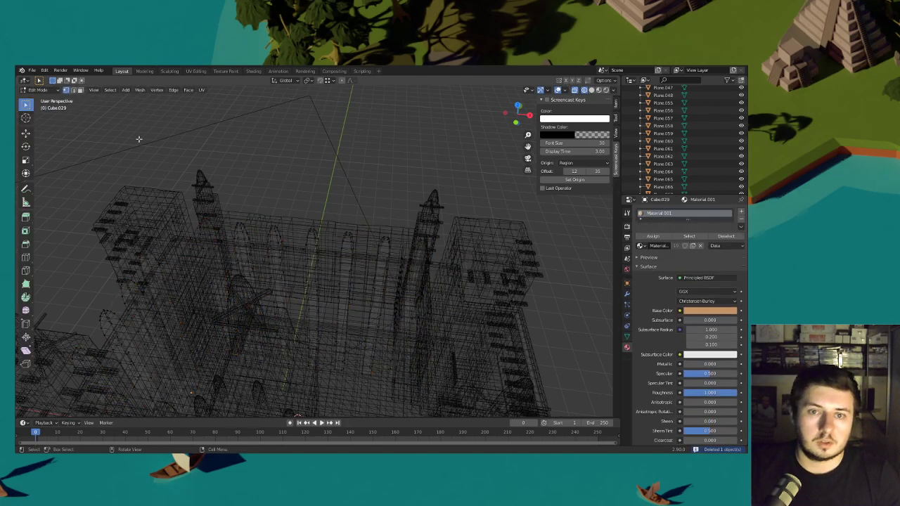
left_click(590, 90)
scroll(448, 337, "down", 3)
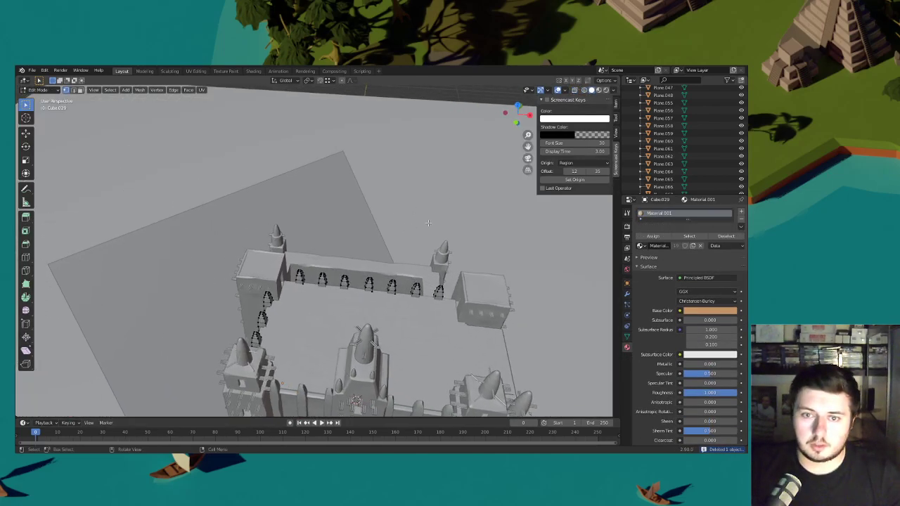
left_click(599, 91)
- Duplicate three of the rear-wall pillars and move the copies horizontally to the outer courtyard wall
middle_click_drag(450, 204, 469, 188)
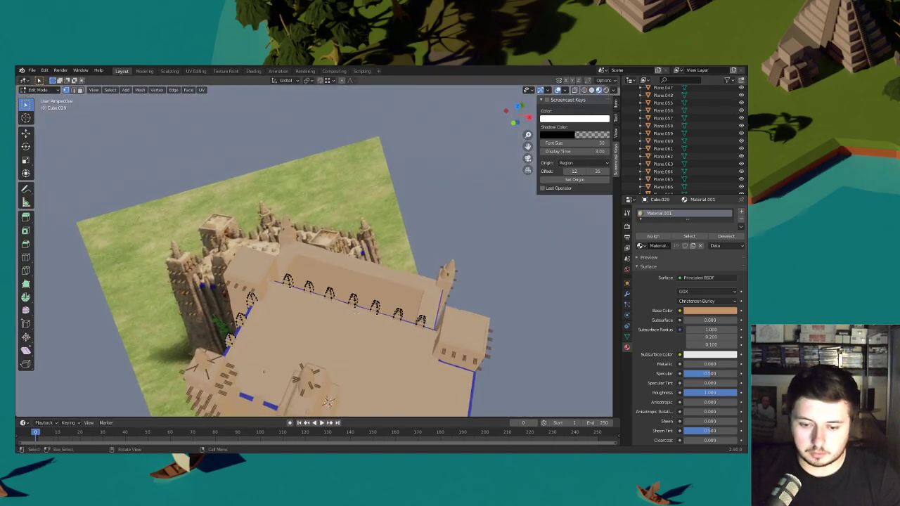
key("l")
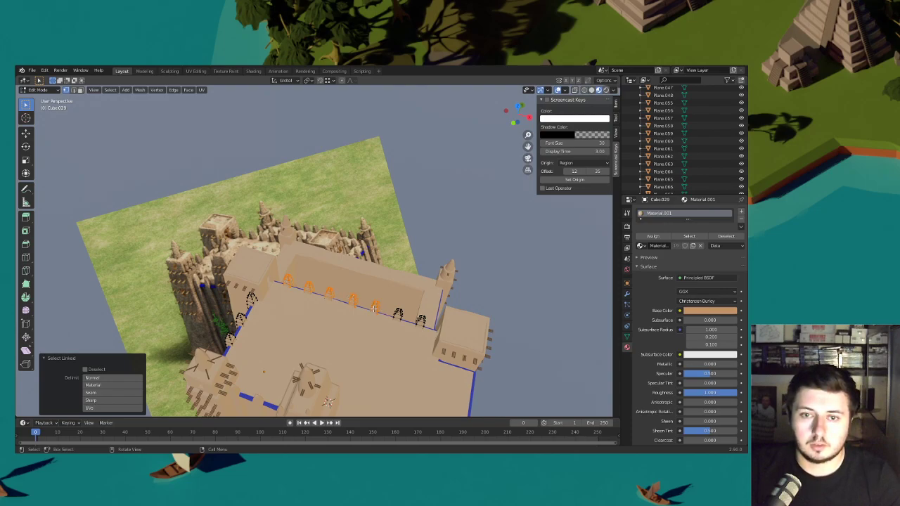
key("ctrl+z")
middle_click_drag(353, 300, 346, 291)
key("g")
key("z")
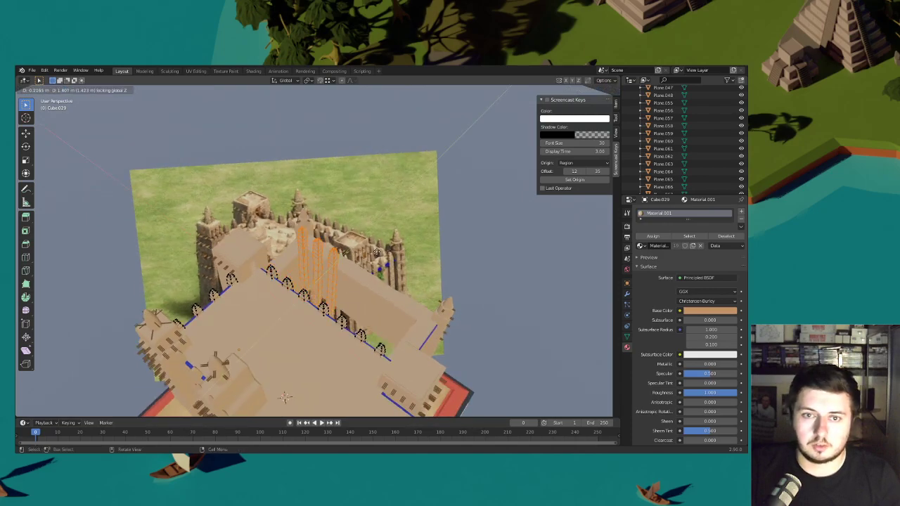
left_click(390, 225)
- Refine the horizontal position of the three copied pillars against the outer courtyard wall
middle_click_drag(390, 225, 387, 263, "shift")
scroll(387, 251, "up", 3)
key("g")
key("shift+z")
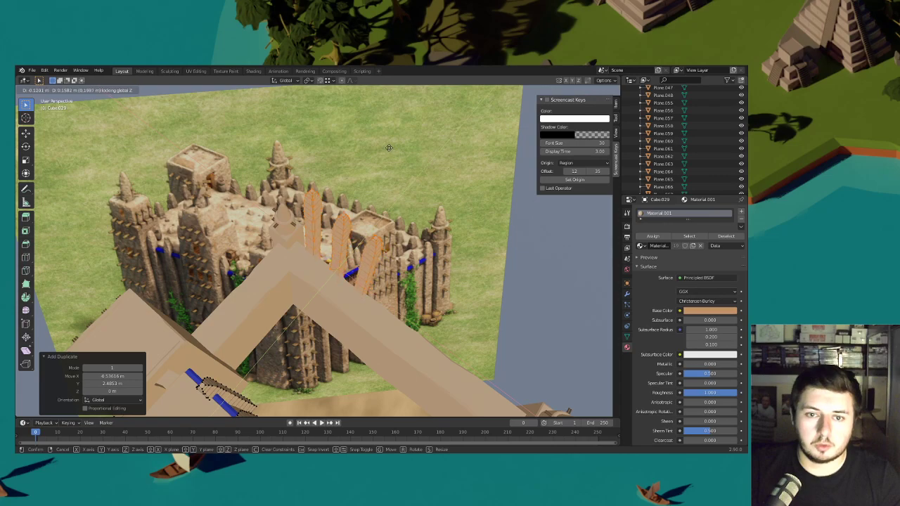
left_click(389, 148)
- Lower the three copied pillars along Z so their tips rise just above the outer courtyard wall
key("g")
key("z")
left_click(402, 220)
middle_click_drag(402, 247, 349, 263)
key("g")
key("z")
left_click(397, 225)
- Even out the spacing of the three outer-wall pillars by moving two of them individually along X
key("alt+a")
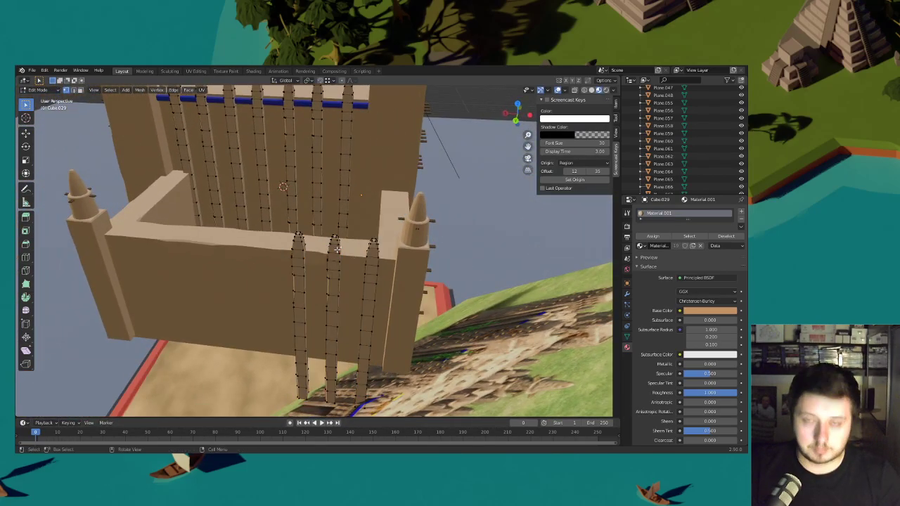
key("l")
key("g")
key("x")
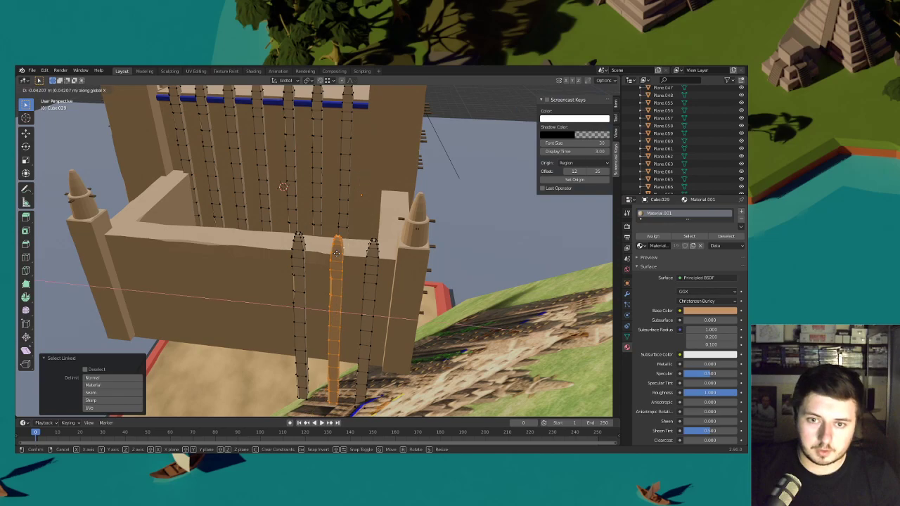
left_click(337, 254)
middle_click_drag(323, 256, 317, 257)
left_click(301, 258)
key("l")
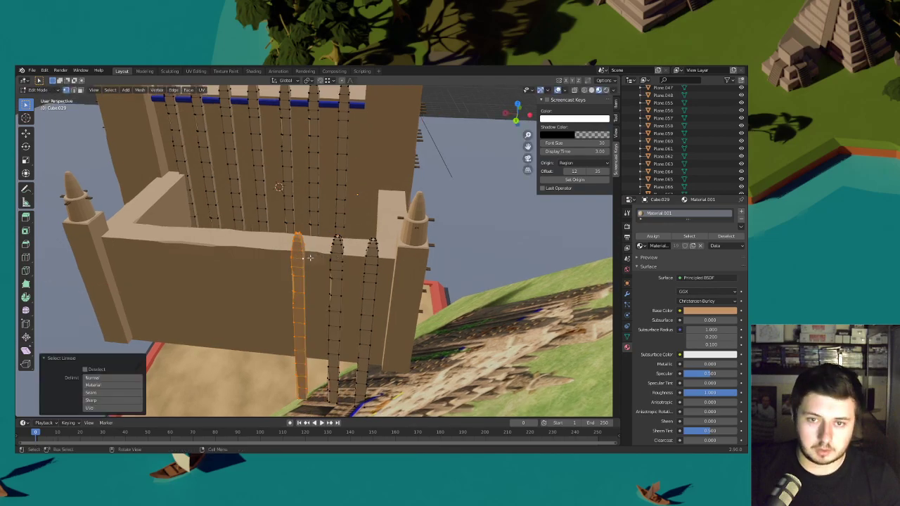
key("g")
key("x")
left_click(313, 258)
- Duplicate the three outer-wall pillars about 1.5 m along X and repeat the duplication to fill the wall
middle_click_drag(336, 246, 382, 275)
key("l")
key("l")
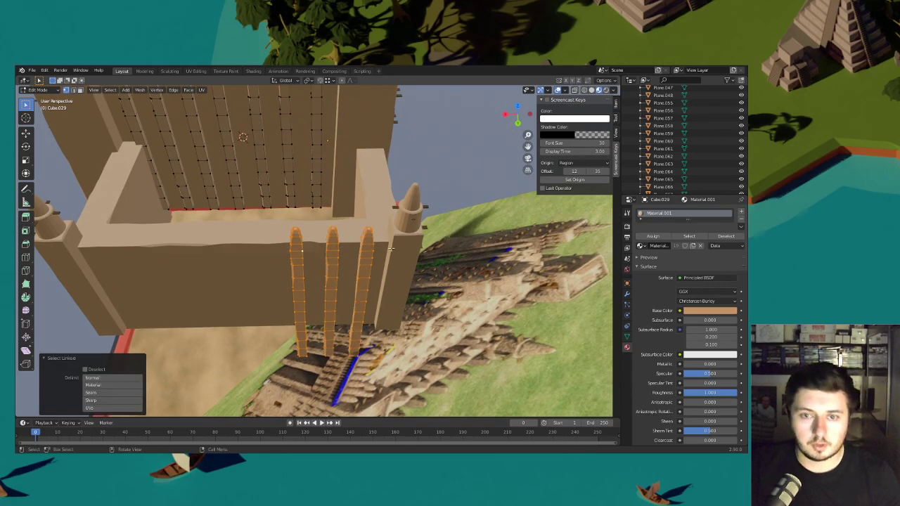
key("shift+d")
key("x")
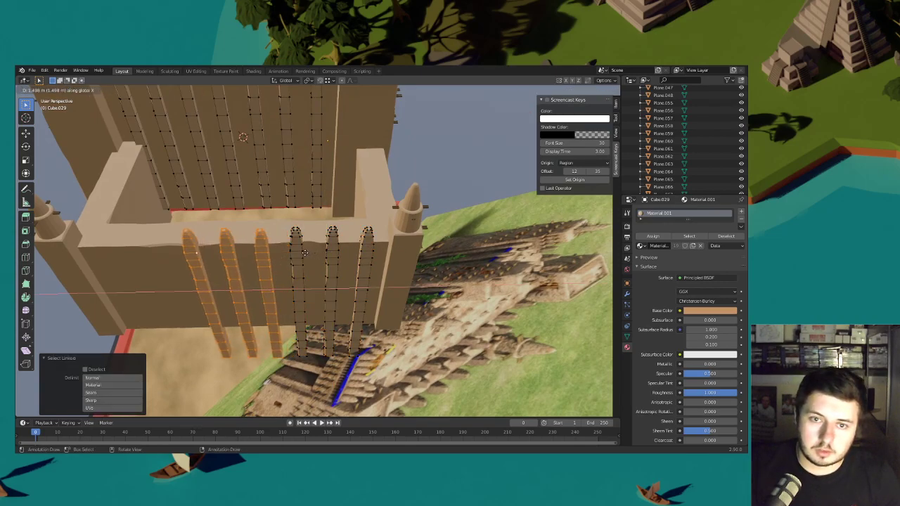
left_click(301, 252)
middle_click_drag(301, 253, 343, 259, "shift")
key("shift+r")
- Delete the surplus pillar that overlaps the corner tower at the end of the outer-wall row
left_click(210, 250)
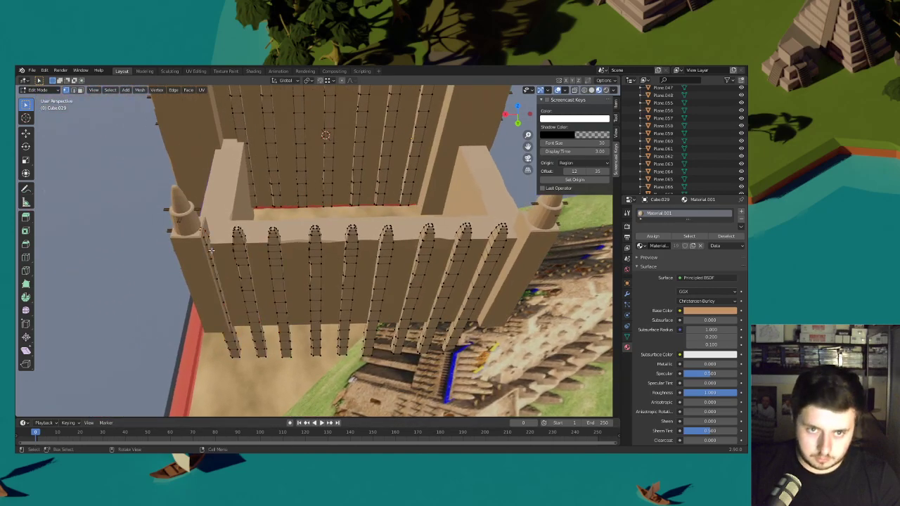
key("l")
key("x")
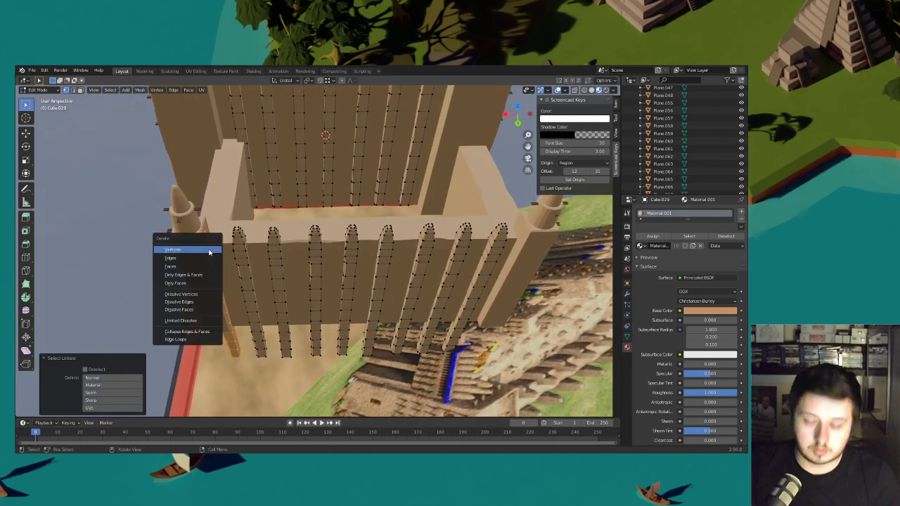
left_click(208, 248)
- Select all eight outer-wall pillars and shift the row about 0.057 m along X
middle_click_drag(208, 249, 419, 259)
key("l")
key("l")
key("l")
key("l")
key("l")
key("l")
key("l")
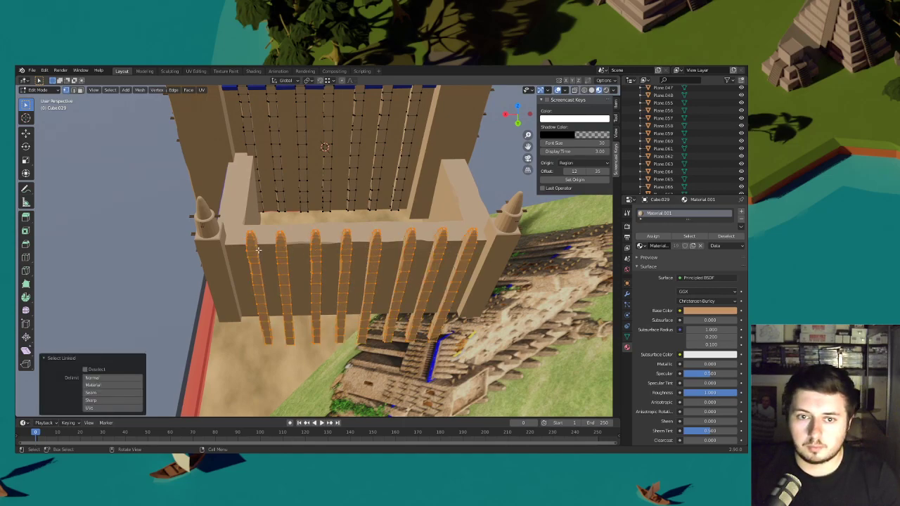
key("g")
key("x")
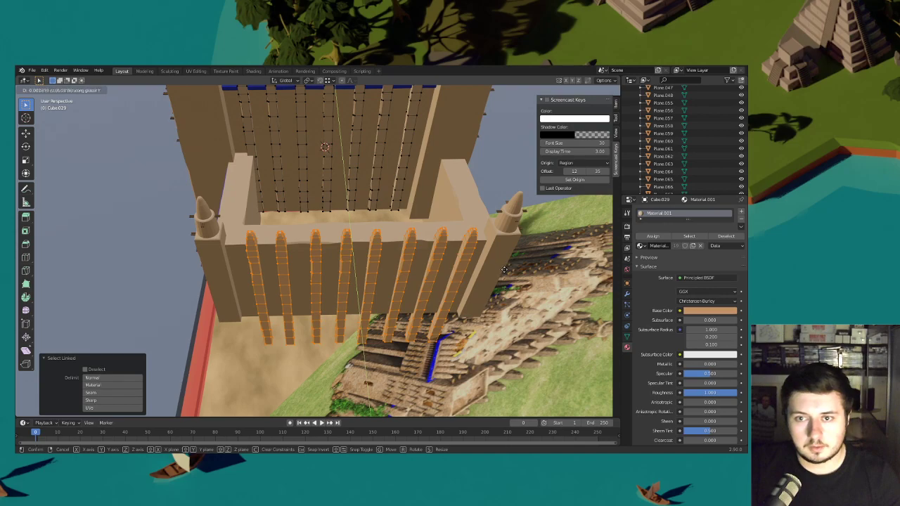
left_click(502, 269)
- Scale the row of eight pillars slightly wider along X and readjust its position between the corner towers
key("s")
key("x")
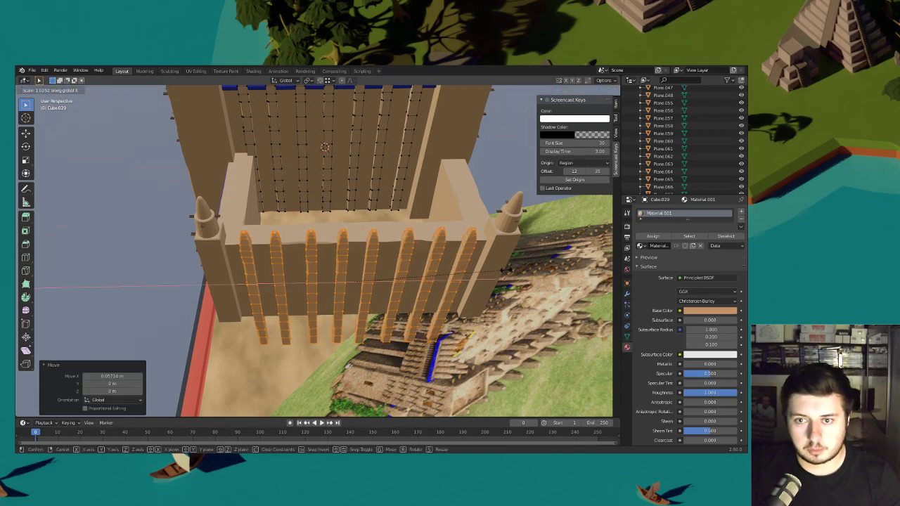
left_click(508, 270)
middle_click_drag(507, 269, 508, 253)
key("g")
key("x")
left_click(422, 242)
- Compare the pillar rows with the castle in the reference image through the camera view
middle_click_drag(421, 242, 531, 160)
left_click(527, 158)
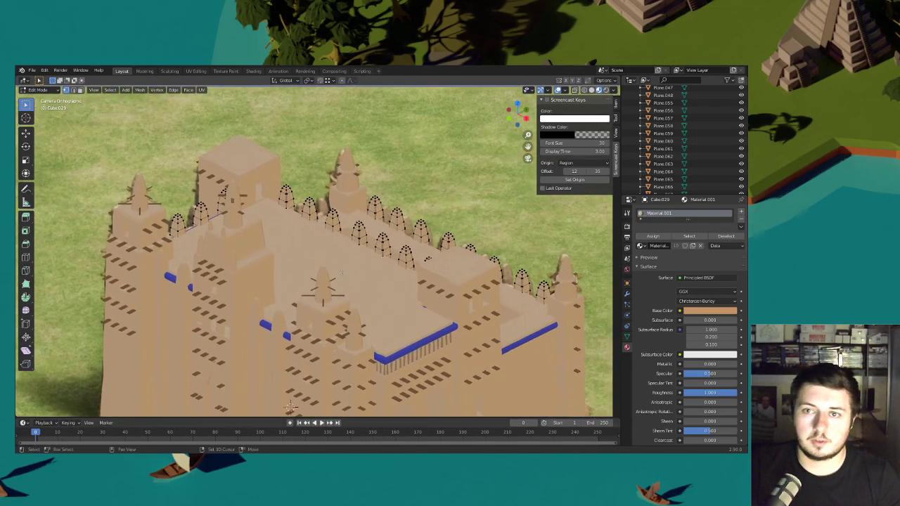
scroll(396, 268, "down", 4)
mouse_move(424, 271)
middle_mouse_down()
mouse_move(390, 292)
mouse_move(430, 268)
middle_mouse_up()
scroll(391, 292, "up", 8)
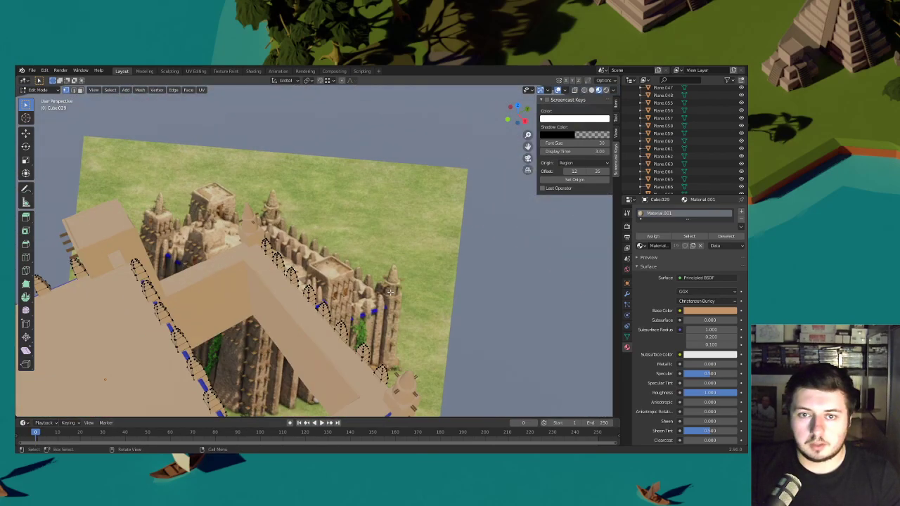
left_click(527, 158)
scroll(394, 258, "up", 2)
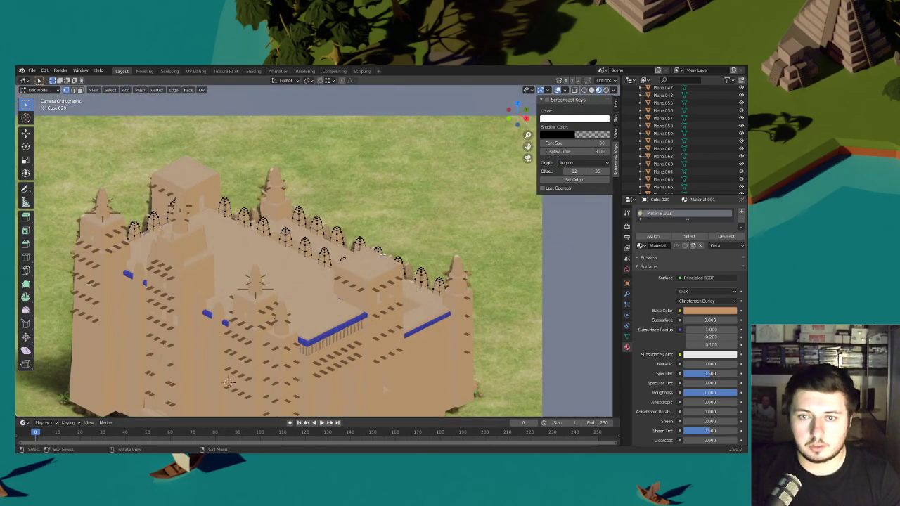
middle_click_drag(415, 232, 386, 265, "shift")
scroll(366, 257, "up", 8)
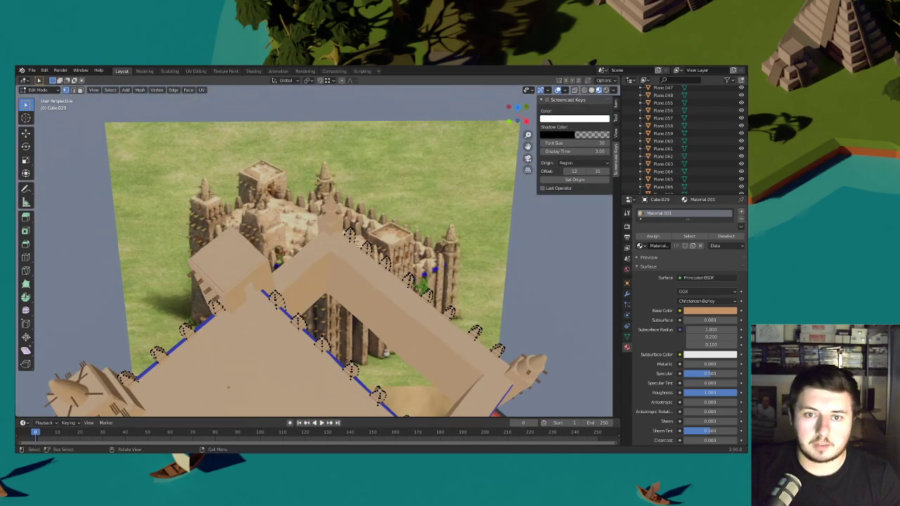
- Duplicate four outer-wall pillars, offset the copies horizontally, and rotate them 90° around Z
middle_click_drag(228, 386, 159, 299)
key("l")
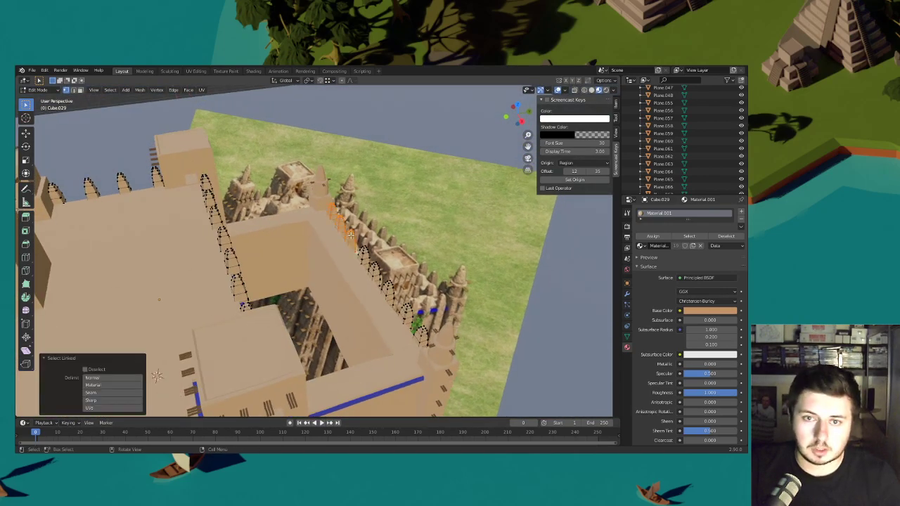
middle_click_drag(350, 235, 425, 245)
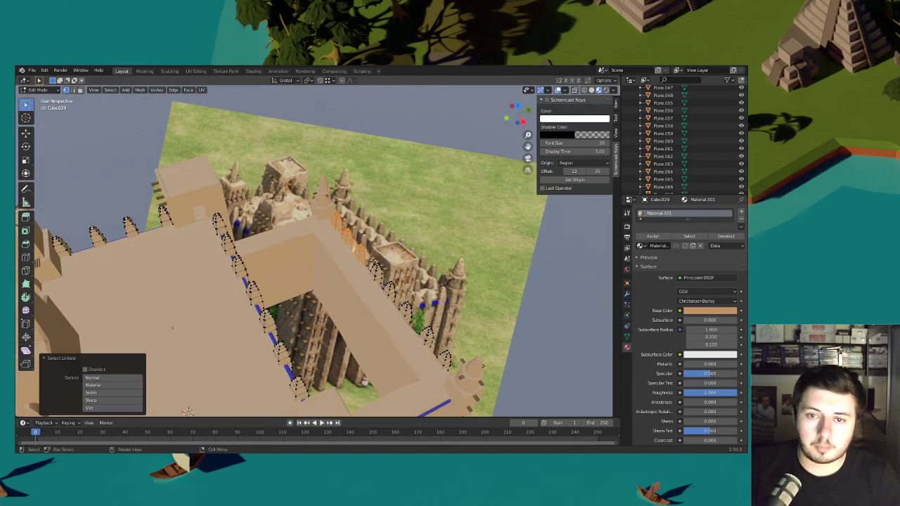
key("g")
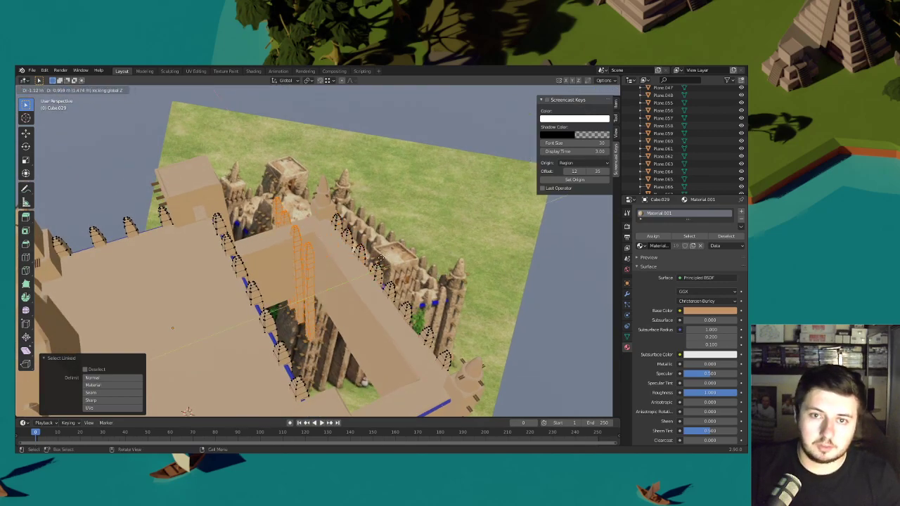
left_click(371, 255)
type("rz90")
key("Return")
- Position the four rotated pillars horizontally against the adjacent side wall of the courtyard
middle_click_drag(373, 185, 303, 225)
scroll(267, 204, "up", 3)
key("g")
key("shift+z")
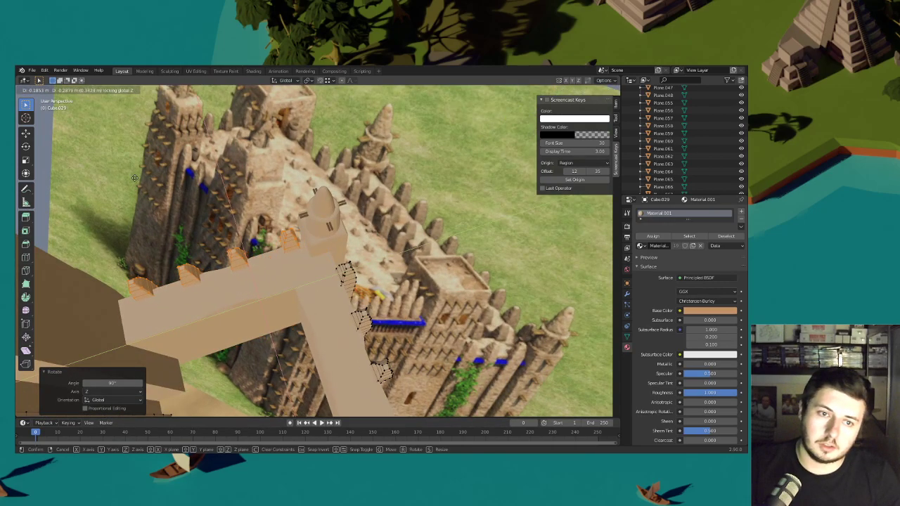
left_click(92, 169)
- Select the three side-wall pillars farthest from the corner spire and nudge them along Y
middle_click_drag(92, 169, 280, 194)
key("alt+a")
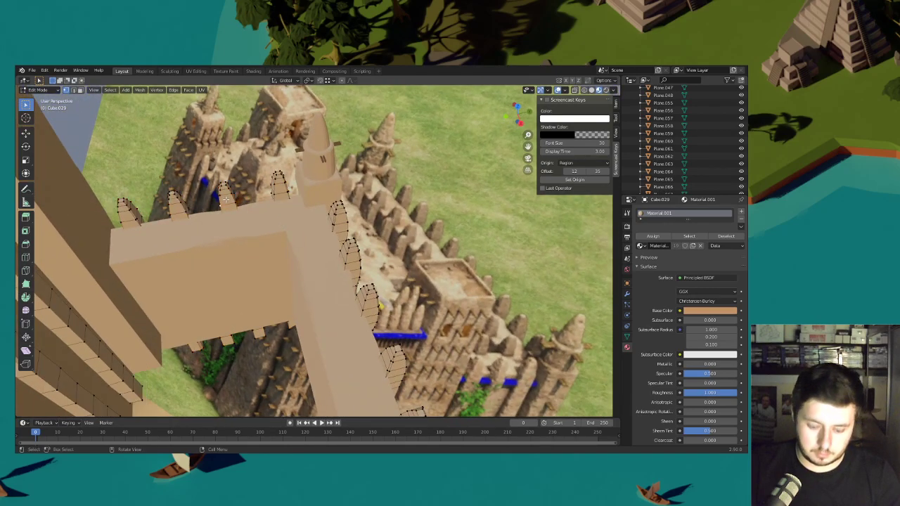
key("l")
key("g")
key("y")
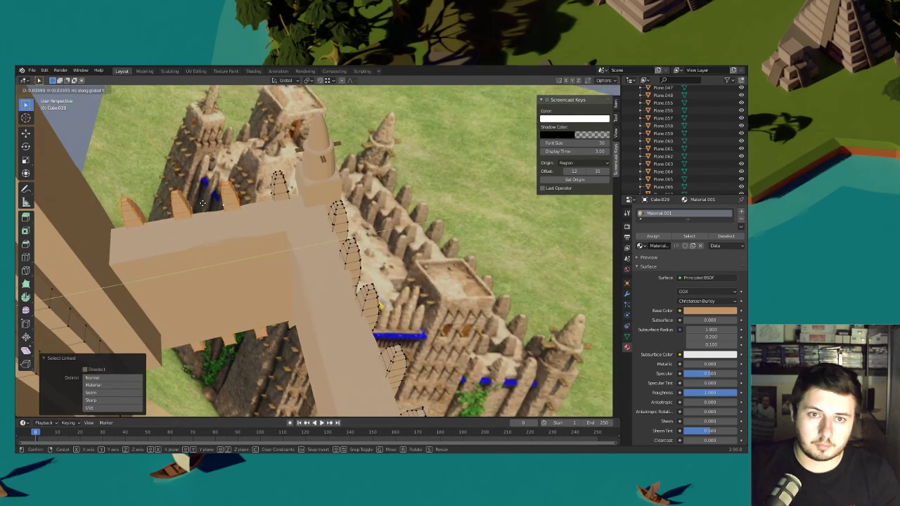
left_click(204, 203)
- Select all four side-wall pillars, adjust them along Y, and place copies along X at the opposite courtyard wall
key("l")
scroll(217, 204, "down", 6)
middle_click_drag(296, 246, 335, 215)
key("g")
key("y")
left_click(438, 291)
middle_click_drag(472, 312, 320, 241)
key("g")
key("x")
left_click(436, 292)
- Fine-tune the four copied pillars against the opposite side wall by about -0.05 m along X
scroll(392, 274, "up", 6)
key("g")
key("x")
left_click(386, 271)
scroll(393, 273, "down", 3)
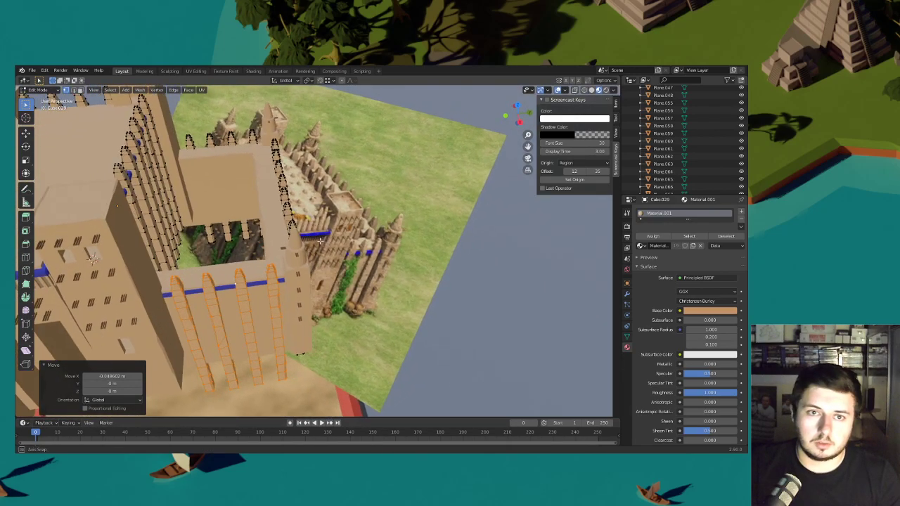
- Add pillars of the first side wall to the selection and shift them all about -0.043 m along Y
key("l")
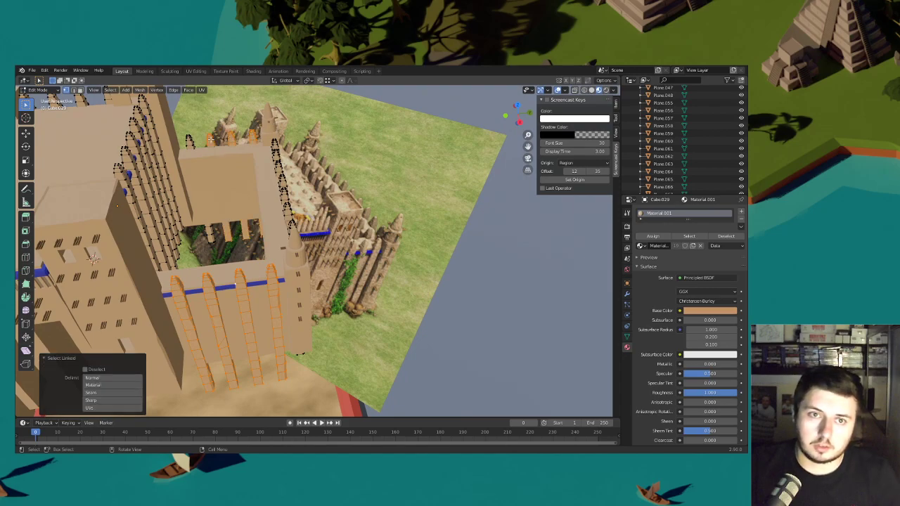
key("g")
key("y")
left_click(261, 244)
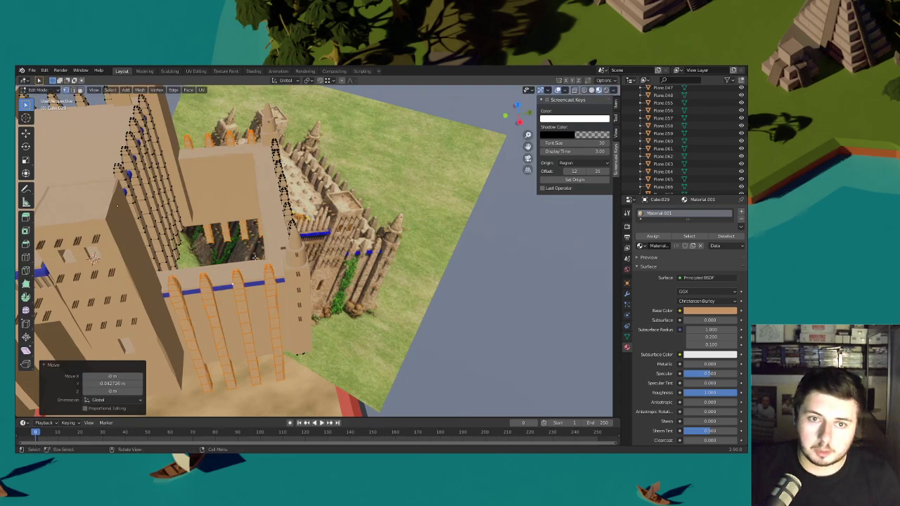
- Duplicate three of the second side wall's pillars along X to the wall's inner courtyard face
left_click(270, 287)
key("l")
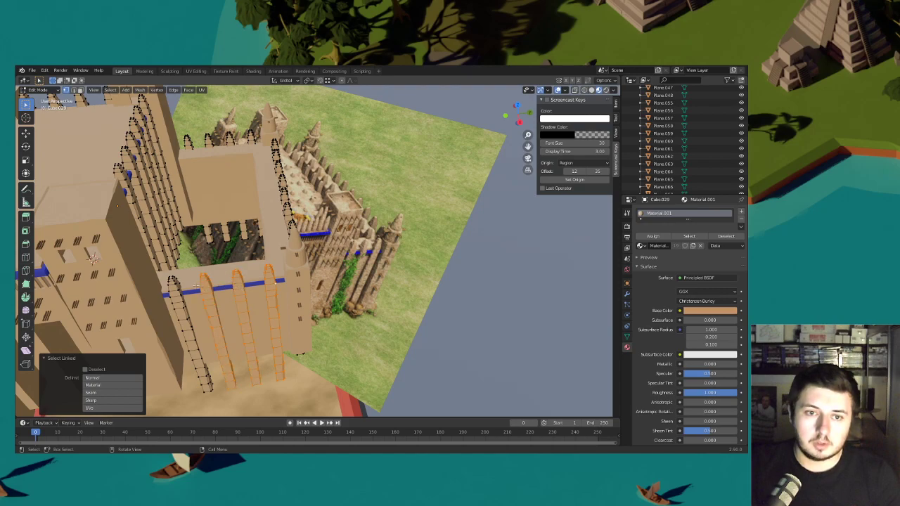
middle_click_drag(301, 301, 438, 320)
key("g")
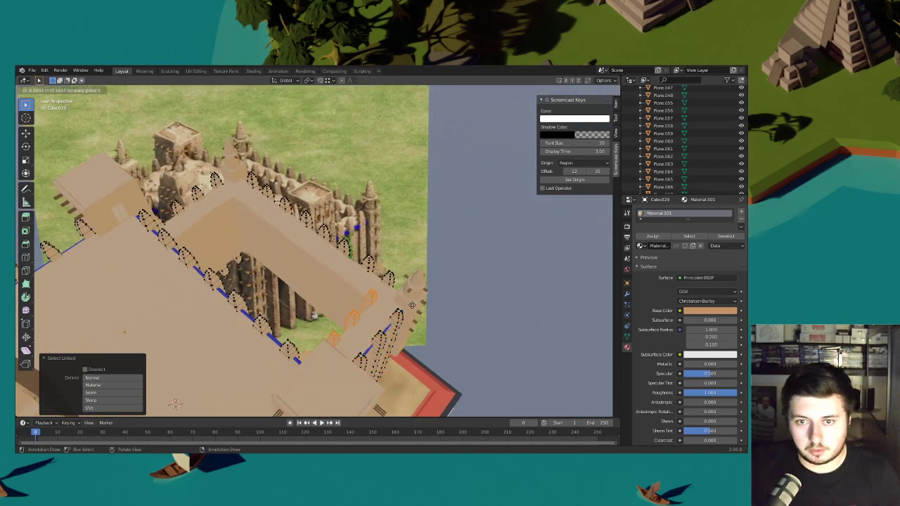
left_click(417, 304)
- Place copies of the three inner pillars along X at the inner face of the opposite side wall
middle_click_drag(417, 305, 412, 234)
key("g")
key("x")
left_click(314, 309)
- Select six of the outer-wall pillars and duplicate them about -0.51 m along Y onto the inner courtyard face
left_click(408, 233)
key("l")
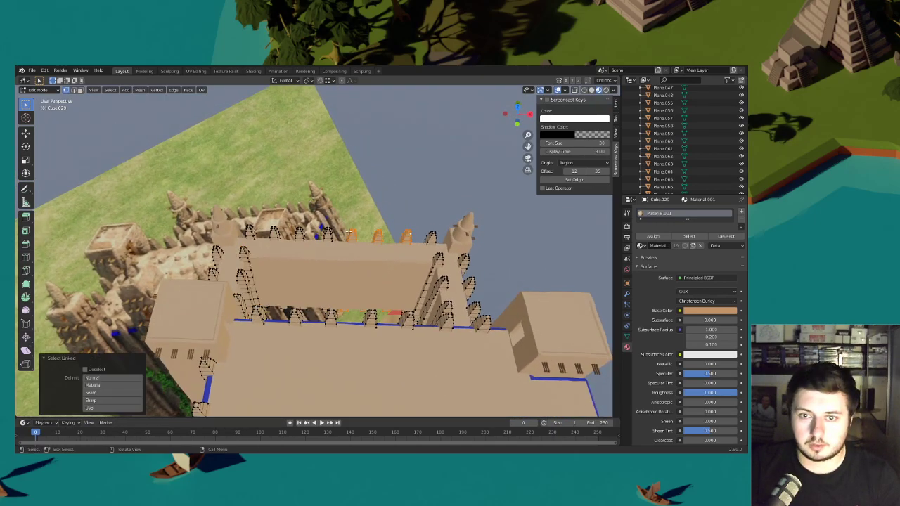
key("l")
middle_click_drag(274, 232, 445, 243)
key("shift+d")
key("y")
left_click(342, 229)
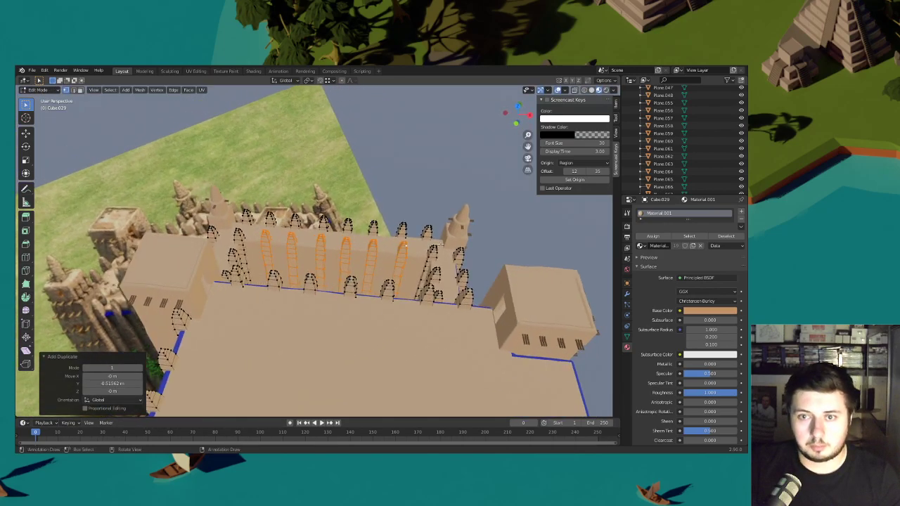
- Deselect the duplicated pillars and return to Object Mode
key("s")
right_click(444, 243)
key("alt+a")
scroll(480, 247, "down", 4)
middle_click_drag(480, 246, 426, 243)
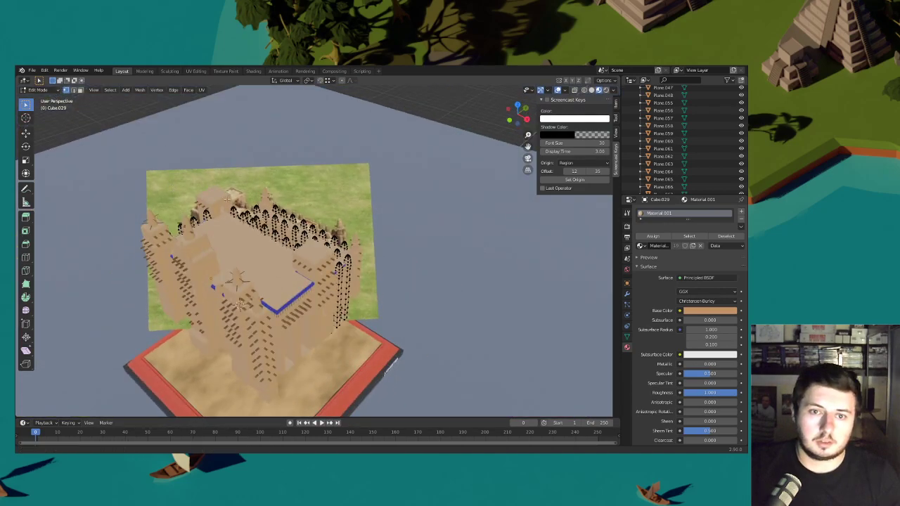
middle_click_drag(218, 200, 249, 201, "shift")
left_click(50, 90)
left_click(45, 98)
middle_click_drag(424, 196, 239, 208)
scroll(338, 230, "up", 3)
left_click(309, 232)
left_click(40, 90)
left_click(41, 106)
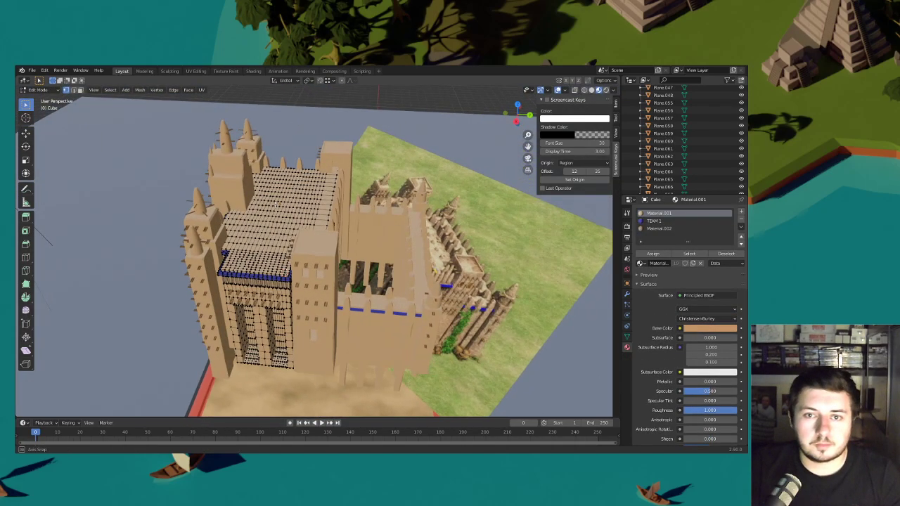
left_click(31, 89)
left_click(41, 99)
- Select the small conical spire beside the blue-trimmed roof edge and enter Edit Mode
middle_click_drag(375, 220, 345, 250)
mouse_move(345, 246)
middle_mouse_down()
mouse_move(356, 244)
mouse_move(343, 245)
middle_mouse_up()
middle_click_drag(343, 245, 271, 242, "shift")
scroll(257, 240, "up", 5)
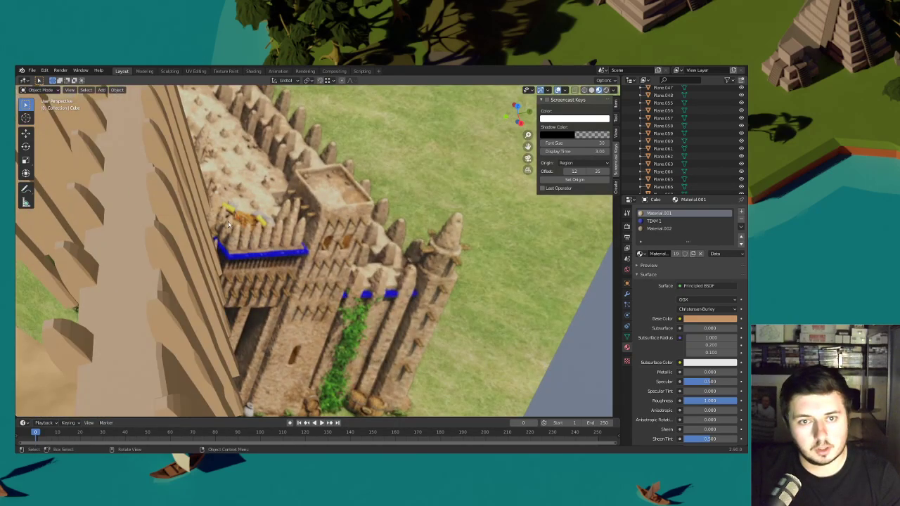
scroll(279, 205, "down", 5)
middle_click_drag(279, 205, 398, 227)
left_click(274, 227)
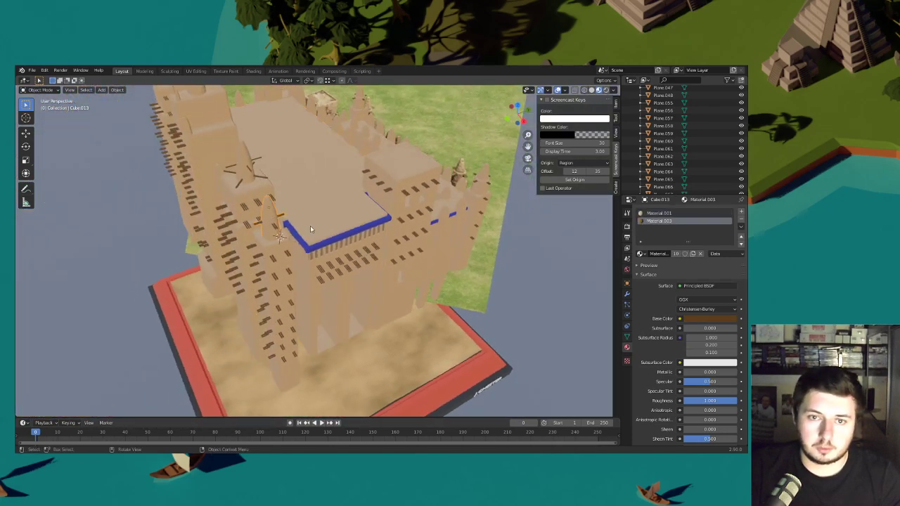
left_click(42, 90)
left_click(43, 108)
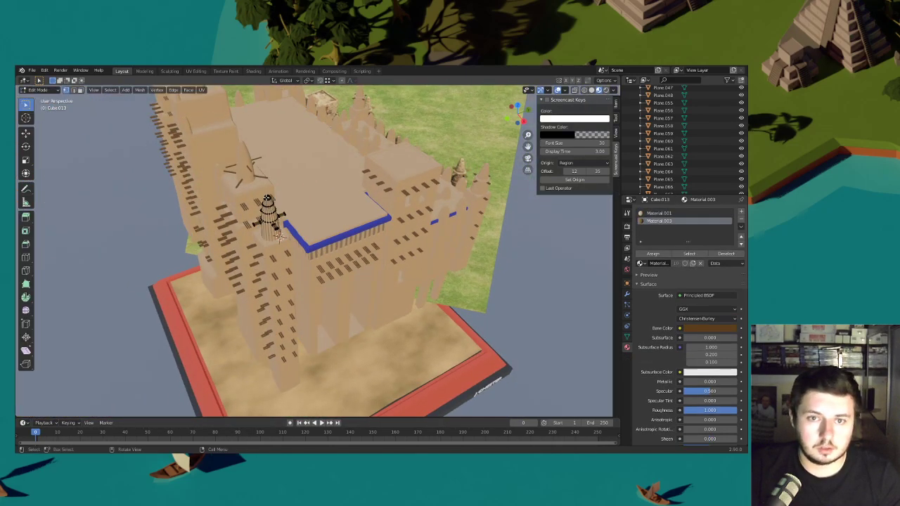
- Duplicate the spire's cone and place the copy on the adjacent roof, about -0.14 m in X and 0.62 m in Y
key("l")
key("shift+d")
left_click(303, 195)
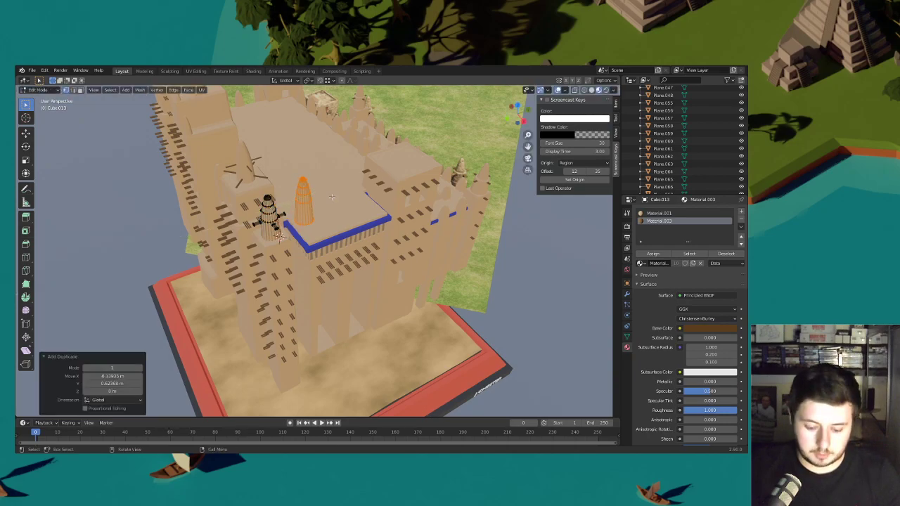
- Separate the duplicated cone into its own object, return to Object Mode and select it
key("p")
left_click(303, 195)
left_click(43, 89)
left_click(42, 98)
left_click(296, 203)
left_click(297, 204)
- Resize the separated cone, scaling it horizontally and then along Z
key("g")
left_click(365, 220)
right_click(366, 220)
mouse_move(365, 217)
left_click(396, 222)
key("s")
key("shift+z")
left_click(378, 212, "ctrl")
key("s")
middle_click_drag(378, 212, 358, 232)
key("z")
left_click(353, 211)
- Move the cone to the near corner of the blue-trimmed roof and adjust its height so it sits on the surface
key("g")
key("shift+z")
left_click(354, 218)
key("g")
key("z")
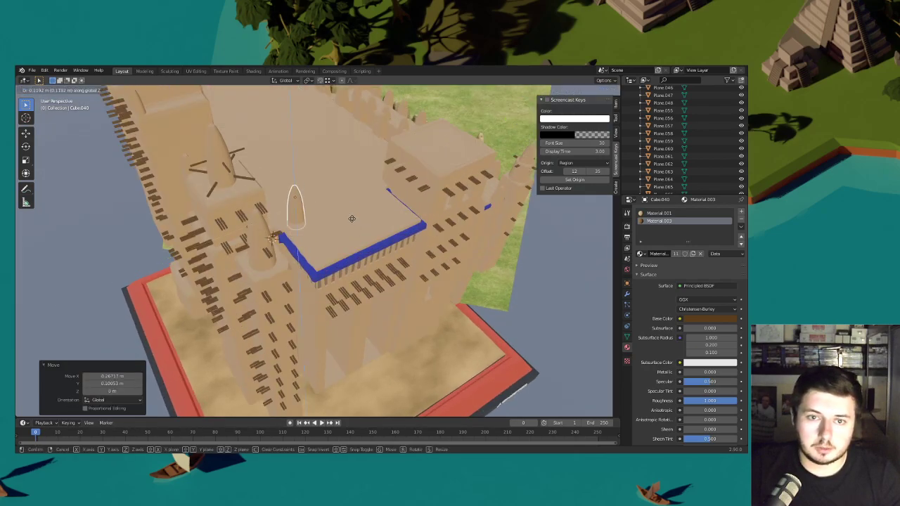
left_click(353, 220)
key("g")
left_click(348, 232)
middle_click_drag(348, 232, 383, 279)
- Duplicate the cone twice along X toward the trimmed corner, offsetting the first copy about 0.25 m
scroll(351, 253, "up", 3)
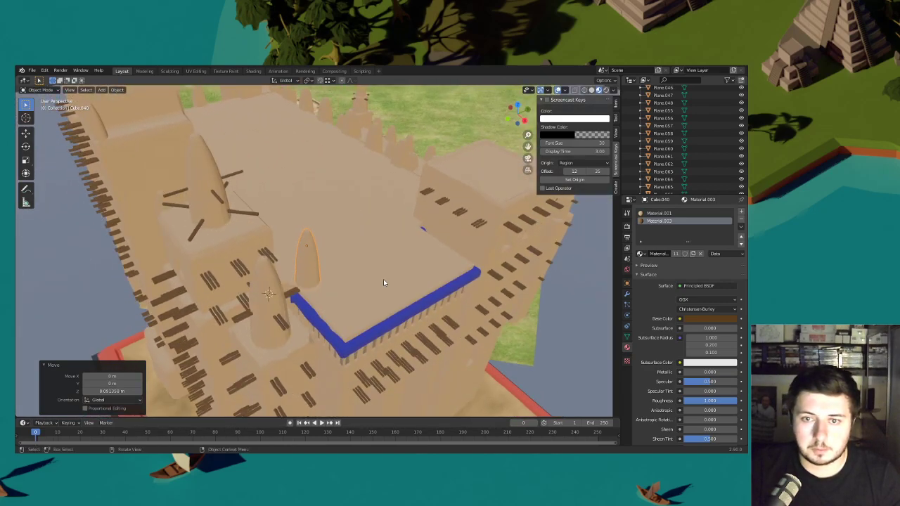
key("shift+d")
key("x")
left_click(401, 295)
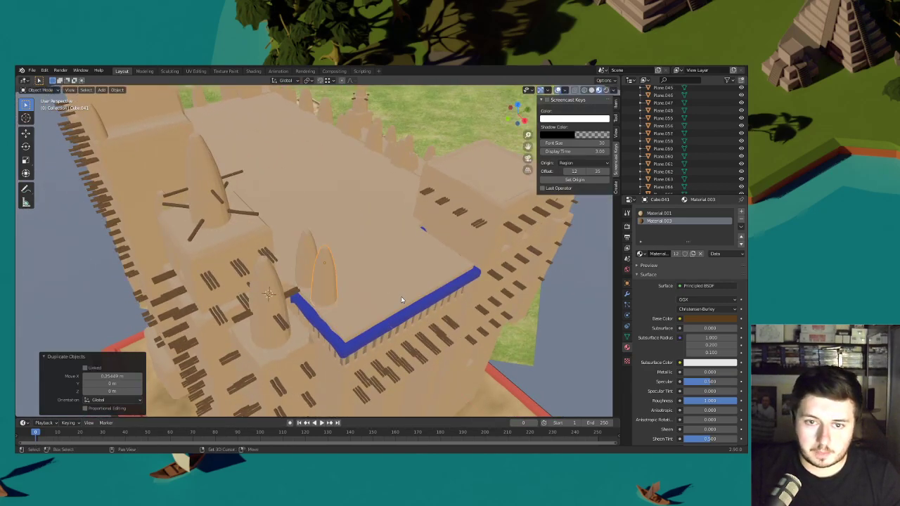
middle_click_drag(401, 296, 276, 286)
key("shift+d")
key("x")
left_click(283, 262)
left_click(244, 303)
- Duplicate the corner cone repeatedly along Y at about 0.23 m spacing to form a row of six
key("shift+d")
key("y")
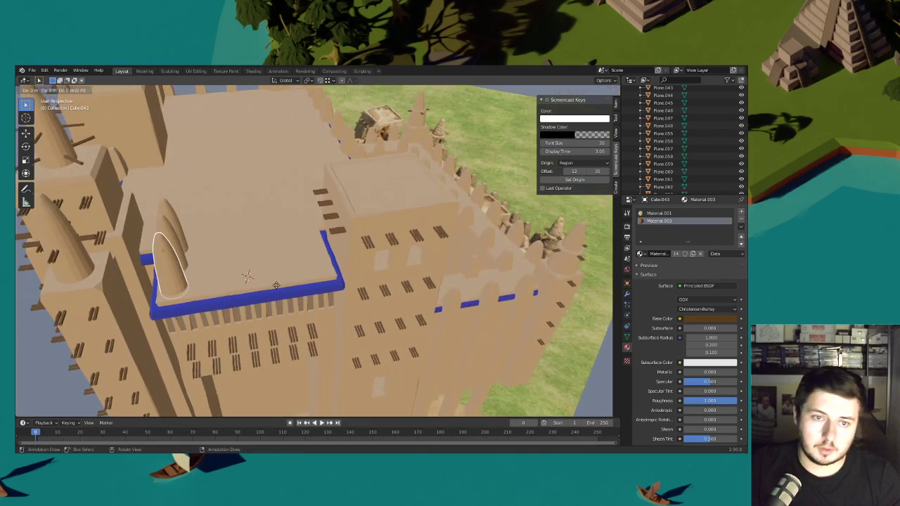
left_click(306, 282)
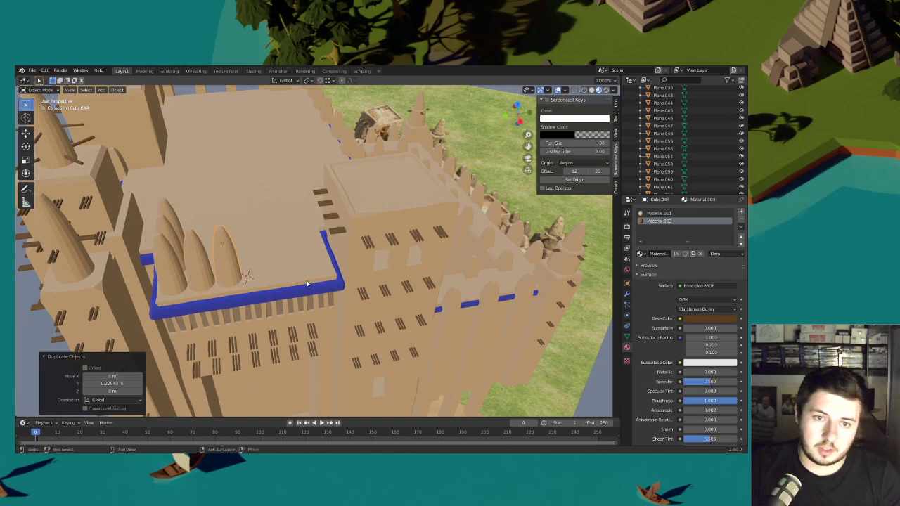
middle_click_drag(306, 283, 351, 286)
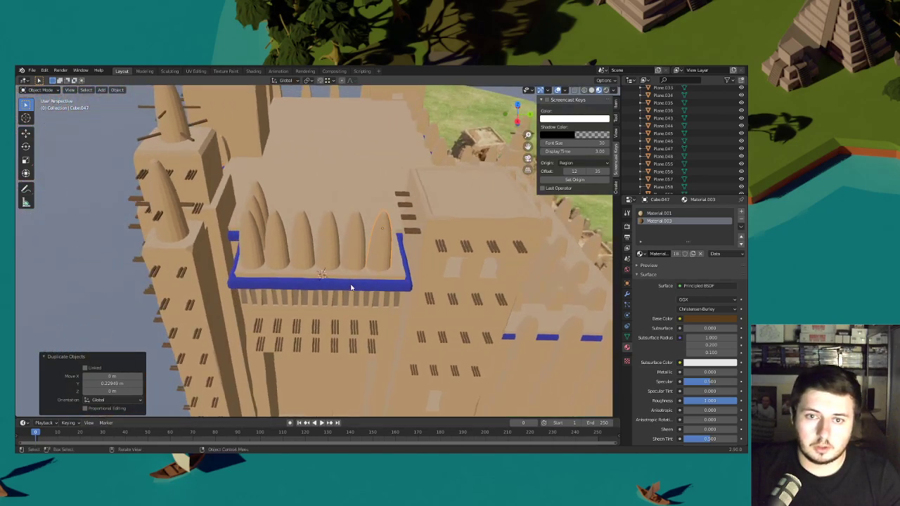
- Select the six cones of the front row, spread them slightly by scaling, and shift them along Y to fit the edge
left_click(351, 247, "shift")
left_click(328, 246, "shift")
mouse_move(373, 254)
middle_mouse_down()
mouse_move(380, 239)
mouse_move(381, 256)
middle_mouse_up()
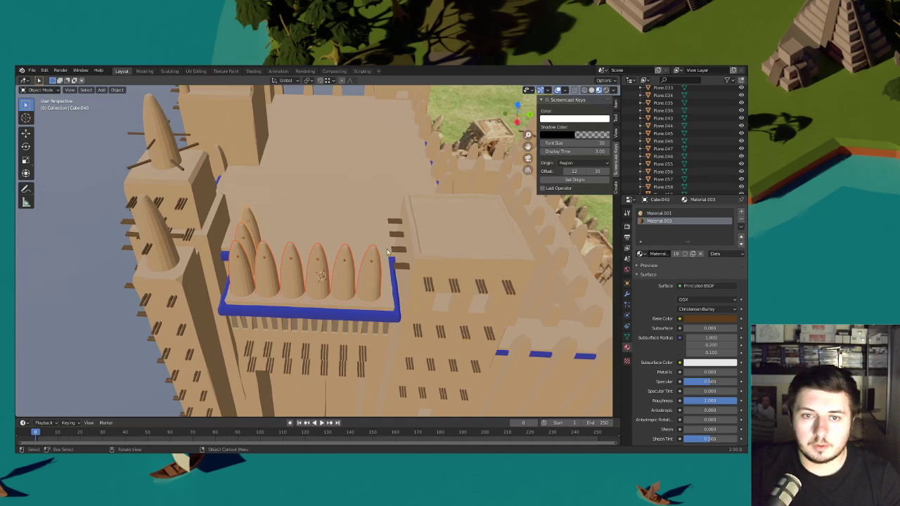
key("s")
key("x")
left_click(390, 250)
key("g")
key("y")
left_click(395, 256)
- Duplicate the two side cones along Y to the opposite end of the blue-trimmed roof and fine-tune their position
key("d")
mouse_move(245, 244)
left_mouse_down()
mouse_move(254, 215)
mouse_move(260, 257)
left_mouse_up()
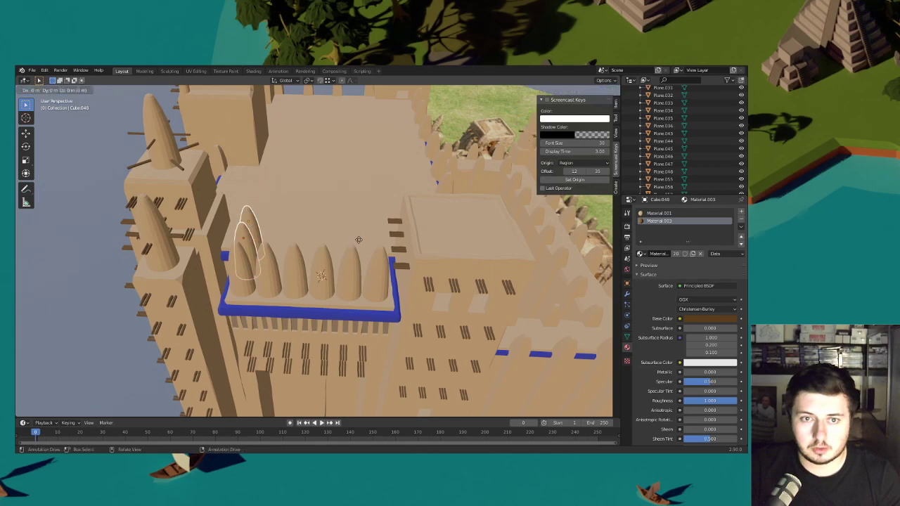
left_click(488, 248)
middle_click_drag(488, 248, 479, 248)
key("g")
key("y")
left_click(435, 245)
mouse_move(369, 243)
middle_mouse_down()
mouse_move(434, 239)
mouse_move(347, 267)
mouse_move(367, 248)
middle_mouse_up()
scroll(347, 267, "down", 3)
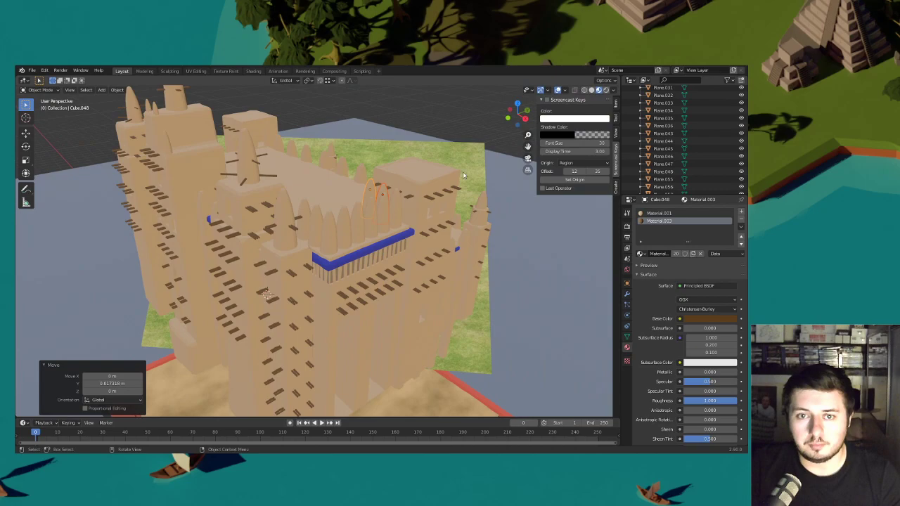
- Select all the cones along the blue-trimmed roof and scale them together in X and Y only
left_click(460, 127)
middle_click_drag(459, 129, 241, 317)
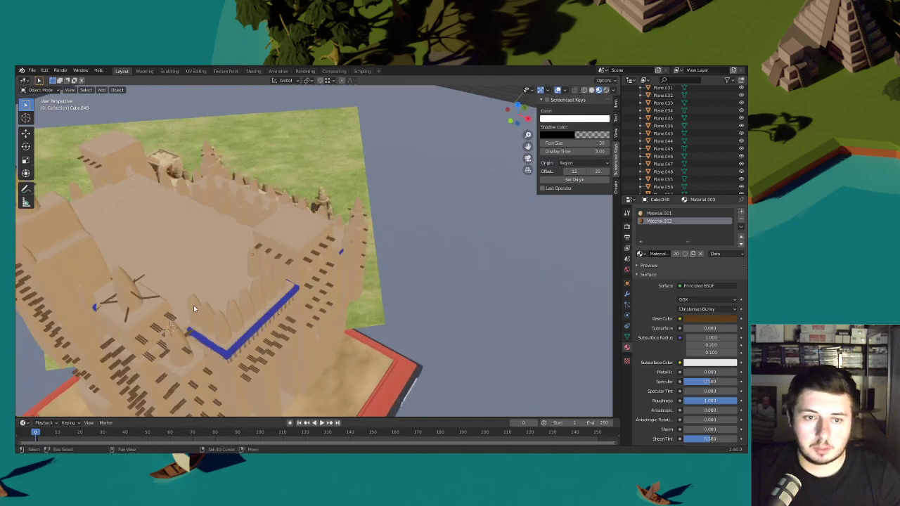
left_click(274, 274, "shift")
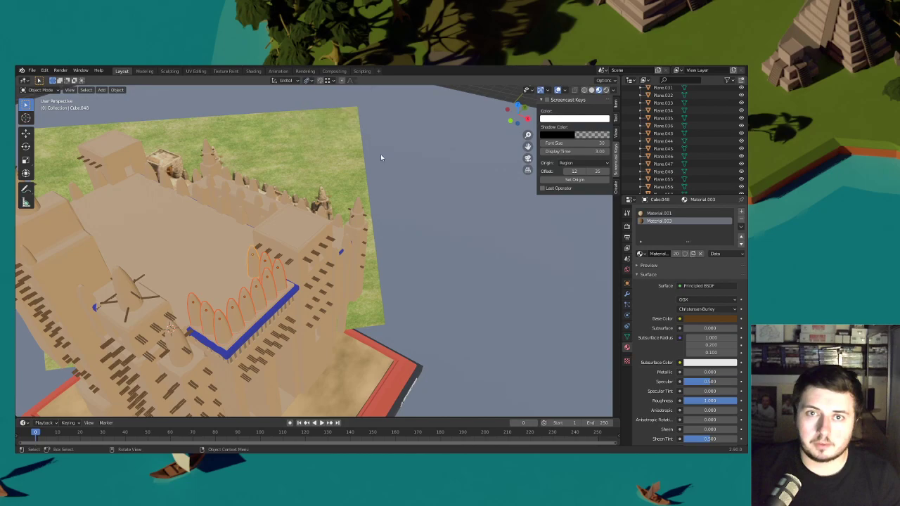
middle_click_drag(371, 148, 417, 161)
key("s")
key("shift+z")
left_click(301, 208)
- Adjust the height of the selected cones and shift the group along X to line up with the roof edge
key("g")
key("z")
left_click(362, 197)
key("g")
key("x")
left_click(363, 198)
middle_click_drag(366, 196, 323, 274)
scroll(380, 194, "up", 3)
key("g")
key("x")
left_click(383, 195)
- Select only the four side cones at both ends of the row and move them slightly along X
left_click(356, 257)
left_click(327, 249, "shift")
left_click(335, 345, "shift")
left_click(316, 339)
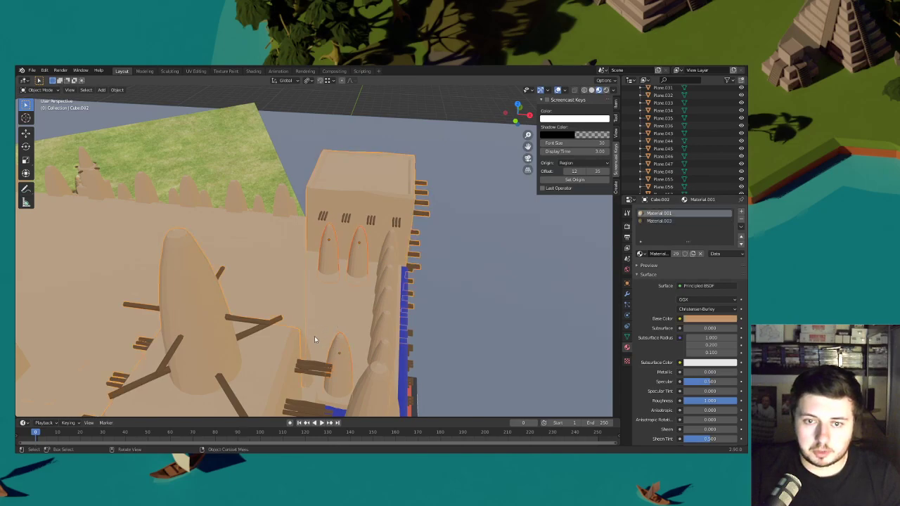
left_click(304, 343, "shift")
left_click(304, 344, "shift")
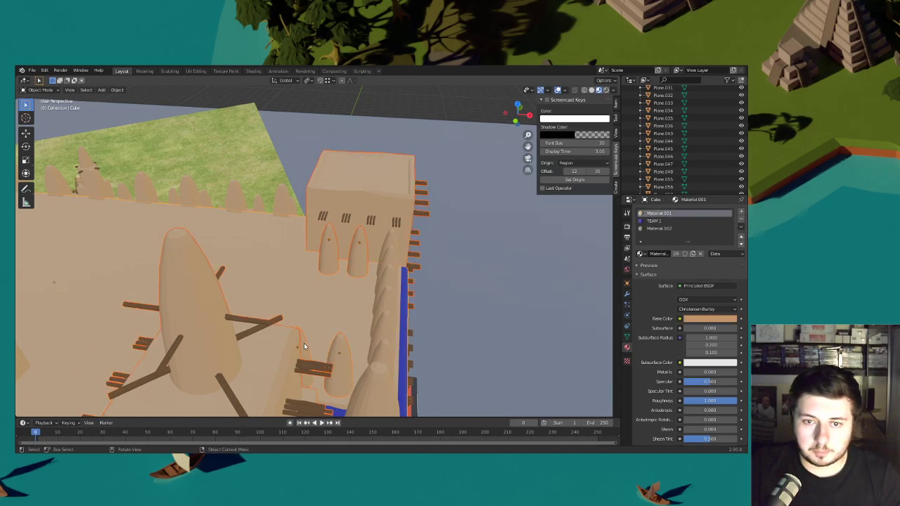
left_click(305, 344)
left_click(336, 342, "shift")
left_click(329, 251, "shift")
left_click(358, 253, "shift")
key("g")
key("x")
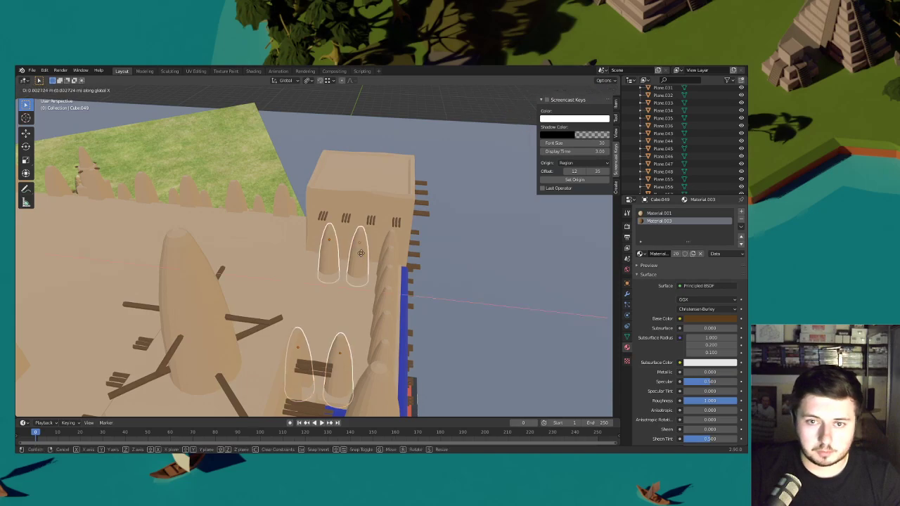
left_click(365, 255)
- Refine the spacing of the side cones along X and clear the selection
left_click(340, 256)
key("g")
key("x")
left_click(451, 206)
left_click(475, 110)
scroll(463, 211, "down", 4)
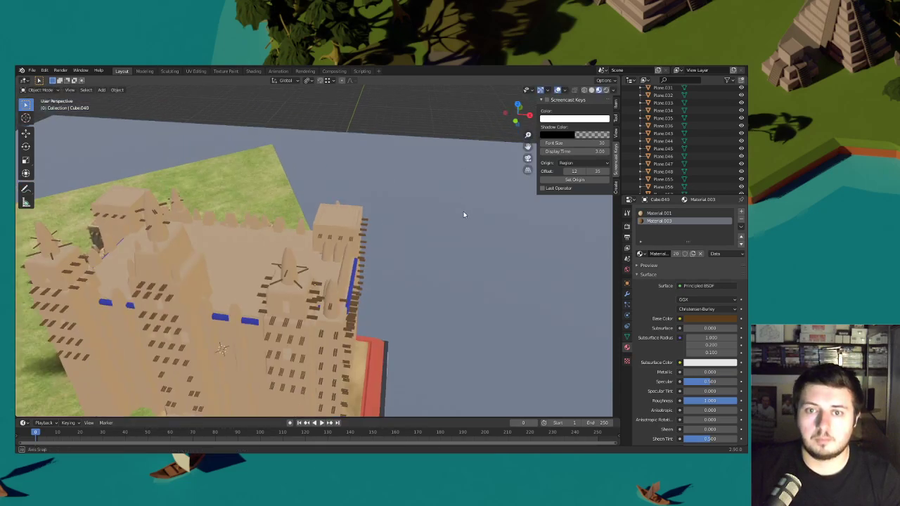
- Save the project file
middle_click_drag(463, 211, 393, 214)
middle_click_drag(331, 219, 412, 199, "shift")
left_click(31, 71)
left_click(43, 128)
- Move the reference image out from behind the castle to a spot beside the red base
middle_click_drag(325, 197, 239, 199, "shift")
scroll(382, 256, "down", 2)
middle_click_drag(383, 256, 478, 266)
left_click(427, 263)
key("g")
left_click(279, 267)
middle_click_drag(279, 267, 316, 241)
- Select all parts of the castle and adjust their height along Z so the building rests on the sand base
left_click_drag(423, 309, 243, 156)
key("g")
key("z")
left_click(407, 239)
middle_click_drag(408, 239, 389, 292, "shift")
scroll(386, 195, "up", 3)
key("g")
key("z")
left_click(386, 217)
key("g")
key("z")
left_click(396, 248)
key("g")
key("z")
left_click(421, 255)
- Centre the castle on the red base by moving it horizontally, refining the placement through the camera view
key("g")
key("shift+z")
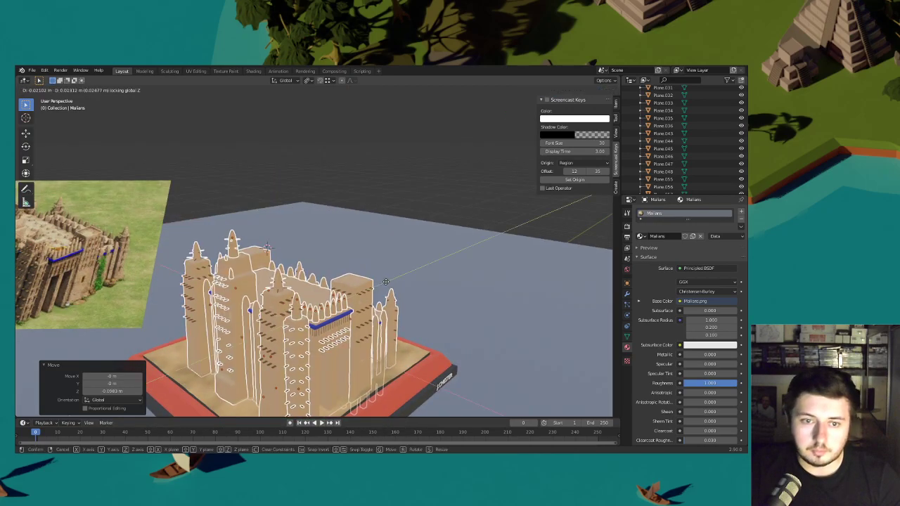
left_click(323, 156)
left_click(528, 159)
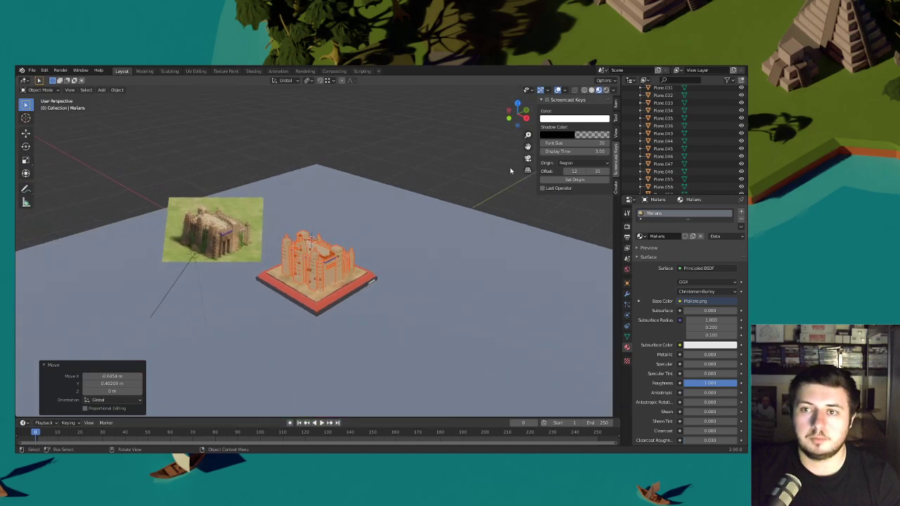
key("g")
key("z")
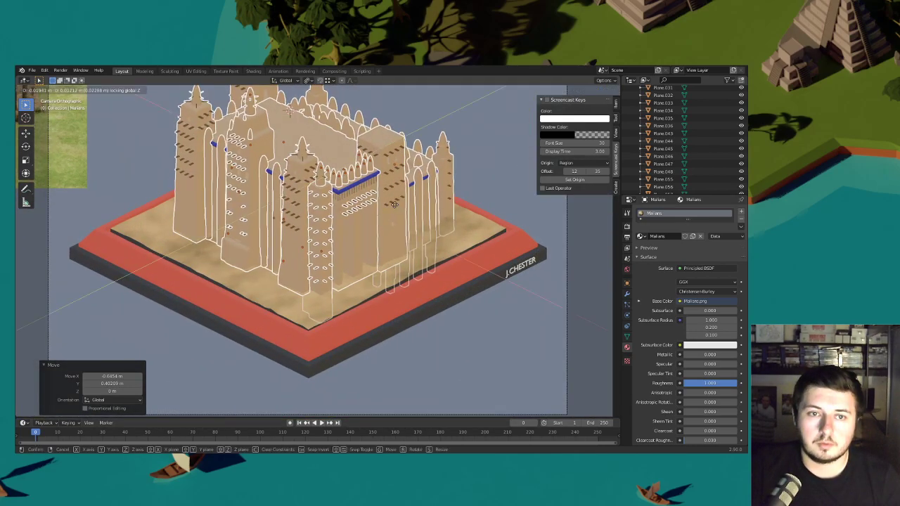
left_click(421, 197)
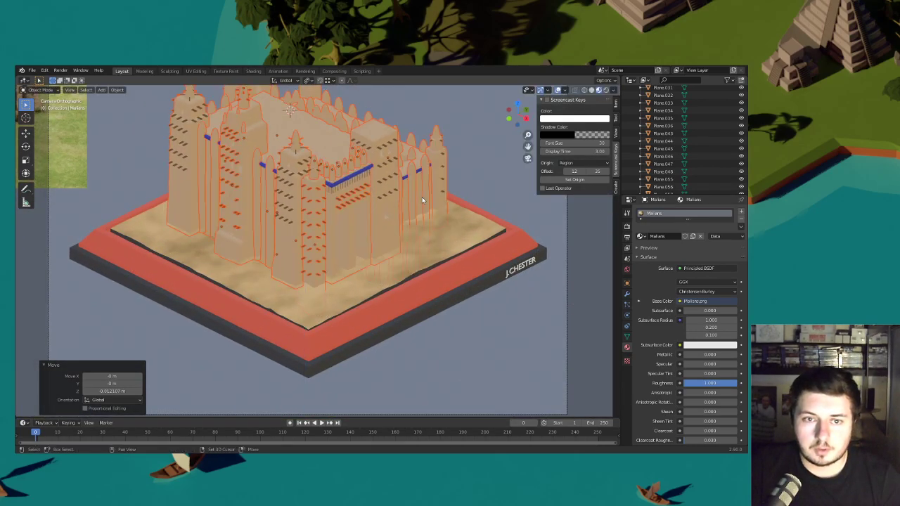
- Fine-tune the castle's height on the base, finishing with a move of about 0.02 m along Z
key("g")
key("z")
key("z")
right_click(418, 201)
key("g")
key("z")
left_click(418, 199)
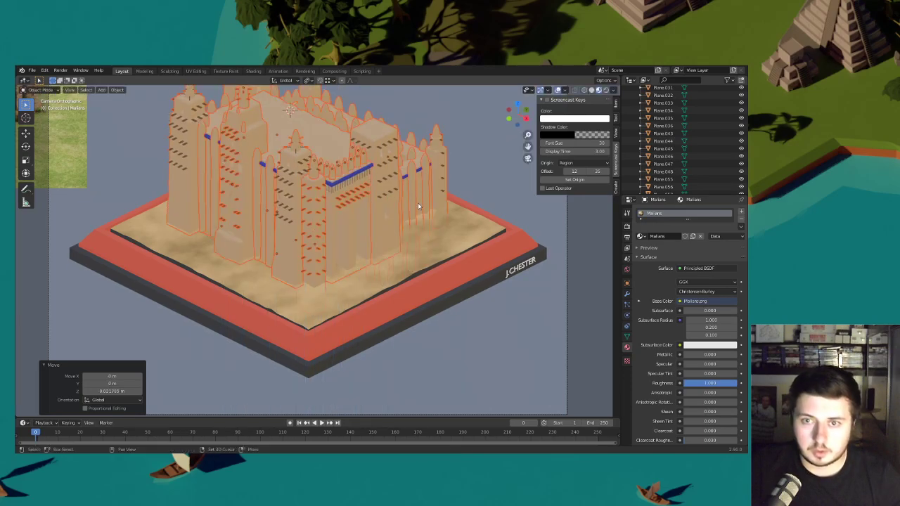
middle_click_drag(409, 206, 412, 252, "shift")
scroll(412, 253, "down", 3)
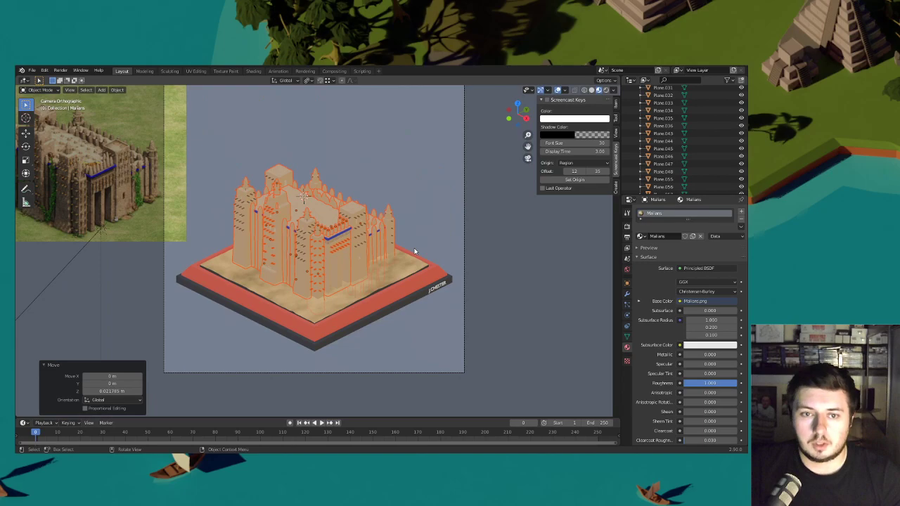
- Scale the whole castle up uniformly by 1.092
scroll(414, 250, "up", 2)
key("g")
right_click(454, 249)
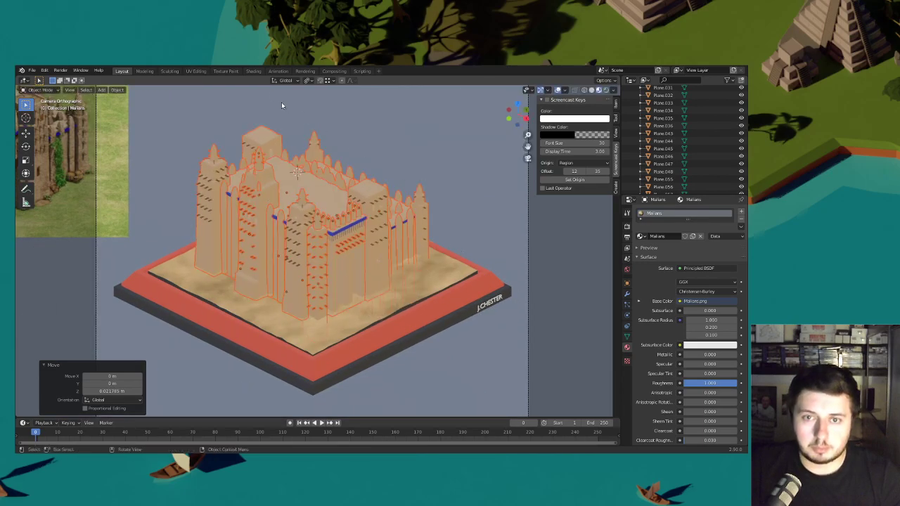
left_click(299, 82)
key("s")
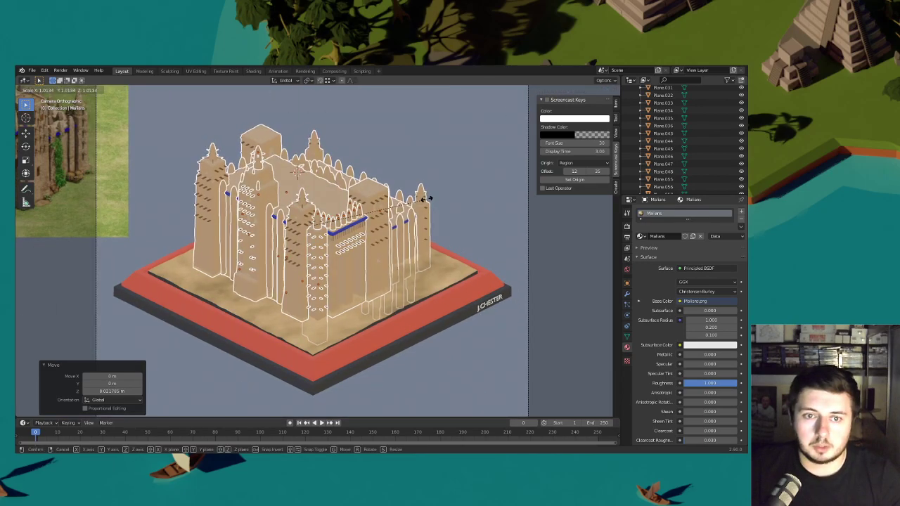
left_click(437, 193)
- Reposition the enlarged castle horizontally on the base, adjust its height along Z, and deselect it
key("g")
key("z")
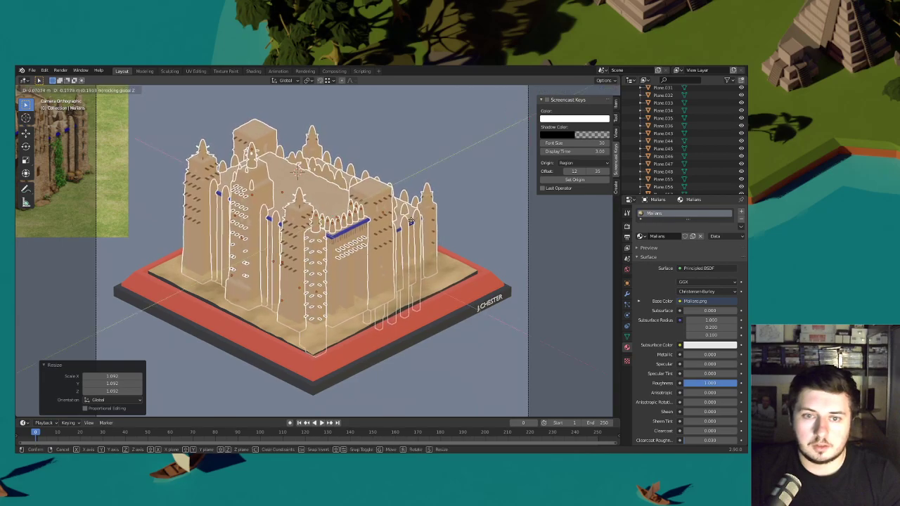
left_click(443, 235)
key("g")
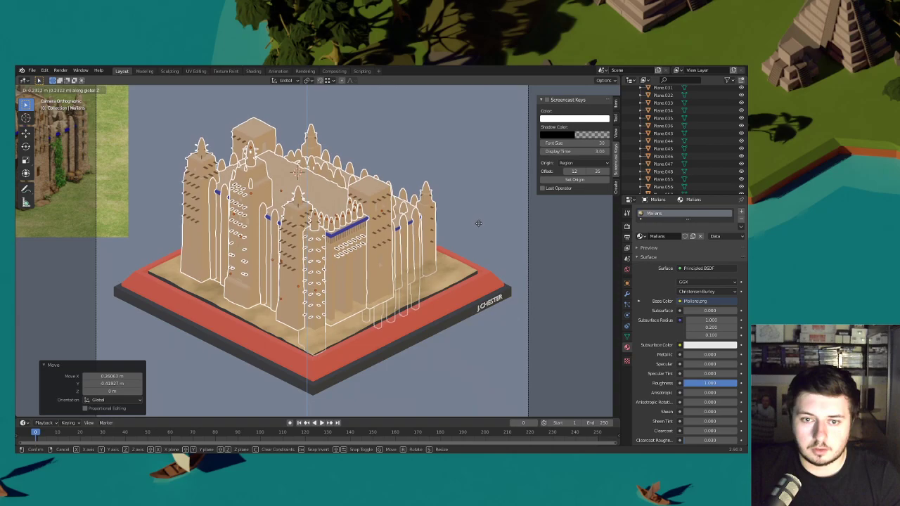
left_click(479, 222)
left_click(479, 216)
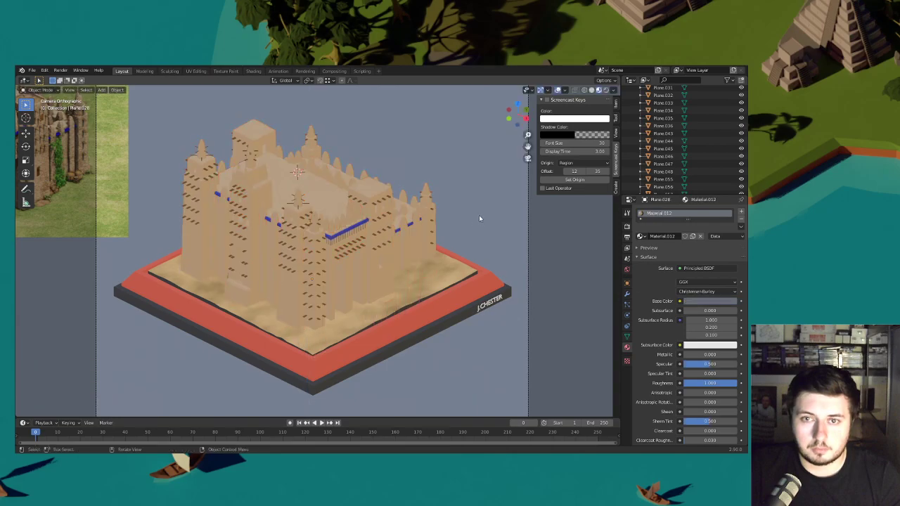
- Reselect the castle, shift it along X to balance it on the base, and clear the selection
scroll(428, 223, "down", 2)
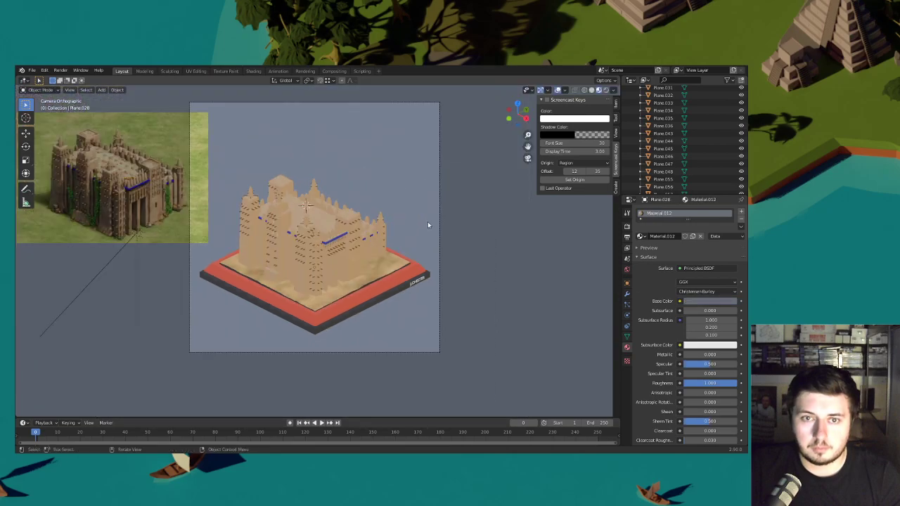
left_click(370, 239)
scroll(370, 239, "up", 2)
key("g")
key("x")
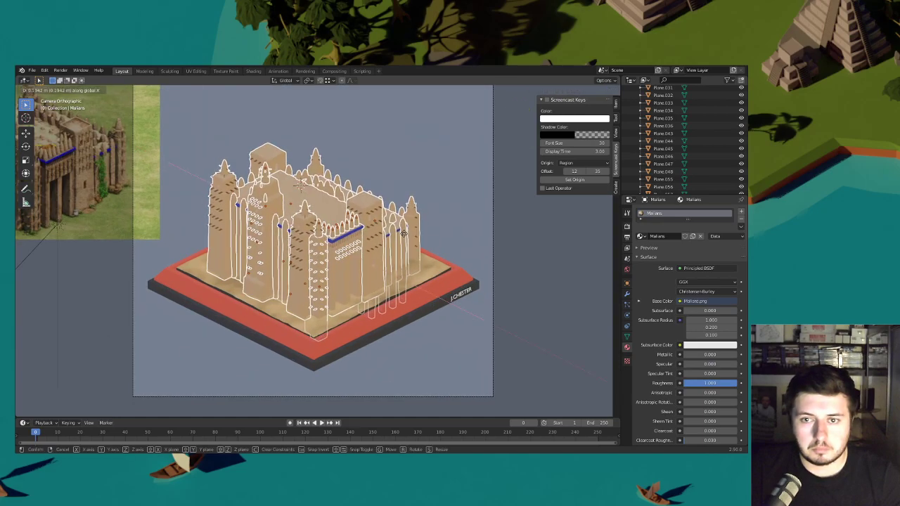
left_click(458, 229)
left_click(457, 229)
scroll(404, 228, "down", 2)
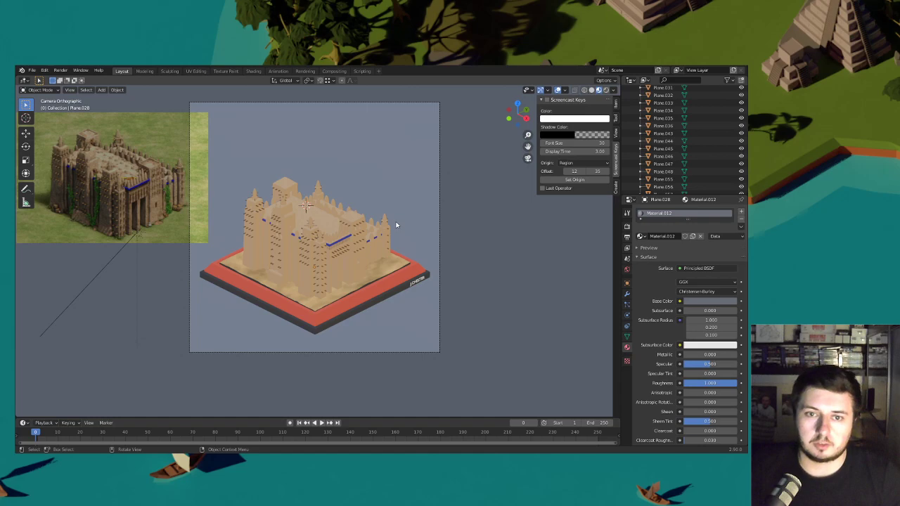
- Move the camera about -1.52 m along Z to reframe the castle and its base, and save the file
left_click(374, 114)
key("g")
key("z")
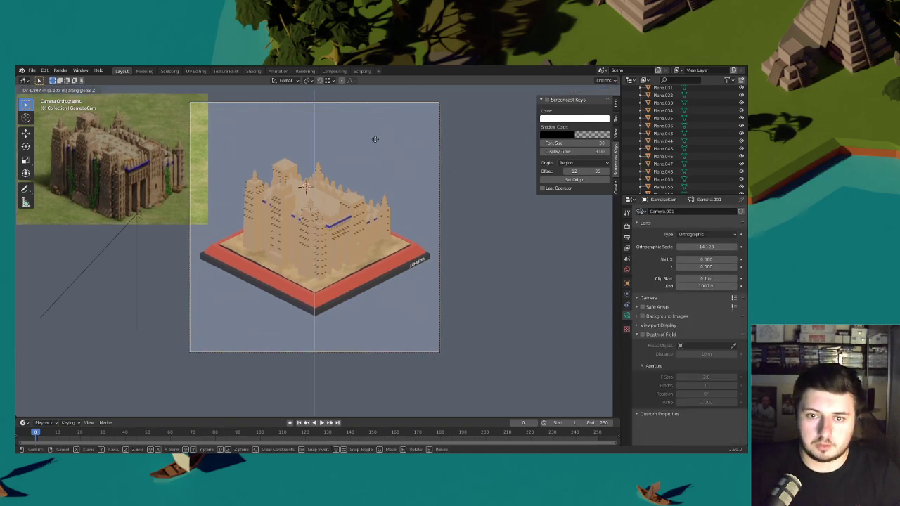
left_click(418, 168)
left_click(31, 71)
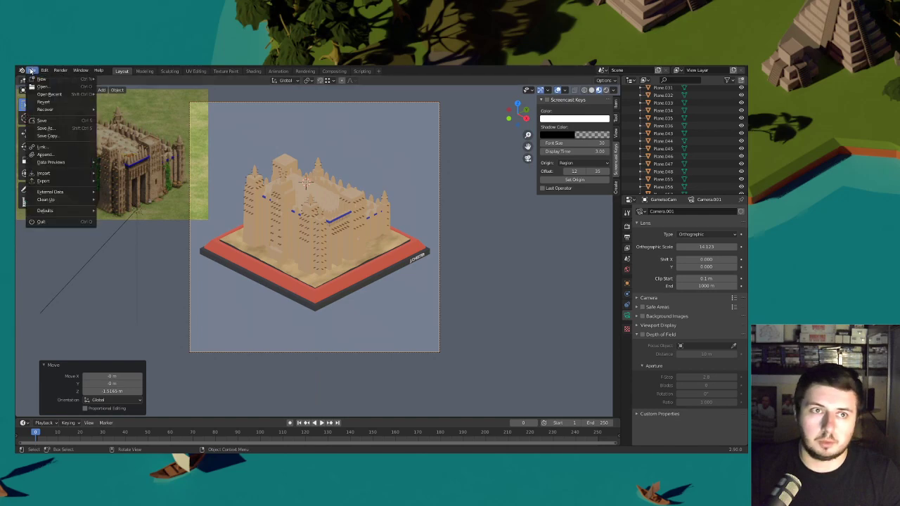
left_click(43, 121)
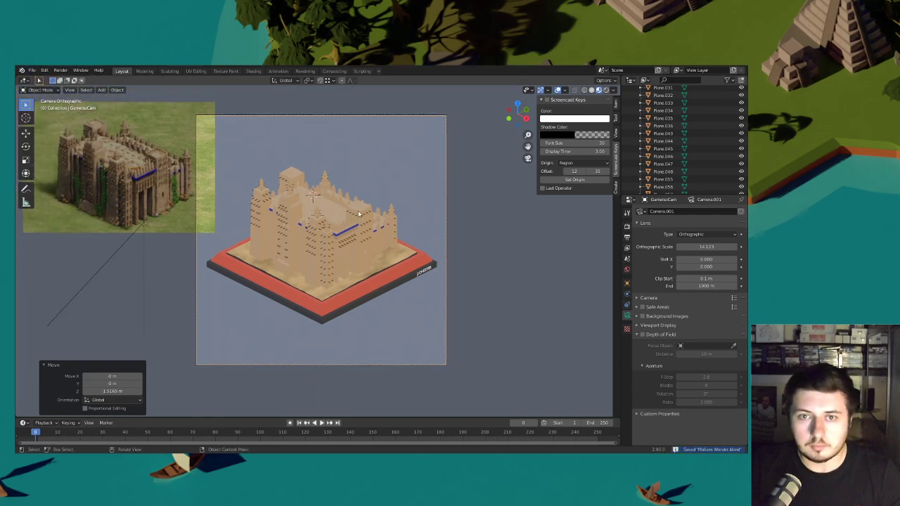
- Move the reference image horizontally by about 3.65 m in X and -2.66 m in Y, keeping its height
middle_click_drag(328, 206, 345, 223, "shift")
left_click(181, 210)
middle_click_drag(254, 211, 292, 214, "shift")
key("g")
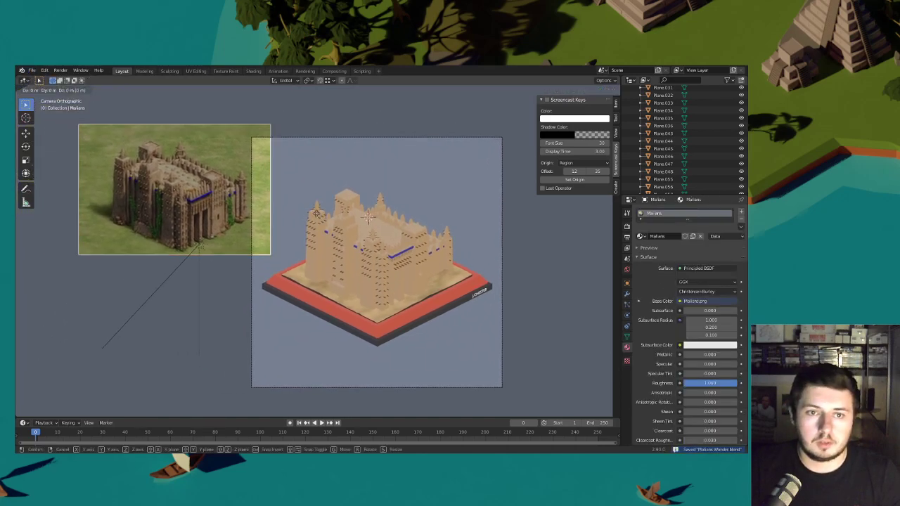
key("shift+z")
left_click(294, 251)
- Open the cone mesh for editing and select the linked cones along the main building's courtyard wall
scroll(277, 243, "up", 6)
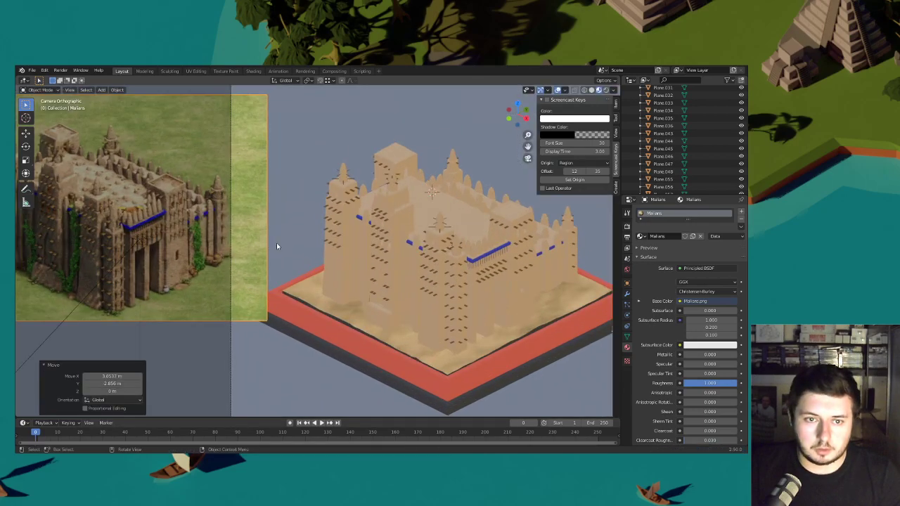
middle_click_drag(334, 229, 242, 211, "shift")
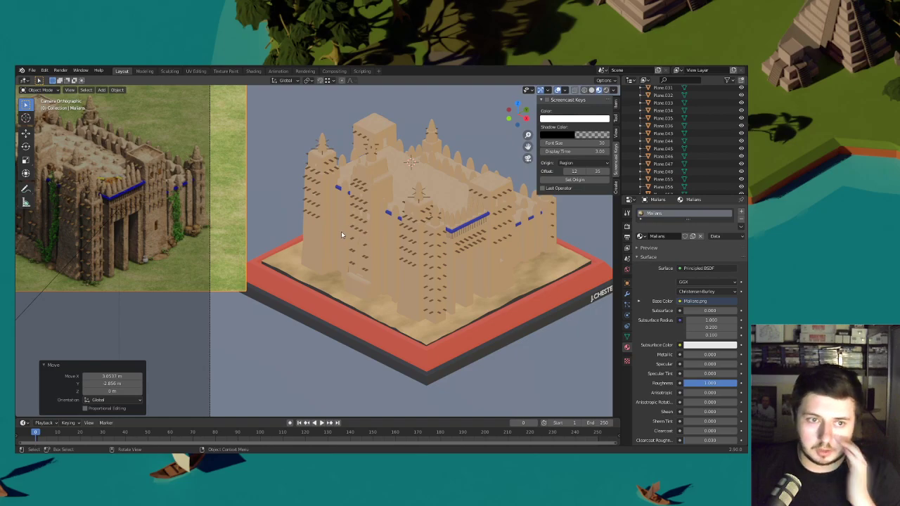
middle_click_drag(402, 211, 274, 298, "shift")
scroll(288, 221, "up", 6)
middle_click_drag(276, 242, 464, 268, "shift")
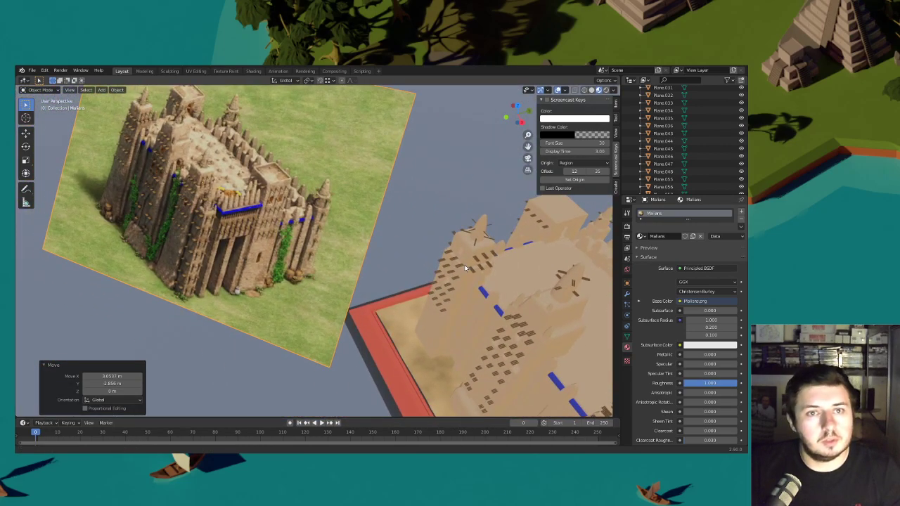
middle_click_drag(464, 268, 242, 210)
left_click(296, 262)
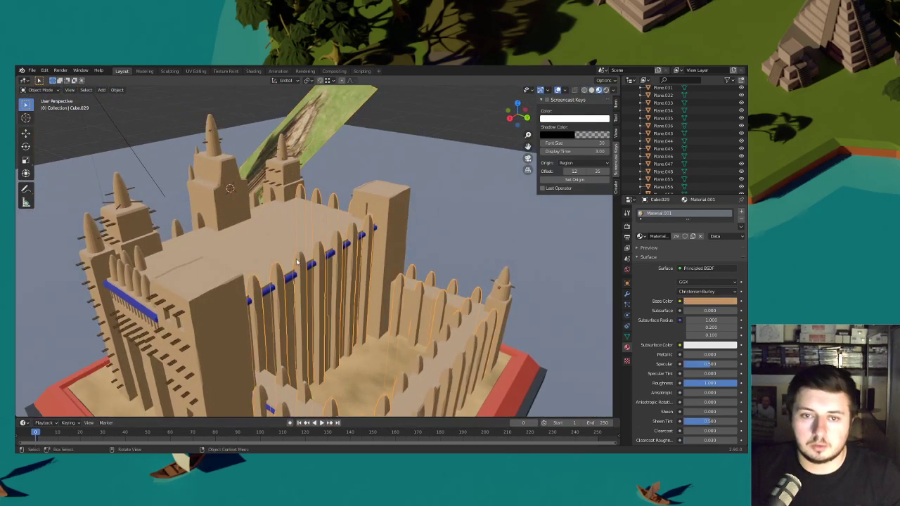
left_click(42, 89)
left_click(42, 106)
middle_click_drag(414, 253, 350, 245)
key("l")
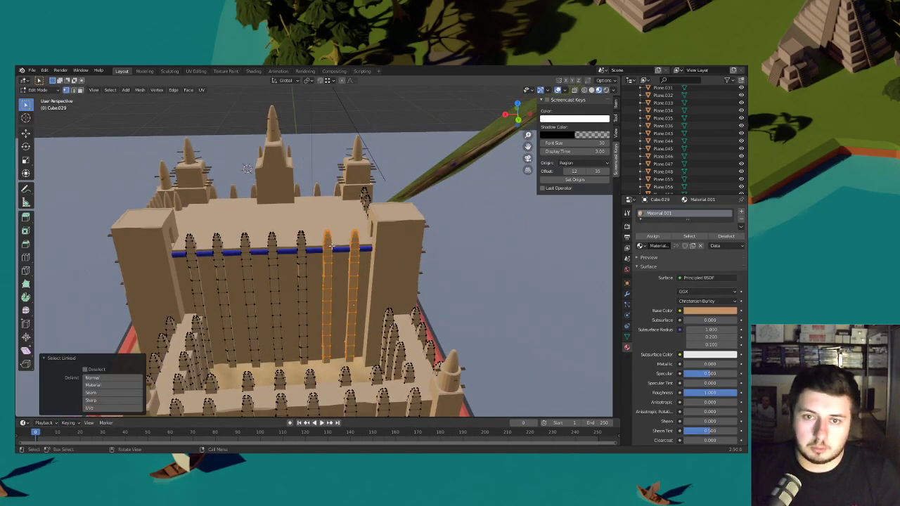
key("l")
- Duplicate the selected cones onto the roof, lower them about 0.27 m along Z, and copy the row again along Y
middle_click_drag(372, 234, 434, 258)
key("shift+d")
left_click(423, 260)
key("g")
key("z")
left_click(447, 239)
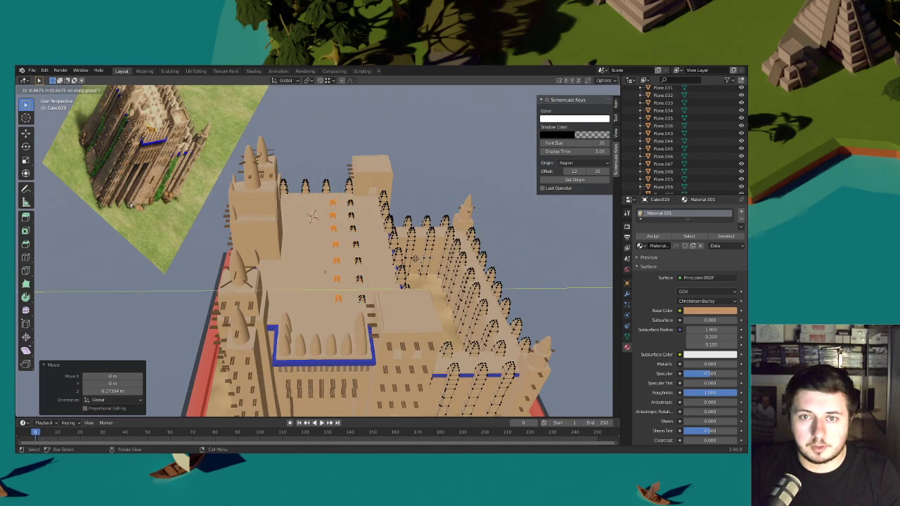
left_click(409, 259)
- Select the two roof cone tips nearest the blue parapet and duplicate them about 0.56 m along X
middle_click_drag(410, 260, 331, 306)
key("alt+a")
key("l")
key("l")
key("alt+a")
key("l")
key("l")
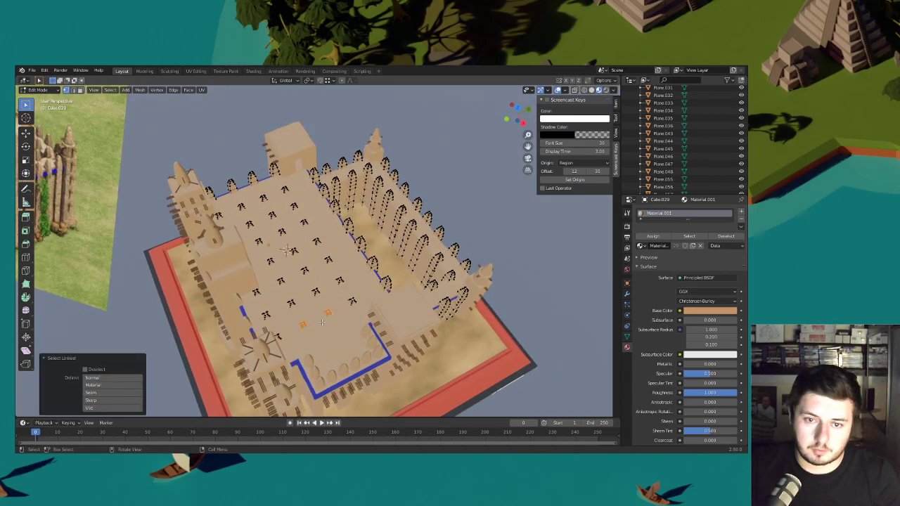
middle_click_drag(317, 324, 386, 323)
key("shift+d")
key("x")
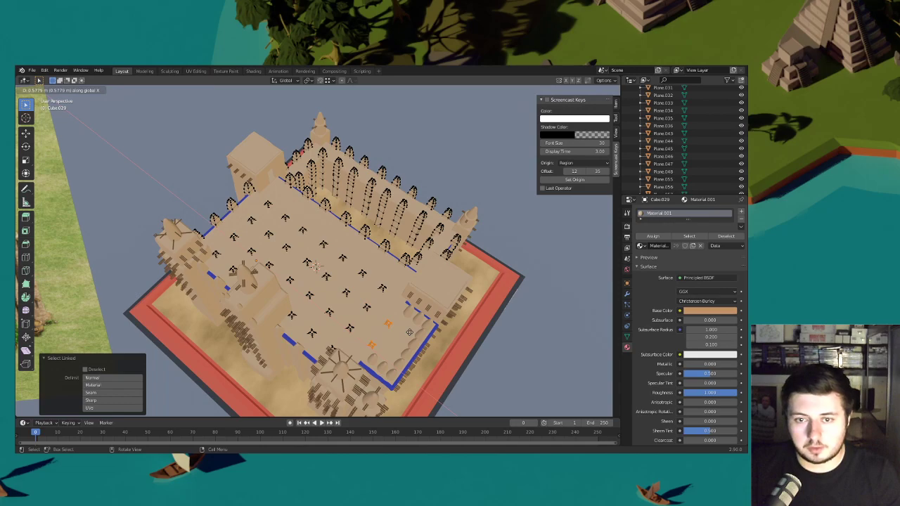
left_click(409, 331)
middle_click_drag(408, 332, 372, 288)
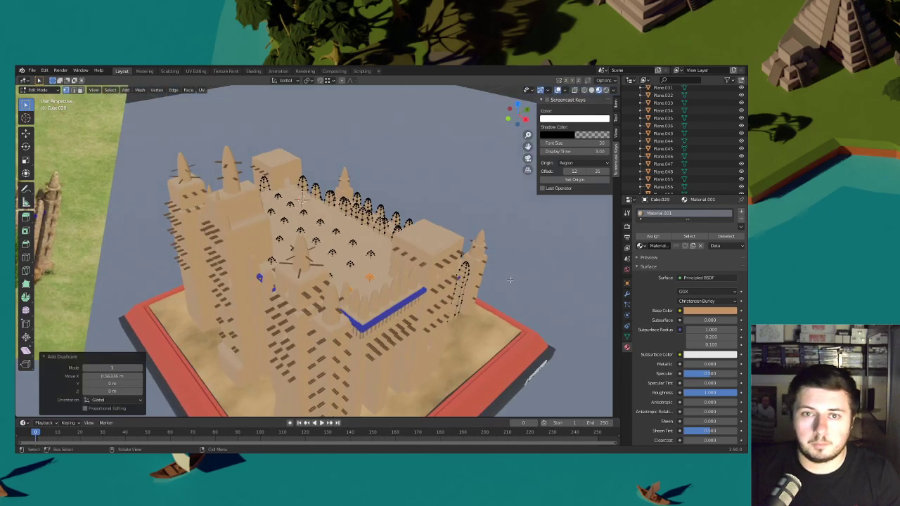
- Clear the cone selection, return to Object Mode, and save the file
key("alt+a")
left_click(38, 90)
left_click(43, 99)
middle_click_drag(310, 232, 393, 232)
left_click(32, 70)
left_click(44, 120)
- Open the main castle body for editing and select the strip of roof faces along the courtyard edge in face mode
middle_click_drag(160, 149, 338, 227)
left_click(339, 227)
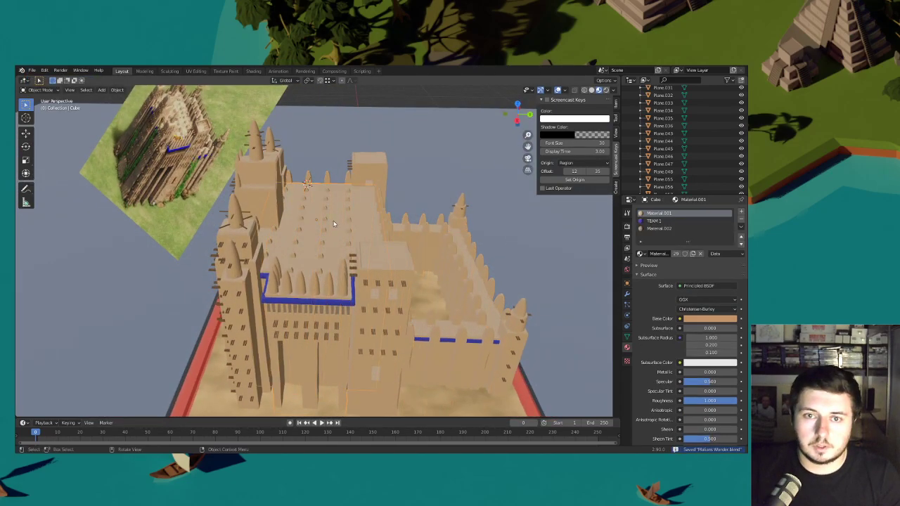
left_click(28, 90)
left_click(44, 108)
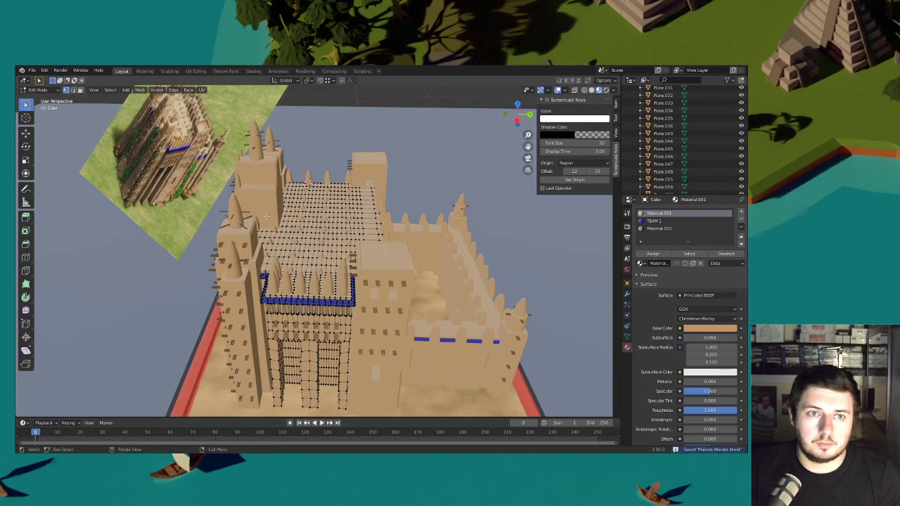
middle_click_drag(259, 209, 322, 276)
middle_click_drag(278, 299, 406, 269)
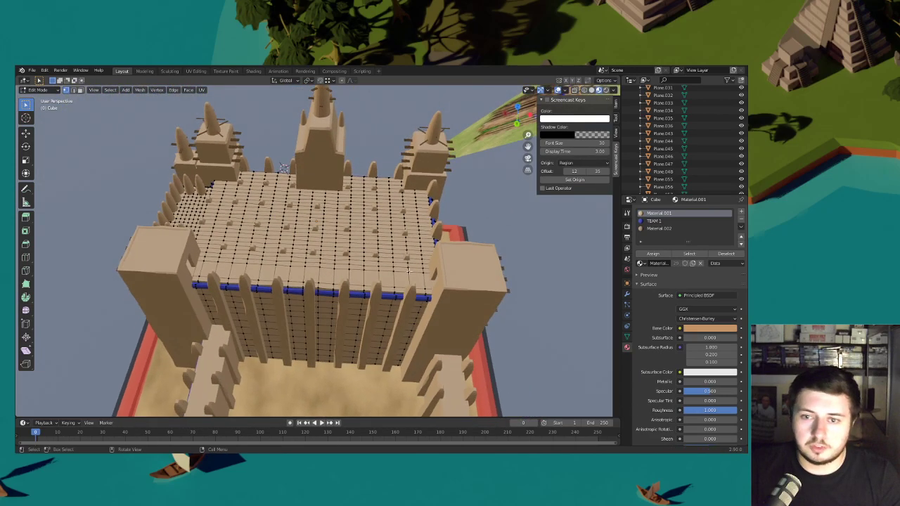
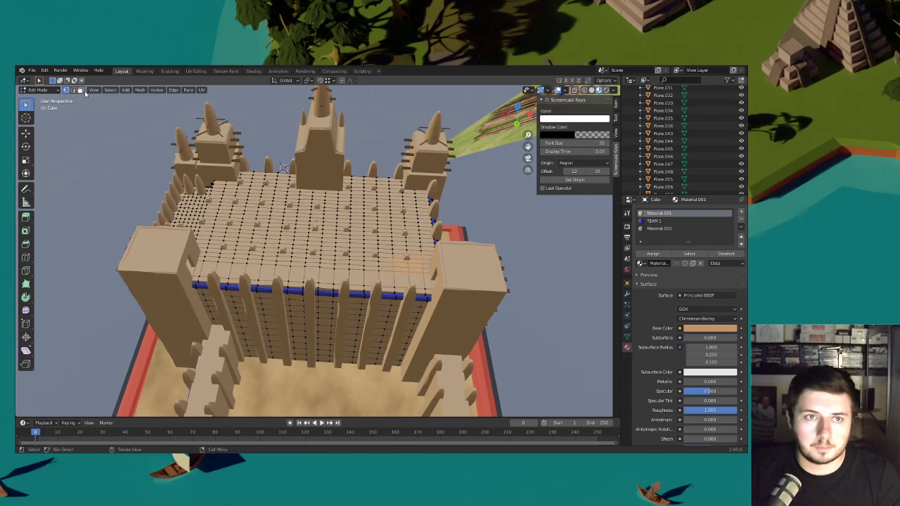
left_click(424, 290, "ctrl")
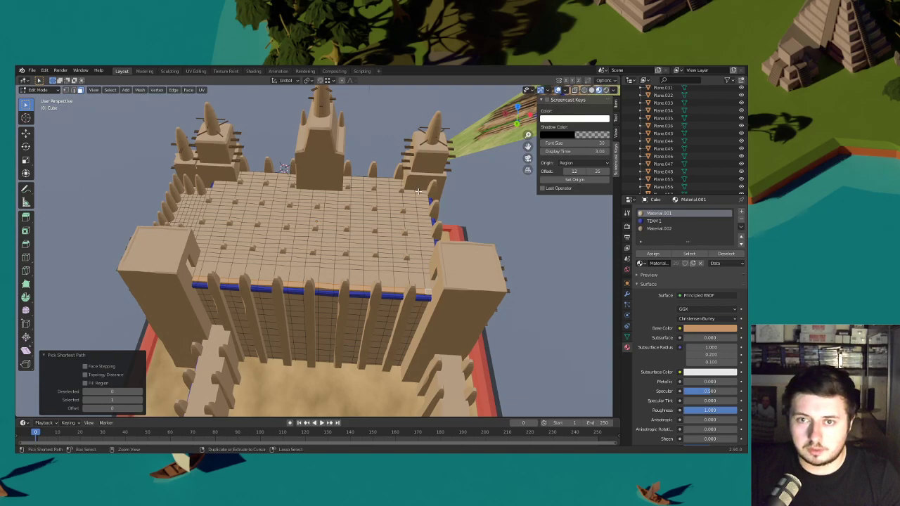
- Extend the selection with box selections across most of the main roof's faces
key("b")
left_click_drag(365, 180, 365, 180)
key("b")
left_click_drag(415, 238, 351, 185)
key("b")
left_click_drag(414, 282, 291, 229)
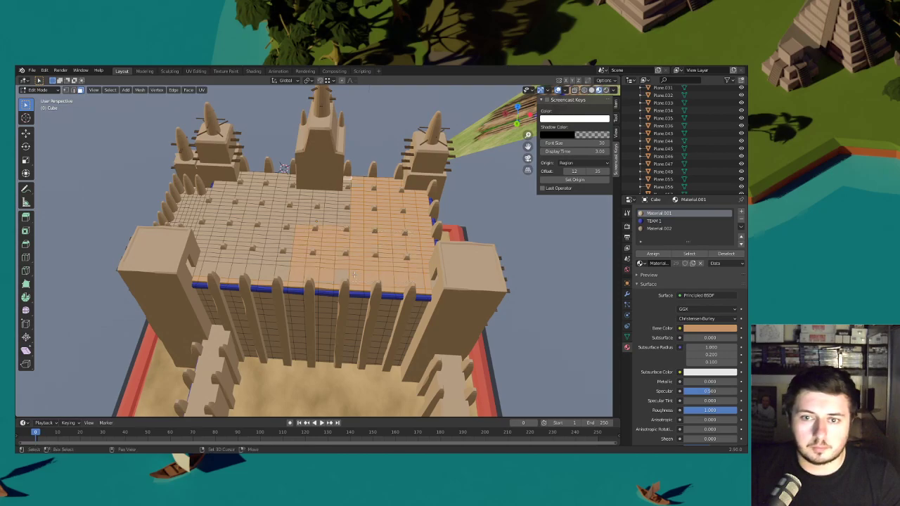
key("b")
left_click_drag(340, 250, 254, 193)
key("b")
left_click_drag(297, 236, 329, 196)
key("b")
key("b")
key("b")
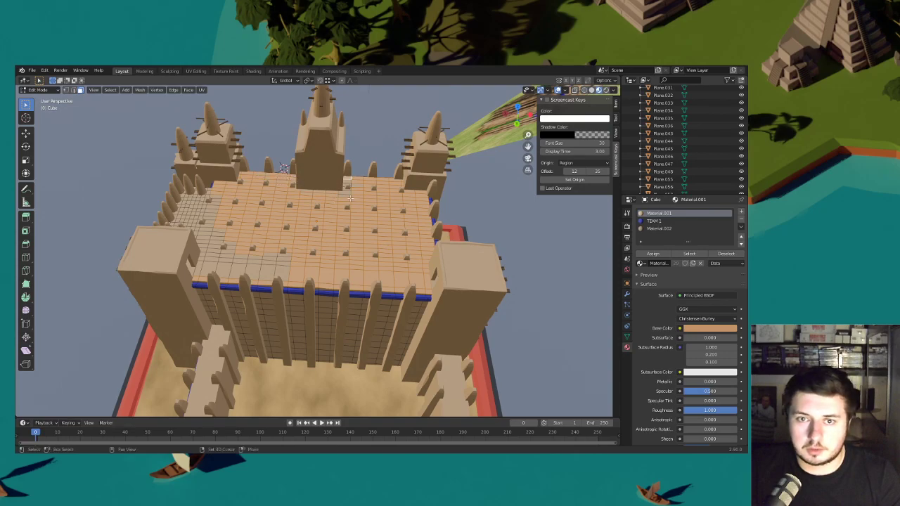
- Add the remaining roof faces around the towers and behind the blue parapet to the selection
middle_click_drag(353, 191, 259, 209)
key("b")
left_click_drag(249, 196, 238, 189)
key("b")
left_click_drag(312, 209, 275, 170)
middle_click_drag(293, 176, 309, 213, "shift")
middle_click_drag(309, 213, 348, 232)
scroll(350, 194, "up", 3)
left_click_drag(336, 158, 330, 151)
key("b")
left_click_drag(275, 148, 330, 154)
scroll(367, 216, "down", 3)
middle_click_drag(366, 216, 284, 201)
scroll(283, 251, "up", 3)
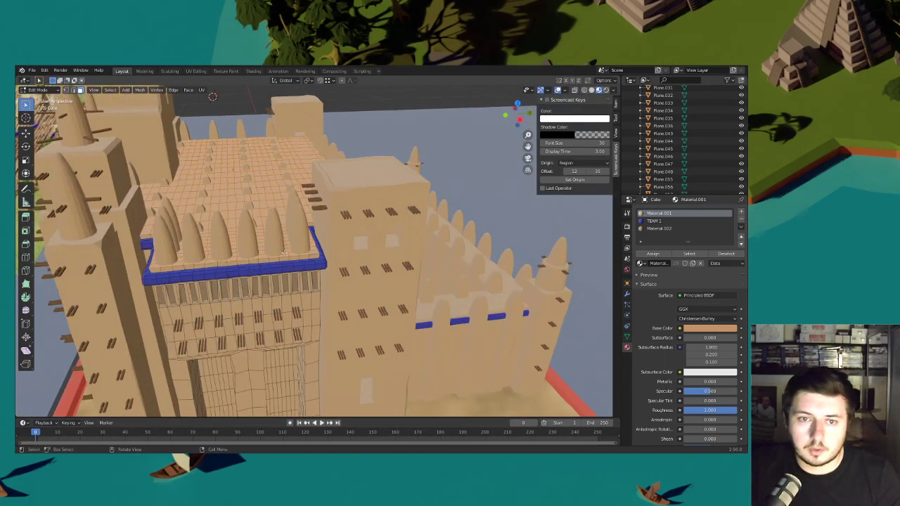
- Inset the selected roof faces slightly to leave a narrow border along the parapet edge
middle_click_drag(304, 250, 380, 277, "shift")
scroll(353, 270, "up", 1)
scroll(451, 291, "up", 3)
middle_click_drag(451, 290, 468, 293)
key("i")
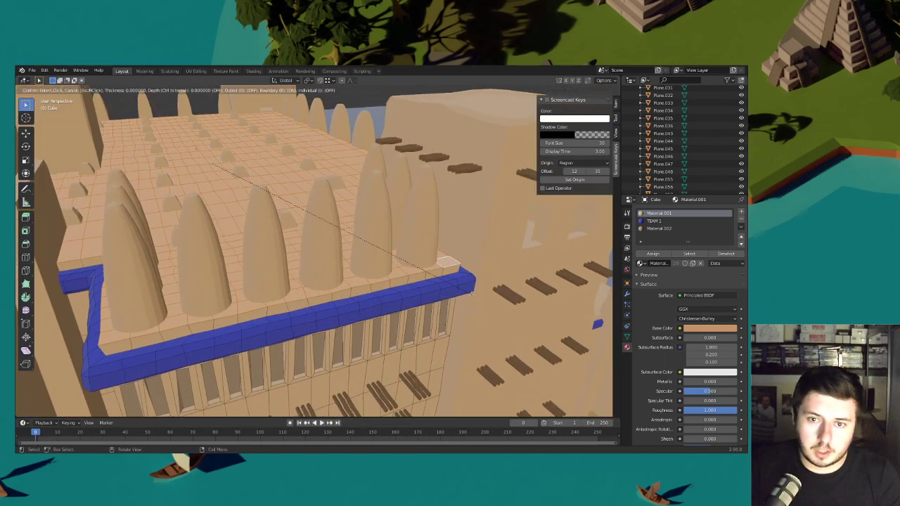
left_click(468, 293)
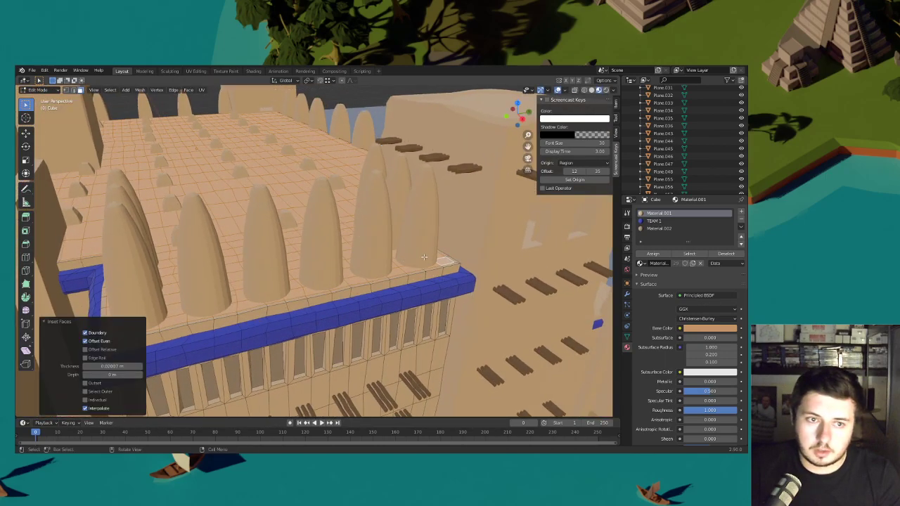
- Extrude the inset roof faces downward by about 0.006 m along Z
key("g")
key("z")
key("Escape")
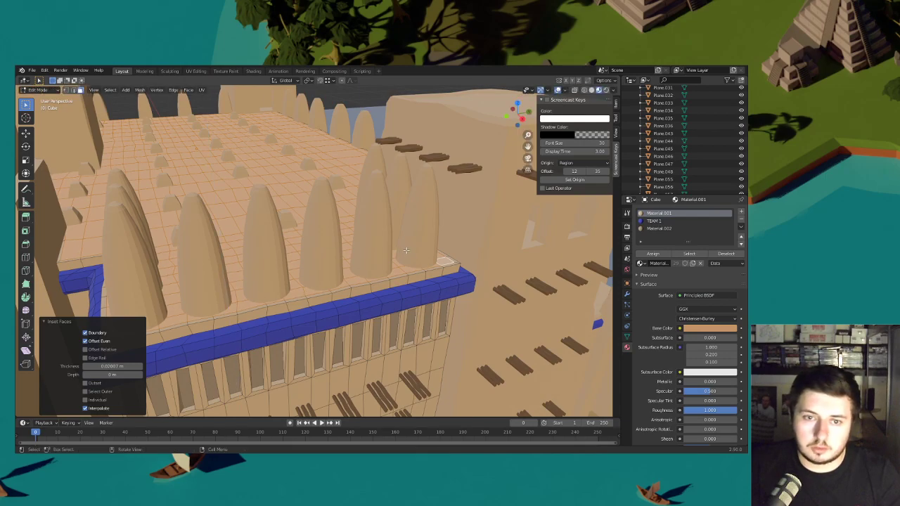
key("g")
key("z")
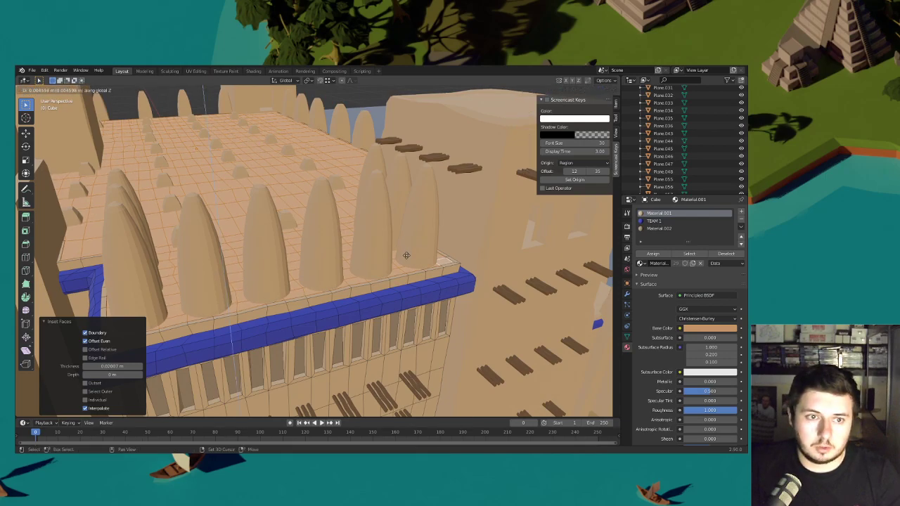
left_click(406, 256)
middle_click_drag(406, 255, 424, 246)
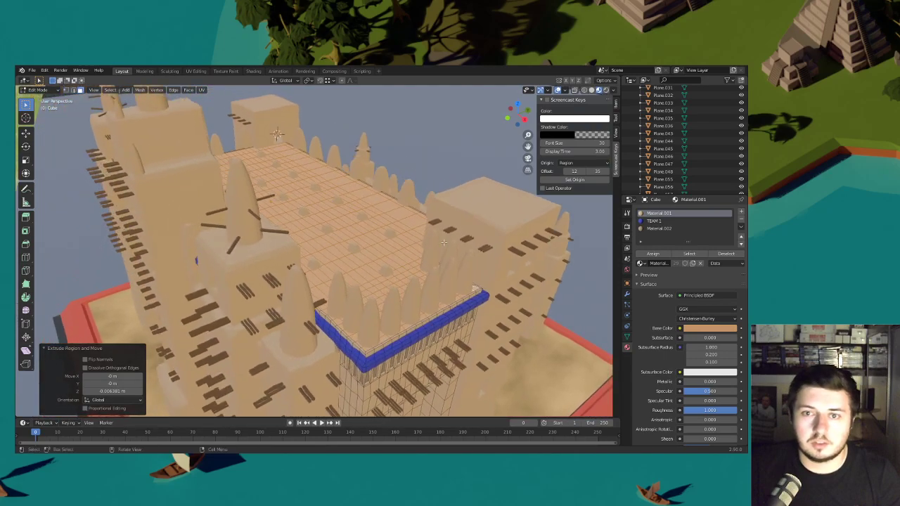
- Add a new material to the castle body for the selected roof faces and give it a light peach base color
left_click(740, 213)
left_click(671, 262)
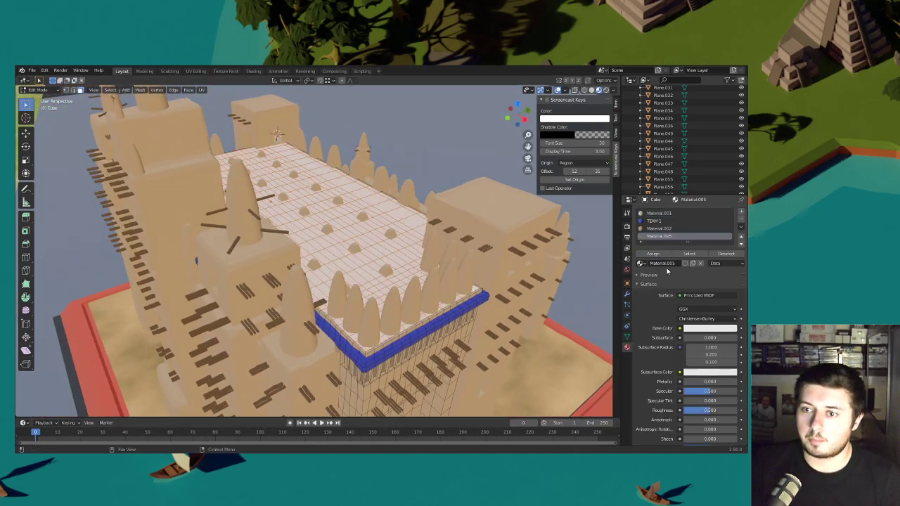
left_click(700, 328)
left_click_drag(695, 248, 692, 252)
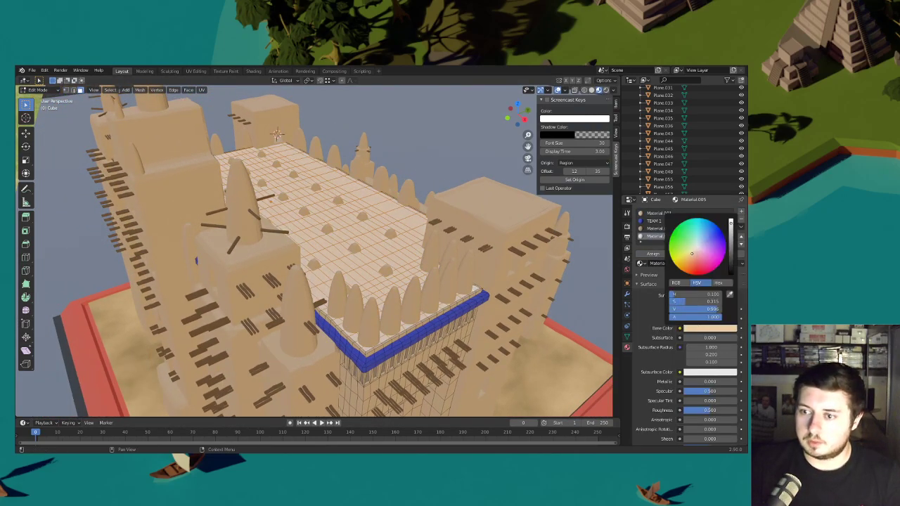
scroll(455, 278, "down", 5)
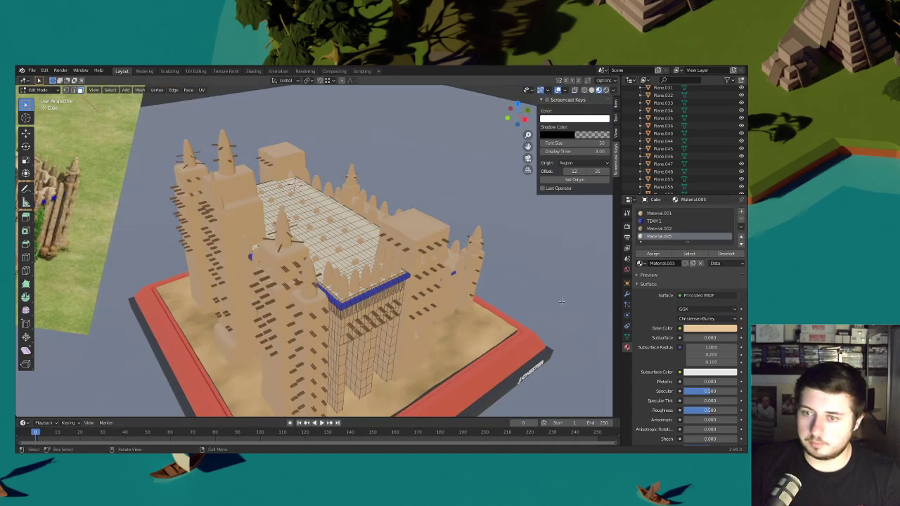
- Set the roof material's roughness to 1, darken its base color to a value of about 0.73, and hide the viewport overlays
scroll(454, 278, "down", 2)
left_click_drag(711, 410, 737, 410)
left_click(711, 328)
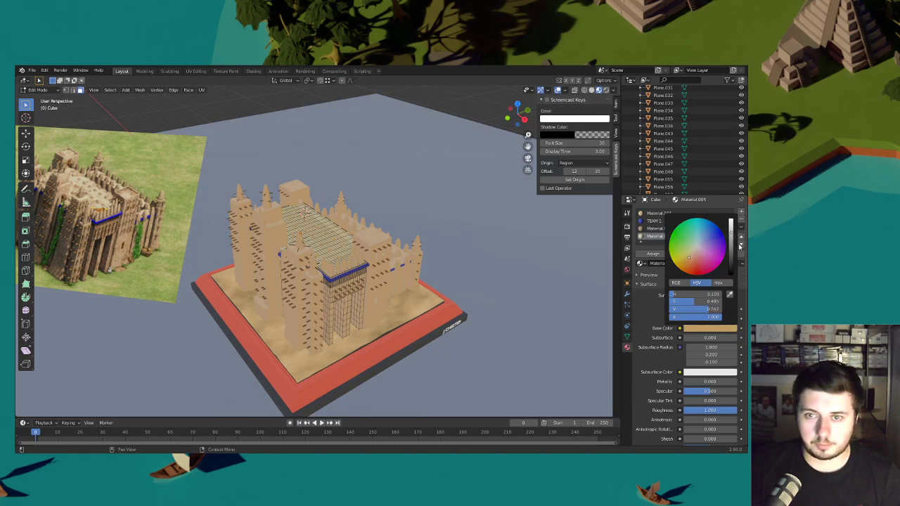
left_click_drag(731, 239, 731, 241)
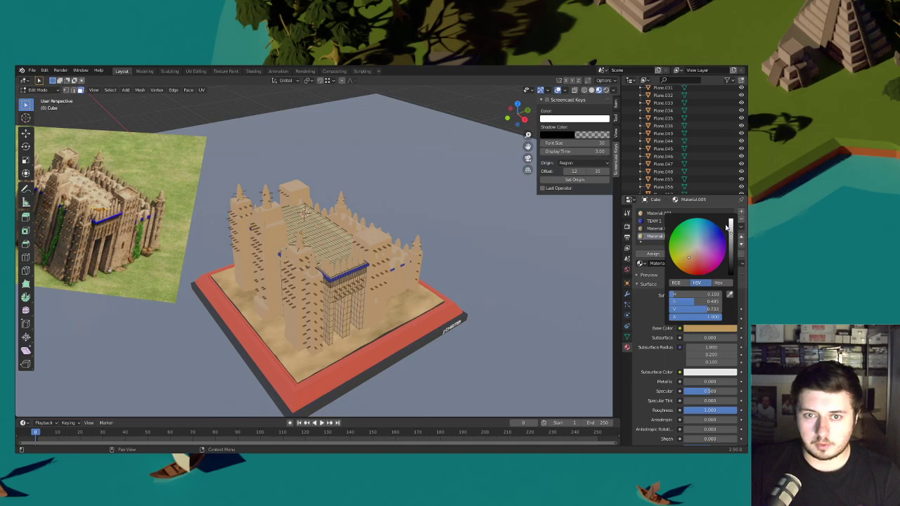
left_click(558, 90)
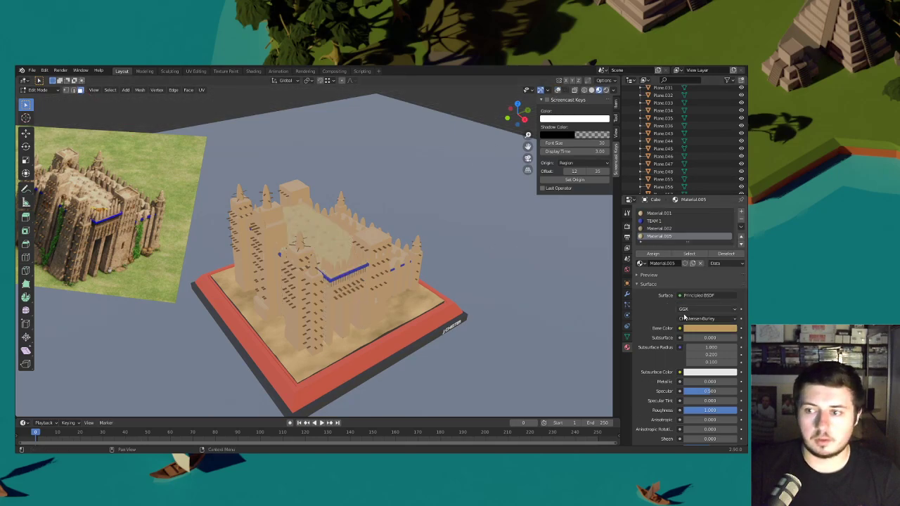
- Shift the roof material's base color to a less saturated tone and return to Object Mode
left_click(711, 329)
left_click_drag(691, 257, 690, 254)
middle_click_drag(450, 232, 274, 207)
left_click(29, 91)
left_click(36, 98)
- Open the courtyard's outer wall mesh for editing and show the viewport overlays again
middle_click_drag(429, 249, 366, 256)
left_click(421, 303)
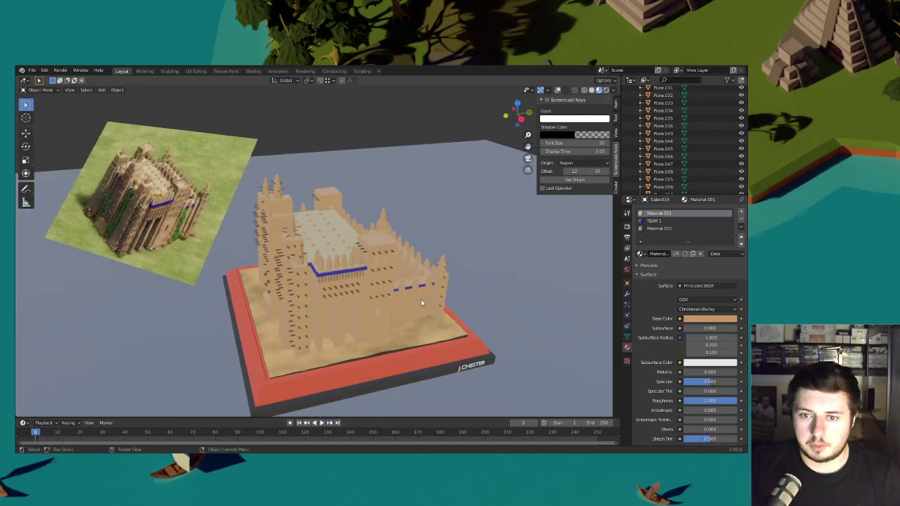
left_click(41, 90)
left_click(43, 107)
middle_click_drag(316, 232, 260, 267)
left_click(557, 90)
- Select all the top faces along the runs of the courtyard's outer wall, from the keep around the corner to the far end
scroll(425, 204, "up", 4)
middle_click_drag(450, 229, 432, 253, "shift")
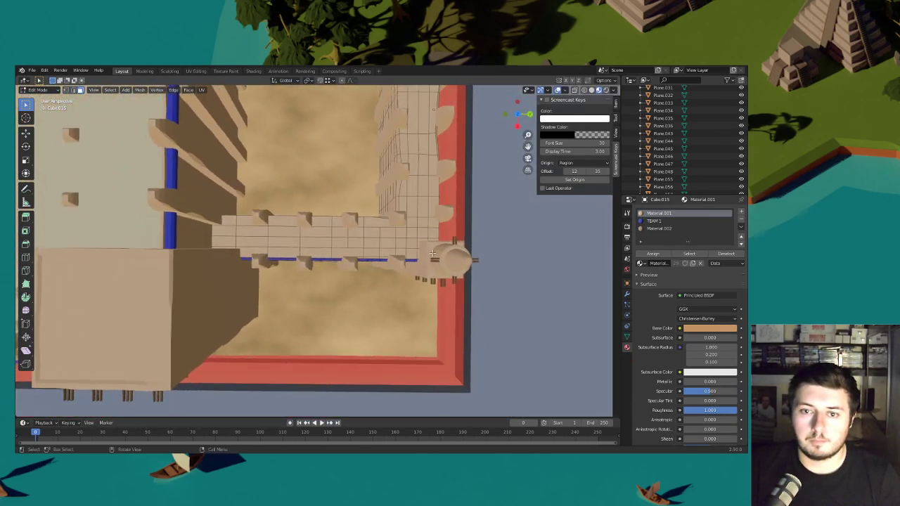
left_click_drag(239, 222, 222, 222)
middle_click_drag(363, 222, 300, 249, "shift")
left_click_drag(368, 239, 358, 216)
left_click_drag(343, 176, 340, 161)
middle_click_drag(350, 158, 326, 231, "shift")
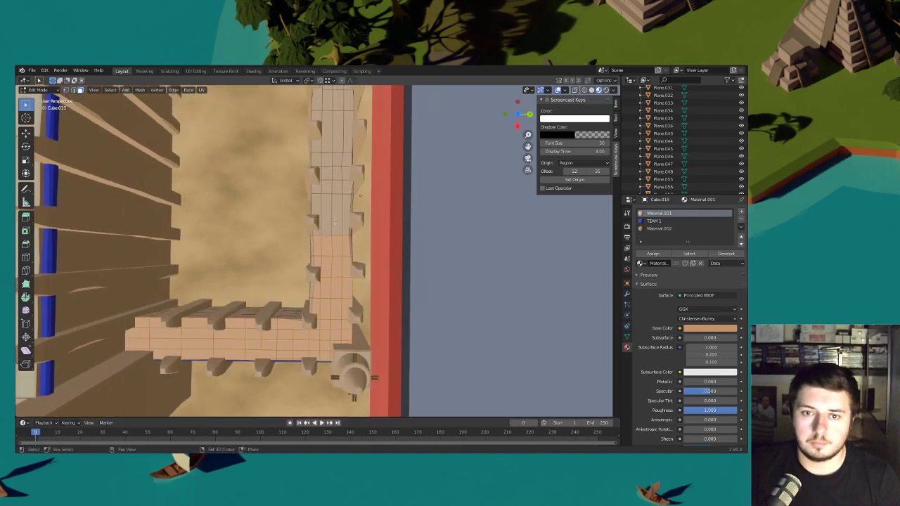
middle_click_drag(319, 153, 326, 231, "shift")
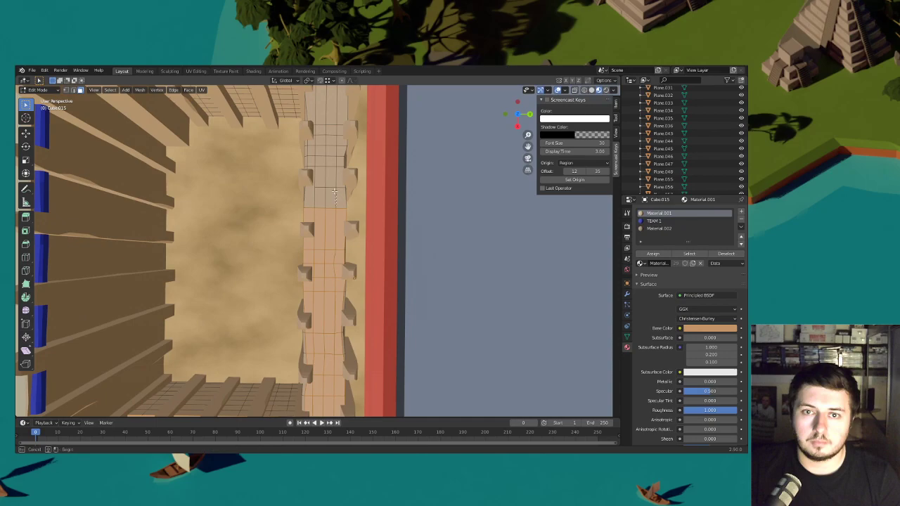
left_click_drag(310, 125, 311, 125)
middle_click_drag(310, 125, 324, 204, "shift")
left_click_drag(337, 221, 335, 157, "shift")
left_click_drag(325, 124, 270, 149, "shift")
left_click_drag(195, 131, 194, 131, "shift")
left_click_drag(184, 126, 156, 152, "shift")
middle_click_drag(331, 394, 481, 280, "shift")
- Inset the selected wall-top faces by about 0.016 m and lower them about 0.009 m along the Z axis
key("i")
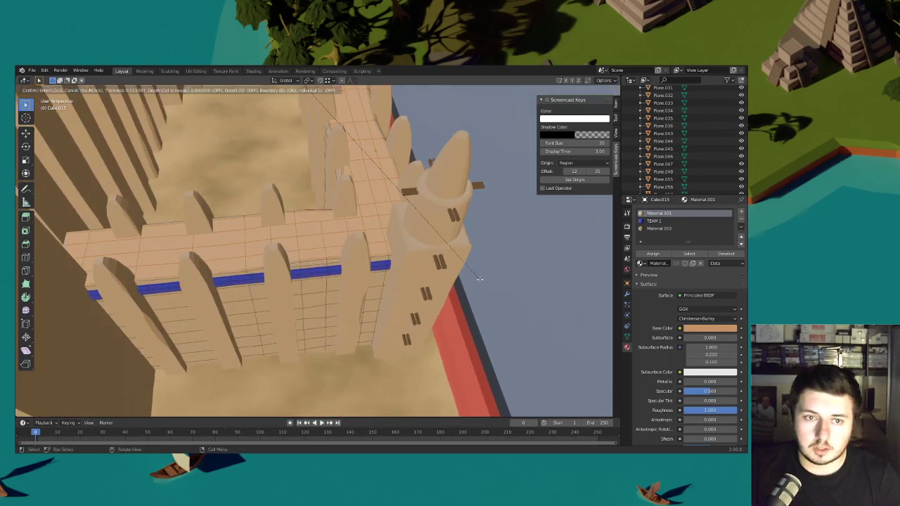
left_click(478, 279)
key("g")
key("z")
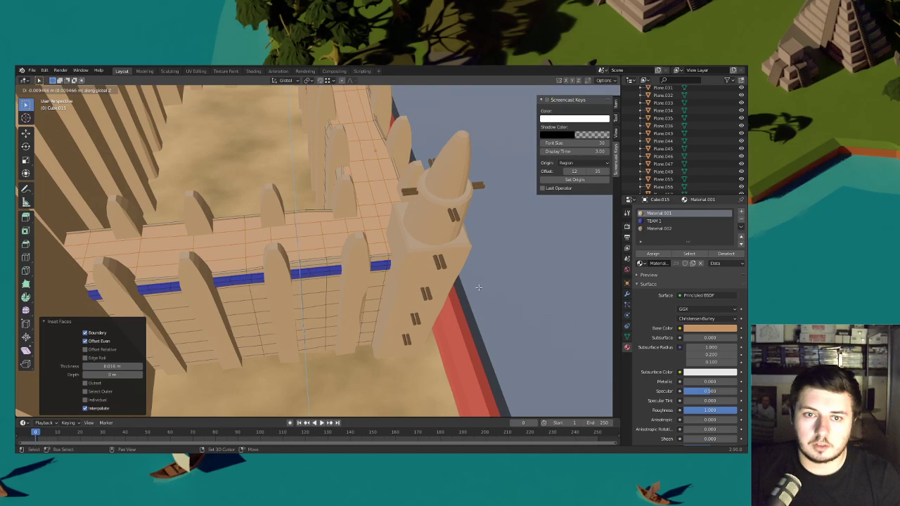
left_click(478, 287)
- Add a material slot for the recessed wall-top faces, assign them to it, and set the slot to the roof's Material.005
left_click(740, 211)
left_click(652, 254)
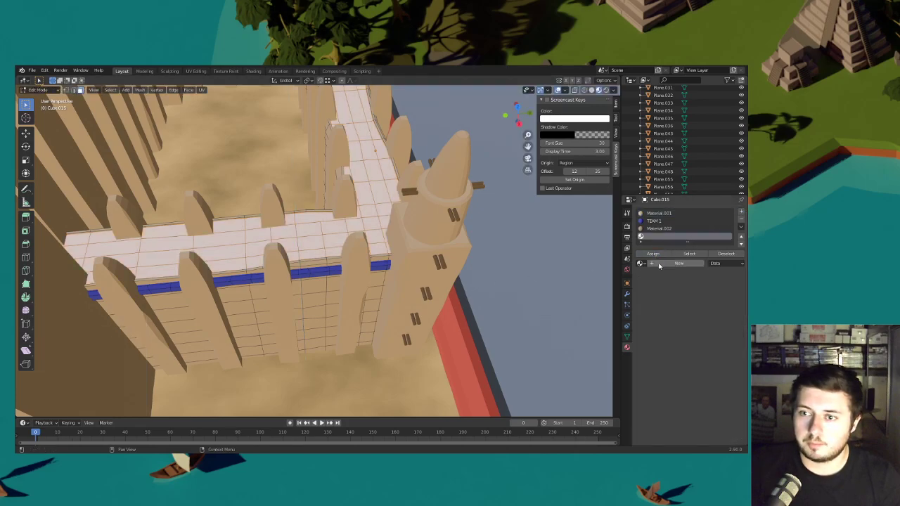
left_click(658, 263)
left_click(34, 90)
left_click(35, 99)
scroll(402, 293, "down", 5)
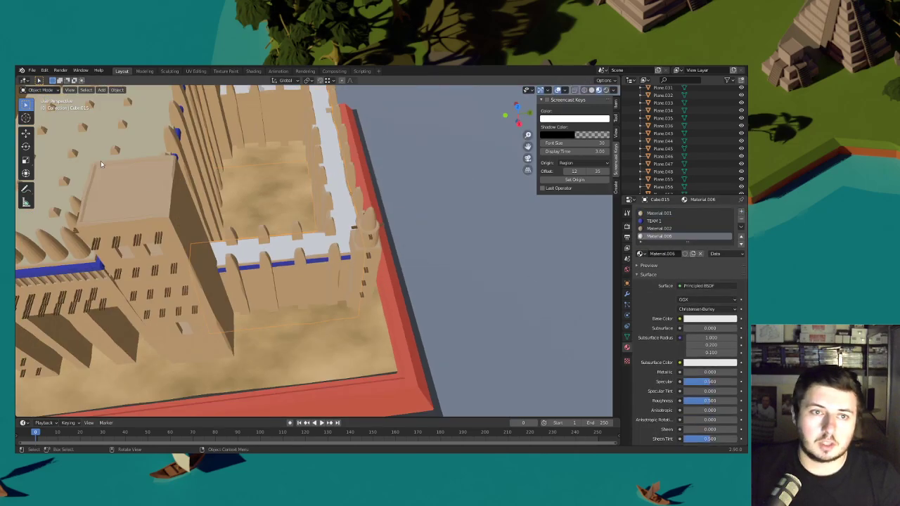
left_click(261, 220)
left_click(274, 257)
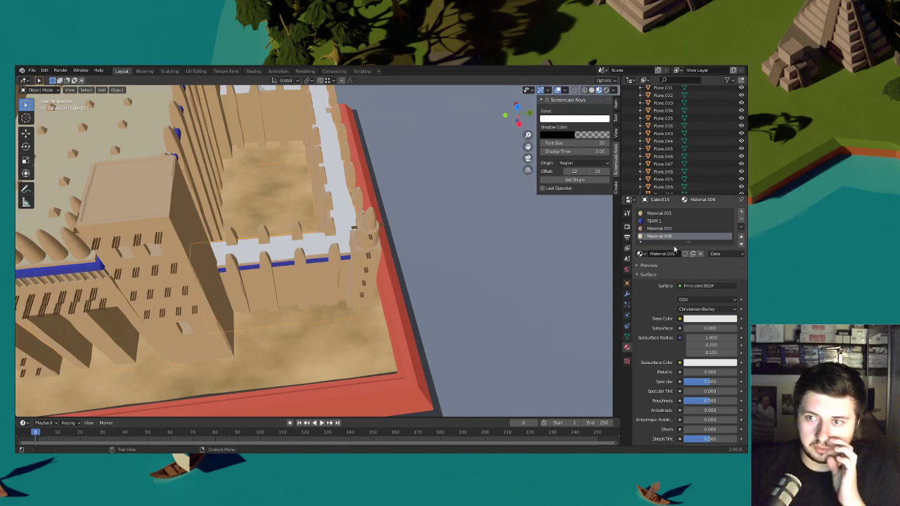
left_click(640, 254)
left_click(660, 305)
- Open the towers' mesh and assign Material.005 in a new slot to the square tower's recessed top faces, then return to Object Mode
middle_click_drag(595, 307, 264, 287)
left_click(366, 210)
left_click(40, 90)
left_click(40, 106)
scroll(263, 287, "up", 4)
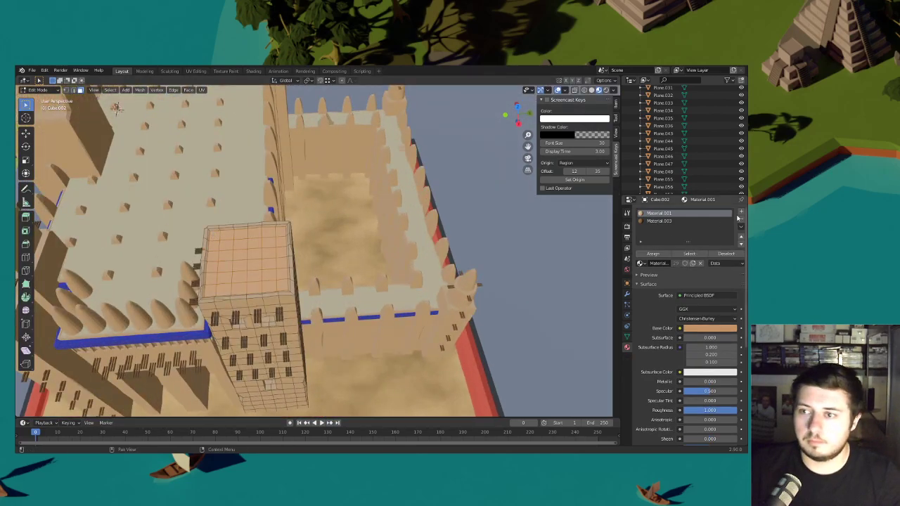
left_click(740, 211)
left_click(652, 253)
left_click(640, 263)
left_click(675, 316)
middle_click_drag(450, 267, 427, 245)
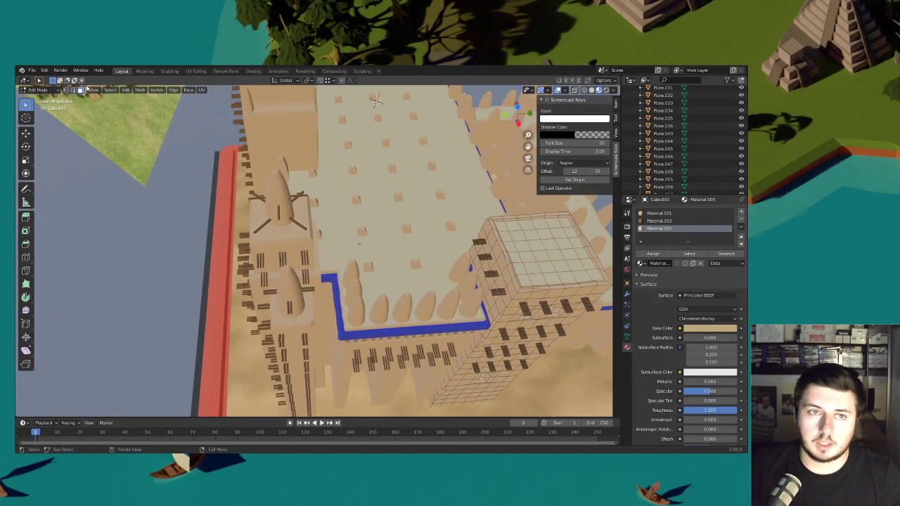
left_click(58, 91)
left_click(42, 98)
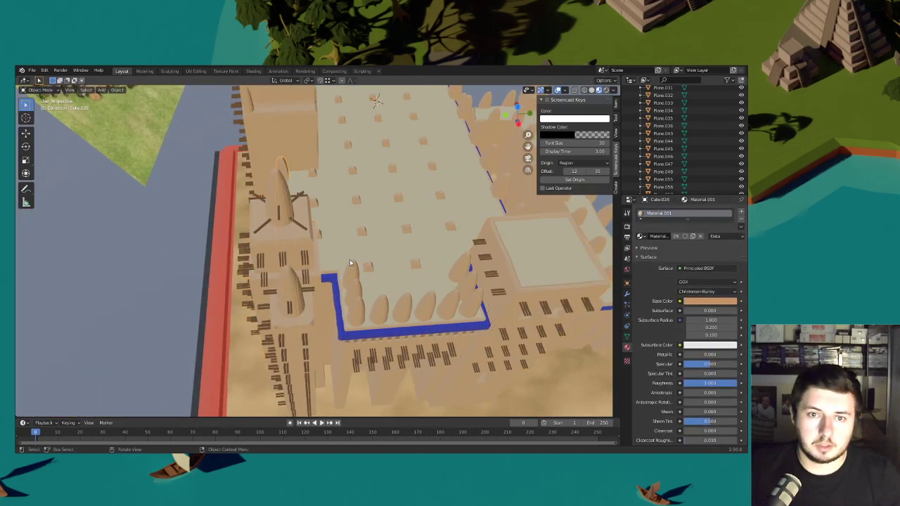
- Reopen the towers' mesh and select the ring of top faces surrounding the cone on the corner tower
left_click(39, 89)
left_click(42, 106)
scroll(316, 246, "up", 2)
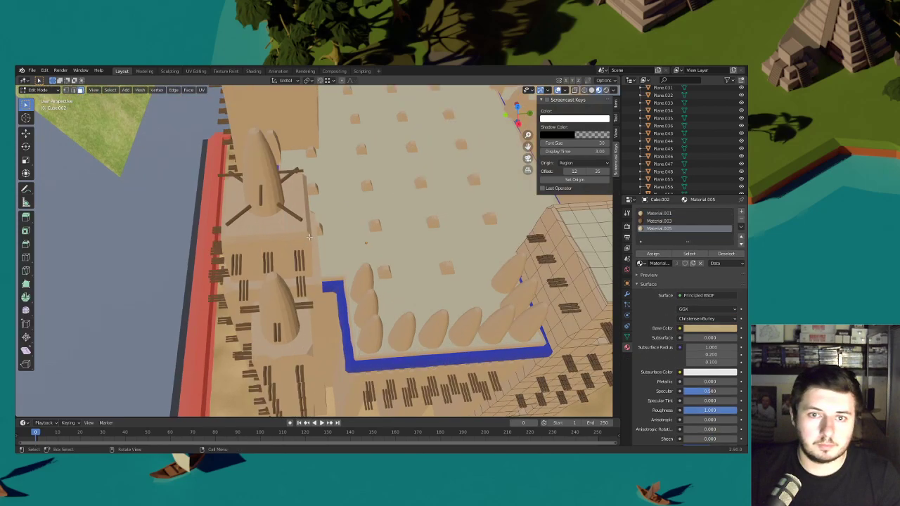
left_click(39, 90)
left_click(43, 99)
middle_click_drag(204, 204, 169, 158)
left_click(35, 92)
left_click(39, 106)
middle_click_drag(211, 186, 298, 249)
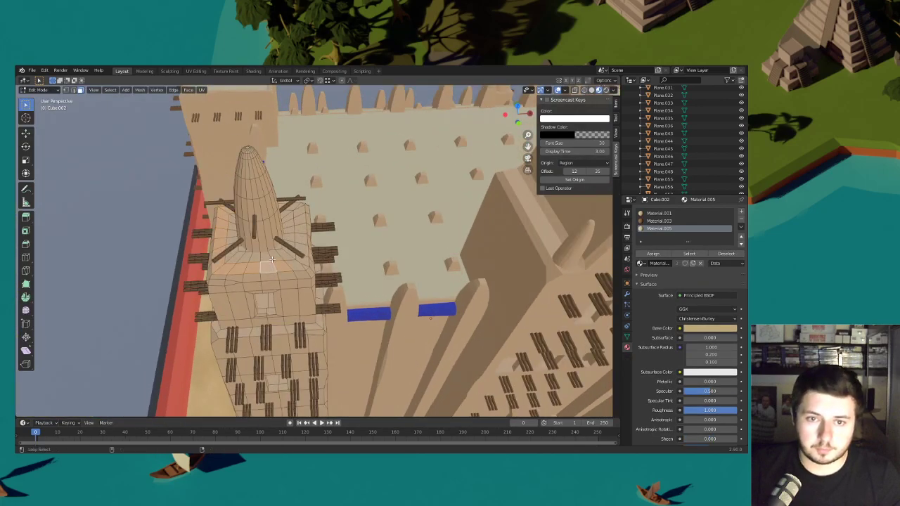
left_click(275, 250, "shift")
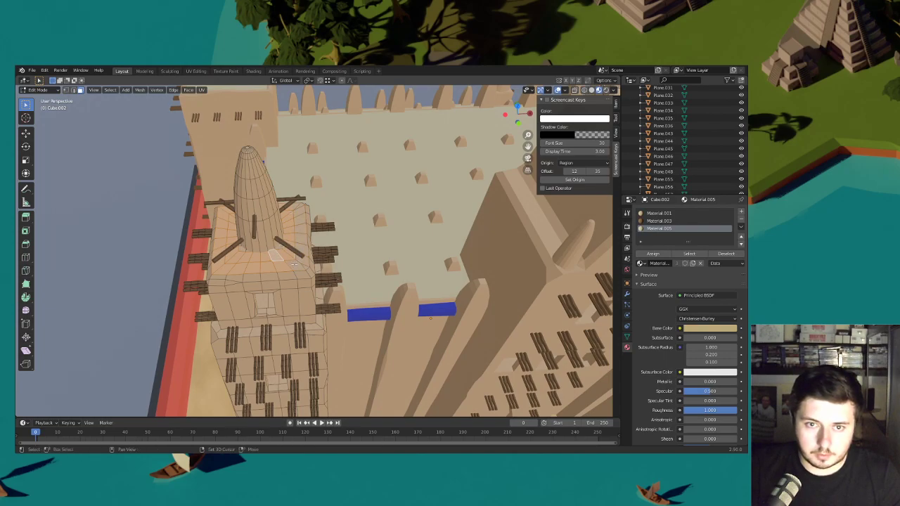
left_click(300, 210, "ctrl")
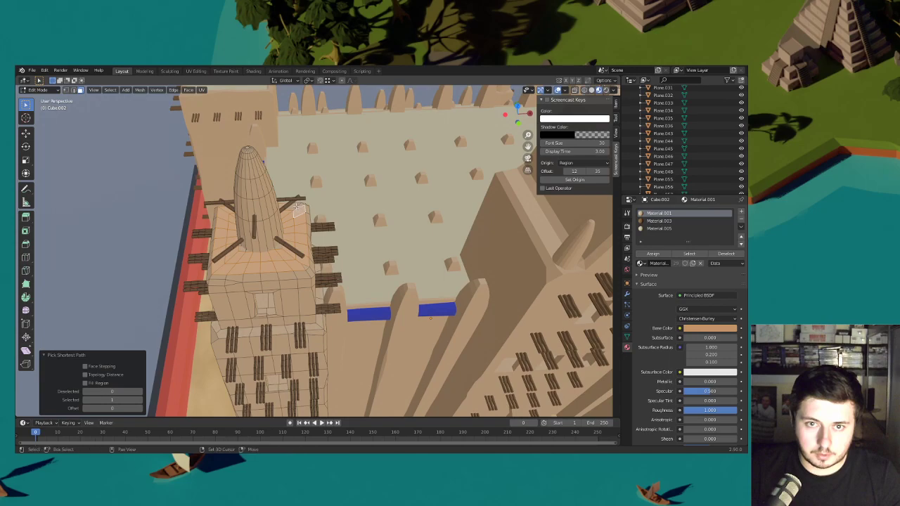
middle_click_drag(297, 208, 363, 248)
- Inset the selected faces around the corner tower's cone and extrude them down about 0.007 m
key("i")
left_click(333, 229)
key("e")
left_click(359, 262)
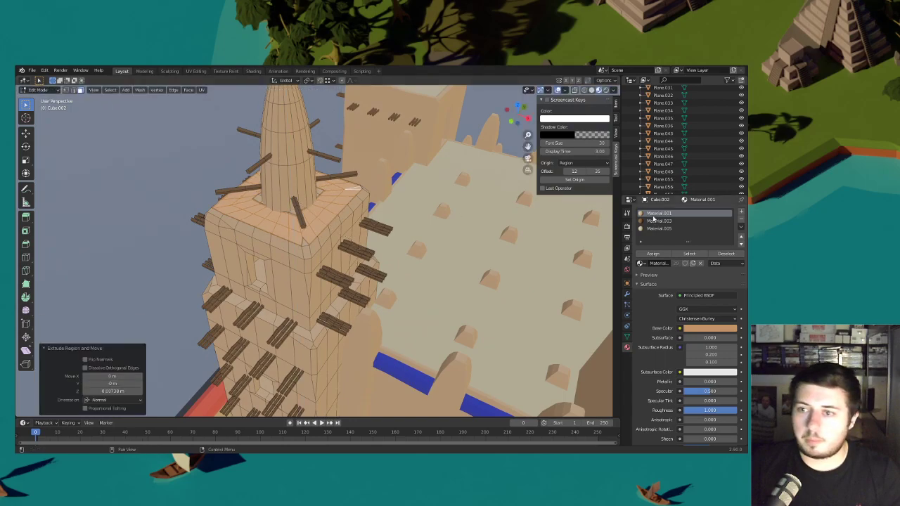
- Assign Material.005 to the recessed faces around the corner tower's cone and return to Object Mode
left_click(658, 229)
left_click(652, 254)
mouse_move(352, 189)
middle_mouse_down()
mouse_move(363, 189)
mouse_move(356, 198)
middle_mouse_up()
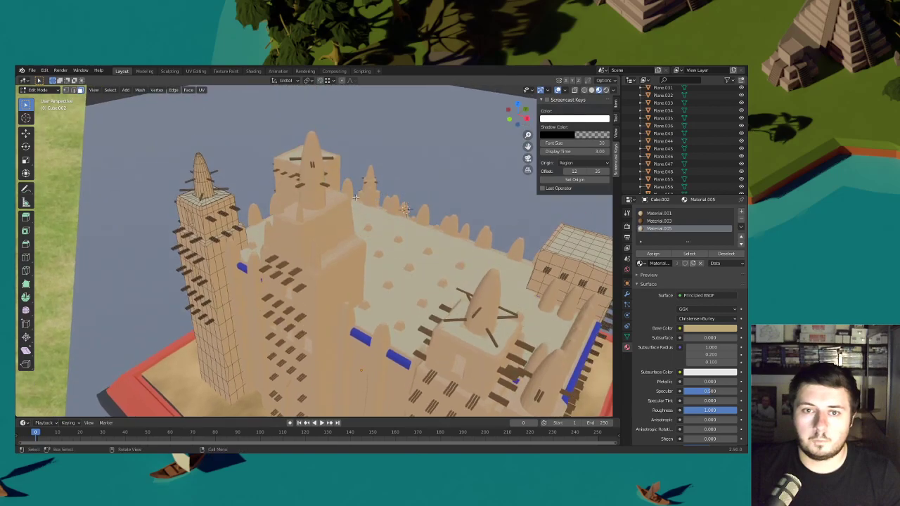
left_click(36, 90)
left_click(41, 99)
- Open the tall central tower's mesh, select its top and rear ledge faces, and inset and extrude them into a shallow recess
left_click(348, 240)
left_click(39, 90)
left_click(43, 108)
mouse_move(278, 232)
middle_mouse_down()
mouse_move(239, 254)
mouse_move(253, 235)
mouse_move(323, 220)
mouse_move(284, 216)
middle_mouse_up()
left_click(243, 253, "ctrl")
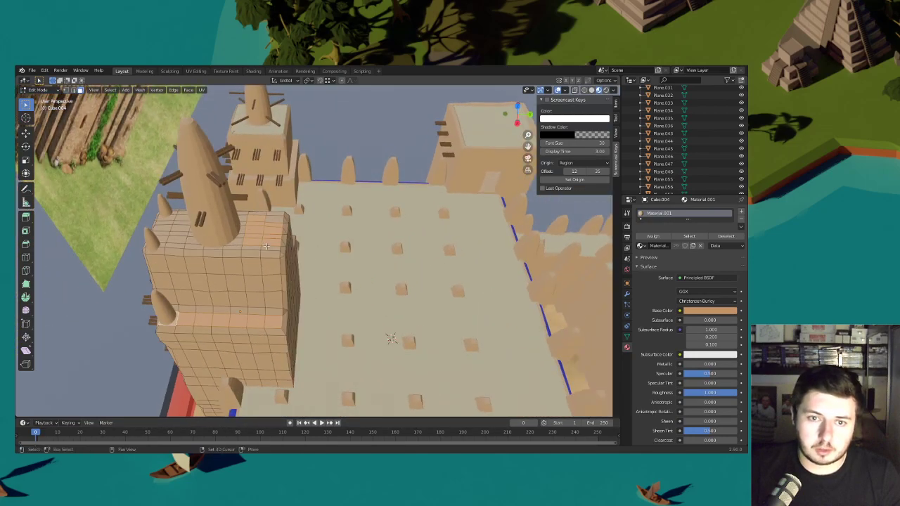
middle_click_drag(265, 246, 295, 250)
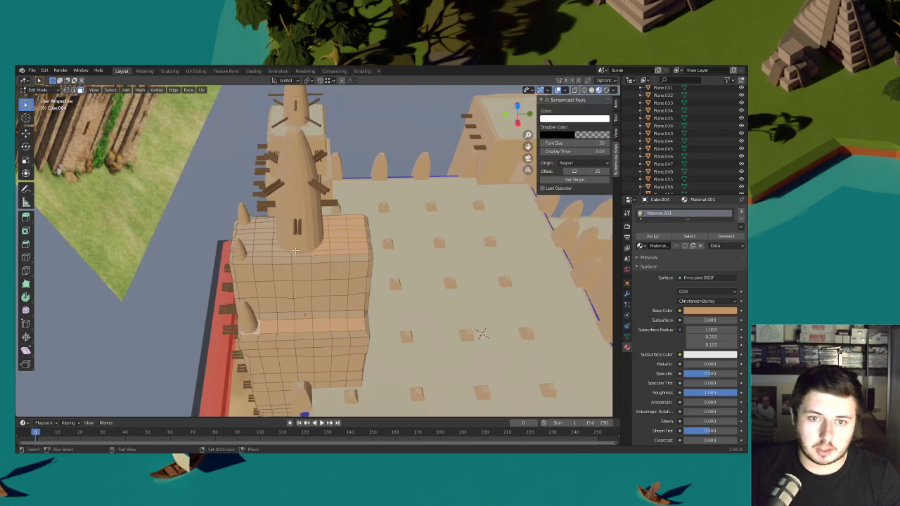
middle_click_drag(250, 232, 391, 226)
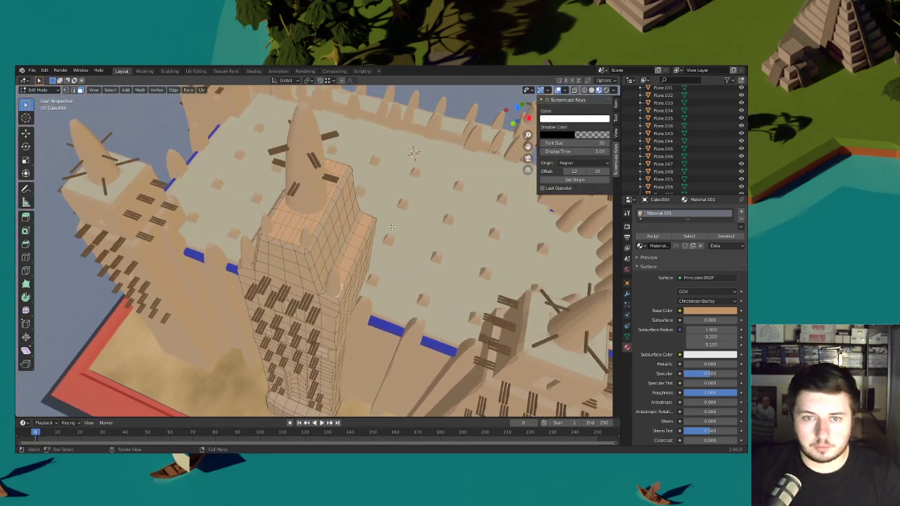
key("i")
left_click(394, 227)
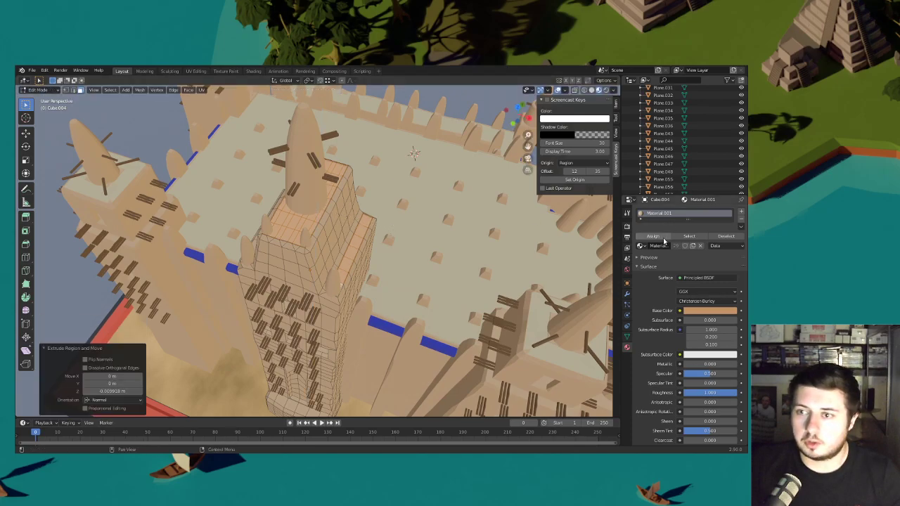
- Assign Material.005 in a new slot to the central tower's recessed faces and return to Object Mode
left_click(741, 211)
left_click(639, 263)
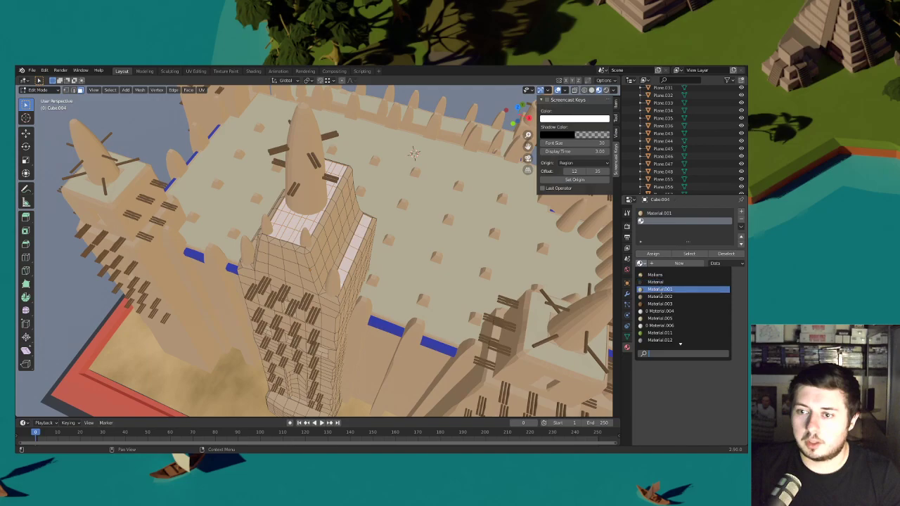
left_click(664, 324)
left_click(661, 254)
scroll(462, 236, "down", 4)
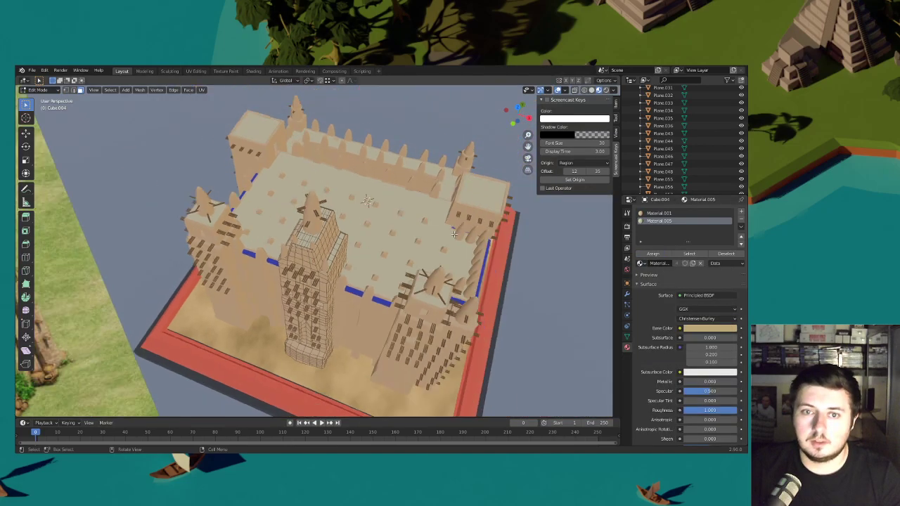
middle_click_drag(462, 236, 443, 218)
left_click(41, 89)
left_click(39, 100)
- Reopen the central tower's mesh and select all faces inside the tall pointed niche on its front
middle_click_drag(362, 267, 299, 257)
left_click(375, 196)
scroll(299, 257, "up", 2)
left_click(299, 257)
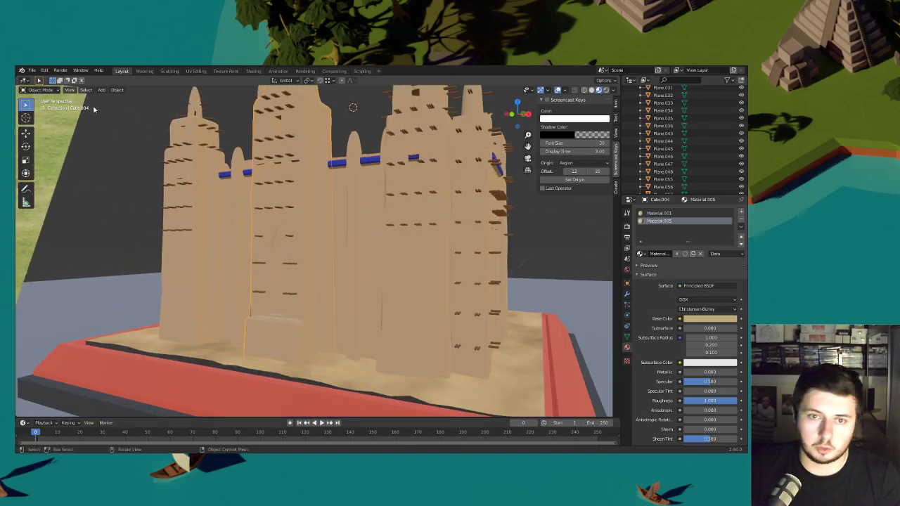
left_click(49, 95)
left_click(44, 90)
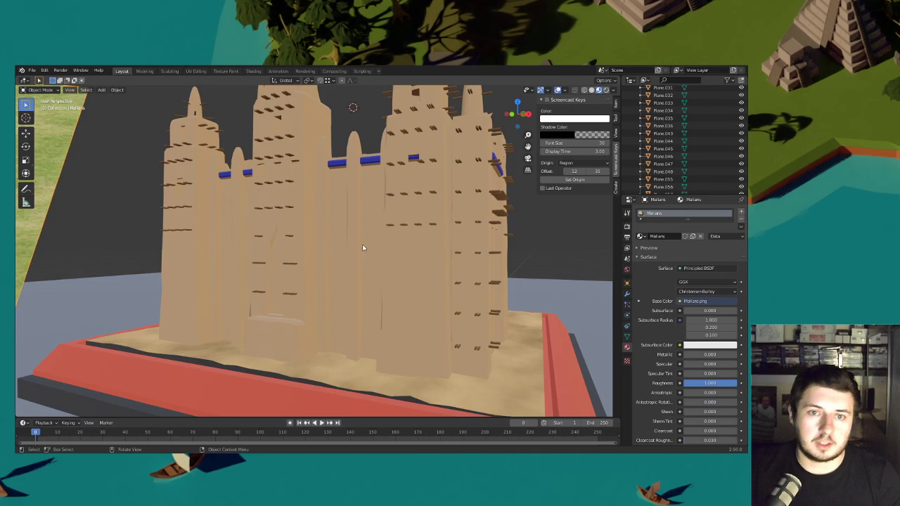
left_click(302, 216)
left_click(44, 90)
left_click(44, 107)
middle_click_drag(239, 246, 302, 262)
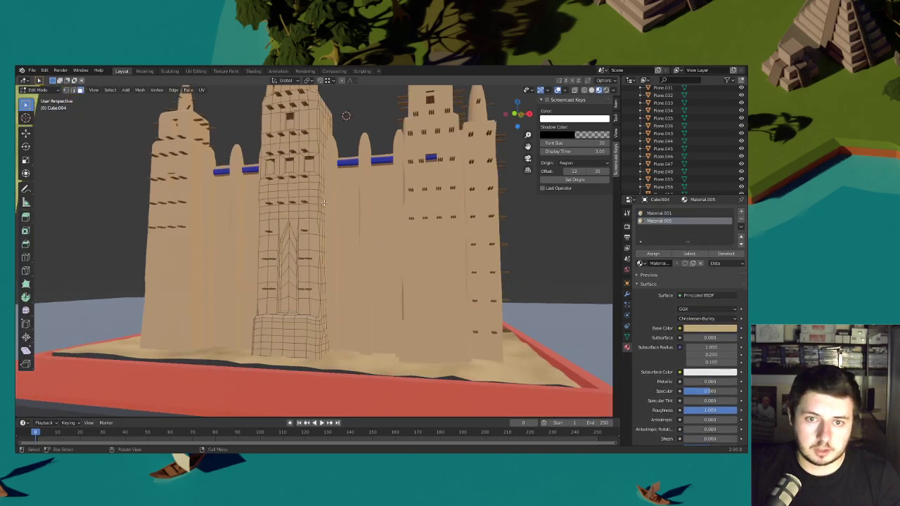
scroll(302, 262, "up", 3)
key("b")
left_click_drag(267, 232, 268, 234)
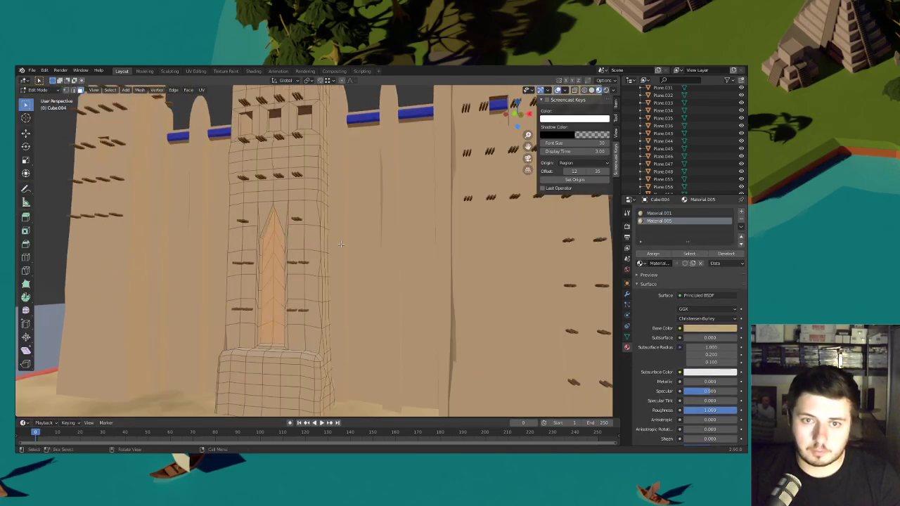
- Give the niche faces the brown Material.002 in a new slot and return to Object Mode
left_click(740, 212)
left_click(640, 263)
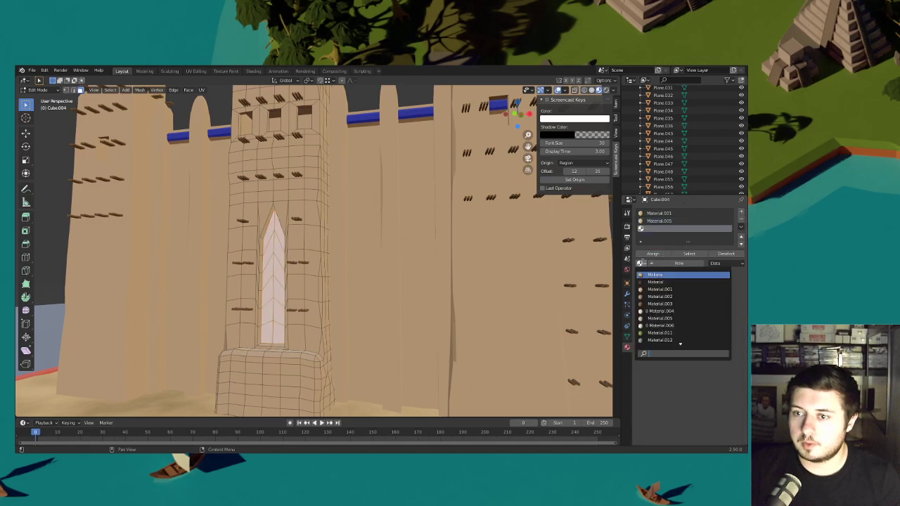
left_click(657, 290)
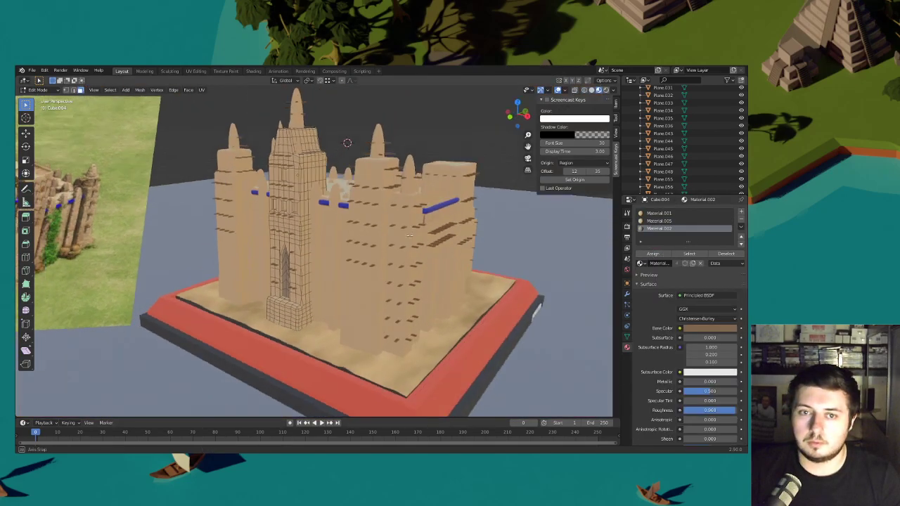
left_click(39, 90)
left_click(40, 99)
middle_click_drag(398, 263, 401, 234)
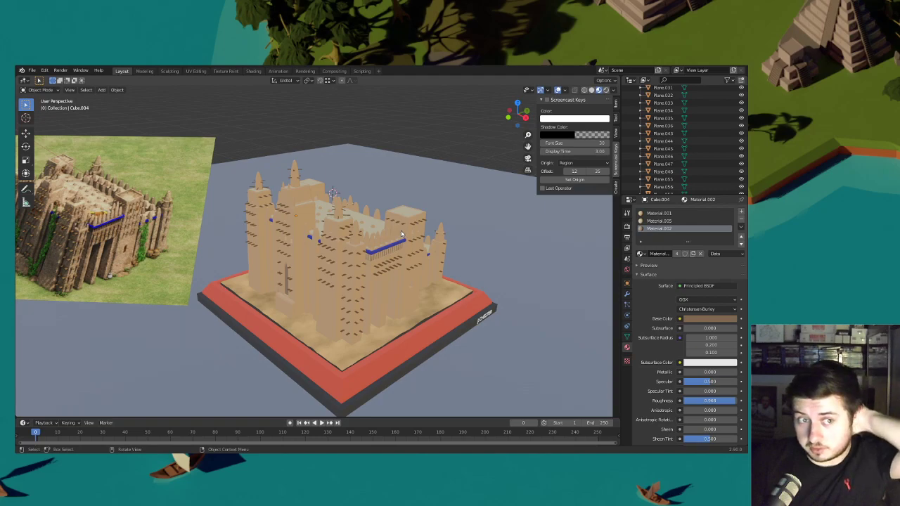
- Save the castle model to its existing file, Malians Wonder.blend
left_click(32, 70)
left_click(42, 120)
middle_click_drag(393, 232, 416, 242)
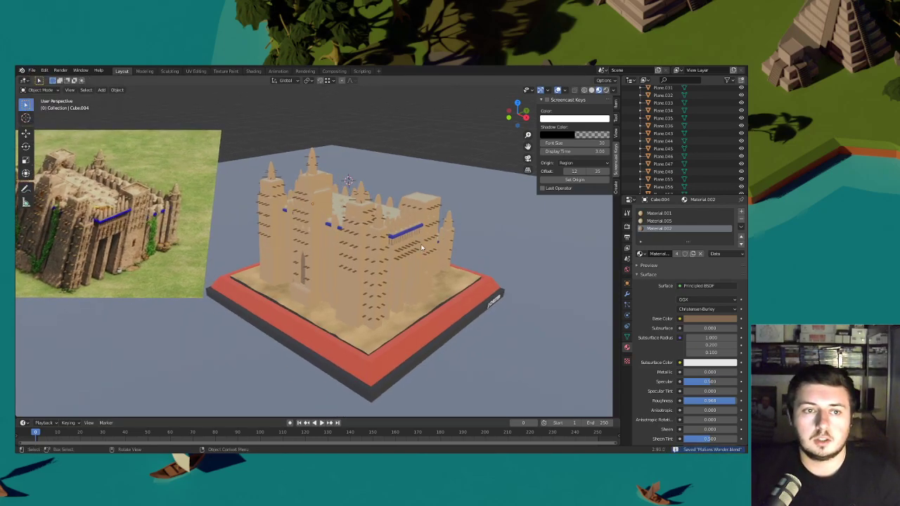
left_click(429, 268)
middle_click_drag(482, 269, 454, 255)
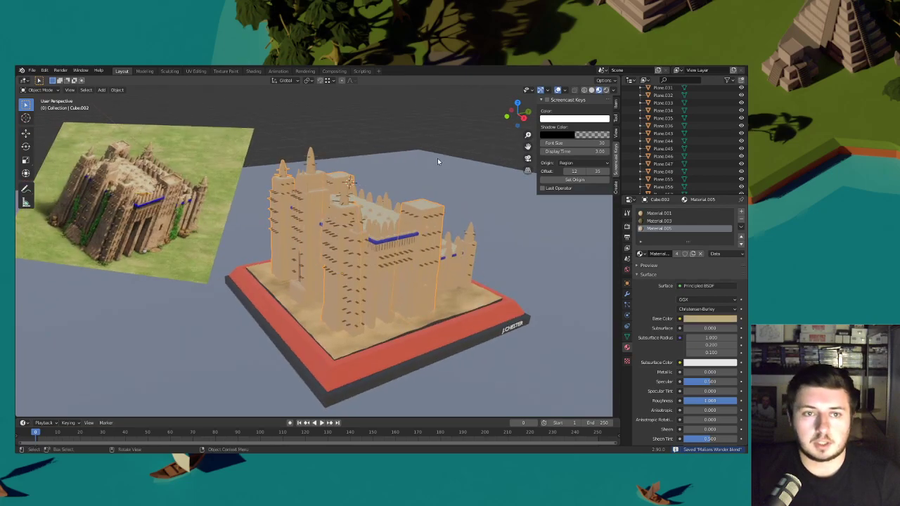
middle_click_drag(399, 129, 488, 205)
middle_click_drag(263, 168, 126, 125)
left_click(32, 71)
left_click(44, 120)
middle_click_drag(315, 205, 386, 225)
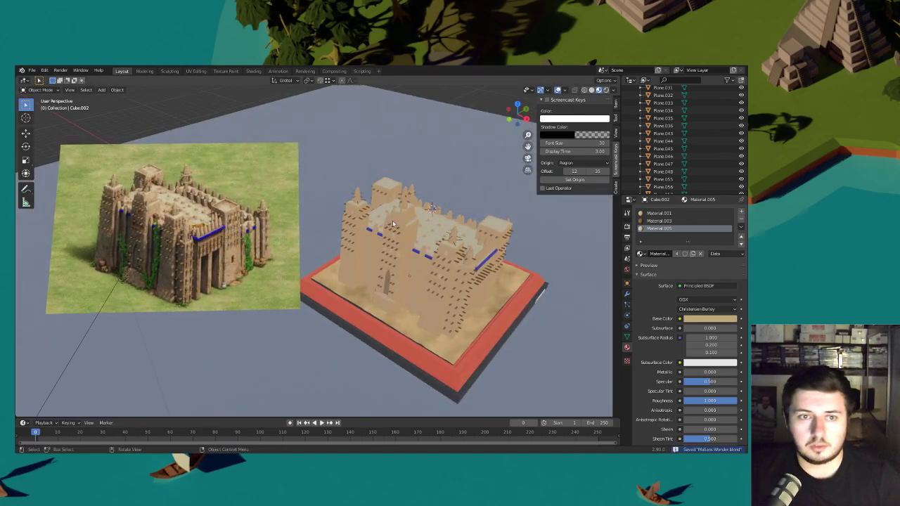
scroll(393, 224, "down", 12)
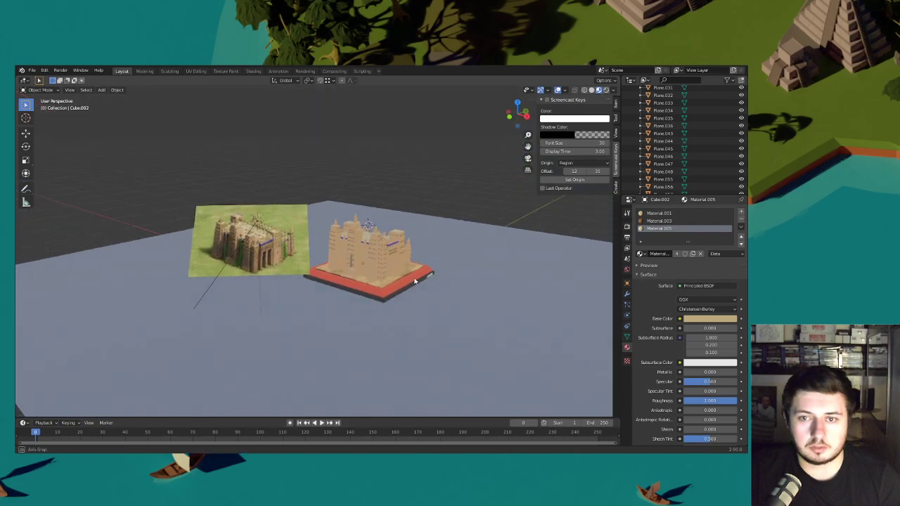
scroll(339, 272, "up", 3)
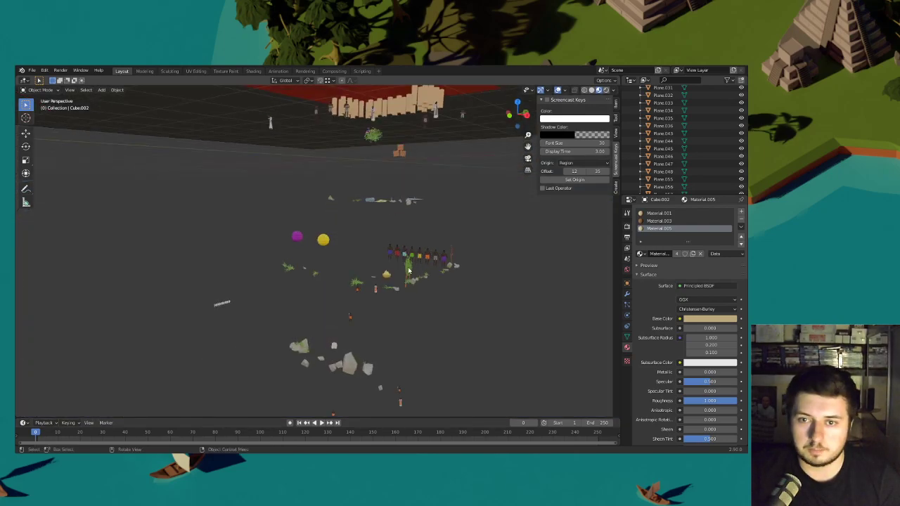
- Select the green ivy clump among the spare assets and raise it vertically to the castle's level
left_click(408, 272)
key("g")
key("z")
left_click(415, 119)
middle_click_drag(417, 120, 394, 222, "shift")
key("g")
key("z")
left_click(405, 153)
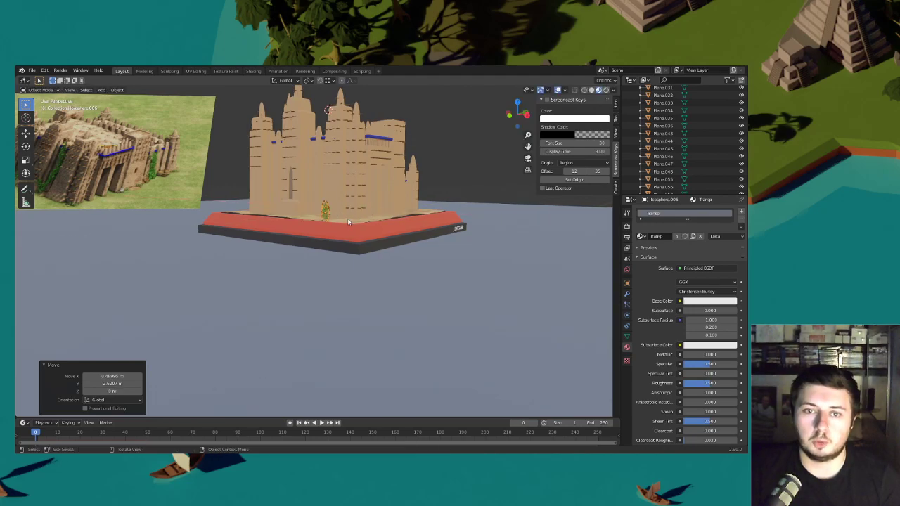
- Place the ivy clump at the foot of the castle's front wall beside the pointed niche and rotate it
middle_click_drag(355, 210, 378, 232)
key("g")
left_click(374, 232)
scroll(379, 232, "up", 7)
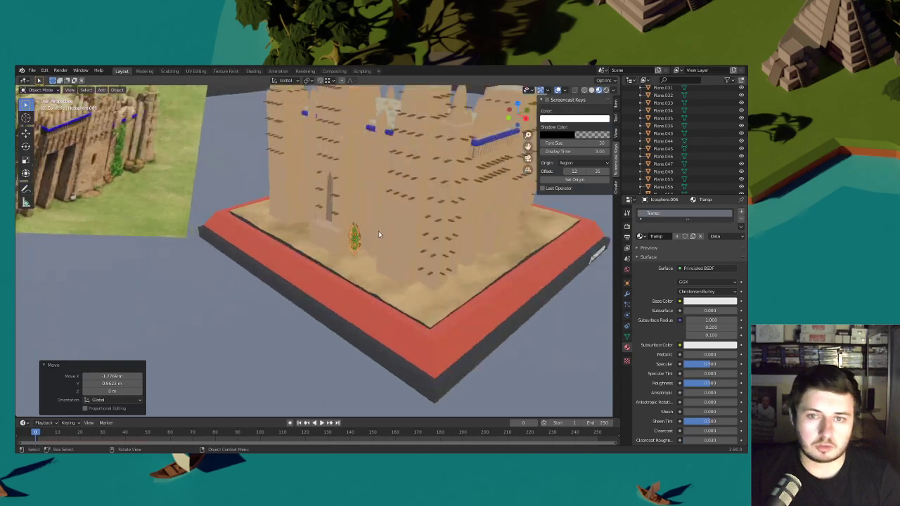
key("g")
left_click(435, 239)
middle_click_drag(434, 238, 416, 263)
key("r")
left_click(422, 221)
key("g")
left_click(422, 227)
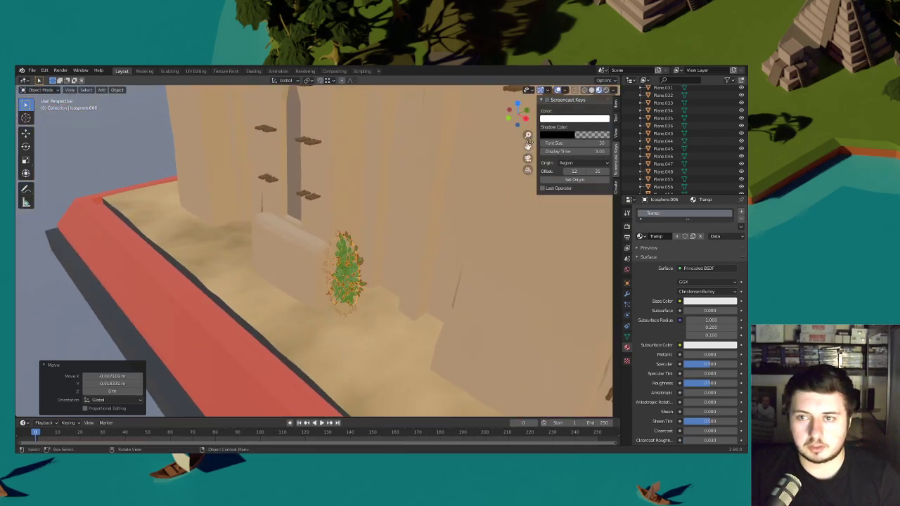
- From the camera view, duplicate the ivy clump, rotate the copy and shift it horizontally next to the original
left_click(527, 159)
middle_click_drag(379, 271, 491, 183, "shift")
middle_click_drag(438, 206, 395, 187, "shift")
scroll(424, 218, "up", 3)
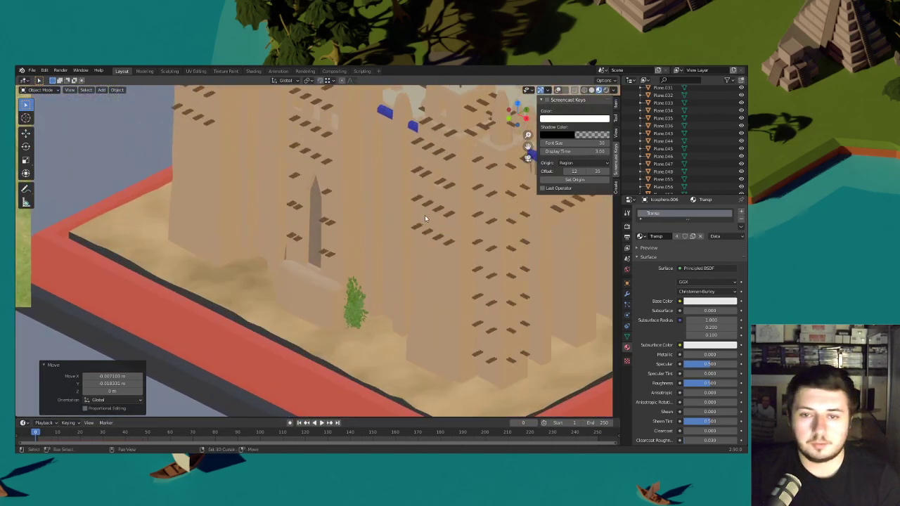
key("shift+d")
left_click(440, 219)
key("r")
left_click(446, 255)
key("g")
key("shift+z")
left_click(440, 273)
- Raise the ivy copy above the first clump, shrink it and slide it horizontally against the wall
key("g")
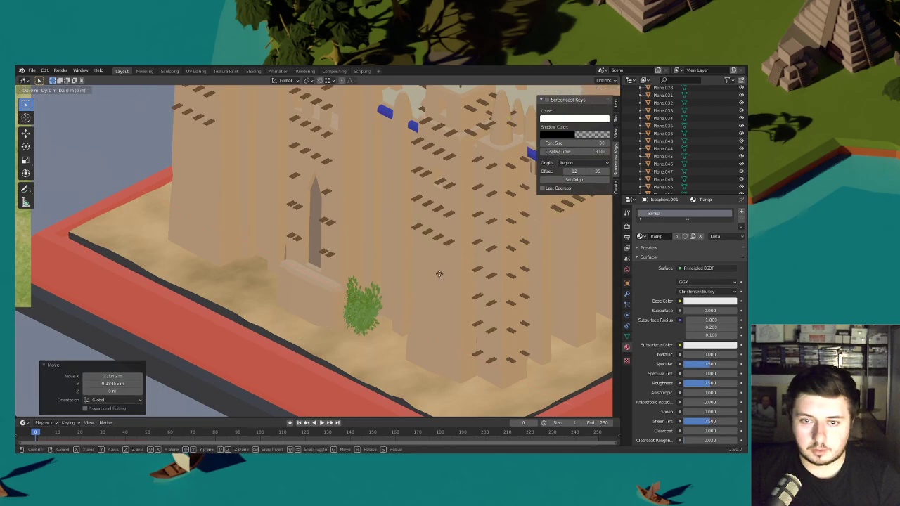
key("z")
left_click(439, 248)
key("s")
left_click(439, 260)
key("g")
key("shift+z")
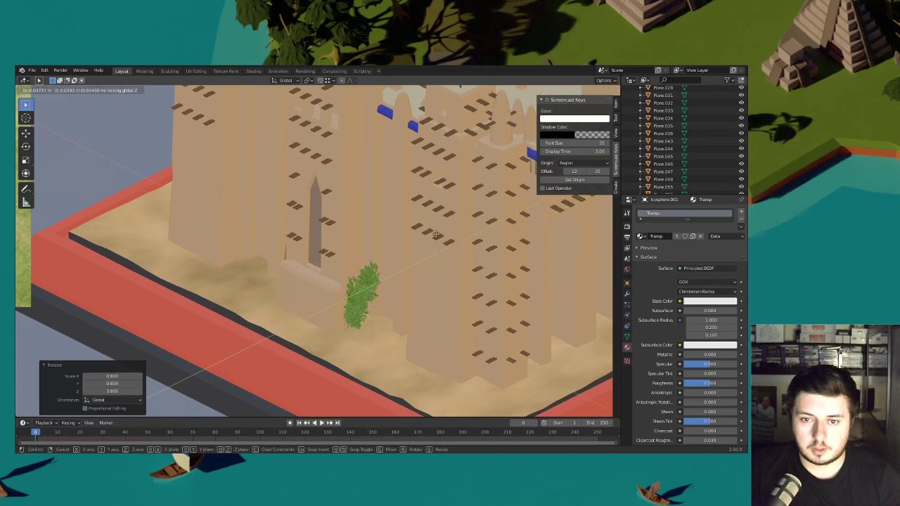
left_click(426, 219)
key("g")
key("shift+z")
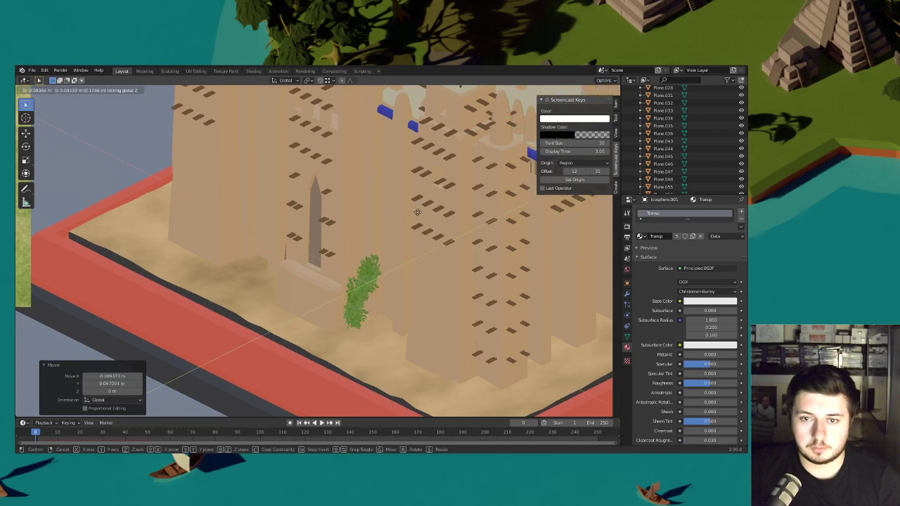
left_click(424, 243)
- Add another ivy copy higher up the wall, rotate it and adjust its horizontal position
left_click(424, 248)
key("g")
key("z")
left_click(426, 214)
key("r")
left_click(425, 203)
key("g")
key("shift+z")
left_click(429, 211)
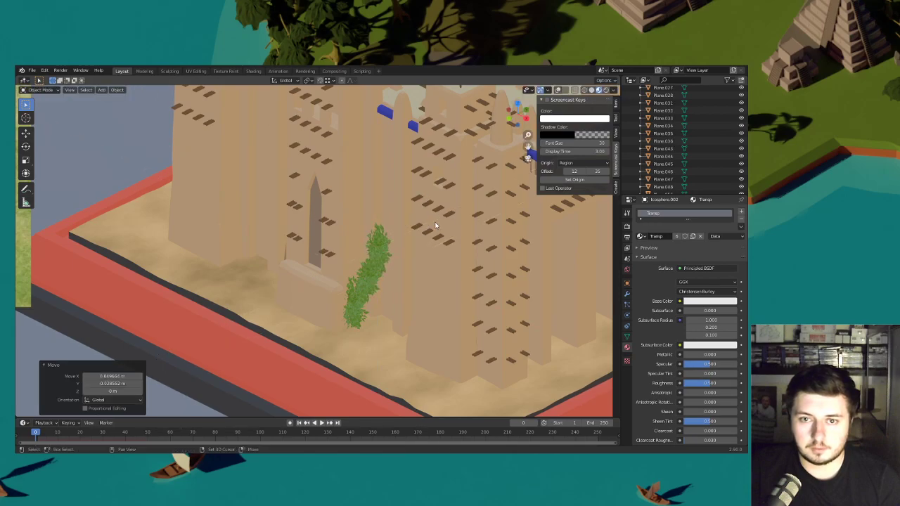
- Tilt the highest ivy clump slightly about the X axis, nudge its position and rotate it in view
key("r")
key("x")
left_click(437, 219)
scroll(437, 219, "down", 6)
middle_click_drag(432, 225, 482, 257, "shift")
scroll(483, 257, "up", 8)
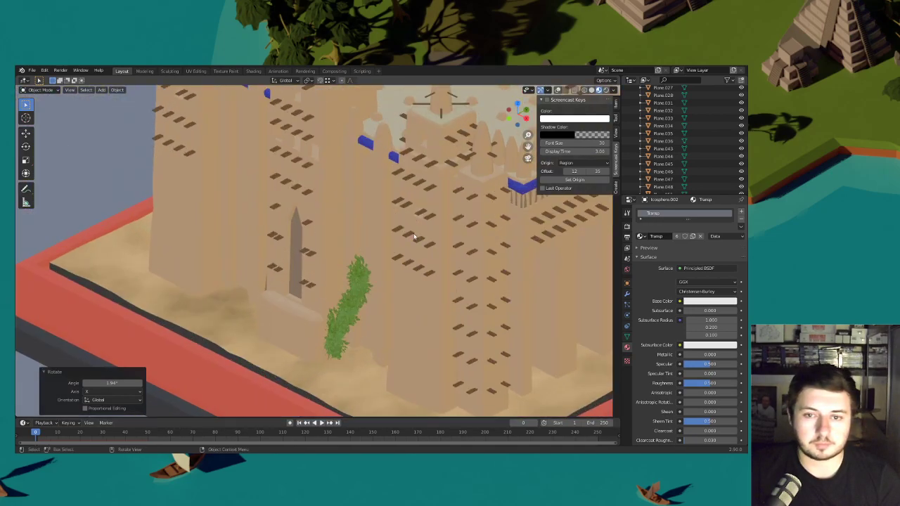
key("g")
left_click(442, 243)
key("r")
left_click(454, 262)
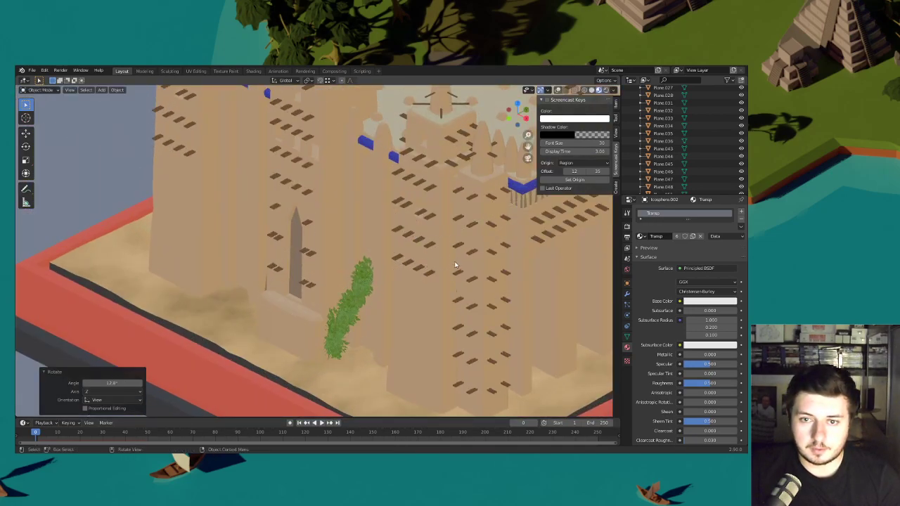
- Place another ivy copy directly above the current top of the vine and rotate it to follow the wall
left_click(461, 263)
key("g")
key("z")
left_click(462, 221)
key("r")
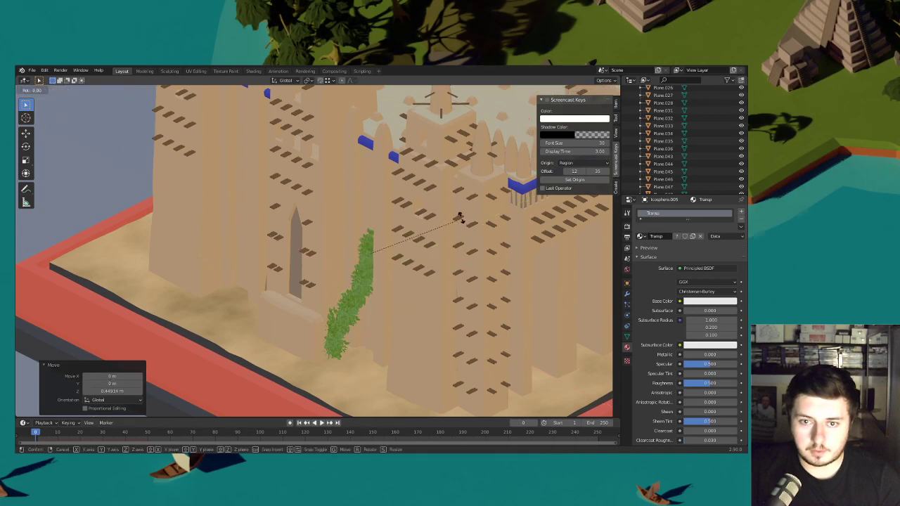
left_click(456, 218)
scroll(378, 231, "down", 4)
middle_click_drag(377, 232, 353, 233, "shift")
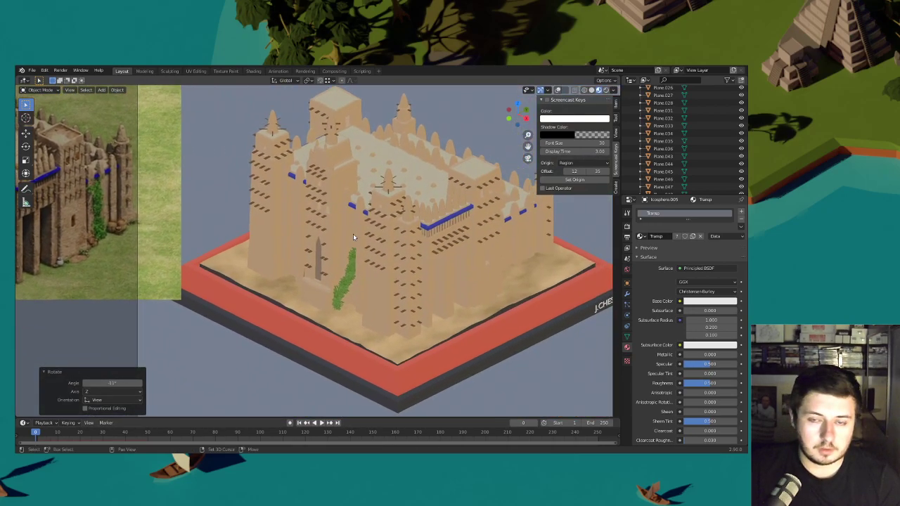
- Extend the vine upward with further ivy copies, rotating them and making the uppermost one smaller
scroll(353, 233, "up", 6)
key("shift+d")
key("z")
left_click(447, 214)
key("r")
left_click(444, 211)
key("g")
key("z")
left_click(447, 219)
key("s")
left_click(436, 202)
- Raise the uppermost ivy clump, stretch it along Z and slide it horizontally to form the vine's thin tip
key("g")
key("z")
left_click(436, 187)
key("s")
key("z")
left_click(495, 199)
key("g")
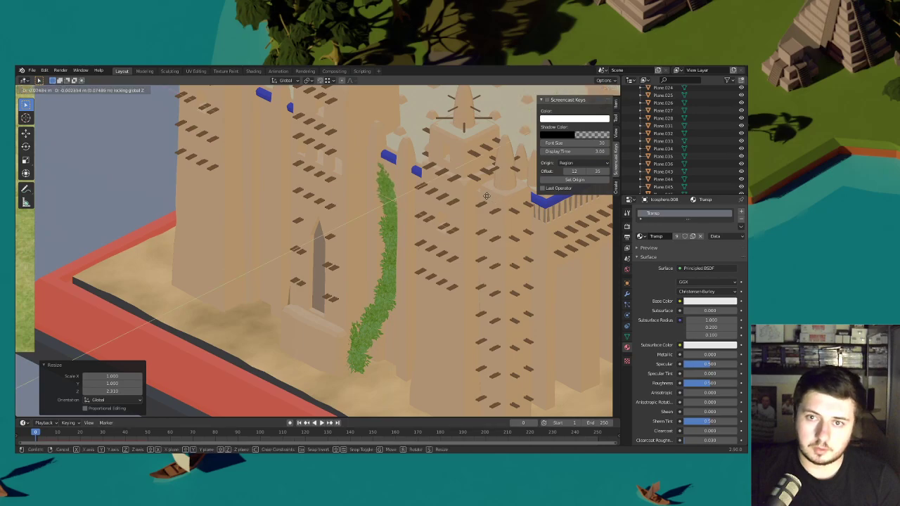
left_click(487, 199)
- Duplicate the tip clump, rotate the copy about the Y axis and lower it about 0.75 m along the vine
key("g")
key("z")
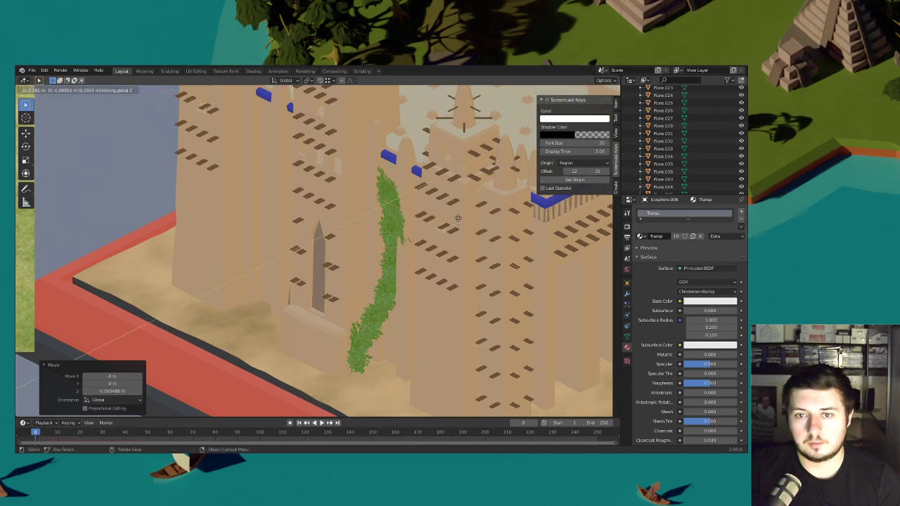
key("shift+d")
left_click(452, 247)
key("r")
key("y")
left_click(448, 256)
key("g")
key("z")
left_click(444, 304)
scroll(448, 255, "down", 8)
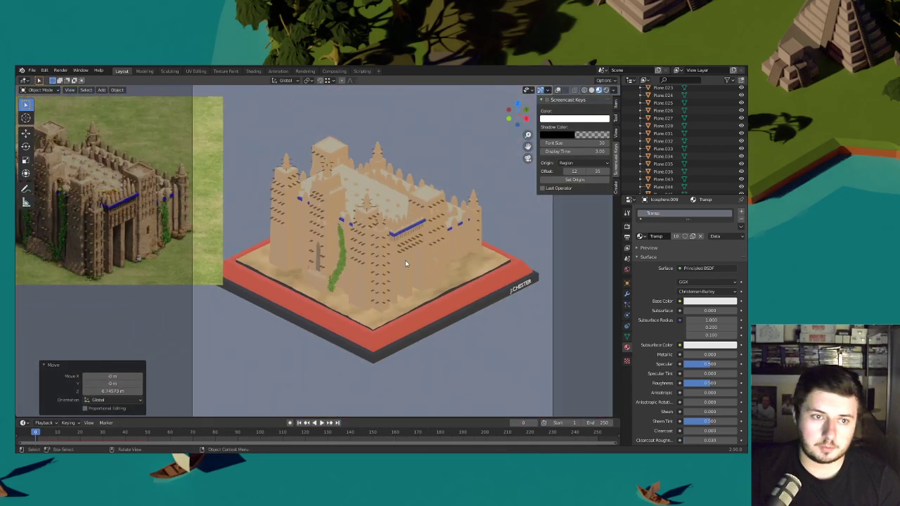
- Duplicate an ivy clump at the vine's foot and rotate it about -33° to lean toward the pointed niche
scroll(361, 281, "up", 10)
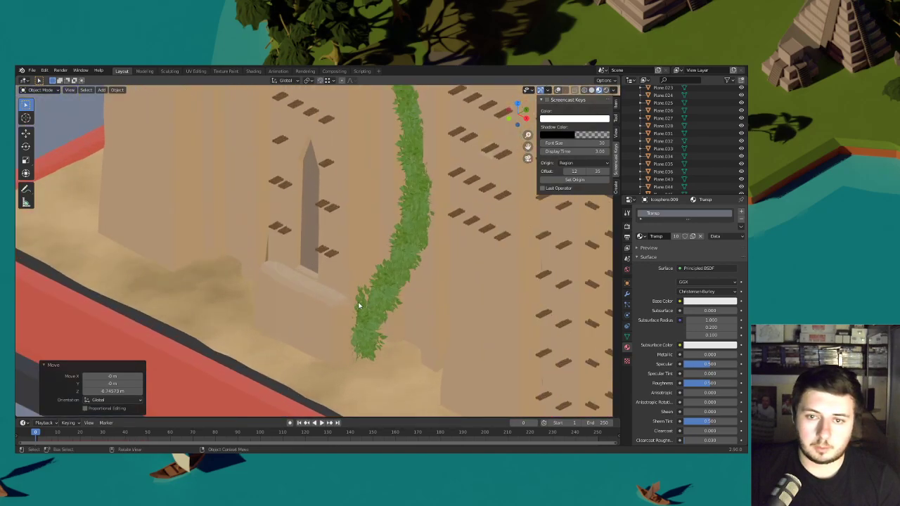
key("shift+d")
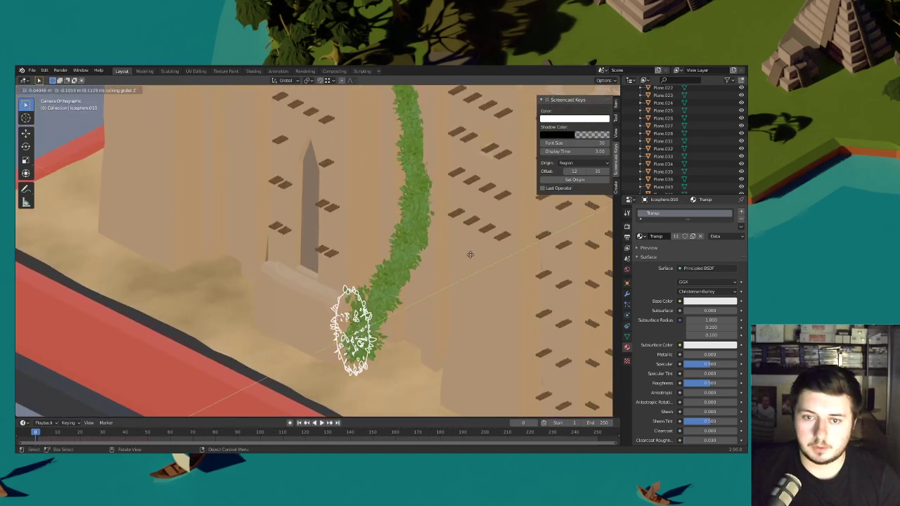
right_click(439, 257)
key("r")
left_click(426, 227)
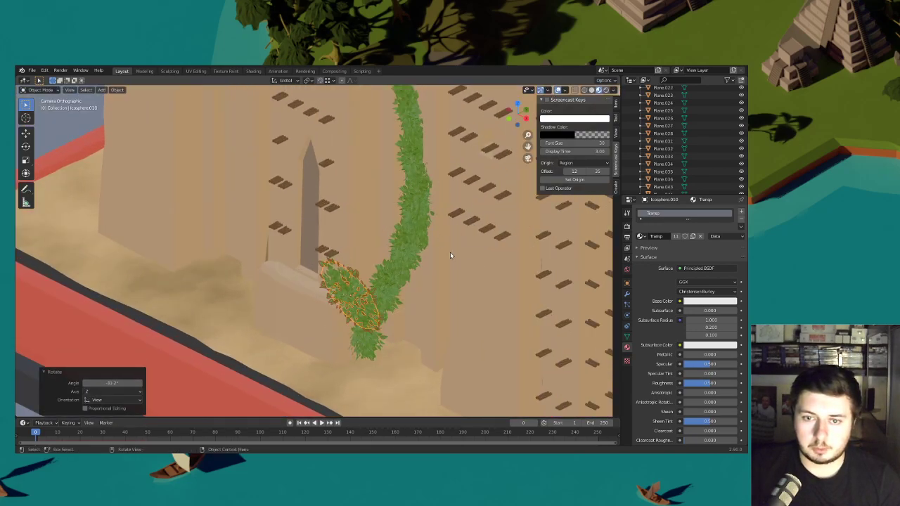
left_click(432, 281)
left_click(366, 301)
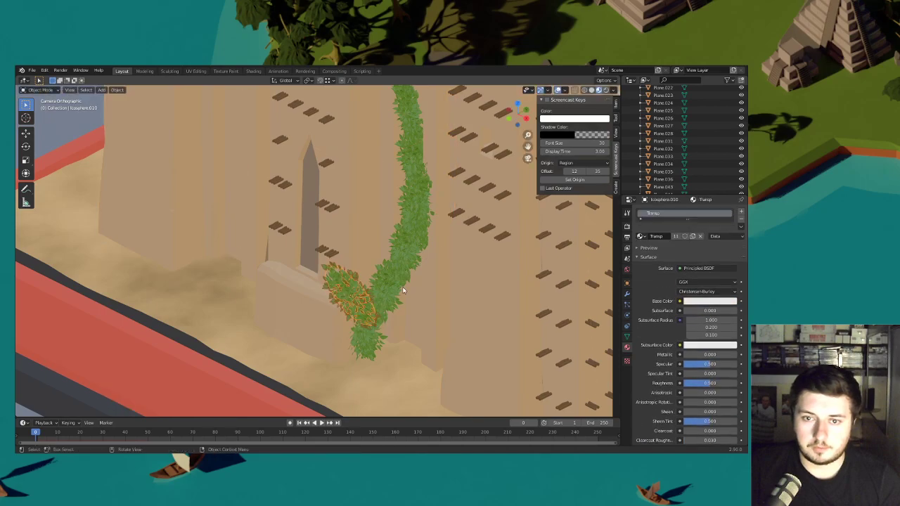
- Scale the side-branch clump to 0.82, then reposition and rotate it so it joins the main vine
key("s")
left_click(394, 292)
key("g")
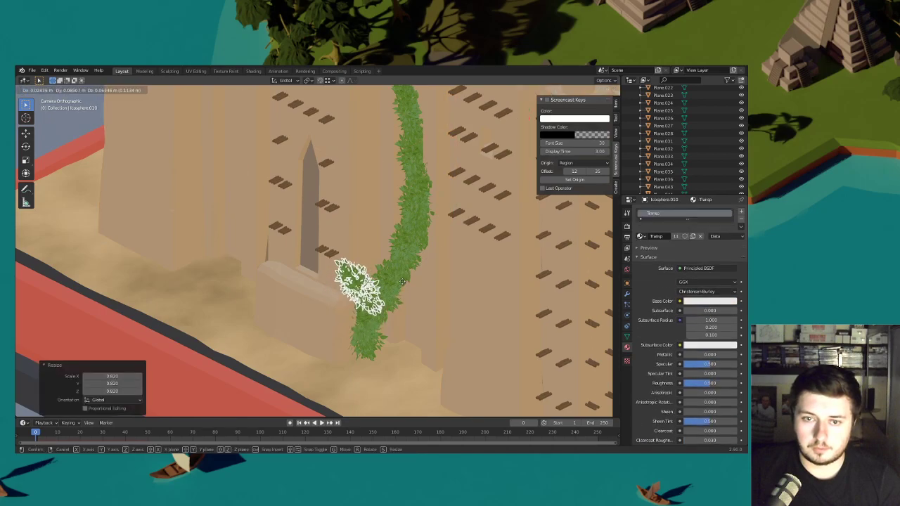
left_click(400, 289)
key("r")
left_click(399, 303)
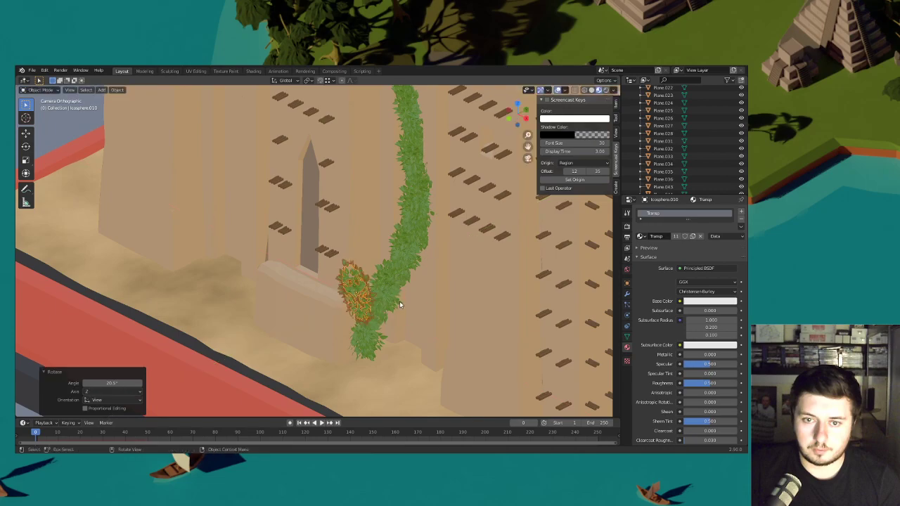
key("r")
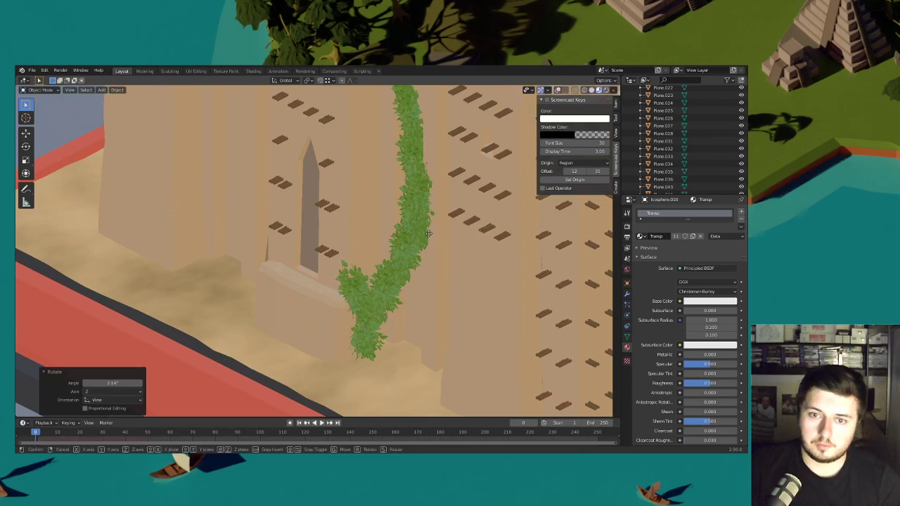
left_click(428, 242)
- Duplicate the side-branch clump, raise, shrink and rotate the copy to form the branch's narrow tip
key("shift+d")
left_click(436, 241)
key("g")
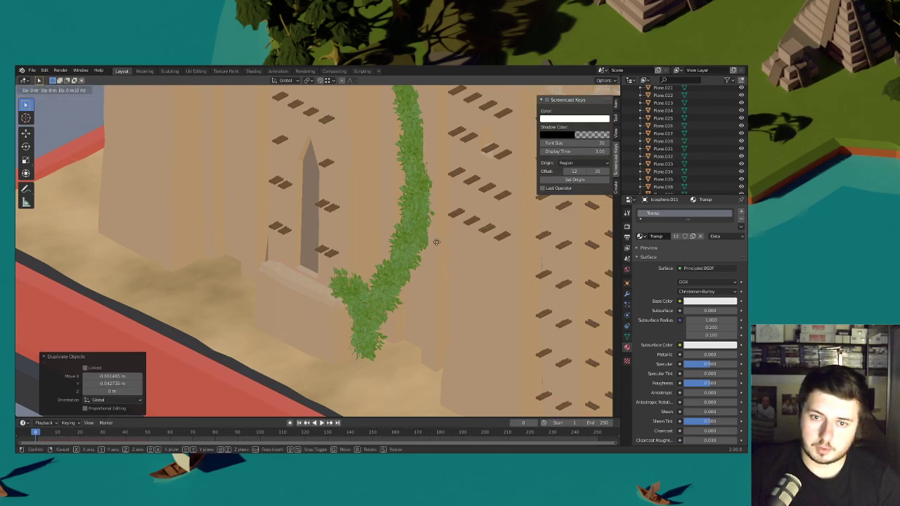
key("z")
left_click(425, 215)
key("s")
left_click(408, 204)
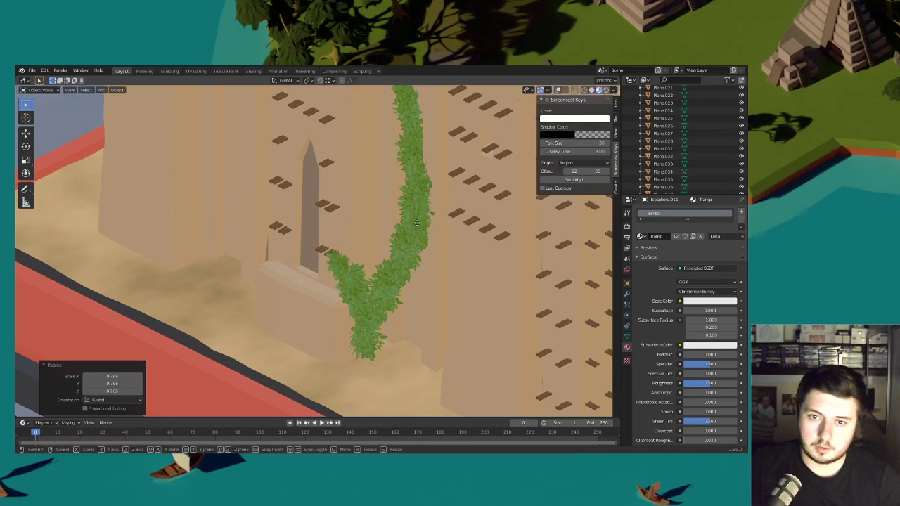
left_click(391, 230)
key("r")
left_click(386, 217)
key("s")
left_click(366, 221)
key("KP_0")
mouse_move(398, 239)
middle_mouse_down("shift")
mouse_move(462, 244)
mouse_move(411, 240)
middle_mouse_up("shift")
scroll(390, 244, "up", 2)
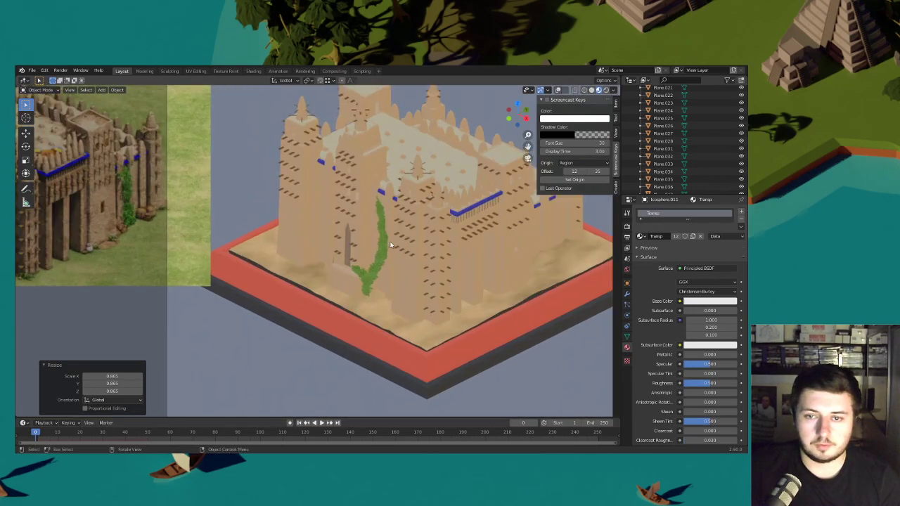
scroll(391, 244, "up", 3)
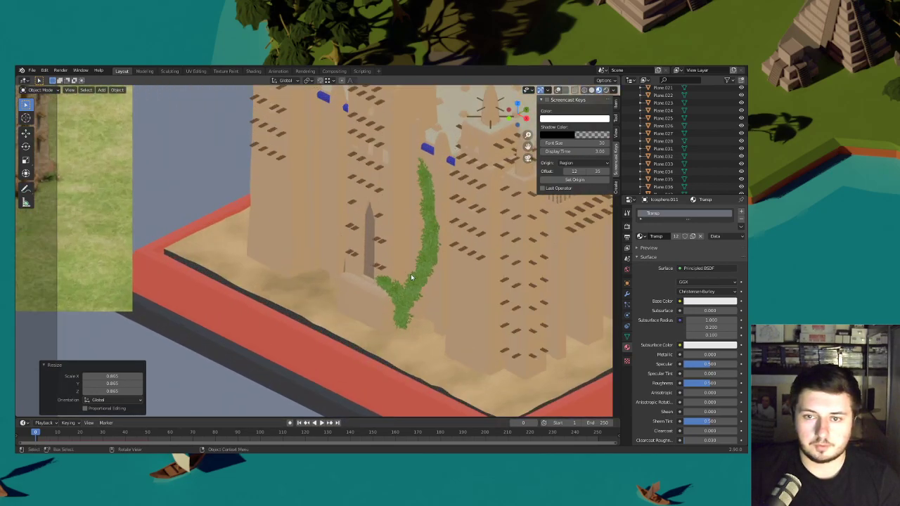
- Scale the main vine's lower-middle clump to about 0.42 and stretch it along Z
left_click(414, 278)
scroll(456, 276, "up", 2)
key("s")
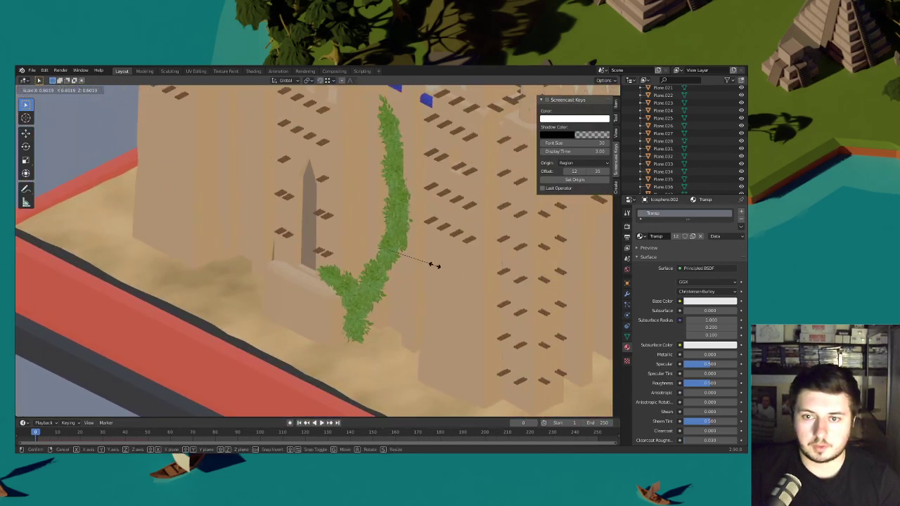
left_click(420, 261)
key("s")
key("z")
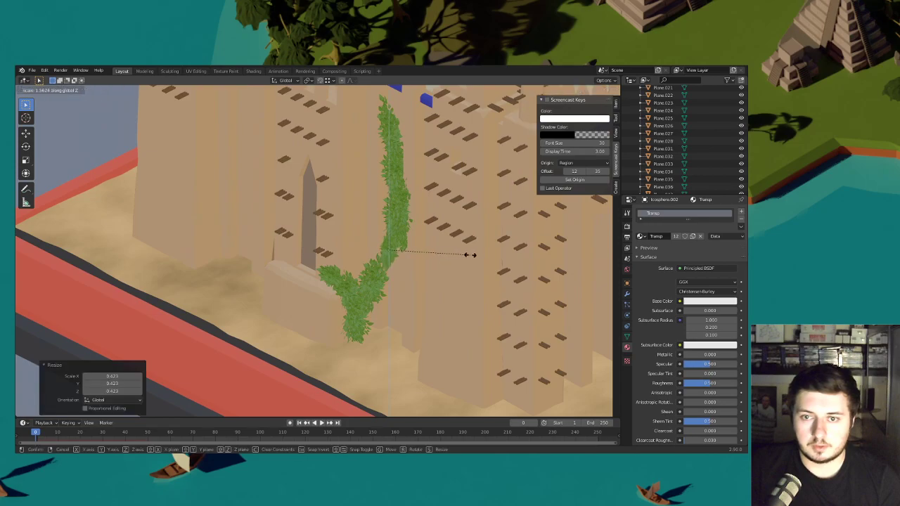
left_click(487, 258)
- Shrink the vine's upper clump, then shrink and rotate the clump just below it
left_click(445, 224)
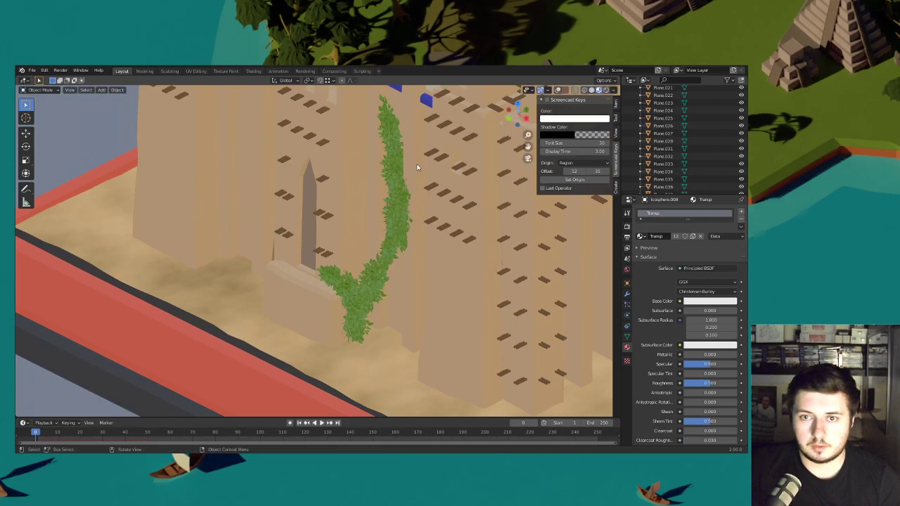
key("s")
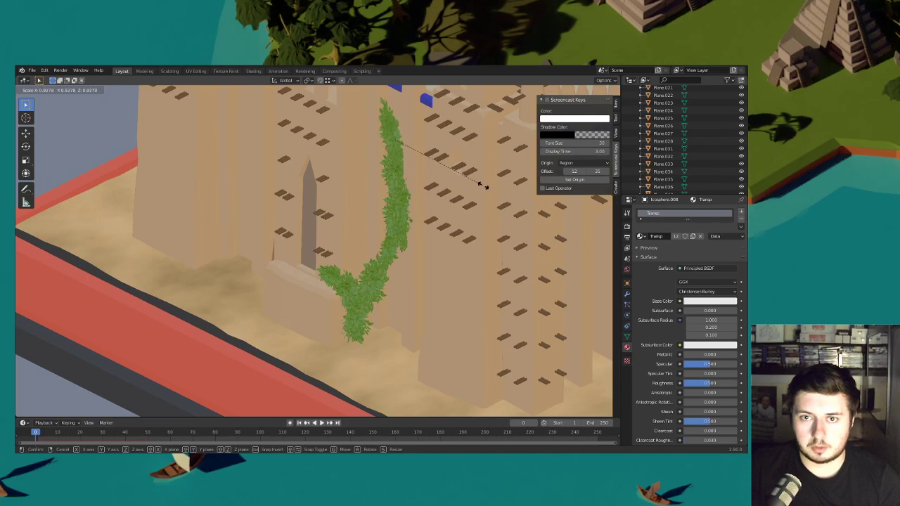
left_click(485, 186)
key("s")
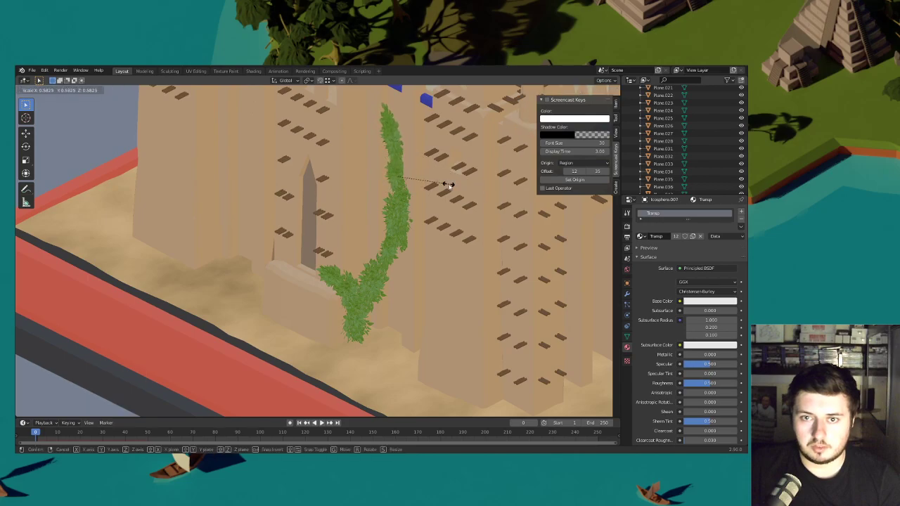
left_click(450, 186)
key("r")
left_click(458, 210)
scroll(437, 226, "down", 3)
scroll(437, 226, "down", 2)
middle_click_drag(362, 226, 443, 270, "shift")
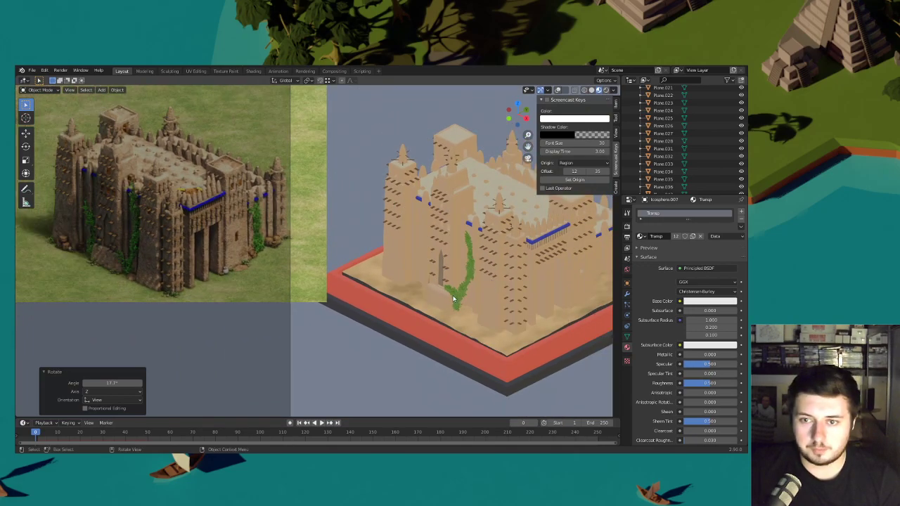
- Duplicate the side-branch clump to the far side of the niche, about -1.14 m in X and -0.19 m in Y
left_click(467, 290)
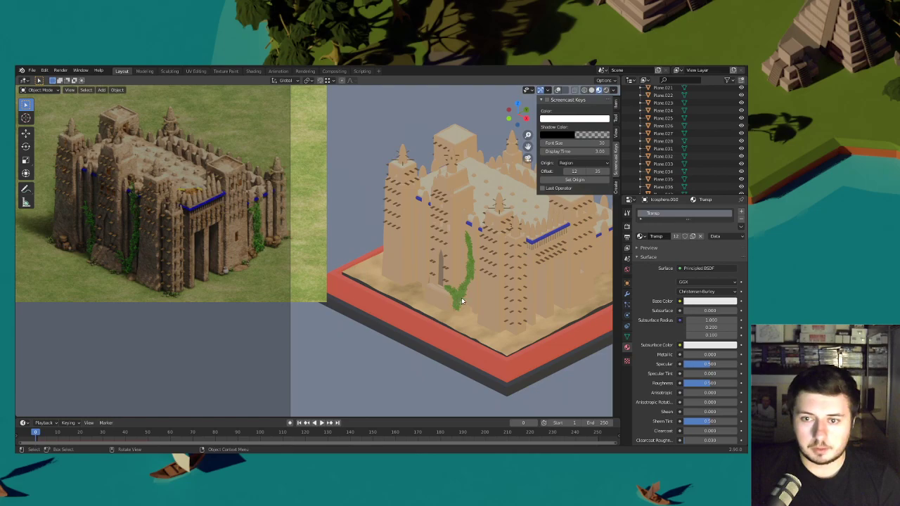
scroll(460, 301, "up", 4)
key("g")
key("z")
left_click(469, 286)
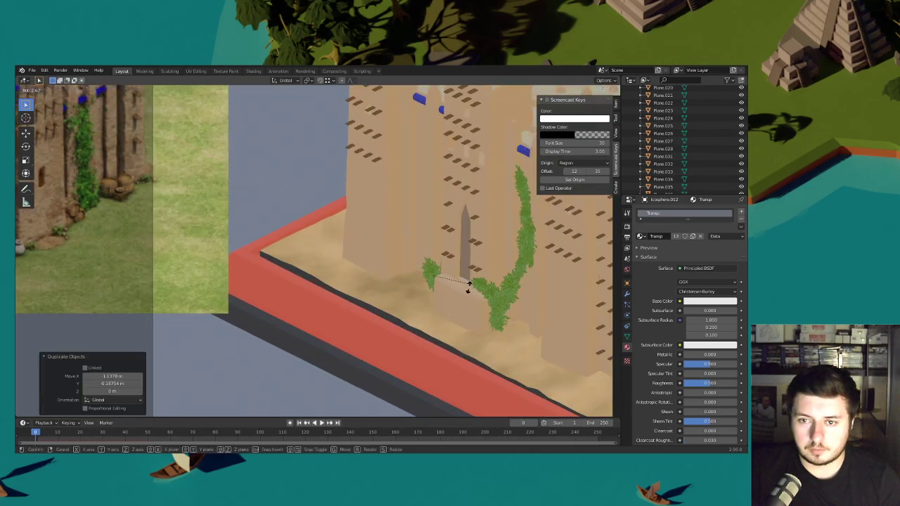
- Rotate the new clump beyond the niche about Z, fit it against the wall and enlarge it to 1.381
key("r")
key("z")
left_click(475, 268)
key("g")
key("shift+z")
left_click(481, 254)
key("g")
key("z")
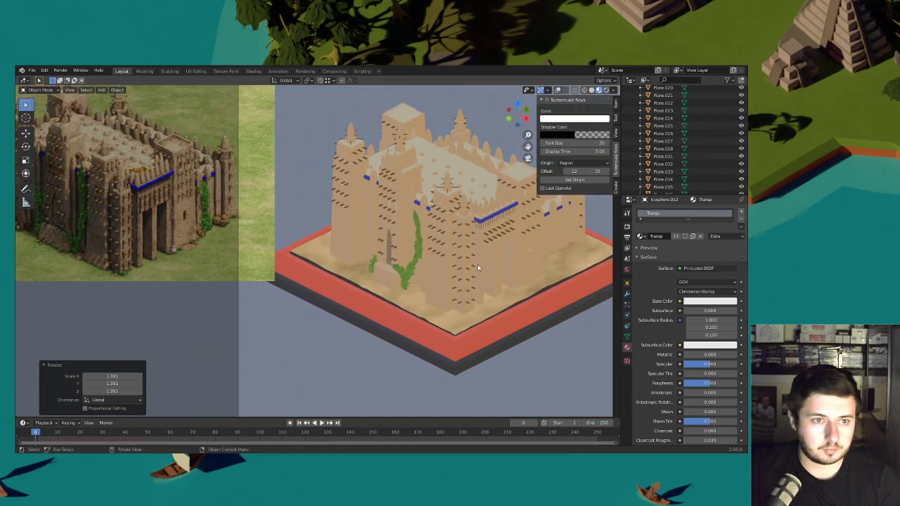
- Duplicate the ivy clump beyond the niche straight up along Z and rotate the copy in the view plane
scroll(477, 263, "up", 3)
key("shift+d")
key("z")
left_click(516, 256)
key("r")
left_click(507, 237)
- Shift the duplicated clump horizontally by about 0.16 m in Y and tilt it to follow the wall
key("g")
key("shift+z")
left_click(505, 249)
key("r")
key("y")
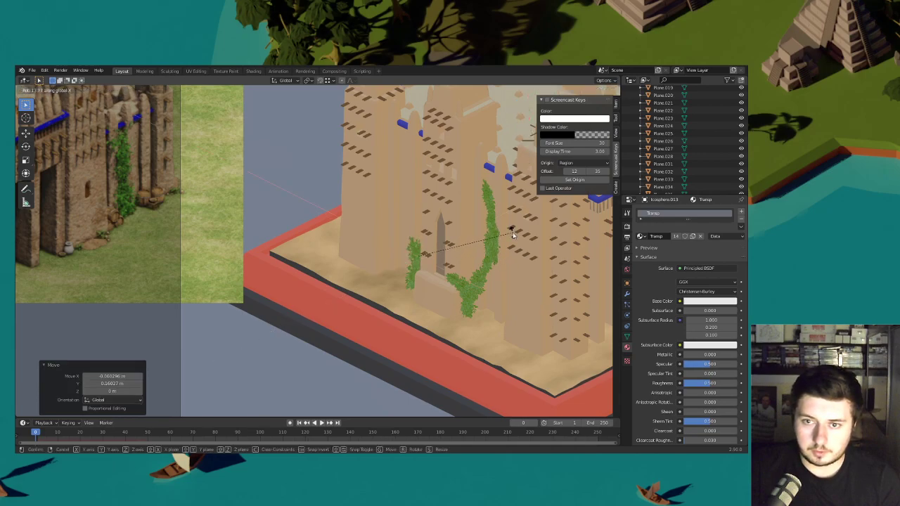
left_click(512, 232)
- Duplicate the clump upward again, rotate the copy by -12.6° and slide it horizontally against the wall
key("shift+d")
key("z")
left_click(496, 207)
key("r")
left_click(490, 220)
key("g")
key("shift+z")
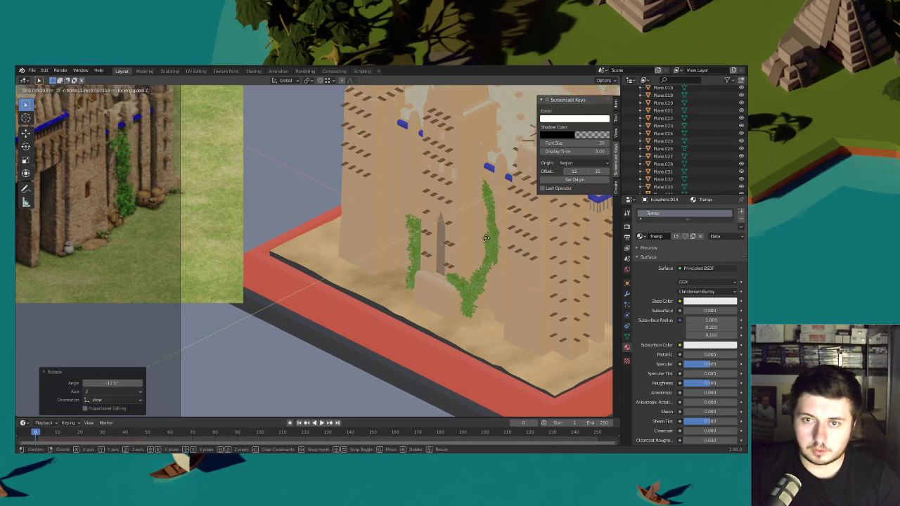
left_click(458, 215)
scroll(470, 243, "down", 5)
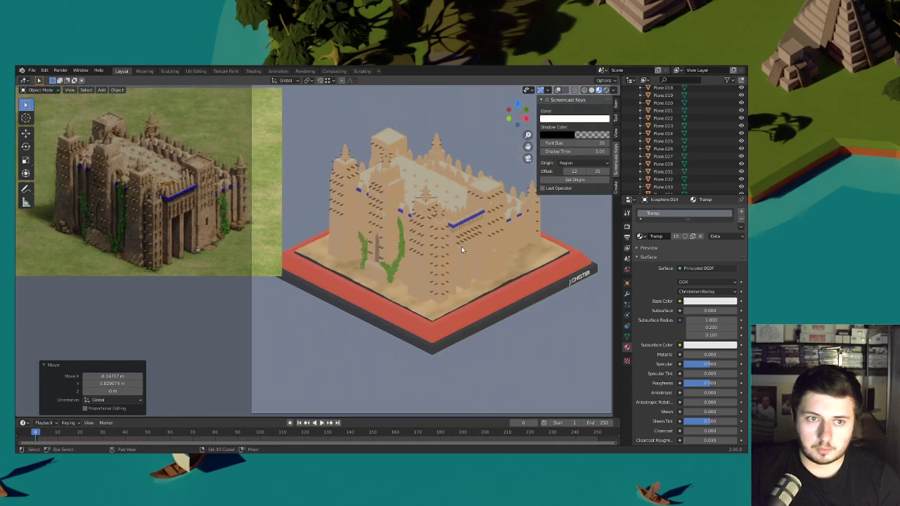
- Duplicate the far vine's top clump upward once more, then resize and rotate the copy
scroll(462, 248, "up", 8)
key("shift+d")
key("s")
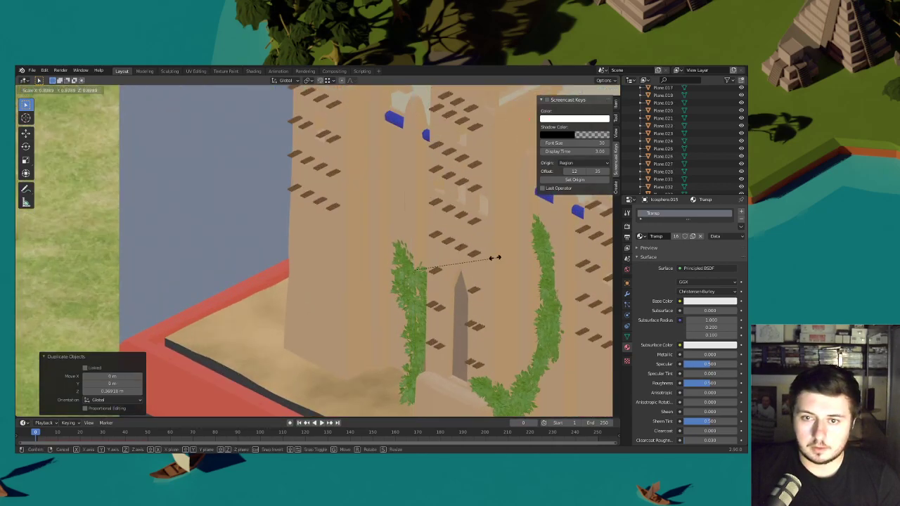
left_click(495, 258)
key("r")
left_click(491, 284)
- Adjust the new top clump's height along Z and shift it horizontally to join the far vine
key("g")
key("z")
left_click(491, 276)
key("g")
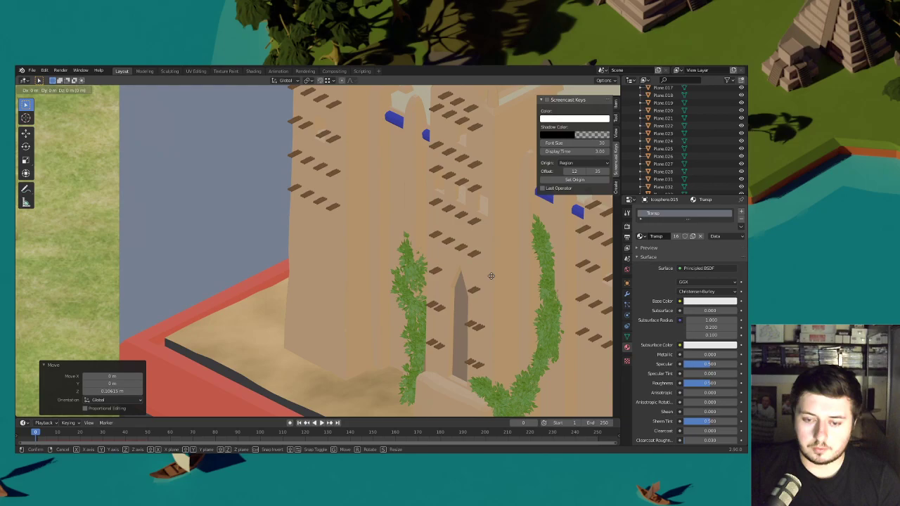
left_click(458, 292)
key("g")
key("z")
left_click(427, 307)
key("g")
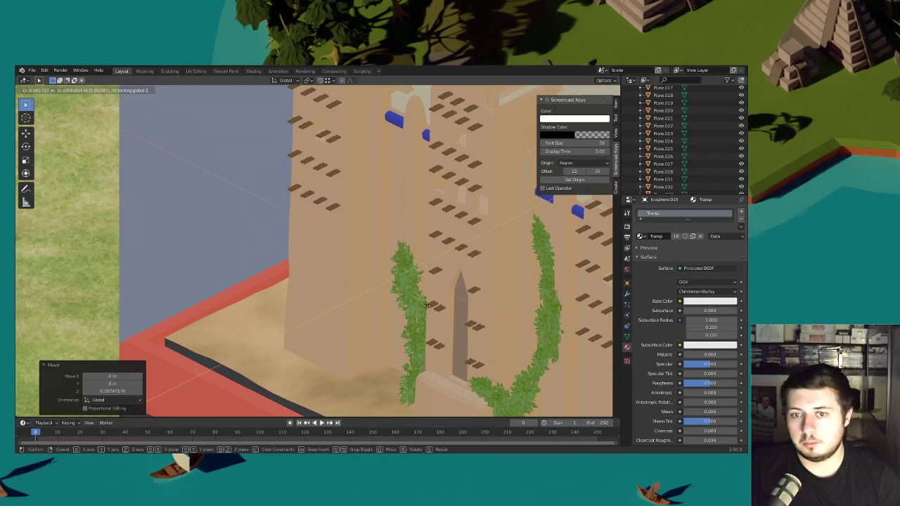
left_click(453, 277)
scroll(451, 278, "down", 10)
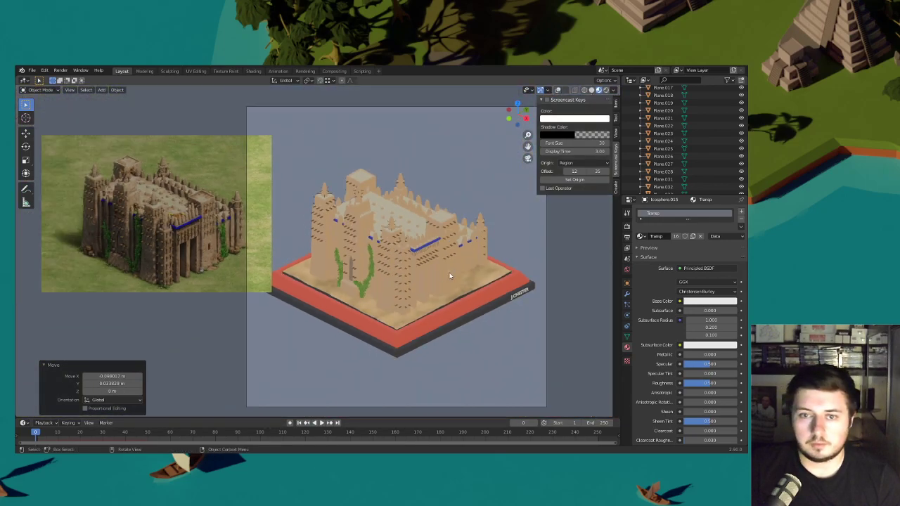
- Duplicate the main vine's top clump about 0.42 m upward along Z and rotate the copy
middle_click_drag(448, 265, 411, 298, "shift")
scroll(411, 298, "up", 6)
left_click(362, 340)
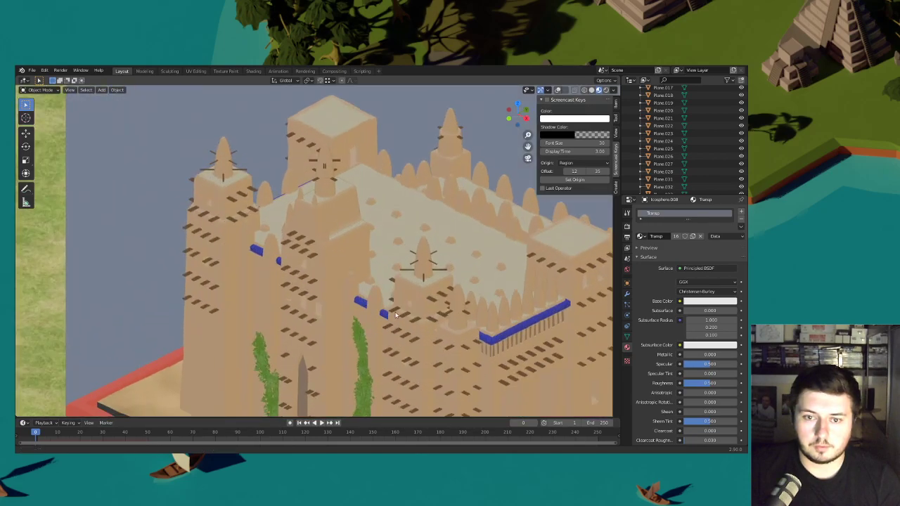
scroll(365, 342, "up", 3)
middle_click_drag(436, 378, 408, 283, "shift")
key("shift+d")
key("z")
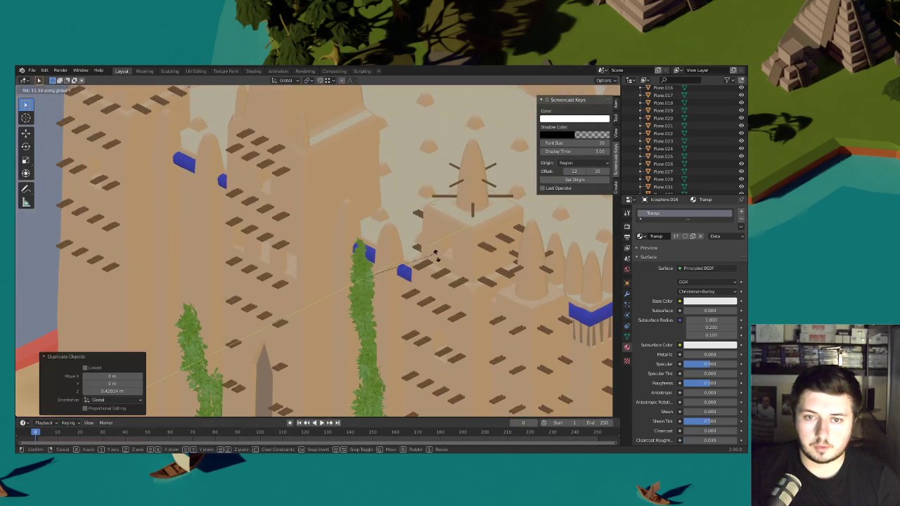
left_click(442, 260)
- Move the main vine's new top clump against the wall and scale it to 1.762
key("g")
left_click(451, 265)
key("s")
left_click(526, 259)
scroll(456, 286, "down", 5)
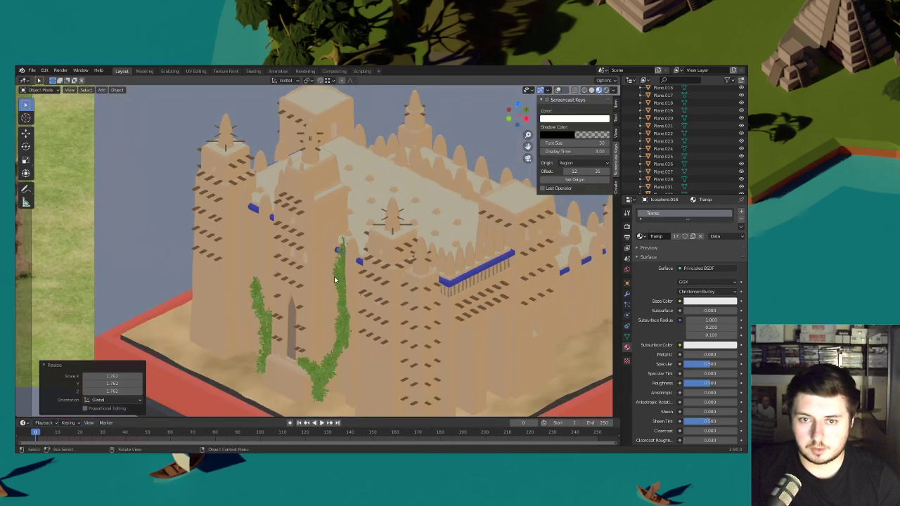
- Enlarge the main vine's top clump again by about 1.38
left_click(336, 281)
scroll(427, 300, "up", 4)
left_click(439, 297)
key("s")
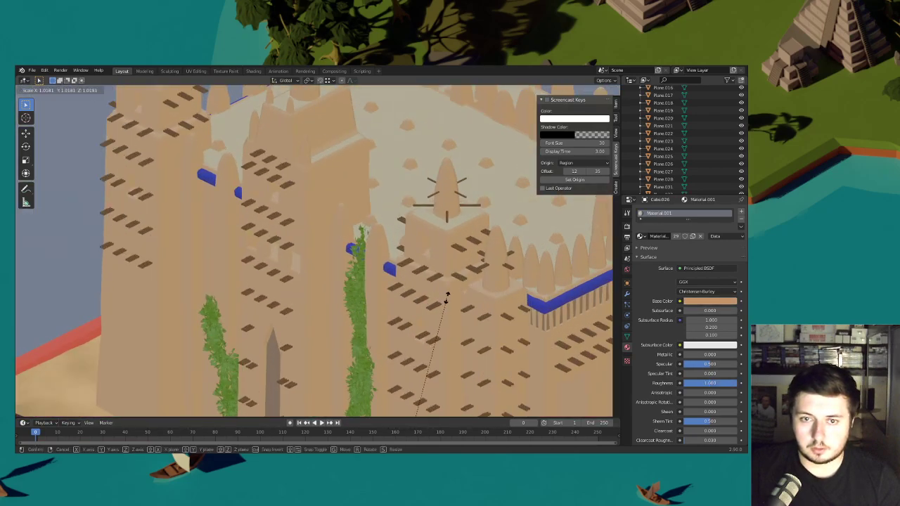
right_click(447, 298)
key("s")
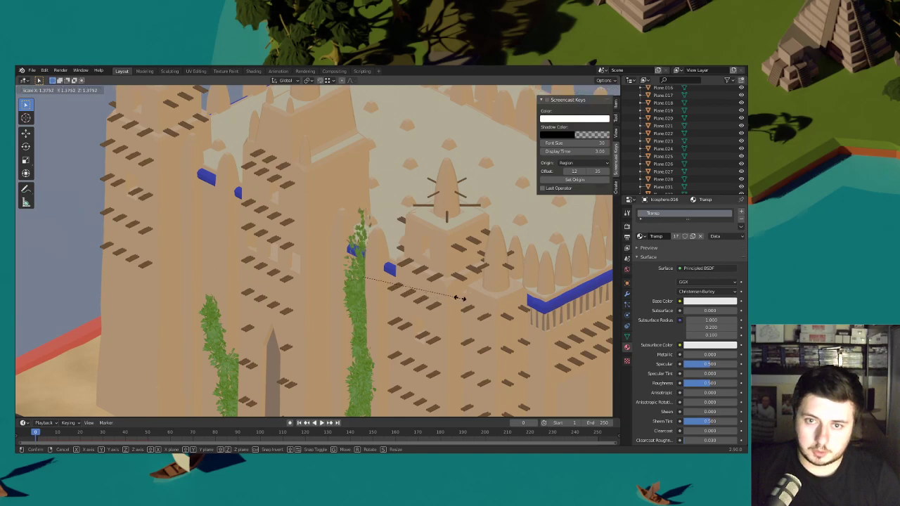
left_click(460, 298)
- Enlarge the top clump of the far vine beyond the niche by about 1.43
scroll(422, 290, "down", 4)
middle_click_drag(411, 289, 446, 254, "shift")
scroll(421, 260, "up", 3)
left_click(305, 252)
key("s")
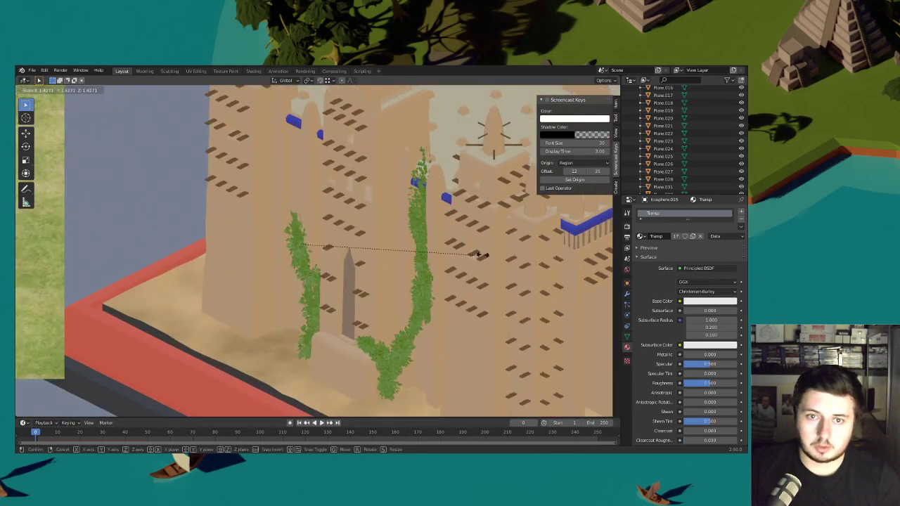
left_click(482, 255)
- Move and rotate the far vine's enlarged top clump to sit against the wall
key("g")
left_click(396, 259)
key("r")
left_click(398, 249)
key("g")
left_click(395, 249)
- Enlarge the main vine's middle clump and rotate it, finishing with a rotation about global Z
left_click(311, 325)
key("s")
left_click(507, 301)
key("r")
left_click(508, 317)
key("r")
key("z")
left_click(477, 341)
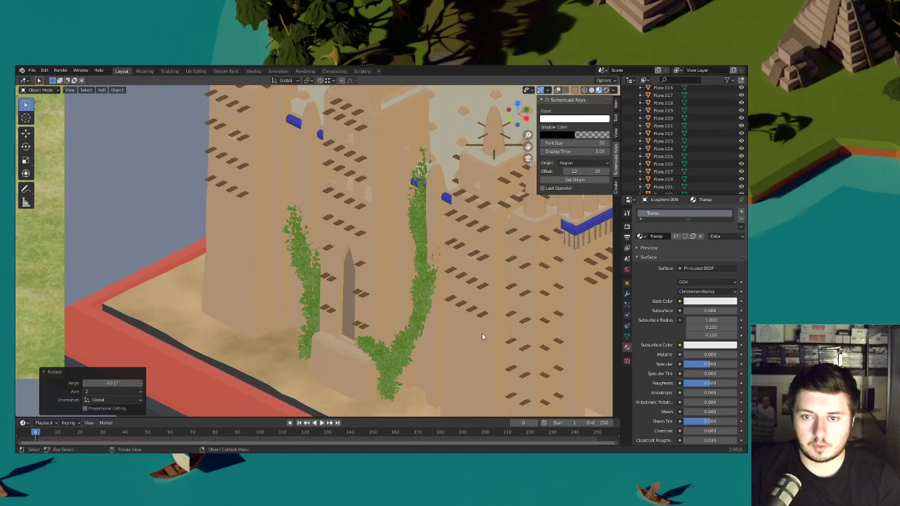
- Slide the main vine's middle clump horizontally and rotate it in the view plane
key("g")
key("shift+z")
left_click(461, 275)
key("r")
left_click(463, 276)
key("s")
key("z")
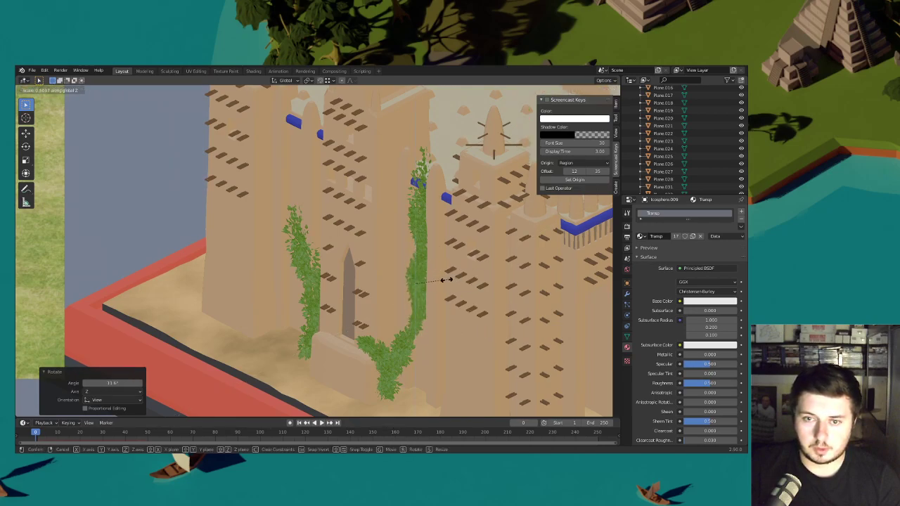
key("Escape")
- Rotate the middle clump about Z, rescale it overall and along Z, and shift it about 0.10 m in X and 0.08 m in Y
key("r")
key("z")
left_click(469, 234)
key("s")
left_click(522, 254)
key("s")
key("z")
left_click(495, 267)
key("g")
key("shift+z")
left_click(499, 274)
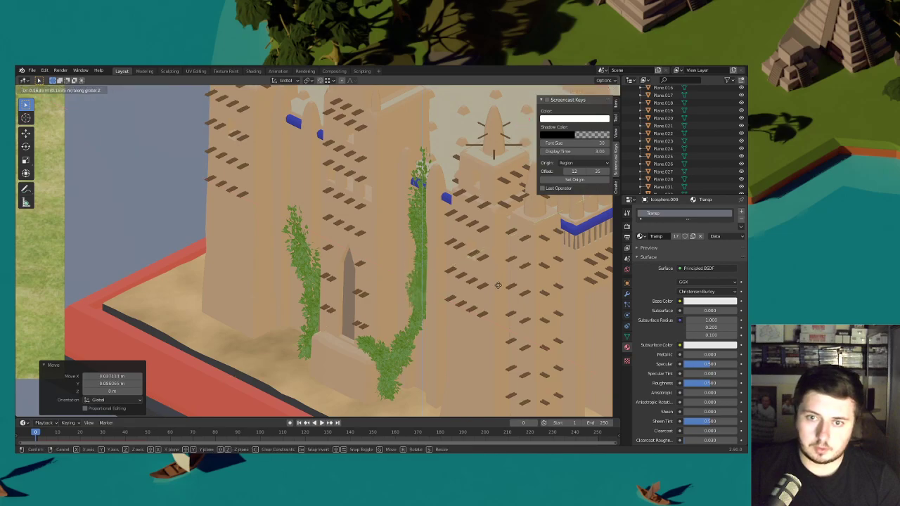
- Enlarge the clump at the lower bend of the main vine by about 1.4
key("s")
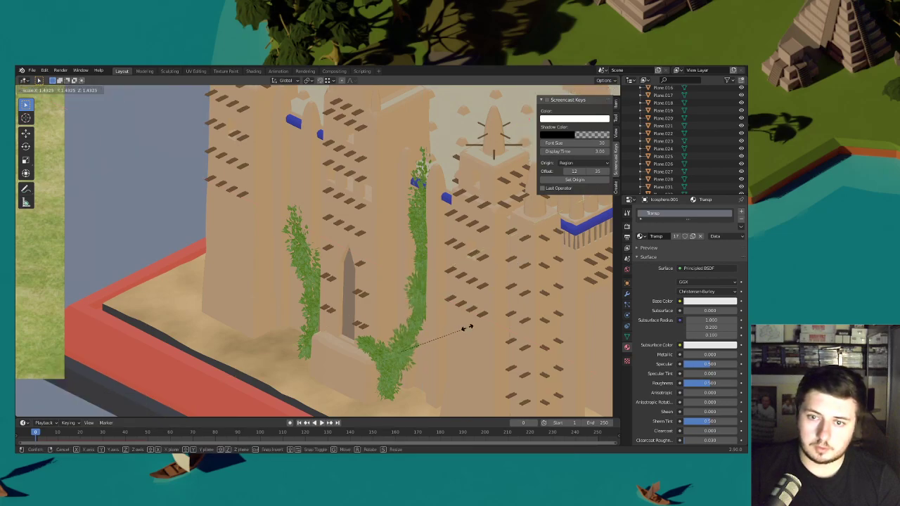
left_click(461, 326)
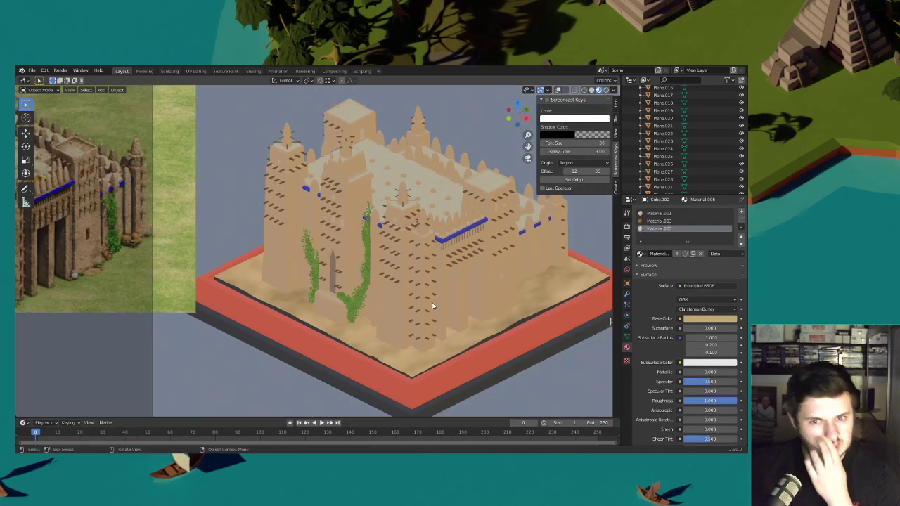
scroll(423, 288, "down", 3)
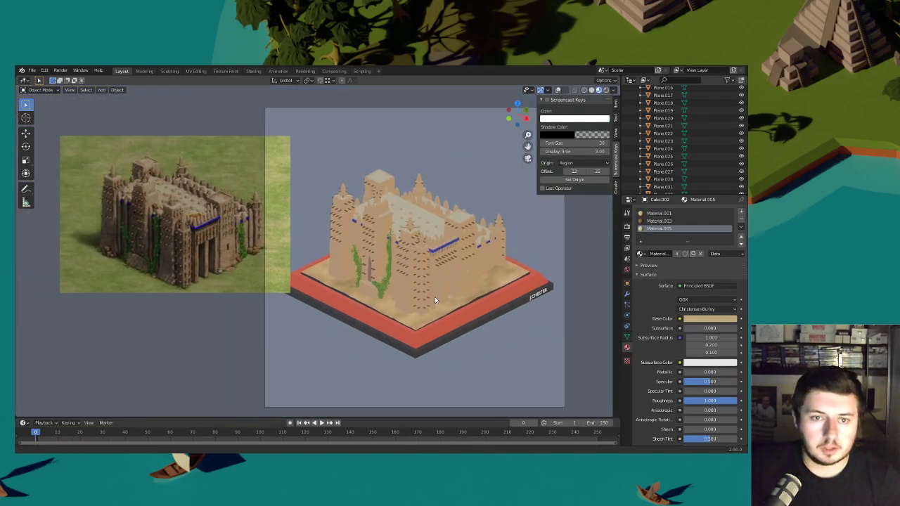
- Duplicate an ivy clump to the castle's front-side wall beneath the far blue ledges, about 2.25 m in X and 4.35 m in Y
scroll(435, 300, "up", 5)
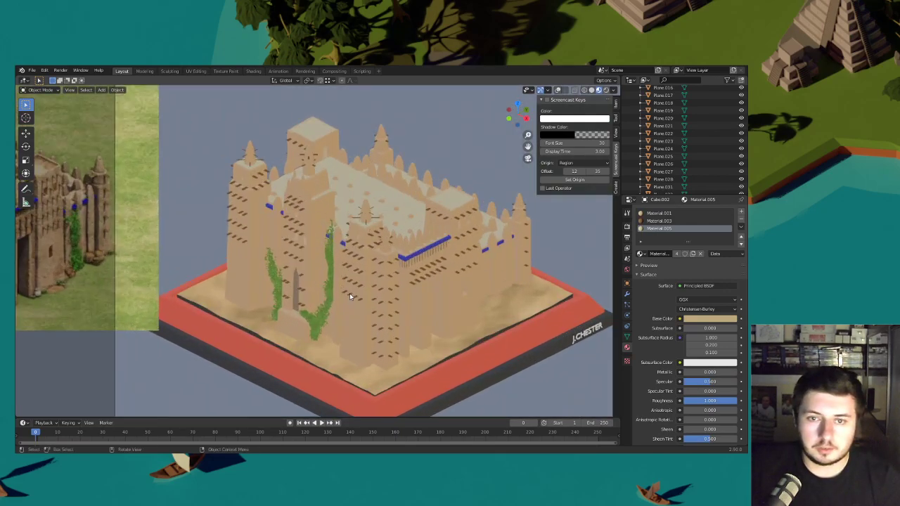
left_click(318, 298)
left_click(487, 269)
middle_click_drag(385, 286, 298, 285, "shift")
scroll(351, 285, "up", 3)
key("g")
key("shift+z")
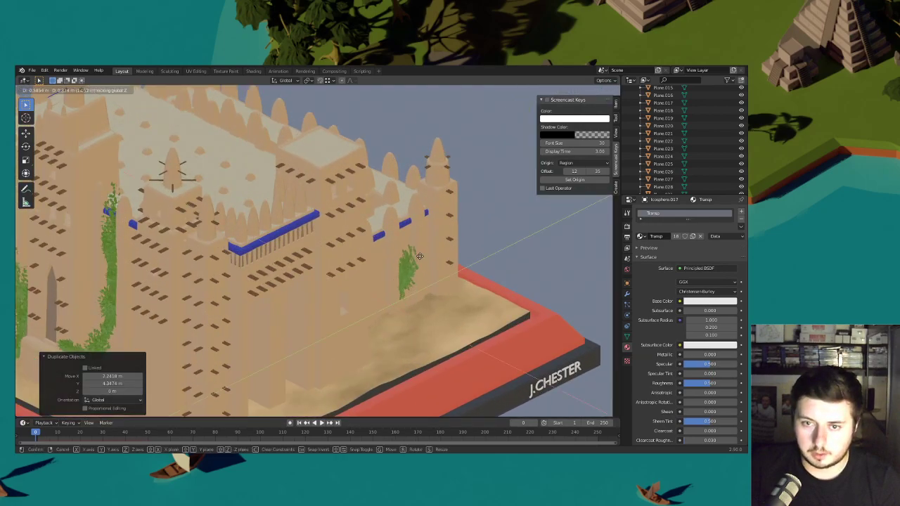
left_click(420, 256)
- Rotate the front-wall clump 57.5° about Z, fit it against the wall and lower it about 0.37 m
key("r")
key("z")
left_click(432, 237)
key("g")
key("shift+z")
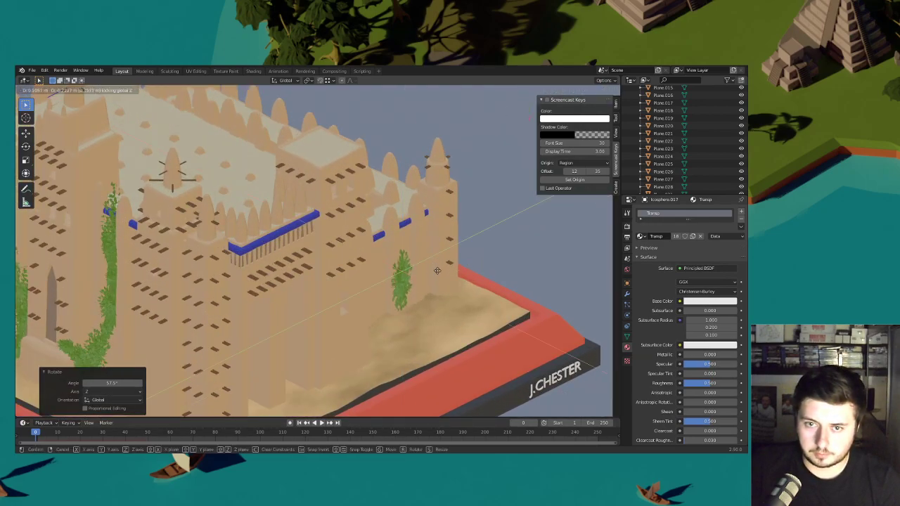
left_click(436, 270)
middle_click_drag(441, 291, 196, 296)
middle_click_drag(502, 310, 232, 309, "shift")
scroll(400, 293, "up", 2)
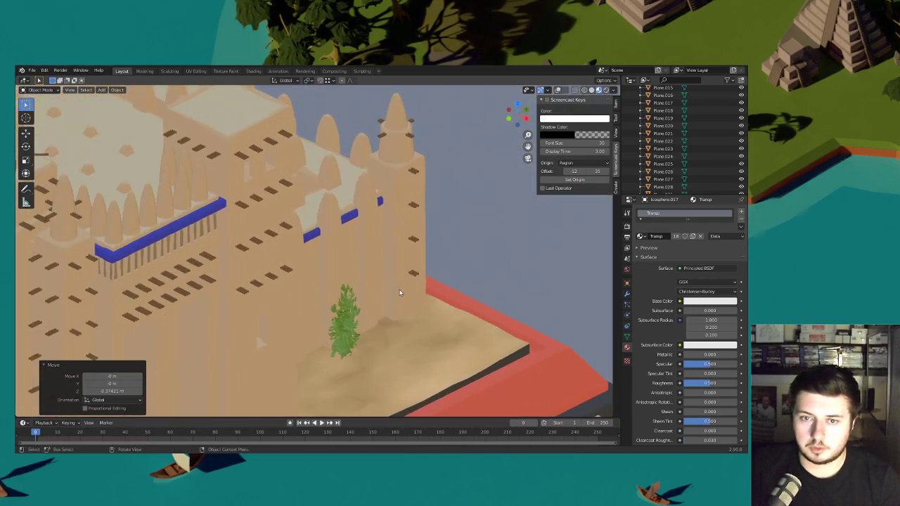
- Slide the lowered front-wall clump closer to the wall and rotate it slightly
key("g")
key("shift+z")
left_click(391, 294)
key("r")
key("z")
left_click(395, 288)
- Duplicate the front-wall clump, offset the copy horizontally and raise it about 0.57 m along Z
key("shift+d")
key("shift+z")
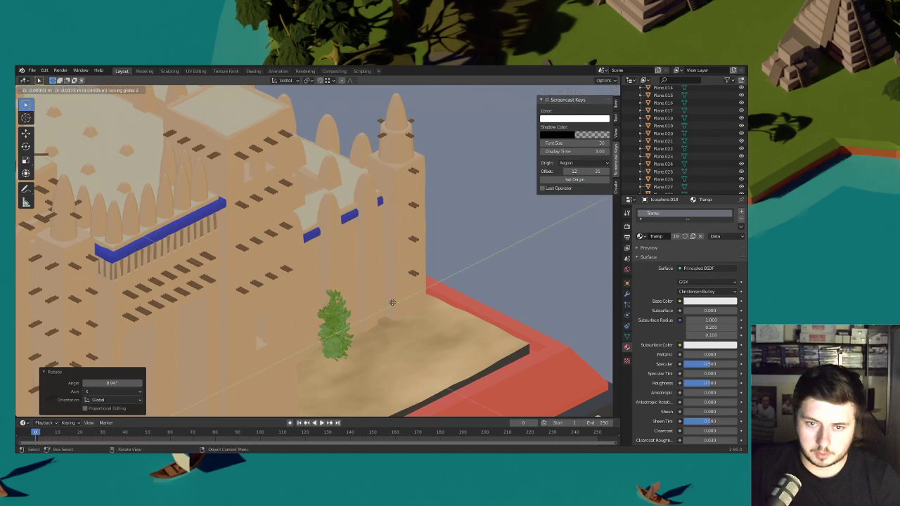
left_click(389, 288)
key("g")
key("z")
left_click(399, 279)
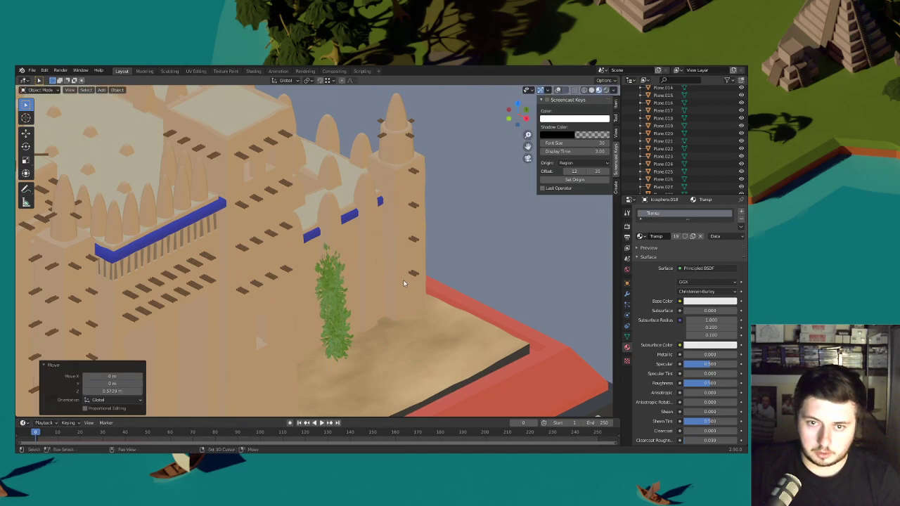
- Duplicate the upper front-wall clump along Z and rotate the copy about Z
key("shift+d")
key("z")
left_click(399, 261)
key("r")
key("z")
left_click(404, 280)
- Lower the newest front-wall clump along Z and shift it about 0.02 m in X and -0.18 m in Y
key("g")
key("z")
left_click(400, 357)
key("g")
left_click(401, 344)
scroll(425, 318, "down", 6)
middle_click_drag(280, 301, 391, 297, "shift")
middle_click_drag(319, 295, 506, 302, "shift")
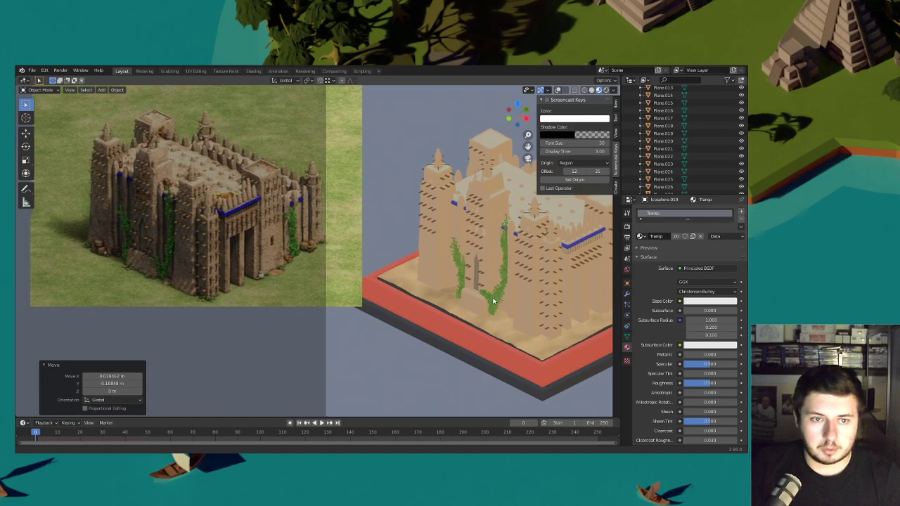
- Select the spare leaf planes below the base and raise them about 3.07 m along Z
scroll(506, 301, "down", 10)
scroll(373, 255, "up", 7)
middle_click_drag(330, 341, 355, 225, "shift")
scroll(351, 309, "up", 3)
left_click_drag(352, 313, 327, 287)
scroll(364, 316, "down", 4)
key("g")
key("z")
left_click(373, 166)
- Place the leaf planes on the sand in front of the castle's near corner, lowering them about 0.16 m
middle_click_drag(373, 166, 366, 236, "shift")
scroll(344, 234, "up", 6)
key("g")
key("shift+z")
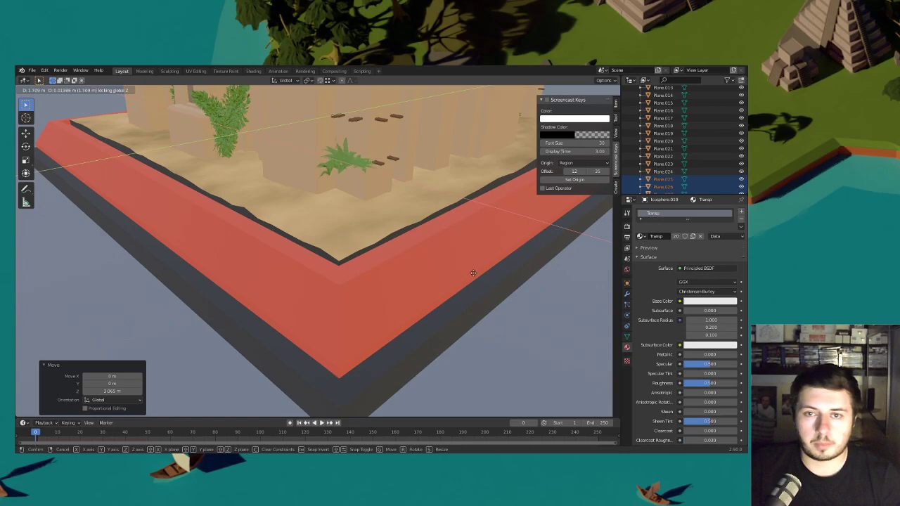
left_click(427, 276)
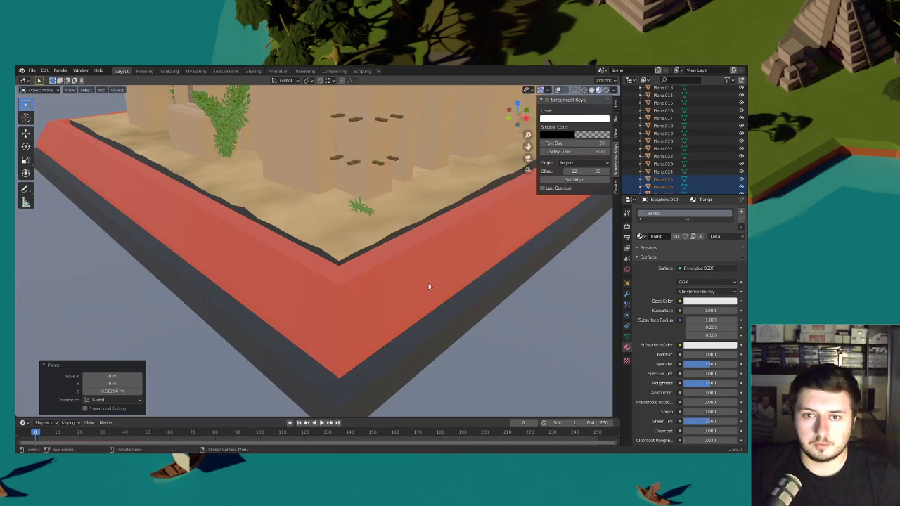
- Scale the plant by the castle's near corner, rotate it about Z and nudge it about -0.01 m in X and Y
key("s")
left_click(463, 276)
key("r")
key("z")
left_click(470, 255)
middle_click_drag(469, 251, 480, 275)
scroll(462, 261, "down", 5)
key("s")
left_click(485, 268)
key("g")
key("shift+z")
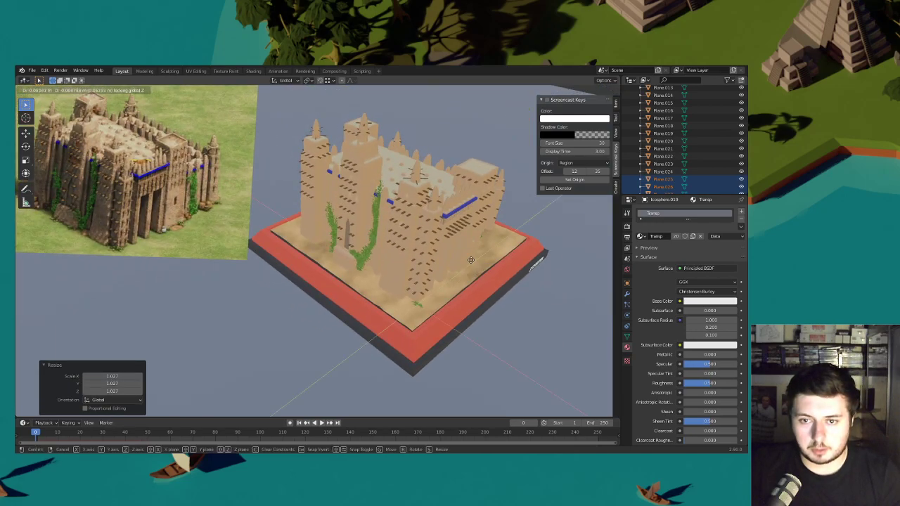
left_click(486, 269)
- Duplicate the corner plant onto the sand in front of the rounded block on the ivy-covered side wall
key("shift+d")
key("shift+z")
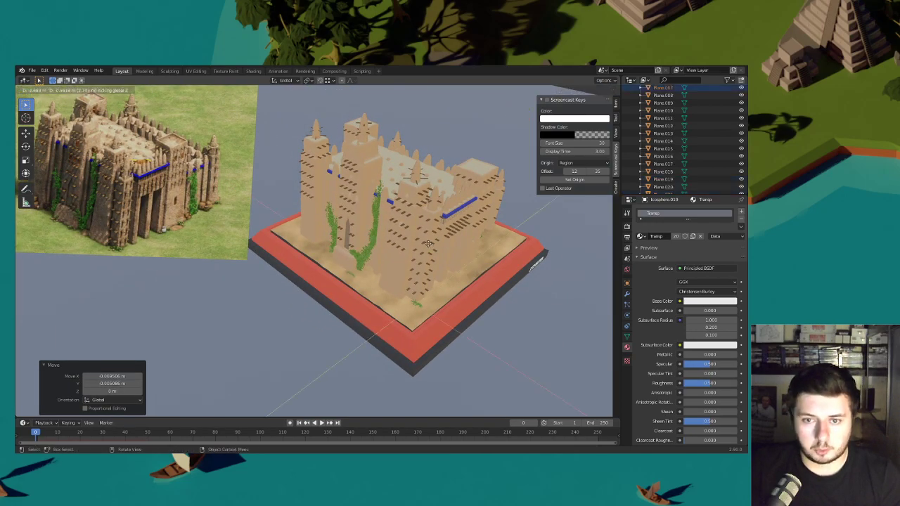
scroll(401, 239, "up", 8)
key("shift+d")
key("shift+z")
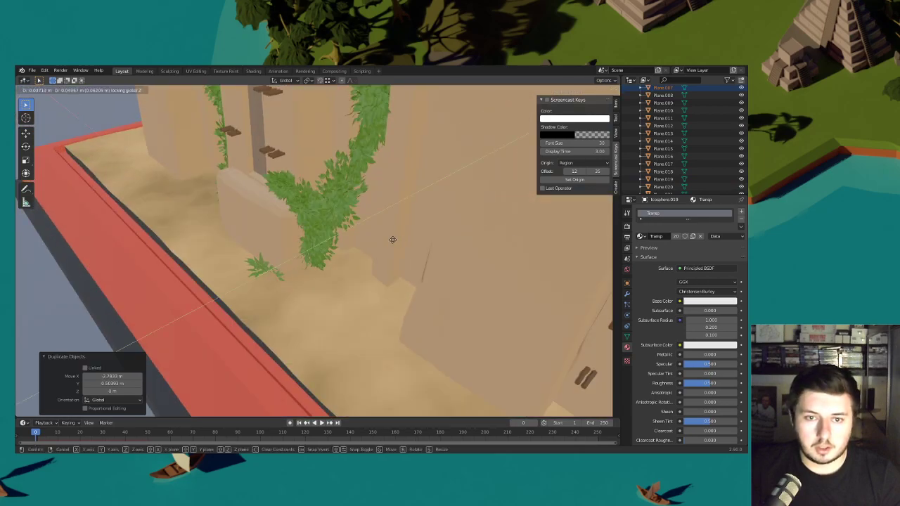
left_click(393, 240)
- Rotate the duplicated plant, nudge it across the sand beside the rounded block and raise it about 0.008 m
key("r")
key("y")
left_click(392, 256)
key("g")
left_click(398, 248)
key("g")
key("x")
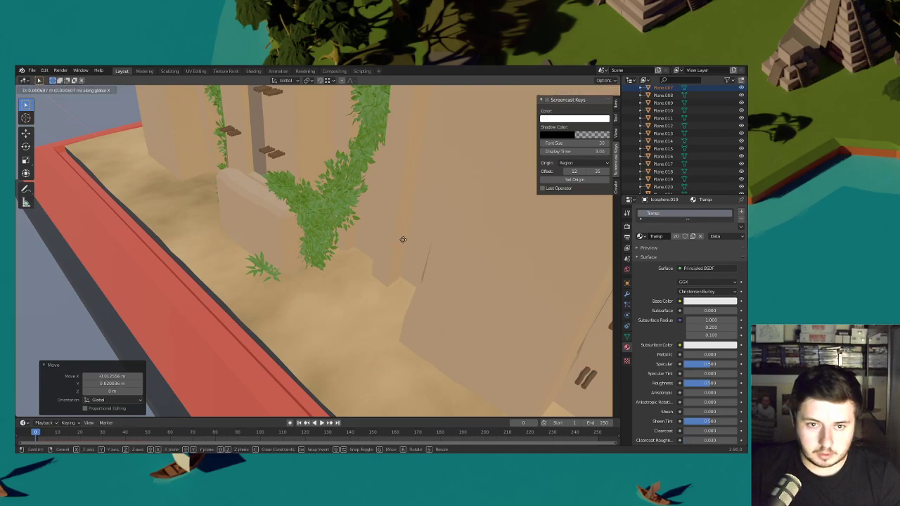
left_click(402, 239)
scroll(349, 256, "down", 6)
middle_click_drag(350, 255, 386, 265)
scroll(467, 278, "up", 5)
key("g")
key("z")
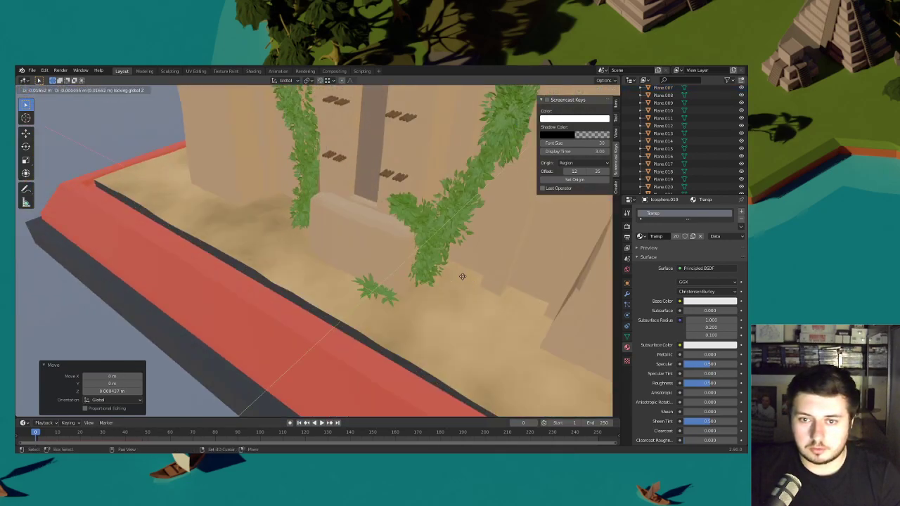
- Place another plant copy at the far end of the rounded block and raise it about 0.014 m
left_click(418, 257)
key("g")
key("z")
left_click(426, 257)
- Scale the new plant beside the block to 0.632 in X and rotate it 35.6° about Z
key("s")
key("x")
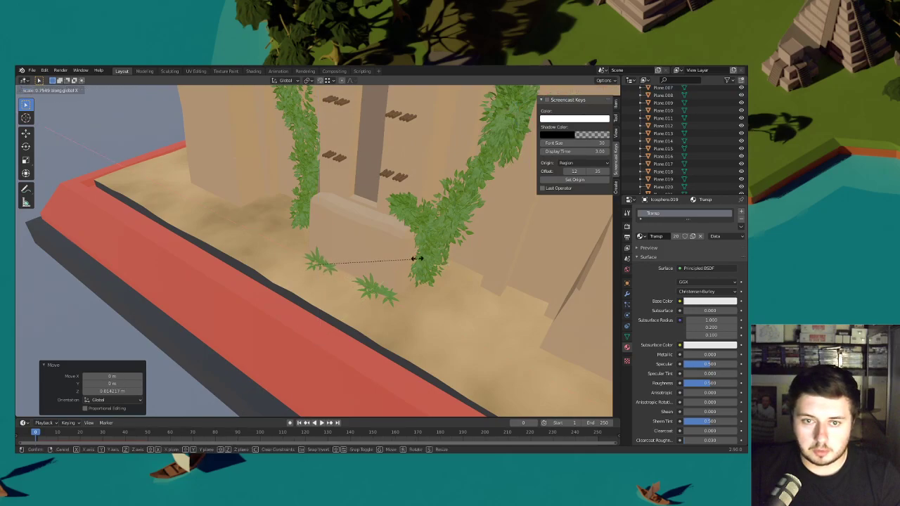
left_click(401, 259)
key("r")
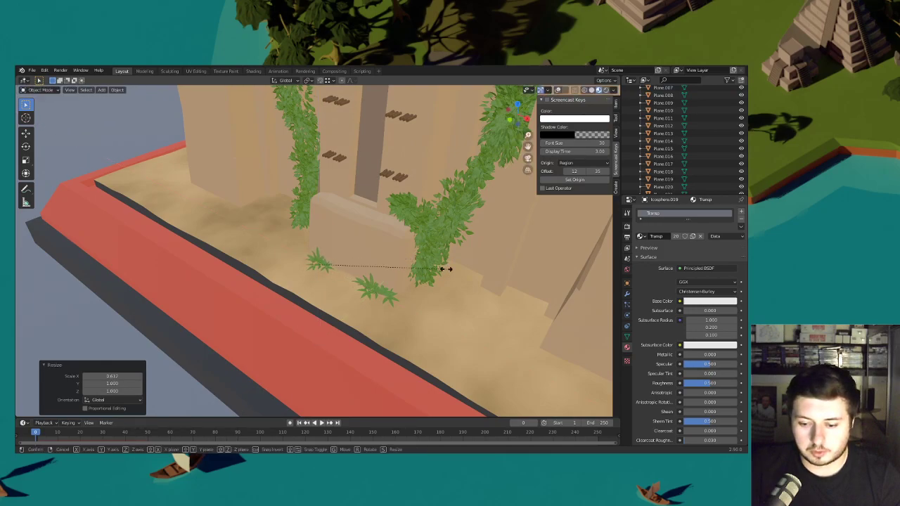
key("z")
left_click(397, 214)
- Place a plant copy at the foot of the side wall's outer tower and raise it about 0.04 m
scroll(410, 267, "down", 8)
scroll(411, 266, "down", 3)
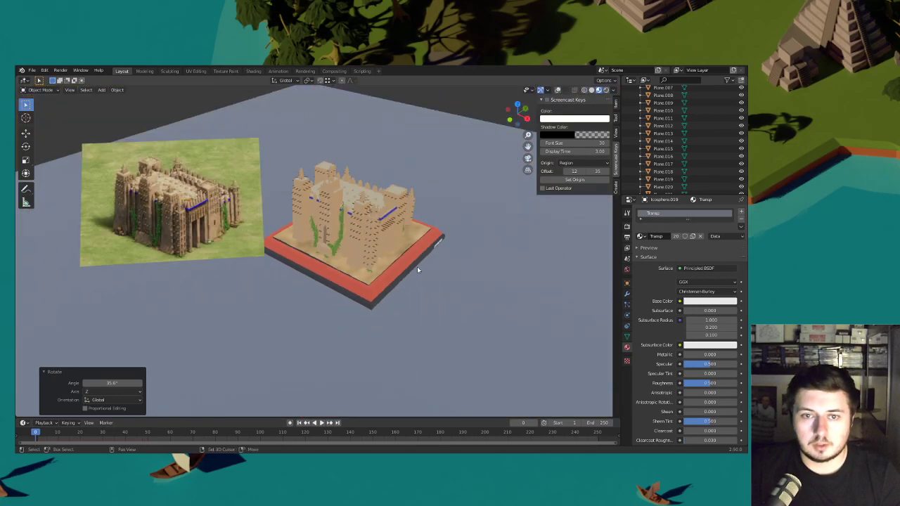
scroll(421, 268, "up", 10)
key("g")
key("z")
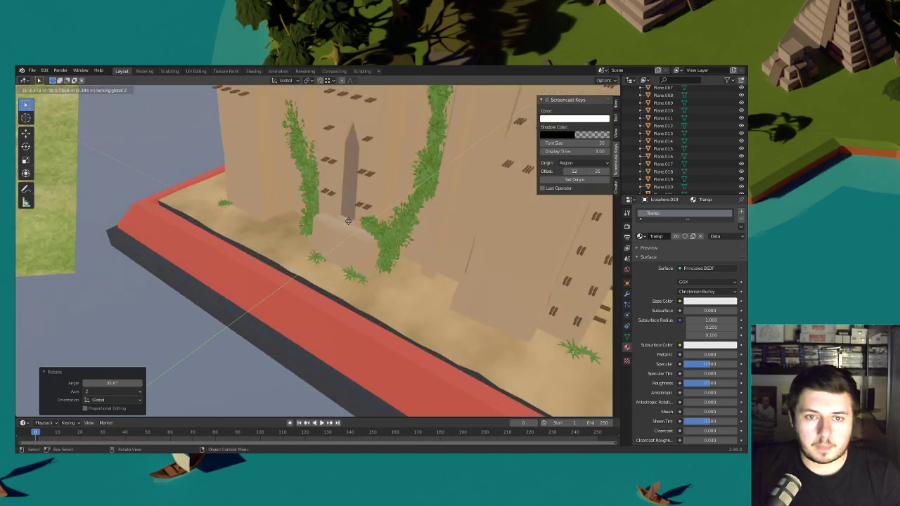
left_click(350, 227)
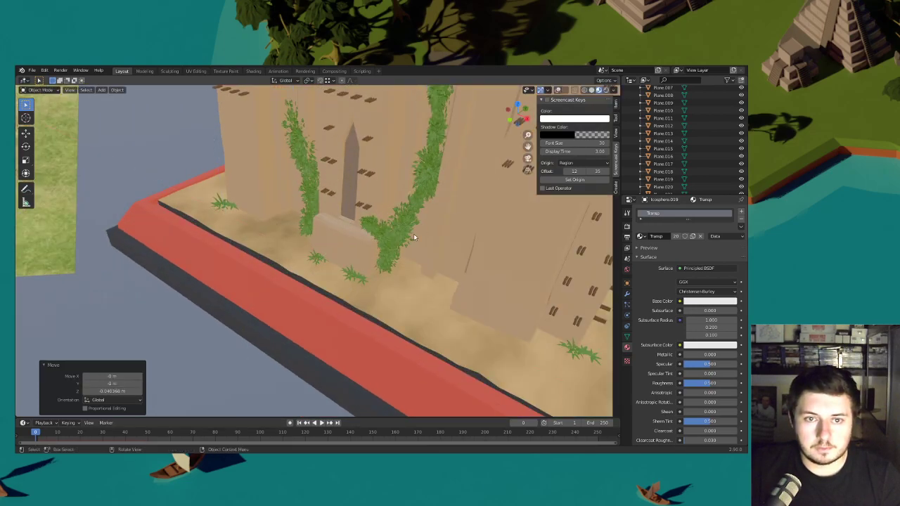
- Duplicate the plant onto the sand in front of the entrance wall and adjust its height and position there
scroll(392, 246, "down", 8)
middle_click_drag(393, 246, 355, 256)
key("g")
key("shift+z")
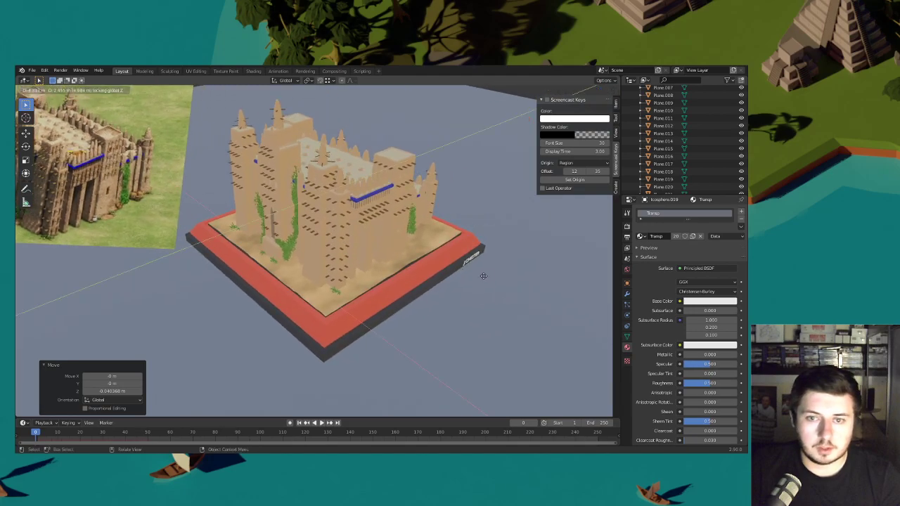
left_click(525, 279)
scroll(438, 282, "up", 10)
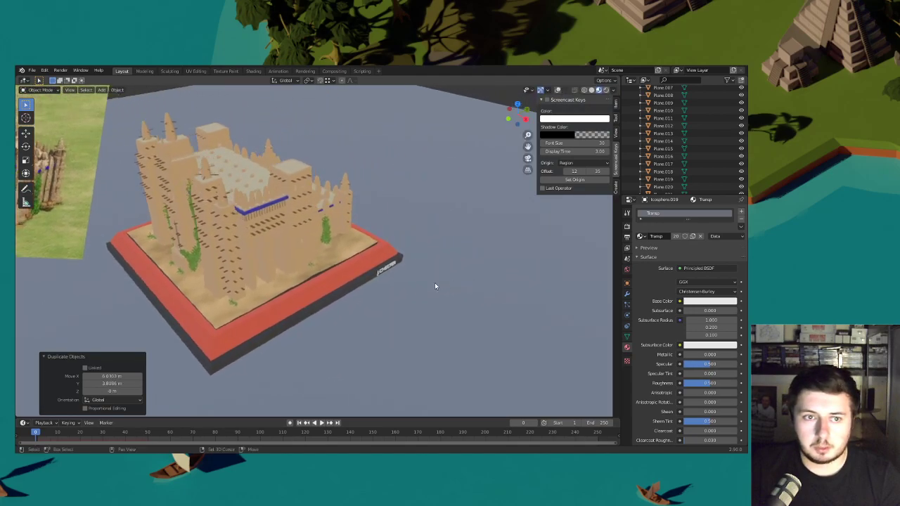
scroll(410, 281, "down", 10)
key("g")
key("z")
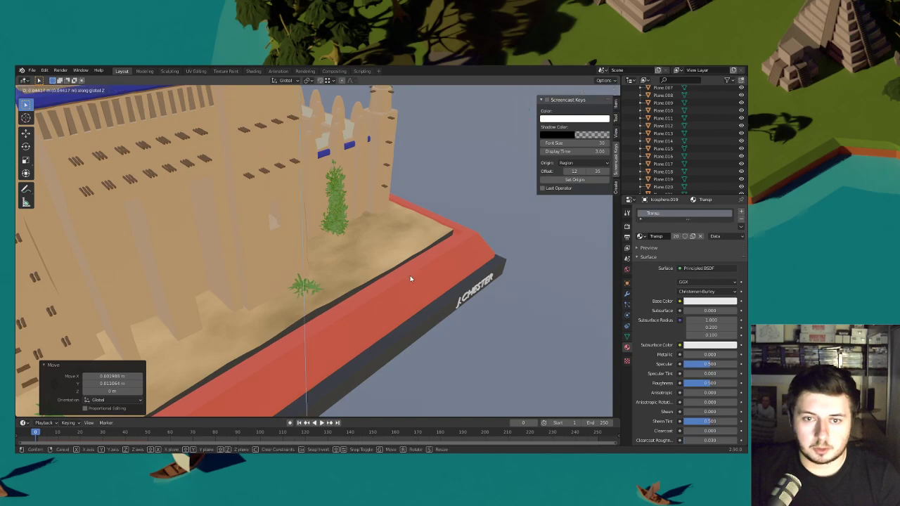
left_click(422, 248)
scroll(388, 255, "down", 7)
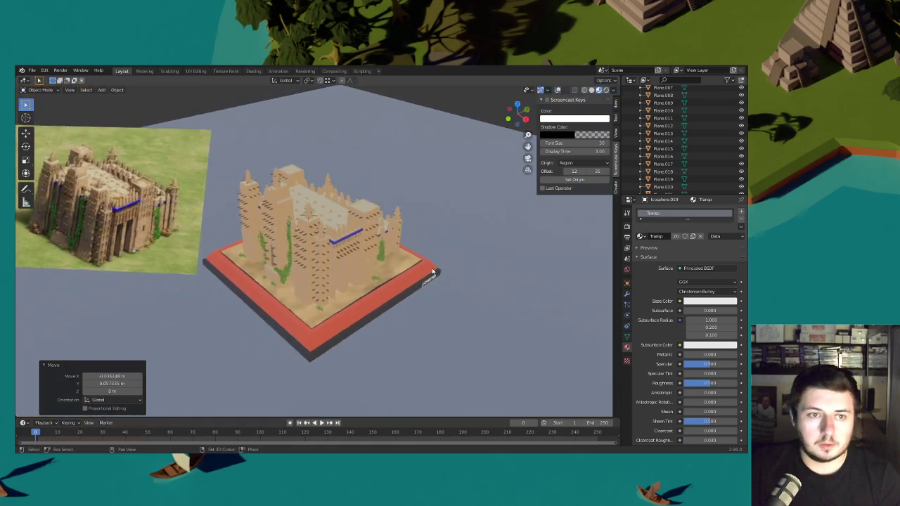
- Place another plant copy beside the entrance side's far corner tower and rotate it about Z
scroll(431, 268, "up", 5)
key("g")
key("shift+z")
left_click(455, 234)
middle_click_drag(456, 235, 473, 256)
scroll(415, 252, "up", 8)
key("r")
key("z")
left_click(460, 245)
scroll(474, 256, "down", 6)
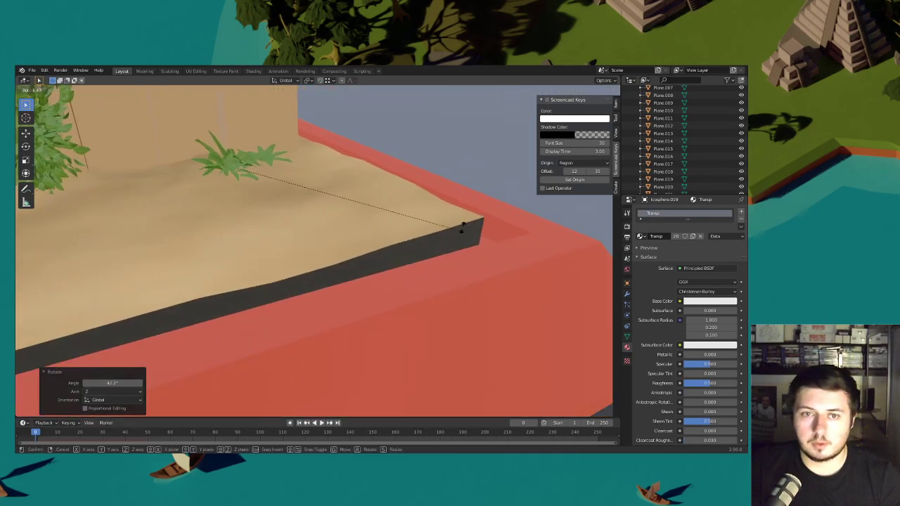
- Shift the far-corner plant across the sand toward the tower and scale it to 0.852
key("g")
key("z")
left_click(486, 148)
scroll(408, 203, "down", 8)
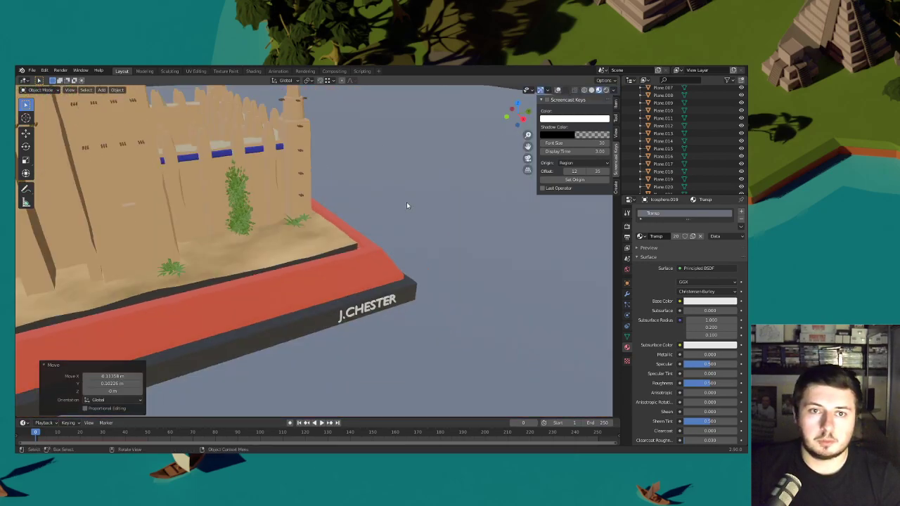
middle_click_drag(345, 224, 441, 236)
key("s")
left_click(429, 234)
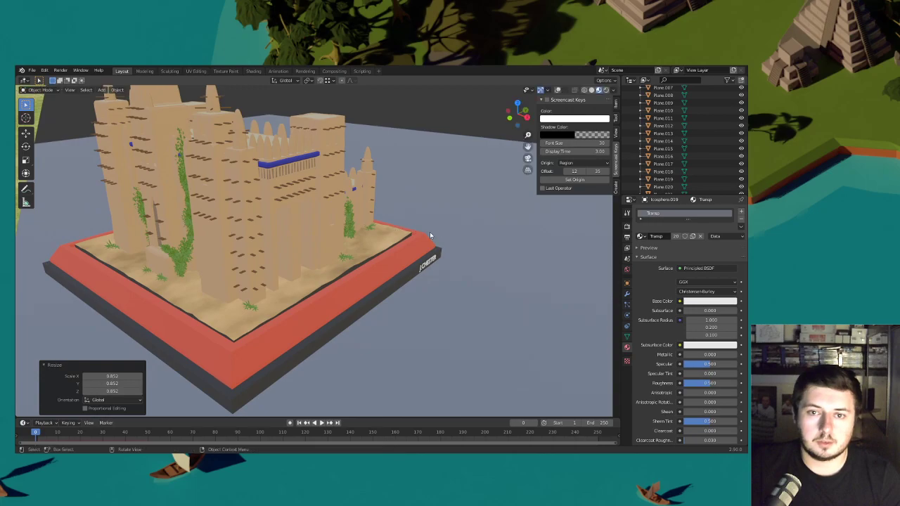
- Select a leaf clump at the foot of the ivy beside the rounded block and rescale it overall and along Z
middle_click_drag(447, 164, 444, 220)
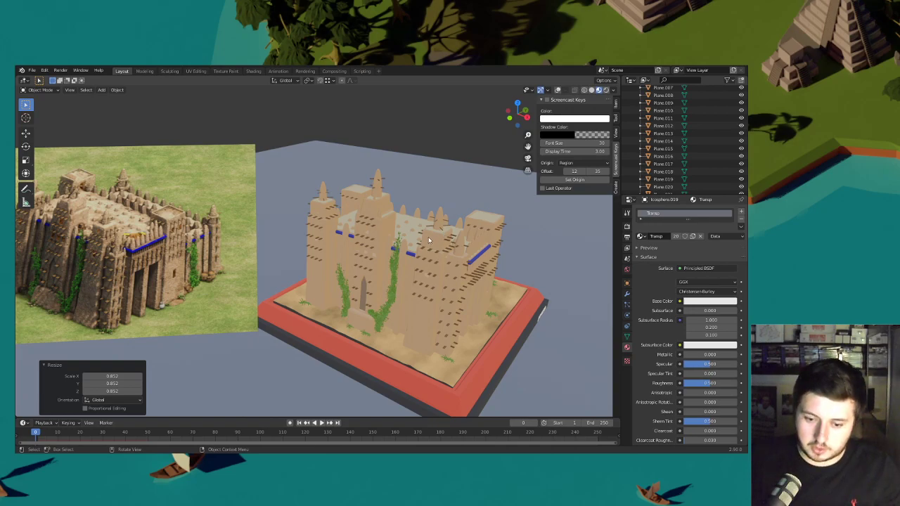
scroll(429, 239, "down", 1)
middle_click_drag(466, 237, 437, 243)
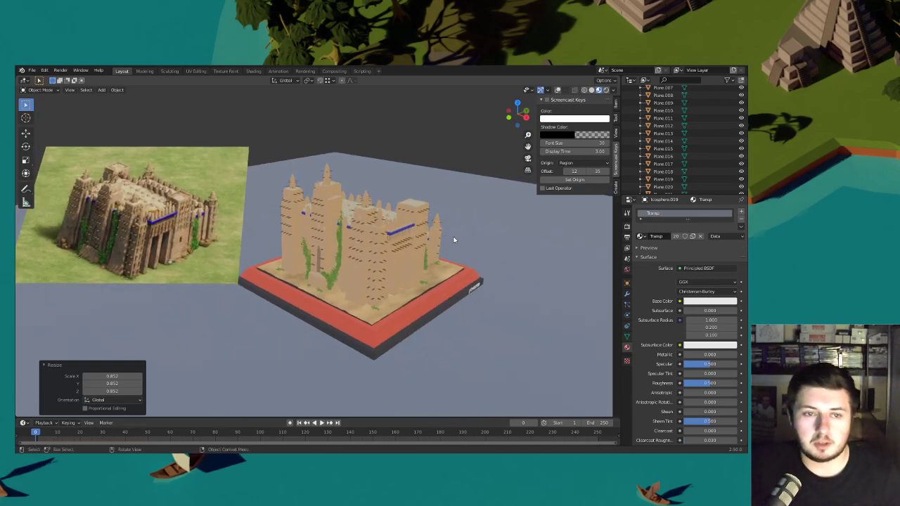
scroll(394, 260, "up", 5)
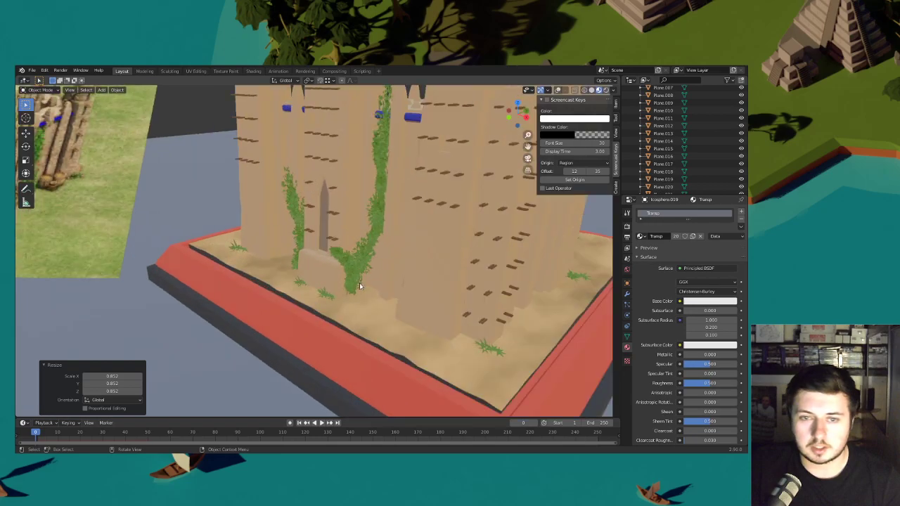
key("s")
left_click(393, 277)
key("s")
key("z")
left_click(412, 275)
- Scale the ivy-foot clump in X and Y only and rotate it 25.8° about Z
key("s")
key("shift+z")
left_click(466, 279)
key("r")
key("z")
left_click(435, 261)
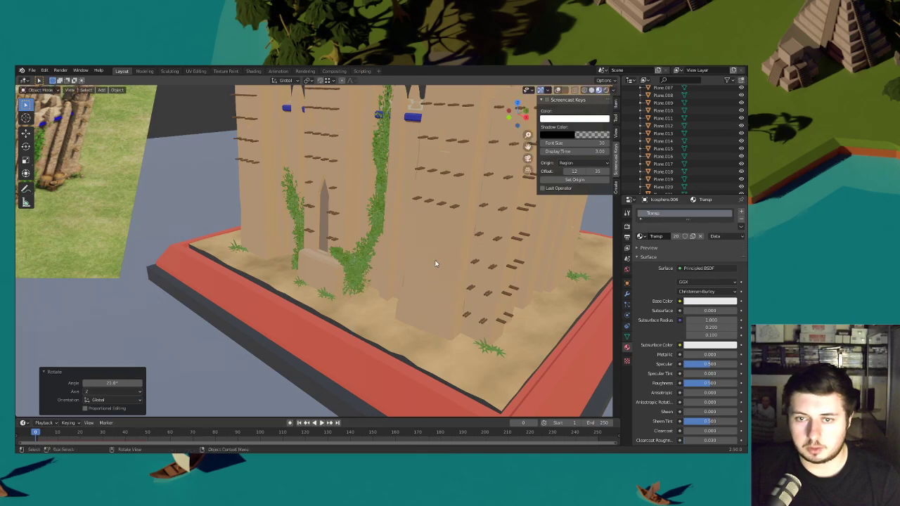
- Rotate another leaf clump at the ivy's foot about 30° in the view plane and rescale it
scroll(385, 252, "down", 6)
scroll(412, 243, "up", 6)
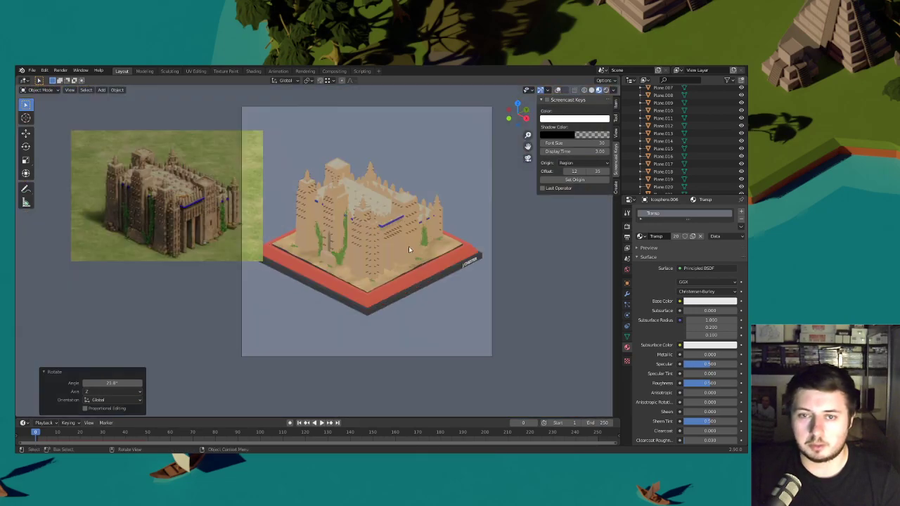
scroll(398, 256, "down", 2)
scroll(397, 260, "up", 2)
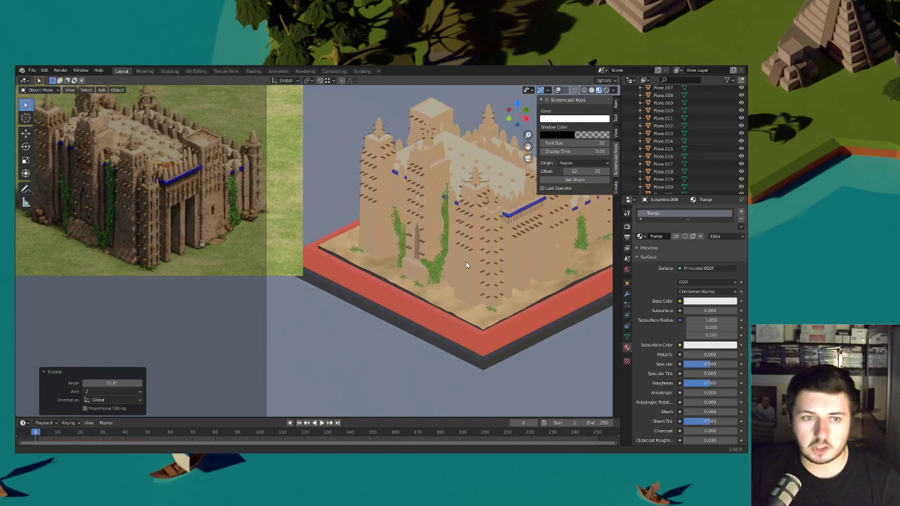
scroll(397, 260, "down", 2)
scroll(281, 229, "up", 5)
key("s")
left_click(391, 239)
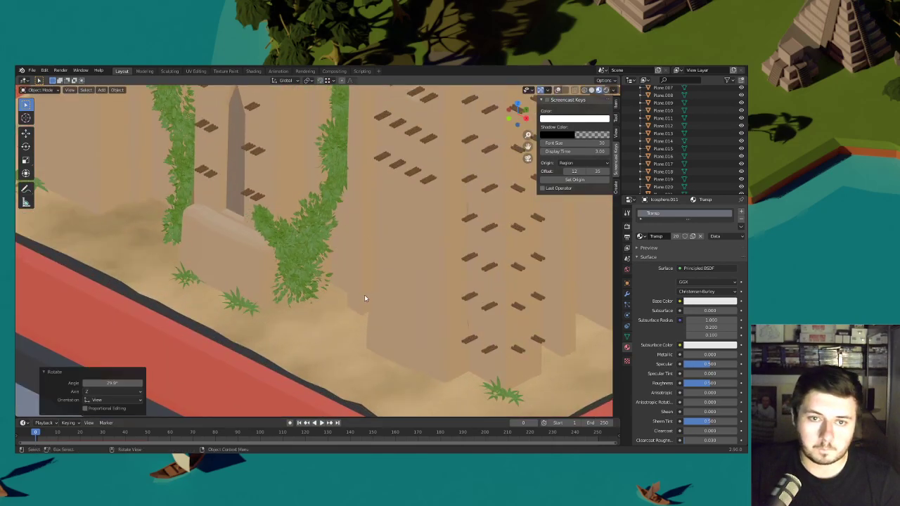
key("s")
left_click(394, 232)
- Reposition the second ivy-foot clump, scale it again and lower it along Z
key("g")
left_click(393, 230)
key("s")
left_click(347, 234)
key("g")
key("z")
left_click(345, 236)
- Save the castle file under its existing name
scroll(343, 237, "down", 8)
middle_click_drag(343, 236, 429, 275, "shift")
scroll(394, 242, "down", 3)
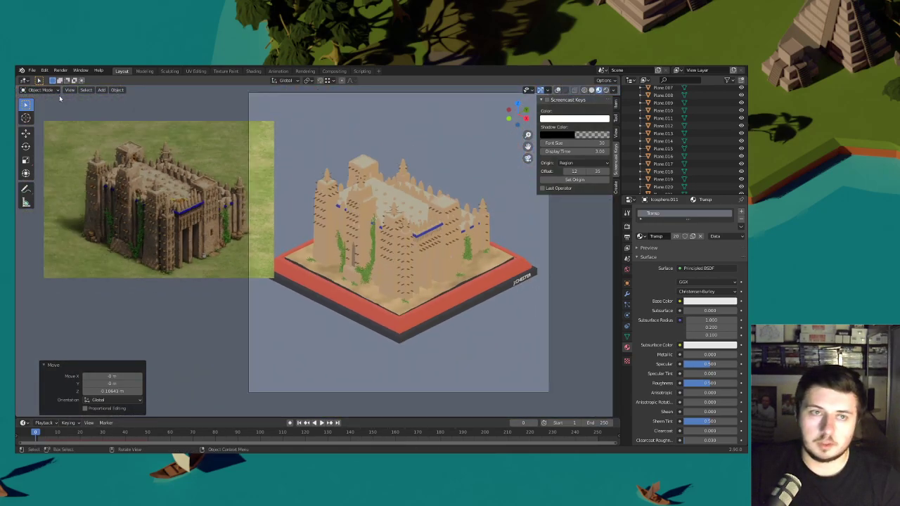
left_click(32, 70)
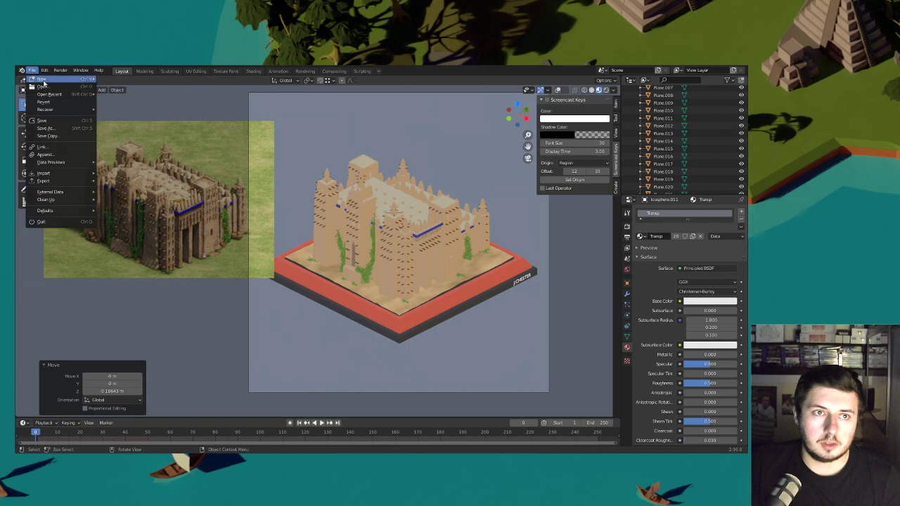
left_click(54, 121)
- Select the stack of brown crates among the spare props below the base and raise it along Z
scroll(253, 257, "up", 3)
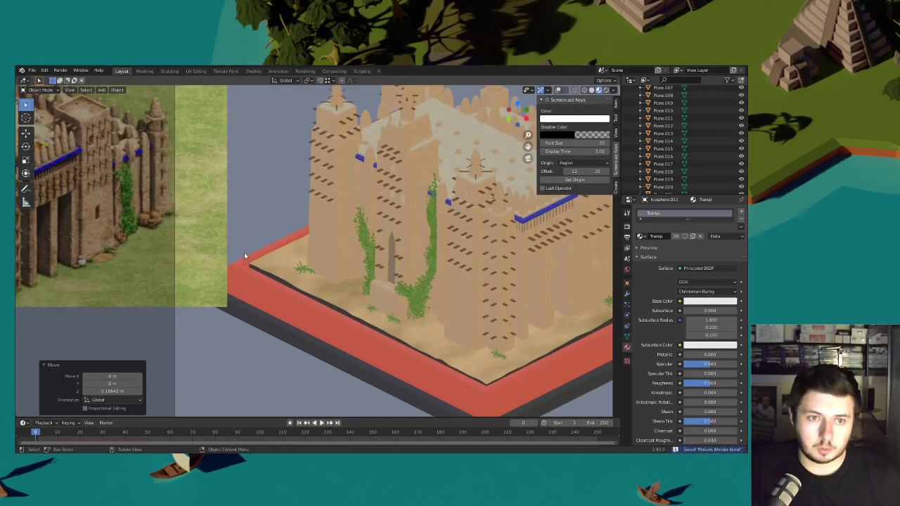
middle_click_drag(246, 257, 410, 256, "shift")
middle_click_drag(296, 257, 380, 259, "shift")
scroll(381, 260, "up", 2)
scroll(381, 262, "down", 10)
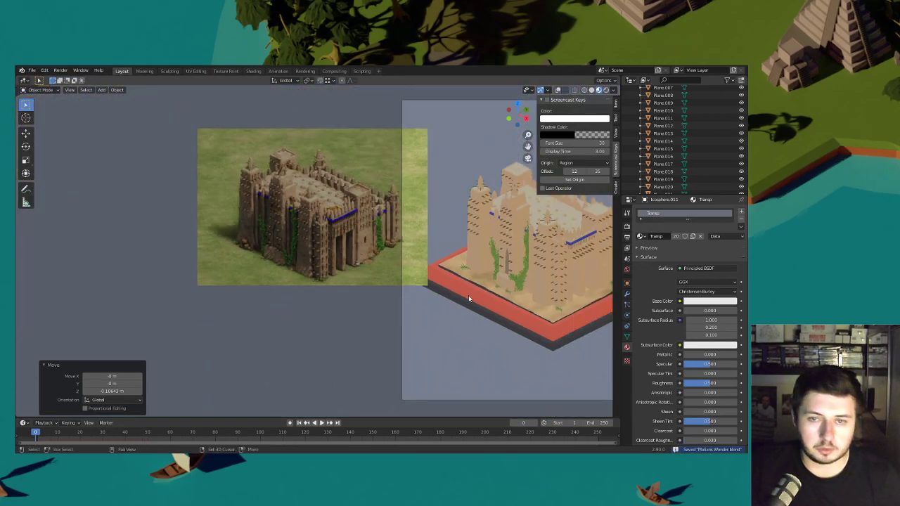
scroll(325, 254, "up", 4)
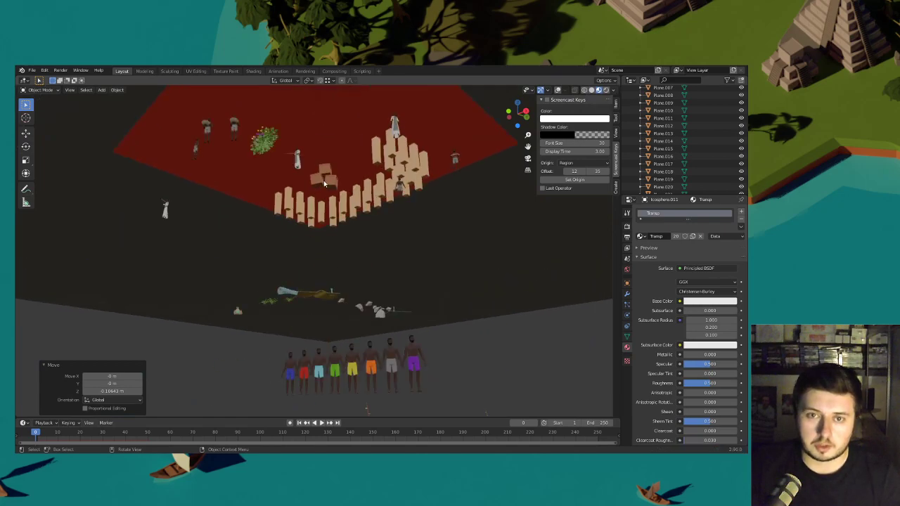
left_click(323, 181)
scroll(348, 262, "down", 3)
middle_click_drag(377, 253, 381, 296)
key("g")
key("z")
left_click(381, 201)
- Examine the reference image for the props placed around the foot of the castle walls
middle_click_drag(381, 201, 380, 268)
scroll(376, 222, "up", 4)
scroll(383, 210, "down", 4)
scroll(296, 276, "up", 5)
scroll(295, 274, "down", 4)
scroll(405, 270, "up", 4)
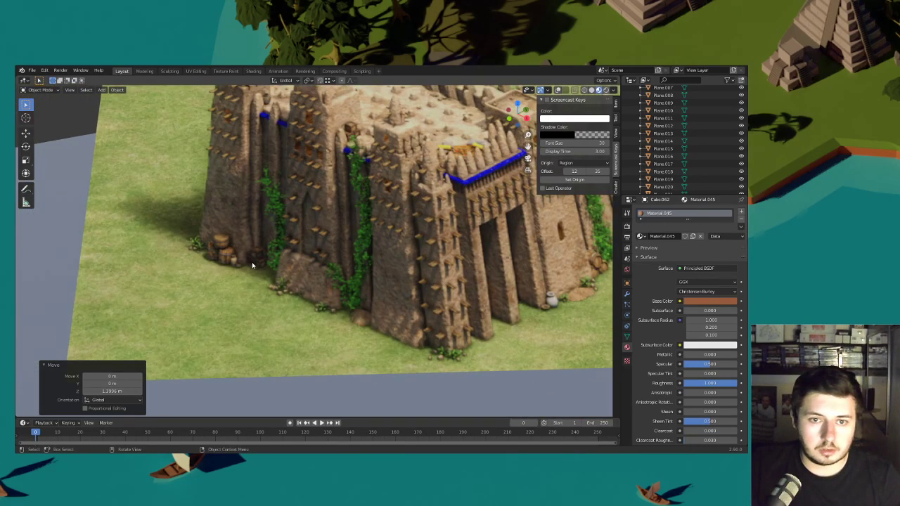
scroll(251, 261, "down", 2)
middle_click_drag(252, 261, 432, 267, "shift")
- Move the crate stack horizontally over to the ivy-covered side wall and rotate it about Z
key("g")
key("shift+z")
left_click(242, 227)
key("r")
key("z")
left_click(307, 253)
- Lower the crate stack onto the sand and position it against the wall between the outer plant and the ivy
scroll(367, 250, "up", 3)
middle_click_drag(349, 217, 376, 248, "shift")
key("g")
key("z")
left_click(369, 274)
key("g")
key("shift+z")
left_click(364, 250)
- Shift the crate stack about 0.05 m in X and -0.09 m in Y and enlarge it to 1.3 times
key("s")
left_click(434, 233)
key("g")
key("shift+z")
left_click(432, 232)
key("s")
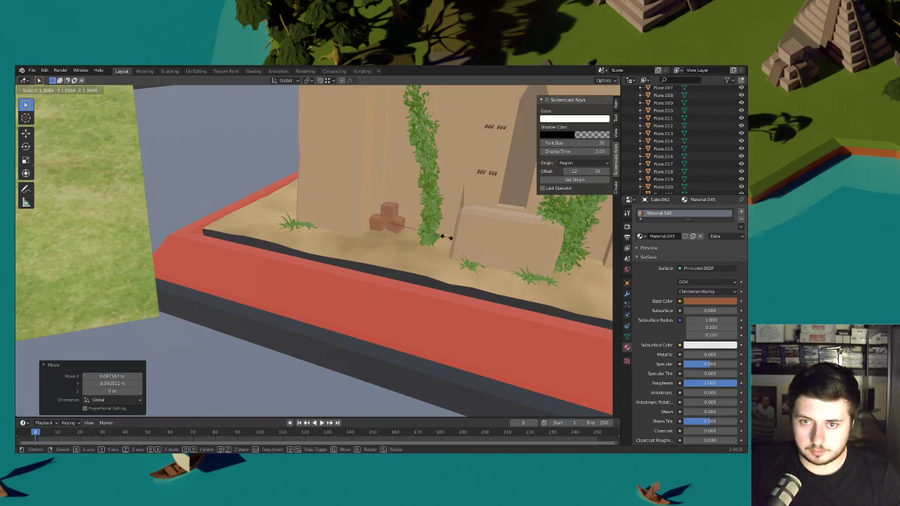
left_click(446, 237)
- Tilt the crate stack slightly and adjust its height so it rests on the sand against the wall
middle_click_drag(441, 227, 431, 225)
key("r")
key("y")
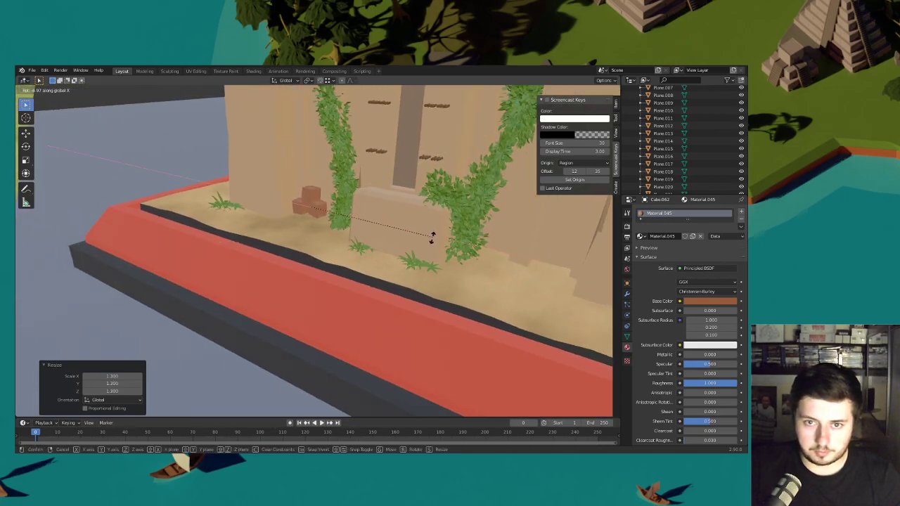
left_click(431, 238)
key("g")
key("z")
left_click(431, 243)
scroll(429, 239, "down", 6)
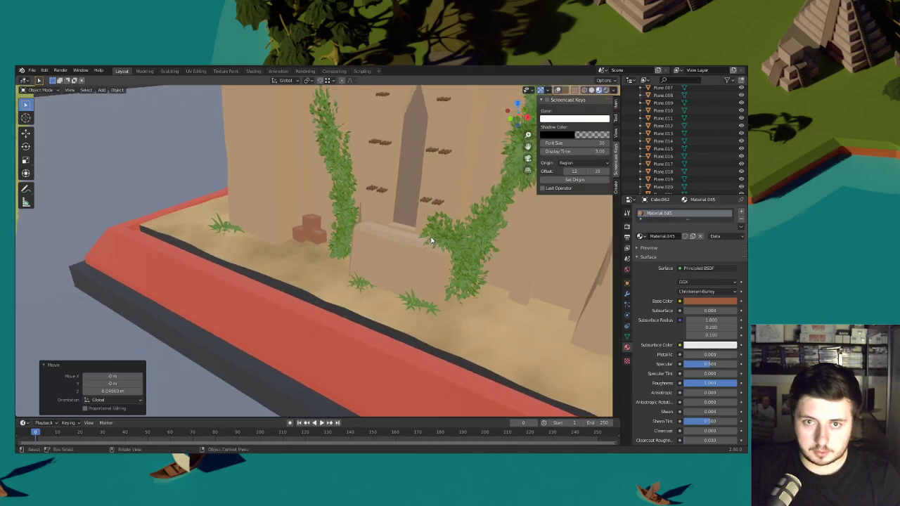
middle_click_drag(429, 238, 376, 254)
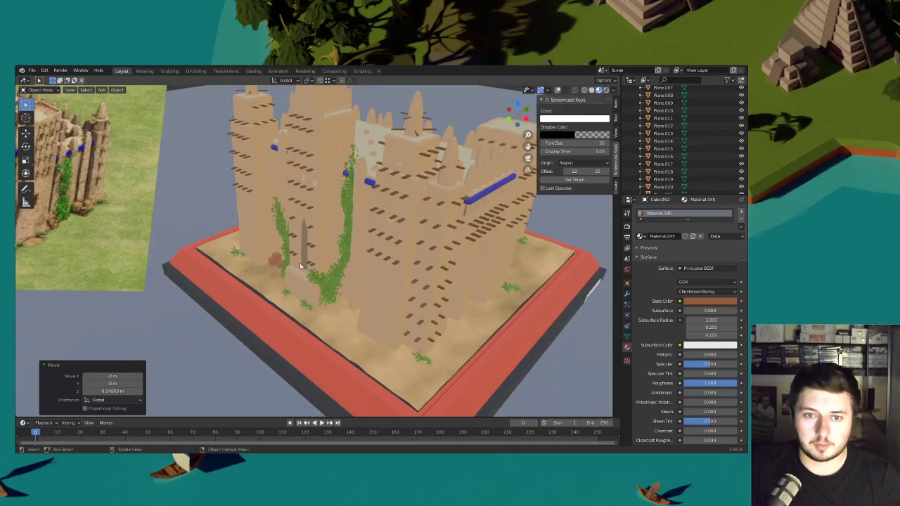
- Duplicate one crate from the stack in edit mode and move the copy horizontally towards the entrance side of the castle
left_click(41, 90)
left_click(43, 107)
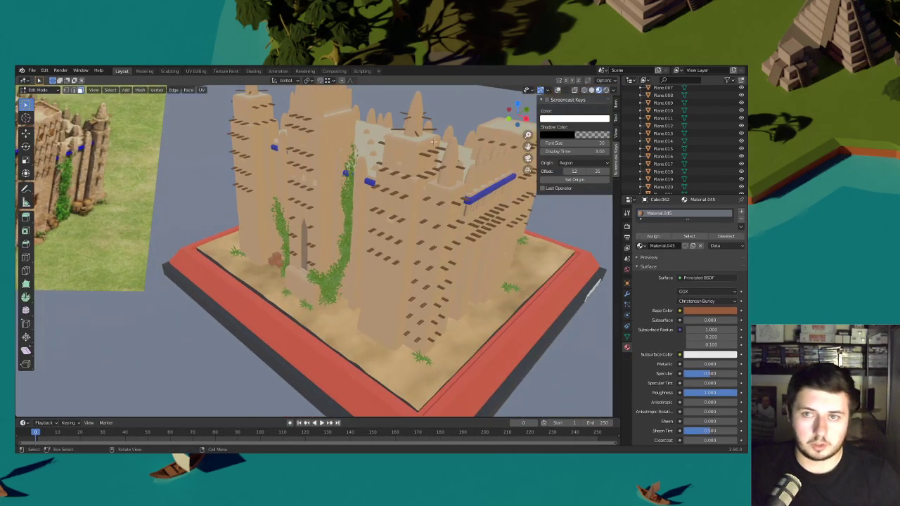
key("shift+d")
left_click(502, 286)
middle_click_drag(502, 285, 418, 259)
key("g")
key("shift+z")
left_click(441, 230)
- Place the crate copy between the ivy and the corner plant on the entrance side and rotate it about -13°
middle_click_drag(441, 230, 410, 277)
scroll(403, 272, "up", 4)
middle_click_drag(365, 320, 396, 265, "shift")
key("g")
key("shift+z")
left_click(403, 285)
key("r")
left_click(404, 245)
- Lower the single crate onto the sand, adjust its rotation and horizontal position, and return to object mode
key("g")
key("z")
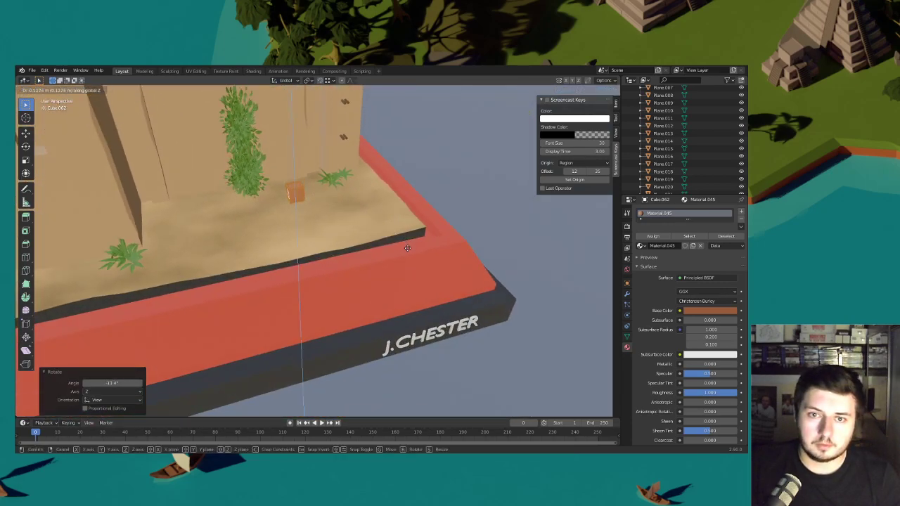
left_click(409, 252)
key("r")
key("z")
left_click(396, 273)
key("g")
key("shift+z")
left_click(391, 279)
left_click(49, 92)
left_click(44, 99)
scroll(285, 196, "down", 5)
middle_click_drag(338, 215, 425, 257)
key("shift+a")
mouse_move(424, 258)
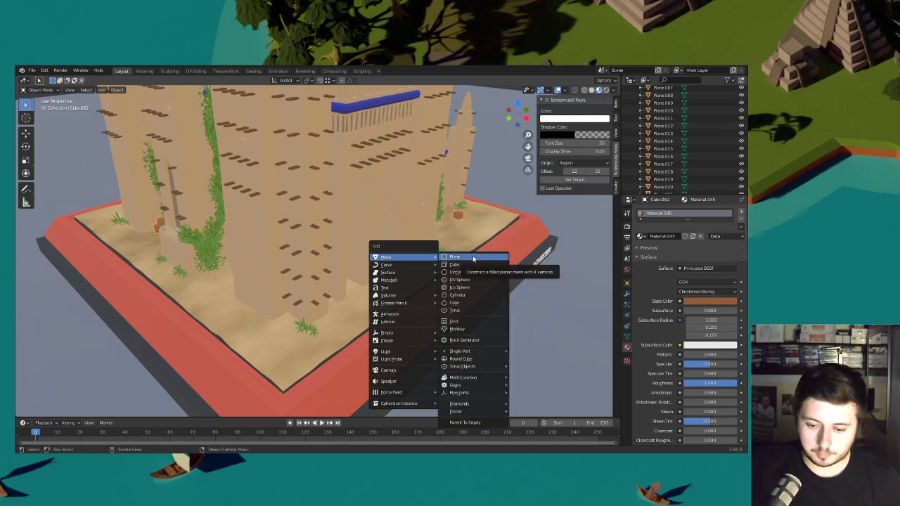
left_click(459, 294)
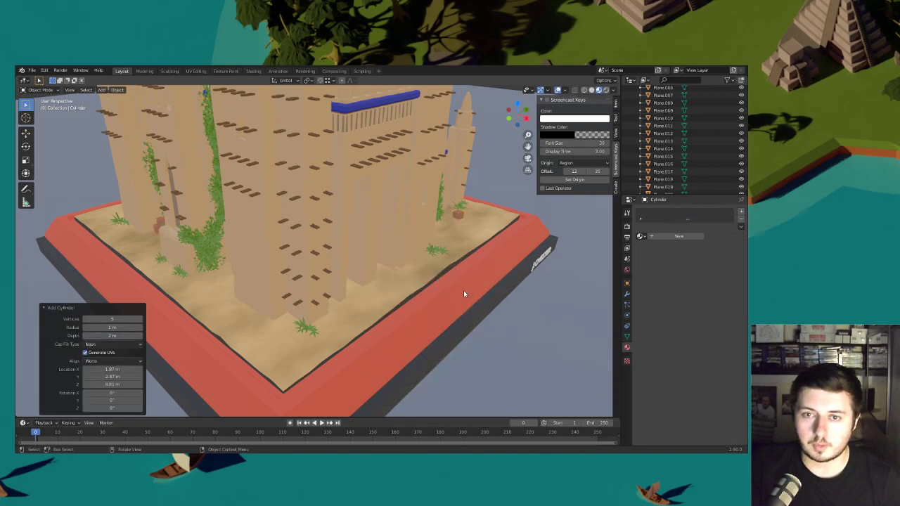
middle_click_drag(464, 291, 418, 266)
scroll(418, 266, "down", 8)
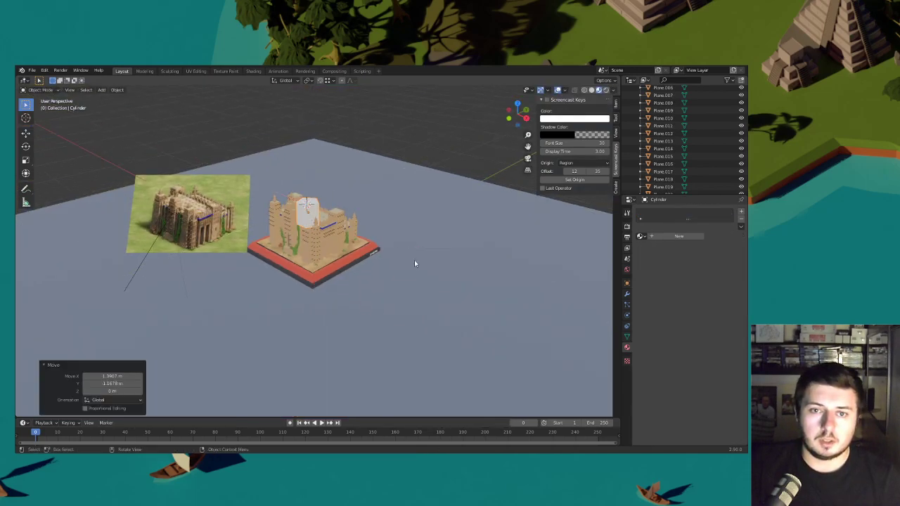
left_click(373, 242)
- Add a cylinder with 10 vertices and move it horizontally out in front of the castle's ivy-covered wall
key("shift+a")
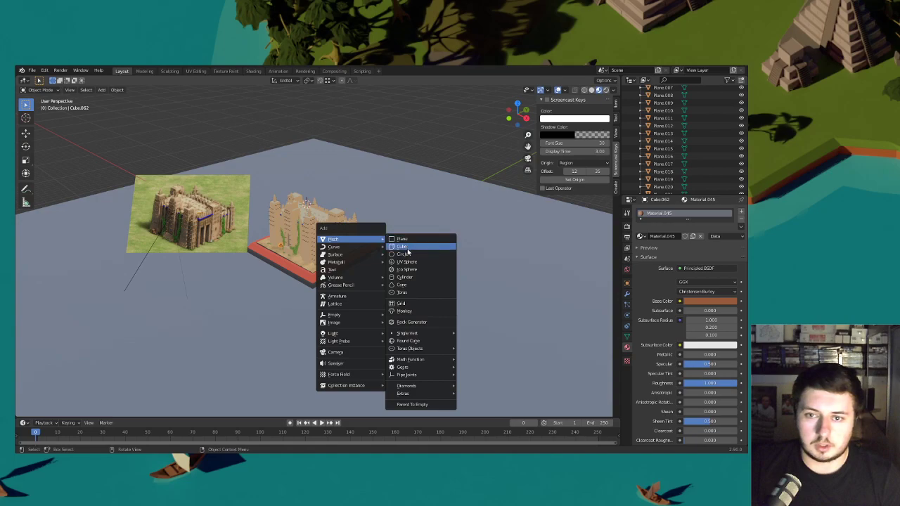
left_click(411, 277)
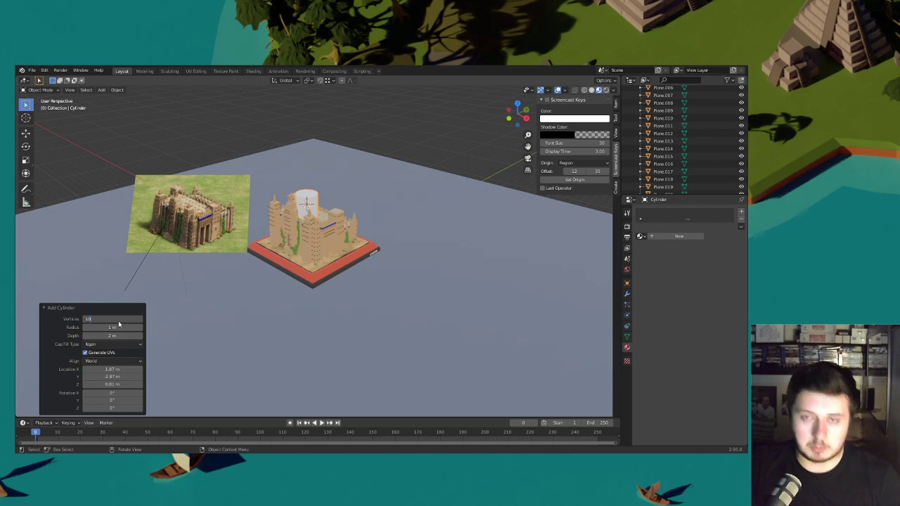
key("g")
key("shift+z")
left_click(269, 260)
scroll(305, 286, "up", 2)
middle_click_drag(269, 261, 295, 280, "shift")
scroll(305, 291, "up", 1)
- Stretch the cylinder's mesh along Z in edit mode to give it barrel proportions
left_click(50, 92)
left_click(52, 105)
scroll(337, 256, "up", 2)
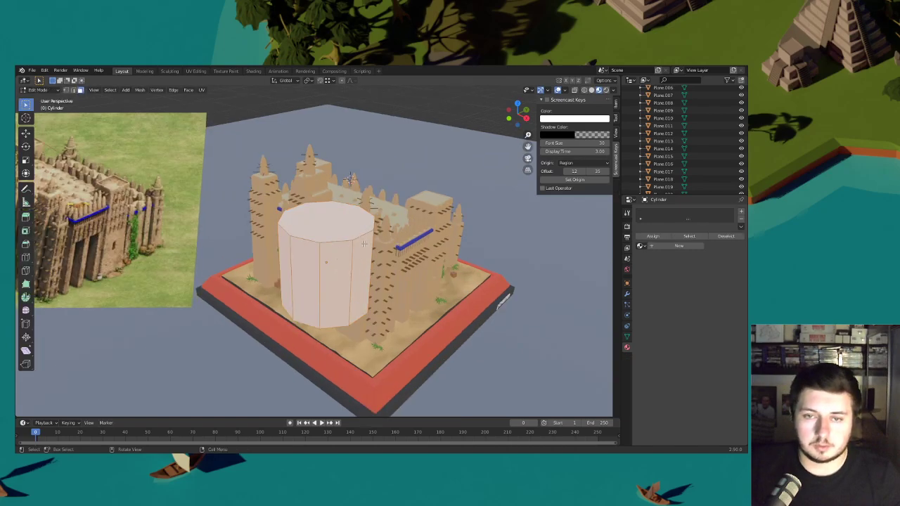
key("s")
key("z")
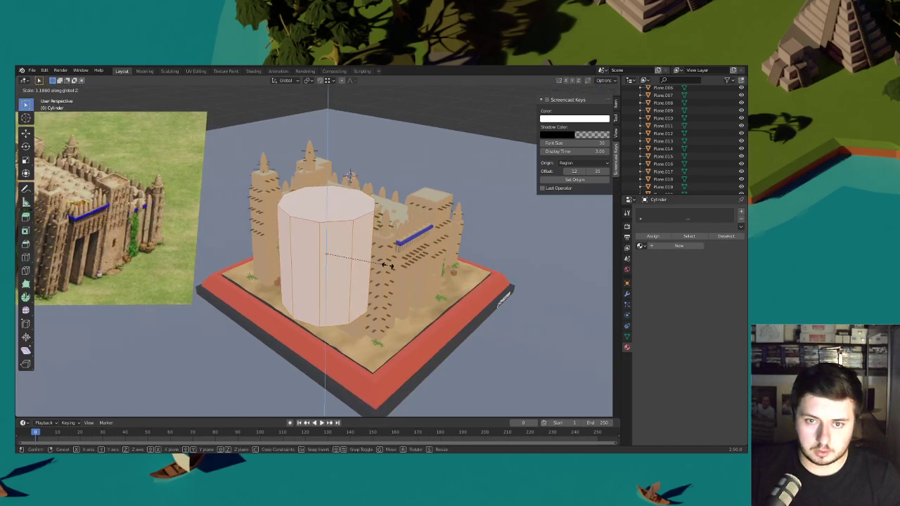
left_click(337, 267)
- Add two horizontal loop cuts around the cylinder and scale them outward to 1.125 in X and Y
key("ctrl+r")
scroll(337, 267, "up", 1)
left_click(326, 258)
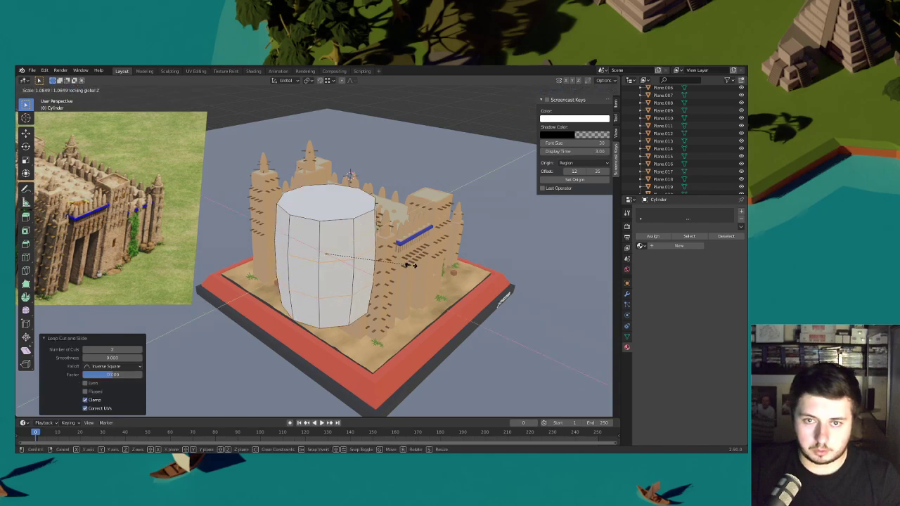
left_click(413, 267)
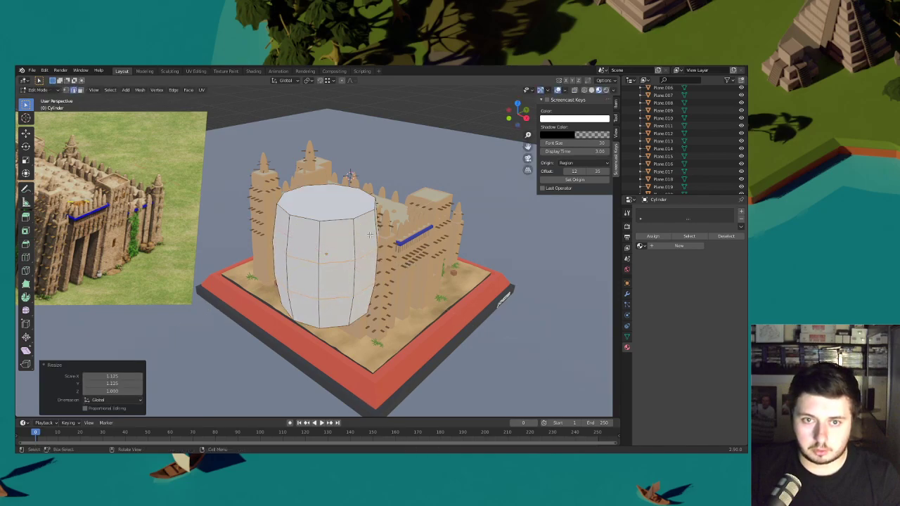
- Add an edge loop around both the upper and the lower section of the barrel to outline its hoops
left_click(317, 236)
right_click(329, 300)
left_click(323, 309)
right_click(323, 309)
- Extrude the upper and lower hoop faces outward along their normals and scale them to about 0.97 in X and Y
left_click(80, 90)
left_click(316, 241, "alt")
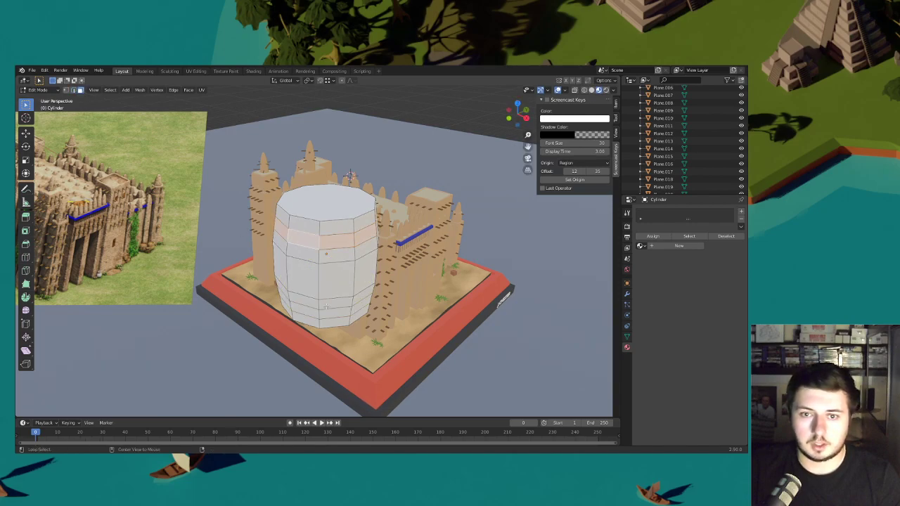
left_click(319, 238, "alt+shift")
right_click(364, 241)
left_click(365, 240)
left_click(367, 216)
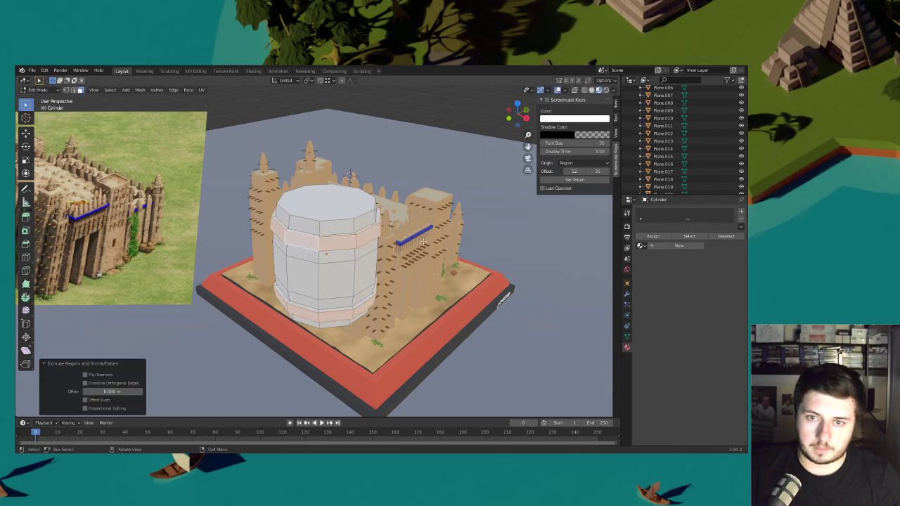
key("s")
key("z")
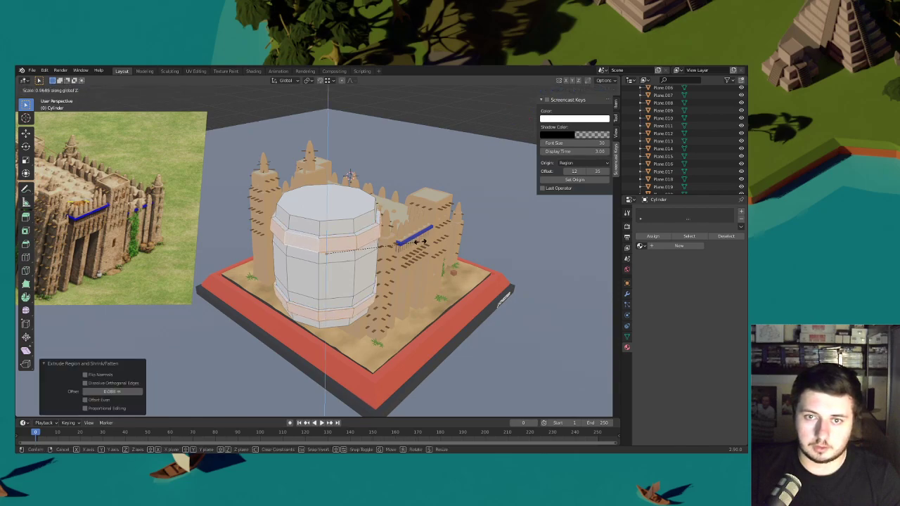
left_click(416, 261)
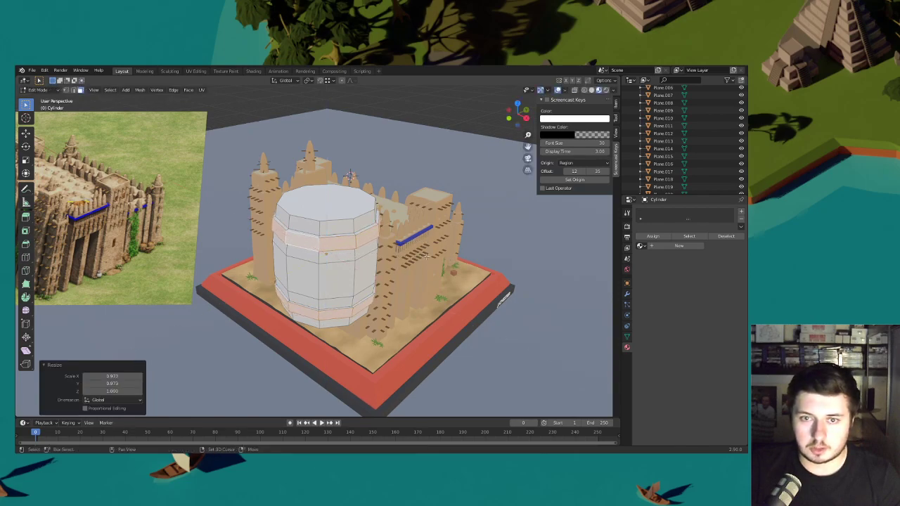
- Give the barrel a new material with a dark reddish-brown base color and a roughness of 1
left_click(678, 246)
left_click(704, 311)
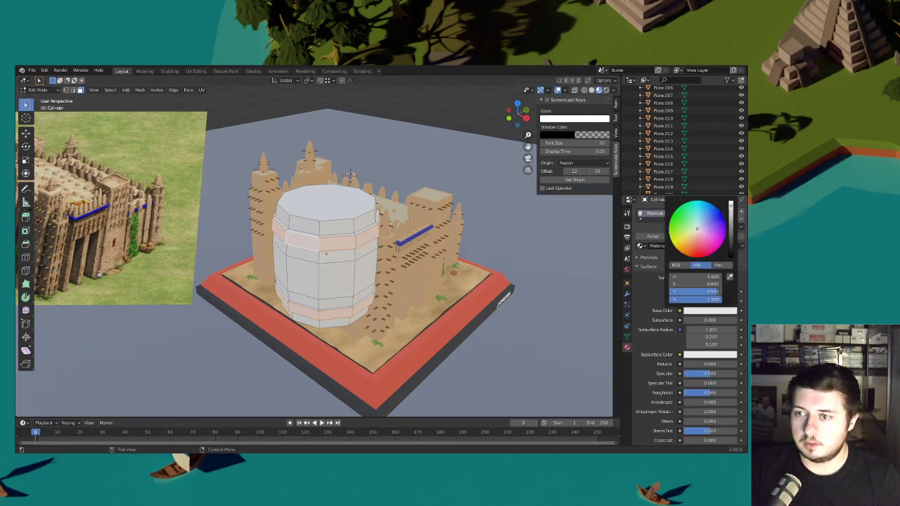
left_click(692, 243)
left_click(732, 216)
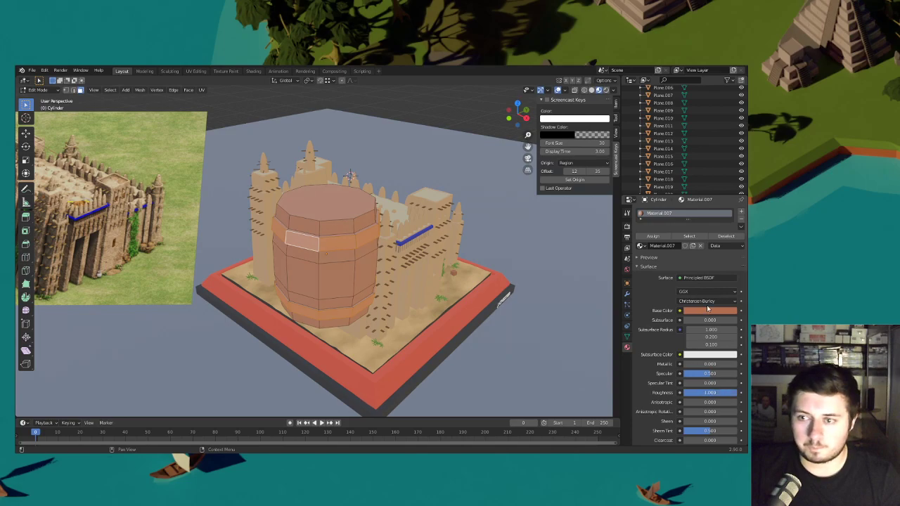
left_click(707, 309)
left_click(732, 227)
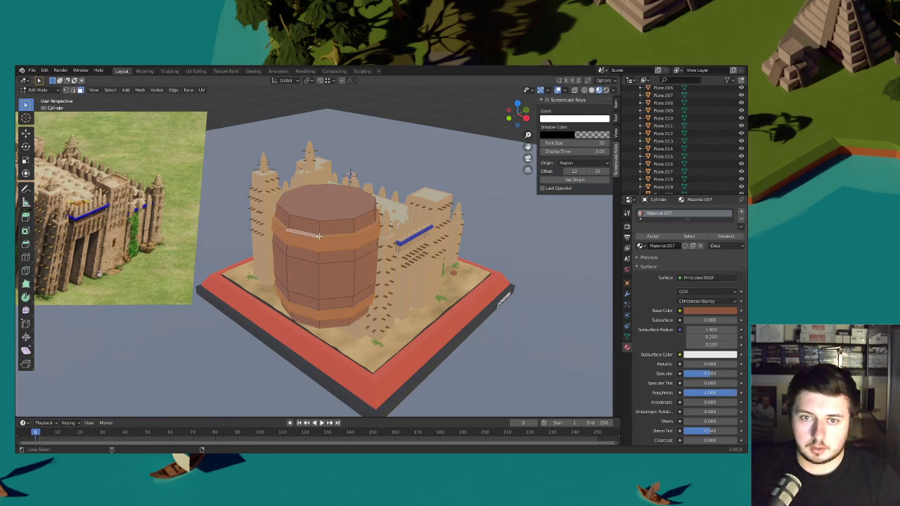
- Select the faces of both barrel hoops, including their undersides, and assign them a new second material
middle_click_drag(338, 316, 357, 322)
middle_click_drag(347, 168, 359, 262, "shift")
scroll(359, 261, "up", 4)
left_click(360, 256, "alt")
key("ctrl+z")
left_click(360, 256, "alt")
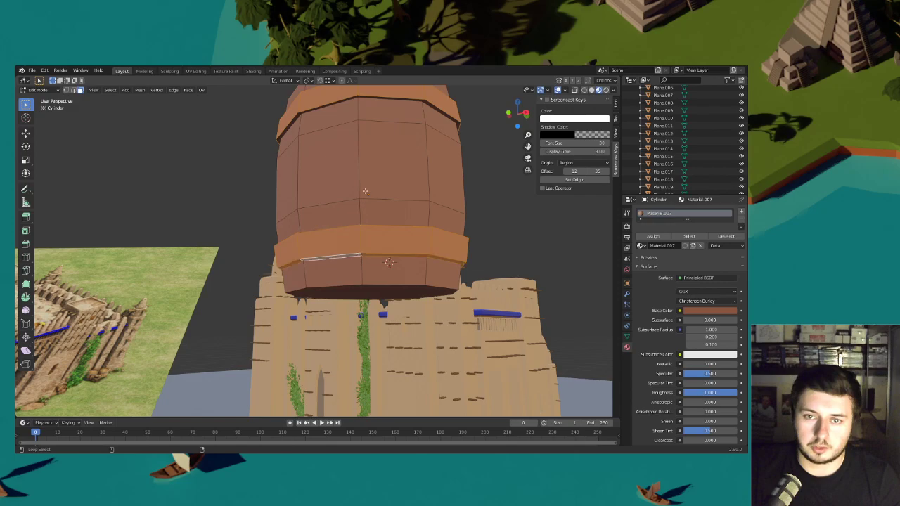
left_click(357, 97, "alt+shift")
left_click(741, 212)
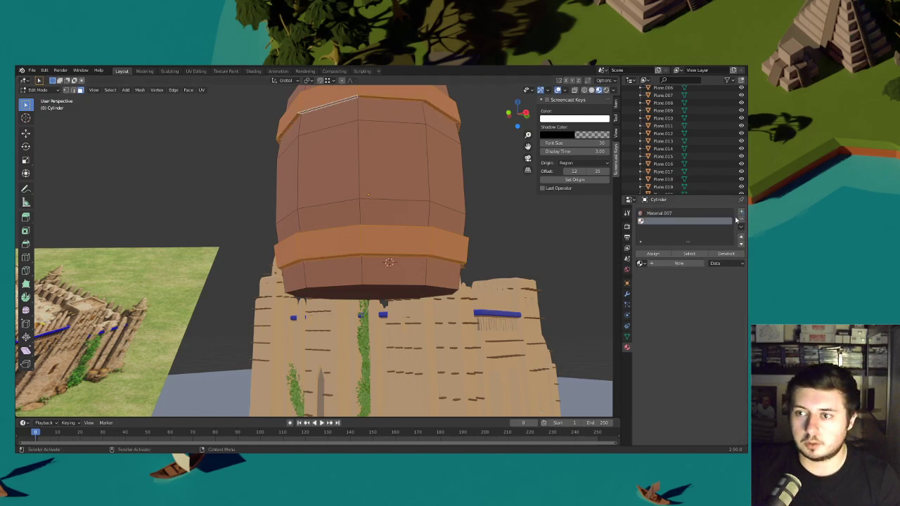
left_click(652, 253)
left_click(678, 263)
- Set the hoop material's base color to grey and its roughness to 0.677
left_click(705, 328)
left_click_drag(729, 237, 731, 249)
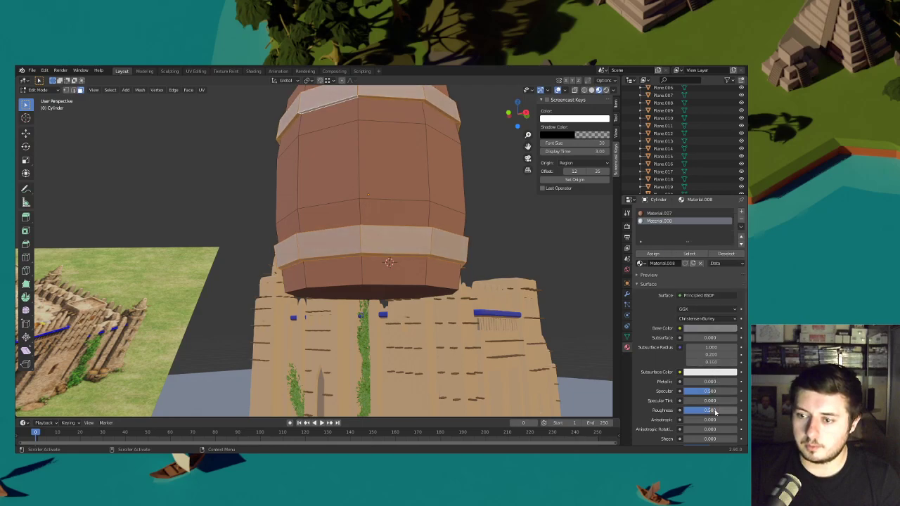
left_click(558, 285)
- Recess the barrel's top by insetting its end face, extruding it inward and scaling it down
scroll(558, 285, "down", 5)
middle_click_drag(520, 246, 508, 331)
key("b")
left_click(357, 280)
key("i")
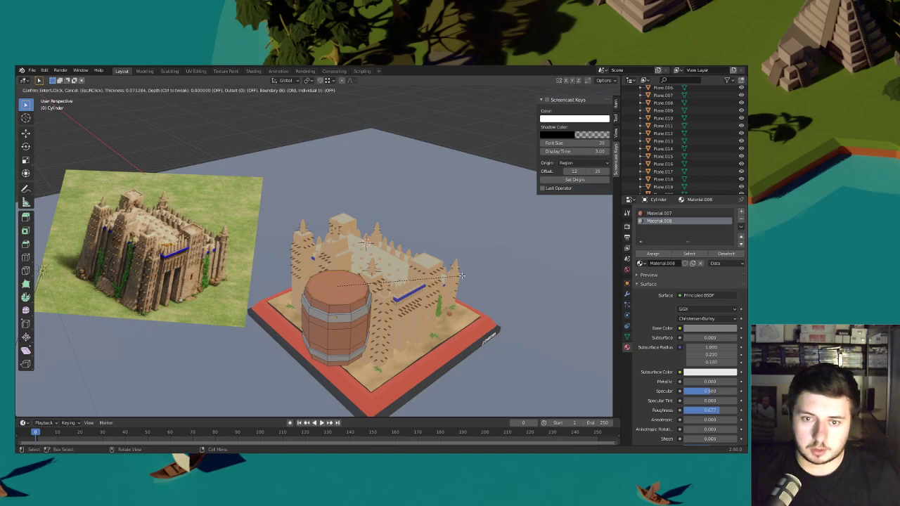
left_click(462, 275)
key("e")
left_click(459, 279)
key("s")
left_click(449, 277)
- Recess the barrel's underside by insetting its end face, extruding it inward and scaling it down
middle_click_drag(436, 277, 338, 205)
left_click(338, 208)
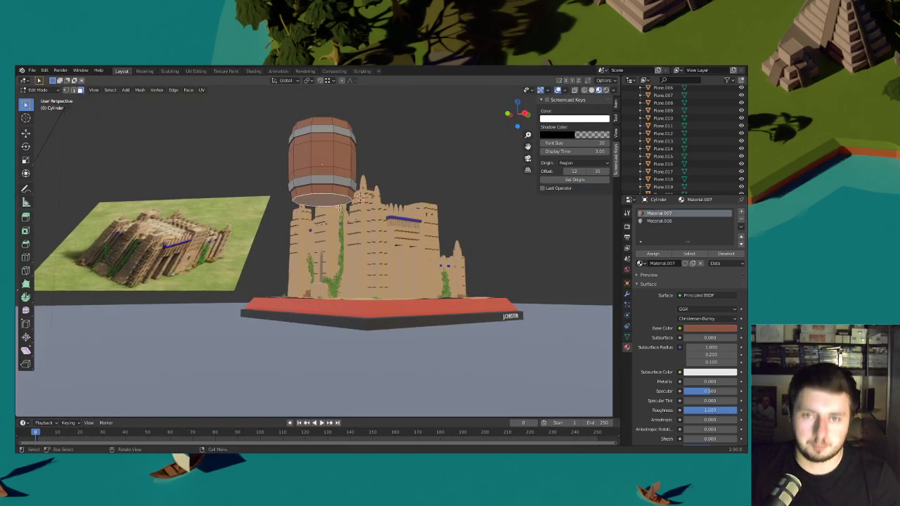
key("i")
left_click(427, 208)
key("e")
left_click(425, 205)
key("s")
left_click(420, 202)
- Select the whole barrel mesh and stretch it along Z to about 1.12 times
middle_click_drag(420, 203, 369, 285)
scroll(360, 283, "up", 1)
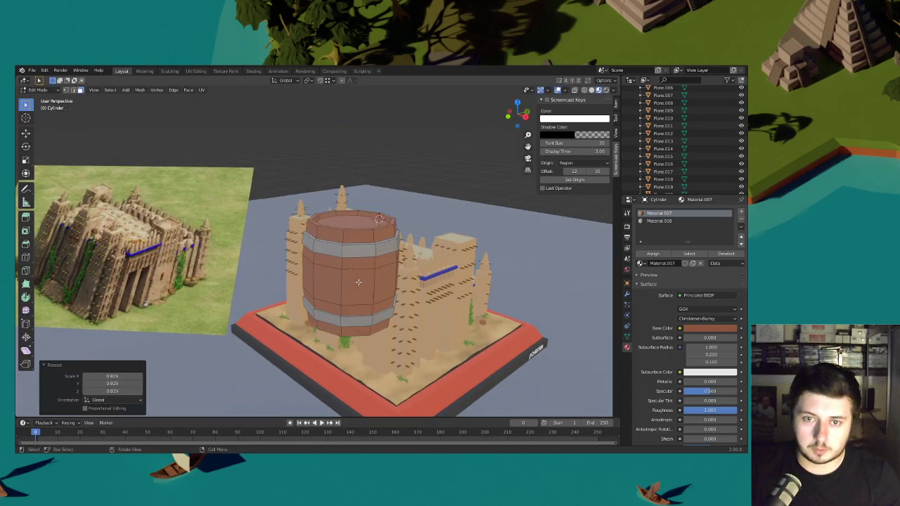
key("a")
key("s")
key("z")
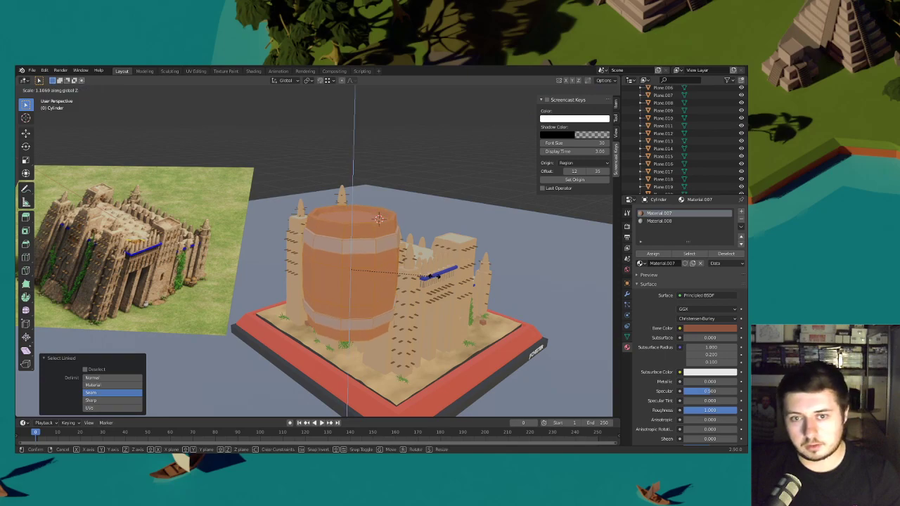
left_click(390, 274)
- Shrink the barrel, move it horizontally to the outer tower on the ivy-covered side, and scale it down further to about 0.49
scroll(391, 274, "down", 3)
middle_click_drag(409, 270, 442, 276)
scroll(441, 269, "up", 3)
key("s")
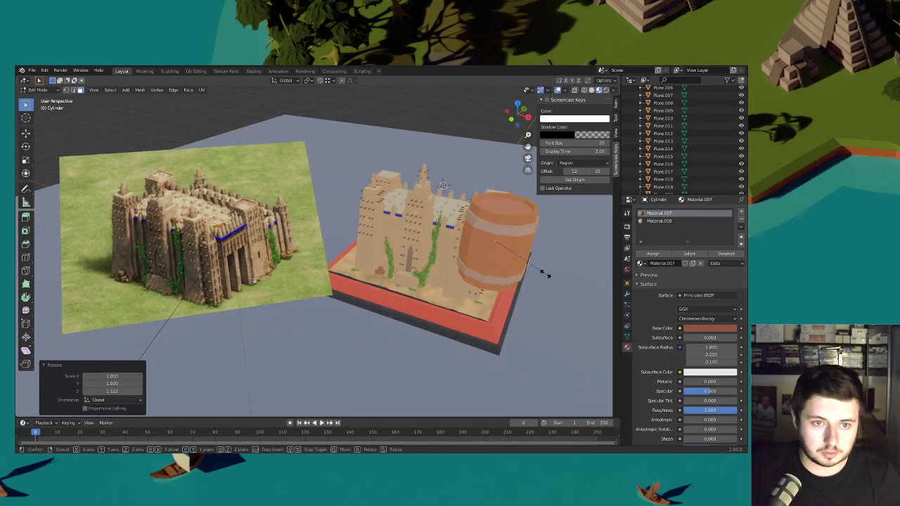
left_click(528, 263)
key("g")
key("shift+z")
left_click(458, 230)
key("s")
left_click(426, 213)
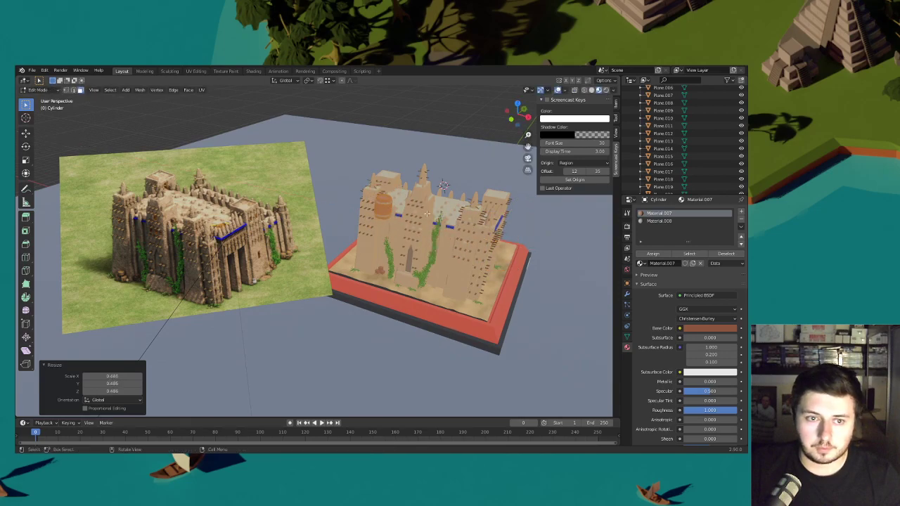
- Change the barrel's wood material to a more yellowish brown base color
left_click(709, 327)
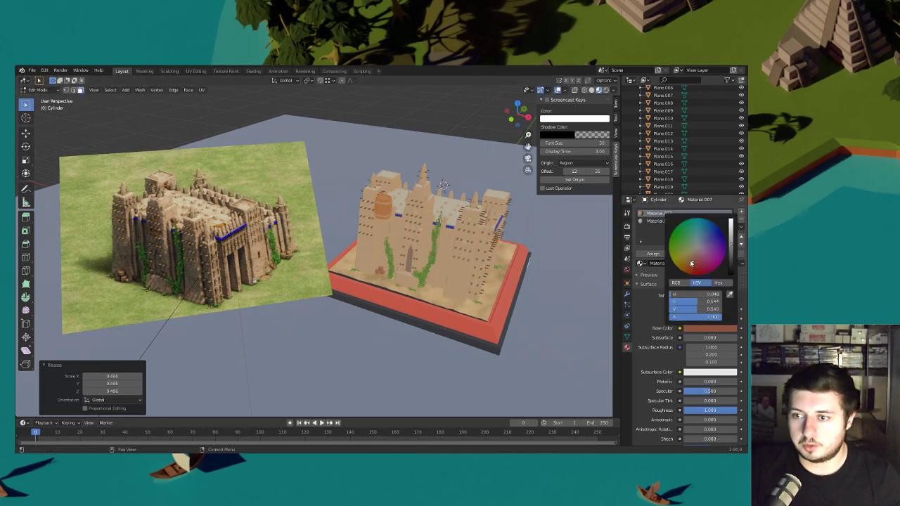
middle_click_drag(351, 239, 553, 367)
- Compare the barrel with the reference image through the camera and scale it down to about 0.76
key("KP_0")
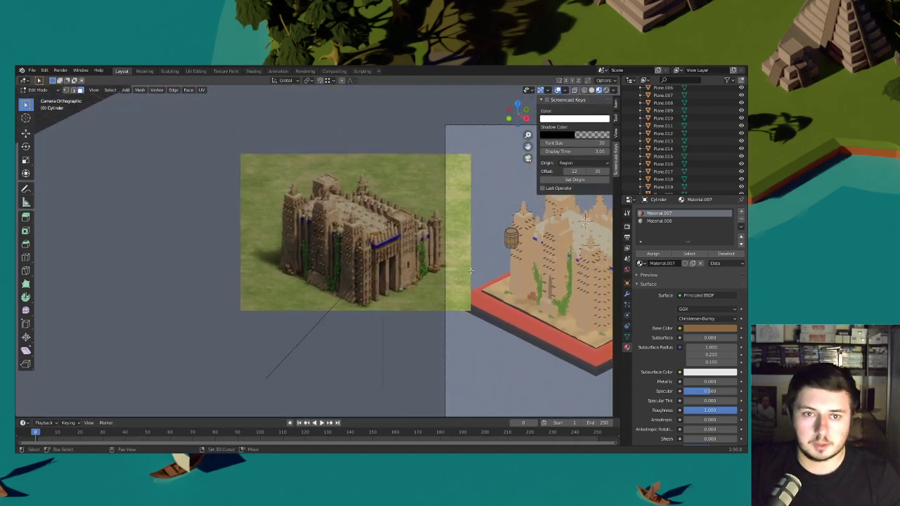
scroll(319, 288, "up", 7)
scroll(238, 313, "down", 4)
middle_click_drag(591, 222, 349, 226, "shift")
key("l")
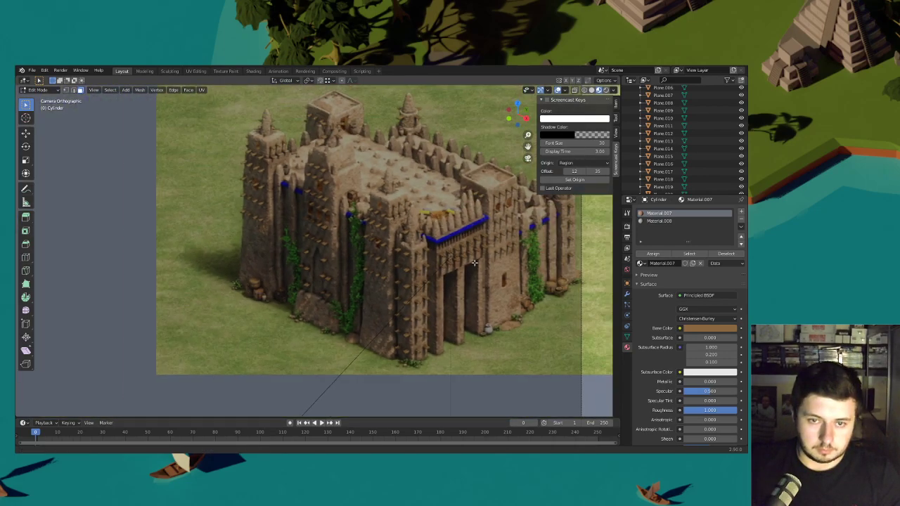
key("s")
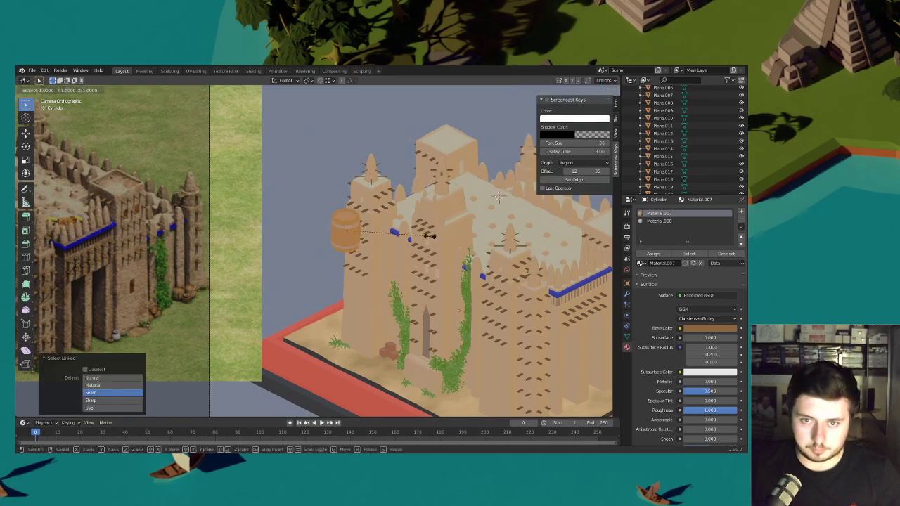
key("Escape")
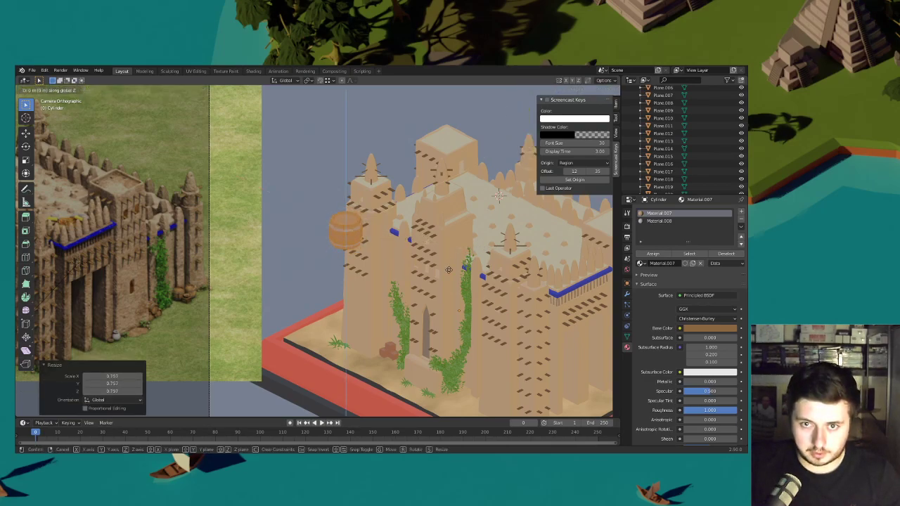
- Lower the barrel along Z to the sandy base in front of the outer tower and rescale it
key("g")
key("z")
left_click(459, 363)
middle_click_drag(460, 364, 477, 293, "shift")
scroll(471, 353, "up", 1)
key("s")
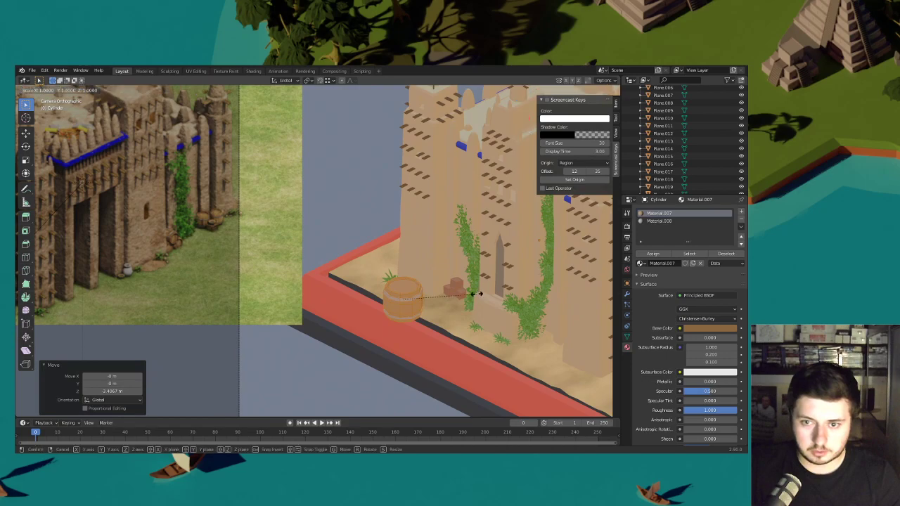
left_click(510, 293)
key("g")
key("z")
right_click(510, 293)
scroll(461, 290, "down", 1)
middle_click_drag(462, 290, 446, 275, "shift")
- Place the barrel beside the plant at the outer tower's foot, scale it down and set it on the sand
key("g")
key("shift+z")
left_click(466, 265)
key("s")
left_click(426, 254)
key("g")
key("z")
left_click(450, 280)
scroll(451, 281, "up", 4)
key("g")
key("shift+z")
key("z")
left_click(433, 268)
- Duplicate the barrel about 0.41 m along X towards the crates, rotate the copy slightly and adjust its height on the sand
left_click(479, 279)
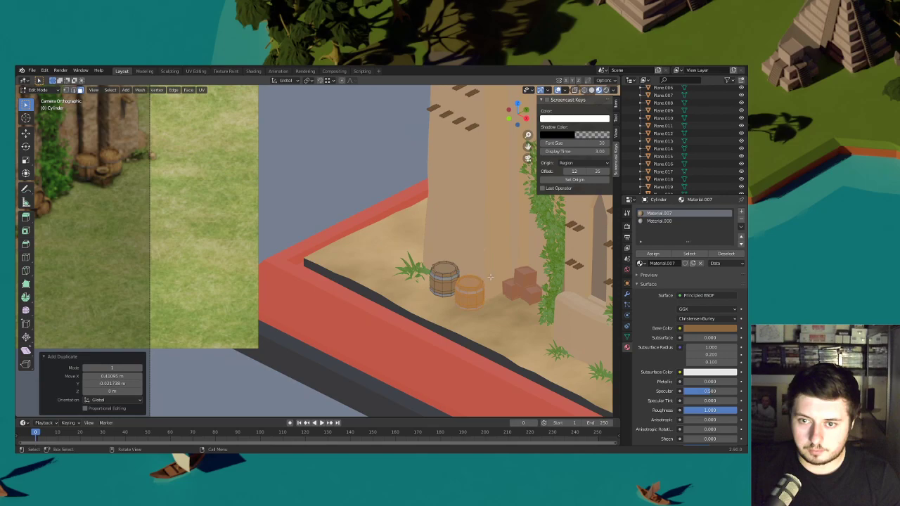
scroll(485, 281, "down", 2)
key("r")
left_click(490, 280)
scroll(477, 275, "down", 3)
middle_click_drag(465, 272, 610, 304, "shift")
scroll(605, 298, "up", 6)
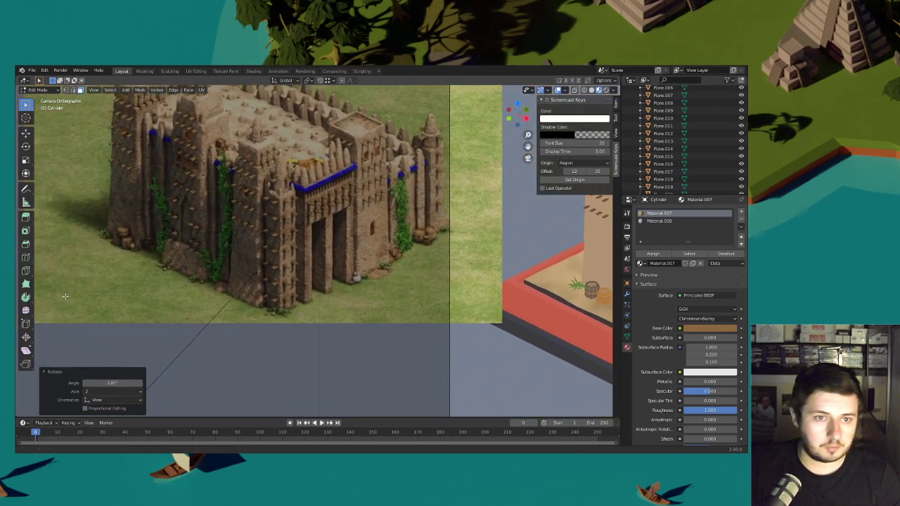
key("g")
left_click(466, 296)
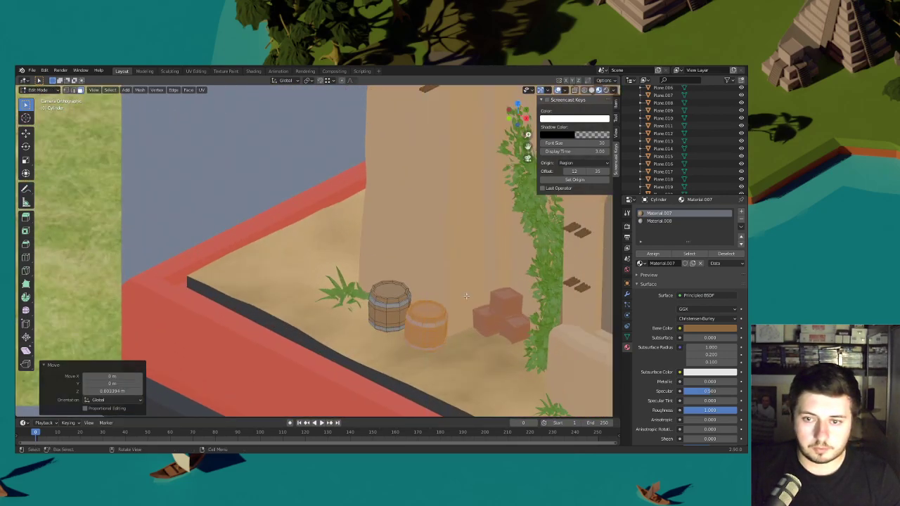
- Duplicate the barrel upward above the pair and give the copy a slight rotation
key("shift+d")
key("z")
left_click(449, 259)
key("r")
left_click(454, 256)
- Position the raised barrel horizontally between the two lower ones, then fine-tune its height and rotation to complete the pile
scroll(454, 263, "up", 2)
middle_click_drag(456, 293, 438, 272, "shift")
scroll(437, 273, "up", 3)
key("g")
key("shift+z")
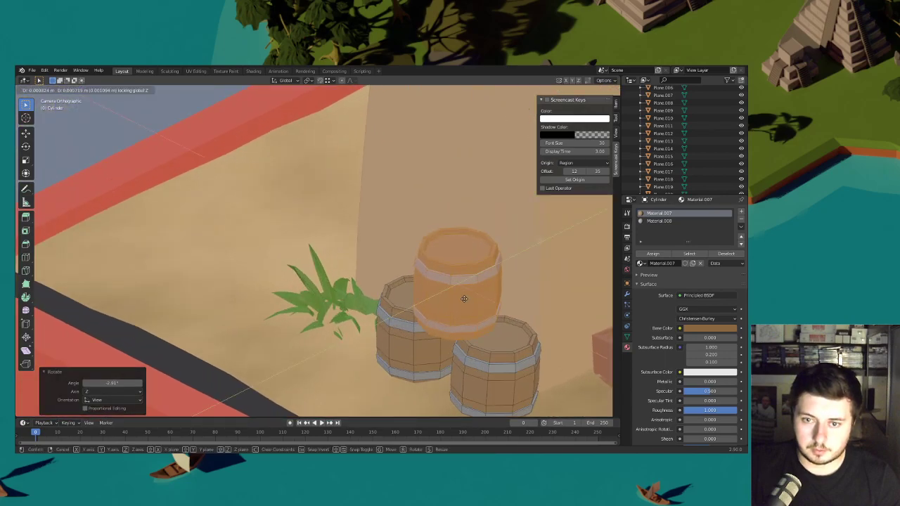
left_click(454, 284)
key("g")
key("z")
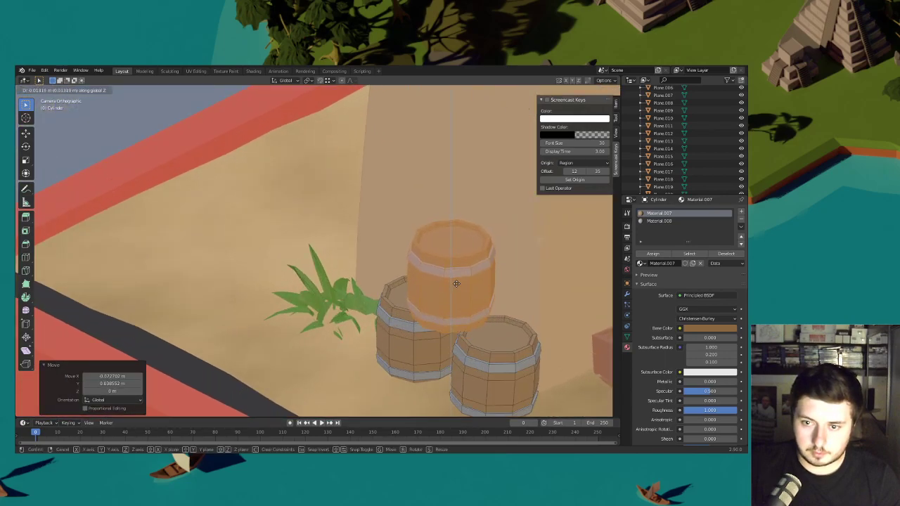
left_click(456, 282)
key("r")
left_click(506, 292)
key("g")
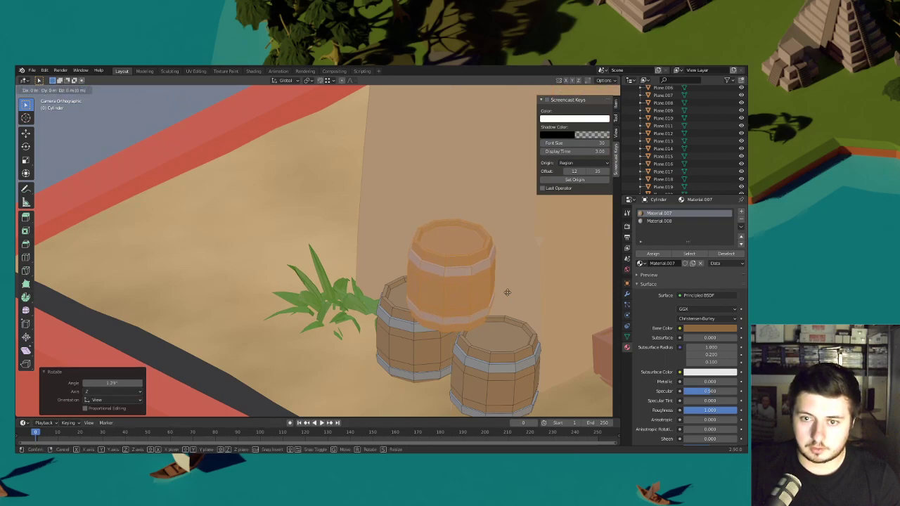
left_click(507, 290)
- Duplicate the top barrel horizontally to the other visible side of the castle, near the ivy and single crate
scroll(422, 288, "down", 10)
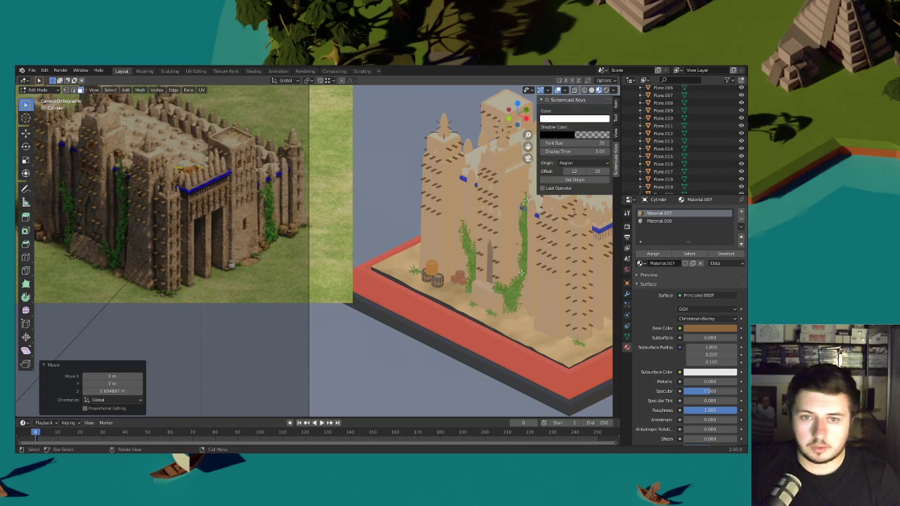
middle_click_drag(520, 272, 298, 276, "shift")
key("shift+d")
key("shift+z")
left_click(495, 291)
middle_click_drag(513, 286, 407, 295, "shift")
scroll(408, 295, "up", 4)
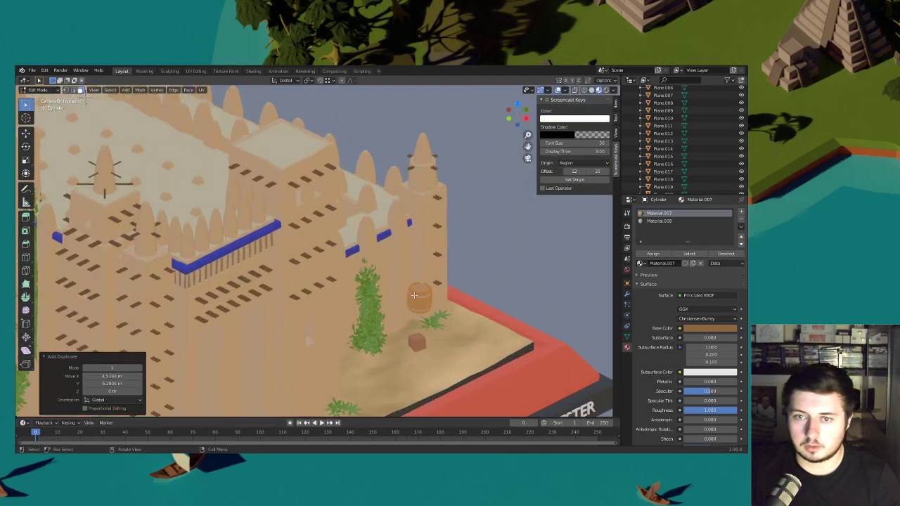
- Move the copied barrel between the ivy and the single crate and lower it along Z onto the sand
scroll(408, 295, "up", 3)
middle_click_drag(562, 336, 442, 281, "shift")
key("g")
key("shift+z")
left_click(404, 305)
key("g")
key("z")
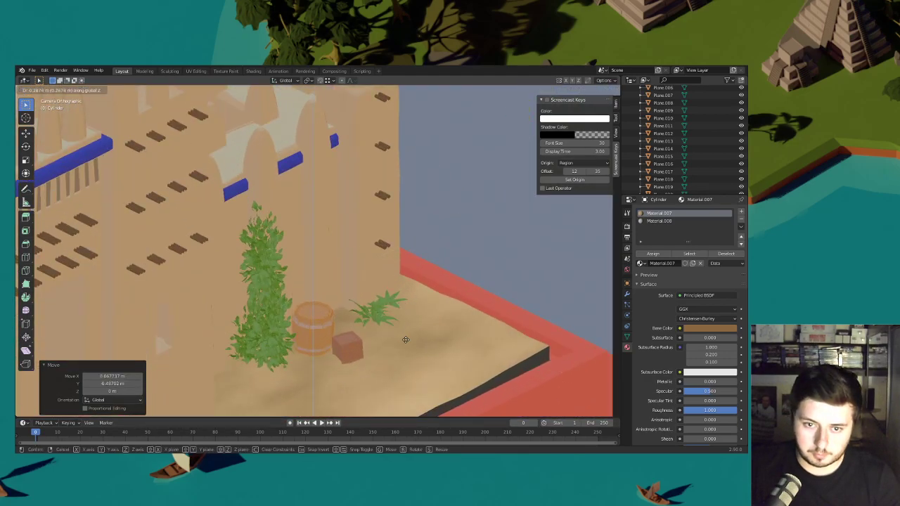
left_click(407, 339)
- Duplicate the barrel horizontally to a spot behind the crate next to the plant and rotate the copy slightly
key("shift+d")
key("shift+z")
left_click(447, 324)
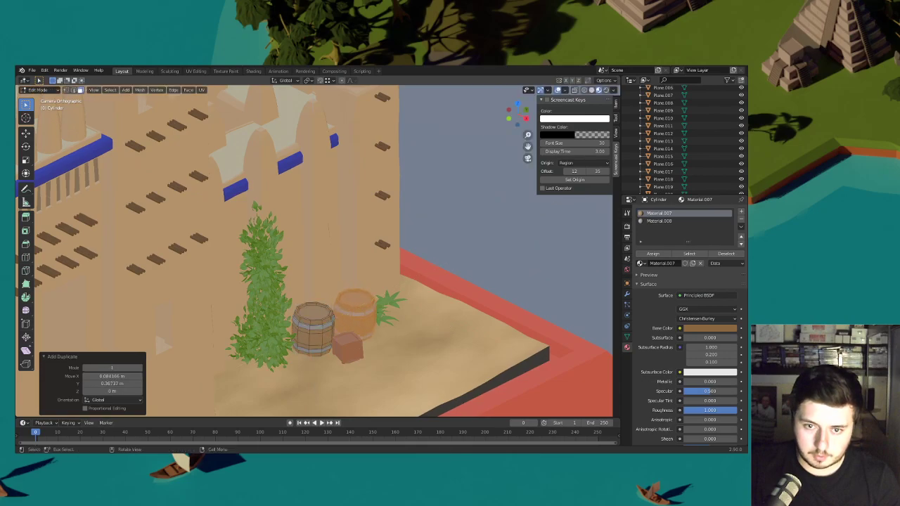
key("r")
left_click(446, 317)
- Duplicate a barrel to the wall corner on the near side of the ivy and rotate it onto its side
scroll(446, 317, "down", 6)
middle_click_drag(445, 317, 502, 307, "shift")
middle_click_drag(324, 301, 320, 274, "shift")
scroll(560, 296, "up", 4)
key("shift+d")
key("shift+z")
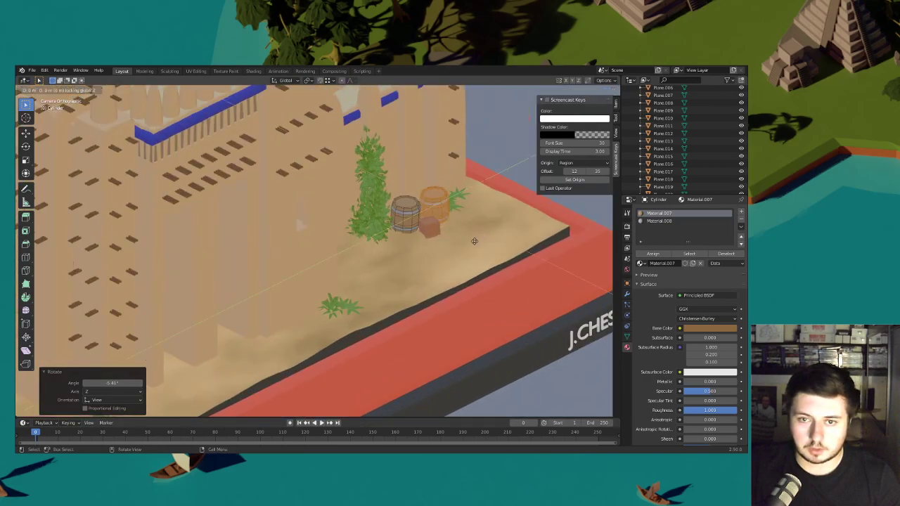
left_click(402, 290)
key("r")
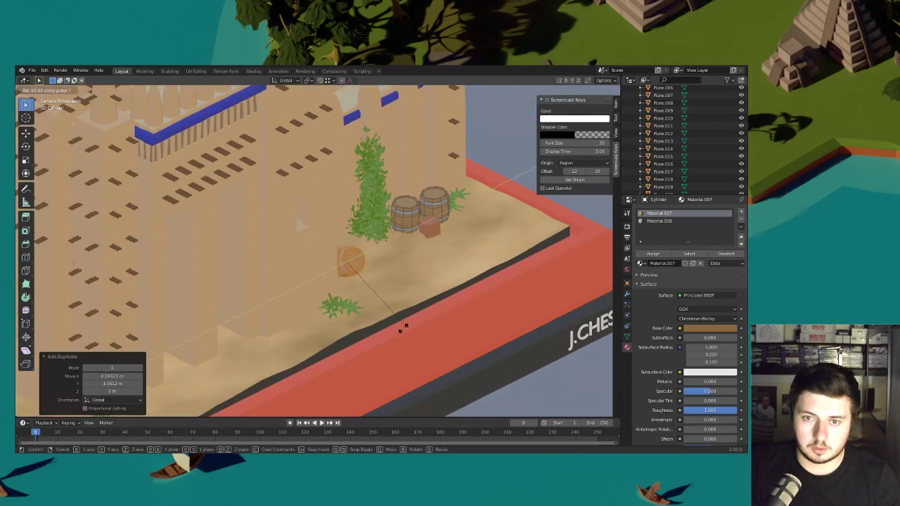
left_click(366, 343)
- Move the lying barrel against the castle wall behind the plant and lower it onto the sand
scroll(366, 343, "up", 3)
key("g")
key("shift+z")
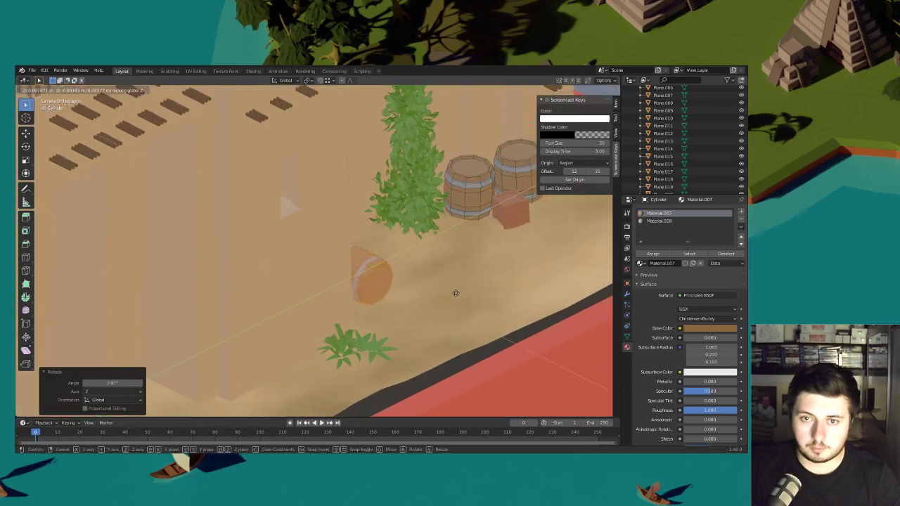
left_click(446, 300)
key("g")
key("z")
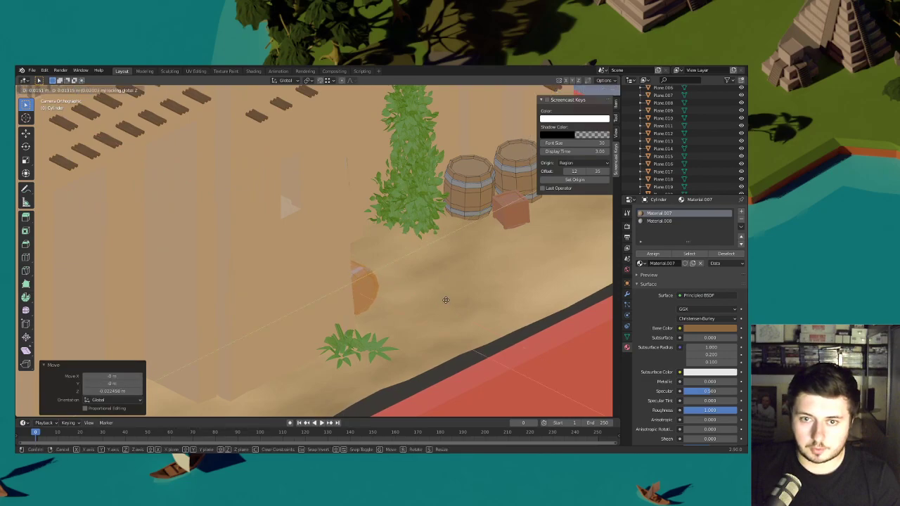
left_click(447, 286)
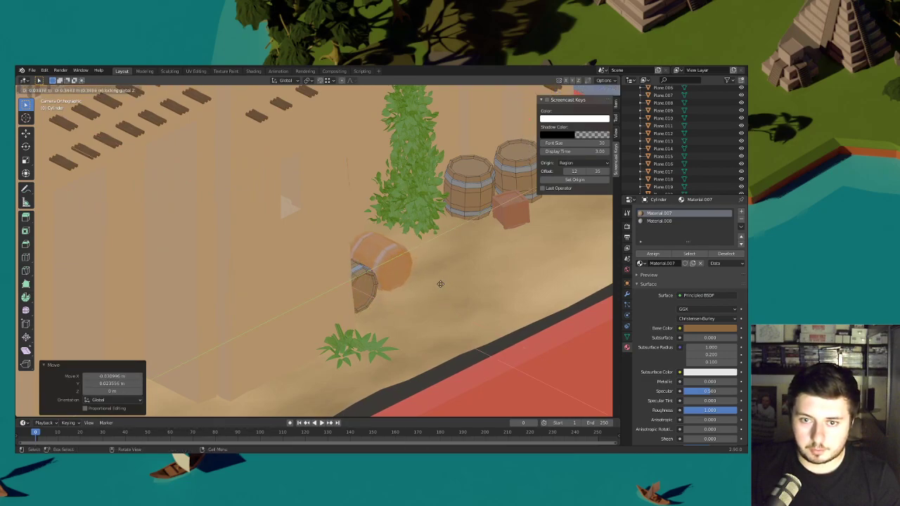
- Duplicate the lying barrel once beside it and once on top, forming a stack of three by the wall
key("shift+d")
key("z")
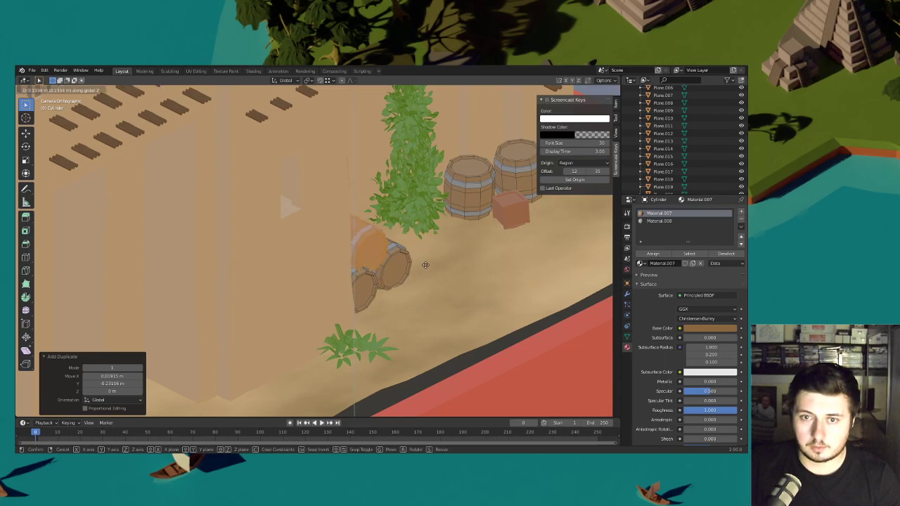
left_click(426, 265)
key("g")
left_click(428, 258)
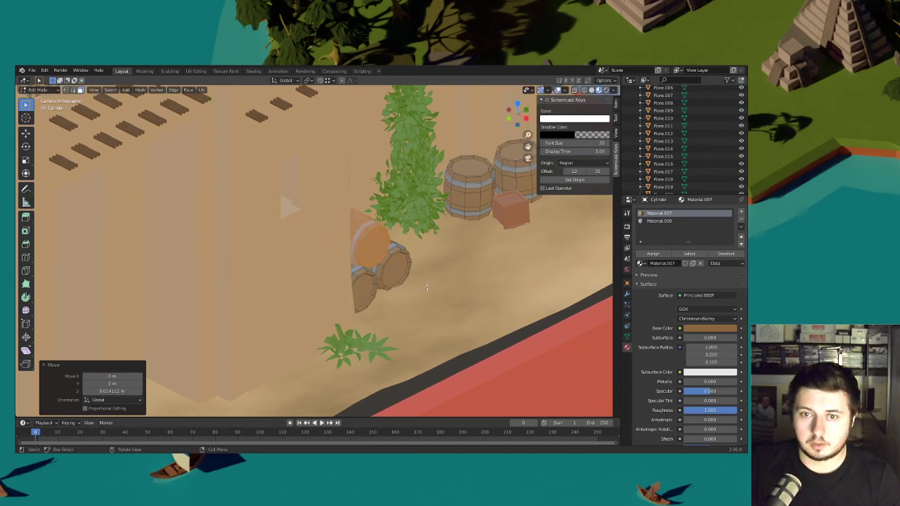
- Return to Object Mode, deselect the barrels and bring the whole castle into view next to the reference image
key("Tab")
left_click(37, 90)
left_click(39, 100)
scroll(461, 279, "down", 12)
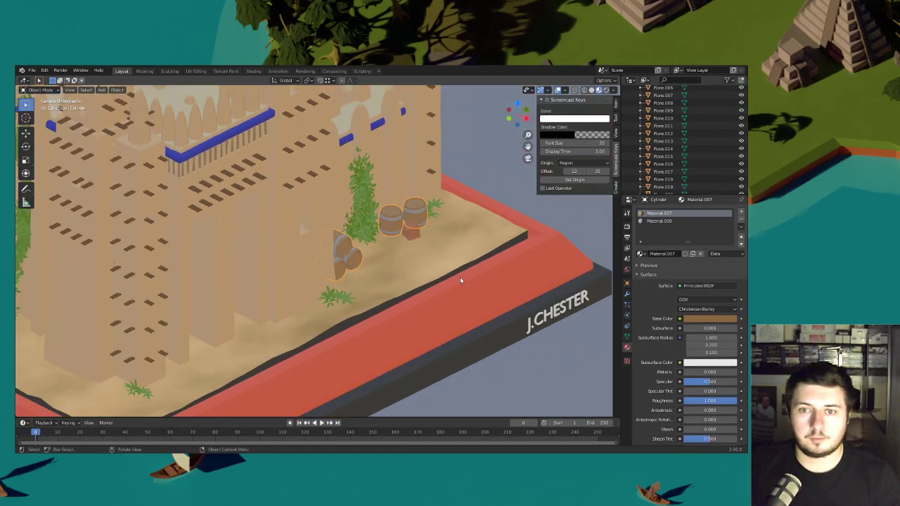
left_click(456, 302)
middle_click_drag(307, 267, 412, 289, "shift")
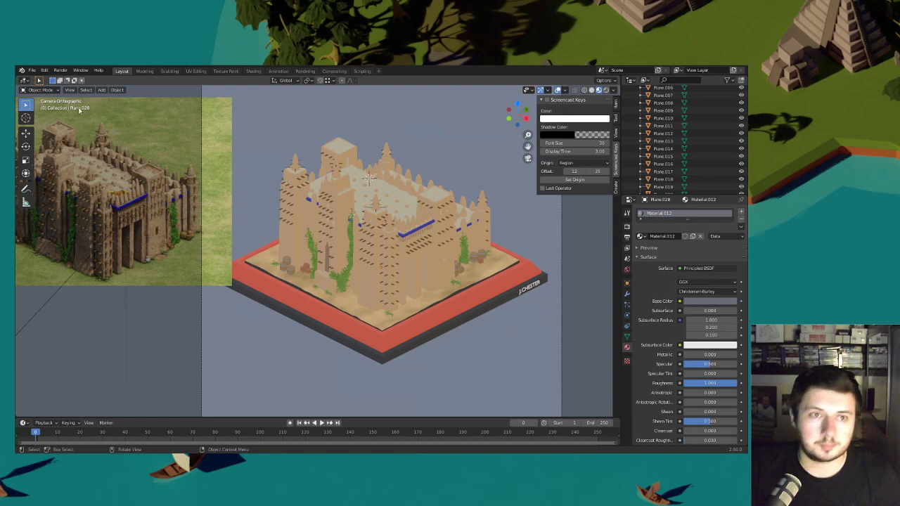
- Save the project file and select the barrel object
left_click(32, 70)
left_click(57, 120)
left_click(292, 272)
left_click(38, 90)
left_click(39, 107)
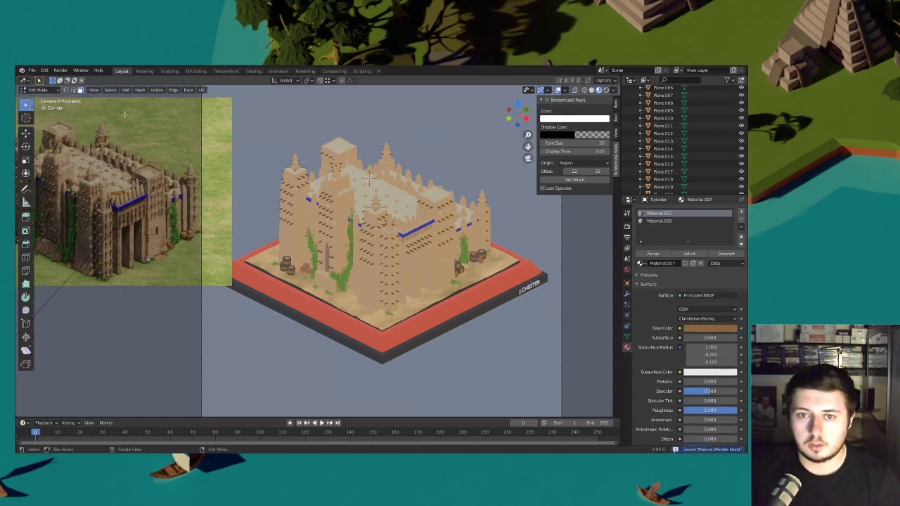
left_click(42, 90)
left_click(39, 98)
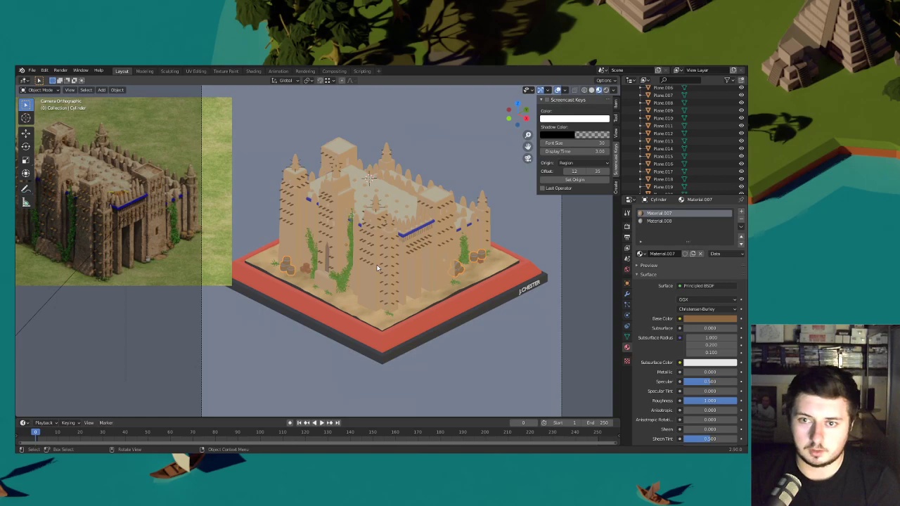
- Enter Edit Mode on the barrel object and select the three lying barrels by the wall in wireframe display
left_click(44, 91)
left_click(41, 107)
middle_click_drag(448, 269, 330, 252, "shift")
middle_click_drag(379, 281, 331, 251)
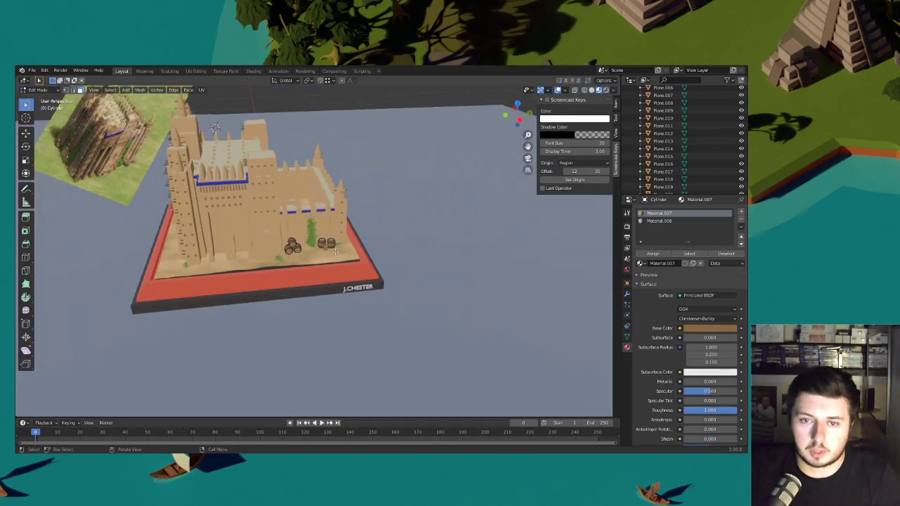
scroll(330, 252, "up", 3)
left_click(584, 90)
left_click_drag(307, 270, 263, 224)
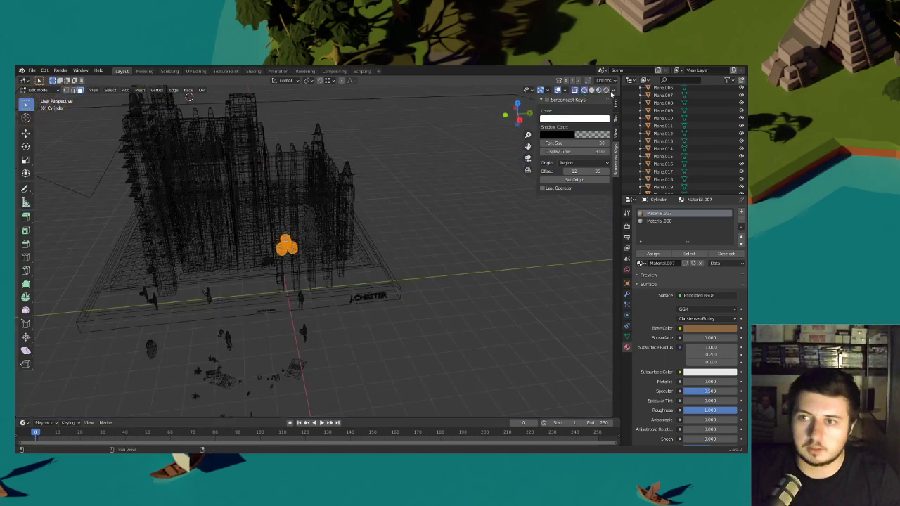
- Switch to solid shading, scale the three lying barrels down and move them closer to the wall
left_click(591, 90)
scroll(486, 233, "up", 5)
key("s")
left_click(442, 235)
middle_click_drag(442, 235, 427, 222)
key("s")
left_click(439, 215)
key("g")
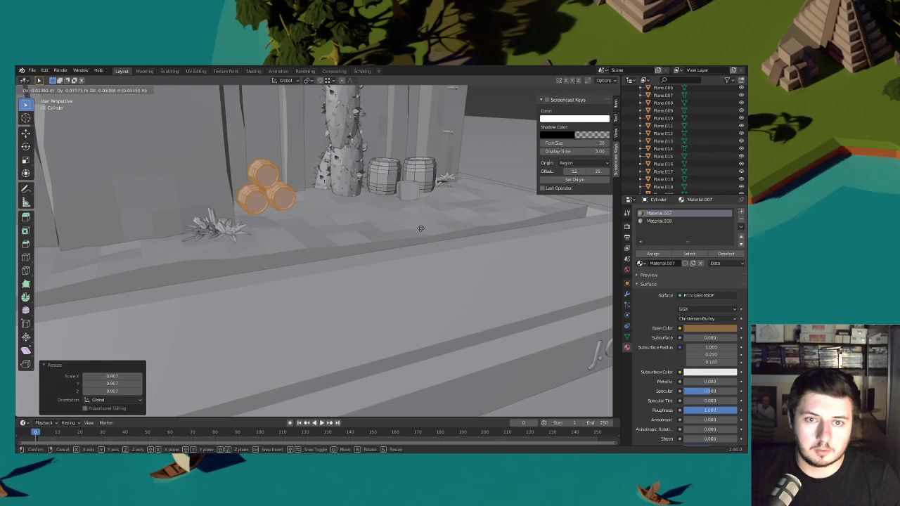
left_click(425, 234)
- In the camera view, shift the lying barrel stack horizontally at the wall corner and shrink it a little more
key("KP_0")
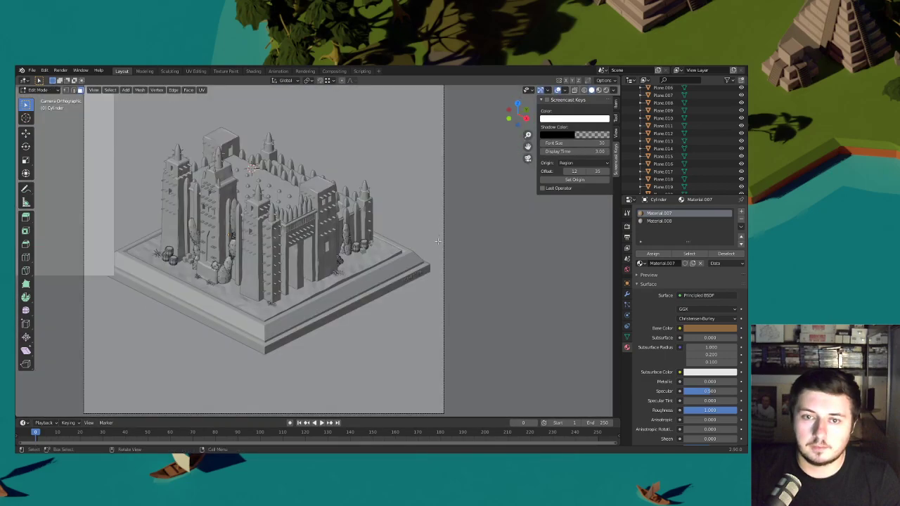
scroll(392, 243, "up", 4)
scroll(392, 243, "up", 3)
key("g")
key("y")
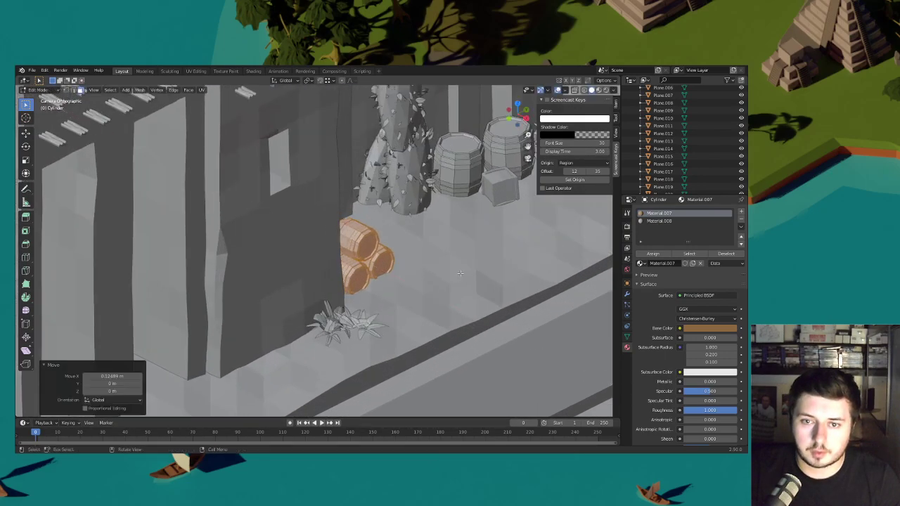
left_click(459, 267)
key("s")
left_click(447, 265)
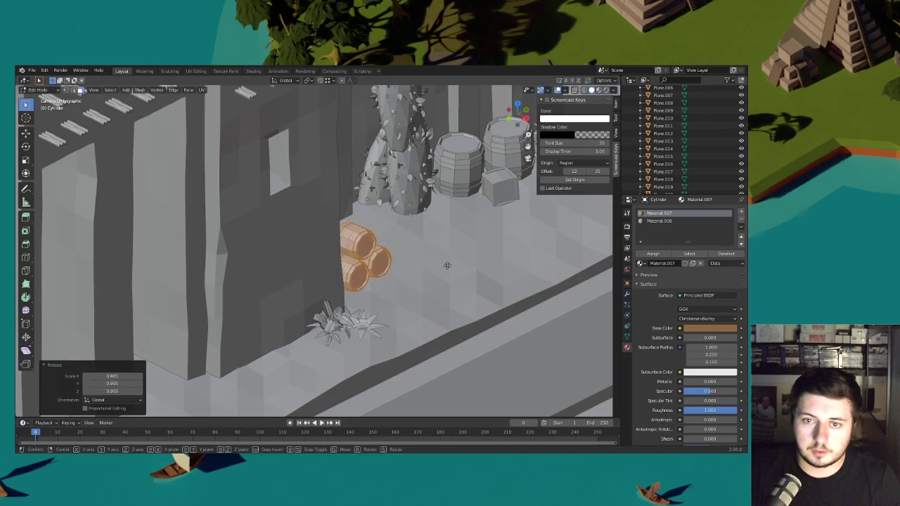
- Fine-tune the lying barrel stack's height and position so it rests on the sand against the wall
key("g")
key("z")
left_click(446, 269)
key("g")
left_click(447, 269)
key("g")
key("z")
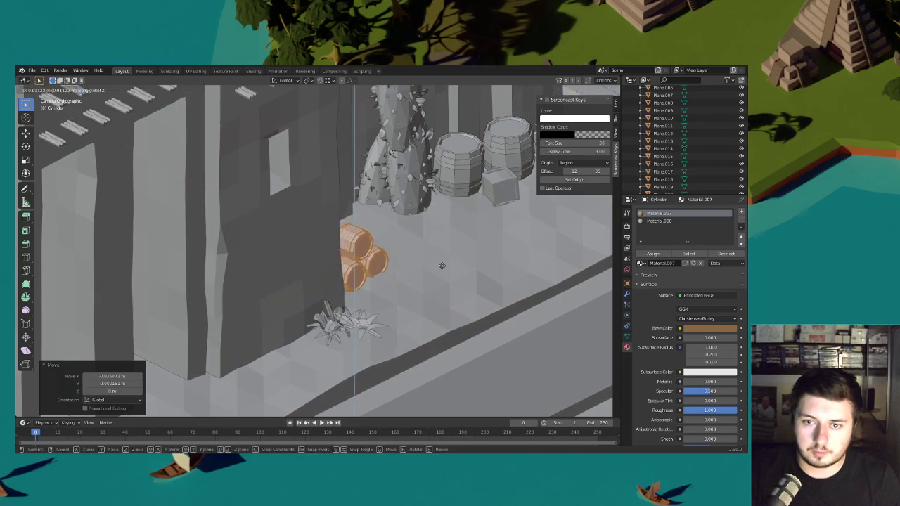
left_click(442, 264)
- Select the two upright barrels beside the ivy and single crate, scale them to 0.7 and lower them onto the sand
middle_click_drag(461, 240, 390, 272, "shift")
left_click(398, 212)
key("l")
key("l")
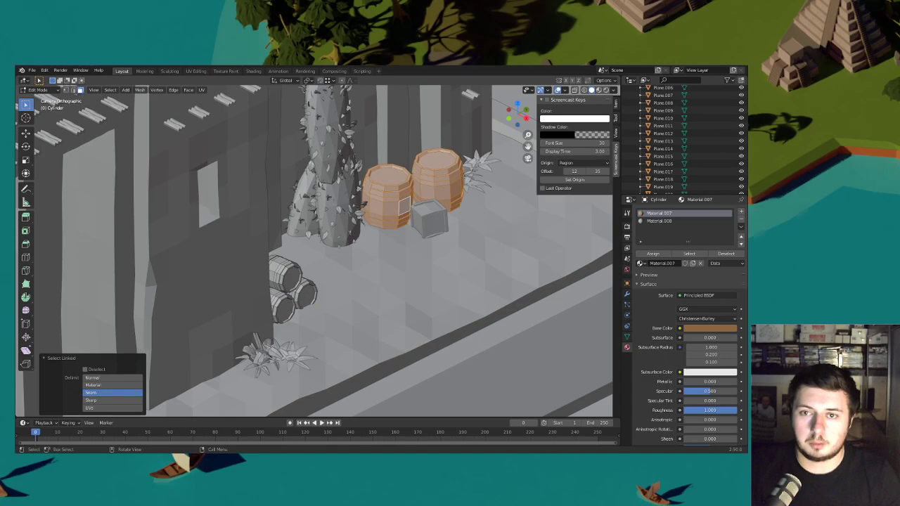
key("s")
left_click(490, 218)
key("g")
key("z")
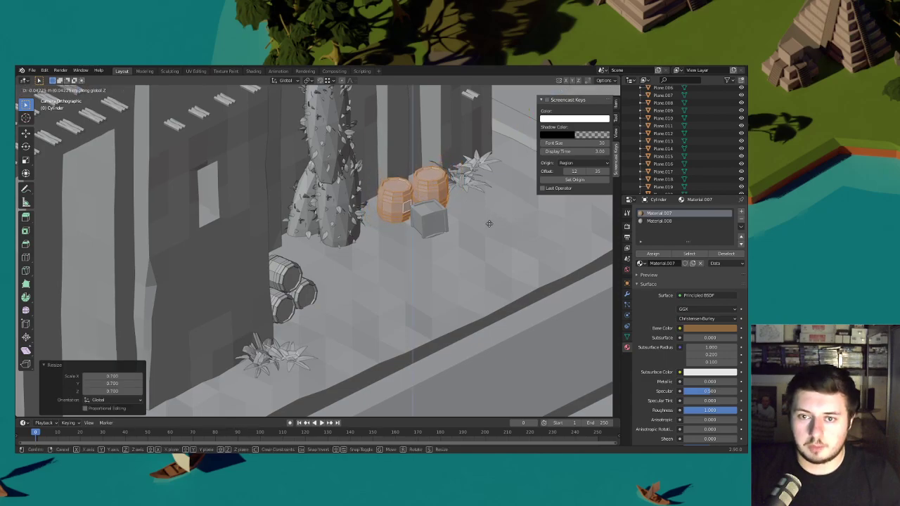
left_click(490, 226)
- Select the three piled upright barrels at the outer tower, scale them to about 0.762 and lower them onto the sand
scroll(304, 268, "down", 6)
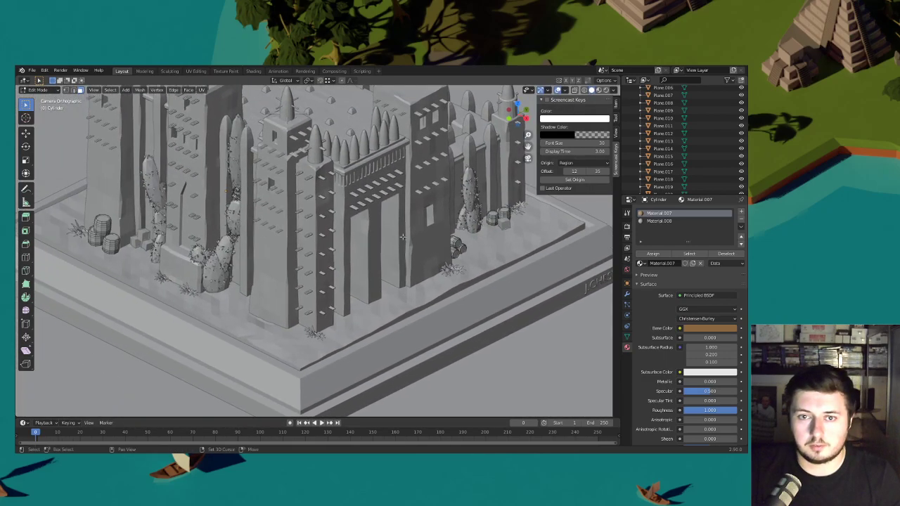
scroll(304, 268, "up", 2)
scroll(304, 269, "up", 5)
key("l")
key("l")
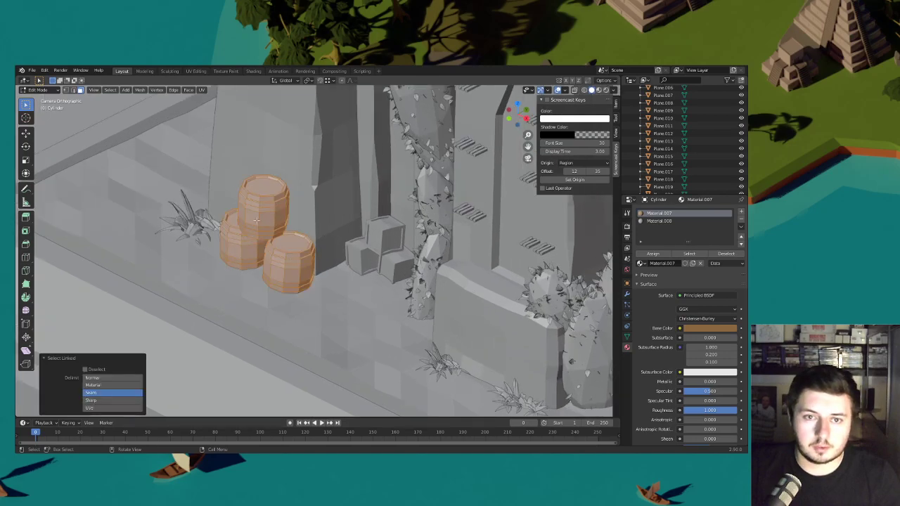
key("s")
left_click(366, 254)
key("g")
key("z")
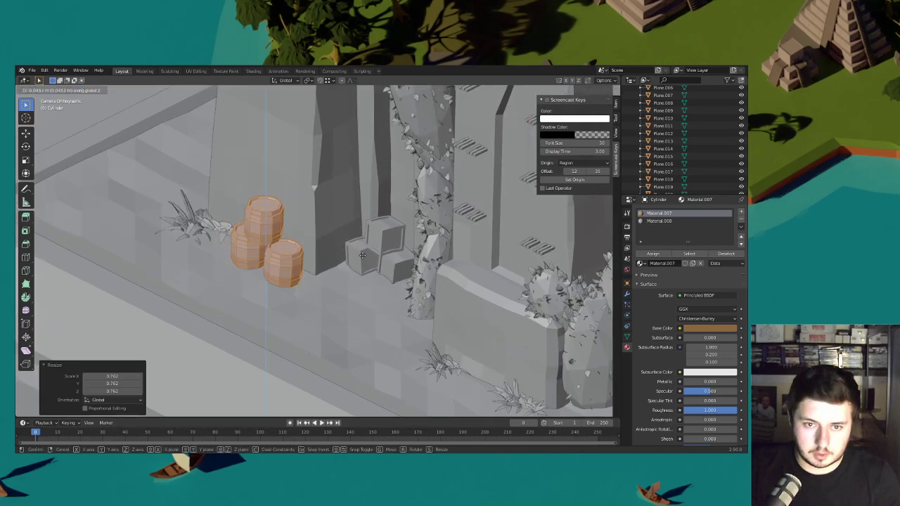
left_click(363, 255)
key("Tab")
scroll(340, 231, "down", 3)
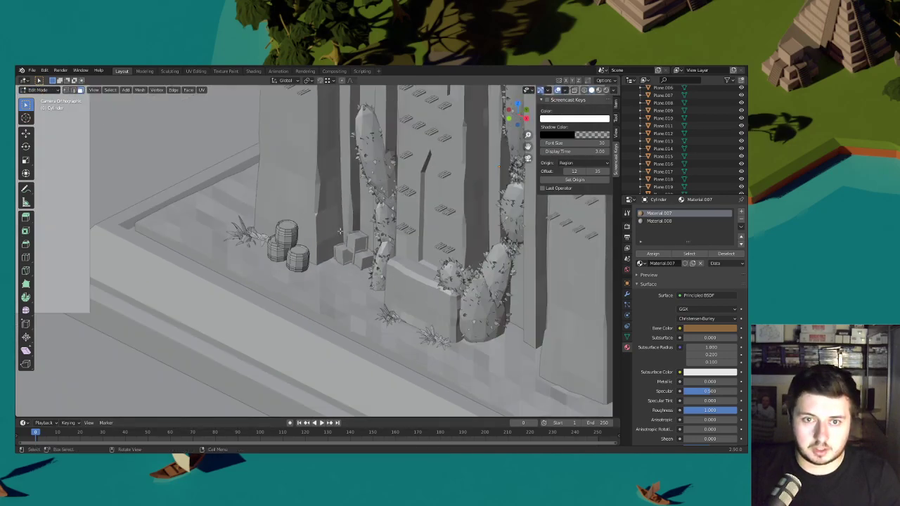
- Return to Object Mode and display the castle scene in Material Preview shading
left_click(34, 90)
left_click(37, 99)
scroll(314, 251, "down", 5)
middle_click_drag(540, 309, 484, 317, "shift")
left_click(485, 317)
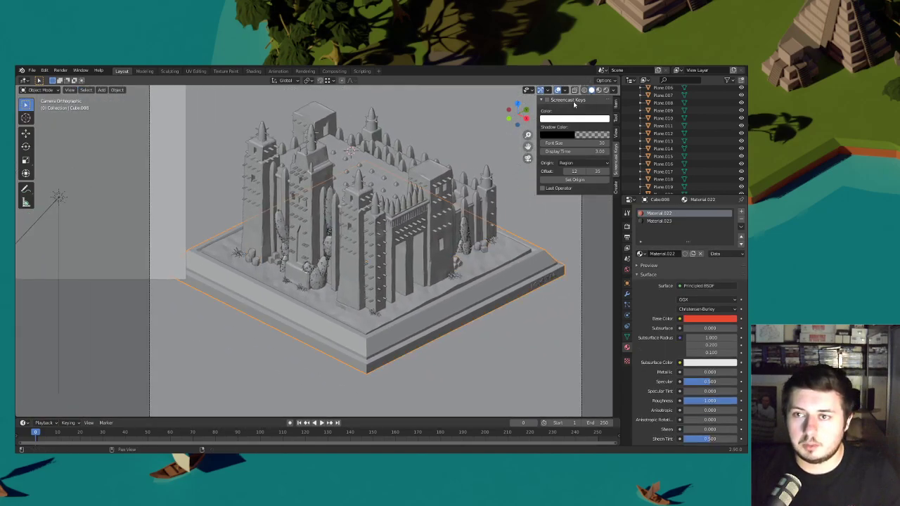
left_click(598, 90)
scroll(479, 243, "down", 2)
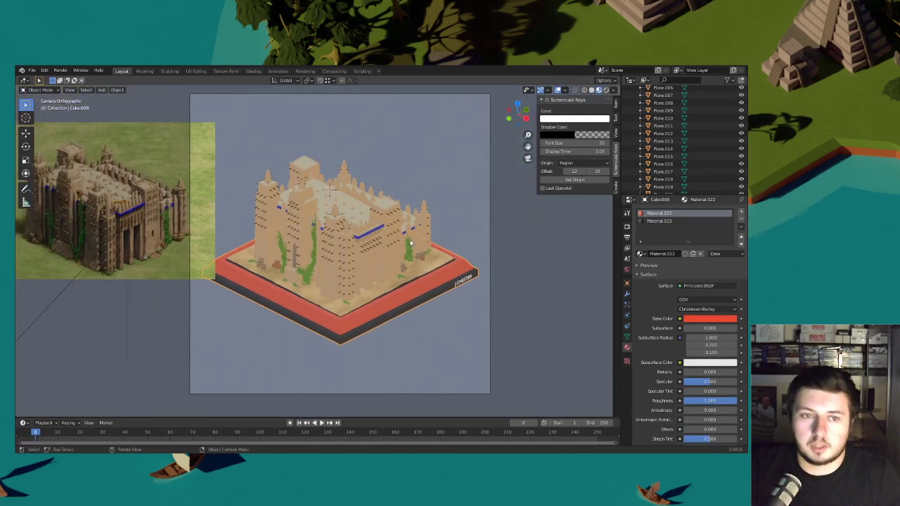
- Select the sandy ground and, in Edit Mode, raise the faces beside the front tower and ivy about 0.045 m along Z
middle_click_drag(410, 242, 426, 240, "shift")
middle_click_drag(365, 261, 348, 241, "shift")
scroll(366, 213, "up", 4)
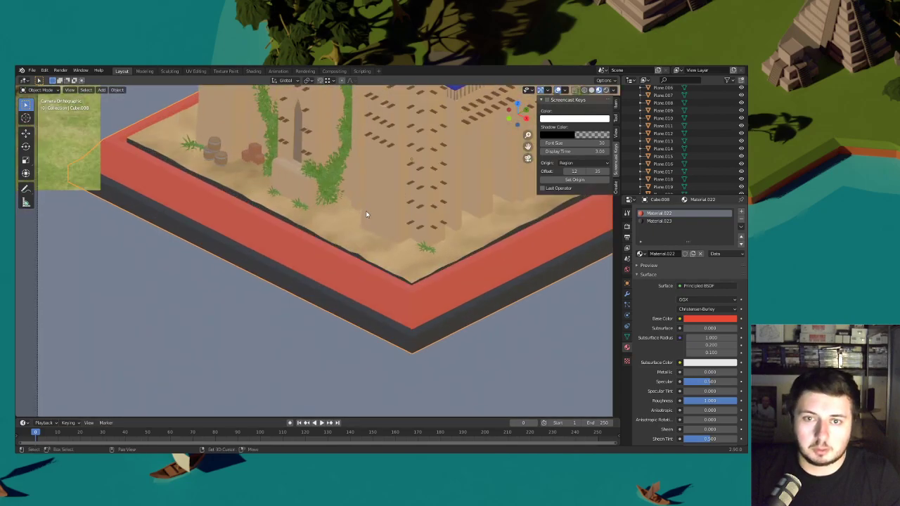
scroll(365, 214, "up", 1)
left_click(332, 255)
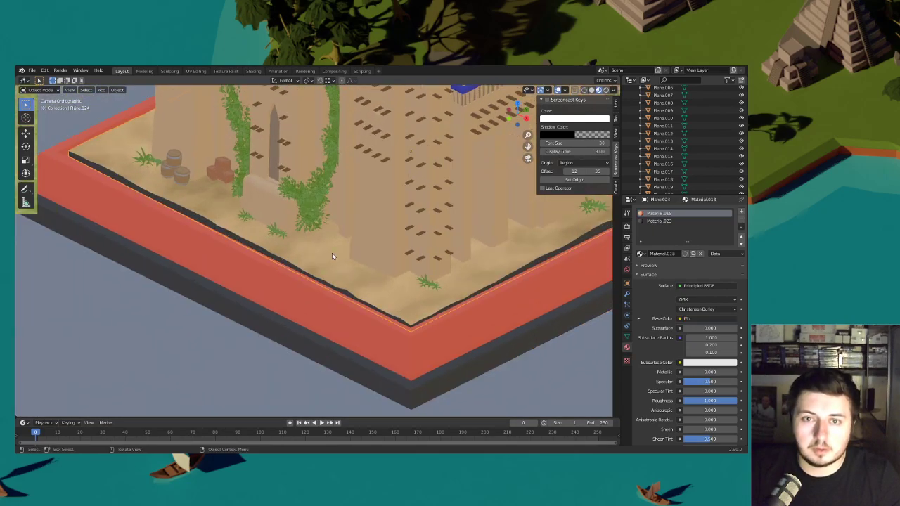
scroll(301, 211, "down", 4)
middle_click_drag(268, 237, 274, 265, "shift")
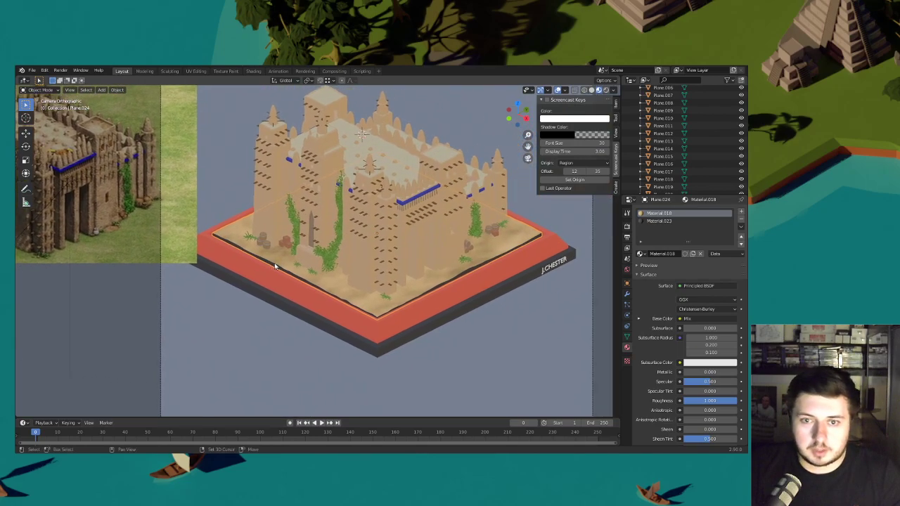
scroll(345, 291, "up", 3)
middle_click_drag(355, 300, 322, 277, "shift")
left_click(322, 275)
left_click(300, 290)
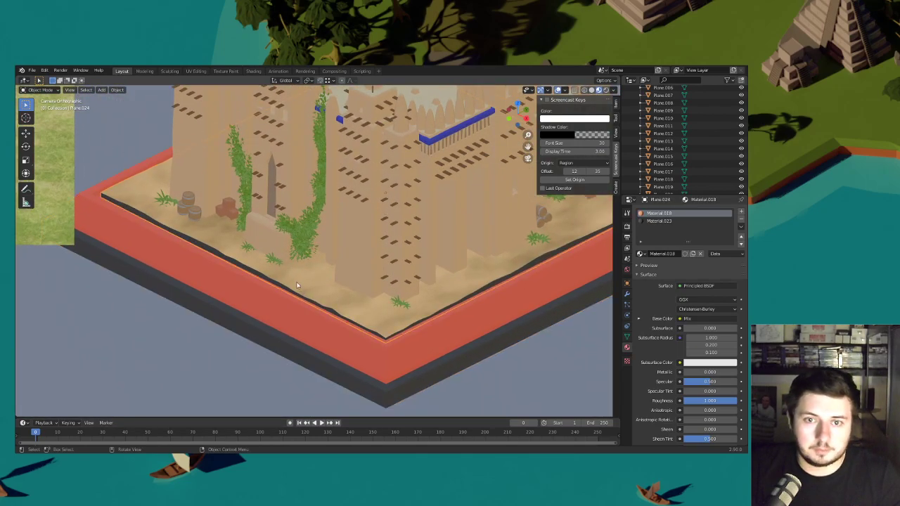
left_click(42, 90)
left_click(39, 101)
scroll(319, 266, "up", 3)
key("g")
key("z")
left_click(319, 262)
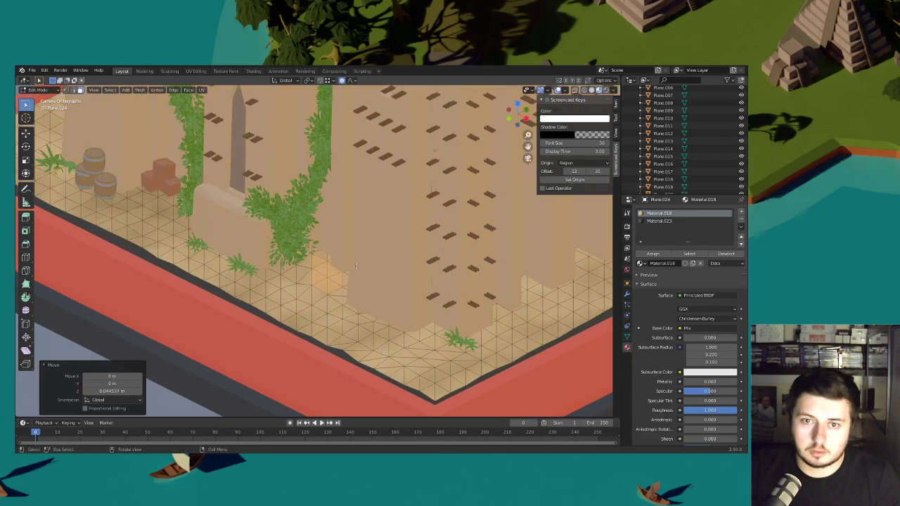
- With smooth proportional editing at size 0.371, raise neighbouring sand faces against the front tower, the last by about 0.085 m
left_click(331, 265)
key("g")
key("z")
left_click(330, 269)
left_click(330, 269)
key("g")
key("z")
left_click(359, 300)
left_click(337, 295)
key("g")
key("z")
left_click(330, 283)
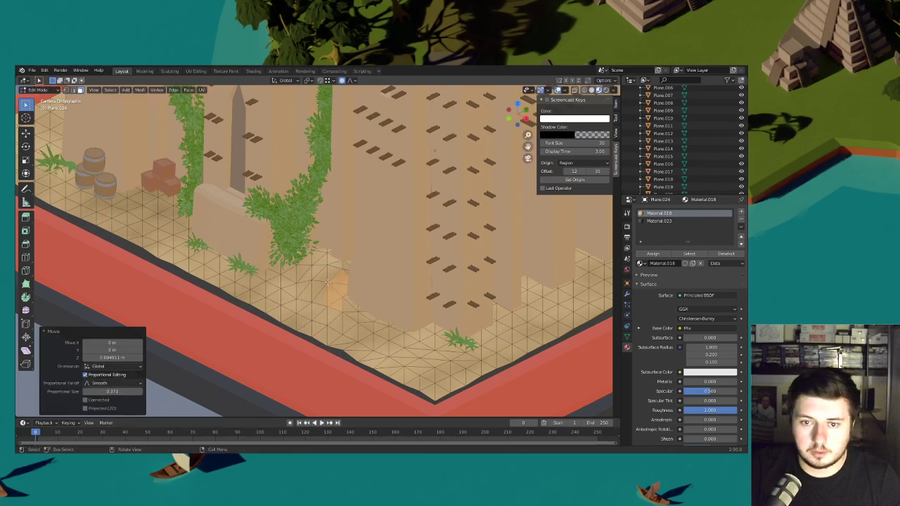
- Raise the sand near the entrance side about 0.021 m along Z with proportional editing and return to Object Mode
scroll(304, 278, "down", 4)
middle_click_drag(285, 273, 226, 289, "shift")
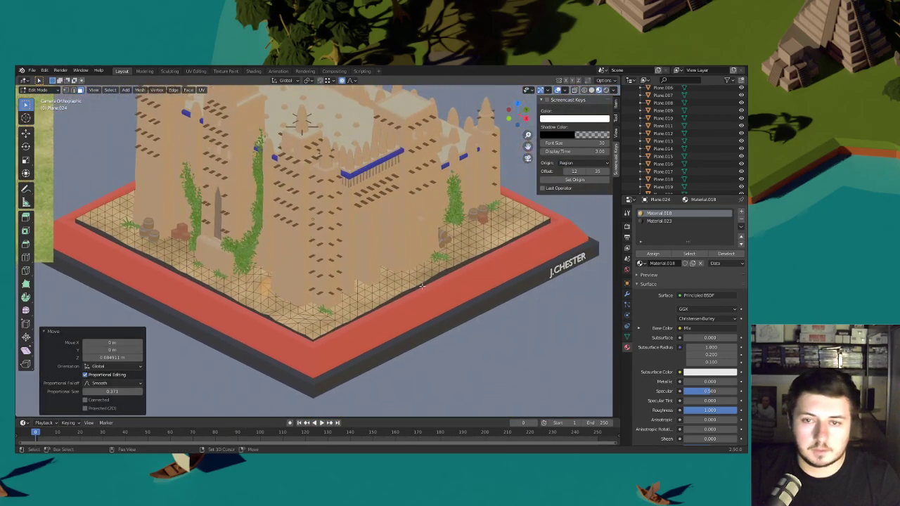
left_click_drag(393, 273, 398, 277)
key("g")
key("z")
left_click(396, 271)
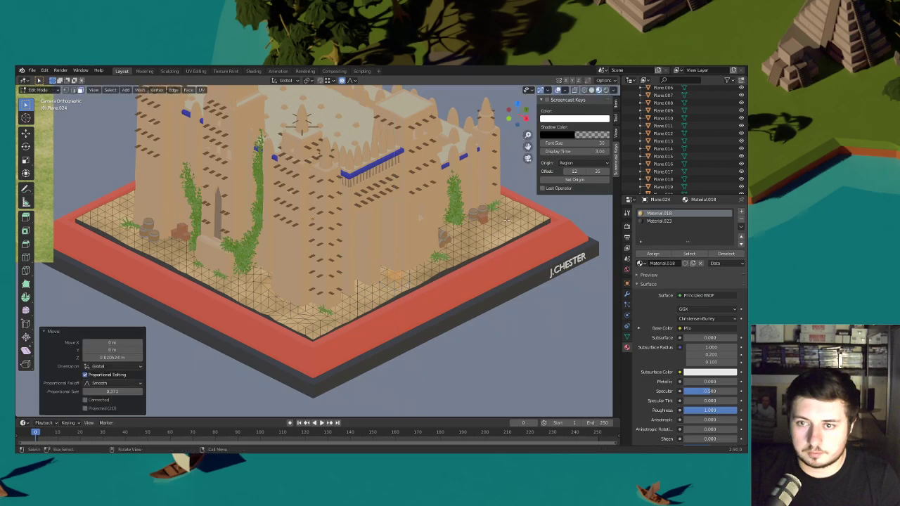
scroll(295, 224, "down", 2)
left_click(38, 90)
left_click(42, 99)
middle_click_drag(411, 292, 464, 316, "shift")
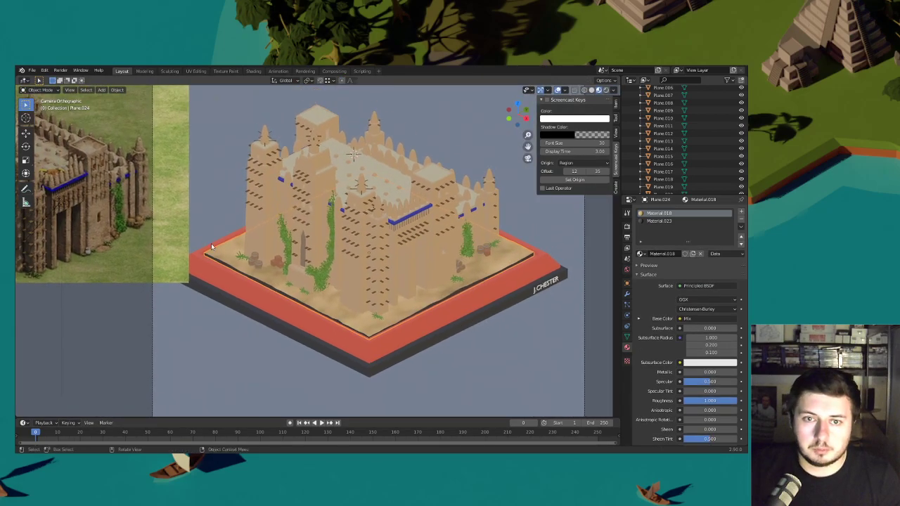
- Save the castle file
left_click(32, 70)
left_click(42, 130)
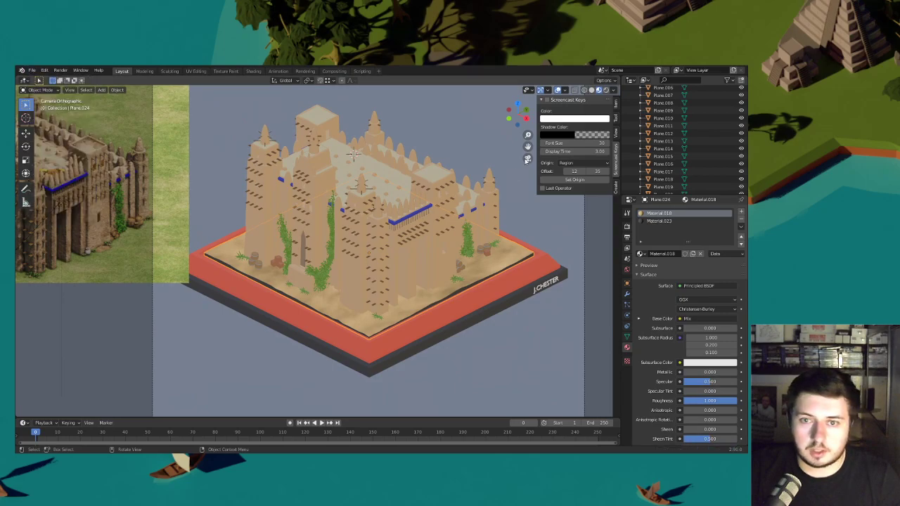
left_click(32, 70)
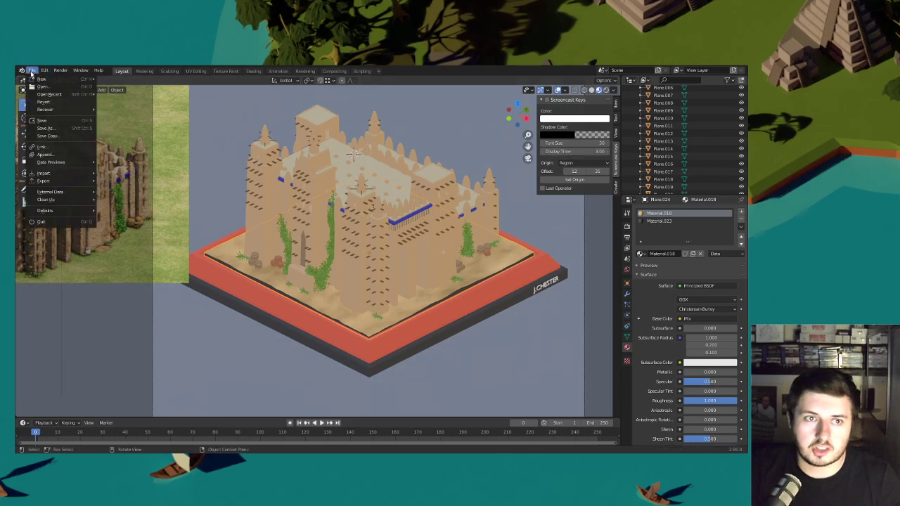
left_click(54, 123)
middle_click_drag(256, 194, 348, 216, "shift")
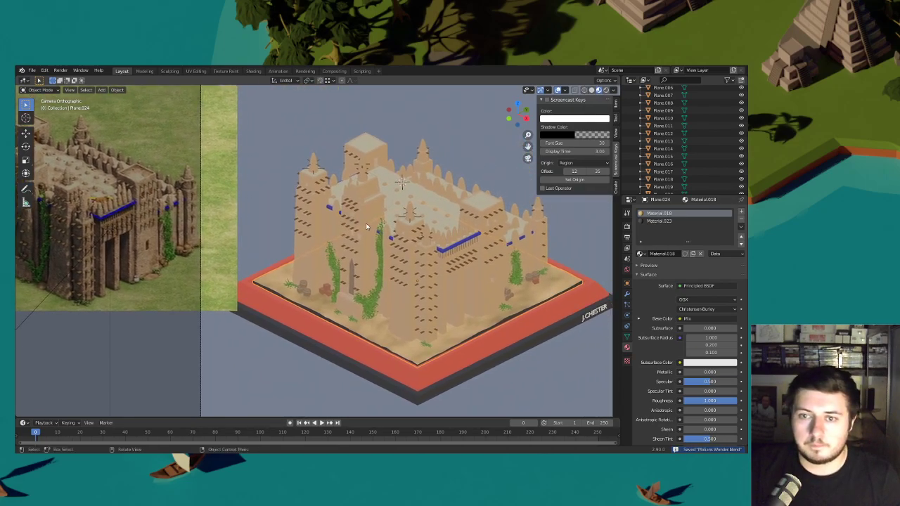
- Select the castle towers and lighten the brown base colour of their second material
left_click(403, 263)
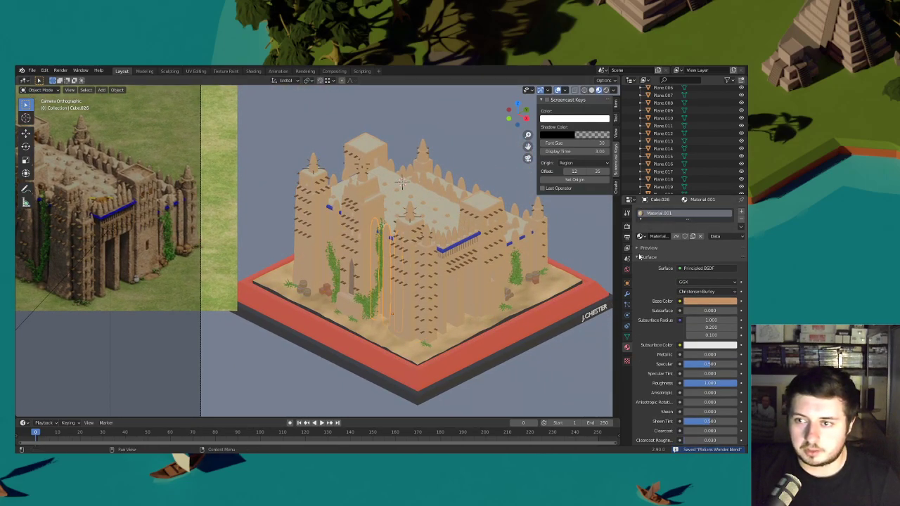
left_click(492, 237)
left_click(671, 222)
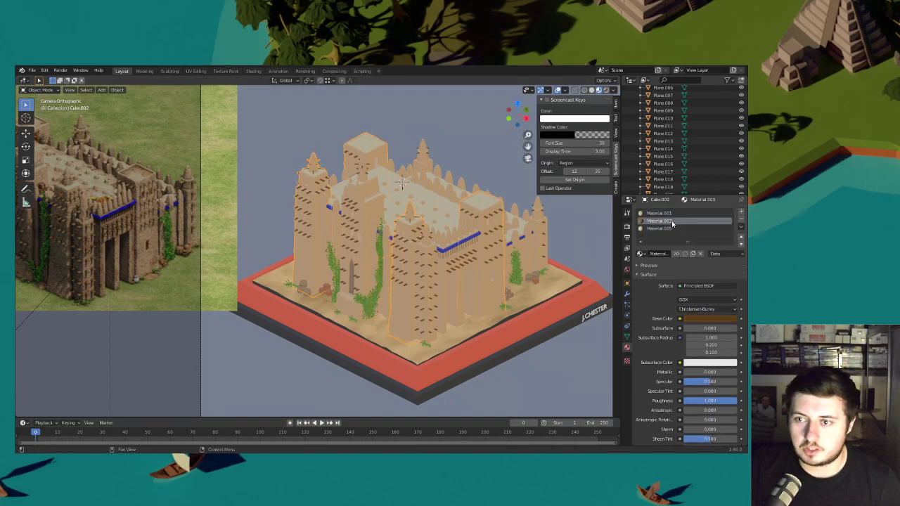
left_click(702, 319)
left_click_drag(731, 242, 731, 237)
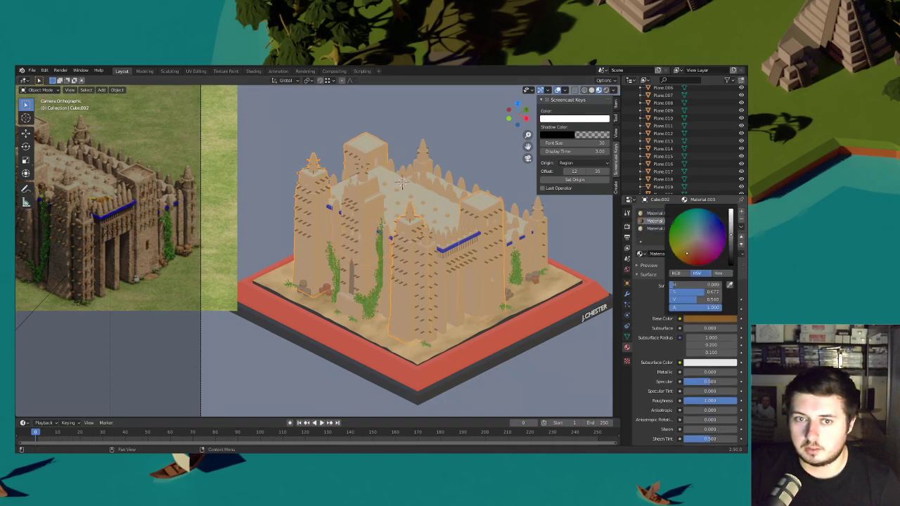
left_click(596, 346)
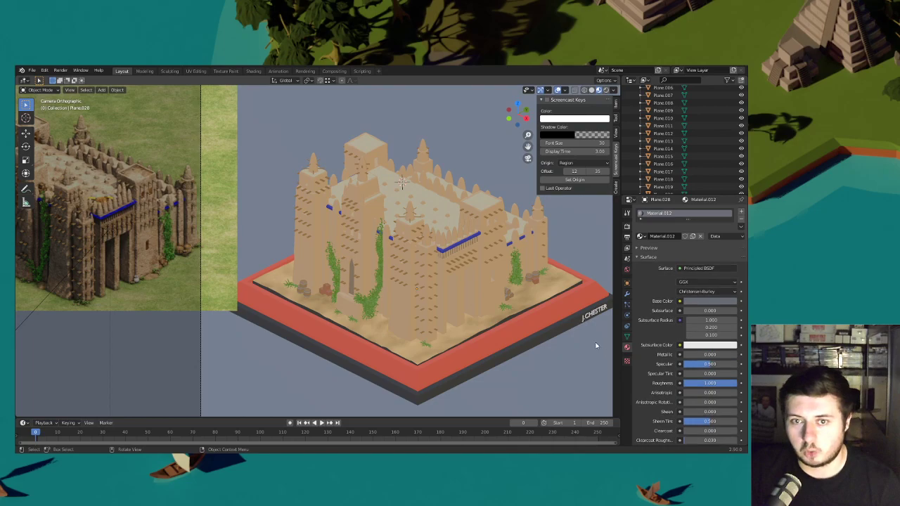
- Select the castle's main body and lighten the brown base colour of Material.002
scroll(463, 286, "down", 1)
middle_click_drag(389, 281, 414, 279, "shift")
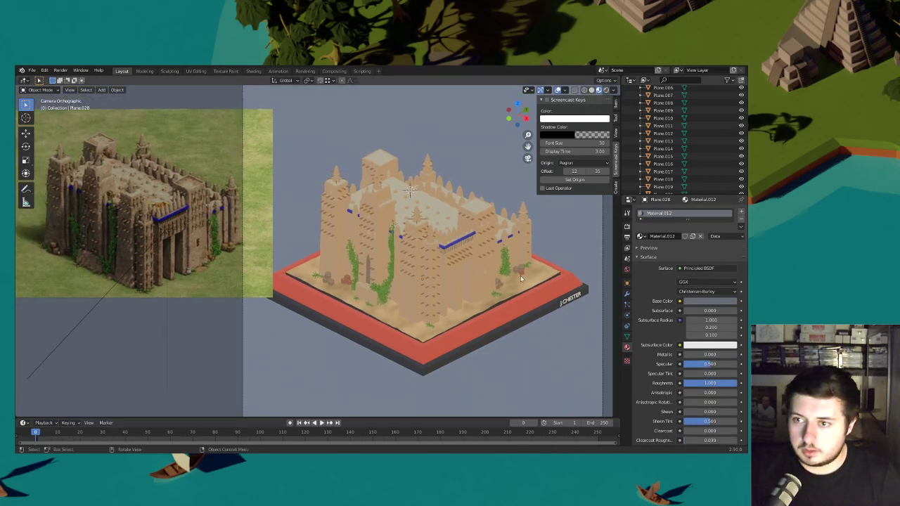
left_click(454, 279)
left_click(671, 229)
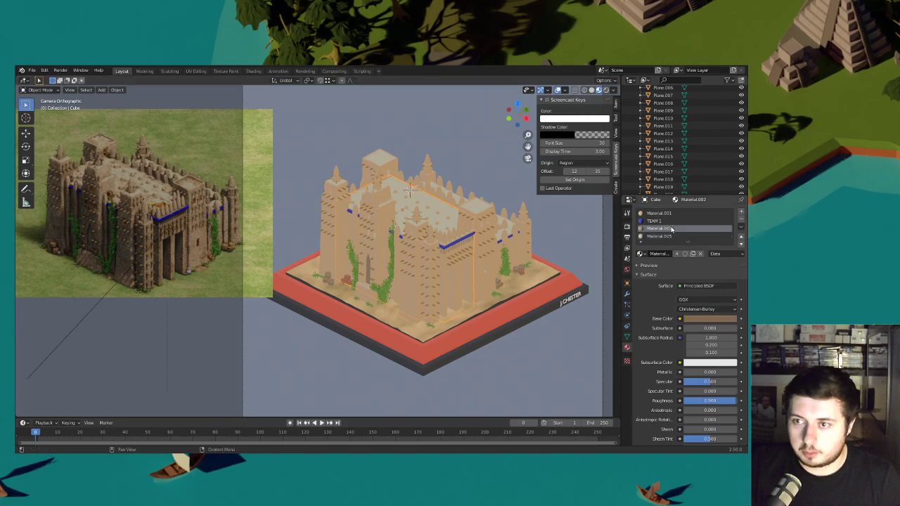
left_click(708, 319)
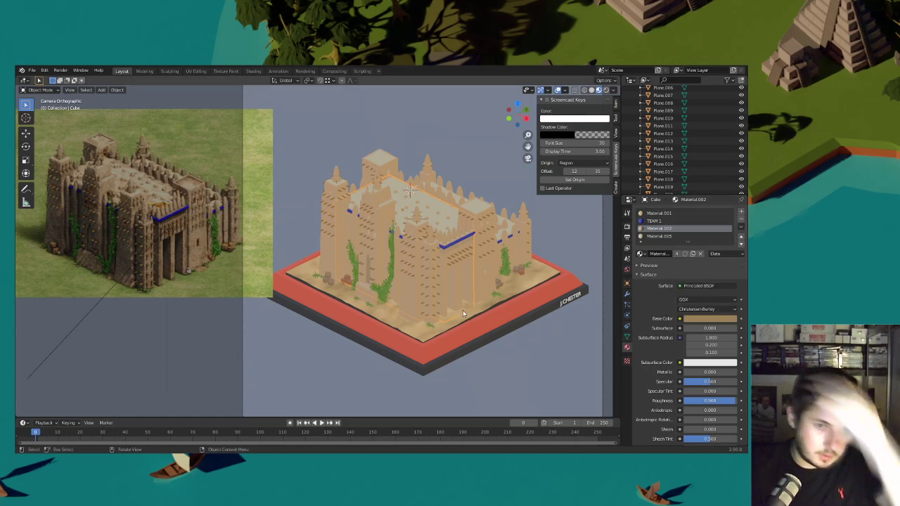
middle_click_drag(487, 319, 477, 314, "shift")
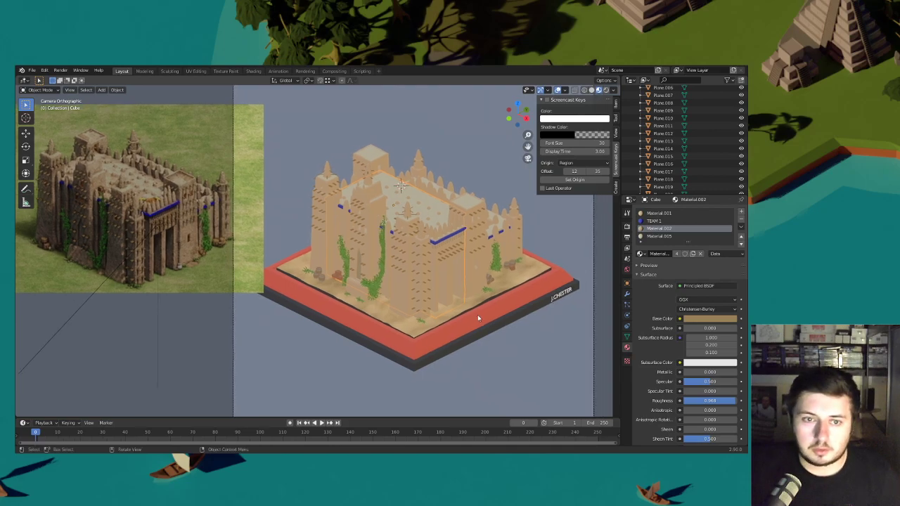
- Check the reference image's props, leave the camera view and move the spare cloth and pottery props below the scene up along Z
left_click(423, 304)
key("Home")
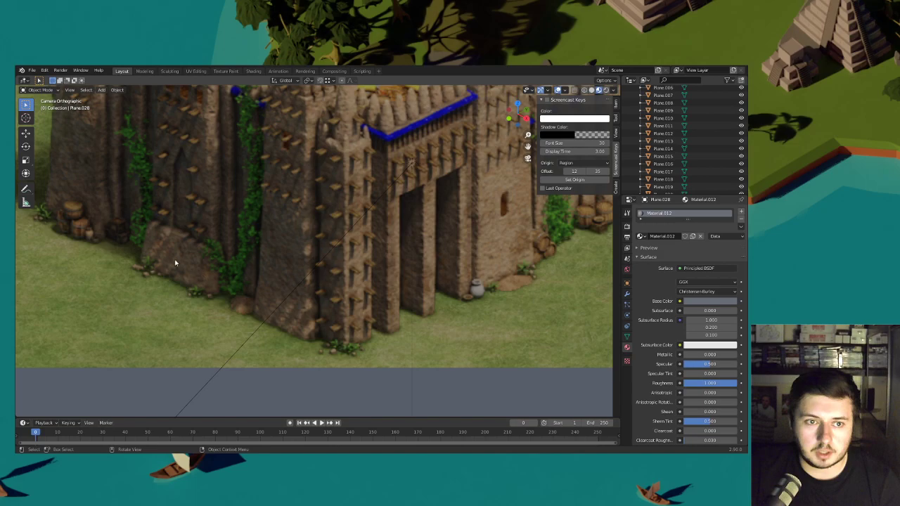
middle_click_drag(361, 263, 324, 306, "shift")
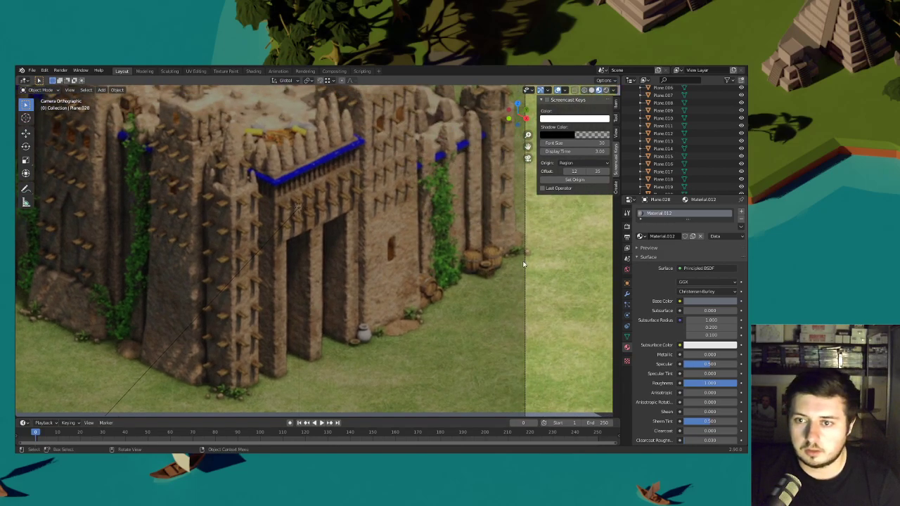
key("KP_0")
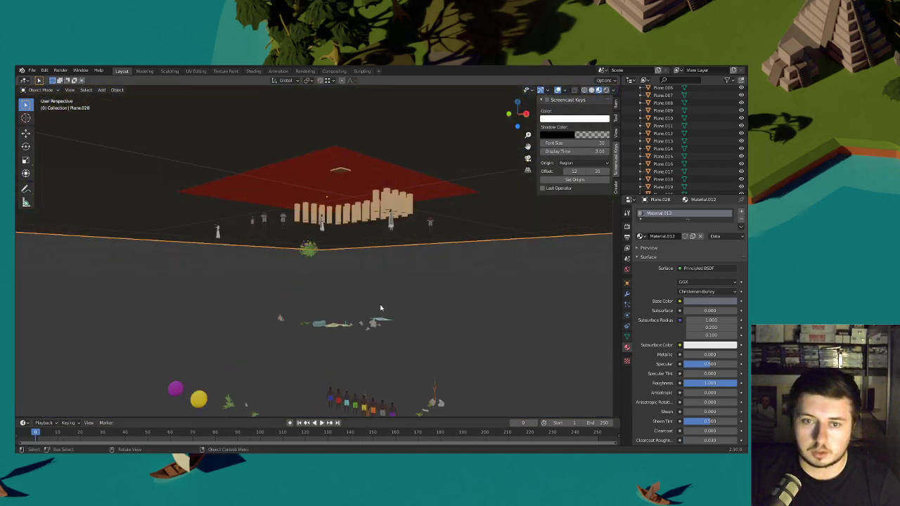
scroll(381, 307, "up", 10)
scroll(524, 343, "down", 5)
left_click(306, 304)
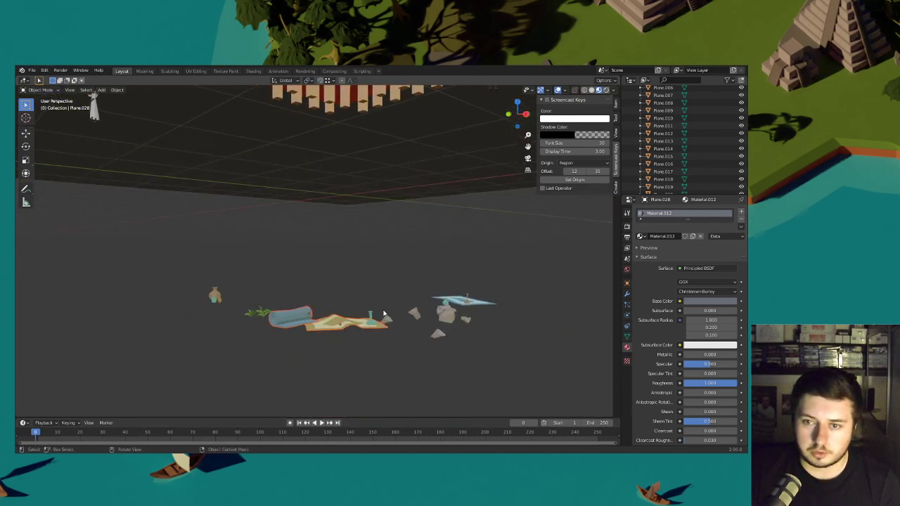
left_click(449, 301, "shift")
scroll(449, 300, "down", 6)
key("g")
key("z")
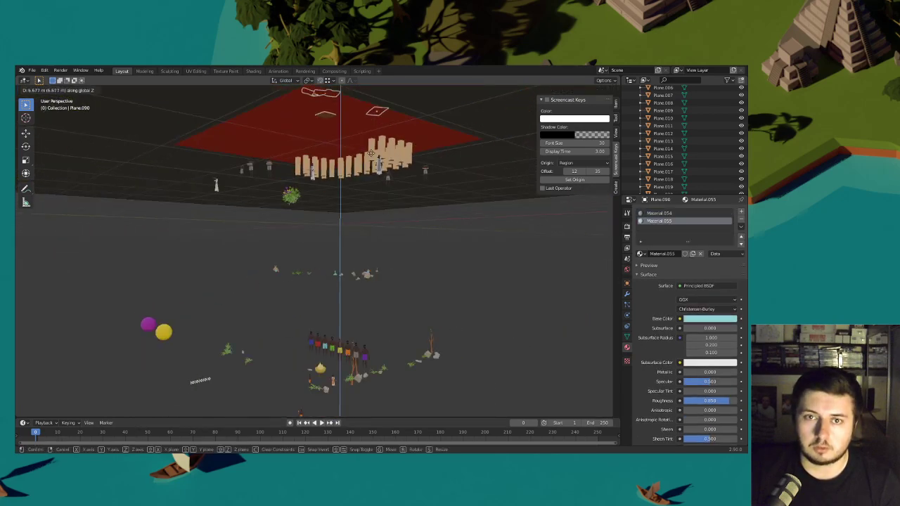
left_click(350, 199)
- Separate the linked vase and small bottle from the pottery object into their own object and return to Object Mode
scroll(350, 199, "down", 5)
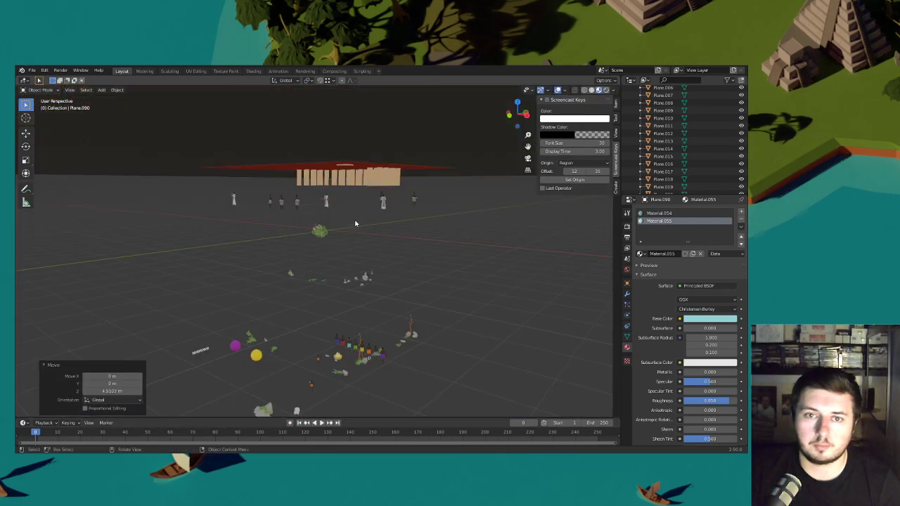
scroll(324, 215, "up", 5)
middle_click_drag(324, 214, 336, 190, "shift")
scroll(299, 261, "up", 5)
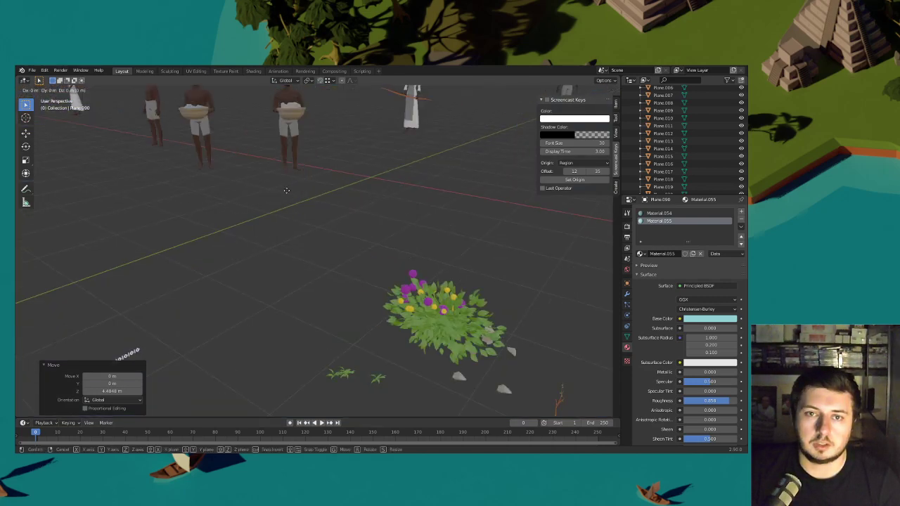
left_click(257, 124)
left_click(37, 91)
left_click(42, 107)
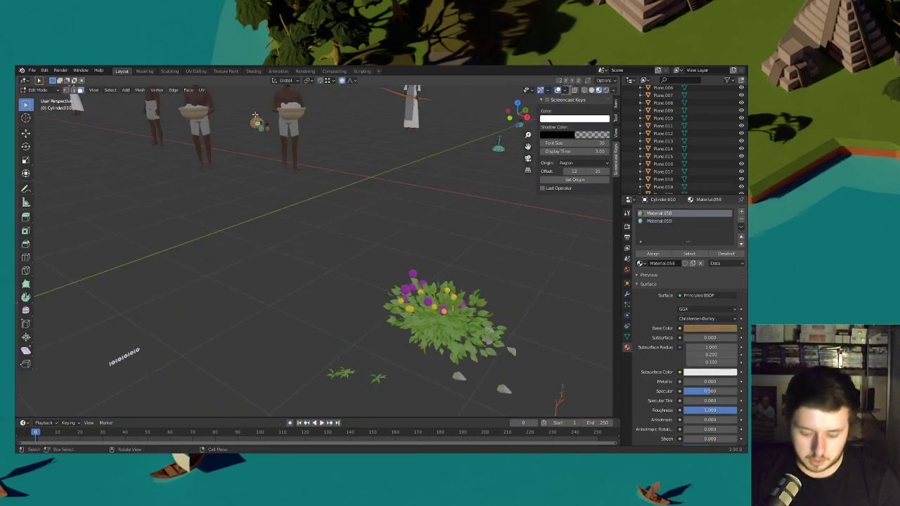
key("l")
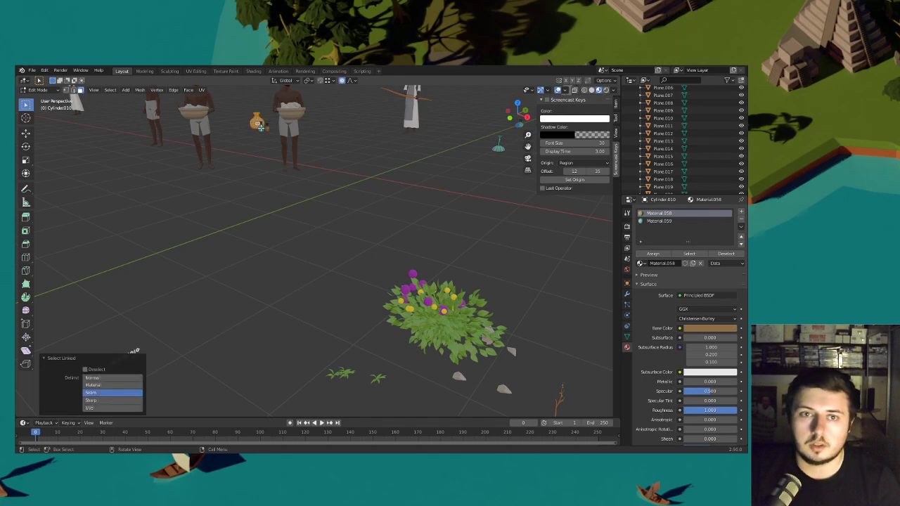
key("p")
left_click(297, 144)
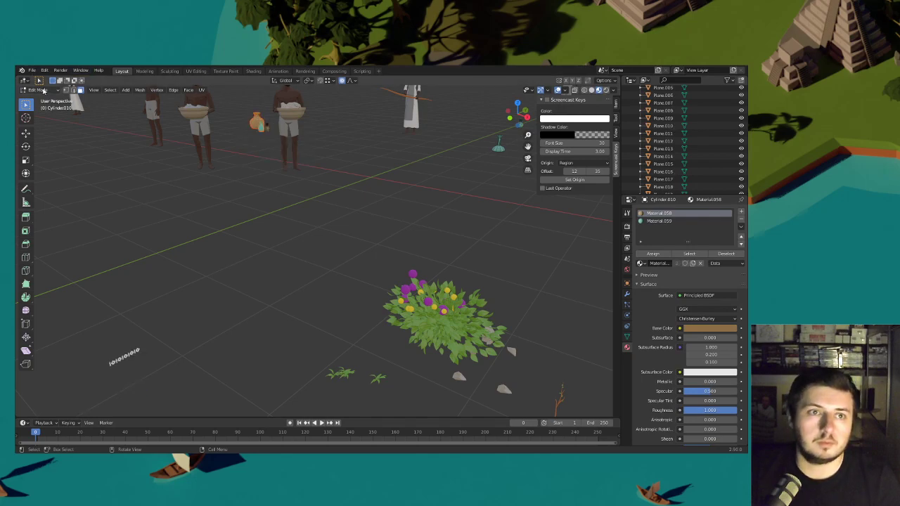
left_click(40, 90)
left_click(40, 99)
- Select the separated vase and bottle and move them up and horizontally towards the castle's base
left_click(258, 124)
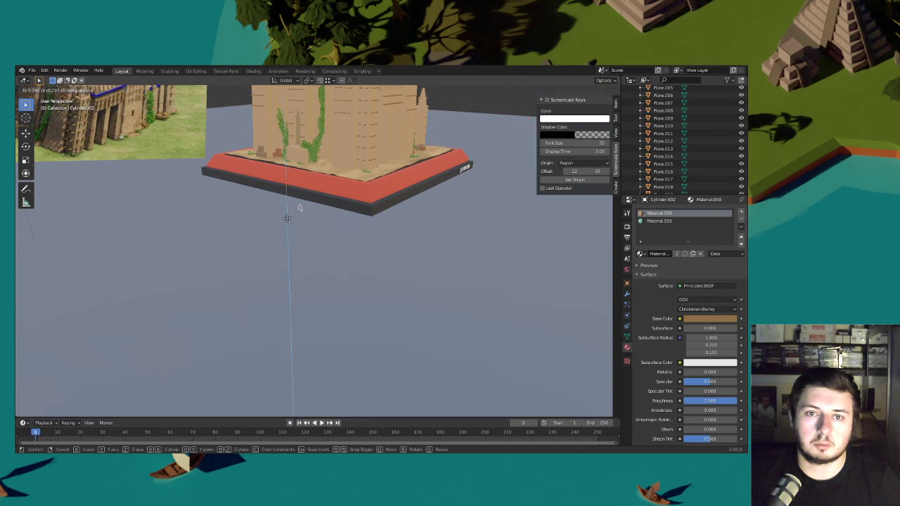
middle_click_drag(286, 201, 303, 212)
right_click(304, 210)
mouse_move(313, 209)
left_click(345, 218)
key("g")
key("shift+z")
left_click(304, 224)
- Move the vase and bottle horizontally over the sand near the barrels and crates and adjust their height
middle_click_drag(305, 224, 336, 252)
scroll(329, 238, "up", 8)
key("g")
key("shift+z")
left_click(264, 135)
scroll(264, 137, "up", 8)
key("g")
key("z")
left_click(329, 231)
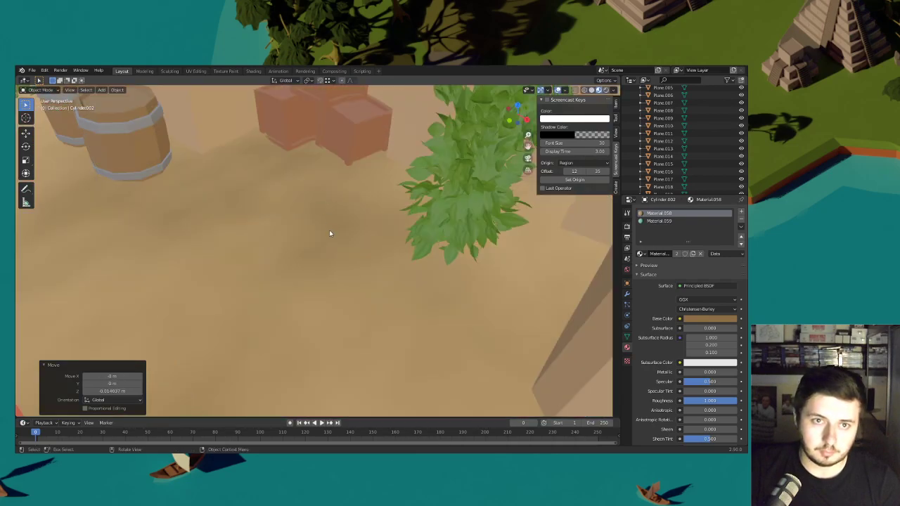
- Adjust the vase and bottle's height near the barrels and scale the pair down
scroll(329, 230, "down", 8)
key("g")
key("z")
left_click(331, 248)
key("s")
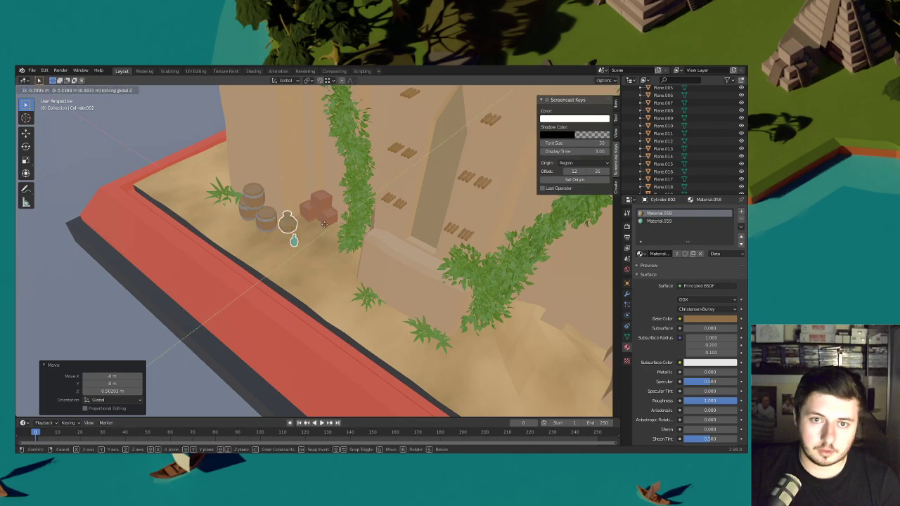
left_click(325, 218)
- Lower the vase and bottle to the sand and shift them horizontally towards the front barrel
scroll(325, 218, "up", 8)
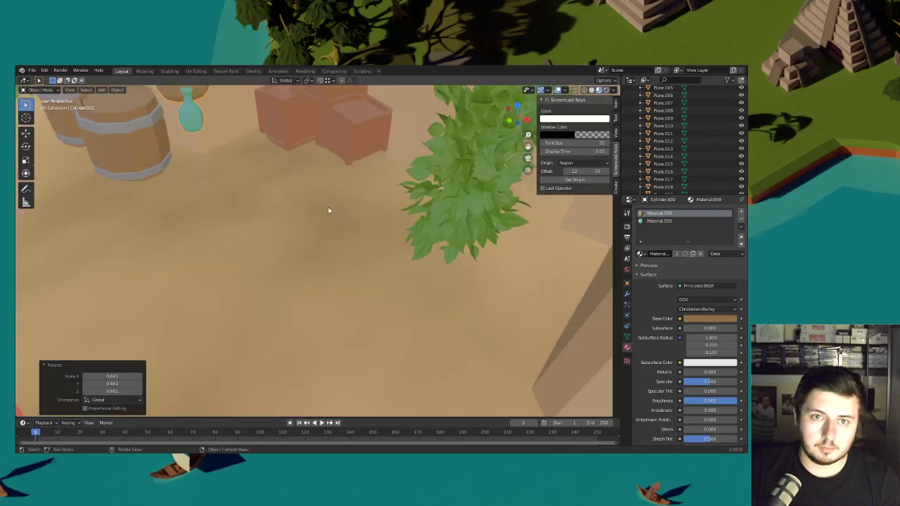
key("g")
key("z")
left_click(351, 335)
key("g")
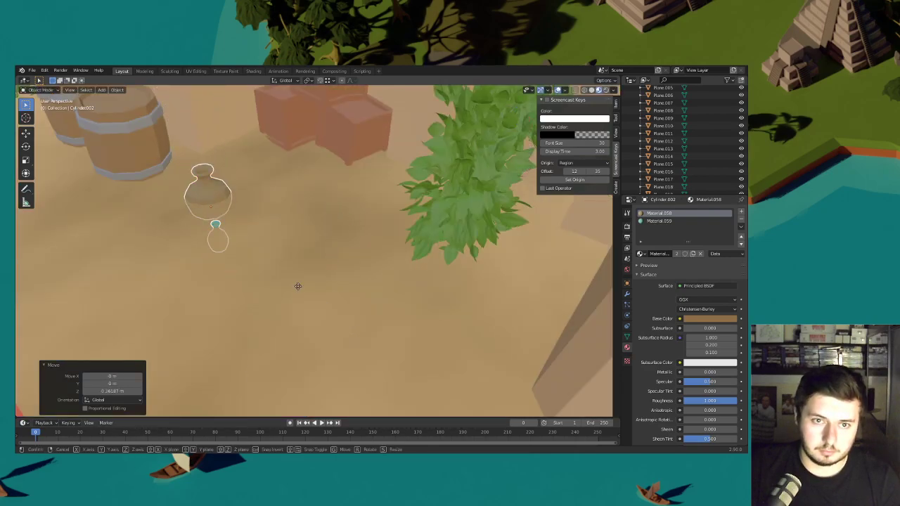
key("shift+z")
left_click(296, 256)
- Fine-tune the vase and bottle's height on the sand and tilt them slightly
key("g")
key("z")
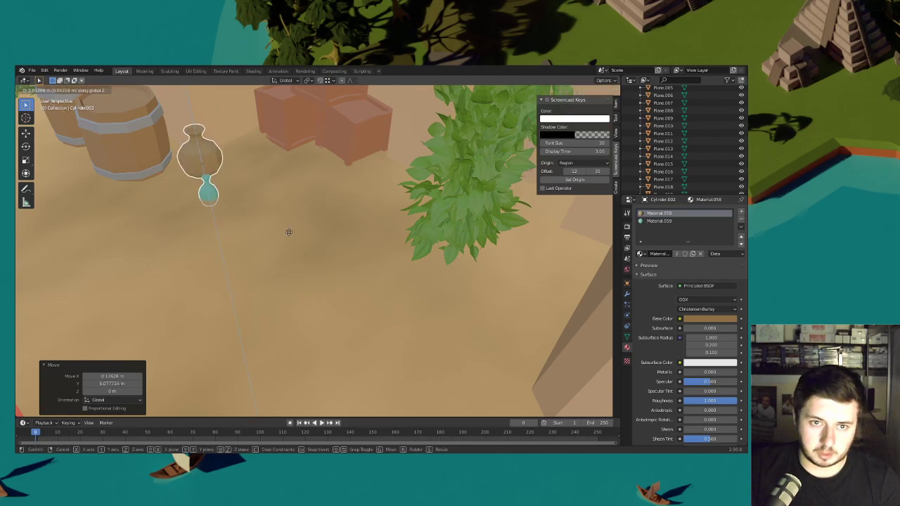
key("r")
left_click(281, 195)
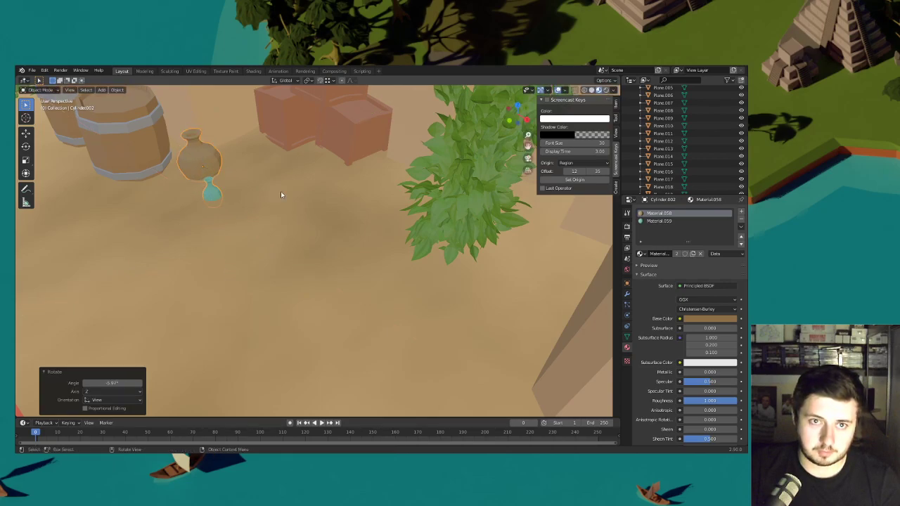
- Enter Edit Mode on the pottery object and delete the small turquoise bottle's linked geometry
left_click(51, 91)
left_click(44, 108)
left_click(211, 192)
key("l")
key("x")
left_click(210, 191)
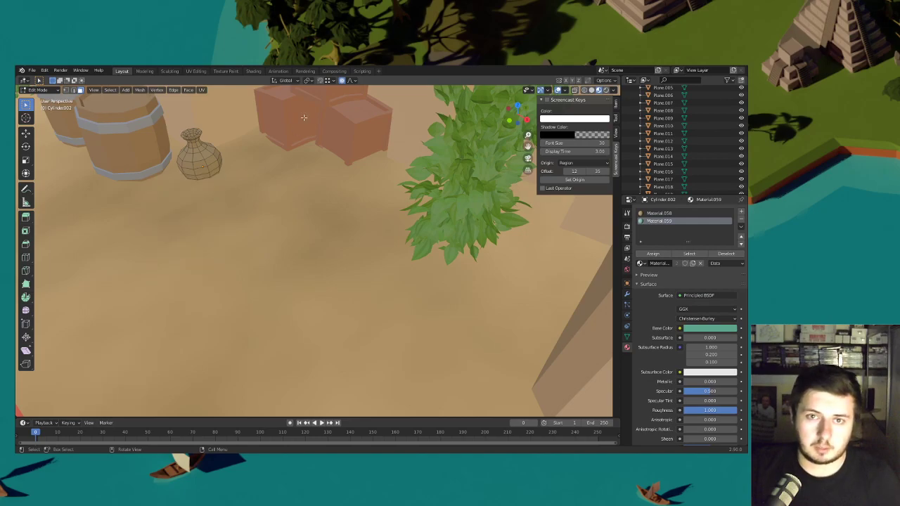
- Select the remaining brown vase, scale it down slightly and adjust its height on the sand
key("l")
key("s")
left_click(246, 163)
key("g")
key("z")
left_click(254, 153)
key("s")
key("z")
left_click(262, 151)
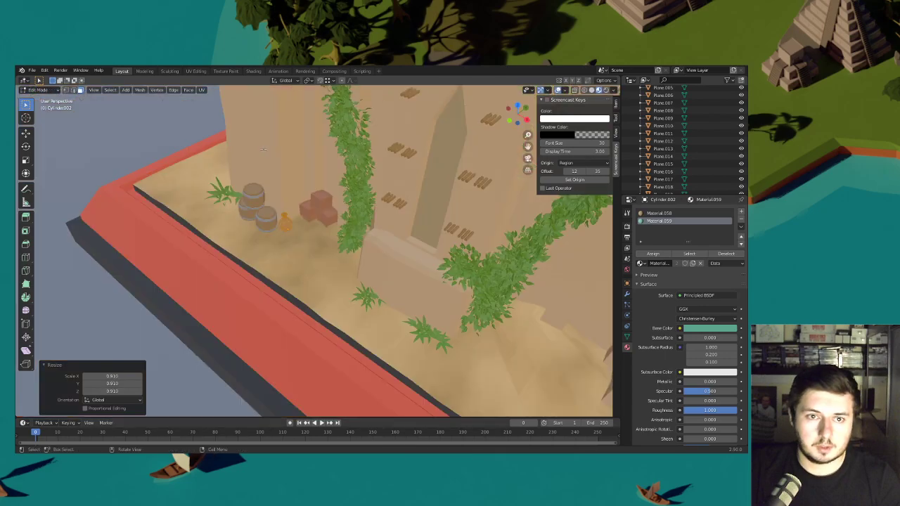
- Duplicate the vase and move the copy horizontally to the sand on the castle's J.CHESTER side
scroll(263, 149, "down", 3)
middle_click_drag(263, 149, 551, 139, "shift")
scroll(314, 211, "up", 3)
middle_click_drag(211, 203, 257, 179, "shift")
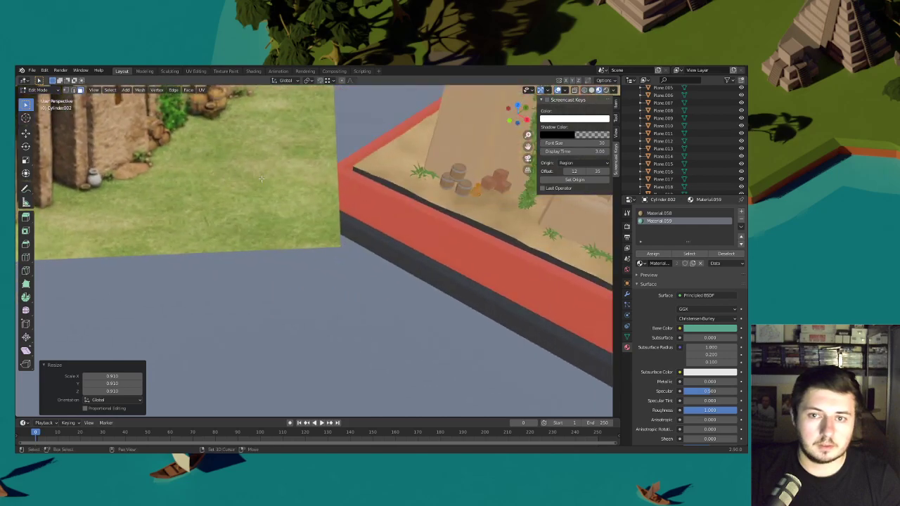
scroll(309, 184, "down", 3)
middle_click_drag(492, 197, 248, 186, "shift")
key("g")
key("shift+z")
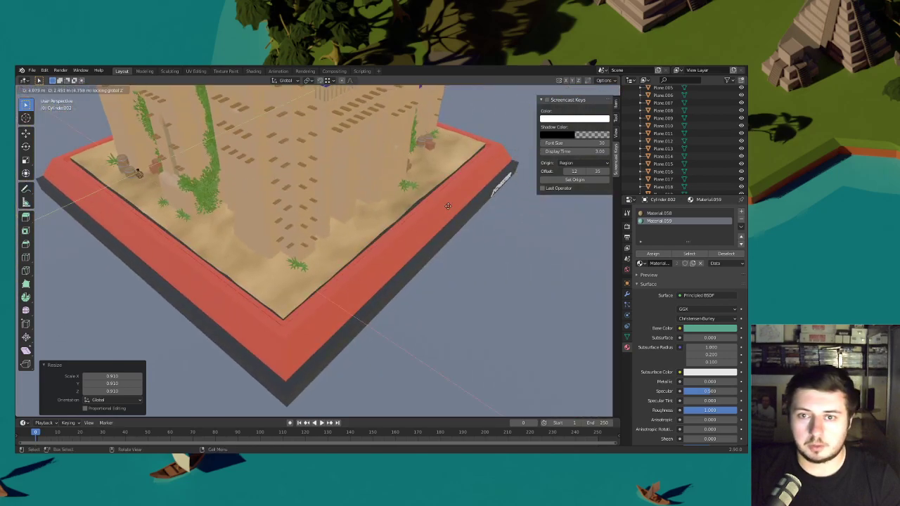
left_click(494, 212)
- Stretch the copied vase along Z by about 1.4, set its height on the sand and tilt it by about 7°
scroll(485, 207, "up", 8)
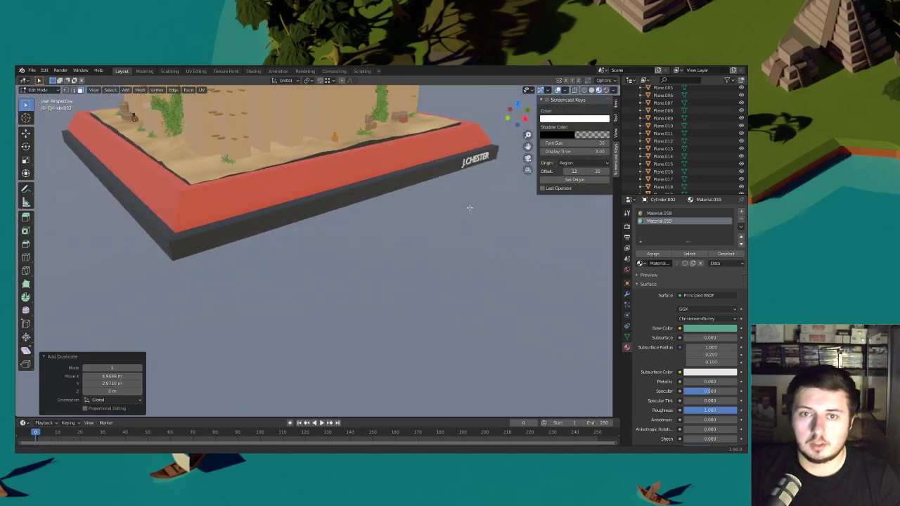
key("s")
key("z")
left_click(435, 210)
key("g")
key("z")
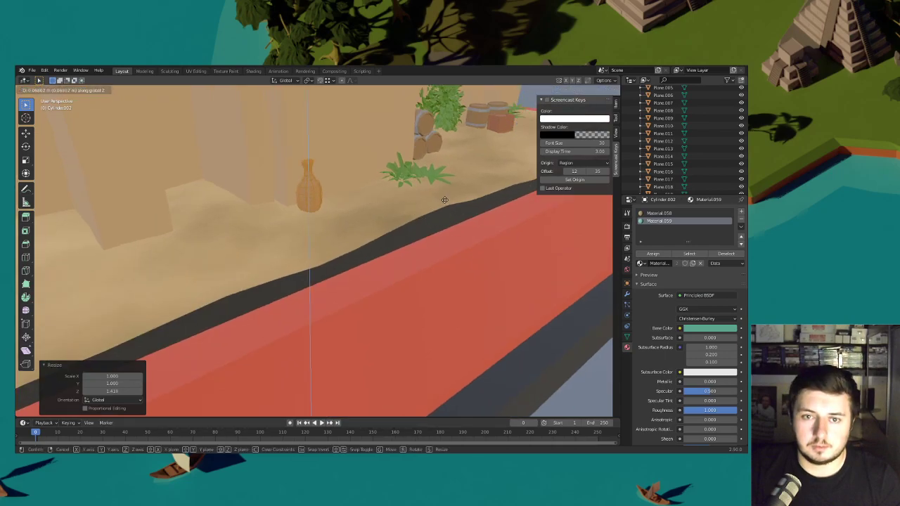
left_click(446, 203)
key("r")
left_click(443, 217)
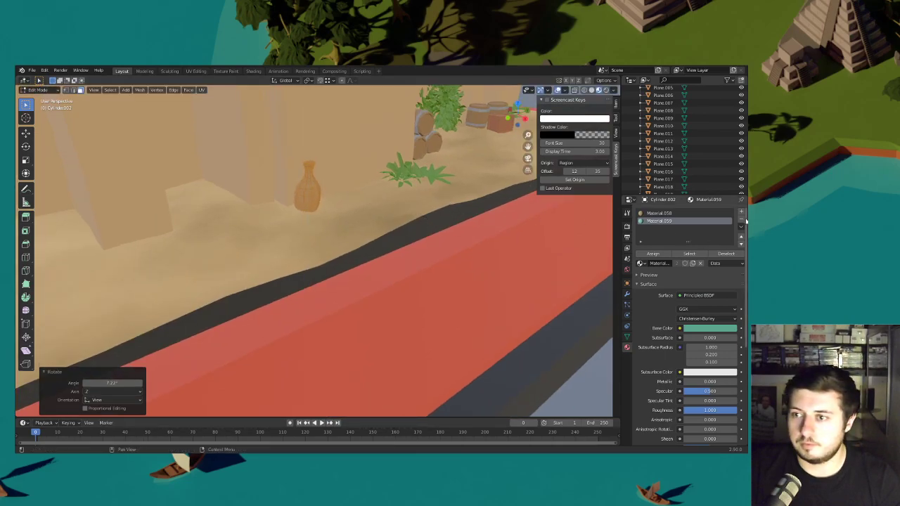
- Assign the copied vase a new light-grey material with roughness 1
left_click(740, 212)
left_click(675, 263)
left_click(710, 328)
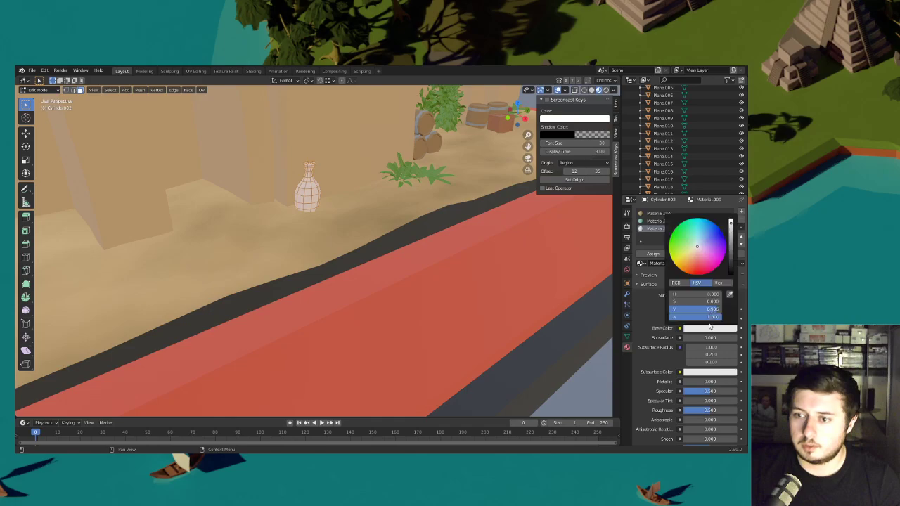
left_click_drag(729, 231, 730, 236)
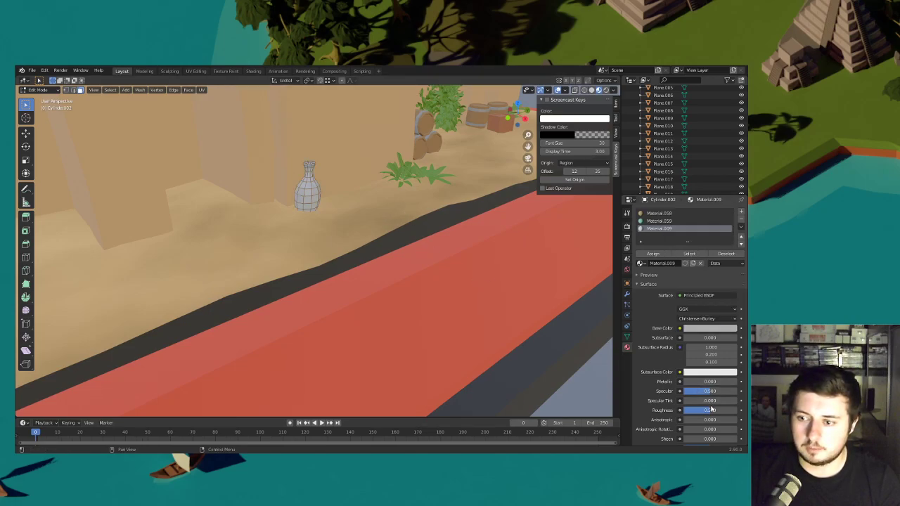
- Add a 10-vertex cylinder to the pottery mesh and move it horizontally in front of the castle
scroll(390, 248, "down", 10)
mouse_move(390, 248)
middle_mouse_down()
mouse_move(471, 249)
mouse_move(394, 244)
middle_mouse_up()
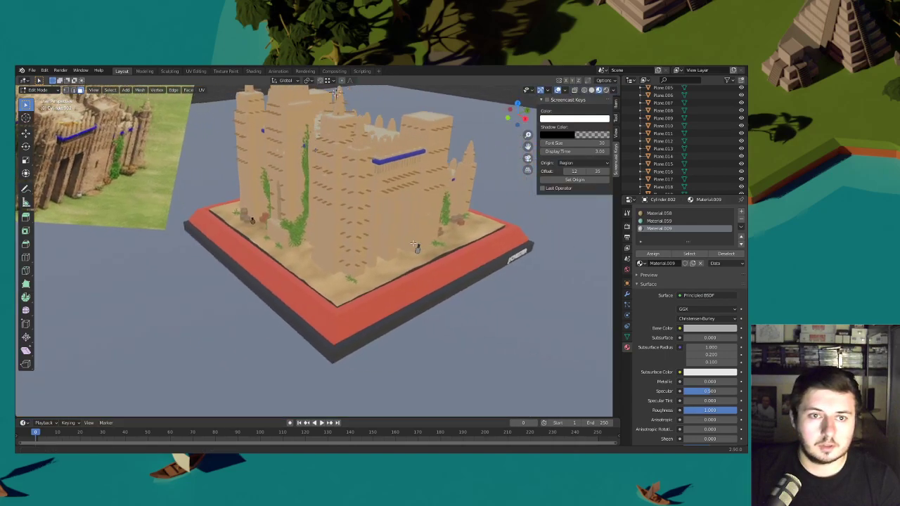
scroll(361, 241, "up", 5)
scroll(357, 242, "up", 3)
key("shift+a")
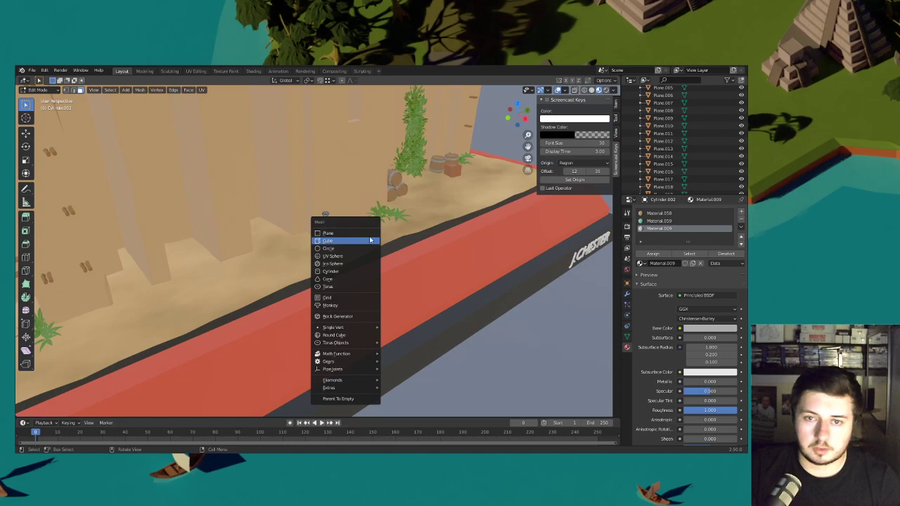
left_click(340, 272)
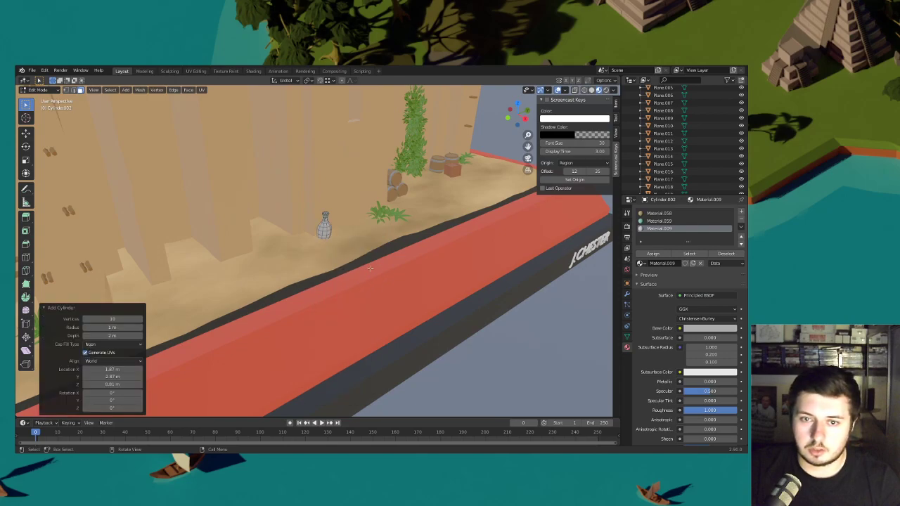
scroll(340, 274, "down", 6)
middle_click_drag(340, 274, 394, 267)
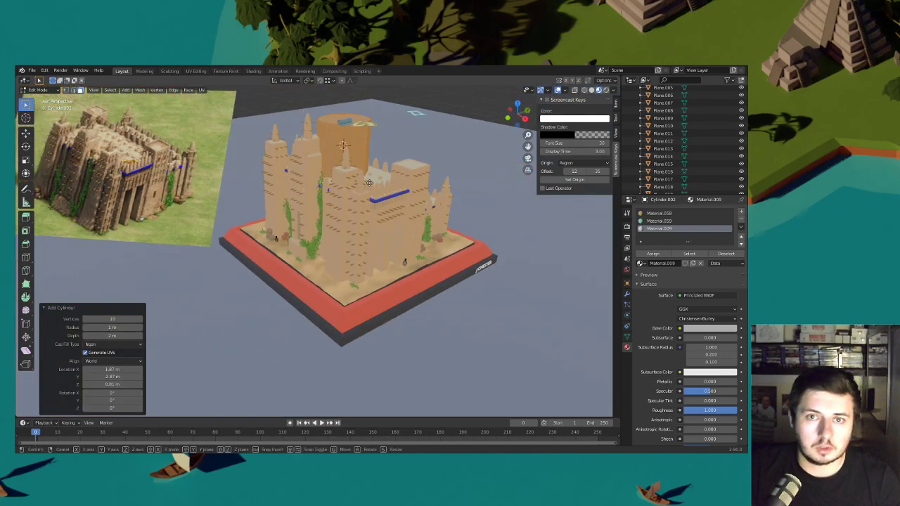
key("shift+z")
left_click(360, 239)
- Lower the cylinder's top face to flatten it, then extrude that face upward and resize it
left_click(317, 177)
key("g")
key("z")
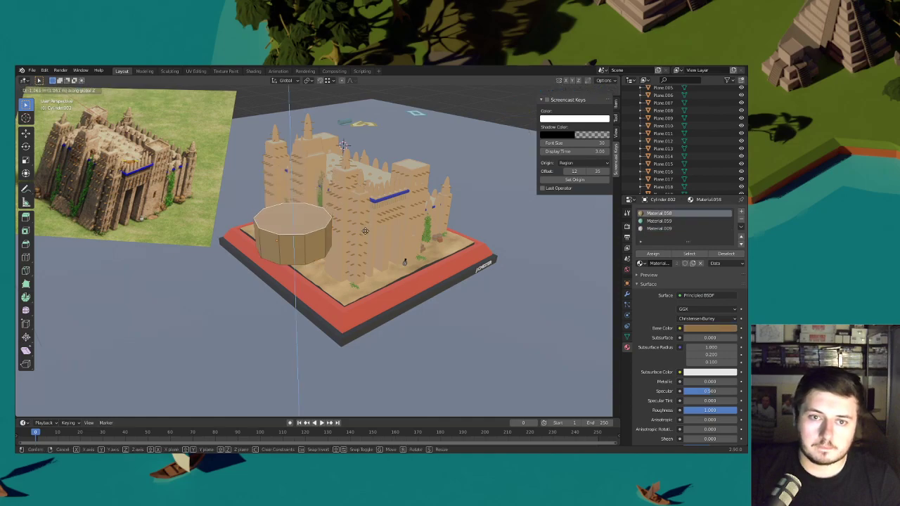
left_click(364, 247)
key("e")
left_click(376, 245)
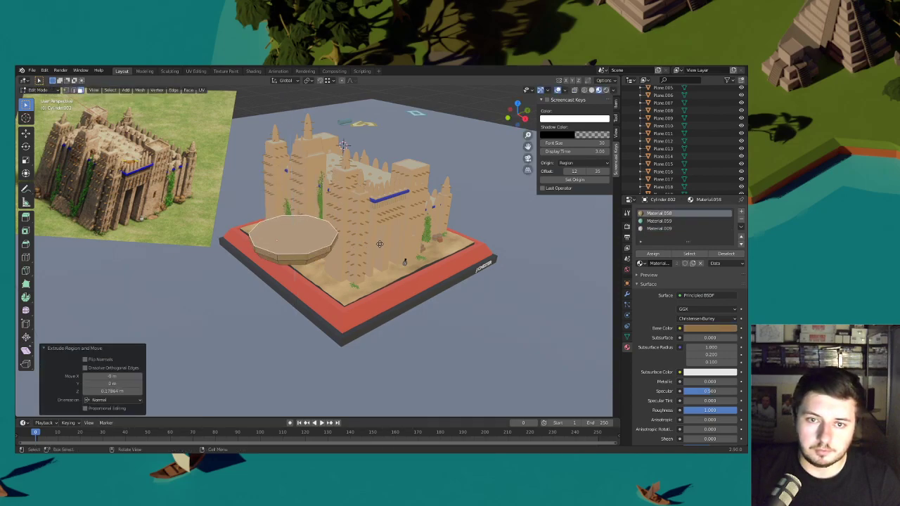
key("s")
left_click(376, 238)
- Extrude and taper the cylinder's upper levels, then inset and recess the top face to form a hollow bowl
key("e")
left_click(374, 234)
key("s")
left_click(372, 234)
key("e")
left_click(371, 230)
key("i")
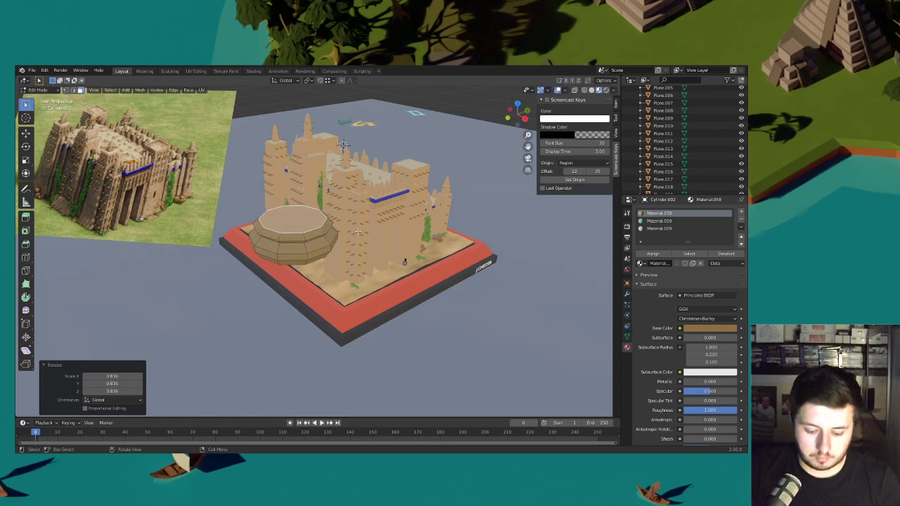
left_click(350, 231)
left_click(358, 242)
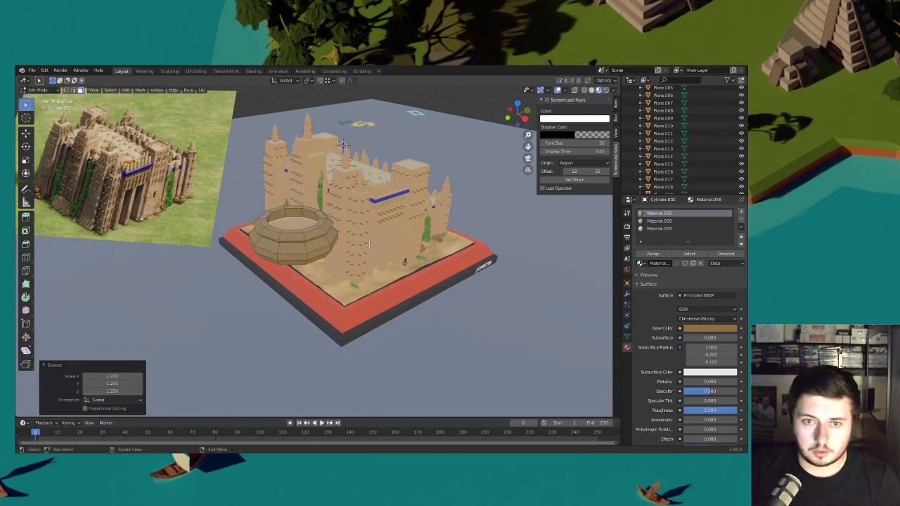
- Select the whole bowl, scale it down and move it horizontally towards the castle's barrel corner
key("l")
key("s")
left_click(302, 233)
middle_click_drag(302, 234, 391, 254, "shift")
key("s")
left_click(441, 254)
key("g")
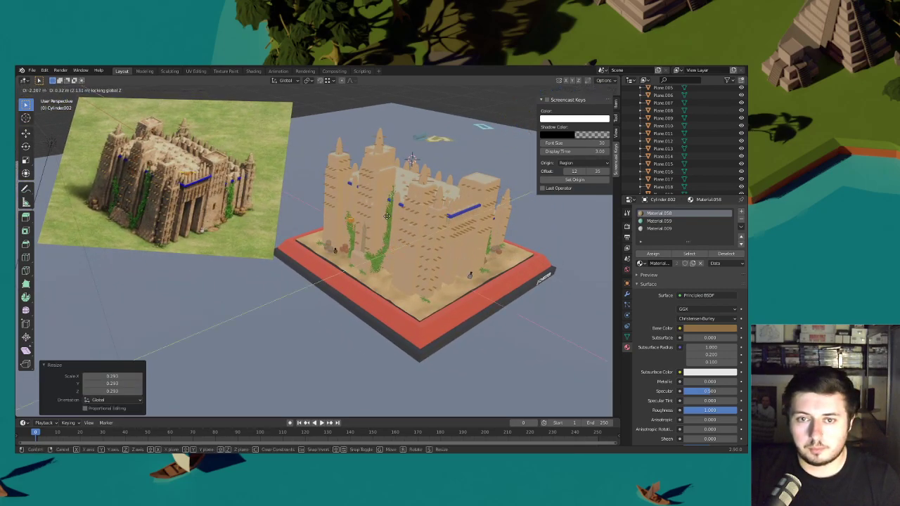
left_click(387, 217)
- Scale the bowl down further by 0.43 and lower it along Z towards the sandy base
scroll(436, 215, "up", 5)
scroll(449, 333, "down", 5)
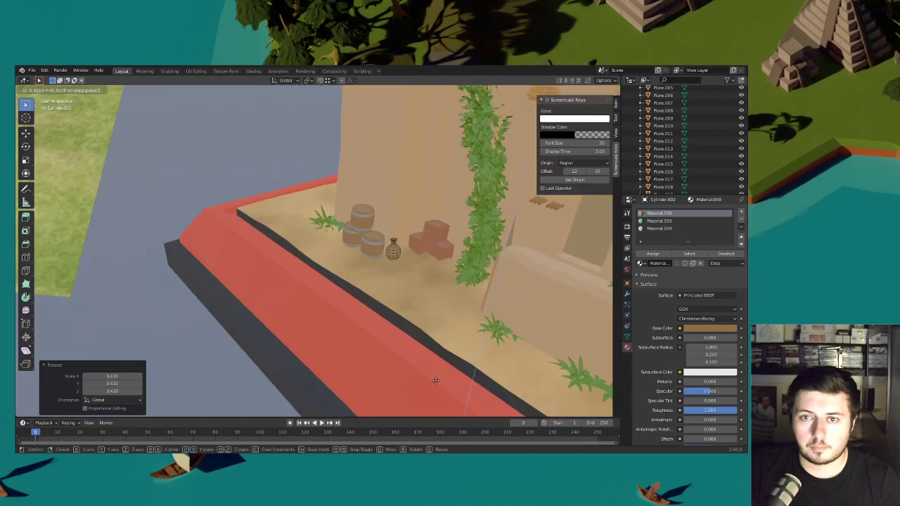
left_click(436, 380)
scroll(435, 380, "down", 4)
key("g")
left_click(475, 334)
key("g")
key("z")
left_click(475, 334)
- Position the bowl horizontally beside the brown vase and adjust its height
scroll(475, 333, "up", 6)
key("g")
key("shift+z")
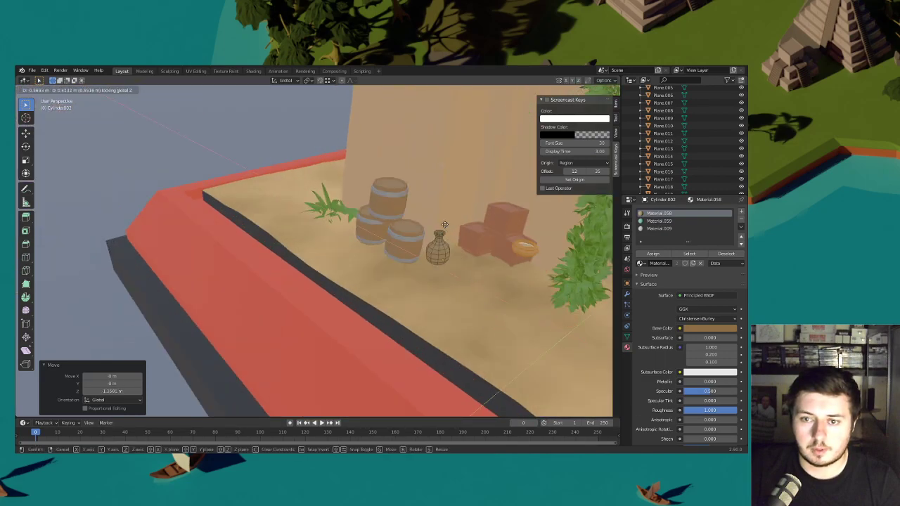
left_click(404, 185)
key("g")
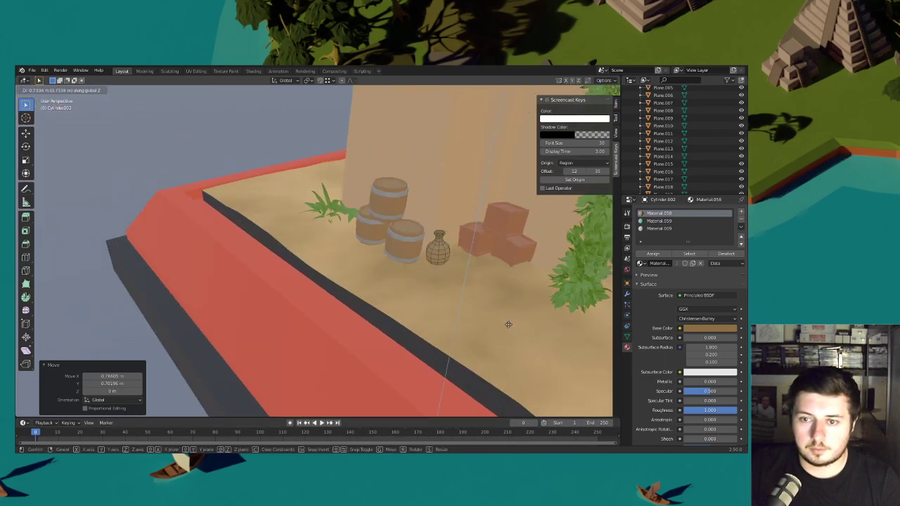
left_click(509, 296)
key("g")
key("shift+z")
left_click(498, 263)
- Settle the bowl's height on the sand beside the brown vase and tilt it by about 7°
middle_click_drag(498, 263, 343, 244, "shift")
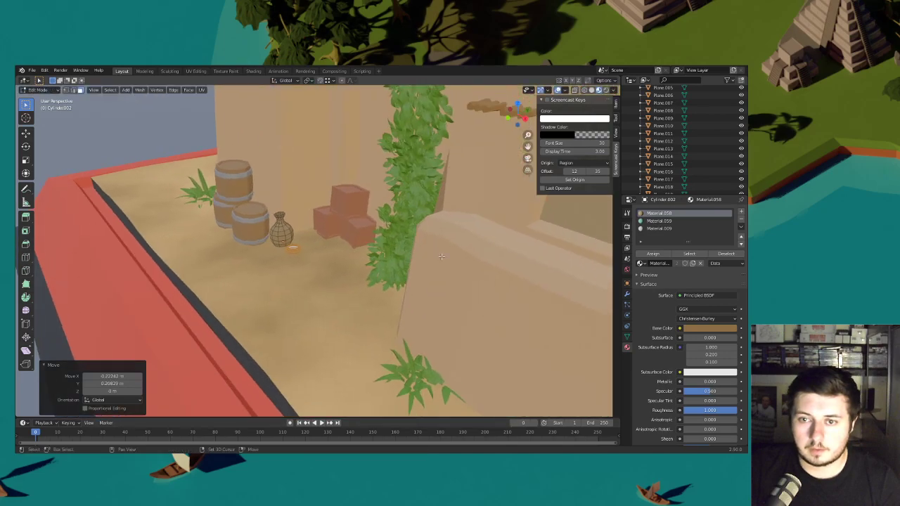
scroll(343, 250, "up", 7)
key("g")
key("z")
left_click(426, 252)
scroll(425, 249, "down", 4)
key("r")
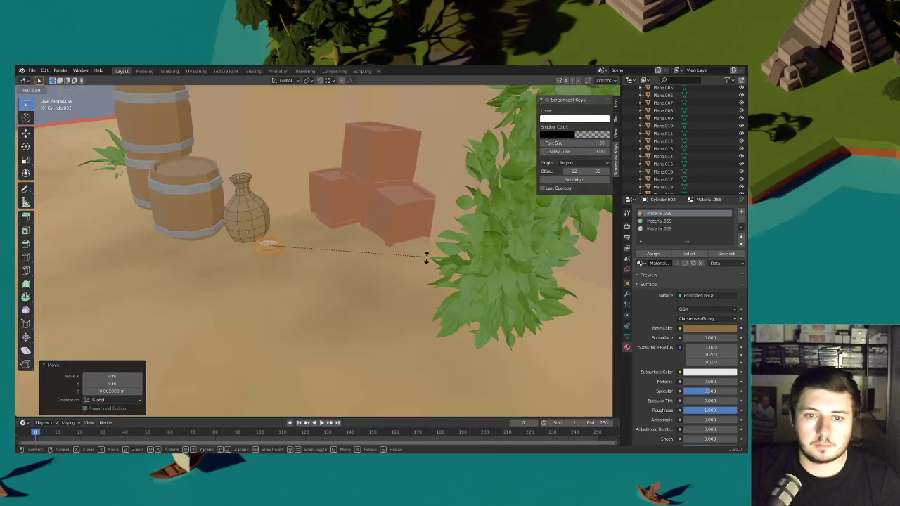
left_click(423, 265)
- Duplicate the bowl next to the grey vase on the castle's other side and adjust the copy's height
scroll(420, 265, "down", 8)
middle_click_drag(420, 265, 279, 247)
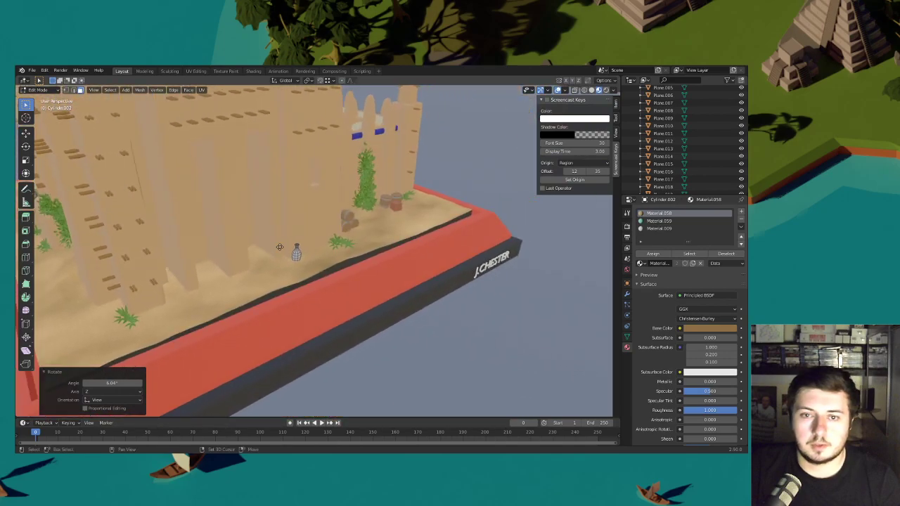
left_click(528, 302)
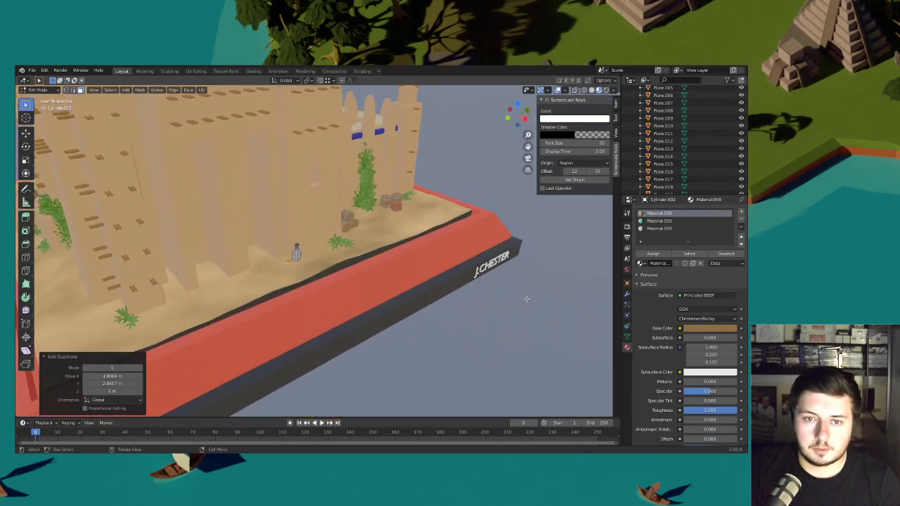
middle_click_drag(479, 297, 496, 291, "shift")
scroll(496, 291, "up", 2)
key("g")
key("z")
left_click(496, 289)
scroll(486, 277, "up", 9)
- Tilt the copied bowl and adjust its height beside the grey vase, then stretch it along Z by about 1.3
key("r")
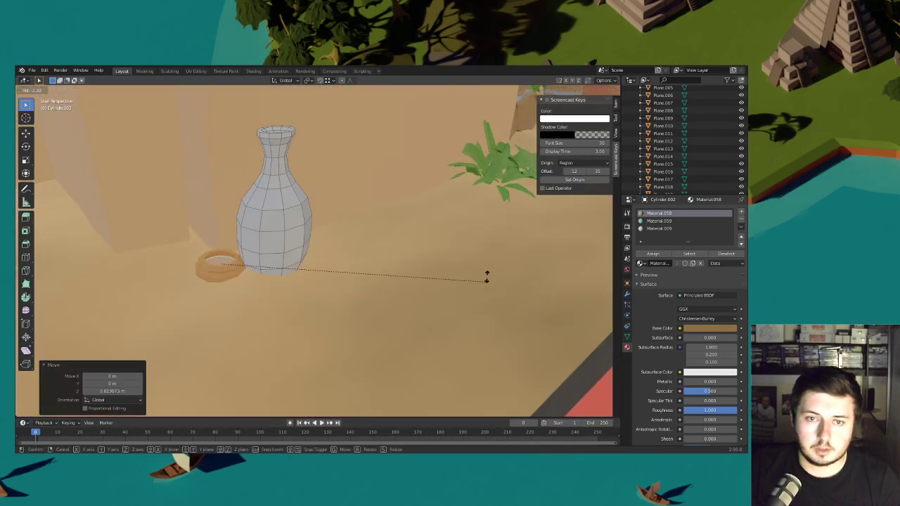
left_click(441, 229)
key("z")
left_click(424, 247)
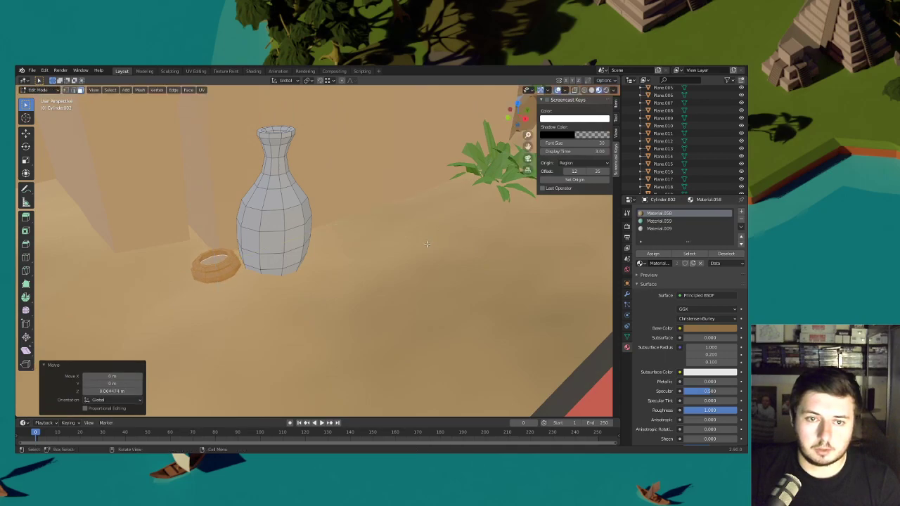
scroll(423, 247, "down", 6)
key("s")
left_click(424, 249)
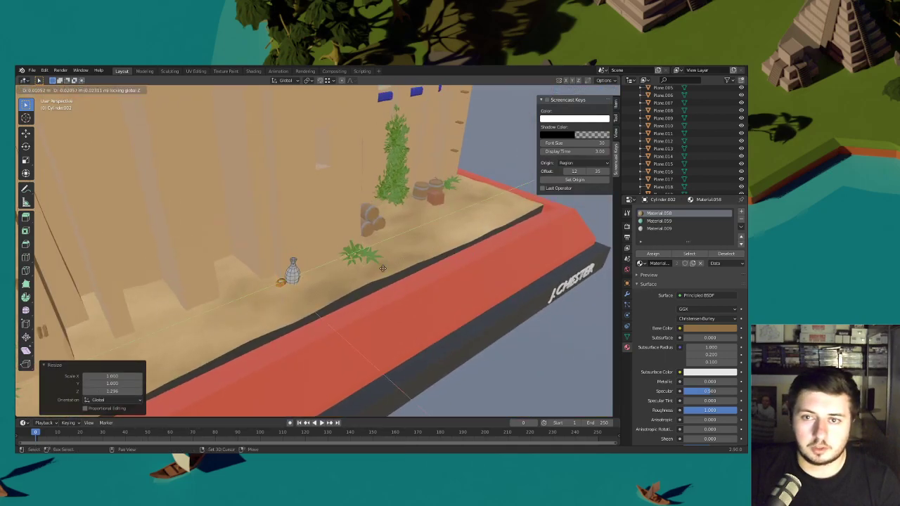
- Duplicate the bowl to the lone crate by the two barrels and raise the copy onto the crate
left_click(515, 199)
scroll(424, 258, "up", 6)
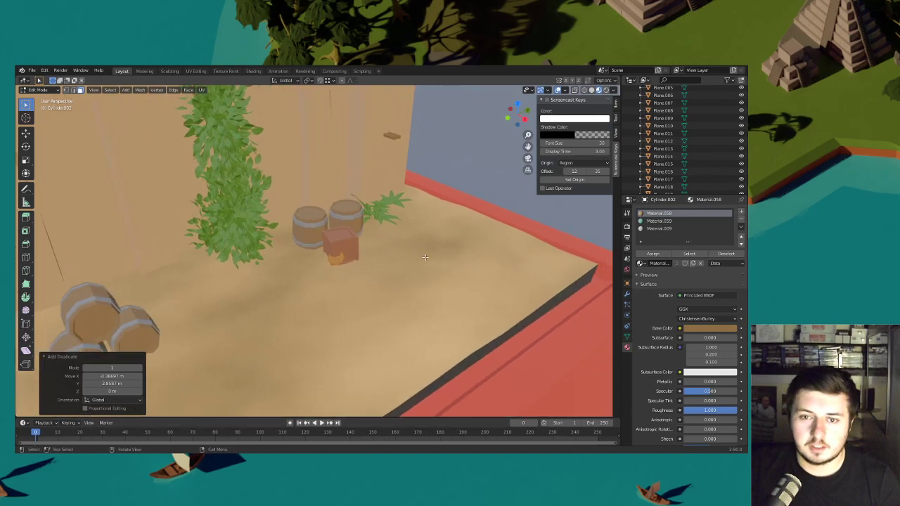
left_click(428, 251)
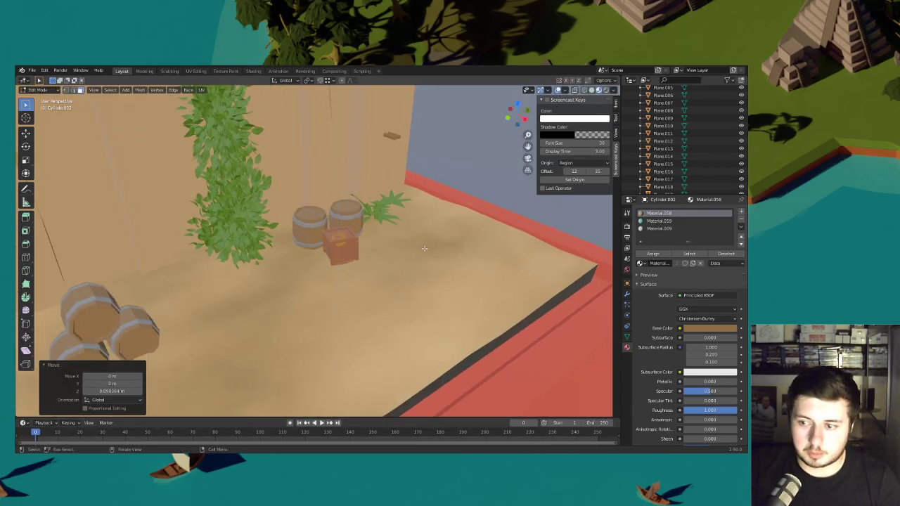
- Raise the pot in the crate beside the barrels and scale it up by about 1.18
scroll(424, 247, "up", 6)
key("g")
key("z")
right_click(424, 248)
scroll(425, 248, "down", 3)
key("g")
key("z")
left_click(424, 239)
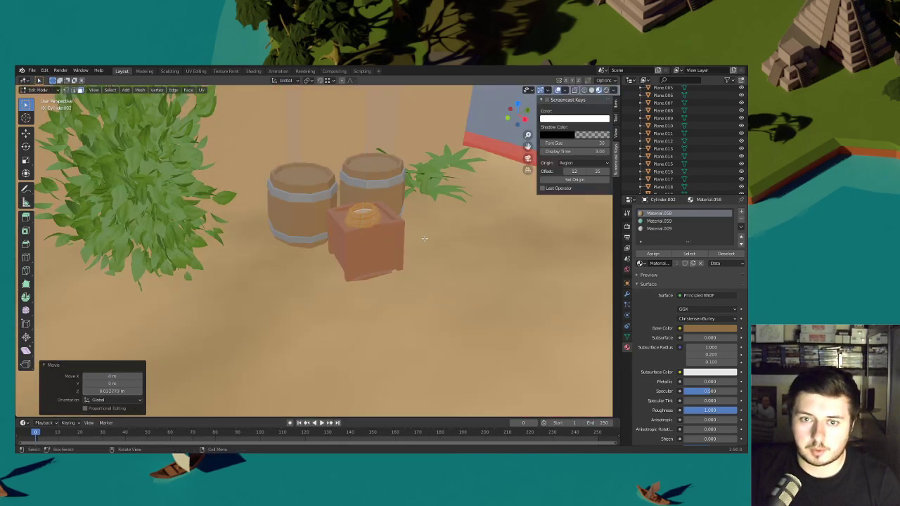
key("s")
left_click(439, 242)
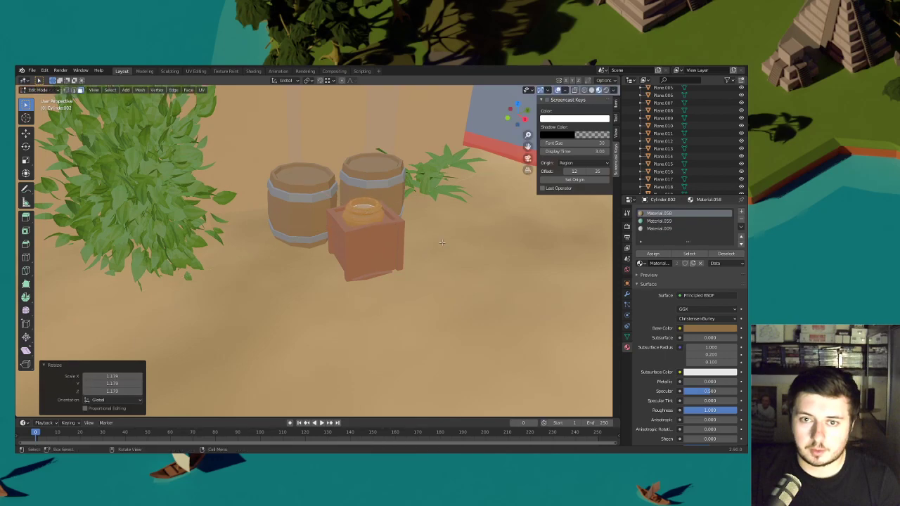
- Fine-tune the pot's horizontal position and height inside the crate
key("g")
key("shift+z")
left_click(442, 241)
key("g")
key("z")
left_click(442, 240)
- Duplicate the pot toward the platform's red edge and widen the copy horizontally by about 1.49
scroll(425, 256, "down", 4)
key("shift+d")
key("shift+z")
left_click(497, 209)
key("s")
key("shift+z")
left_click(541, 222)
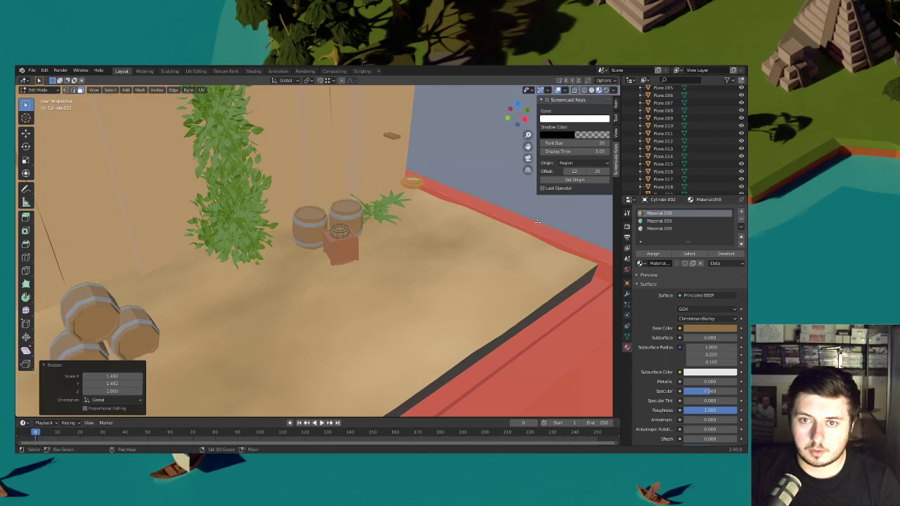
- Place the widened pot copy on the sand beside the palm plant and rotate it about 13.7° around Z
scroll(478, 237, "up", 4)
key("g")
left_click(494, 262)
key("r")
key("z")
left_click(504, 278)
key("s")
key("shift+z")
right_click(515, 262)
key("g")
key("shift+z")
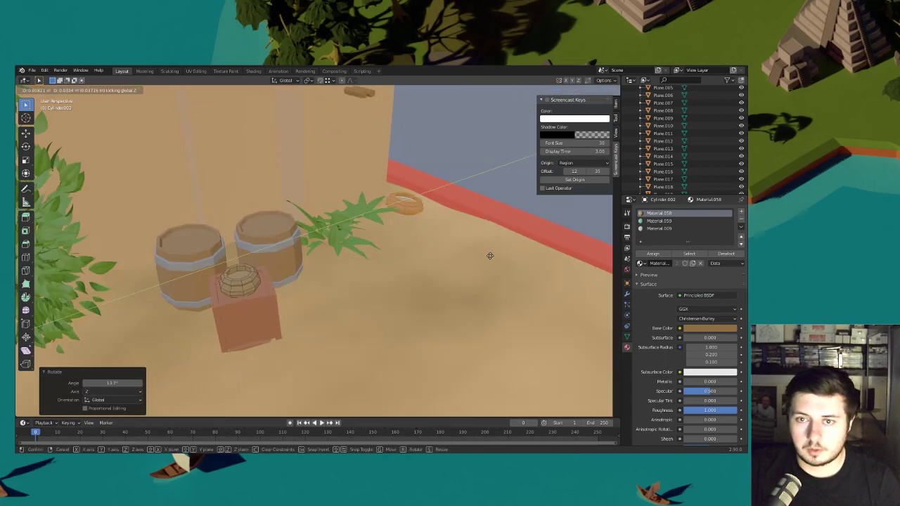
right_click(489, 255)
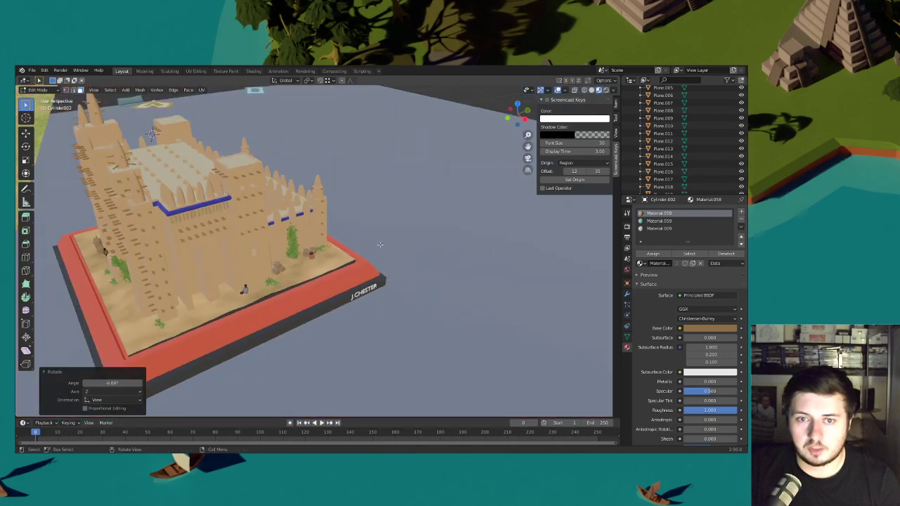
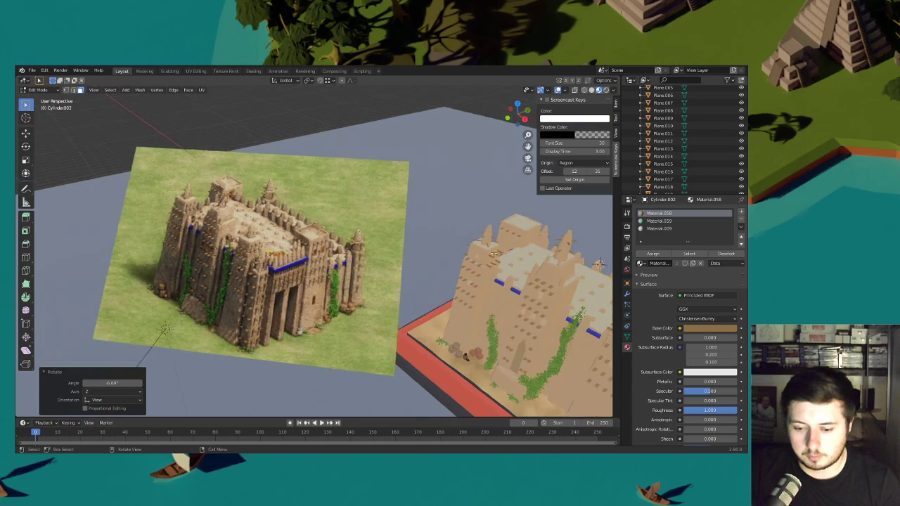
- Duplicate the pot and move the copy horizontally and vertically to the main roof of the adobe building
key("g")
key("shift+z")
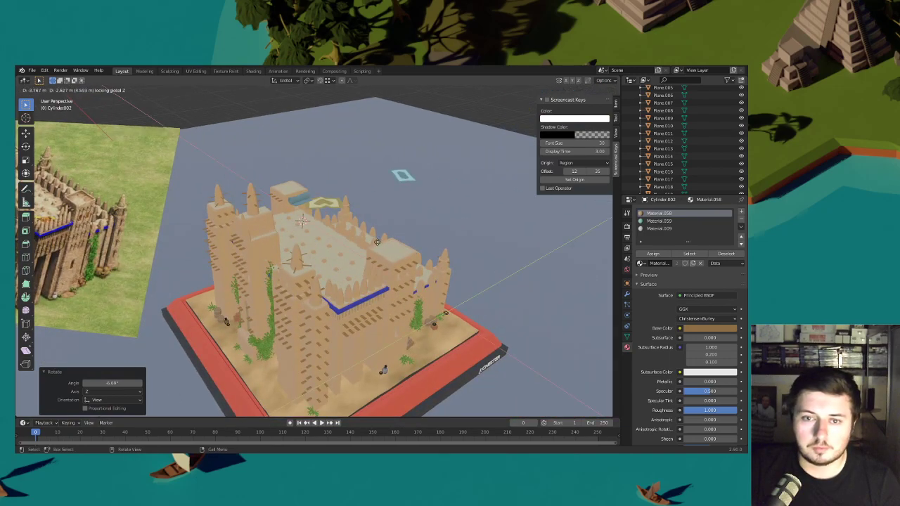
key("shift+d")
left_click(373, 184)
scroll(373, 189, "up", 4)
key("g")
key("z")
left_click(370, 209)
middle_click_drag(370, 209, 395, 219)
- Stretch the roof pot vertically by about 3.6 and place it in the roof corner beside the small tower
scroll(363, 337, "up", 4)
key("s")
key("z")
left_click(522, 229)
middle_click_drag(523, 229, 464, 231)
key("g")
key("shift+z")
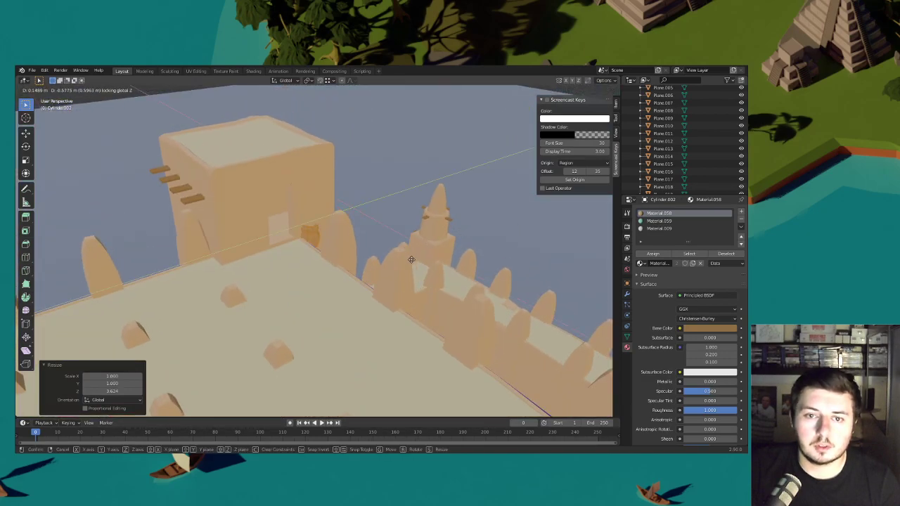
left_click(408, 270)
key("g")
key("z")
left_click(408, 260)
scroll(408, 261, "up", 6)
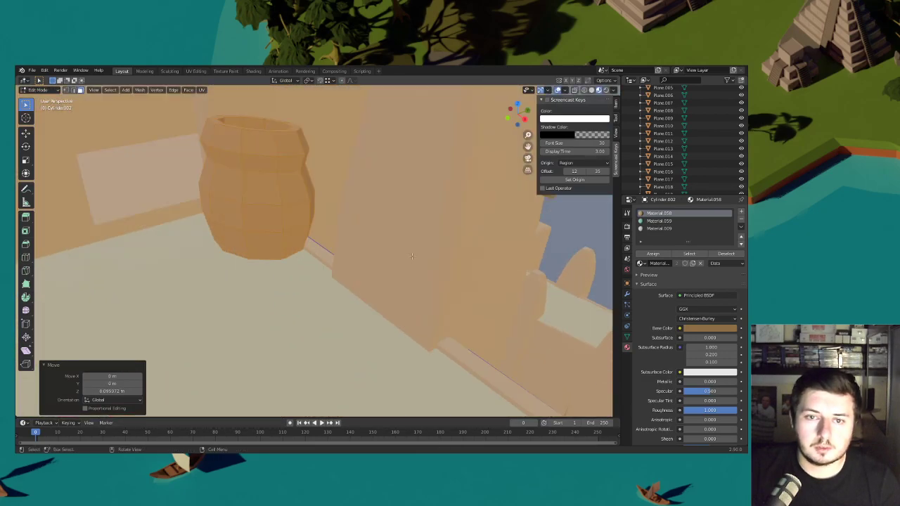
- Adjust the roof pot's proportions by scaling it along Z by about 0.79 and again by about 1.44
key("s")
key("z")
left_click(378, 243)
key("r")
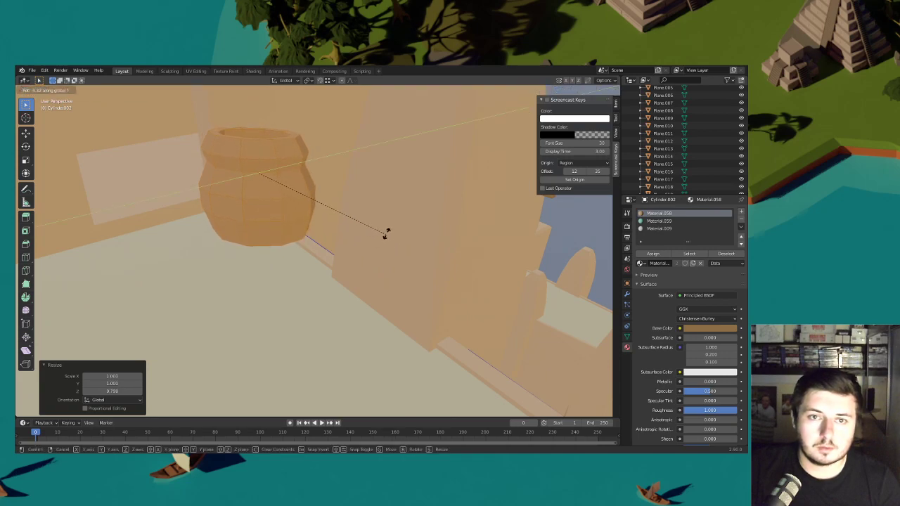
key("Escape")
key("s")
key("z")
left_click(455, 236)
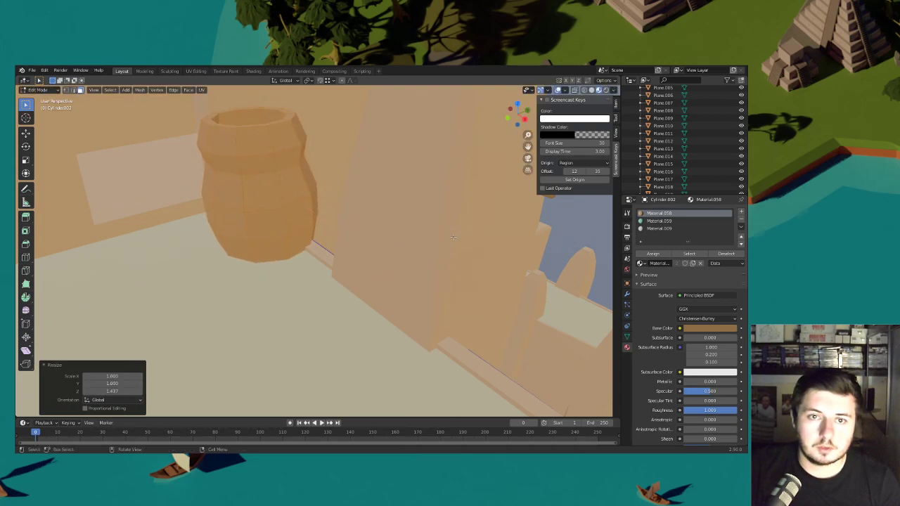
- Shrink the roof pot uniformly, adjust its height against the roof surface, and rotate it slightly in the view
key("s")
left_click(420, 233)
key("g")
key("z")
left_click(417, 239)
key("r")
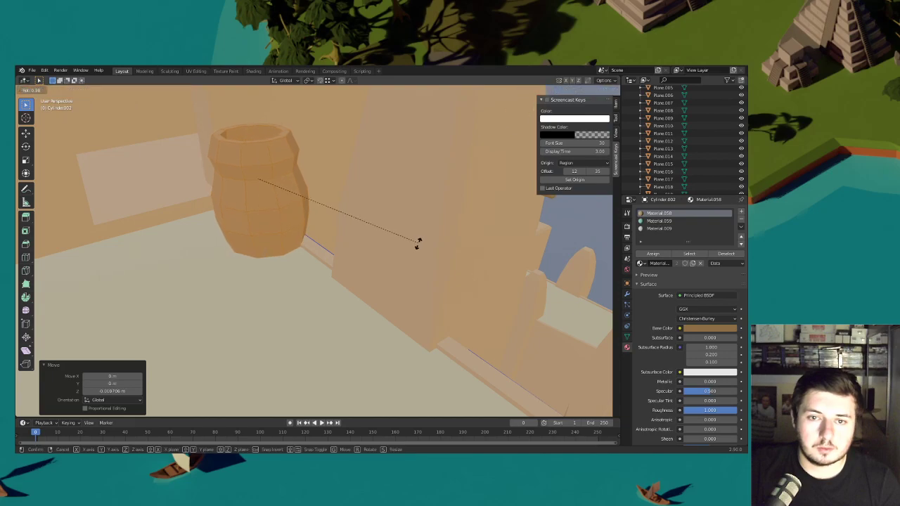
left_click(419, 246)
- Duplicate the roof pot and move the copy horizontally toward the spire on the rear wing
scroll(420, 248, "down", 6)
scroll(420, 248, "down", 3)
middle_click_drag(420, 248, 422, 261)
key("shift+d")
key("shift+z")
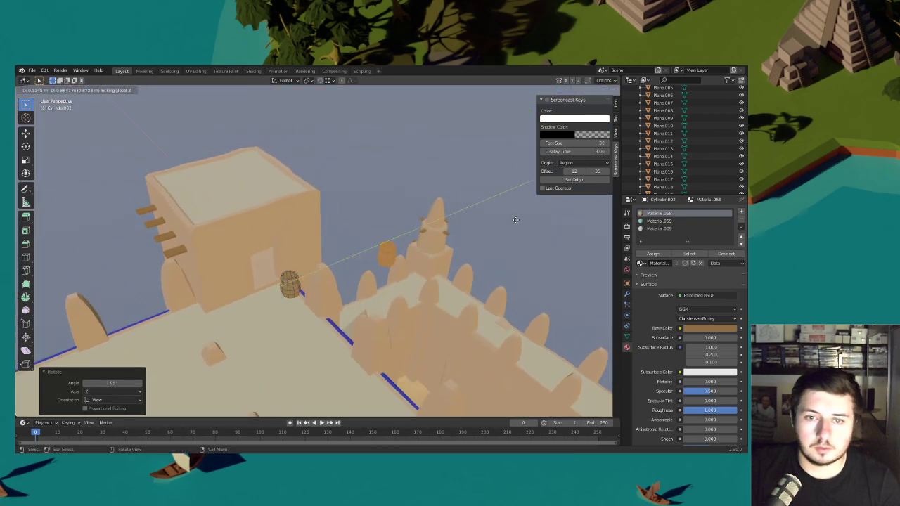
left_click(560, 192)
- Shift the pot copy horizontally and lower it about 1.05 m toward the rear wing's roof
middle_click_drag(520, 228, 460, 241, "shift")
key("g")
key("shift+z")
left_click(477, 231)
key("g")
key("z")
left_click(473, 312)
- Move the pot copy beside the rear spire and lower it another 0.47 m or so
middle_click_drag(474, 313, 400, 260)
scroll(400, 260, "up", 6)
key("g")
key("shift+z")
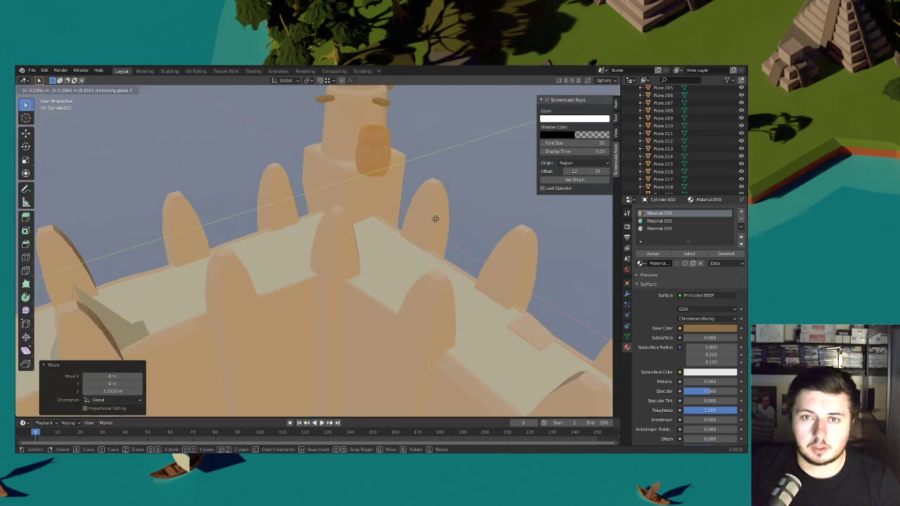
left_click(436, 219)
key("g")
key("z")
left_click(437, 288)
- Shift the pot copy horizontally onto the rear wing's roof by the spire and rotate it
key("g")
key("shift+z")
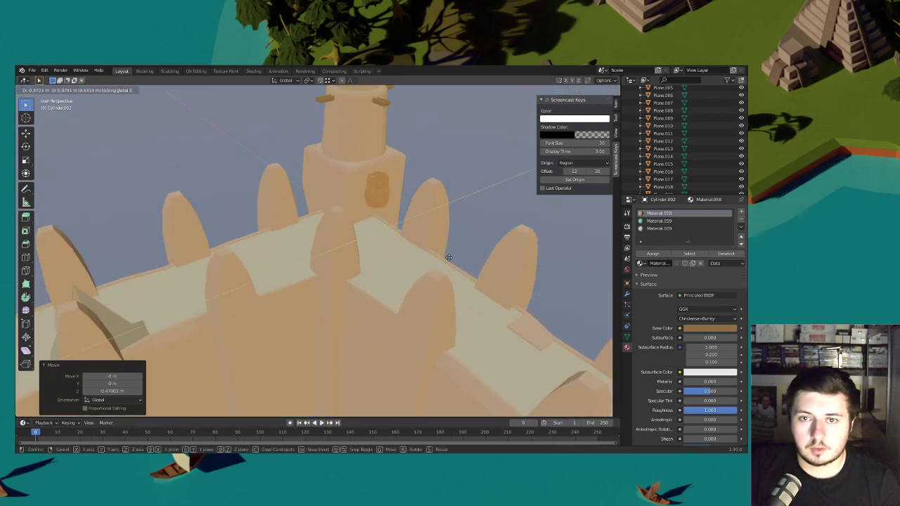
left_click(452, 281)
key("r")
left_click(492, 250)
middle_click_drag(492, 251, 445, 249)
scroll(488, 252, "down", 4)
left_click(472, 254)
scroll(438, 249, "down", 4)
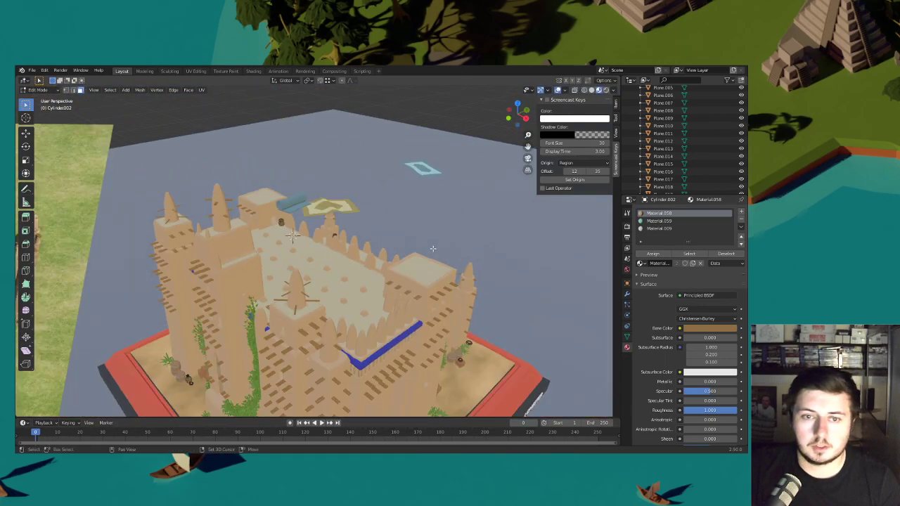
- Finish editing the pot mesh and return to Object Mode
left_click(49, 91)
left_click(43, 99)
middle_click_drag(288, 236, 327, 159, "shift")
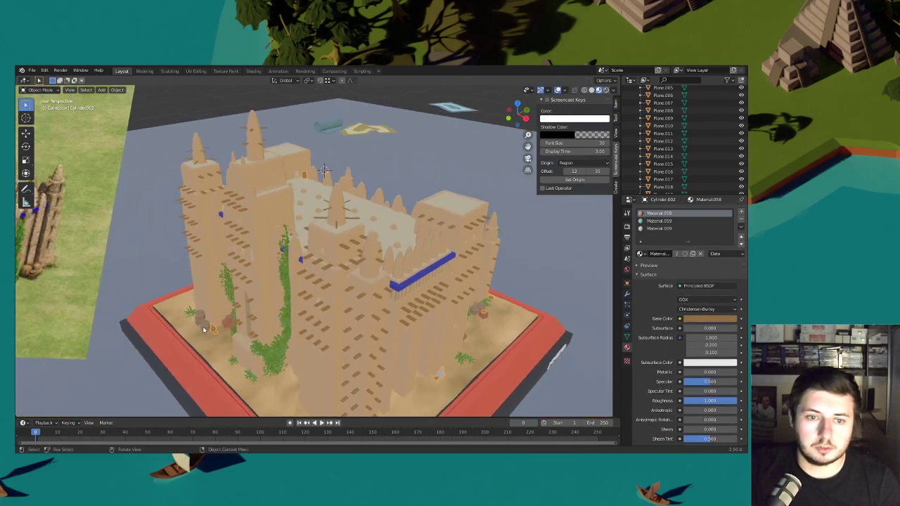
left_click(226, 323)
key("g")
key("z")
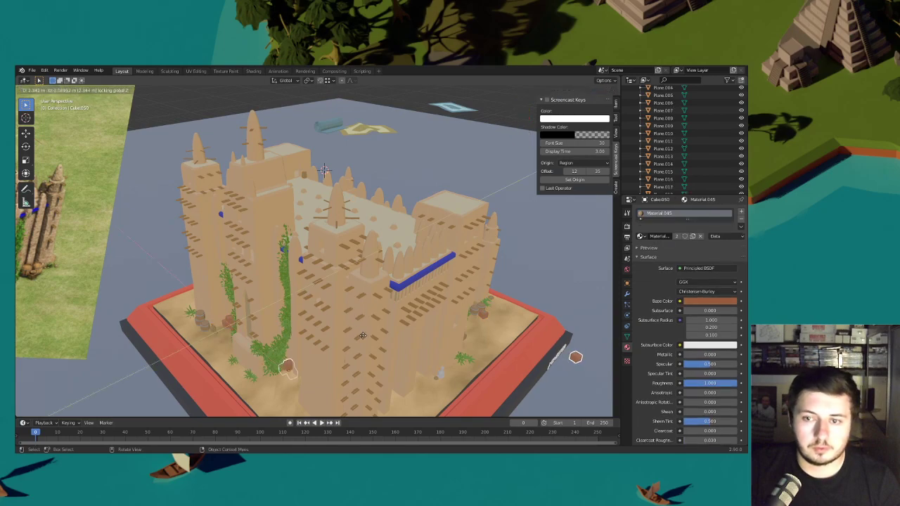
left_click(363, 335)
key("Delete")
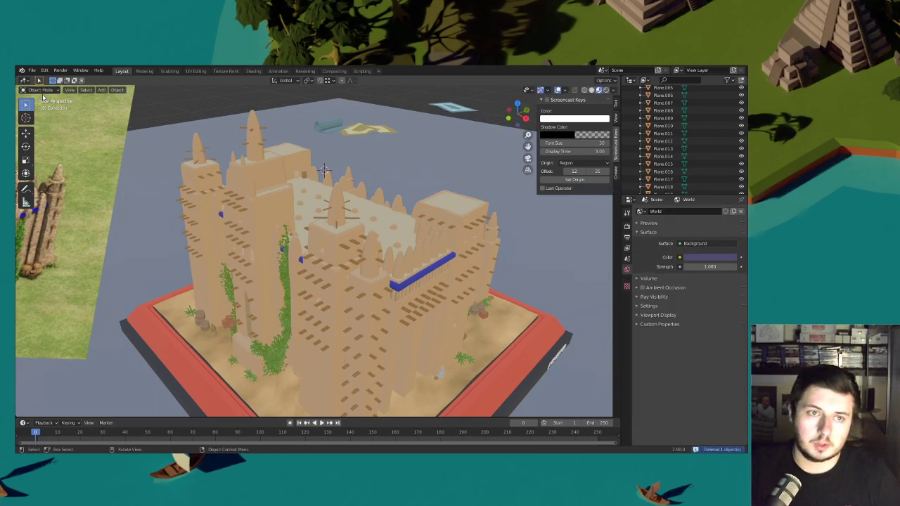
- Select the crate stack beside the ivy-covered tower in Edit Mode and display the scene in solid shading
left_click(232, 320)
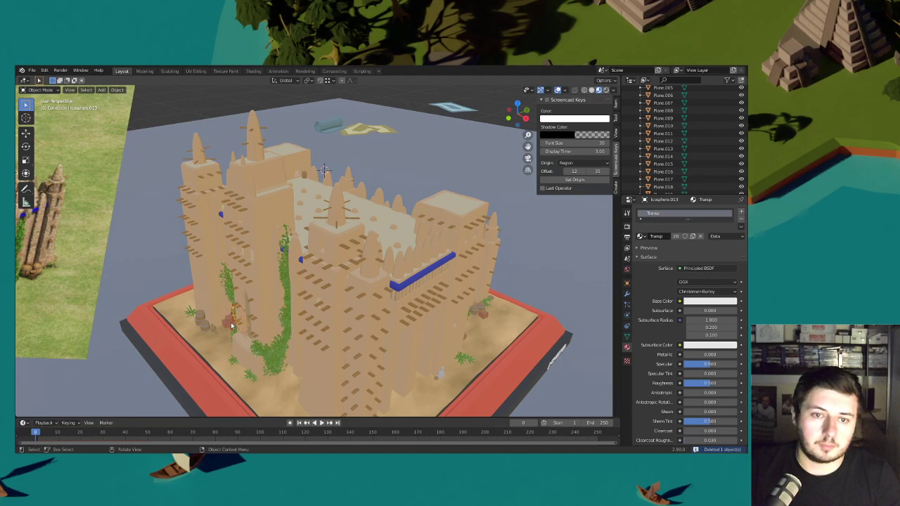
left_click(40, 89)
left_click(42, 102)
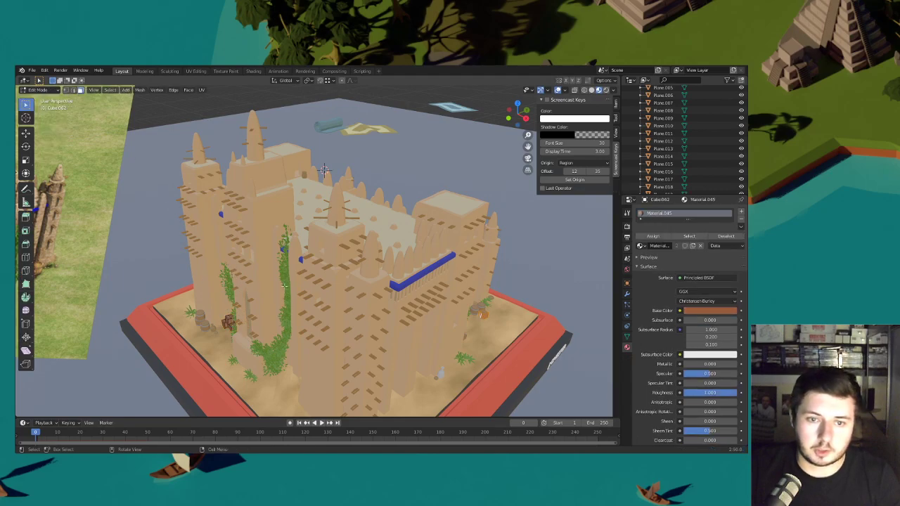
key("shift+z")
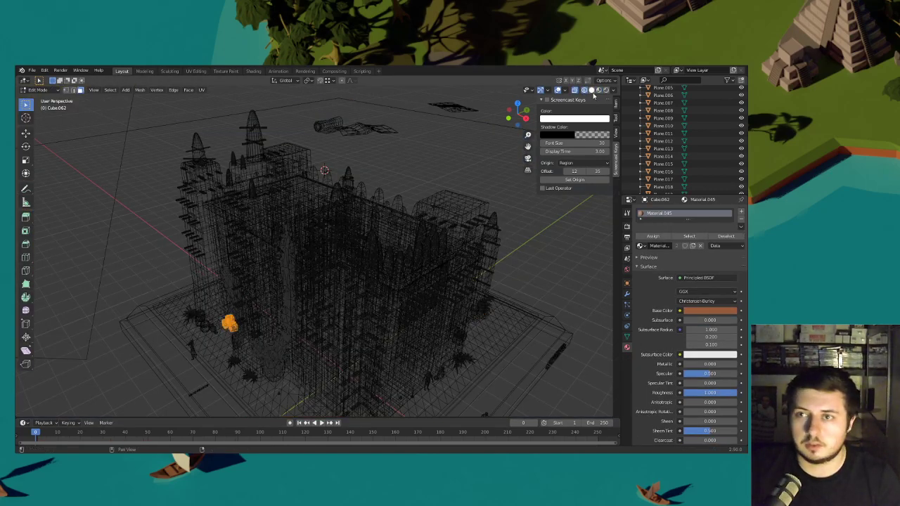
left_click(591, 90)
- Duplicate the crate stack and raise the copy to the level of the main roof
key("shift+d")
left_click(409, 219)
key("g")
key("z")
left_click(409, 193)
key("g")
key("z")
key("z")
left_click(373, 217)
- Rotate the crate copy around Z and shift it along the edge of the main roof
key("r")
key("z")
left_click(357, 216)
middle_click_drag(357, 216, 359, 257)
scroll(358, 257, "up", 5)
key("g")
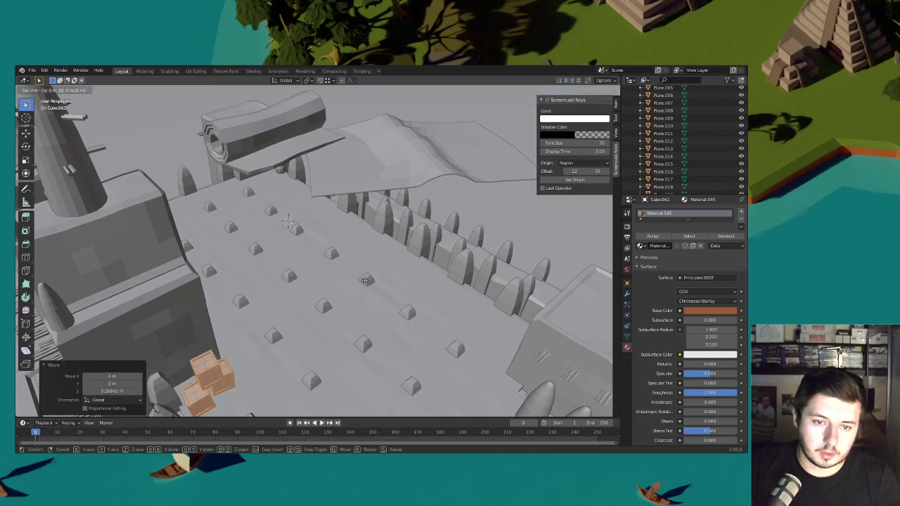
left_click(356, 264)
- Lower the crate copy by about 0.04 m and turn it slightly around Z
key("g")
key("z")
left_click(356, 265)
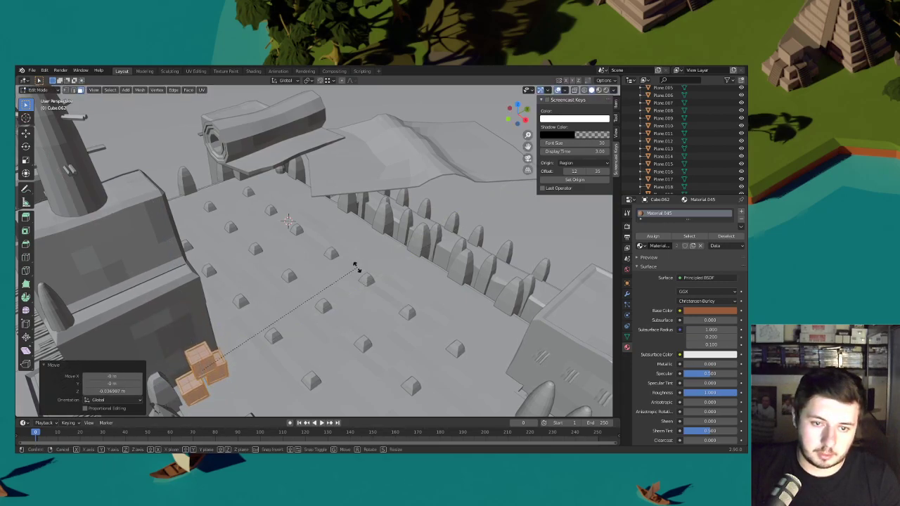
key("r")
key("z")
left_click(357, 266)
- Move the crate copy horizontally to the courtyard wing's corner tower and lower it about 1.29 m
scroll(363, 288, "down", 7)
middle_click_drag(363, 288, 325, 293)
key("g")
key("shift+z")
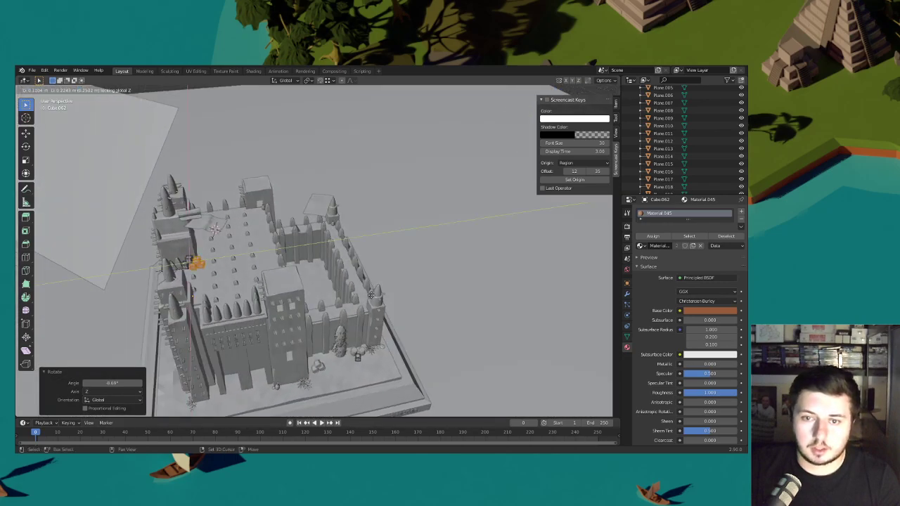
left_click(504, 298)
scroll(485, 284, "up", 3)
key("g")
key("z")
left_click(459, 307)
middle_click_drag(460, 307, 410, 309)
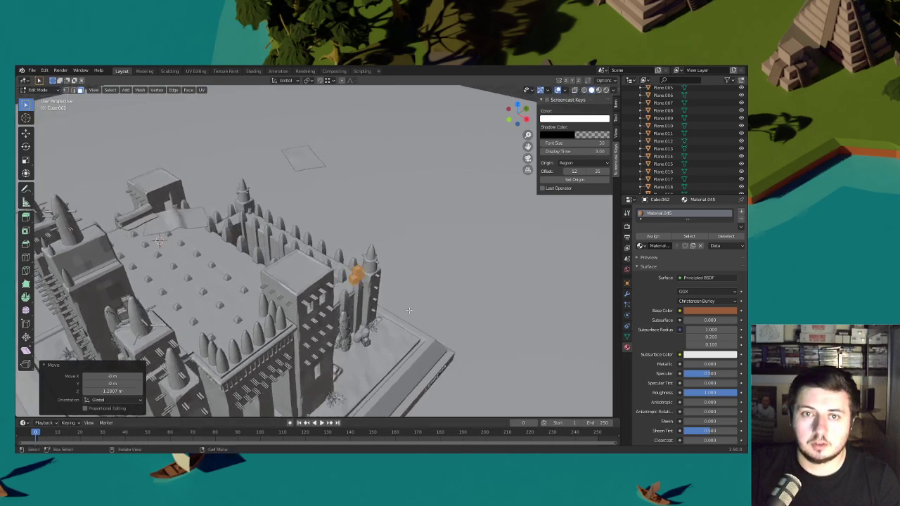
- Rotate the crate stack copy around Z and shift it horizontally closer to the courtyard wing's corner tower
scroll(410, 309, "up", 4)
key("r")
key("z")
left_click(467, 283)
key("g")
key("shift+z")
left_click(461, 250)
key("r")
left_click(466, 262)
- Adjust the crate copy's height and nudge it horizontally against the corner tower, leaving nothing selected
key("g")
key("z")
left_click(468, 291)
key("g")
key("shift+z")
left_click(470, 286)
key("alt+a")
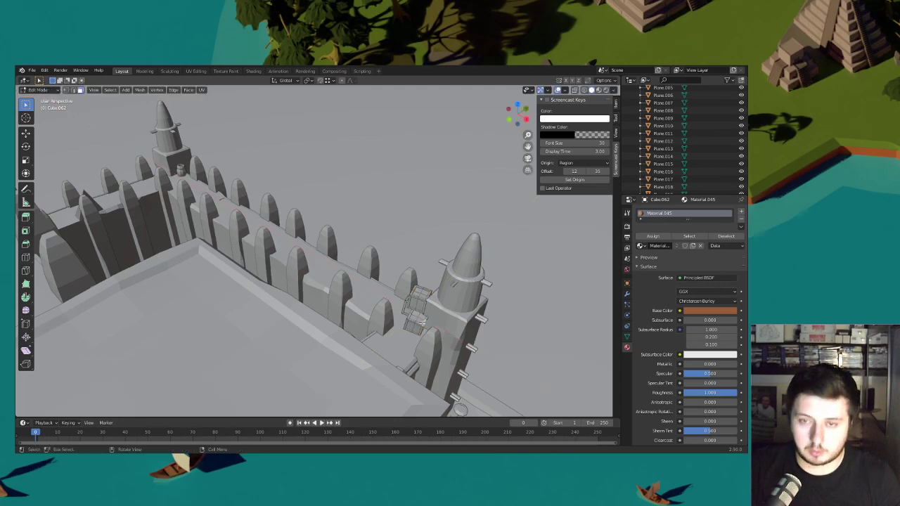
- Delete the separate lower crate from the copy beside the corner tower
key("l")
key("x")
left_click(422, 324)
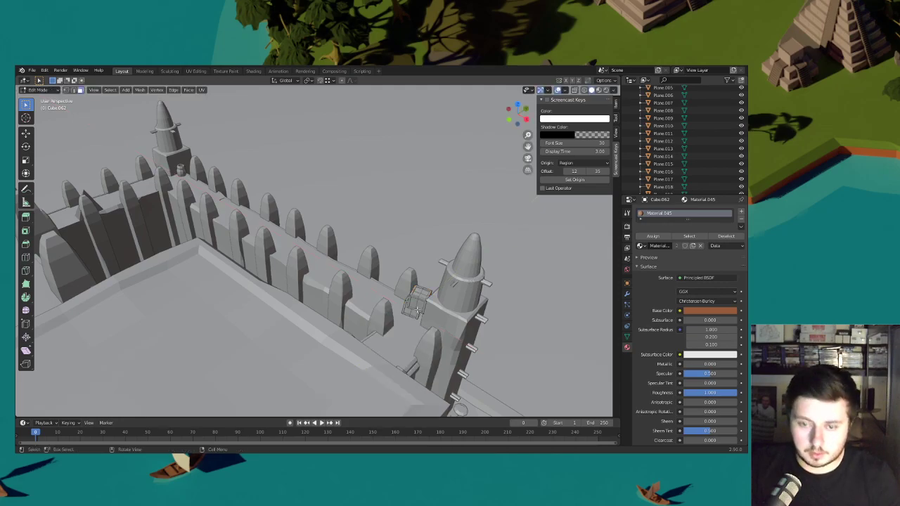
- Rotate the upper of the remaining crates around Z and shift it horizontally beside the corner tower
key("l")
key("r")
key("z")
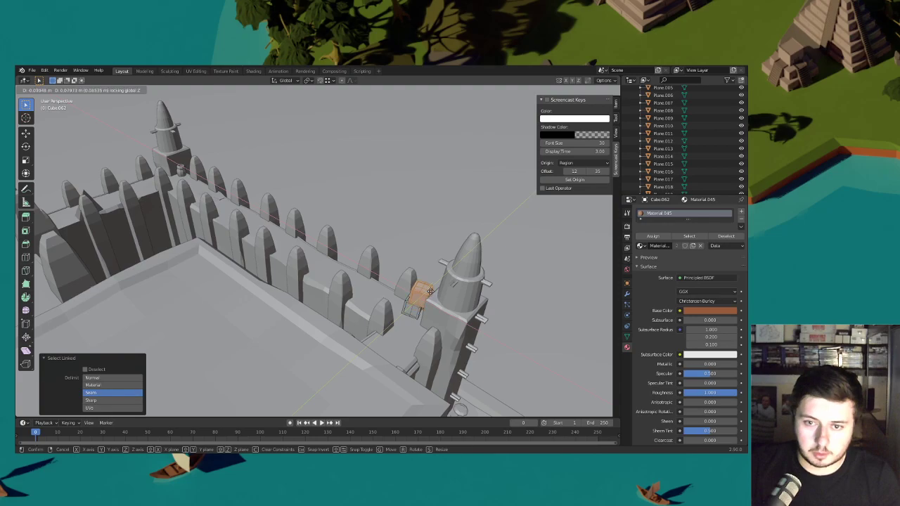
left_click(430, 291)
middle_click_drag(448, 297, 451, 296)
left_click(451, 296)
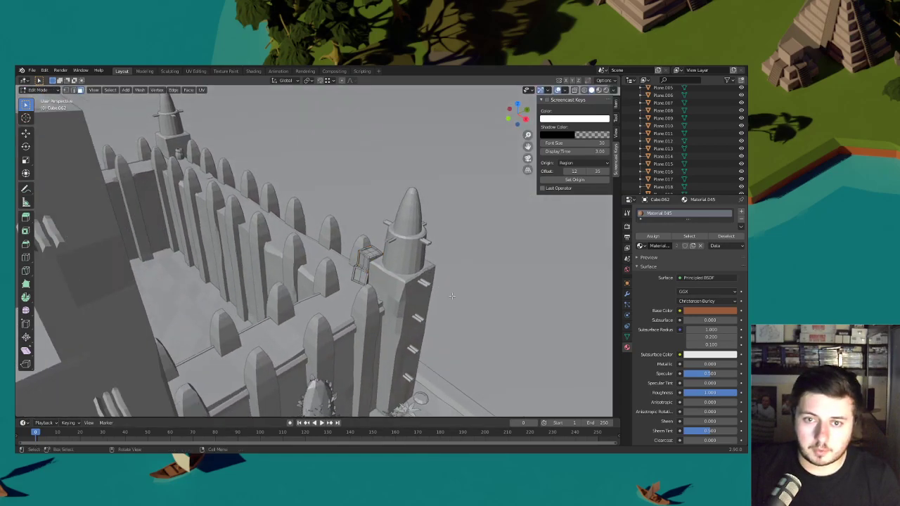
- Return to the full scene in object mode, save the file and show the viewport in Material Preview shading
key("KP_Divide")
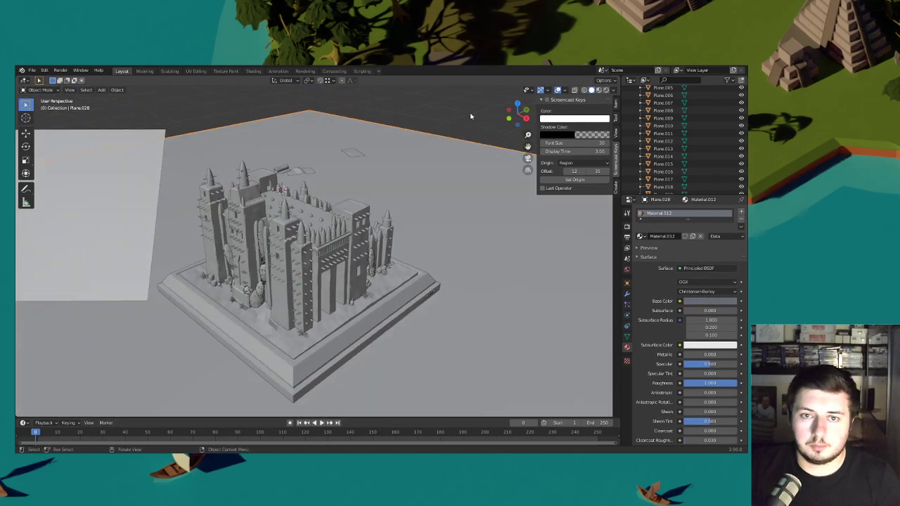
left_click(32, 70)
left_click(42, 110)
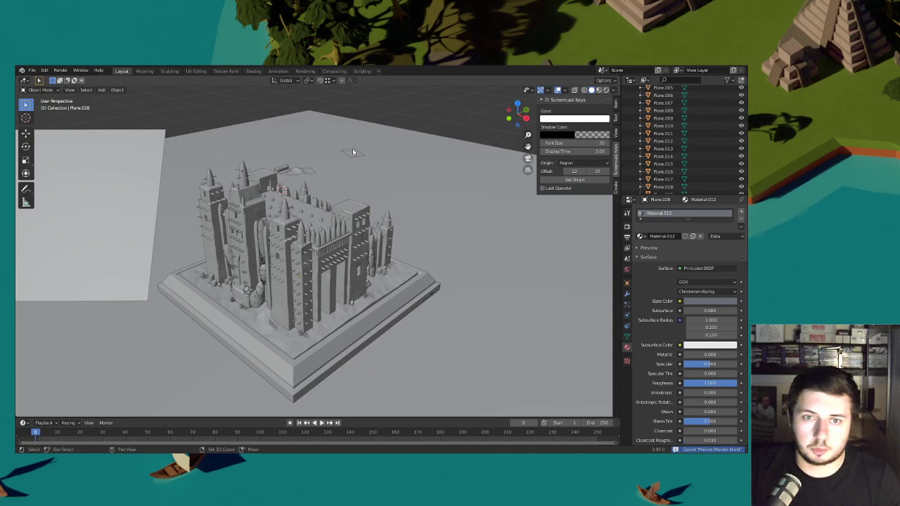
left_click(599, 90)
middle_click_drag(281, 203, 374, 203, "shift")
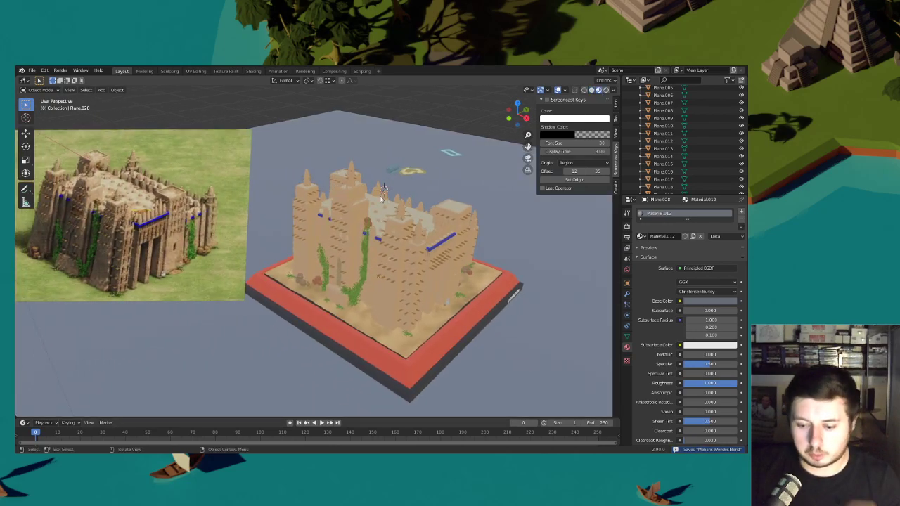
left_click(31, 71)
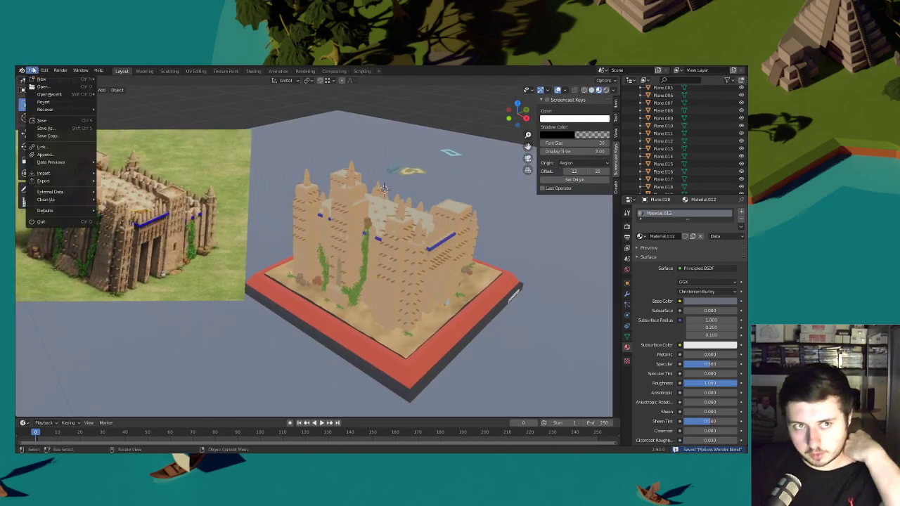
left_click(48, 120)
- Lower the yellow-green patterned rug onto the main roof and move it horizontally to the front battlements
middle_click_drag(458, 191, 407, 197)
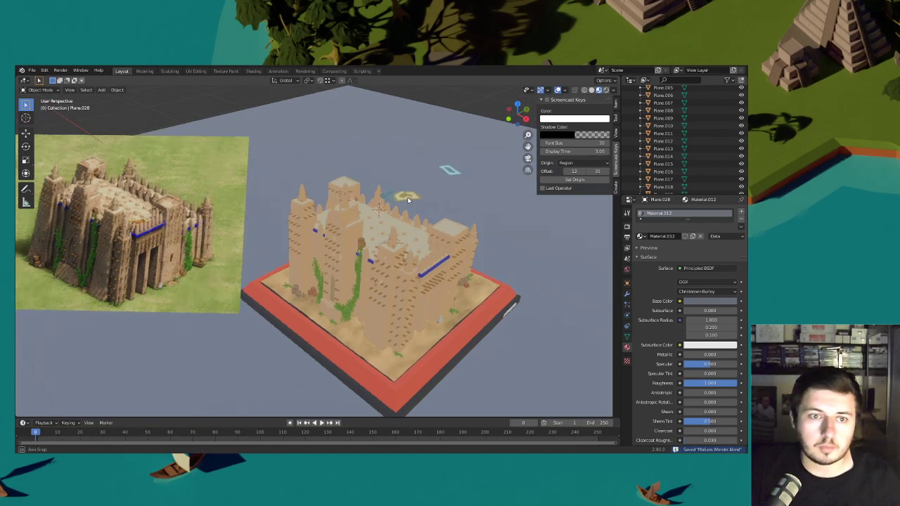
left_click(404, 211)
scroll(445, 212, "up", 3)
key("g")
key("z")
left_click(450, 268)
middle_click_drag(457, 264, 404, 242, "shift")
key("g")
key("shift+z")
key("shift+z")
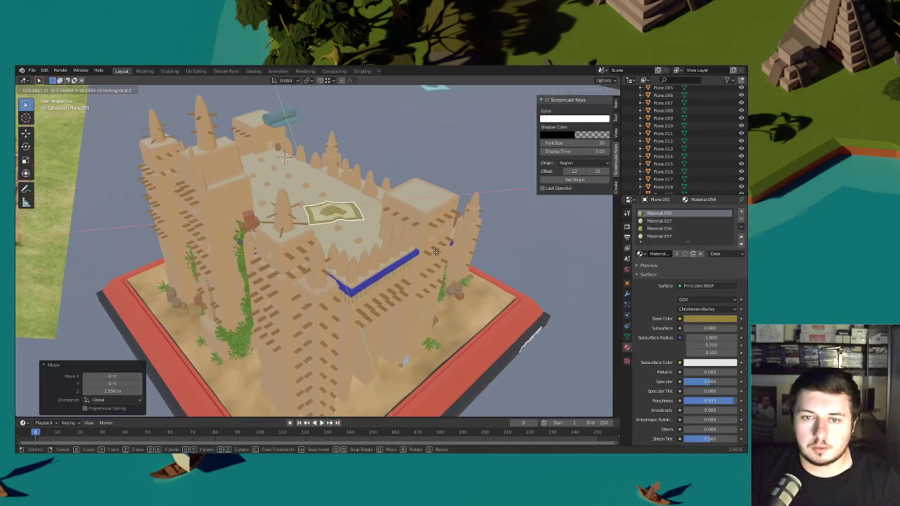
left_click(445, 293)
- Rotate the rug about 25° around Z and raise it about 0.075 m above the roof surface
scroll(437, 278, "up", 2)
scroll(437, 278, "up", 2)
key("r")
key("z")
left_click(423, 322)
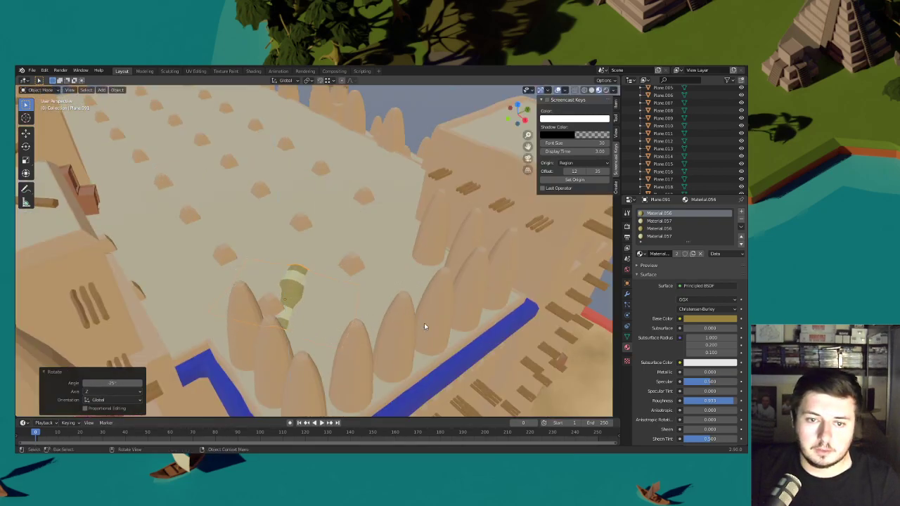
key("g")
left_click(423, 313)
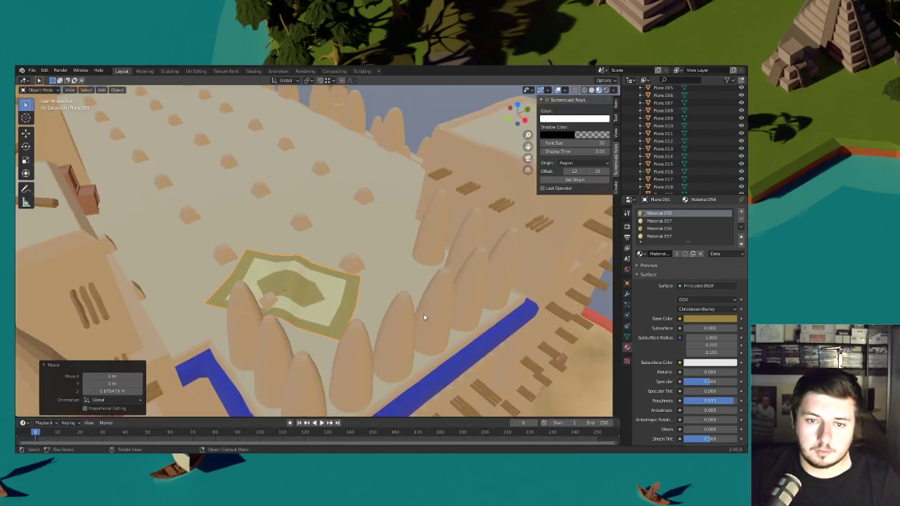
- Shift the rug slightly on the roof and adjust its orientation and size beside the front battlements
key("g")
left_click(415, 268)
key("s")
left_click(408, 269)
- Delete the two roof bumps that overlap the rug from the bump mesh
left_click(356, 262)
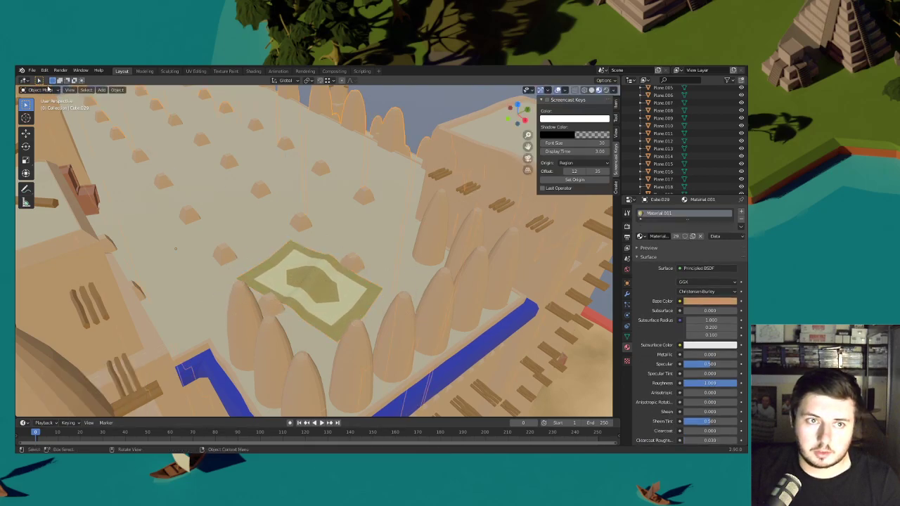
left_click(35, 112)
left_click(348, 260)
key("Tab")
key("l")
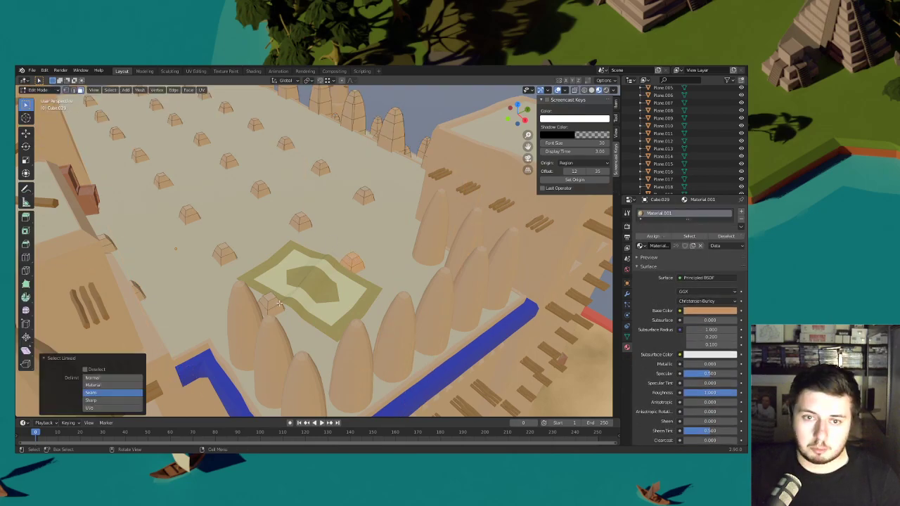
key("x")
left_click(275, 307)
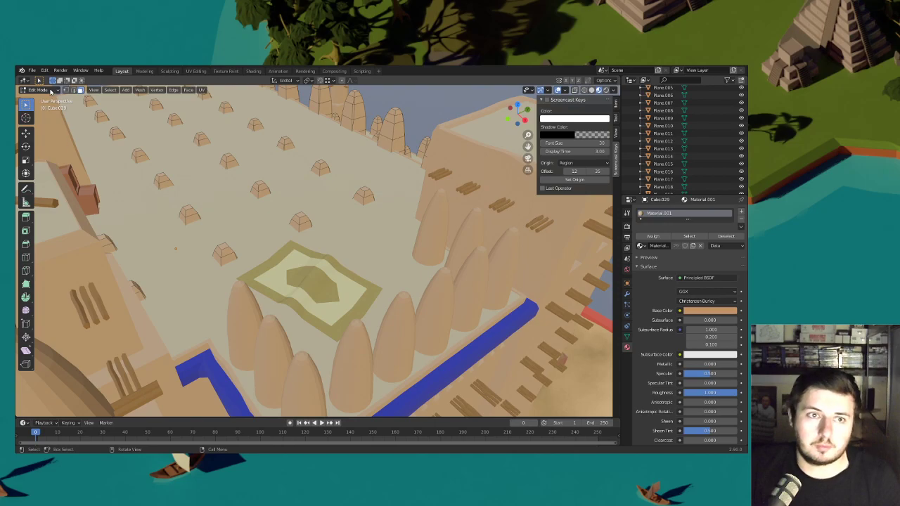
- Rotate the rug about 43.4° around Z and fine-tune its height and horizontal position on the roof
left_click(50, 90)
left_click(43, 100)
left_click(295, 273)
key("r")
key("z")
left_click(386, 217)
key("g")
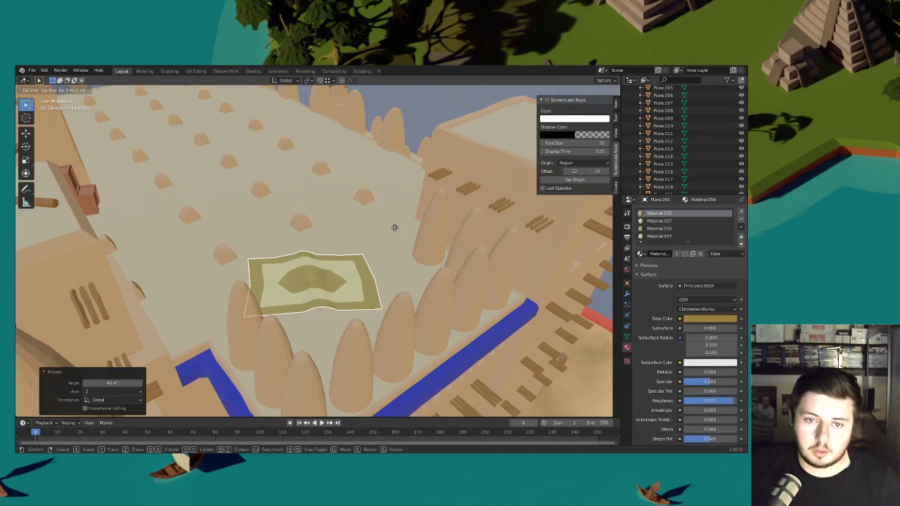
key("z")
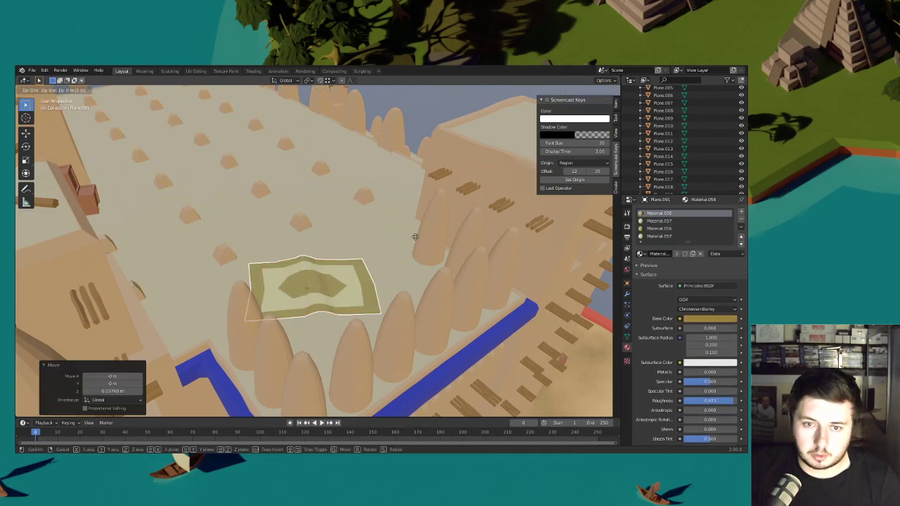
left_click(400, 234)
- Change the base colour of the rug's Material.056 to an orange-brown matching the reference picture
scroll(405, 236, "down", 8)
middle_click_drag(295, 248, 410, 286, "shift")
scroll(407, 288, "up", 7)
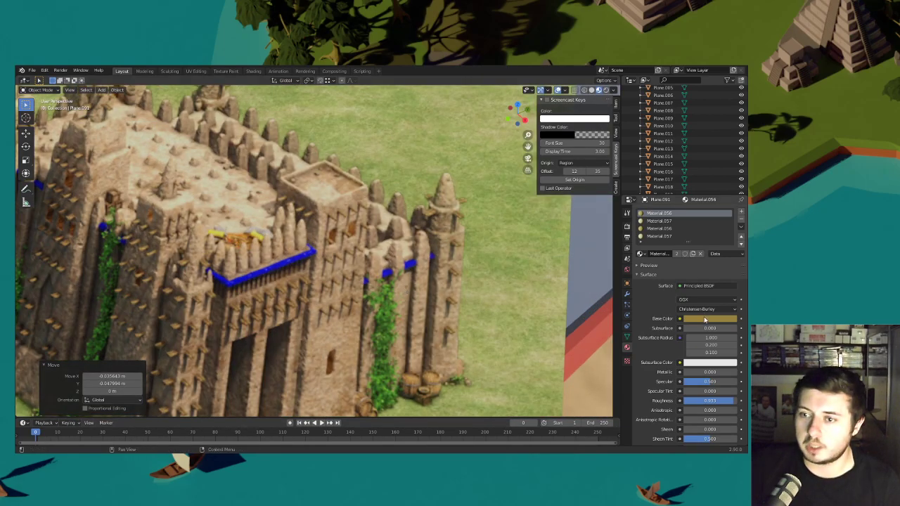
scroll(448, 310, "down", 3)
scroll(475, 306, "up", 10)
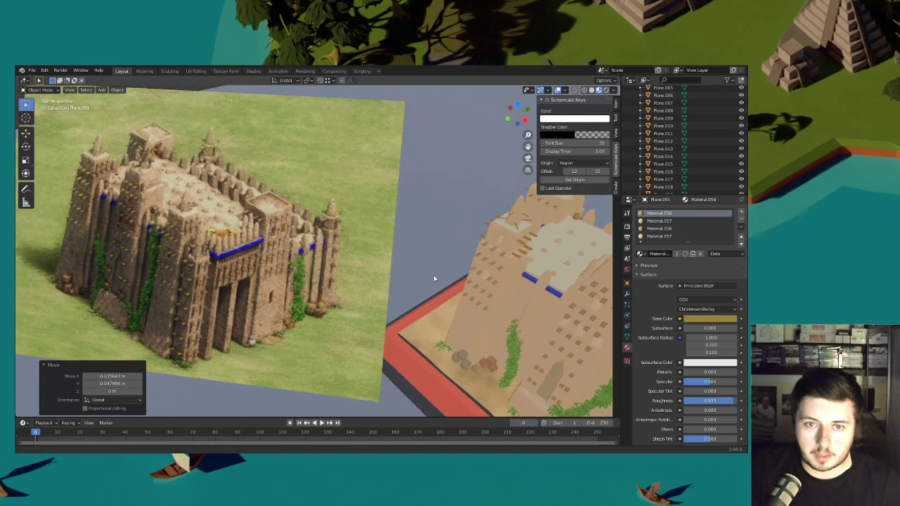
scroll(397, 264, "up", 1)
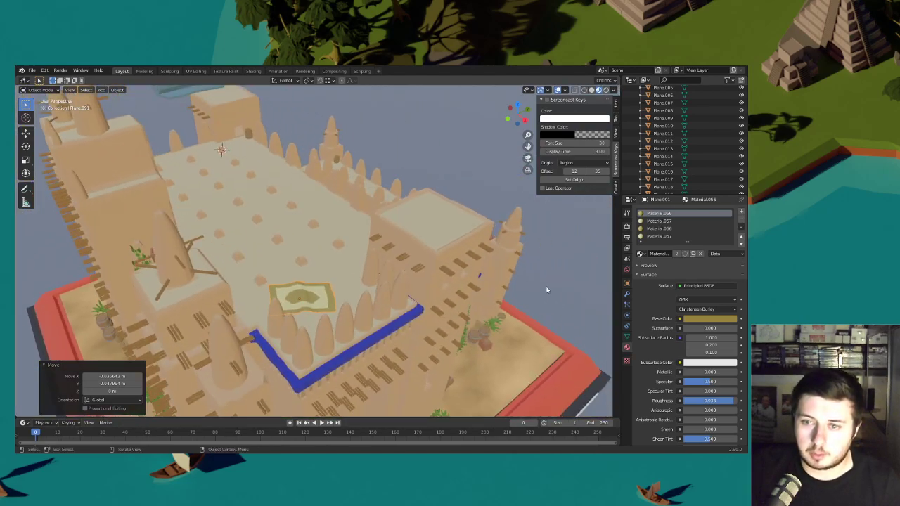
left_click(706, 319)
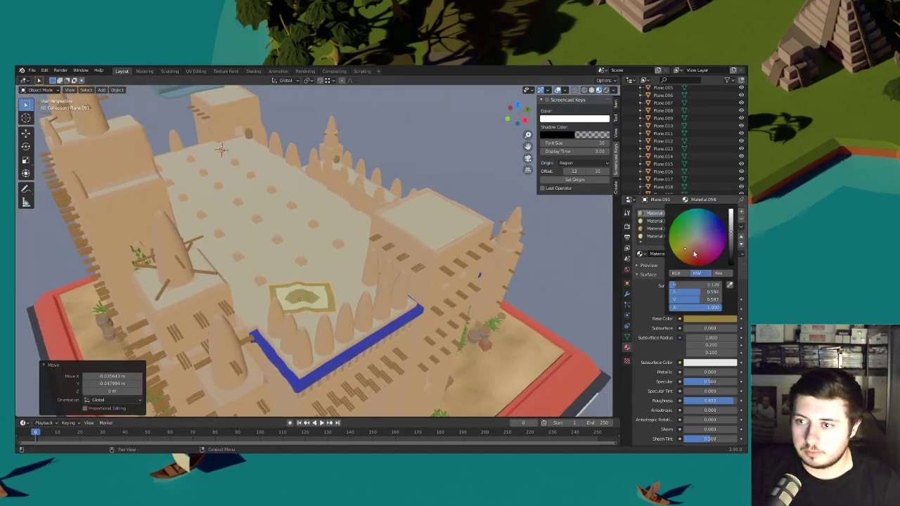
left_click_drag(694, 253, 690, 255)
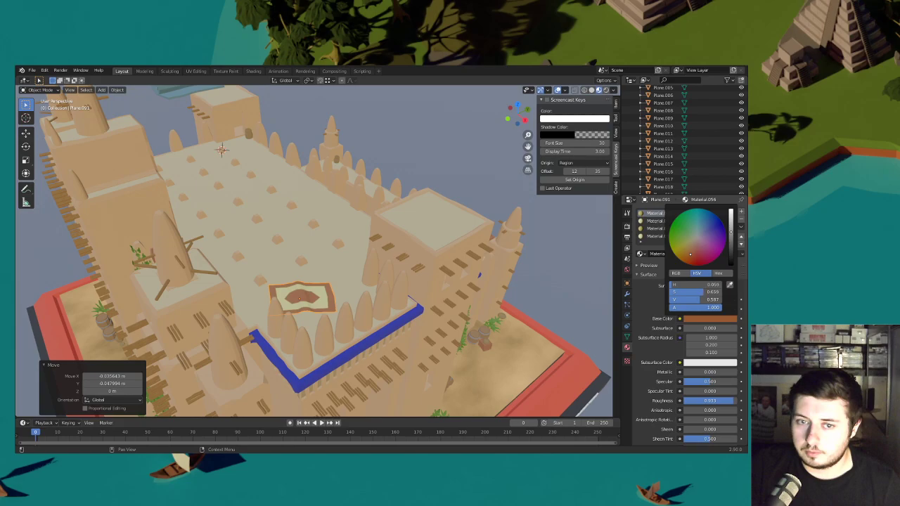
- Change the base colour of the rug's Material.057 to a bright saturated orange
left_click(659, 222)
left_click(705, 321)
left_click(691, 255)
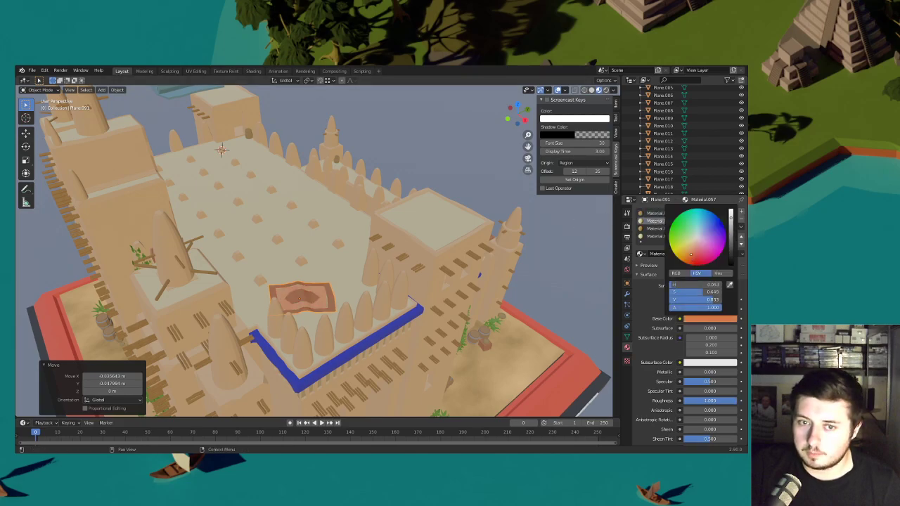
left_click_drag(731, 218, 730, 209)
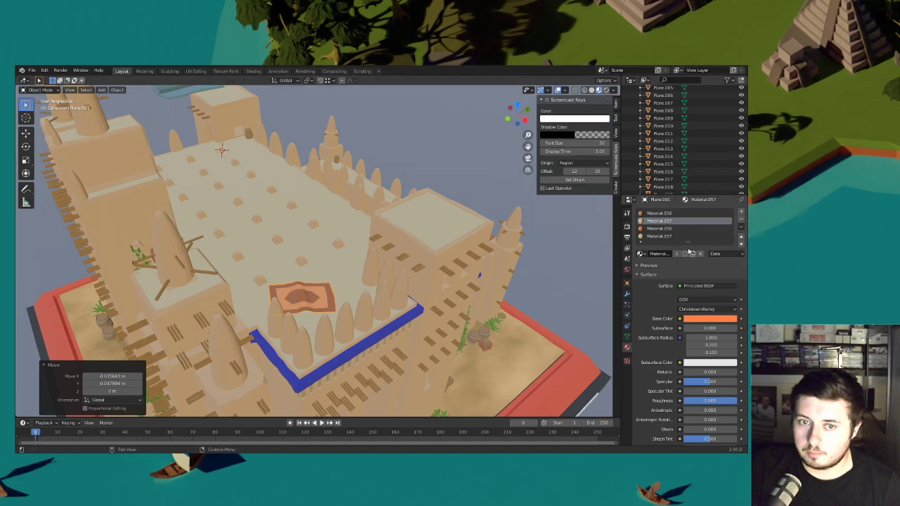
left_click(700, 320)
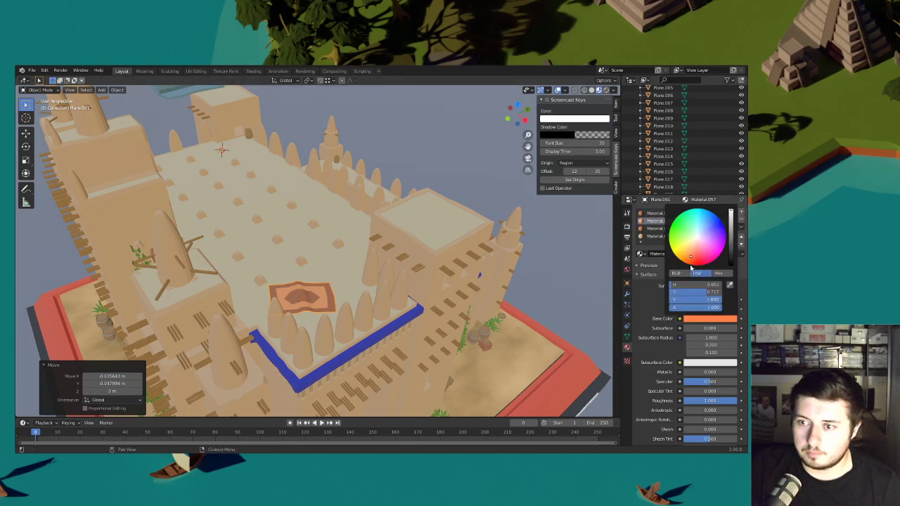
left_click(690, 267)
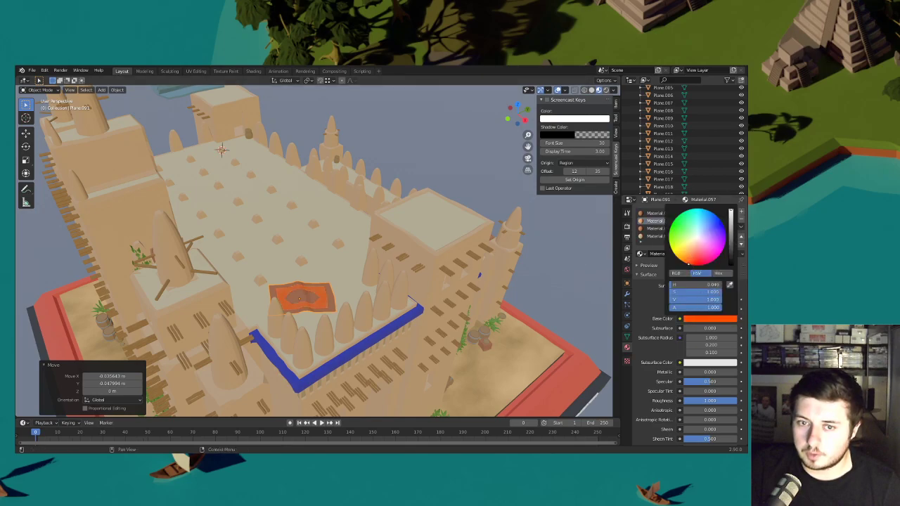
left_click(721, 318)
left_click(690, 266)
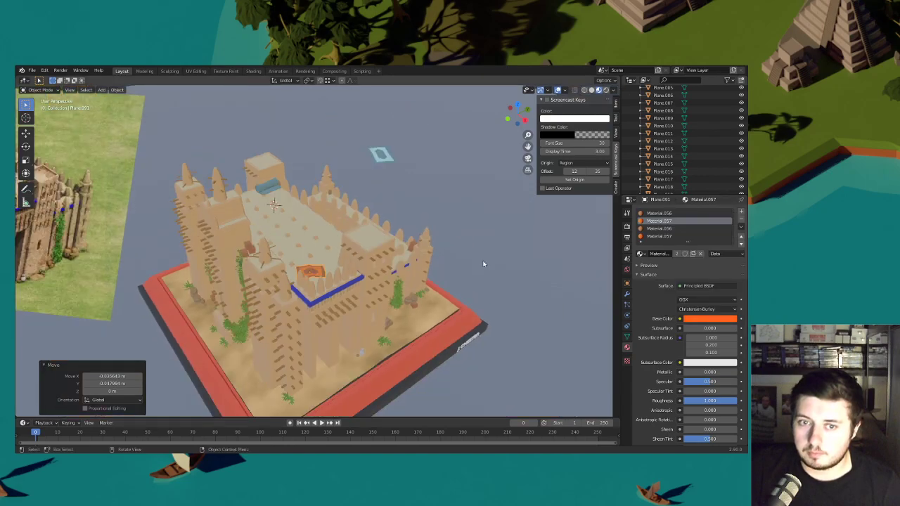
- Change the base colour of the teal rolled rug to a saturated golden yellow
middle_click_drag(482, 260, 439, 272)
scroll(428, 256, "up", 4)
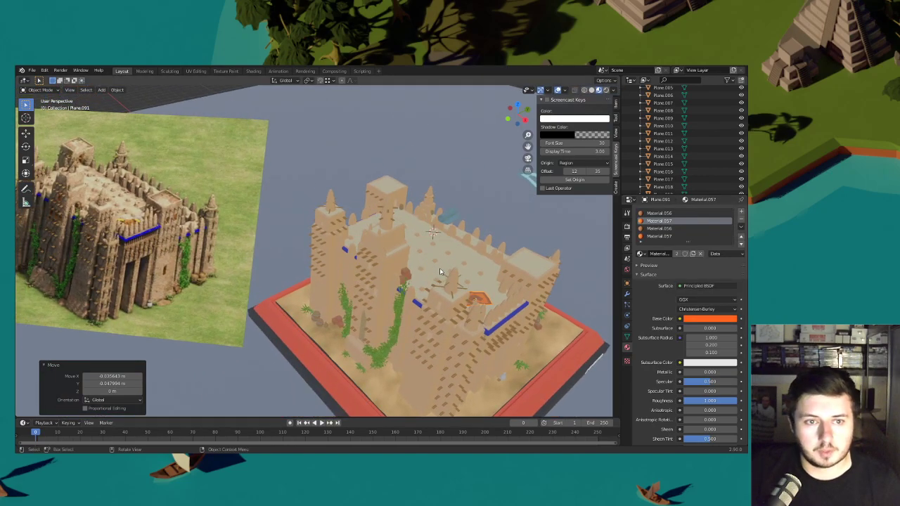
middle_click_drag(520, 269, 425, 164)
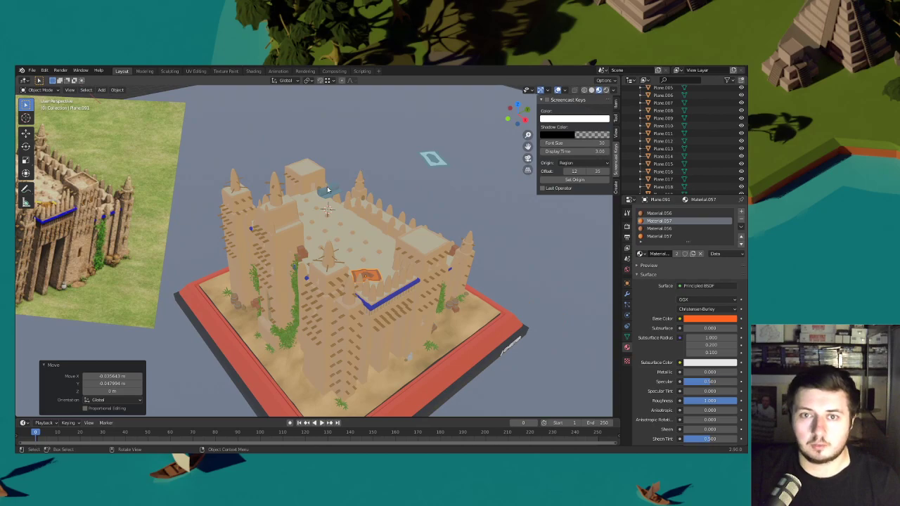
left_click(326, 190)
left_click(741, 219)
left_click(661, 236)
left_click(706, 300)
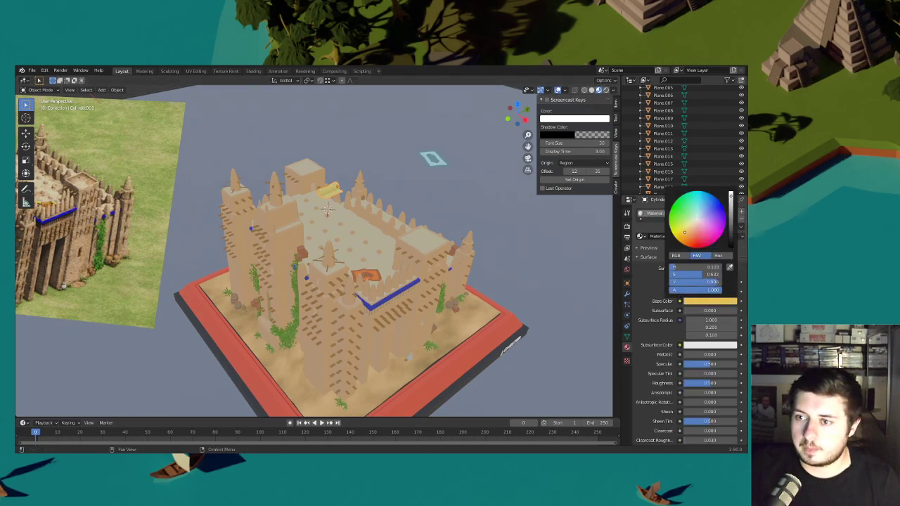
left_click_drag(705, 274, 710, 274)
- Lower the rolled rug about 1.68 m, set its roughness to 1 and move it horizontally behind the orange rug
key("g")
key("z")
left_click(534, 298)
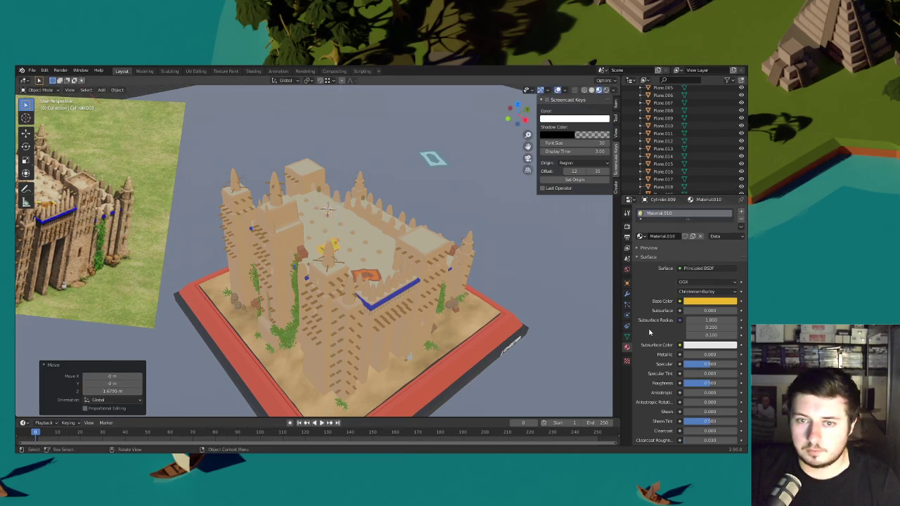
key("s")
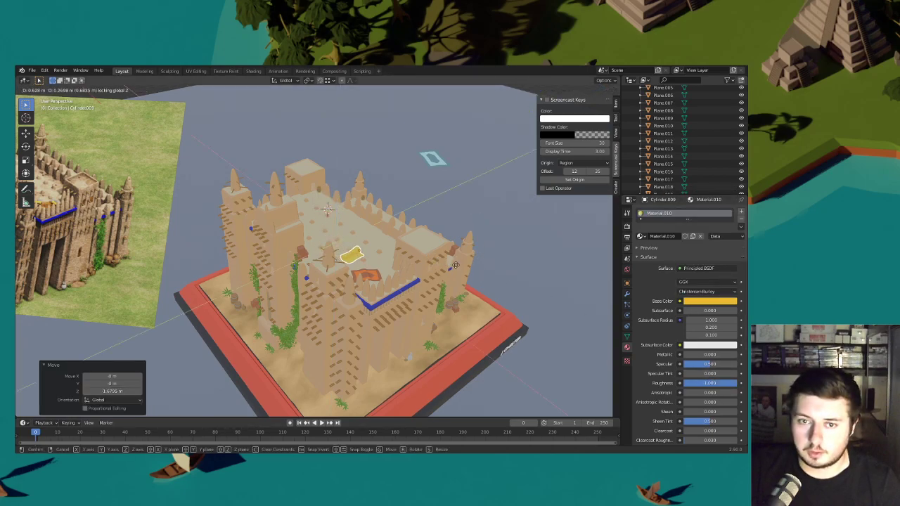
left_click(460, 226)
- Delete the spare light-blue rug floating behind the building and adjust the yellow rolled rug's height on the roof
key("Delete")
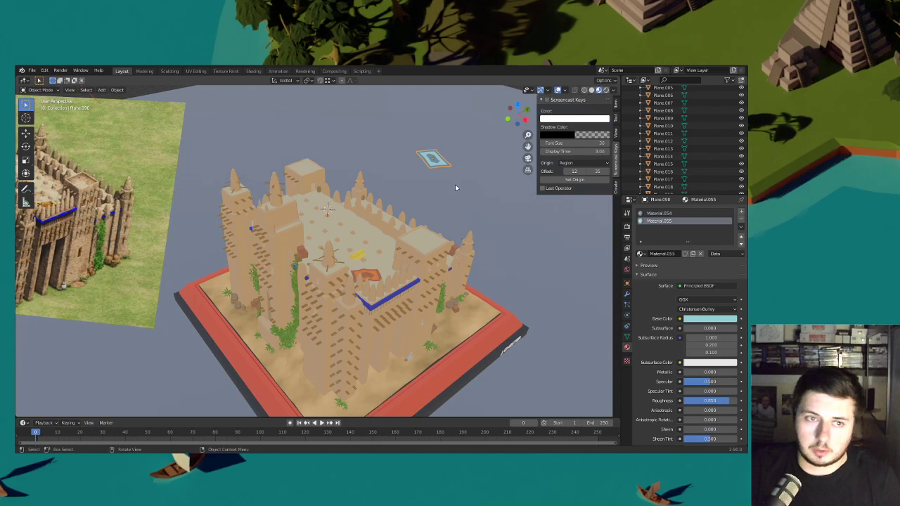
middle_click_drag(430, 200, 383, 204)
scroll(409, 198, "up", 2)
left_click(306, 199)
scroll(382, 207, "up", 3)
key("g")
key("z")
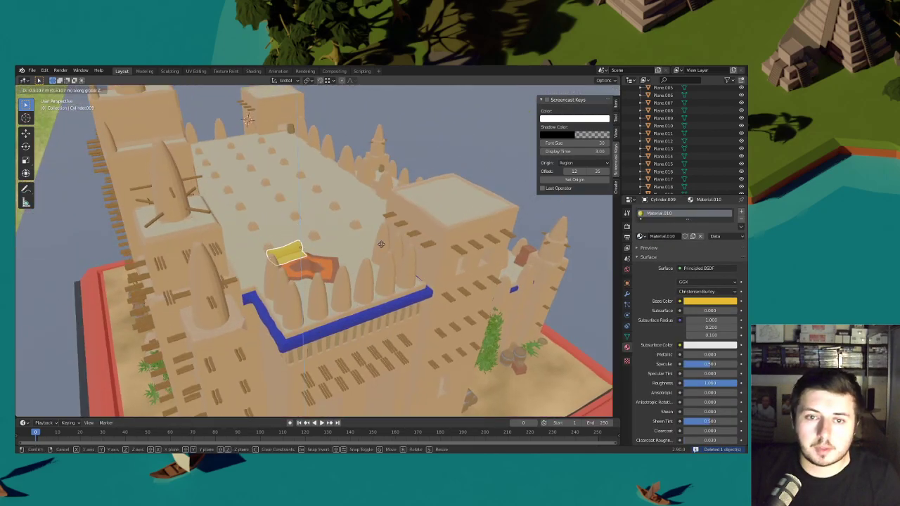
left_click(381, 247)
- Move the yellow rolled rug horizontally behind the orange rug, turn it about the vertical axis and fine-tune its height on the roof
key("g")
key("shift+z")
left_click(371, 241)
key("r")
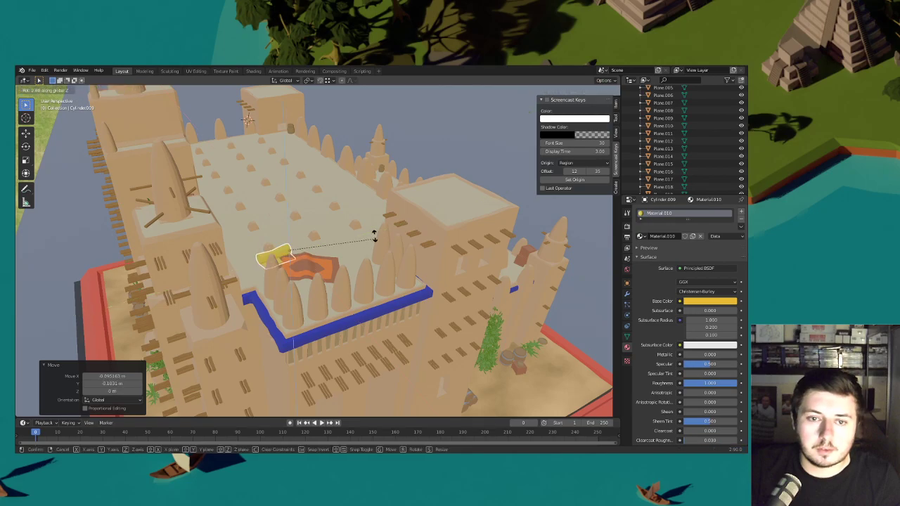
left_click(377, 217)
key("g")
key("z")
left_click(372, 217)
key("r")
left_click(365, 222)
- Duplicate the yellow rolled rug to the other side of the orange rug, rotate the copy and settle it on the roof
key("shift+d")
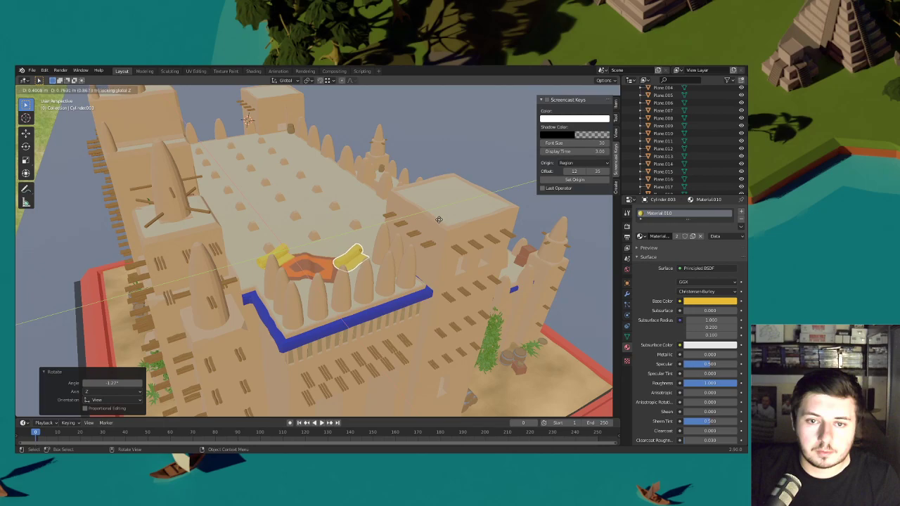
left_click(413, 214)
key("r")
left_click(360, 294)
key("g")
key("shift+z")
left_click(405, 257)
key("r")
left_click(430, 243)
key("g")
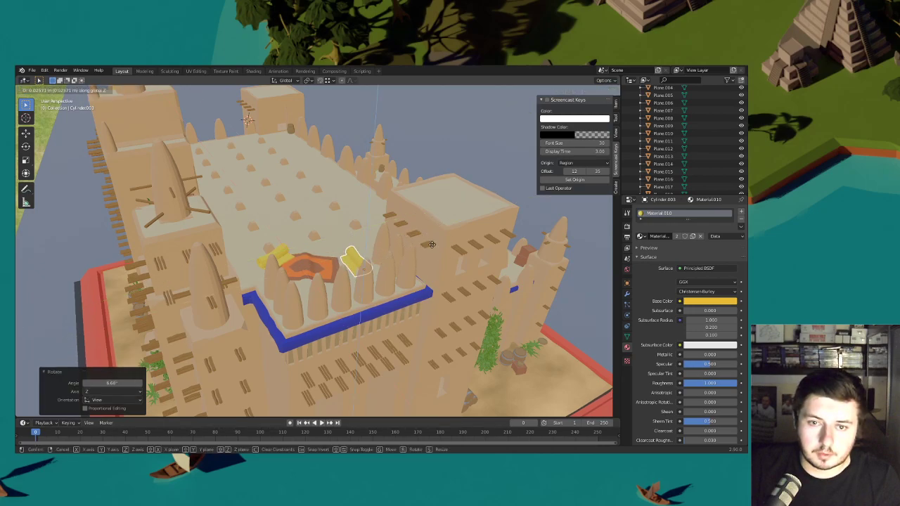
left_click(432, 243)
- Rotate the copied rolled rug about the Z axis and shift it horizontally behind the front parapet cones
key("r")
left_click(431, 253)
key("r")
key("z")
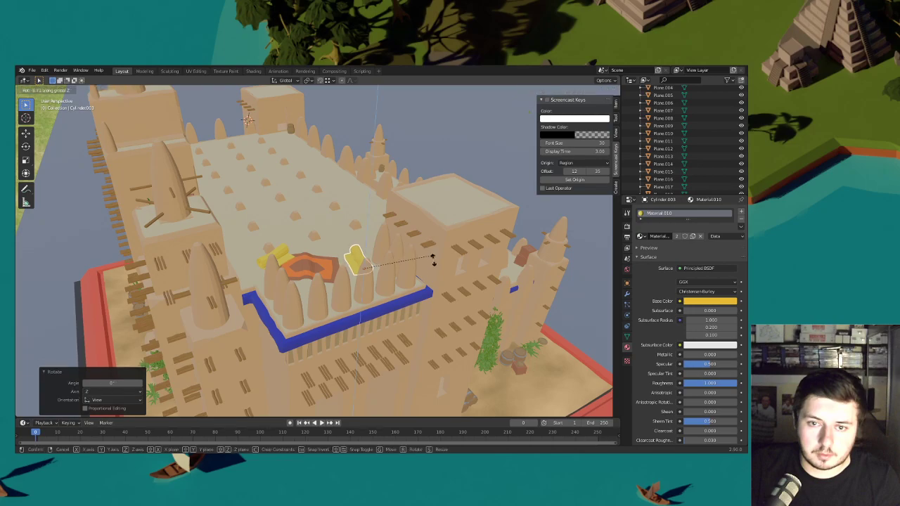
left_click(415, 284)
key("g")
key("shift+z")
left_click(432, 259)
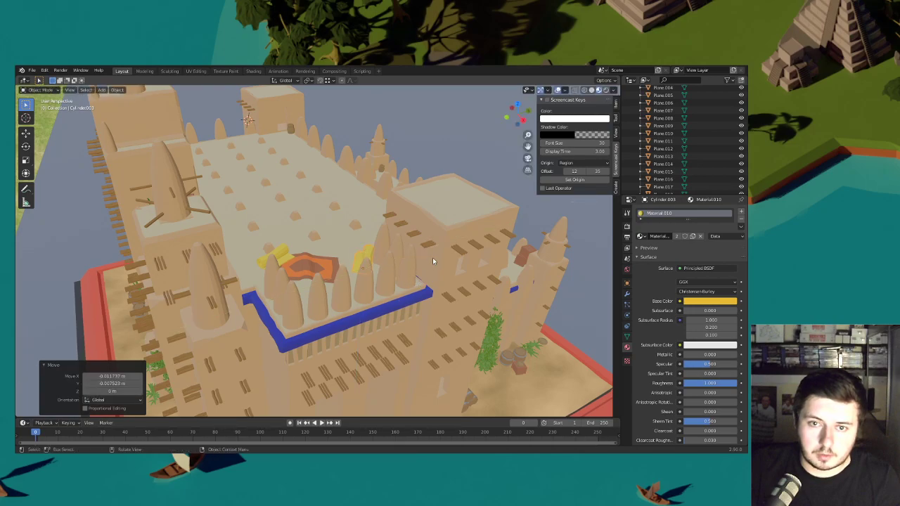
- In the camera view, move the first yellow rolled rug so it shows between the parapet cones next to the orange rug
scroll(433, 256, "down", 3)
left_click(529, 160)
middle_click_drag(432, 217, 443, 253, "shift")
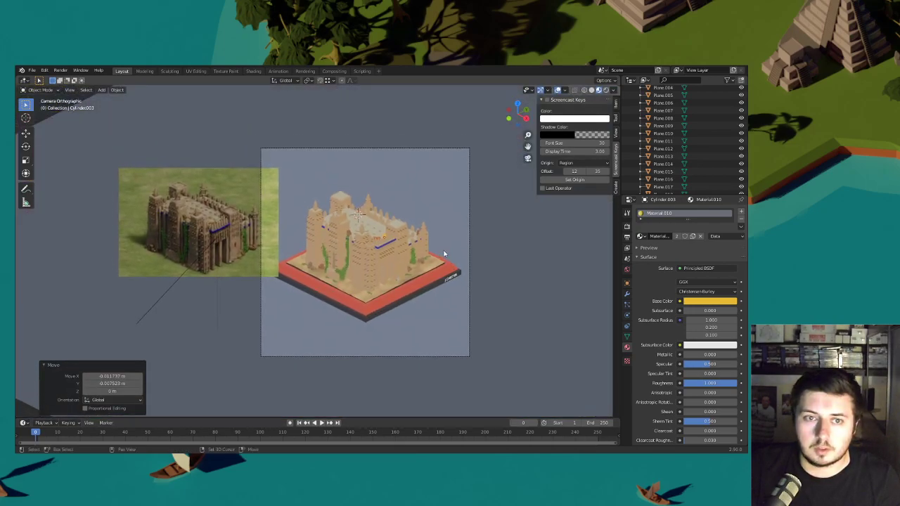
scroll(393, 244, "up", 10)
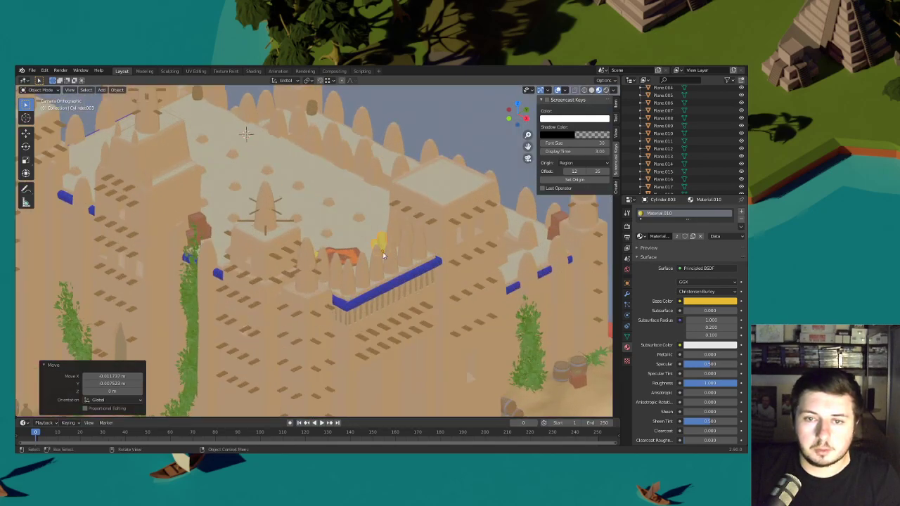
left_click(335, 260)
key("g")
left_click(359, 237)
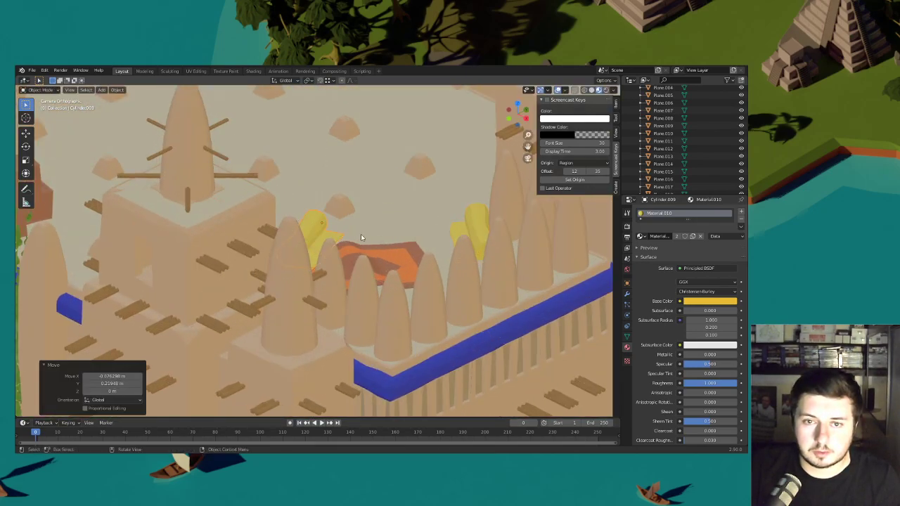
- Move the second yellow rolled rug closer to the orange rug, rotate it about Z and reposition it behind the parapet cones
left_click(480, 229)
key("g")
left_click(442, 237)
key("r")
key("z")
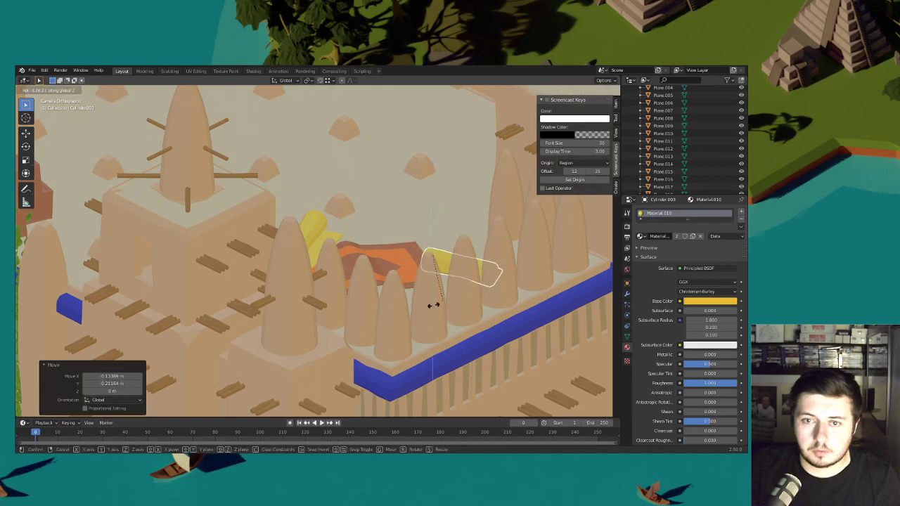
left_click(416, 307)
key("g")
left_click(444, 252)
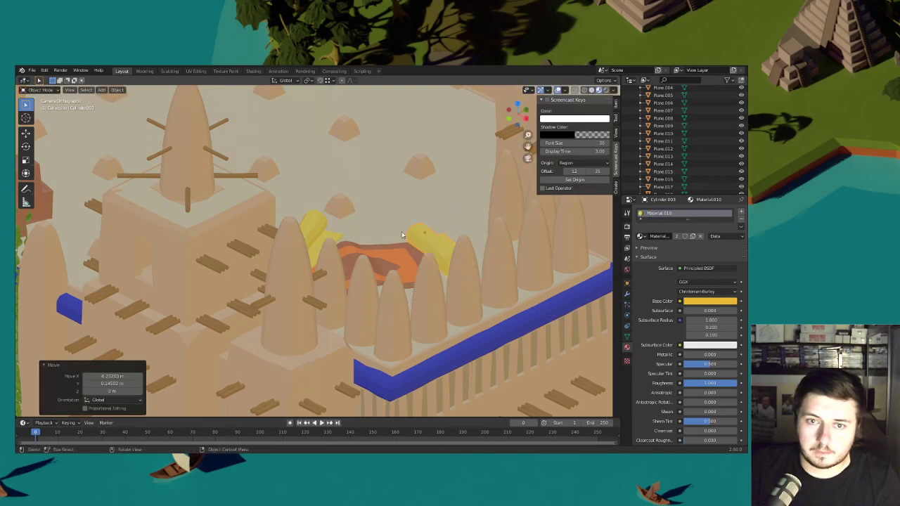
- Leave the camera view and save the project file
scroll(384, 234, "down", 8)
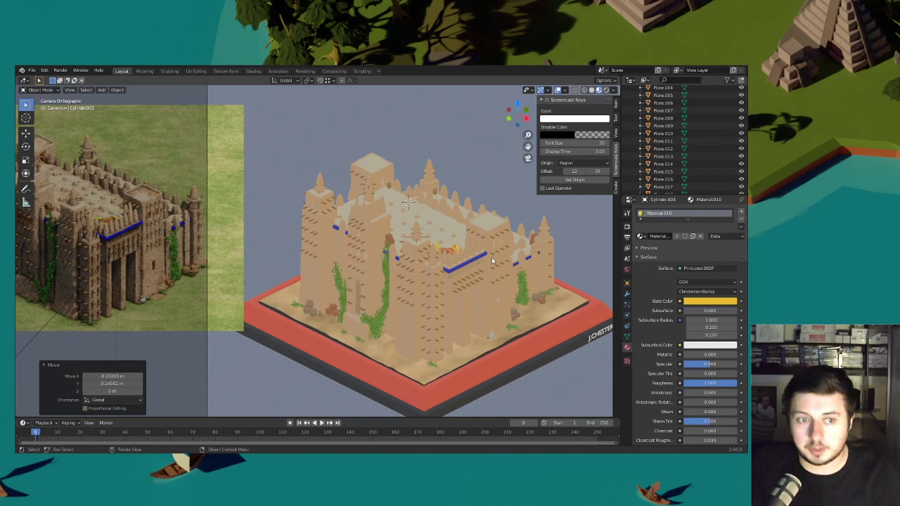
scroll(481, 294, "down", 3)
key("KP_0")
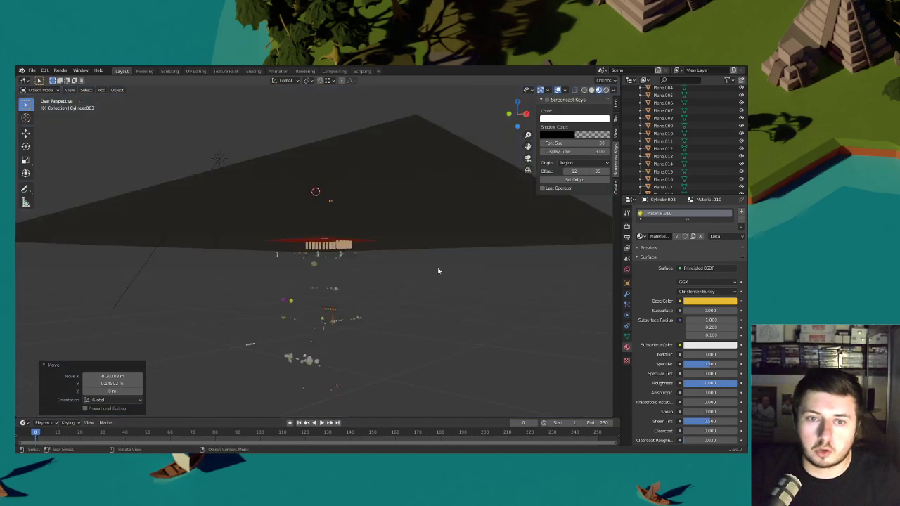
left_click(31, 70)
left_click(44, 122)
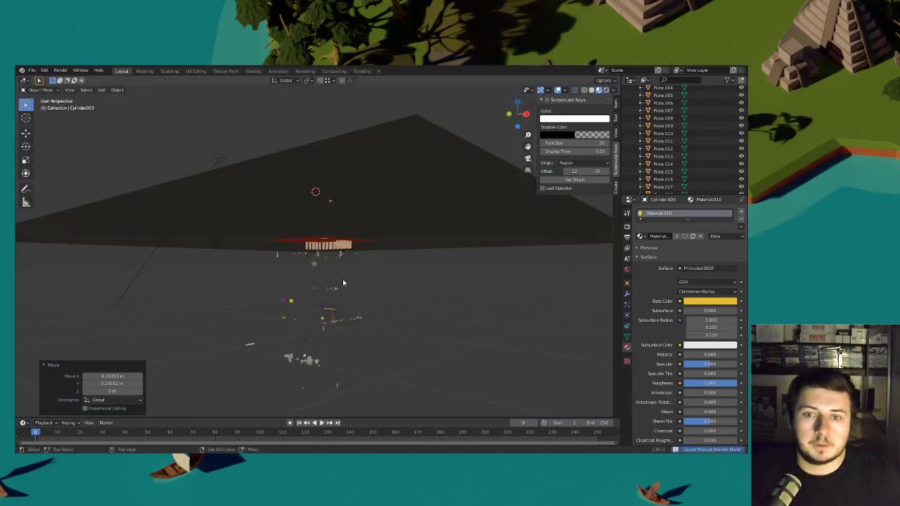
- Take a grey rock from the spare props below the scene, raise it above the ground and move it horizontally towards the building
scroll(342, 279, "up", 8)
scroll(387, 296, "down", 2)
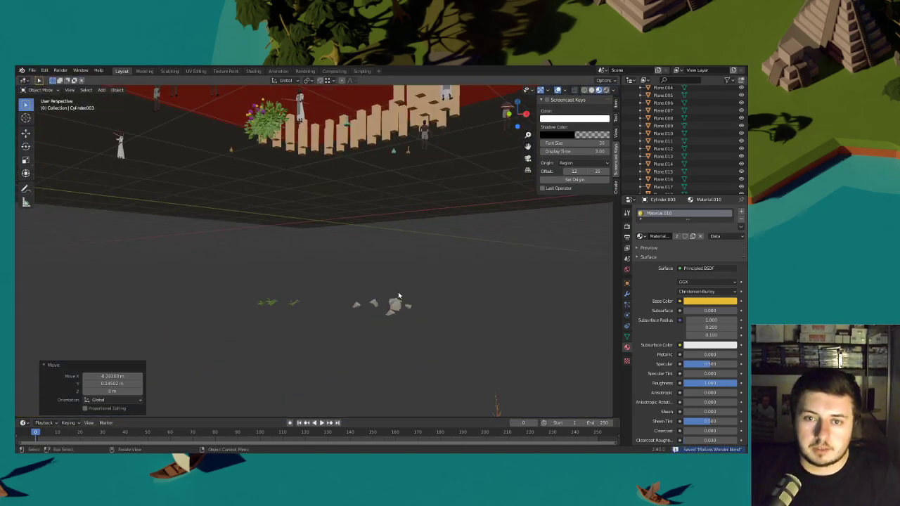
left_click(404, 315)
scroll(406, 319, "down", 4)
key("g")
key("z")
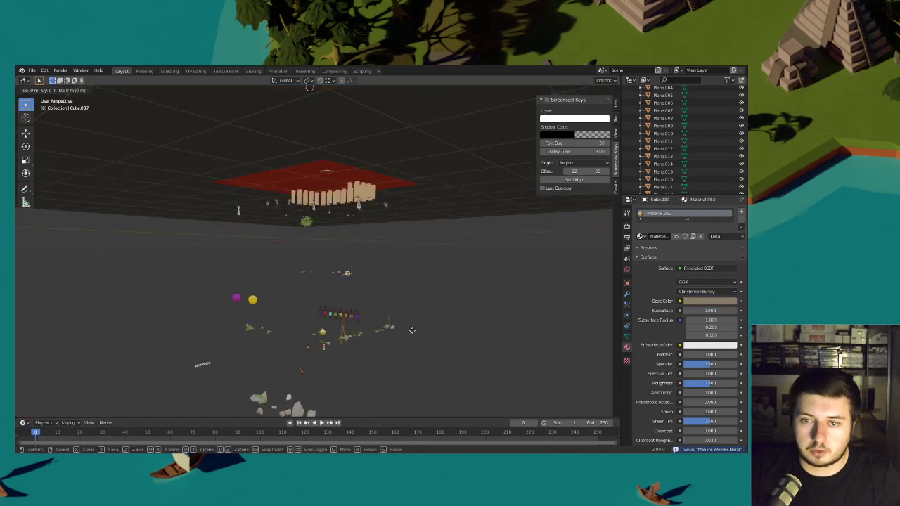
left_click(410, 208)
middle_click_drag(410, 208, 363, 242)
key("g")
key("shift+z")
left_click(392, 245)
scroll(388, 246, "up", 4)
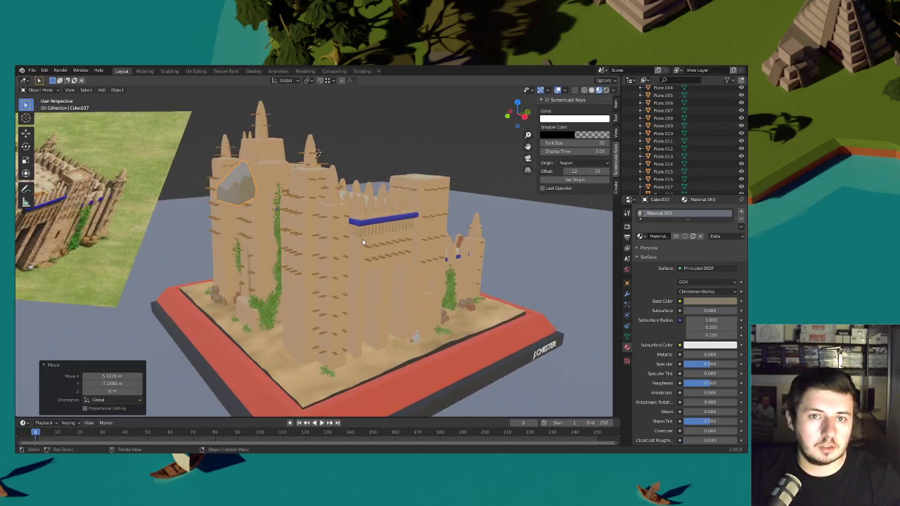
- Shift the rock's mesh about 0.02 m along Z in Edit Mode and return to Object Mode
left_click(40, 90)
left_click(43, 106)
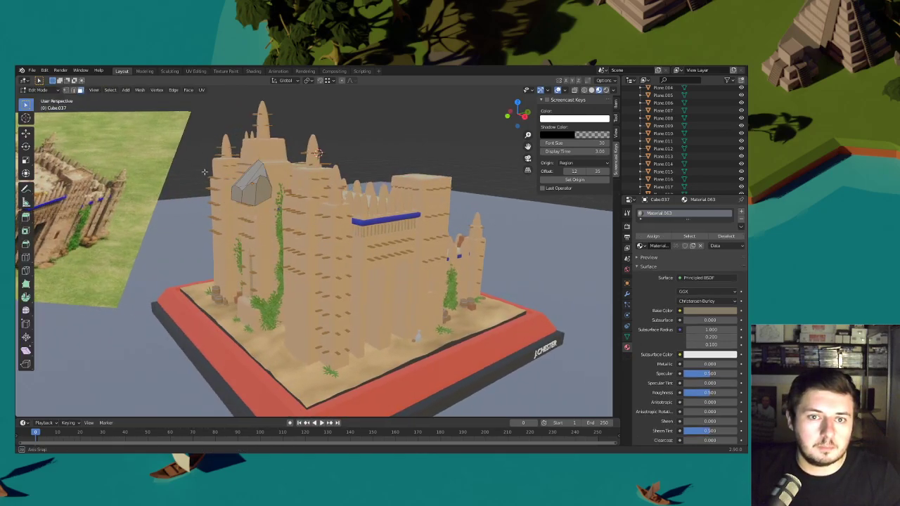
middle_click_drag(195, 173, 215, 182)
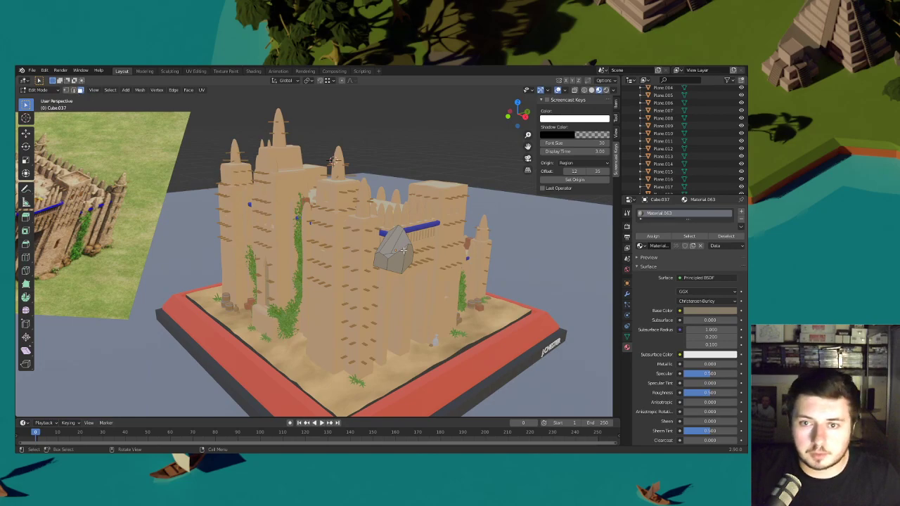
key("g")
key("z")
left_click(432, 251)
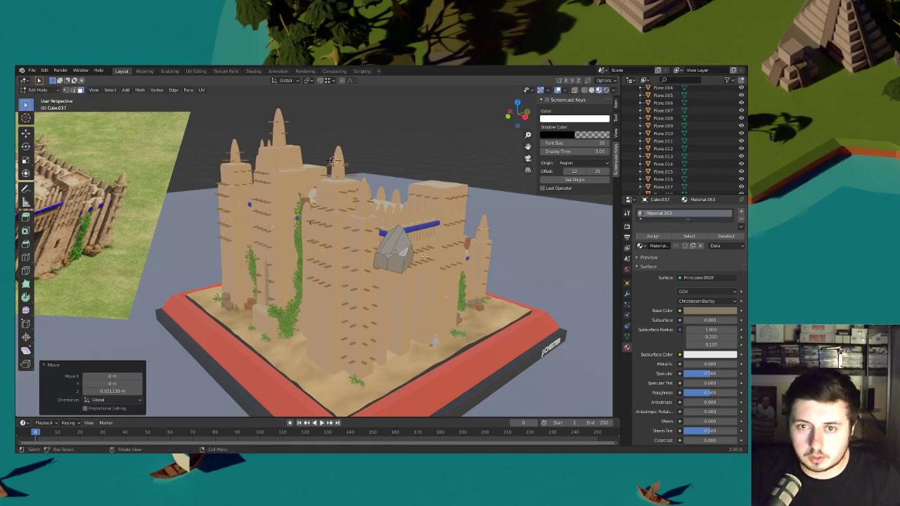
left_click(38, 91)
left_click(41, 98)
- Increase the roughness of the rock's Material.063 and switch to the camera view
middle_click_drag(485, 257, 454, 248)
scroll(455, 247, "down", 2)
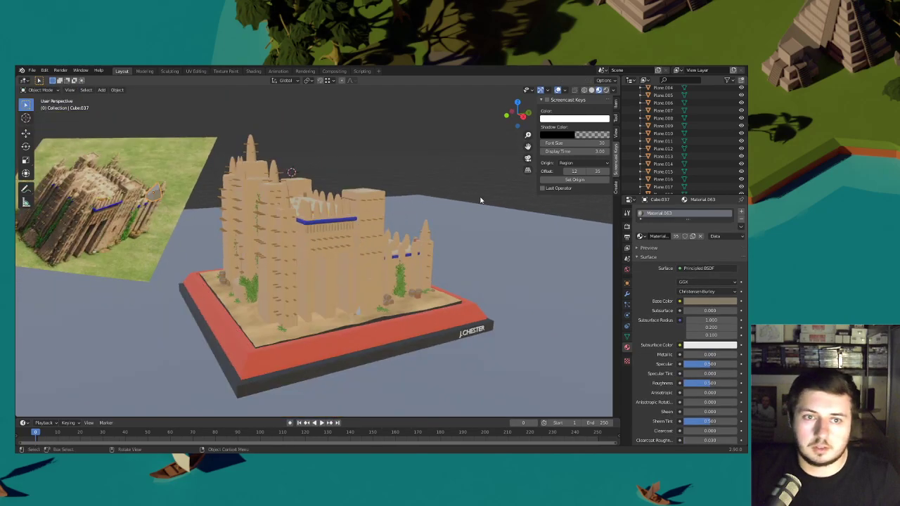
middle_click_drag(482, 194, 515, 197)
left_click(708, 301)
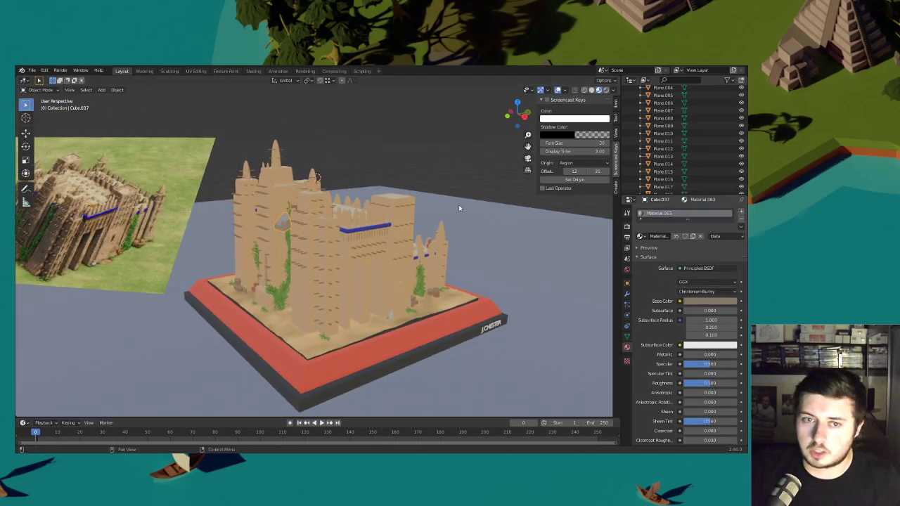
key("KP_0")
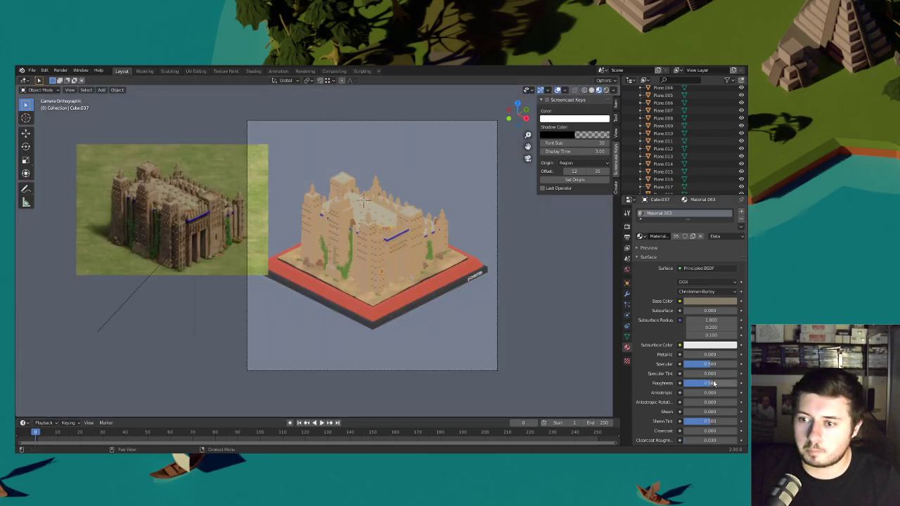
- Move the rock horizontally to the front corner of the base and adjust its height about 0.25 m
middle_click_drag(408, 243, 357, 217, "shift")
scroll(357, 217, "up", 2)
key("g")
key("shift+z")
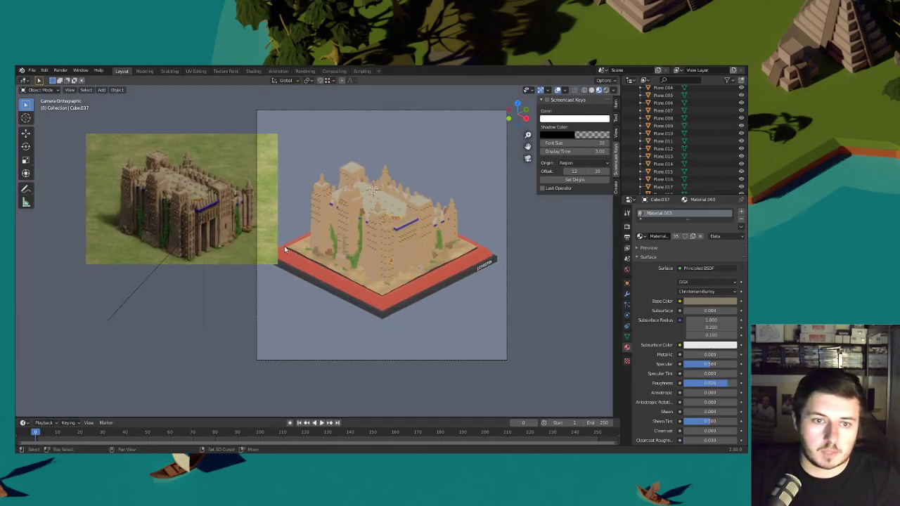
left_click(413, 212)
key("g")
key("z")
left_click(418, 280)
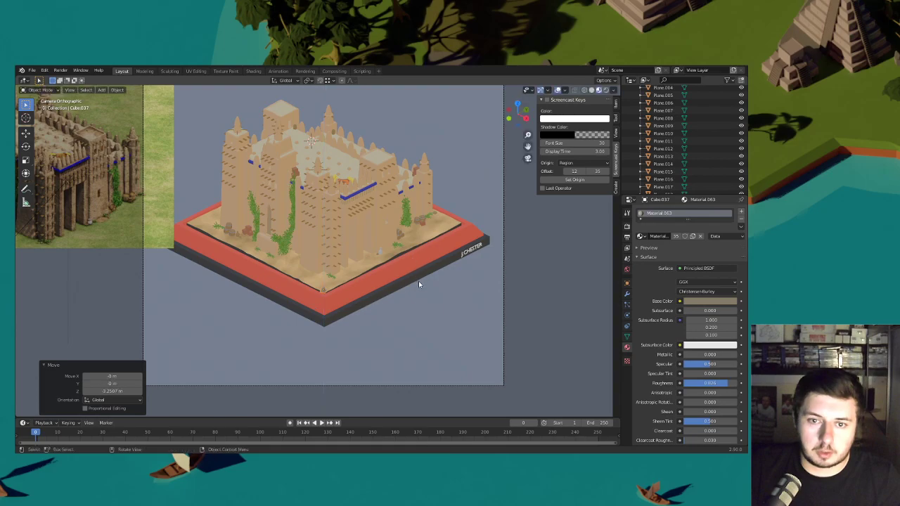
- Refine the rock's horizontal position at the front corner of the sand and adjust its height against the ground
middle_click_drag(418, 281, 416, 244, "shift")
scroll(412, 264, "up", 3)
key("g")
key("shift+z")
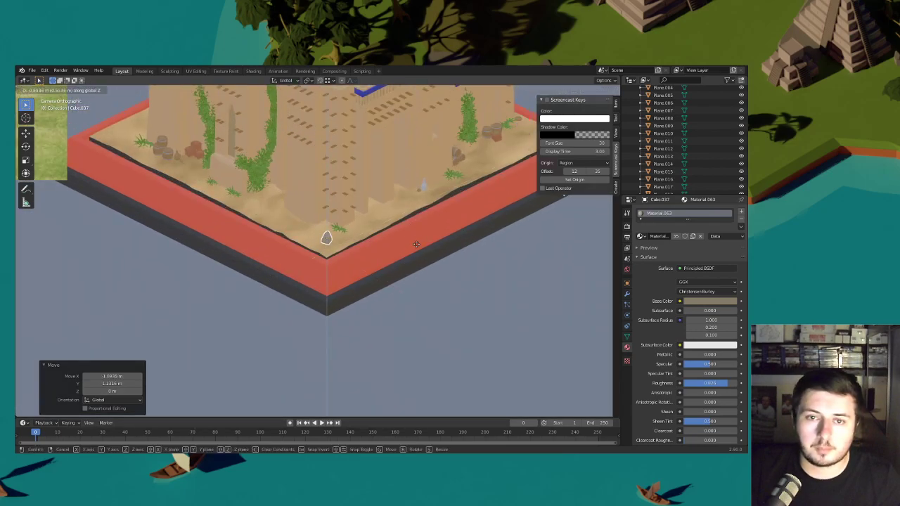
scroll(416, 232, "up", 2)
key("z")
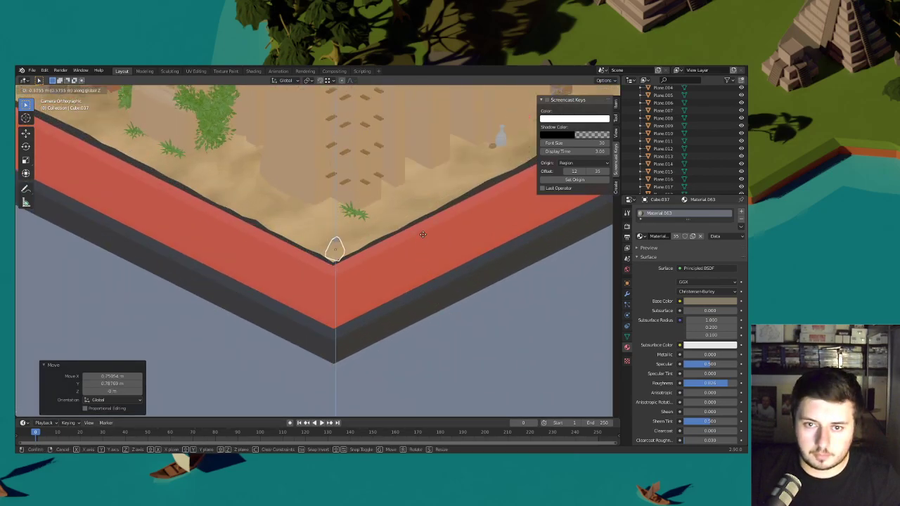
left_click(424, 233)
- Move the rock inward next to the front corner plant, scale it down and sink it partly into the sand
middle_click_drag(425, 233, 412, 259, "shift")
scroll(412, 261, "up", 2)
key("g")
key("shift+z")
left_click(411, 223)
key("s")
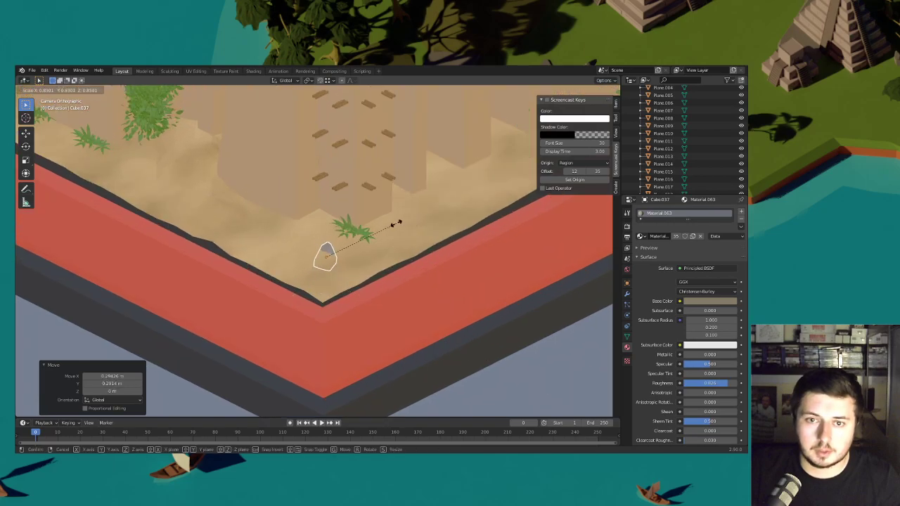
left_click(402, 269)
key("g")
key("z")
left_click(403, 261)
- Duplicate the rock horizontally beside the first one and rotate the copy to vary its shape
key("shift+d")
key("shift+z")
left_click(445, 261)
key("r")
left_click(367, 239)
key("r")
left_click(404, 230)
key("r")
left_click(429, 260)
- Fine-tune the copied rock's horizontal position and height so it sits in the sand
key("g")
key("shift+z")
left_click(423, 261)
key("g")
key("z")
left_click(423, 262)
- Duplicate a third rock next to the front corner plant, rotate it, move it beside the others and adjust its height
key("shift+d")
left_click(443, 238)
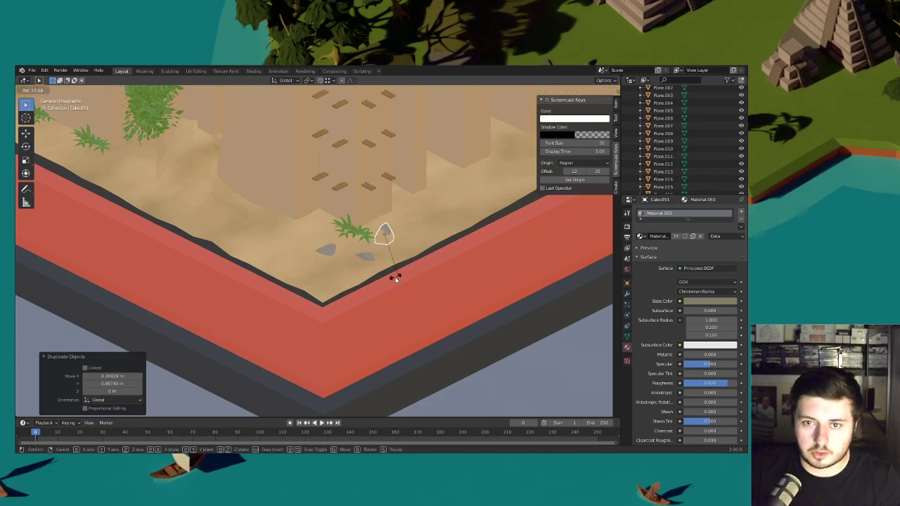
left_click(395, 277)
key("g")
left_click(401, 276)
left_click(414, 276)
key("g")
key("z")
left_click(415, 278)
- Rotate the third rock about Z and X, then adjust its height and horizontal position within the rock cluster
key("r")
key("z")
left_click(430, 265)
key("r")
key("x")
left_click(438, 263)
key("g")
key("z")
left_click(437, 259)
key("g")
key("shift+z")
left_click(436, 246)
- Duplicate a rock to the small plants below the large vine and scale the copy to about 0.59
scroll(439, 243, "down", 3)
middle_click_drag(445, 237, 471, 258, "shift")
key("shift+d")
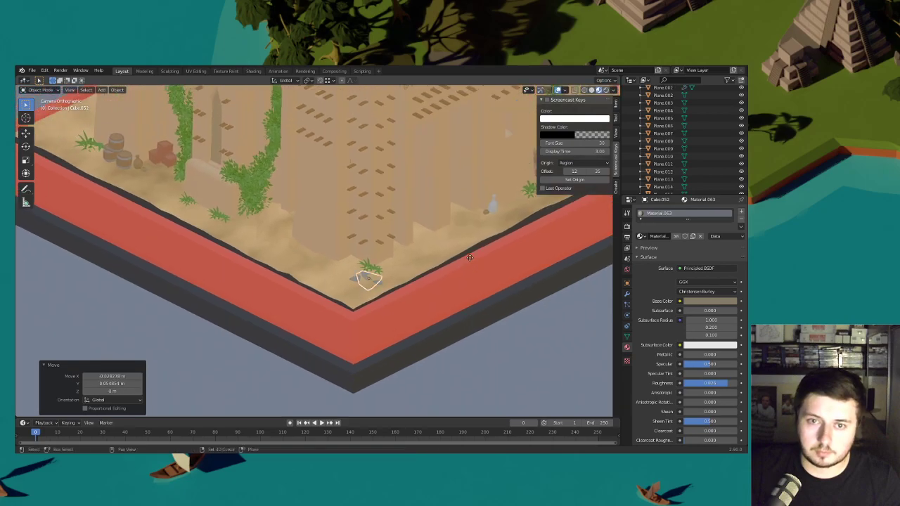
left_click(353, 213)
scroll(351, 212, "up", 3)
middle_click_drag(312, 215, 406, 226, "shift")
key("s")
left_click(355, 226)
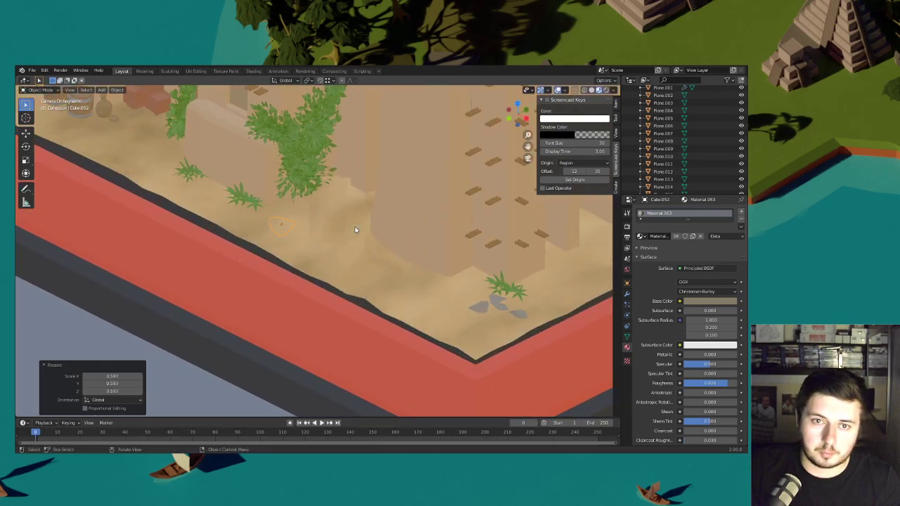
- Adjust the small rock's height against the sand beside the plants and rotate it
key("g")
key("z")
left_click(355, 221)
key("r")
left_click(326, 249)
- Duplicate the small rock horizontally beside itself near the vine, rotate the copy and set its height on the sand
key("shift+d")
key("shift+z")
left_click(340, 221)
key("r")
left_click(249, 198)
key("g")
key("z")
left_click(300, 210)
middle_click_drag(300, 210, 407, 260, "shift")
- Duplicate the small rock twice onto the open sand between the plants and the red blocks, rotating and adjusting the second copy's height
key("shift+d")
key("shift+z")
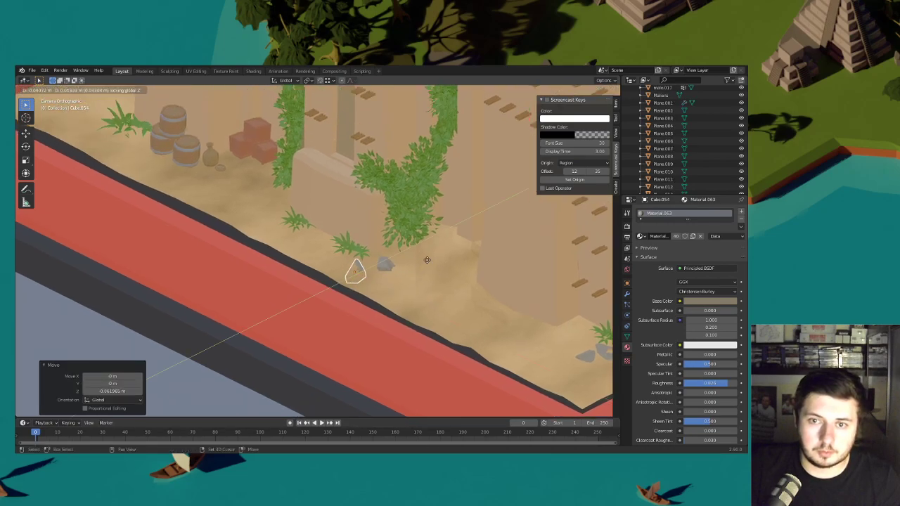
left_click(318, 201)
key("shift+d")
key("shift+z")
left_click(346, 213)
left_click(288, 231)
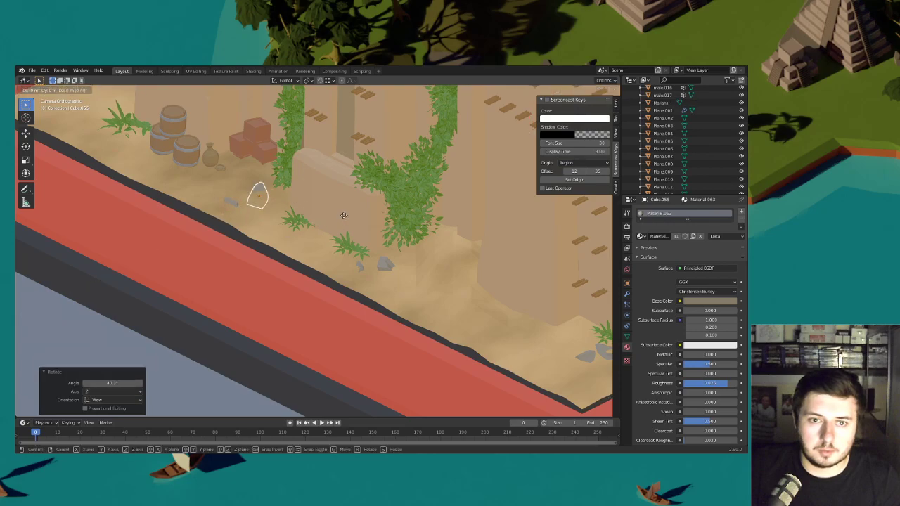
key("z")
left_click(302, 205)
- Place another rock copy near the barrels, rotate it about Z, and move it horizontally to the sand behind them
middle_click_drag(319, 218, 454, 292, "shift")
key("r")
left_click(349, 196)
left_click(377, 199)
key("r")
key("z")
left_click(294, 244)
key("g")
key("shift+z")
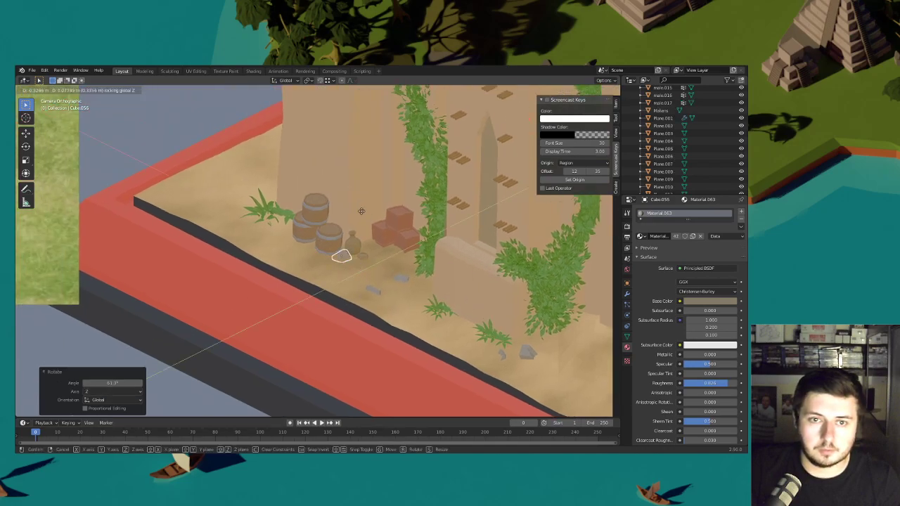
left_click(276, 142)
- Add more rock copies around the plant behind the barrels, resizing them and scaling the last one to about 0.65
left_click(326, 208)
key("s")
left_click(399, 220)
left_click(447, 223)
key("s")
left_click(384, 217)
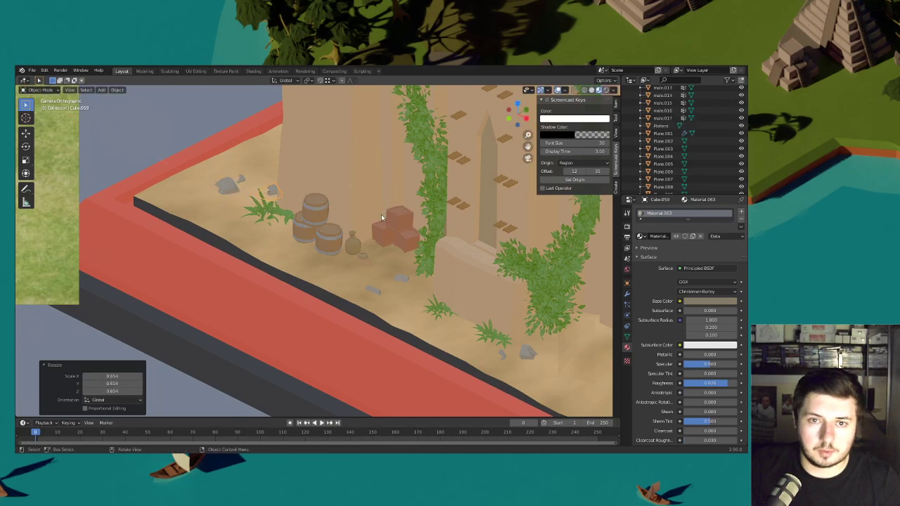
- Duplicate a rock to the front tower's other side, scale it to about 1.72, and position it against the tower base
scroll(382, 217, "down", 5)
middle_click_drag(435, 231, 272, 219, "shift")
left_click(511, 296)
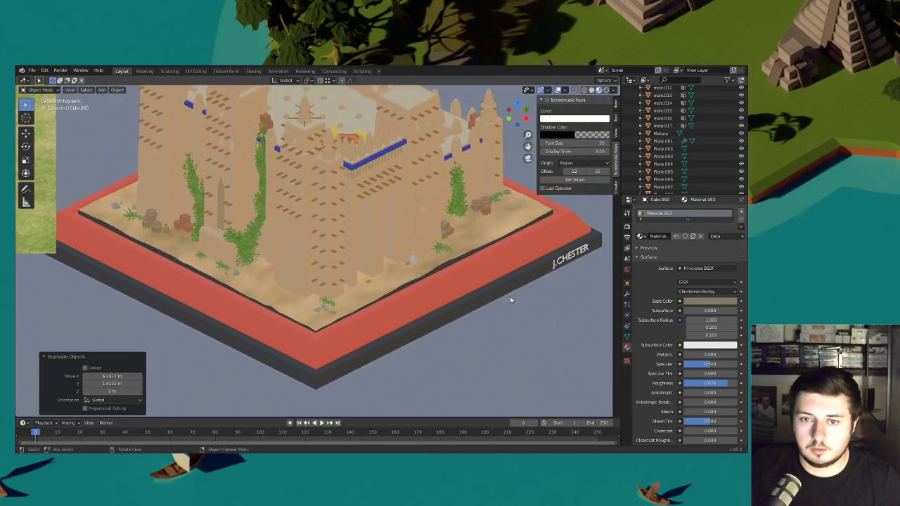
middle_click_drag(510, 296, 394, 252, "shift")
scroll(394, 252, "up", 4)
key("s")
left_click(513, 261)
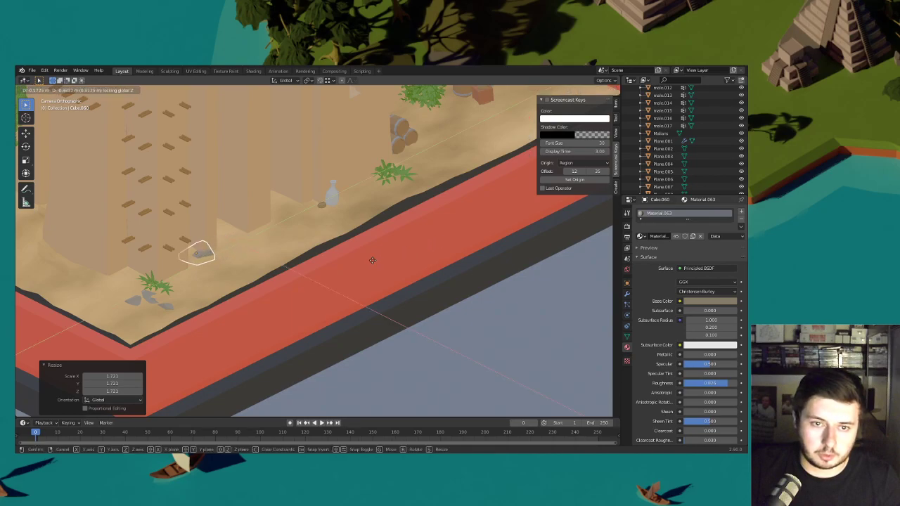
left_click(388, 256)
- Duplicate the tower-base rock along the sand toward the vase, scale the copy to about 0.62, and rotate it about Z
key("shift+d")
left_click(398, 244)
key("s")
left_click(347, 246)
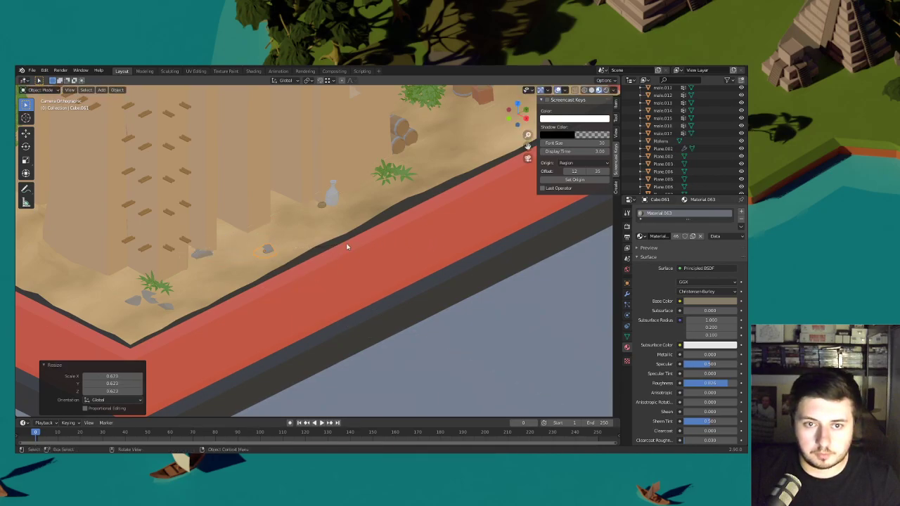
key("r")
key("z")
left_click(260, 185)
- Move the new rock horizontally against the neighbouring wall base and scale it up by about 1.6
key("g")
key("shift+z")
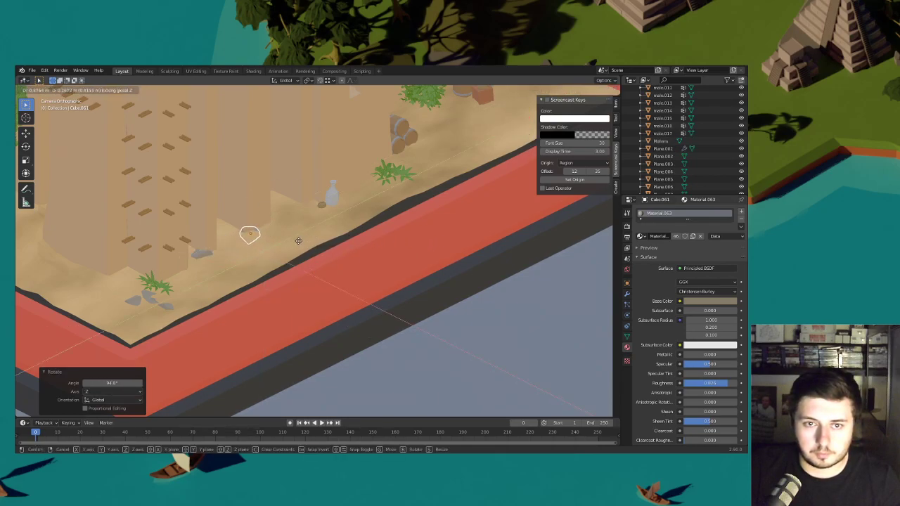
left_click(298, 241)
key("s")
left_click(317, 243)
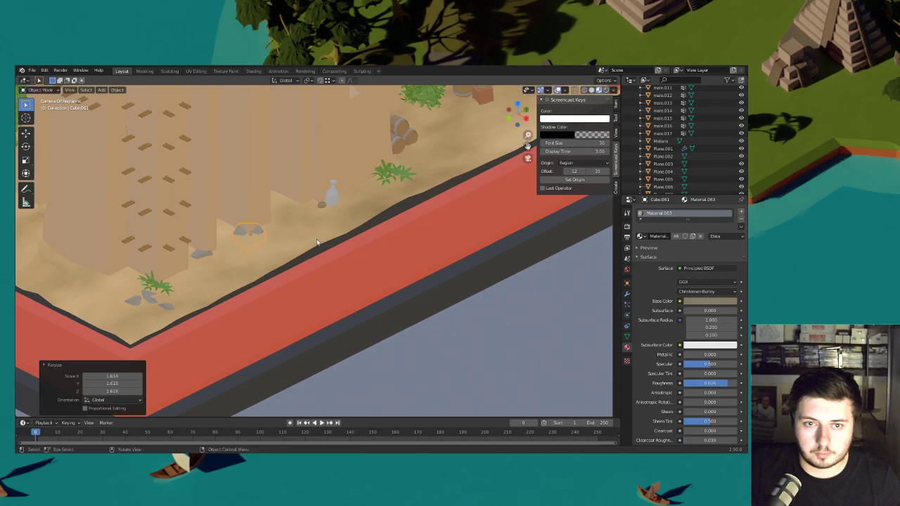
- Place a rock copy near the vase, enlarge it, and move it horizontally against the wall base behind the vase
left_click(372, 211)
middle_click_drag(376, 214, 307, 287, "shift")
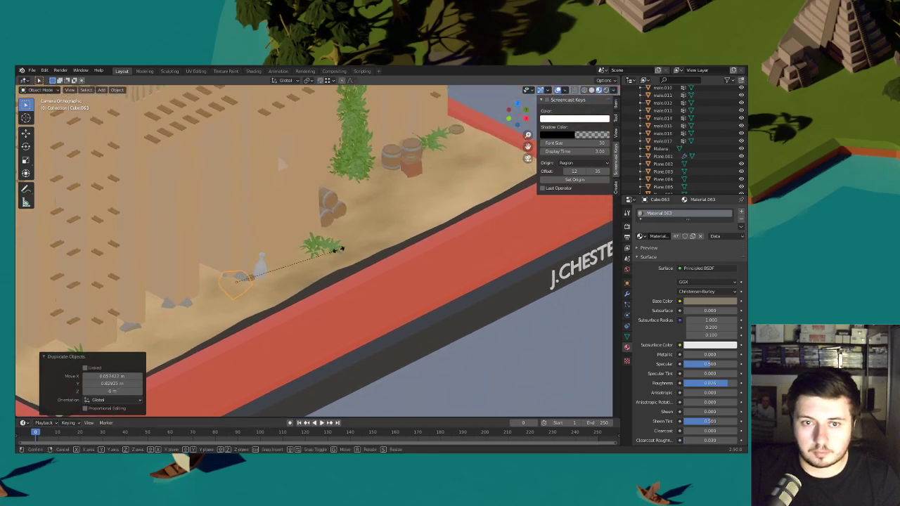
key("s")
left_click(400, 249)
key("g")
left_click(331, 269)
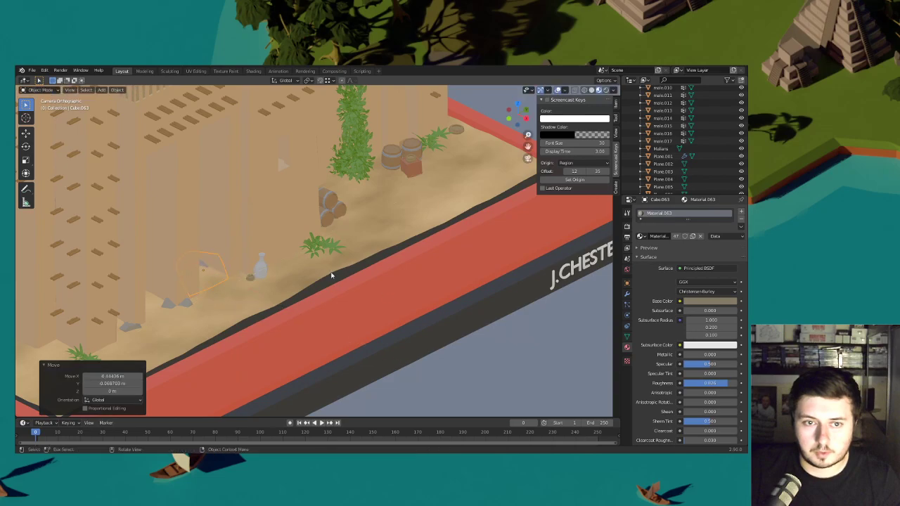
- Place a rock copy on the sand beyond the stacked jars, adjust its height, rotate it, and resize it
left_click(476, 213)
key("g")
key("z")
left_click(485, 214)
key("r")
left_click(480, 251)
key("s")
left_click(444, 229)
- Settle the rock beyond the stacked jars into the sand by rotating it about X and adjusting its height
key("g")
key("z")
left_click(444, 224)
key("r")
key("x")
left_click(437, 236)
key("r")
left_click(437, 218)
key("g")
key("z")
left_click(436, 222)
- Duplicate the rock horizontally beside itself and scale the copy up
key("shift+d")
key("shift+z")
left_click(415, 227)
key("r")
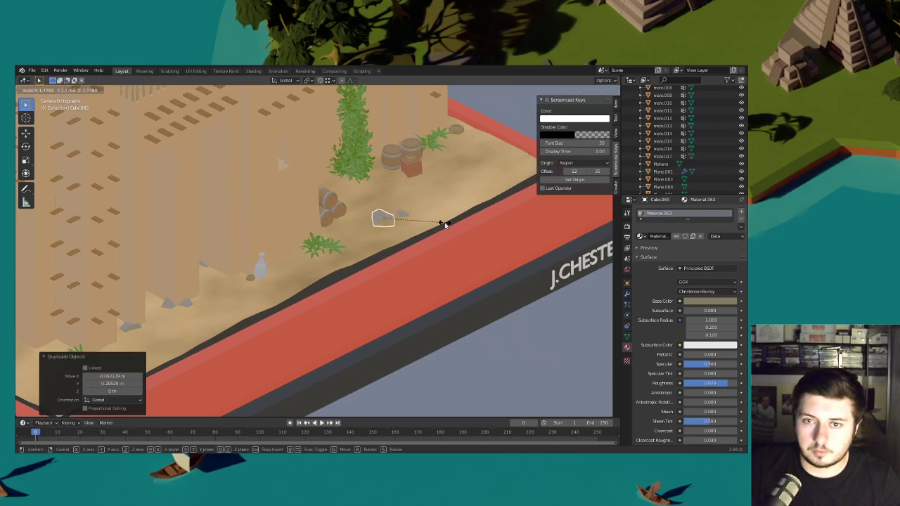
left_click(435, 218)
- Adjust the larger rock's height on the sand, shift it closer to its neighbour, and resize it
key("g")
key("z")
left_click(435, 217)
key("g")
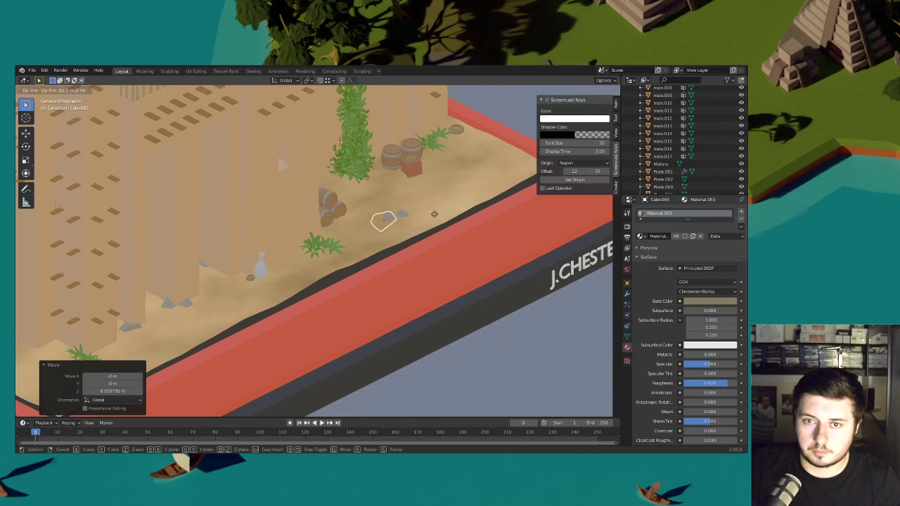
left_click(428, 209)
key("s")
left_click(456, 205)
- Duplicate the rock horizontally within the cluster beyond the stacked jars, resize the copy, and reposition it on the ground plane
key("shift+d")
key("shift+z")
left_click(461, 217)
key("s")
left_click(440, 221)
key("g")
key("shift+z")
left_click(435, 225)
- Duplicate the rock horizontally to the sand past the barrels near the building's far corner
key("shift+d")
key("shift+z")
left_click(468, 184)
scroll(429, 226, "down", 6)
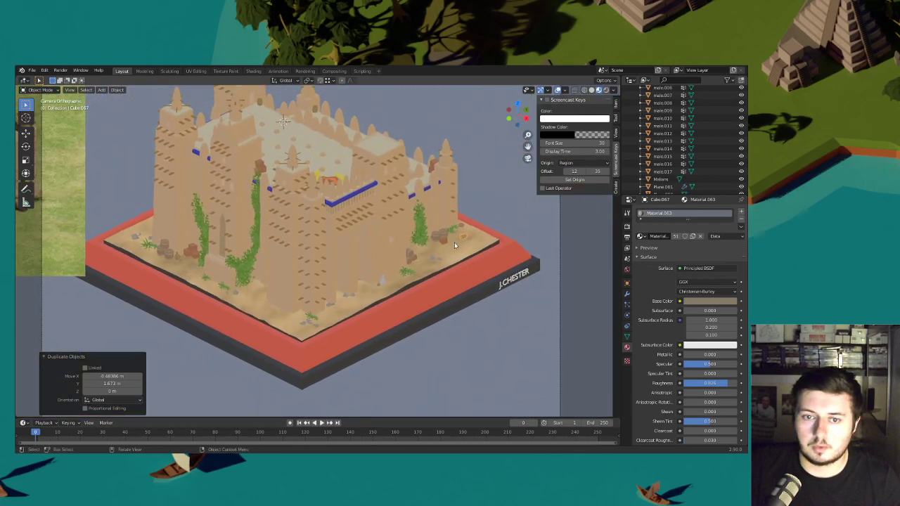
- Delete the selected rock from the cluster beneath the plant at the front corner
scroll(344, 294, "up", 3)
left_click(325, 305)
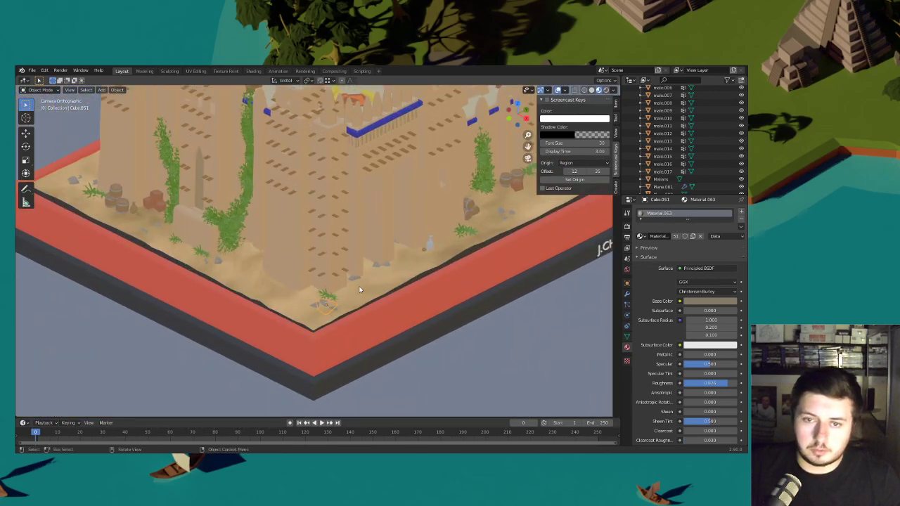
key("Delete")
scroll(519, 270, "down", 3)
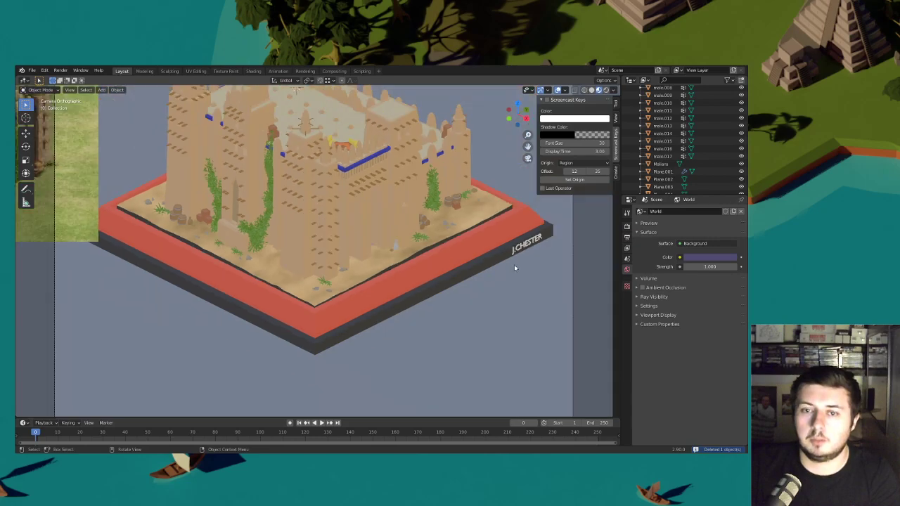
- Nudge a rock in the cluster on the sand below the barrels near the far vine
left_click(446, 228)
key("g")
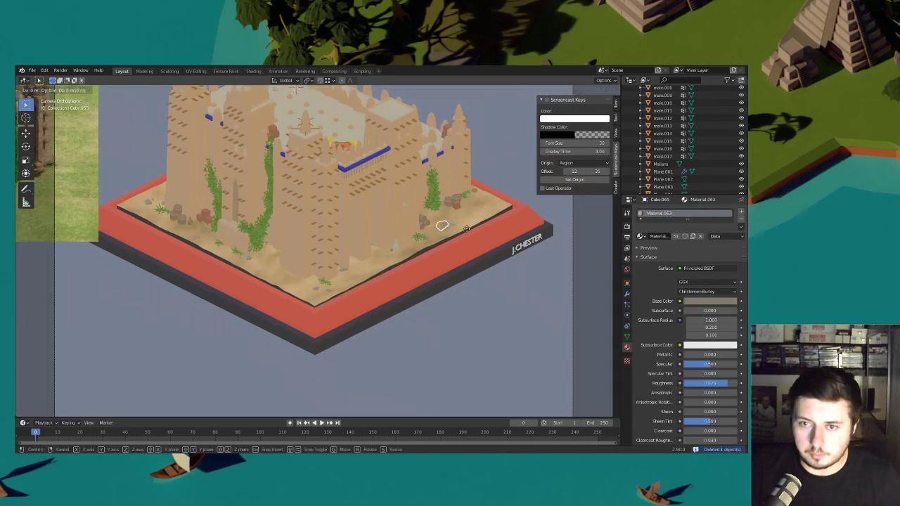
left_click(448, 225)
left_click(471, 240)
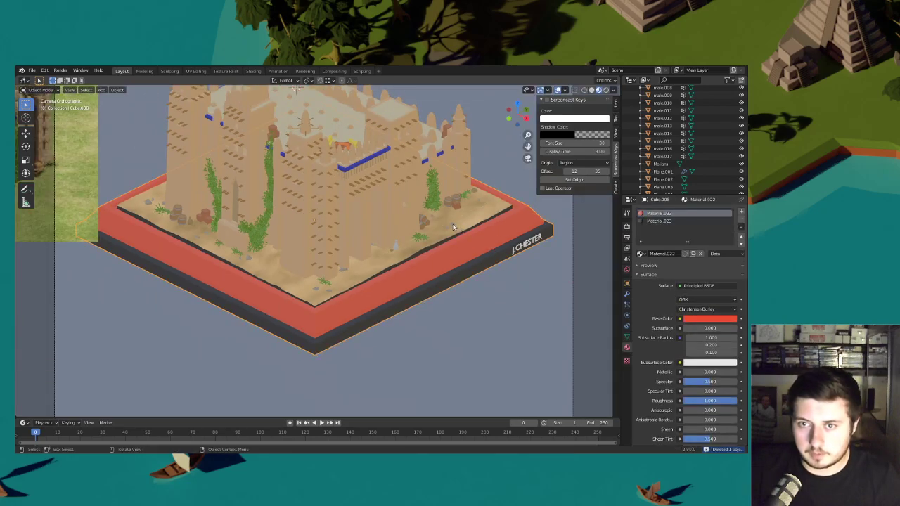
left_click(483, 232)
- Change the shared rock material's base colour to a warmer, lighter brown and set its roughness to 1.000
left_click(315, 289)
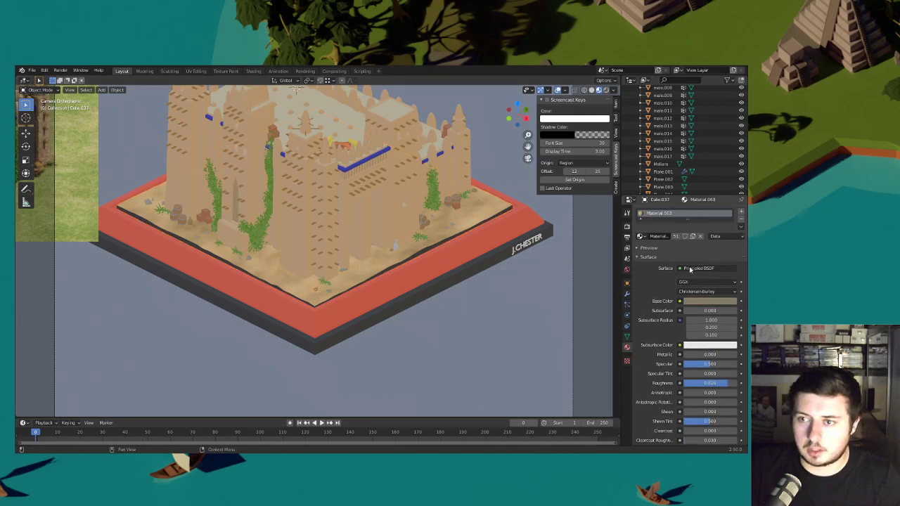
left_click(710, 301)
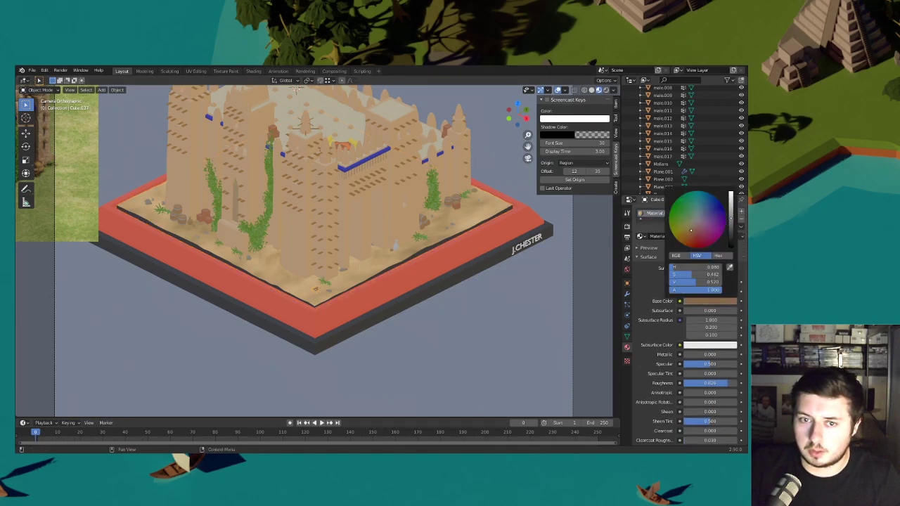
left_click_drag(732, 219, 731, 218)
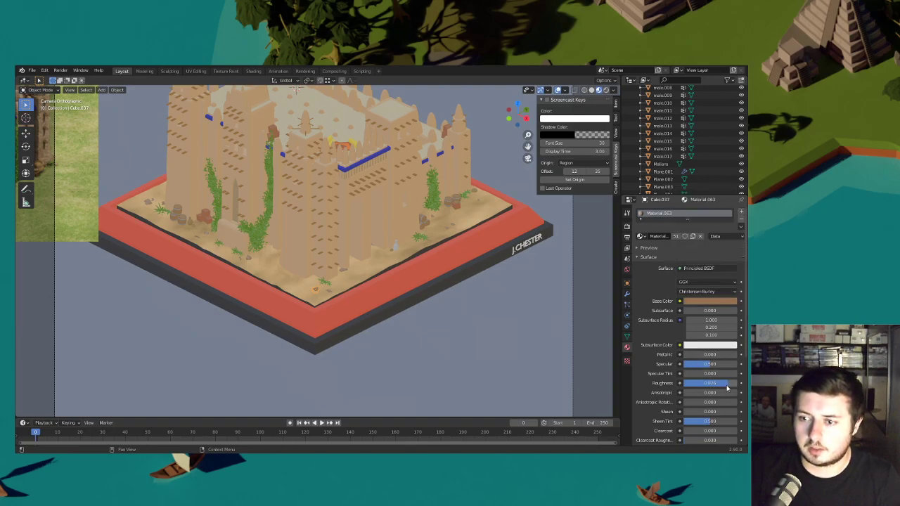
left_click_drag(710, 383, 737, 383)
- Duplicate the front-corner rock horizontally and raise the copy along Z toward the building's roof
scroll(418, 293, "up", 2)
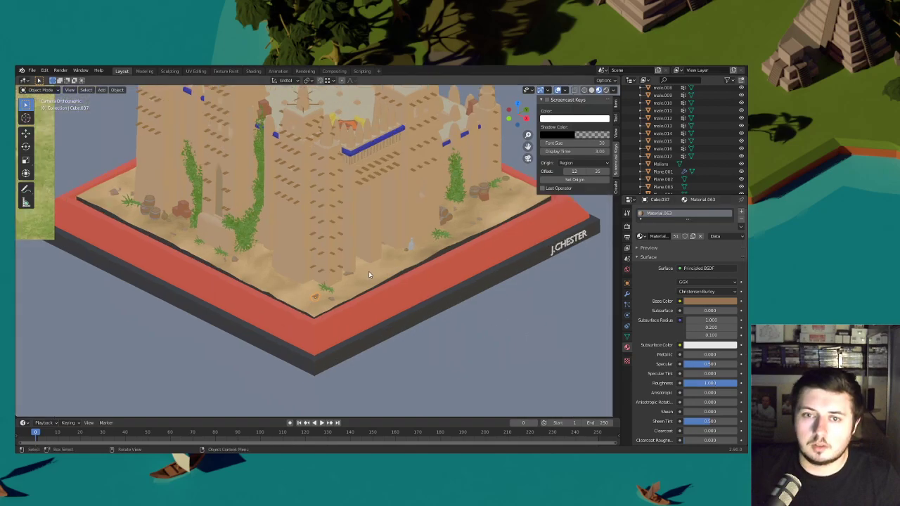
middle_click_drag(367, 264, 369, 313, "shift")
scroll(369, 313, "down", 1)
middle_click_drag(357, 283, 372, 302, "shift")
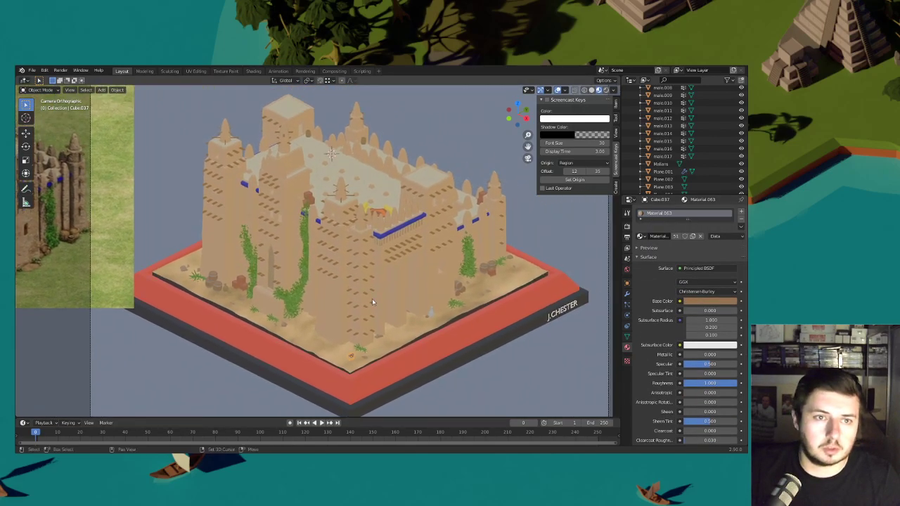
key("shift+d")
key("shift+z")
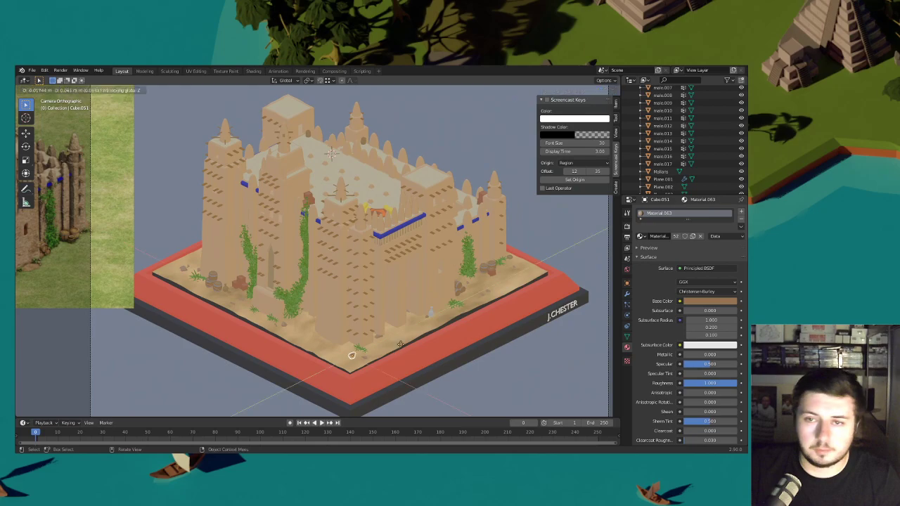
left_click(463, 288)
key("g")
key("z")
left_click(462, 171)
- Fit the rock's height to the square tower's flat roof, rotate it, and flatten it along Z
scroll(444, 125, "up", 4)
key("g")
key("z")
scroll(383, 273, "up", 5)
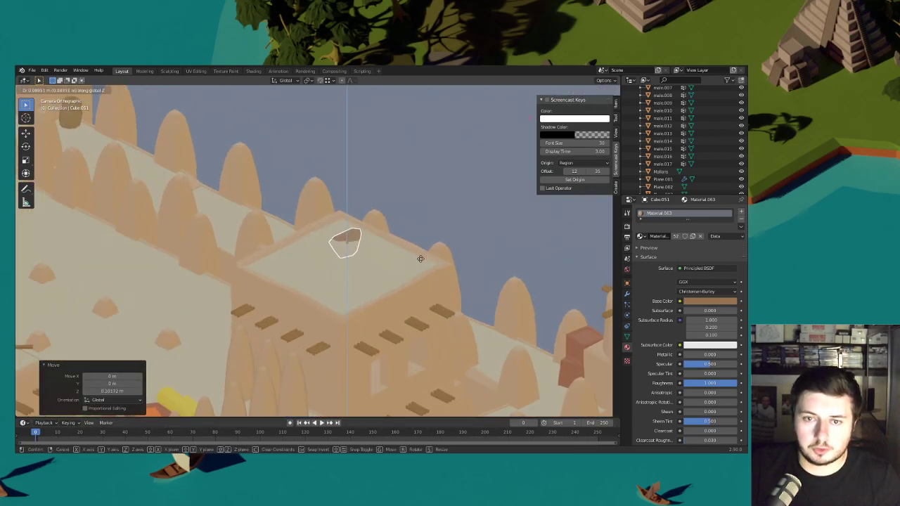
left_click(421, 262)
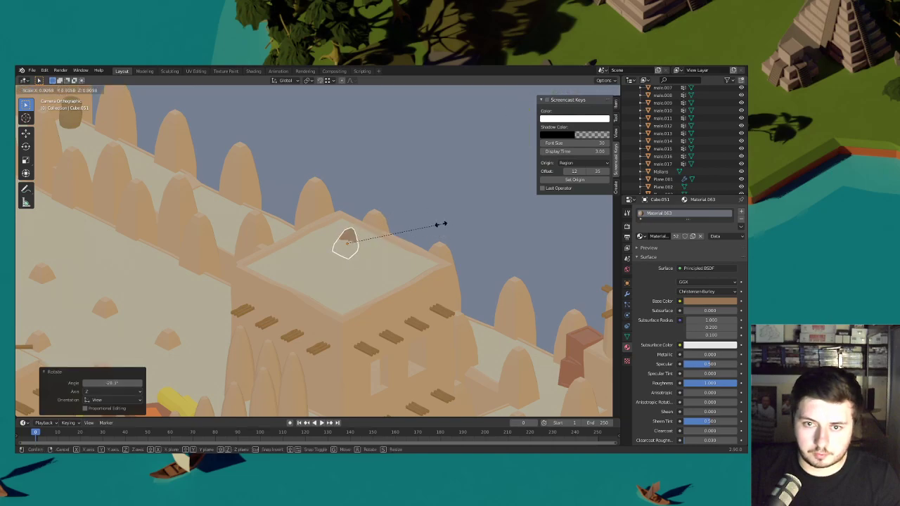
key("z")
left_click(379, 232)
- Duplicate the rock beside itself on the square tower roof, scale the copy to about 0.83, and adjust its position and rotation
key("shift+d")
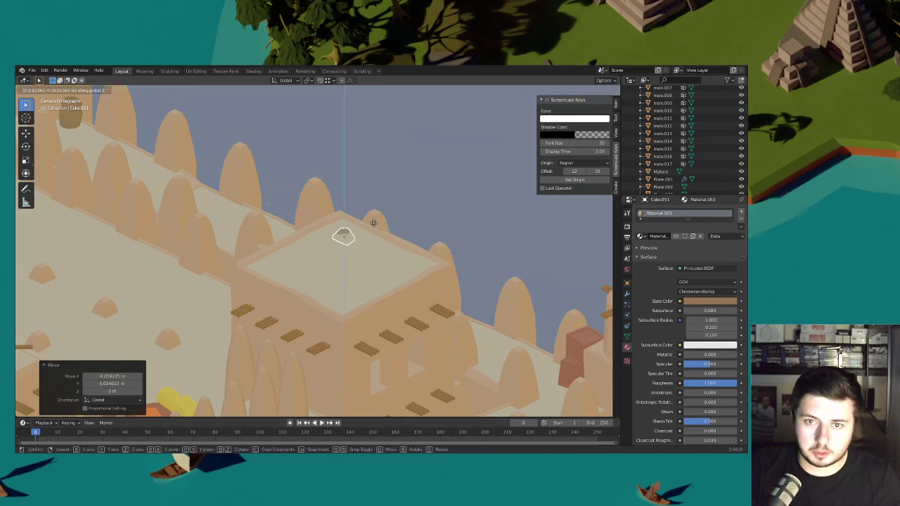
left_click(432, 239)
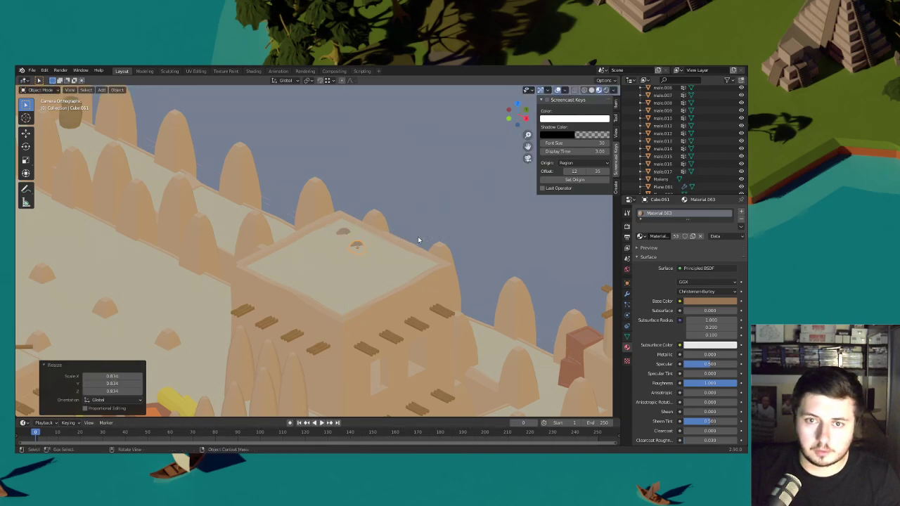
key("g")
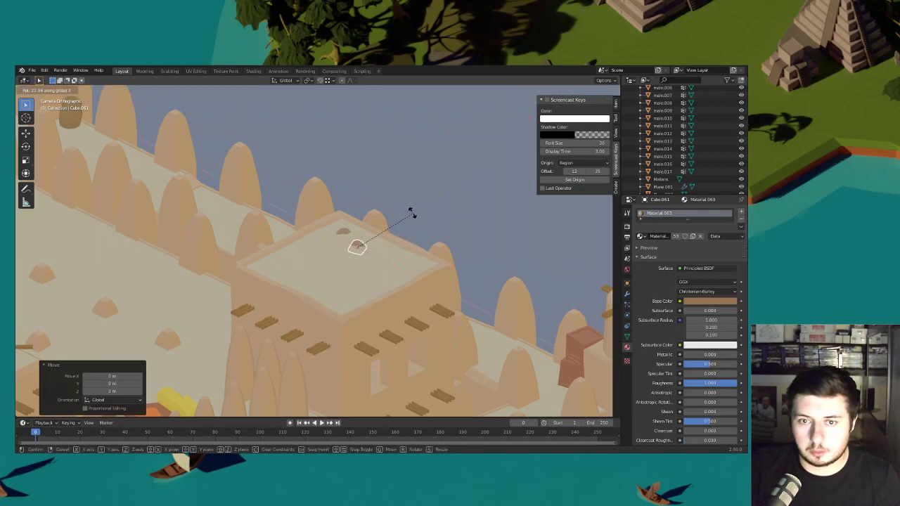
left_click(411, 212)
key("r")
left_click(436, 267)
key("s")
left_click(423, 262)
- Duplicate the rock horizontally to another corner of the square tower roof, resize the copy, and flatten it along Z
key("shift+d")
key("shift+z")
left_click(345, 302)
key("s")
left_click(436, 289)
key("s")
key("z")
left_click(336, 282)
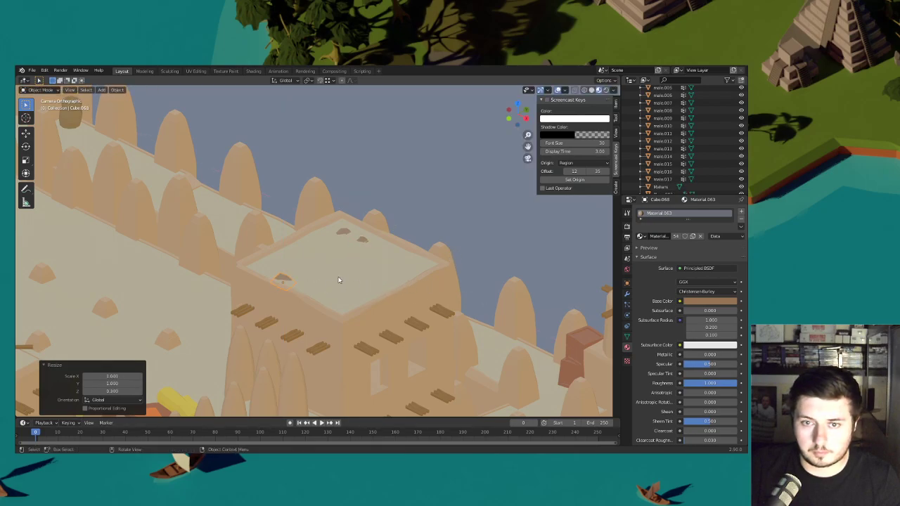
- Duplicate the rock to the opposite corner of the square tower roof, rotate the copy freely and about Y, and rescale it along Z
key("shift+d")
left_click(409, 297)
key("r")
left_click(462, 290)
key("r")
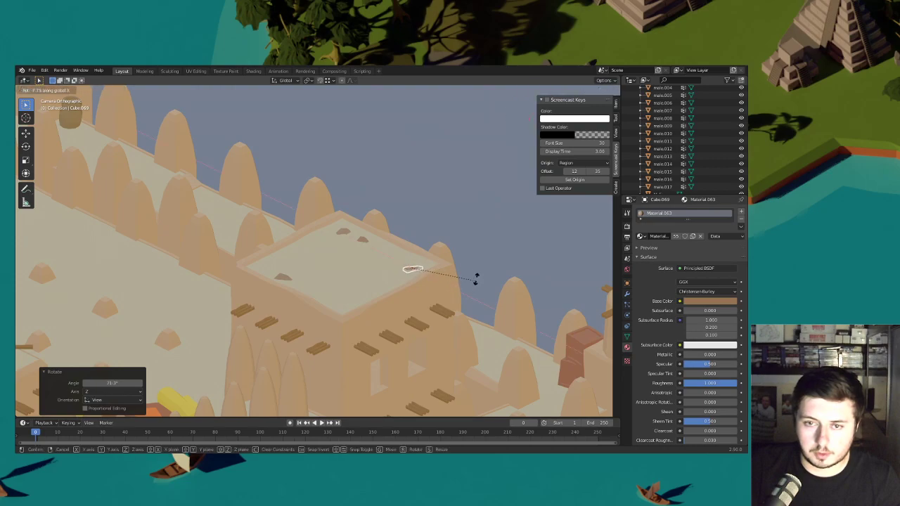
key("y")
left_click(482, 273)
key("s")
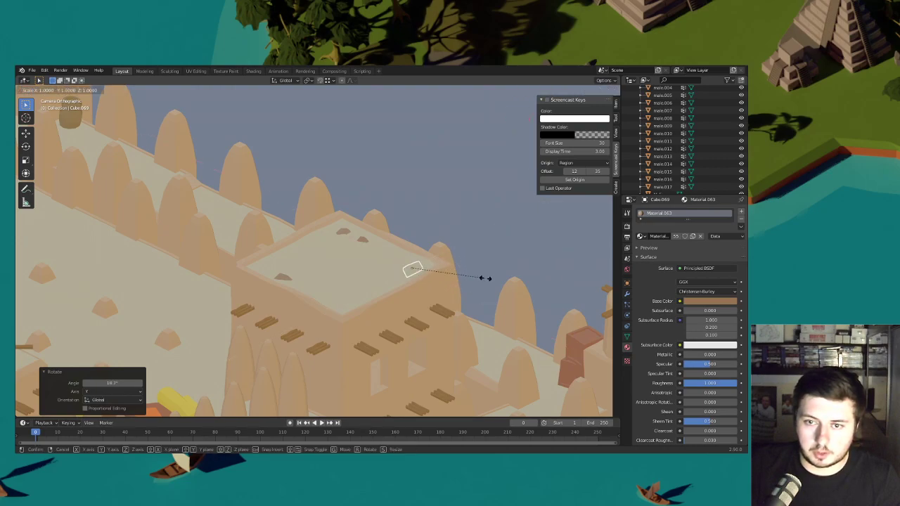
left_click(120, 282)
- Duplicate the rock horizontally across the building onto the tall square tower's roof
scroll(426, 282, "down", 6)
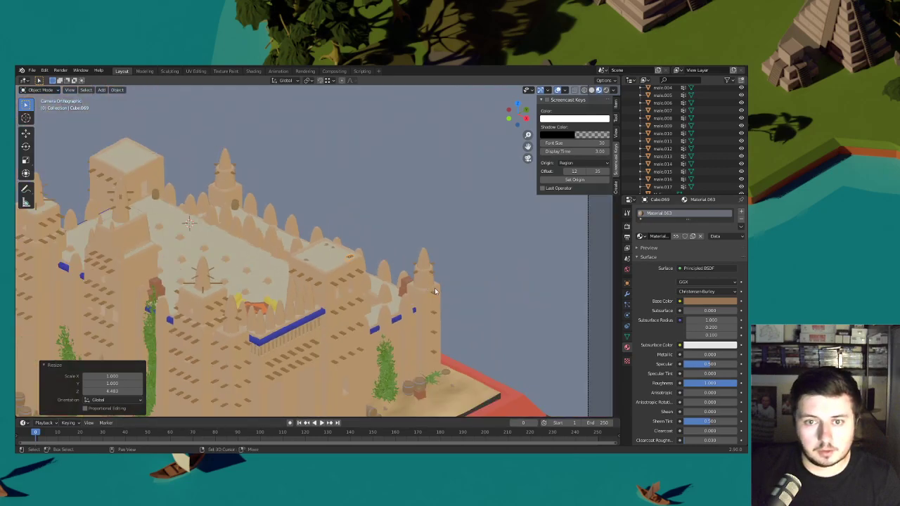
middle_click_drag(435, 291, 468, 301, "shift")
key("shift+d")
key("shift+z")
left_click(239, 202)
scroll(302, 253, "up", 4)
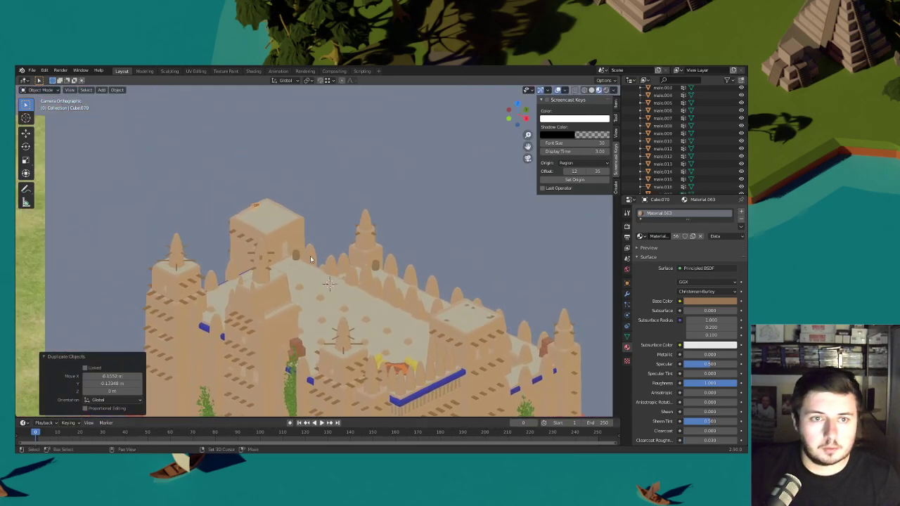
scroll(302, 267, "up", 2)
- Duplicate the rock horizontally on the tall tower's roof, rotate the copy, and adjust its position
key("shift+d")
key("shift+z")
left_click(341, 296)
key("r")
left_click(343, 258)
key("g")
left_click(358, 241)
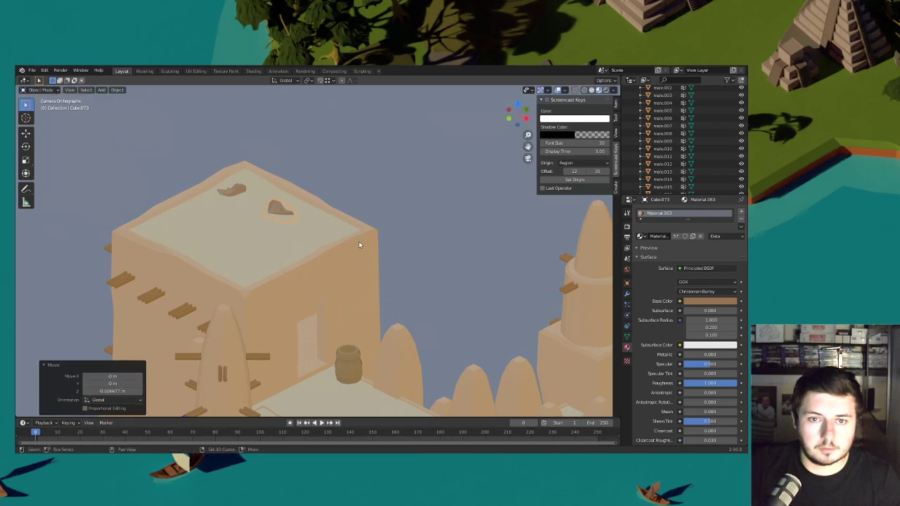
- Duplicate the rock between the two on the tall tower roof, scale the copy to 0.67, rotate it, and adjust its height
key("shift+d")
left_click(343, 231)
key("s")
left_click(313, 229)
key("r")
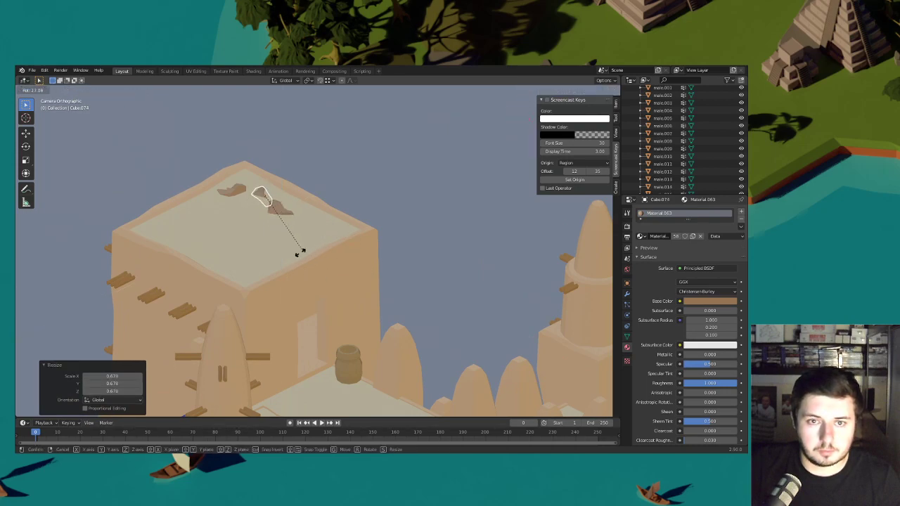
left_click(325, 222)
key("g")
key("z")
left_click(325, 224)
- Duplicate the small rock horizontally to the middle of the tall tower roof and rotate the copy
key("shift+d")
key("shift+z")
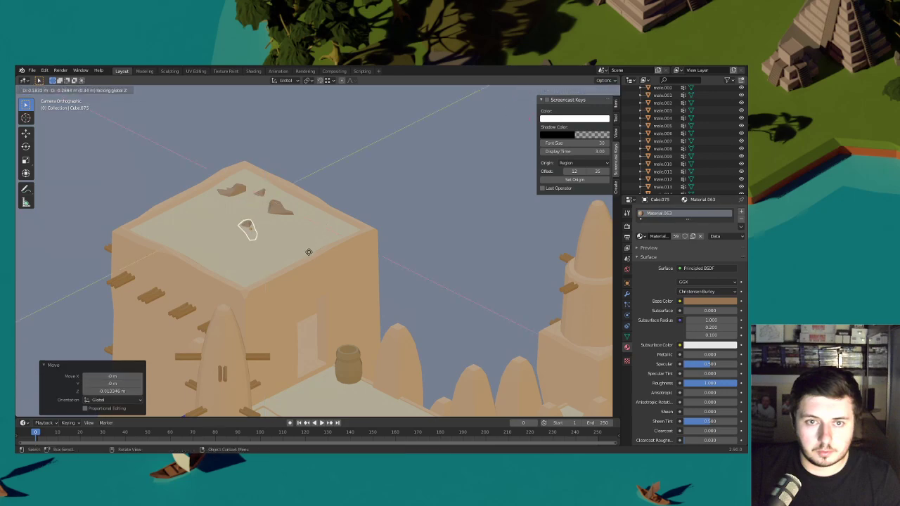
left_click(304, 260)
key("r")
left_click(279, 287)
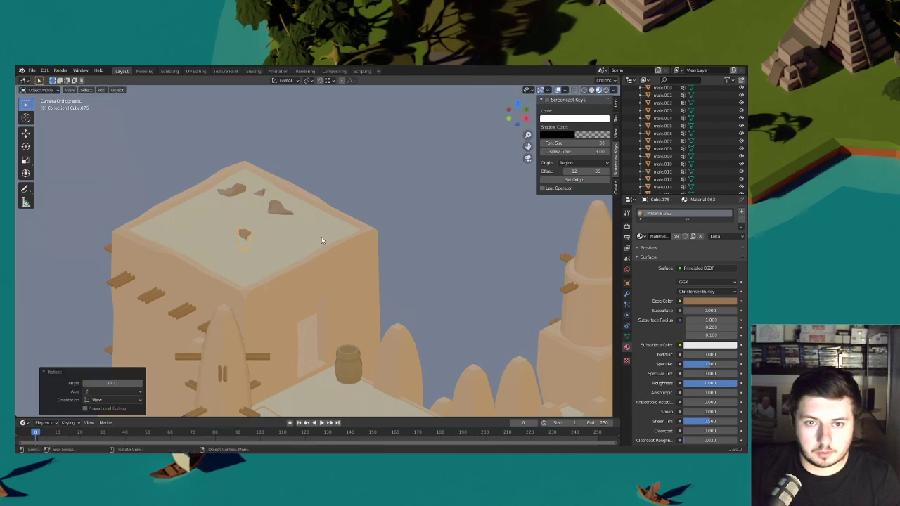
- Duplicate the rock horizontally to the front corner of the tall tower roof, rotate and reposition the copy, and flatten it along Z
key("shift+d")
key("shift+z")
left_click(322, 282)
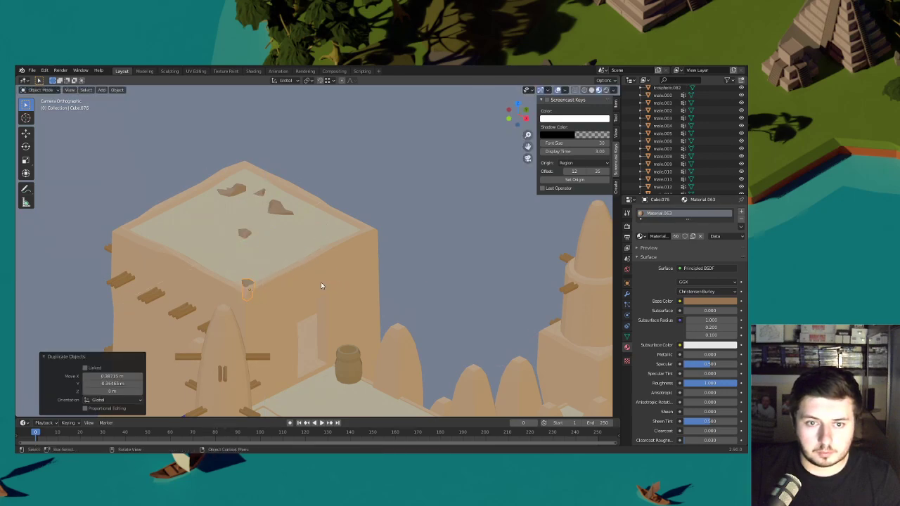
key("r")
left_click(330, 277)
key("g")
key("shift+z")
left_click(331, 310)
key("s")
key("z")
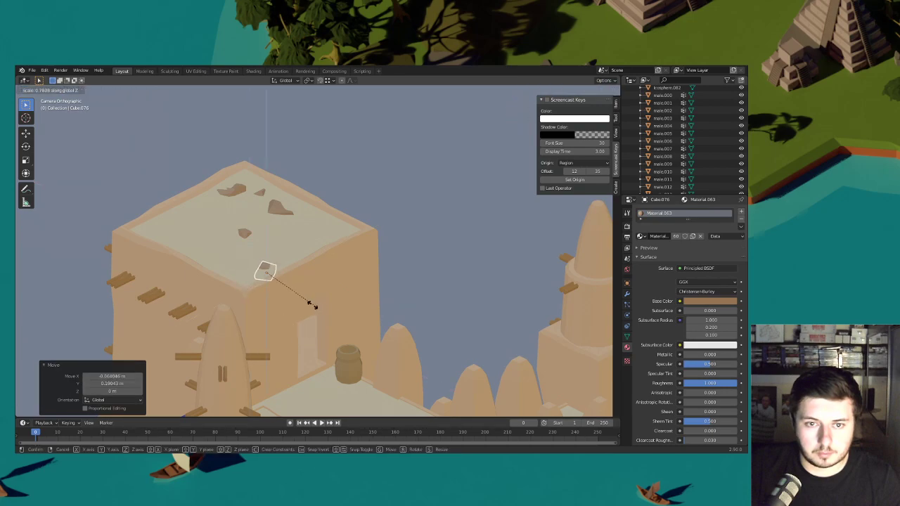
left_click(311, 303)
- Duplicate the tower rock horizontally over the main flat roof and lower the copy along Z to its surface
scroll(314, 297, "down", 5)
key("shift+d")
key("shift+z")
left_click(395, 350)
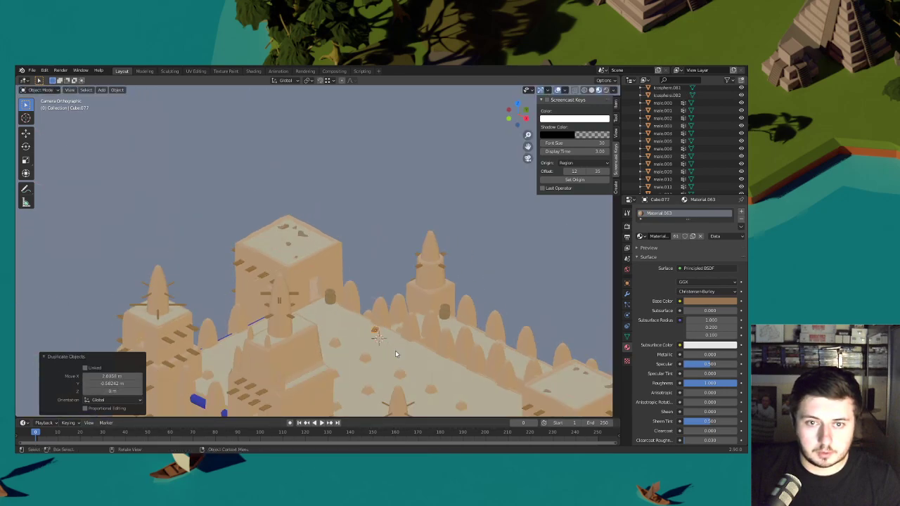
middle_click_drag(390, 330, 271, 221, "shift")
key("g")
key("z")
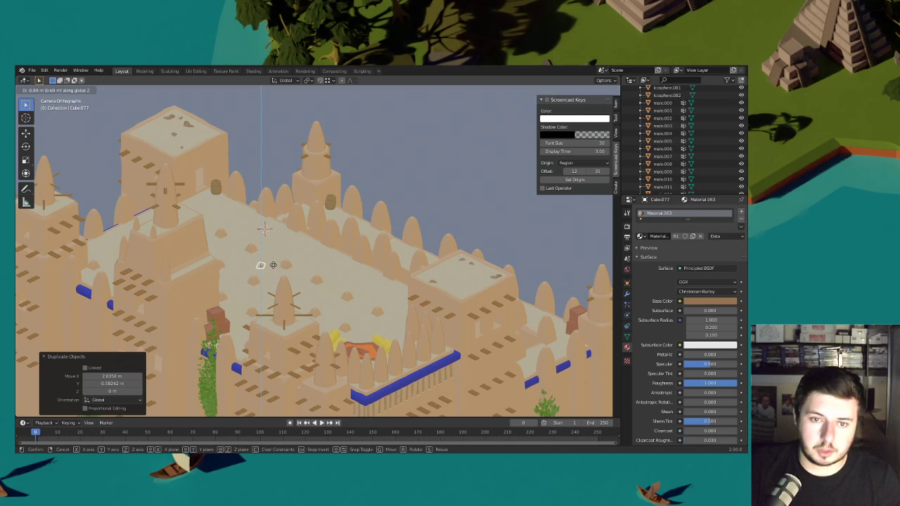
left_click(270, 266)
- Duplicate the rock horizontally across the main flat roof and scale the copy in X and Y only
key("shift+d")
key("shift+z")
left_click(338, 277)
scroll(340, 278, "up", 2)
key("s")
key("shift+z")
left_click(390, 291)
- Duplicate the enlarged rock horizontally toward the front of the main roof, resize and rotate the copy, and adjust its height
key("shift+d")
key("shift+z")
left_click(369, 320)
key("s")
left_click(362, 316)
key("r")
left_click(364, 324)
key("g")
key("z")
left_click(367, 324)
- Duplicate the rock horizontally to the main roof's edge near the red blocks
scroll(355, 301, "down", 3)
key("shift+d")
key("shift+z")
left_click(278, 296)
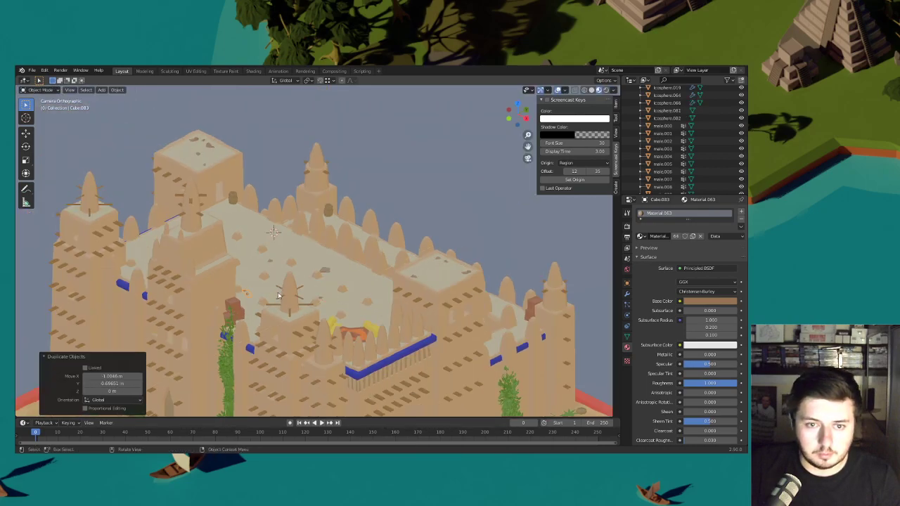
- Duplicate the rock horizontally onto the small roof section beside the front corner tower, rotate the copy, and adjust its height
key("shift+d")
key("shift+z")
left_click(232, 244)
middle_click_drag(236, 244, 337, 229, "shift")
scroll(332, 226, "up", 3)
key("r")
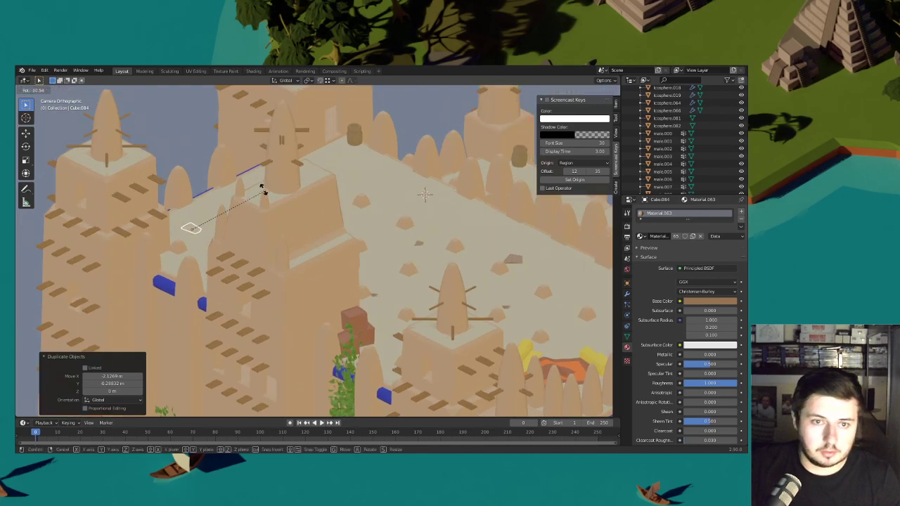
left_click(240, 180)
key("g")
key("z")
left_click(272, 211)
- Duplicate the rock horizontally on the small roof section, rotate the copy, and adjust its height along Z
key("shift+d")
key("shift+z")
left_click(276, 226)
key("r")
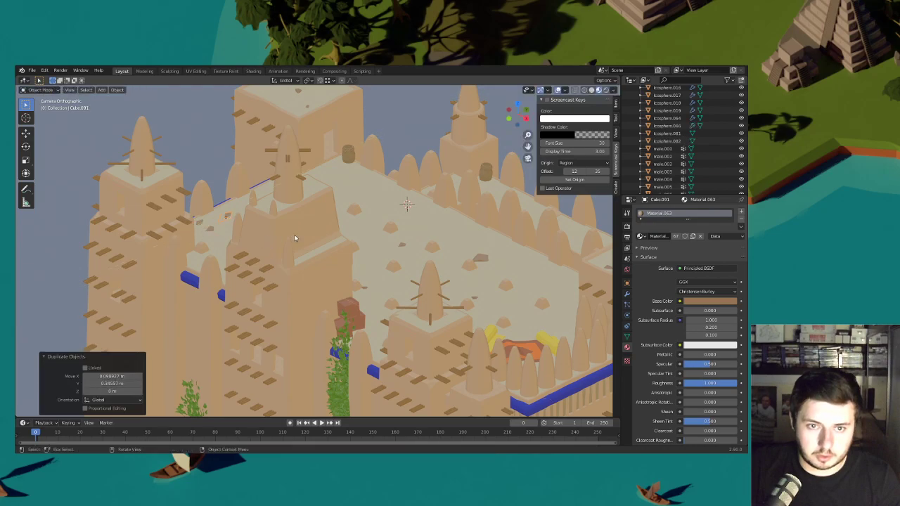
key("r")
left_click(267, 247)
key("g")
key("z")
left_click(269, 251)
- Rescale the new rock on the small roof section along Z, rotate it, and refit its height to the surface
key("s")
key("z")
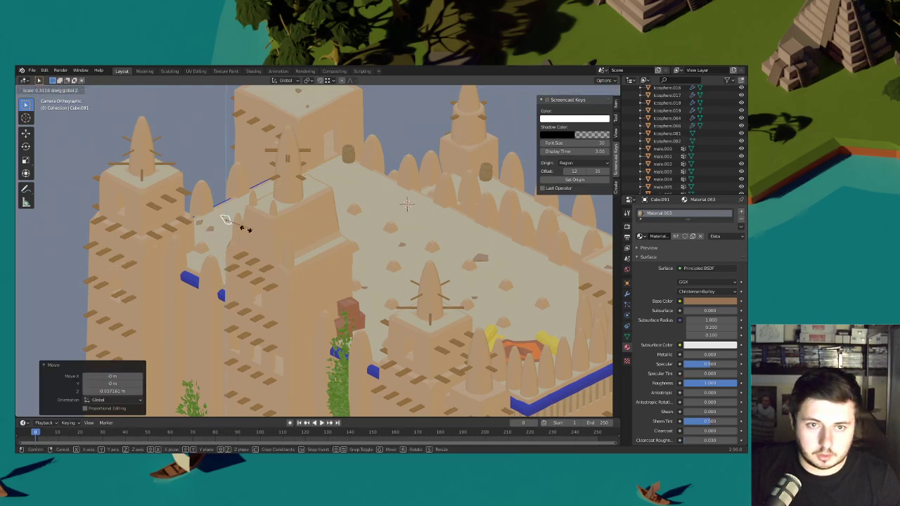
left_click(237, 220)
key("g")
key("z")
left_click(282, 228)
key("r")
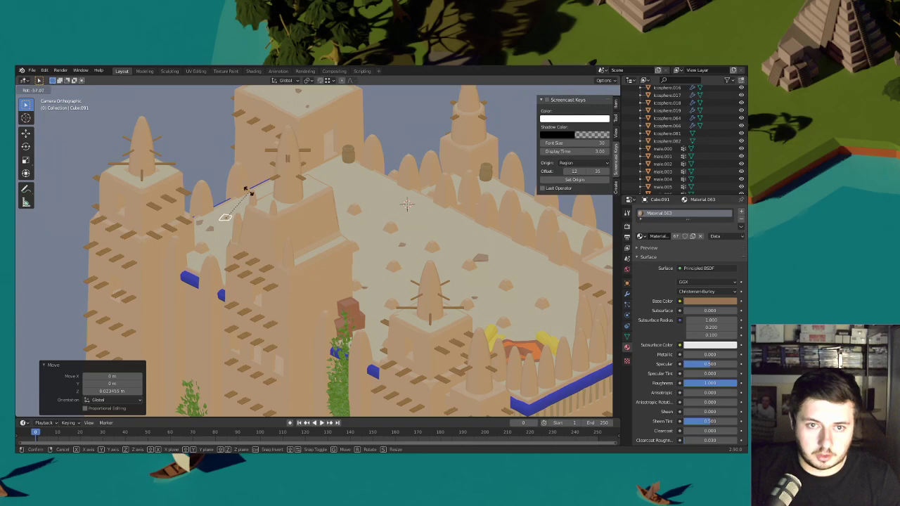
left_click(250, 192)
key("g")
key("z")
left_click(251, 193)
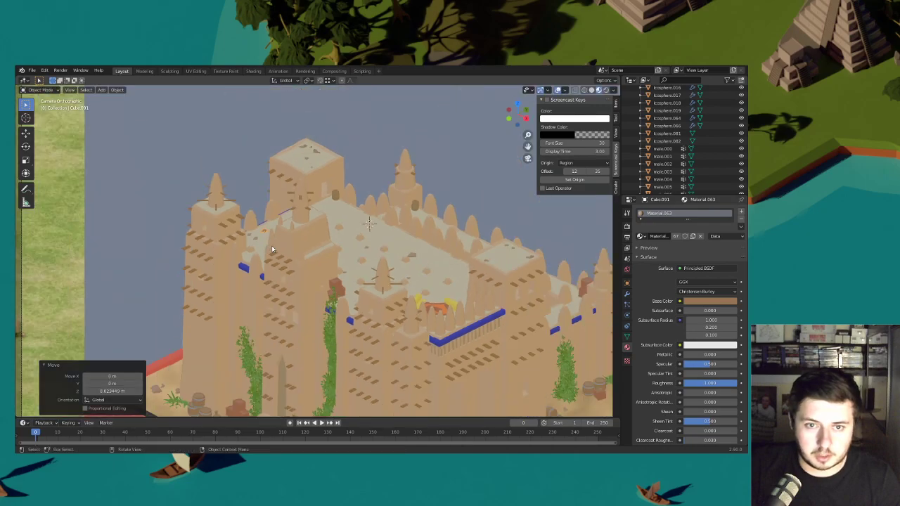
- Scale the larger rock on the small roof section to about 0.77 and adjust its height and horizontal position
scroll(275, 239, "up", 5)
left_click(283, 243)
key("s")
left_click(378, 250)
key("g")
key("z")
left_click(345, 240)
key("g")
key("shift+z")
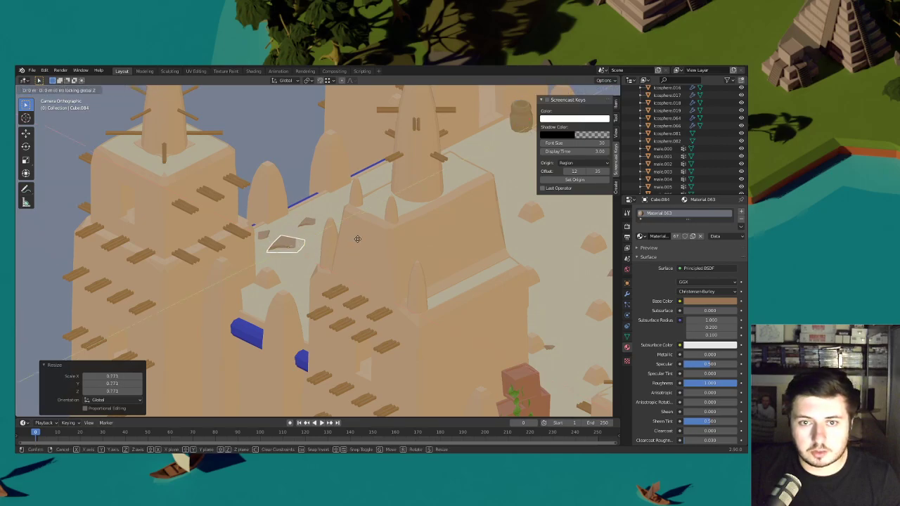
left_click(338, 235)
- Select the neighbouring small rock near the section's back edge and resize it
left_click(320, 222)
left_click(307, 220)
key("s")
left_click(343, 225)
- Duplicate a rock over to the rear walkway and lower the copy along Z onto the surface beside the barrel
scroll(338, 249, "down", 6)
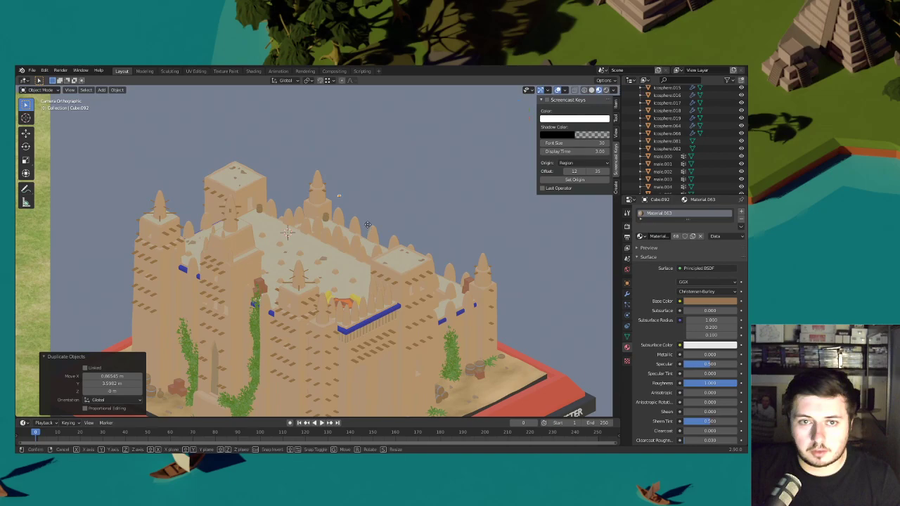
scroll(359, 243, "up", 5)
key("g")
key("z")
left_click(362, 200)
middle_click_drag(362, 200, 335, 286, "shift")
key("g")
key("z")
left_click(361, 260)
scroll(373, 243, "up", 4)
key("g")
key("z")
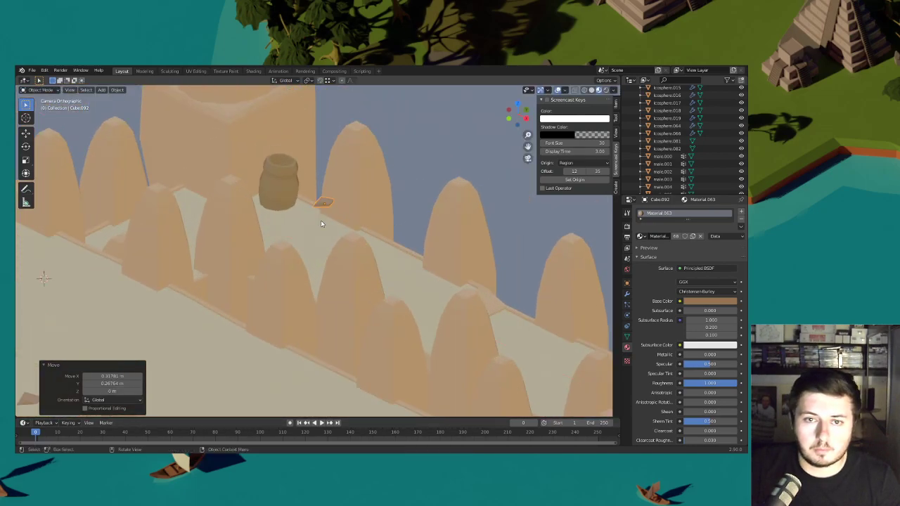
left_click(316, 268)
- Duplicate the walkway rock horizontally toward the square tower and enlarge the copy
scroll(337, 274, "down", 2)
key("shift+d")
key("shift+z")
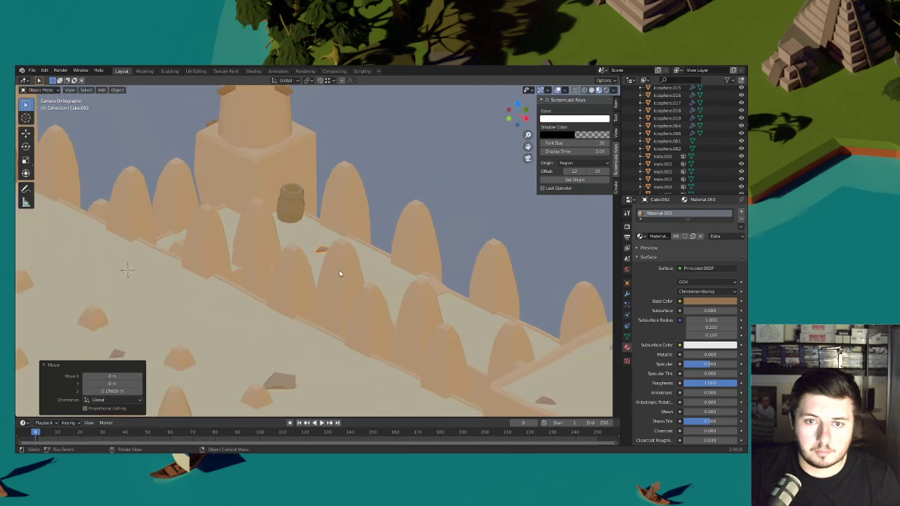
left_click(475, 324)
middle_click_drag(453, 277, 317, 246, "shift")
key("s")
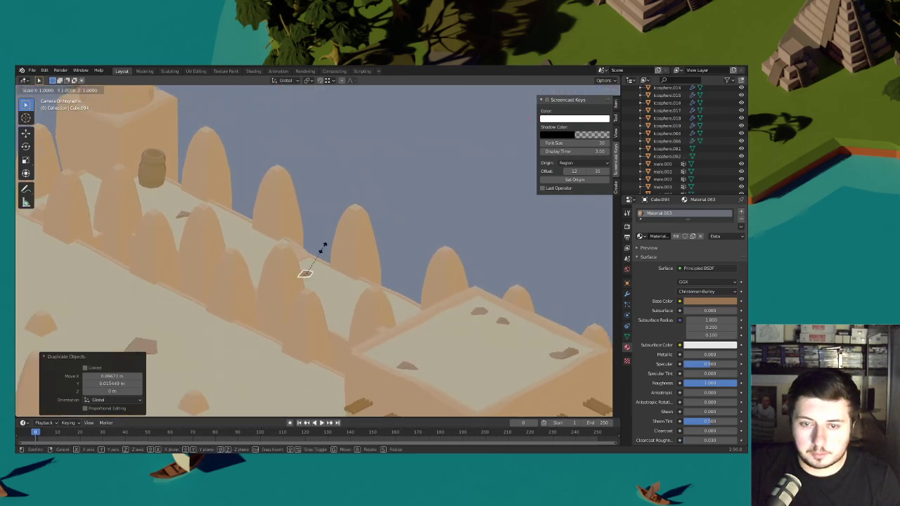
left_click(355, 239)
- Rotate the new walkway rock freely and about Z, and adjust its height
key("r")
left_click(401, 277)
key("g")
key("z")
left_click(400, 277)
key("r")
key("z")
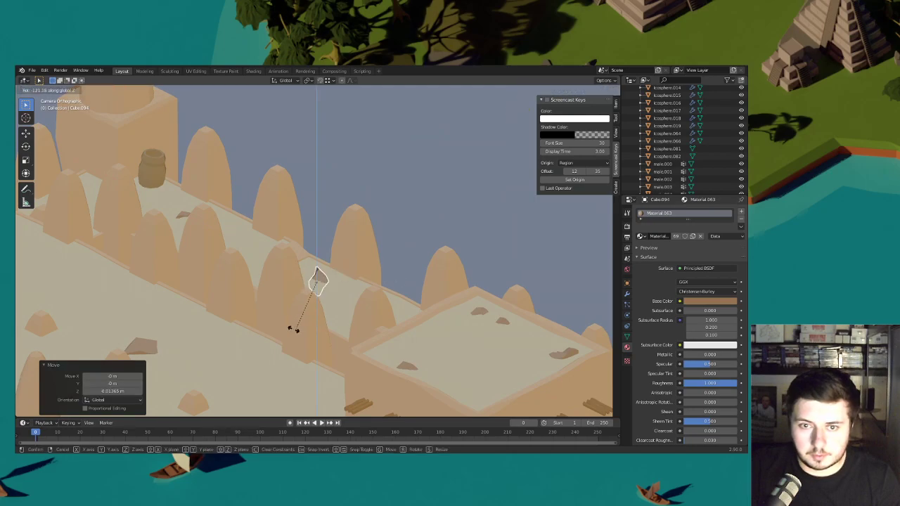
left_click(298, 329)
- Rotate the walkway rock about X and rescale it along Z and Y
scroll(324, 302, "down", 2)
key("r")
key("x")
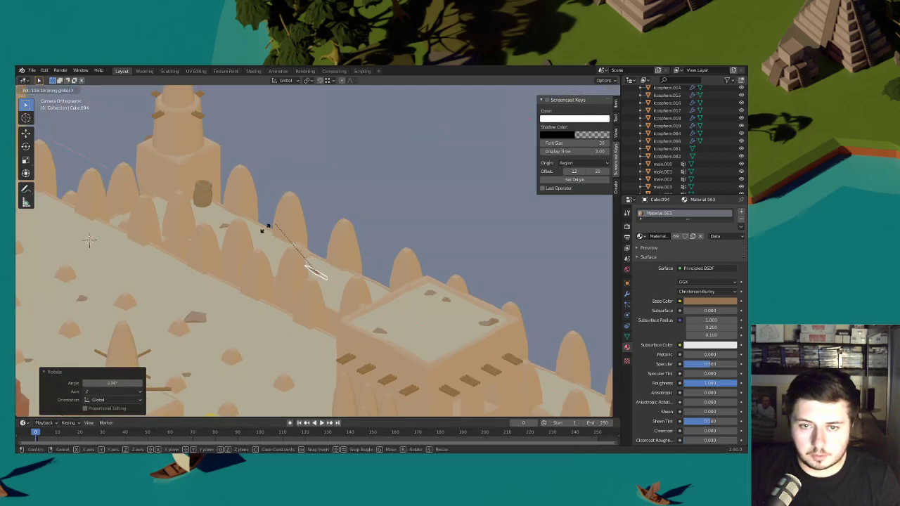
left_click(302, 261)
key("s")
key("z")
left_click(490, 312)
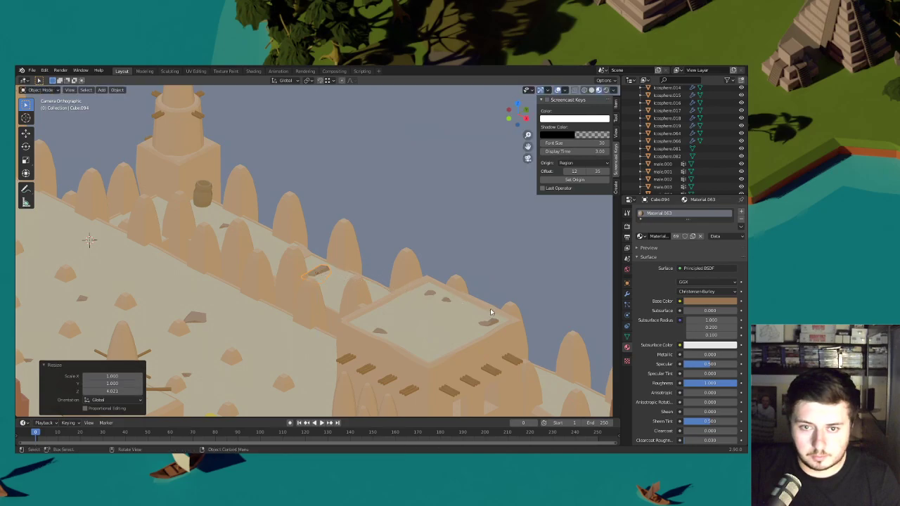
left_click(323, 278)
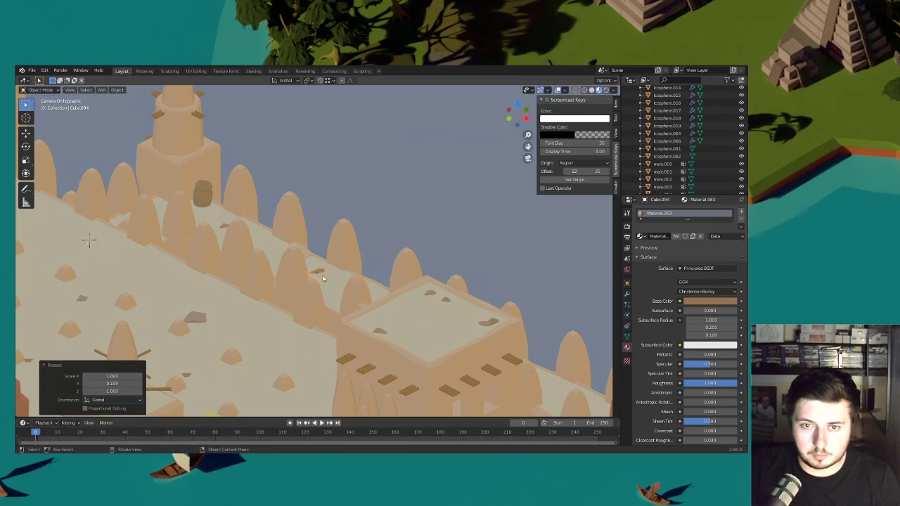
- Duplicate the walkway rock horizontally to the stretch beyond the square tower, rotate it about Z, and rescale it along X
middle_click_drag(333, 279, 211, 221, "shift")
key("shift+d")
left_click(448, 340)
middle_click_drag(450, 324, 301, 241, "shift")
key("r")
key("z")
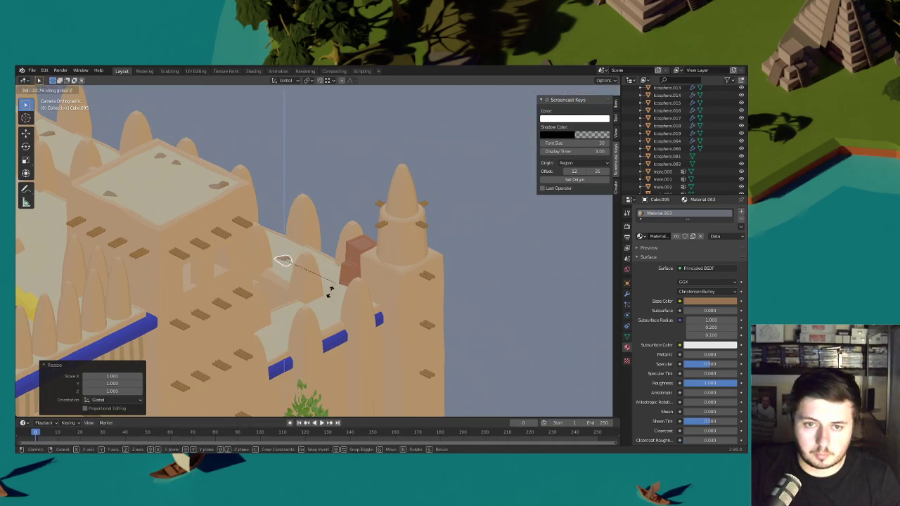
left_click(299, 284)
key("s")
key("x")
left_click(358, 247)
- Try another rotated rock copy beside the new walkway rock, adjusting its height and horizontal position, and delete it
key("r")
key("y")
left_click(322, 307)
key("g")
key("z")
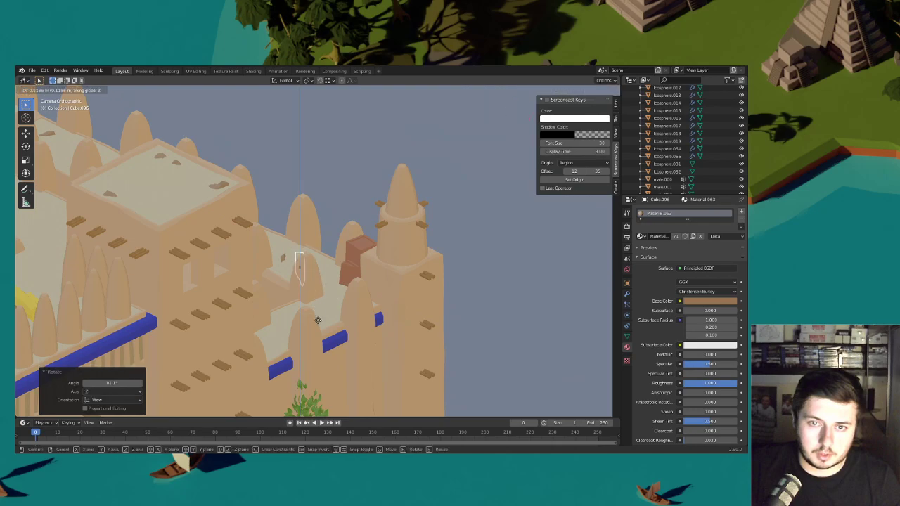
left_click(340, 281)
key("g")
key("shift+z")
left_click(326, 298)
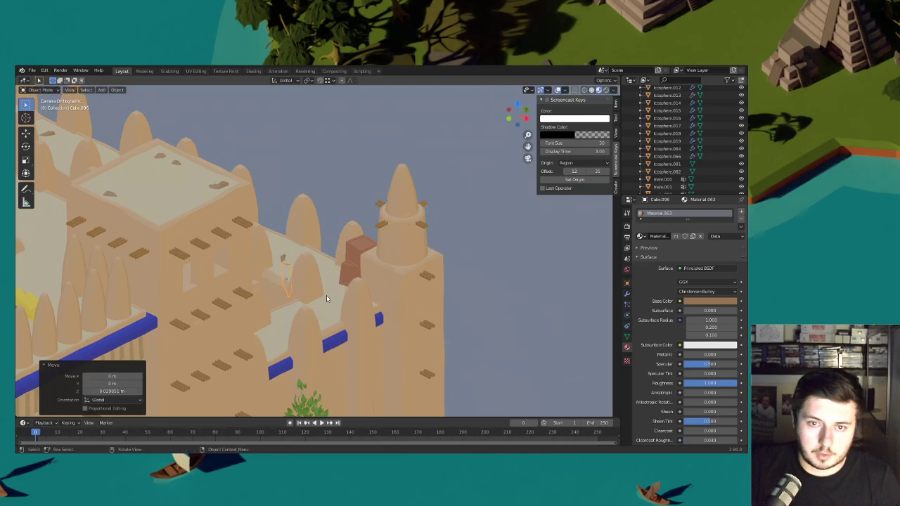
scroll(288, 262, "down", 6)
key("Delete")
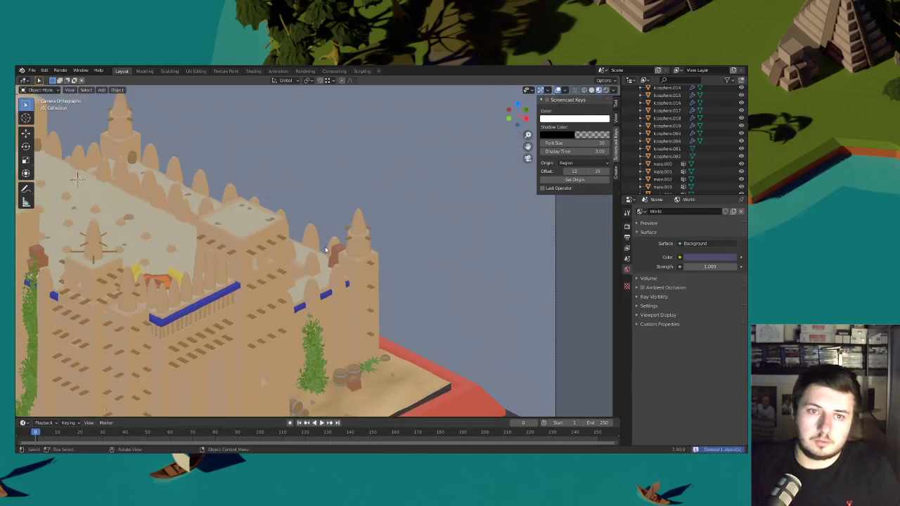
- Select a rock on the square tower roof and lighten the base color of its shared material to a pale orange tan
middle_click_drag(212, 264, 341, 277, "shift")
scroll(340, 277, "up", 2)
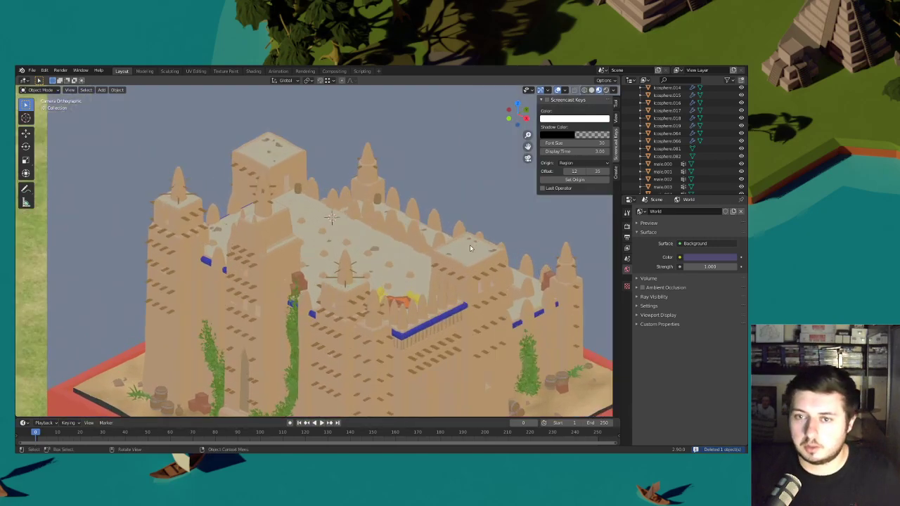
left_click(493, 251)
left_click(708, 300)
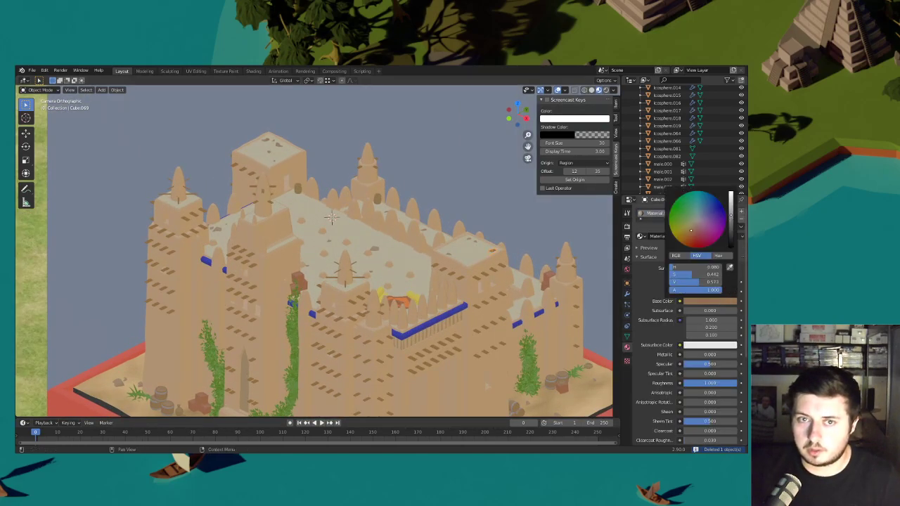
scroll(426, 273, "down", 2)
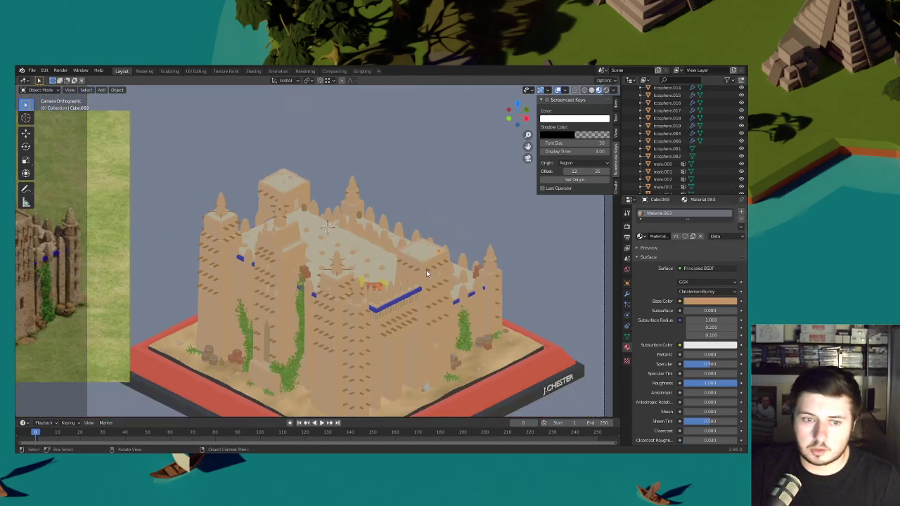
scroll(454, 287, "down", 1)
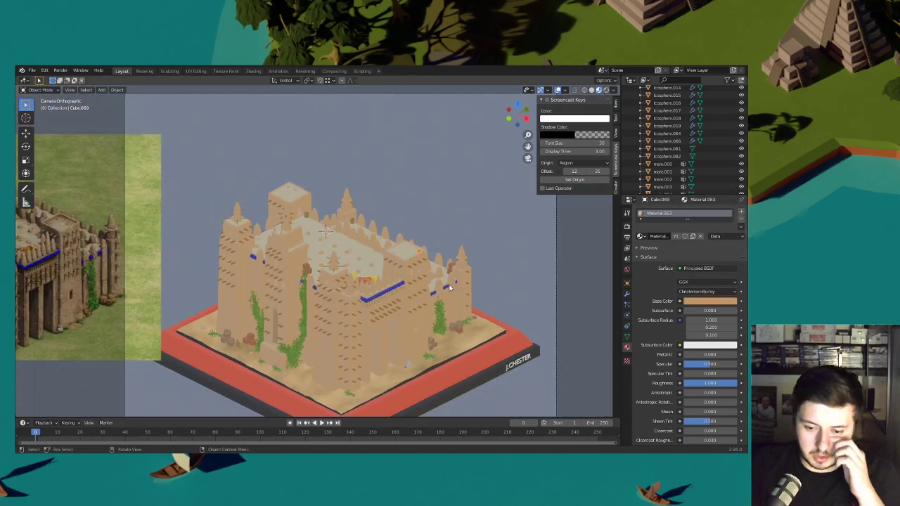
scroll(425, 293, "down", 2)
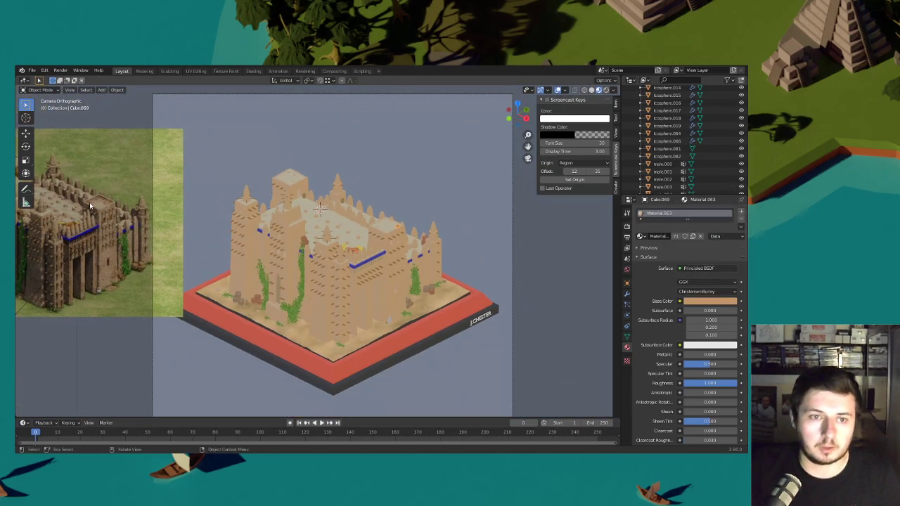
- Select the reference image beside the diorama, compare it with the model, and save the project file
left_click(90, 205)
scroll(215, 213, "down", 1)
middle_click_drag(215, 213, 258, 213, "shift")
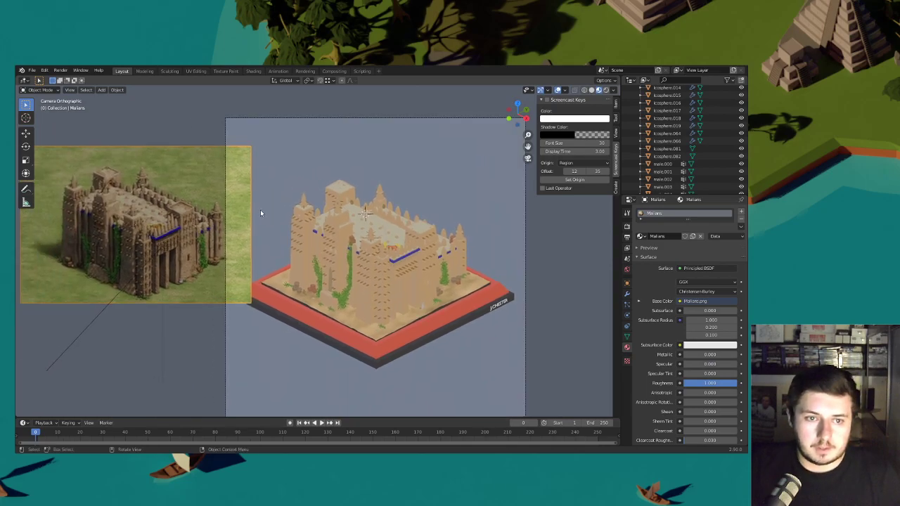
left_click(33, 71)
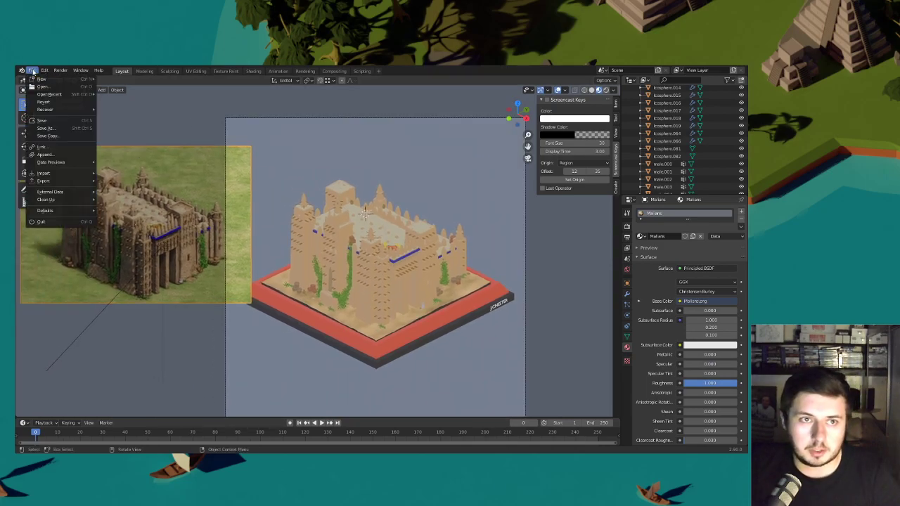
left_click(49, 120)
scroll(415, 246, "up", 5)
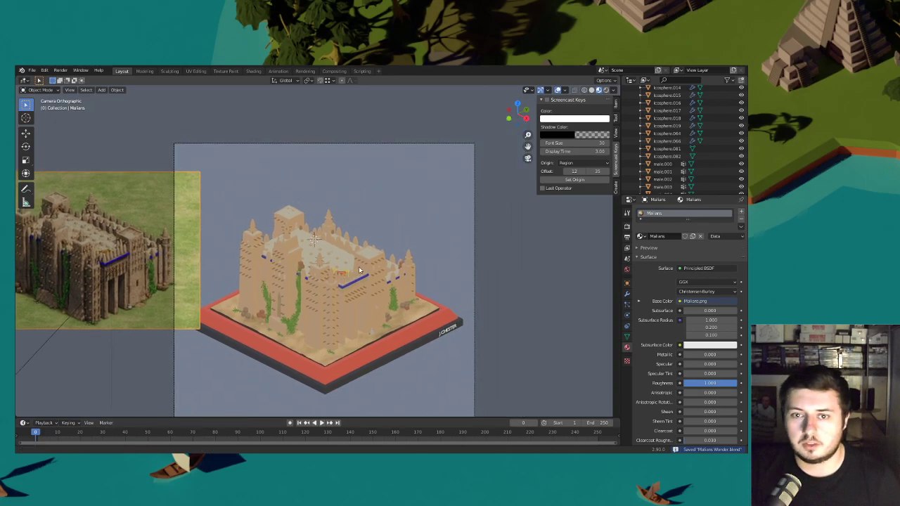
- Box-select the row of people beneath the base, raise them along Z, and move them horizontally near the diorama's front corner
scroll(356, 220, "down", 3)
middle_click_drag(347, 380, 362, 265, "shift")
middle_click_drag(361, 358, 389, 212)
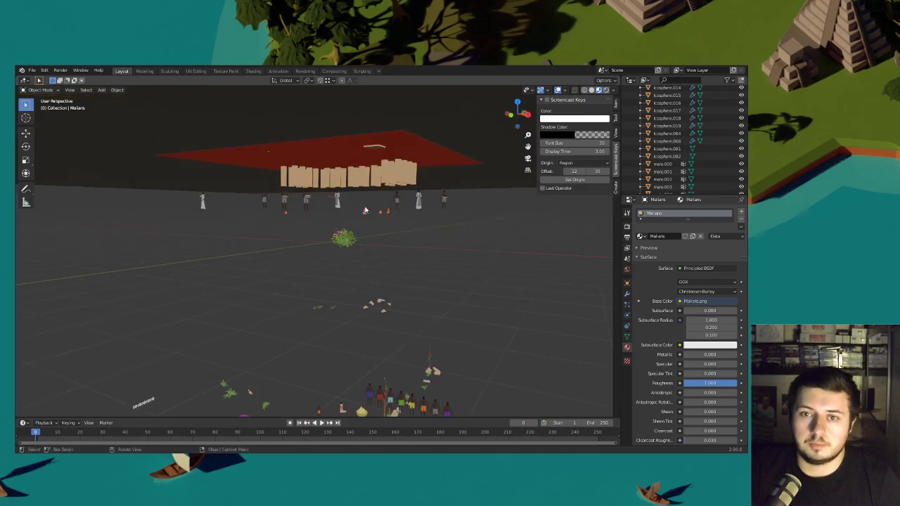
left_click_drag(462, 209, 197, 186)
middle_click_drag(197, 187, 310, 244)
key("g")
key("z")
left_click(341, 203)
middle_click_drag(341, 203, 337, 218)
key("g")
key("shift+z")
left_click(355, 276)
middle_click_drag(355, 276, 331, 277)
- Select the woman archer with her bow and move them horizontally toward the building
left_click(331, 276)
scroll(326, 286, "down", 2)
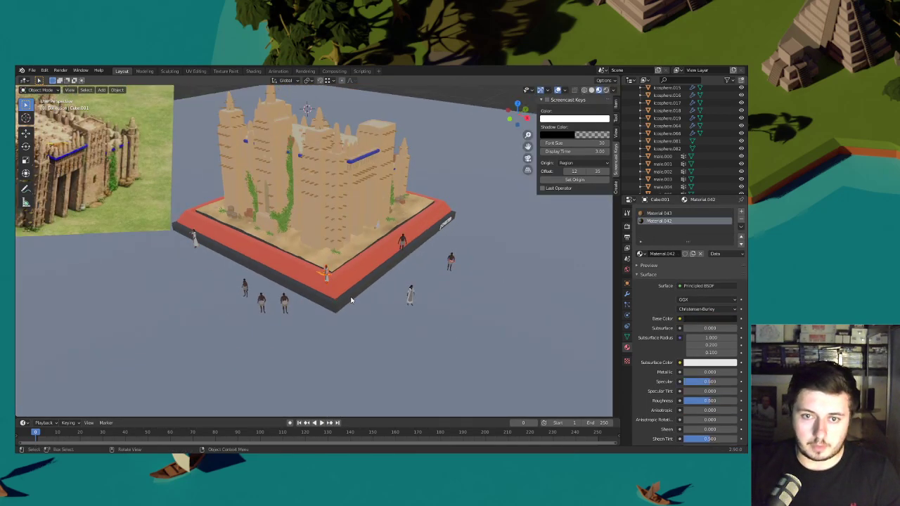
key("g")
right_click(353, 296)
middle_click_drag(372, 300, 337, 285)
key("g")
key("shift+z")
left_click(387, 258)
- Raise the archer and bow along Z to roof height and move them horizontally to the small rear tower
key("g")
middle_click_drag(387, 258, 345, 265)
right_click(362, 209)
key("g")
key("z")
left_click(344, 174)
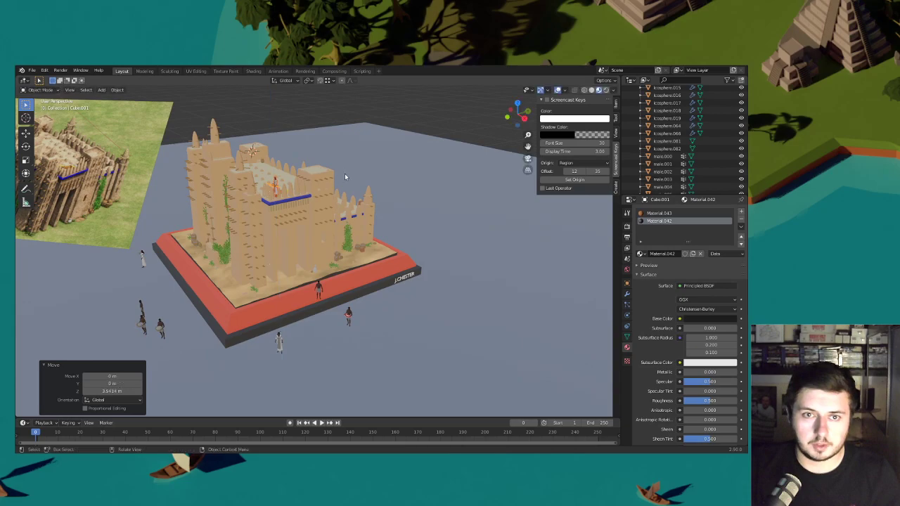
middle_click_drag(344, 174, 363, 258)
key("g")
left_click(341, 206)
scroll(337, 211, "up", 8)
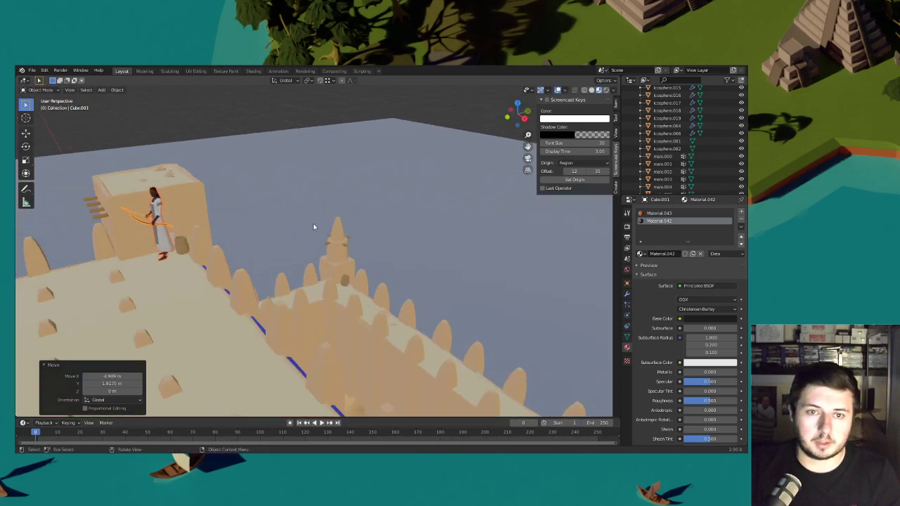
- Try adjusting the archer's height on the roof and rescaling her with the bow to suit the rear tower's doorway
middle_click_drag(308, 226, 388, 294)
key("g")
key("z")
left_click(313, 245)
key("s")
left_click(312, 281)
middle_click_drag(311, 281, 305, 276)
key("g")
key("z")
left_click(305, 288)
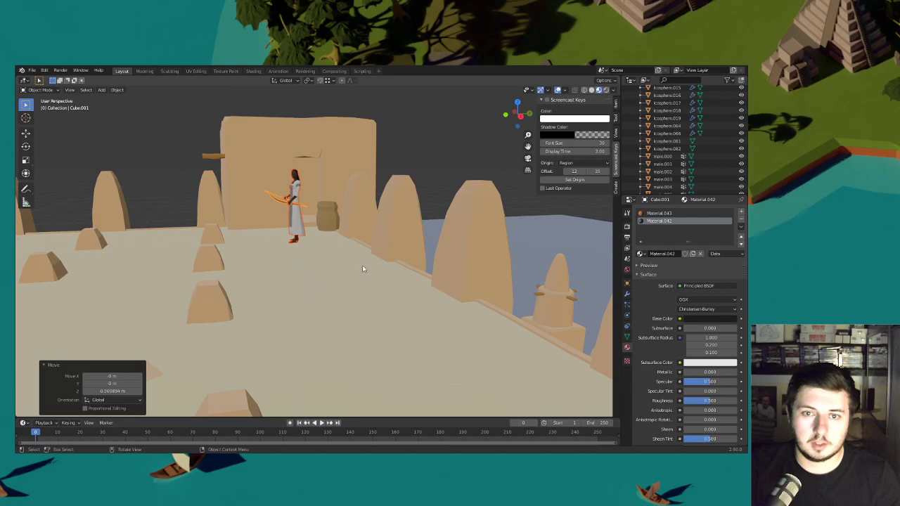
- Undo the last scale and height adjustments on the archer
middle_click_drag(402, 264, 319, 281)
key("ctrl+z")
key("ctrl+z")
key("ctrl+z")
- Edit the rear tower's mesh and raise the top faces of its doorway about 0.12 m along Z
left_click(40, 90)
left_click(44, 106)
middle_click_drag(165, 267, 210, 258)
scroll(210, 258, "up", 3)
scroll(288, 182, "up", 3)
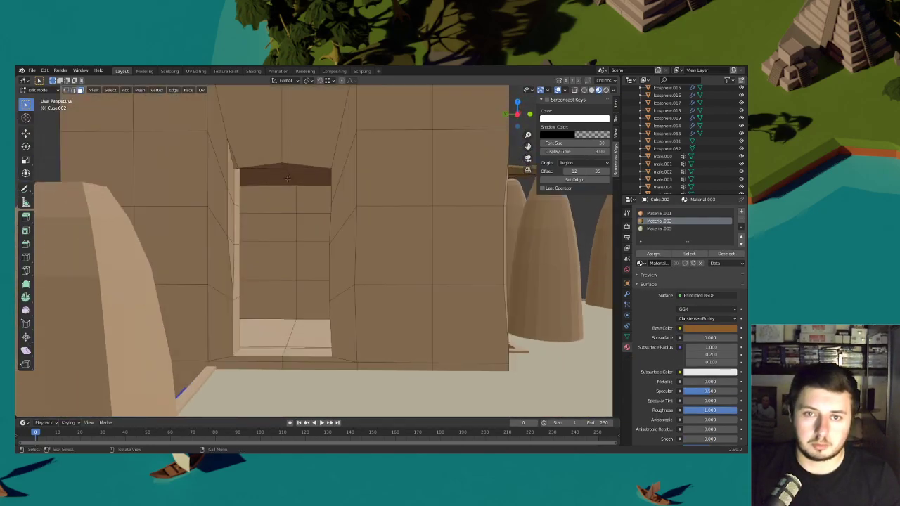
key("z")
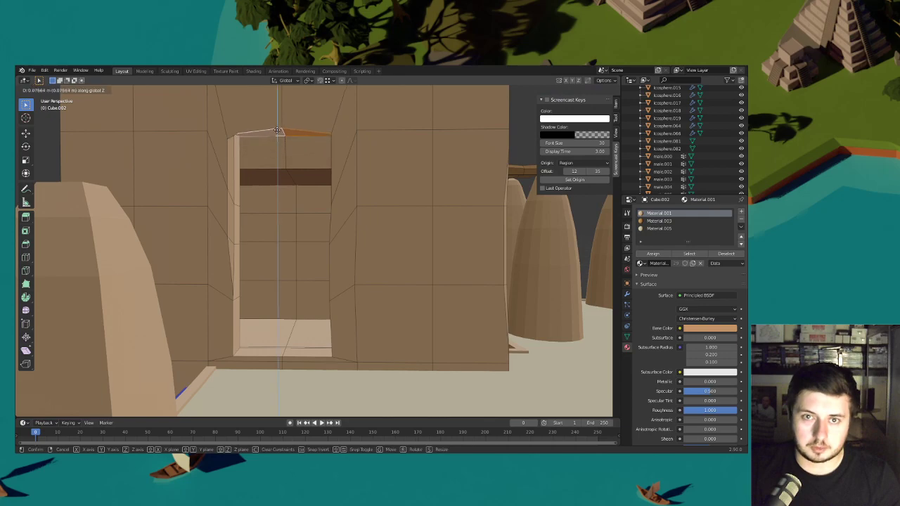
left_click(278, 113)
scroll(292, 209, "down", 3)
middle_click_drag(291, 209, 274, 216)
scroll(263, 239, "down", 2)
scroll(269, 229, "up", 4)
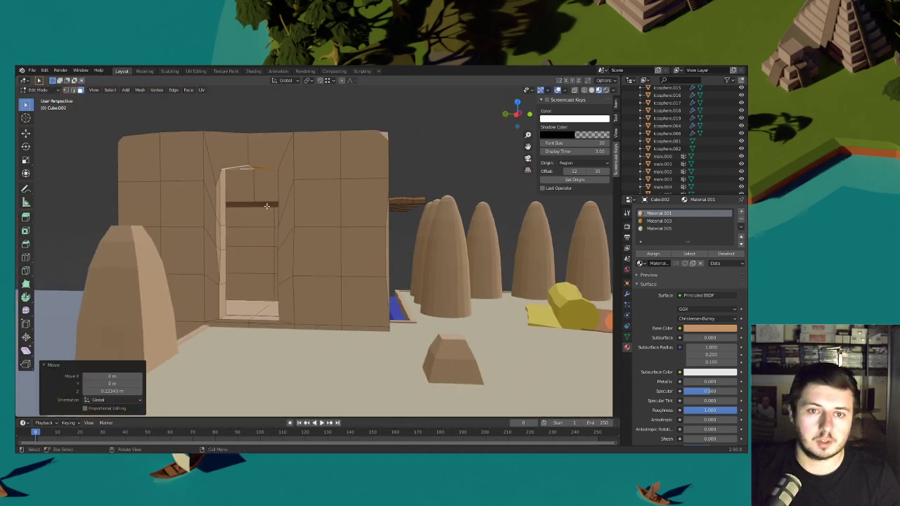
- Raise the dark face inside the doorway about 0.12 m along Z and return to Object Mode
left_click(260, 205)
key("g")
left_click(259, 170)
middle_click_drag(259, 170, 169, 200)
scroll(281, 232, "down", 3)
middle_click_drag(281, 232, 336, 275)
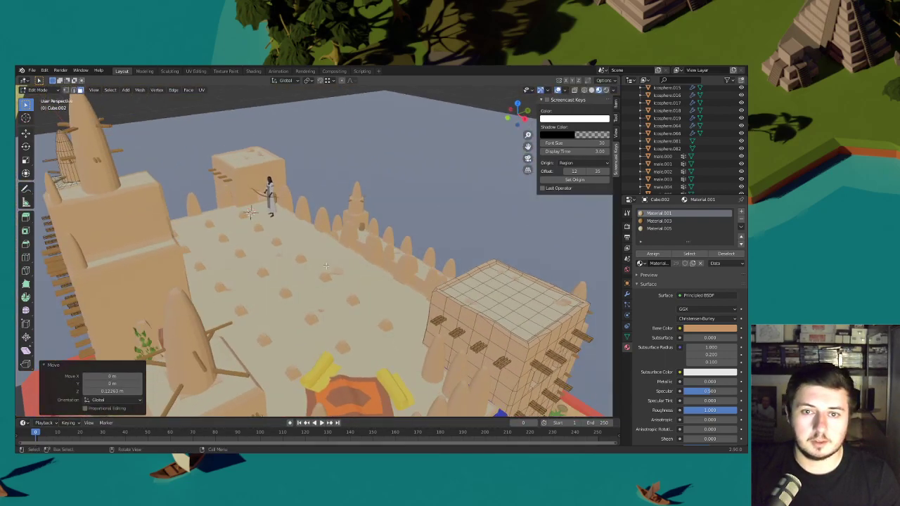
left_click(40, 90)
left_click(40, 101)
- Select the archer and her bow together with the other figures standing outside the diorama, and rescale the selection
middle_click_drag(309, 228, 359, 254)
scroll(330, 215, "up", 1)
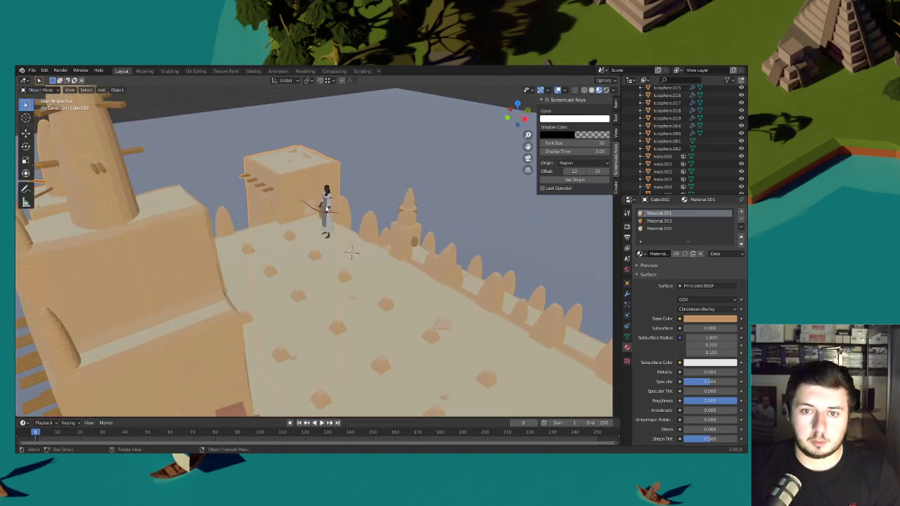
left_click(42, 92)
left_click(326, 204)
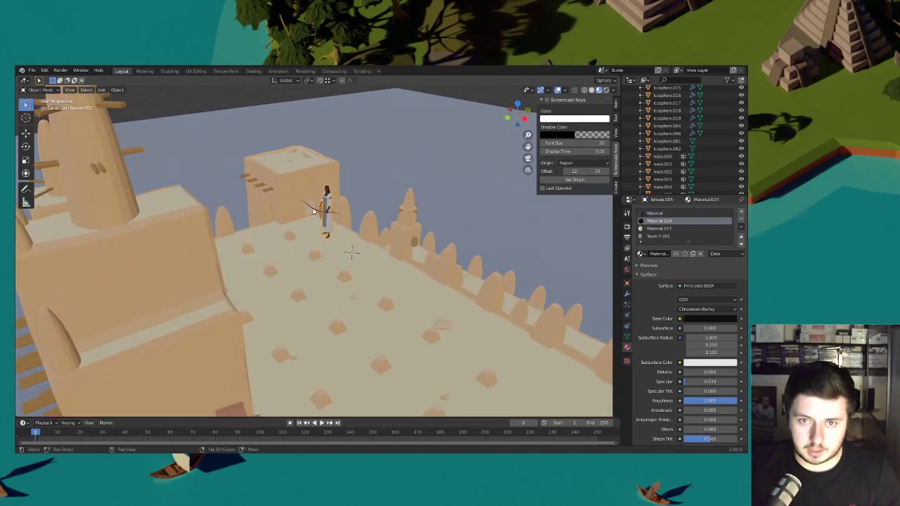
left_click(314, 209, "shift")
scroll(367, 239, "down", 3)
scroll(367, 238, "down", 3)
middle_click_drag(367, 237, 380, 274)
middle_click_drag(547, 274, 545, 270)
left_click_drag(541, 280, 426, 246, "shift")
key("s")
left_click(533, 262)
- Move the archer horizontally to the front of the main roof near the carpet and lower her along Z
middle_click_drag(533, 264, 472, 237)
key("g")
key("shift+z")
left_click(328, 224)
middle_click_drag(328, 225, 414, 246)
scroll(413, 246, "up", 3)
key("g")
key("z")
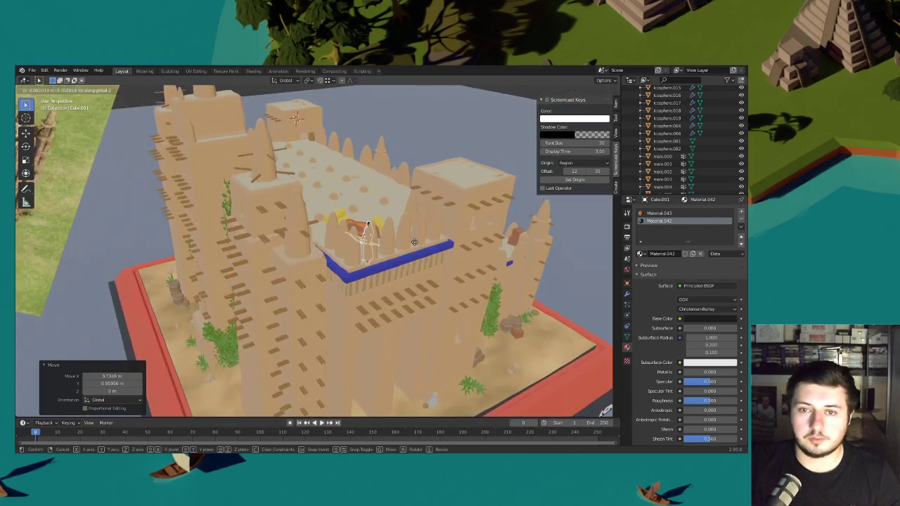
left_click(425, 283)
- Raise the archer about 0.31 m along Z and shift her horizontally behind the front parapet cones
middle_click_drag(369, 212, 400, 240)
key("g")
key("z")
left_click(402, 111)
scroll(401, 240, "up", 3)
key("g")
key("z")
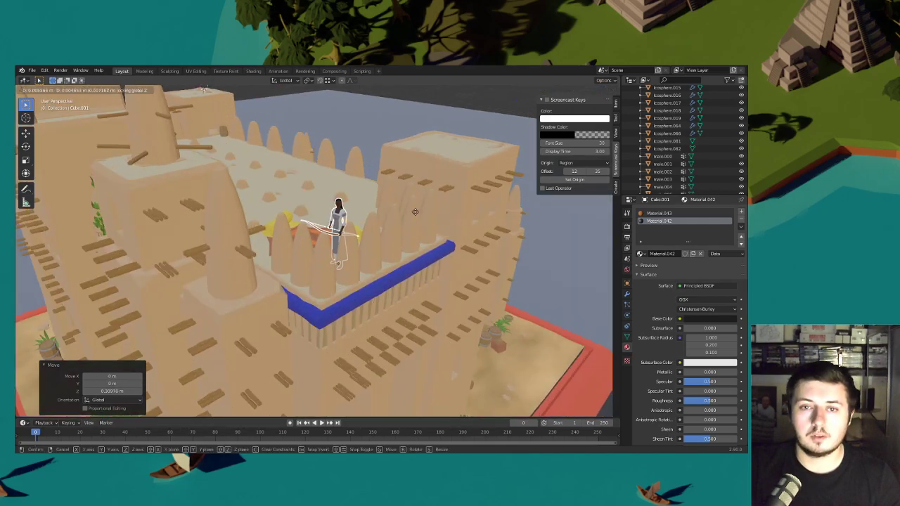
left_click(412, 212)
- Fine-tune the archer's height and horizontal position so that she stands on the roof beside the orange carpet and yellow rolls
middle_click_drag(341, 216, 358, 236)
scroll(358, 236, "up", 3)
key("g")
key("z")
left_click(357, 235)
key("g")
key("shift+z")
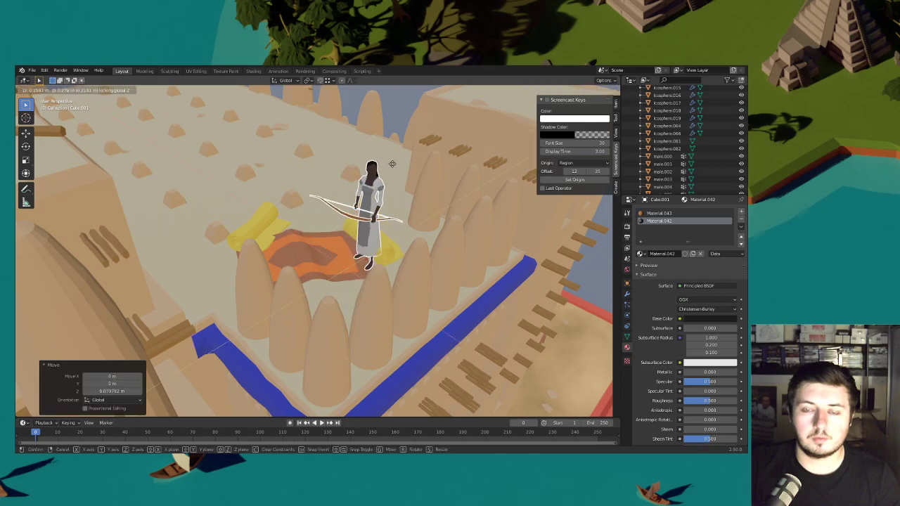
left_click(394, 188)
middle_click_drag(393, 188, 420, 189)
key("g")
key("shift+z")
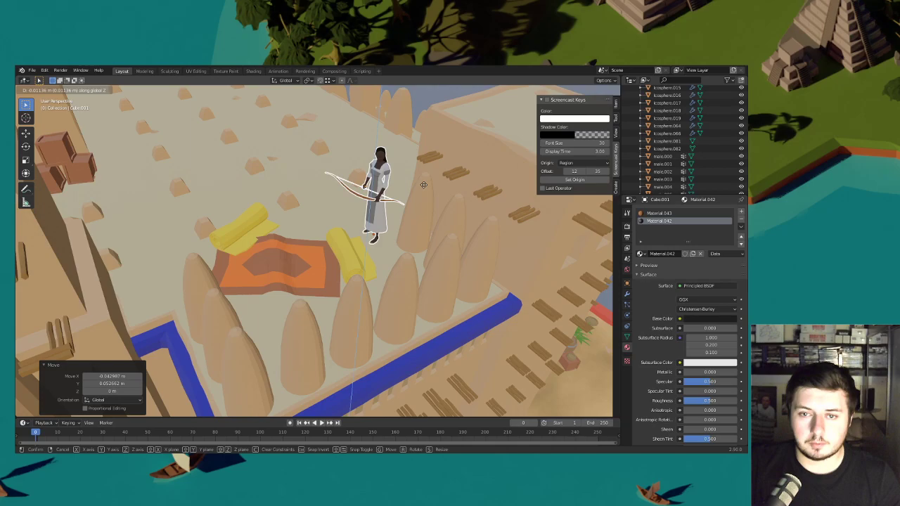
left_click(424, 185)
- Select the basket and stones of the middle man standing before the base's front corner, and join the selection
scroll(420, 191, "down", 4)
middle_click_drag(415, 196, 439, 200)
scroll(423, 189, "down", 6)
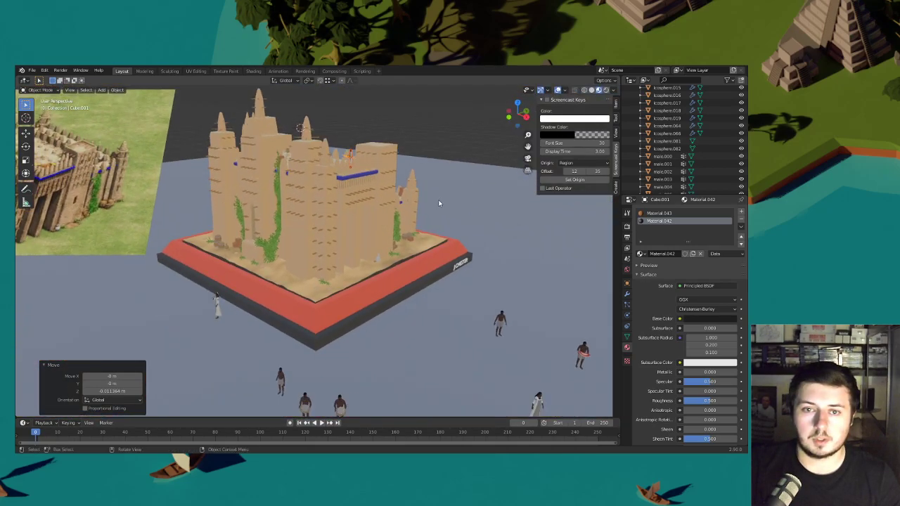
scroll(440, 201, "down", 2)
left_click(315, 336)
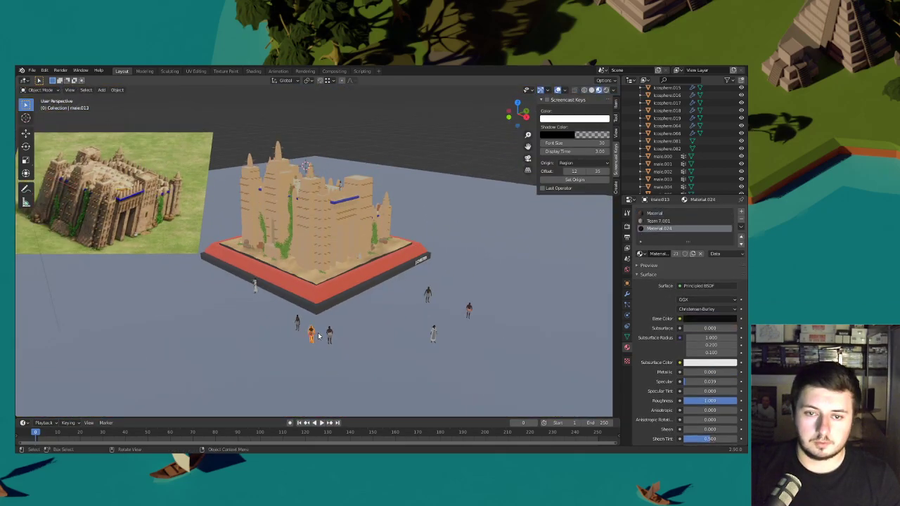
left_click(310, 315)
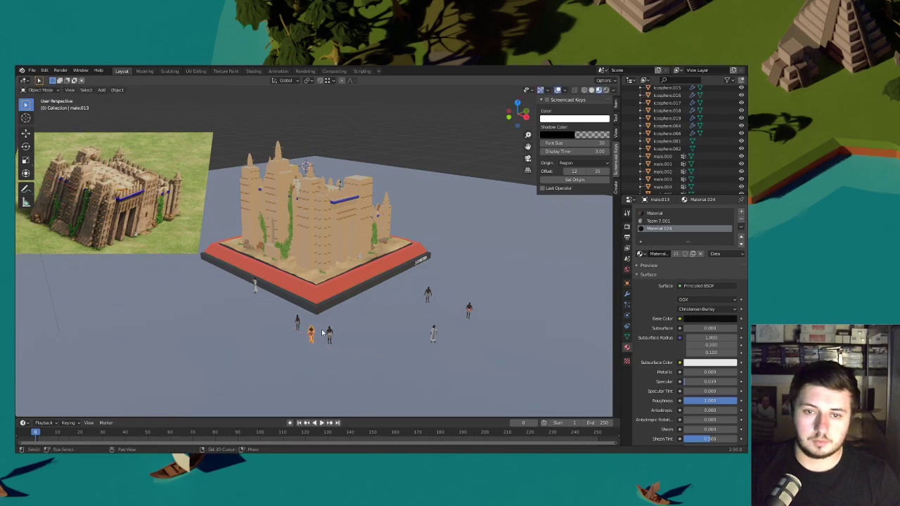
scroll(320, 299, "up", 6)
left_click(315, 292)
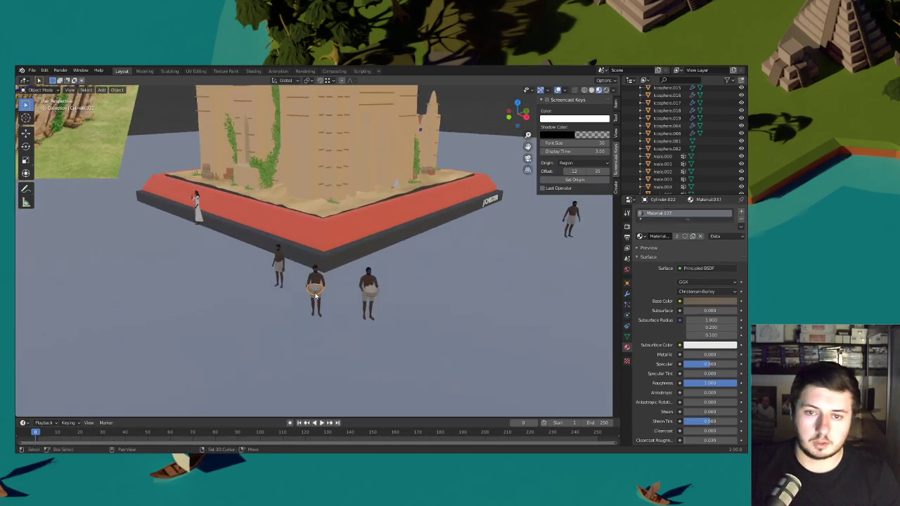
scroll(314, 289, "up", 2)
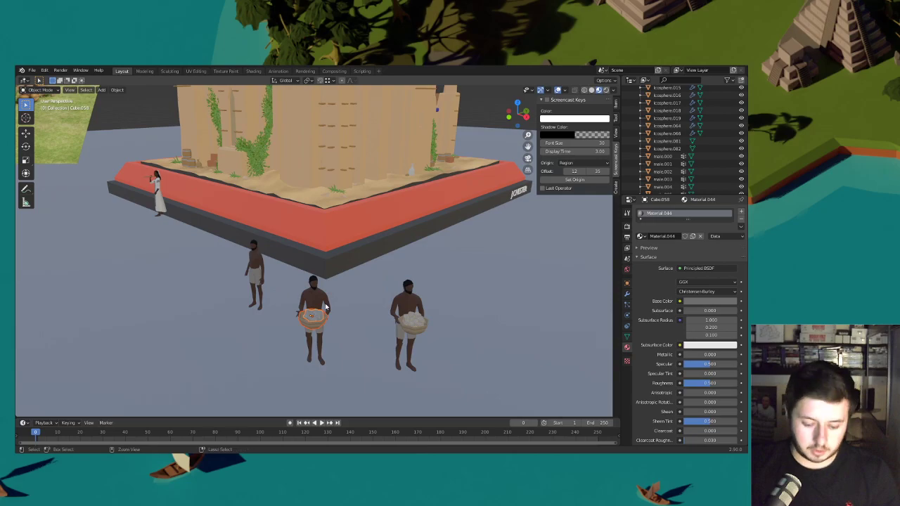
key("ctrl+j")
- Select the other basket carrier together with his basket and stones, and join them into one object
left_click(414, 322)
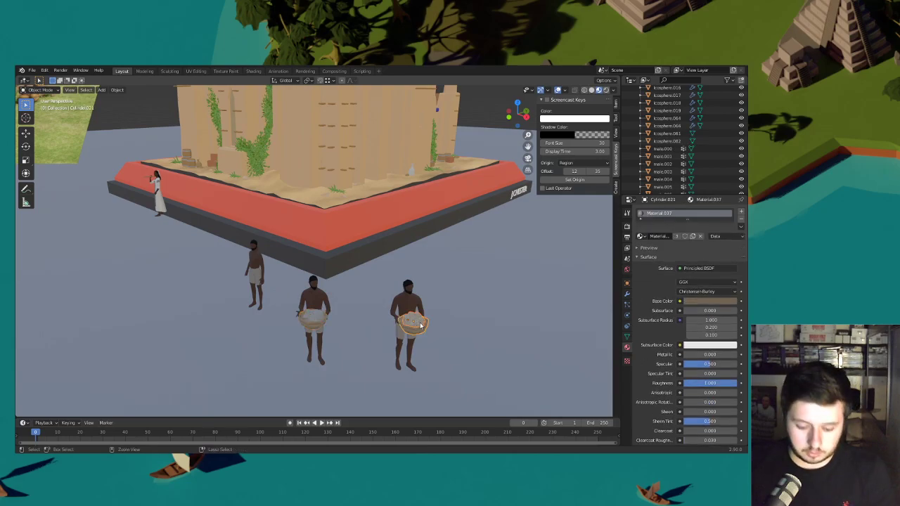
left_click(415, 308, "shift")
left_click(422, 321)
key("KP_Decimal")
key("ctrl+z")
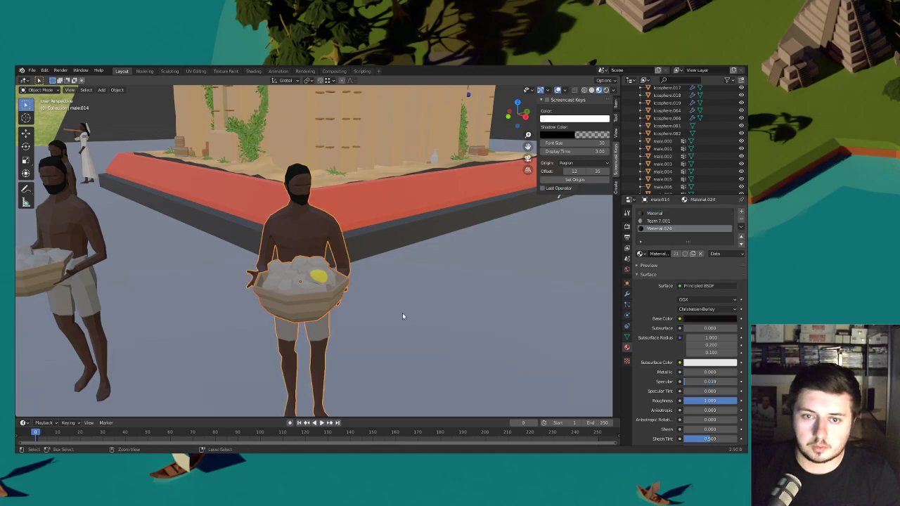
- Move the first basket carrier horizontally onto the sandy ground in front of the building's left wall
scroll(347, 289, "down", 6)
key("g")
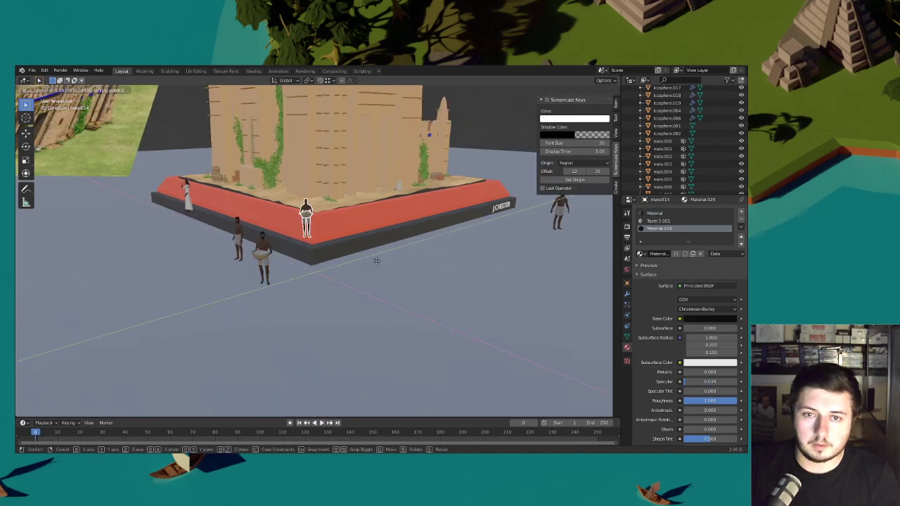
left_click(376, 263)
scroll(380, 269, "up", 6)
key("g")
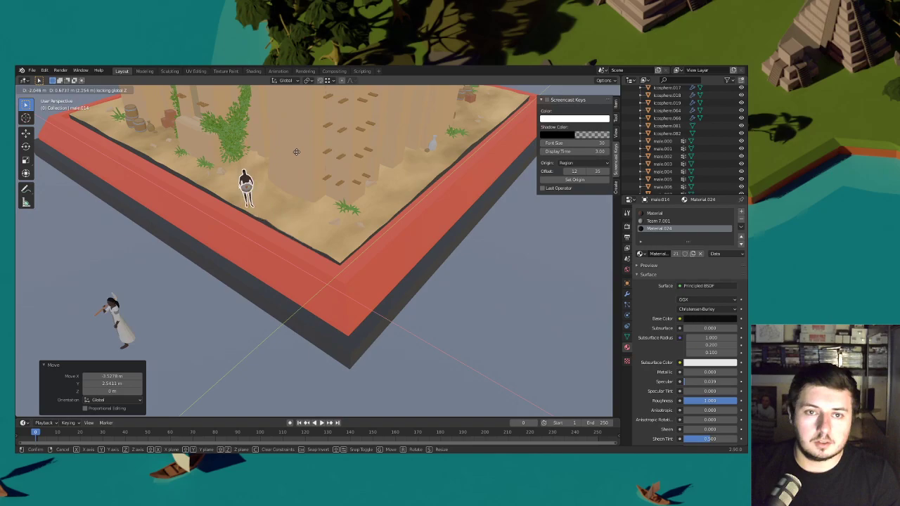
left_click(285, 139)
scroll(365, 253, "down", 3)
key("g")
key("shift+z")
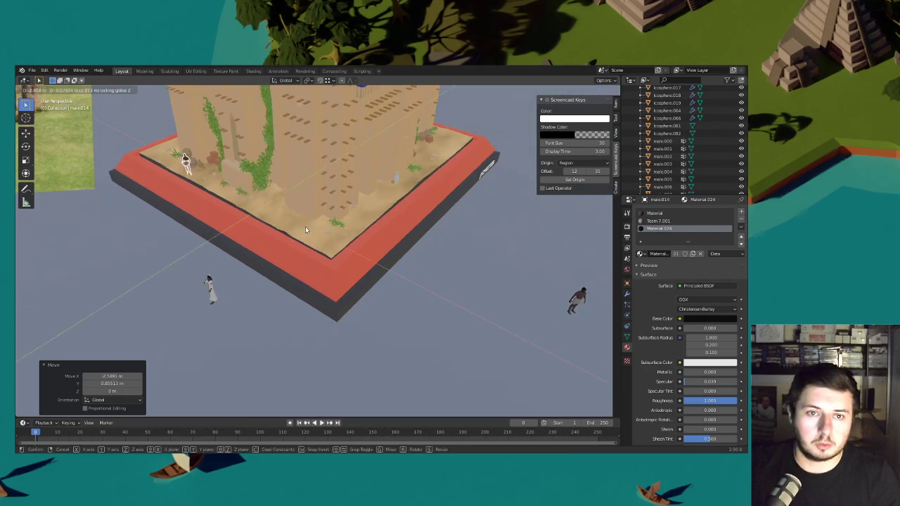
left_click(305, 226)
- Try to move the second basket carrier onto the sand beside the first one
scroll(365, 324, "down", 2)
left_click(342, 369)
key("g")
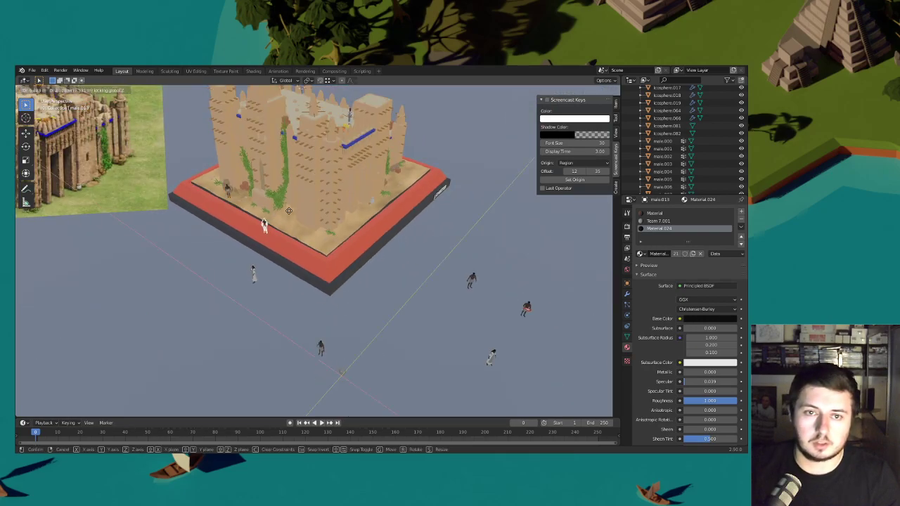
left_click(296, 202)
- Try to move the man holding the meat slab near the basket carriers, and select the neighbouring figures there
left_click(527, 309)
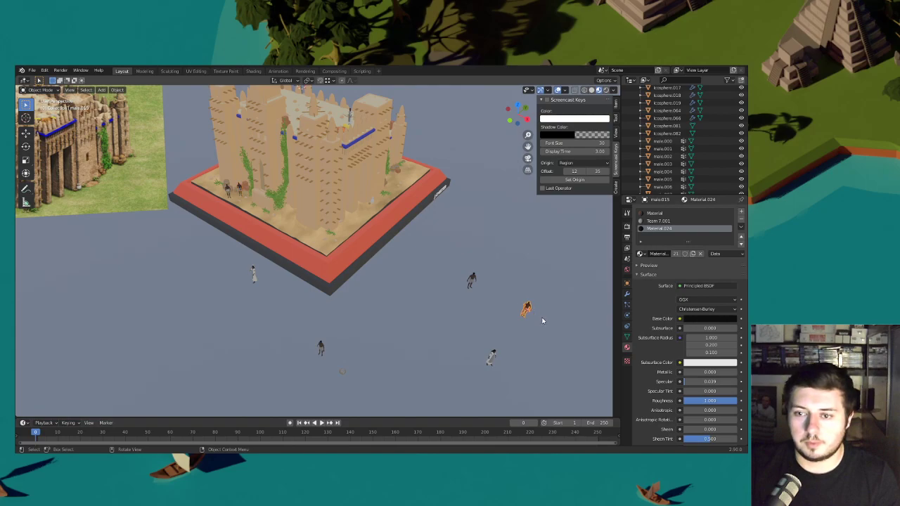
key("g")
key("shift+z")
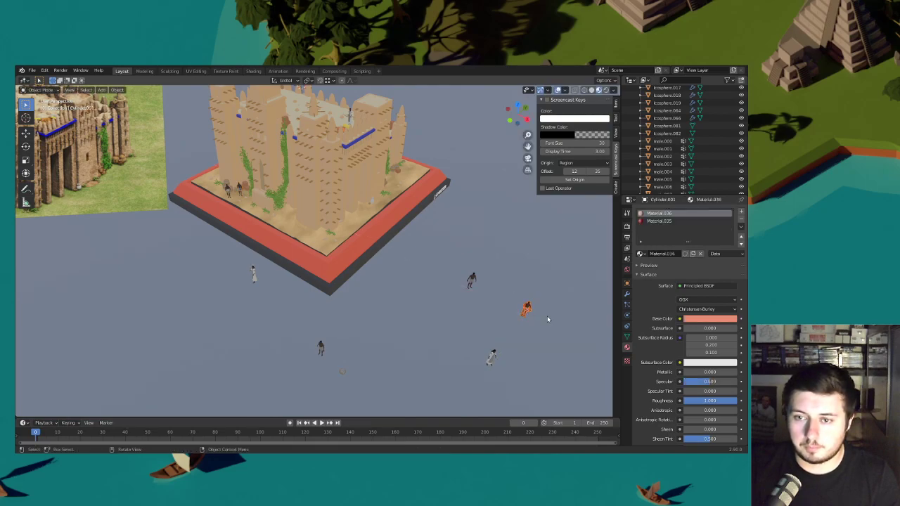
left_click(217, 204)
left_click(228, 191)
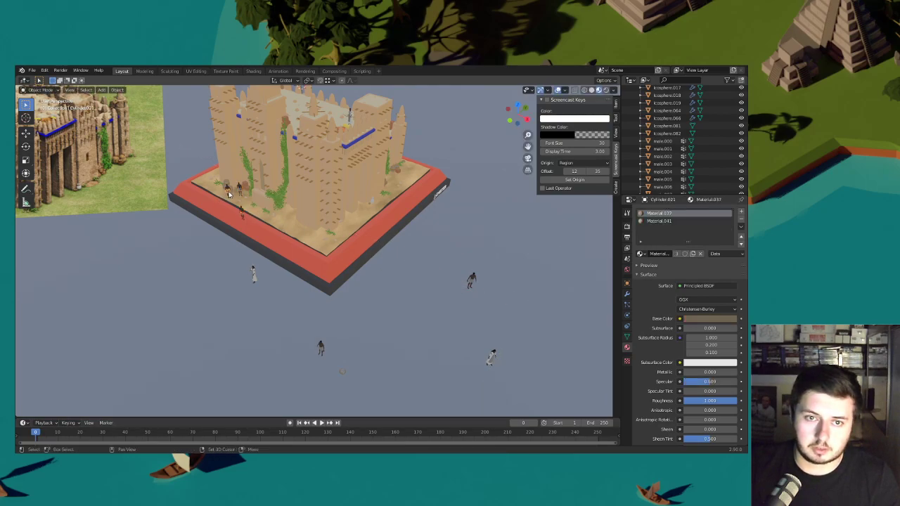
left_click(251, 202)
right_click(252, 201)
left_click(239, 190)
left_click(239, 191)
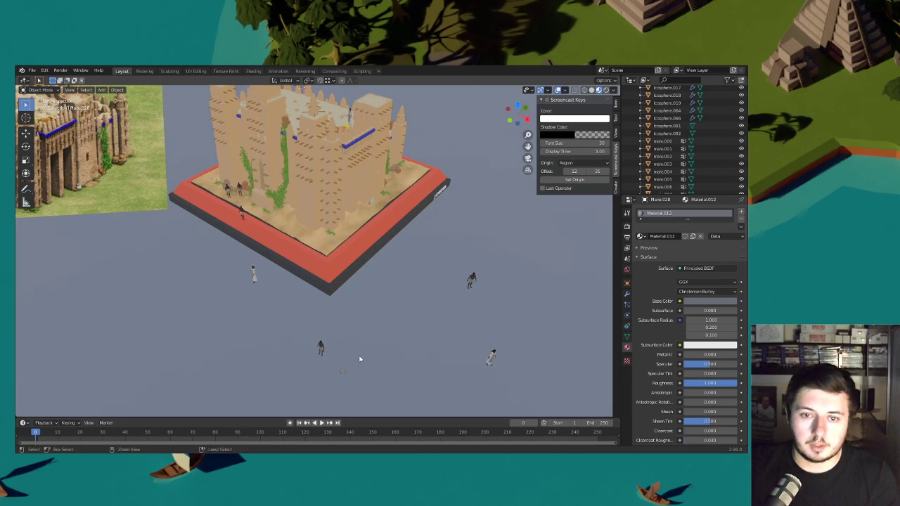
- Undo the recent selections and moves of the second basket carrier and the meat carrier
key("ctrl+z")
key("ctrl+z")
key("ctrl+z")
key("ctrl+z")
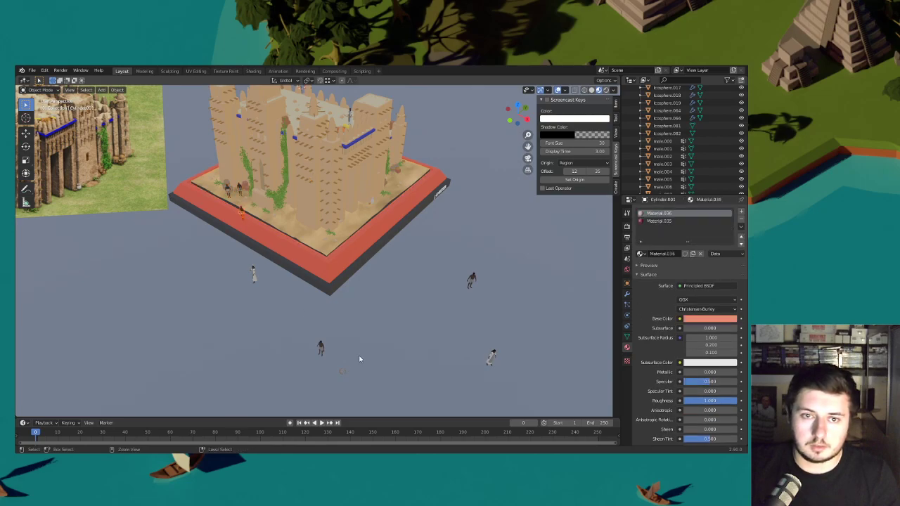
- Select the second carrier together with his basket and move both onto the sand beside the first carrier
left_click(342, 367)
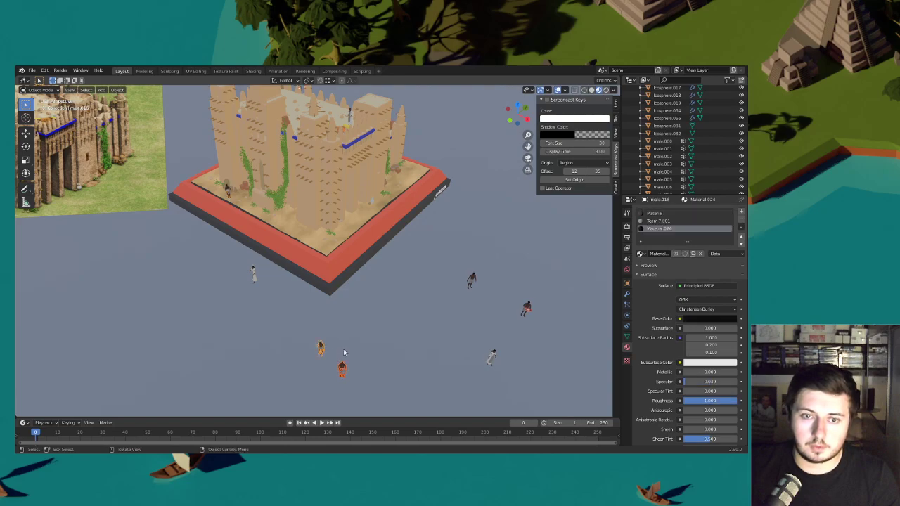
left_click(343, 369)
key("g")
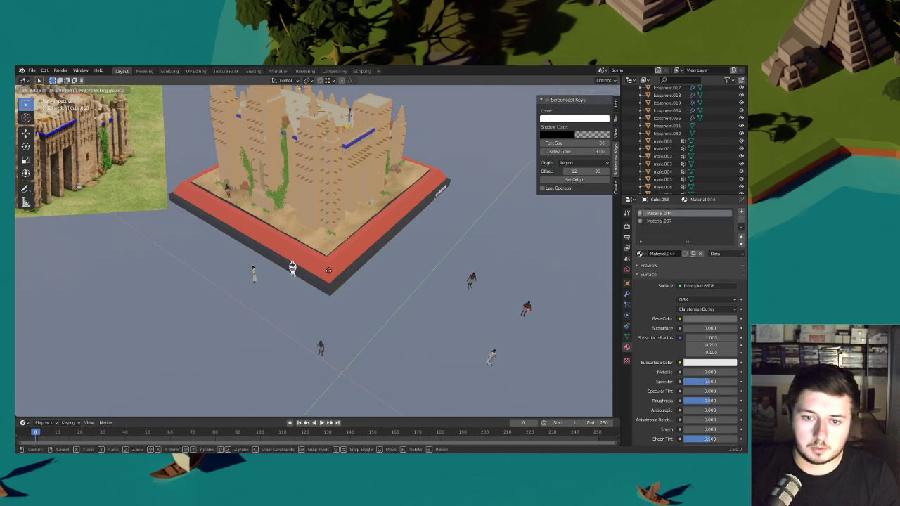
left_click(268, 187)
- Select both carriers with their baskets, shift them horizontally about 0.16 m in X and 0.24 m in Y, and adjust their height
middle_click_drag(265, 190, 336, 259, "shift")
scroll(316, 257, "up", 5)
scroll(333, 224, "up", 5)
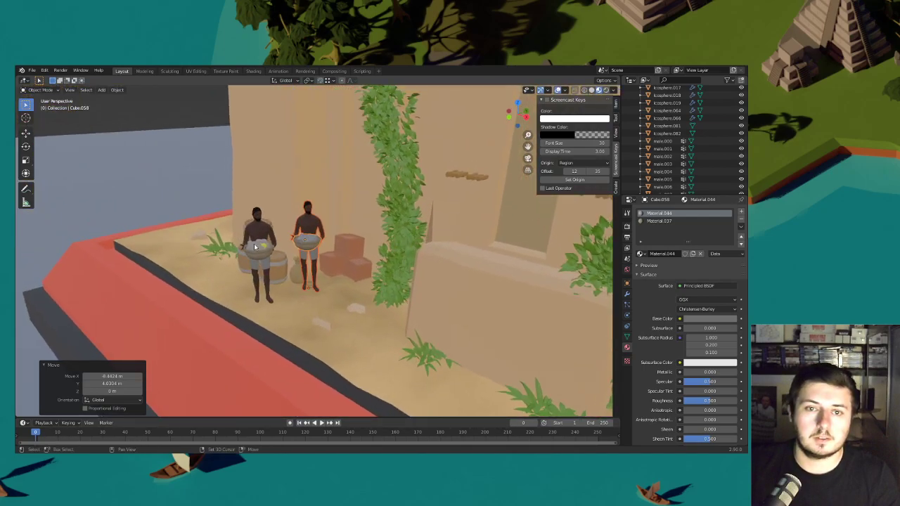
left_click(253, 250, "shift")
left_click(255, 231, "shift")
key("g")
key("y")
left_click(342, 254)
key("g")
key("z")
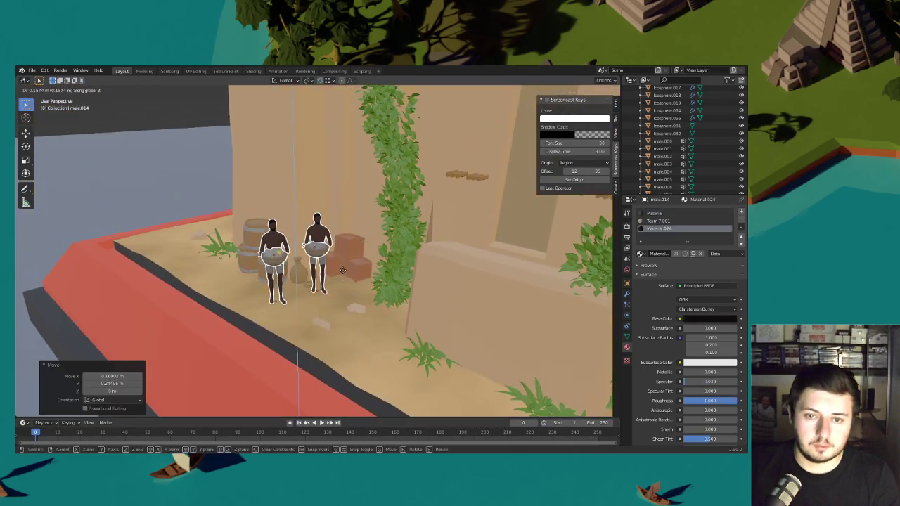
left_click(343, 280)
- Fine-tune the horizontal position and height of both basket carriers so they stand on the sand before the barrels
scroll(344, 279, "up", 1)
key("g")
key("shift+z")
left_click(360, 270)
key("g")
key("z")
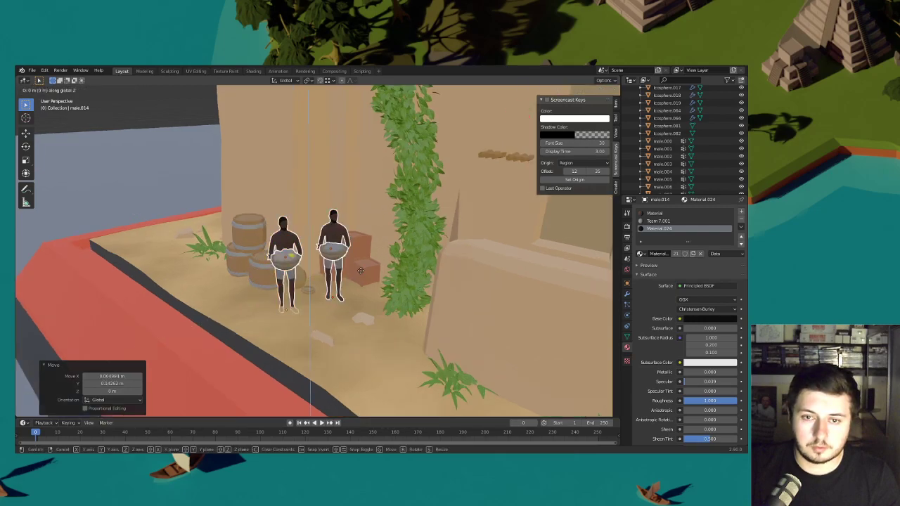
left_click(362, 267)
- Move the second carrier with his basket beside the red crates, turn him around Z towards the barrels, and adjust his height
left_click(343, 251)
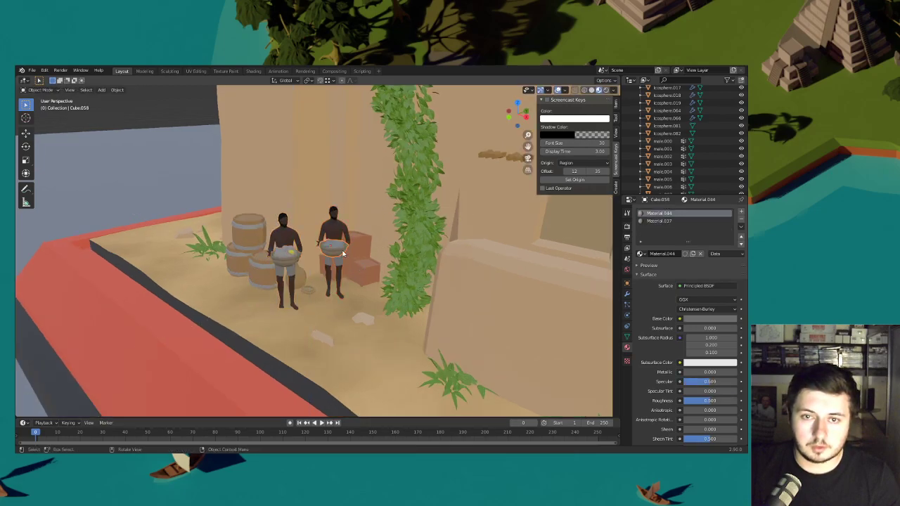
left_click(336, 227, "shift")
key("g")
key("shift+z")
left_click(396, 250)
key("r")
key("z")
left_click(386, 297)
key("g")
key("z")
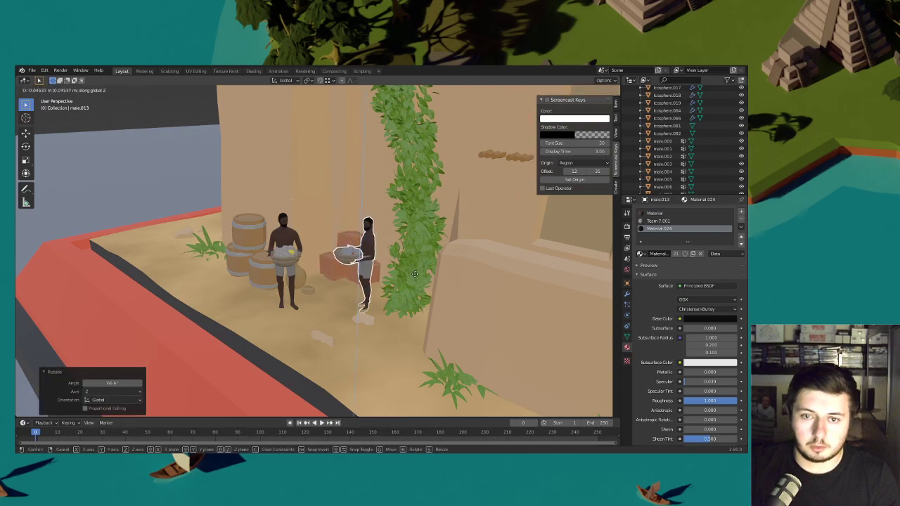
left_click(389, 274)
- Move the first carrier to the far side of the barrels, turn him around Z, and lower him about 0.02 m
left_click(292, 255)
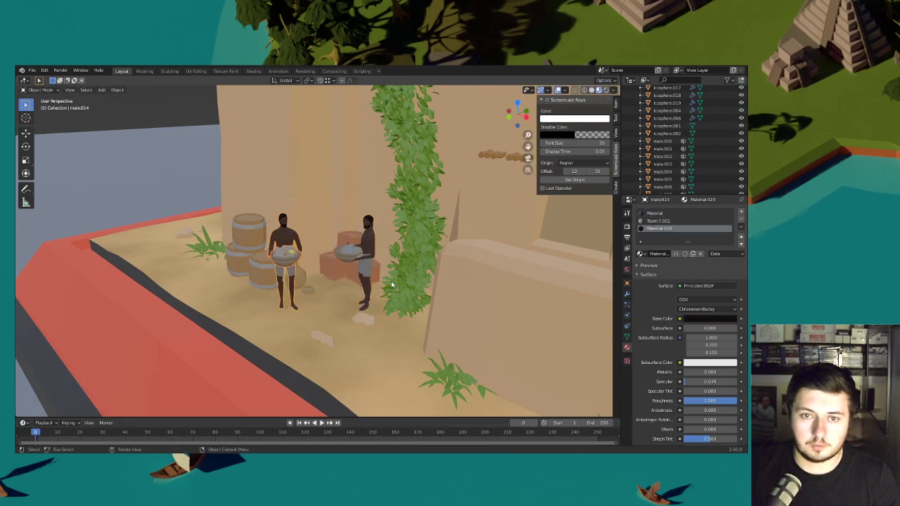
key("g")
key("shift+z")
left_click(204, 233)
key("r")
key("z")
left_click(270, 238)
key("g")
key("z")
left_click(274, 243)
- Duplicate the basket carrier, place the copy in front of the barrels, and turn it around Z with a slight height adjustment
key("shift+d")
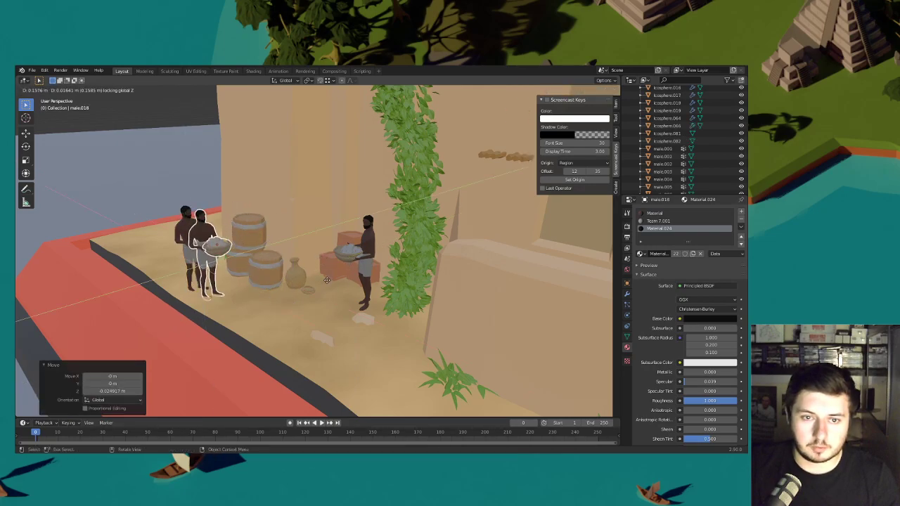
left_click(336, 262)
key("r")
key("z")
left_click(345, 332)
key("g")
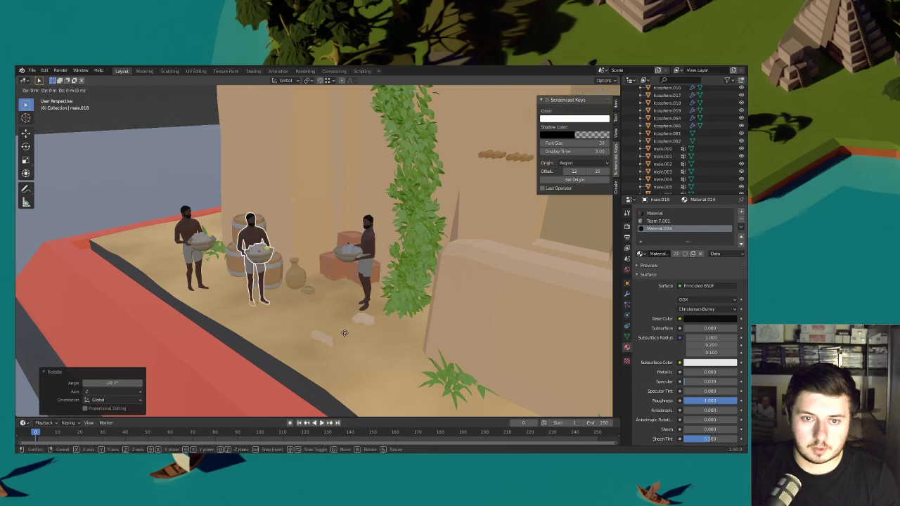
left_click(345, 332)
- Switch to the camera view and move the woman with the pickaxe onto the sand beside the building's right wall
scroll(376, 288, "down", 4)
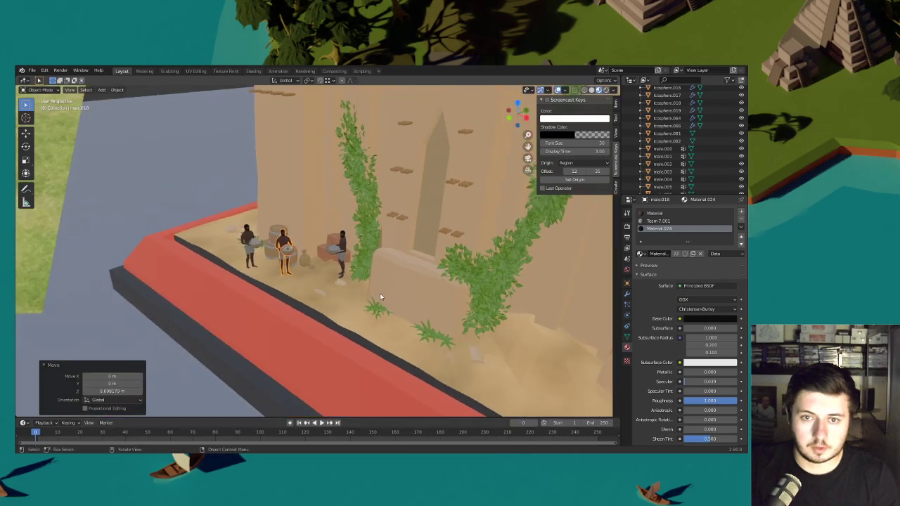
left_click(528, 158)
scroll(377, 231, "up", 4)
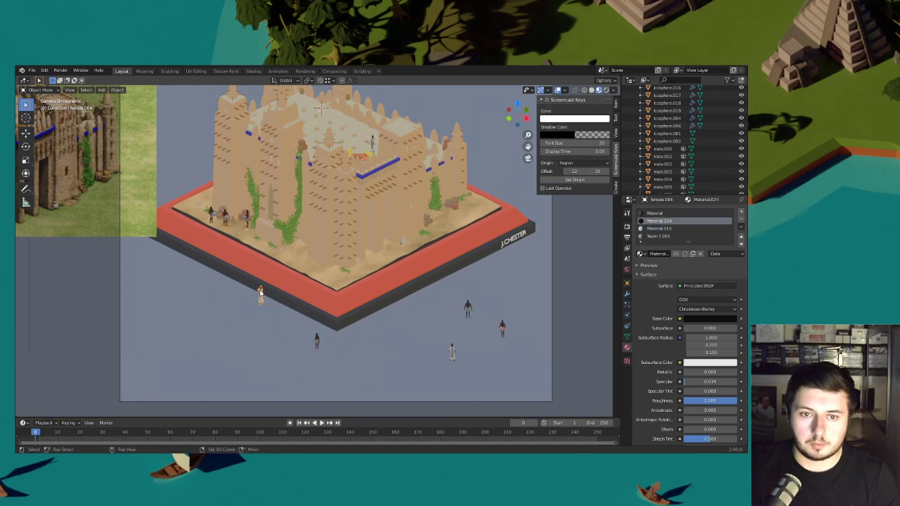
left_click(482, 214)
middle_click_drag(461, 231, 387, 260, "shift")
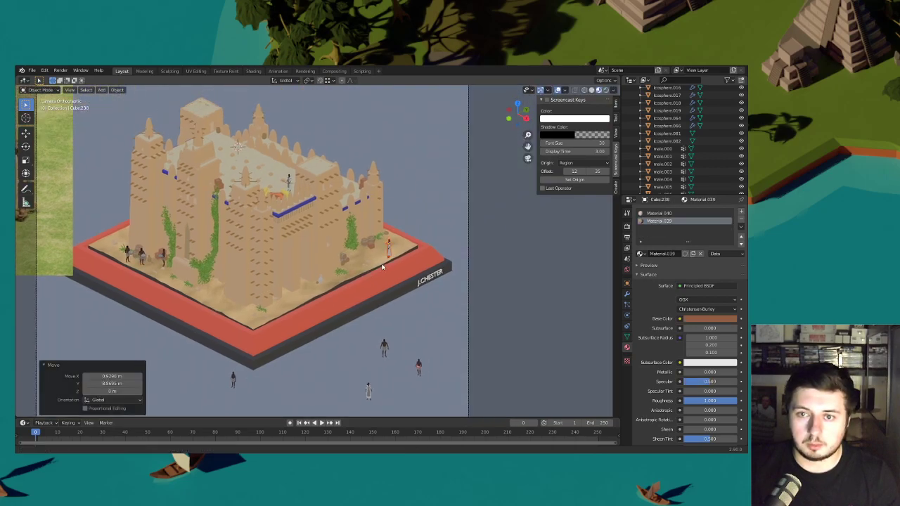
- Turn the woman with the pickaxe around Z and move her next to the stacked barrels by the wall
scroll(386, 260, "up", 4)
key("r")
key("z")
left_click(445, 192)
middle_click_drag(513, 261, 441, 247, "shift")
scroll(441, 247, "up", 1)
scroll(442, 247, "up", 2)
key("g")
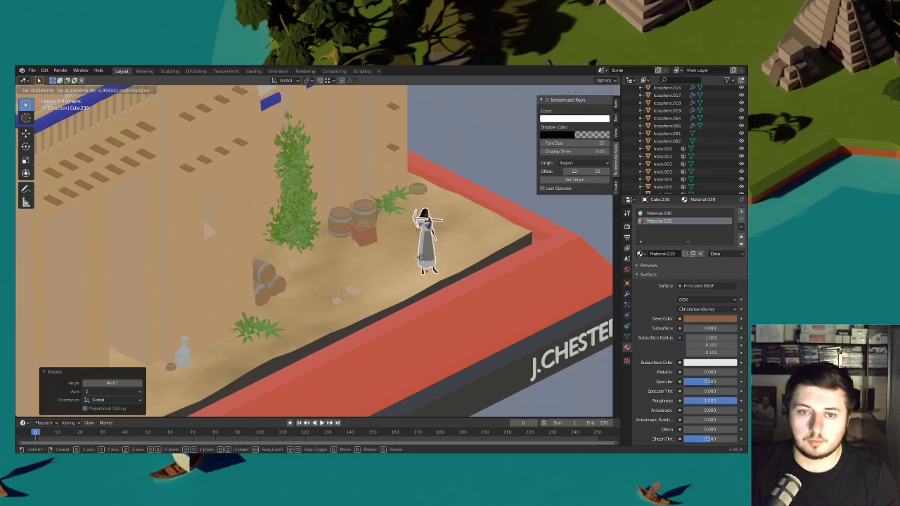
left_click(337, 267)
key("r")
key("z")
left_click(340, 304)
- Adjust the woman's height along Z and shift her horizontally to the open side of the stacked barrels
scroll(340, 304, "up", 2)
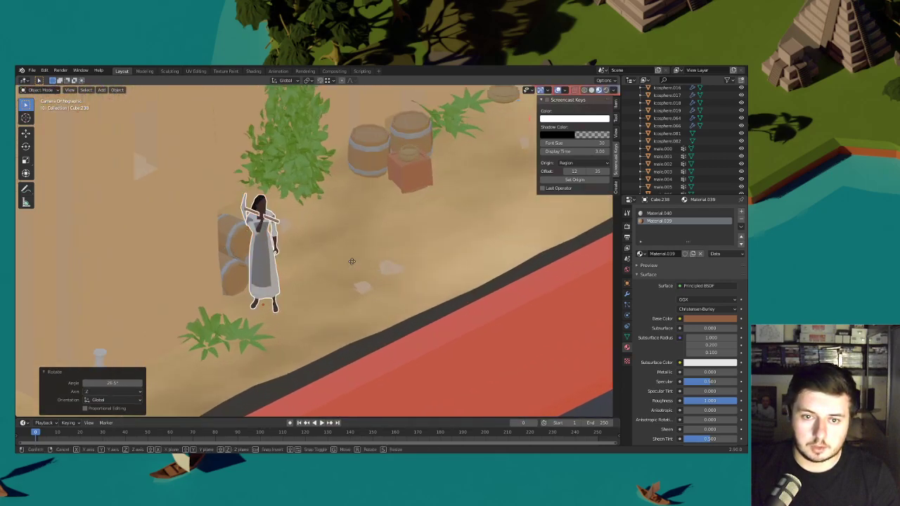
key("g")
key("z")
left_click(353, 289)
key("g")
key("shift+z")
left_click(387, 240)
- Fine-tune the woman's position and height so that she stands on the sand between the stacked barrels and the small plant
key("g")
key("z")
left_click(393, 240)
key("g")
key("shift+z")
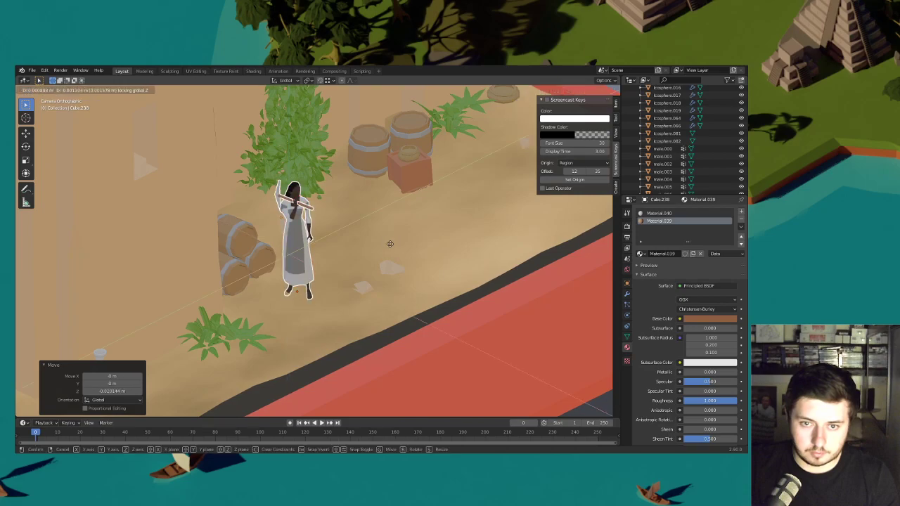
left_click(370, 285)
key("g")
key("z")
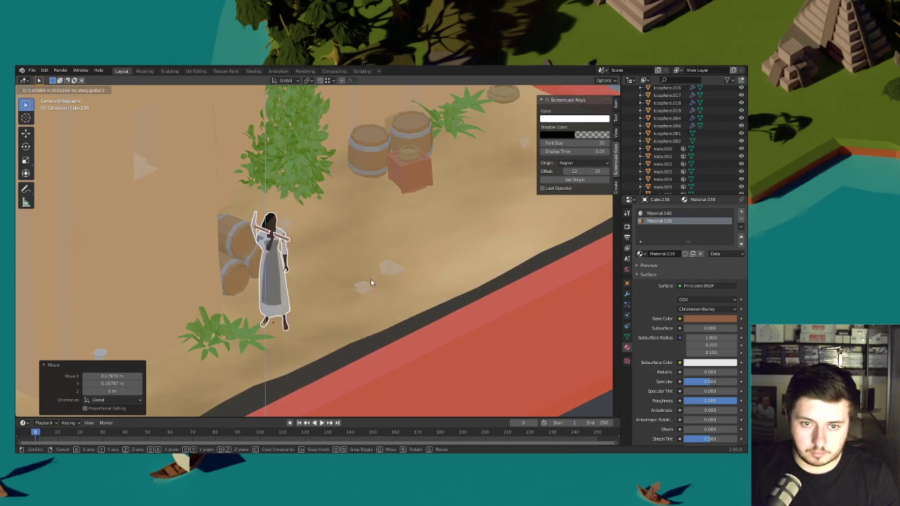
left_click(371, 281)
- Move the man holding the meat slab from outside the base onto the sand near the right-hand barrels
scroll(371, 281, "down", 10)
middle_click_drag(357, 295, 369, 253, "shift")
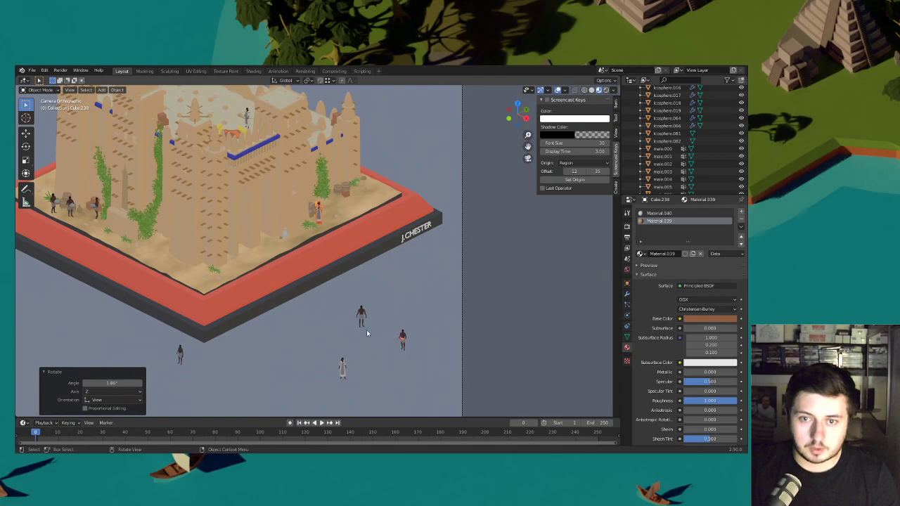
left_click(402, 340)
key("g")
key("z")
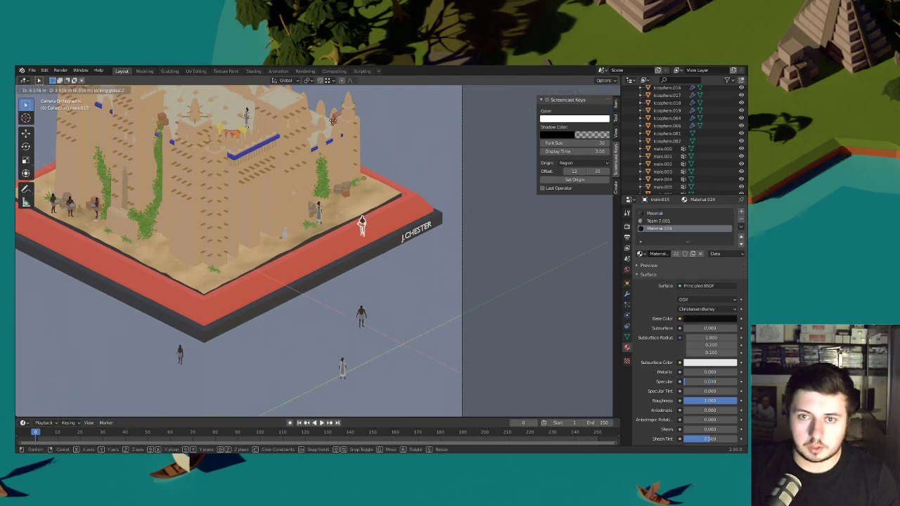
left_click(318, 91)
- Shift the meat carrier horizontally to the open sand between the red crate and the base's edge
middle_click_drag(402, 181, 382, 209, "shift")
scroll(413, 163, "up", 5)
middle_click_drag(438, 148, 414, 204, "shift")
scroll(414, 205, "up", 6)
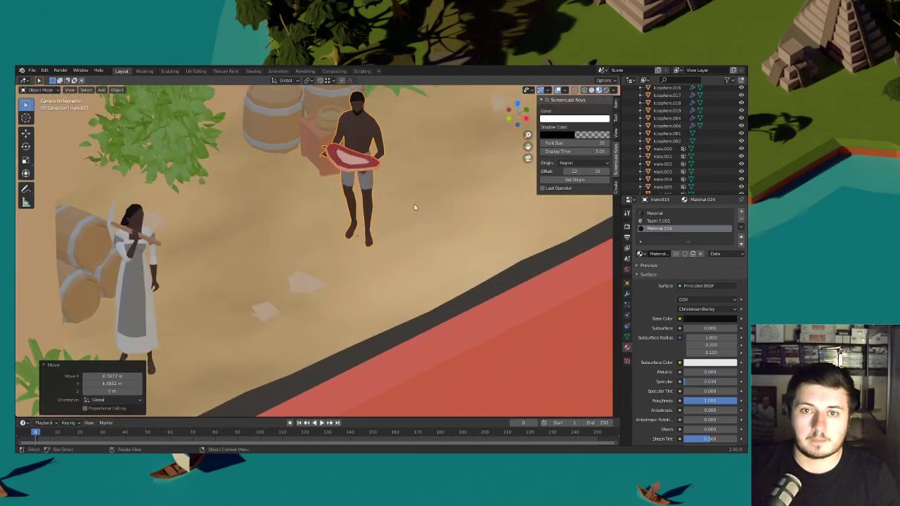
key("g")
key("z")
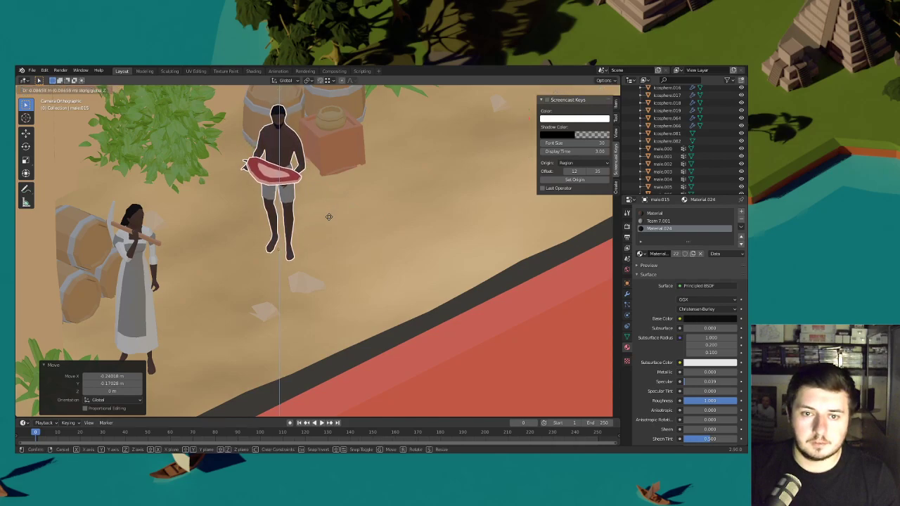
key("shift+z")
left_click(498, 149)
- Turn the meat carrier around Z to face the crate and barrels, and lower him about 0.08 m onto the sand
key("r")
key("z")
left_click(478, 207)
key("g")
key("z")
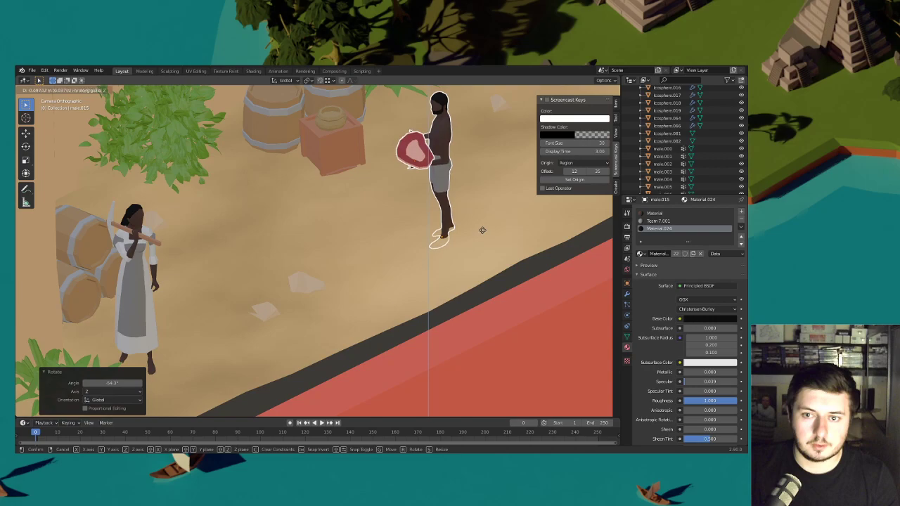
left_click(478, 224)
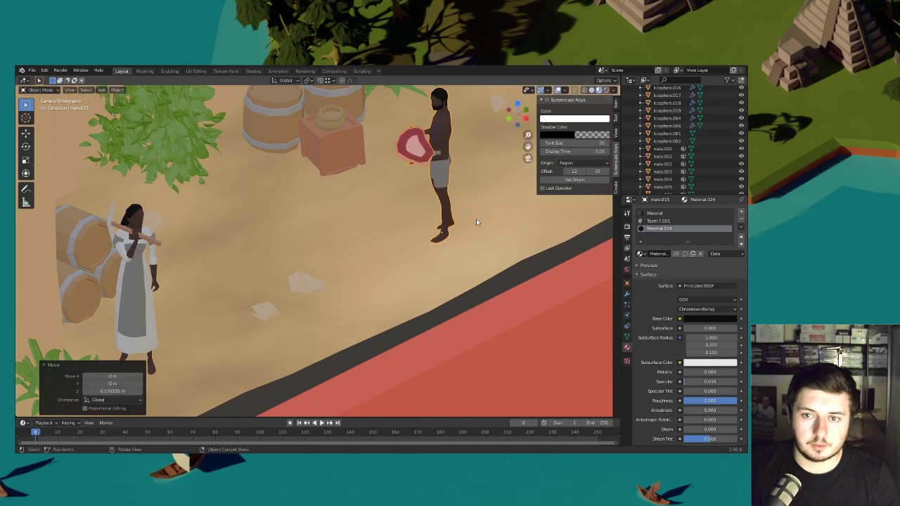
- Duplicate the meat slab in the man's hands, place the copy above the red crate, and rotate it around Z
left_click(412, 147)
middle_click_drag(476, 186, 488, 259, "shift")
key("shift+d")
left_click(373, 187)
key("r")
key("z")
left_click(348, 234)
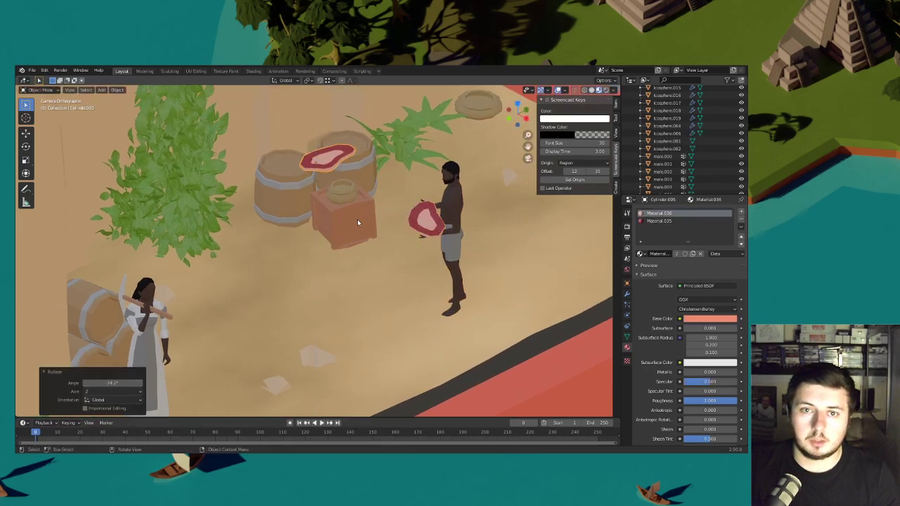
- Move the copied meat slab onto the top of the barrel behind the crate, adjusting its height and rotation
scroll(349, 231, "up", 3)
key("g")
key("shift+z")
left_click(373, 139)
middle_click_drag(373, 139, 389, 210, "shift")
key("g")
key("z")
left_click(419, 247)
key("r")
key("z")
left_click(413, 210)
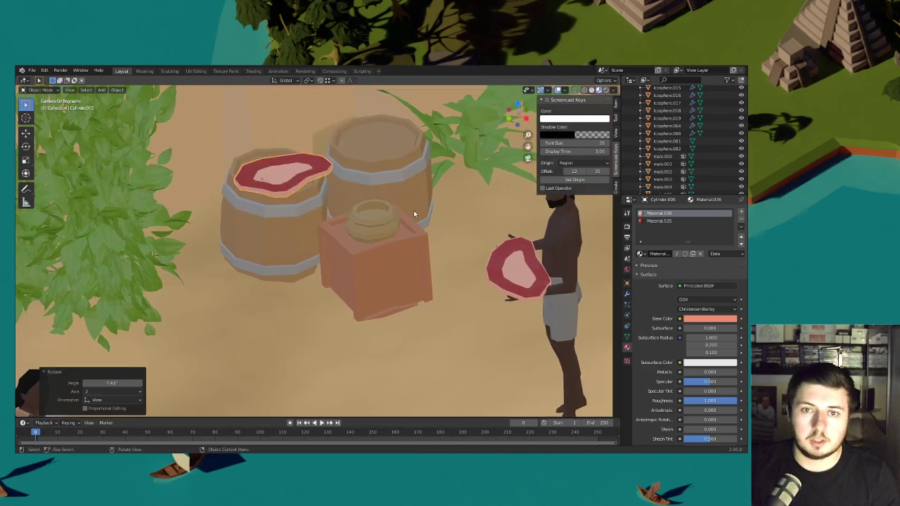
- Duplicate the meat slab on the barrel, raise the copy about 0.02 m, and rotate it around Z
left_click(413, 210)
key("g")
key("z")
left_click(415, 202)
key("r")
key("z")
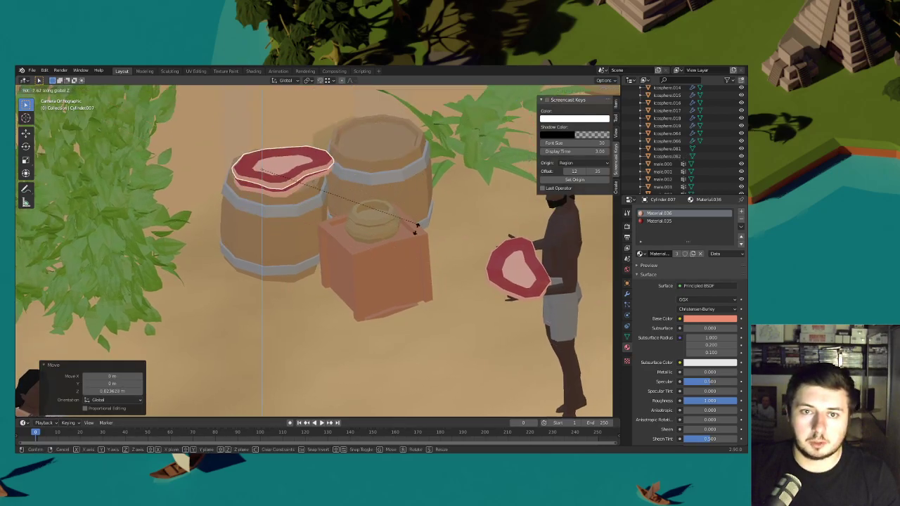
left_click(414, 233)
- Shift the upper meat slab slightly sideways and adjust its height so it stacks on the slab below
key("g")
key("shift+z")
left_click(422, 218)
key("g")
key("z")
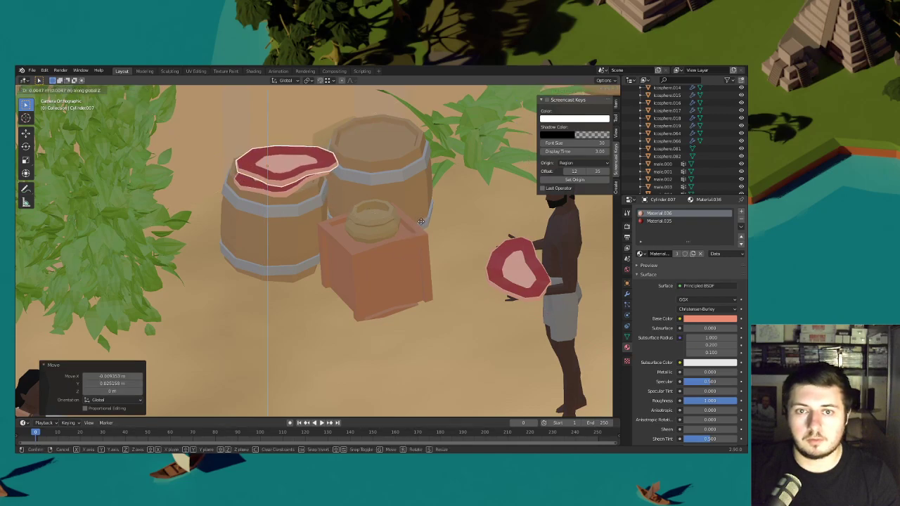
left_click(422, 219)
scroll(422, 219, "down", 3)
left_click(422, 219)
- Move the standing man from outside the base onto the sand beside the green plant at the front corner
scroll(422, 220, "down", 5)
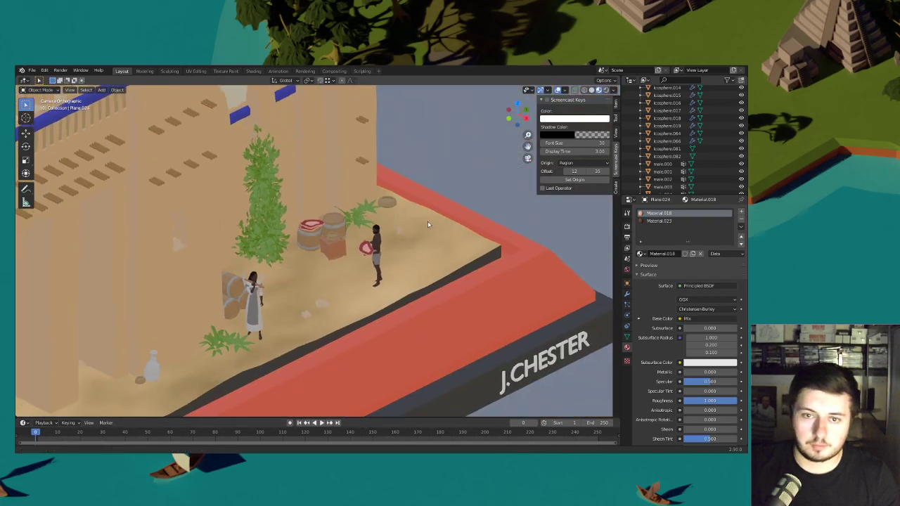
scroll(421, 226, "down", 2)
scroll(421, 229, "down", 2)
middle_click_drag(390, 359, 394, 289, "shift")
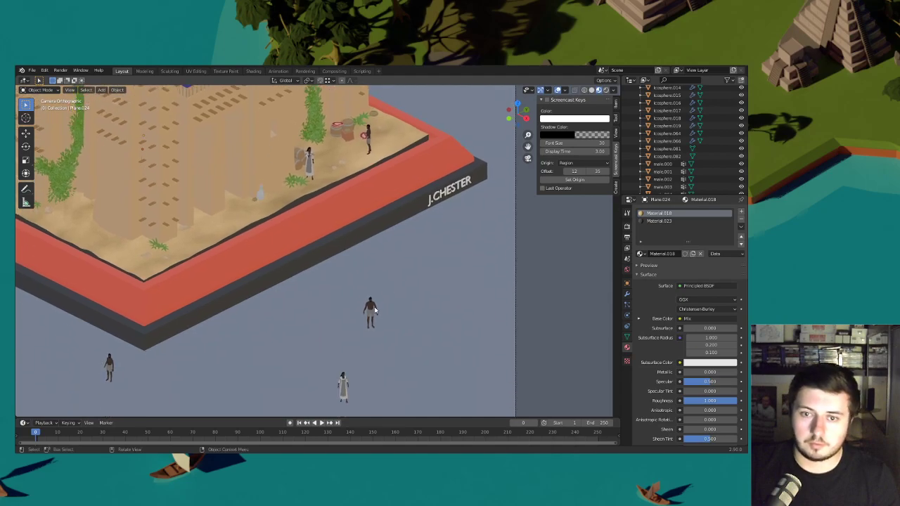
left_click(375, 310)
key("g")
left_click(215, 218)
middle_click_drag(246, 236, 365, 242, "shift")
scroll(365, 242, "up", 4)
key("g")
key("shift+z")
left_click(301, 251)
- Turn the man around Z and adjust his height beside the front-corner plant
scroll(284, 258, "up", 2)
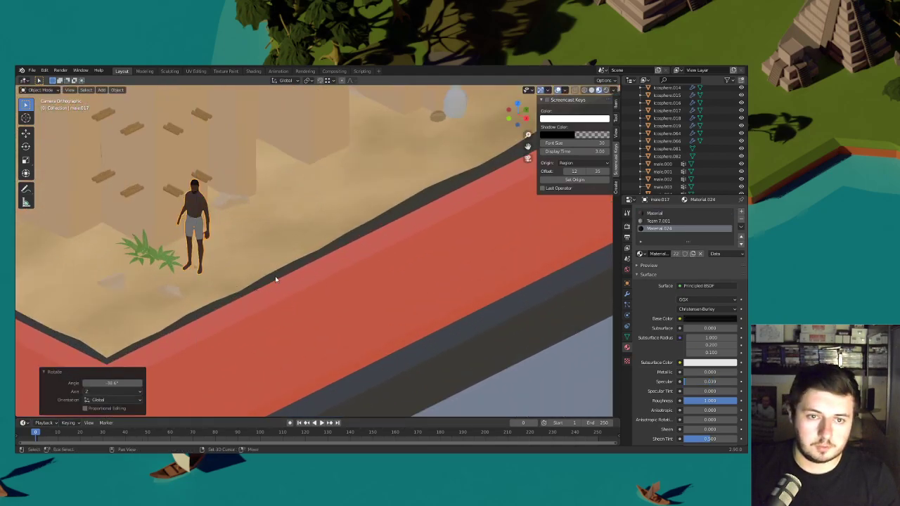
middle_click_drag(275, 277, 345, 277, "shift")
key("r")
key("g")
key("z")
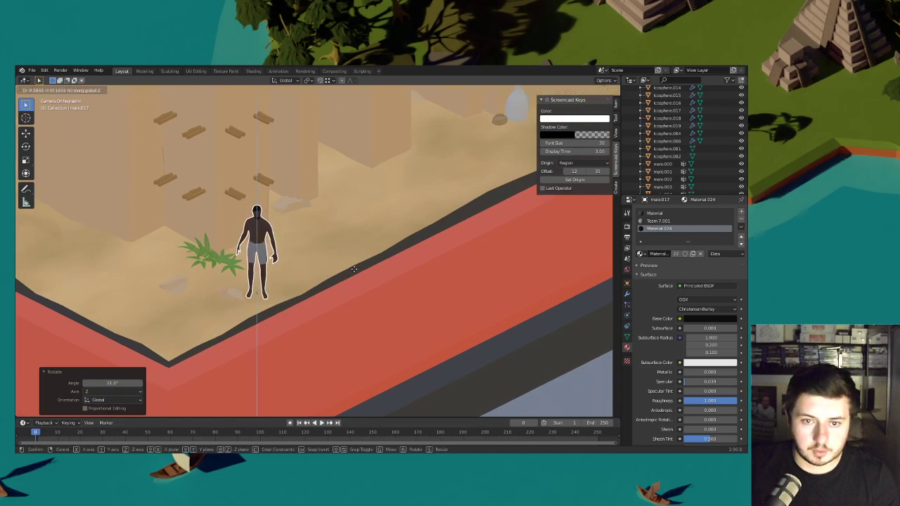
left_click(354, 275)
- Fine-tune the man's horizontal position and height so he stands on the sand next to the plant
key("g")
key("shift+z")
left_click(362, 211)
key("g")
key("z")
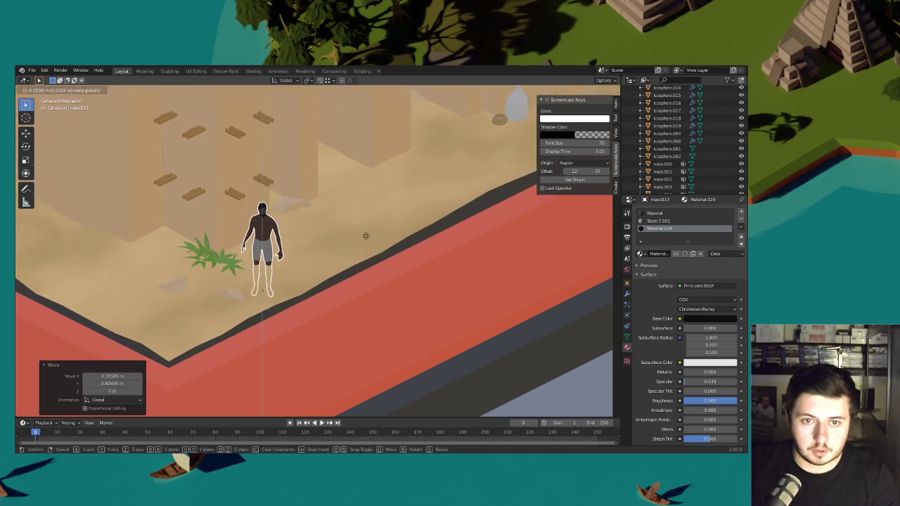
left_click(364, 216)
key("g")
key("shift+z")
left_click(363, 253)
key("g")
key("z")
left_click(363, 253)
- Delete the leftover figure outside the base and move the woman in the dress horizontally onto the sand near the front tower
scroll(361, 255, "down", 8)
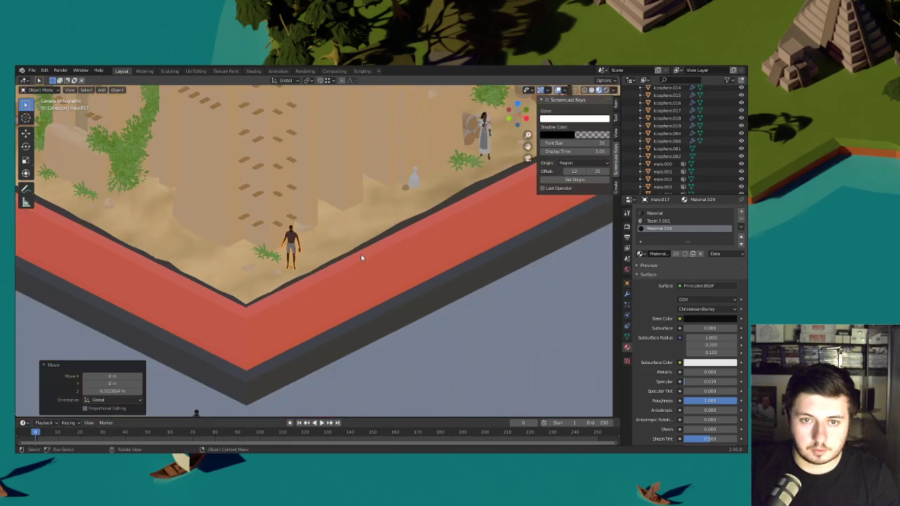
left_click(260, 336)
key("Delete")
left_click(421, 349)
key("g")
key("shift+z")
left_click(267, 212)
- Return to the camera view, rotate the woman around Z, and lower her about 0.21 m onto the sand
middle_click_drag(268, 213, 369, 236, "shift")
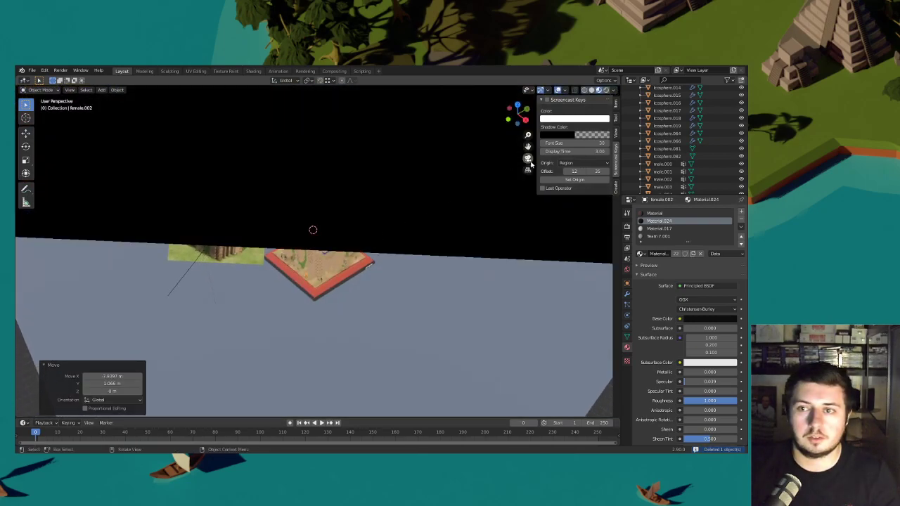
key("KP_0")
key("r")
left_click(424, 272)
key("g")
key("z")
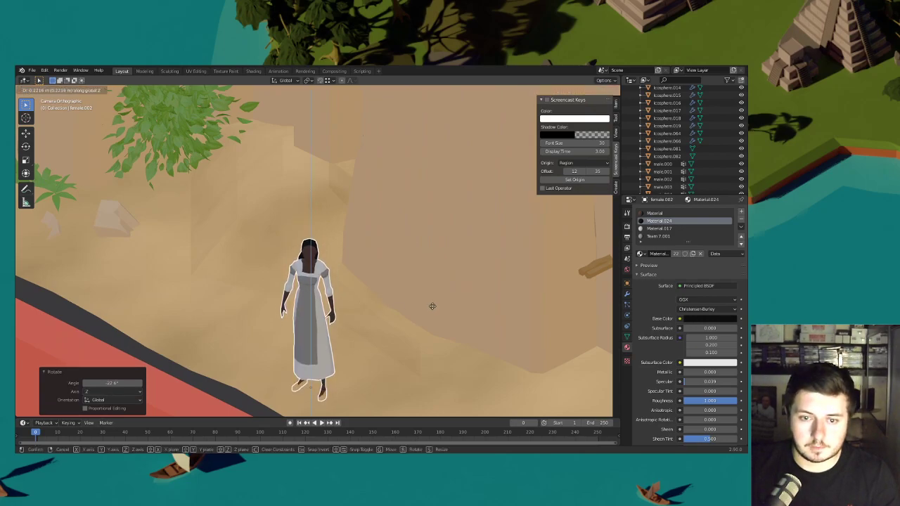
left_click(432, 305)
- Duplicate the woman in the dress and position the copy up on the roof beside the rear parapet spires
scroll(428, 296, "down", 8)
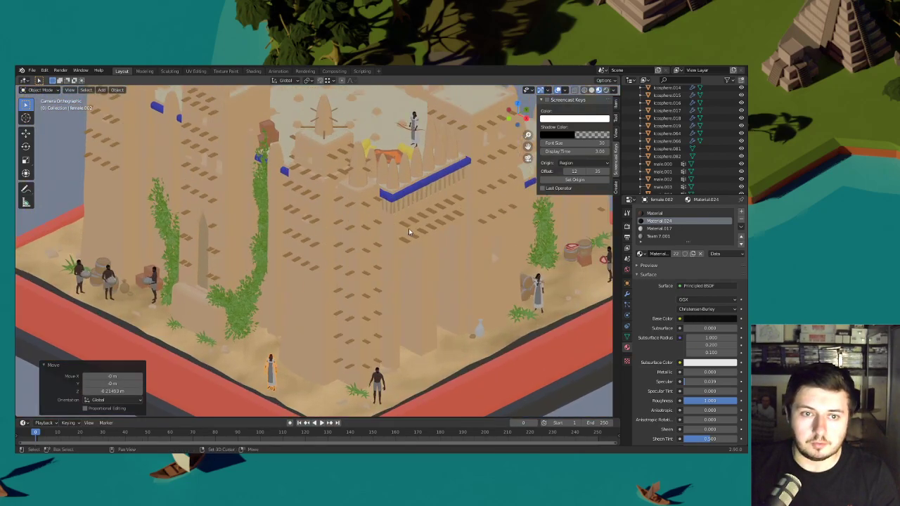
scroll(397, 292, "down", 3)
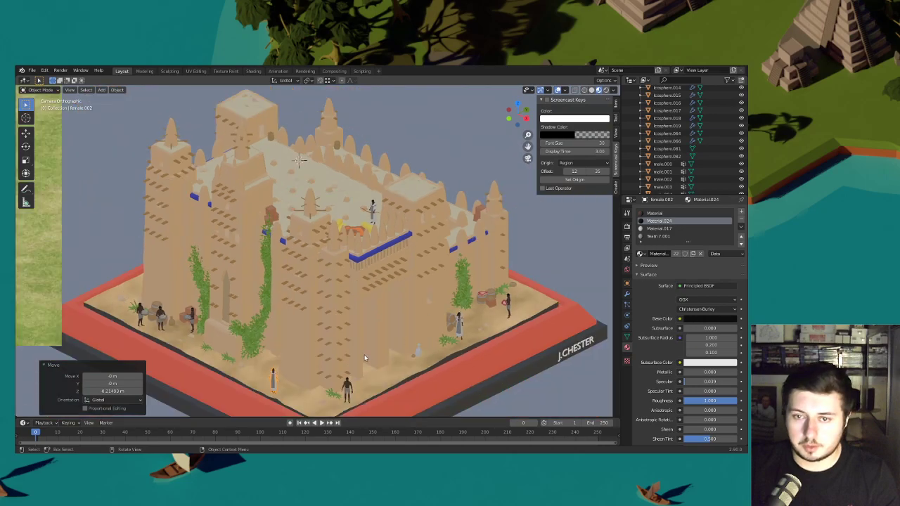
left_click(367, 175)
scroll(359, 236, "up", 6)
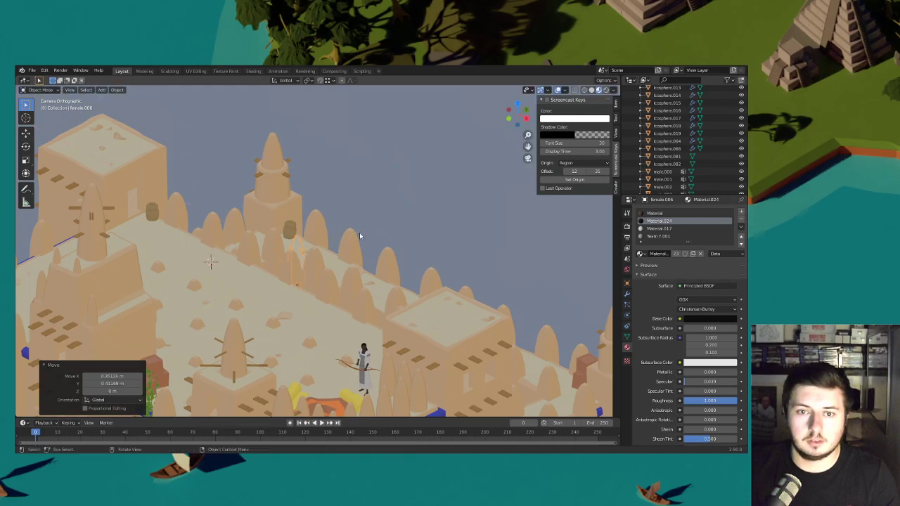
key("g")
key("z")
left_click(360, 189)
scroll(359, 189, "up", 3)
key("g")
key("shift+z")
left_click(360, 227)
- Rotate the rooftop woman around Z and shift her horizontally onto the walkway between the rows of spires
key("r")
key("z")
left_click(310, 157)
key("r")
key("z")
left_click(330, 177)
key("g")
key("shift+z")
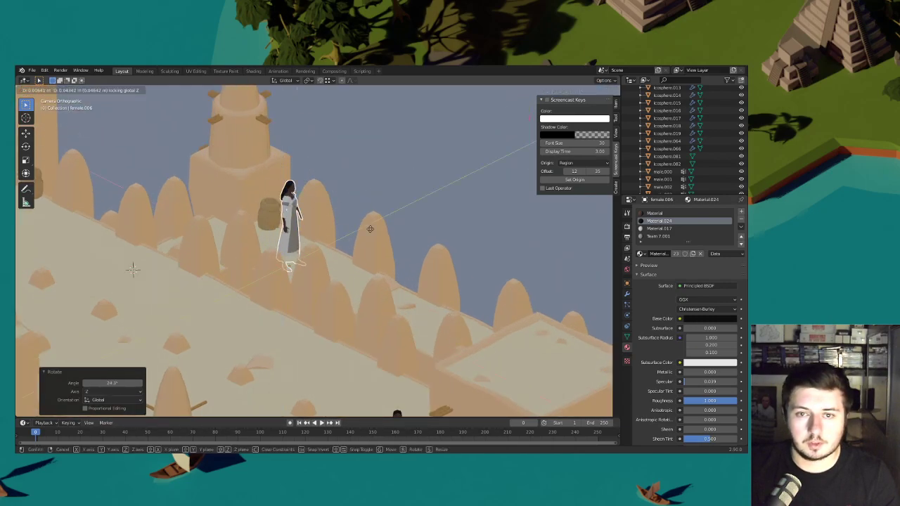
left_click(404, 233)
- Adjust the rooftop woman's height, turn her further around Z, and nudge her into place on the walkway
key("g")
key("z")
key("z")
left_click(402, 235)
key("r")
key("z")
left_click(402, 213)
key("g")
left_click(408, 211)
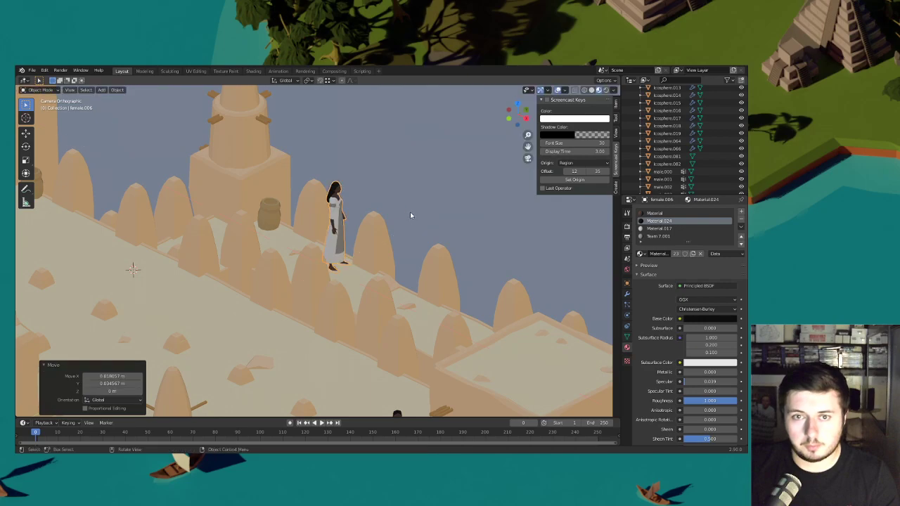
- Move the woman and the shirtless man at the front corner horizontally across the sand, closer to the building walls
scroll(410, 215, "down", 2)
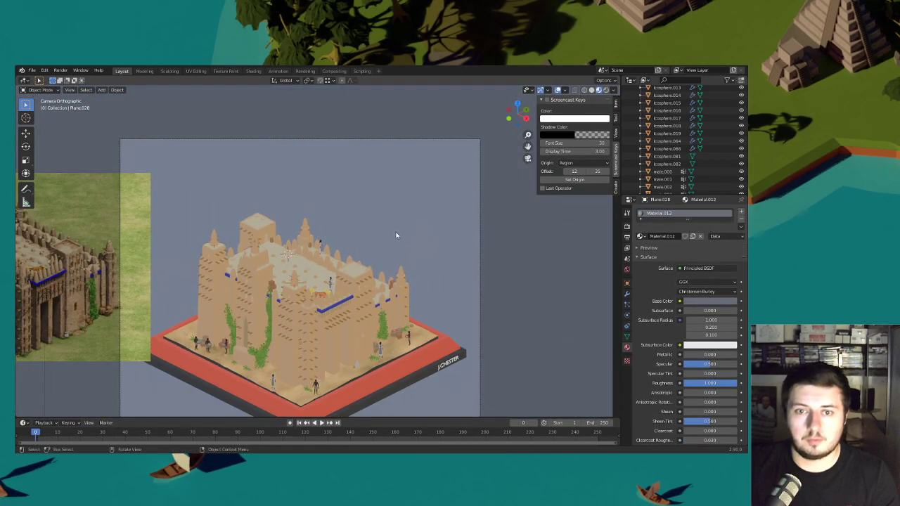
scroll(395, 210, "up", 2)
scroll(397, 272, "up", 1)
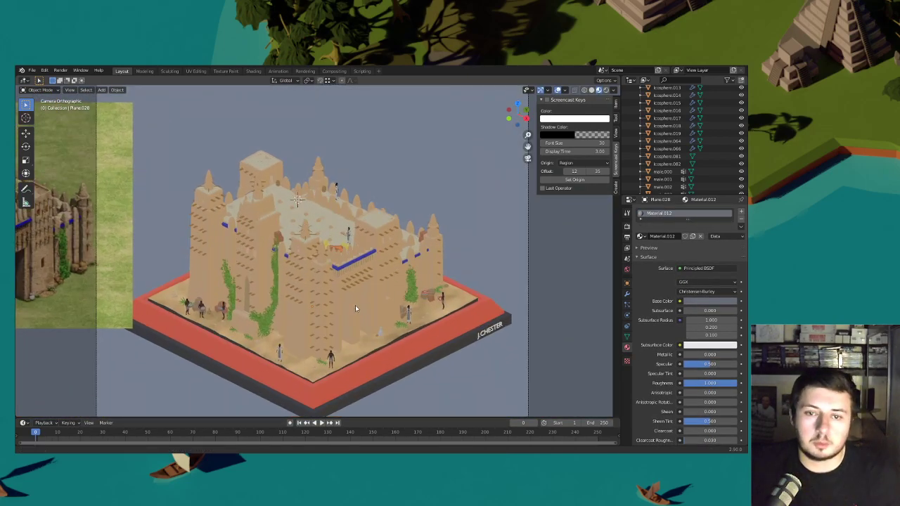
scroll(355, 306, "up", 4)
scroll(292, 266, "up", 2)
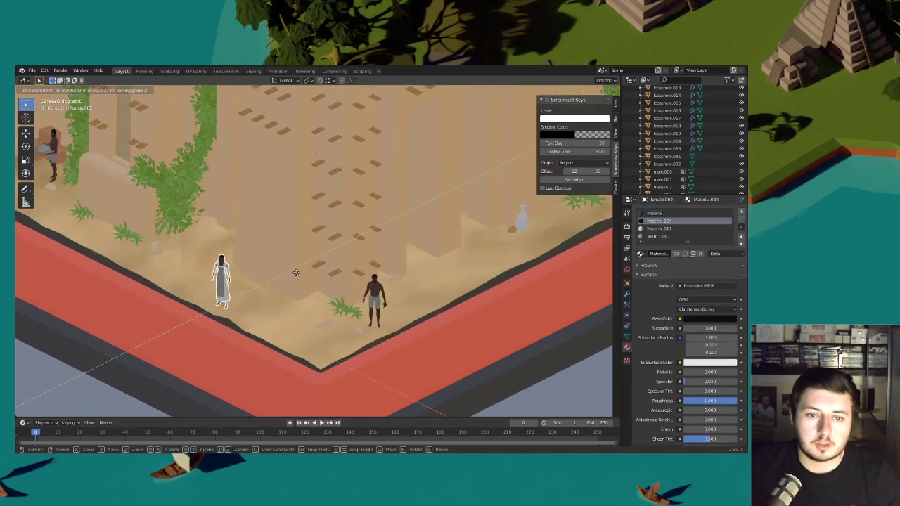
key("g")
left_click(306, 261)
left_click(375, 295)
key("g")
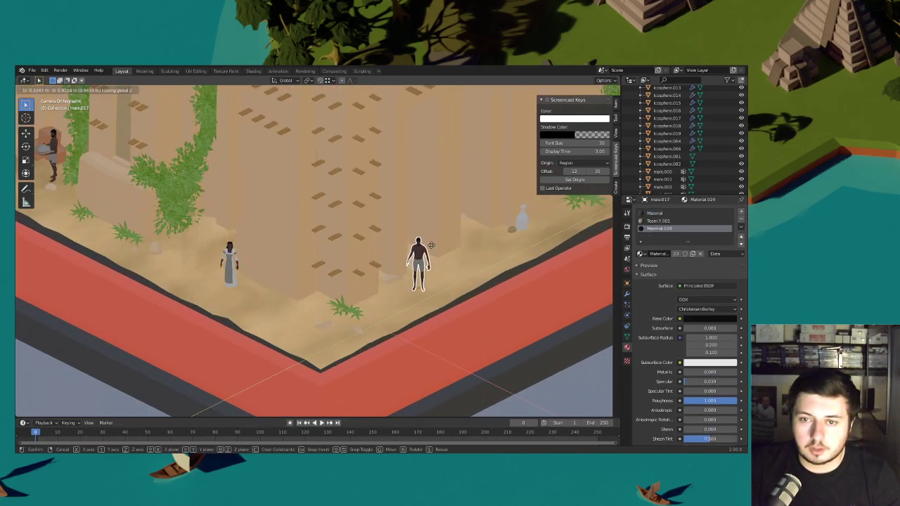
left_click(444, 268)
- Reposition the woman on the sand nearer the tower's corner, adjust her height, and tilt her about -2.3° around Y
scroll(235, 269, "up", 3)
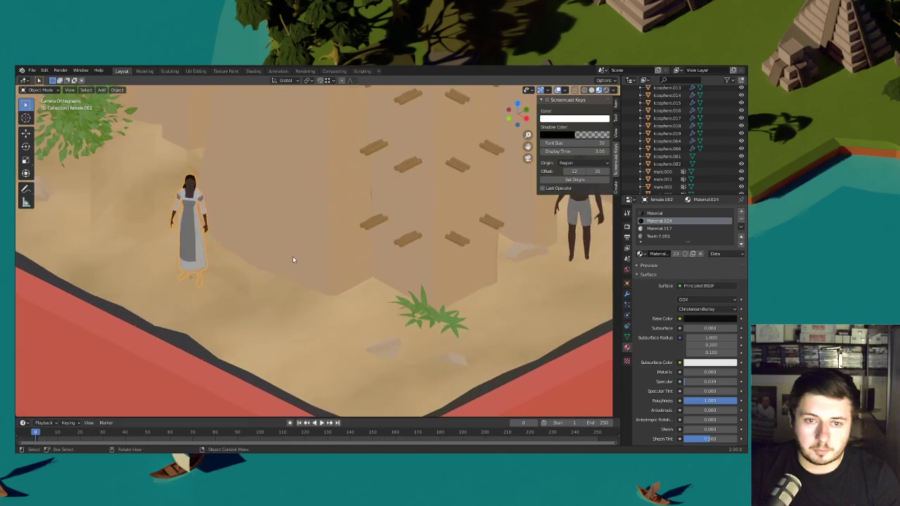
left_click(191, 225)
key("g")
key("z")
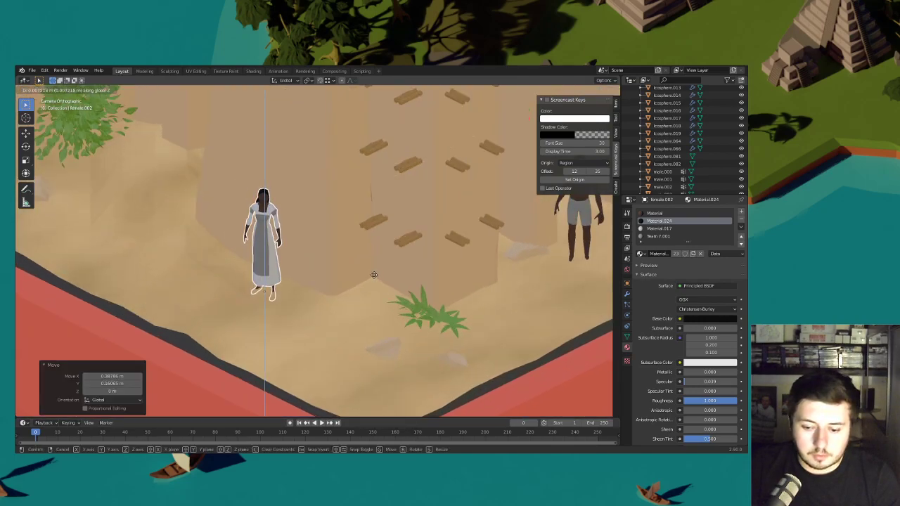
left_click(374, 272)
key("r")
key("x")
left_click(374, 267)
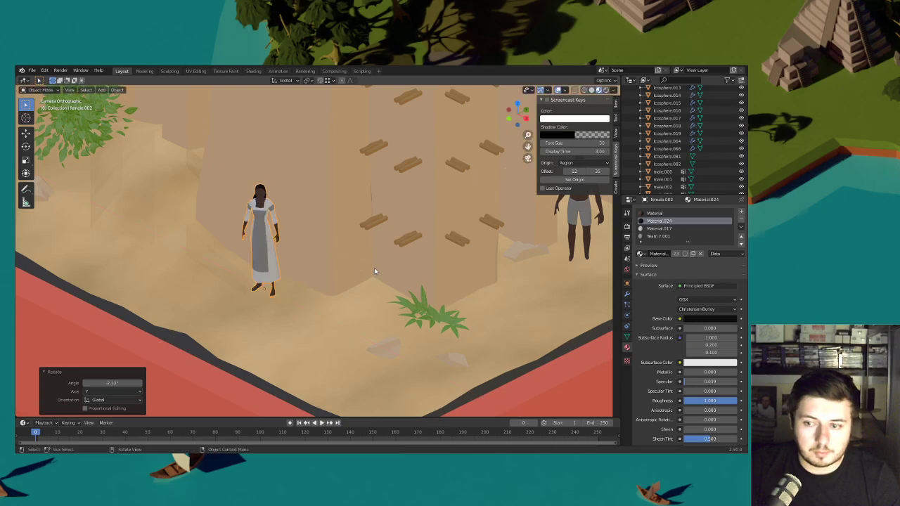
- Save the Blender file with the whole diorama in view
scroll(374, 267, "down", 6)
middle_click_drag(374, 267, 364, 321)
left_click(32, 70)
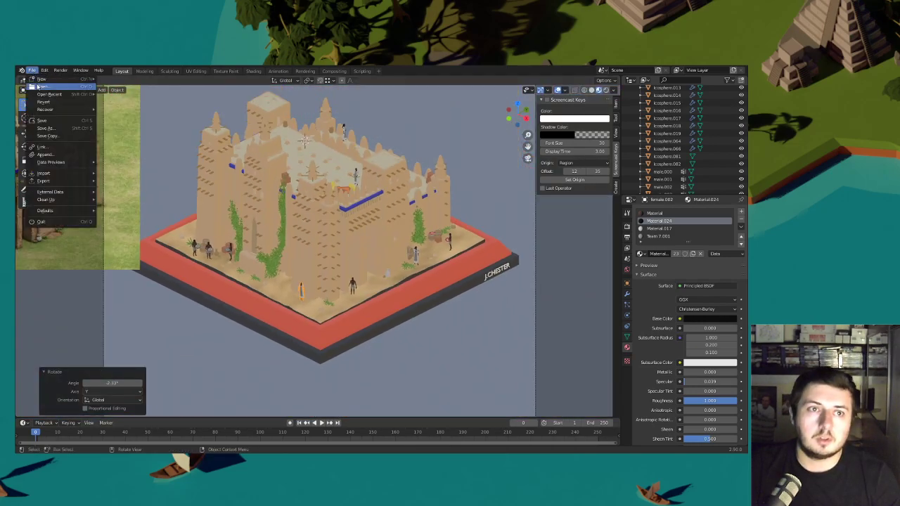
left_click(48, 120)
- Select the sand ground and copy its texture and color-mix nodes in the Shading workspace
middle_click_drag(287, 248, 317, 296, "shift")
scroll(316, 297, "down", 1)
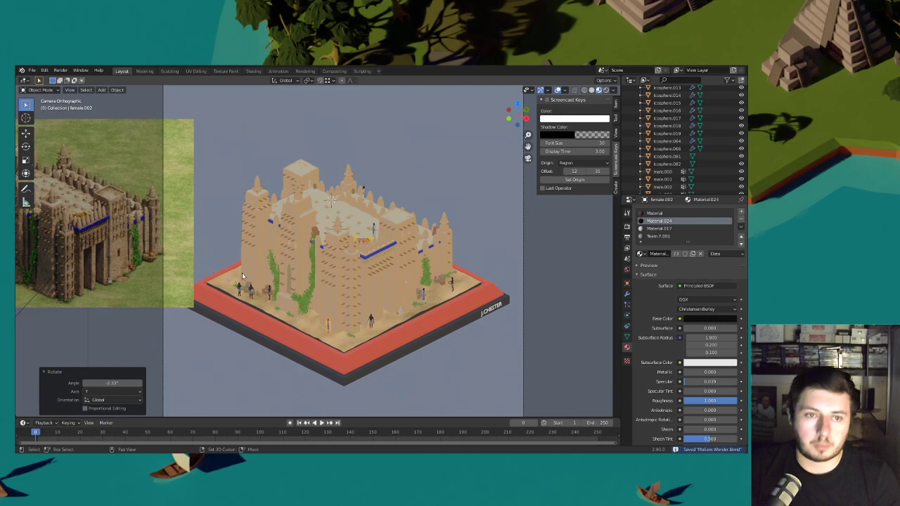
scroll(243, 275, "down", 3)
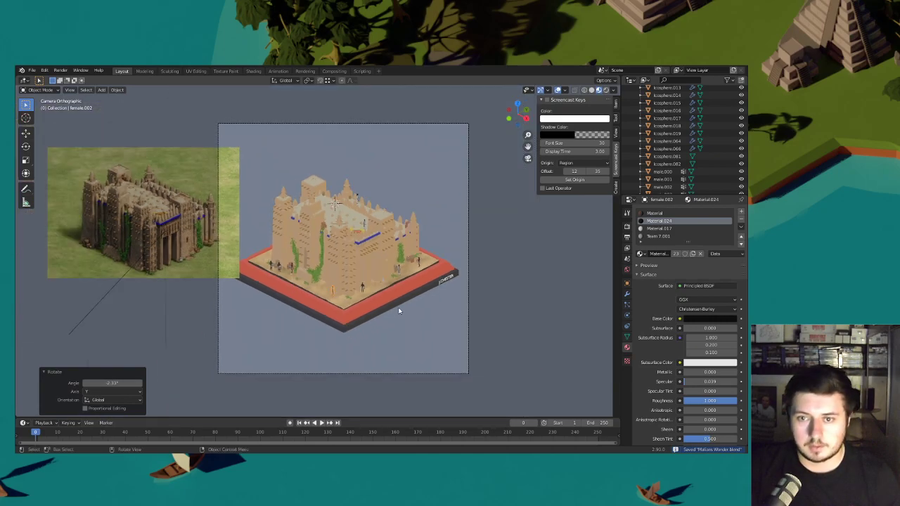
scroll(398, 310, "up", 3)
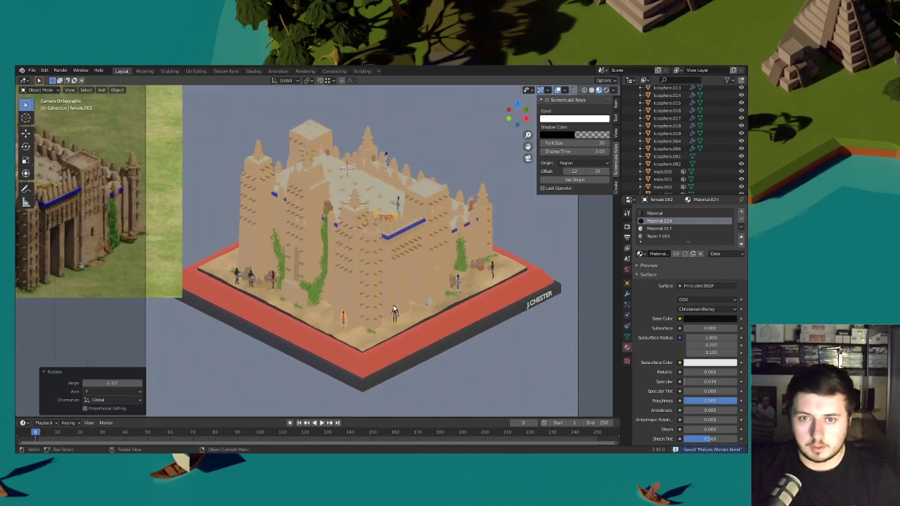
left_click(354, 291)
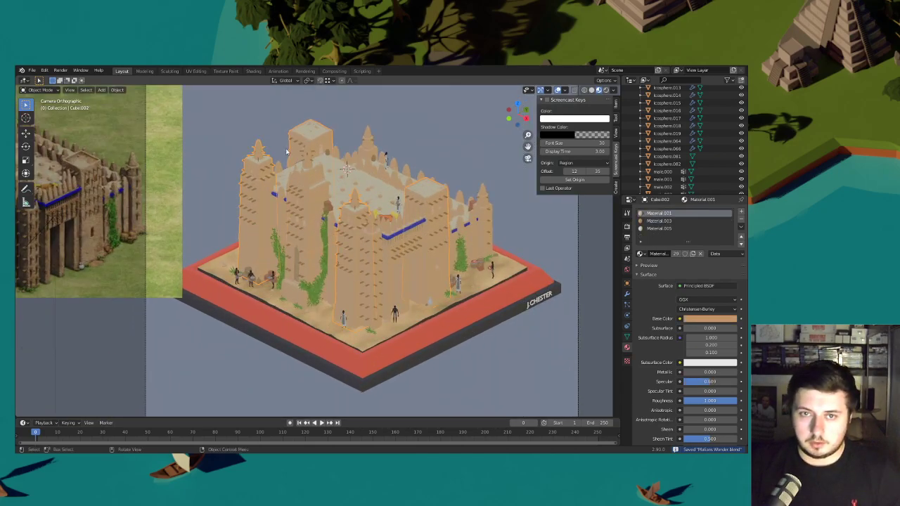
left_click(281, 305)
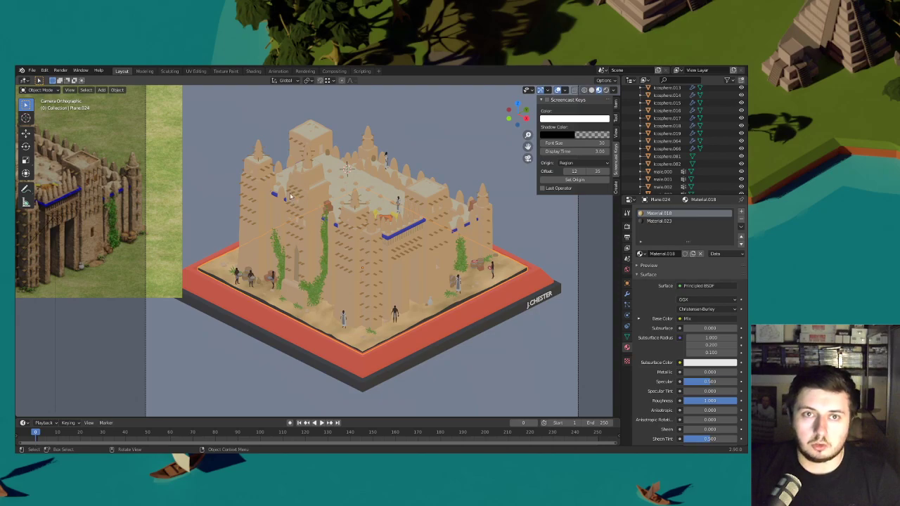
left_click(253, 71)
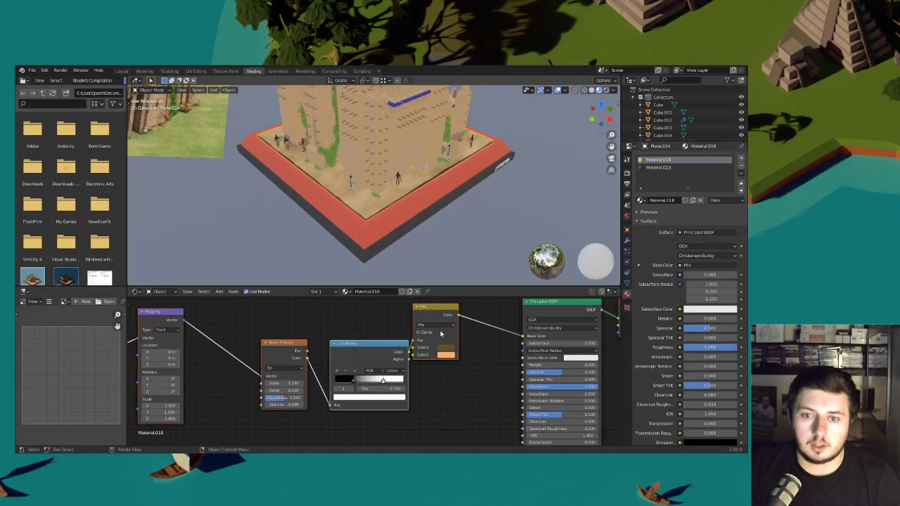
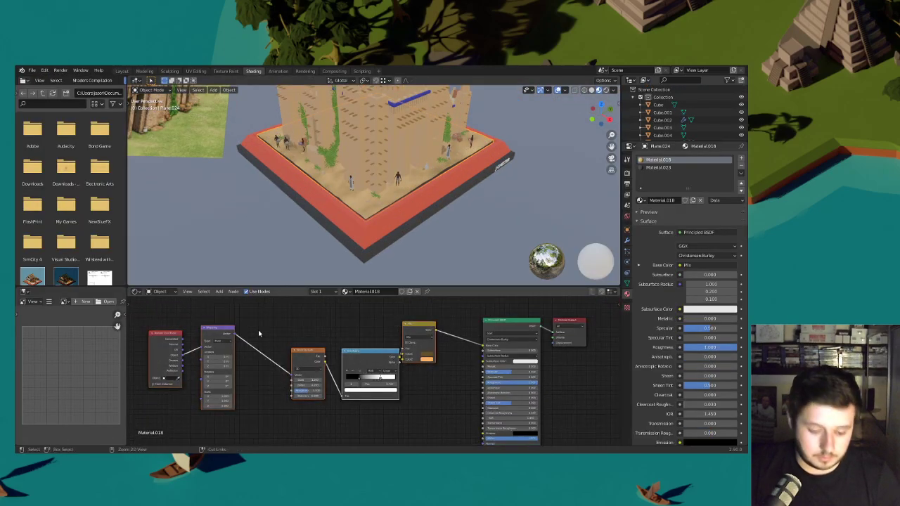
middle_click_drag(357, 188, 385, 200, "shift")
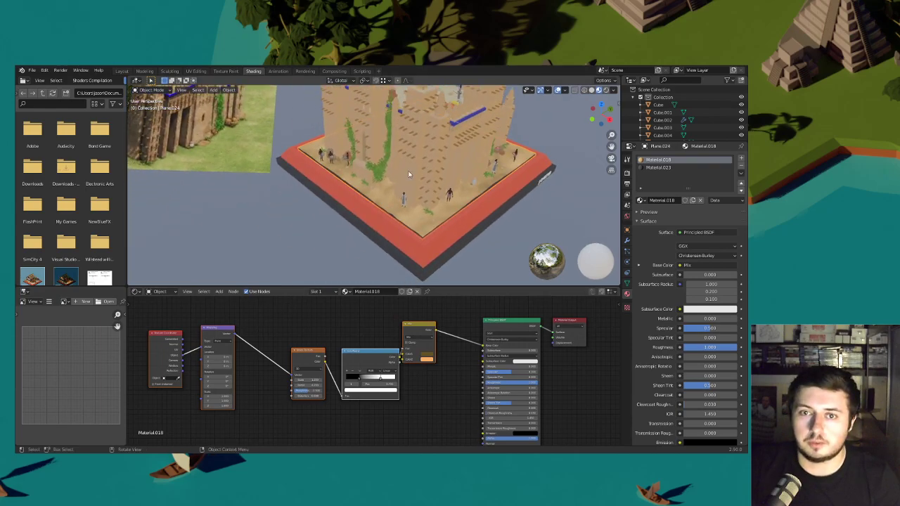
- Paste the copied texture nodes into the building towers' Material.001 and set both Mix colors to that material's base color
left_click(409, 172)
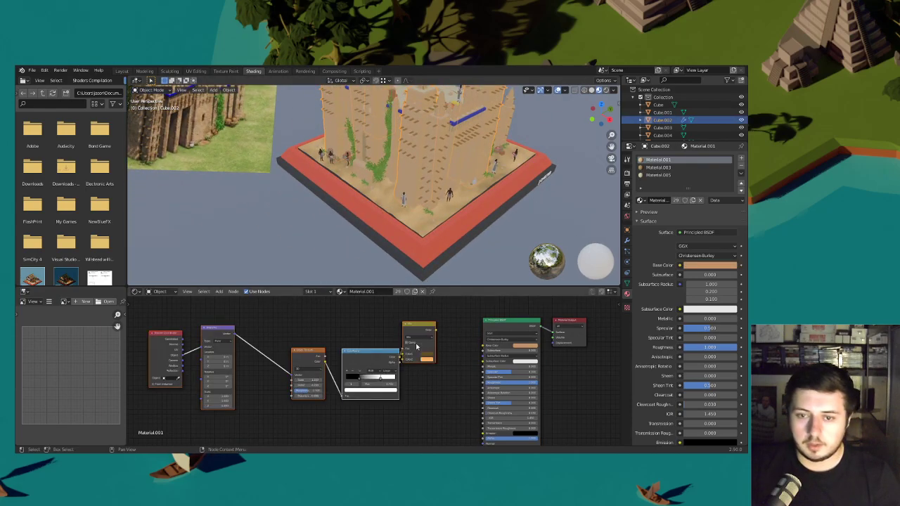
left_click(518, 346)
left_click(543, 317)
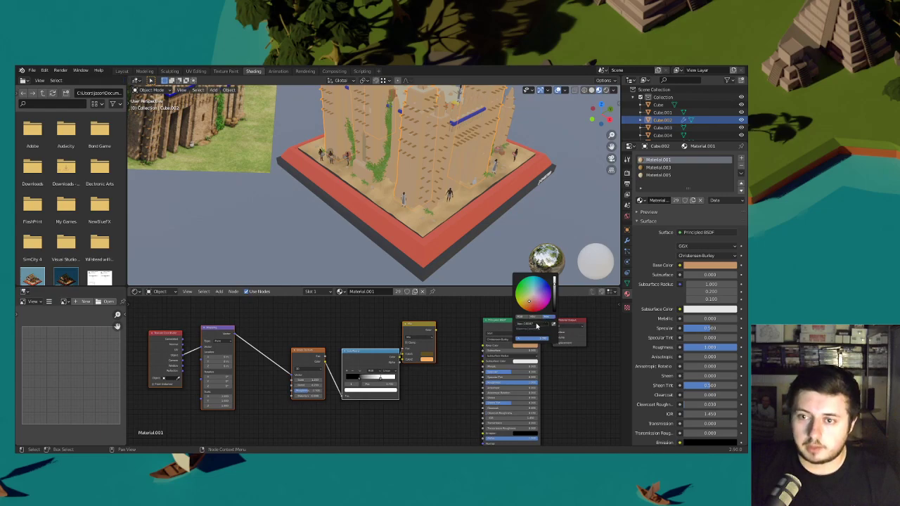
left_click(426, 358)
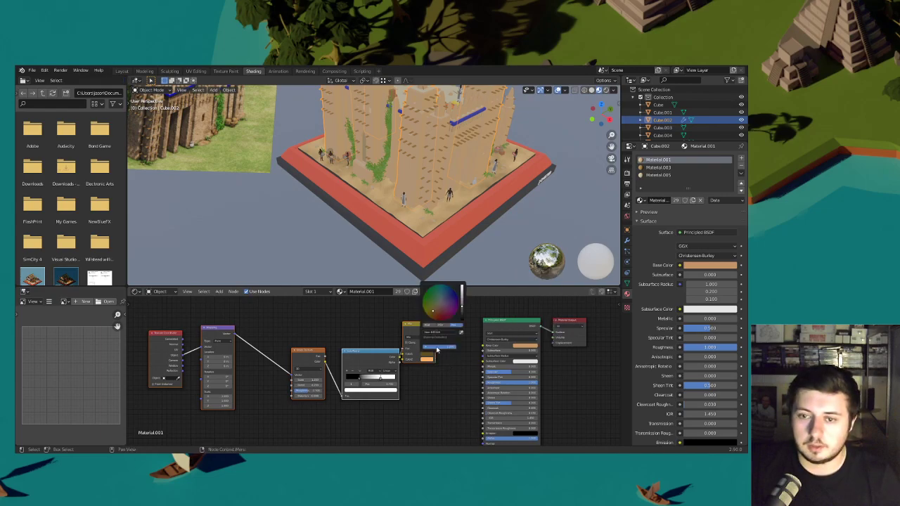
key("ctrl+v")
key("Return")
left_click(435, 361)
left_click(430, 359)
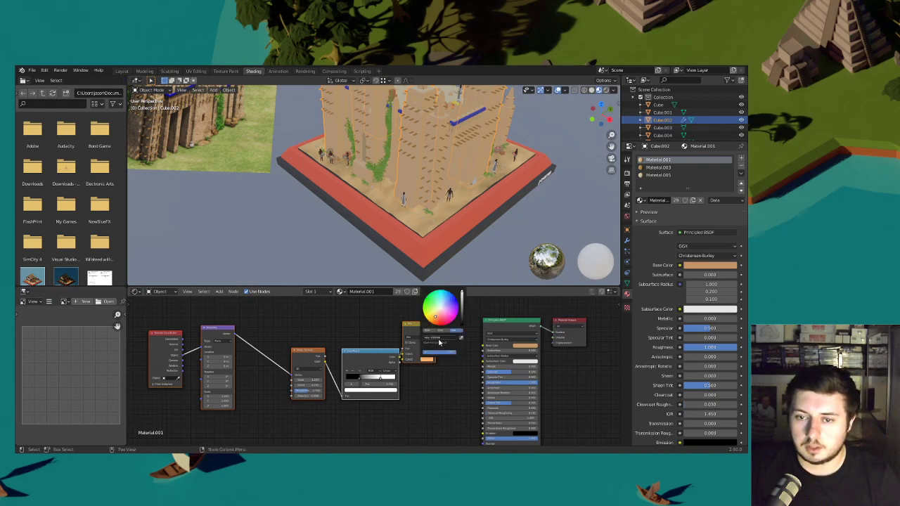
key("ctrl+v")
- Connect the wall material's Mix output to Base Color and adjust the brightness of the second Mix color
left_click_drag(428, 330, 483, 345)
left_click(438, 366)
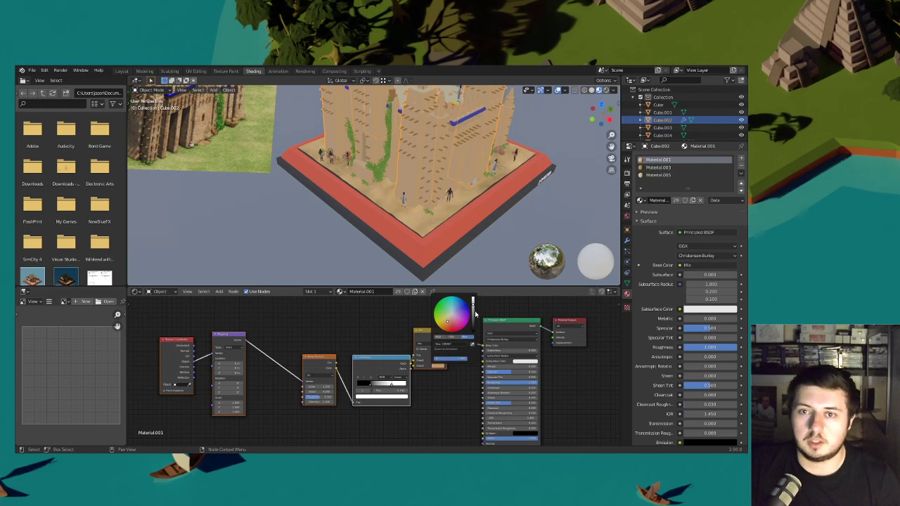
left_click_drag(474, 313, 473, 310)
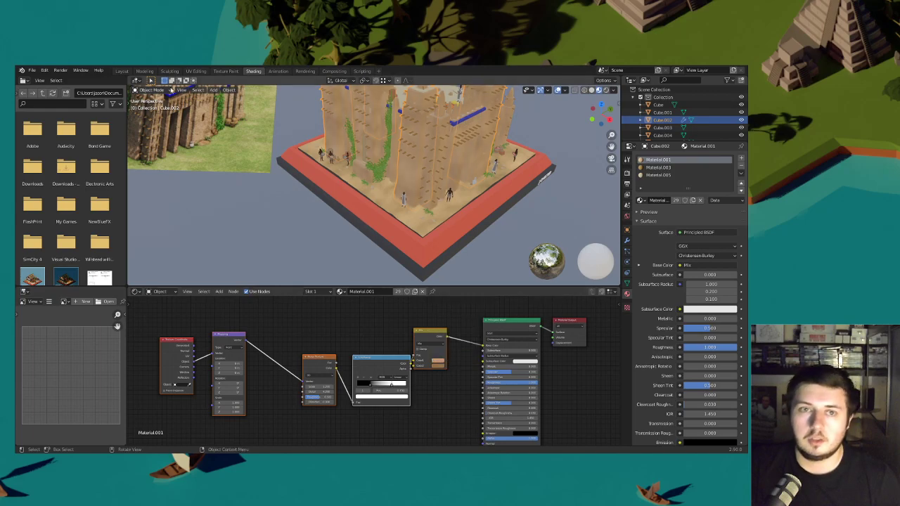
- Move the wall ColorRamp's black stop closer to the white one and readjust the second Mix color's brightness
left_click(122, 71)
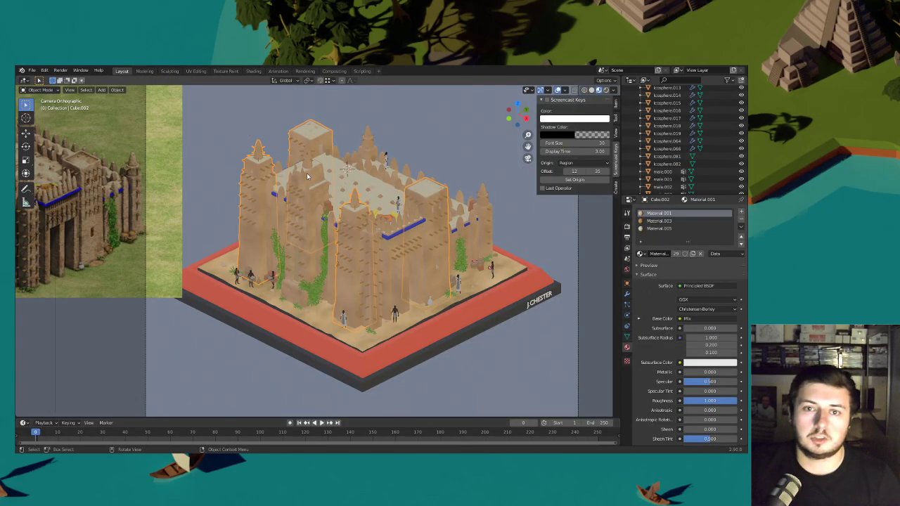
left_click(170, 71)
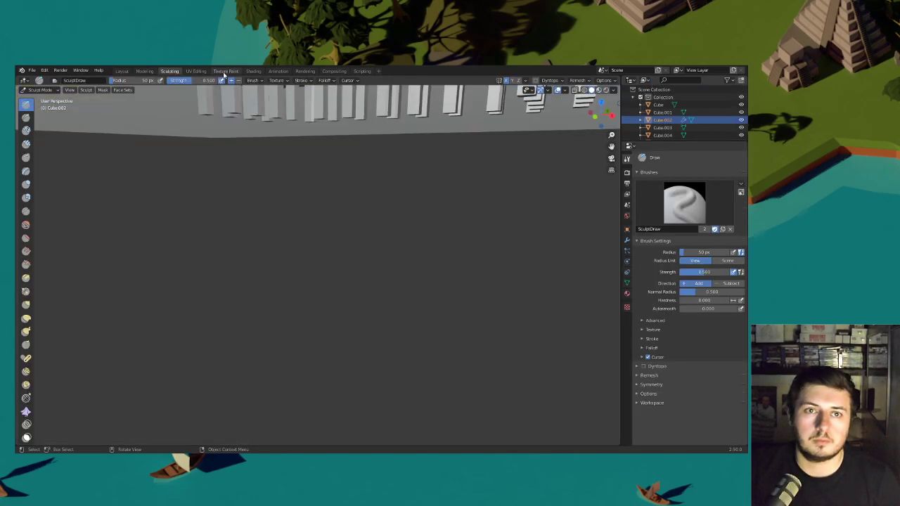
left_click(226, 71)
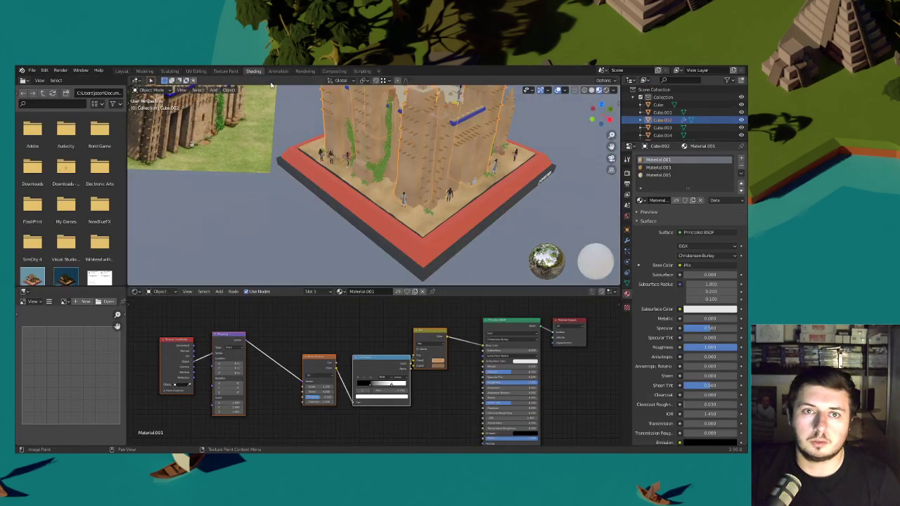
left_click(253, 71)
middle_click_drag(429, 224, 418, 257)
left_click(369, 387)
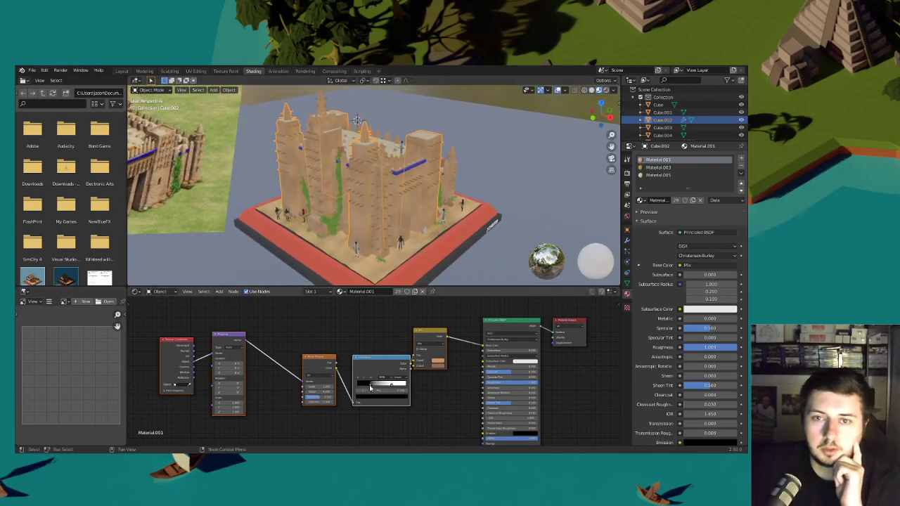
mouse_move(377, 388)
left_mouse_down()
mouse_move(386, 387)
mouse_move(378, 388)
left_mouse_up()
left_click(439, 366)
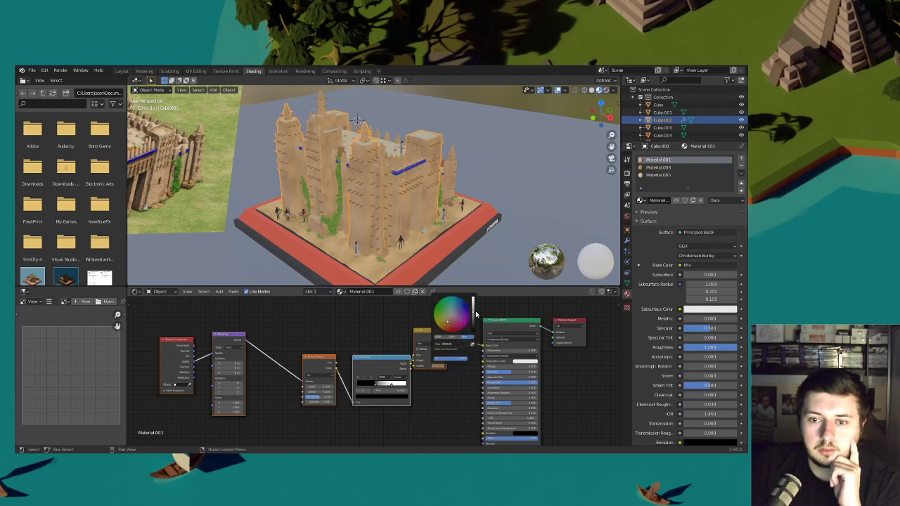
left_click_drag(472, 312, 472, 312)
- Move the wall ColorRamp's white stop farther along the ramp and slightly darken the second Mix color
left_click_drag(392, 385, 397, 386)
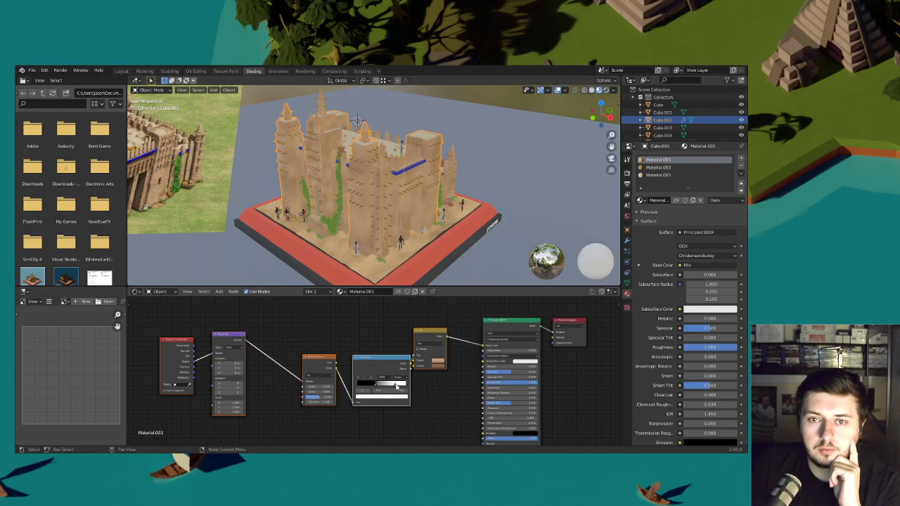
left_click(440, 366)
left_click_drag(472, 314, 472, 316)
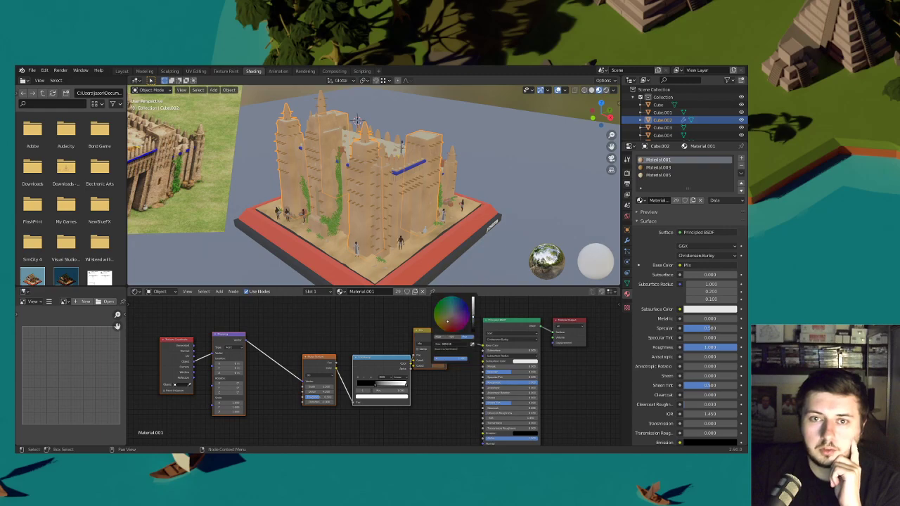
mouse_move(427, 194)
middle_mouse_down()
mouse_move(442, 188)
mouse_move(436, 197)
middle_mouse_up()
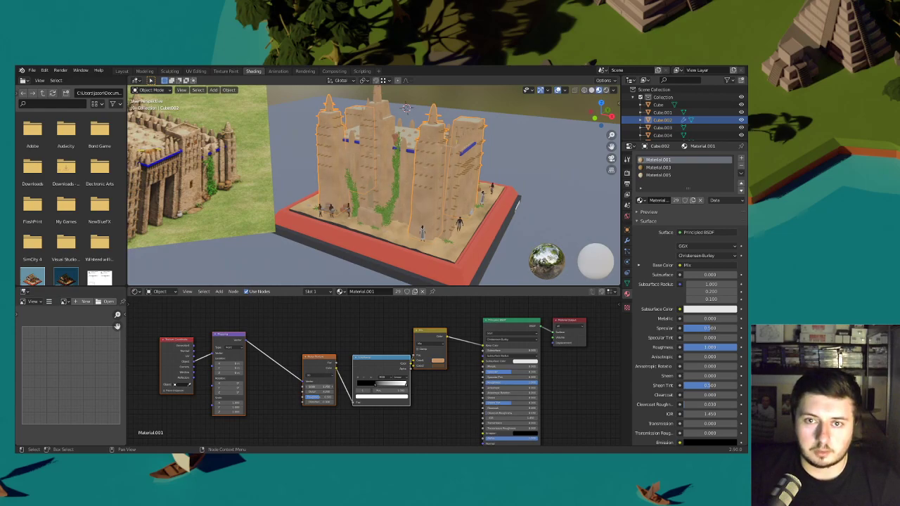
middle_click_drag(430, 258, 393, 295)
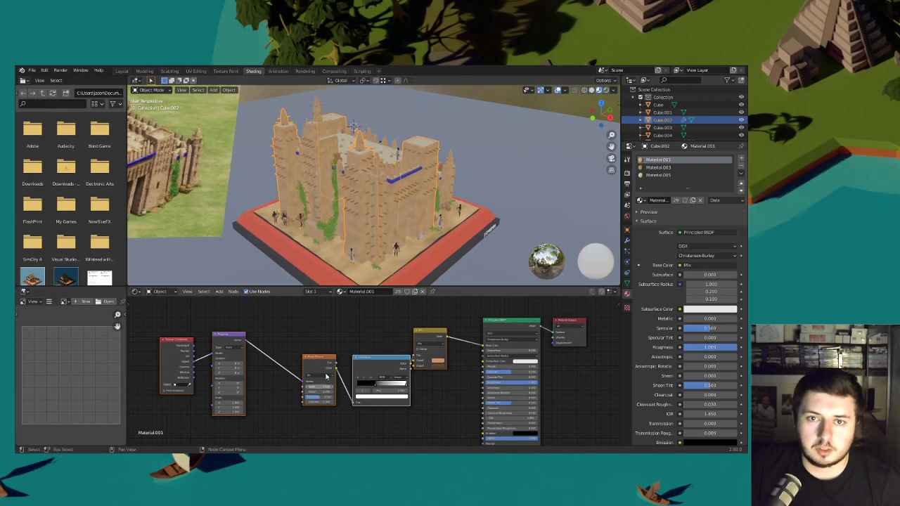
middle_click_drag(380, 251, 340, 310)
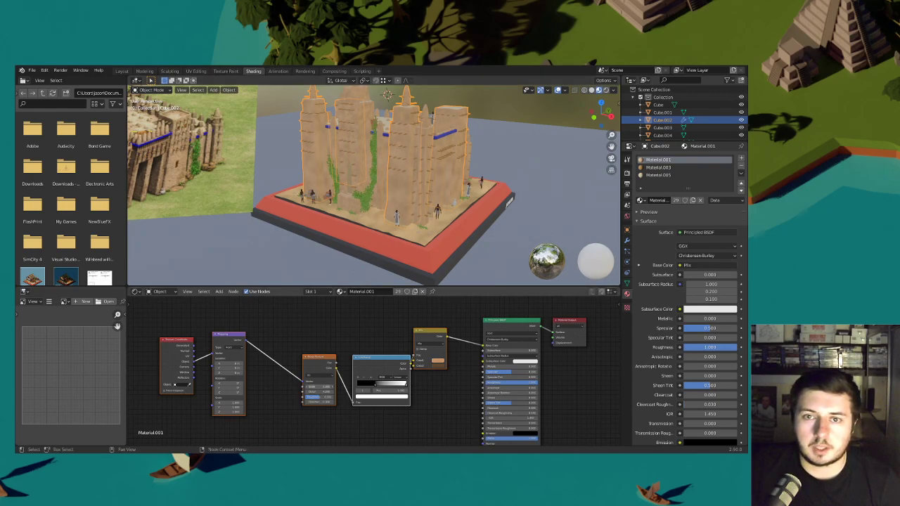
middle_click_drag(431, 239, 414, 298)
- Paste the copied texture nodes into the flat roof's Material.005 and set both Mix colors to the roof's base color
left_click(506, 114)
middle_click_drag(506, 114, 428, 200)
scroll(433, 196, "up", 2)
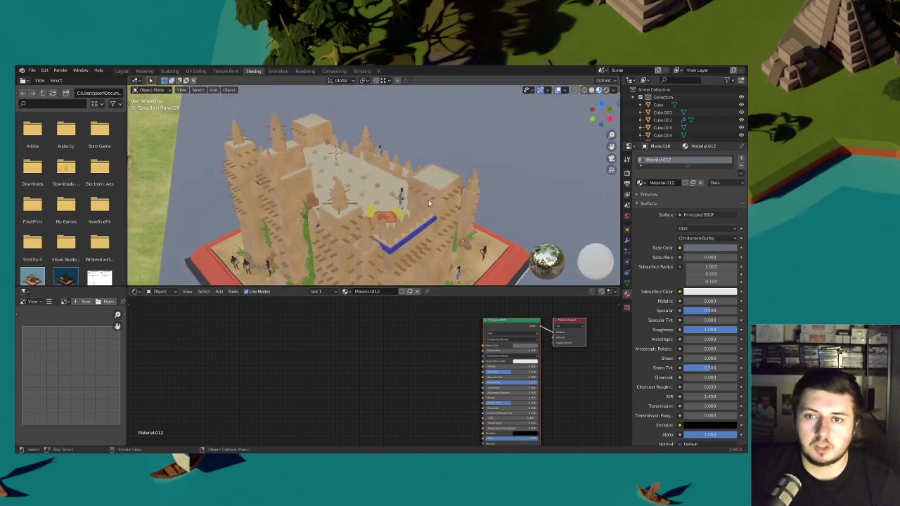
left_click(391, 184)
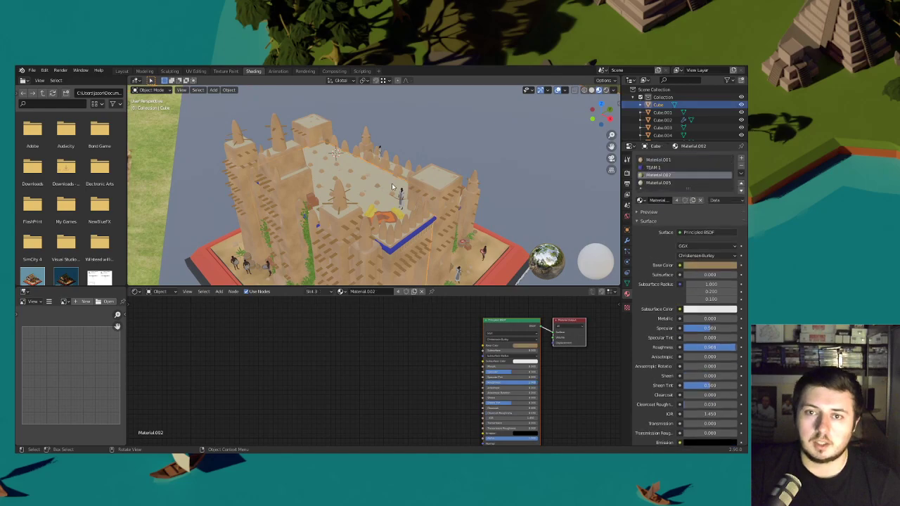
left_click(655, 183)
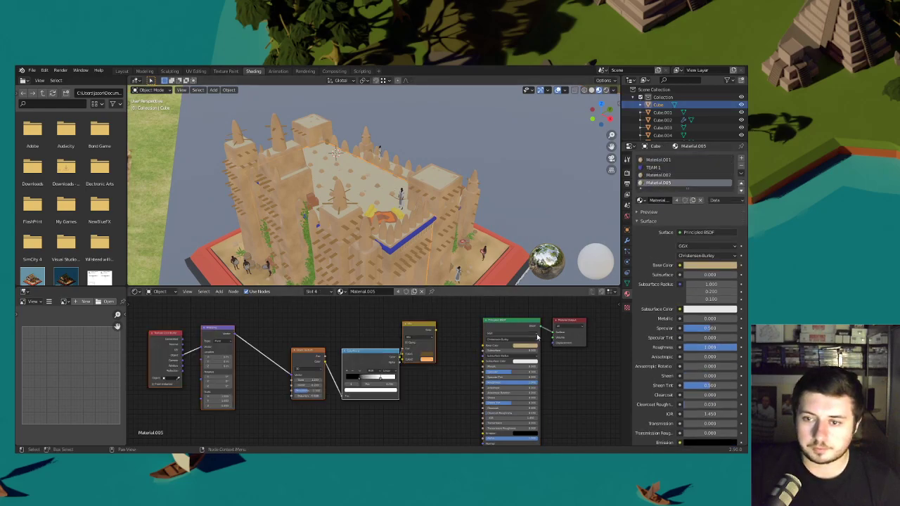
left_click(521, 348)
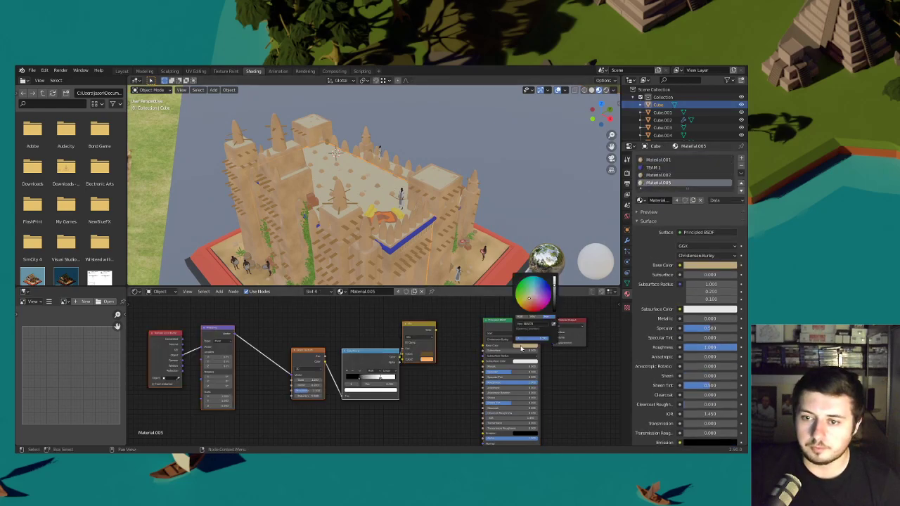
left_click(428, 357)
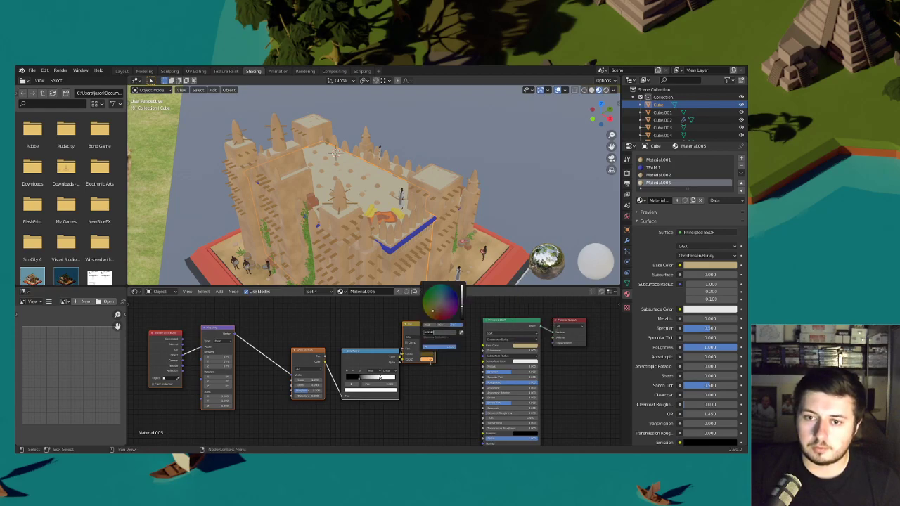
left_click(518, 346)
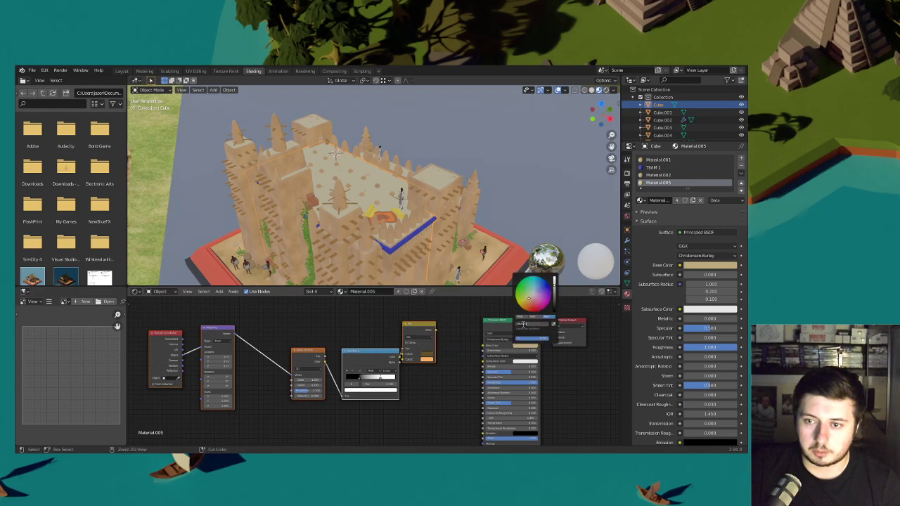
left_click(426, 359)
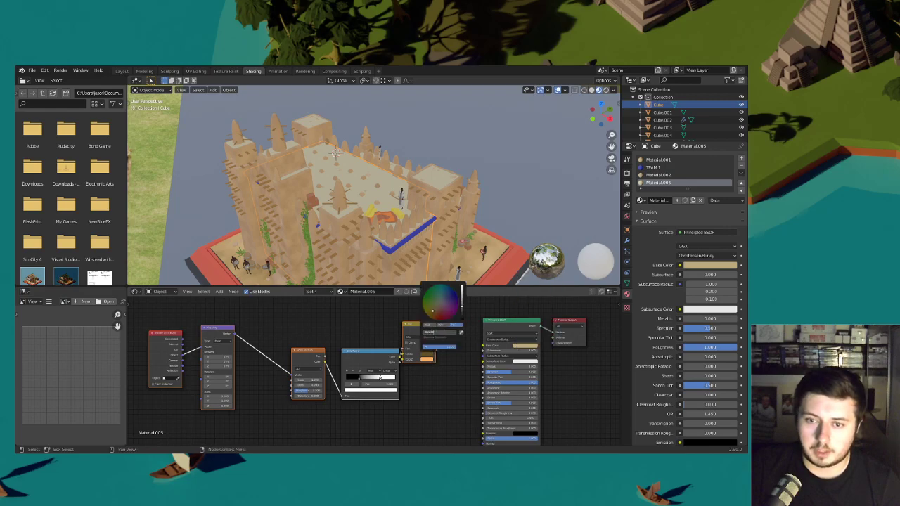
left_click(429, 358)
left_click(442, 339)
key("ctrl+v")
key("Return")
- Connect the roof material's Mix output to Base Color and darken the second Mix color
left_click_drag(437, 333, 484, 345)
left_click(426, 359)
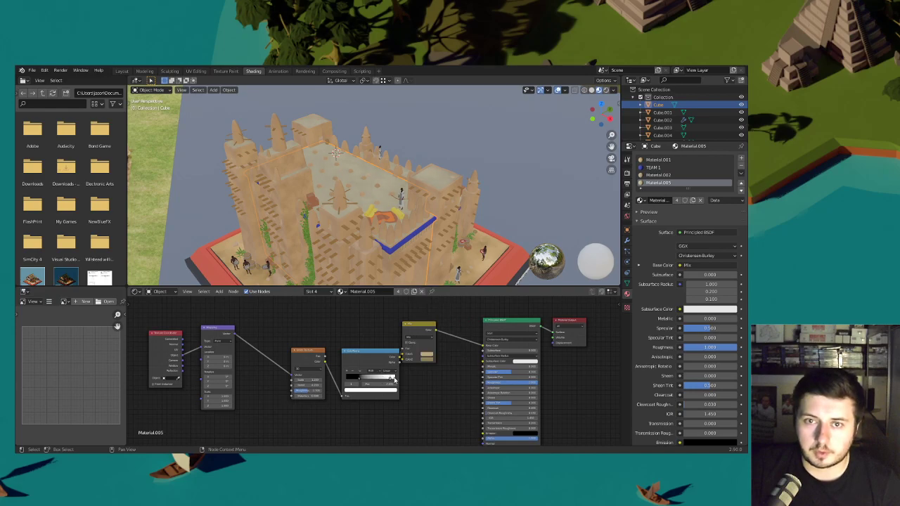
left_click(430, 360)
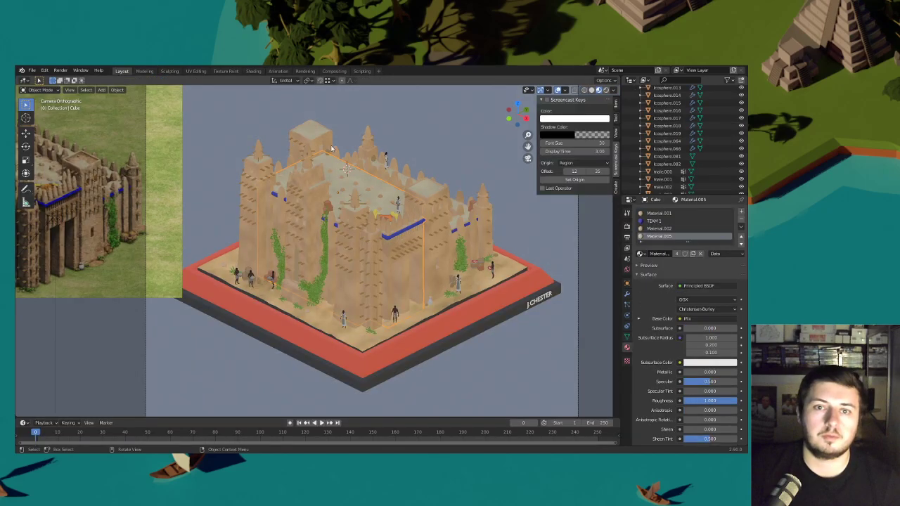
- Save the Blender file from the Layout workspace with the whole diorama in the camera view
scroll(421, 181, "down", 2)
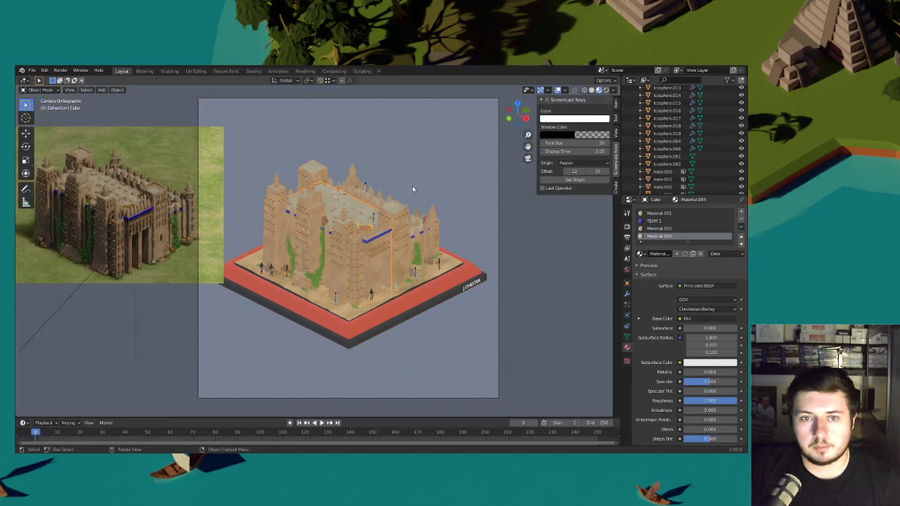
left_click(31, 70)
left_click(38, 121)
- Place the 3D cursor on the upper wall of the middle tower, add a mesh plane there, and enter Edit Mode
scroll(356, 211, "up", 4)
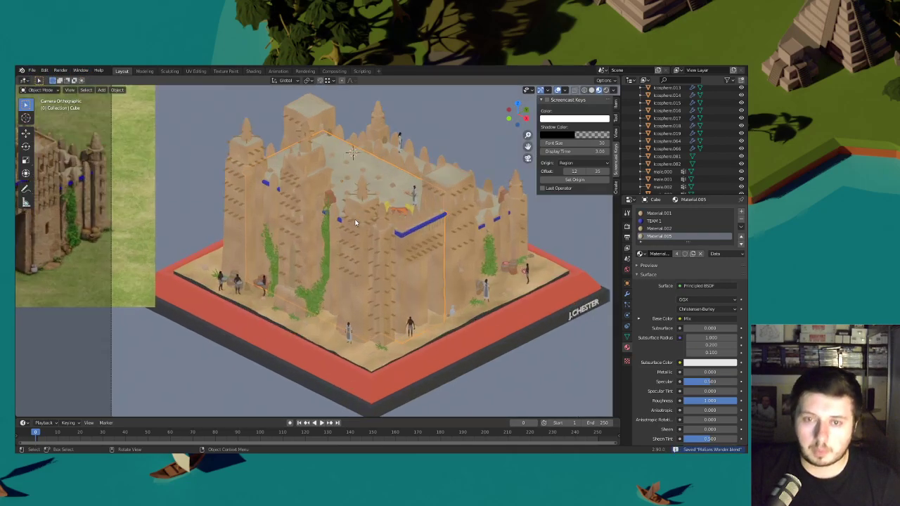
scroll(355, 227, "down", 2)
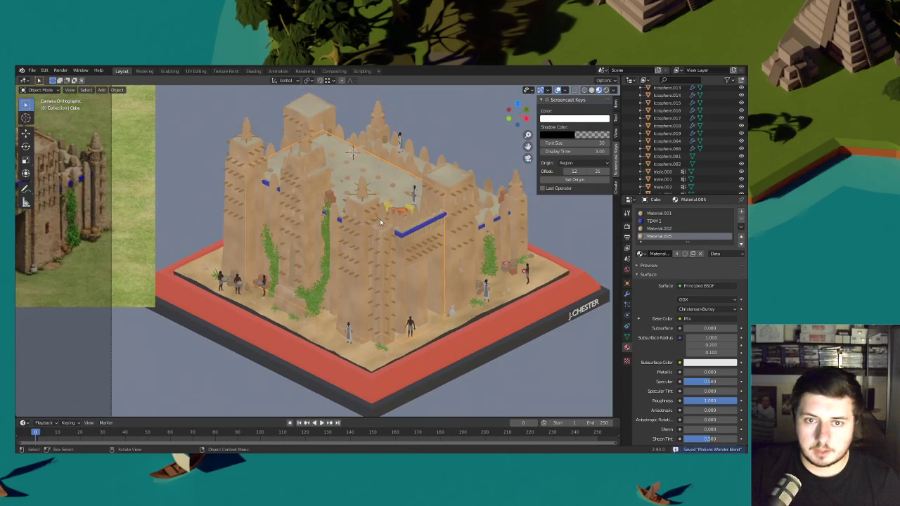
middle_click_drag(378, 222, 365, 239, "shift")
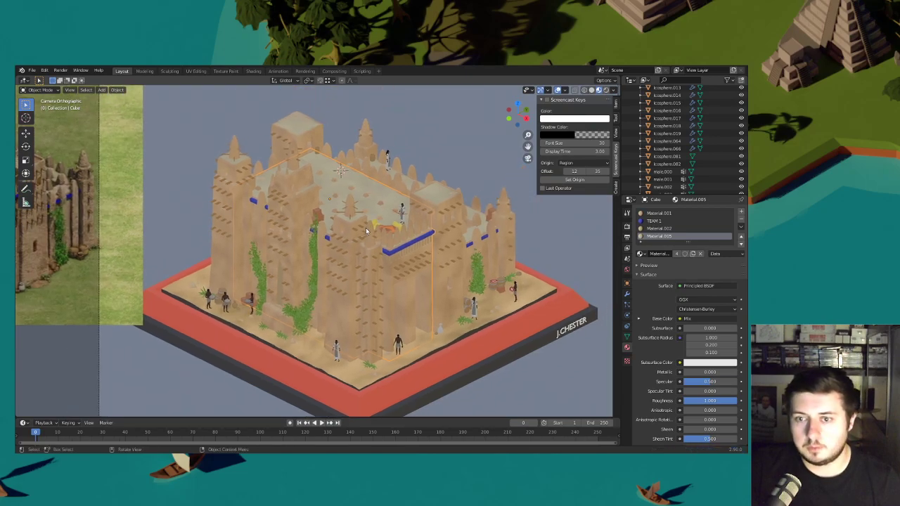
scroll(369, 242, "up", 7)
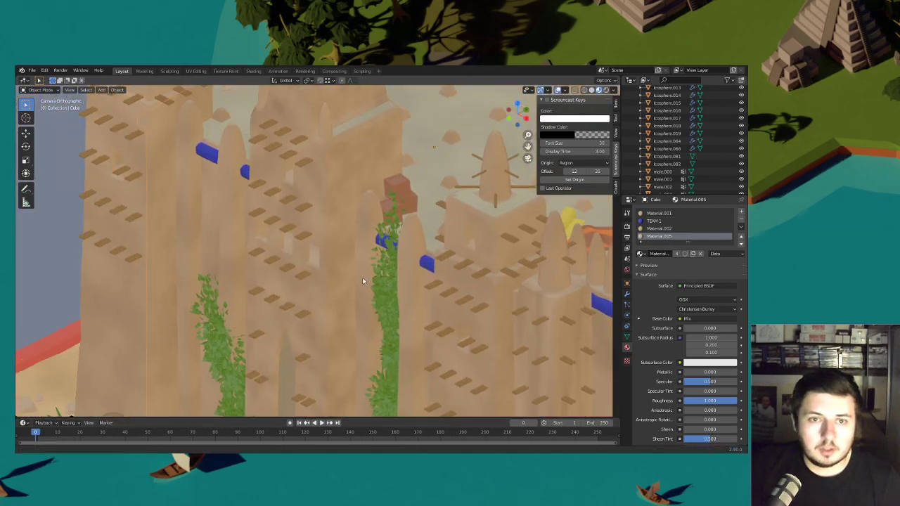
scroll(364, 281, "up", 3)
scroll(298, 261, "down", 8)
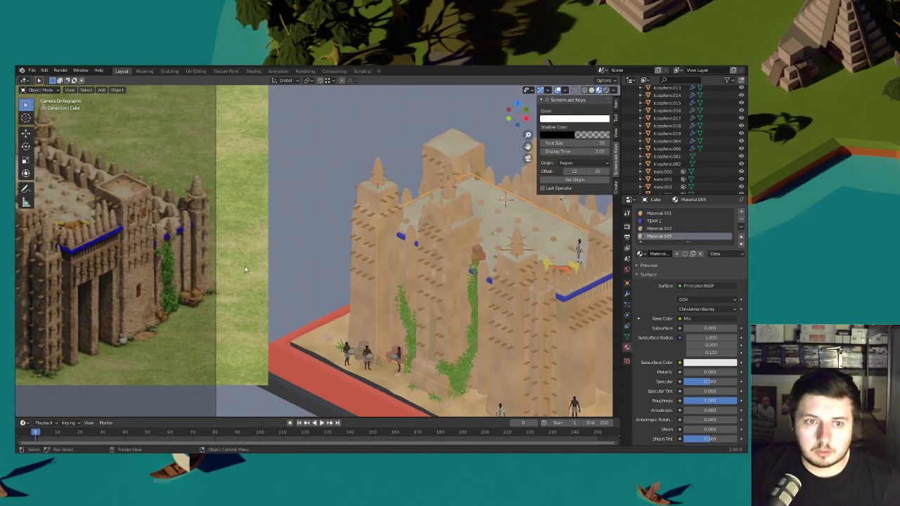
scroll(266, 226, "up", 7)
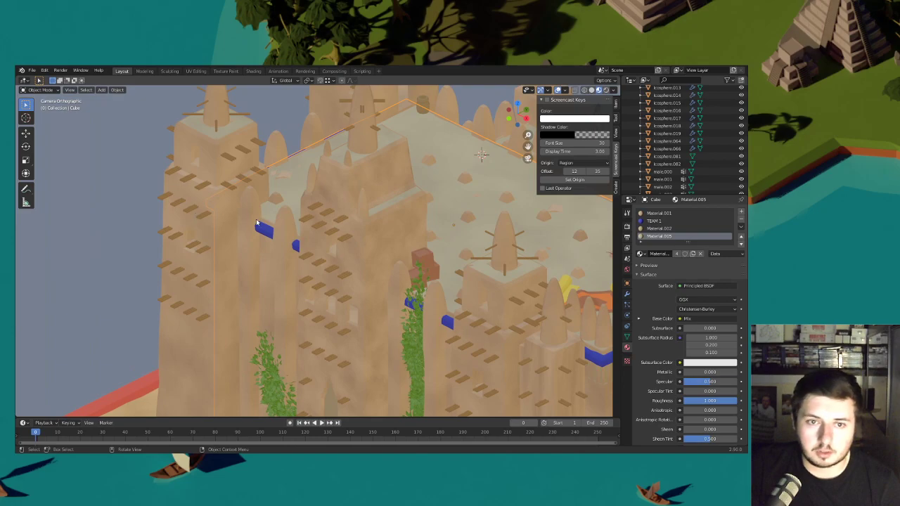
left_click(26, 117)
left_click(355, 260)
key("shift+a")
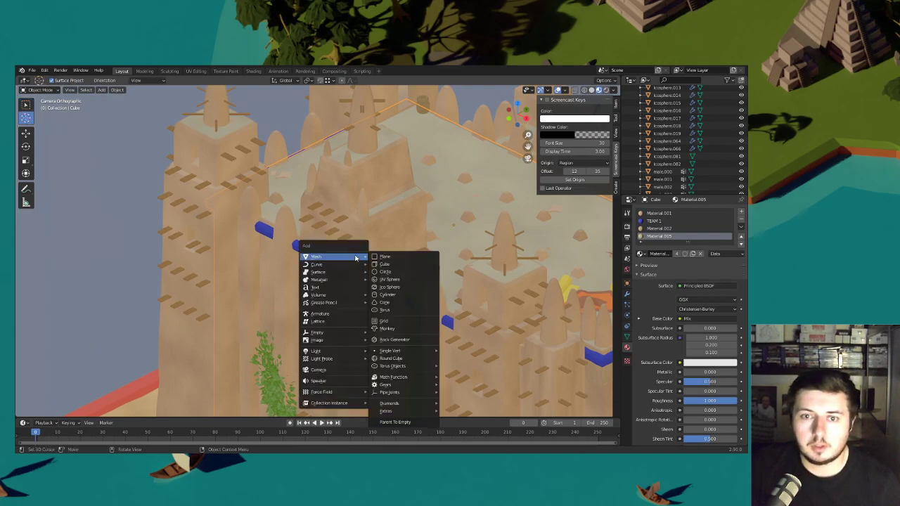
left_click(391, 259)
left_click(34, 90)
left_click(36, 107)
- Move the plane horizontally out from the tower wall, resize it along Y, and scale it down uniformly
key("g")
key("shift+z")
left_click(482, 286)
key("s")
key("x")
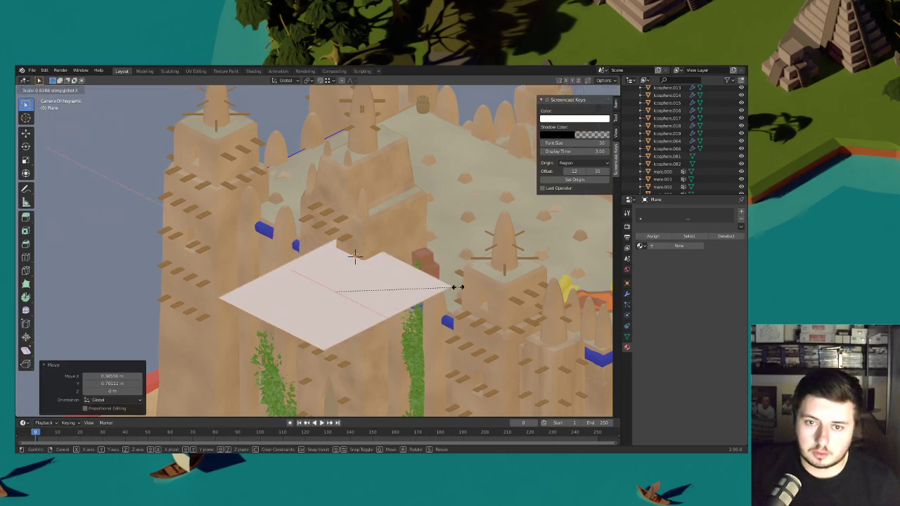
key("y")
left_click(457, 290)
key("s")
left_click(427, 291)
- Divide the plane into strips with five evenly spaced loop cuts and switch to face selection
key("ctrl+r")
scroll(365, 287, "up", 4)
left_click(366, 287)
right_click(366, 287)
left_click(80, 90)
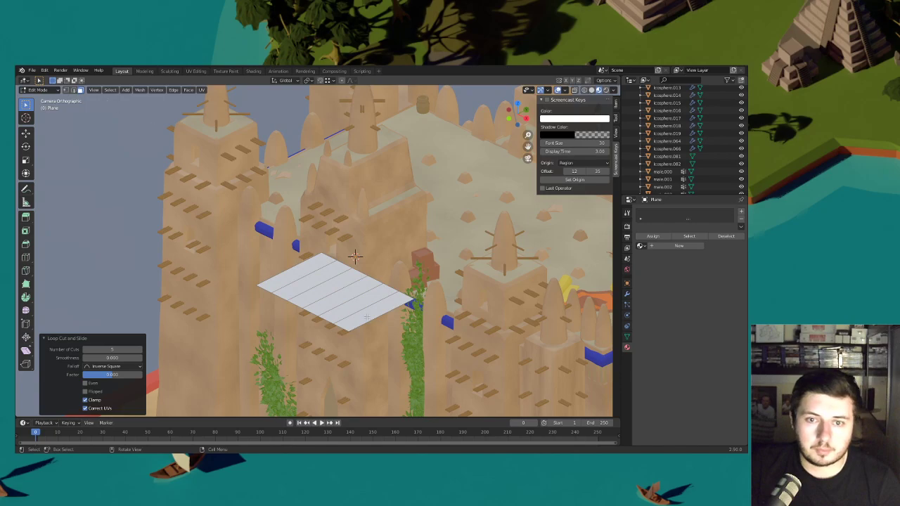
- Inset the plane's strips individually, extrude them slightly into separate slats, and return to Object Mode
key("i")
key("i")
left_click(425, 288)
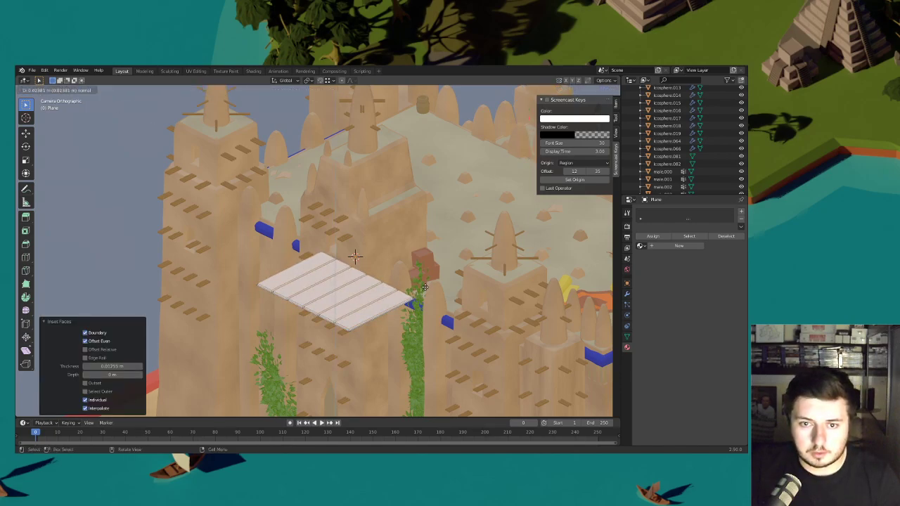
left_click(424, 287)
key("Tab")
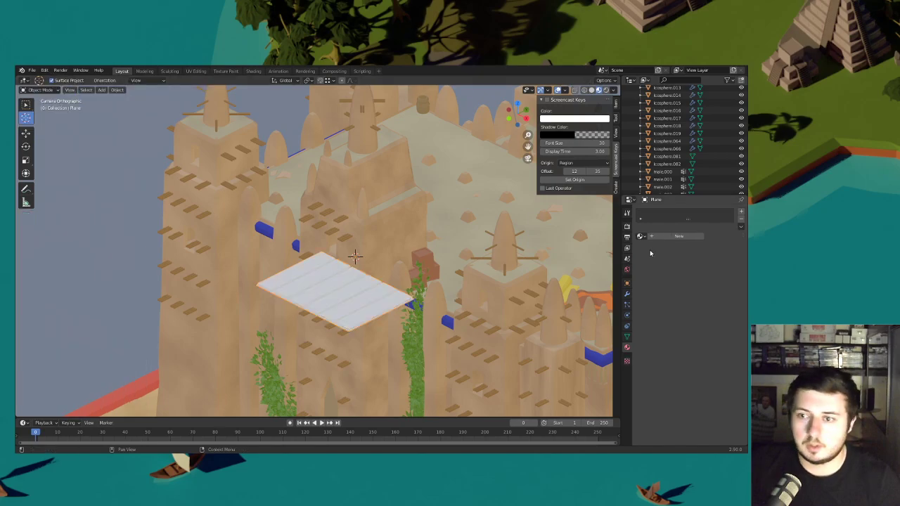
- Give the slatted panel a new material with a dark red-orange base color and roughness 1.000
left_click(678, 245)
left_click(707, 301)
left_click(693, 237)
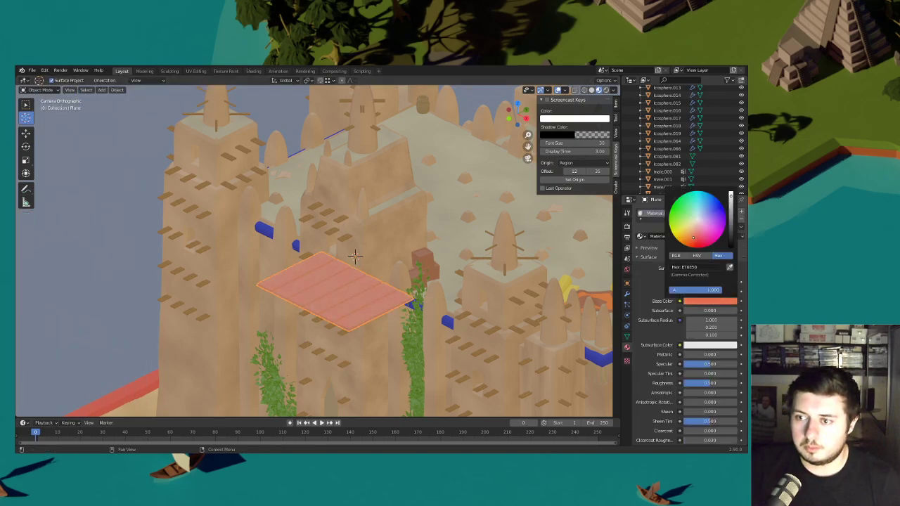
left_click_drag(729, 213, 730, 223)
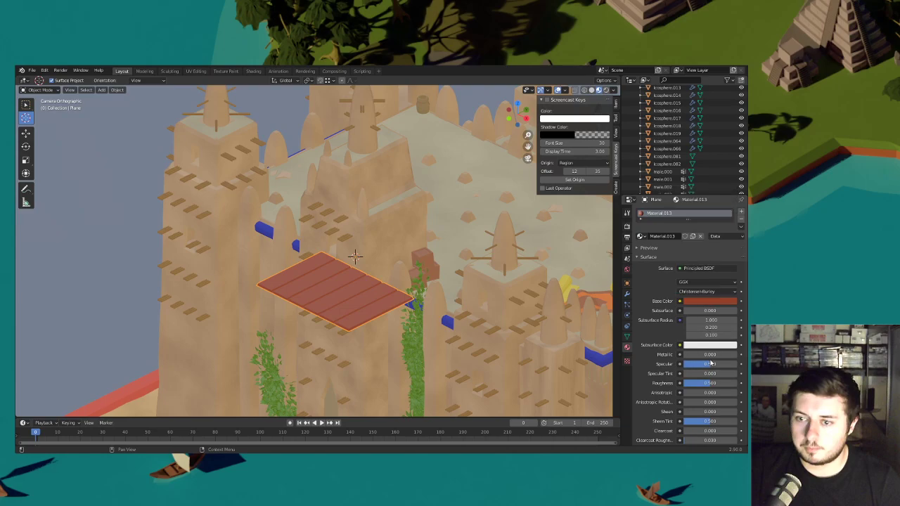
left_click_drag(710, 382, 734, 382)
- Raise the slatted panel along Z on the middle tower and scale it down to about 0.7
key("g")
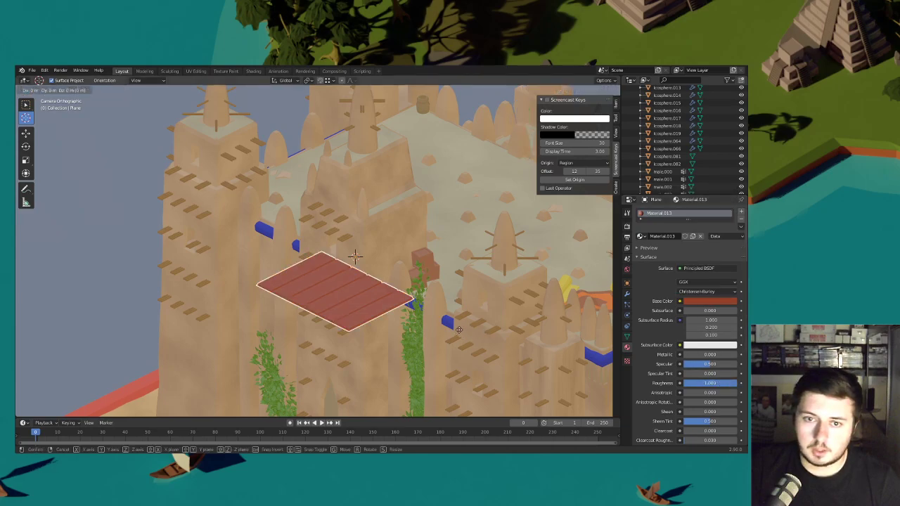
key("z")
left_click(484, 279)
key("s")
left_click(463, 278)
key("g")
key("z")
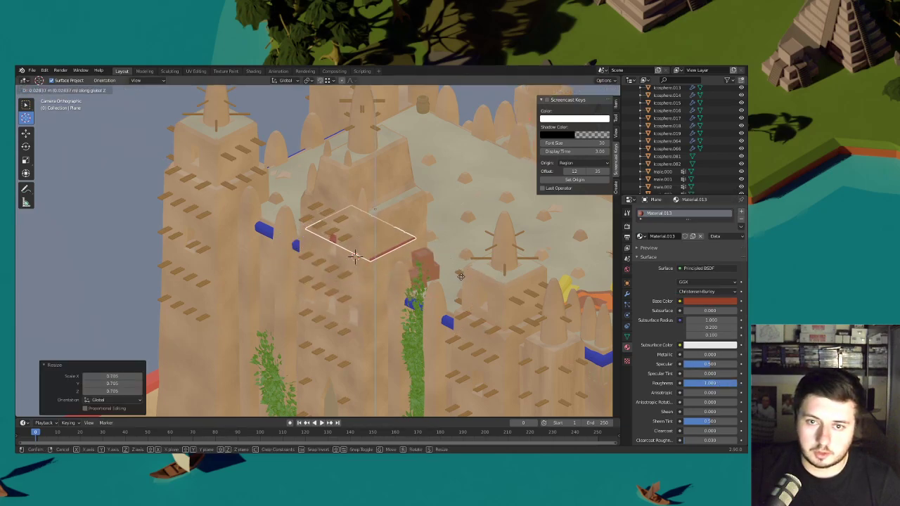
left_click(464, 299)
- Change the transform pivot point, scale the panel to about 0.89, and fine-tune its height at the middle tower's upper window
left_click(309, 80)
left_click(324, 118)
middle_click_drag(475, 263, 464, 236, "shift")
scroll(463, 237, "up", 3)
key("s")
left_click(492, 250)
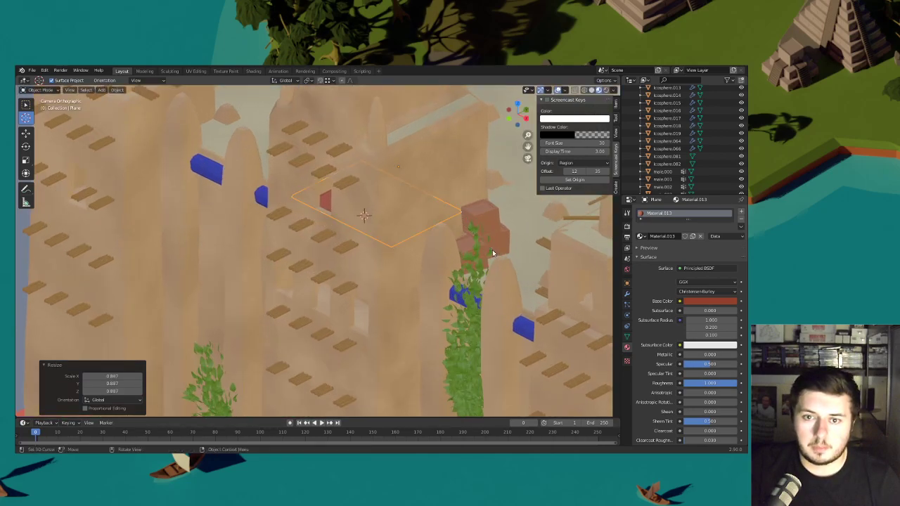
key("g")
key("z")
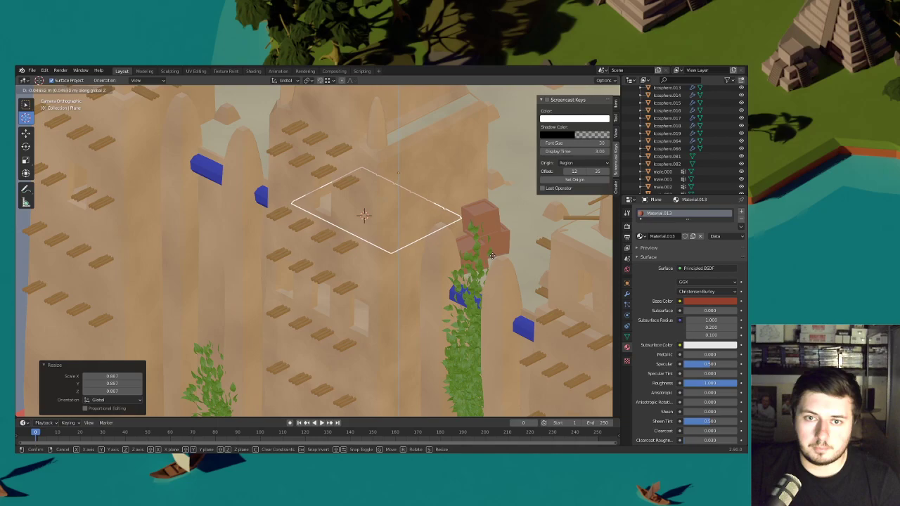
left_click(494, 255)
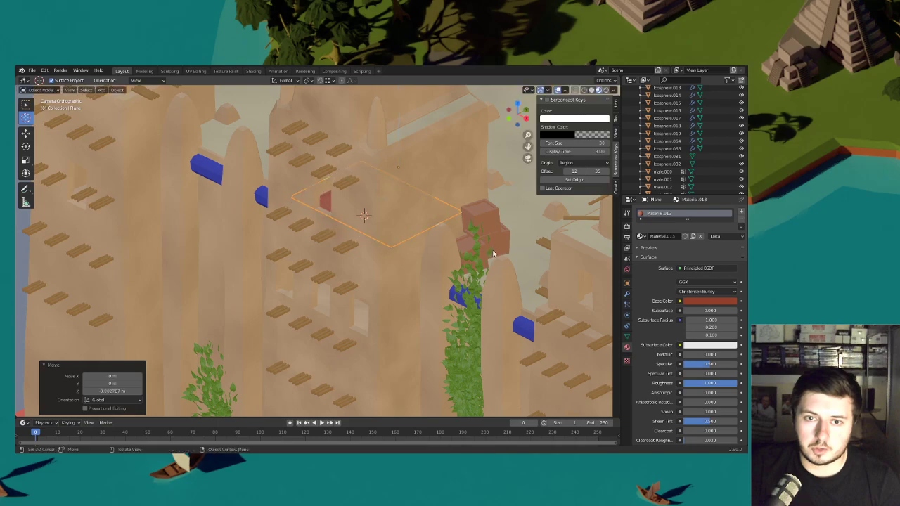
- Duplicate the panel down along Z to the middle tower's lower pair of windows and align it with the openings
key("shift+d")
key("z")
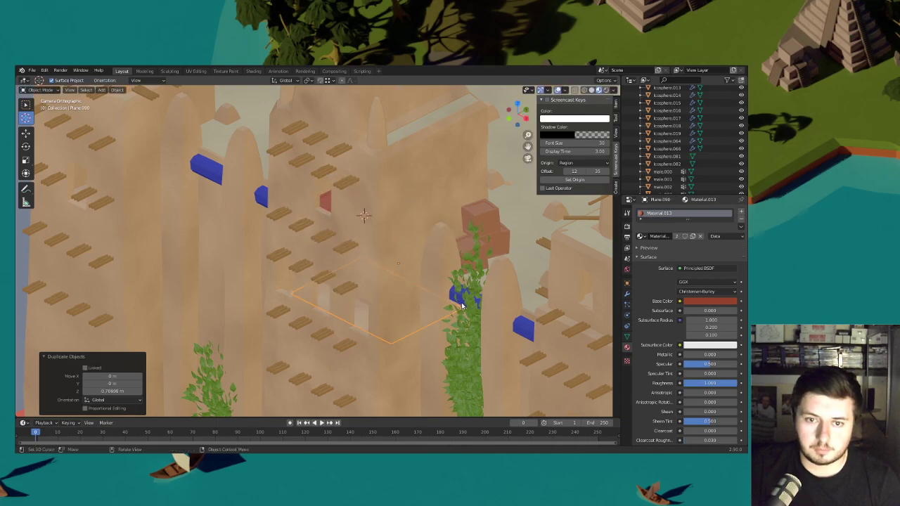
left_click(445, 288)
key("g")
key("z")
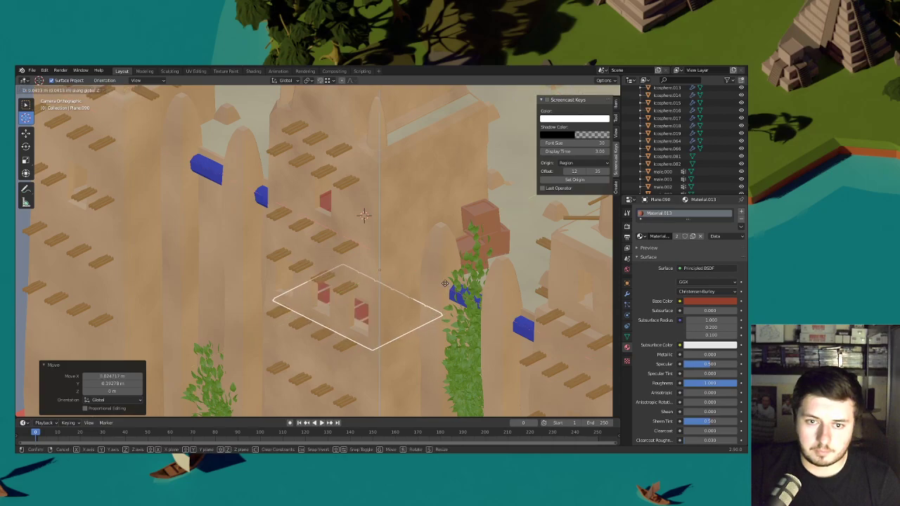
left_click(445, 277)
- Shift the slat material's base color from red toward a brownish orange
scroll(437, 275, "down", 5)
middle_click_drag(436, 275, 499, 290, "shift")
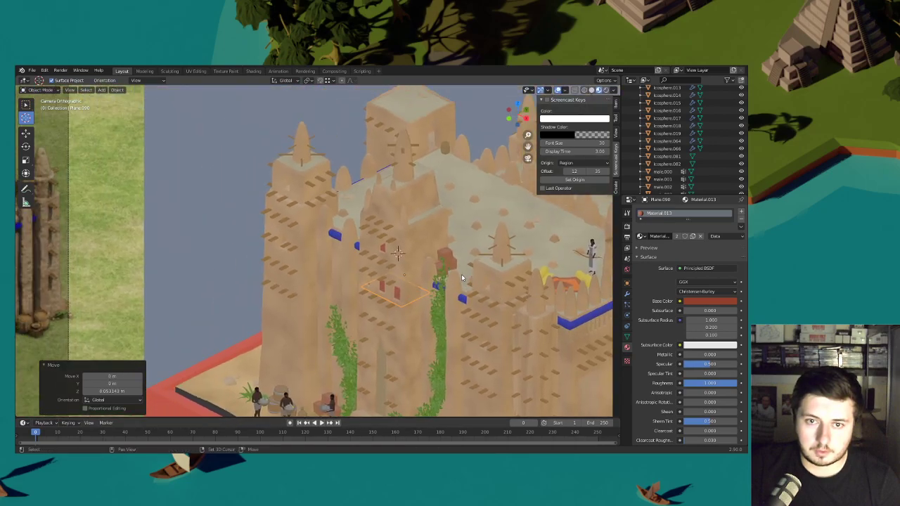
left_click(697, 301)
left_click_drag(692, 239, 690, 235)
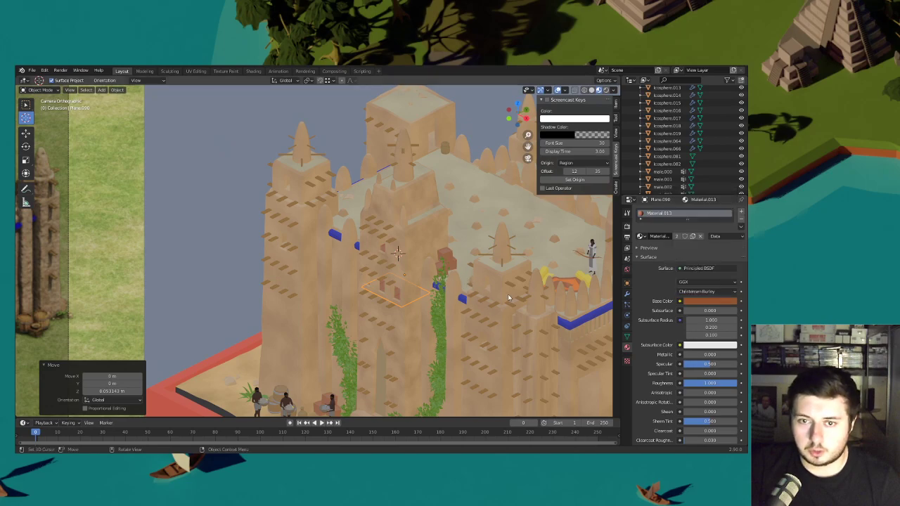
- Duplicate the slatted panel along X to the tall left corner tower and resize the copy along X
key("g")
key("x")
left_click(428, 257)
scroll(369, 260, "up", 6)
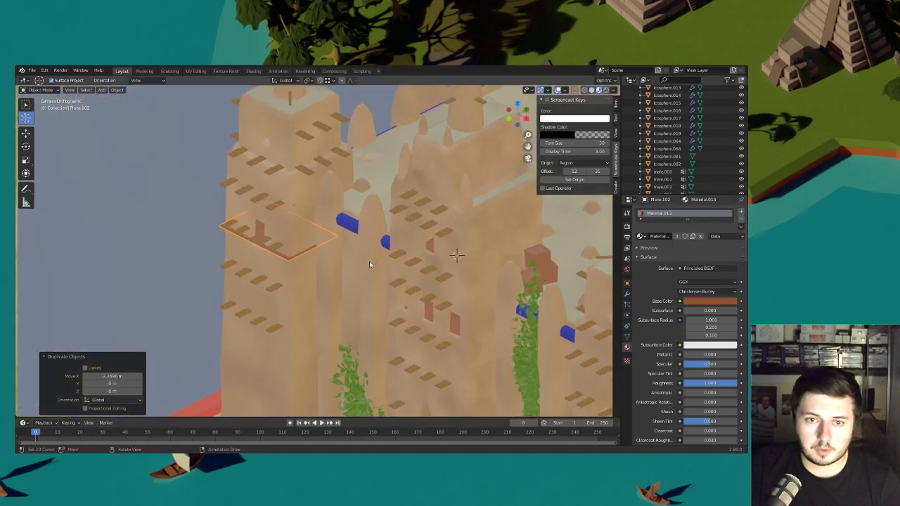
key("s")
key("x")
left_click(371, 254)
- Shift the copy horizontally and along Z to fit the left tower's middle window
key("g")
key("shift+z")
left_click(376, 249)
key("g")
key("z")
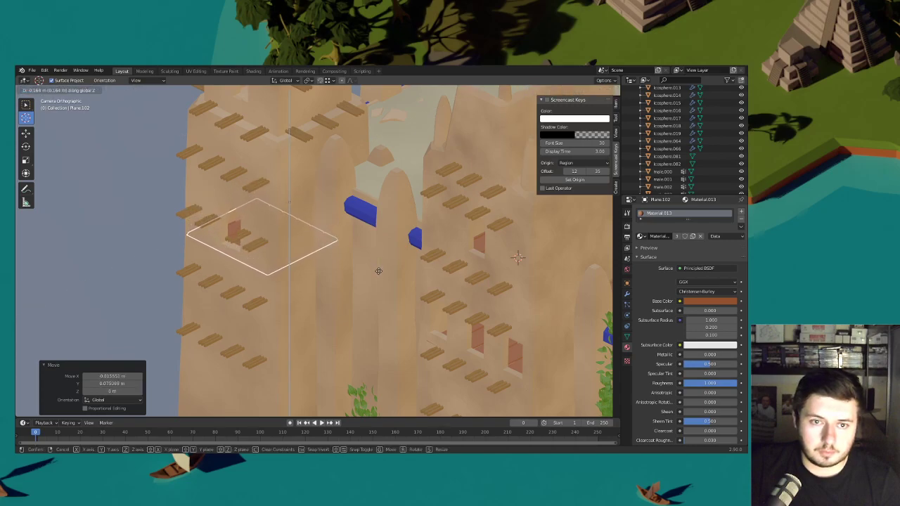
left_click(380, 278)
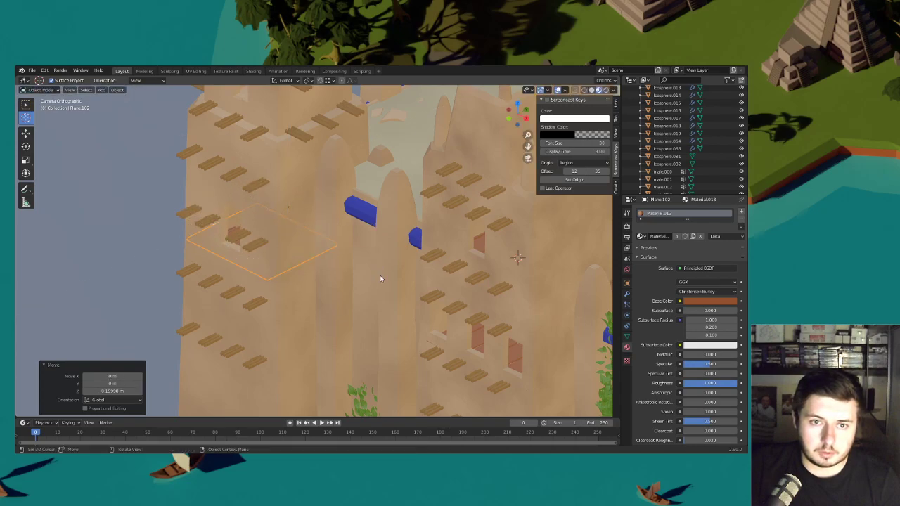
- Duplicate the left tower's panel up along Z to the window near the tower top
scroll(332, 266, "down", 1)
key("shift+d")
key("z")
left_click(337, 176)
middle_click_drag(342, 188, 391, 264, "shift")
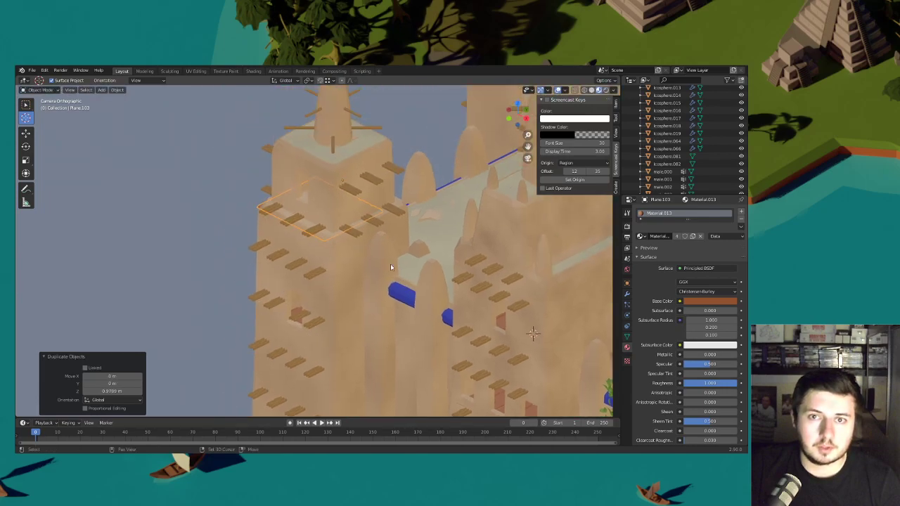
scroll(391, 265, "up", 2)
key("g")
left_click(398, 265)
- Scale the upper panel to about 0.85 and adjust its height in the left tower's top window
key("s")
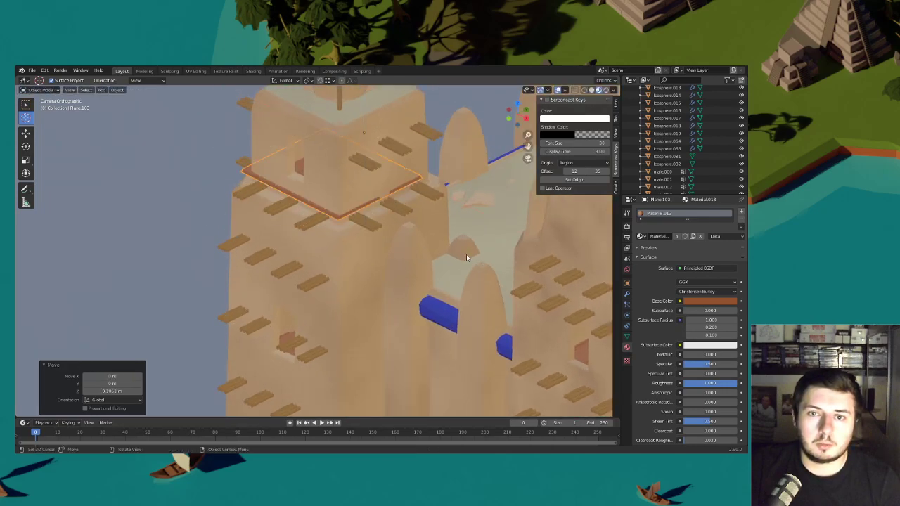
left_click(433, 246)
key("g")
key("z")
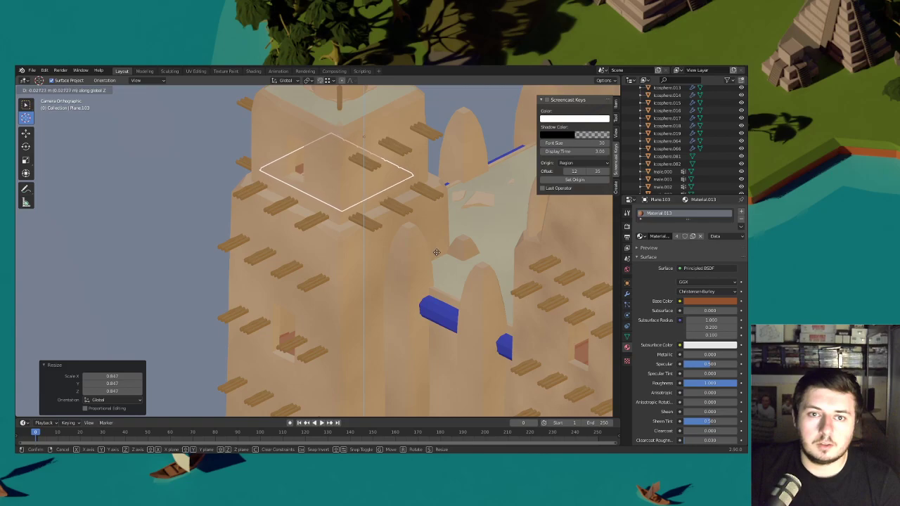
left_click(432, 254)
- Duplicate the panel horizontally to the large block at the back of the roof and adjust its height to the doorway
scroll(425, 259, "down", 6)
middle_click_drag(409, 273, 334, 309, "shift")
key("shift+d")
key("shift+z")
left_click(435, 265)
middle_click_drag(435, 265, 370, 298, "shift")
scroll(370, 298, "up", 9)
key("g")
key("z")
left_click(308, 344)
- Shift the doorway panel horizontally and set its origin to its geometry
key("g")
key("shift+z")
left_click(316, 292)
key("s")
key("y")
left_click(291, 324)
left_click(330, 301)
right_click(330, 300)
mouse_move(337, 300)
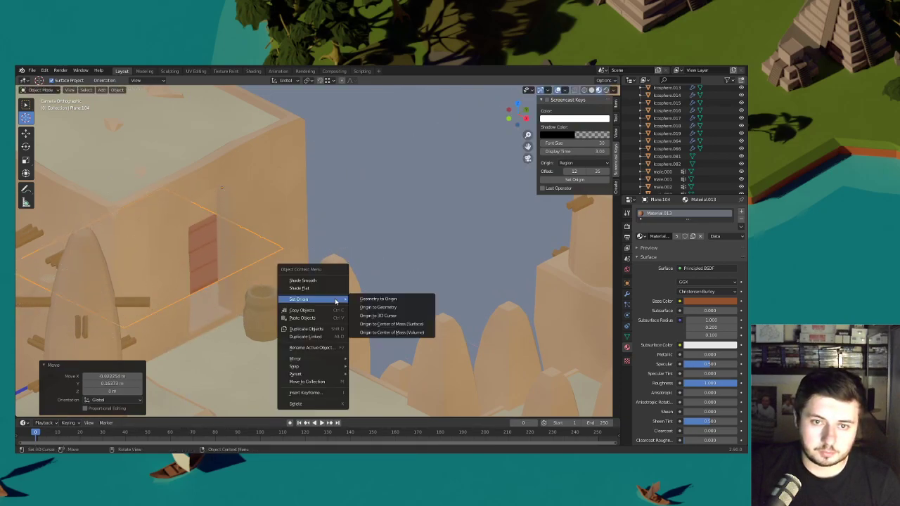
left_click(368, 308)
- Reposition the doorway panel horizontally and adjust its height along Z on the back roof block
key("g")
key("shift+z")
left_click(399, 299)
key("g")
key("z")
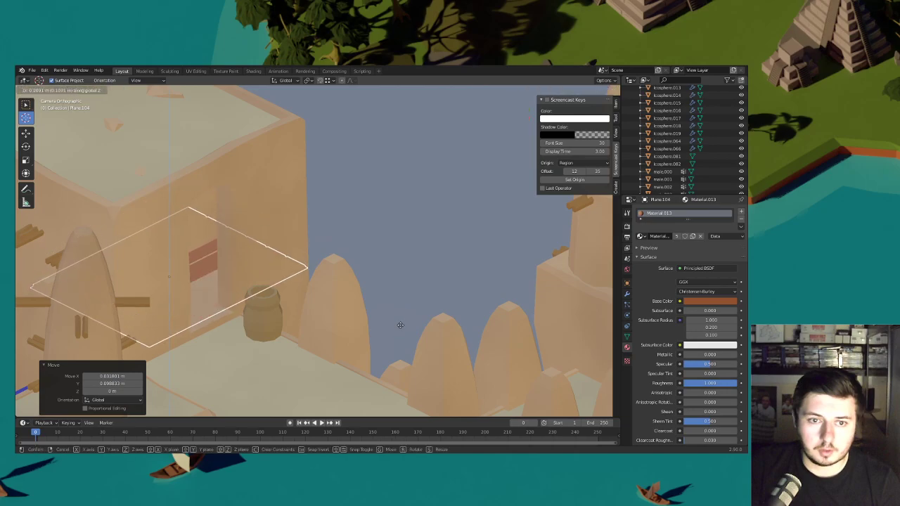
left_click(401, 322)
- Resize the doorway panel along X, shift it horizontally, and scale it to 0.950 along Y
key("s")
key("x")
left_click(421, 331)
key("g")
key("shift+z")
left_click(414, 334)
key("s")
key("y")
left_click(414, 302)
- Duplicate the doorway panel along X to the square roof block behind the blue-edged balcony
scroll(397, 291, "down", 6)
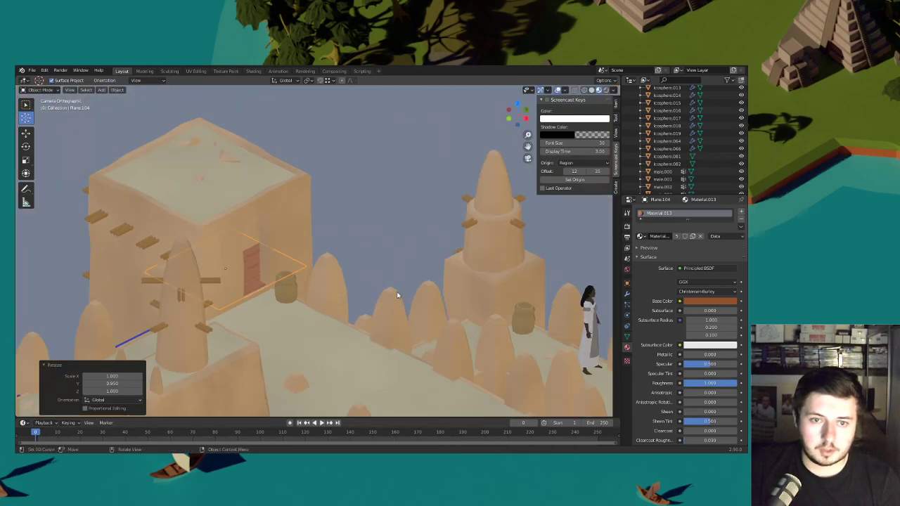
middle_click_drag(397, 294, 325, 239, "shift")
key("shift+d")
key("x")
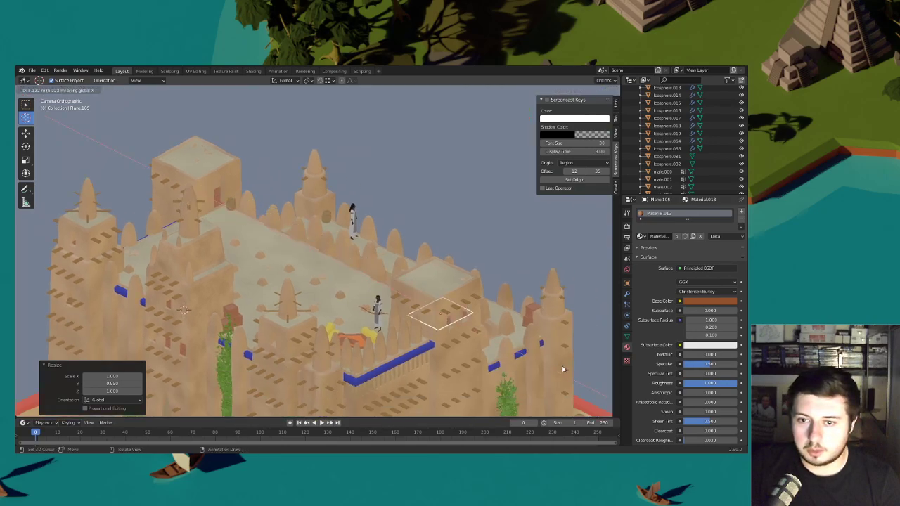
left_click(563, 366)
- Fit the copied panel to the square block's two openings by adjusting its position along X and Z
scroll(399, 294, "up", 5)
key("g")
left_click(419, 300)
key("g")
key("z")
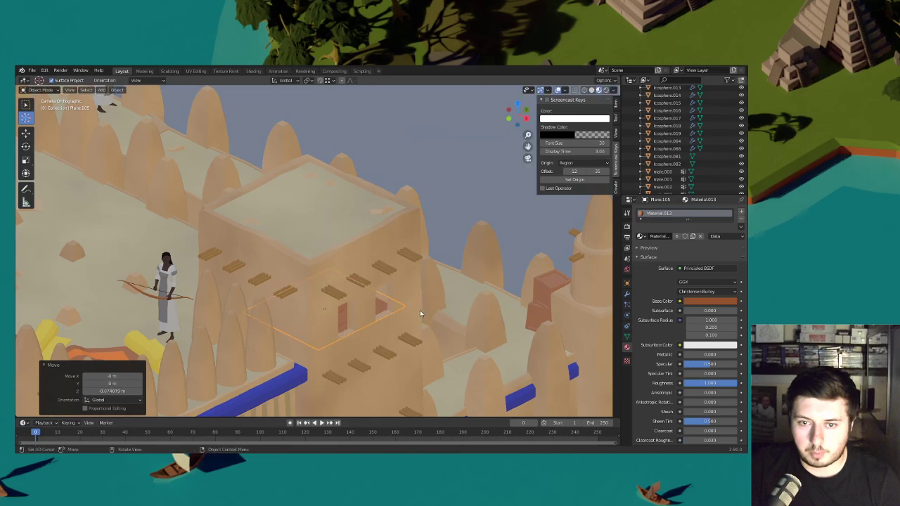
left_click(419, 314)
key("g")
key("x")
left_click(424, 318)
key("g")
key("z")
left_click(424, 318)
- Switch to the Select tool and adjust the height of the slatted panel in the back roof block's doorway
scroll(415, 318, "down", 2)
middle_click_drag(75, 130, 305, 261, "shift")
scroll(273, 235, "up", 2)
right_click(182, 226, "shift")
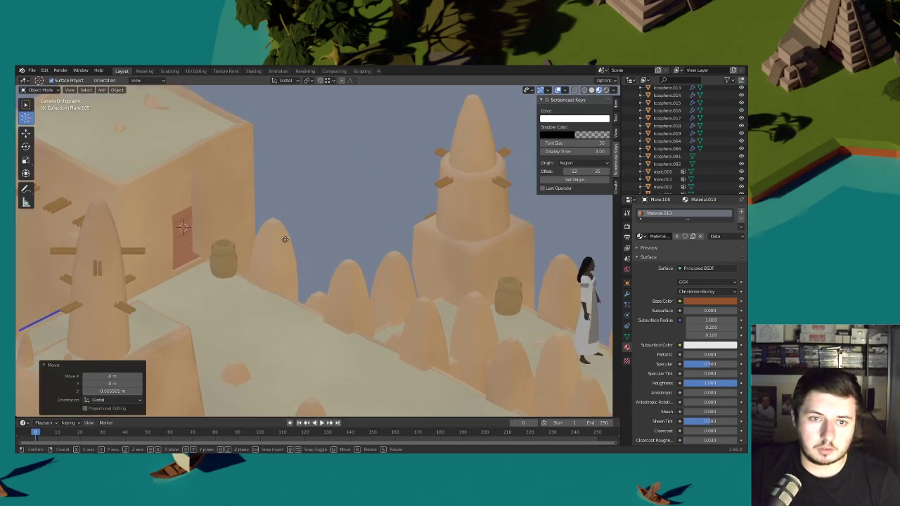
left_click(26, 105)
key("ctrl+z")
left_click(184, 232)
key("g")
key("z")
left_click(232, 234)
- Select both window panels on the left corner tower and duplicate them along X to the front corner tower
scroll(330, 257, "down", 5)
middle_click_drag(342, 264, 242, 170, "shift")
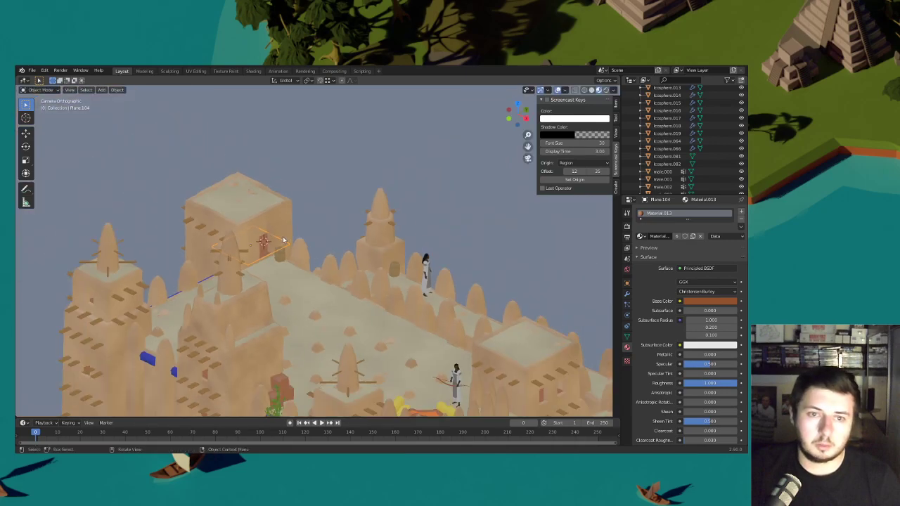
scroll(339, 258, "down", 1)
middle_click_drag(340, 258, 376, 189, "shift")
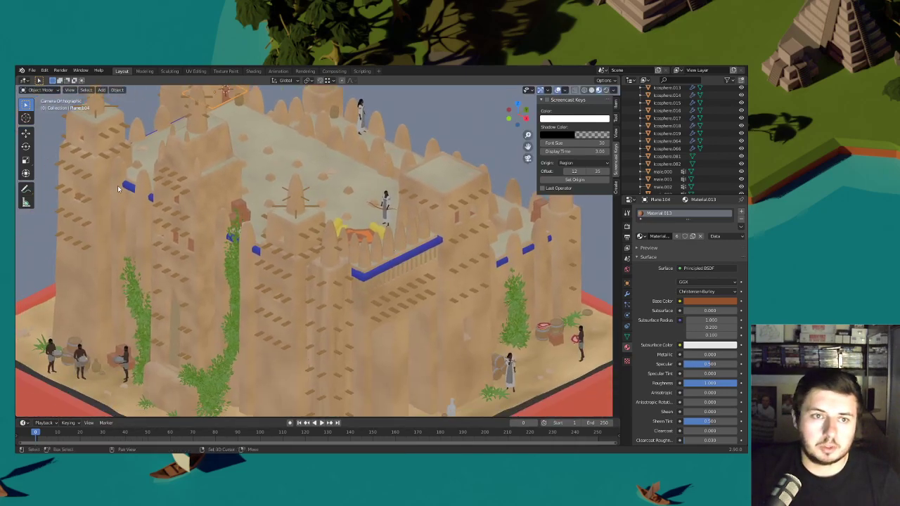
middle_click_drag(118, 189, 319, 232, "shift")
scroll(281, 232, "up", 5)
left_click(243, 239)
left_click(244, 238)
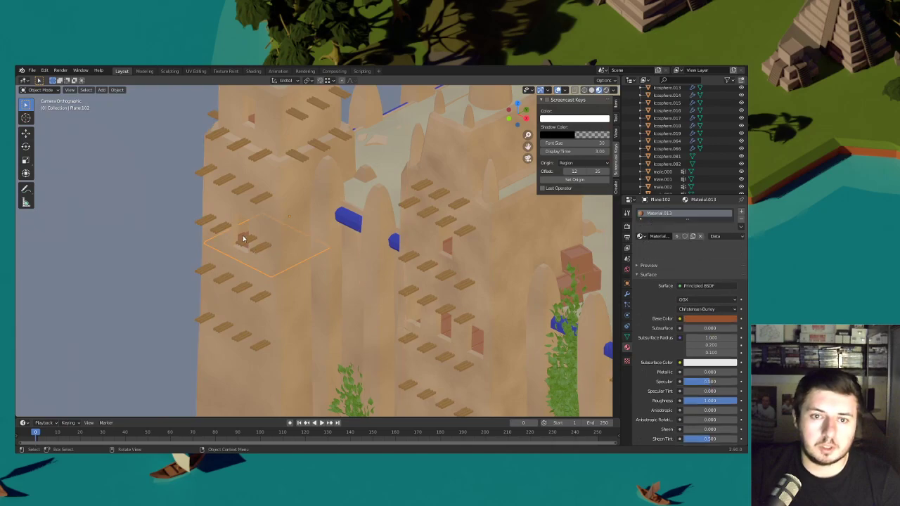
left_click(252, 120, "shift")
scroll(301, 177, "down", 3)
middle_click_drag(382, 239, 287, 190, "shift")
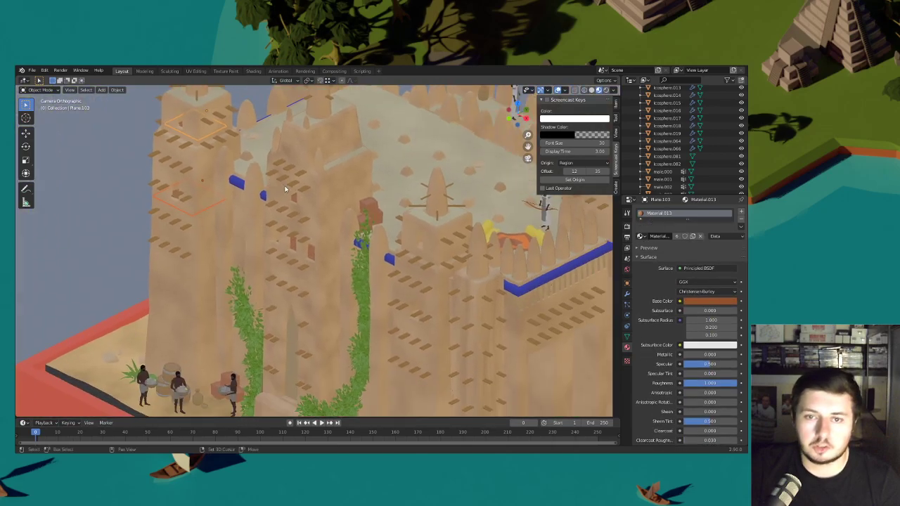
key("shift+d")
key("x")
left_click(520, 302)
- Move the two copied panels about 0.09 m along X to align them with the front corner tower
middle_click_drag(515, 299, 404, 267, "shift")
scroll(403, 267, "up", 4)
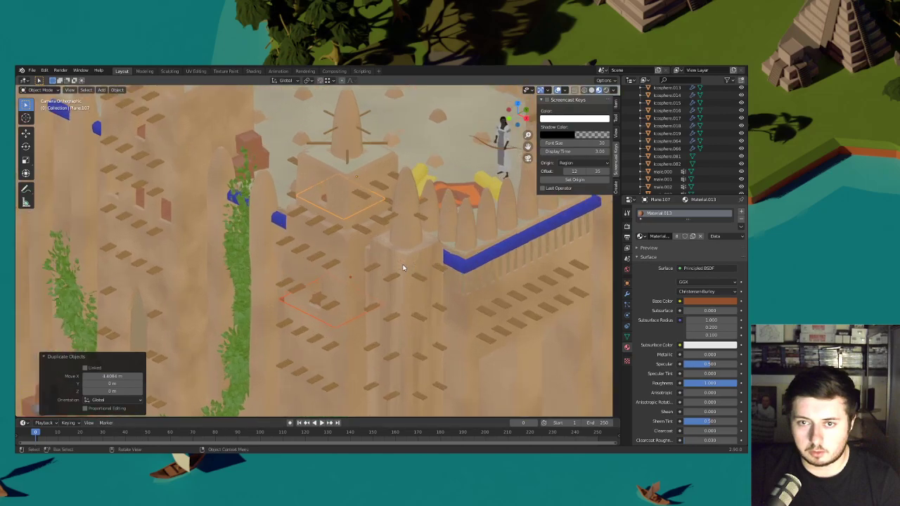
key("g")
key("x")
left_click(410, 269)
- Duplicate the front tower's upper panel horizontally to the wall below the square block and lower it along Z
scroll(400, 263, "down", 5)
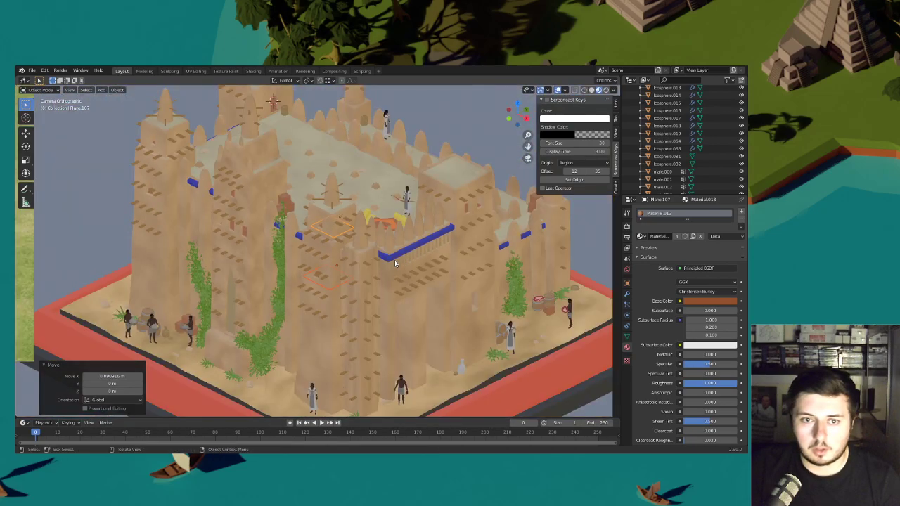
scroll(276, 265, "up", 2)
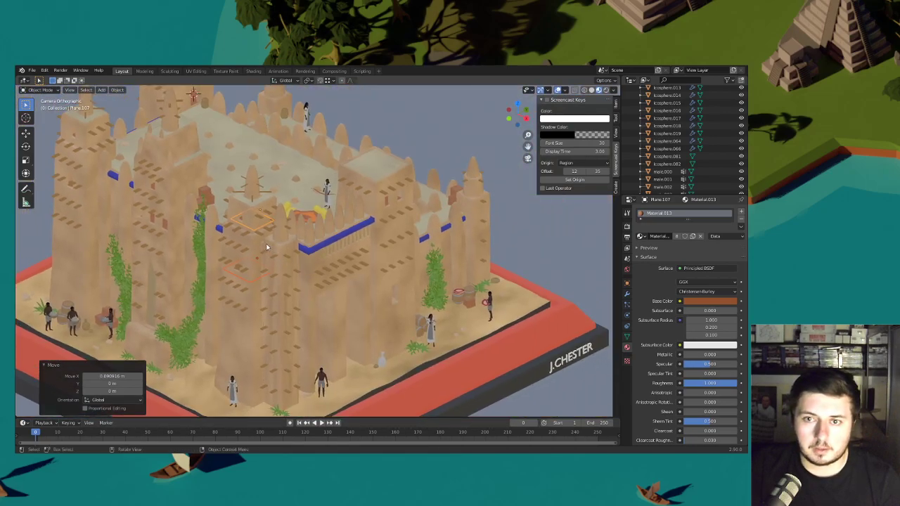
key("shift+d")
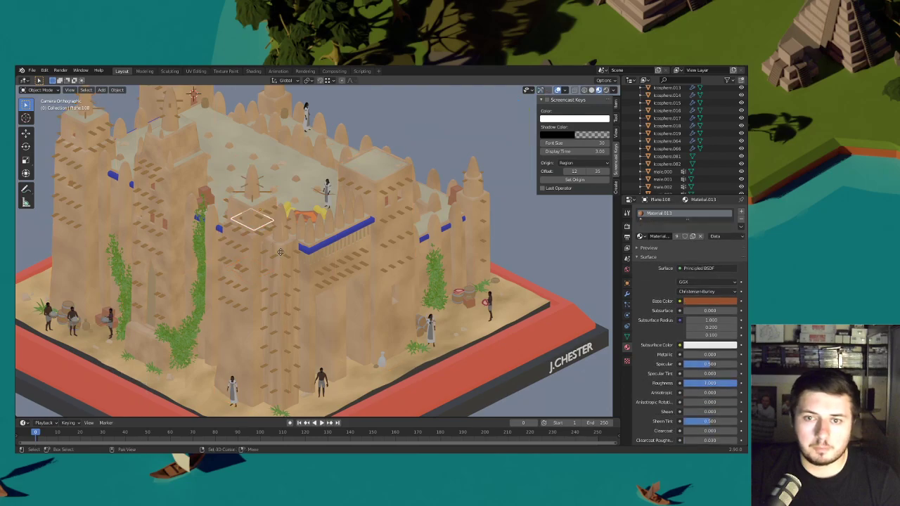
key("shift+z")
left_click(411, 224)
scroll(372, 221, "up", 4)
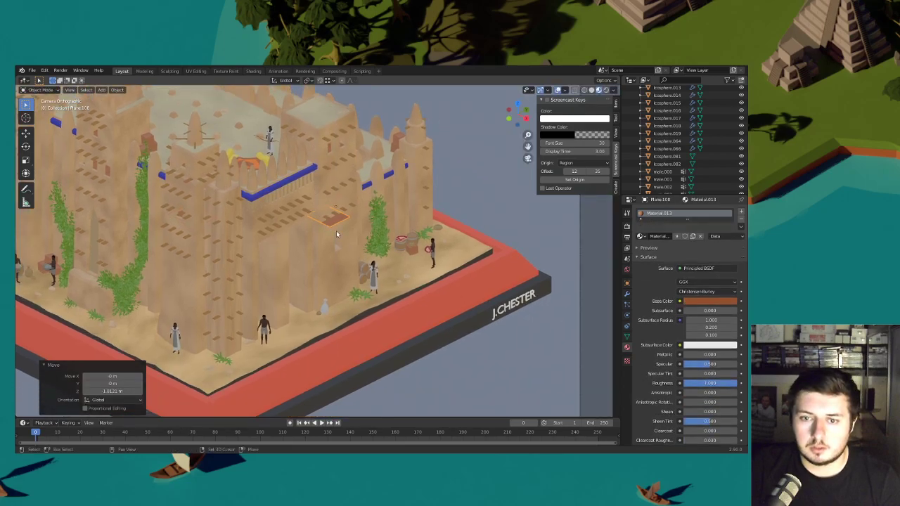
key("z")
left_click(385, 312)
- Shift the copied slatted panel horizontally and along Z to fit the opening in the wall below the square block
key("g")
key("shift+z")
left_click(371, 264)
key("g")
key("z")
left_click(374, 311)
key("g")
key("z")
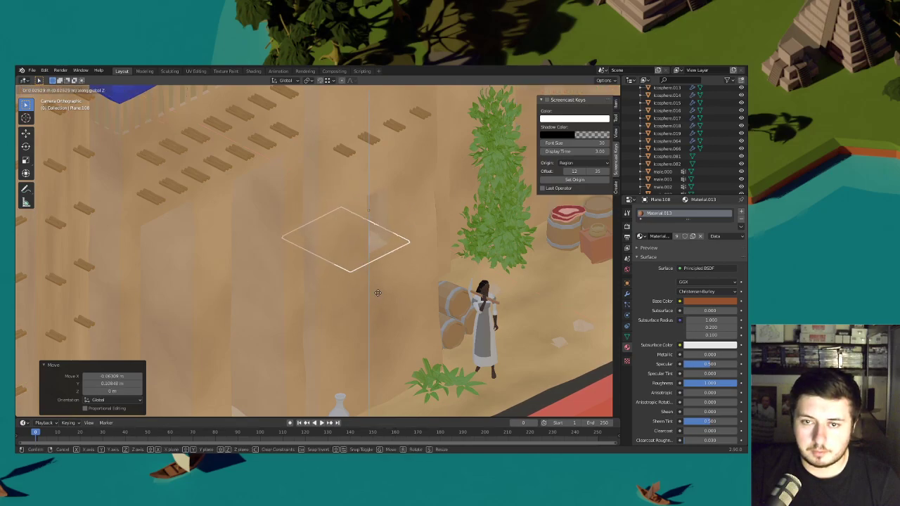
left_click(378, 291)
scroll(389, 284, "down", 8)
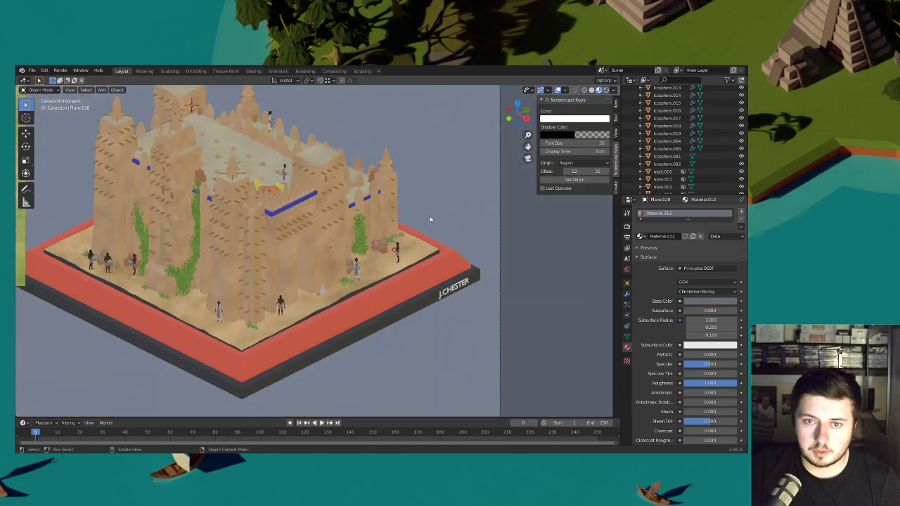
- Save the scene file
scroll(401, 223, "up", 1)
left_click(32, 70)
left_click(42, 121)
scroll(358, 277, "down", 4)
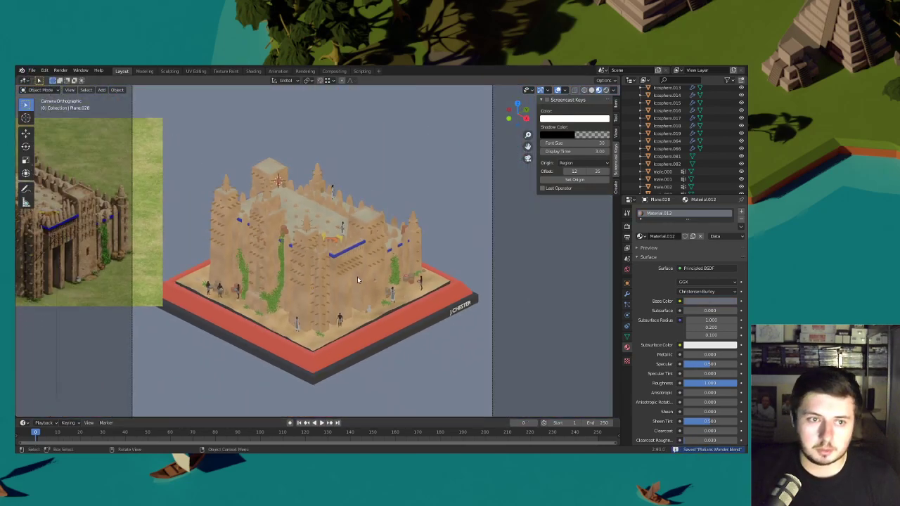
scroll(347, 277, "up", 3)
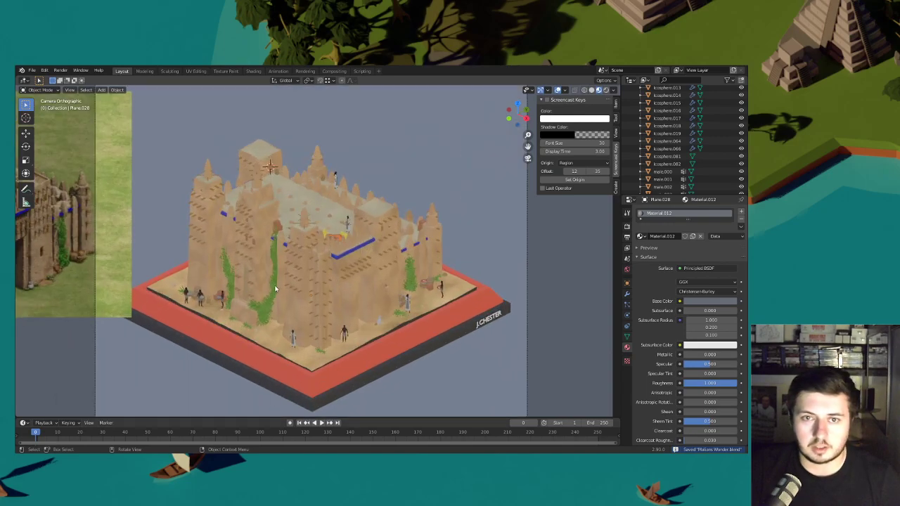
middle_click_drag(279, 247, 338, 260, "shift")
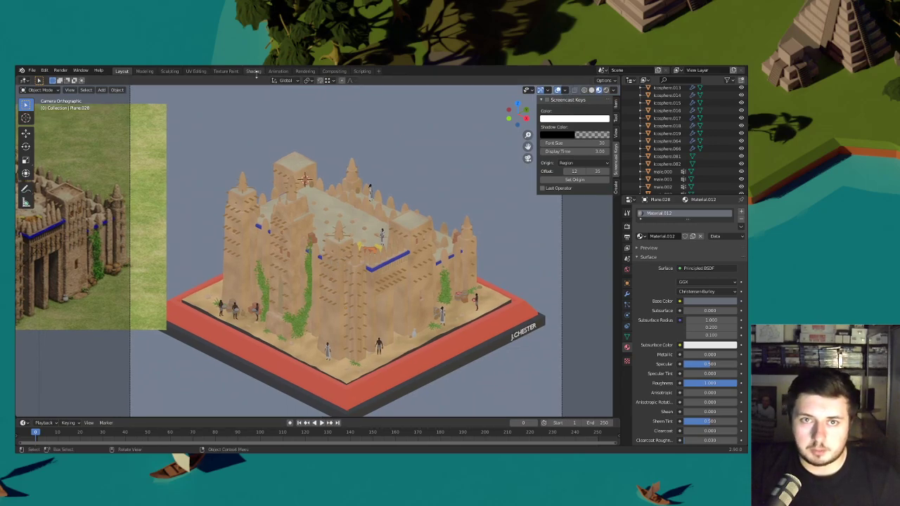
- Select the building in the Shading workspace, adjust the colour in its Mix node, and check it in the Layout camera view
left_click(254, 72)
left_click(335, 237)
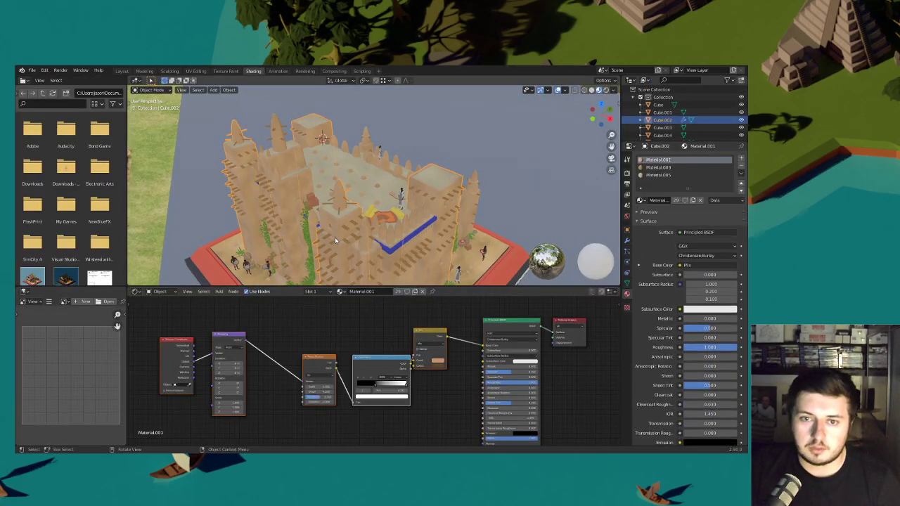
left_click(441, 362)
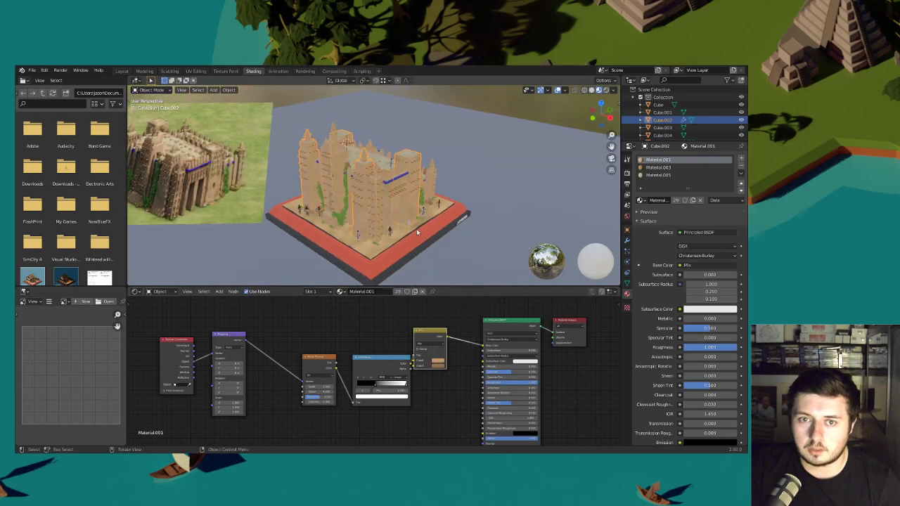
left_click(143, 70)
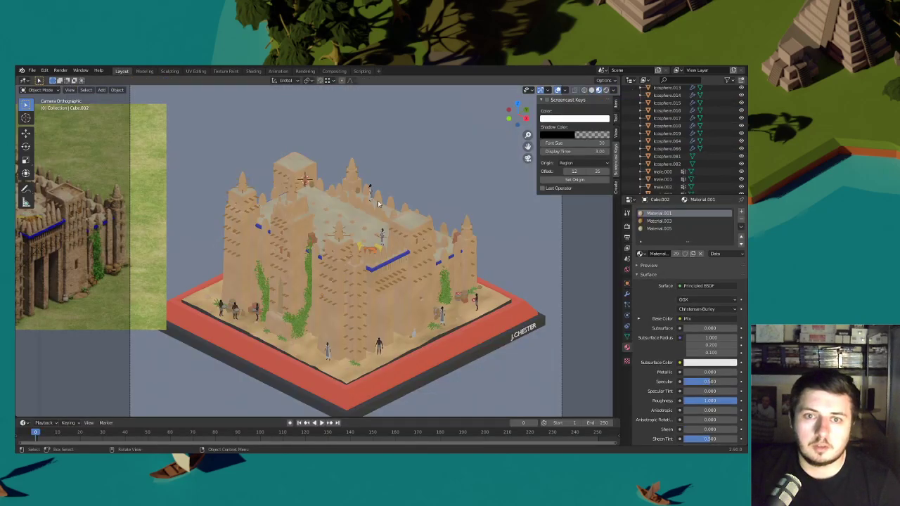
scroll(401, 213, "down", 4)
scroll(402, 213, "up", 2)
key("KP_0")
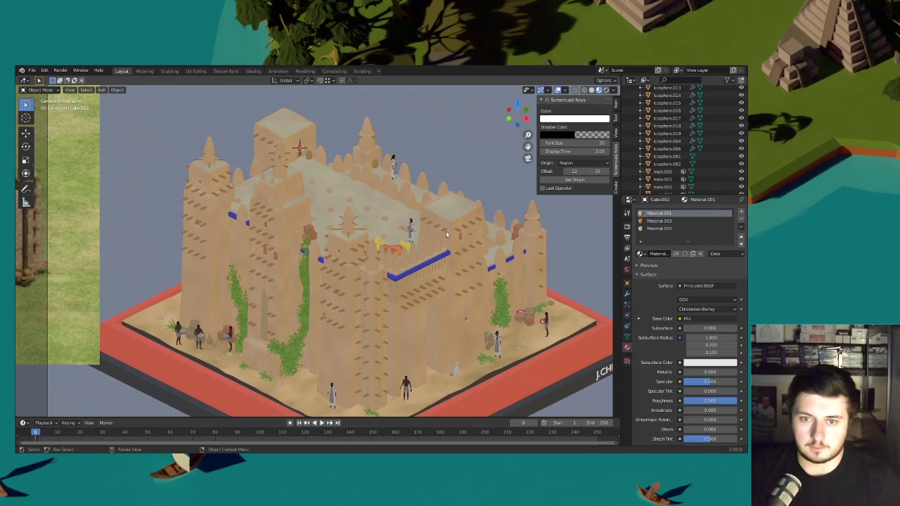
scroll(445, 230, "down", 3)
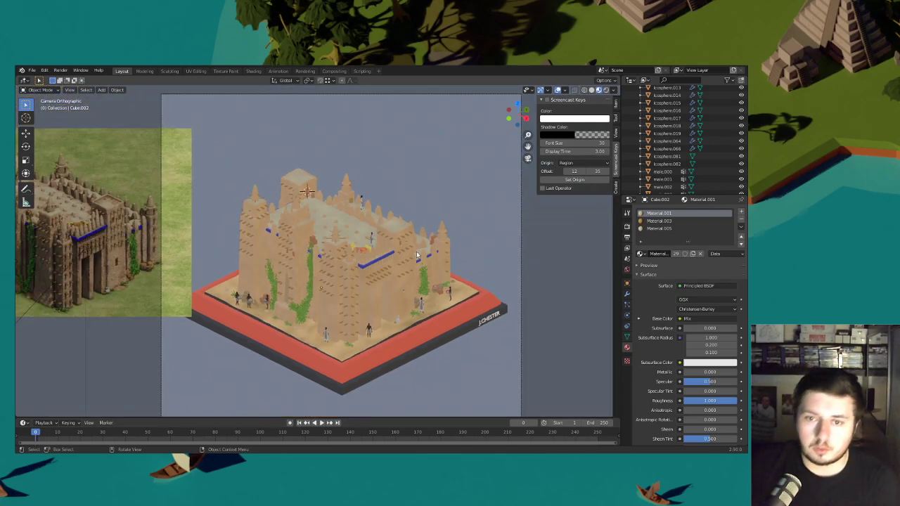
- Select the sandy ground and adjust the brightness of both Mix node colours of its material in the Shading workspace
left_click(306, 329)
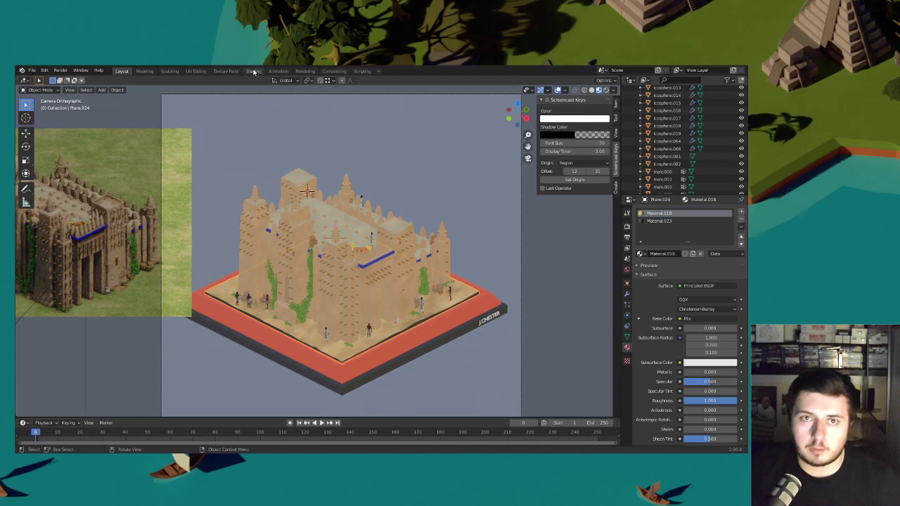
left_click(253, 71)
scroll(419, 253, "up", 3)
left_click(426, 359)
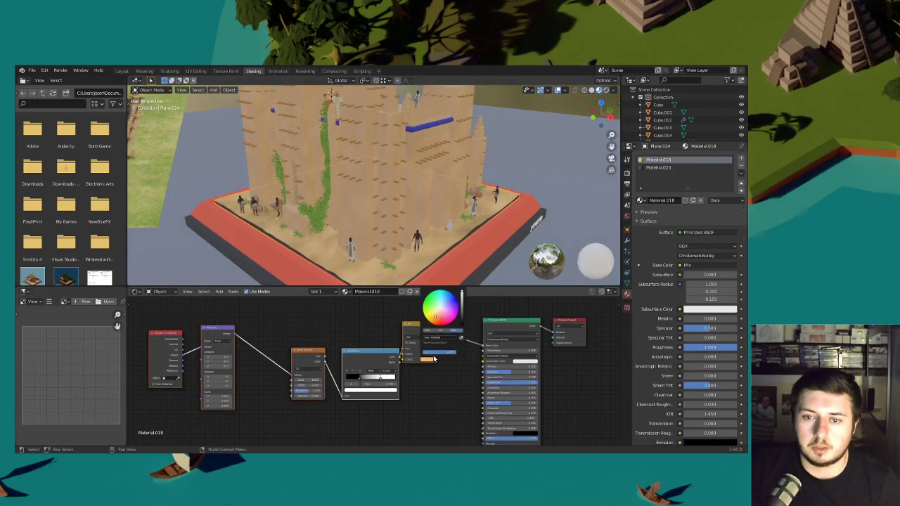
left_click_drag(461, 302, 461, 302)
left_click(427, 360)
left_click(426, 354)
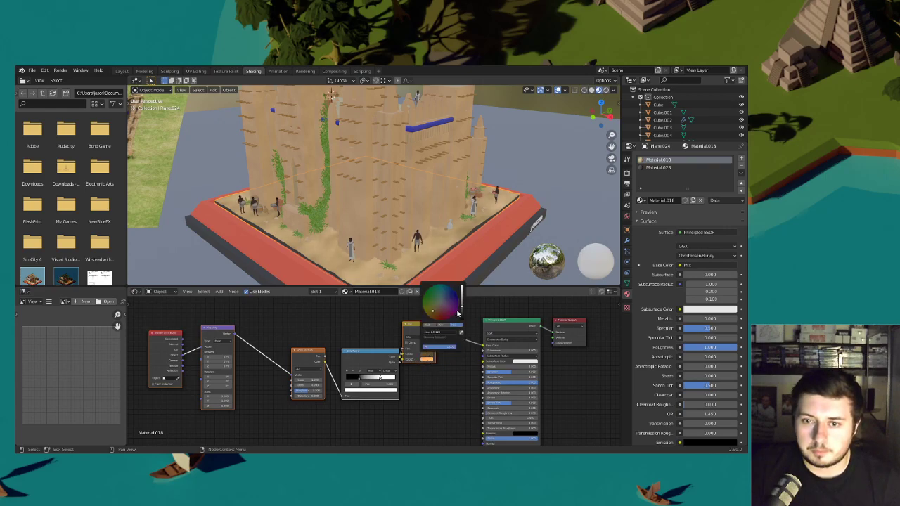
left_click_drag(461, 306, 461, 300)
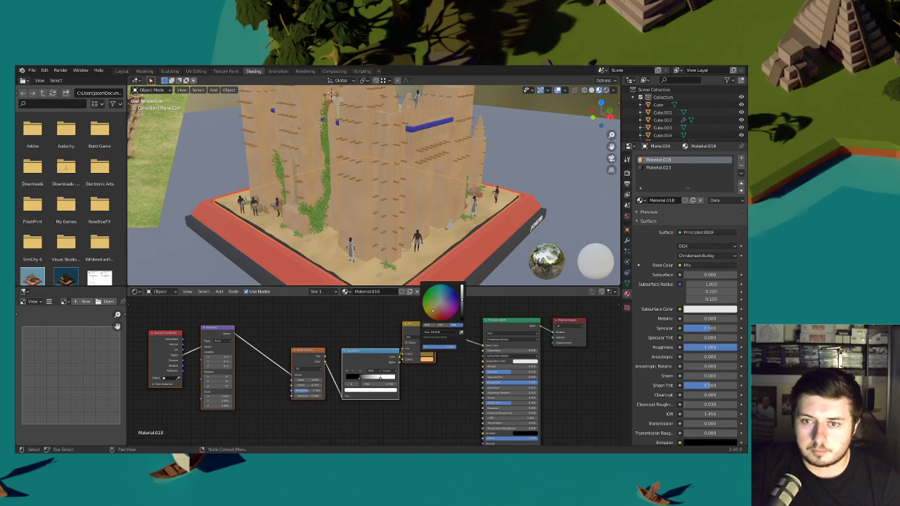
- Check the diorama through the camera, return to the Layout workspace and save the file
left_click(612, 160)
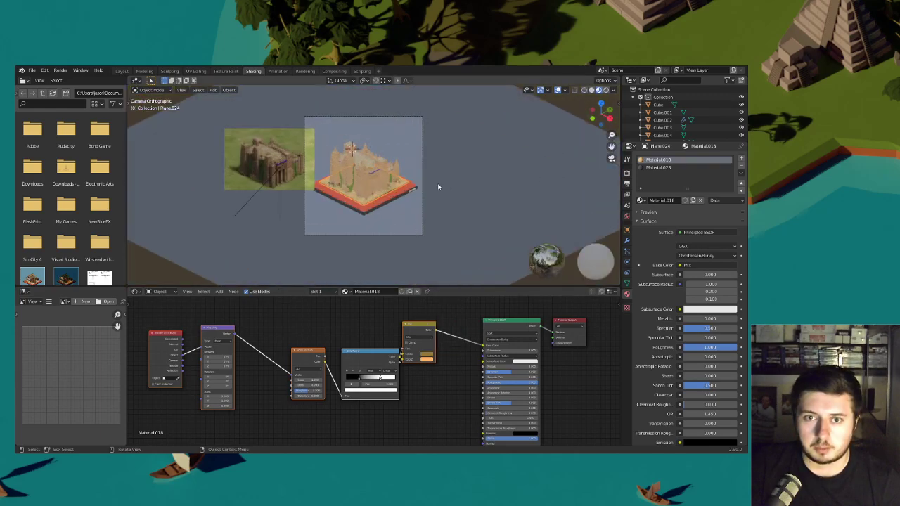
left_click(455, 245)
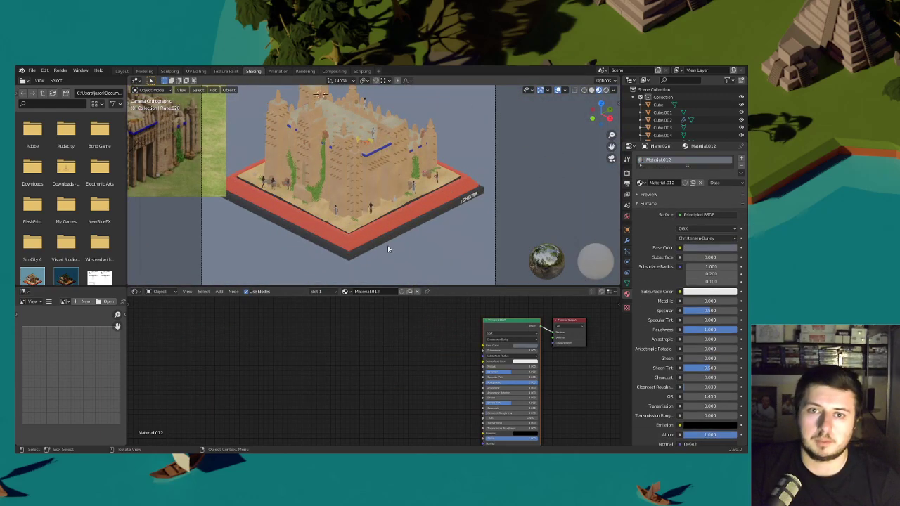
left_click(122, 71)
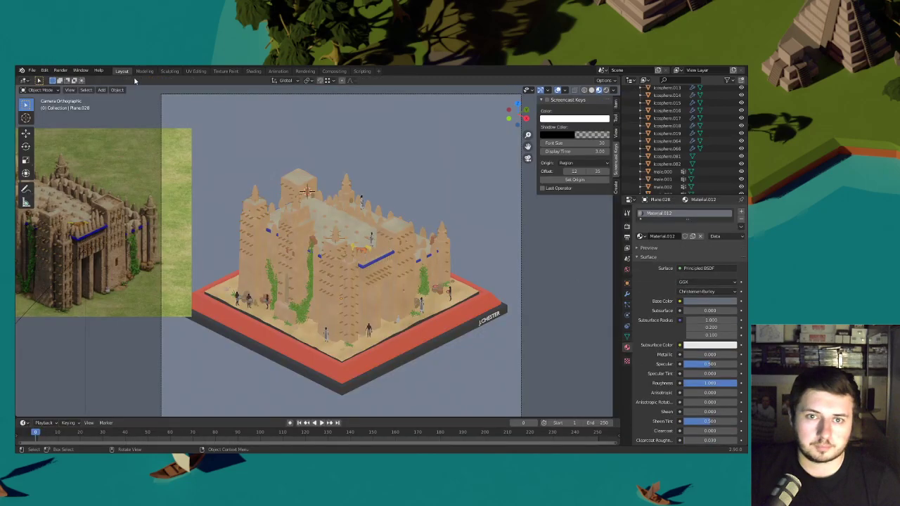
left_click(32, 70)
left_click(41, 120)
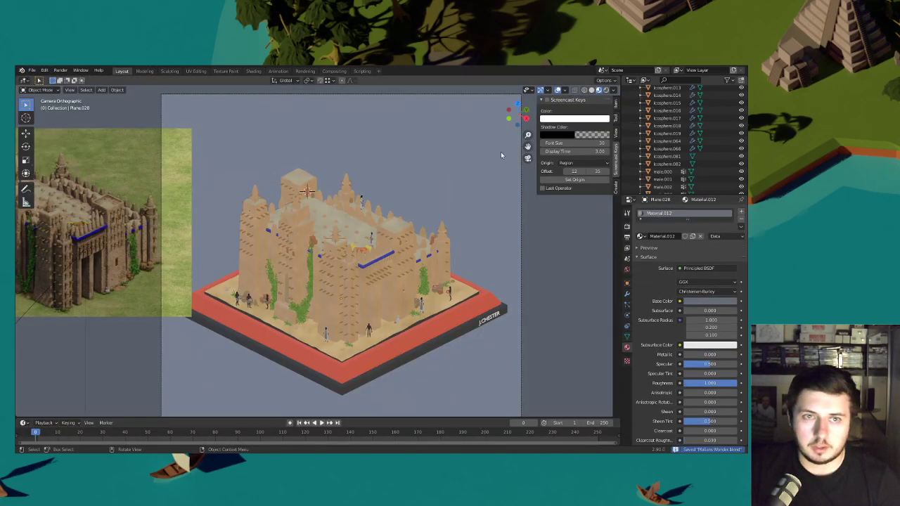
- Turn on Scene Lights and Scene World in the viewport shading and delete the reference image plane beside the diorama
left_click(611, 90)
left_click(584, 129)
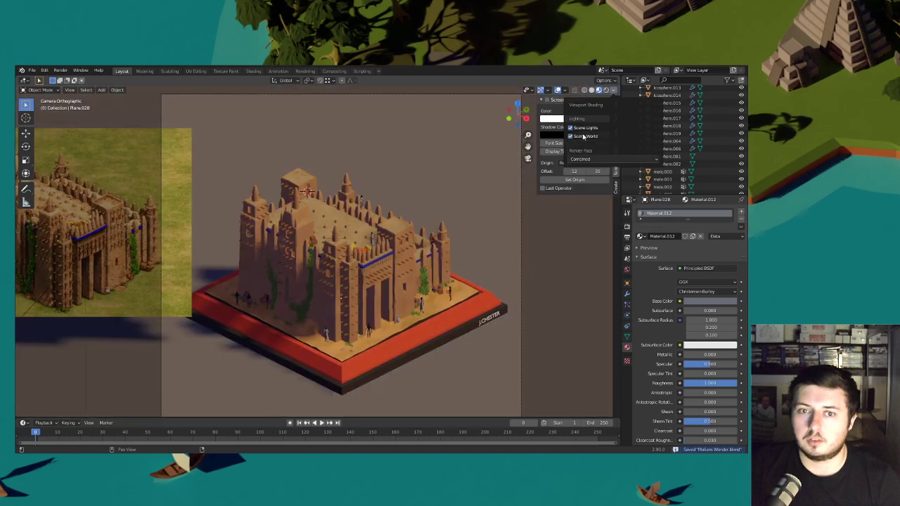
scroll(431, 236, "down", 3)
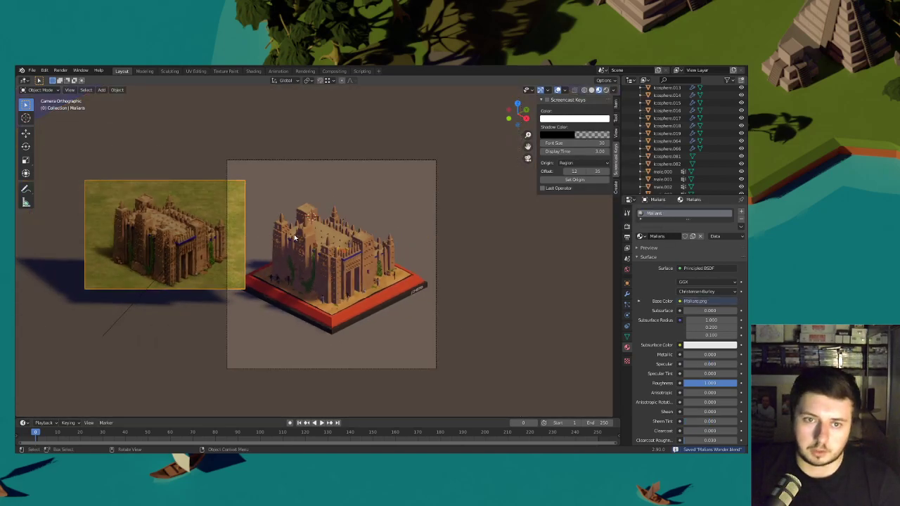
key("Delete")
scroll(336, 268, "up", 1)
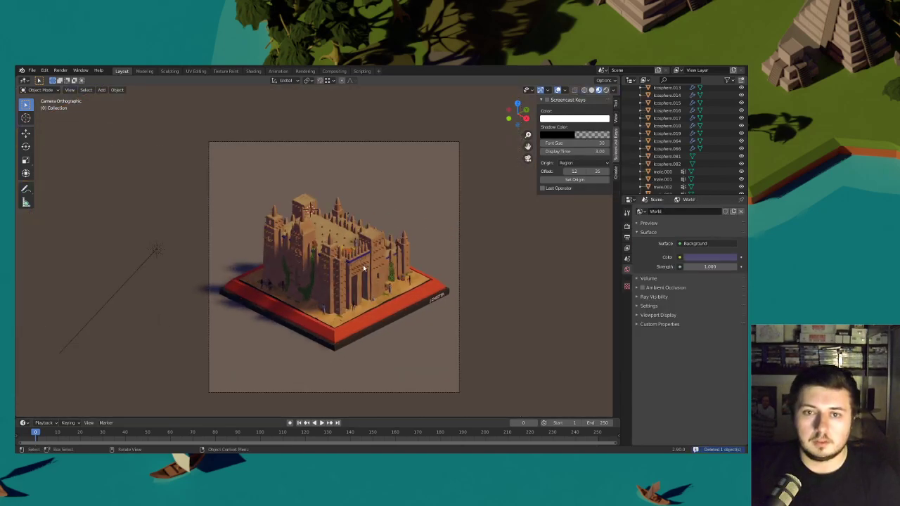
- Select the background plane, try olive, teal, magenta and brown base colours, and settle on dark green
left_click(435, 243)
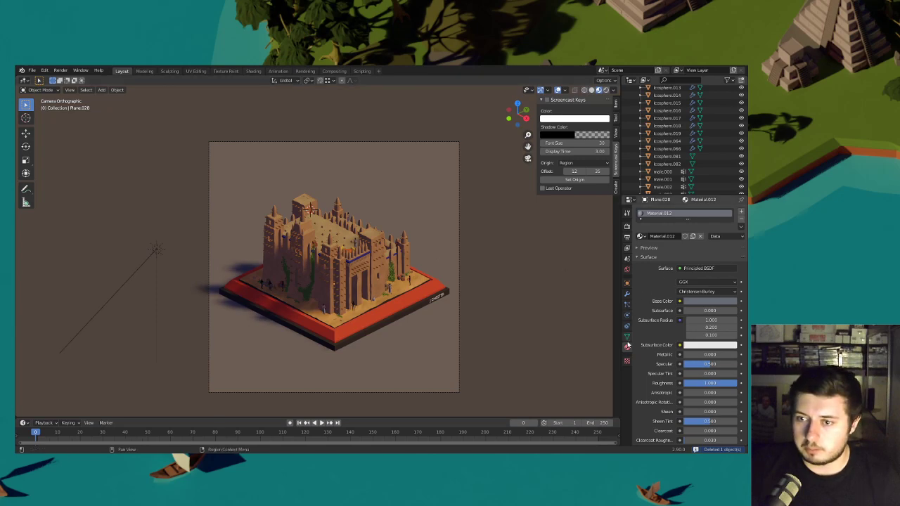
left_click(695, 301)
left_click(688, 222)
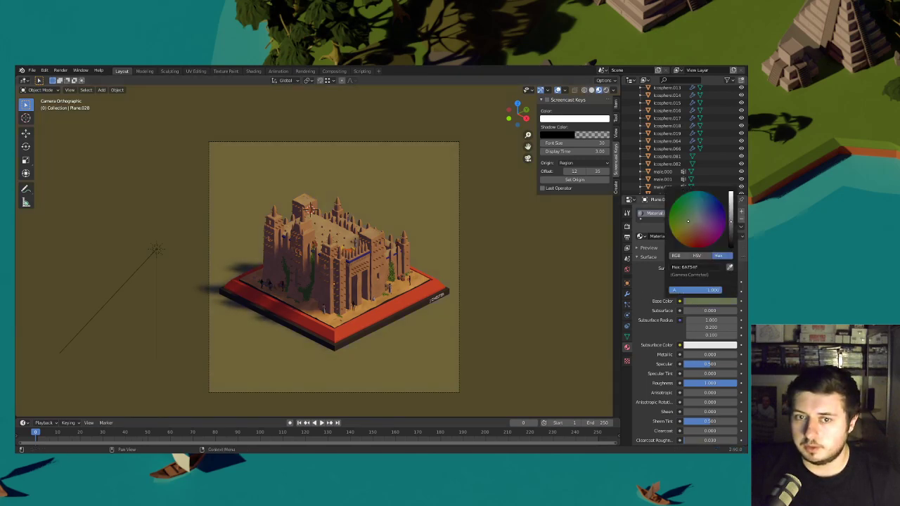
mouse_move(688, 222)
left_mouse_down()
mouse_move(699, 196)
mouse_move(730, 216)
left_mouse_up()
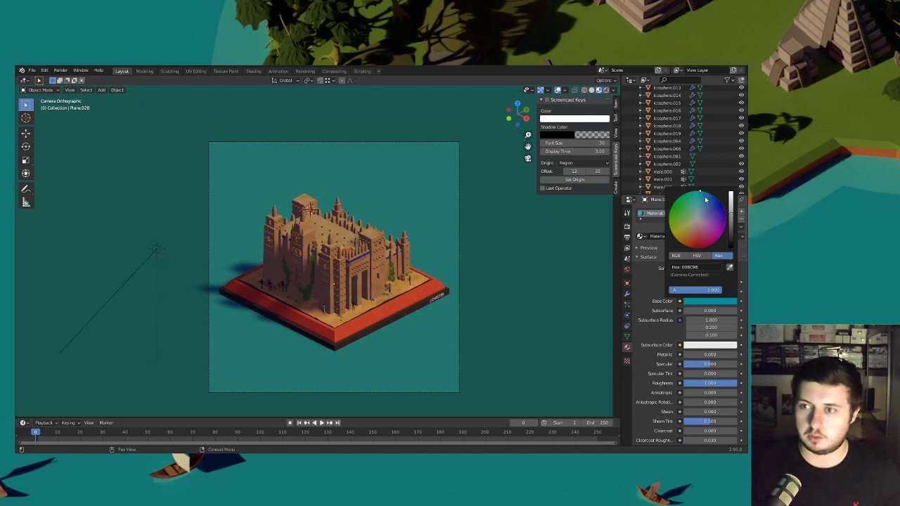
left_click_drag(695, 191, 702, 191)
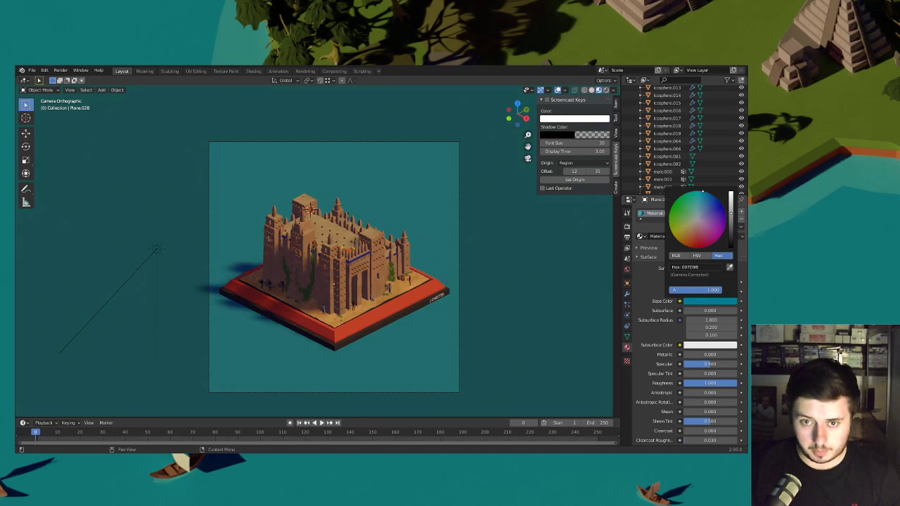
left_click(720, 233)
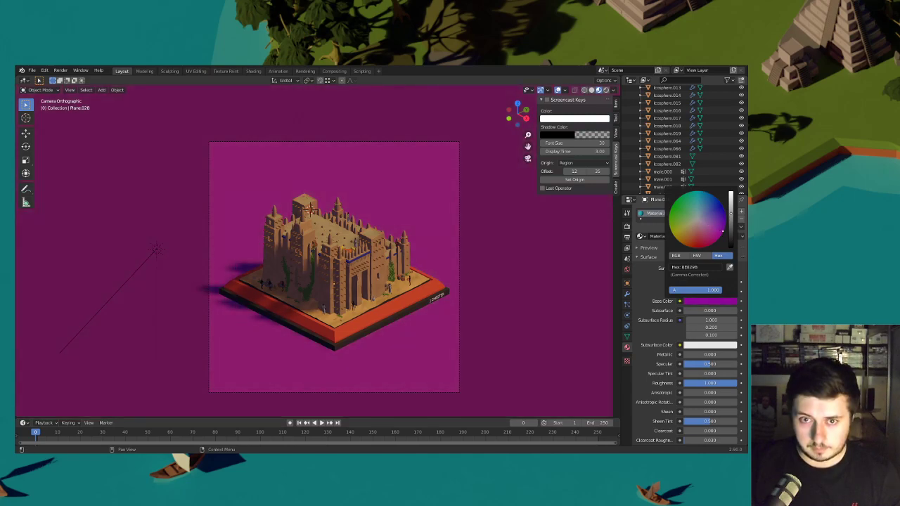
mouse_move(730, 214)
left_mouse_down()
mouse_move(707, 234)
mouse_move(728, 226)
mouse_move(699, 236)
left_mouse_up()
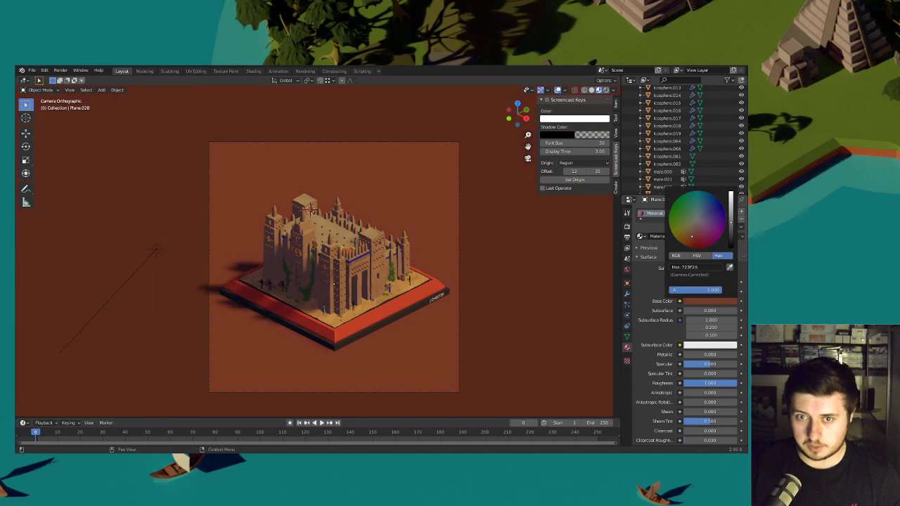
left_click_drag(691, 236, 684, 211)
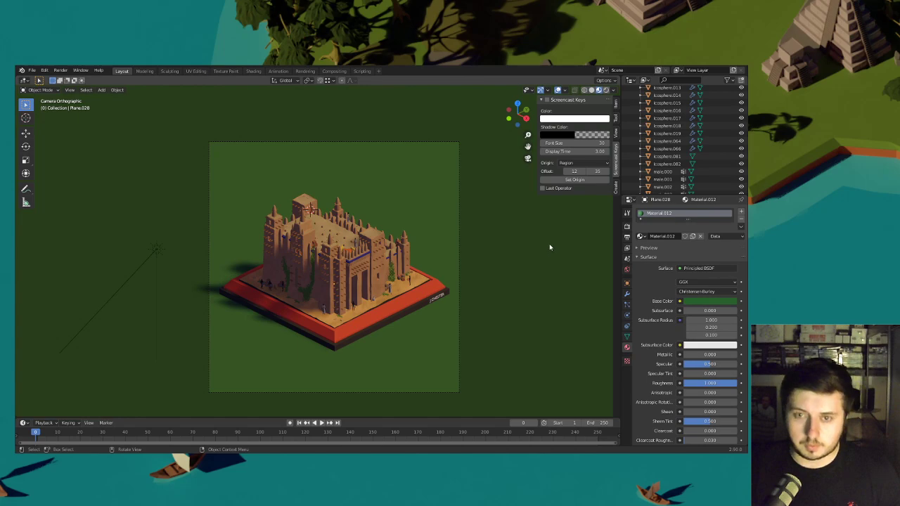
key("Home")
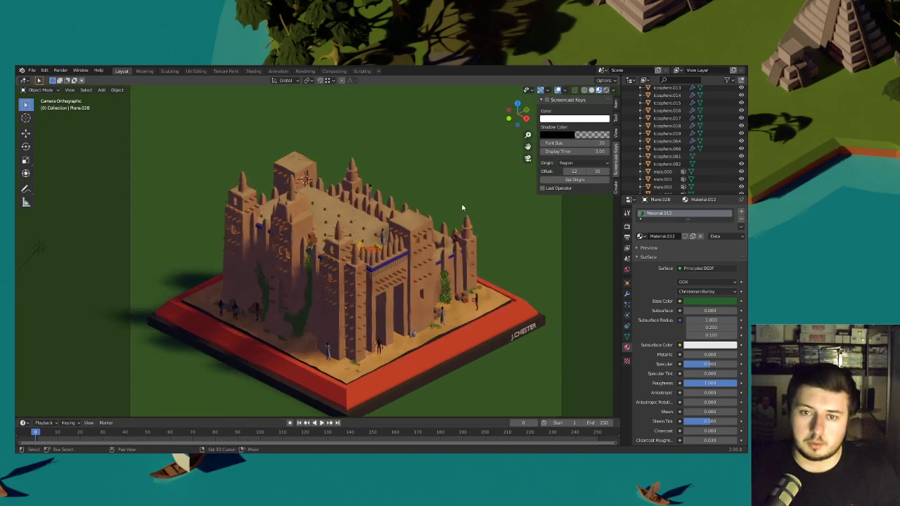
- Add a point light and move it horizontally, about -0.13 m along Y, at the doorway of the back roof block
key("shift+a")
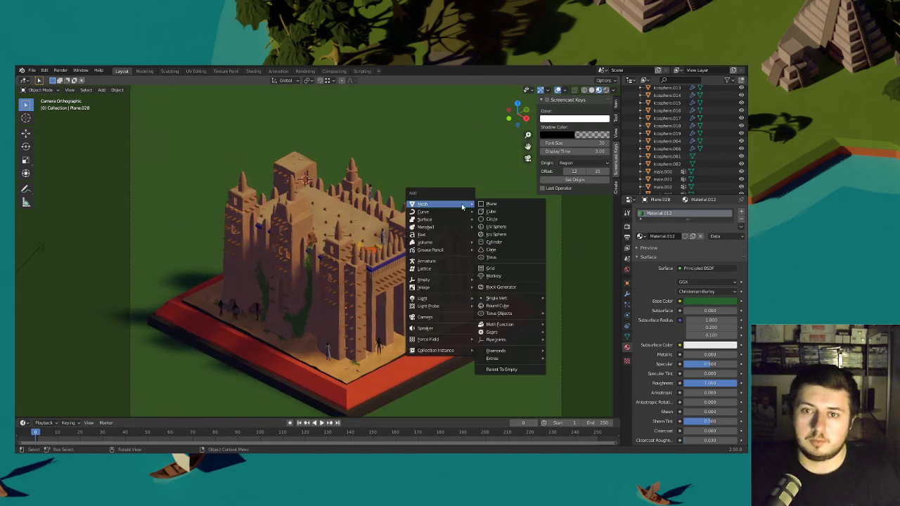
mouse_move(448, 301)
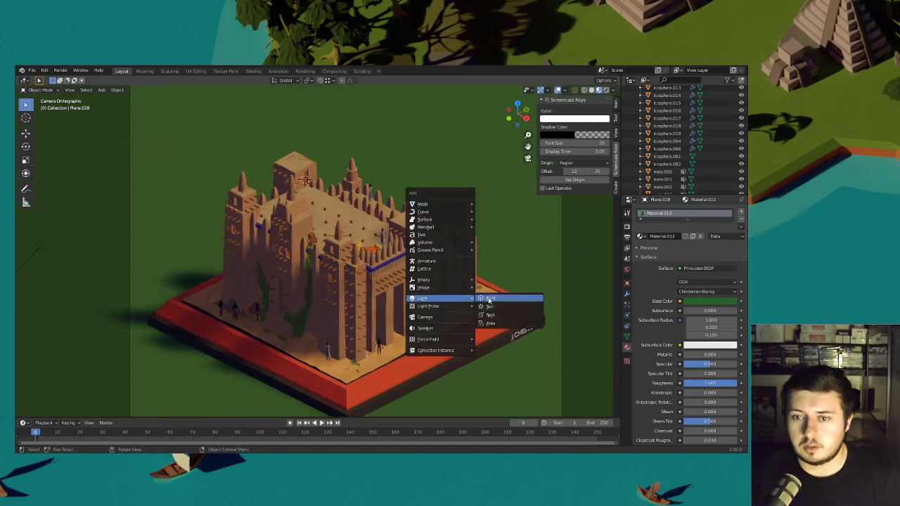
left_click(492, 299)
scroll(461, 205, "up", 5)
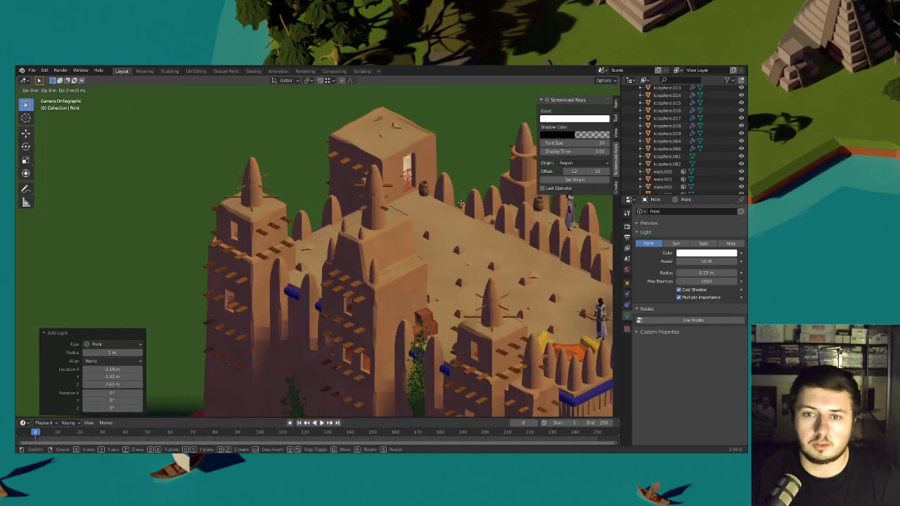
key("g")
key("z")
key("z")
left_click(450, 191)
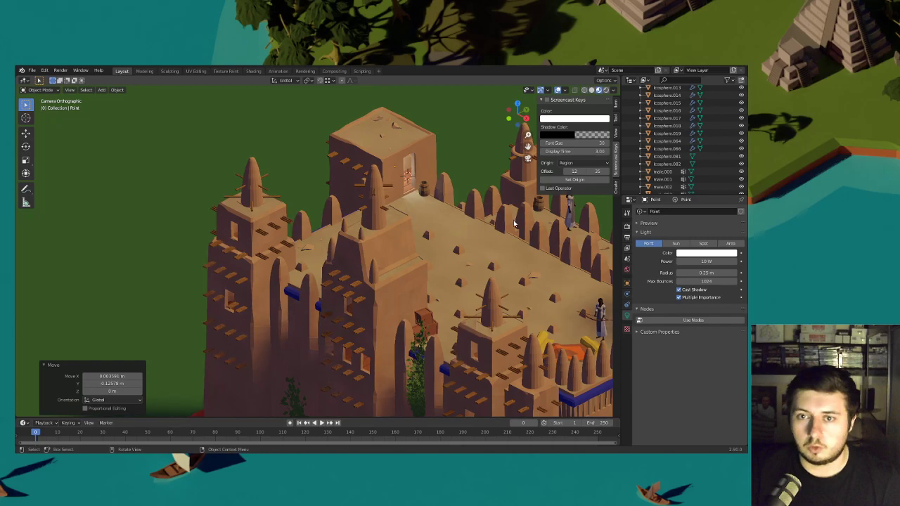
- Set the doorway point light's colour to warm orange (FFC07C) and duplicate it to the left corner tower's upper window
left_click(702, 252)
left_click(690, 195)
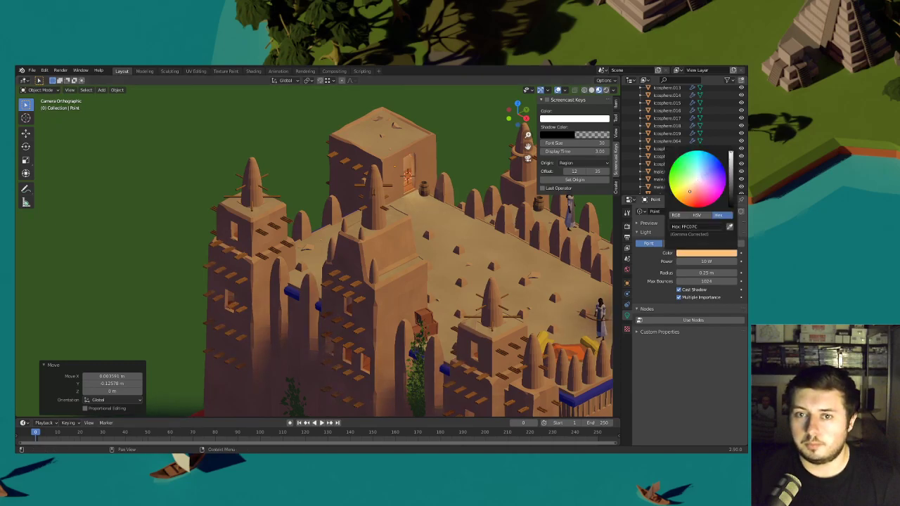
key("shift+d")
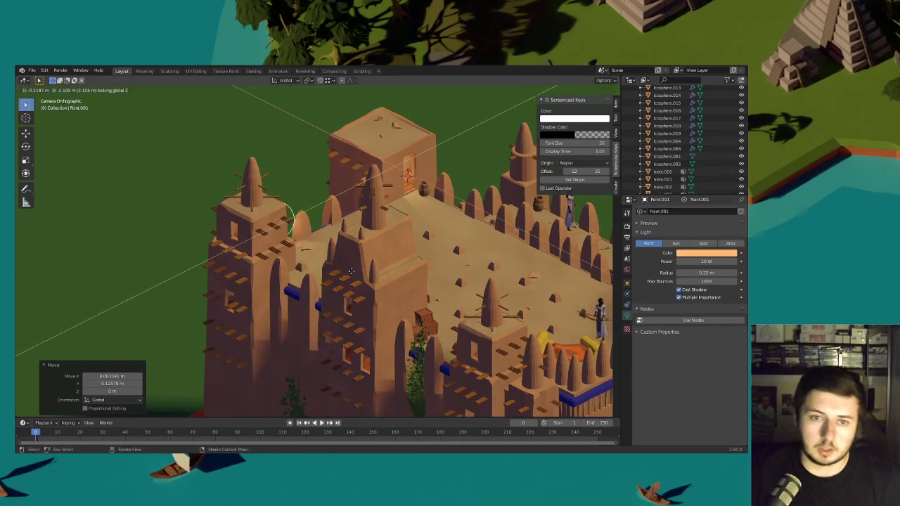
key("z")
left_click(344, 267)
- Fine-tune the light behind the left tower's upper window and duplicate it about 1.07 m straight down behind the lower window
scroll(352, 246, "up", 3)
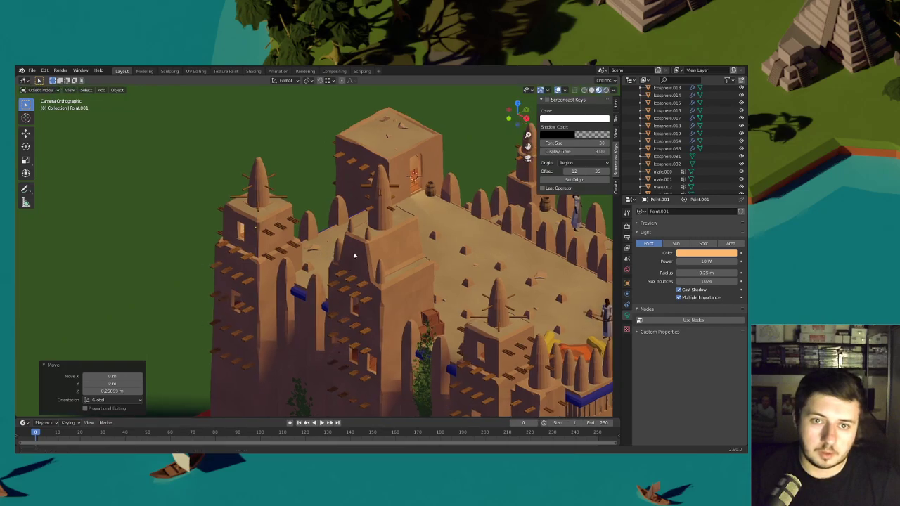
scroll(359, 229, "up", 3)
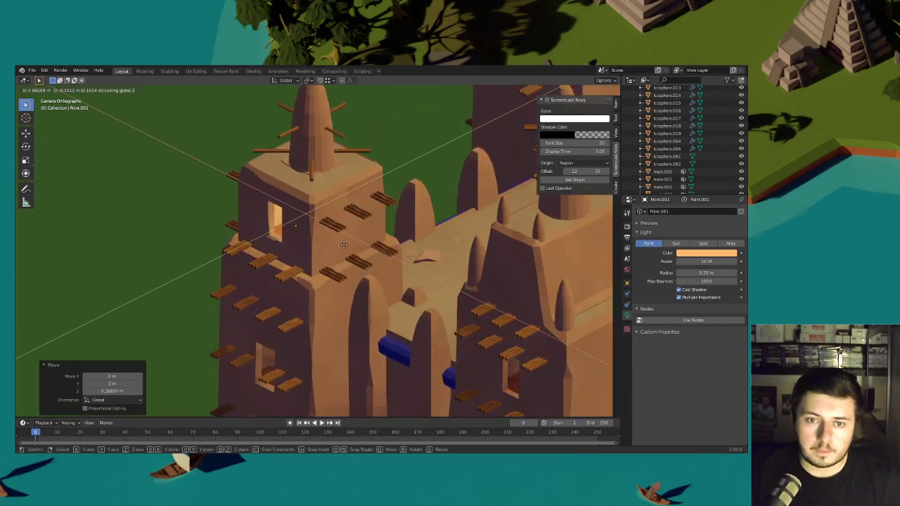
key("g")
key("z")
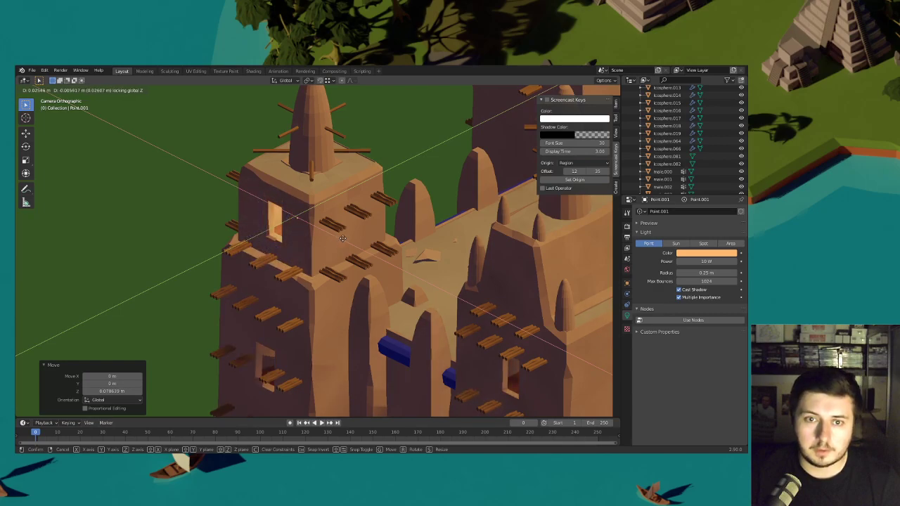
left_click(376, 206)
key("shift+d")
key("z")
left_click(369, 350)
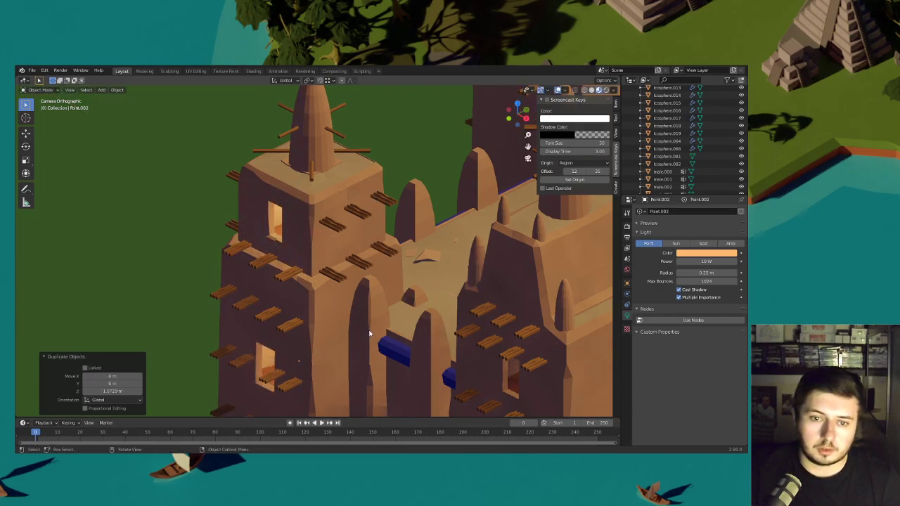
- Select both left-tower window lights and duplicate them along X to the matching windows of the opposite corner tower
scroll(376, 316, "down", 3)
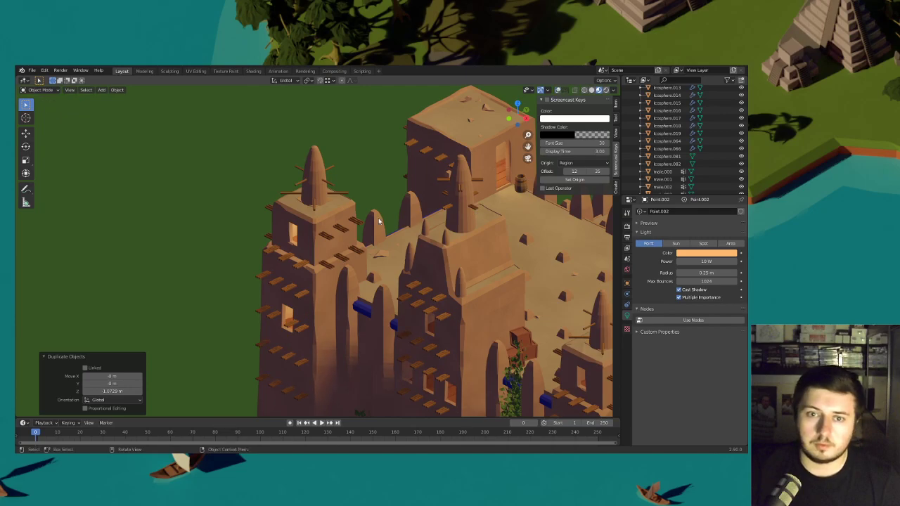
middle_click_drag(398, 219, 463, 176)
scroll(379, 204, "up", 5)
middle_click_drag(336, 198, 333, 229, "shift")
scroll(334, 230, "up", 4)
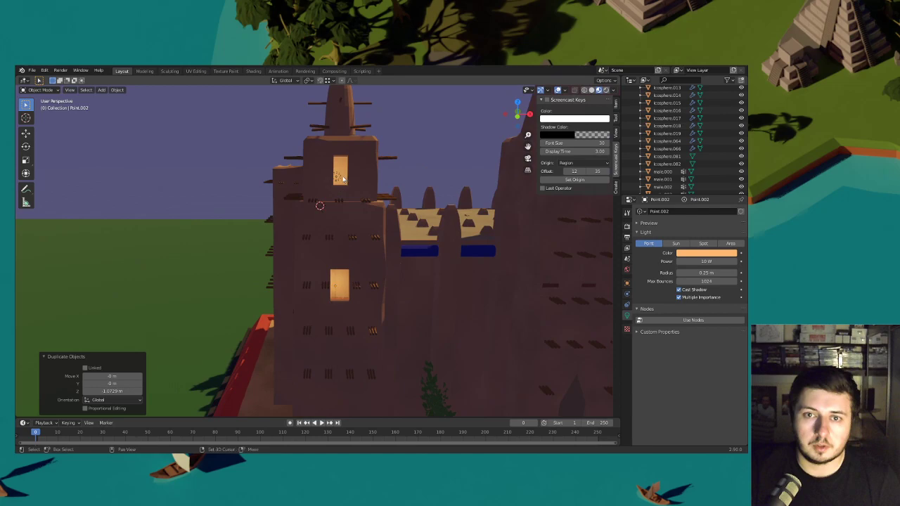
left_click(338, 176, "shift")
scroll(393, 204, "down", 3)
middle_click_drag(452, 229, 297, 214, "shift")
key("shift+d")
key("x")
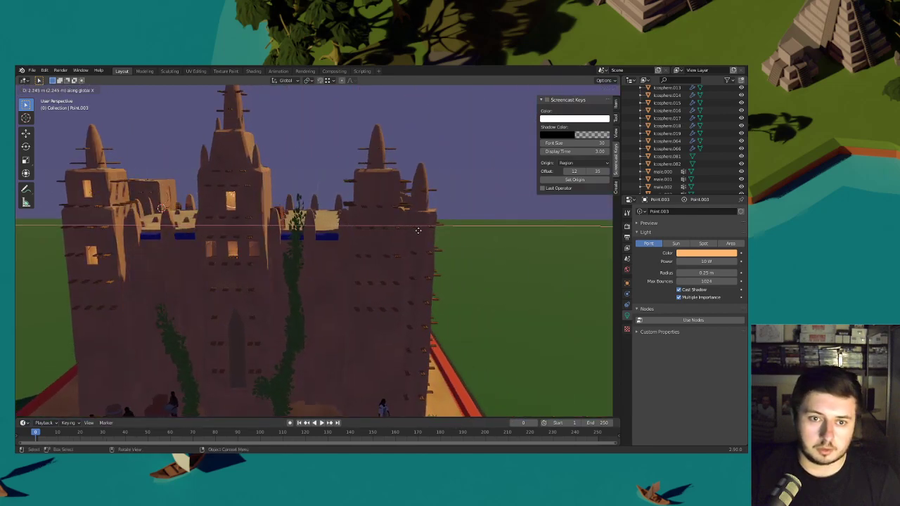
key("g")
key("z")
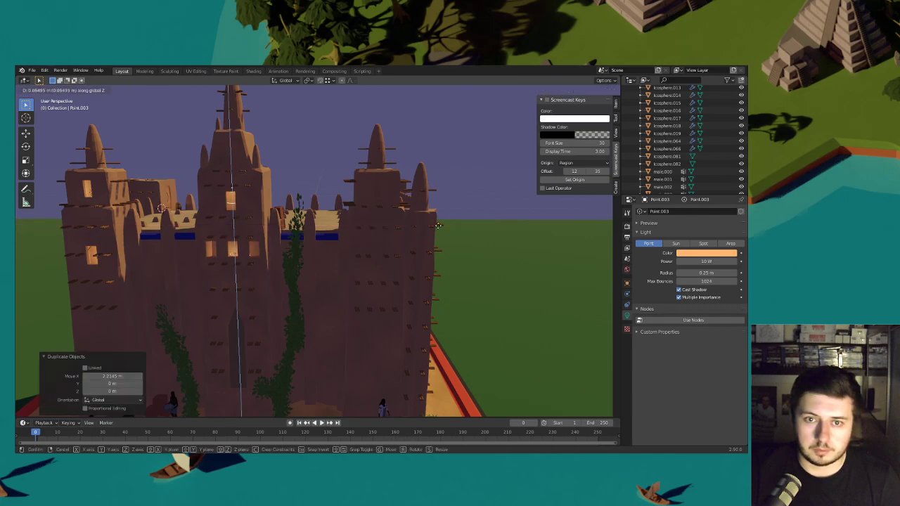
key("x")
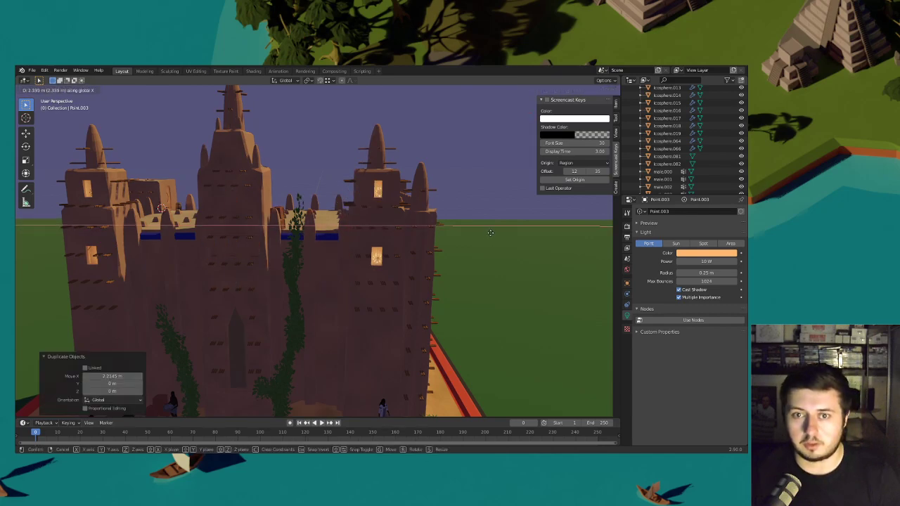
left_click(482, 229)
- Duplicate the opposite corner tower's upper light along X to the middle tower and adjust its height to the upper window
left_click(381, 195)
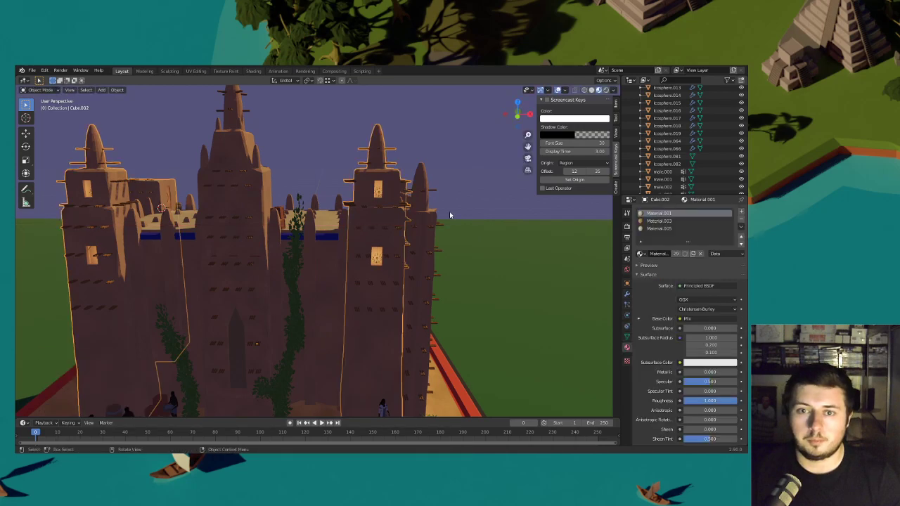
left_click(380, 193)
key("g")
left_click(379, 193)
key("g")
key("x")
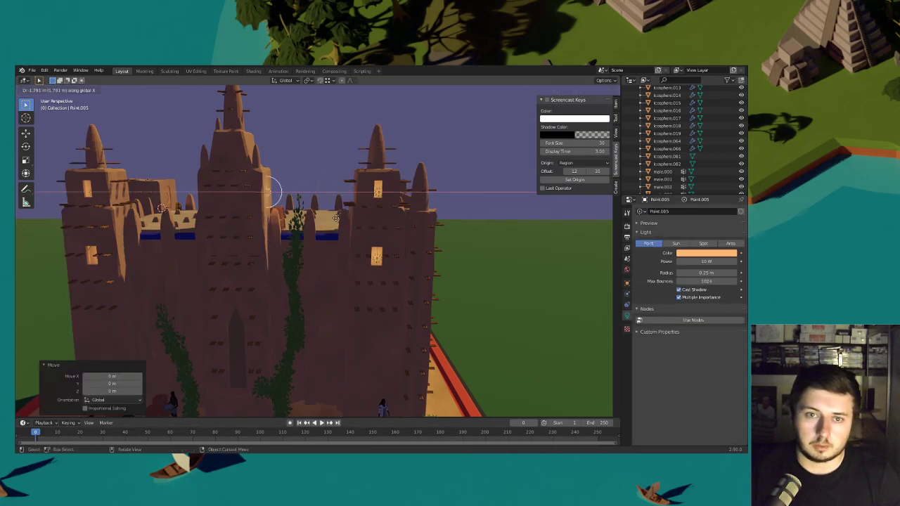
left_click(311, 217)
key("g")
key("z")
left_click(315, 229)
- Duplicate the middle tower's light about 0.75 m straight down to its lower row of windows
key("shift+d")
key("z")
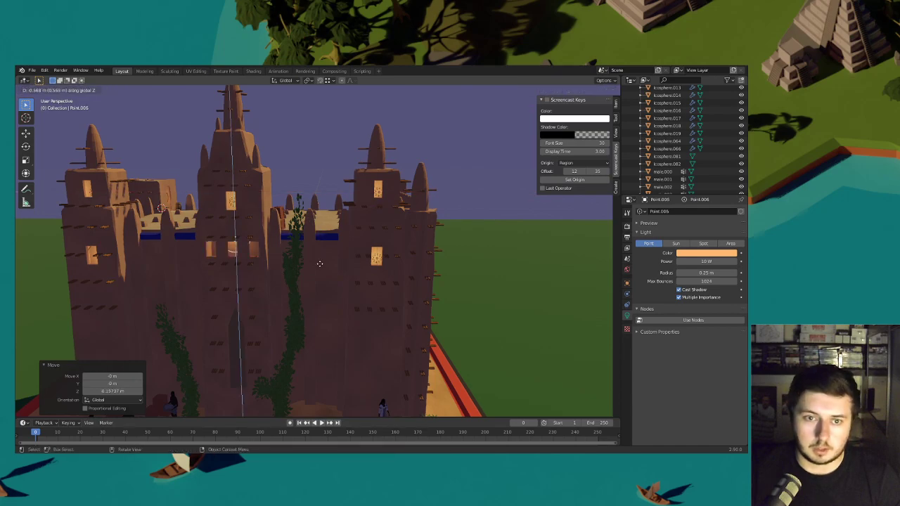
left_click(324, 267)
- Duplicate the light horizontally, about 2.71 m along X and 3.49 m along Y, to the block beside the entrance
key("KP_0")
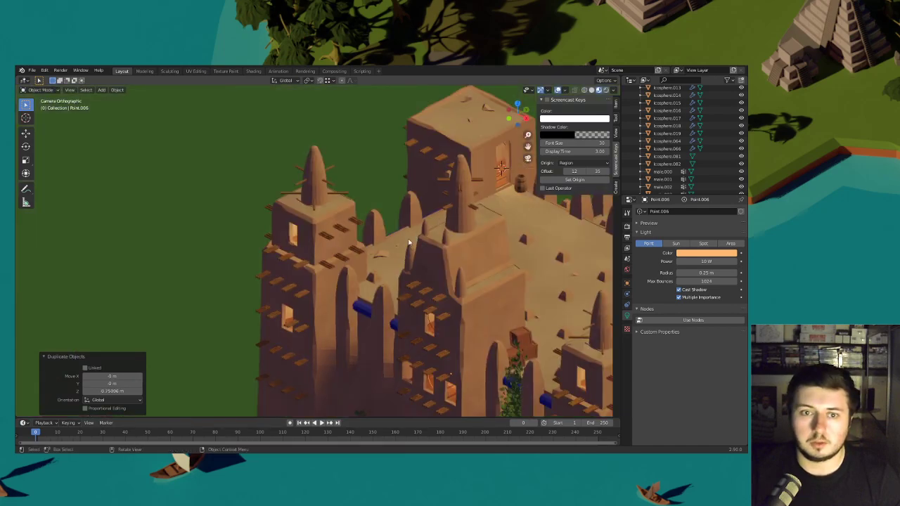
scroll(422, 249, "down", 4)
middle_click_drag(428, 252, 366, 206, "shift")
scroll(365, 207, "up", 3)
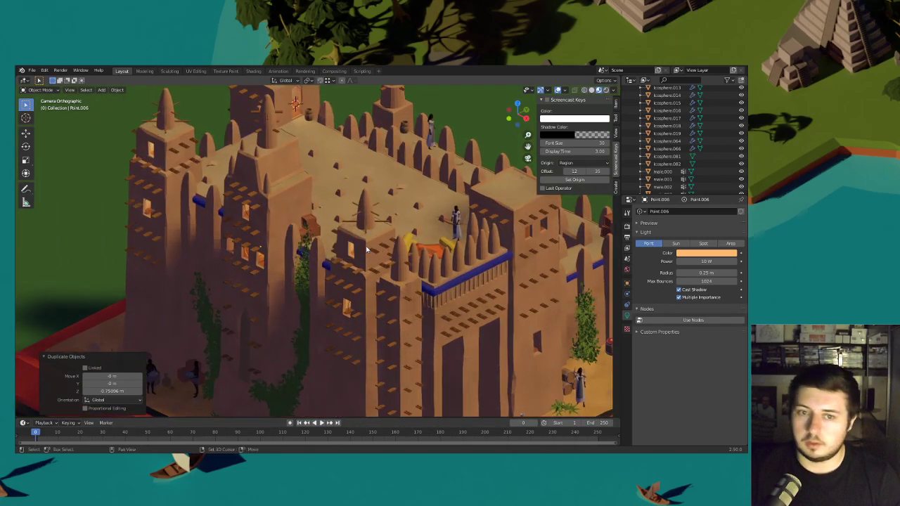
key("shift+d")
key("z")
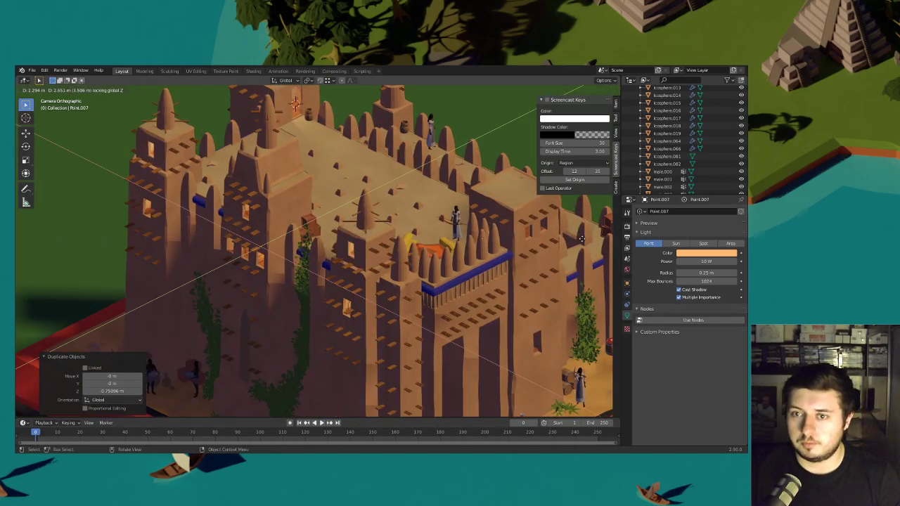
left_click(29, 235)
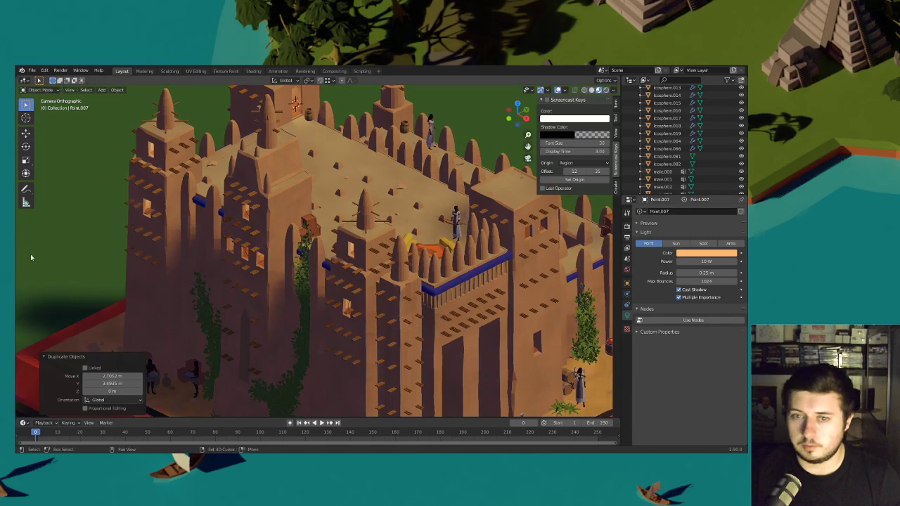
- Raise the new light and shift it horizontally until it sits behind the entrance block's two upper windows
middle_click_drag(524, 248, 320, 241, "shift")
key("g")
key("z")
left_click(322, 214)
key("g")
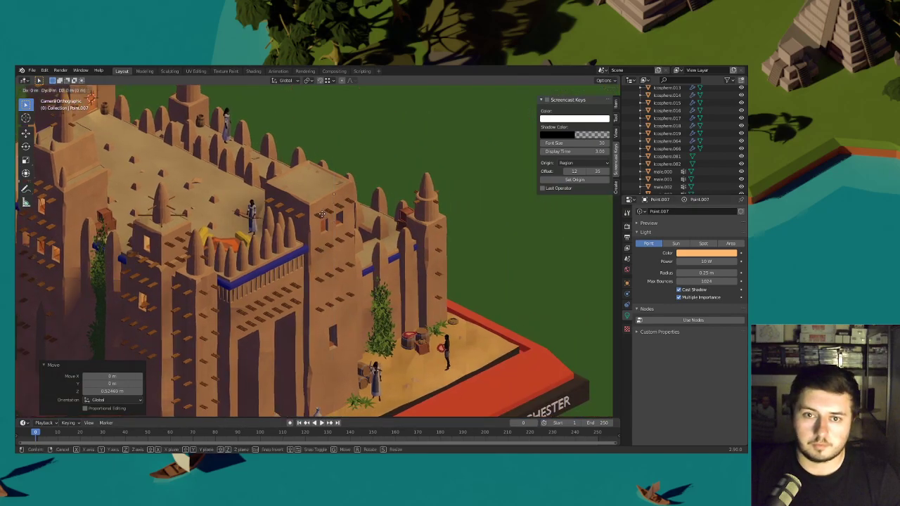
left_click(309, 240)
key("g")
key("z")
left_click(355, 243)
key("g")
key("shift+z")
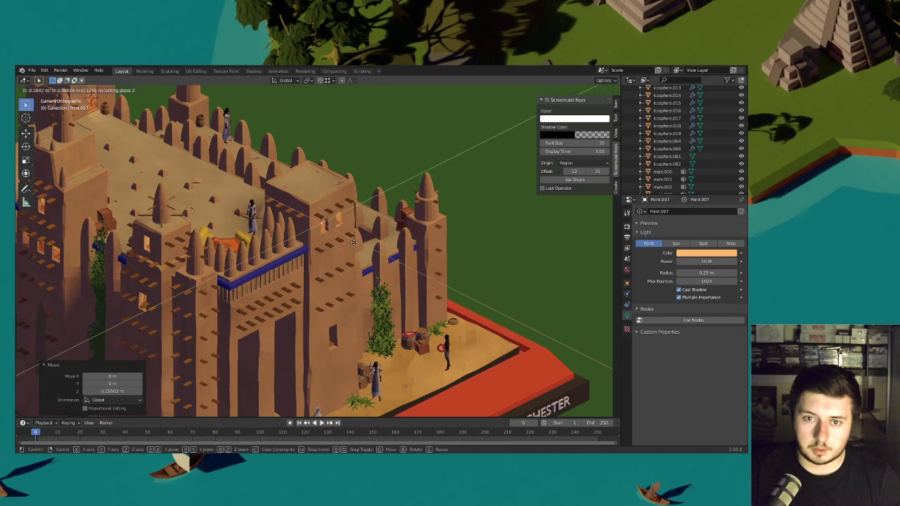
left_click(365, 201)
- Duplicate the entrance block's light about 2.17 m straight down behind its lower window
key("shift+d")
key("z")
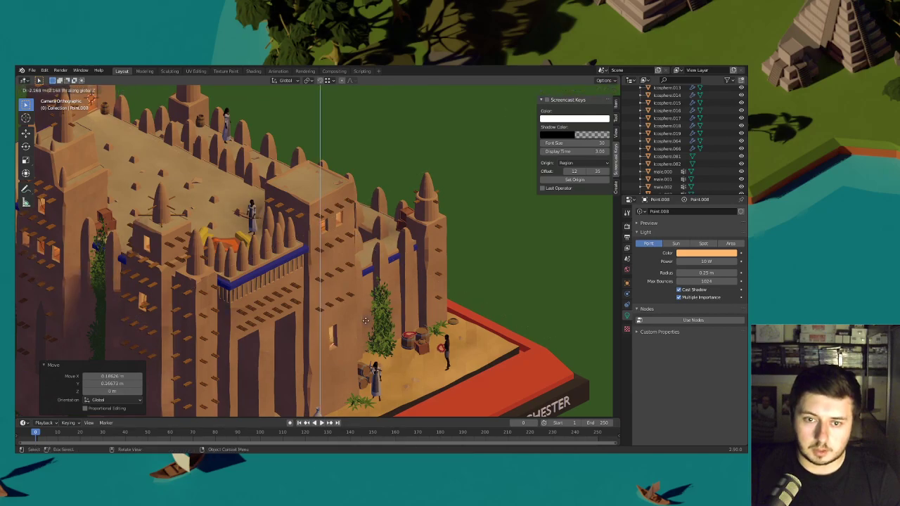
left_click(365, 320)
- In Edit Mode on the main building mesh, select the back faces of both tall entrance doorways and extrude them along their normals
scroll(365, 298, "down", 3)
middle_click_drag(279, 294, 373, 274, "shift")
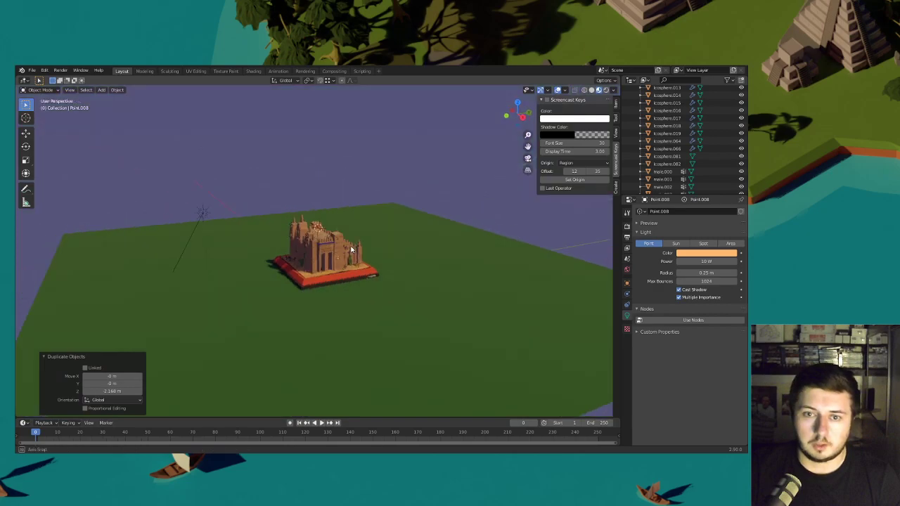
scroll(375, 276, "up", 7)
scroll(373, 274, "up", 2)
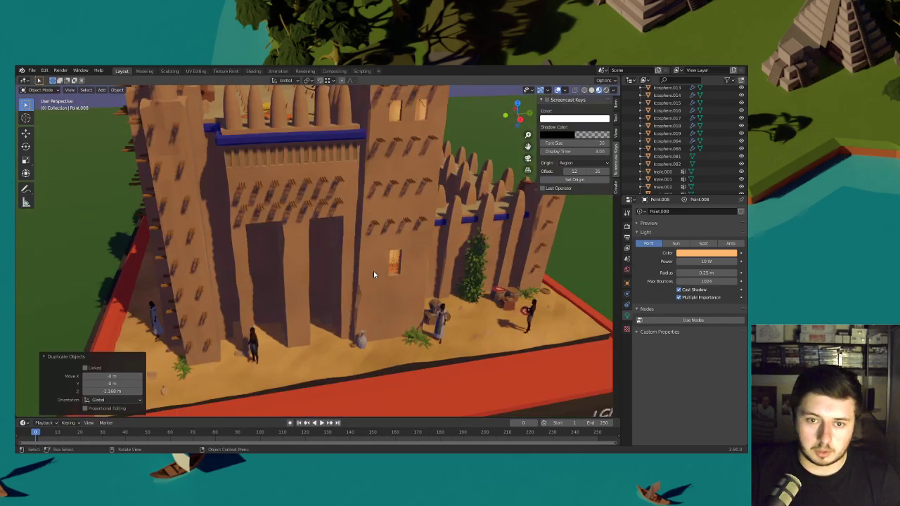
left_click(274, 262)
left_click(38, 89)
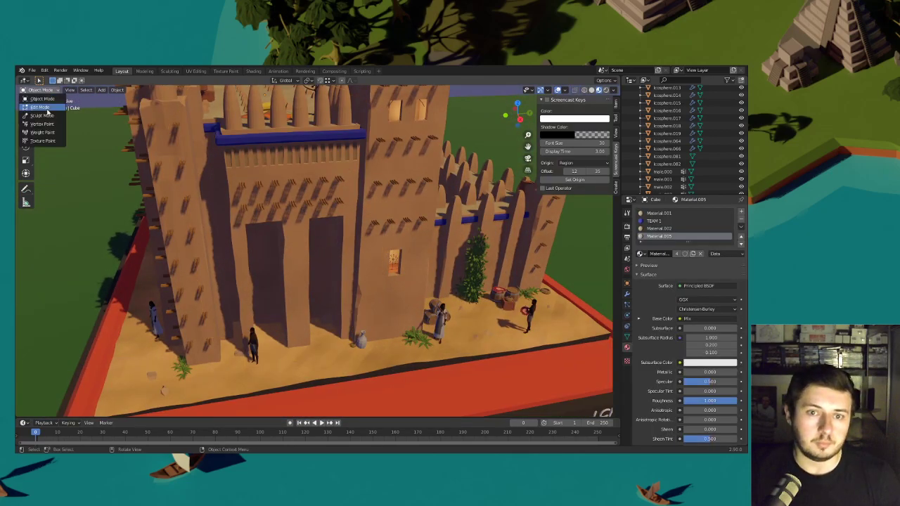
left_click(40, 107)
middle_click_drag(254, 244, 257, 331)
scroll(253, 309, "up", 5)
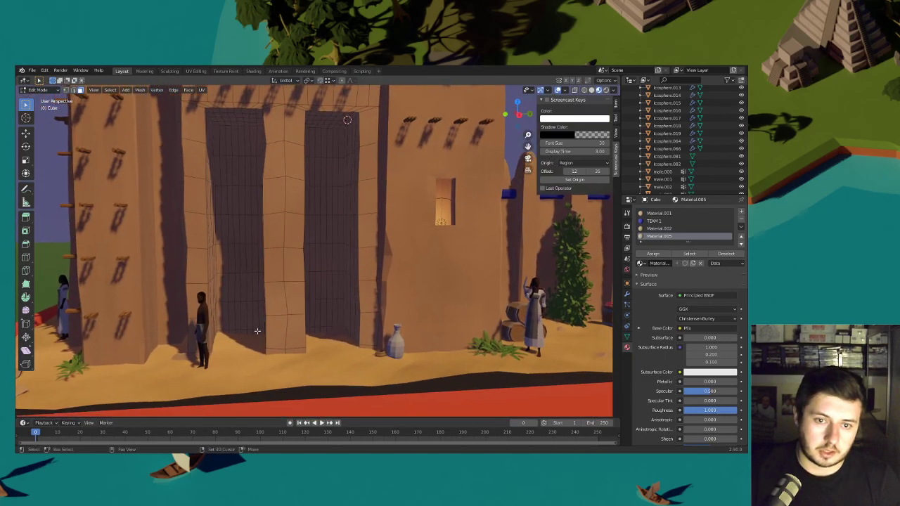
left_click_drag(260, 330, 212, 125)
middle_click_drag(300, 209, 284, 252)
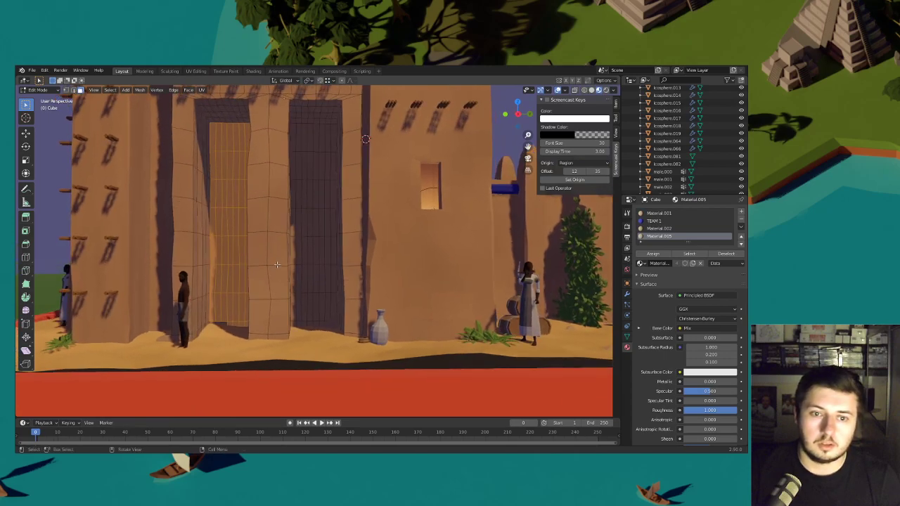
mouse_move(331, 324)
left_mouse_down("shift")
mouse_move(310, 253)
mouse_move(292, 234)
mouse_move(295, 144)
left_mouse_up("shift")
middle_click_drag(296, 144, 412, 292)
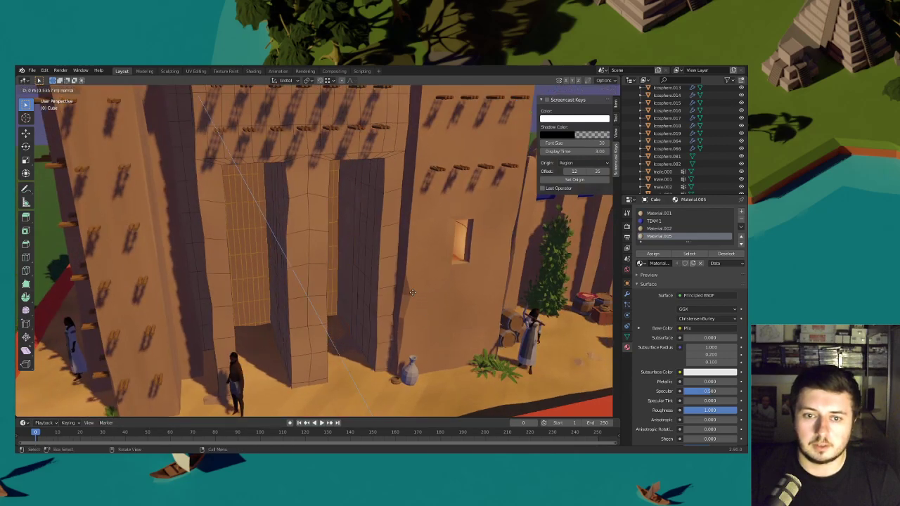
left_click(412, 291)
key("Tab")
- Duplicate the lower window's light into the left entrance doorway and set its power to 16.6 W
middle_click_drag(430, 198, 446, 224)
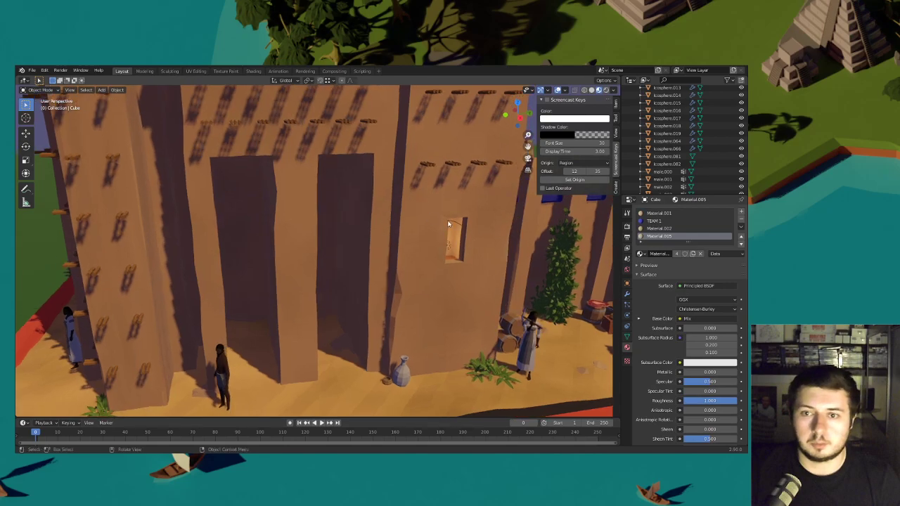
left_click(449, 232)
key("shift+d")
left_click(285, 256)
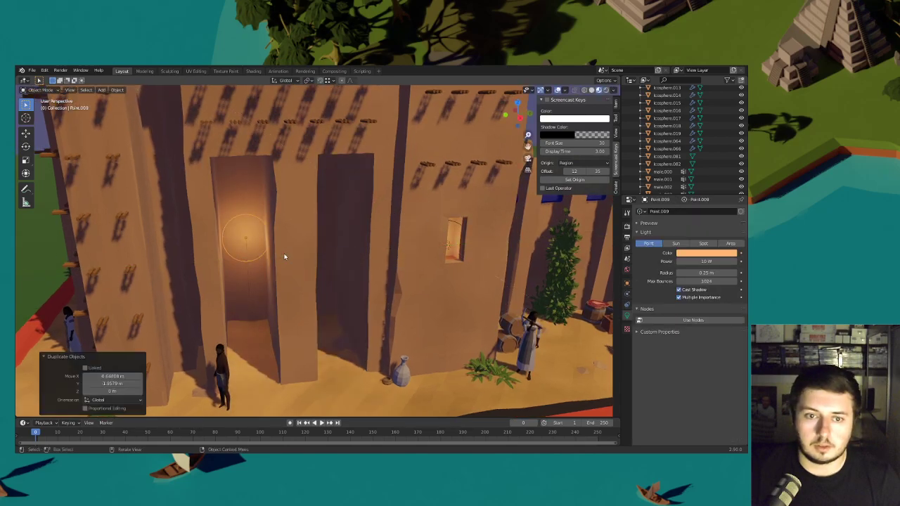
left_click_drag(687, 260, 727, 261)
left_click(342, 201)
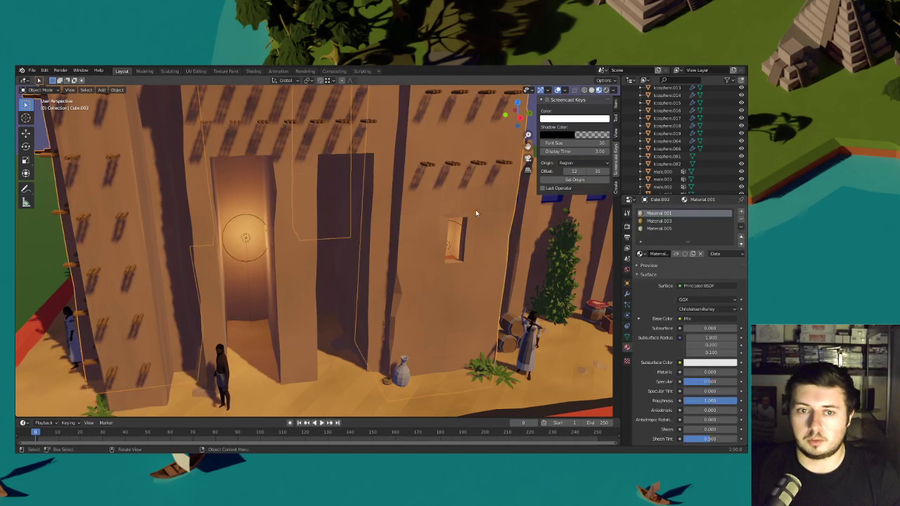
left_click(257, 217)
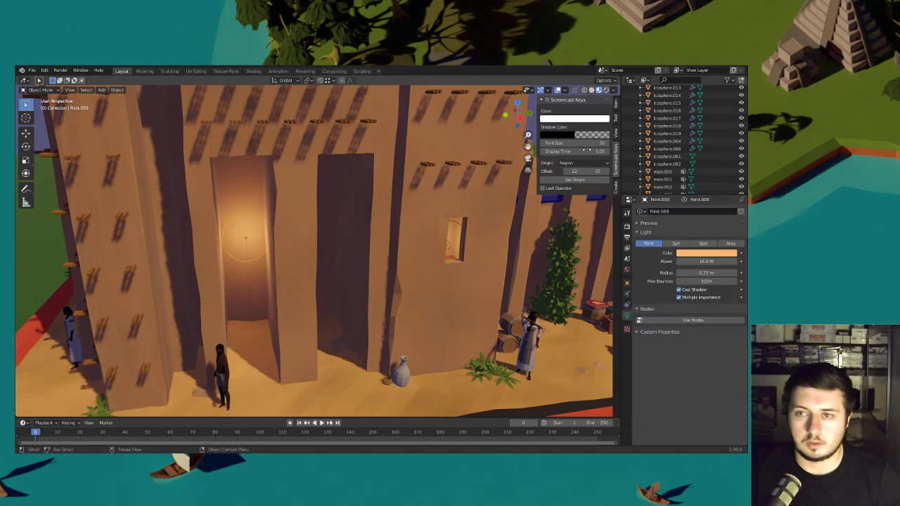
- Shift the entrance doorway light along the Y axis inside the recess
key("KP_0")
key("shift+d")
key("y")
left_click(434, 236)
middle_click_drag(434, 239, 374, 225)
scroll(308, 278, "up", 8)
middle_click_drag(303, 279, 334, 257)
key("g")
key("y")
left_click(292, 277)
- Adjust the entrance light's height along Z, checking its glow through the camera
left_click(289, 272, "shift")
key("g")
key("z")
left_click(334, 248)
left_click(528, 158)
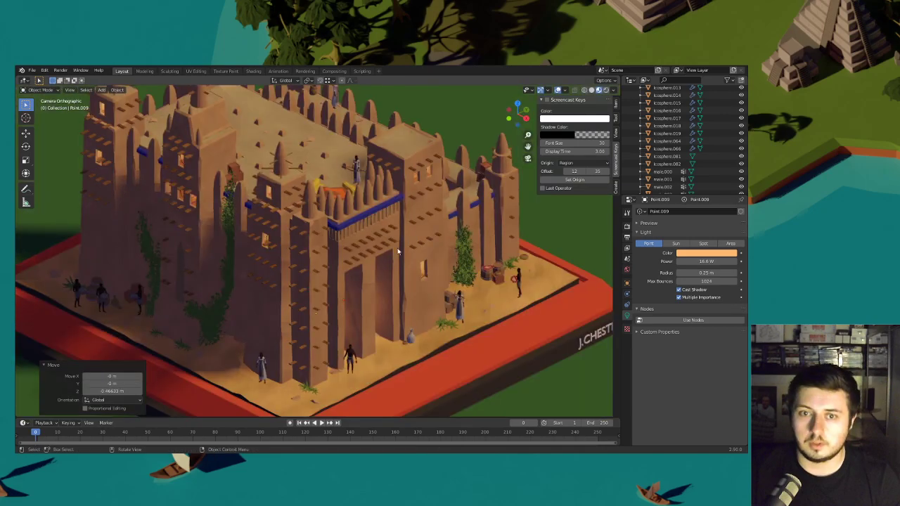
key("g")
key("z")
left_click(482, 250)
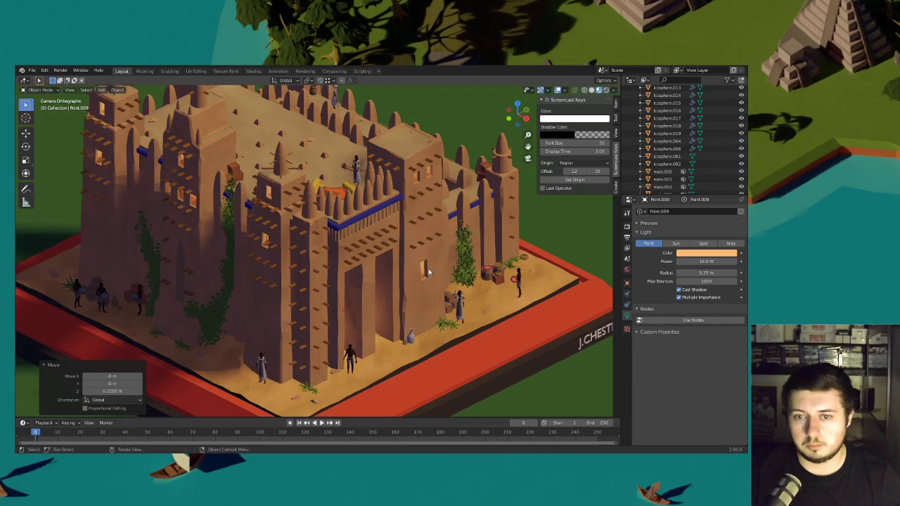
- Save the diorama with its new interior lights to the current file
scroll(478, 251, "down", 4)
scroll(438, 247, "up", 1)
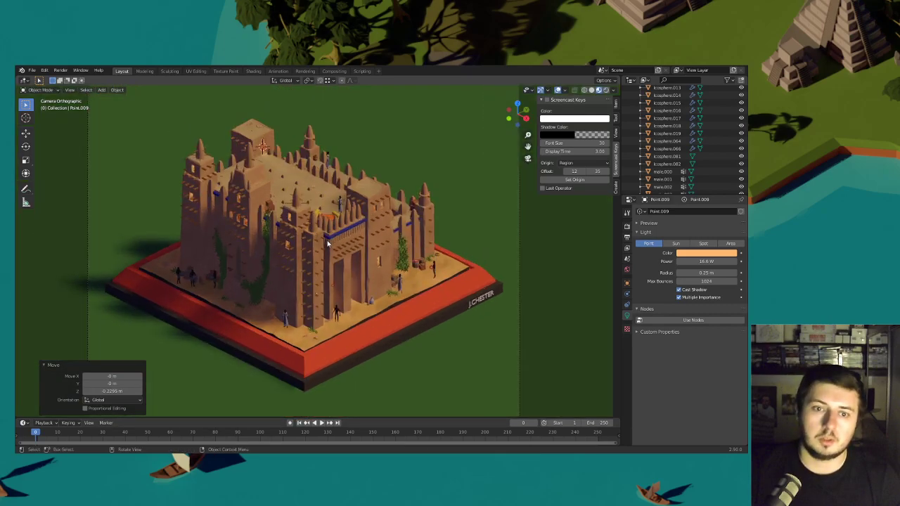
left_click(32, 70)
left_click(56, 122)
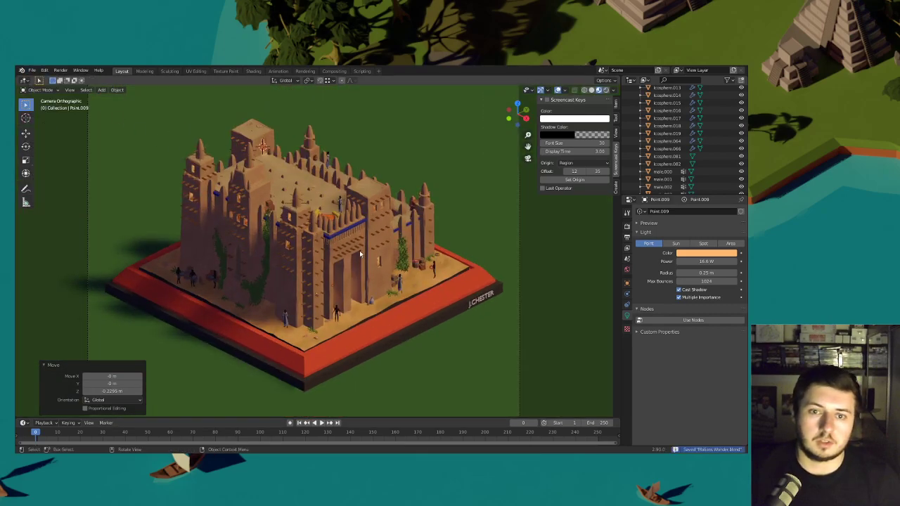
- Hide the sun lamp to preview the warm window and doorway lights in darkness, and unhide it
middle_click_drag(360, 257, 401, 262, "shift")
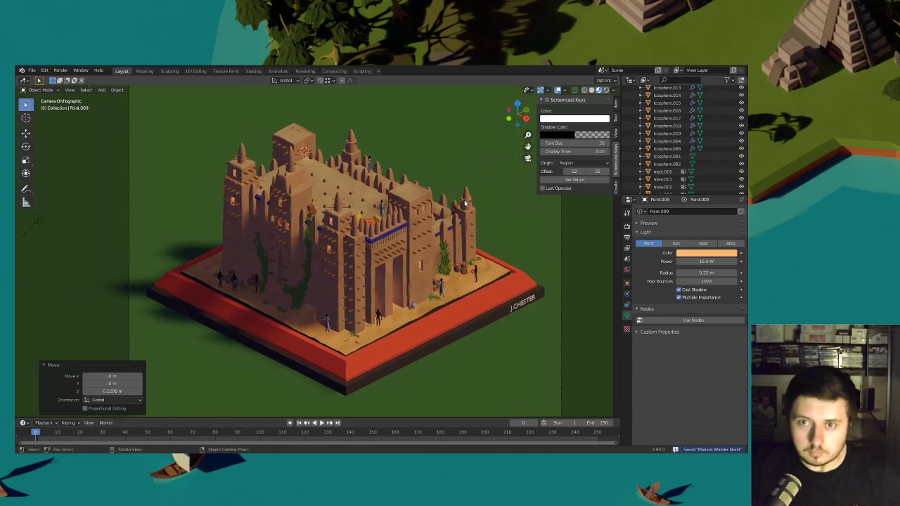
scroll(464, 209, "down", 3)
scroll(464, 210, "up", 2)
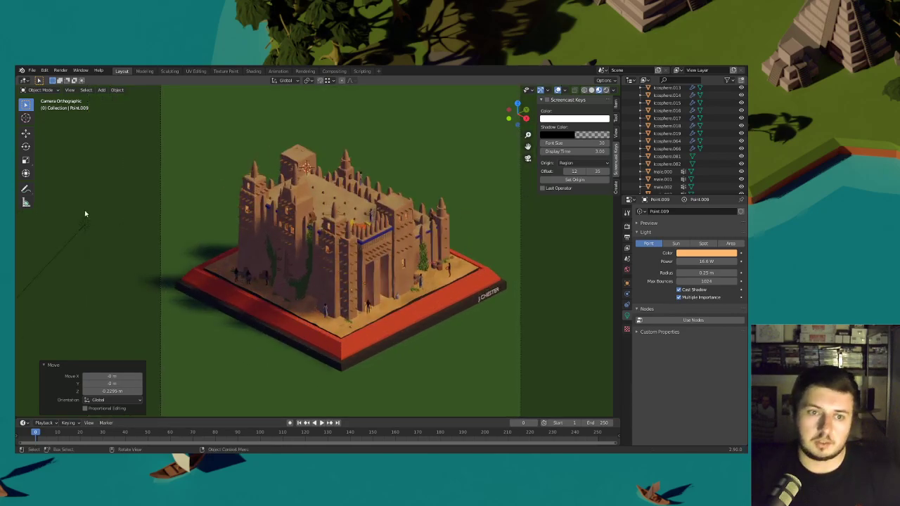
left_click(84, 222)
key("h")
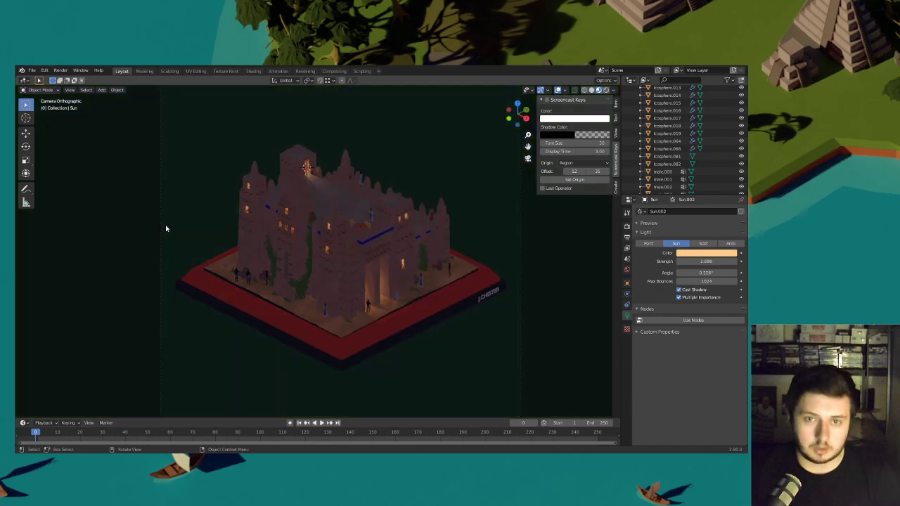
scroll(365, 230, "up", 1)
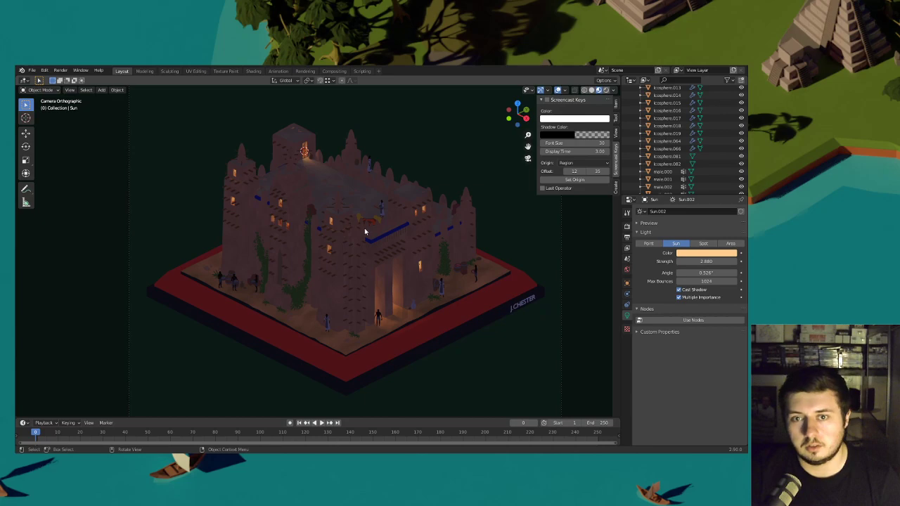
key("alt+h")
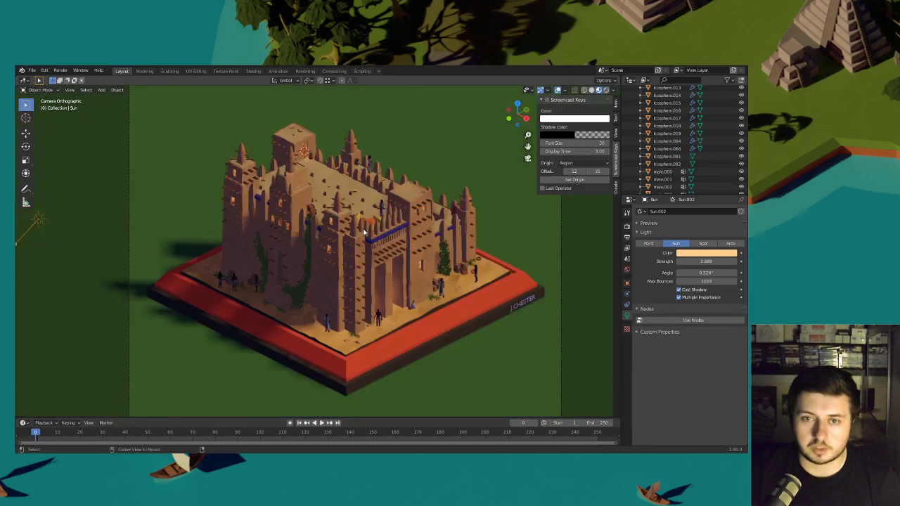
- Duplicate the entrance light at the same height, shifting the copy horizontally along the building's entrance front
left_click(421, 266)
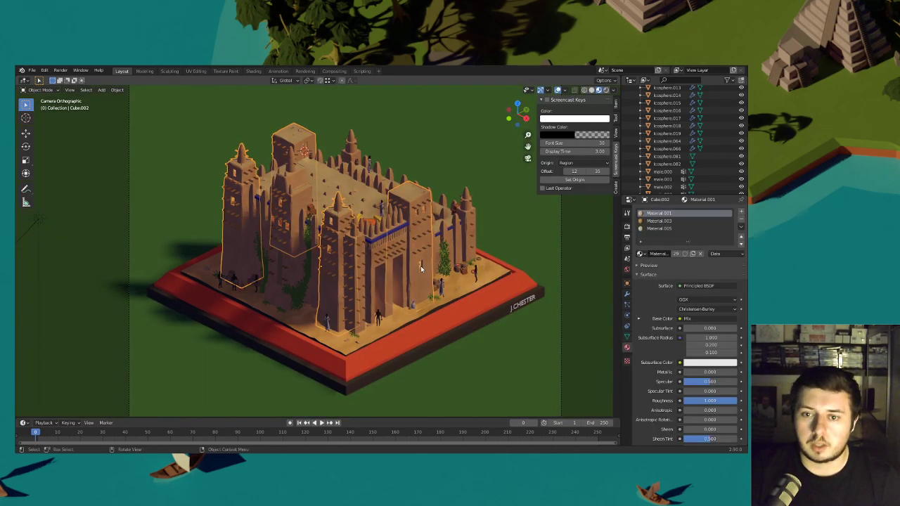
left_click(419, 265)
middle_click_drag(419, 265, 326, 298)
scroll(358, 286, "up", 4)
left_click(323, 291)
left_click(311, 288)
key("shift+d")
key("shift+z")
left_click(383, 267)
- Duplicate the new entrance light again at the same height, offset about 0.94 m along X
middle_click_drag(384, 260, 439, 222)
key("shift+d")
key("shift+z")
left_click(386, 272)
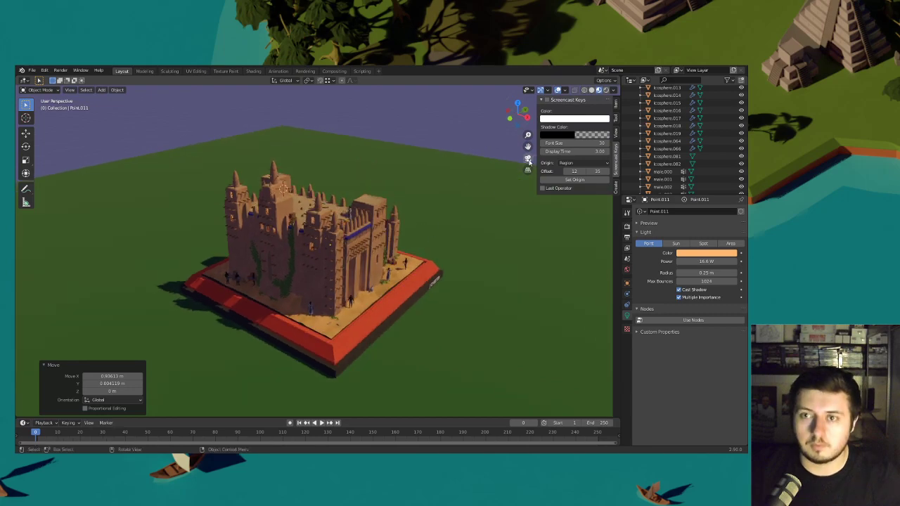
- Raise the newest entrance light along Z while viewing the diorama through the camera
key("KP_0")
scroll(447, 221, "up", 1)
key("g")
key("z")
left_click(448, 211)
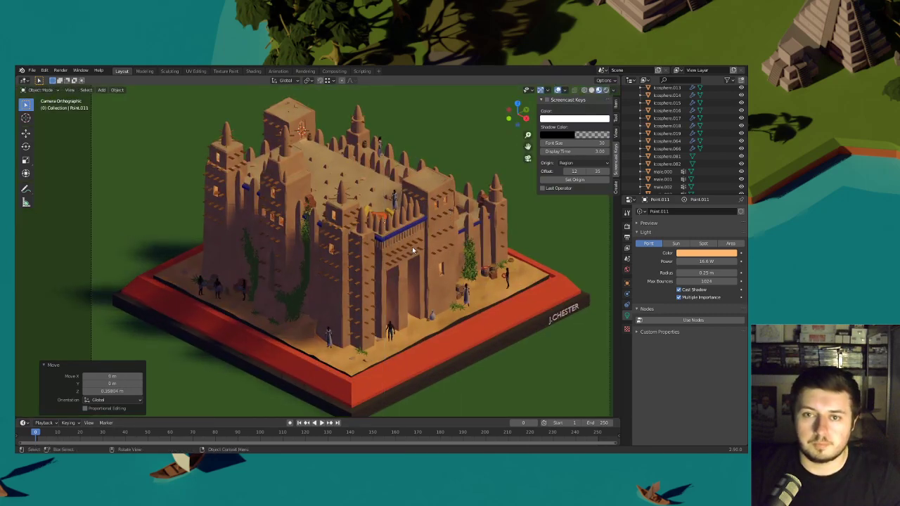
- Check the added entrance lights in darkness by hiding the sun lamp, and bring the sunlight back
scroll(328, 232, "down", 2)
left_click(126, 230)
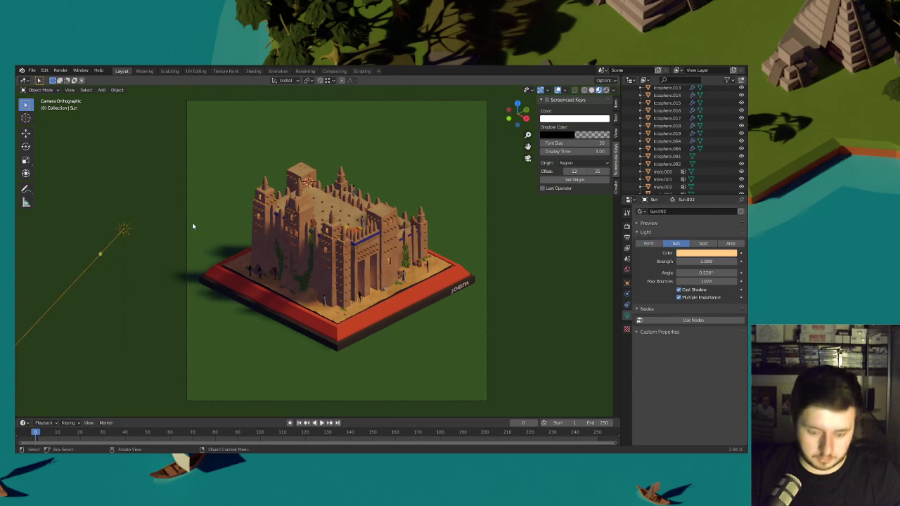
key("h")
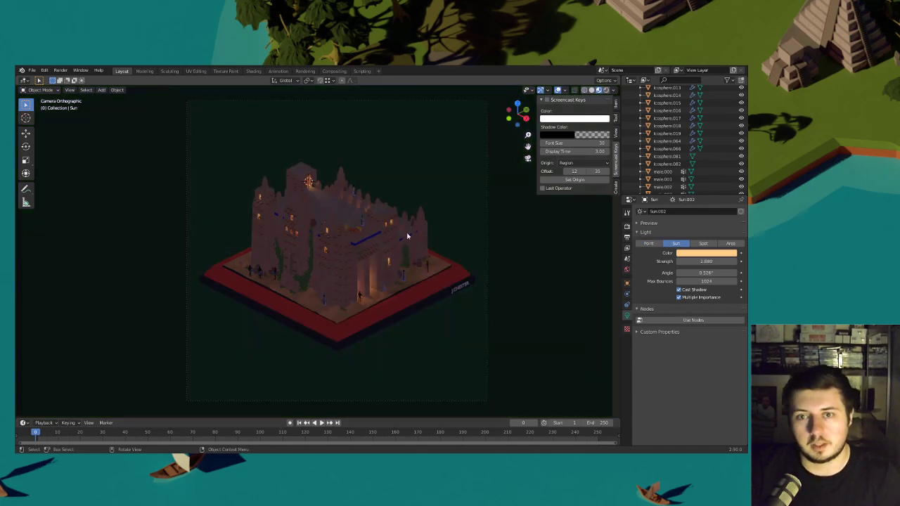
scroll(473, 296, "up", 2)
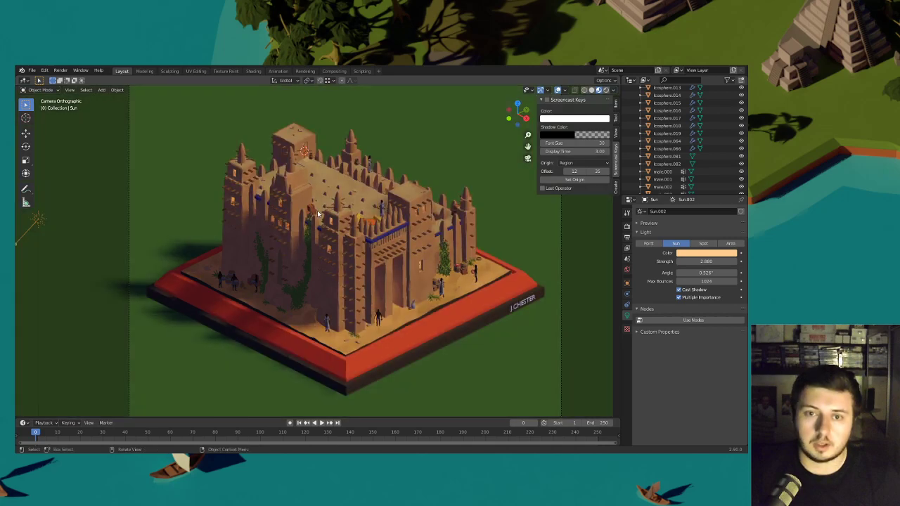
- Save the diorama with its added entrance lights to the current file
scroll(233, 155, "down", 3)
left_click(32, 70)
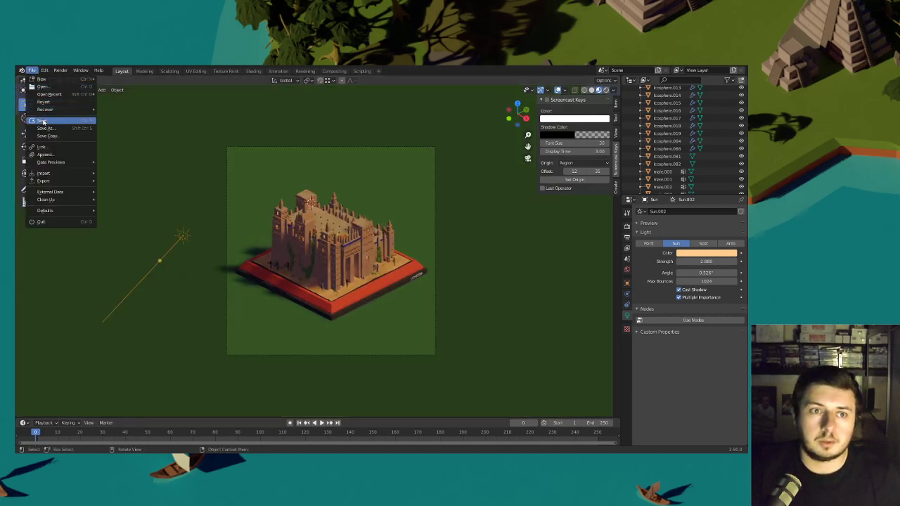
left_click(43, 119)
scroll(389, 267, "up", 3)
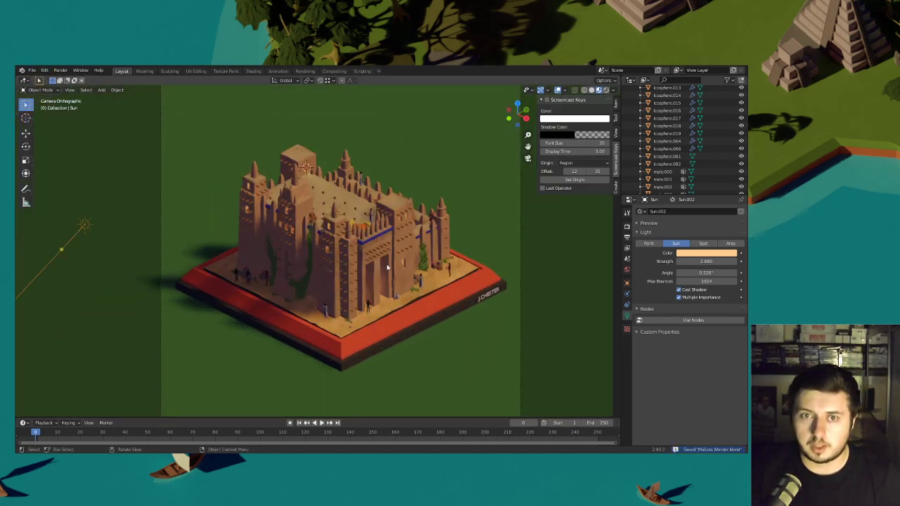